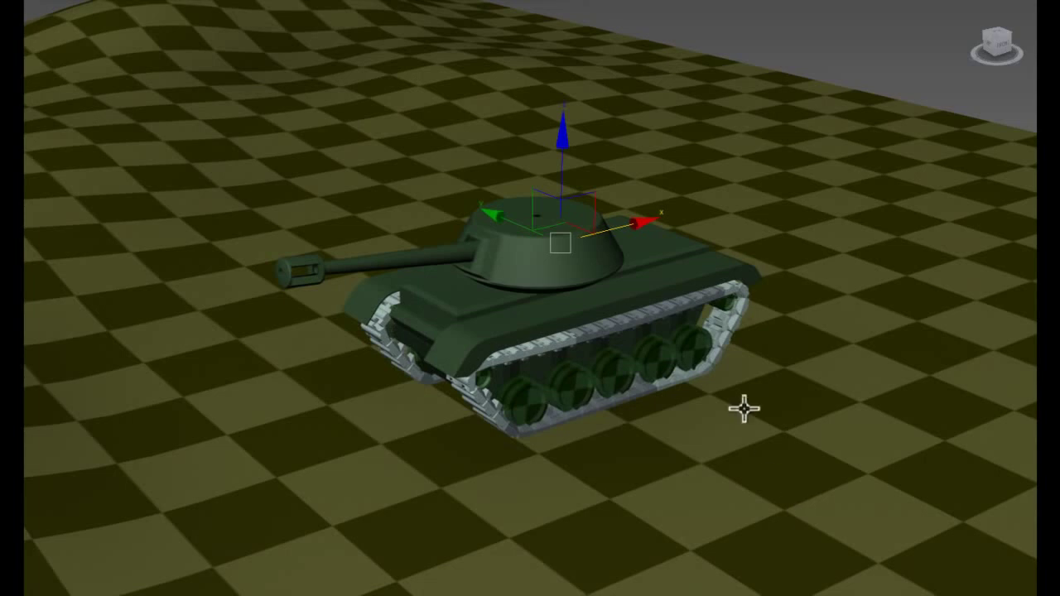
Step: Inspect the tank from several angles, then drag it left and down across the checkered ground
mouse_move(622, 336)
alt+middle_down()
mouse_move(715, 315)
mouse_move(607, 331)
mouse_move(497, 328)
mouse_move(603, 324)
mouse_move(634, 362)
mouse_move(630, 386)
mouse_move(625, 321)
alt+middle_up()
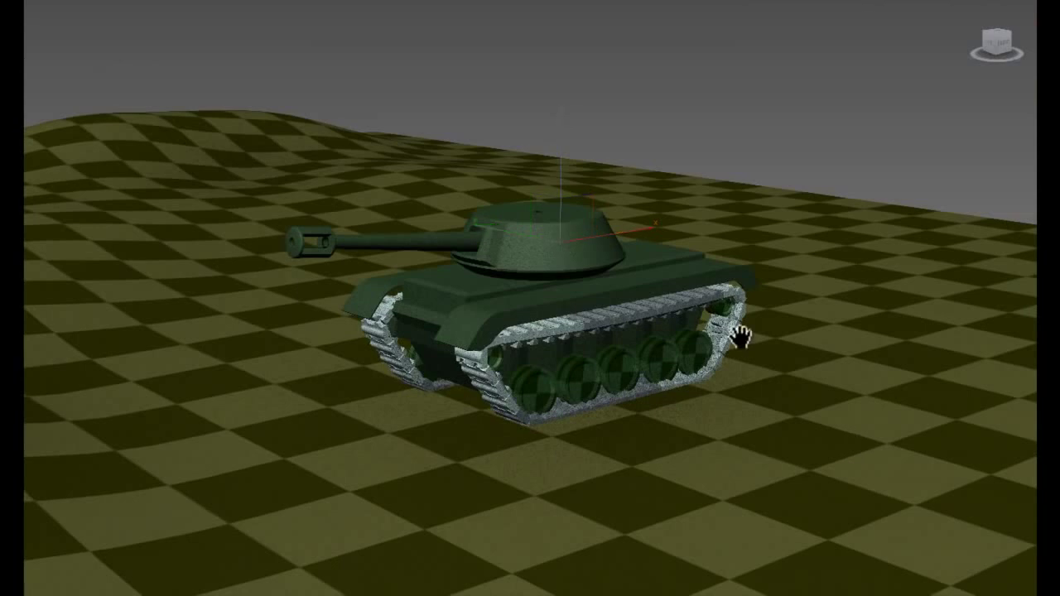
scroll(739, 335, up, 1)
scroll(740, 335, up, 1)
scroll(654, 365, up, 1)
scroll(720, 354, up, 1)
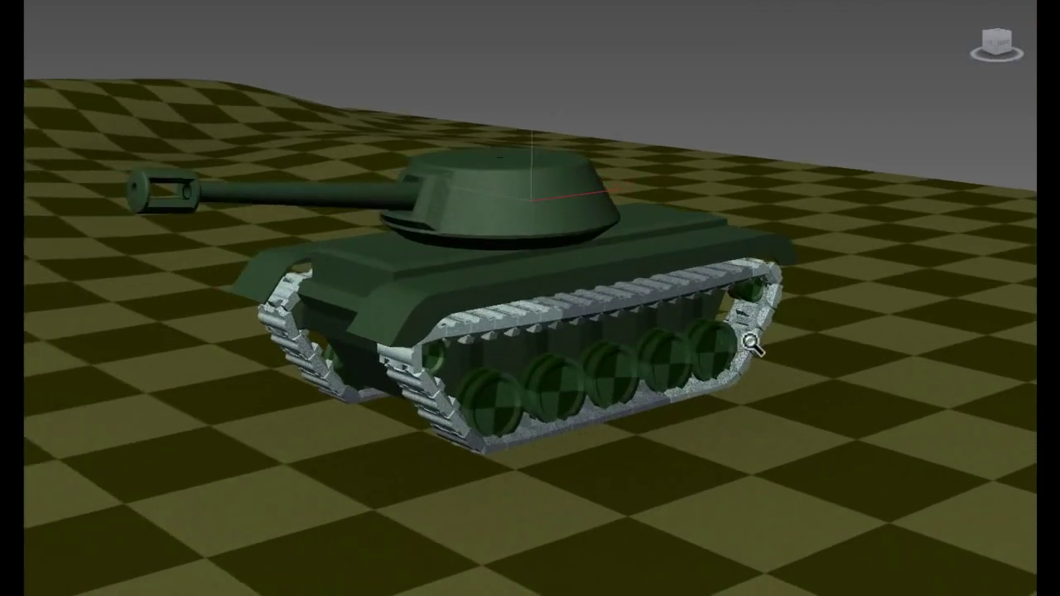
middle_drag(745, 344, 891, 300)
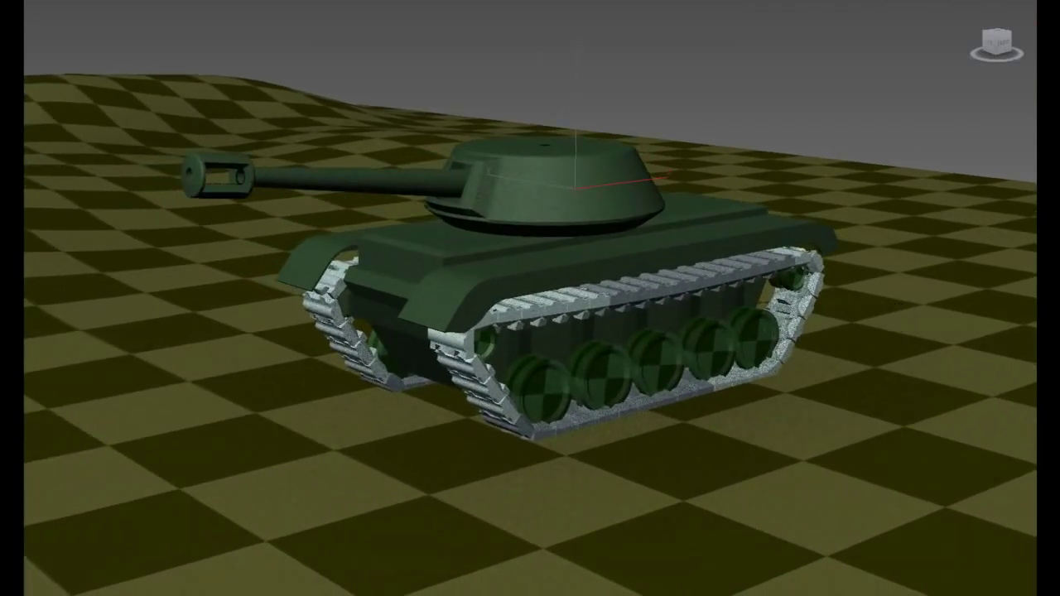
scroll(706, 273, down, 2)
middle_drag(704, 303, 686, 272)
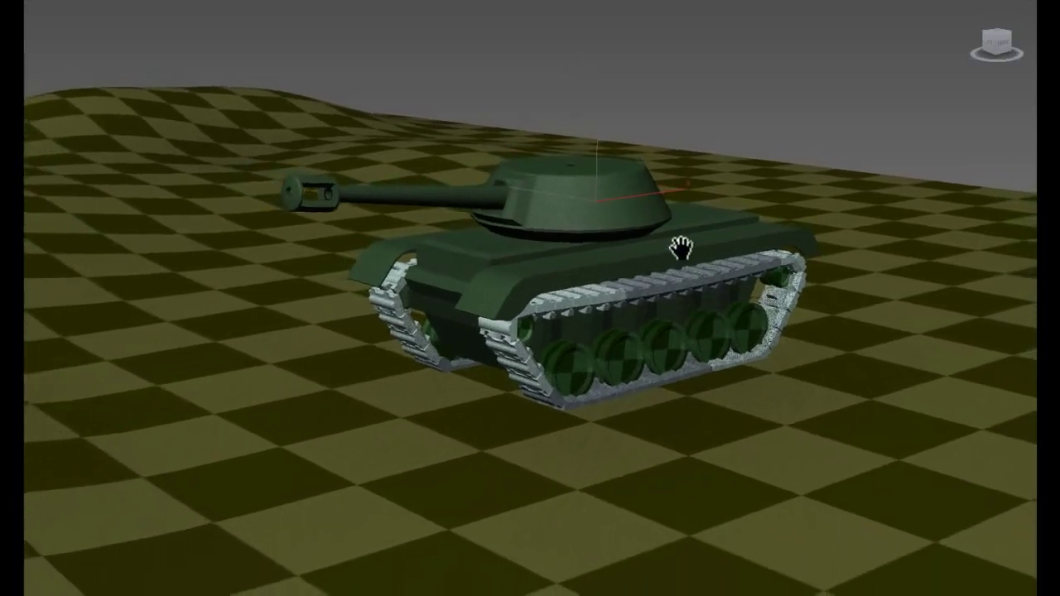
scroll(686, 307, down, 1)
scroll(679, 374, down, 1)
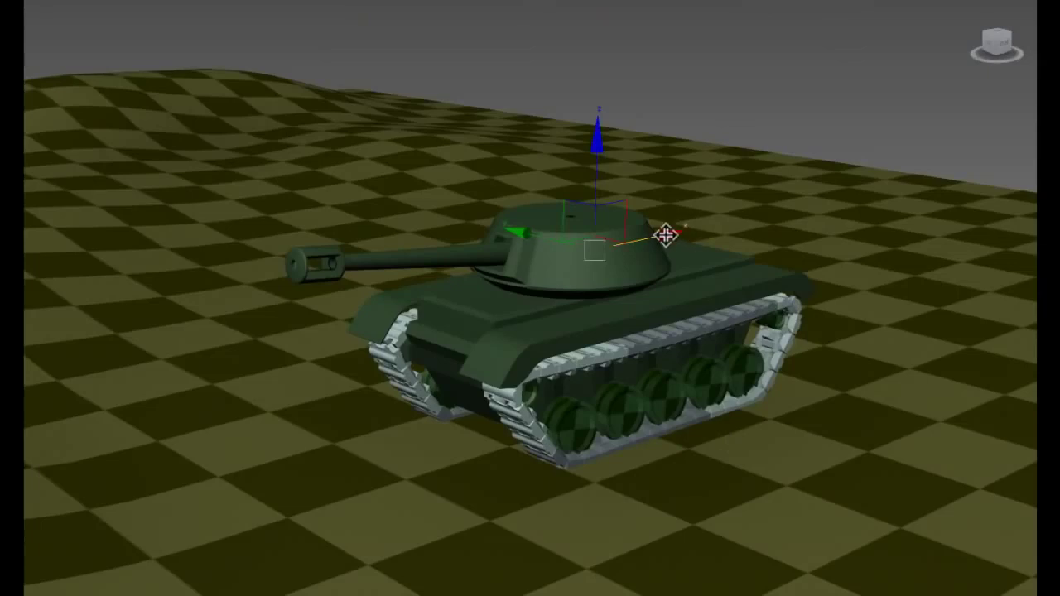
mouse_move(666, 235)
mouse_down()
mouse_move(468, 312)
mouse_move(802, 243)
mouse_move(572, 323)
mouse_move(757, 267)
mouse_move(635, 319)
mouse_move(679, 284)
mouse_move(873, 237)
mouse_move(497, 395)
mouse_move(589, 364)
mouse_up()
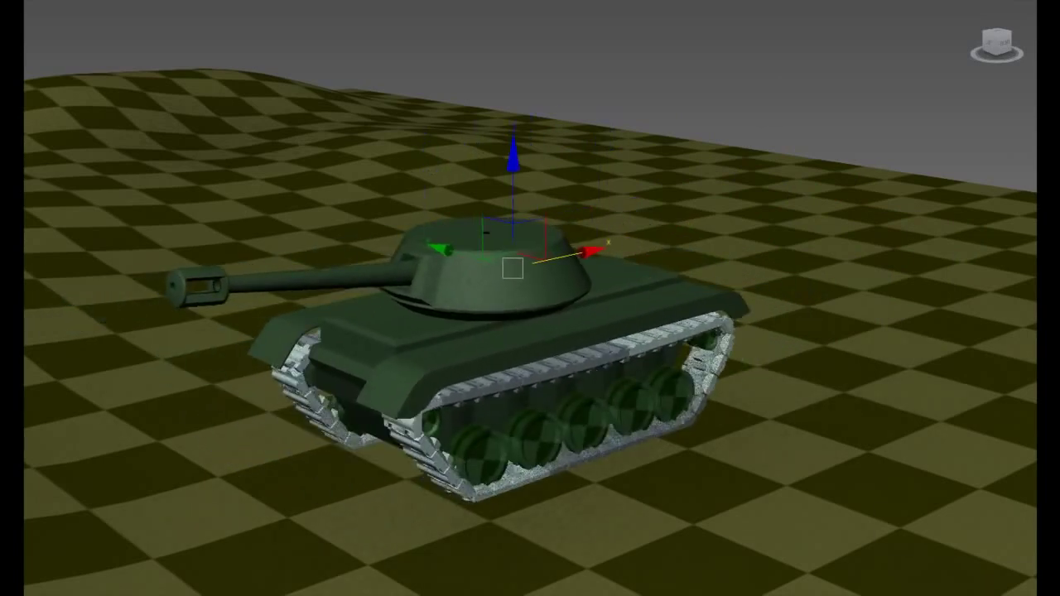
scroll(653, 332, down, 3)
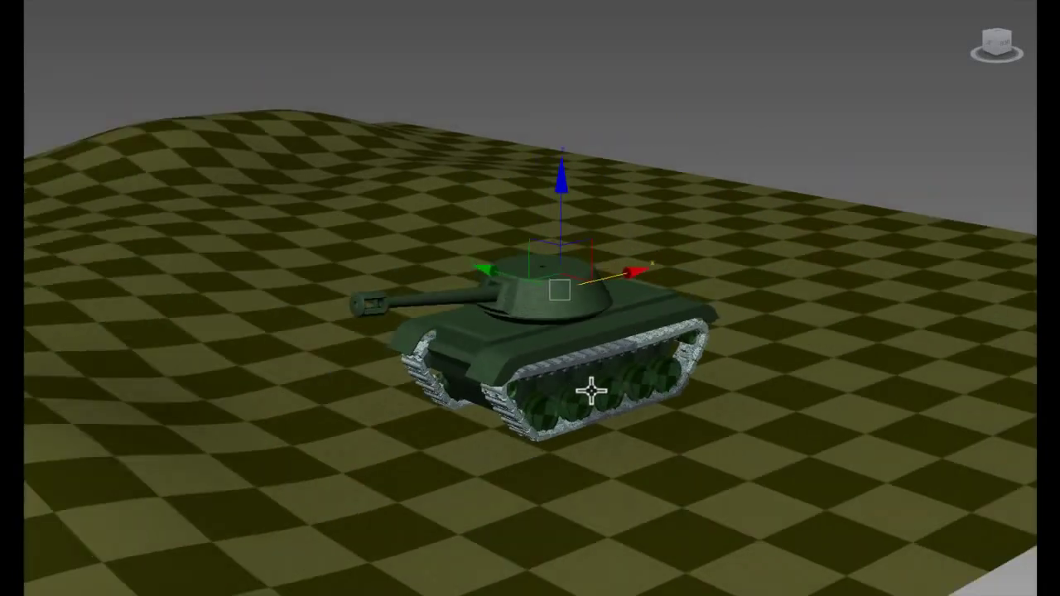
Step: Drag the tank left and down to a new spot across the terrain
middle_drag(591, 392, 907, 232)
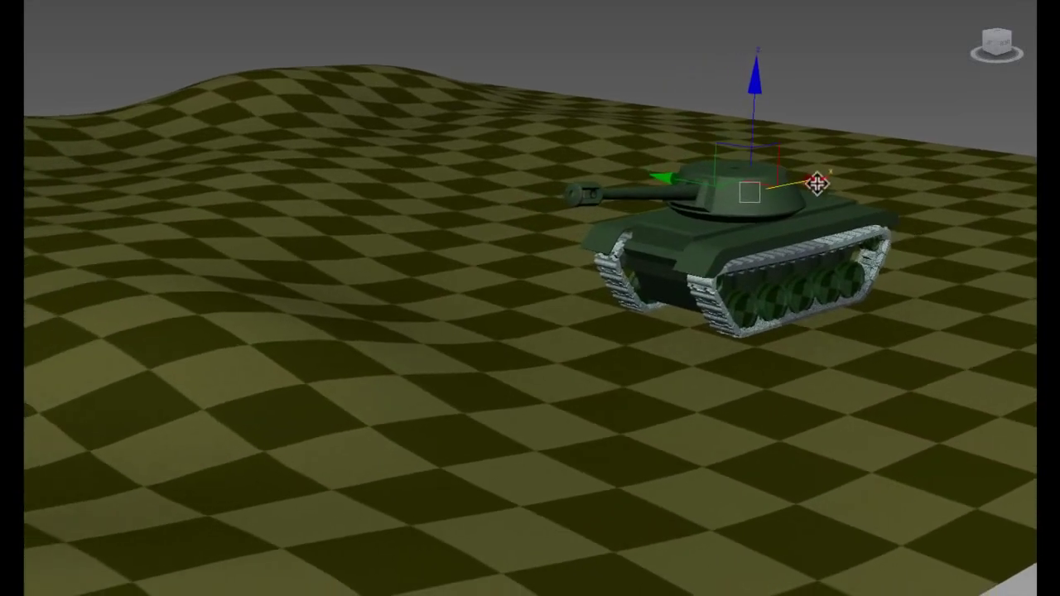
mouse_move(775, 200)
mouse_down()
mouse_move(553, 287)
mouse_move(378, 326)
mouse_up()
scroll(462, 372, up, 2)
mouse_move(462, 372)
mouse_down()
mouse_move(709, 314)
mouse_move(775, 208)
mouse_move(464, 314)
mouse_move(367, 332)
mouse_move(960, 196)
mouse_move(709, 291)
mouse_move(529, 319)
mouse_up()
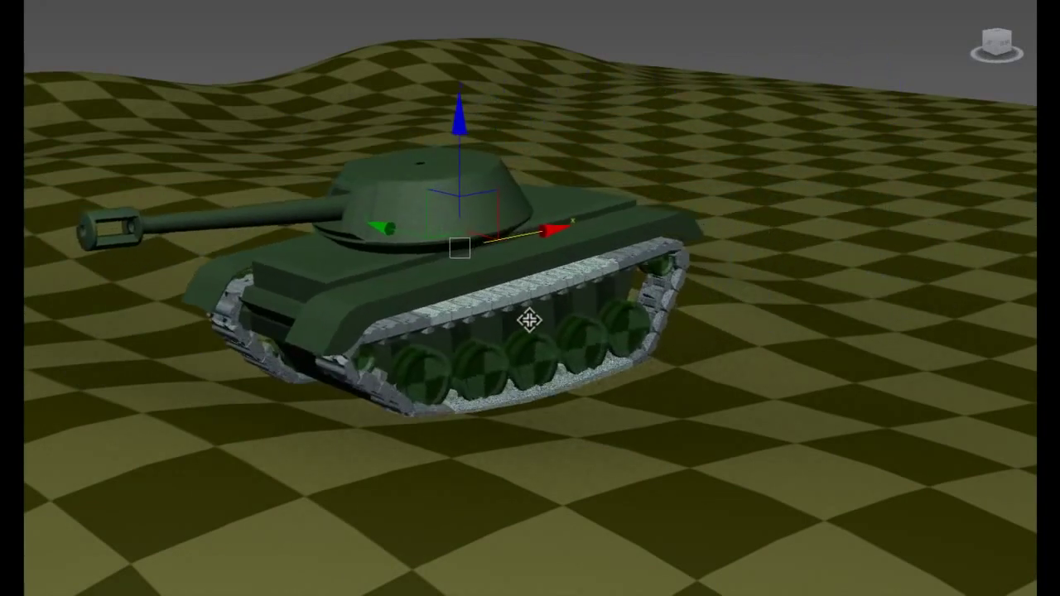
scroll(749, 325, down, 5)
mouse_move(740, 362)
middle_down()
mouse_move(722, 321)
mouse_move(698, 326)
mouse_move(829, 265)
mouse_move(819, 253)
middle_up()
scroll(758, 279, up, 2)
scroll(756, 303, down, 3)
scroll(719, 315, up, 2)
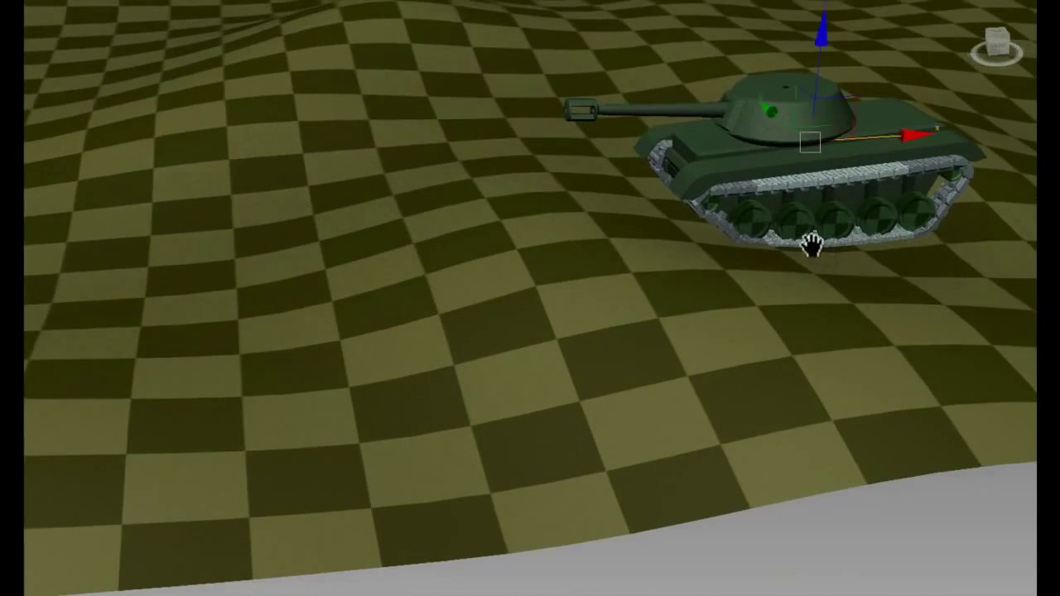
scroll(811, 244, down, 2)
Step: Slide the tank further left in several drags, then nudge it slightly right
mouse_move(894, 182)
mouse_down()
mouse_move(770, 226)
mouse_move(444, 273)
mouse_move(837, 224)
mouse_move(533, 303)
mouse_up()
mouse_move(532, 303)
middle_down()
mouse_move(525, 367)
mouse_move(688, 286)
mouse_move(923, 291)
mouse_move(926, 267)
middle_up()
mouse_move(933, 89)
mouse_down()
mouse_move(783, 141)
mouse_move(360, 218)
mouse_move(303, 241)
mouse_up()
mouse_move(307, 244)
middle_down()
mouse_move(319, 270)
mouse_move(579, 326)
middle_up()
drag(580, 326, 620, 326)
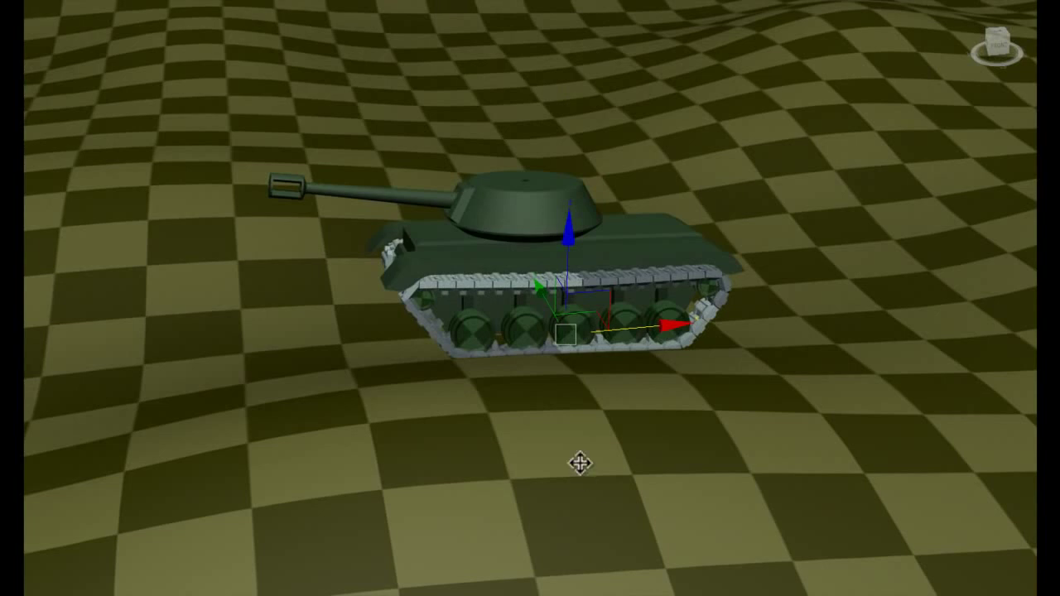
scroll(580, 463, up, 2)
mouse_move(635, 376)
middle_down()
mouse_move(742, 361)
mouse_move(709, 402)
middle_up()
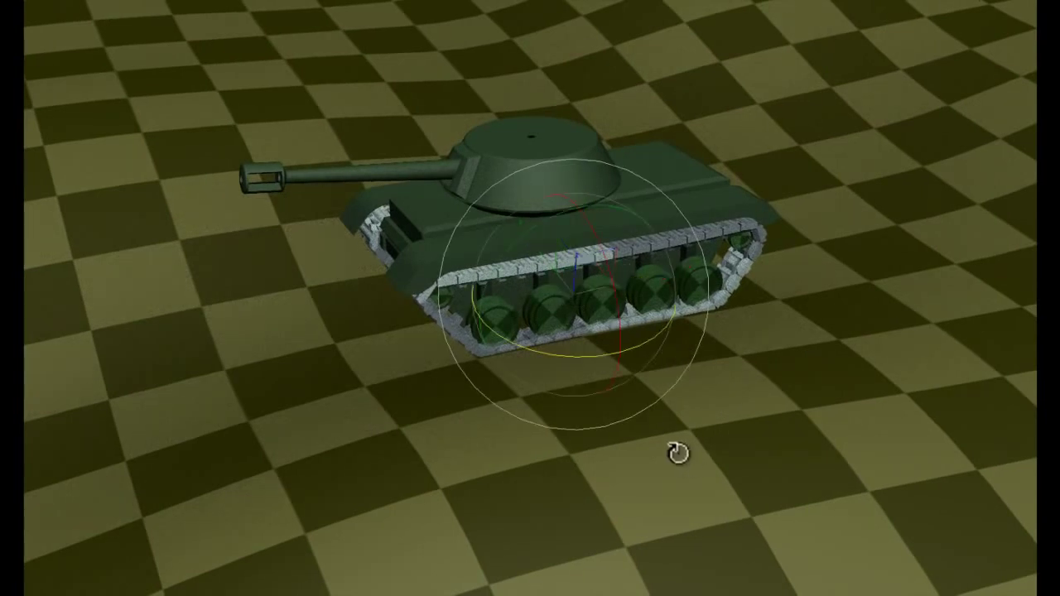
Step: Spin the tank around its vertical axis, then move it right and toward the camera
mouse_move(586, 355)
mouse_down()
mouse_move(381, 407)
mouse_move(679, 374)
mouse_move(864, 370)
mouse_move(332, 441)
mouse_up()
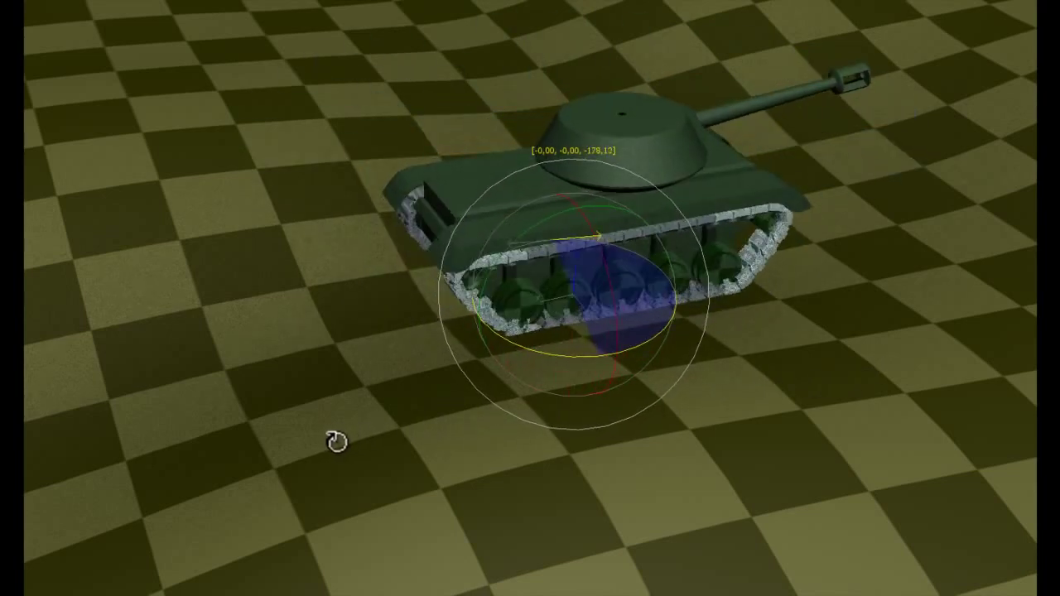
mouse_move(650, 342)
mouse_down()
mouse_move(620, 360)
mouse_move(712, 336)
mouse_move(727, 319)
mouse_up()
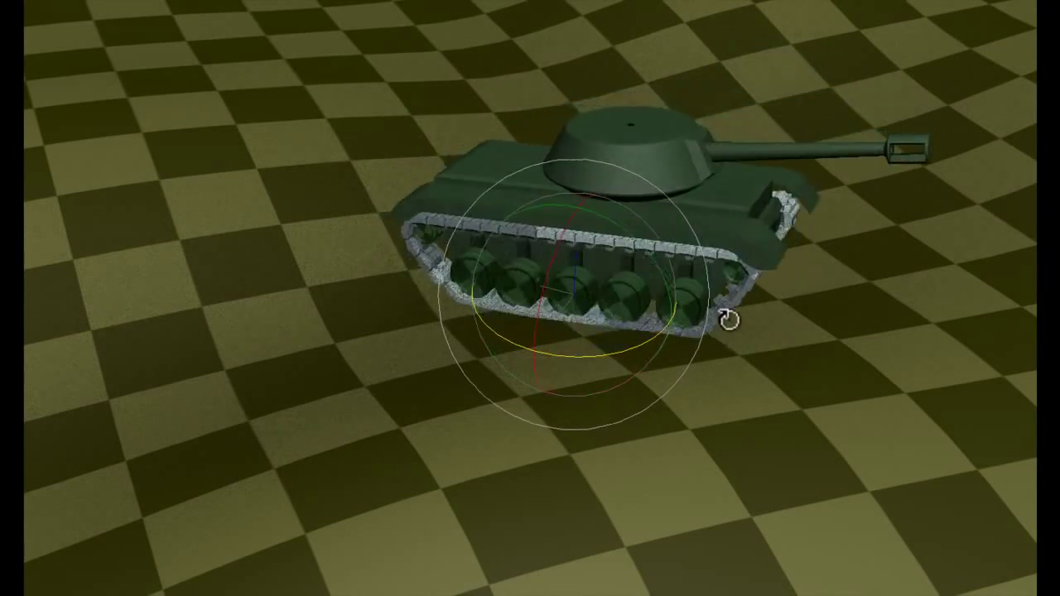
key(w)
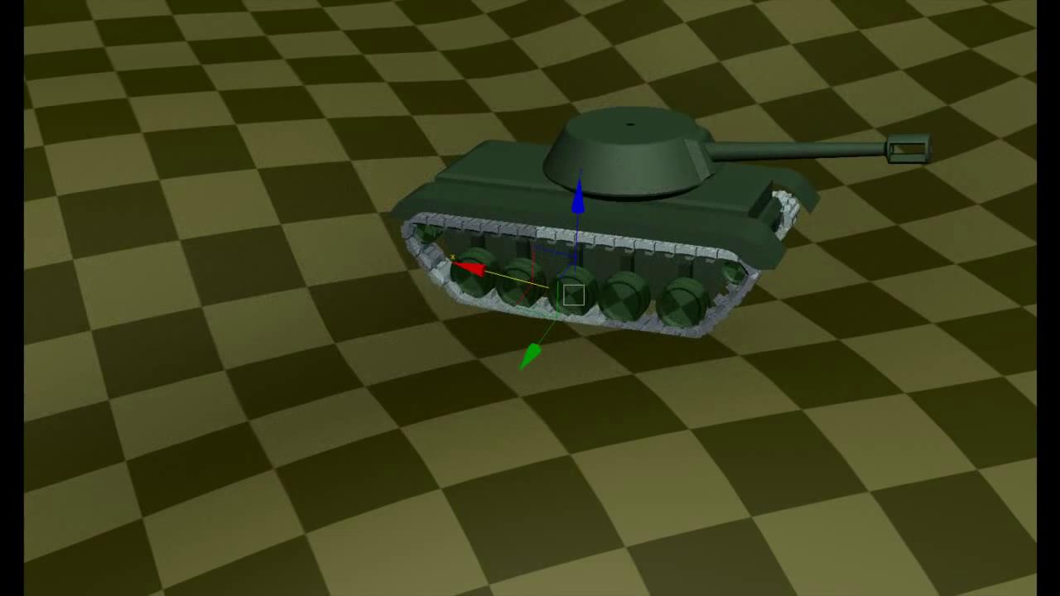
drag(531, 157, 643, 187)
mouse_move(753, 386)
middle_down()
mouse_move(578, 365)
mouse_move(390, 218)
middle_up()
mouse_move(371, 145)
mouse_down()
mouse_move(596, 243)
mouse_move(736, 286)
mouse_move(568, 220)
mouse_move(336, 158)
mouse_move(142, 134)
mouse_move(42, 138)
mouse_move(530, 253)
mouse_up()
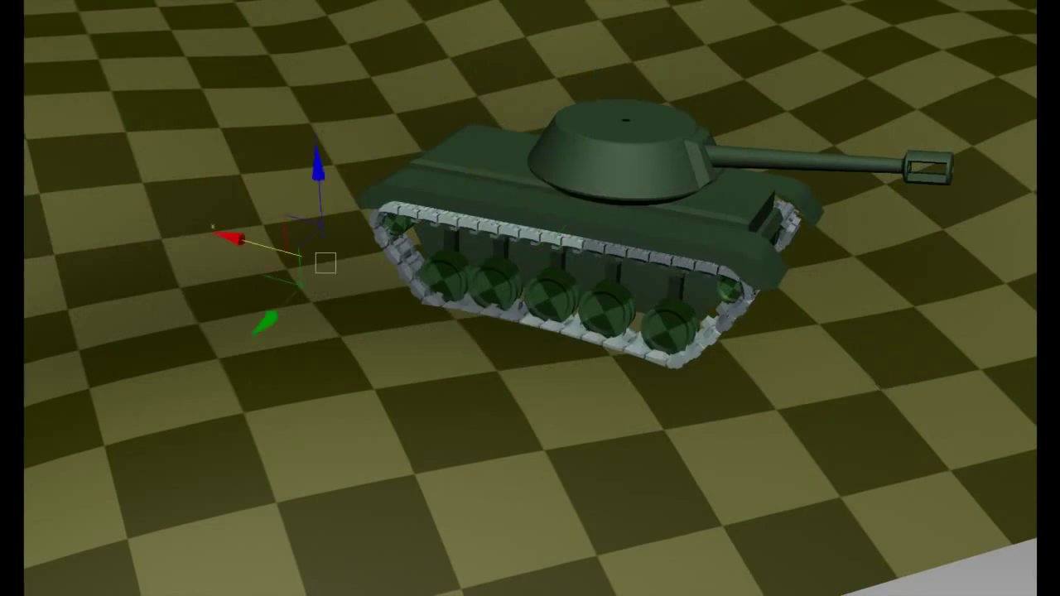
Step: Zoom out, drag the tank to a new place on the terrain, then re-centre it in view
alt+right_drag(632, 270, 635, 359)
alt+drag(665, 339, 639, 343)
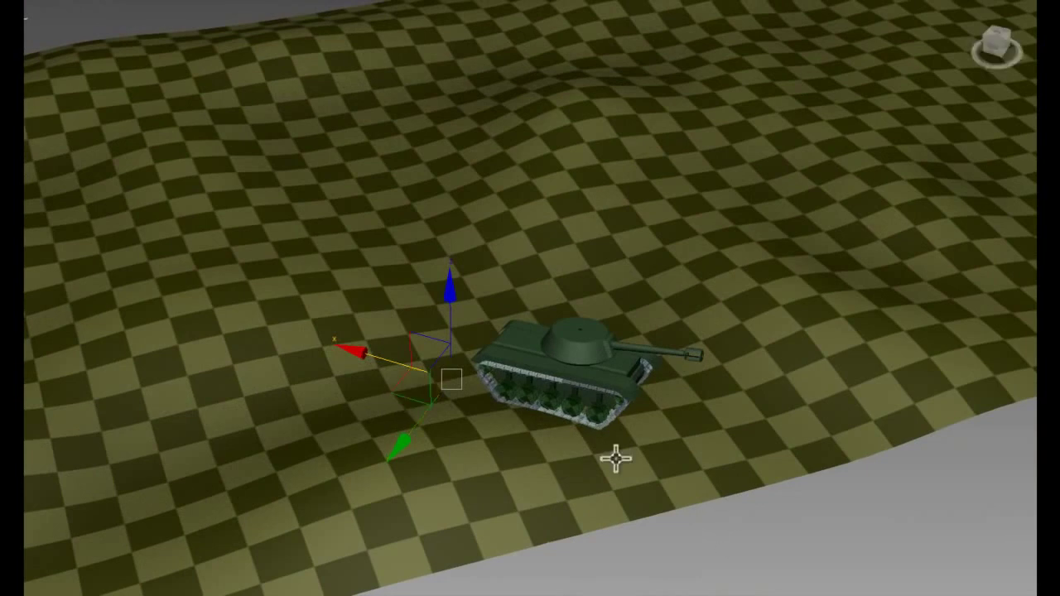
mouse_move(396, 386)
mouse_down()
mouse_move(406, 359)
mouse_move(516, 384)
mouse_move(607, 436)
mouse_move(654, 590)
mouse_move(497, 589)
mouse_move(596, 595)
mouse_move(712, 543)
mouse_move(803, 246)
mouse_move(899, 215)
mouse_move(890, 331)
mouse_move(1018, 439)
mouse_move(1035, 514)
mouse_move(1029, 584)
mouse_move(828, 595)
mouse_move(461, 426)
mouse_move(419, 195)
mouse_move(523, 109)
mouse_move(634, 224)
mouse_move(687, 309)
mouse_move(770, 530)
mouse_move(911, 595)
mouse_move(745, 595)
mouse_move(171, 355)
mouse_move(350, 367)
mouse_move(583, 519)
mouse_move(651, 522)
mouse_move(705, 421)
mouse_move(693, 508)
mouse_move(520, 495)
mouse_move(492, 456)
mouse_move(579, 554)
mouse_move(721, 595)
mouse_up()
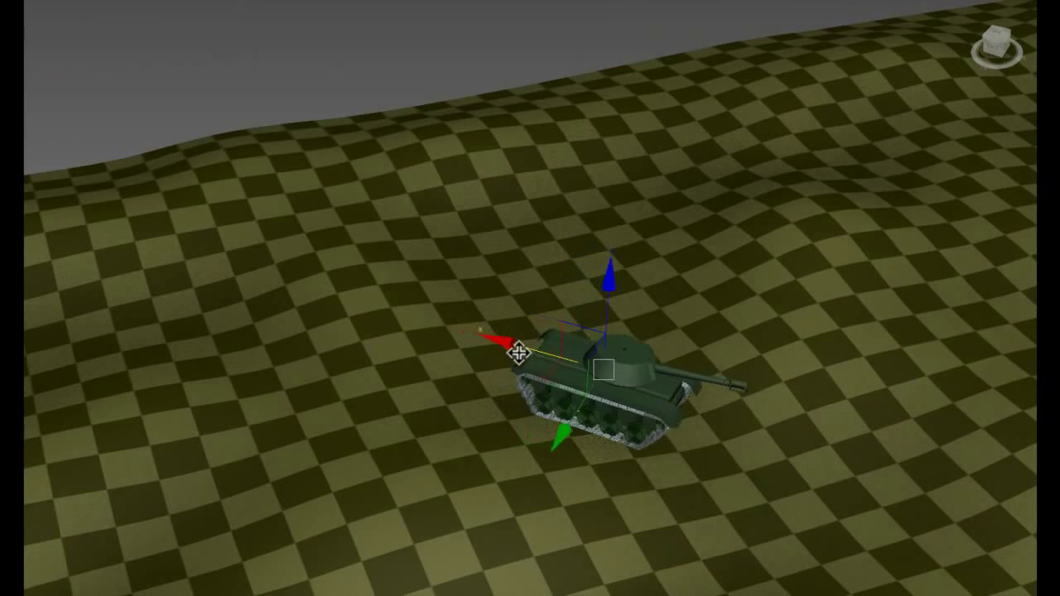
drag(745, 438, 697, 428)
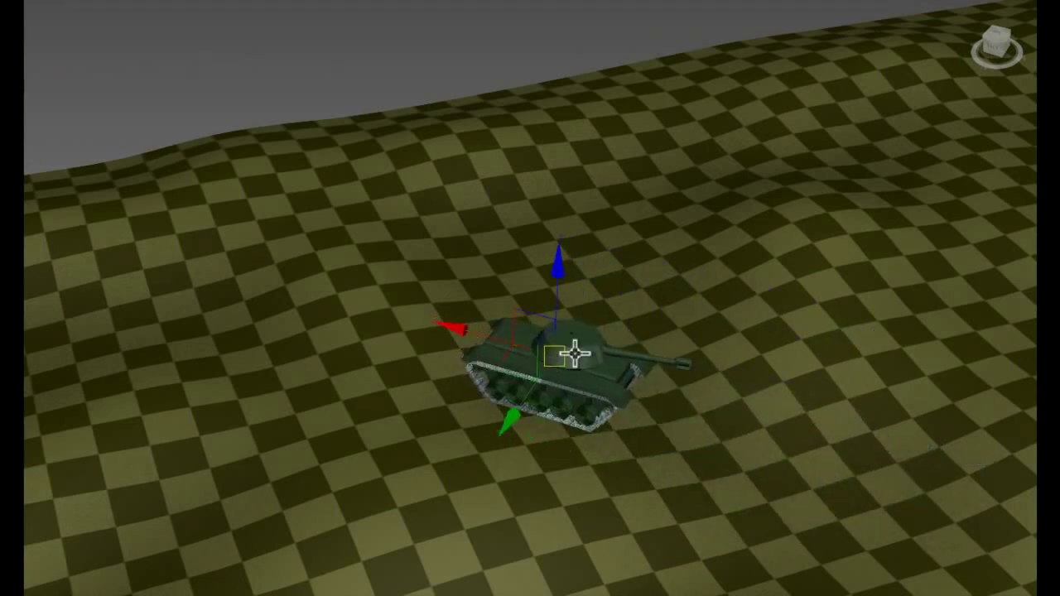
scroll(575, 354, up, 5)
scroll(585, 367, down, 3)
scroll(645, 419, up, 3)
mouse_move(646, 419)
middle_down()
mouse_move(553, 269)
mouse_move(262, 116)
mouse_move(343, 138)
mouse_move(936, 371)
mouse_move(523, 199)
mouse_move(239, 111)
middle_up()
scroll(752, 289, down, 2)
scroll(360, 182, down, 2)
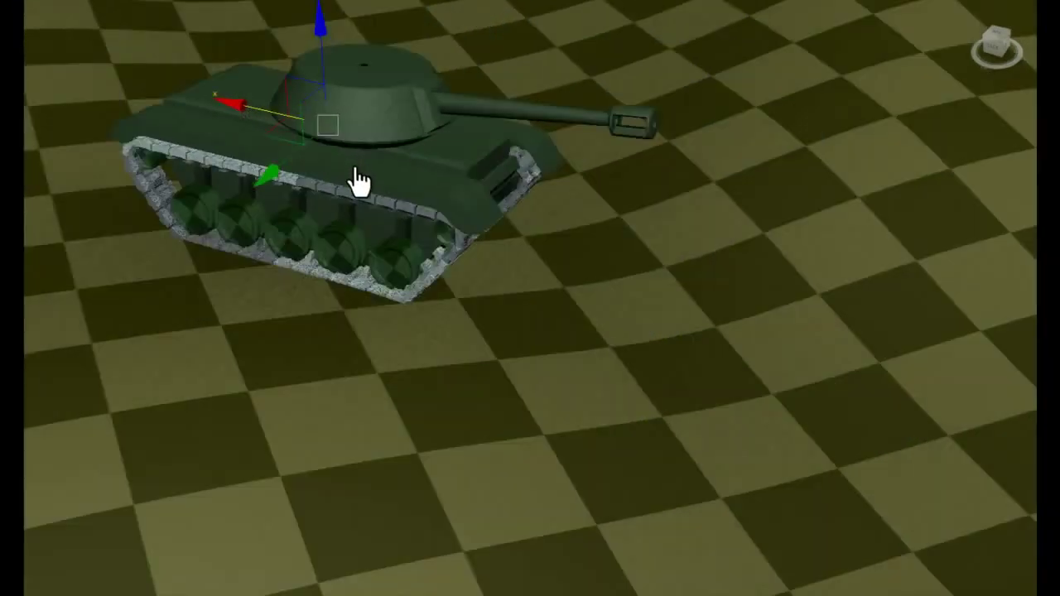
scroll(359, 182, down, 3)
middle_drag(359, 182, 434, 216)
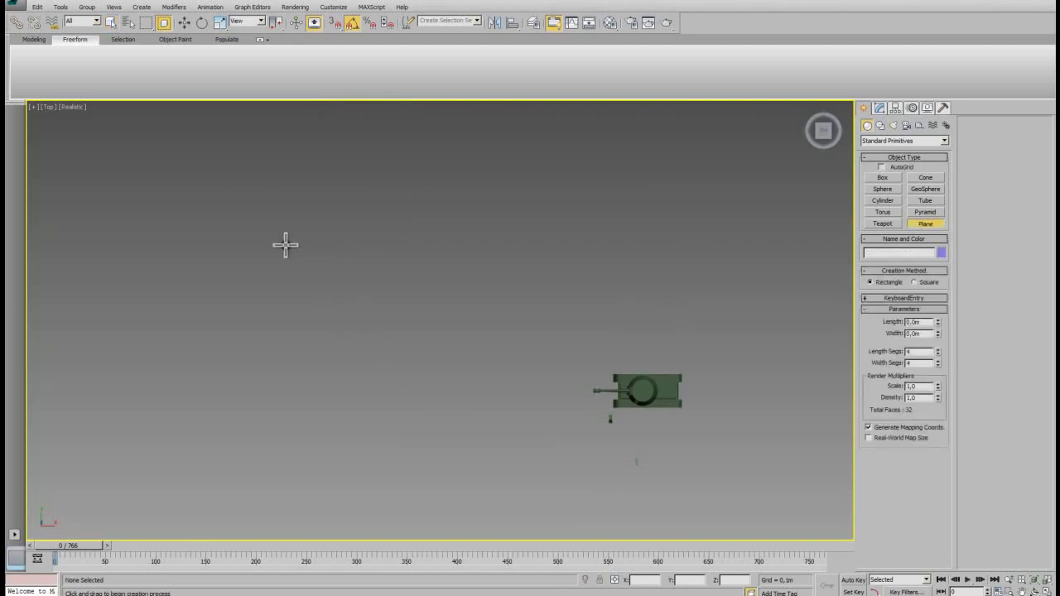
Step: Draw a plane beside the tank in the Top view and nudge it slightly up
drag(240, 231, 578, 475)
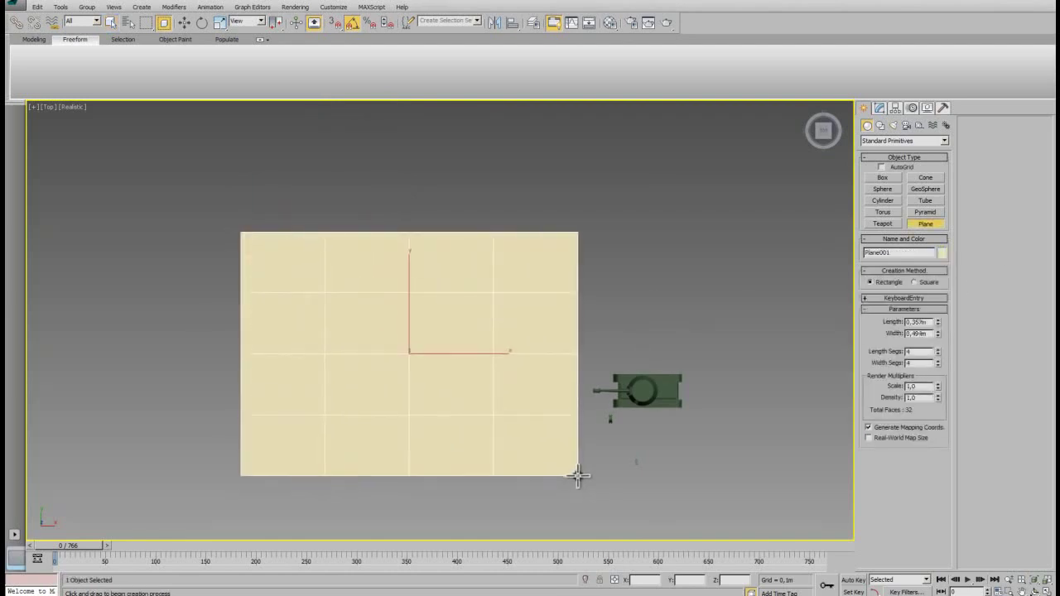
drag(578, 475, 584, 466)
right_click(510, 401)
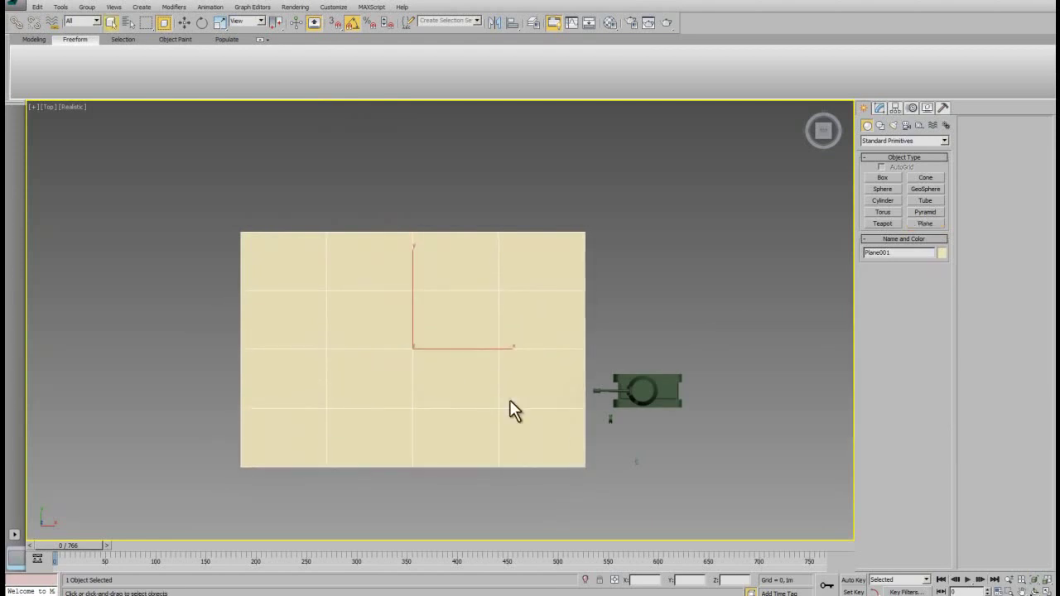
key(w)
drag(438, 314, 439, 307)
Step: Assign the green checker material to the new plane
key(m)
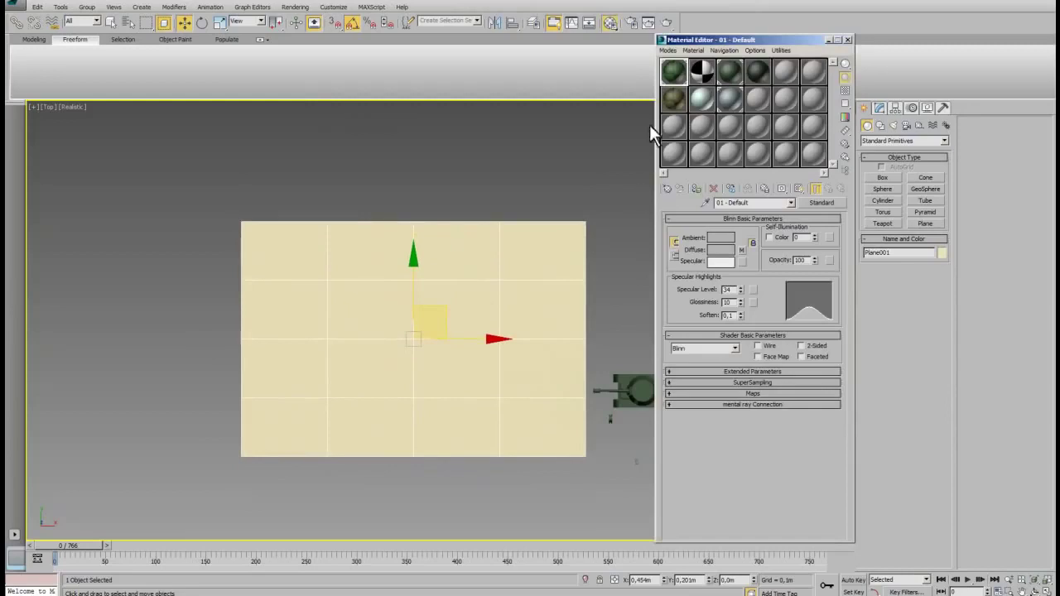
click(698, 187)
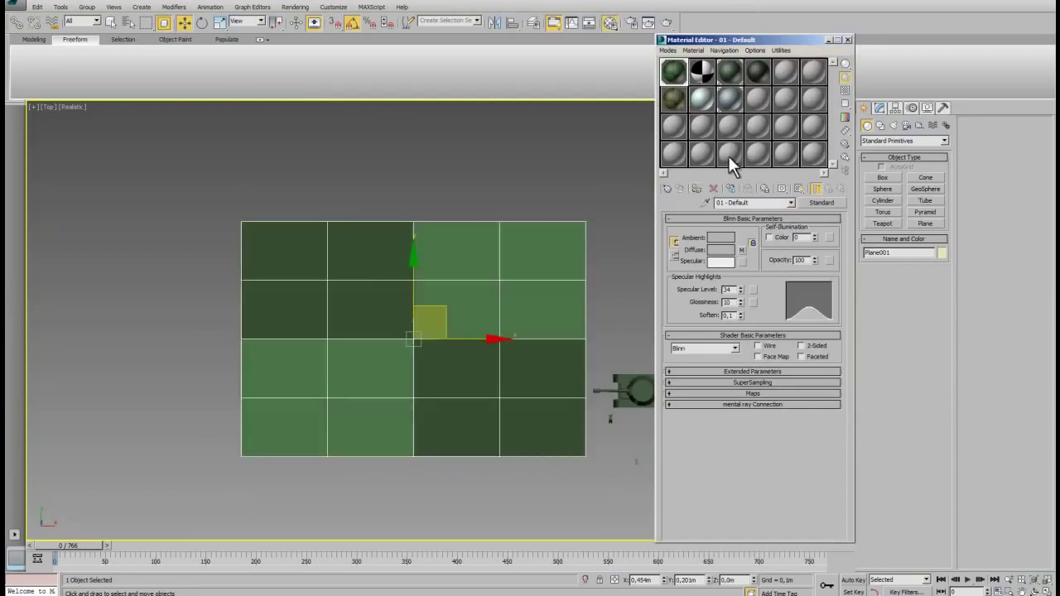
click(848, 40)
Step: Add a UVW Map modifier and shift its gizmo to tile the checker pattern
key(u)
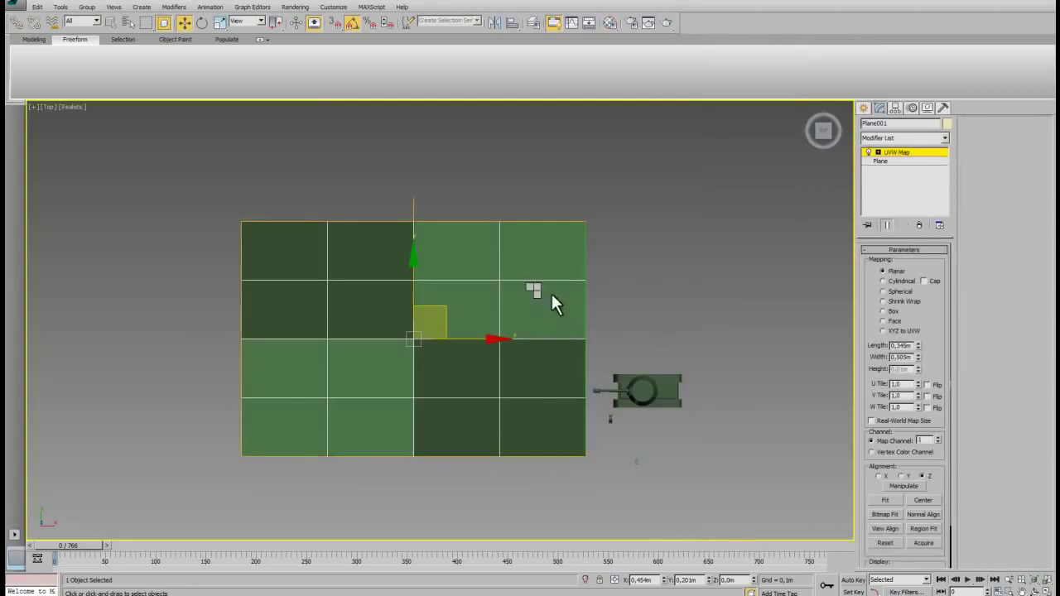
key(q)
mouse_move(499, 340)
mouse_down()
mouse_move(457, 351)
mouse_move(411, 548)
mouse_up()
Step: Tile the checker smaller and raise Plane001's length segments for a dense grid
mouse_move(428, 324)
mouse_down()
mouse_move(437, 402)
mouse_move(438, 393)
mouse_up()
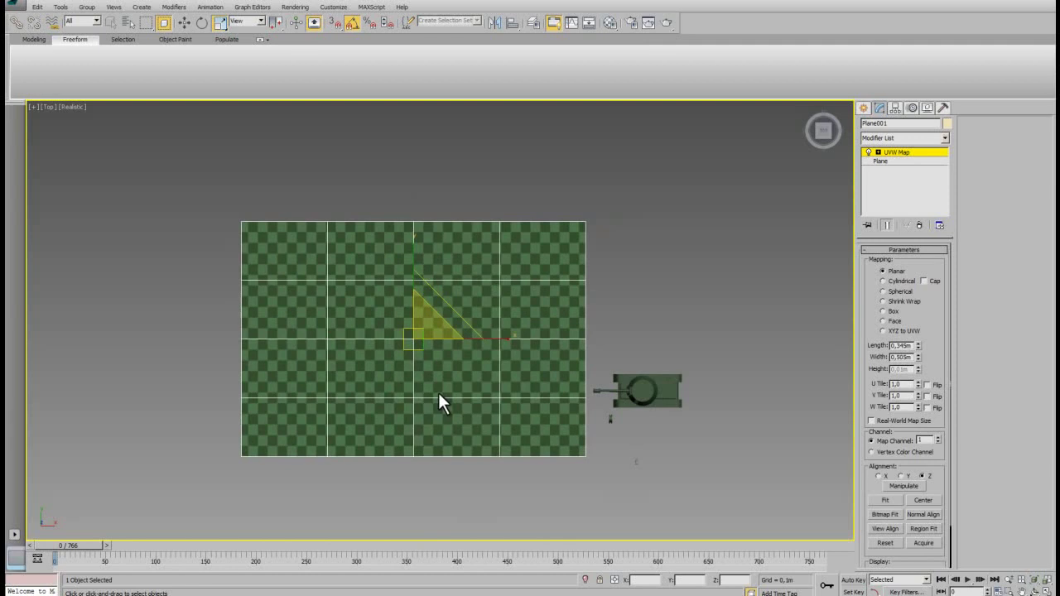
key(w)
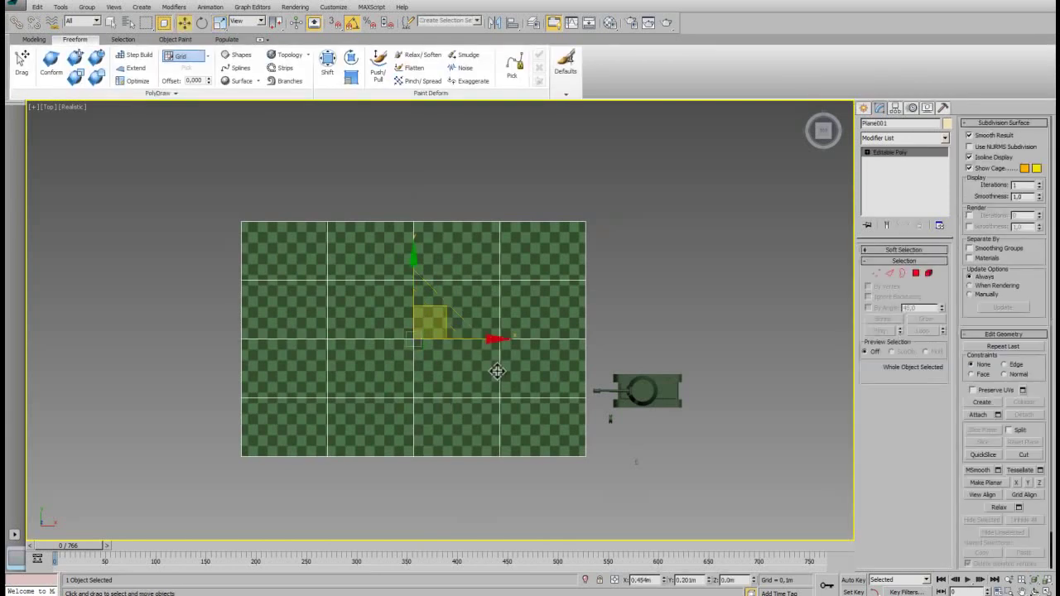
key(ctrl+z)
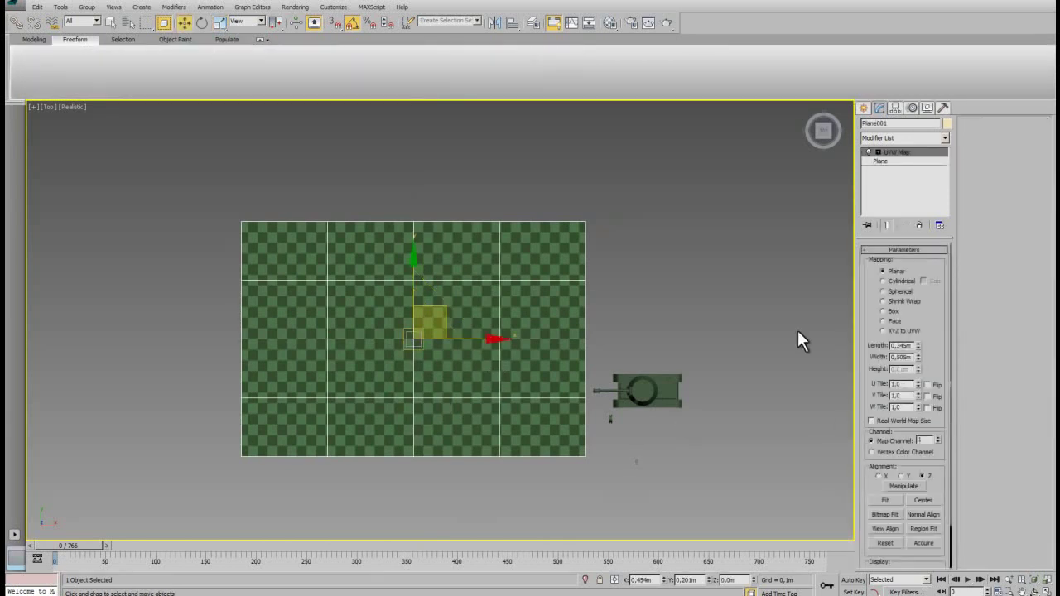
click(905, 163)
mouse_move(937, 291)
mouse_down()
mouse_move(938, 265)
mouse_move(925, 292)
mouse_move(870, 18)
mouse_up()
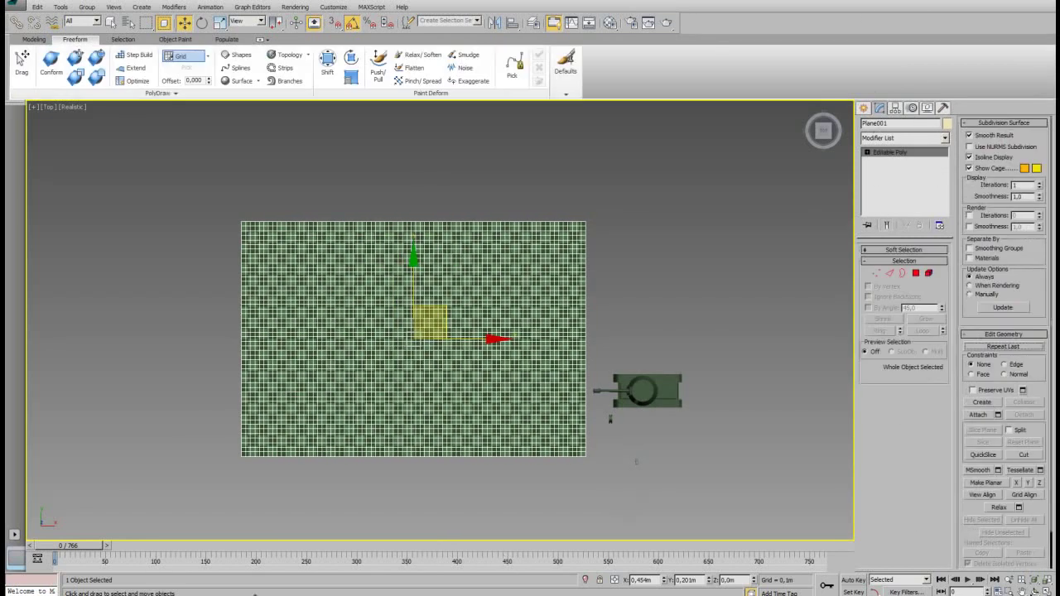
Step: Paint Push/Pull strokes to raise ridges on the plane, then view the bumps side-on
click(377, 66)
alt+middle_drag(416, 357, 422, 302)
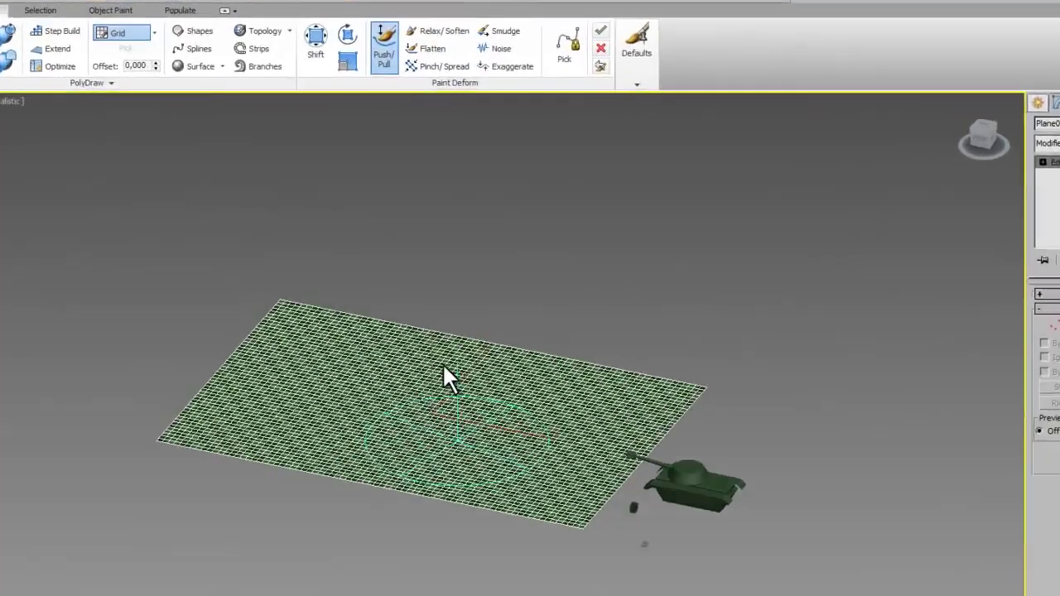
scroll(451, 414, up, 4)
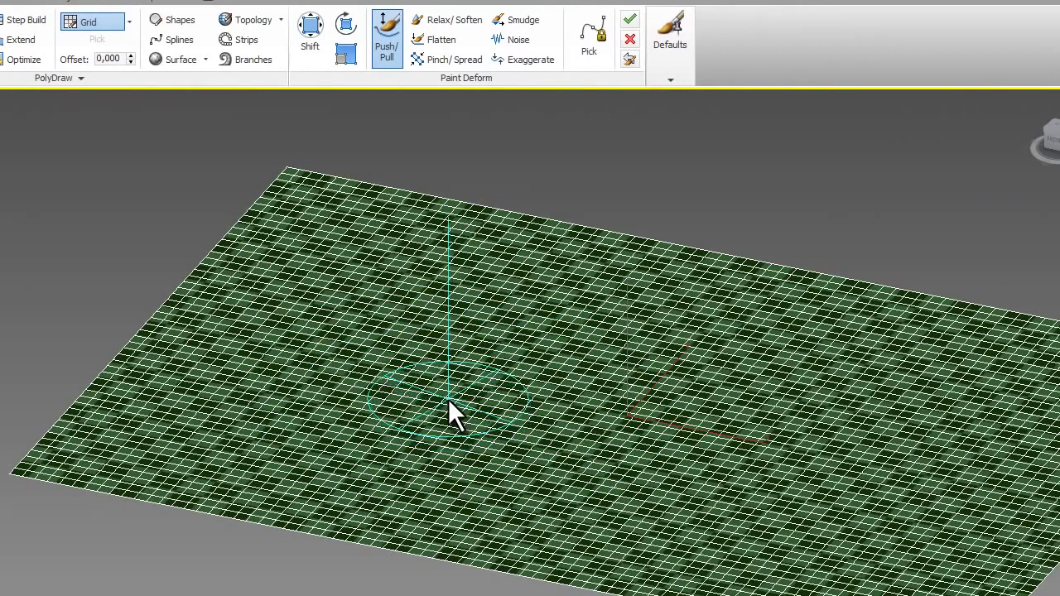
mouse_move(524, 469)
mouse_down()
mouse_move(299, 298)
mouse_move(108, 436)
mouse_move(291, 224)
mouse_move(589, 273)
mouse_move(335, 441)
mouse_move(509, 520)
mouse_move(536, 565)
mouse_up()
mouse_move(556, 592)
alt+middle_down()
mouse_move(533, 540)
mouse_move(496, 527)
alt+middle_up()
alt+middle_drag(629, 545, 628, 537)
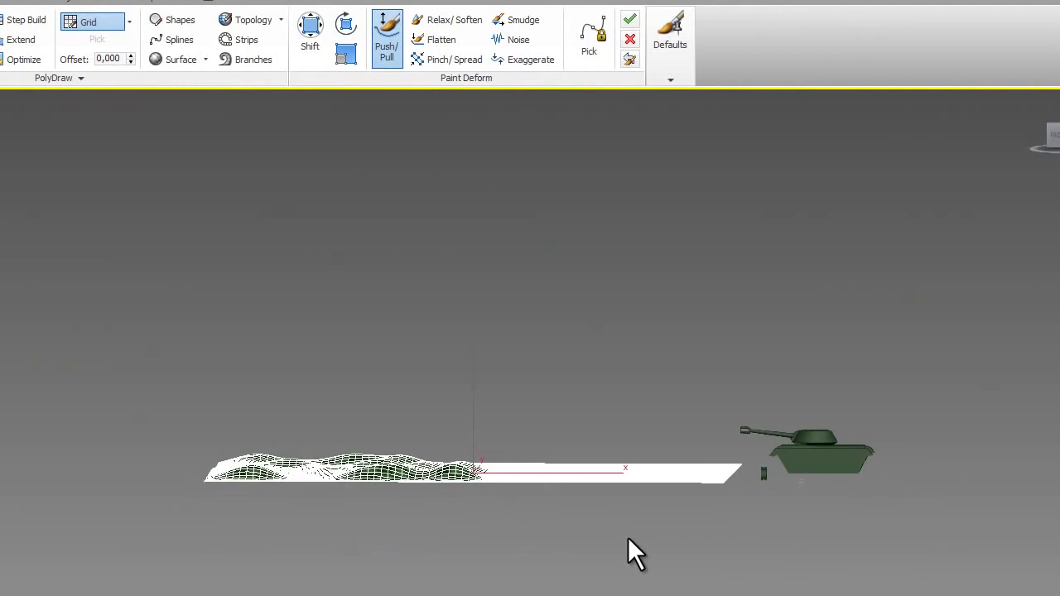
scroll(627, 536, down, 5)
scroll(526, 488, up, 8)
scroll(527, 489, down, 3)
mouse_move(526, 489)
middle_down()
mouse_move(343, 496)
mouse_move(601, 489)
middle_up()
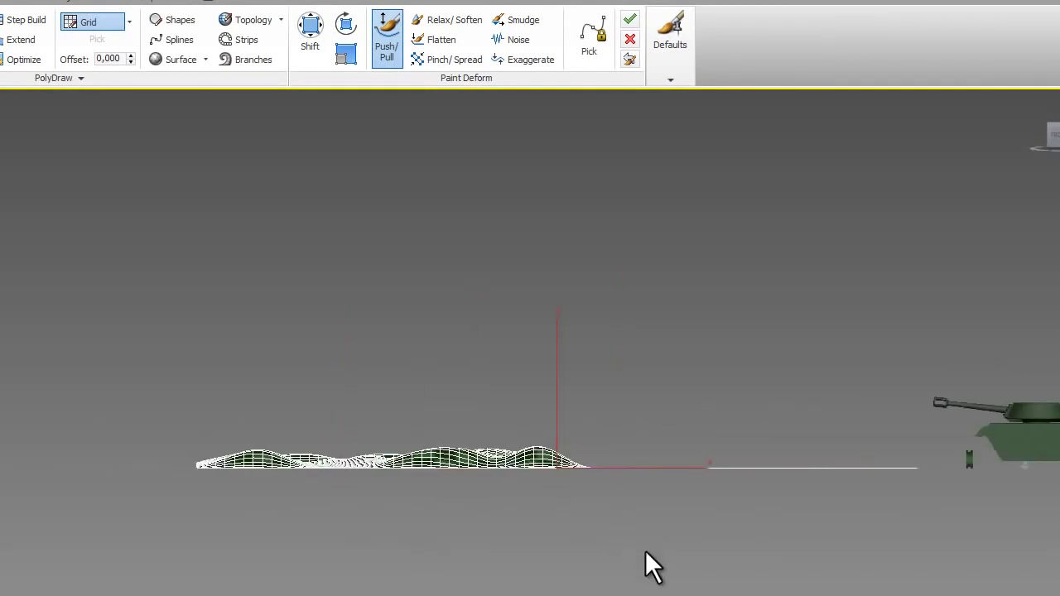
Step: Smooth the ridges with the Relax/Soften brush and check the result from a low angle
click(447, 20)
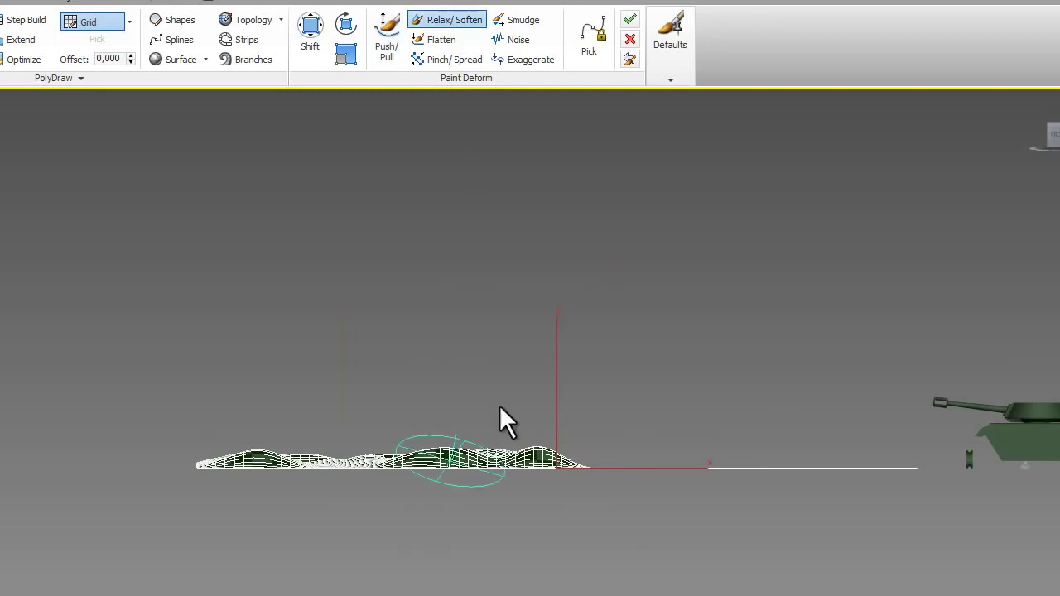
alt+middle_drag(449, 460, 531, 391)
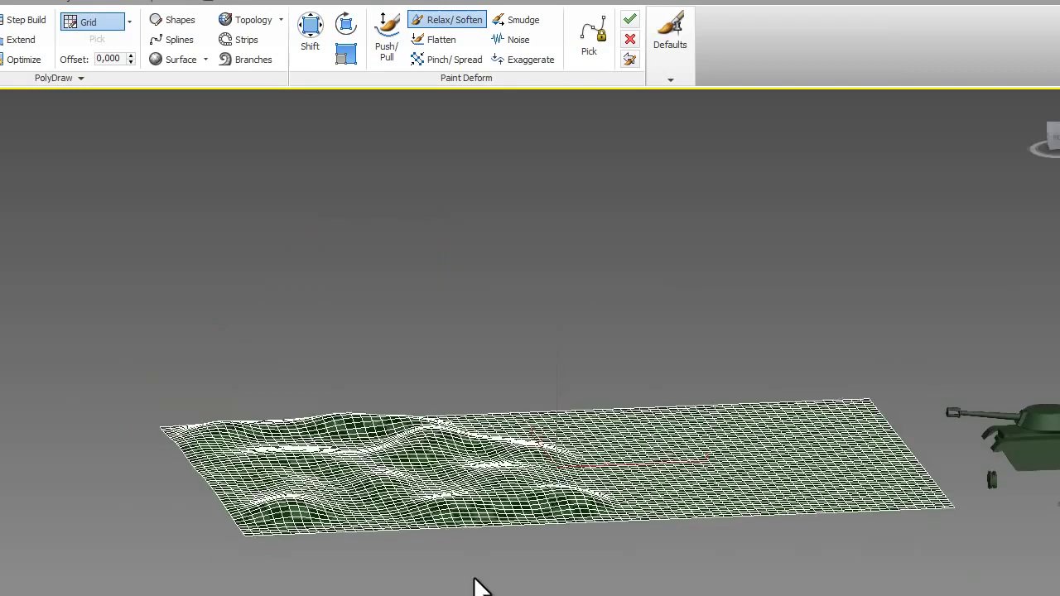
mouse_move(529, 584)
alt+middle_down()
mouse_move(453, 577)
mouse_move(604, 548)
alt+middle_up()
scroll(454, 575, down, 5)
scroll(454, 574, up, 5)
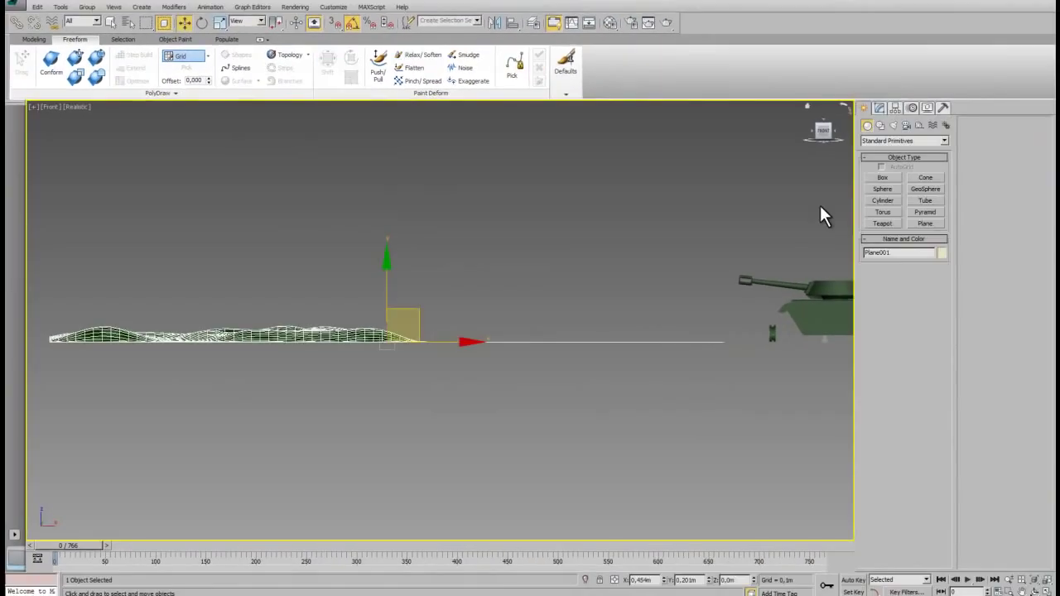
click(540, 406)
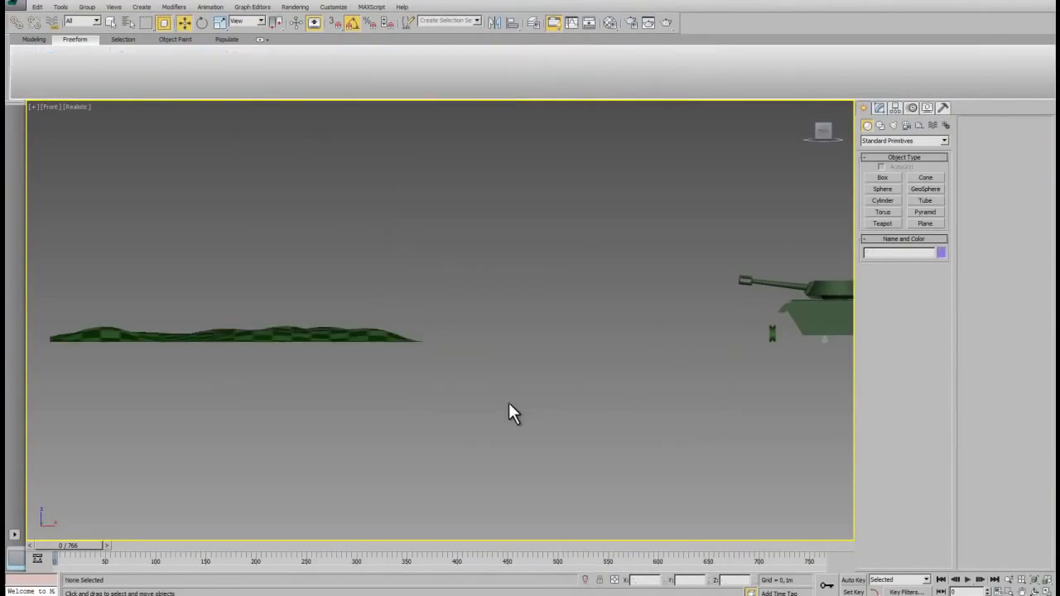
click(381, 339)
alt+middle_drag(413, 375, 424, 395)
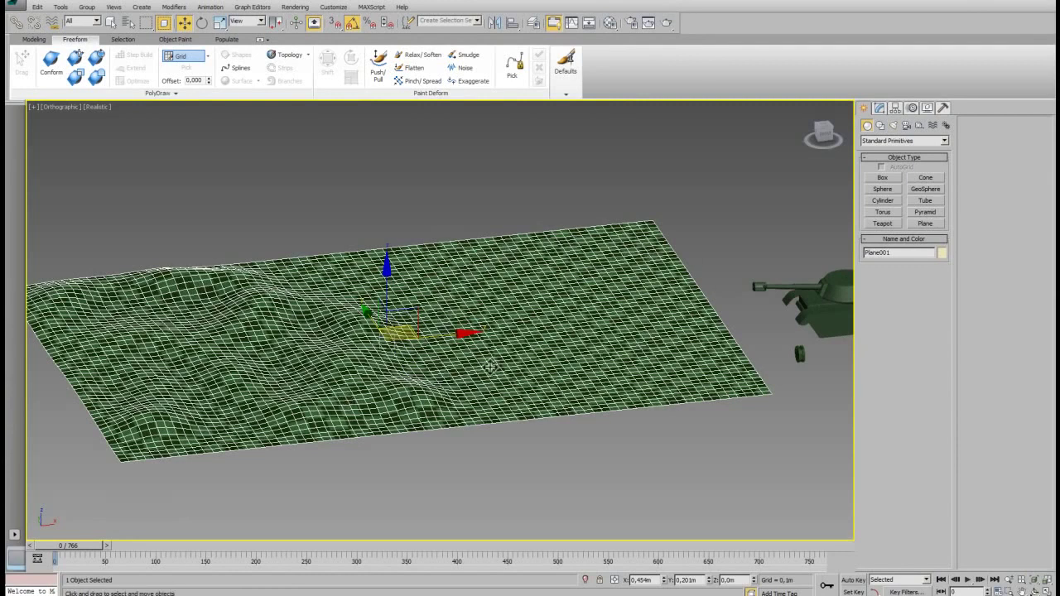
scroll(450, 383, down, 2)
alt+middle_drag(560, 409, 555, 416)
key(t)
scroll(353, 379, up, 2)
scroll(451, 403, down, 4)
click(368, 421)
Step: Switch to wireframe and set up a Plane with 1 length and 1 width segment
scroll(368, 421, up, 3)
scroll(464, 390, up, 2)
key(F3)
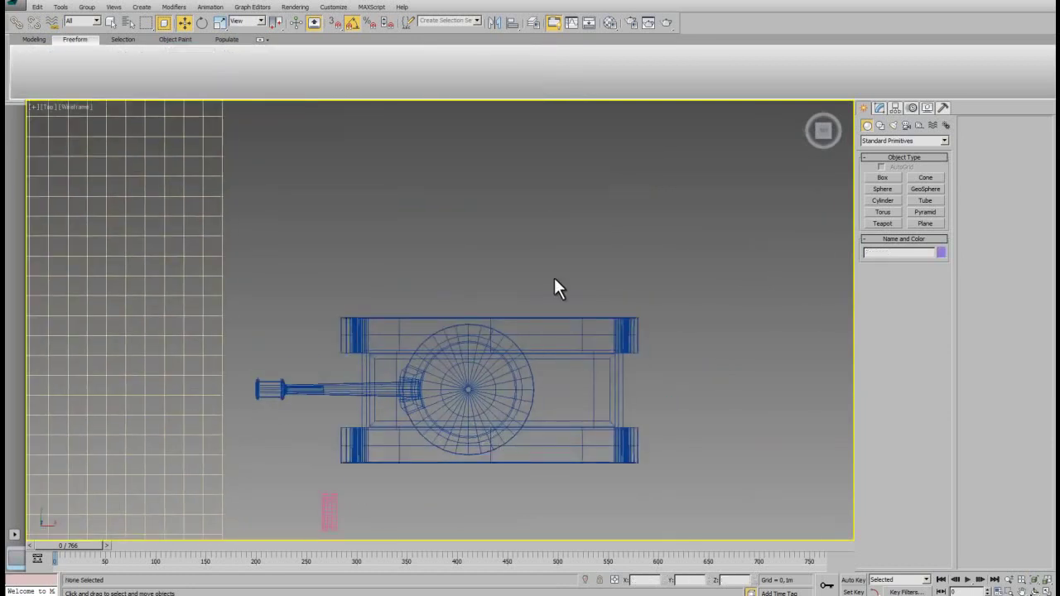
key(p)
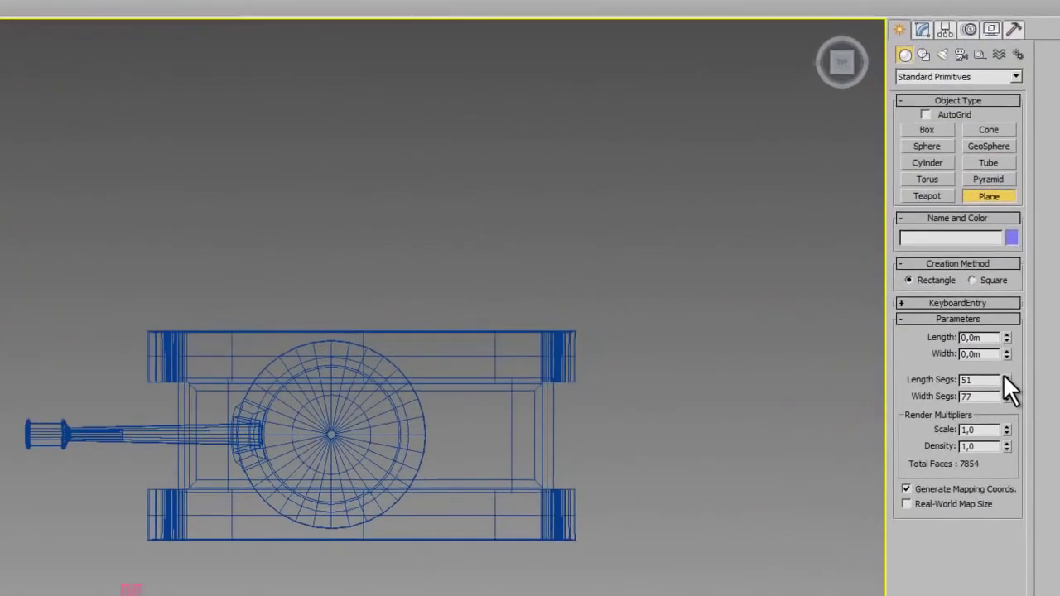
drag(1007, 382, 1010, 408)
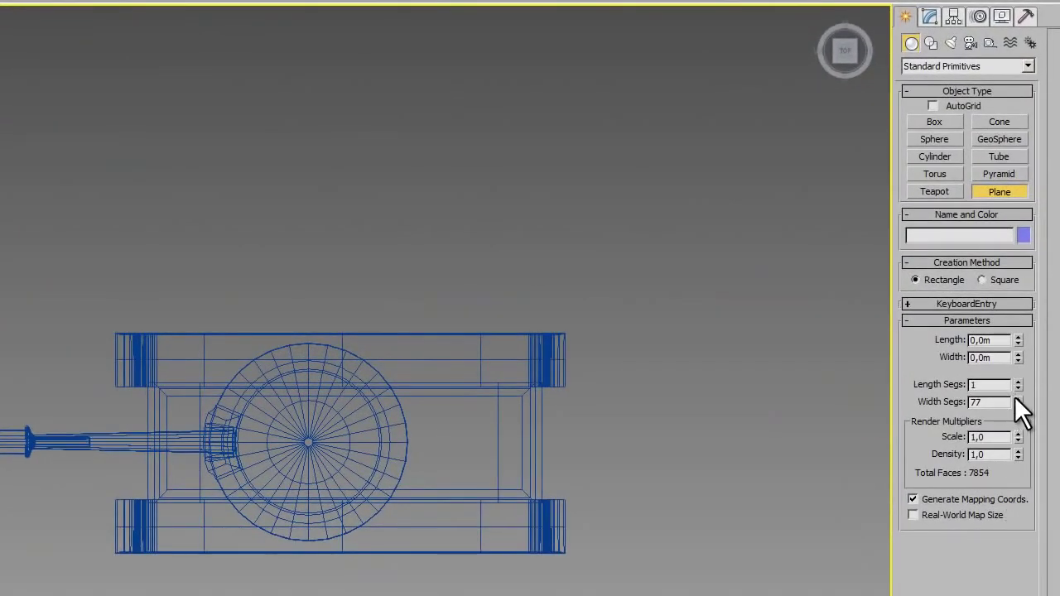
right_click(1017, 401)
scroll(361, 395, up, 4)
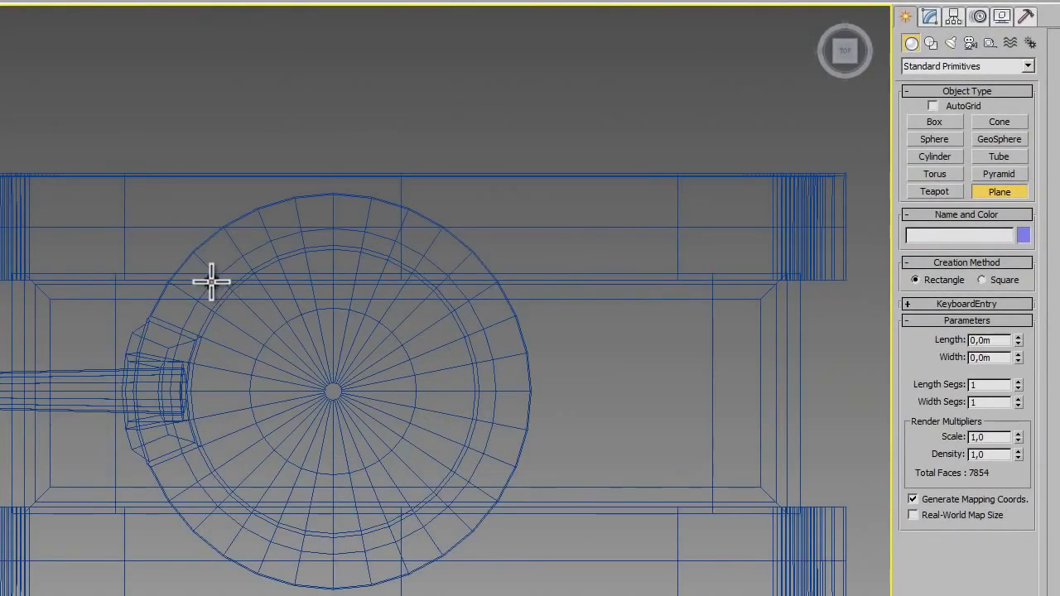
Step: Draw the plane over the tank hull, nudge it right, and reframe the view
drag(211, 281, 544, 497)
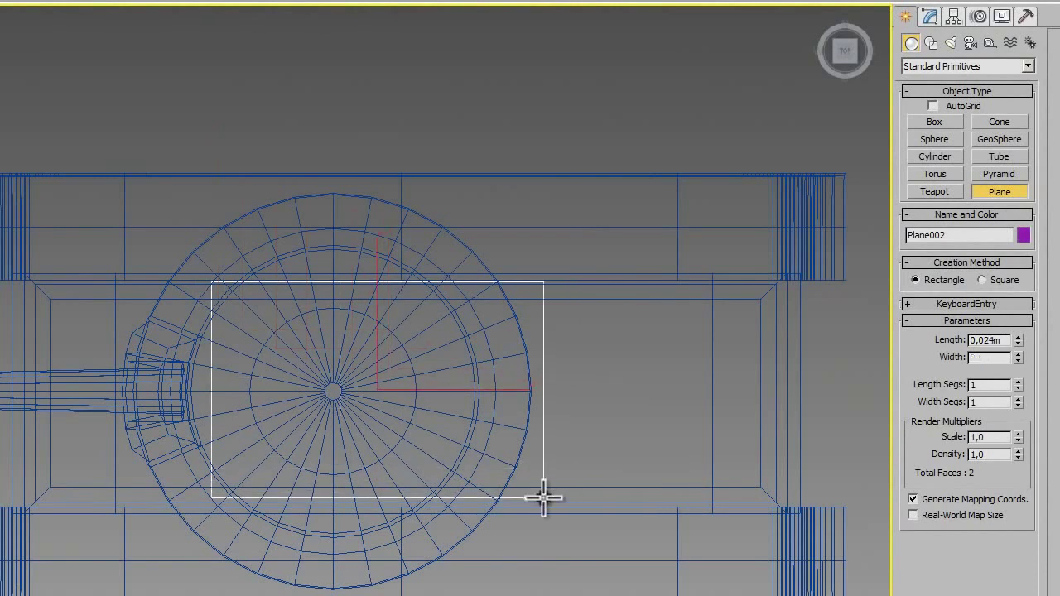
key(w)
drag(447, 390, 454, 390)
scroll(454, 390, down, 5)
middle_drag(454, 390, 501, 367)
scroll(508, 433, down, 2)
mouse_move(508, 433)
middle_down()
mouse_move(545, 458)
mouse_move(622, 412)
mouse_move(629, 356)
middle_up()
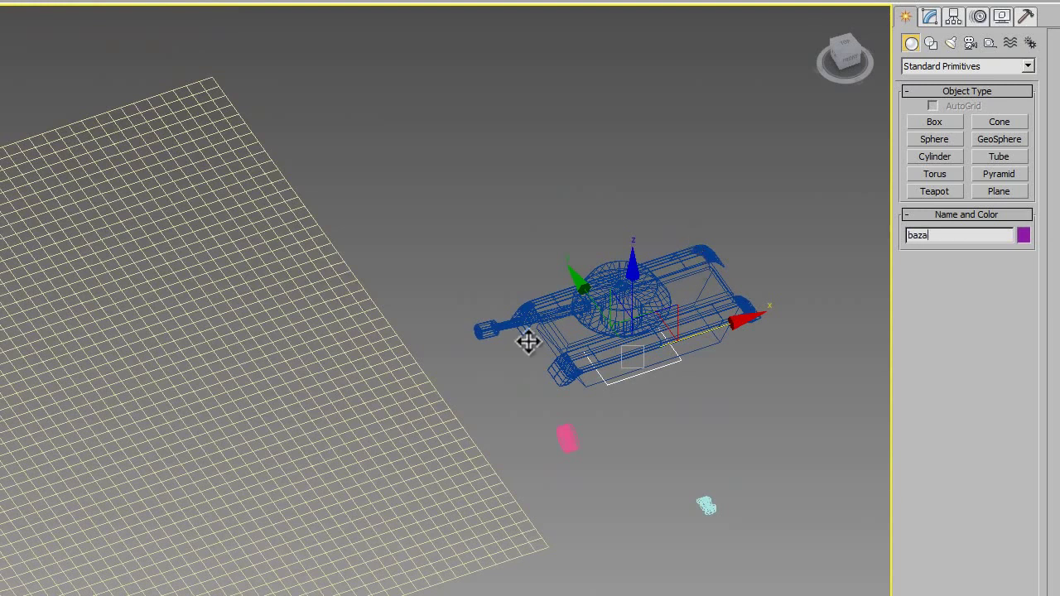
Step: Save the selected plane as a named selection set called 'baza'
click(692, 408)
click(664, 371)
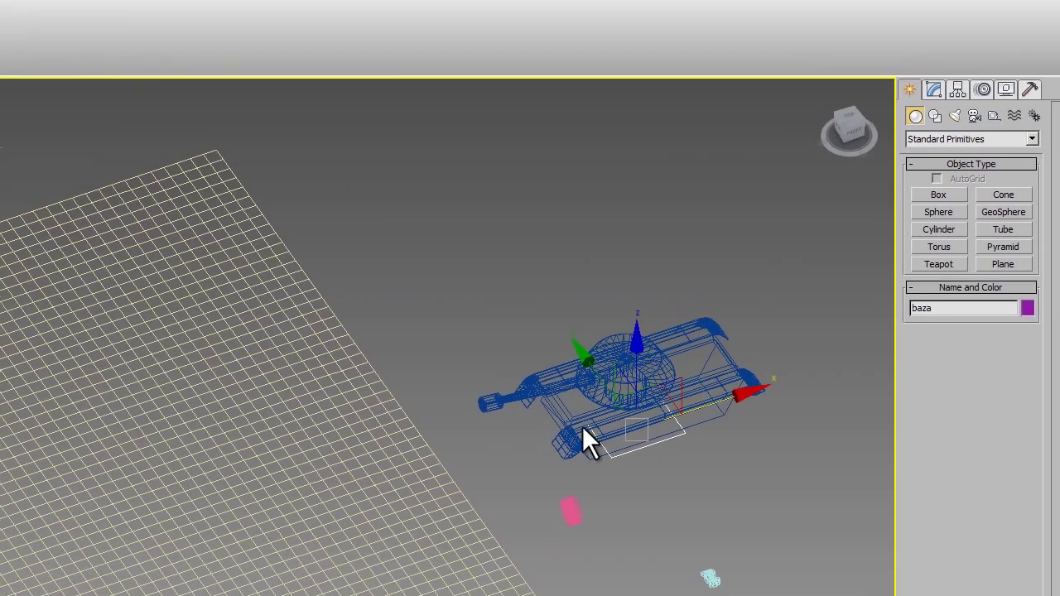
click(326, 33)
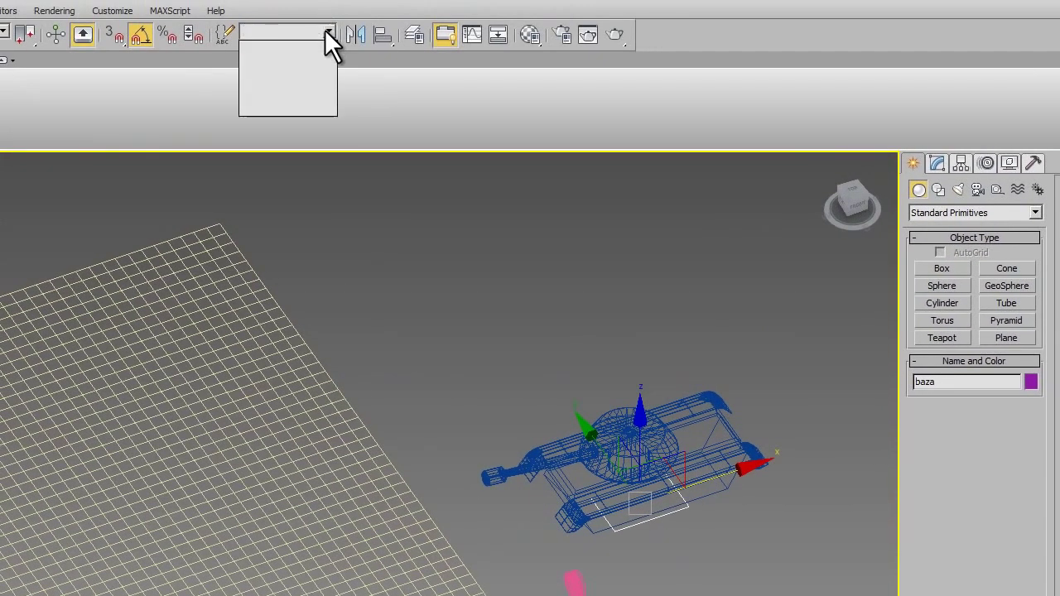
text(baza)
key(Return)
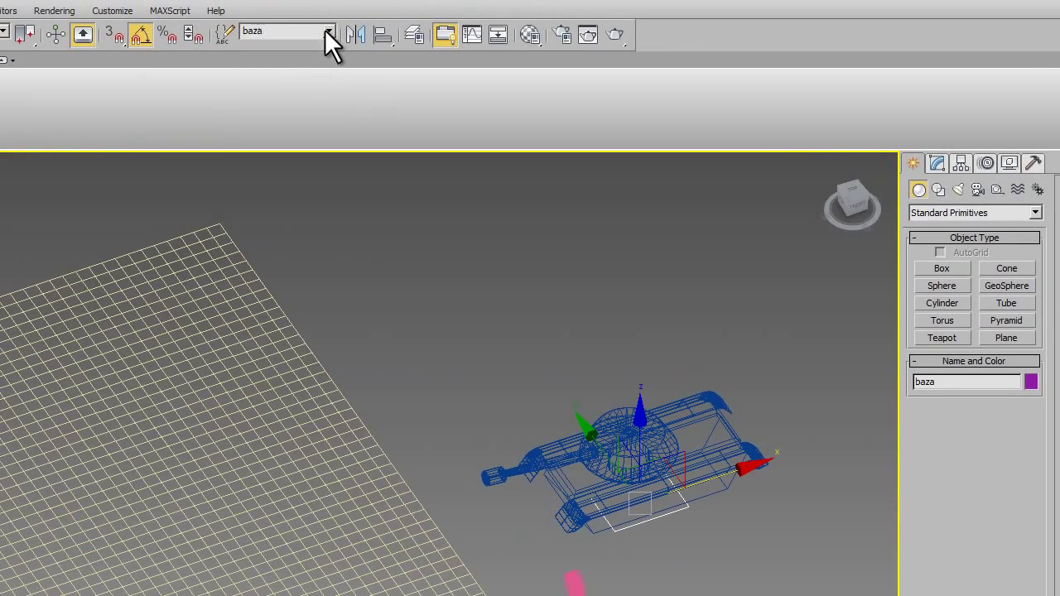
Step: Reselect the plane through the 'baza' set and place it onto the terrain
click(523, 317)
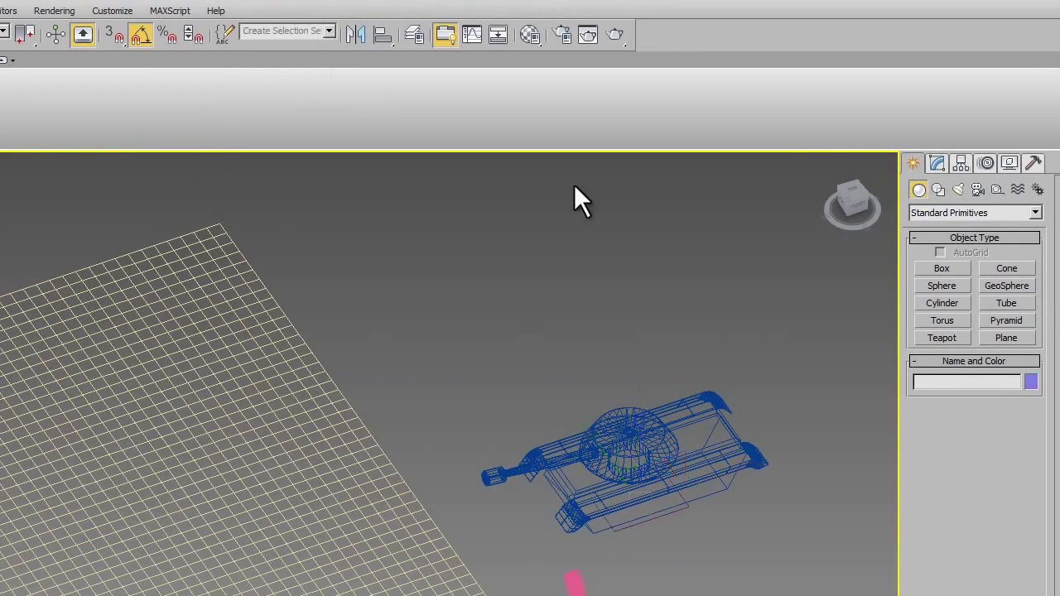
click(332, 34)
click(324, 41)
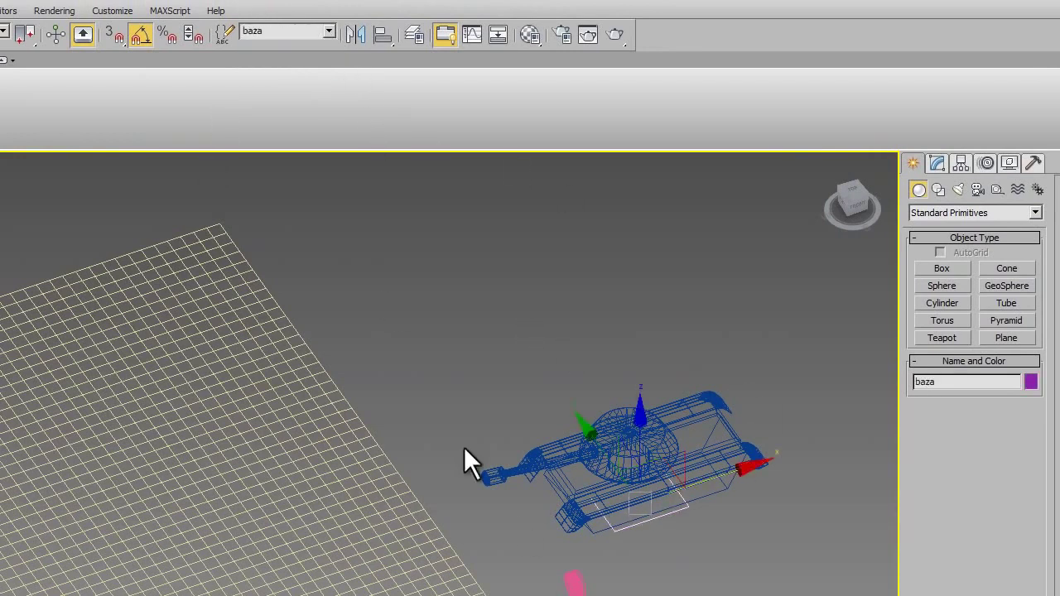
click(414, 572)
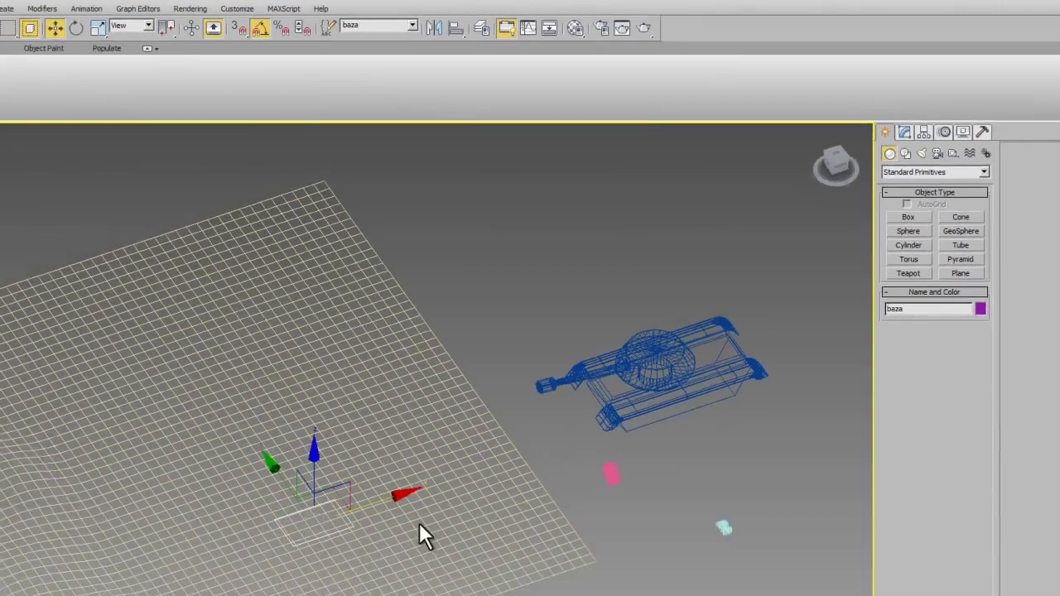
alt+middle_drag(419, 523, 445, 384)
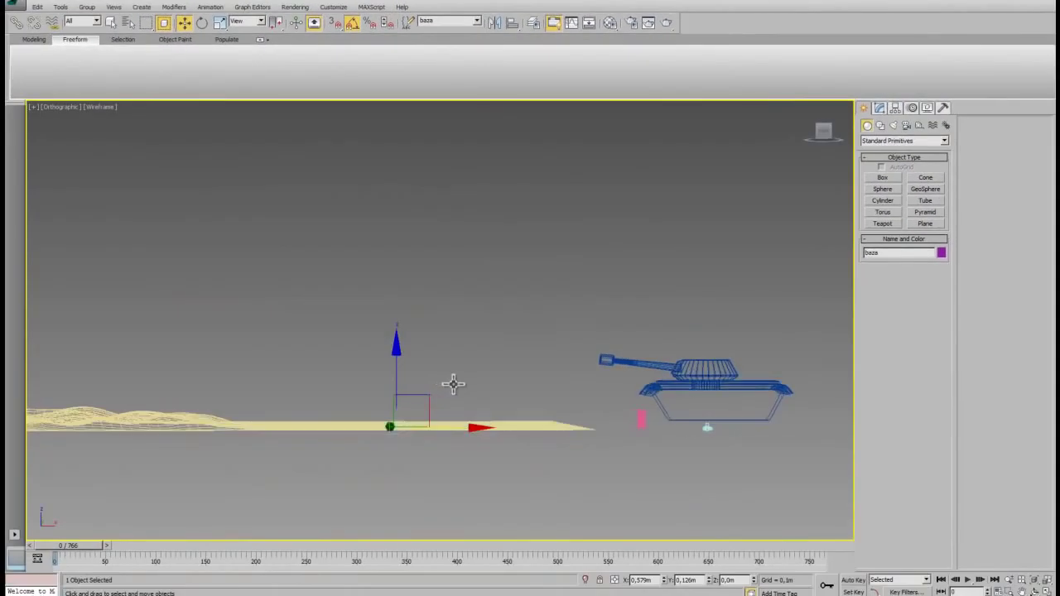
Step: In Front view, raise the baza plane, slide it over the terrain, and lower it to surface level
mouse_move(433, 426)
middle_down()
mouse_move(634, 367)
mouse_move(617, 411)
middle_up()
key(f)
scroll(508, 386, down, 2)
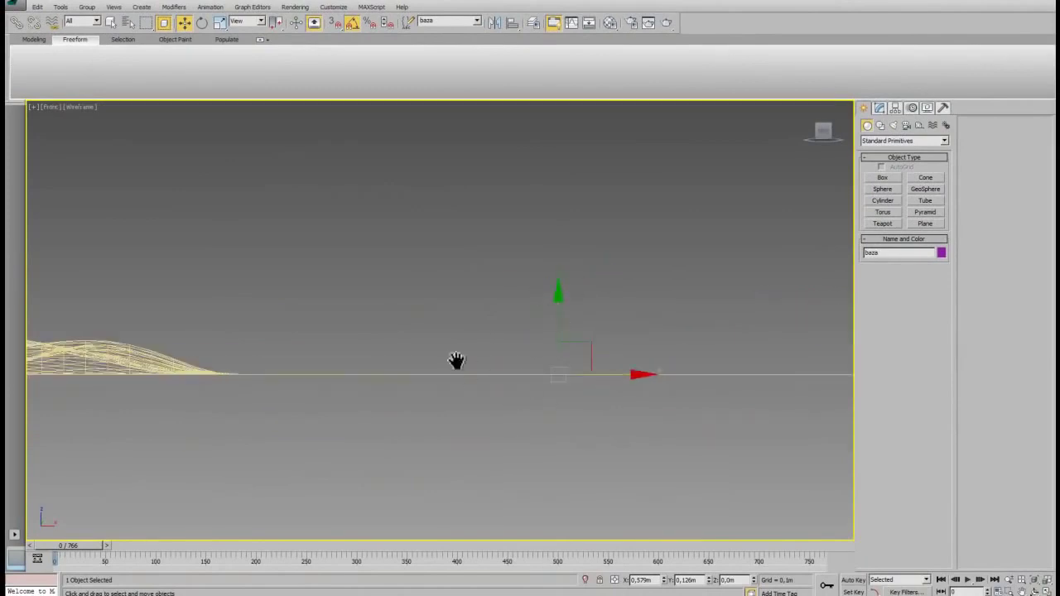
middle_drag(452, 372, 610, 310)
drag(615, 305, 620, 265)
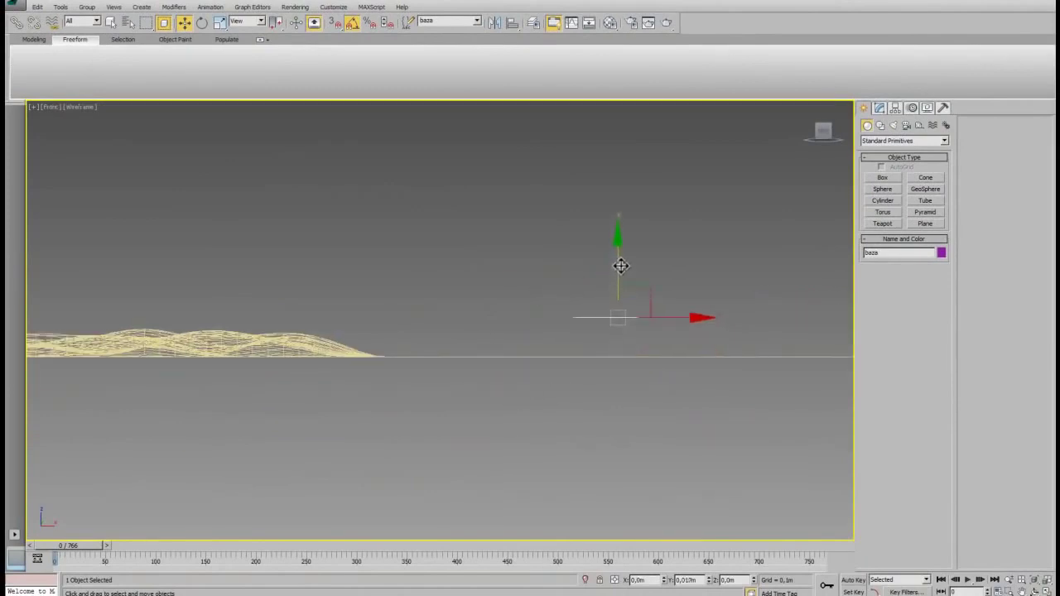
mouse_move(679, 317)
mouse_down()
mouse_move(135, 400)
mouse_move(494, 367)
mouse_move(201, 416)
mouse_up()
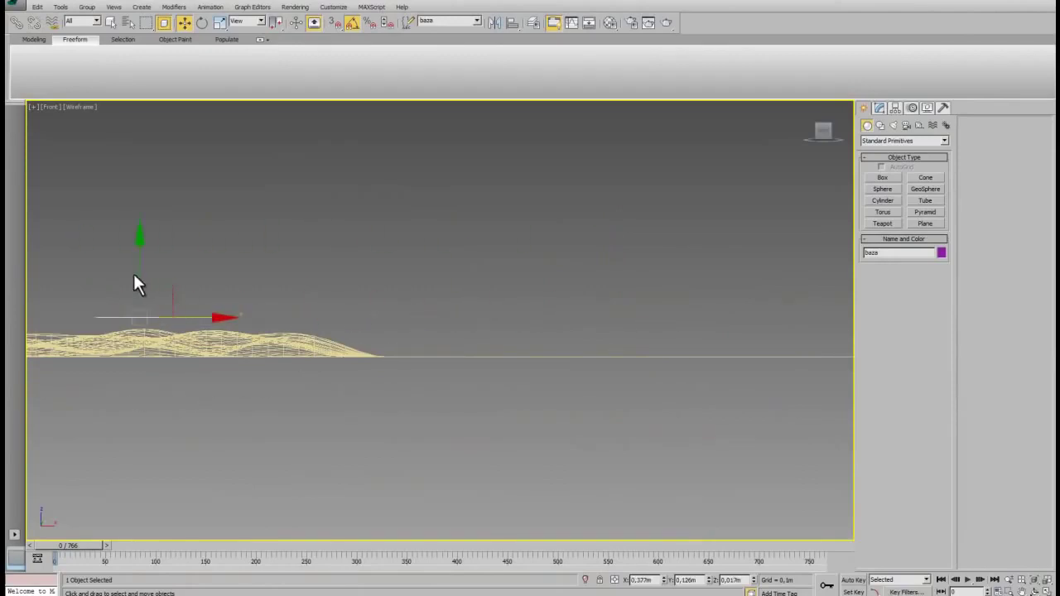
drag(139, 265, 139, 272)
Step: Shift the baza plane right and fine-tune it along X over the terrain's middle, at Z 0.013m
drag(192, 323, 590, 394)
mouse_move(590, 393)
alt+middle_down()
mouse_move(457, 397)
mouse_move(436, 378)
mouse_move(456, 399)
mouse_move(474, 364)
alt+middle_up()
mouse_move(509, 322)
mouse_down()
mouse_move(546, 306)
mouse_move(527, 313)
mouse_up()
alt+middle_drag(529, 367, 495, 306)
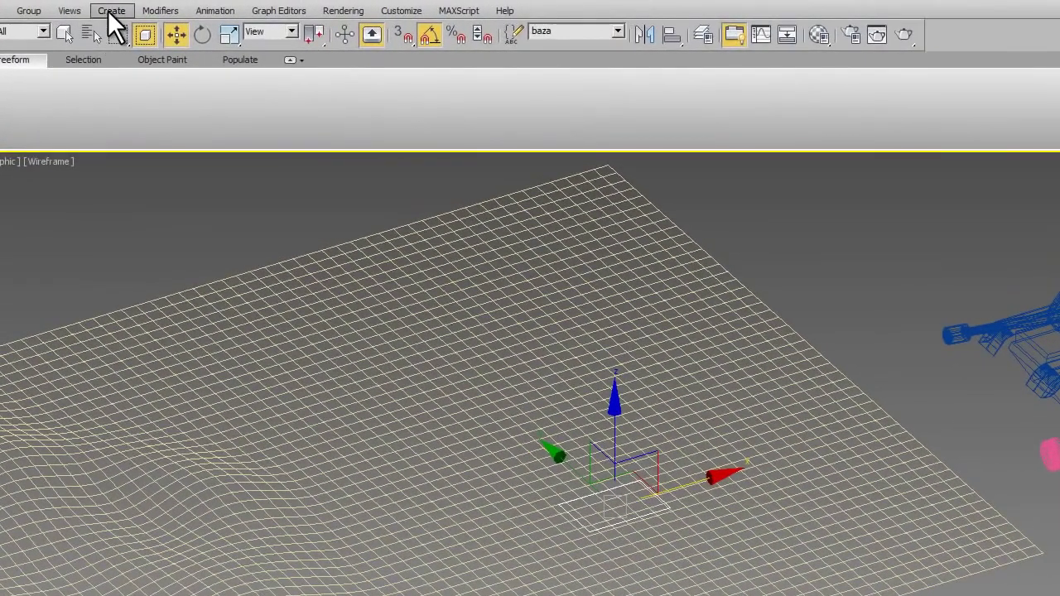
Step: Create a Conform space warp by dragging its gizmo out on the terrain
click(108, 14)
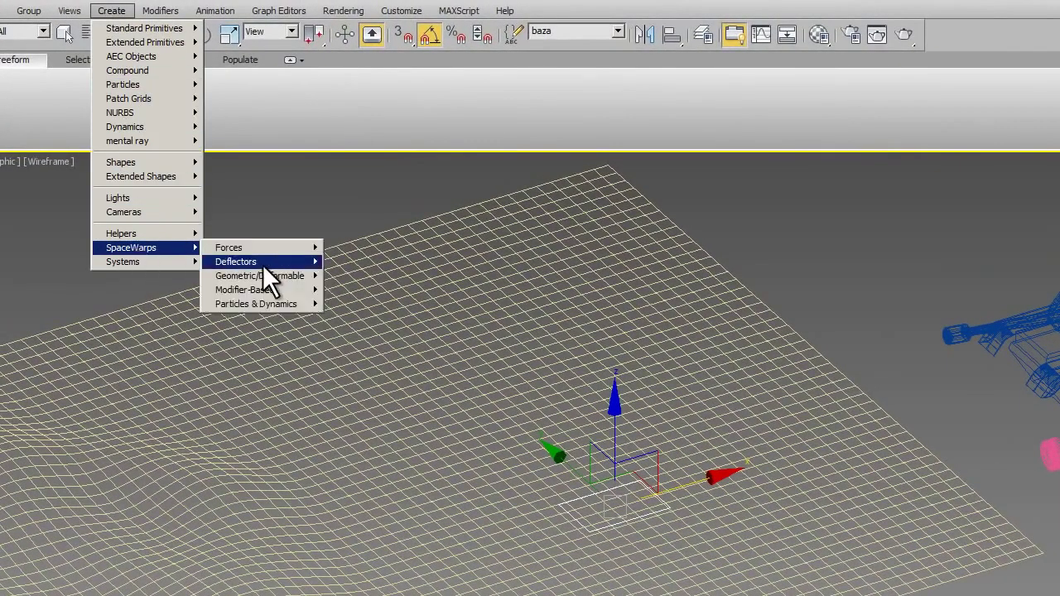
mouse_move(259, 276)
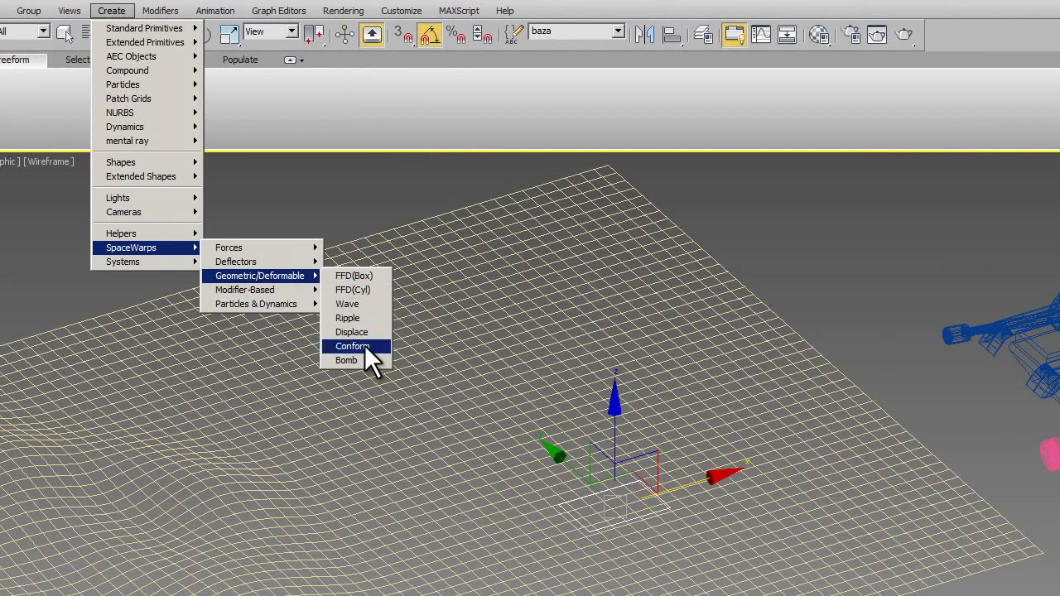
click(364, 345)
drag(321, 352, 338, 437)
Step: Move the Conform gizmo above the terrain's far corner, turn on realistic shading, and reselect it
key(w)
drag(282, 351, 164, 244)
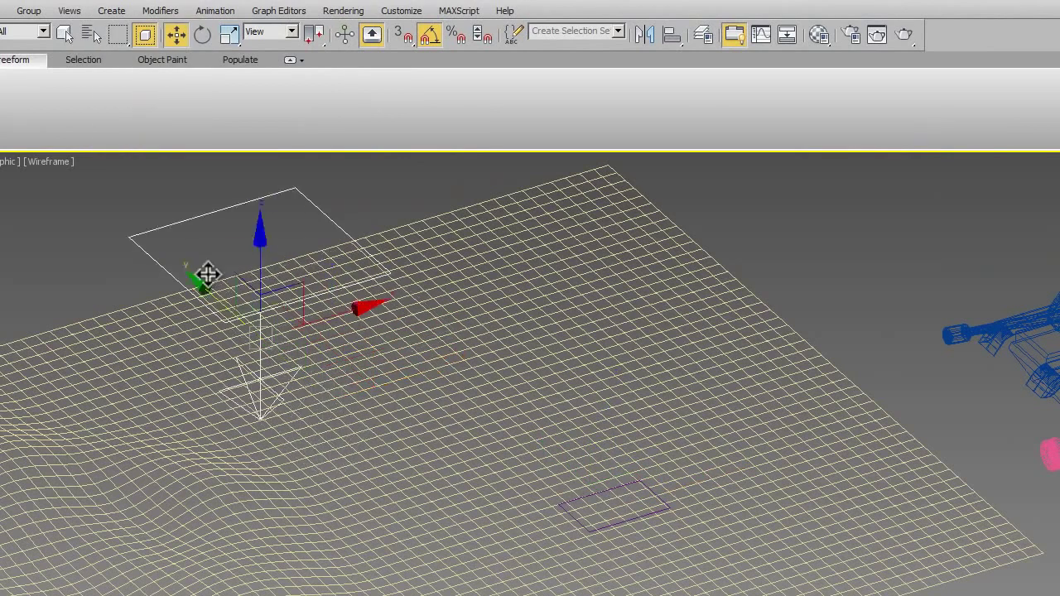
mouse_move(440, 175)
middle_down()
mouse_move(449, 217)
mouse_move(482, 214)
middle_up()
click(482, 214)
key(F3)
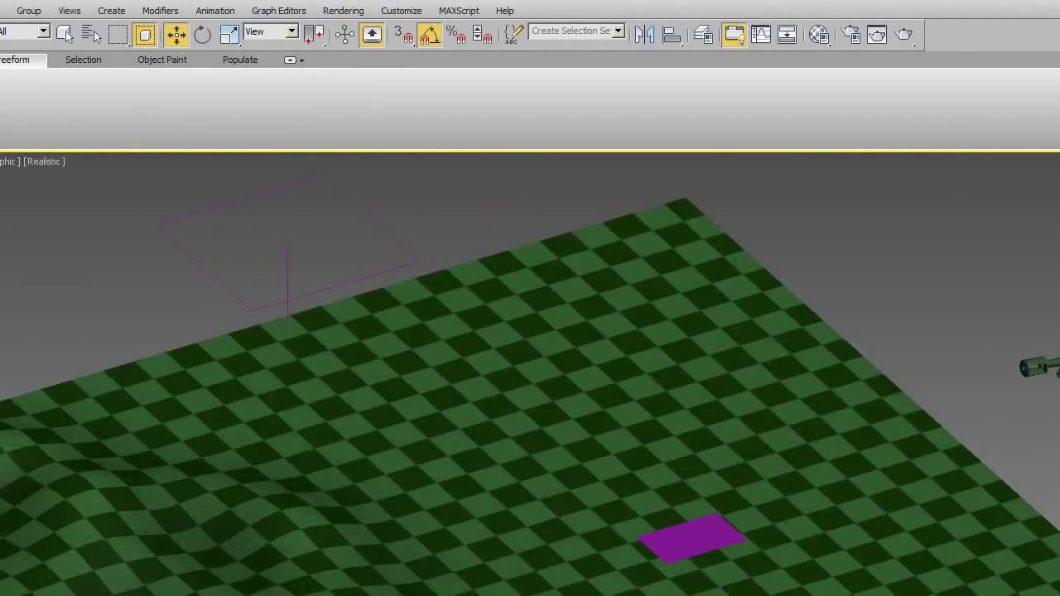
click(344, 283)
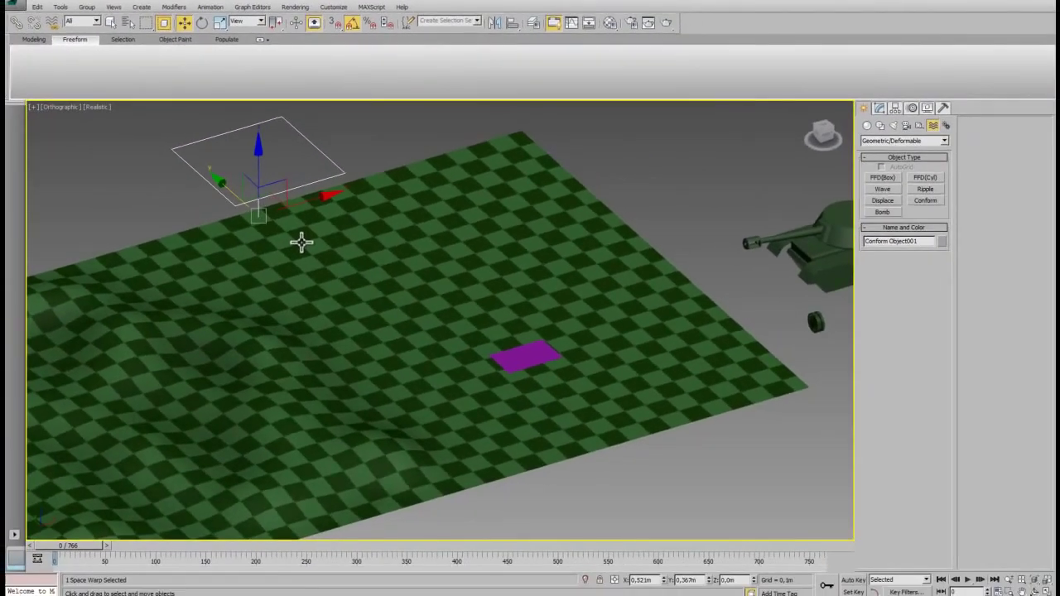
Step: Make Conform Object001 wrap to the checkered terrain and bind the purple baza plane to it
click(880, 109)
click(916, 288)
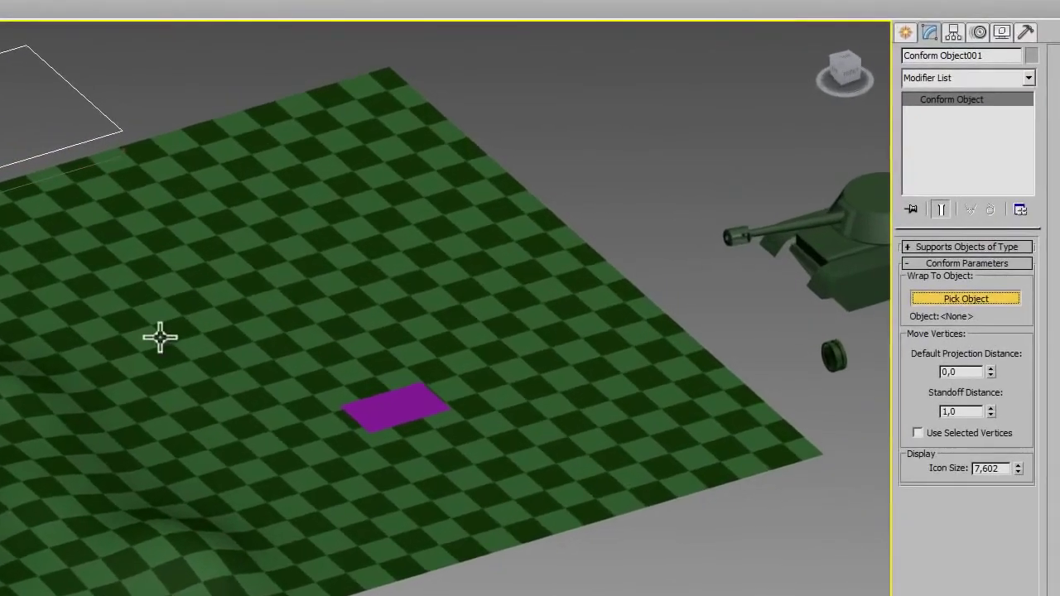
click(191, 306)
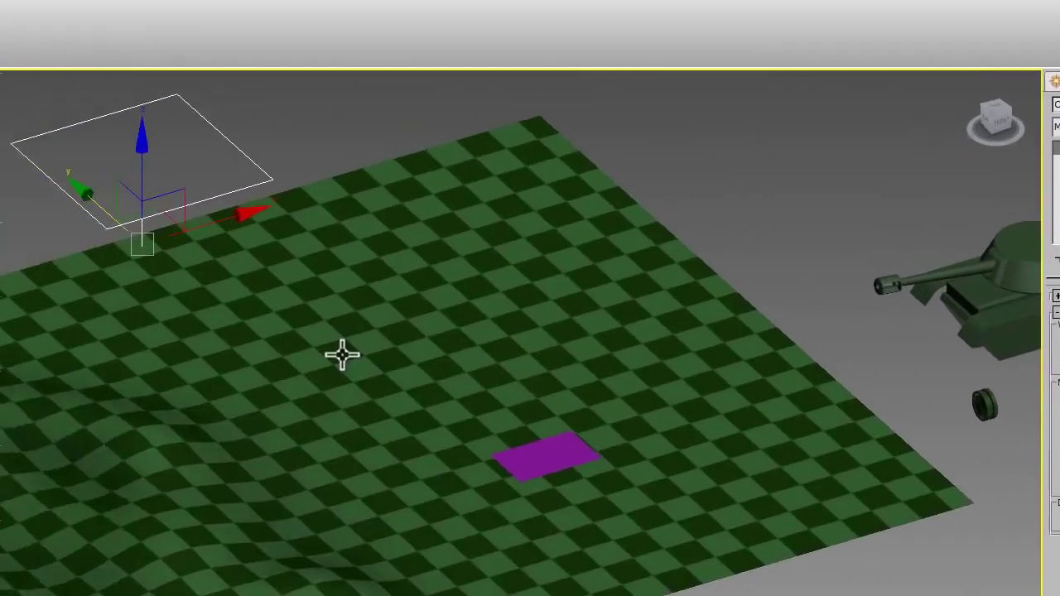
click(77, 34)
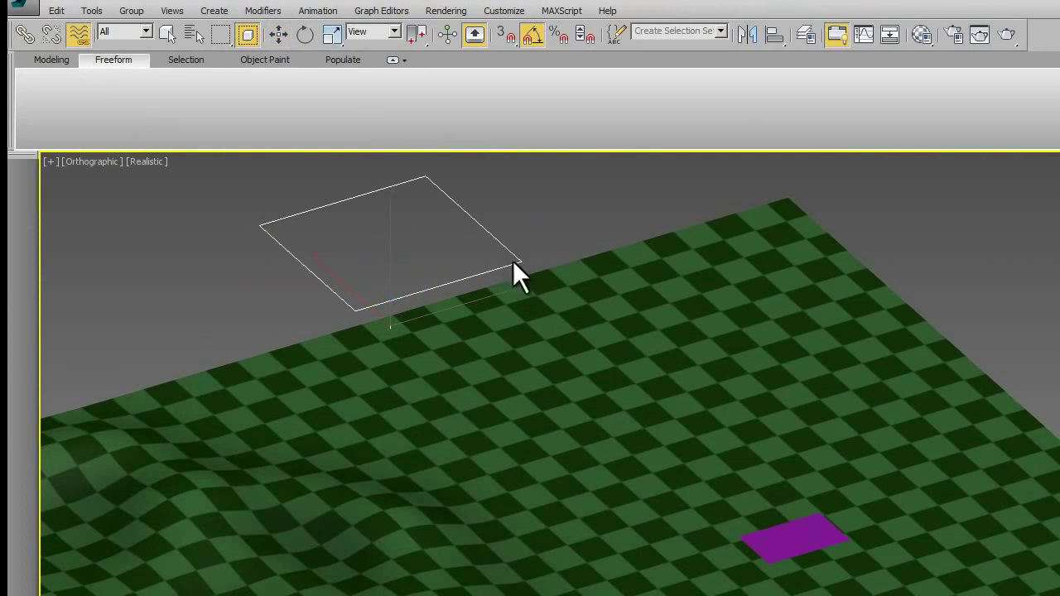
drag(504, 261, 790, 528)
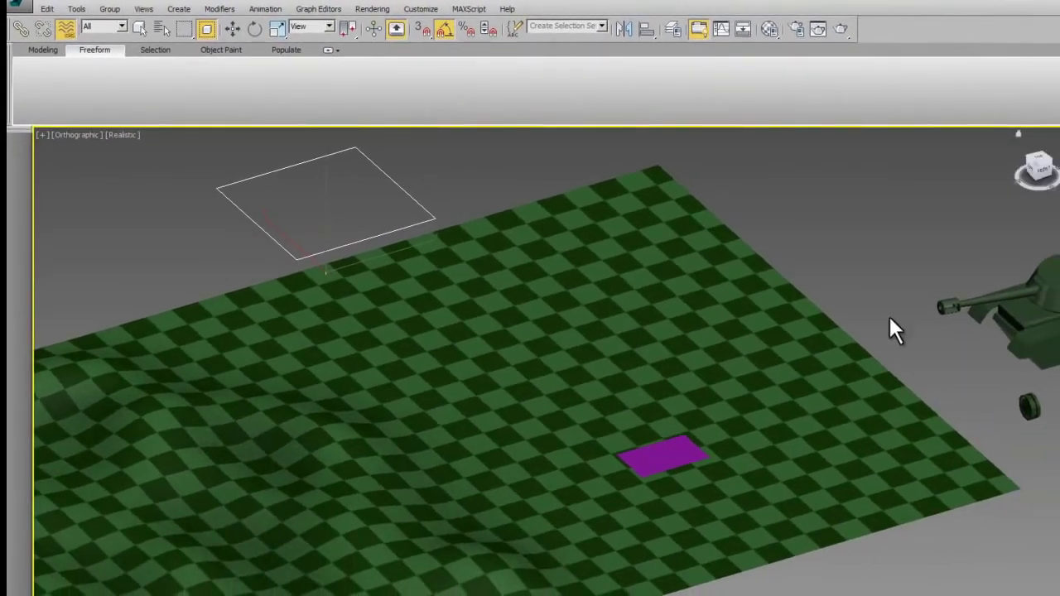
Step: Move the baza plane back and forth across the terrain to test that it follows the surface
click(681, 451)
key(w)
mouse_move(627, 454)
alt+middle_down()
mouse_move(804, 331)
mouse_move(927, 298)
alt+middle_up()
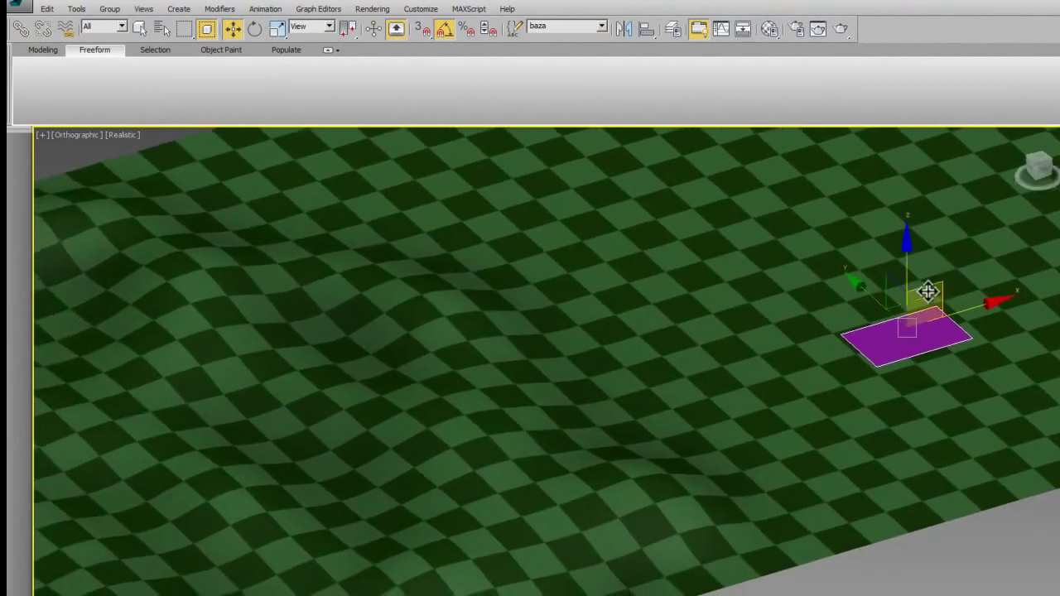
mouse_move(927, 298)
mouse_down()
mouse_move(686, 457)
mouse_move(511, 445)
mouse_move(419, 315)
mouse_move(322, 256)
mouse_move(203, 239)
mouse_move(173, 471)
mouse_move(119, 574)
mouse_move(311, 478)
mouse_move(438, 359)
mouse_move(691, 373)
mouse_move(814, 395)
mouse_move(805, 281)
mouse_move(759, 218)
mouse_move(1045, 154)
mouse_up()
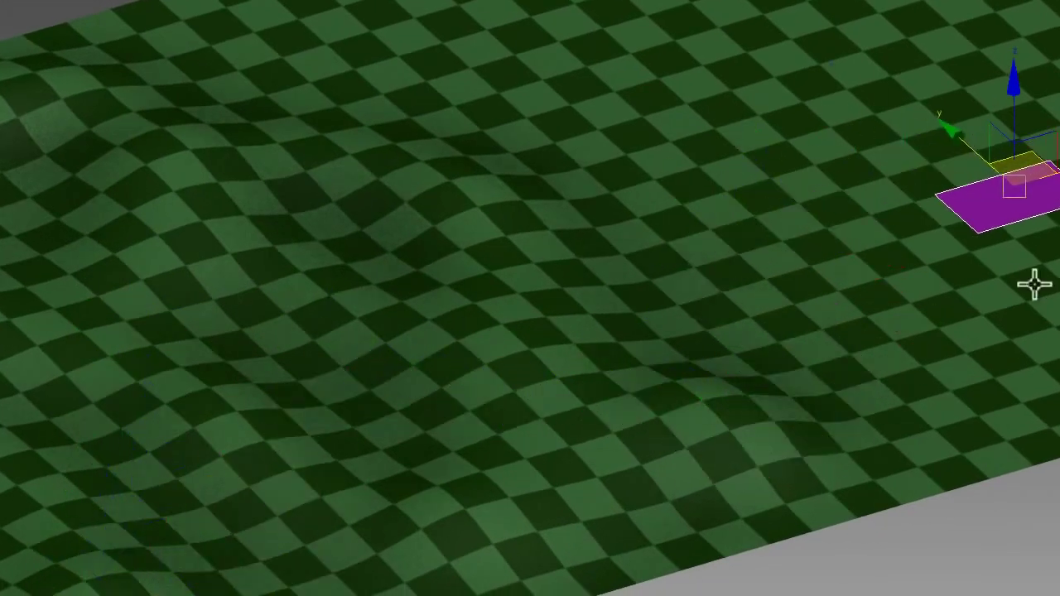
alt+middle_drag(1034, 284, 1010, 241)
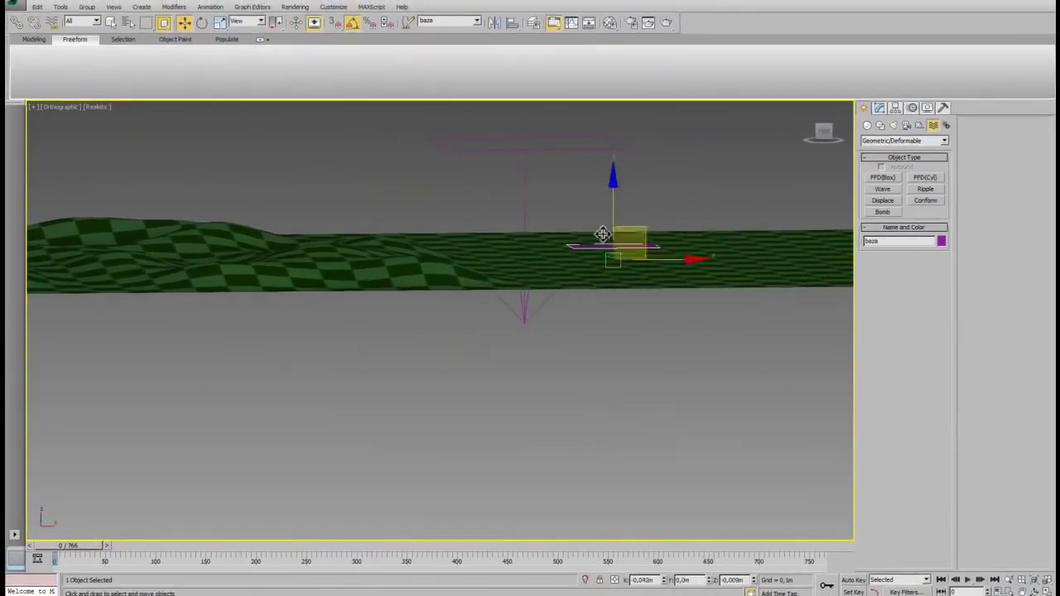
mouse_move(602, 234)
mouse_down()
mouse_move(468, 240)
mouse_move(504, 218)
mouse_move(638, 204)
mouse_move(663, 230)
mouse_move(123, 276)
mouse_move(663, 258)
mouse_move(634, 260)
mouse_up()
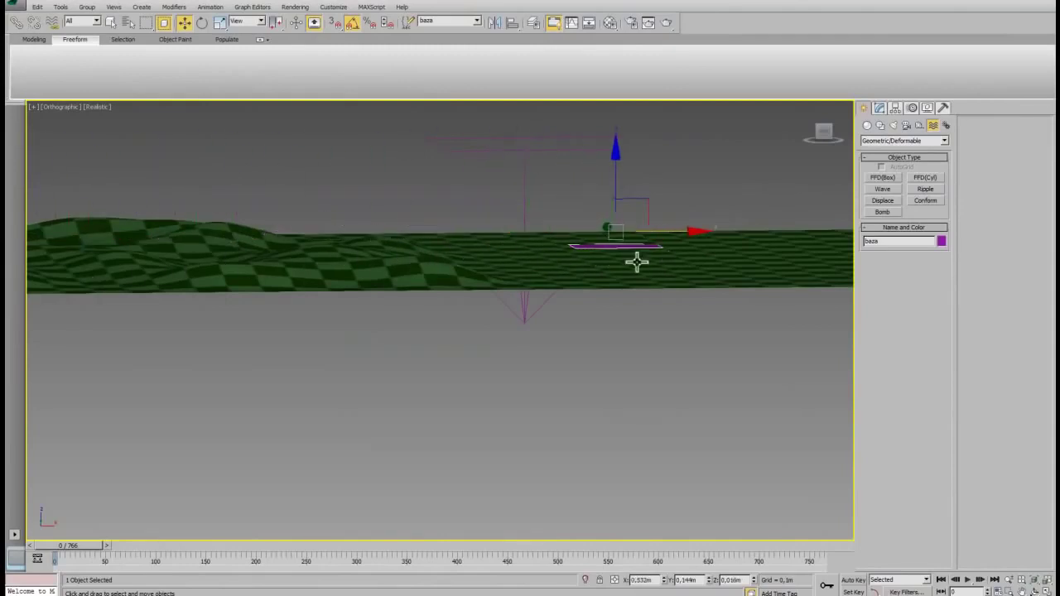
Step: Lower Conform Object001's Standoff Distance to 0.29
scroll(632, 270, up, 3)
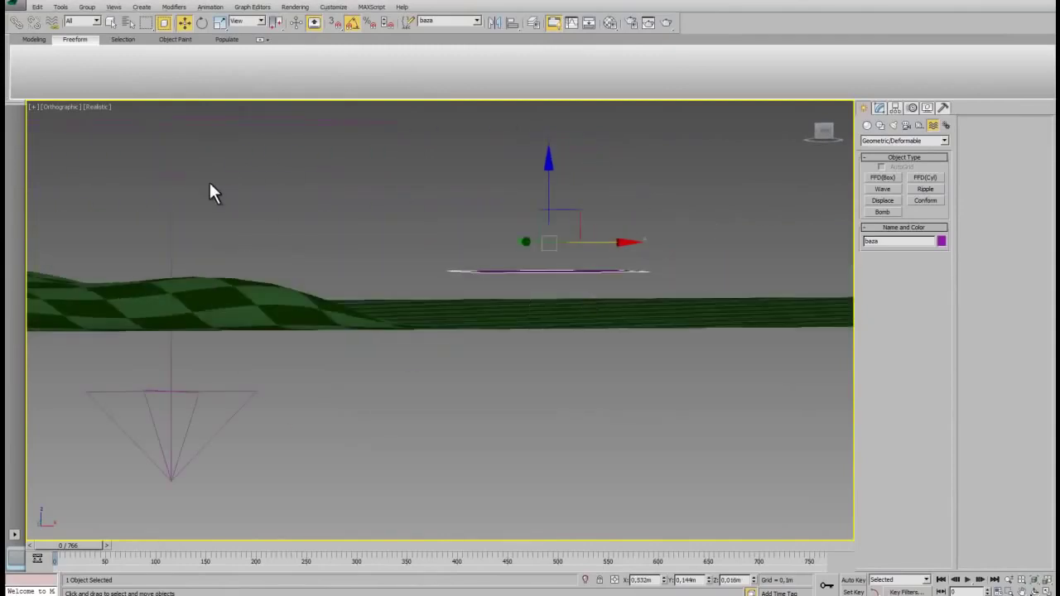
click(170, 130)
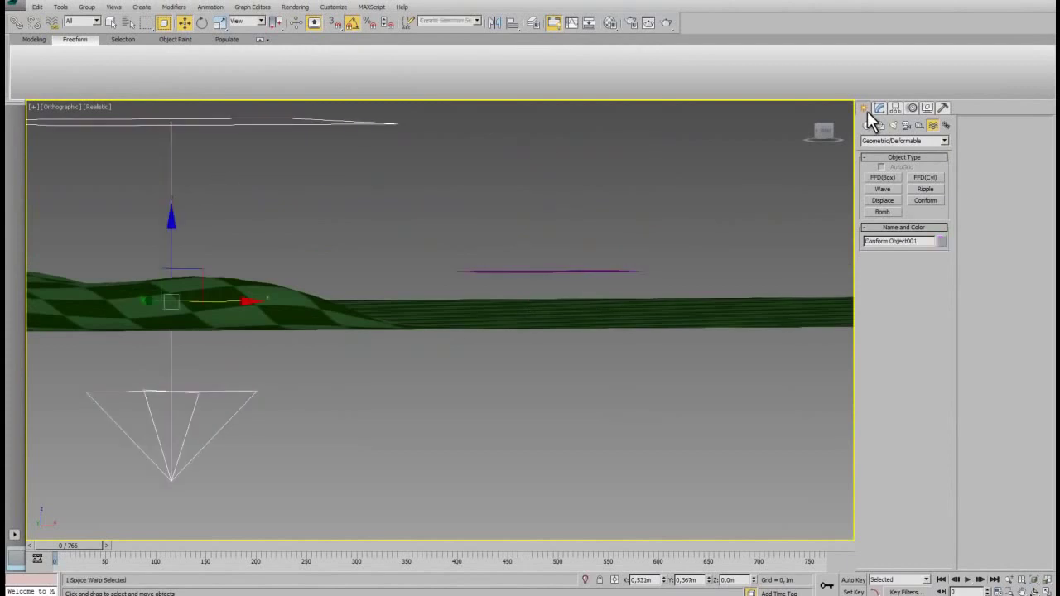
click(878, 109)
mouse_move(1011, 336)
mouse_down()
mouse_move(1015, 460)
mouse_move(1015, 397)
mouse_up()
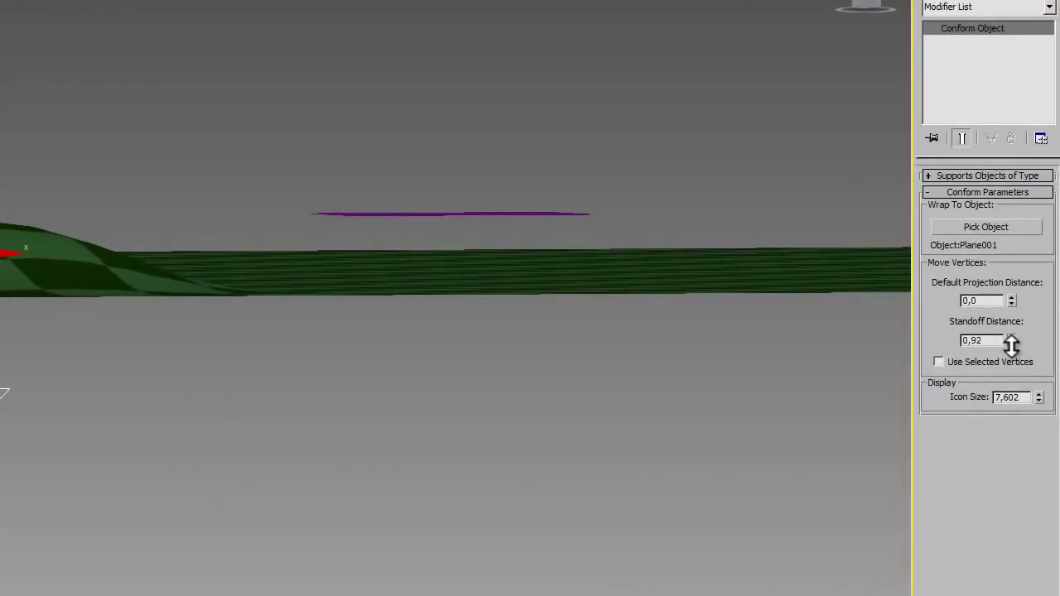
Step: Switch to the Top view and select the purple baza plane
mouse_move(694, 321)
alt+middle_down()
mouse_move(516, 289)
mouse_move(461, 331)
mouse_move(395, 135)
alt+middle_up()
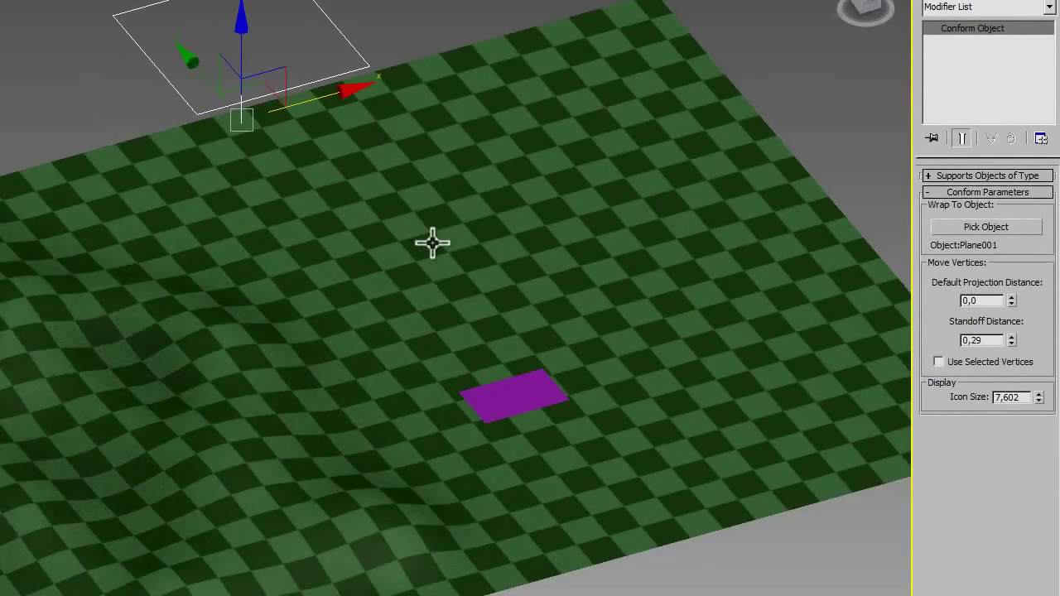
key(t)
scroll(362, 373, up, 5)
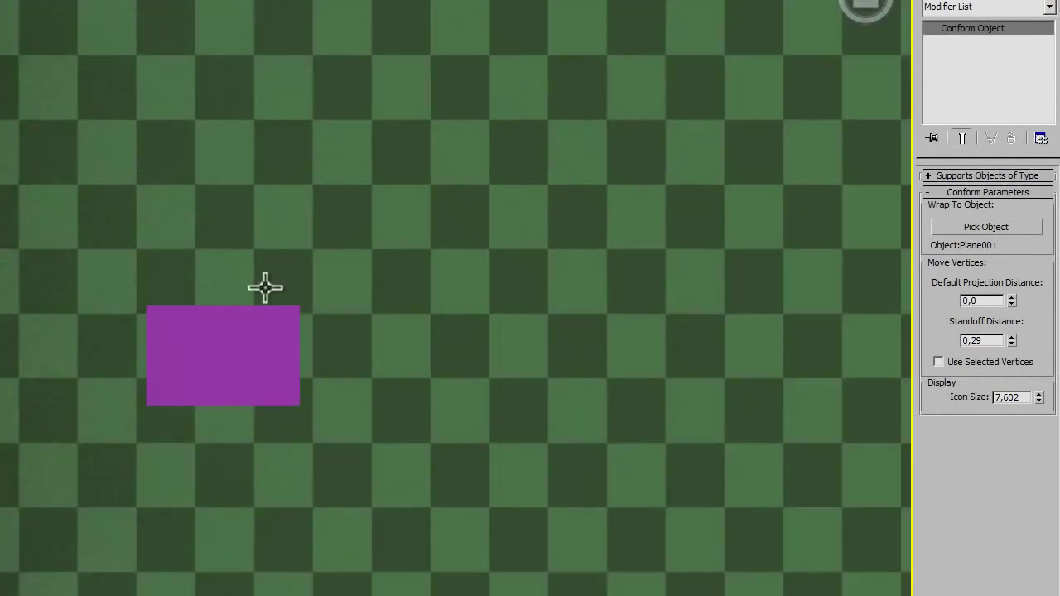
middle_drag(265, 286, 362, 253)
click(361, 253)
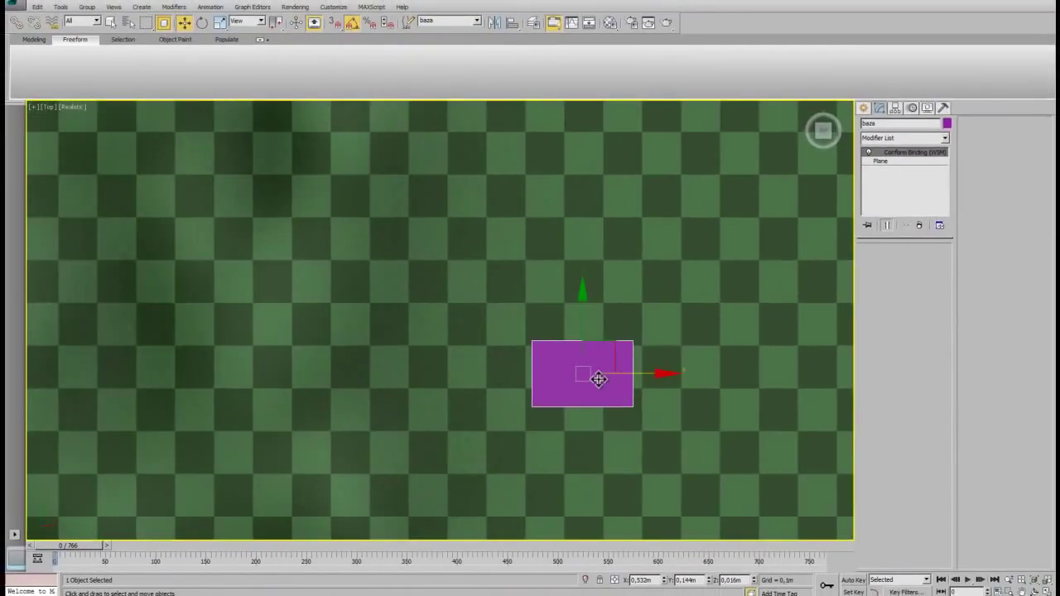
scroll(598, 378, up, 2)
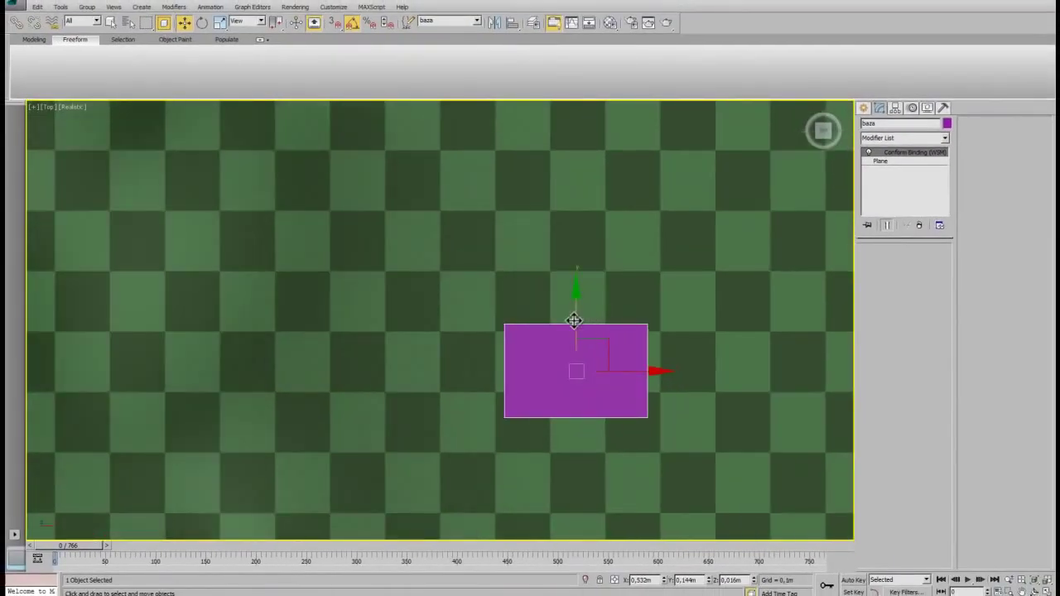
Step: Clone the purple plane as a copy named baza001 and scale it down into a small square
shift+drag(576, 324, 582, 212)
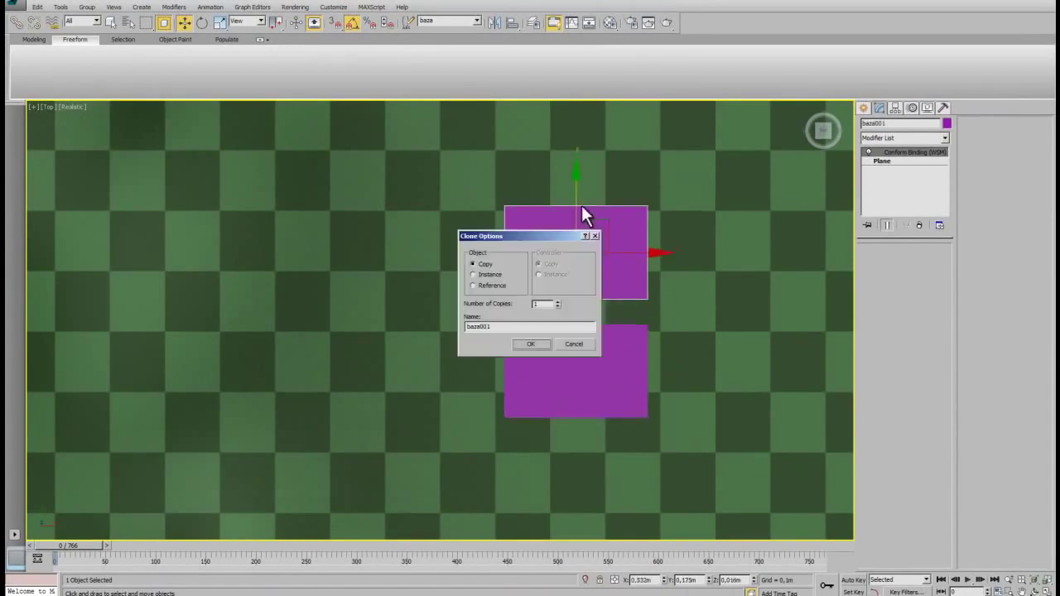
click(543, 345)
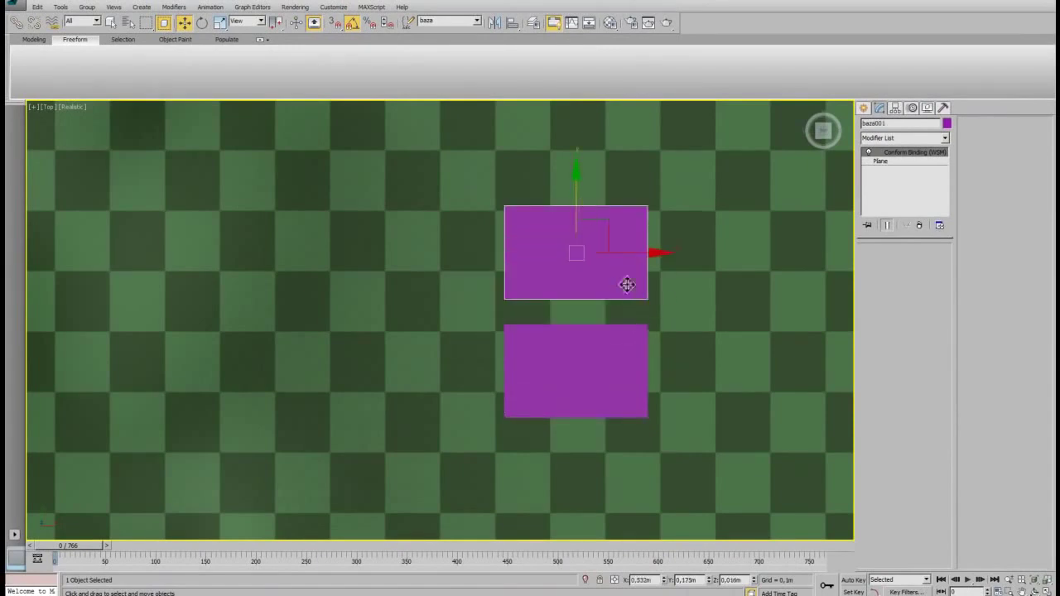
key(r)
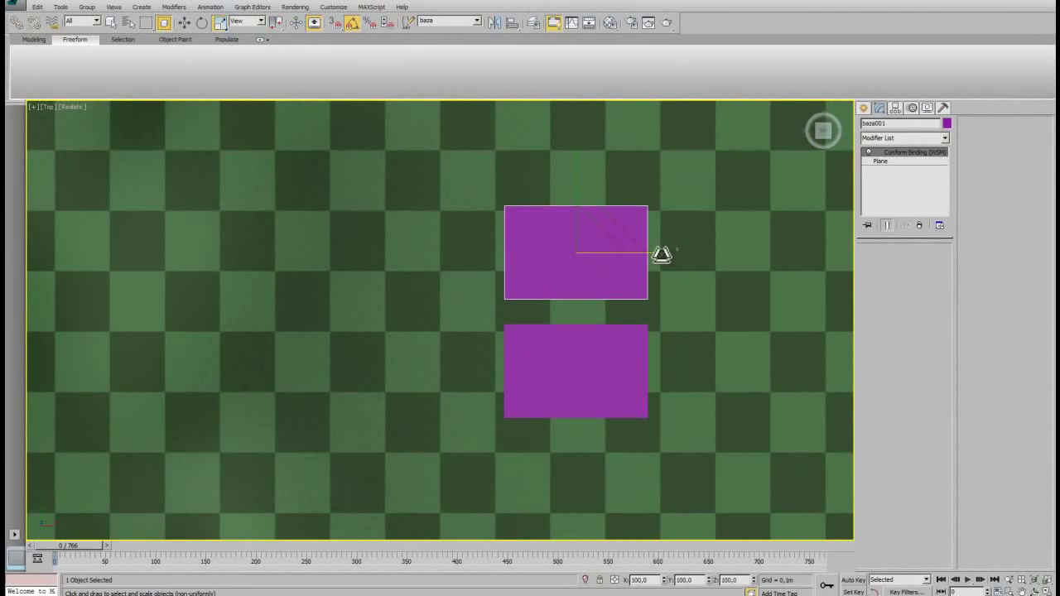
drag(661, 254, 309, 310)
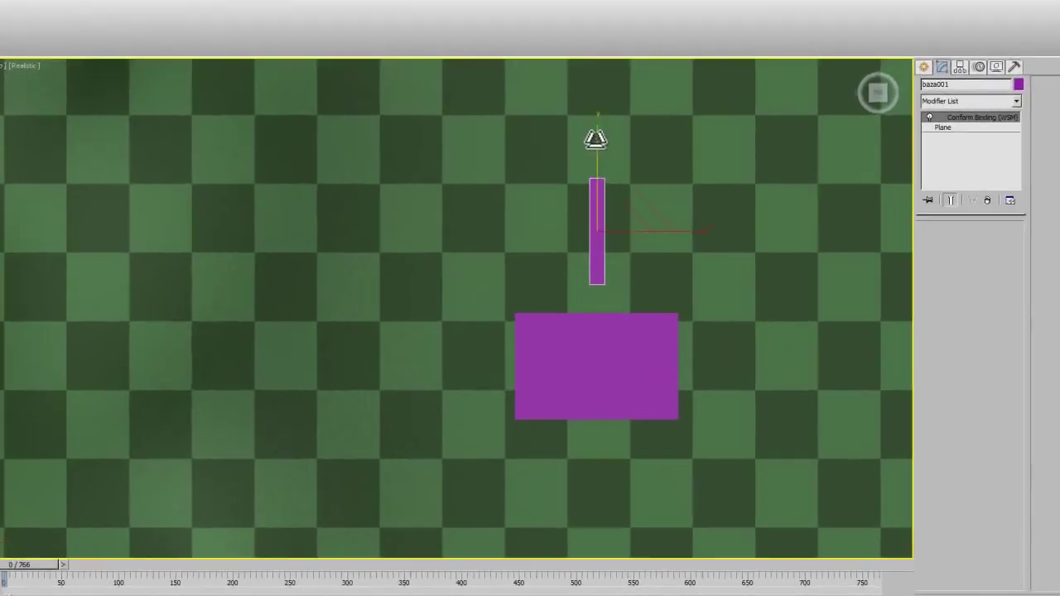
drag(572, 166, 563, 319)
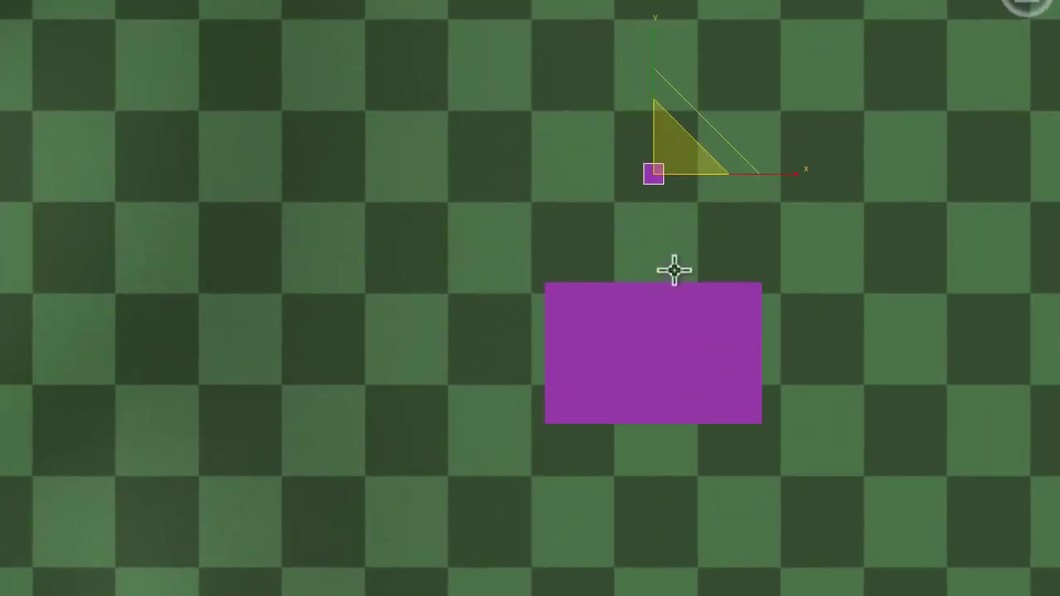
Step: Place the small baza001 square just below the large purple plane
key(w)
drag(650, 90, 648, 183)
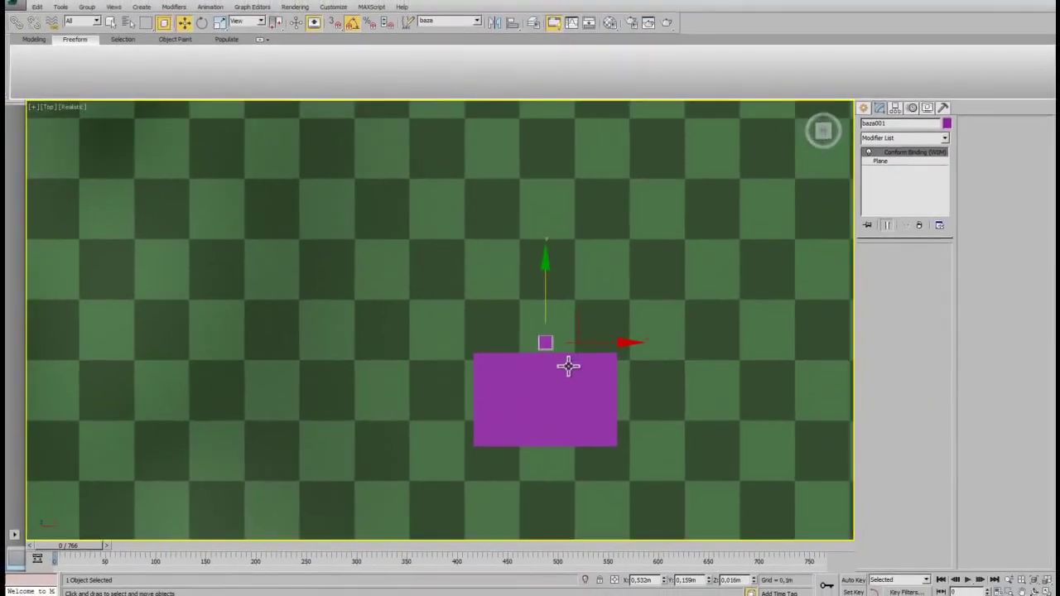
drag(546, 309, 545, 407)
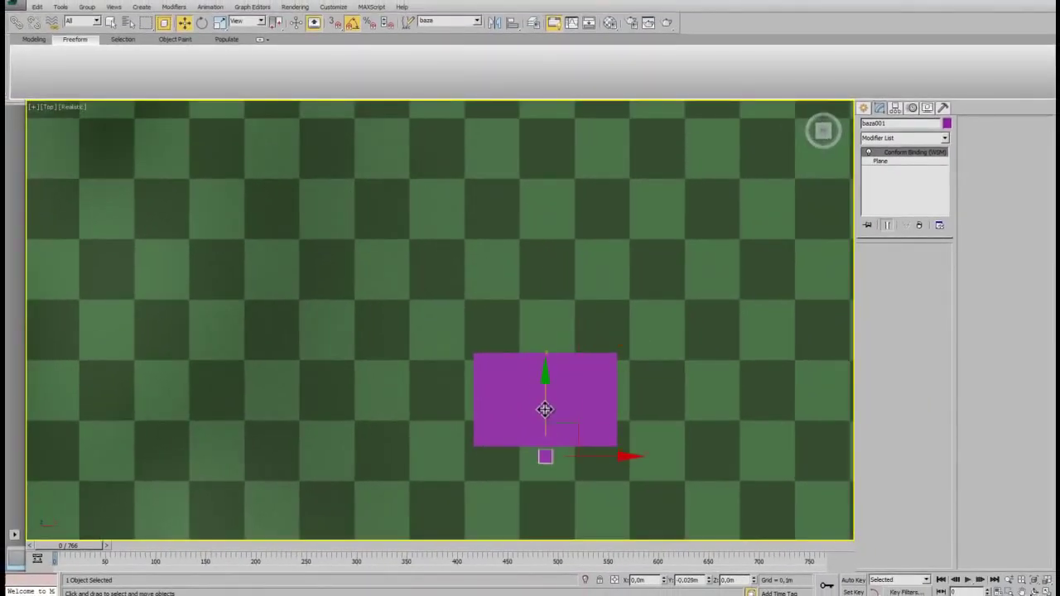
scroll(624, 204, up, 2)
scroll(550, 231, up, 4)
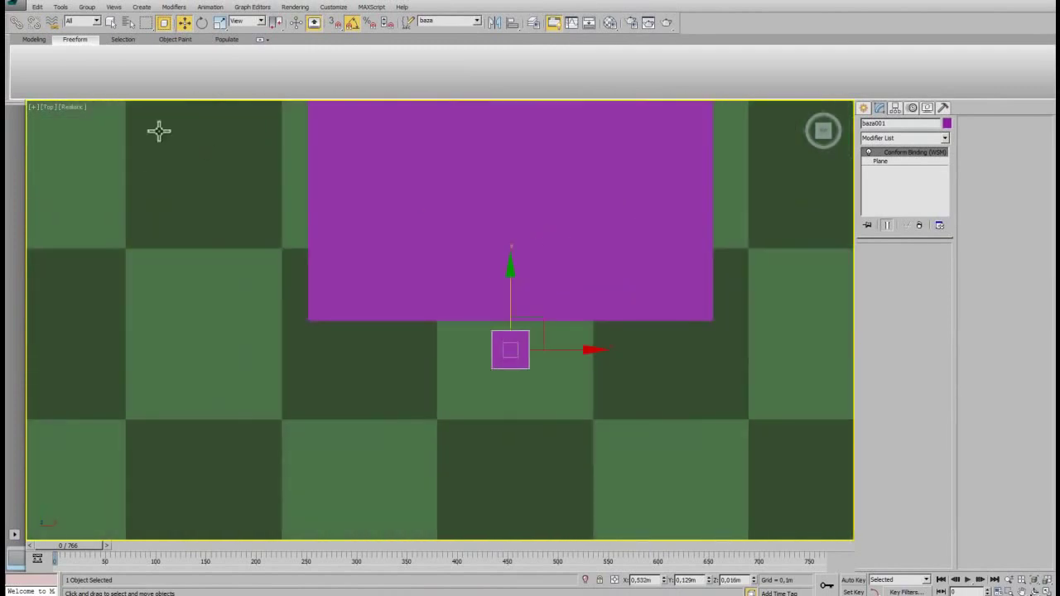
Step: Link baza001 to the large baza plane, move the plane onto the tank, and show wireframe
click(15, 23)
mouse_move(508, 354)
mouse_down()
mouse_move(492, 238)
mouse_move(575, 217)
mouse_up()
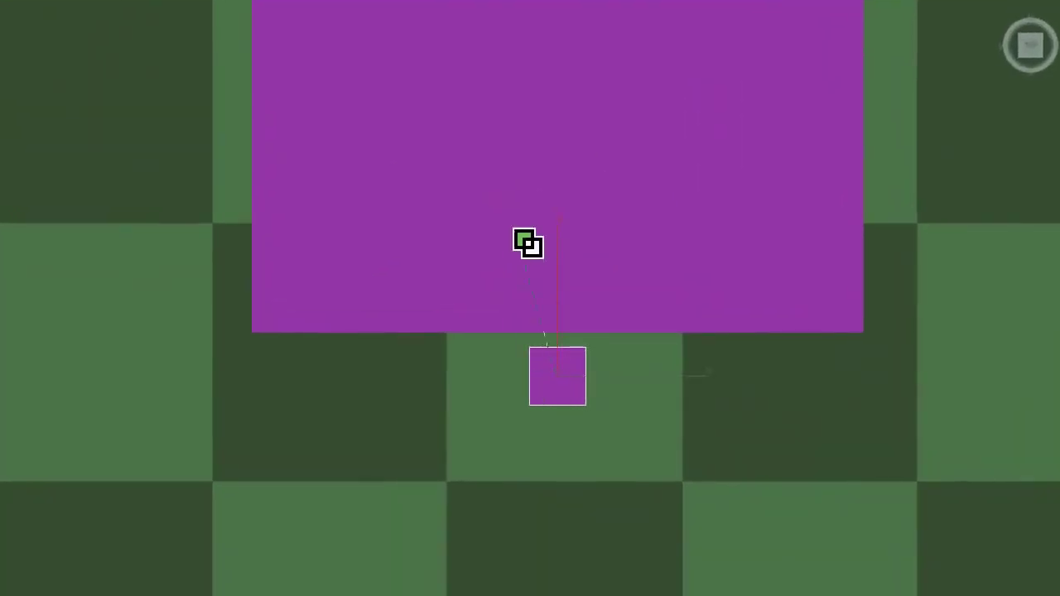
key(w)
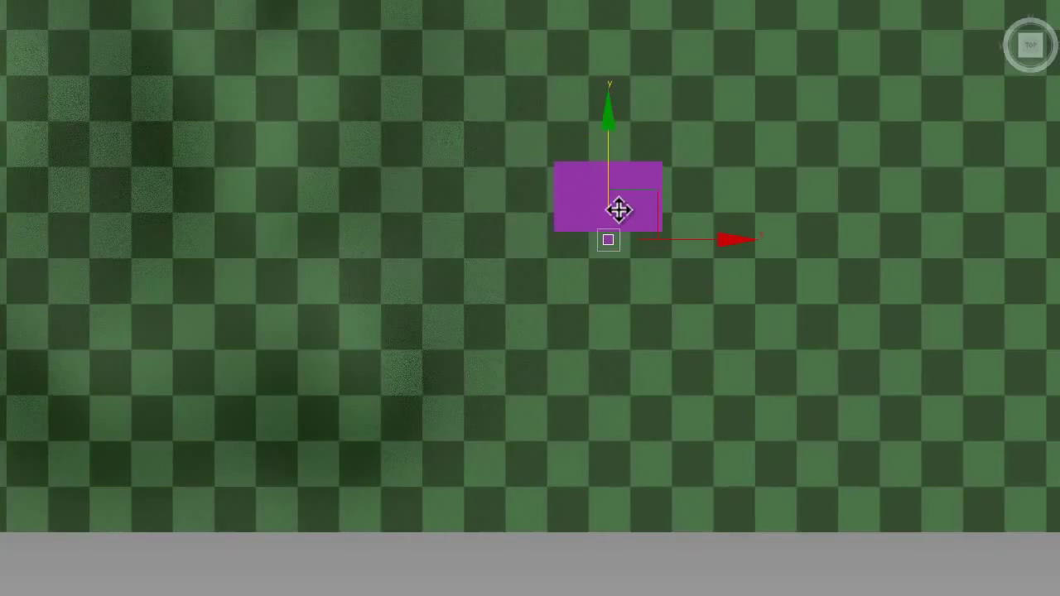
scroll(620, 208, down, 2)
mouse_move(254, 218)
mouse_down()
mouse_move(580, 262)
mouse_move(787, 256)
mouse_up()
key(F3)
Step: Select the small box at the turret's edge and scale it up slightly
scroll(752, 340, up, 5)
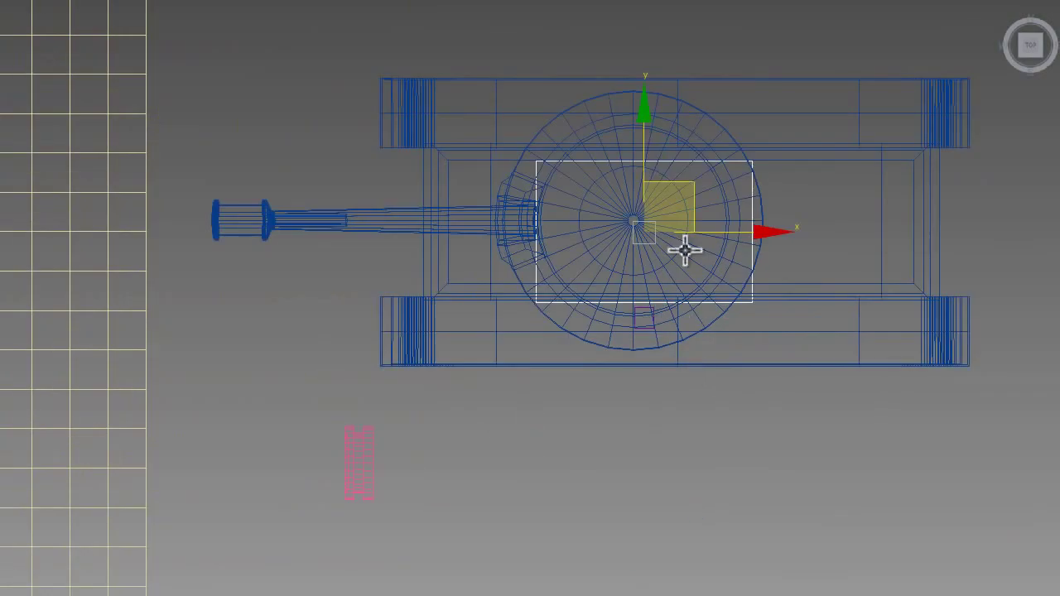
drag(688, 195, 698, 182)
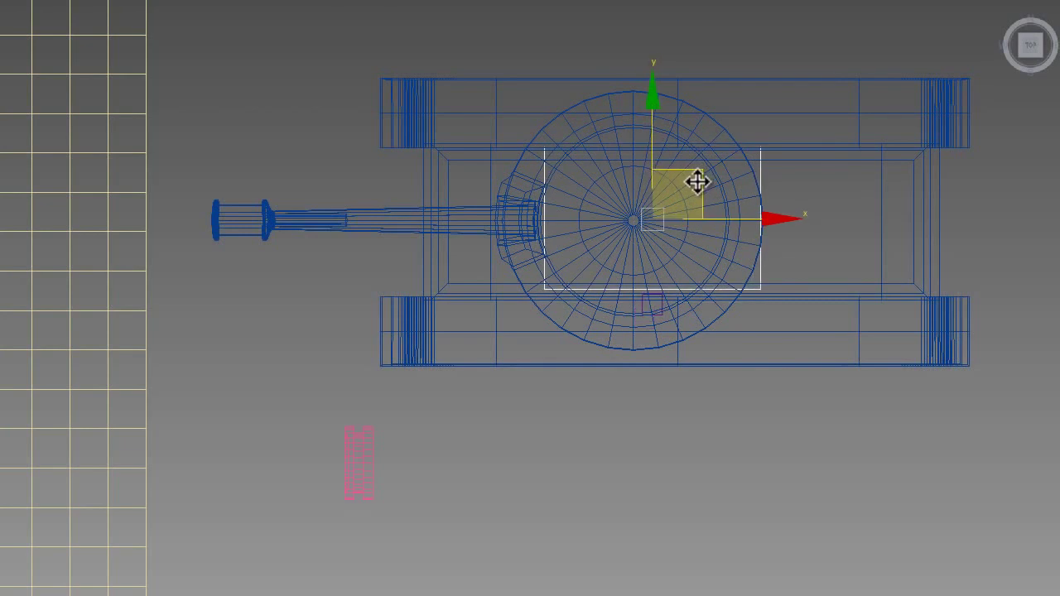
click(662, 311)
scroll(662, 311, up, 8)
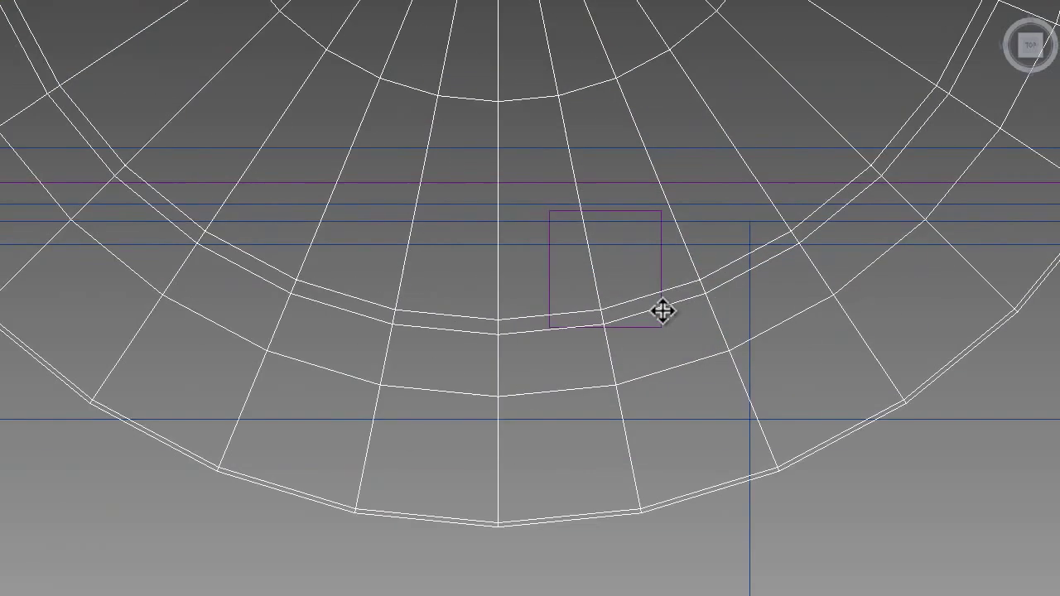
click(661, 263)
scroll(654, 306, down, 5)
scroll(650, 331, up, 3)
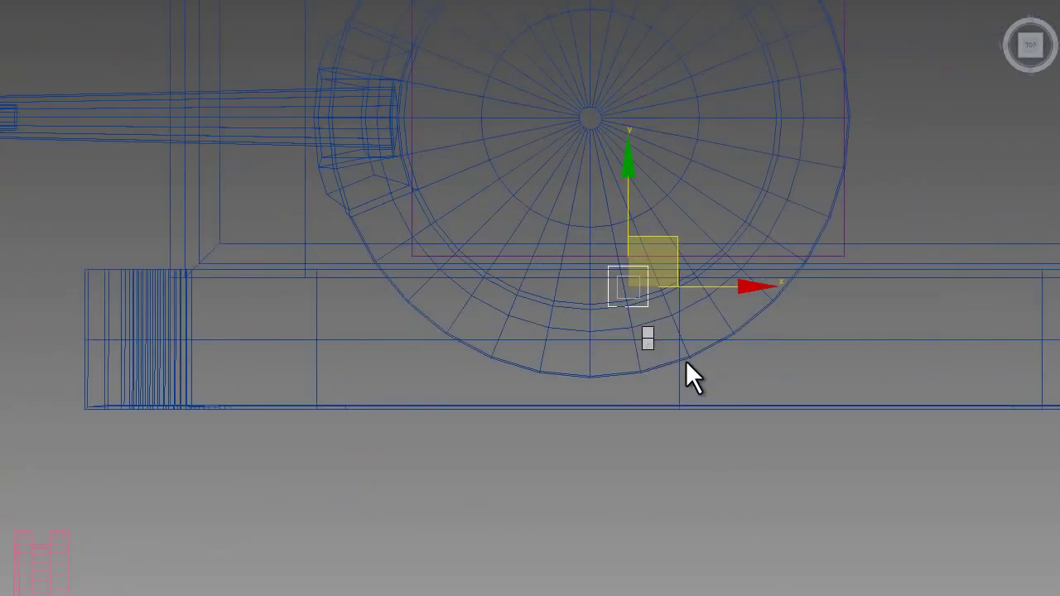
key(r)
mouse_move(657, 272)
mouse_down()
mouse_move(671, 230)
mouse_move(666, 284)
mouse_up()
key(w)
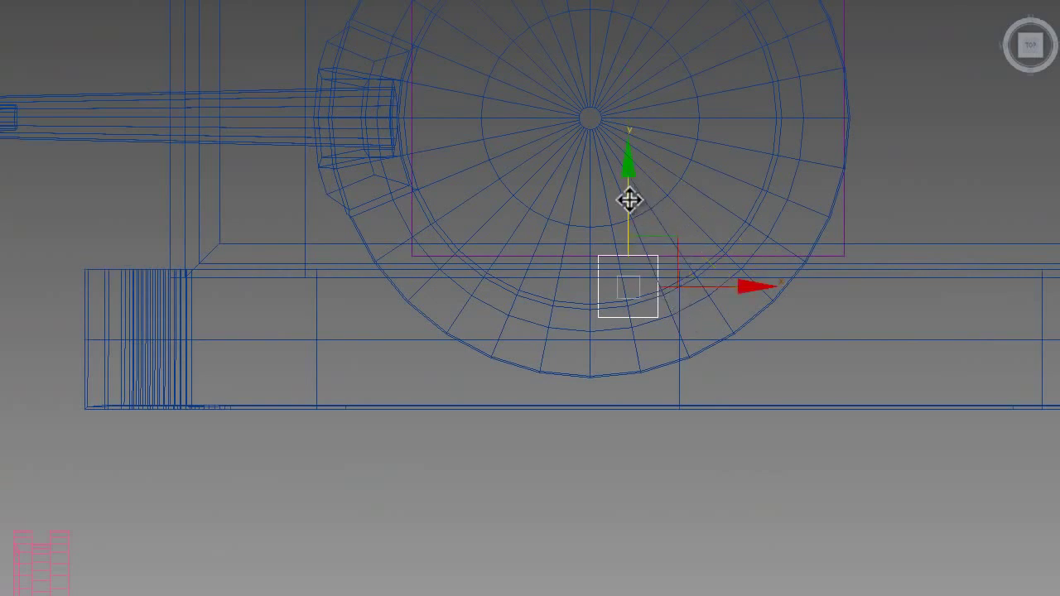
Step: In Top view, Shift-copy the small box leftward twice beneath the turret along the hull side
middle_drag(521, 378, 530, 426)
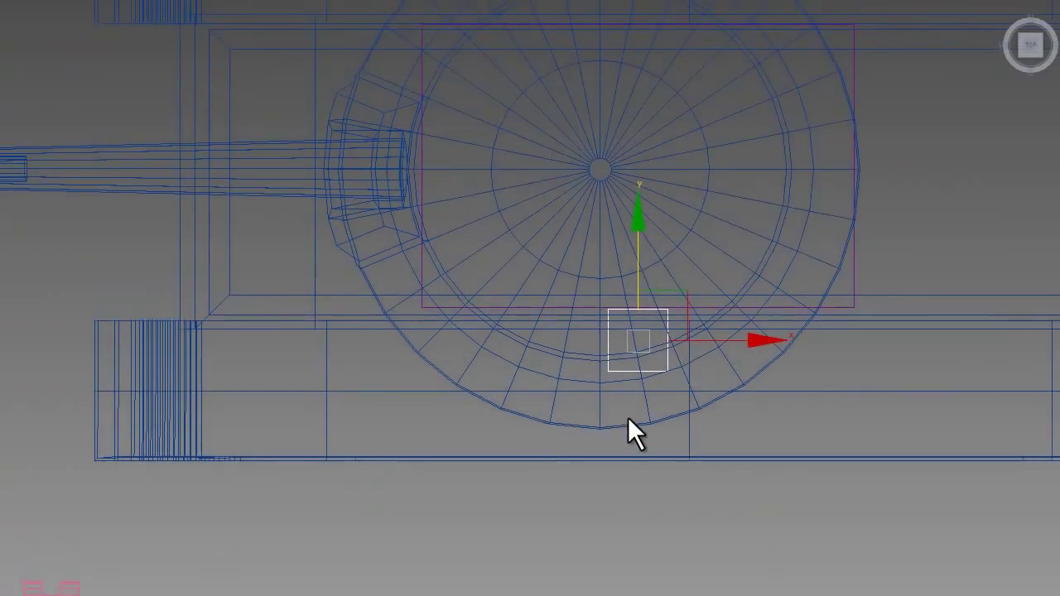
scroll(629, 427, down, 2)
scroll(644, 425, down, 1)
alt+middle_drag(703, 419, 700, 310)
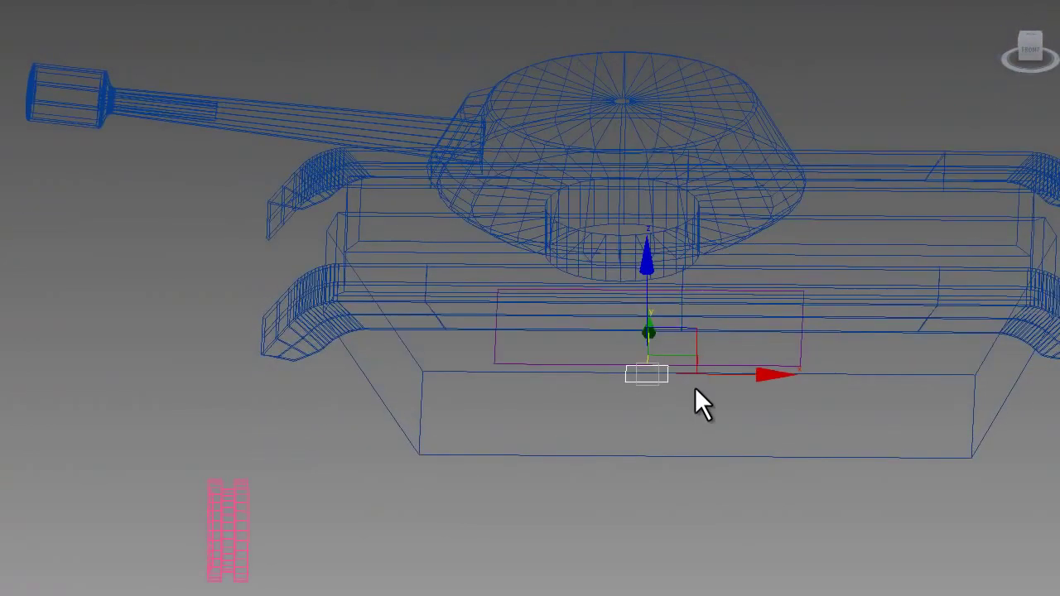
key(t)
middle_drag(694, 387, 615, 351)
scroll(599, 413, up, 8)
middle_drag(600, 416, 590, 430)
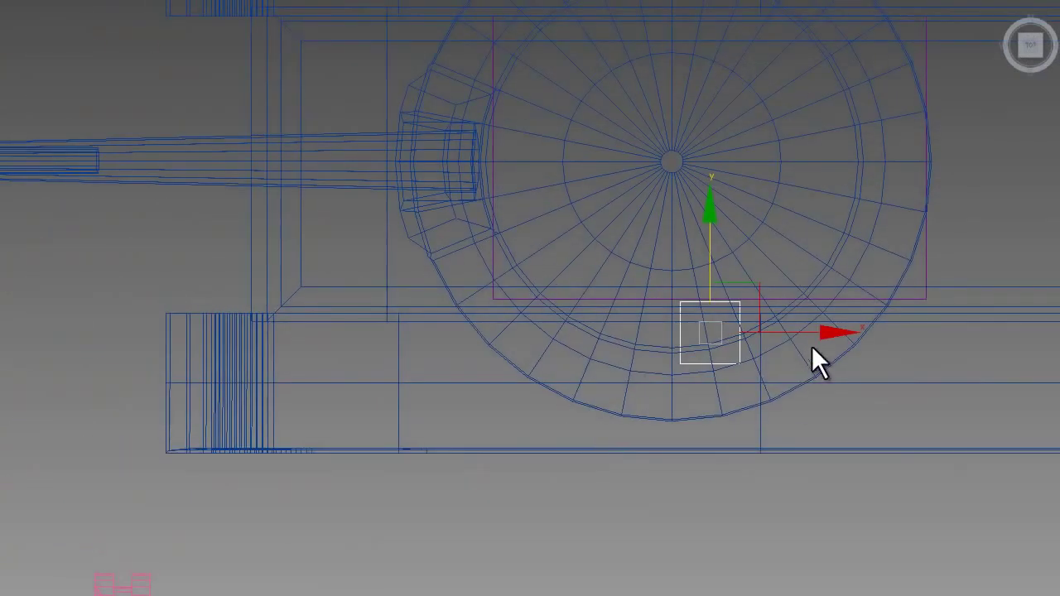
drag(814, 333, 658, 359)
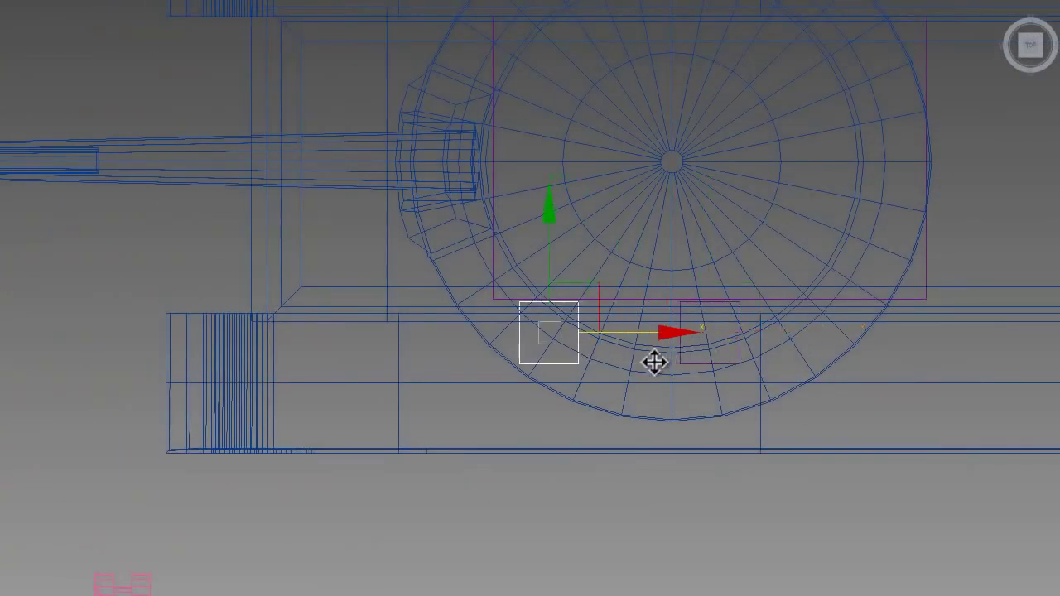
click(608, 364)
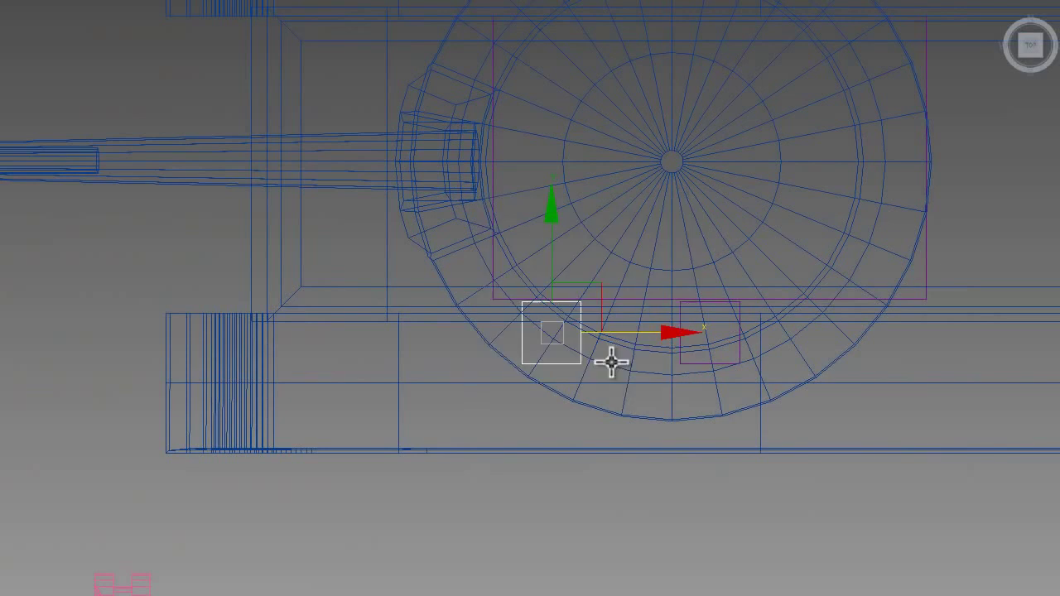
drag(632, 333, 499, 366)
click(574, 367)
Step: Copy the boxes further right along the hull, completing the side row up to baza004
drag(433, 360, 577, 360)
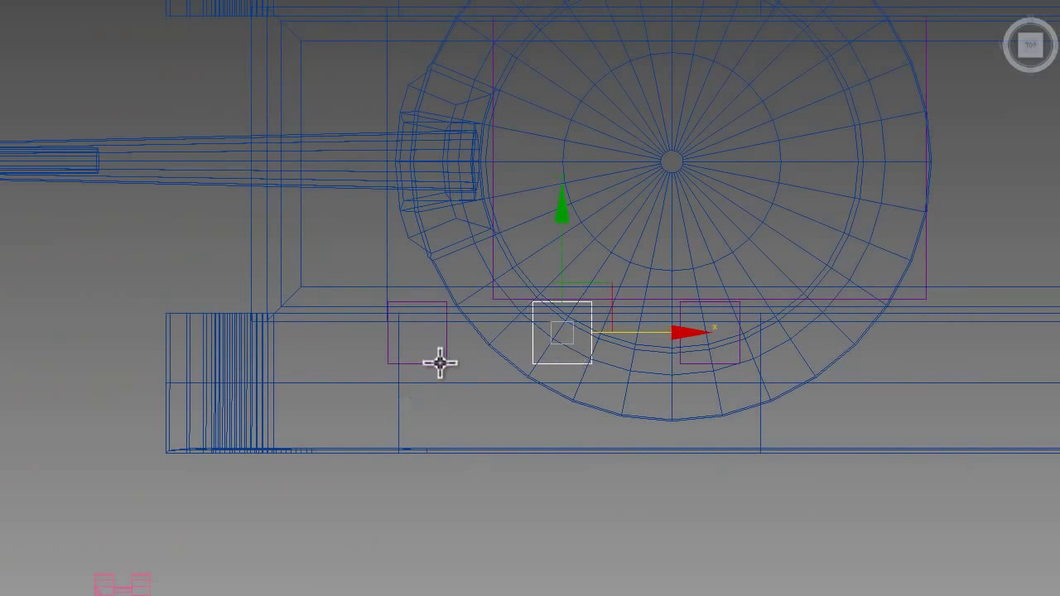
middle_drag(439, 362, 371, 402)
scroll(424, 377, down, 3)
mouse_move(425, 375)
shift+mouse_down()
mouse_move(776, 370)
mouse_move(782, 381)
shift+mouse_up()
click(603, 370)
Step: In a shaded tilted view, move the side boxes along X to space them evenly
mouse_move(569, 400)
alt+middle_down()
mouse_move(564, 291)
mouse_move(574, 296)
alt+middle_up()
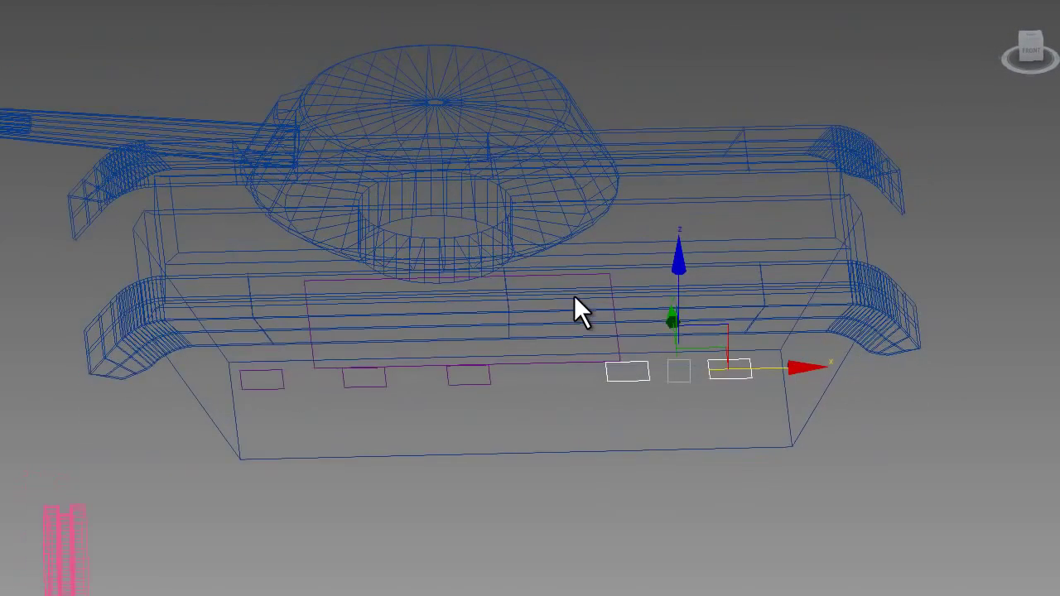
key(F3)
drag(483, 377, 525, 377)
drag(730, 375, 766, 374)
drag(639, 371, 645, 372)
drag(522, 378, 529, 377)
drag(377, 382, 401, 381)
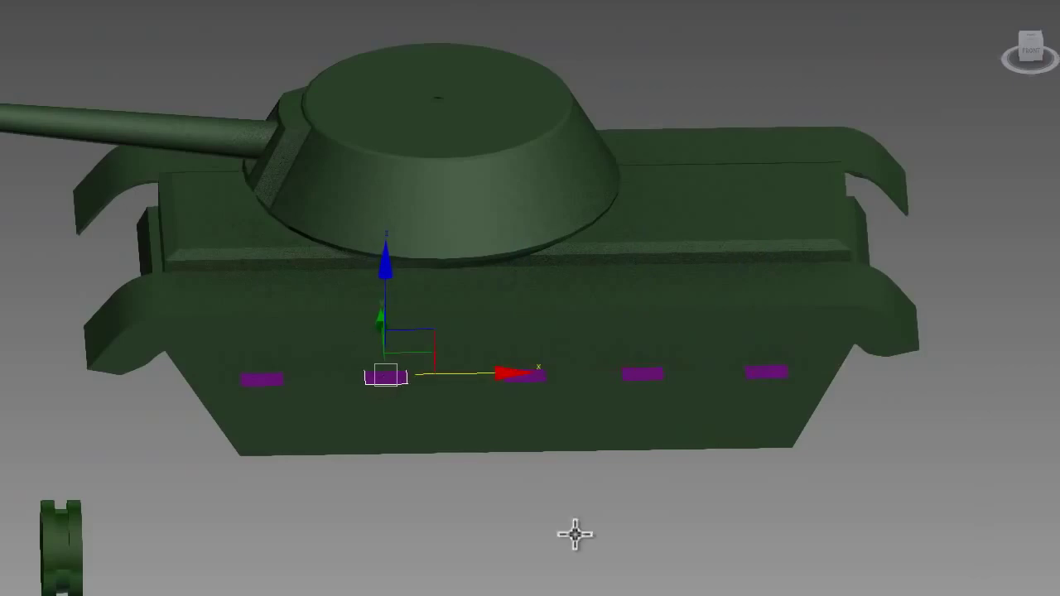
key(F3)
Step: In Top view, select the five side boxes and copy the row to the hull's opposite side
key(t)
key(z)
scroll(601, 455, down, 5)
scroll(586, 433, up, 3)
scroll(256, 464, up, 3)
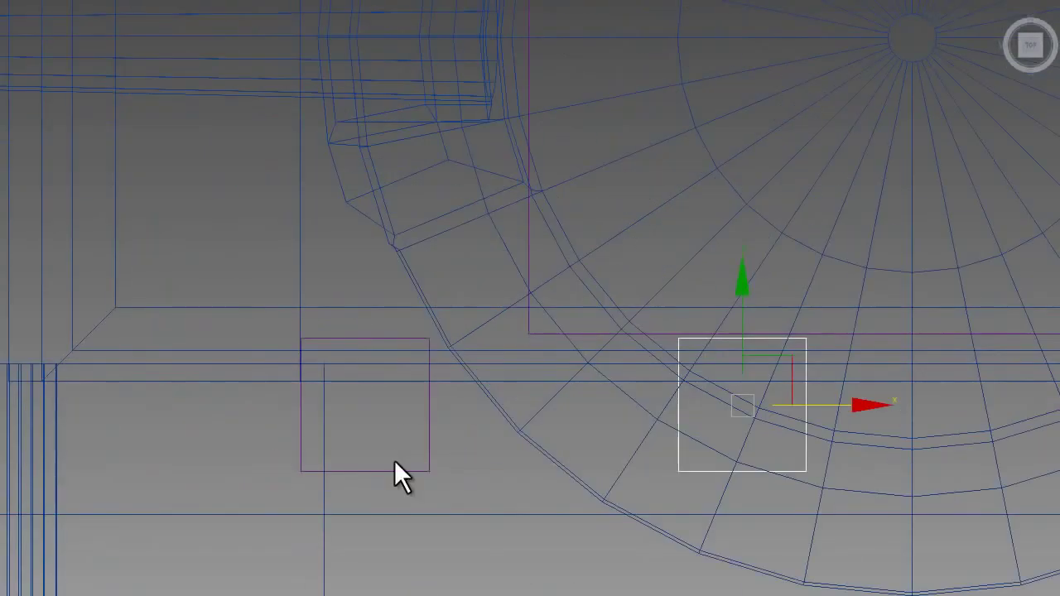
ctrl+click(426, 468)
middle_drag(695, 414, 607, 479)
ctrl+click(598, 487)
ctrl+click(877, 488)
scroll(446, 480, down, 5)
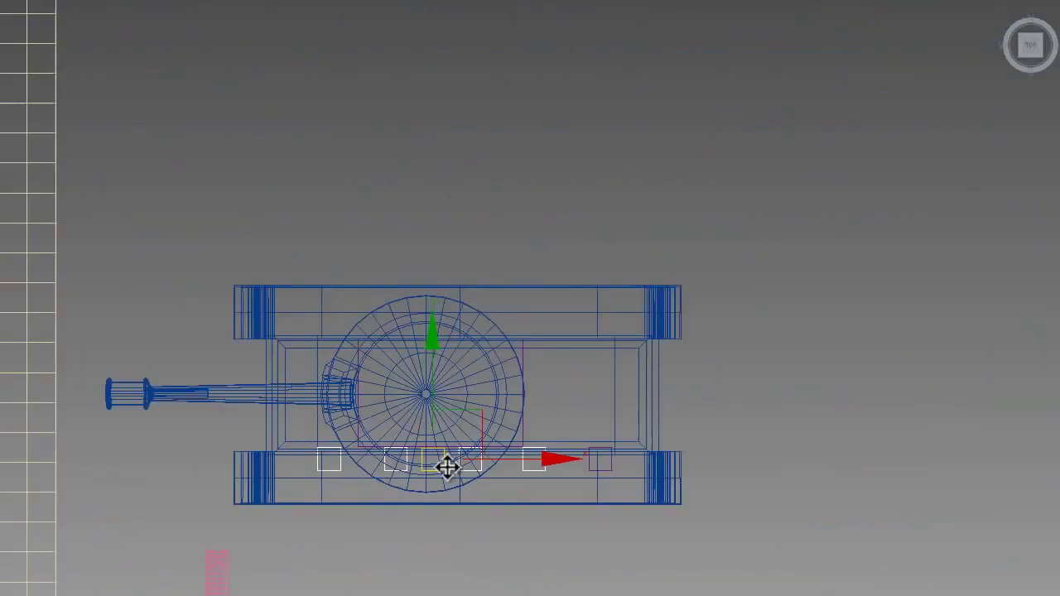
middle_drag(447, 466, 497, 479)
ctrl+click(654, 487)
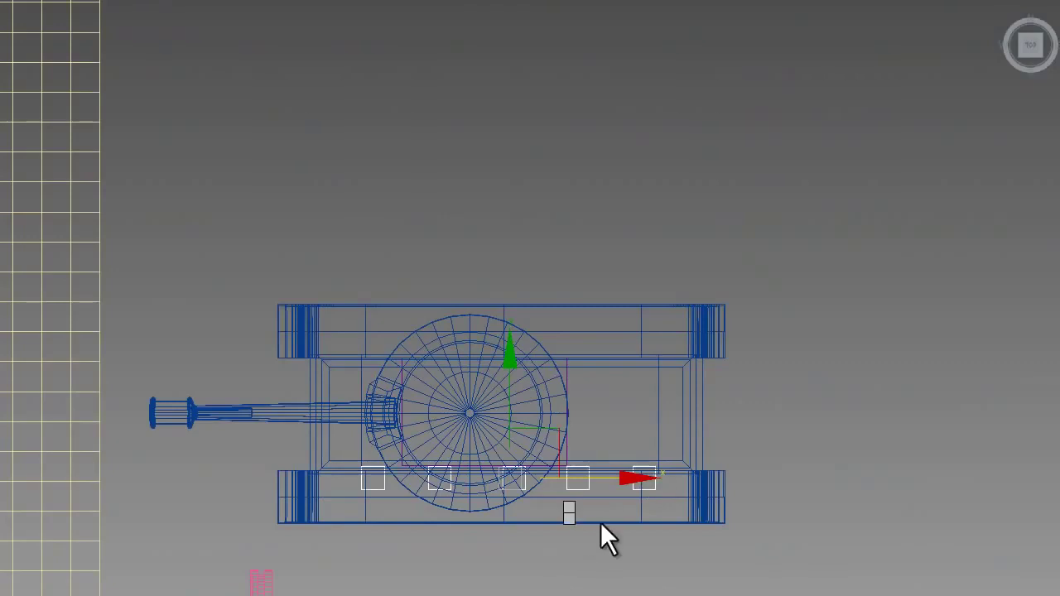
drag(507, 412, 516, 279)
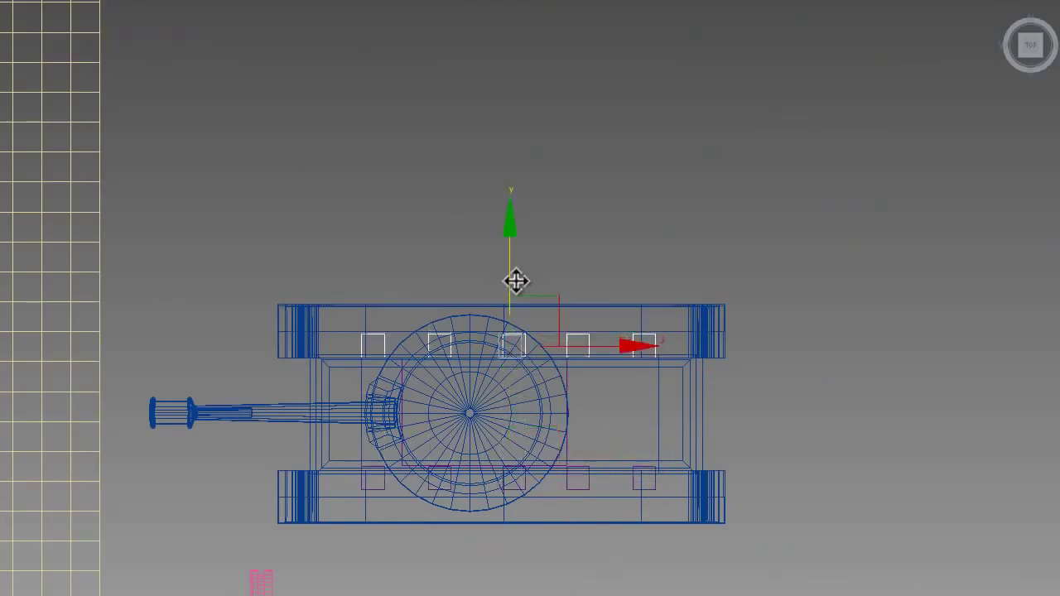
click(582, 368)
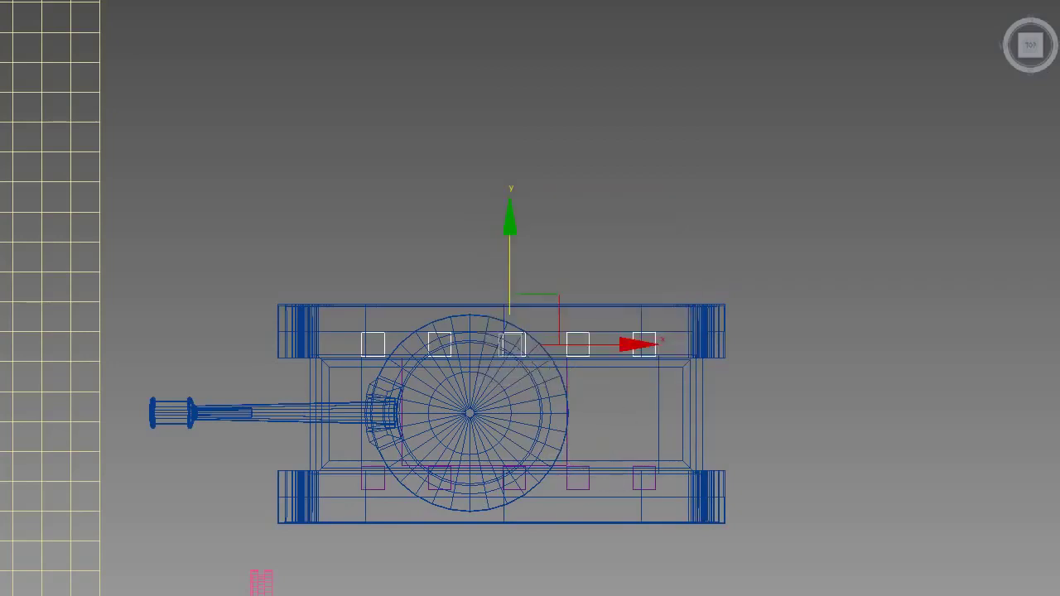
Step: Drag the selected plate and boxes off to the left, then view them shaded in perspective
drag(535, 379, 8, 378)
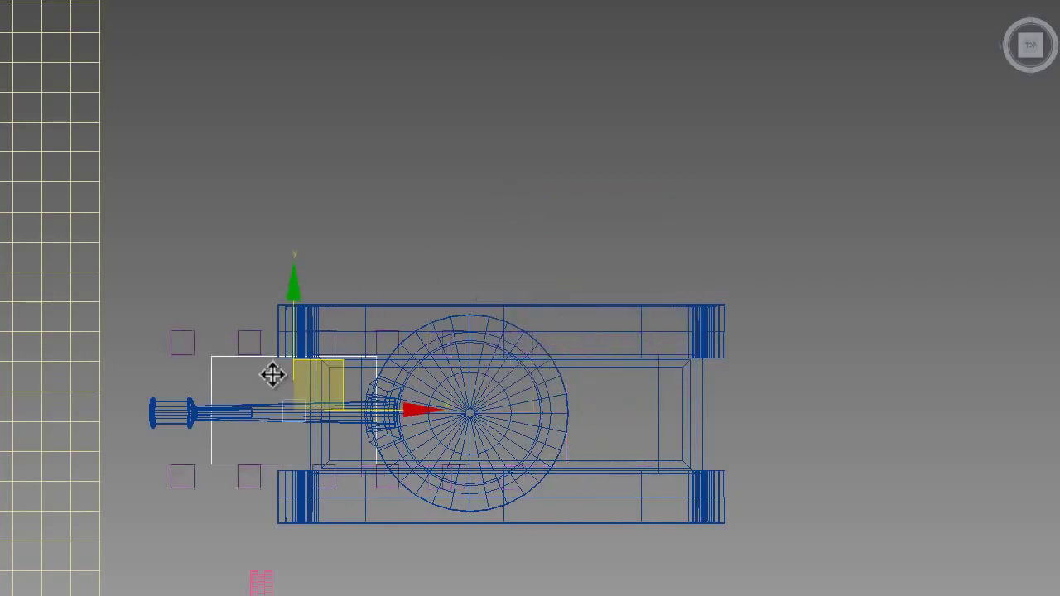
middle_drag(94, 395, 135, 395)
scroll(390, 303, down, 3)
key(F3)
mouse_move(307, 367)
alt+middle_down()
mouse_move(357, 300)
mouse_move(644, 189)
mouse_move(680, 219)
alt+middle_up()
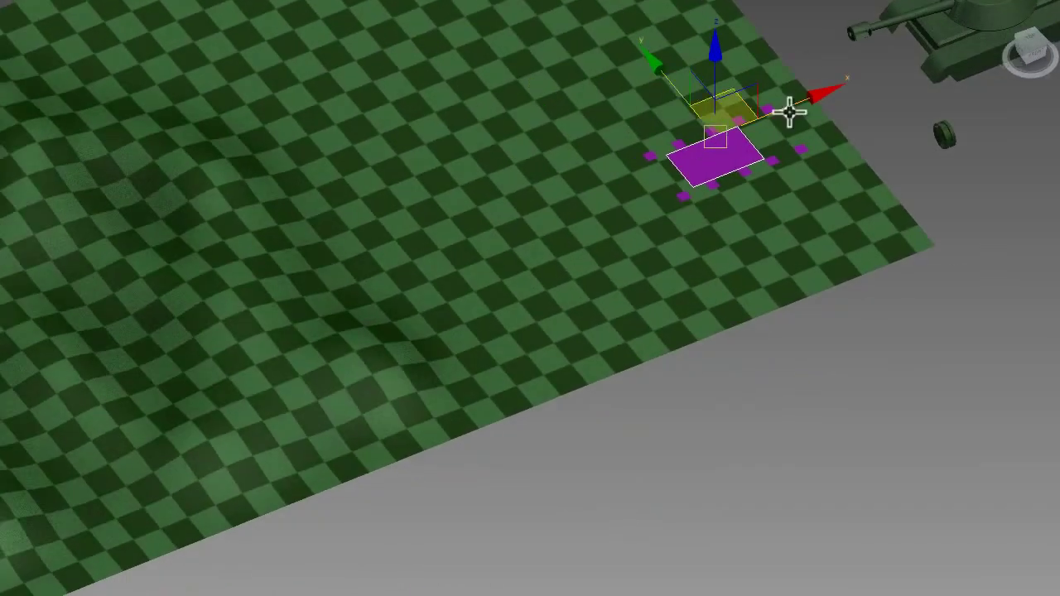
Step: Slide the purple plate back and forth along X, its ten linked squares following
mouse_move(812, 101)
mouse_down()
mouse_move(377, 274)
mouse_move(282, 339)
mouse_up()
middle_drag(282, 339, 570, 208)
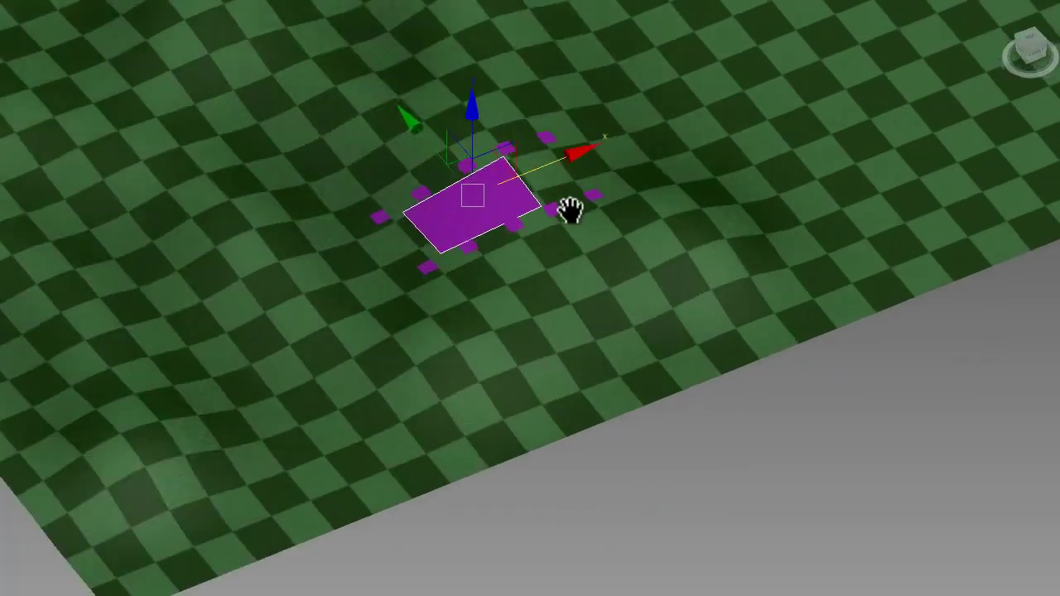
scroll(574, 169, up, 3)
mouse_move(553, 132)
mouse_down()
mouse_move(390, 213)
mouse_move(206, 268)
mouse_move(211, 255)
mouse_move(453, 171)
mouse_move(494, 264)
mouse_up()
alt+middle_drag(495, 265, 481, 226)
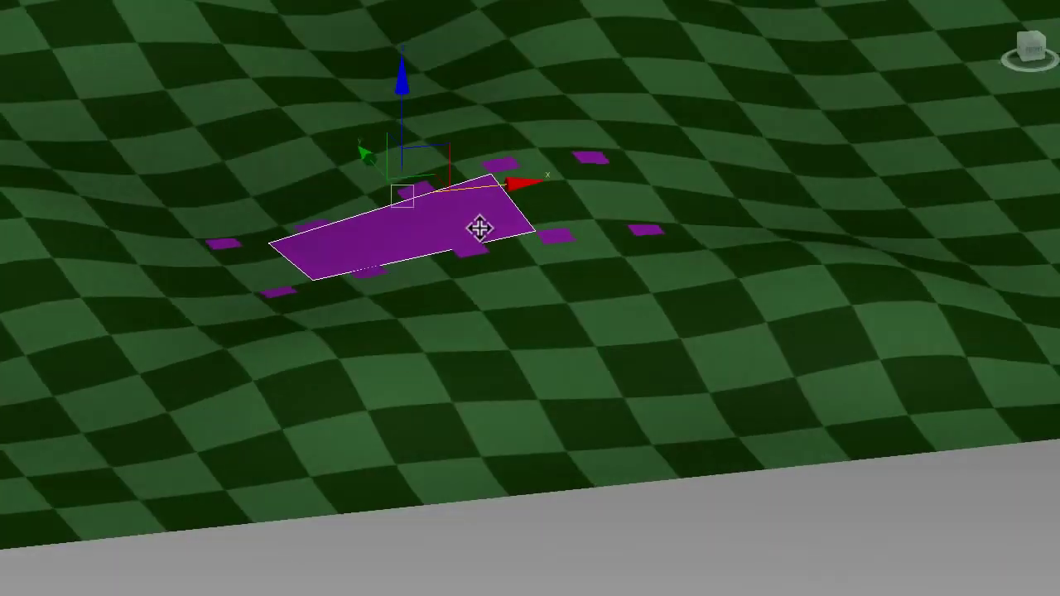
mouse_move(438, 175)
mouse_down()
mouse_move(338, 240)
mouse_move(135, 204)
mouse_move(33, 152)
mouse_move(33, 279)
mouse_move(234, 272)
mouse_move(423, 171)
mouse_move(589, 130)
mouse_move(773, 154)
mouse_move(863, 215)
mouse_move(828, 290)
mouse_move(301, 107)
mouse_move(110, 157)
mouse_move(887, 102)
mouse_move(875, 161)
mouse_up()
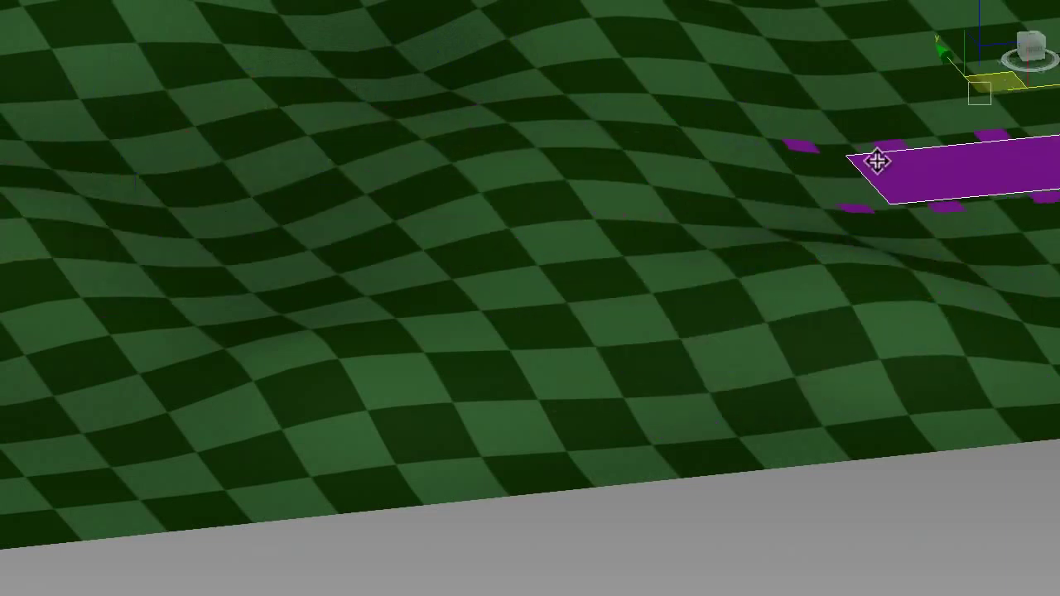
middle_drag(875, 160, 331, 282)
mouse_move(421, 253)
mouse_down()
mouse_move(717, 208)
mouse_move(726, 222)
mouse_up()
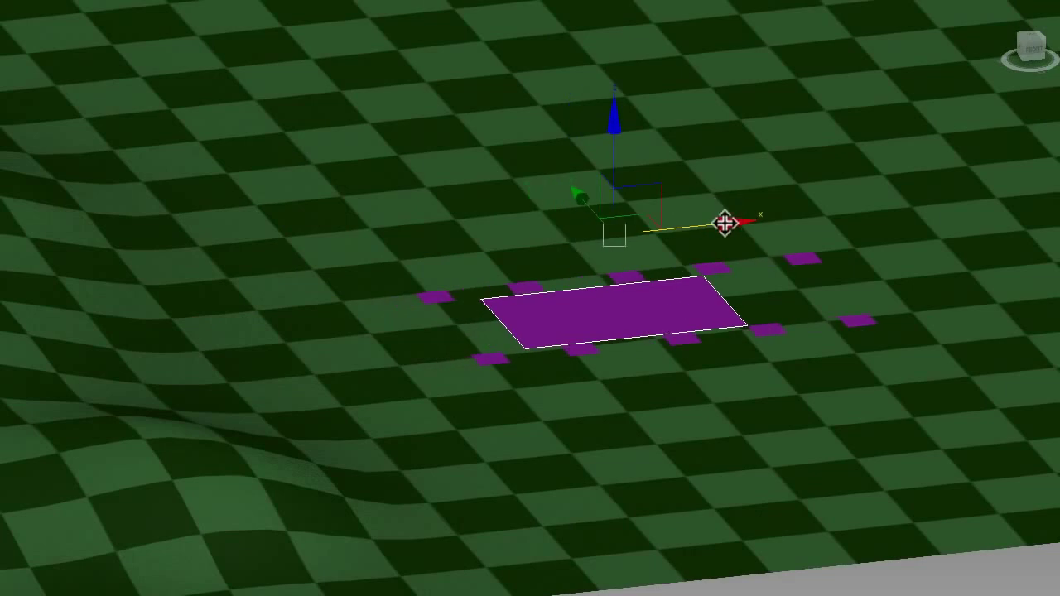
Step: In Top view, select all ten small boxes around the plate and shift them left along X
key(t)
key(z)
scroll(596, 291, down, 10)
scroll(598, 271, up, 2)
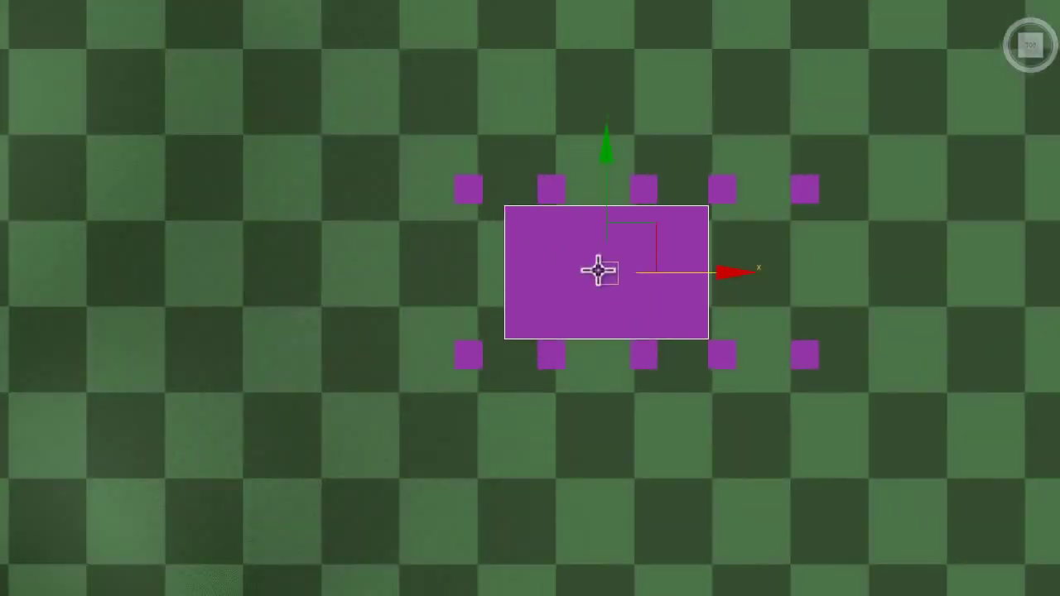
click(477, 356)
ctrl+click(552, 356)
ctrl+click(639, 354)
ctrl+click(721, 353)
ctrl+click(803, 353)
ctrl+click(804, 187)
ctrl+click(721, 189)
ctrl+click(642, 190)
ctrl+click(549, 190)
ctrl+click(473, 193)
mouse_move(731, 273)
mouse_down()
mouse_move(695, 279)
mouse_move(713, 272)
mouse_up()
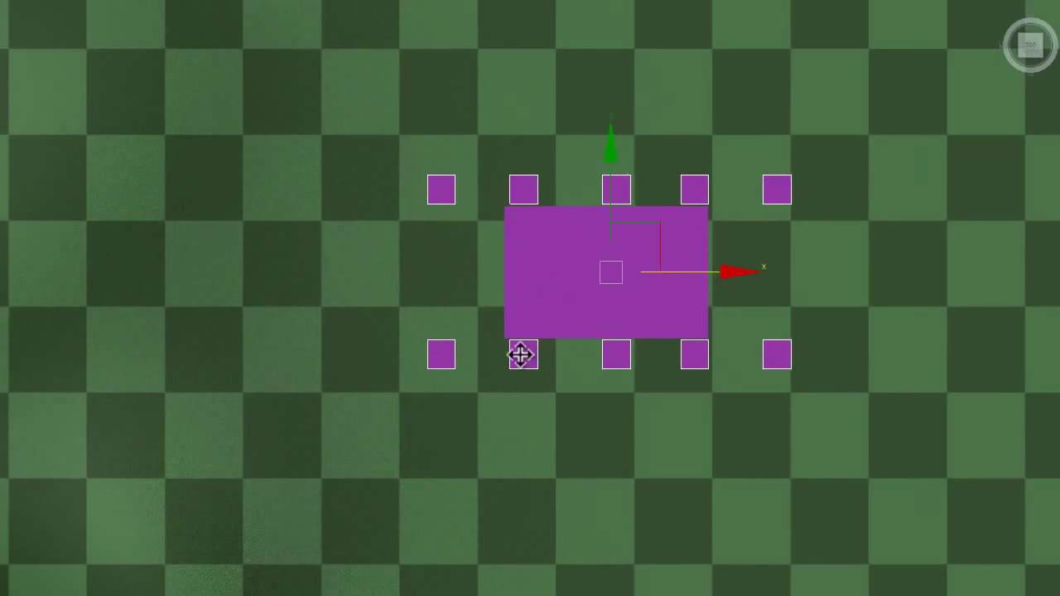
Step: Nudge one column's pair of boxes slightly right to even the spacing
click(520, 355)
ctrl+click(523, 192)
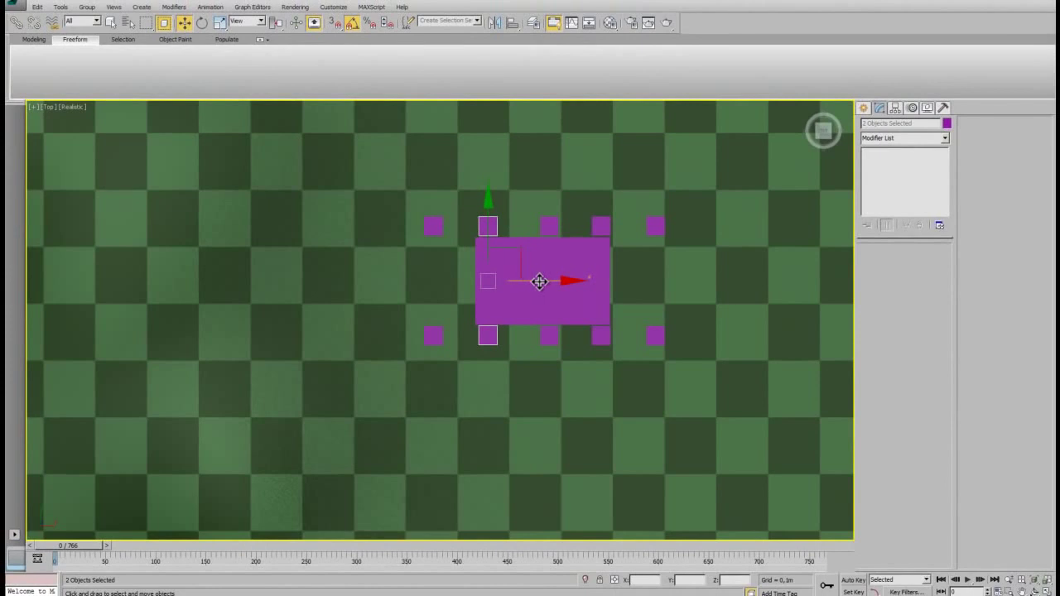
drag(539, 281, 543, 282)
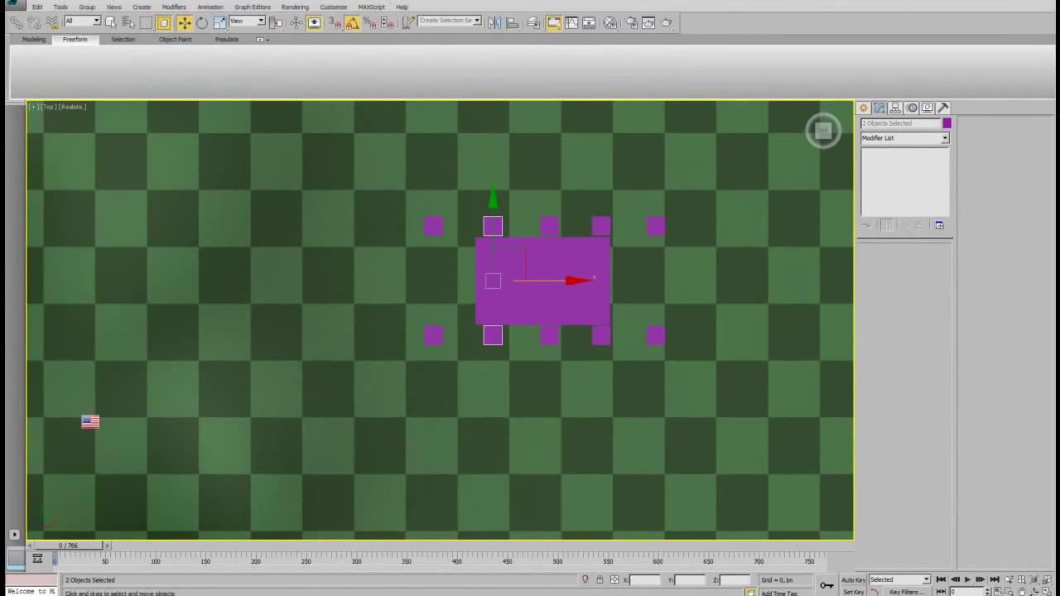
Step: Deselect, pan over to the tank and show it in wireframe
scroll(421, 346, down, 3)
middle_drag(778, 355, 503, 355)
scroll(503, 355, up, 5)
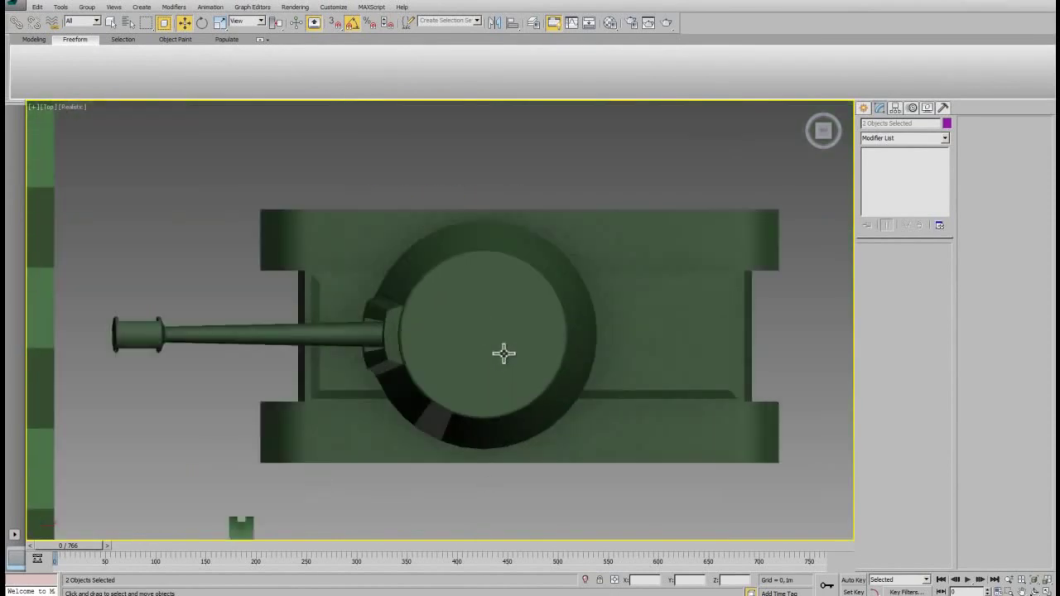
scroll(506, 353, down, 2)
click(519, 448)
key(F3)
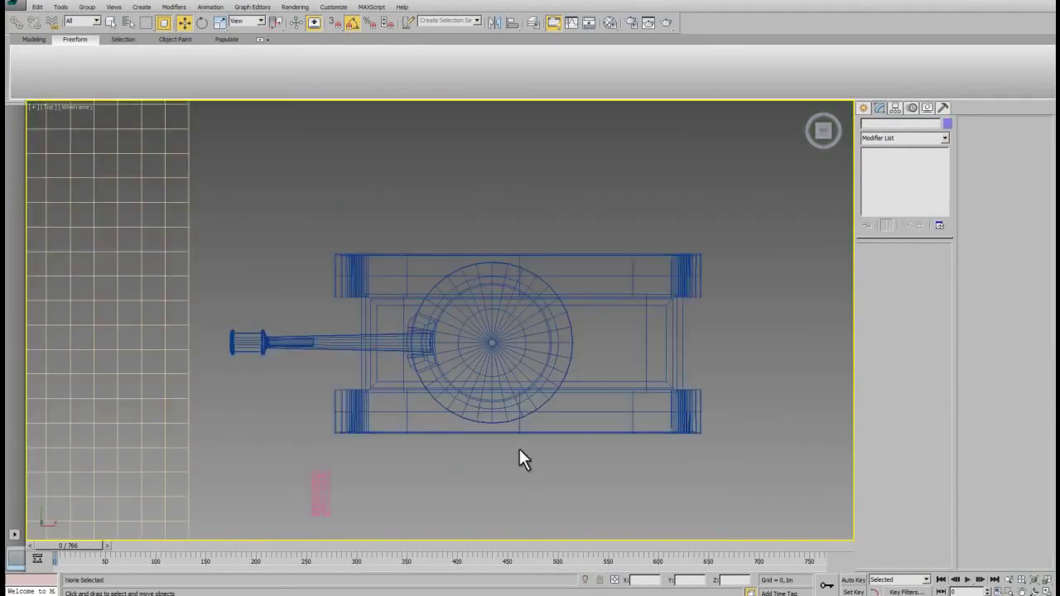
Step: Draw Box171 over the tank's hull in Top view, then shade the view and move it to fit between the tracks
key(b)
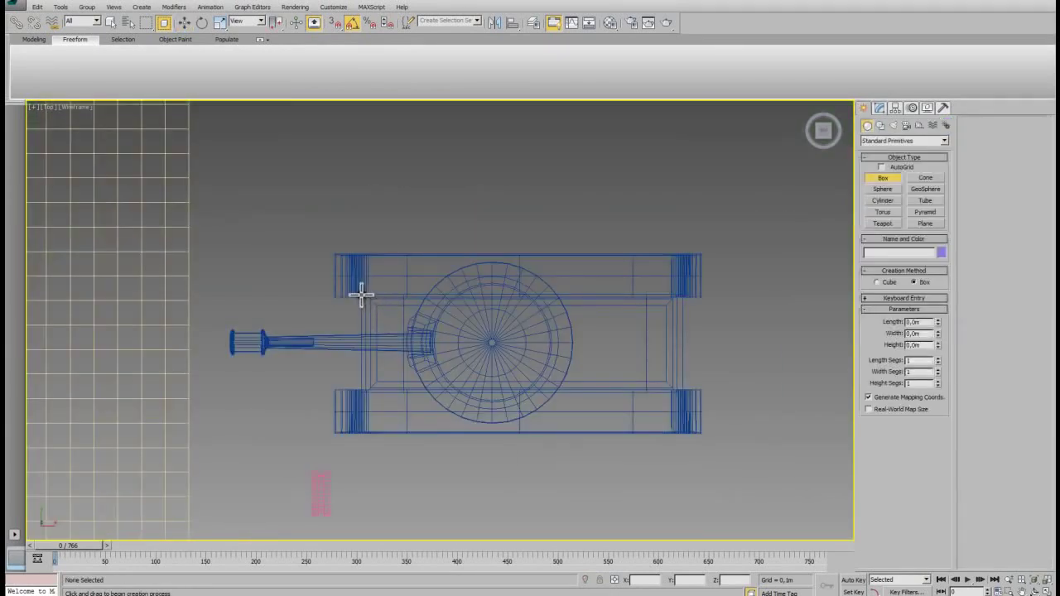
drag(361, 298, 681, 384)
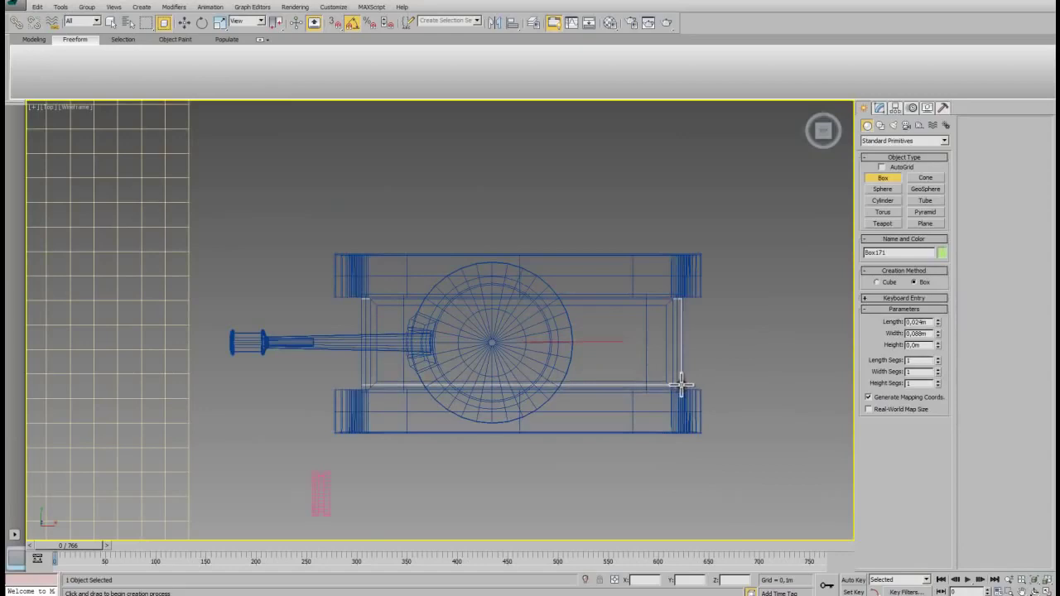
key(w)
mouse_move(417, 458)
alt+middle_down()
mouse_move(468, 390)
mouse_move(466, 371)
alt+middle_up()
key(F3)
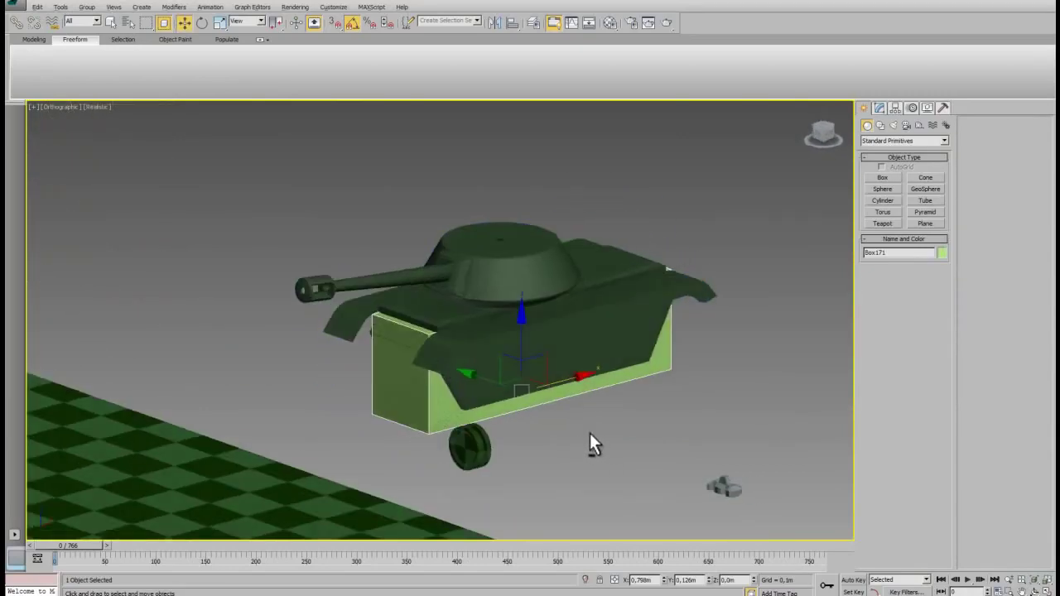
alt+middle_drag(590, 433, 577, 424)
drag(517, 319, 520, 329)
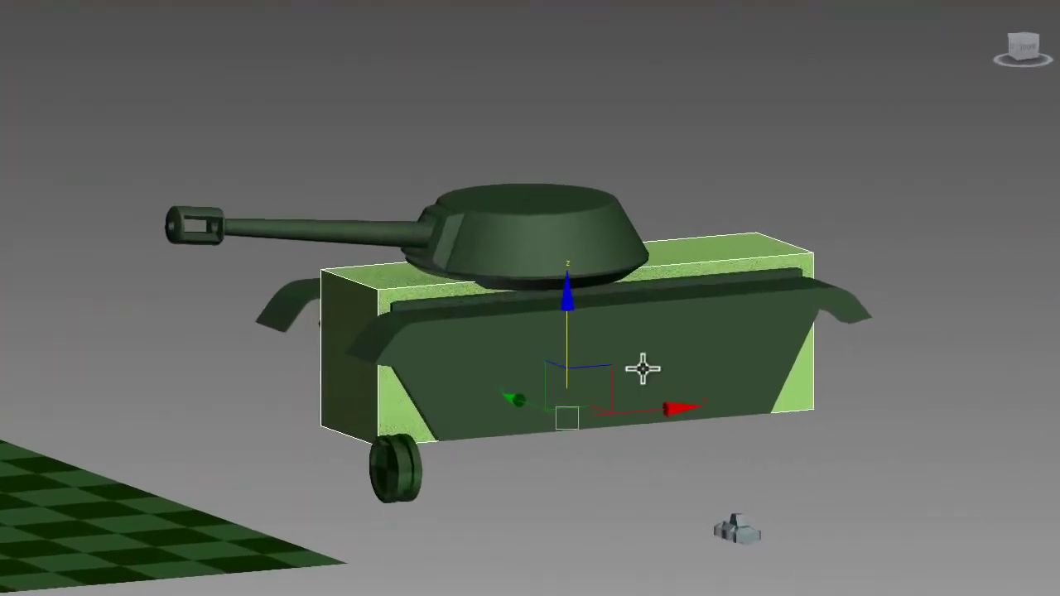
click(714, 253)
Step: Lower the hull top piece and scale the box's lower-corner edges inward along X
drag(567, 219, 568, 233)
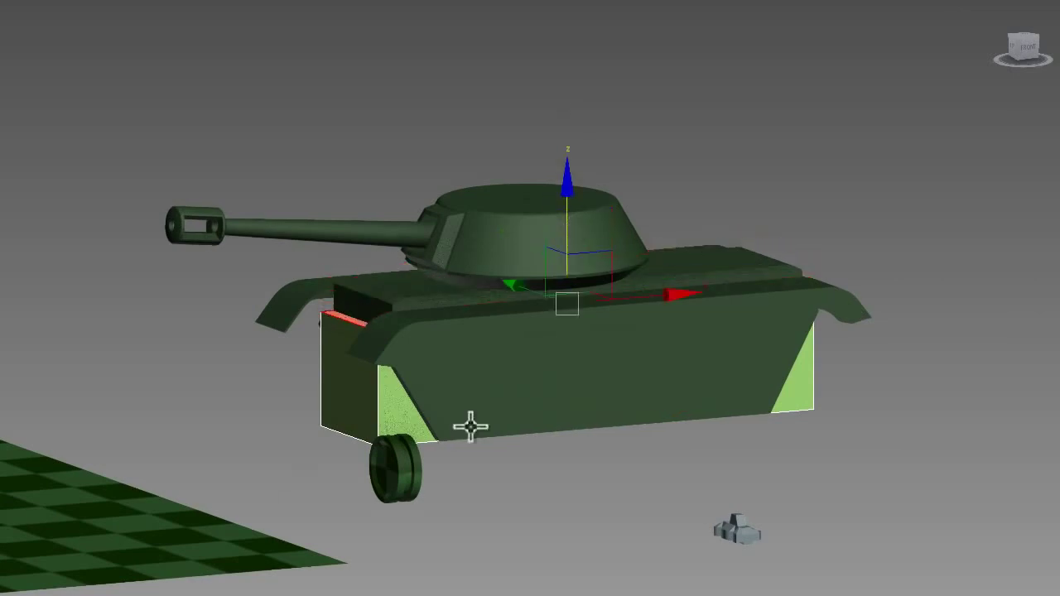
click(889, 272)
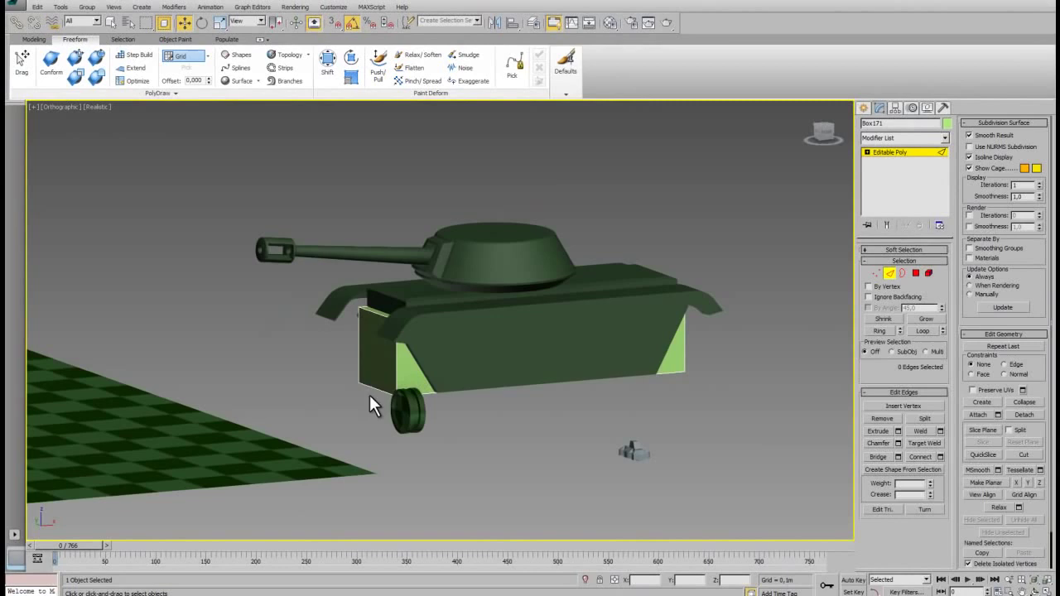
click(372, 388)
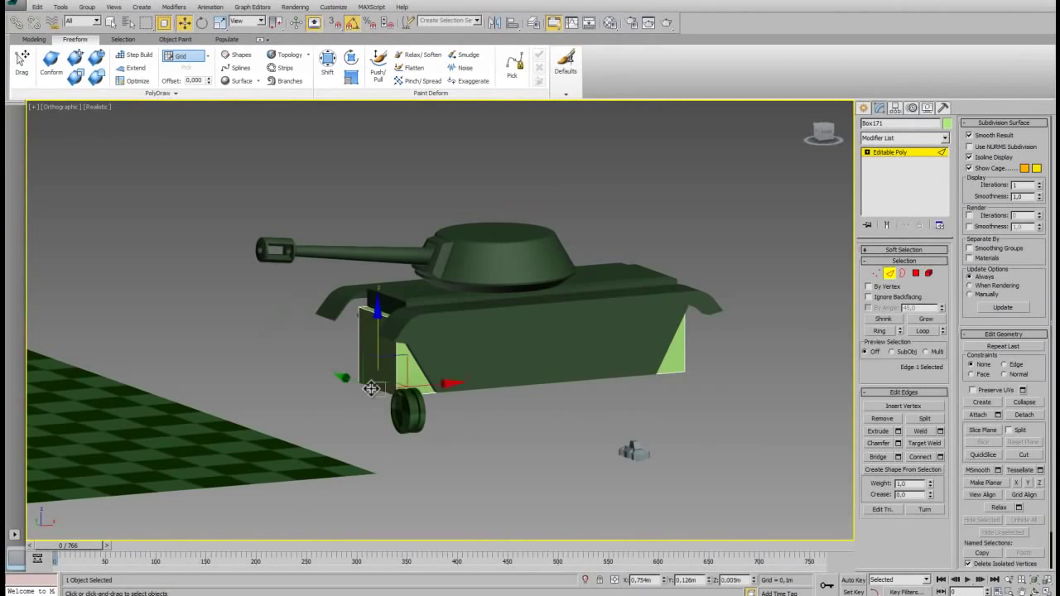
alt+middle_drag(694, 347, 627, 348)
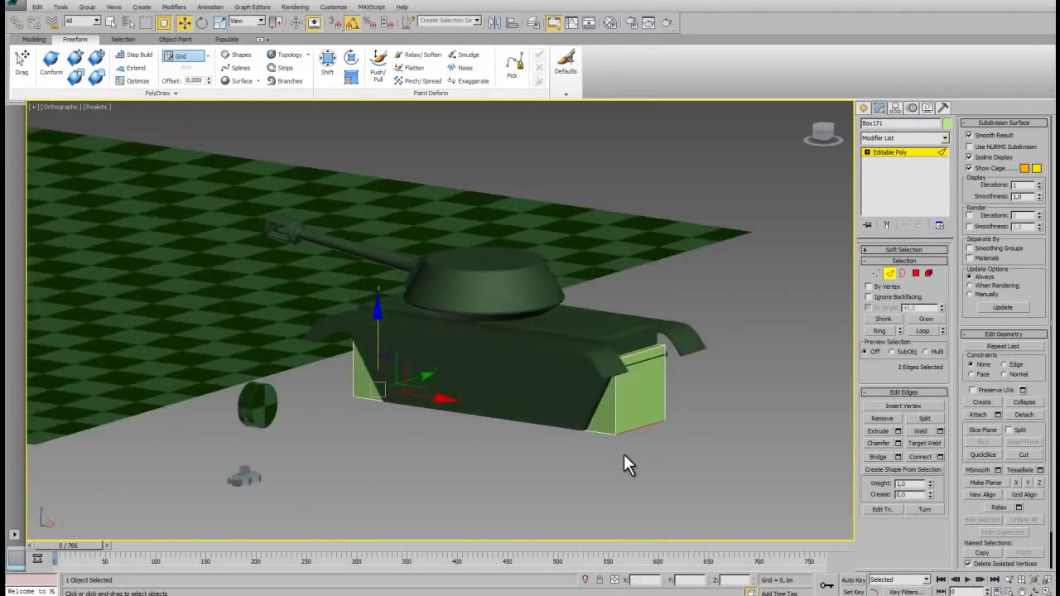
key(r)
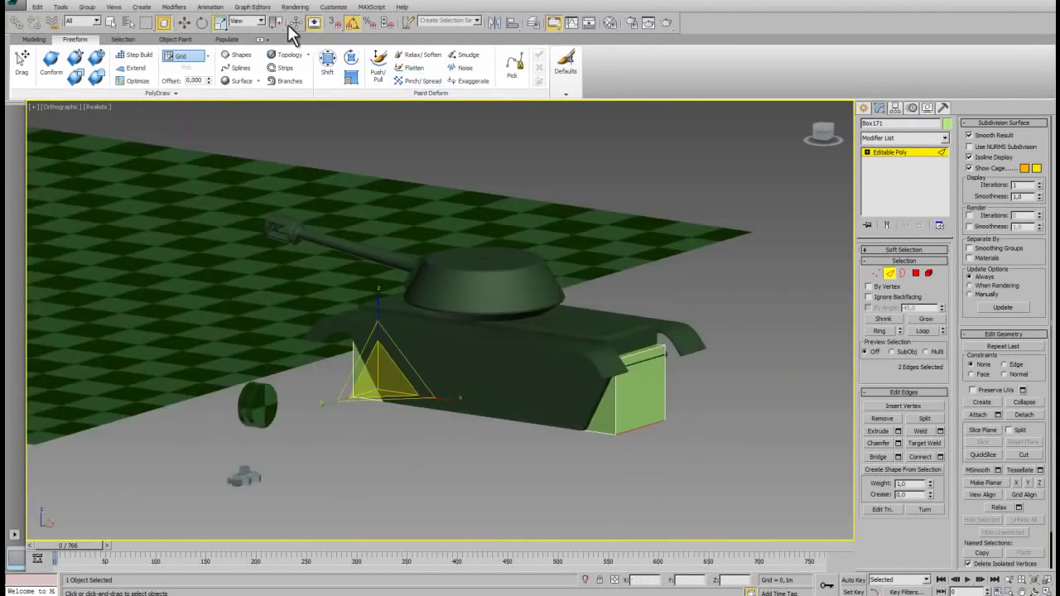
drag(276, 21, 276, 45)
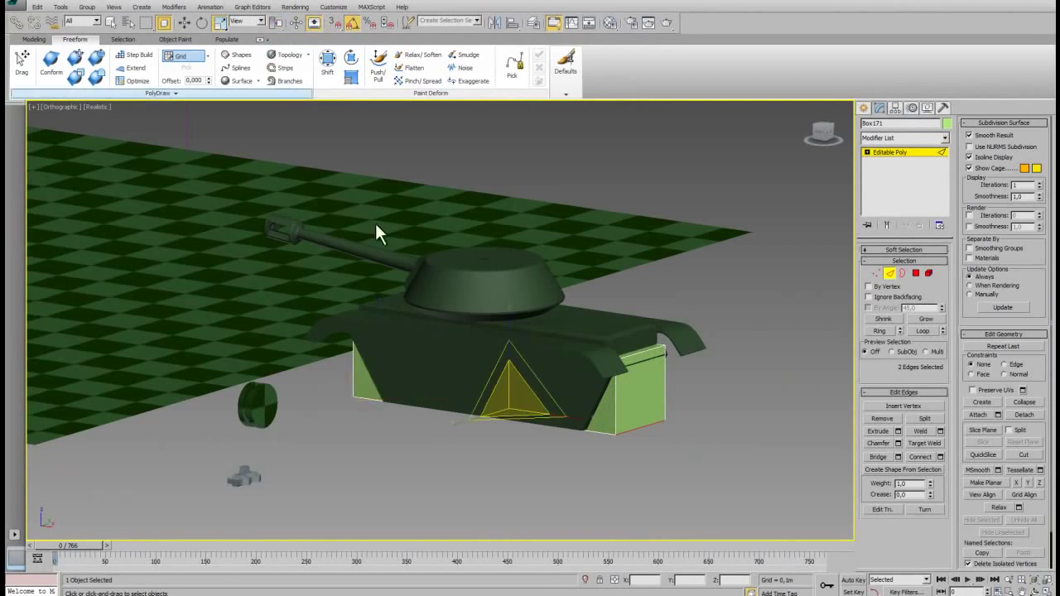
drag(574, 423, 572, 424)
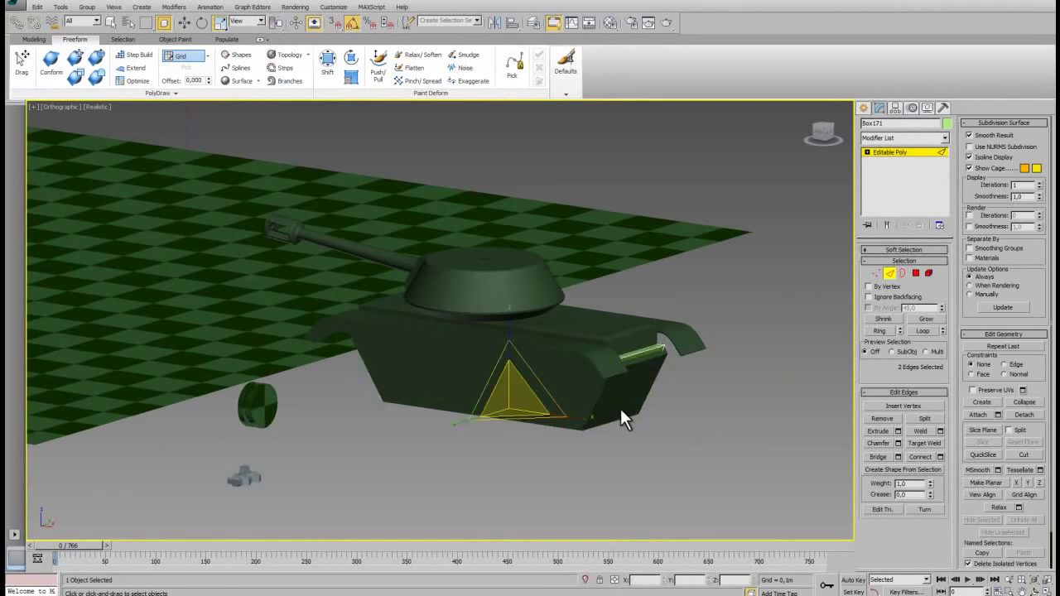
Step: Move the green box left onto the ground plane
click(862, 107)
alt+middle_drag(439, 324, 642, 390)
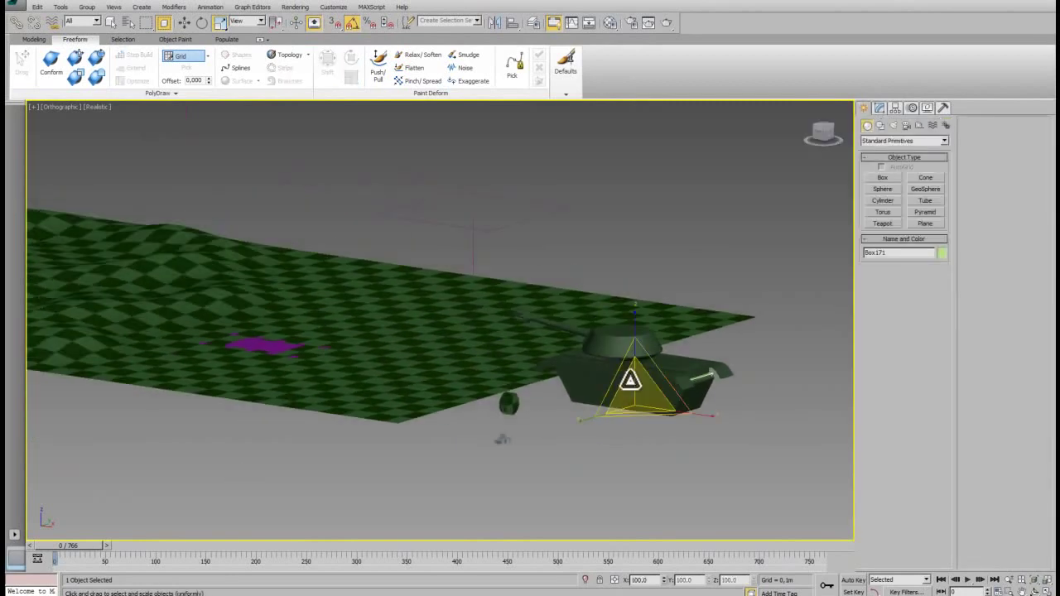
key(w)
drag(643, 390, 344, 351)
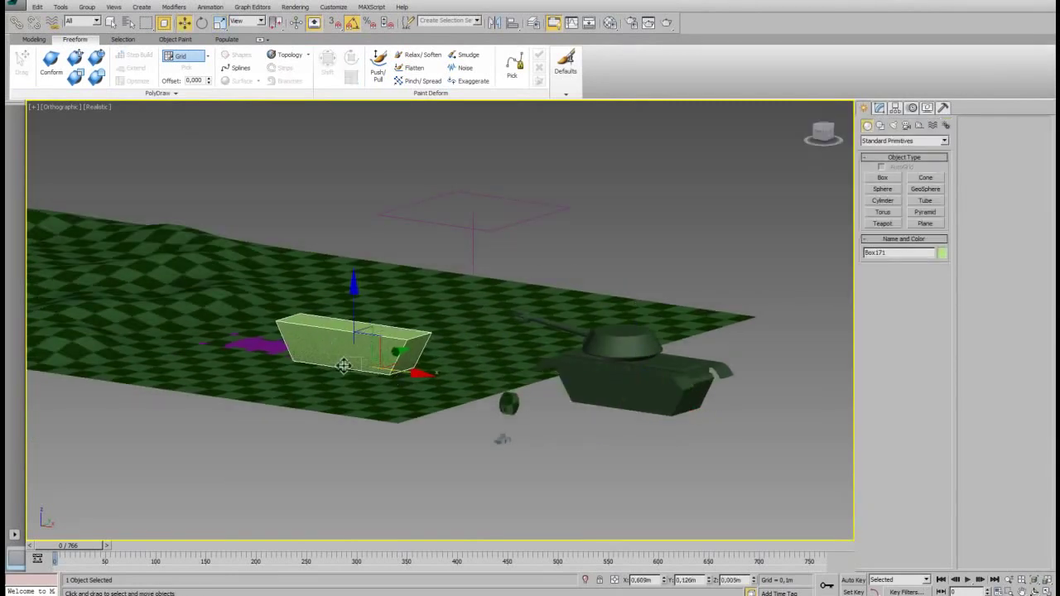
key(z)
Step: Chamfer the top edge at the box's right end in Edge mode
click(879, 108)
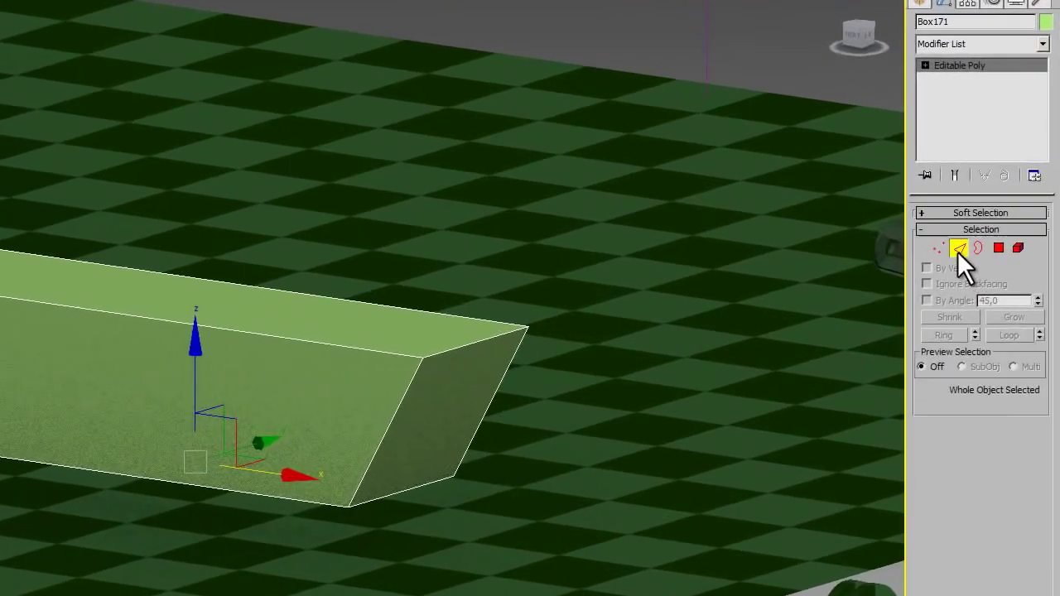
click(957, 248)
click(474, 343)
alt+middle_drag(473, 343, 184, 300)
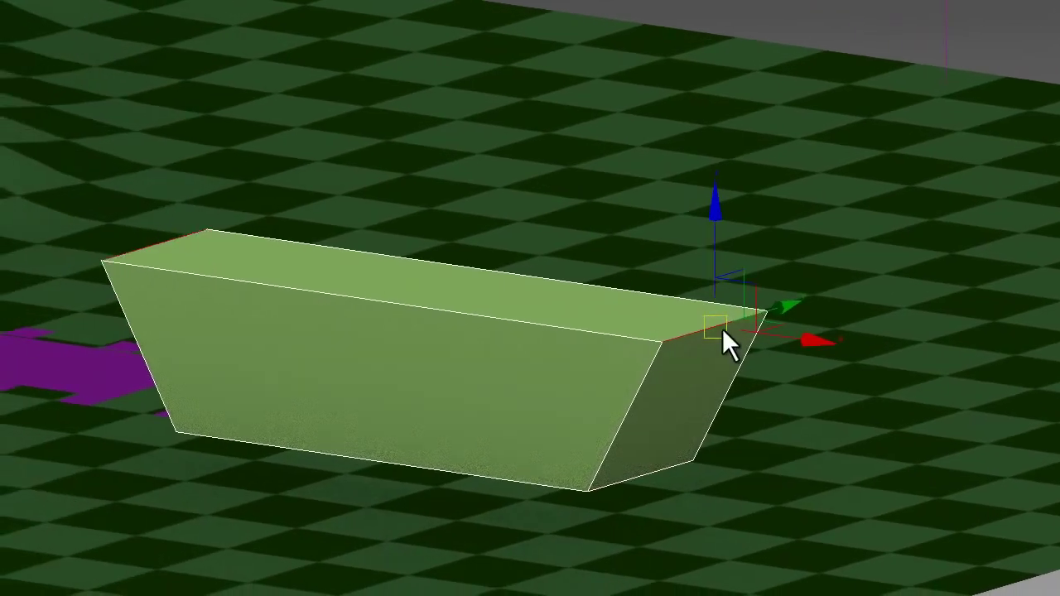
key(q)
drag(691, 334, 691, 315)
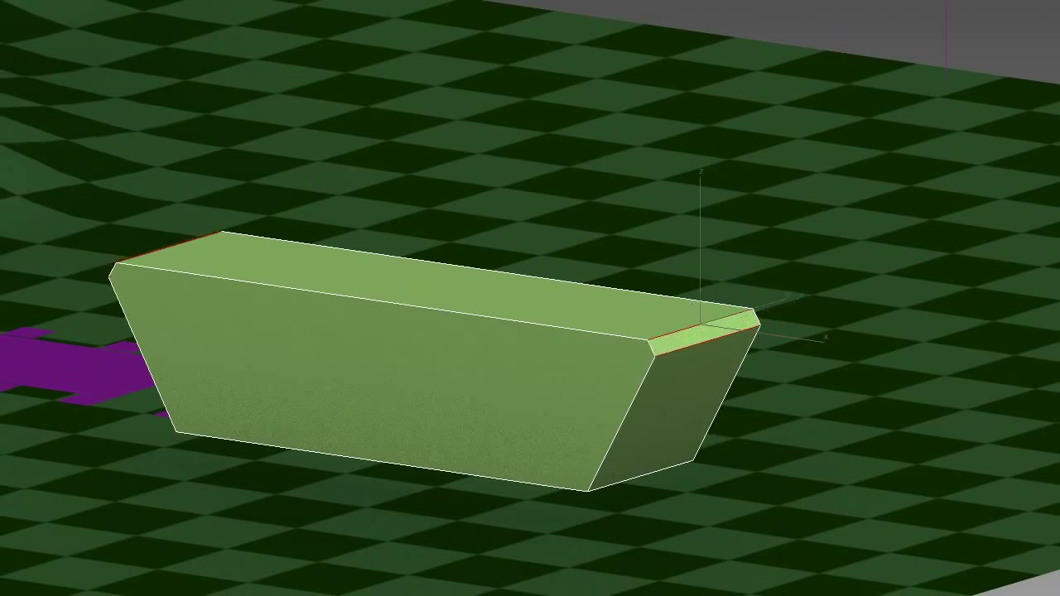
scroll(795, 243, down, 5)
scroll(402, 317, up, 5)
scroll(717, 241, up, 3)
scroll(291, 323, up, 3)
mouse_move(290, 323)
alt+middle_down()
mouse_move(532, 414)
mouse_move(447, 397)
mouse_move(474, 381)
alt+middle_up()
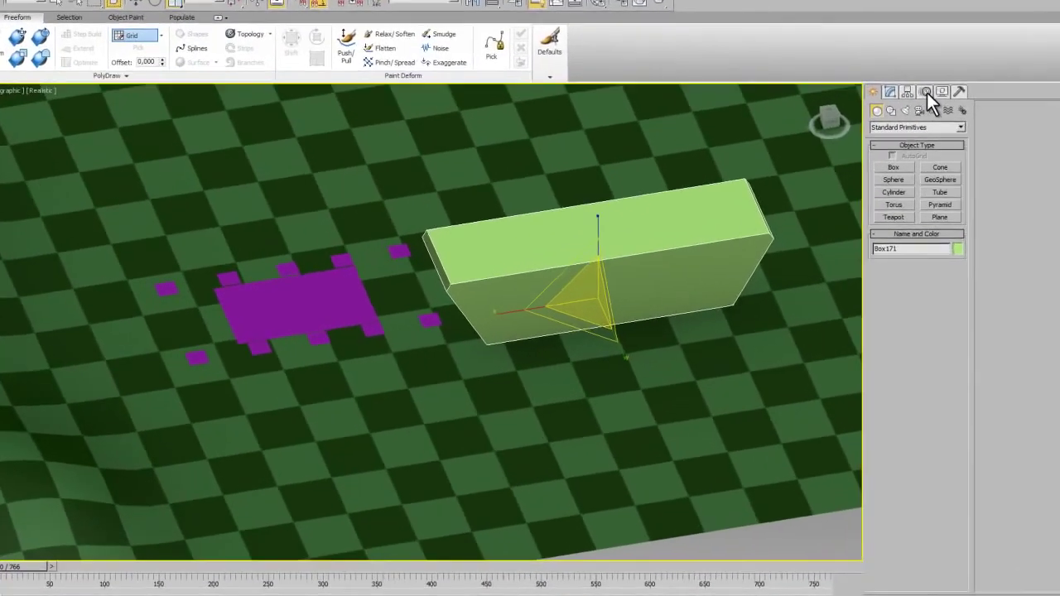
Step: Assign an Attachment controller to the green box's Position track
click(926, 92)
click(971, 122)
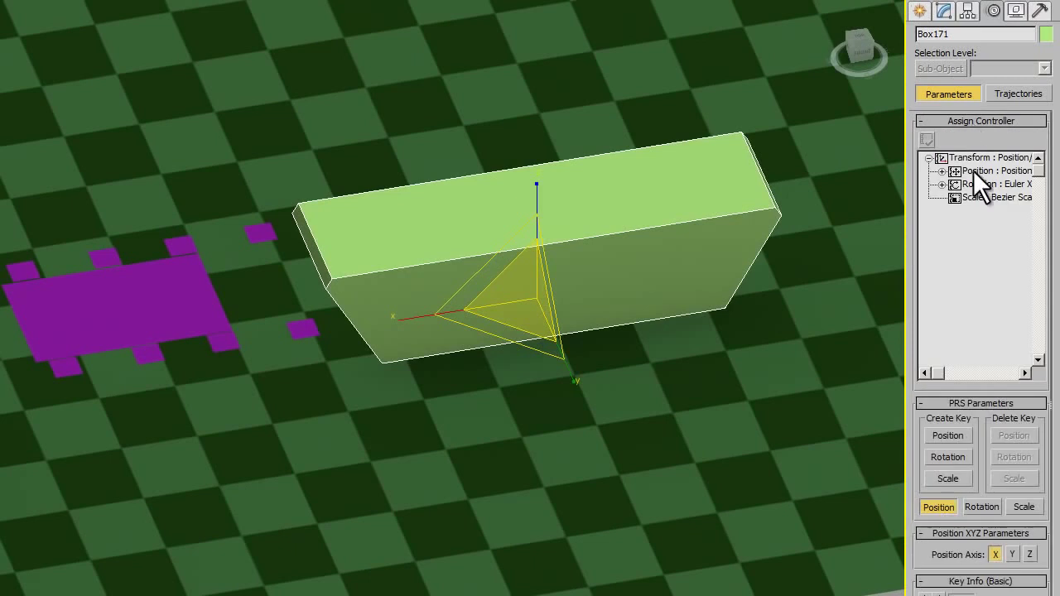
click(973, 169)
click(928, 139)
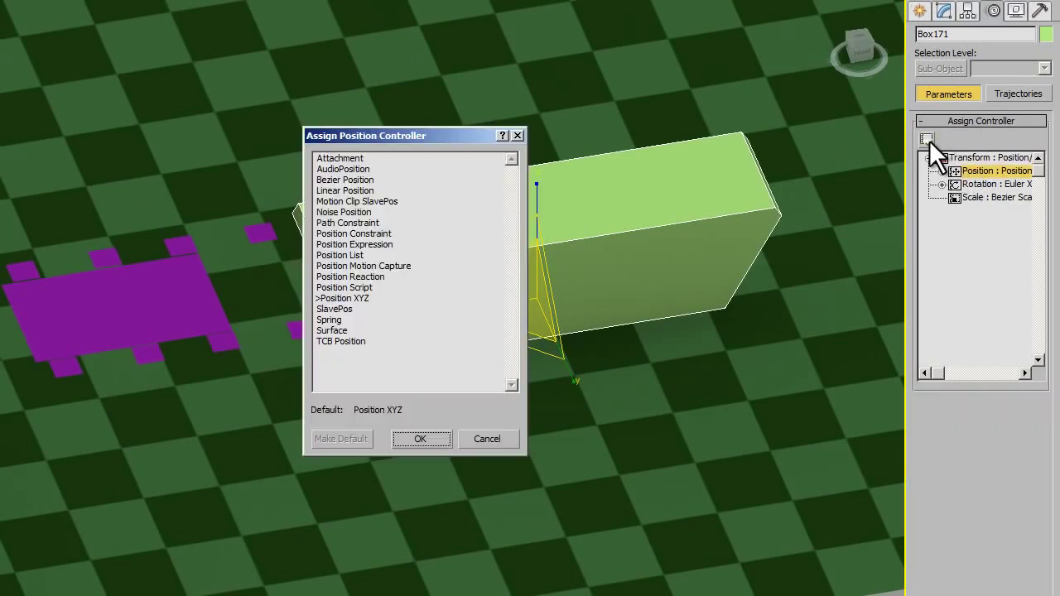
click(360, 158)
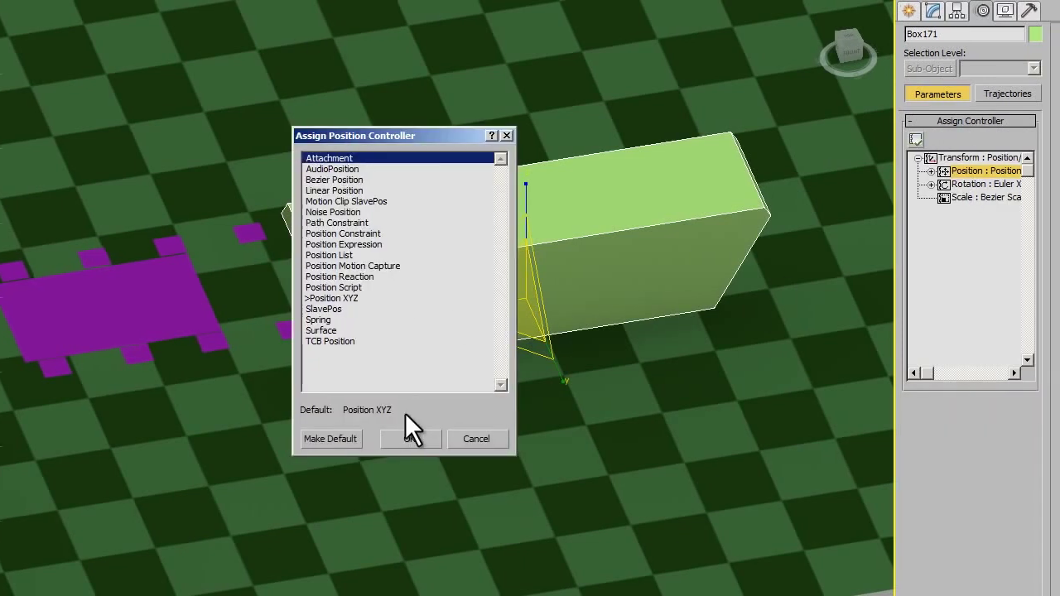
click(277, 438)
Step: Pick baza as the attachment target and set the box's position on its surface
click(1001, 80)
click(148, 257)
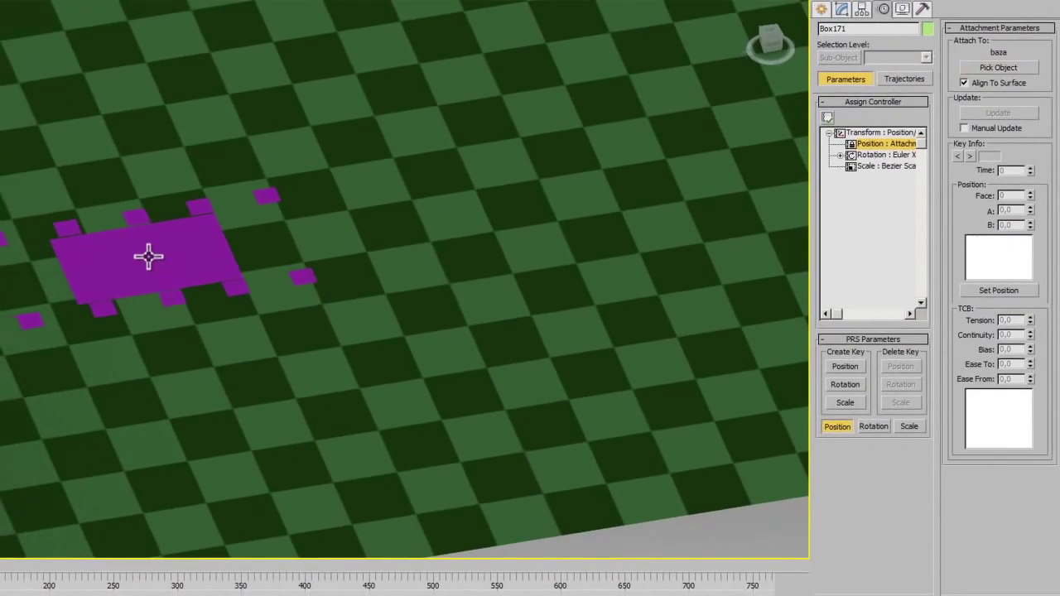
click(1004, 290)
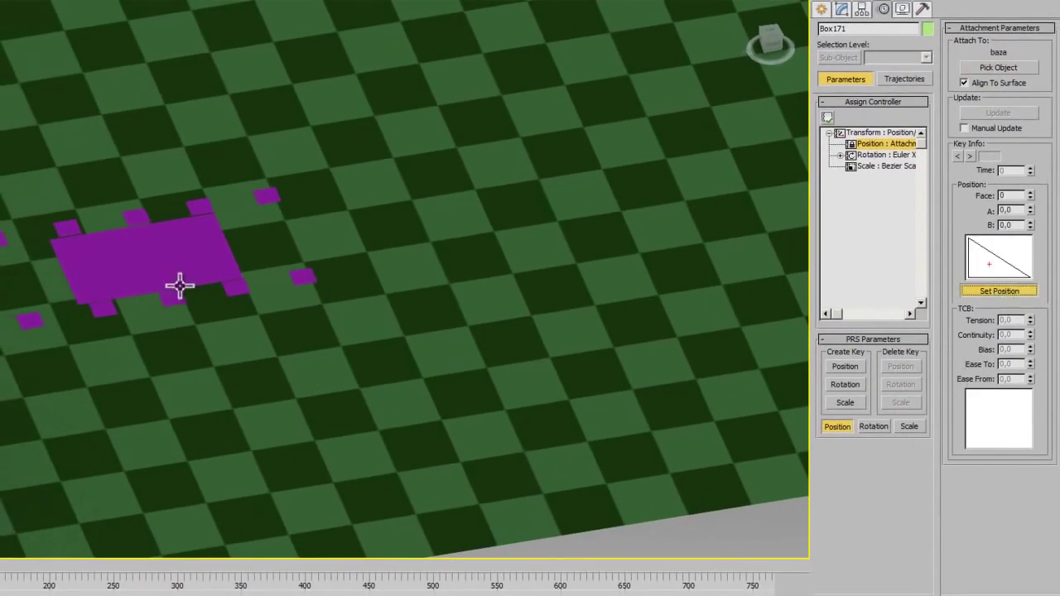
click(154, 255)
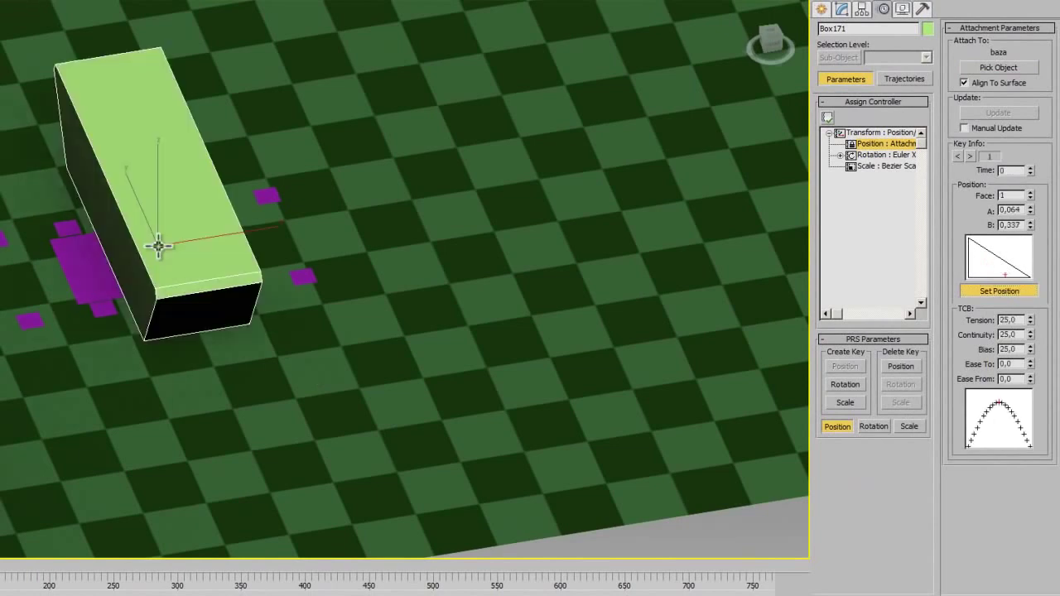
Step: In Top view, rotate the box 90° so it lies lengthwise
key(t)
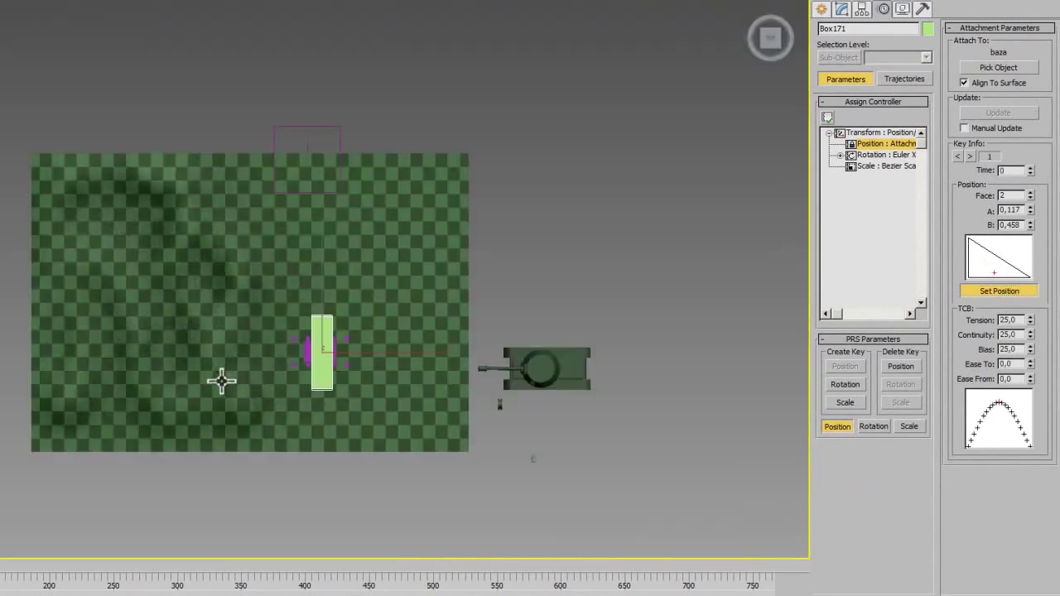
key(z)
key(e)
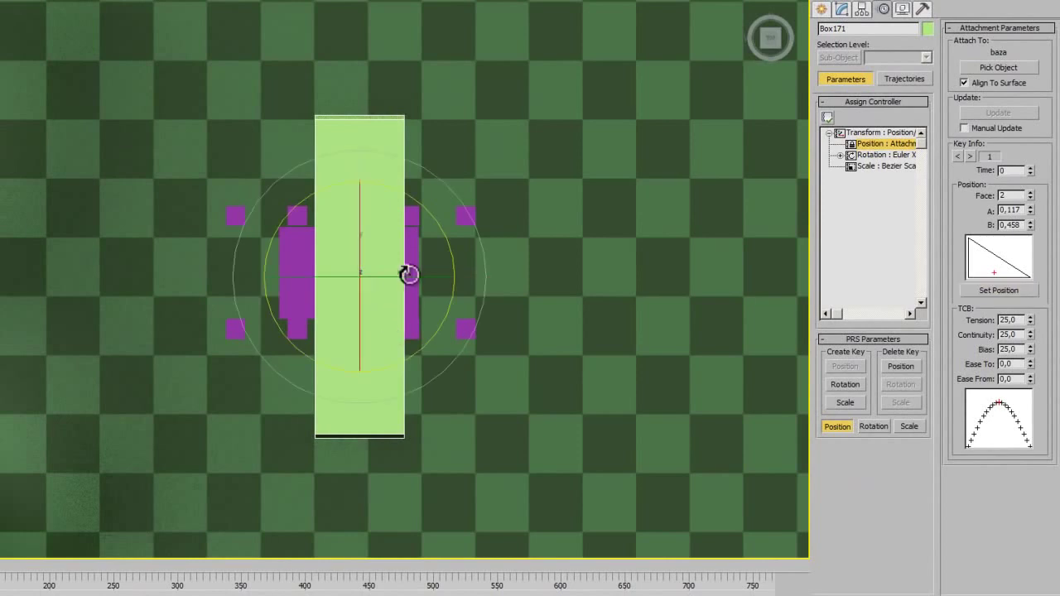
drag(438, 225, 456, 286)
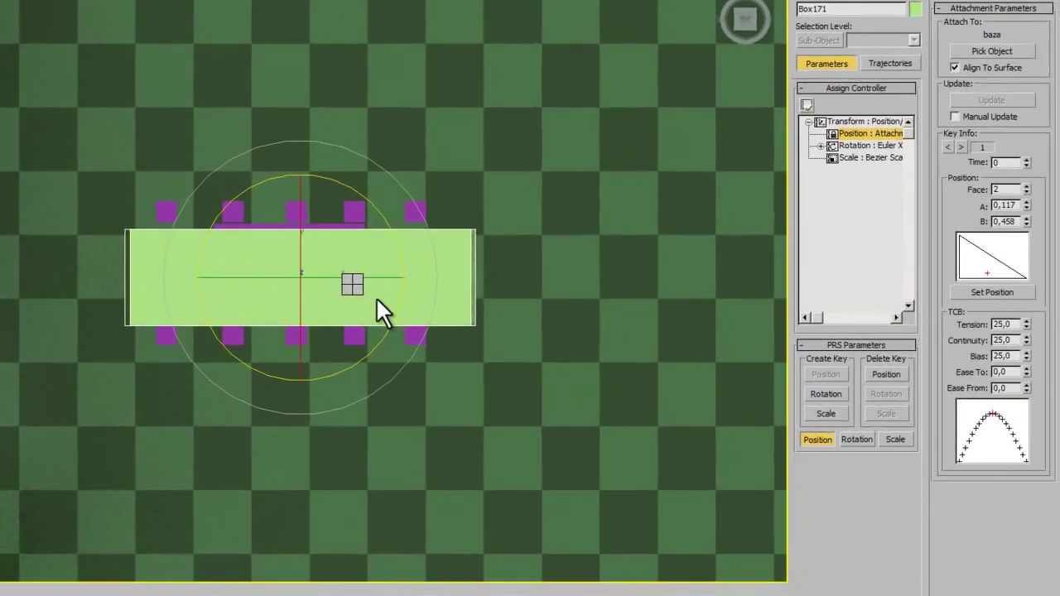
key(w)
Step: Slide the attached box along the surface to centre it, then restore shaded display
key(F3)
scroll(248, 331, up, 3)
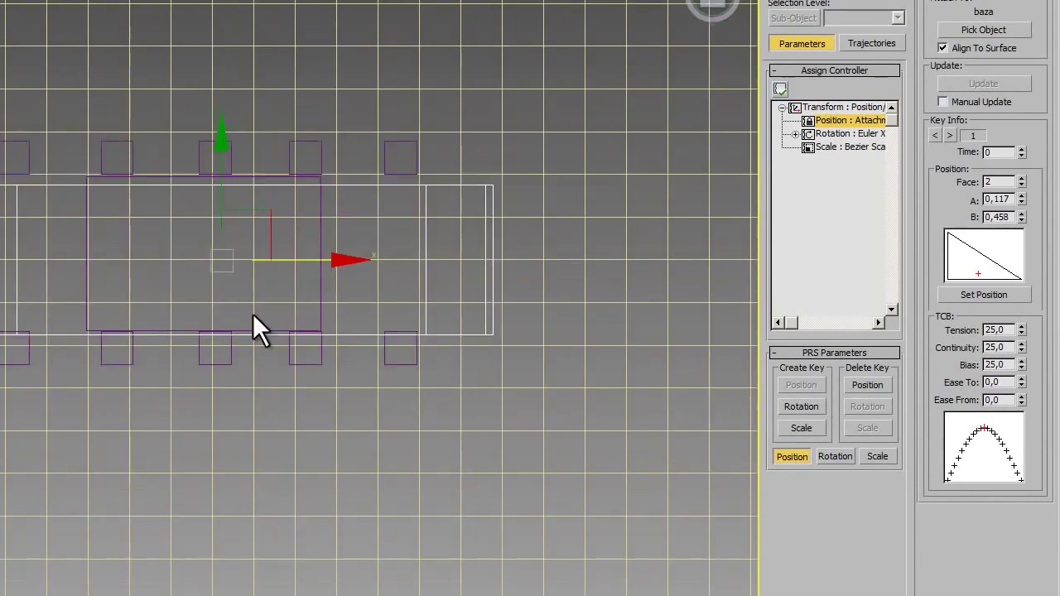
click(954, 296)
drag(232, 291, 215, 289)
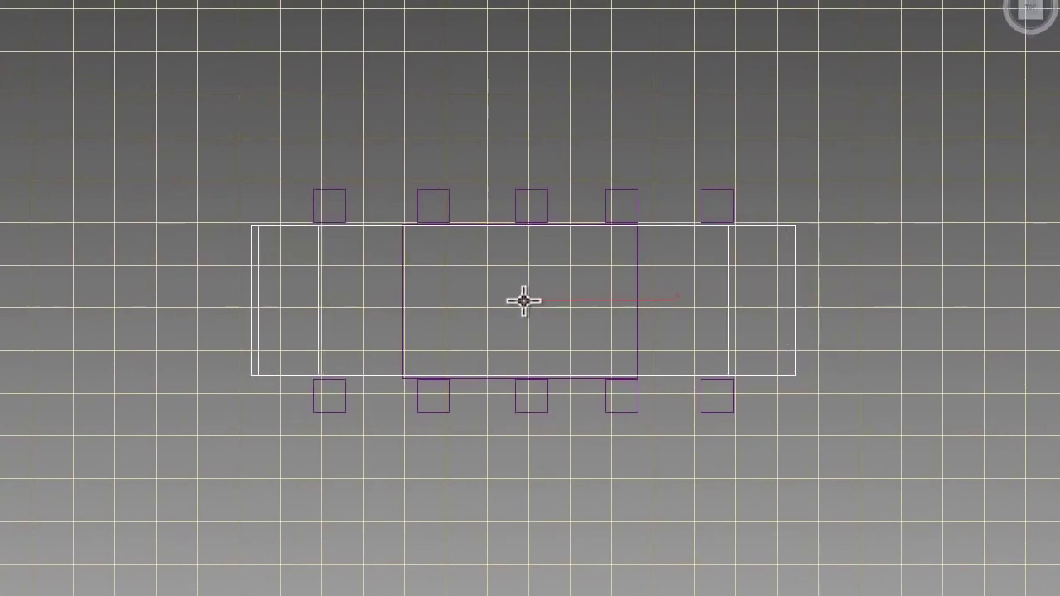
drag(519, 298, 523, 299)
scroll(601, 291, down, 3)
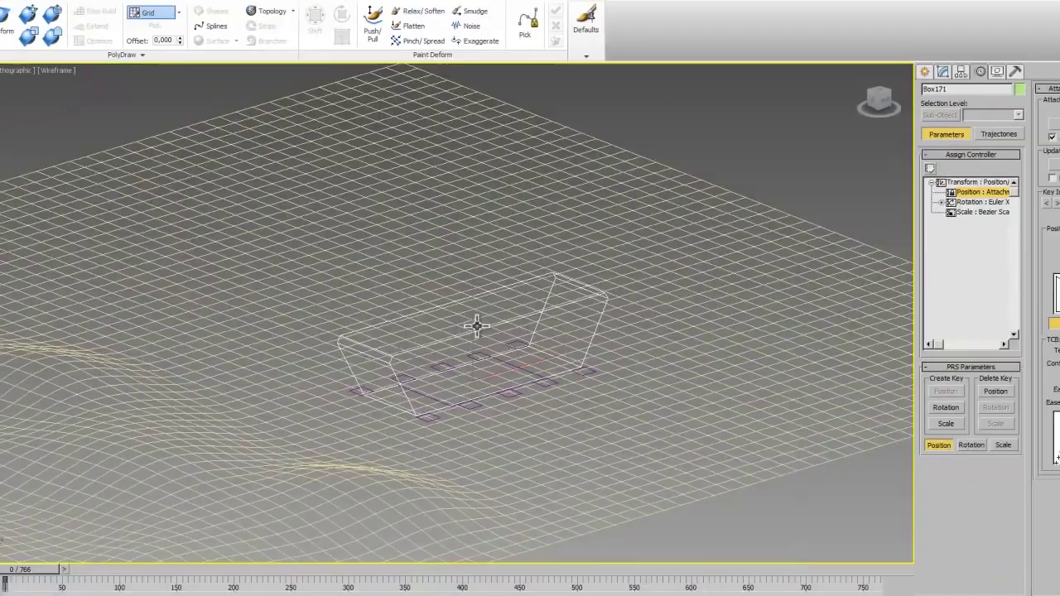
key(F3)
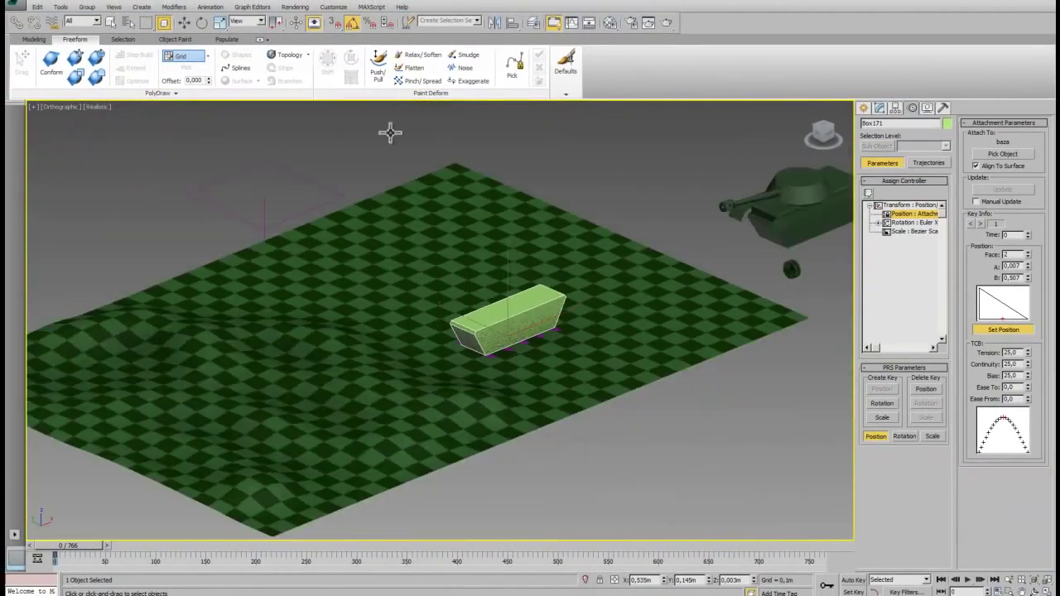
Step: Select baza from the named selections and move it across the ground plane
key(w)
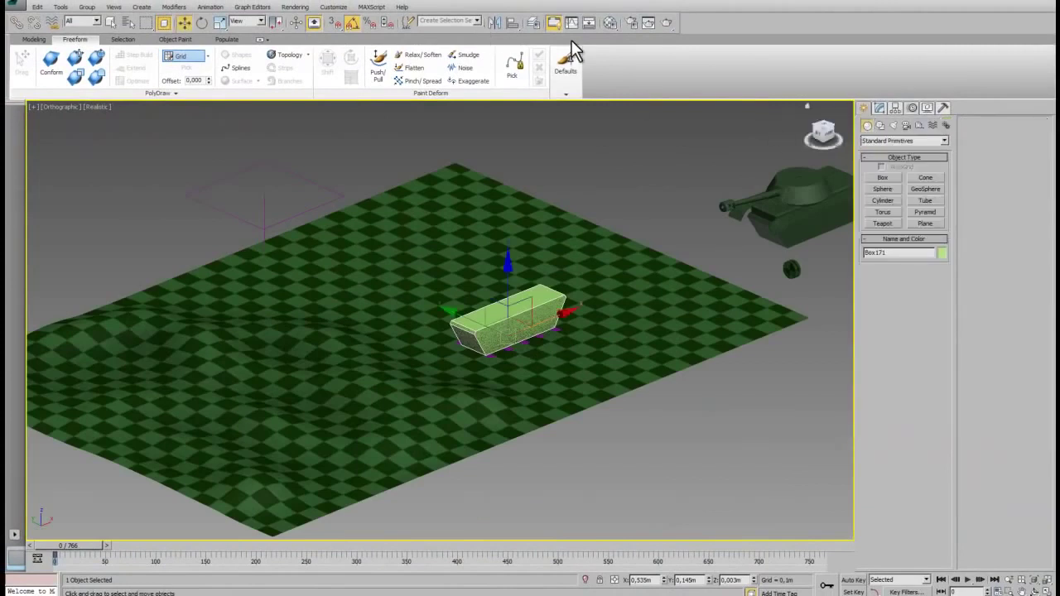
click(476, 20)
click(429, 30)
mouse_move(518, 301)
mouse_down()
mouse_move(462, 327)
mouse_move(331, 350)
mouse_move(260, 407)
mouse_move(279, 430)
mouse_move(373, 391)
mouse_move(421, 348)
mouse_move(438, 378)
mouse_move(361, 402)
mouse_move(286, 345)
mouse_move(230, 320)
mouse_move(142, 314)
mouse_move(161, 340)
mouse_move(258, 379)
mouse_up()
drag(386, 377, 555, 301)
Step: Orbit to confirm the box rides along, then deselect and select the small wheel cylinder
scroll(568, 355, up, 2)
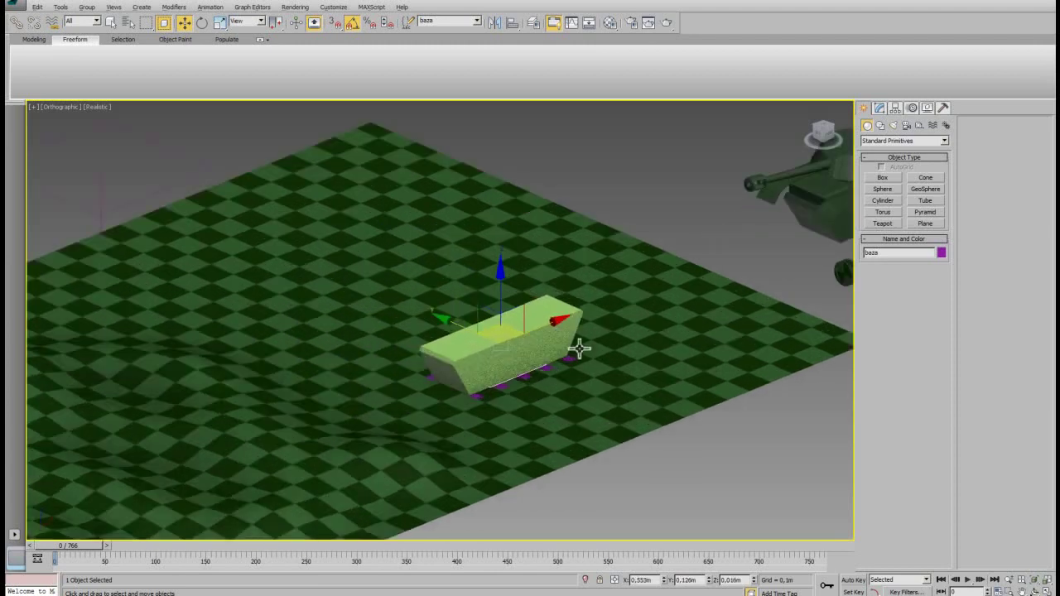
alt+middle_drag(578, 349, 549, 366)
scroll(504, 386, up, 2)
scroll(483, 239, up, 2)
scroll(498, 291, down, 3)
alt+middle_drag(483, 239, 525, 386)
scroll(497, 291, up, 3)
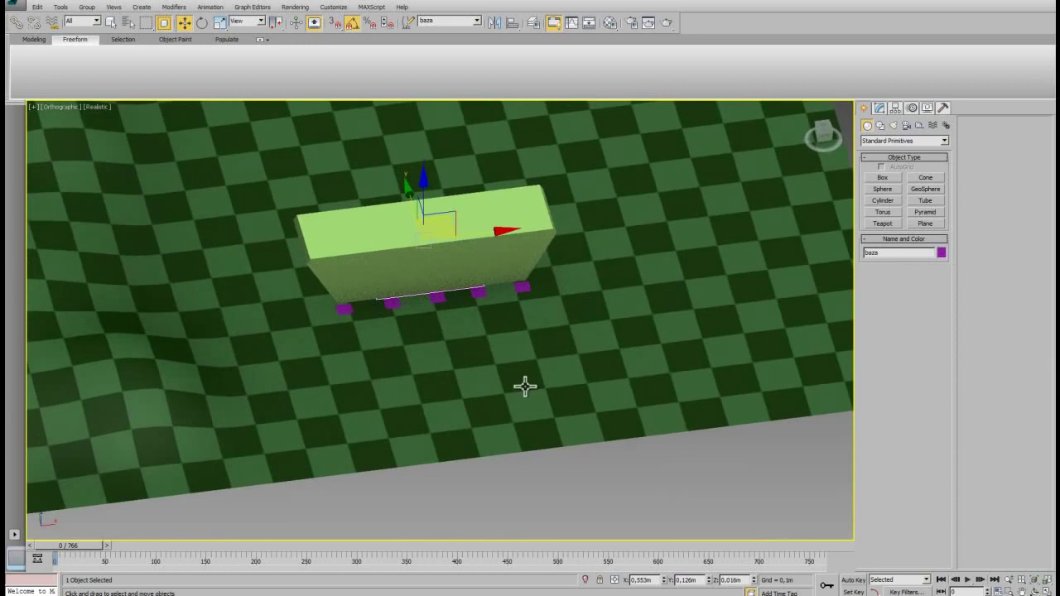
click(489, 401)
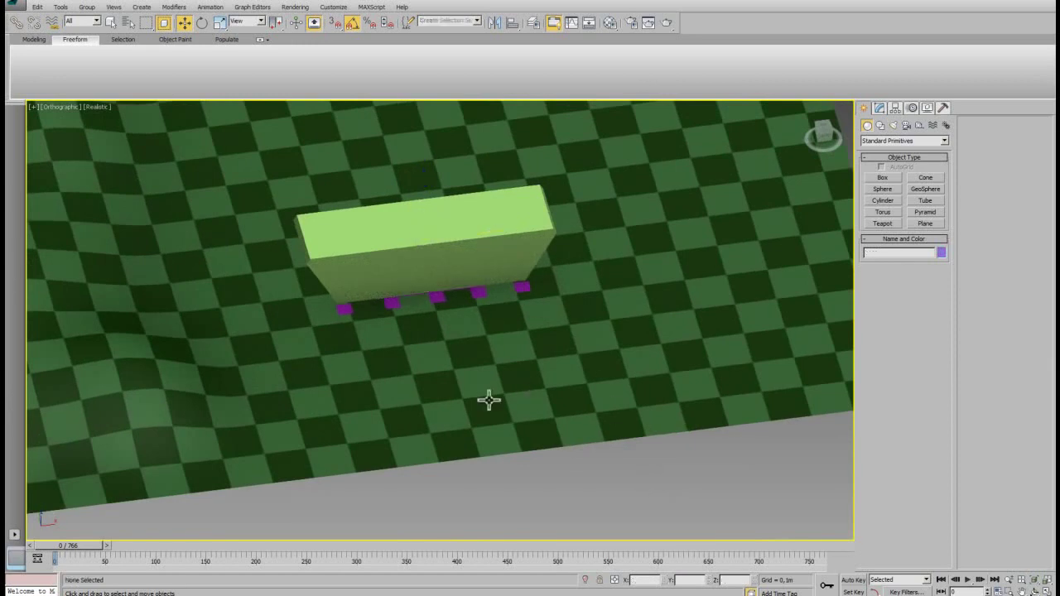
scroll(338, 344, down, 5)
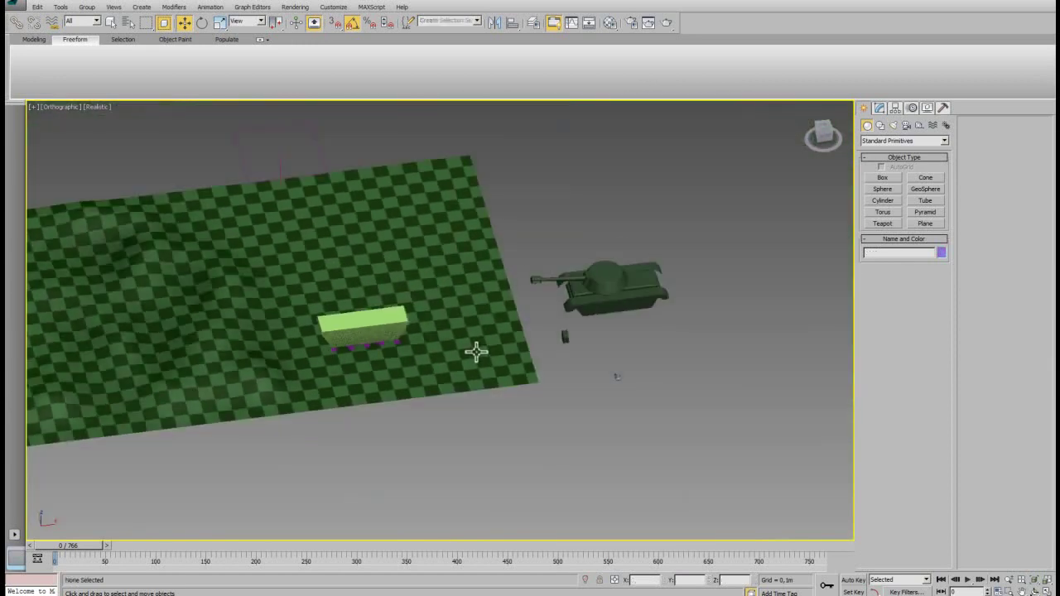
scroll(476, 352, up, 2)
click(603, 330)
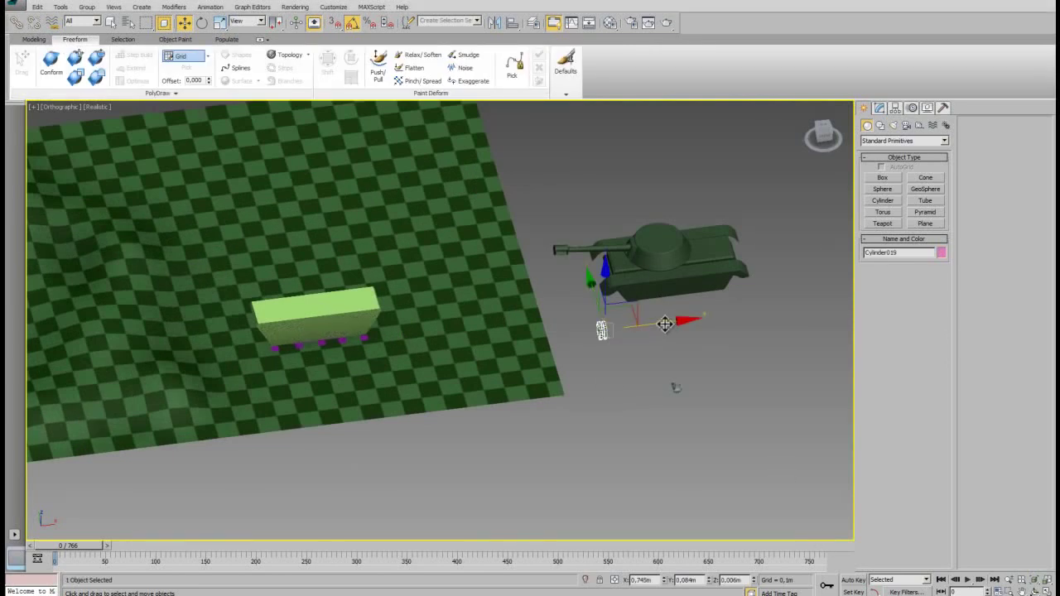
Step: Place a copy of the wheel cylinder beside the box
shift+drag(665, 323, 360, 362)
click(535, 351)
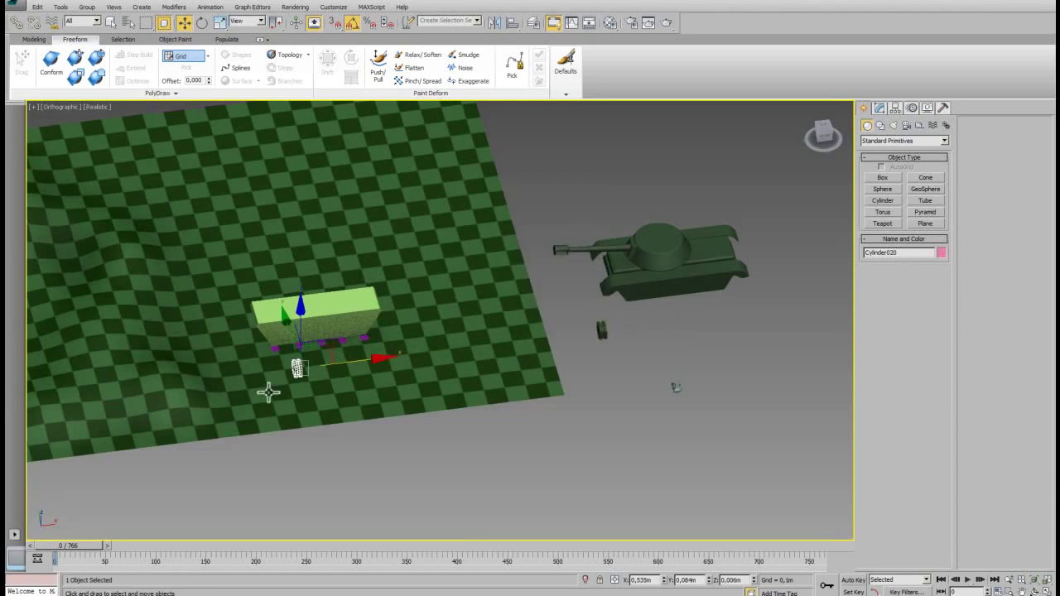
scroll(267, 392, up, 5)
scroll(485, 338, up, 2)
scroll(513, 364, up, 2)
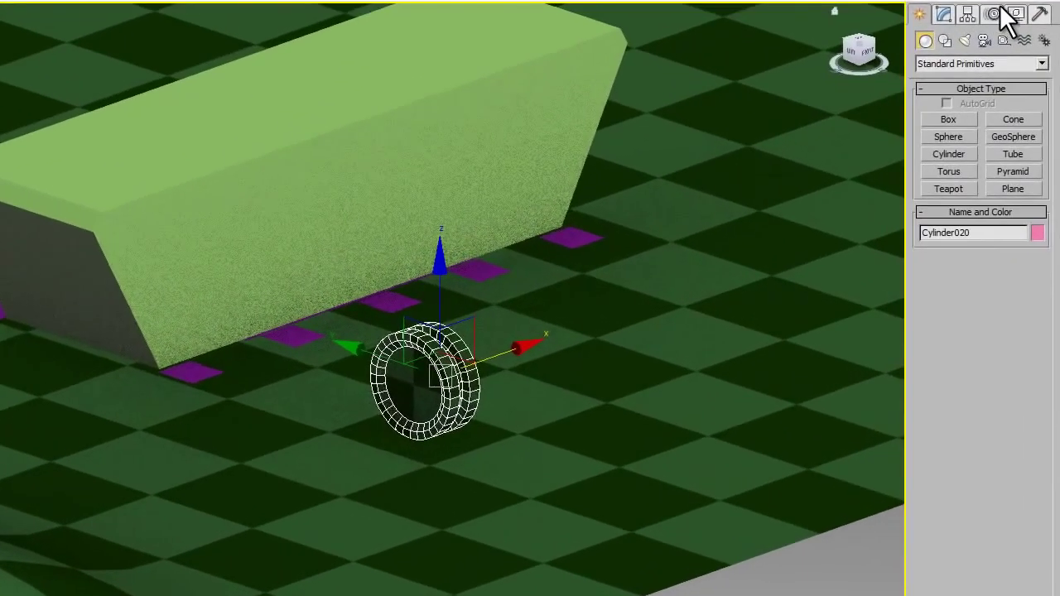
Step: Give the wheel an Attachment controller on baza003, positioned at the hull's front lower corner
click(994, 14)
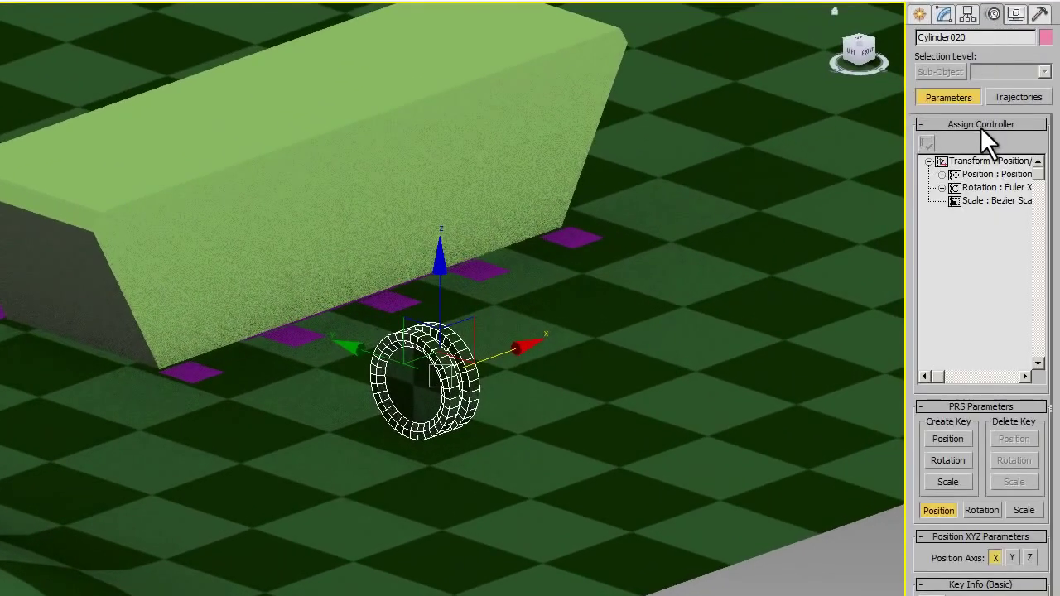
click(926, 142)
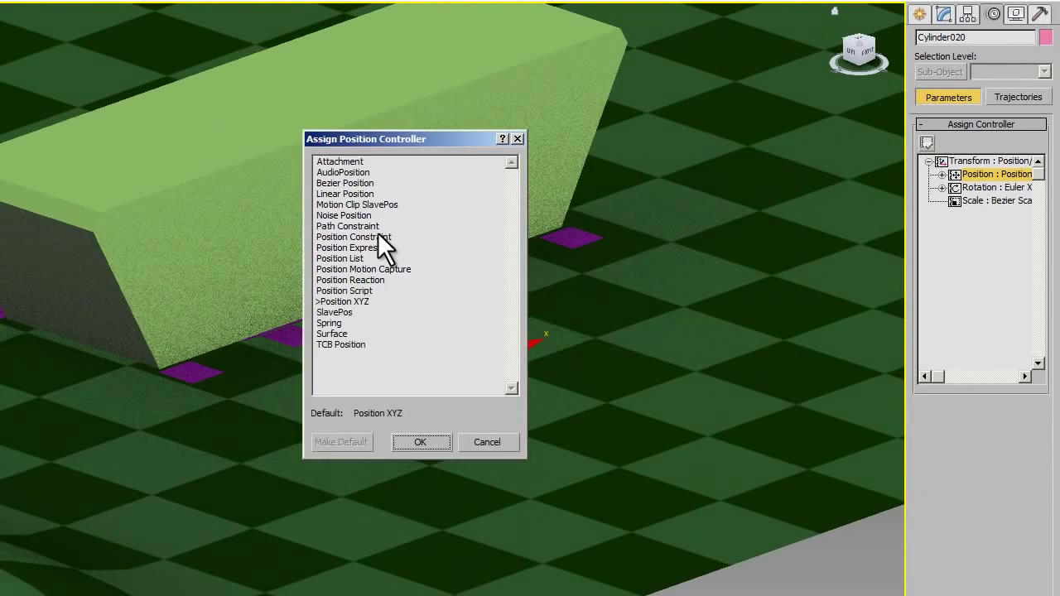
click(335, 162)
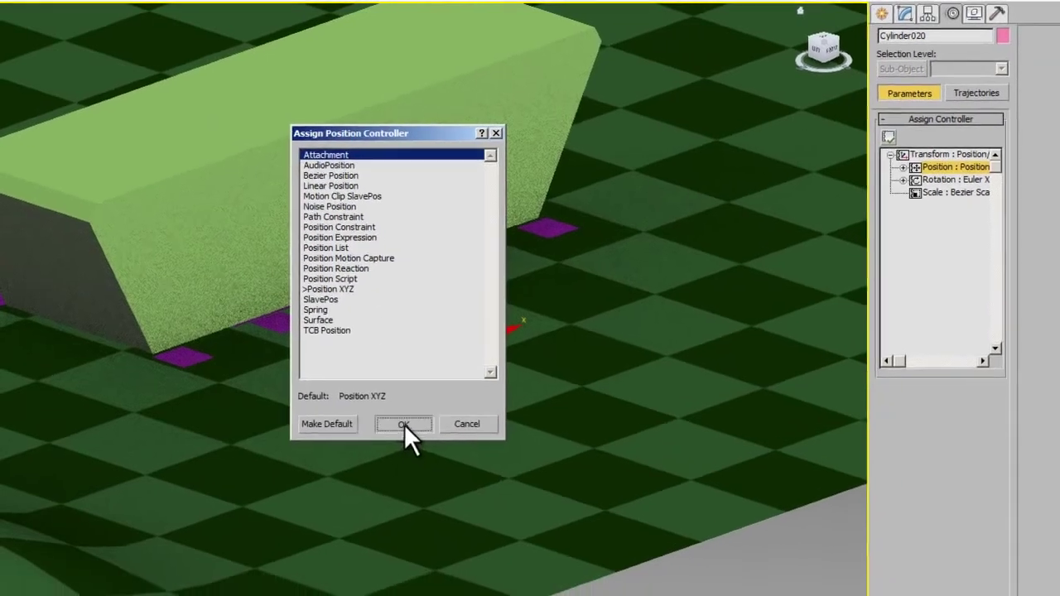
click(406, 440)
click(1001, 69)
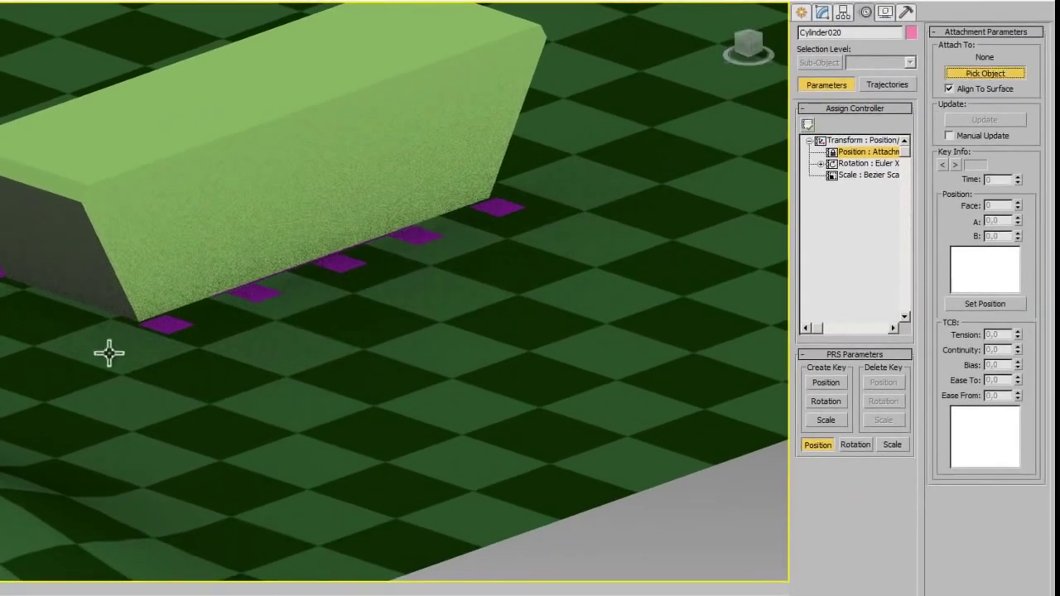
click(164, 325)
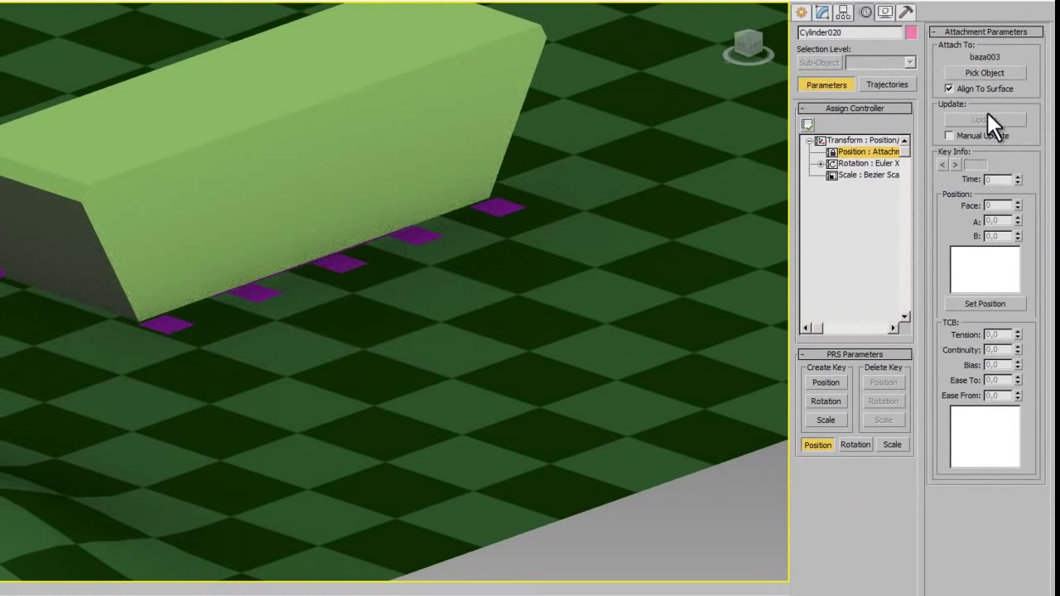
click(991, 303)
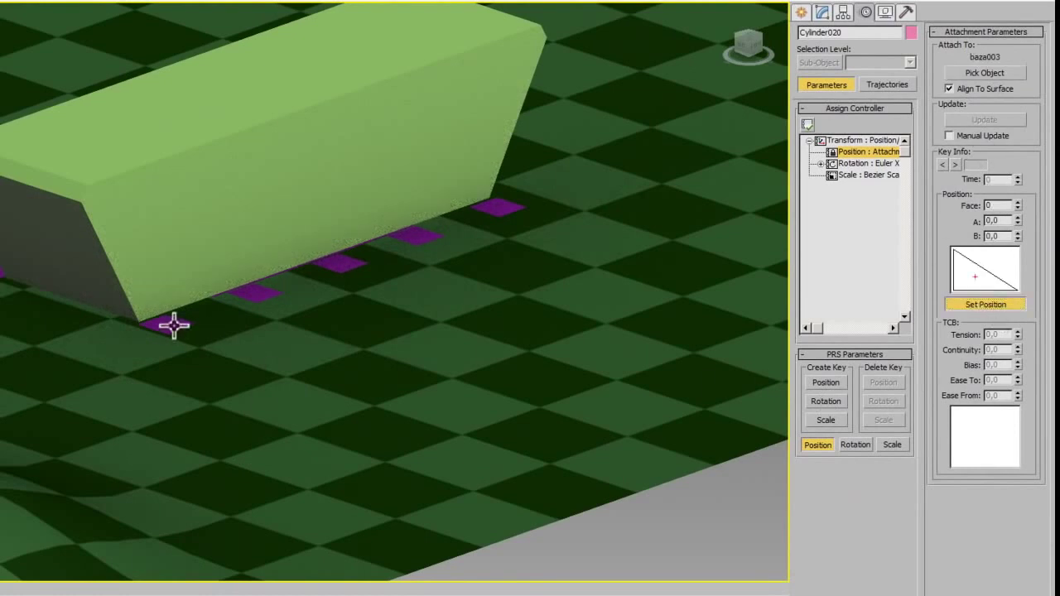
click(173, 325)
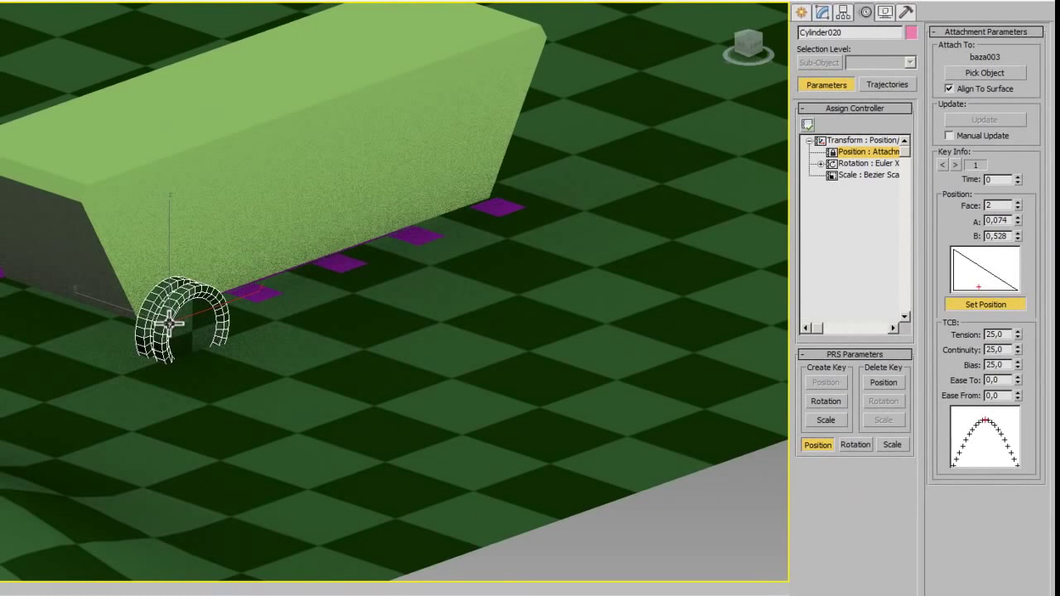
Step: Rotate the wheel about -93° around the Z axis
right_click(237, 365)
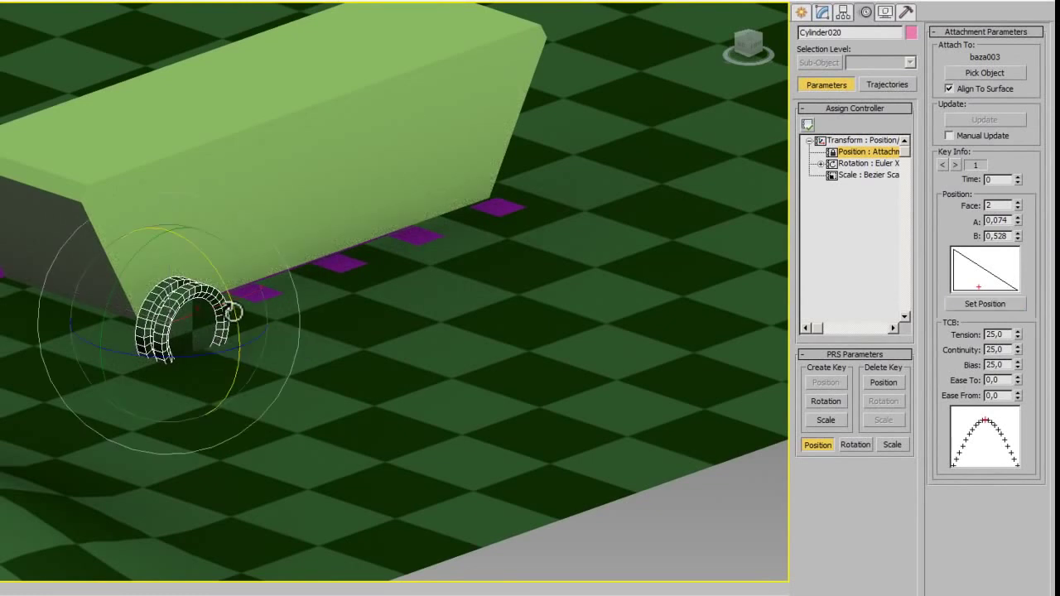
mouse_move(228, 309)
mouse_down()
mouse_move(237, 372)
mouse_move(236, 304)
mouse_up()
mouse_move(213, 356)
mouse_down()
mouse_move(208, 367)
mouse_move(248, 374)
mouse_up()
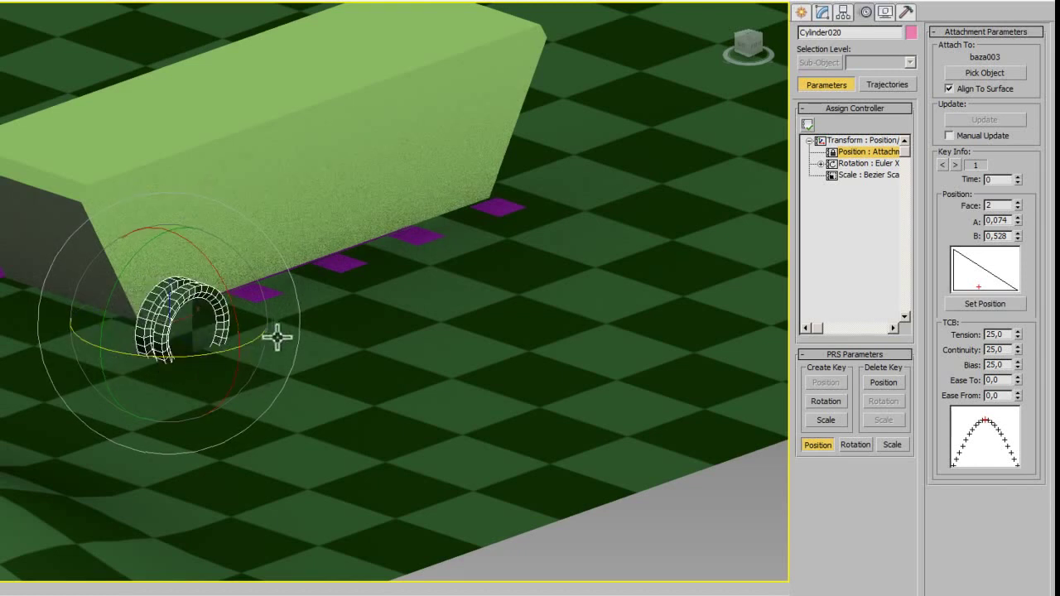
Step: Center the wheel's pivot on the object with Affect Pivot Only
key(w)
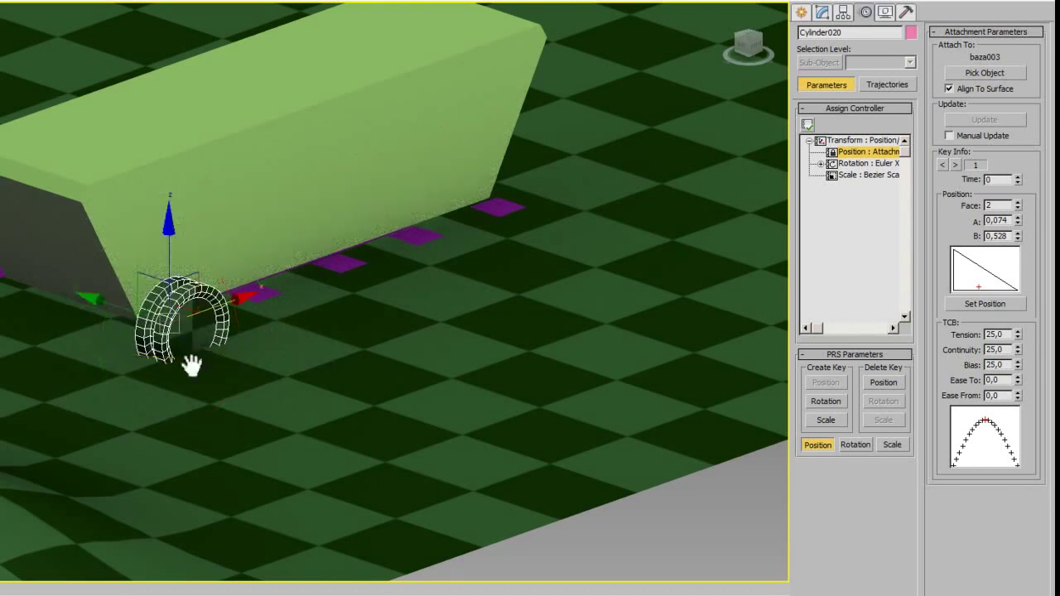
click(843, 12)
click(855, 104)
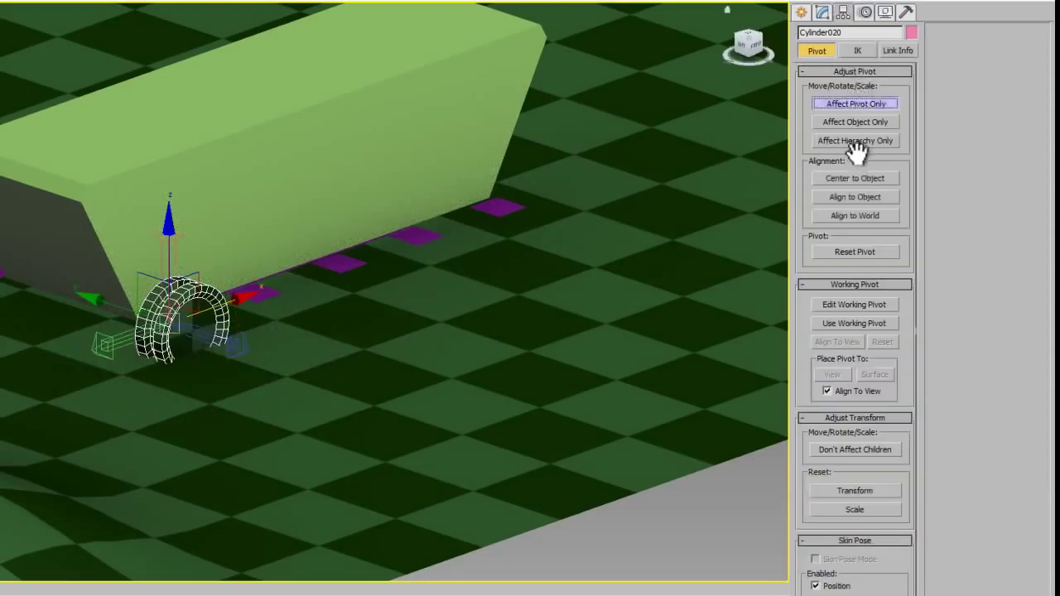
click(856, 179)
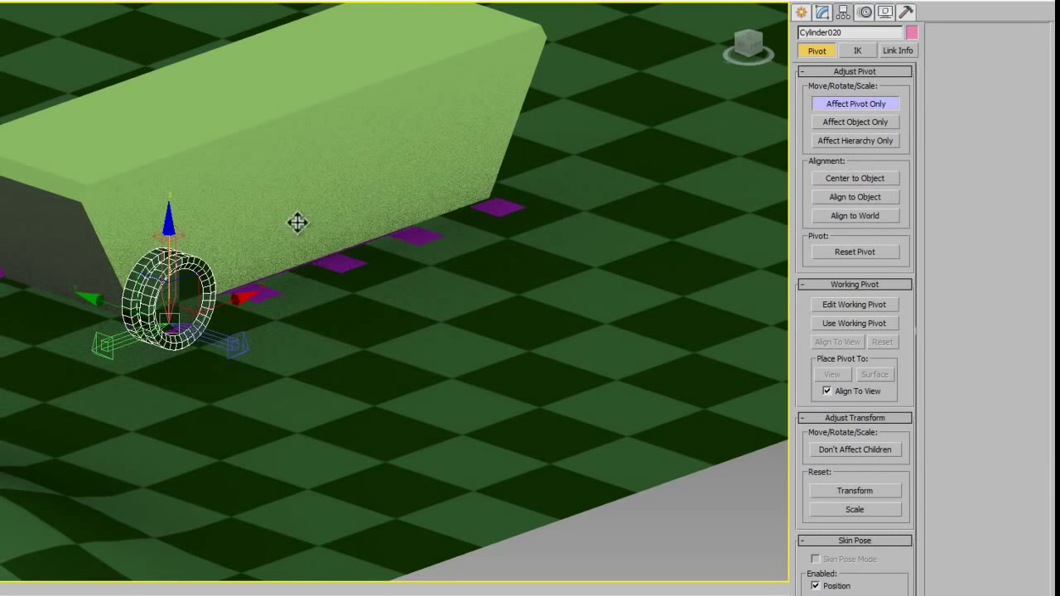
Step: Move the green hull baza around and orbit to check the wheel follows
click(800, 11)
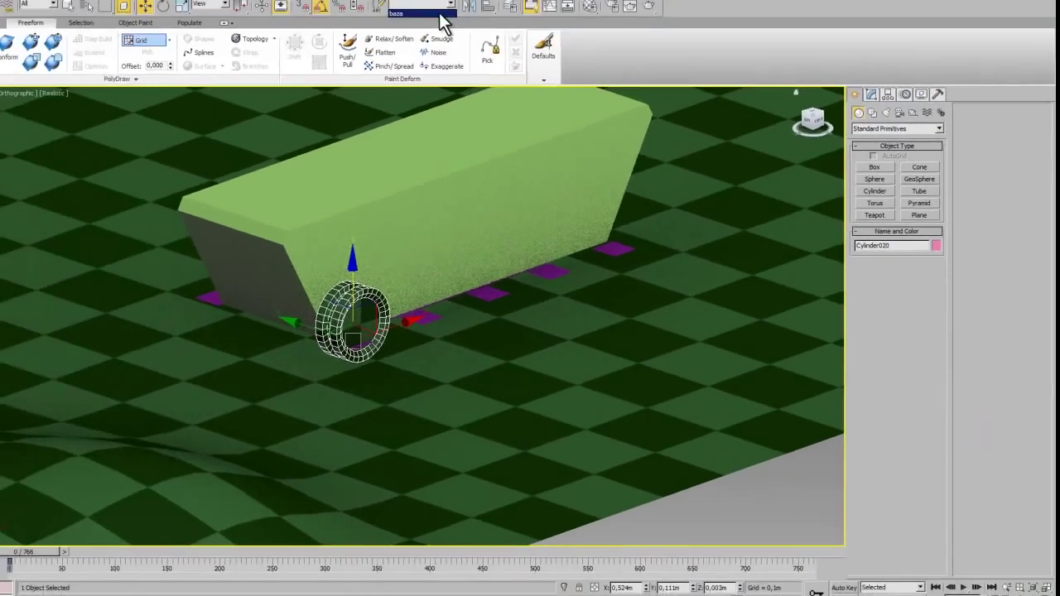
click(466, 225)
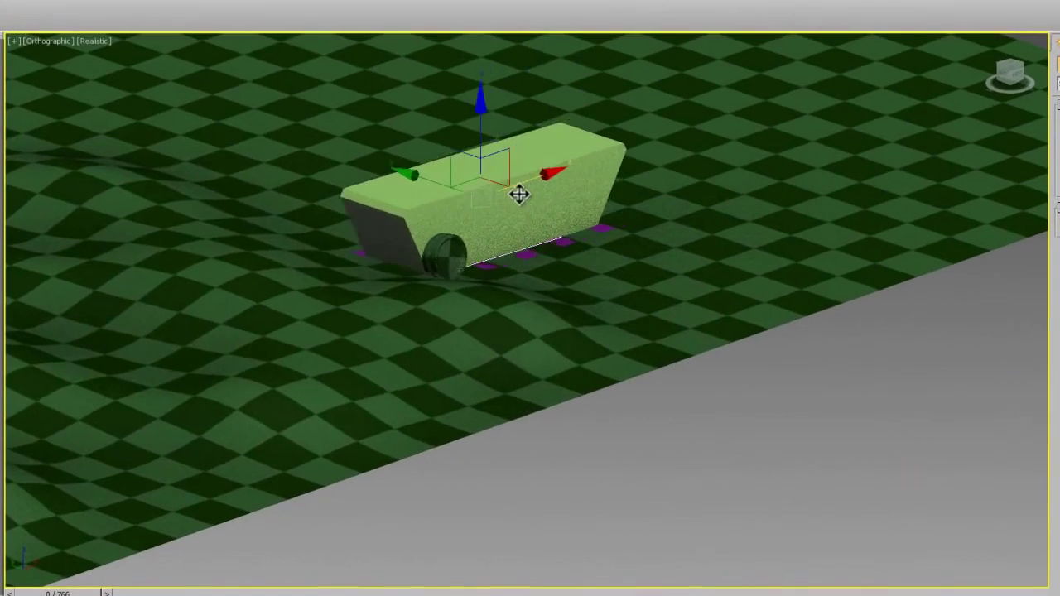
mouse_move(583, 164)
mouse_down()
mouse_move(251, 281)
mouse_move(220, 281)
mouse_move(184, 310)
mouse_move(568, 178)
mouse_move(490, 235)
mouse_up()
mouse_move(479, 278)
alt+middle_down()
mouse_move(336, 331)
mouse_move(390, 318)
mouse_move(385, 304)
alt+middle_up()
mouse_move(394, 212)
mouse_down()
mouse_move(317, 123)
mouse_move(409, 82)
mouse_move(671, 152)
mouse_move(762, 198)
mouse_move(719, 213)
mouse_move(248, 265)
mouse_move(207, 310)
mouse_move(202, 260)
mouse_move(343, 243)
mouse_move(419, 218)
mouse_move(469, 218)
mouse_move(323, 237)
mouse_move(538, 194)
mouse_move(599, 97)
mouse_up()
mouse_move(599, 97)
alt+middle_down()
mouse_move(721, 190)
mouse_move(643, 303)
mouse_move(541, 324)
alt+middle_up()
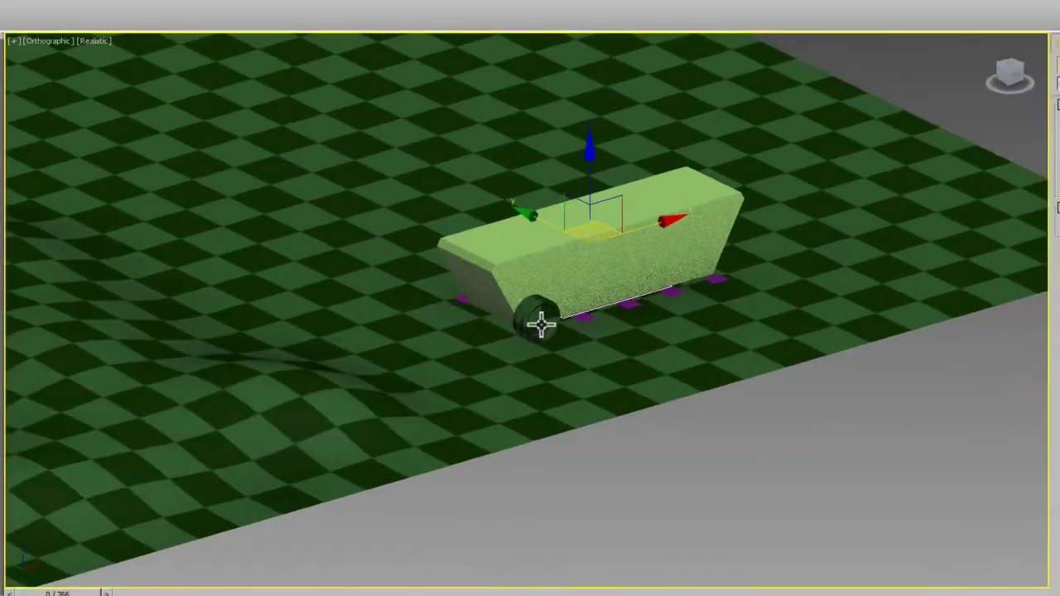
Step: In Top view, draw a small box, Box172, over the first magenta square
click(482, 338)
scroll(477, 348, up, 2)
scroll(476, 358, up, 2)
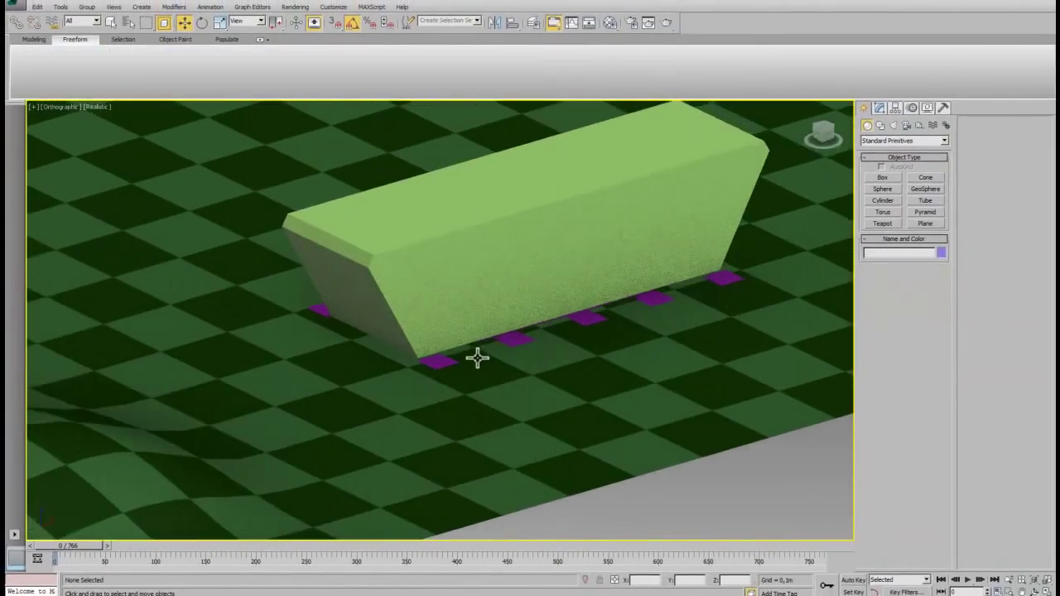
scroll(479, 377, up, 2)
scroll(468, 387, up, 2)
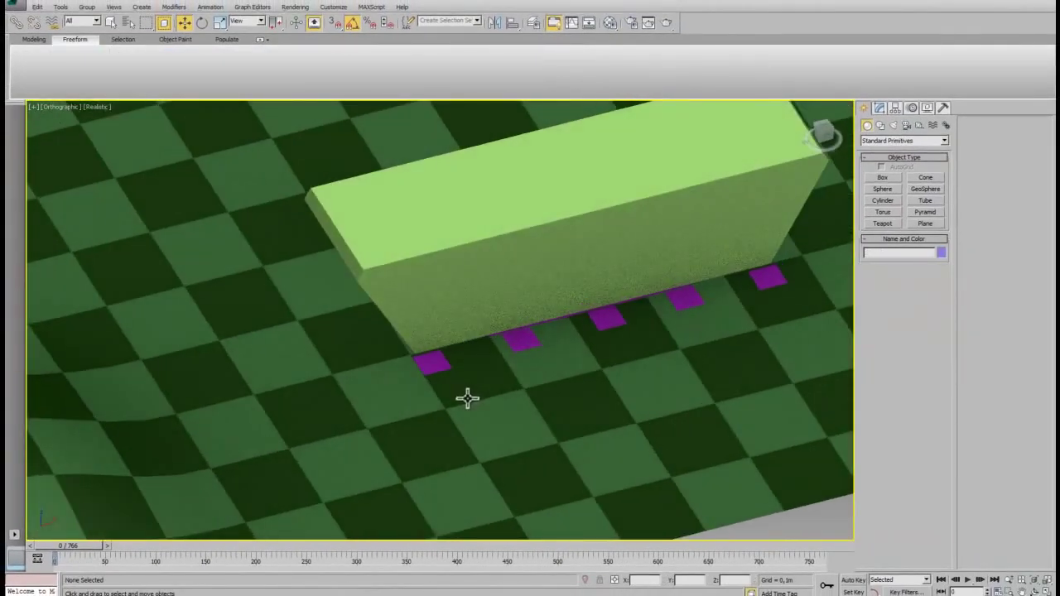
key(t)
scroll(481, 358, up, 3)
scroll(480, 390, up, 4)
scroll(481, 389, up, 1)
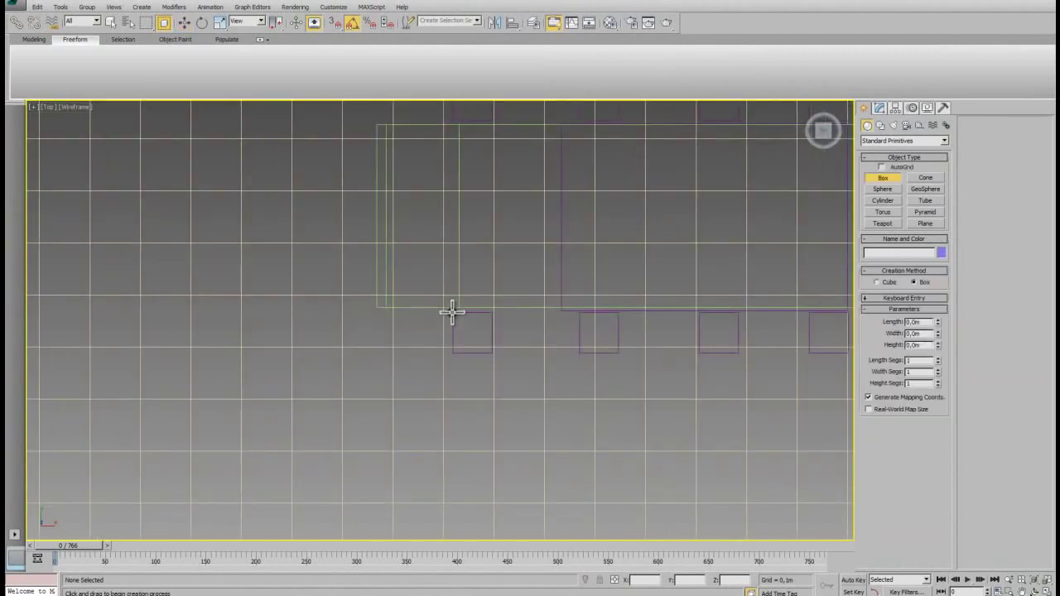
drag(452, 312, 486, 338)
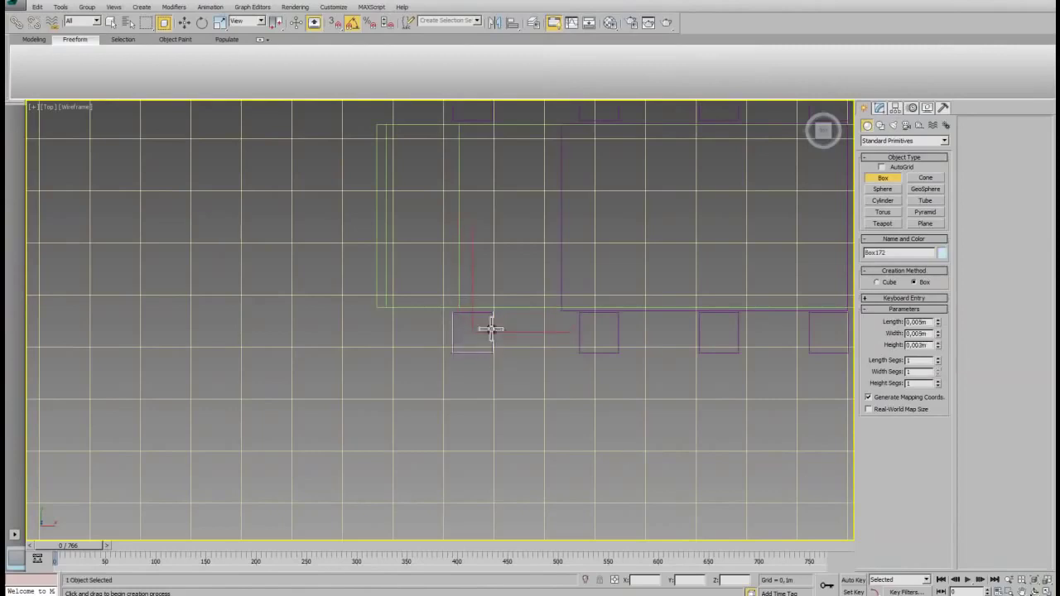
key(w)
Step: In shaded perspective, lift Box172 on Z just above the magenta square
scroll(477, 335, down, 2)
mouse_move(459, 372)
alt+middle_down()
mouse_move(479, 382)
mouse_move(469, 352)
alt+middle_up()
key(F3)
scroll(470, 352, up, 3)
scroll(469, 353, up, 2)
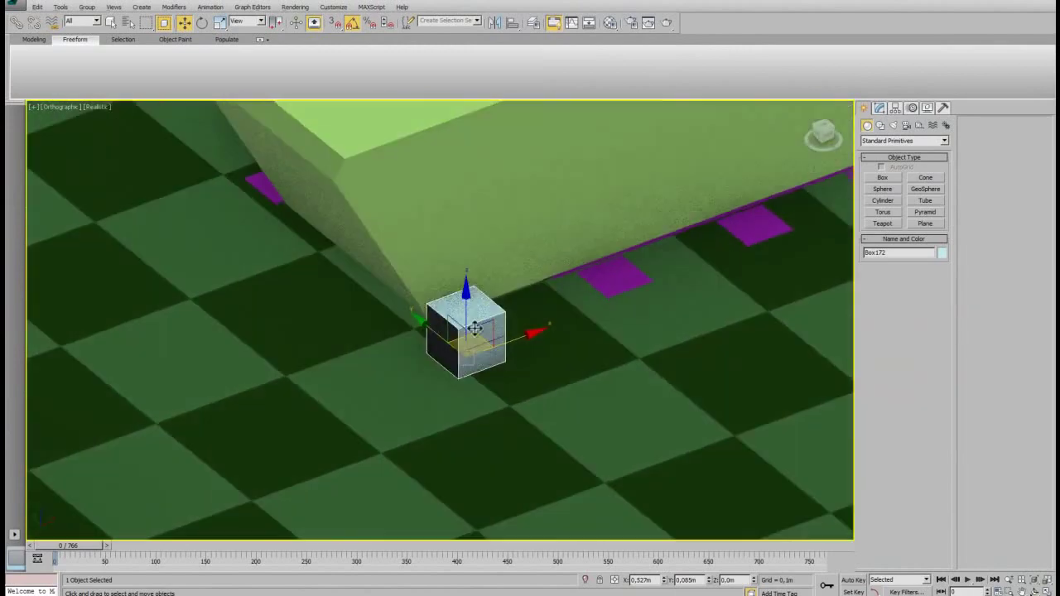
drag(468, 306, 463, 248)
scroll(469, 317, down, 3)
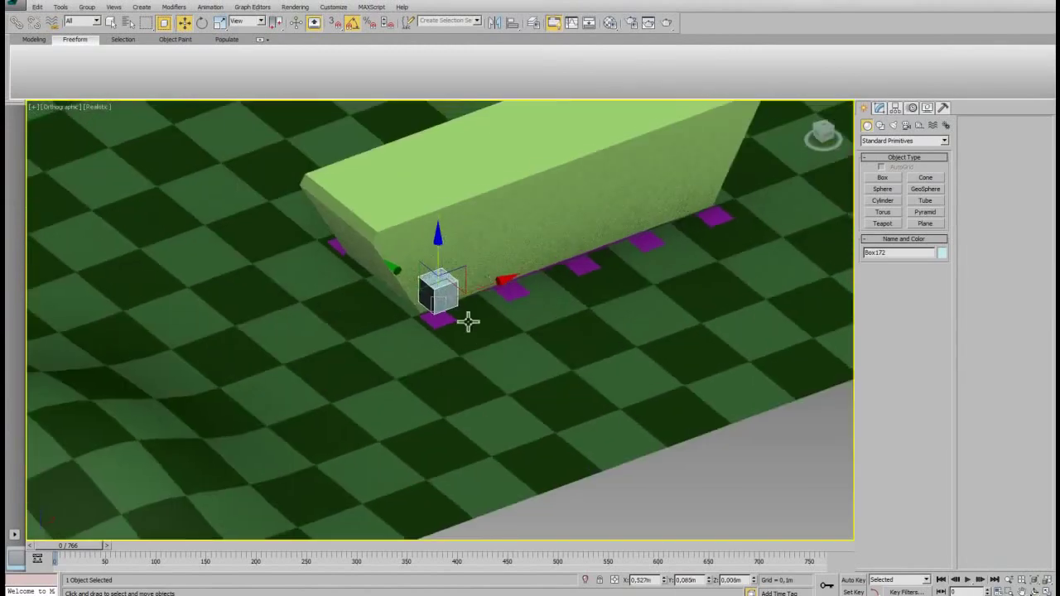
scroll(468, 317, up, 4)
Step: Assign an Attachment controller to the small box's Position track
click(930, 86)
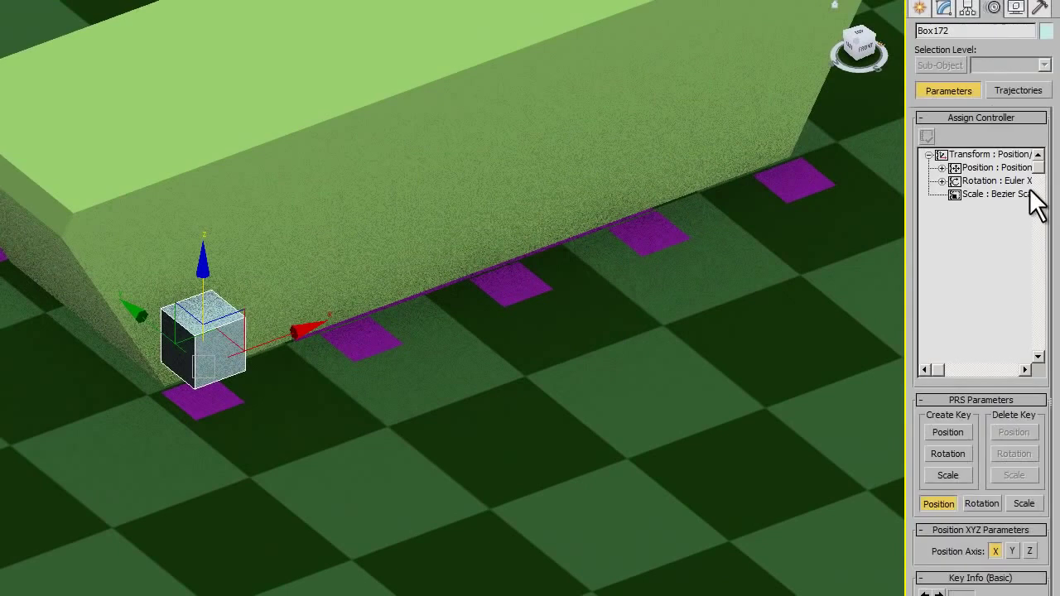
click(978, 167)
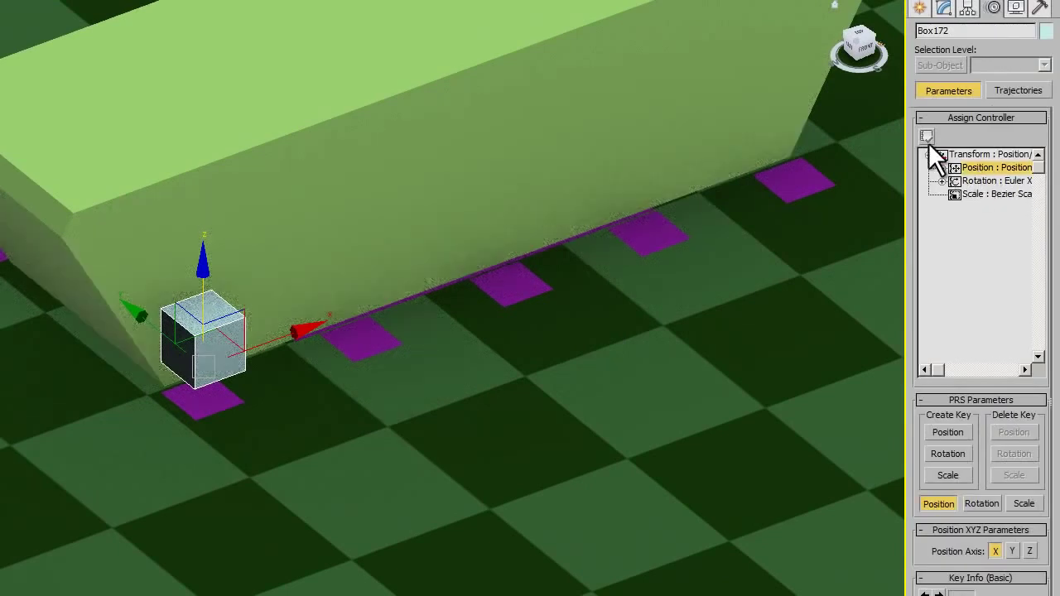
click(926, 136)
click(300, 170)
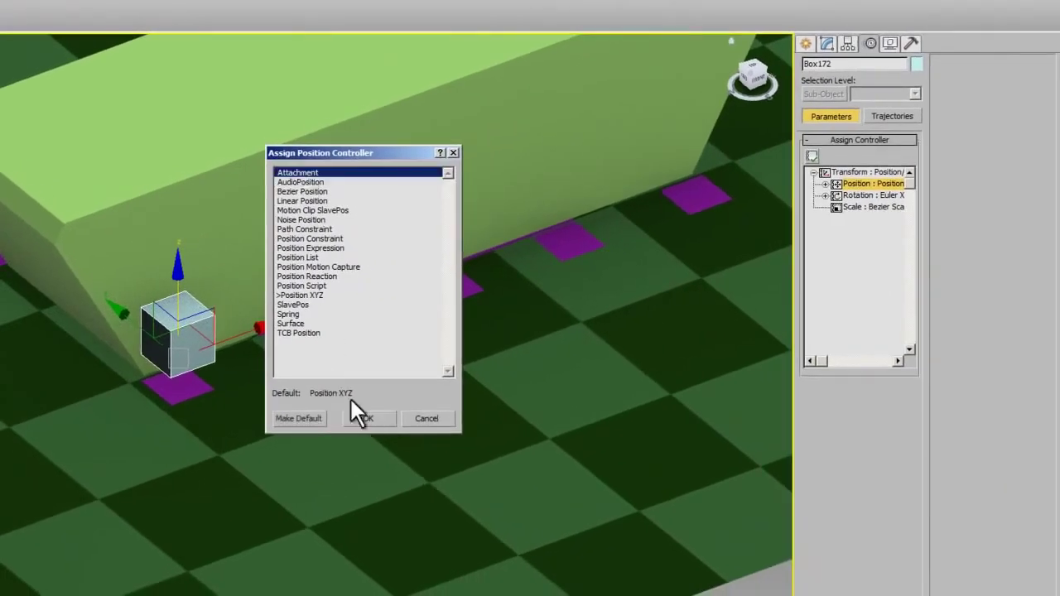
click(356, 418)
Step: Attach Box172 to hull baza003 at its front lower corner (face 1, A 0,1, B 0,35)
click(993, 102)
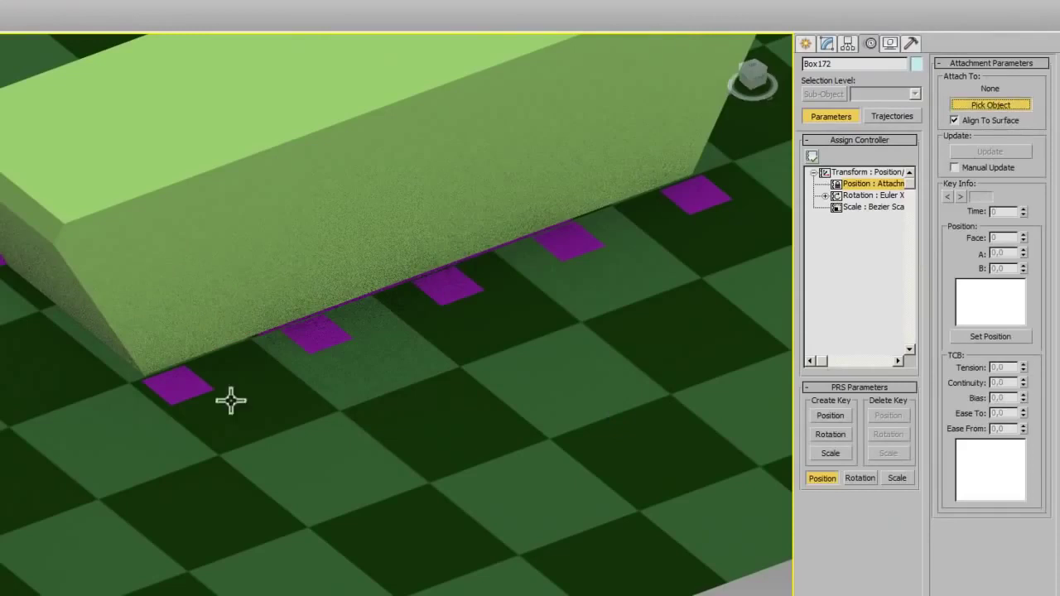
click(179, 383)
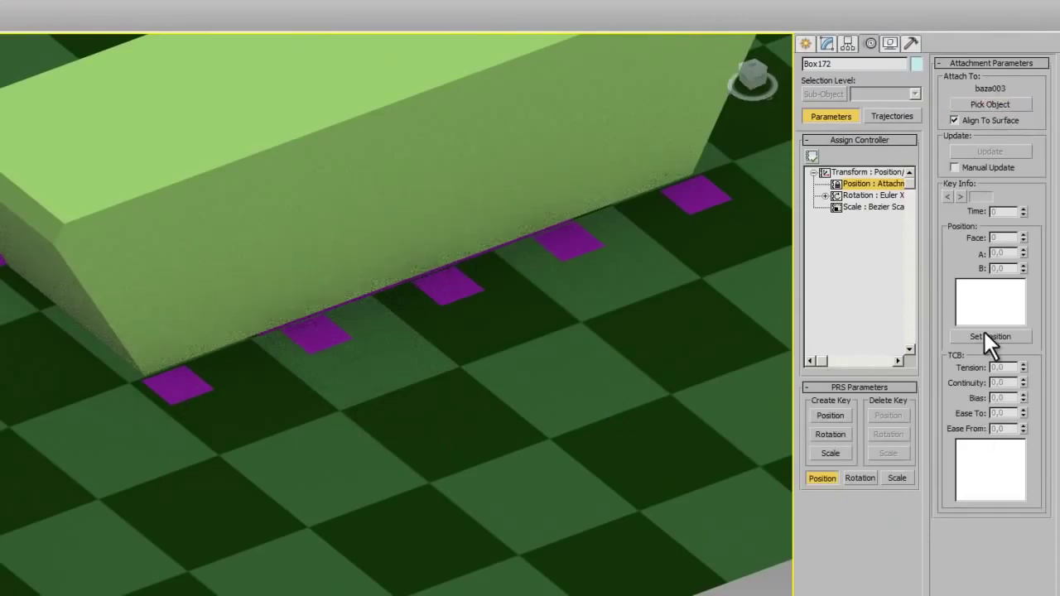
click(176, 380)
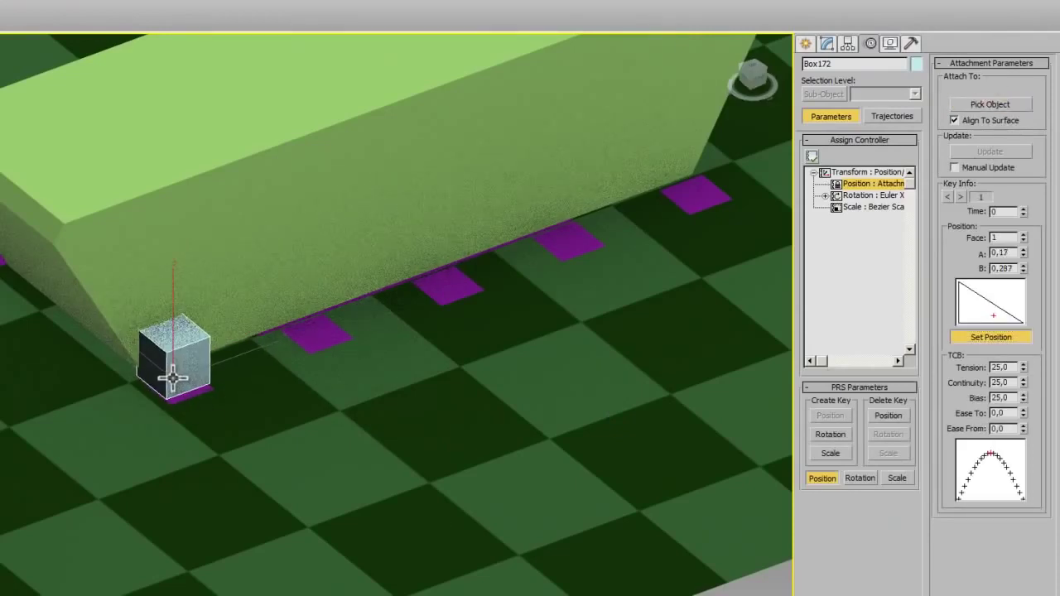
drag(177, 380, 176, 379)
scroll(310, 334, down, 3)
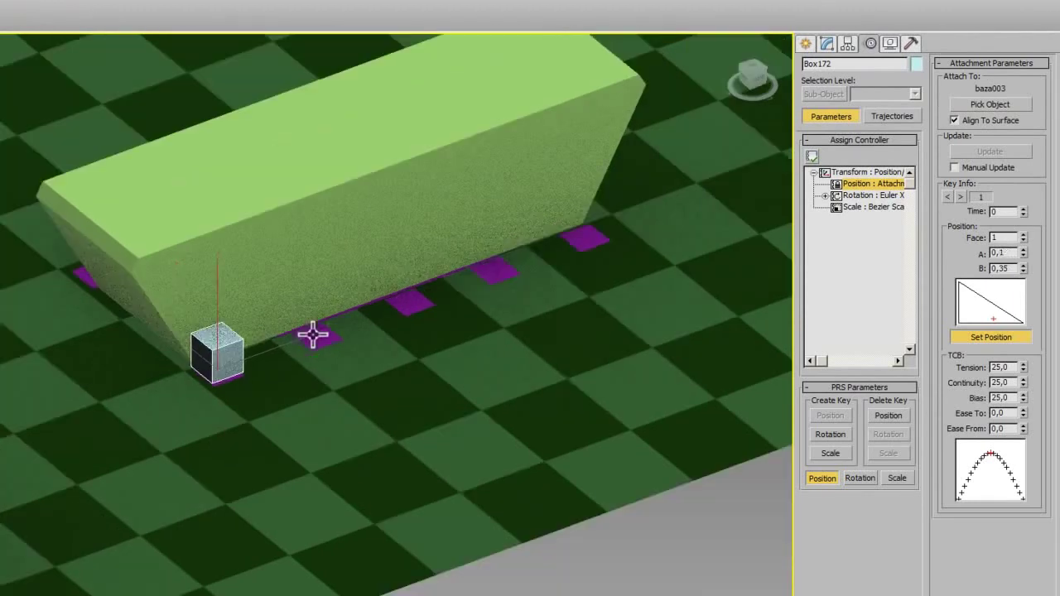
scroll(302, 369, up, 5)
scroll(290, 367, up, 2)
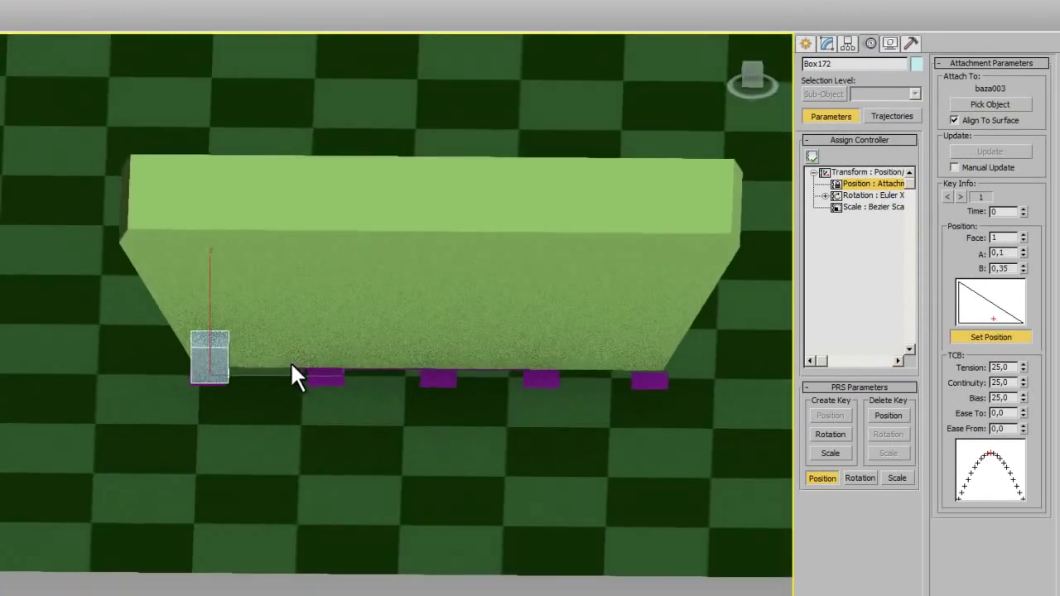
Step: Attach two instanced box copies to magenta block baza002 and the next purple pad
key(ctrl+v)
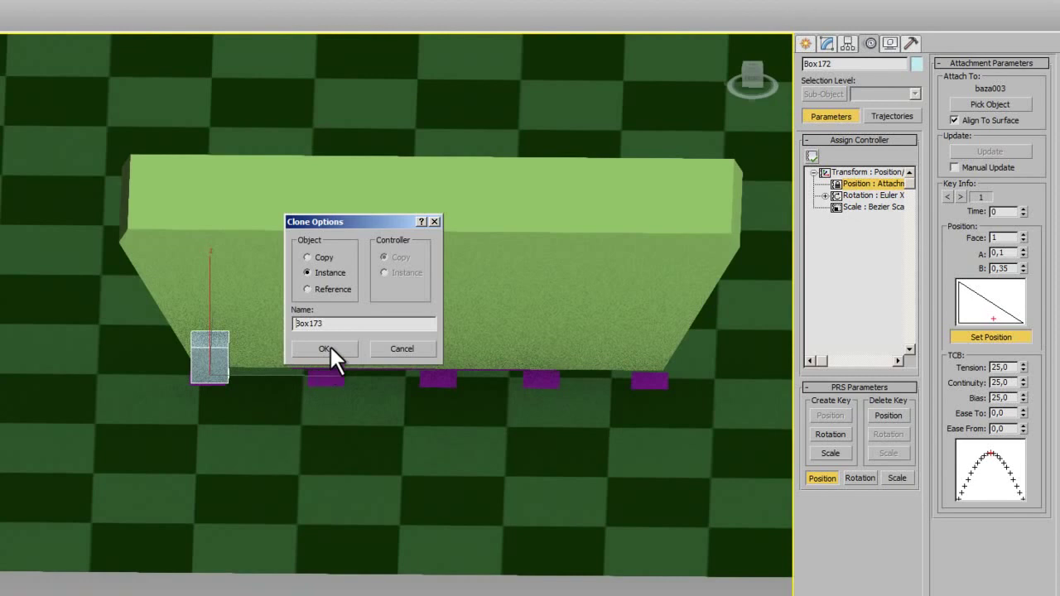
click(325, 349)
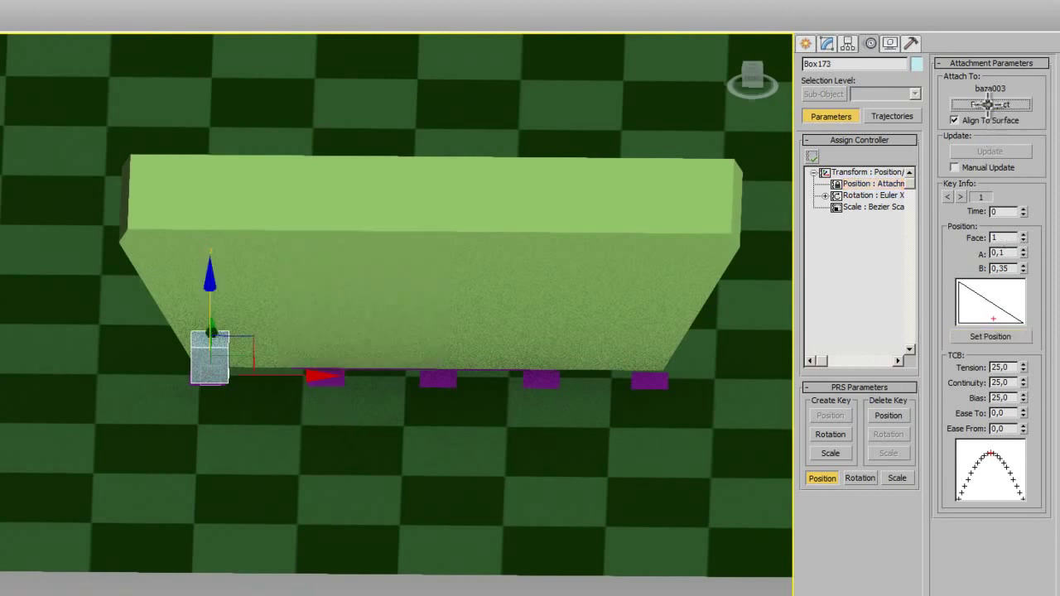
click(988, 104)
click(329, 380)
key(ctrl+v)
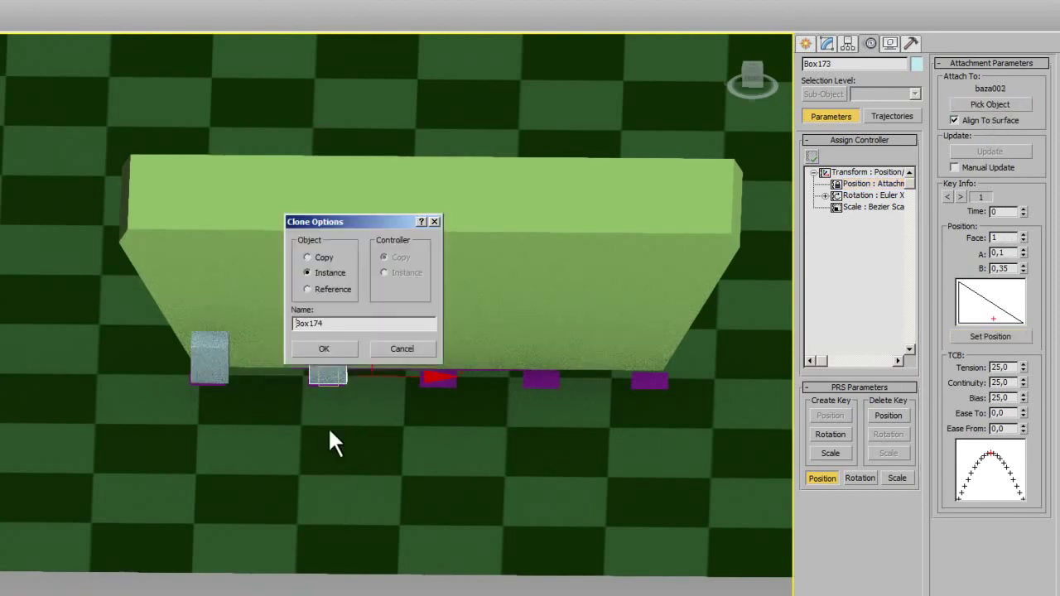
click(326, 348)
click(990, 102)
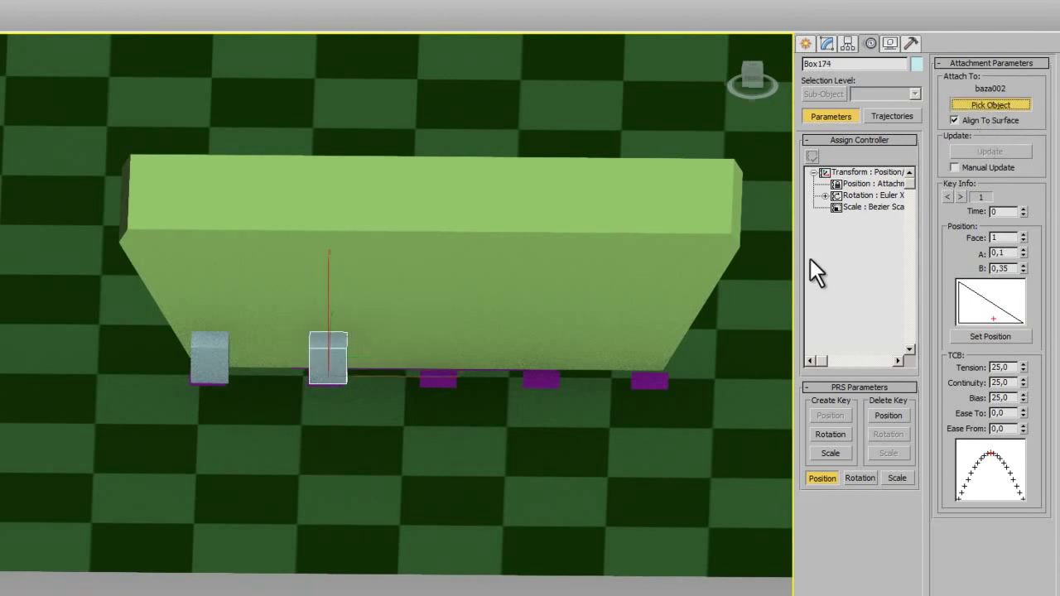
click(453, 386)
Step: Attach instanced Box175 and Box176 onto the next two purple pads along the hull
key(ctrl+v)
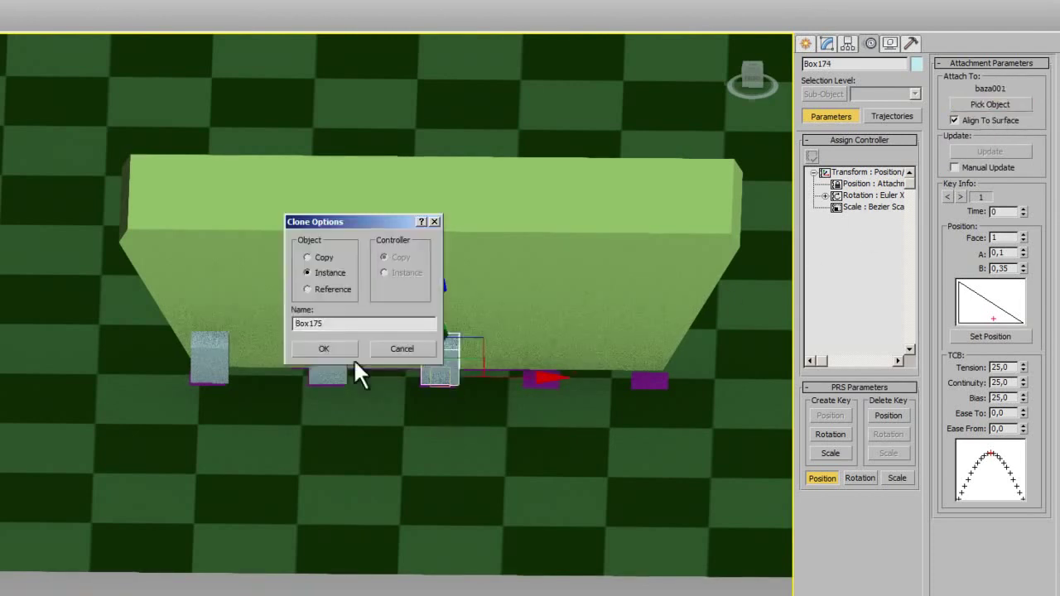
key(Return)
click(990, 105)
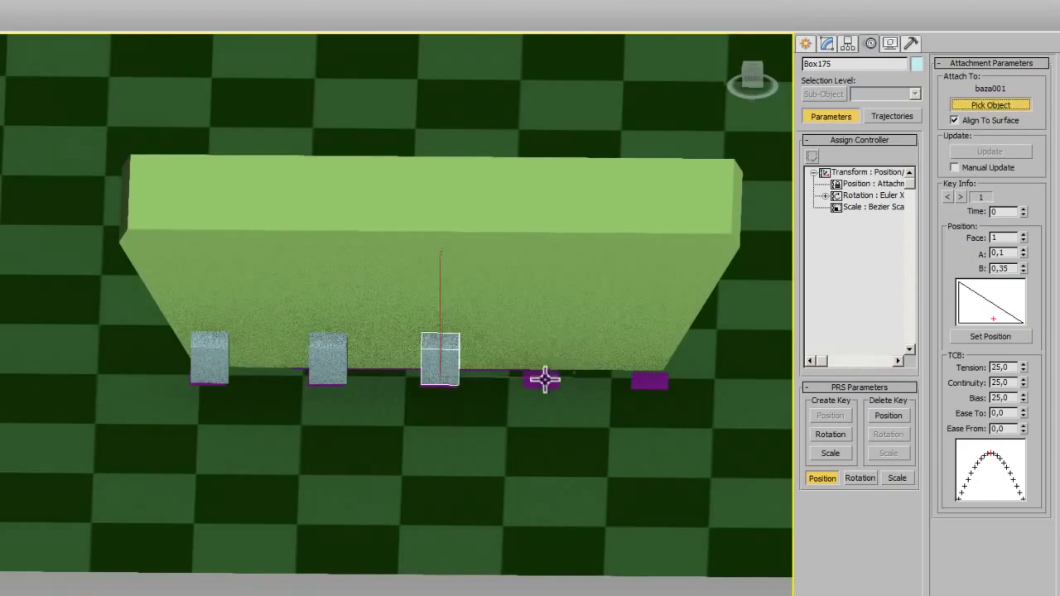
click(544, 379)
key(ctrl+v)
click(343, 346)
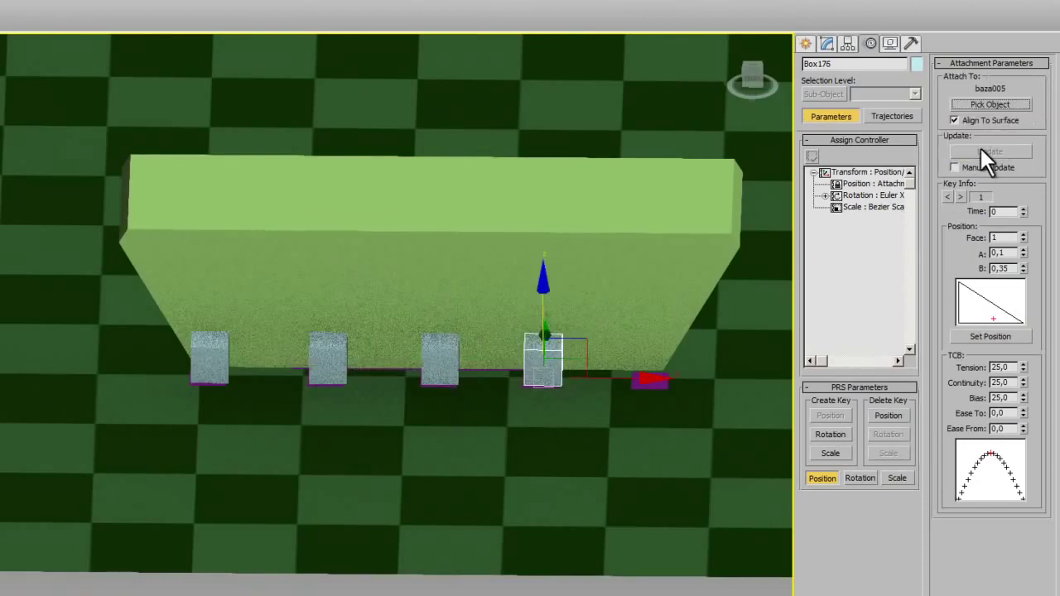
click(648, 382)
mouse_move(640, 419)
alt+middle_down()
mouse_move(705, 380)
mouse_move(568, 383)
mouse_move(190, 343)
mouse_move(570, 444)
mouse_move(530, 462)
alt+middle_up()
key(ctrl+v)
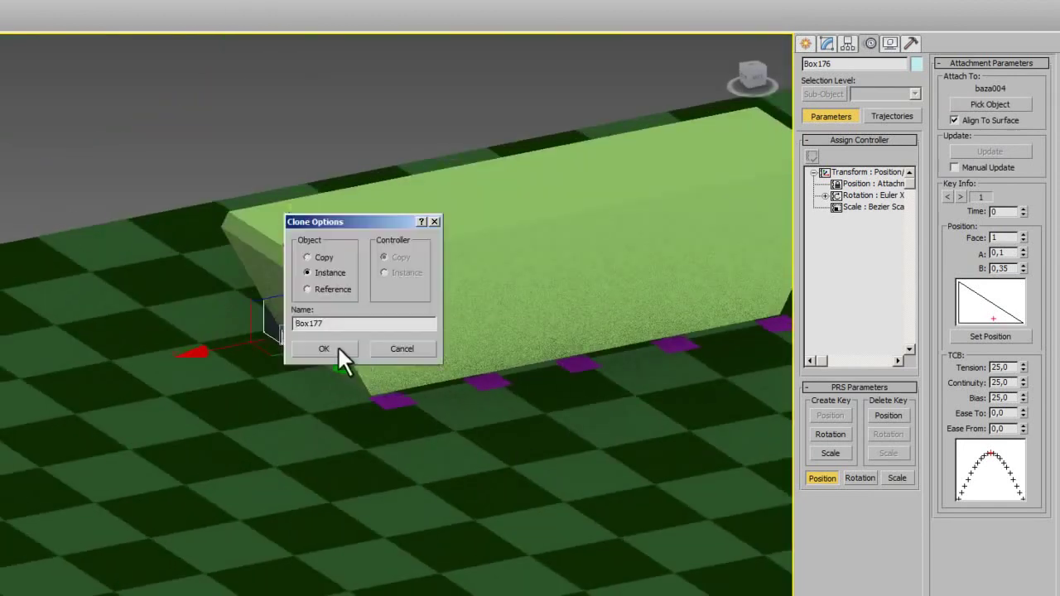
Step: Attach instanced Box177 onto the corner purple pad and slide it into position
click(338, 347)
click(985, 106)
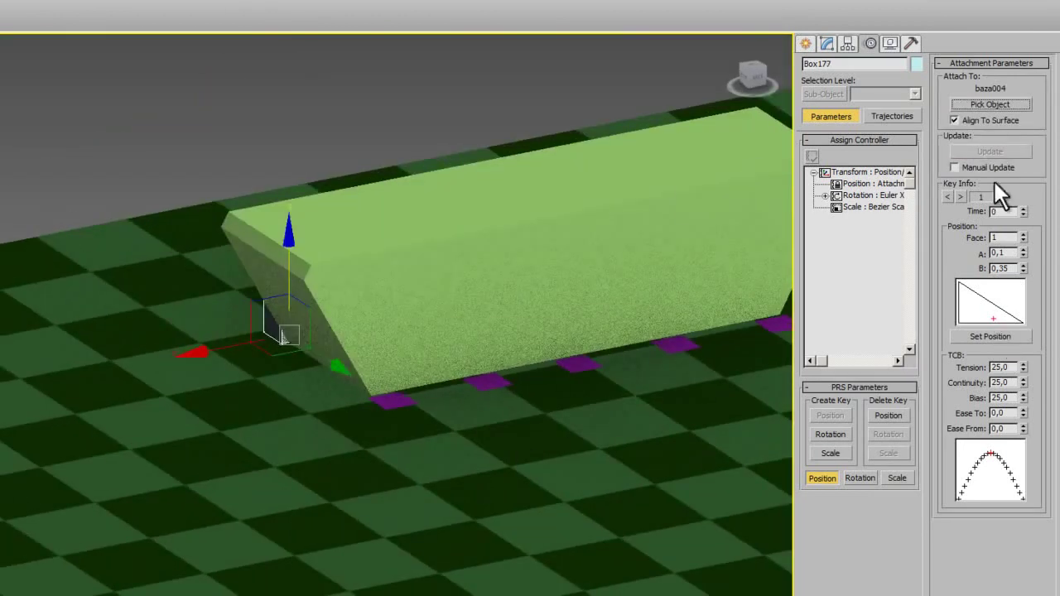
click(396, 398)
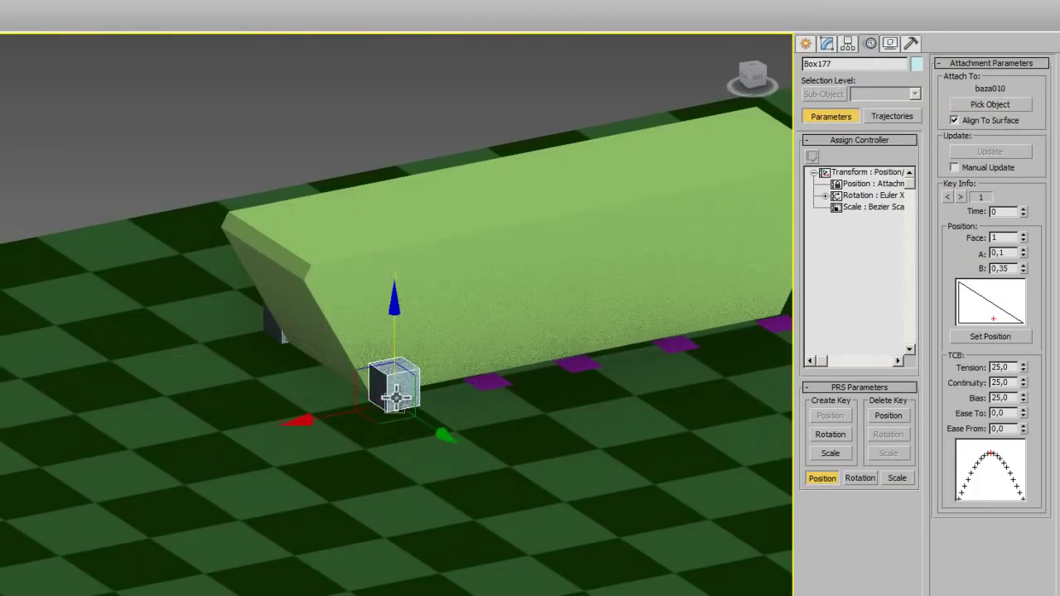
scroll(390, 426, up, 3)
scroll(393, 397, up, 2)
scroll(447, 404, down, 1)
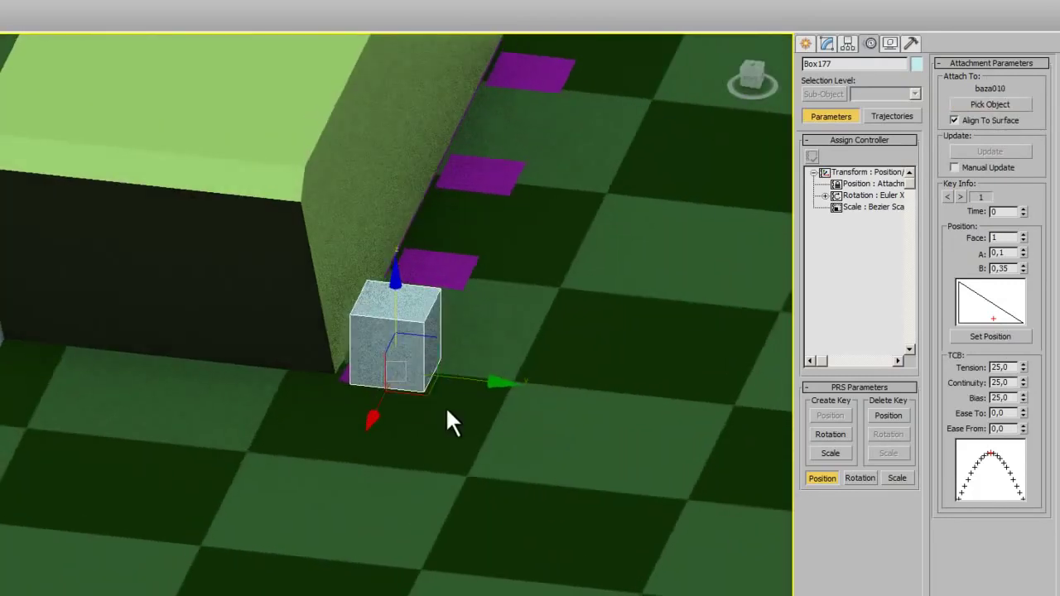
click(998, 336)
drag(411, 389, 378, 361)
mouse_move(486, 358)
alt+middle_down()
mouse_move(476, 419)
mouse_move(464, 395)
mouse_move(386, 395)
alt+middle_up()
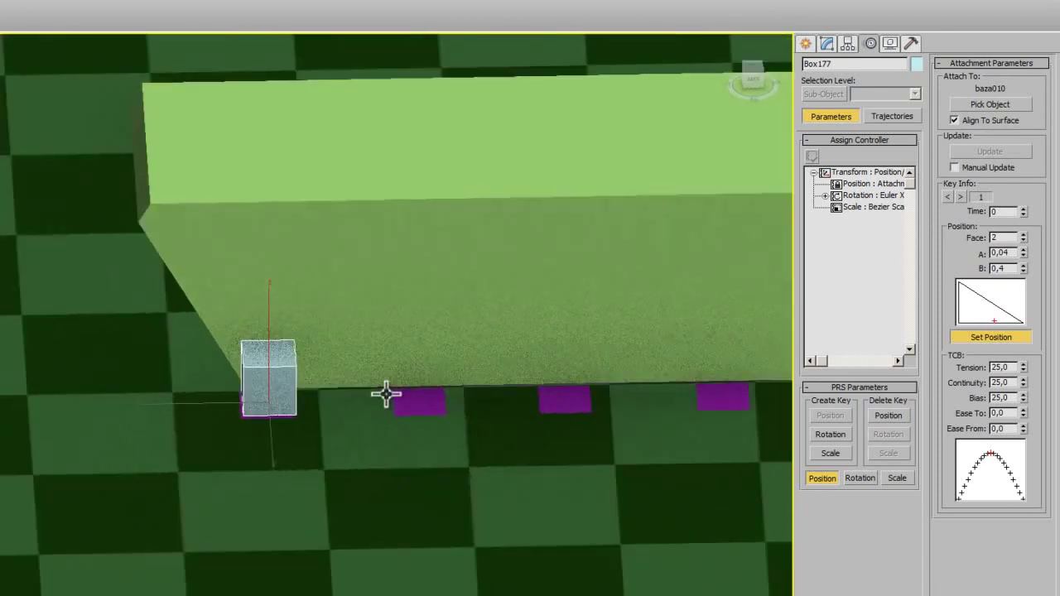
Step: Attach instanced Box178 and Box179 onto the next purple pads
key(ctrl+v)
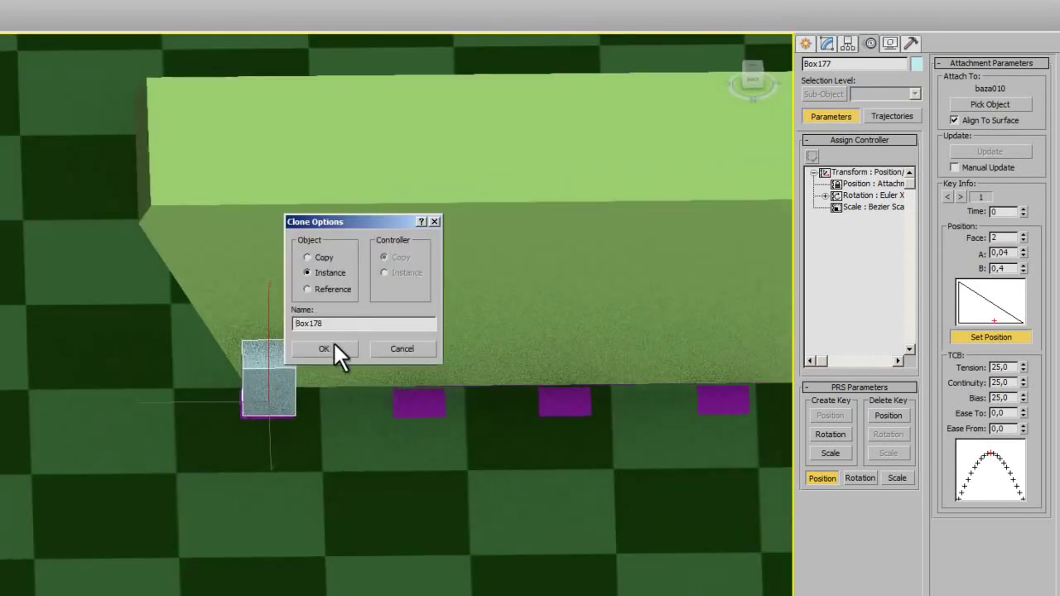
click(323, 349)
click(1005, 332)
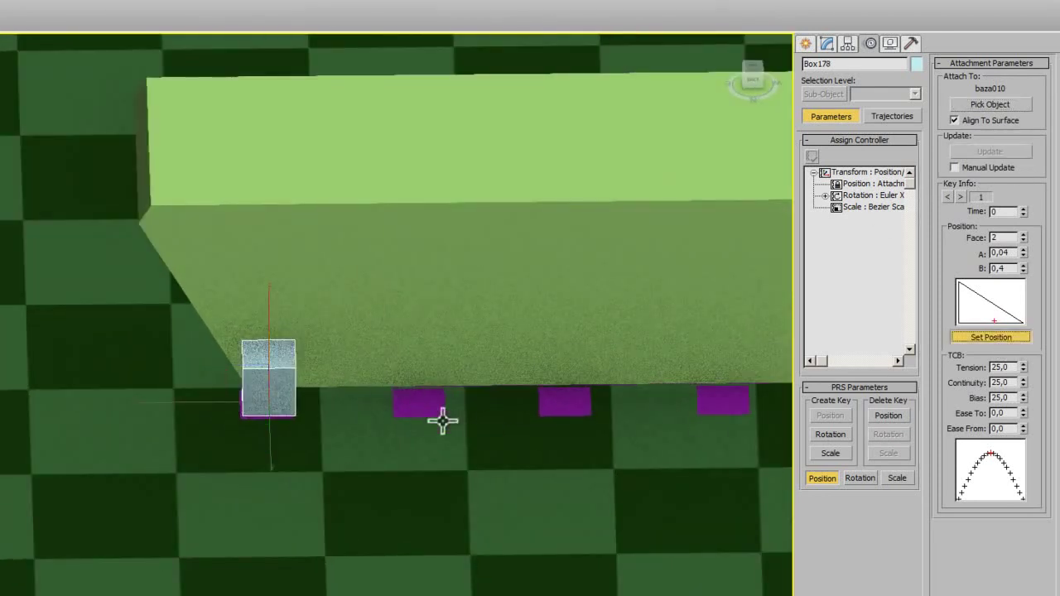
click(990, 103)
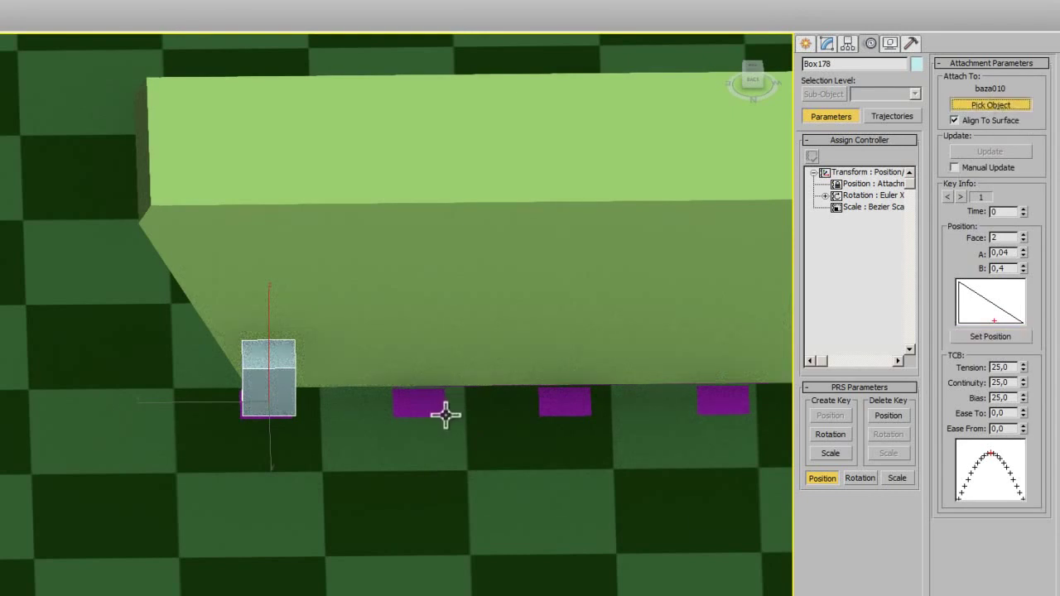
click(420, 403)
key(ctrl+v)
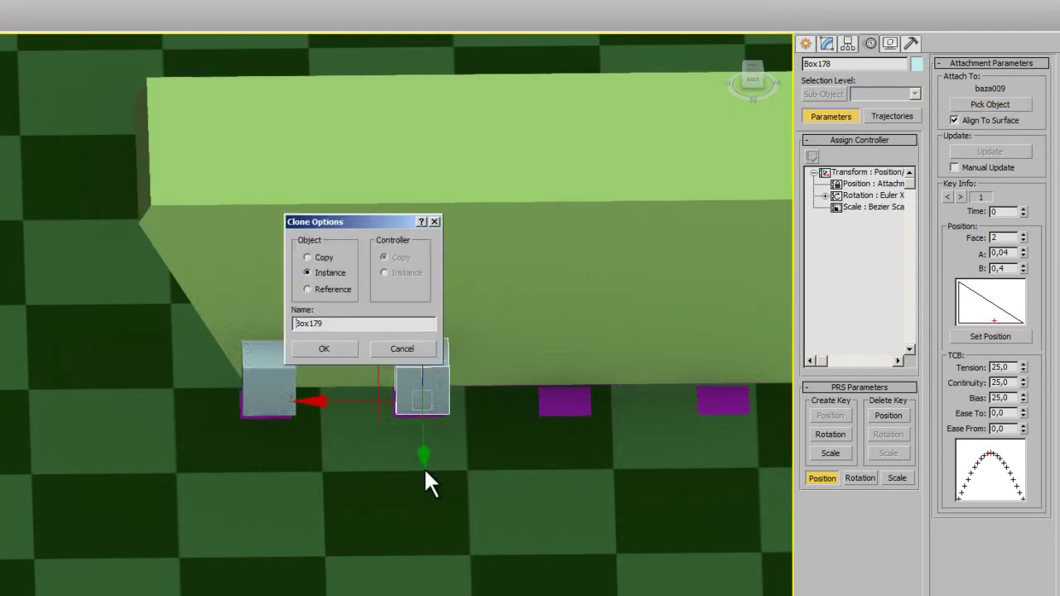
click(342, 350)
click(990, 104)
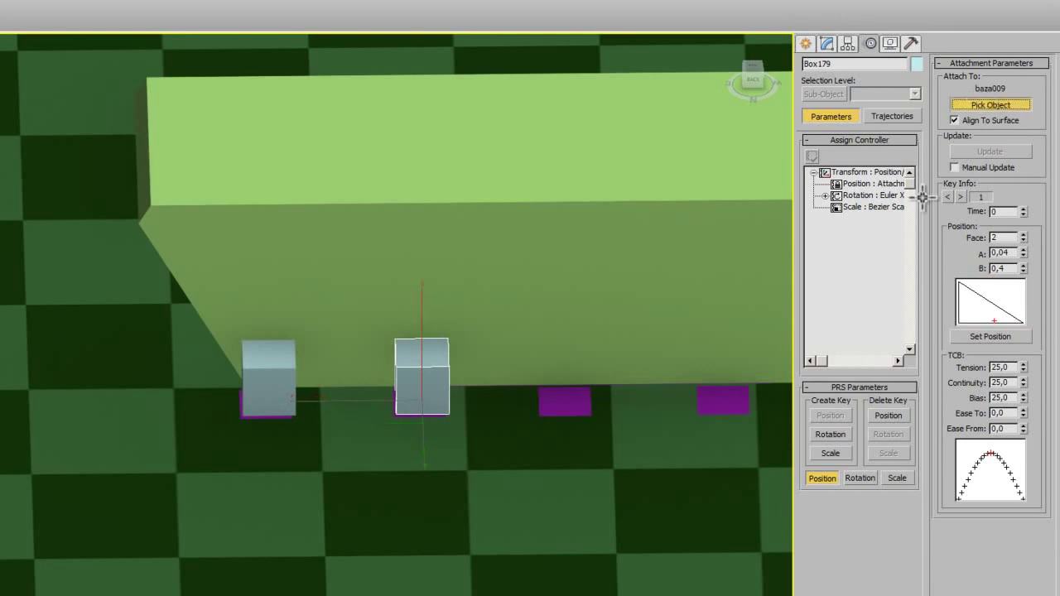
click(555, 400)
Step: Attach instanced Box180 and Box181 onto the remaining purple pads along the hull's side
key(ctrl+v)
click(347, 350)
click(990, 105)
click(724, 399)
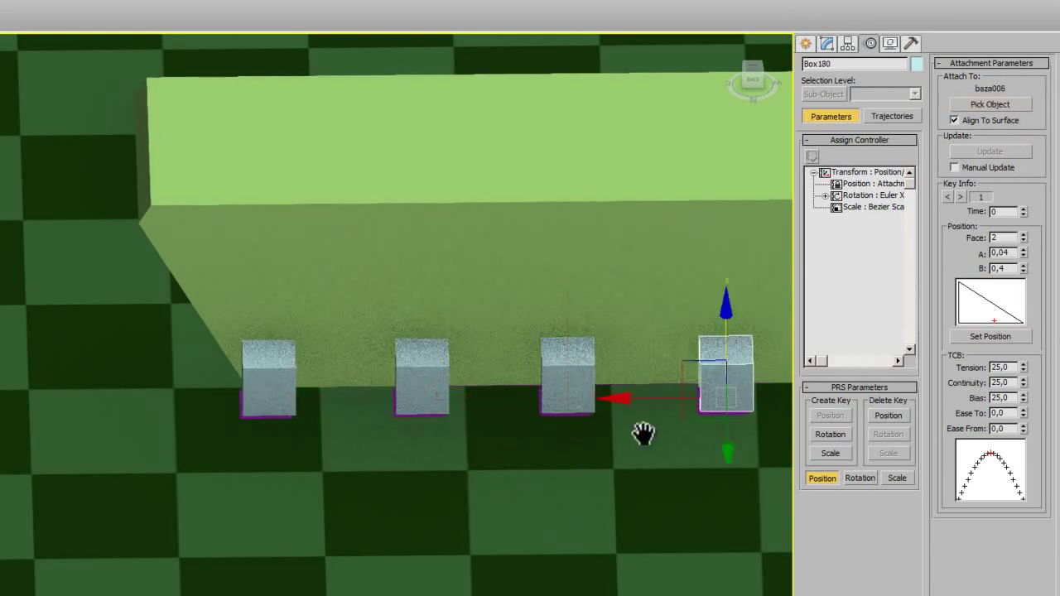
middle_drag(641, 431, 370, 419)
key(ctrl+v)
click(331, 350)
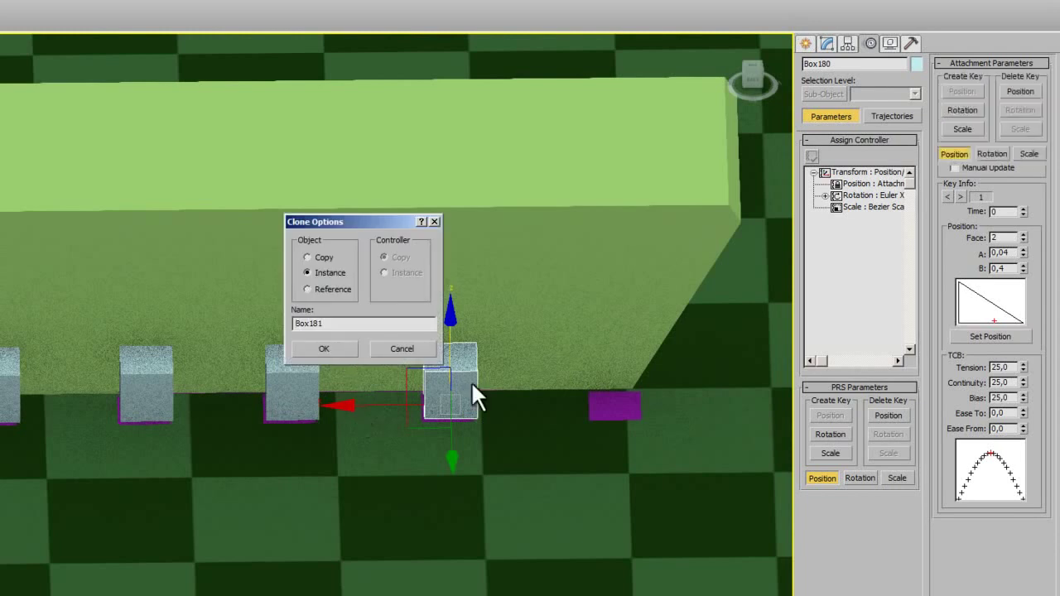
click(990, 105)
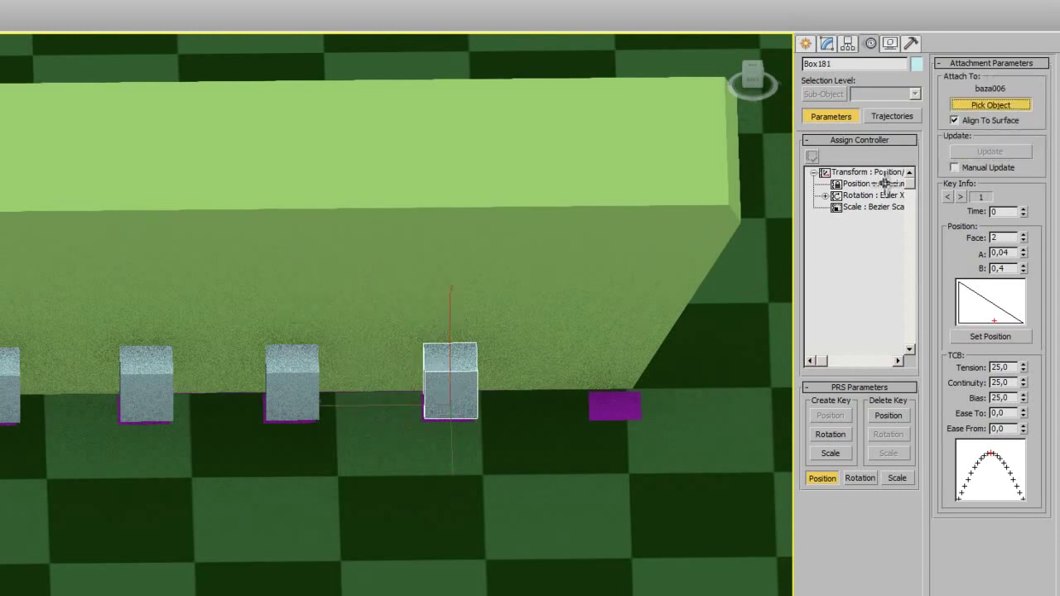
click(613, 404)
Step: Attach instanced Box182 to hull Box171 and slide it up onto the side face (face 12)
scroll(585, 394, down, 4)
scroll(584, 394, up, 4)
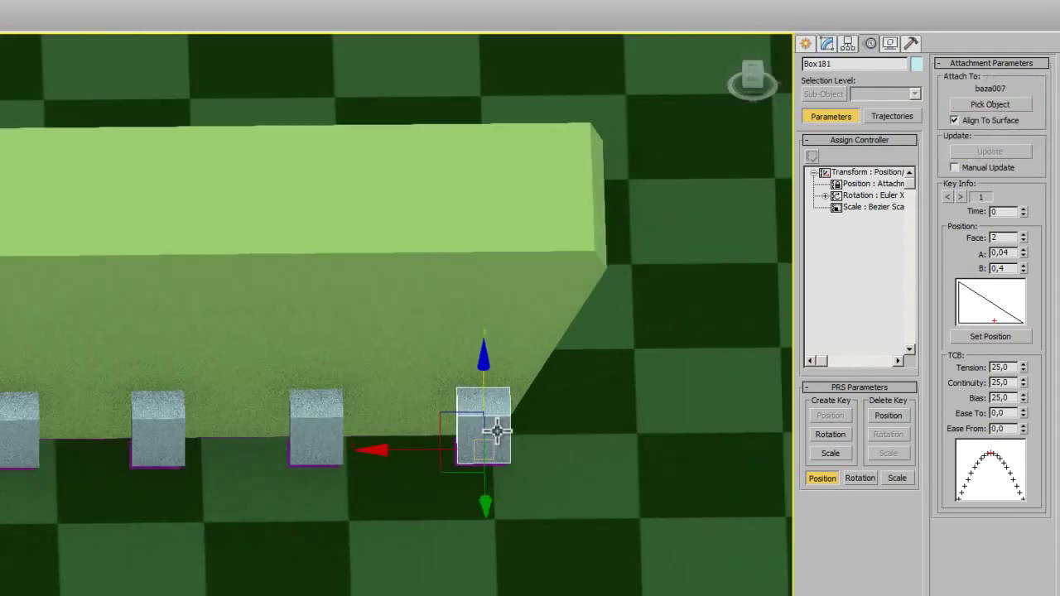
alt+middle_drag(545, 428, 543, 415)
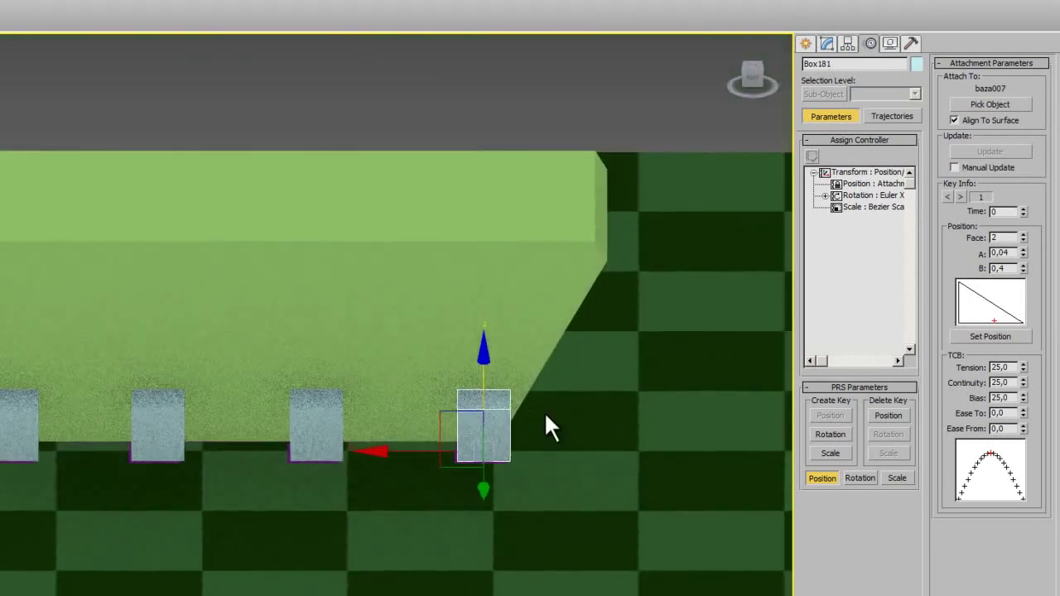
key(ctrl+v)
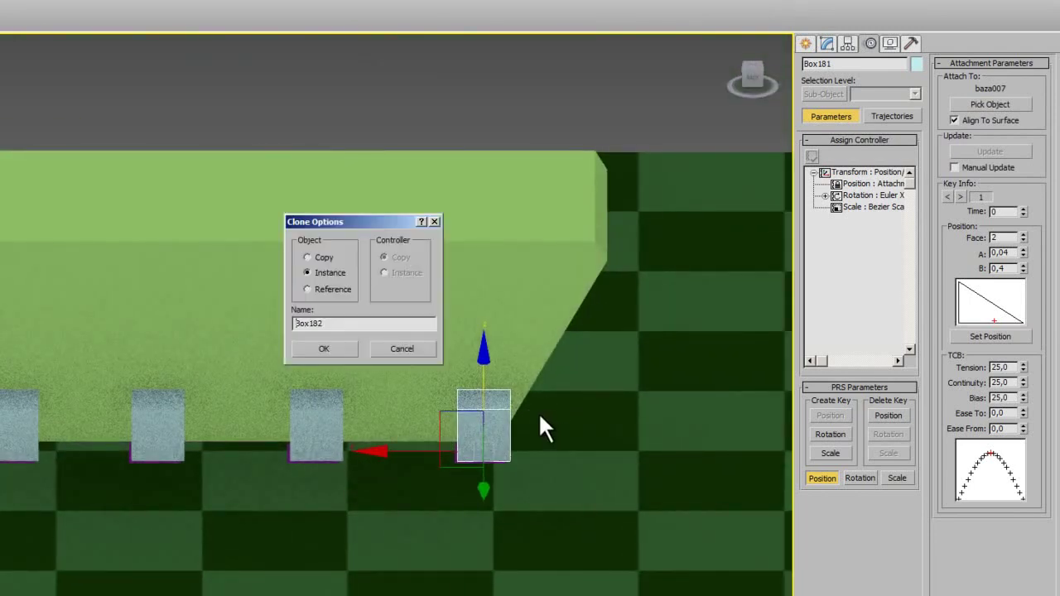
click(342, 345)
click(987, 103)
click(416, 368)
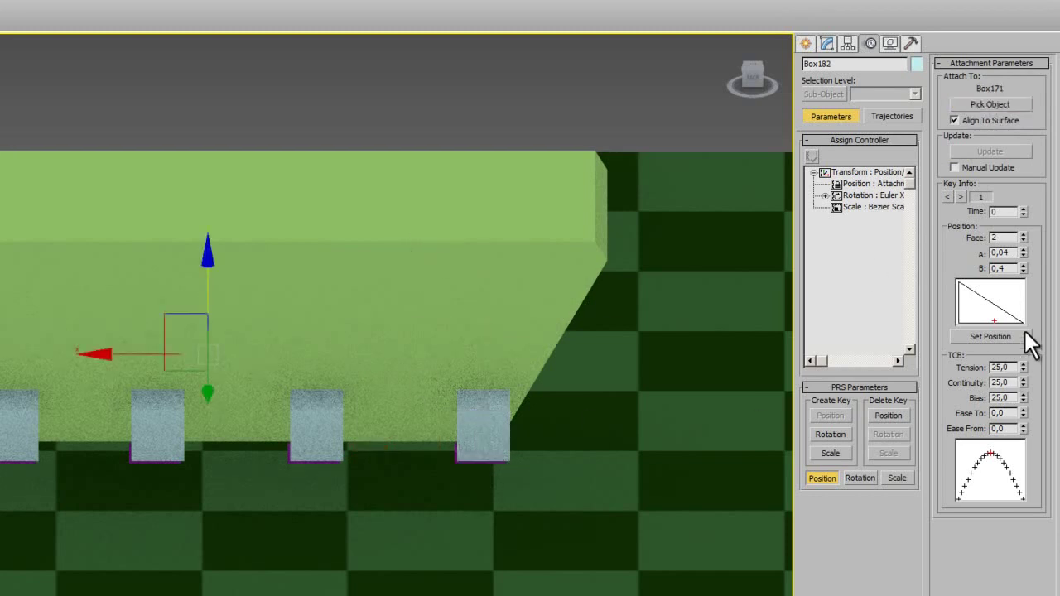
click(990, 336)
drag(483, 339, 485, 272)
mouse_move(496, 334)
alt+middle_down()
mouse_move(435, 322)
mouse_move(516, 326)
mouse_move(422, 350)
mouse_move(508, 372)
alt+middle_up()
Step: Place instanced Box183 on the hull's side face and rotate it upright
key(ctrl+v)
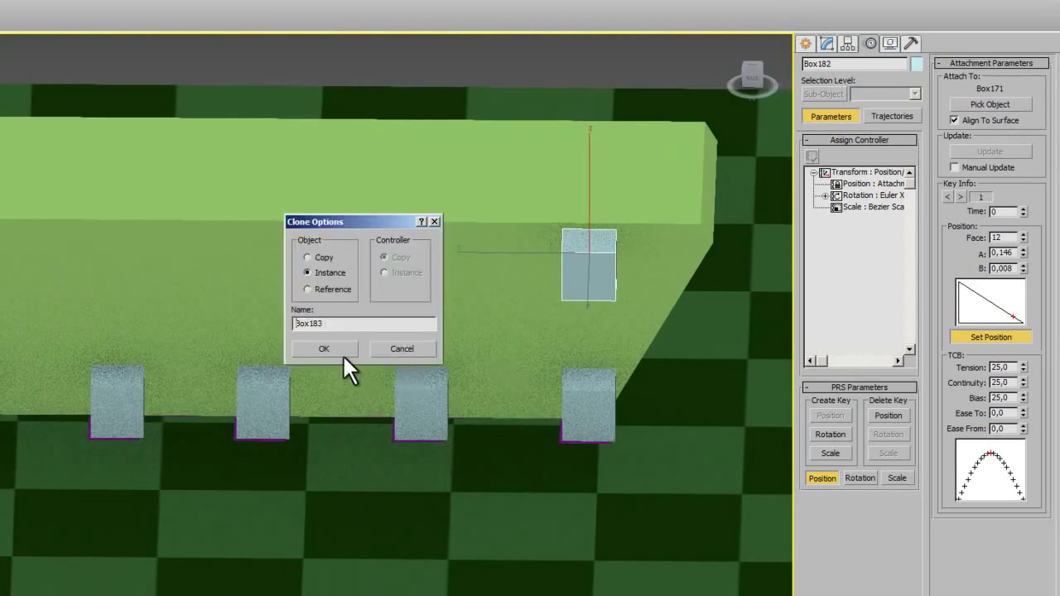
click(323, 349)
click(990, 337)
drag(425, 348, 420, 254)
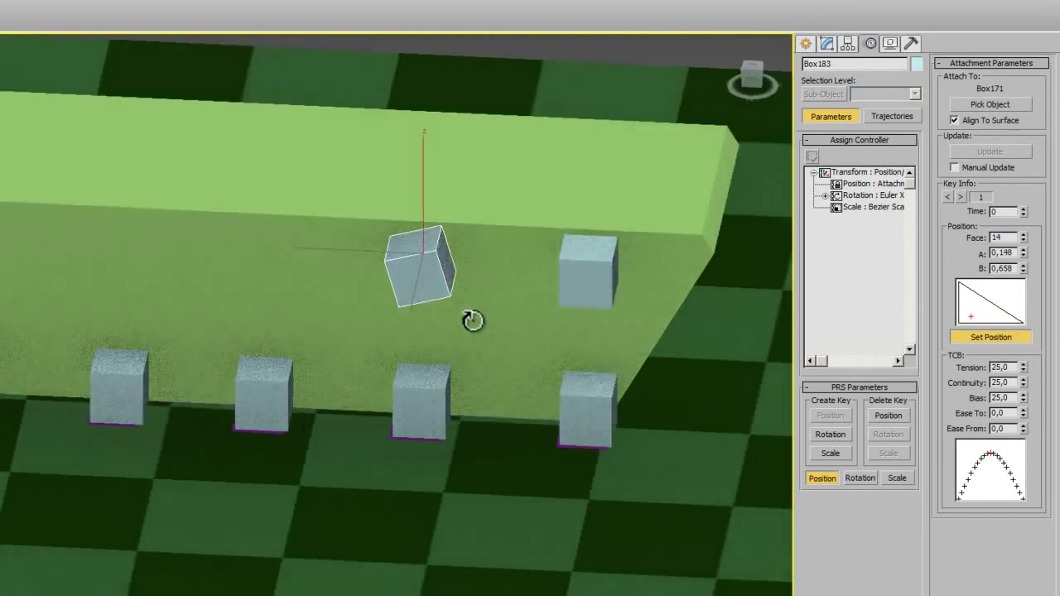
alt+middle_drag(471, 320, 485, 324)
key(e)
drag(491, 235, 496, 246)
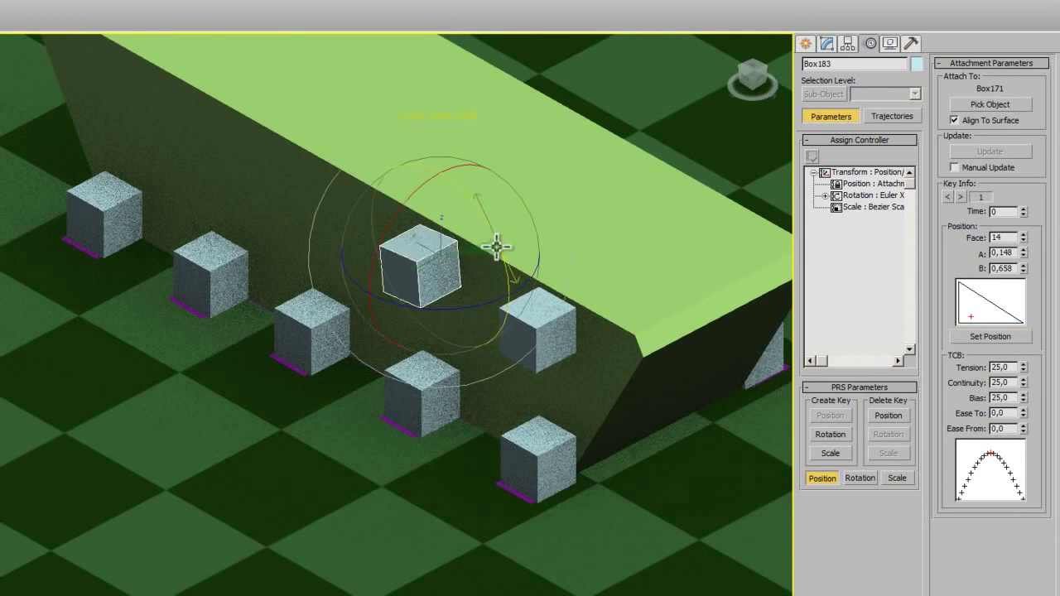
mouse_move(411, 331)
alt+middle_down()
mouse_move(428, 312)
mouse_move(376, 370)
alt+middle_up()
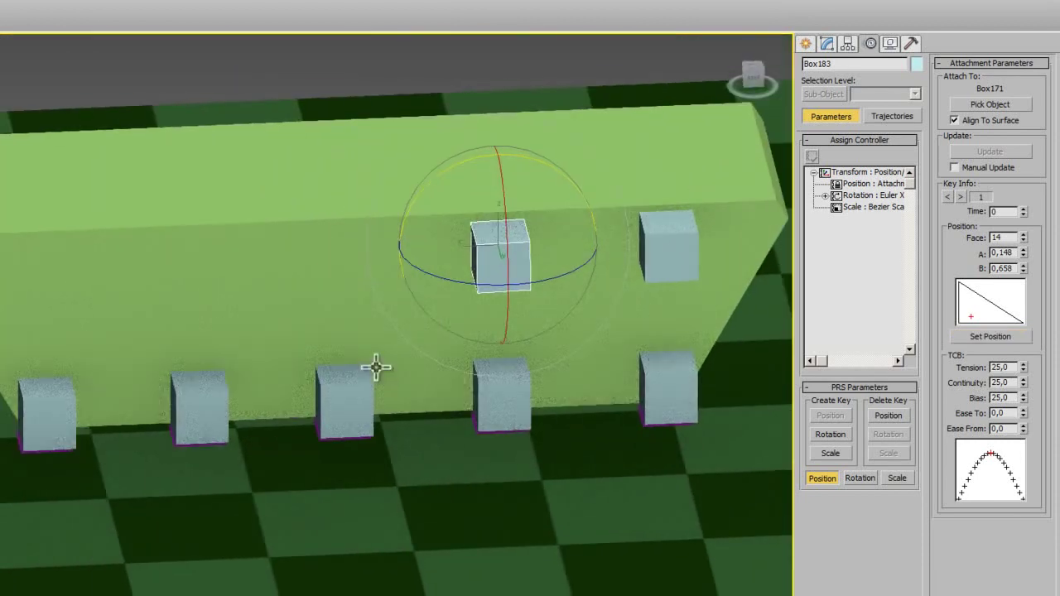
Step: Slide instanced Box184 and Box185 leftward to extend the upper row along the hull
key(ctrl+v)
click(331, 348)
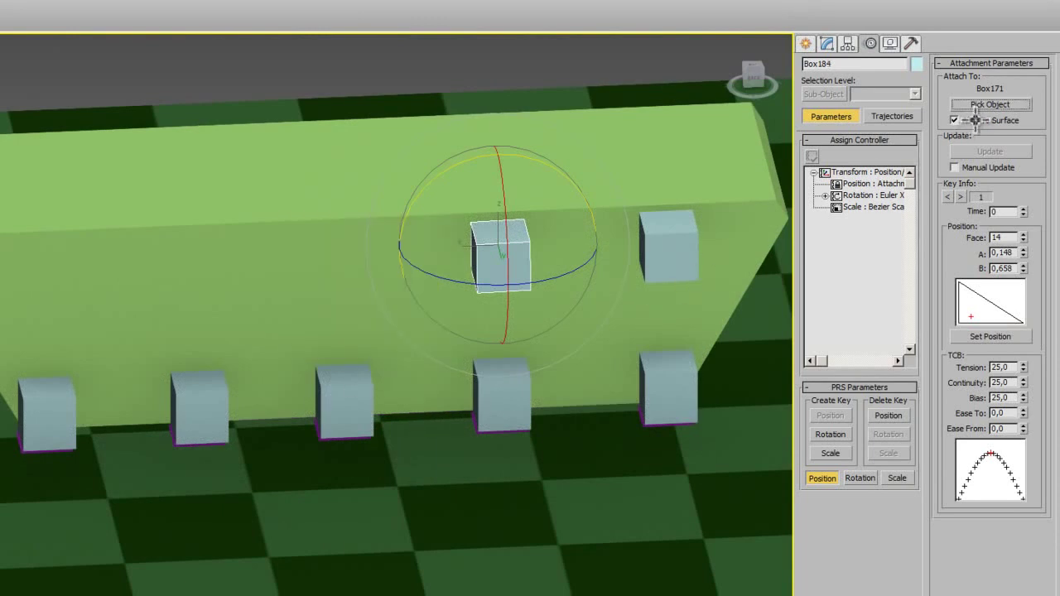
click(990, 334)
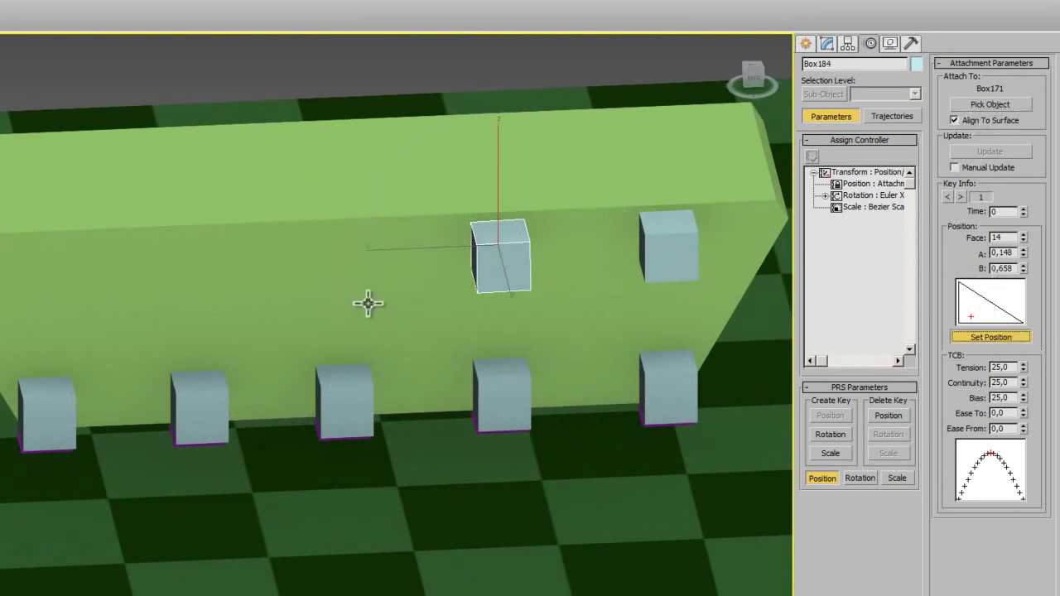
drag(368, 303, 344, 248)
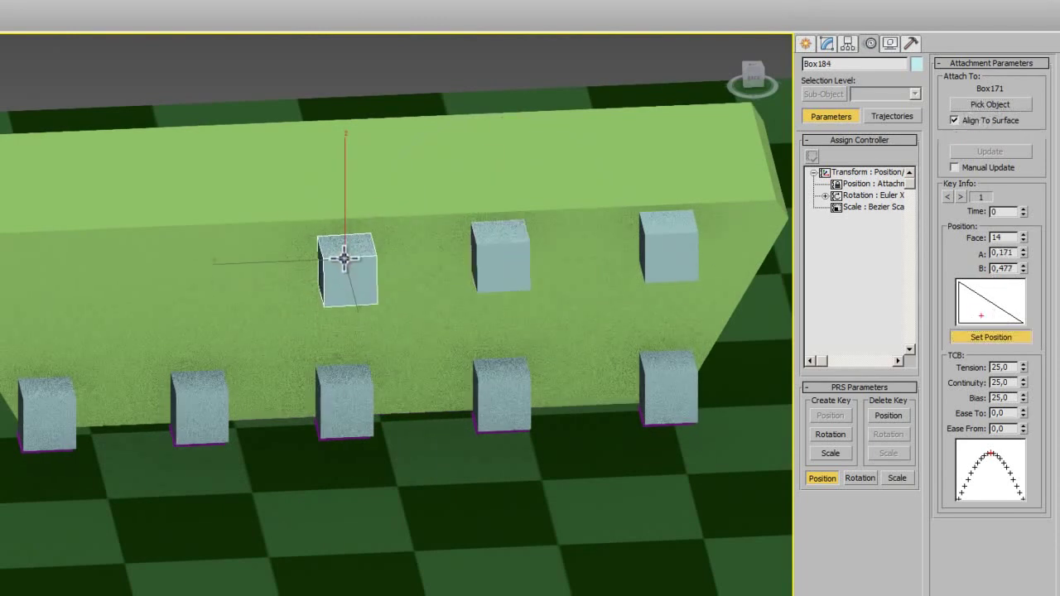
key(ctrl+v)
click(346, 344)
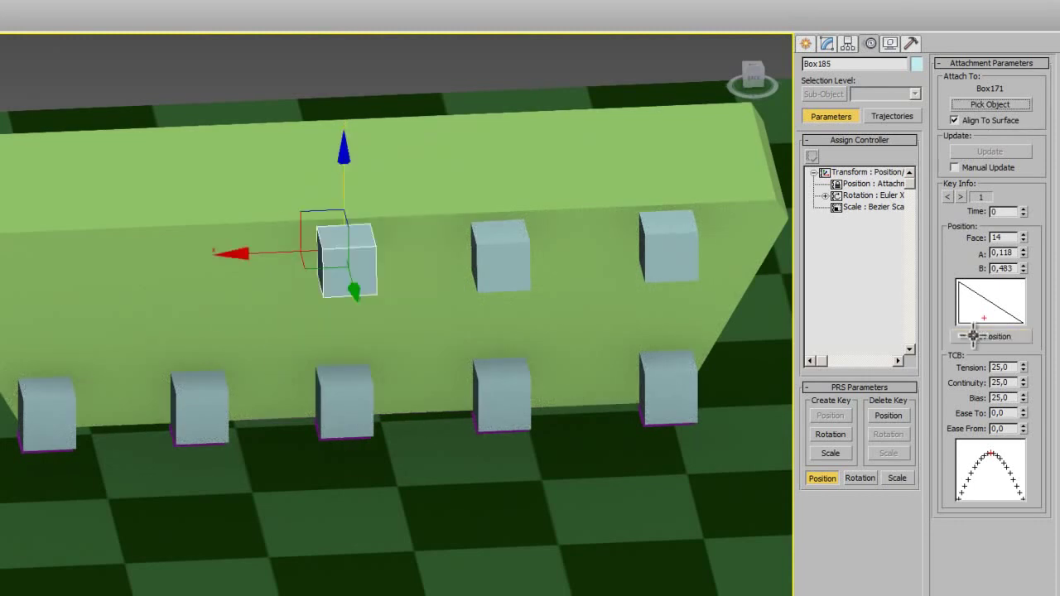
click(973, 336)
drag(207, 281, 199, 248)
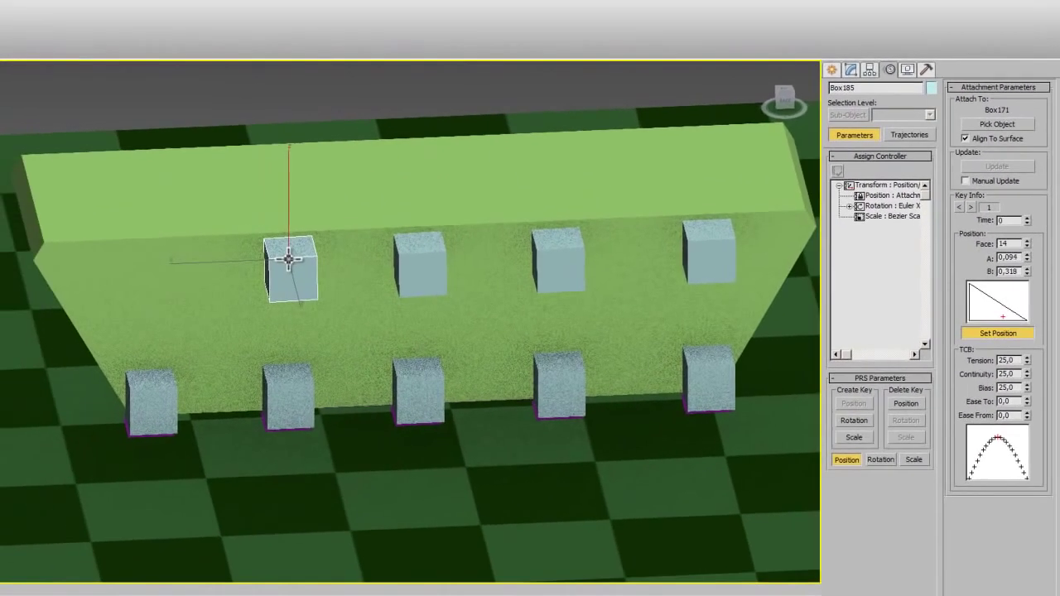
Step: Add Box186 to the upper row, an instance at the hull's left end, and clone Box188
key(ctrl+v)
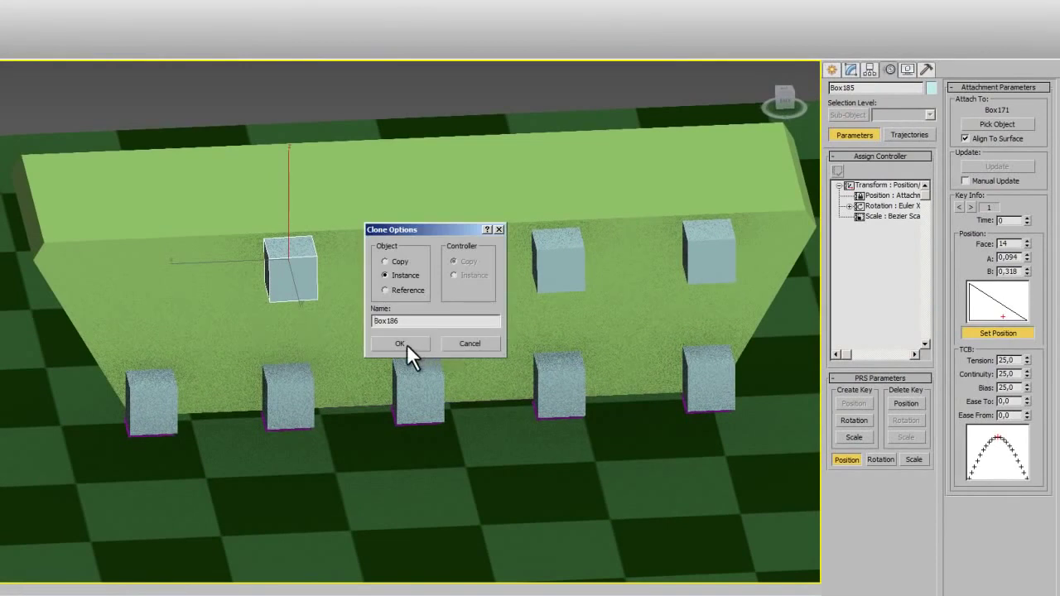
click(404, 343)
click(995, 333)
drag(191, 304, 149, 265)
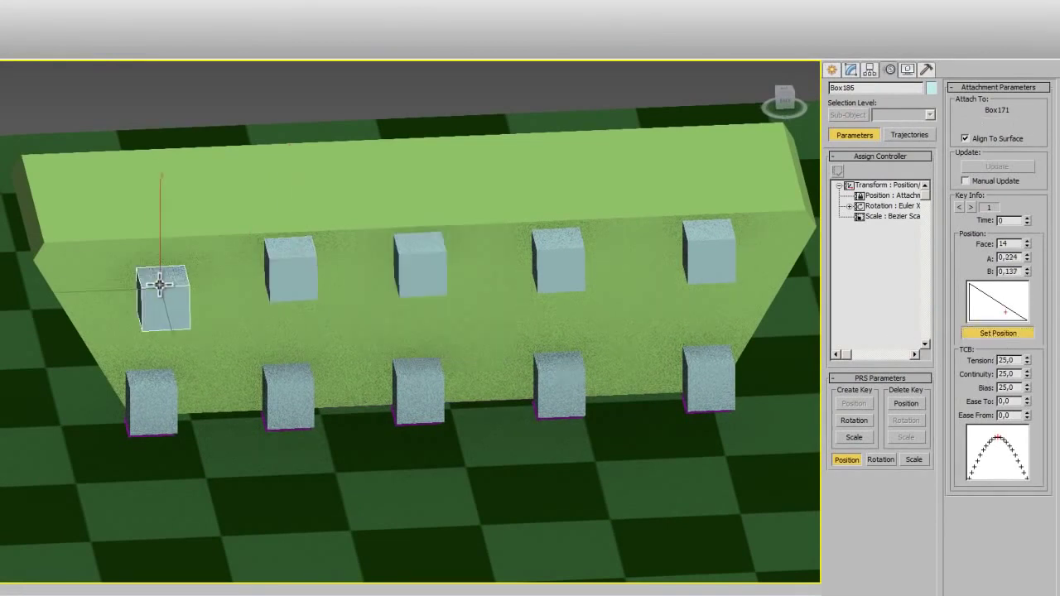
key(ctrl+v)
click(399, 340)
click(989, 333)
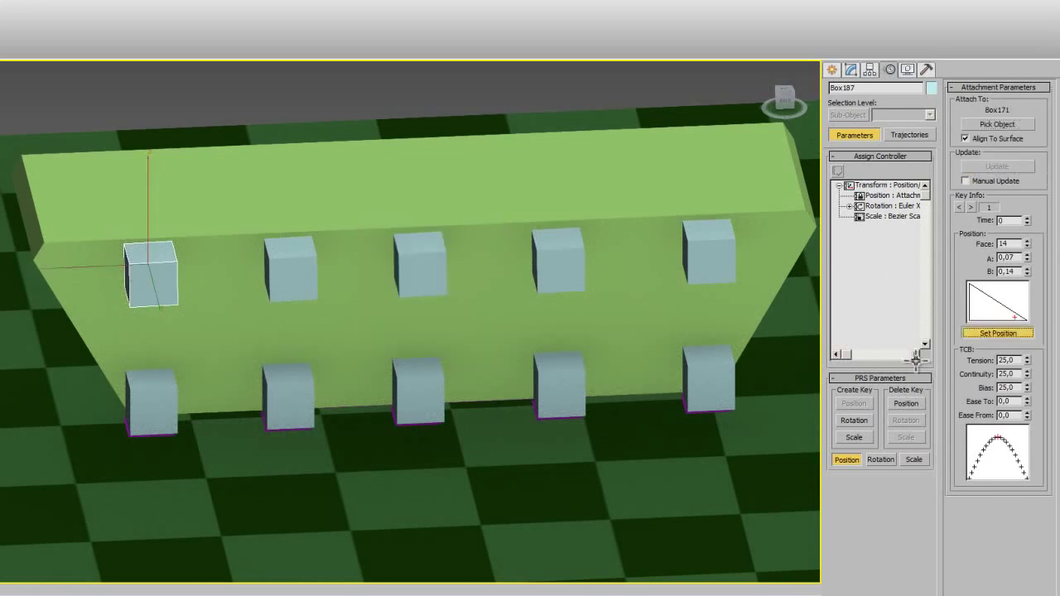
drag(63, 273, 48, 265)
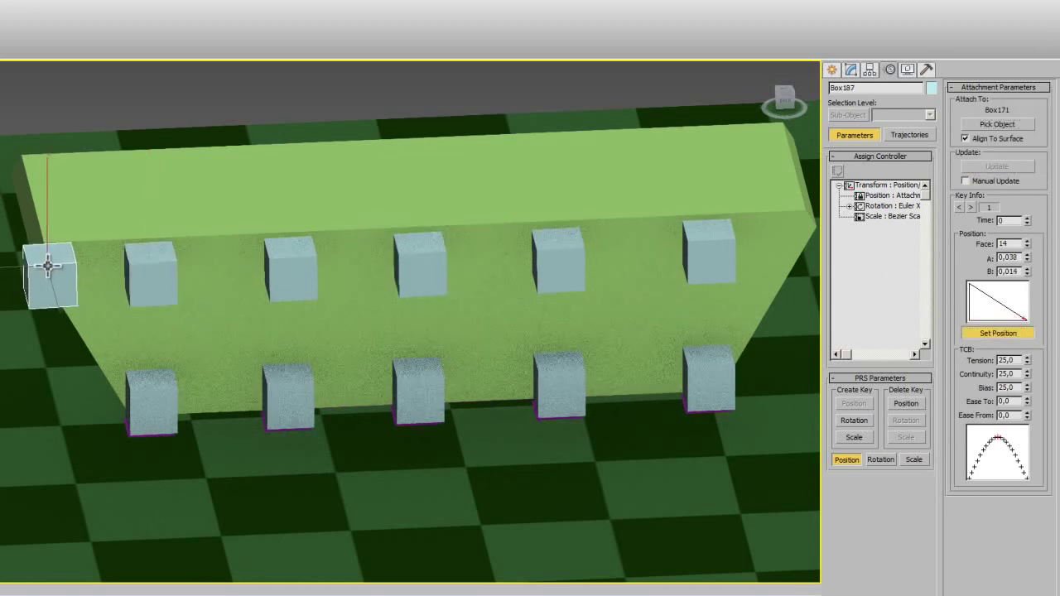
key(ctrl+v)
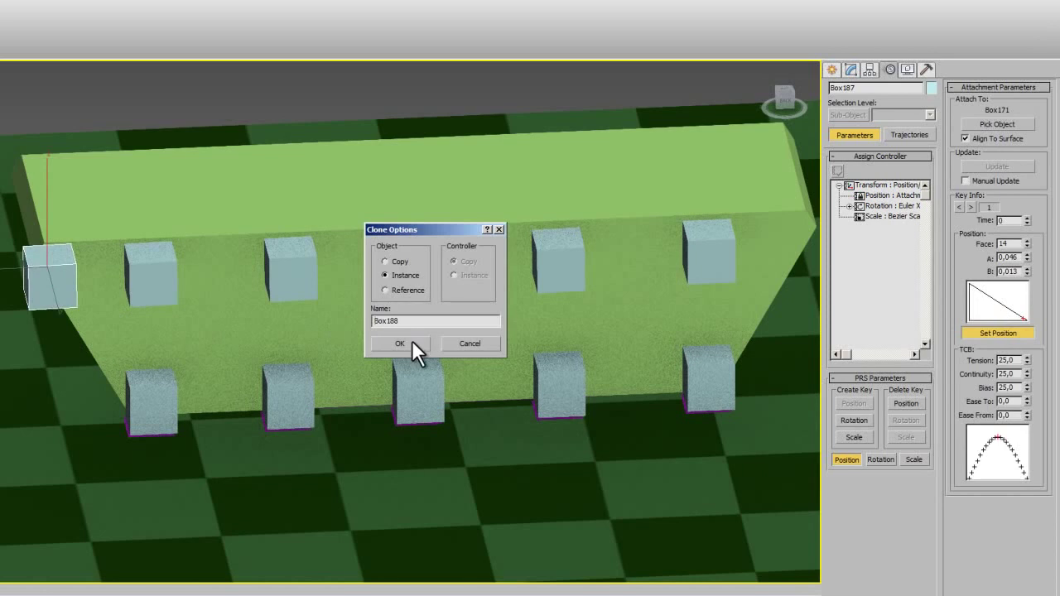
click(400, 342)
click(996, 332)
Step: Place Box188 on the hull's right end and rotate it upright
drag(792, 267, 798, 237)
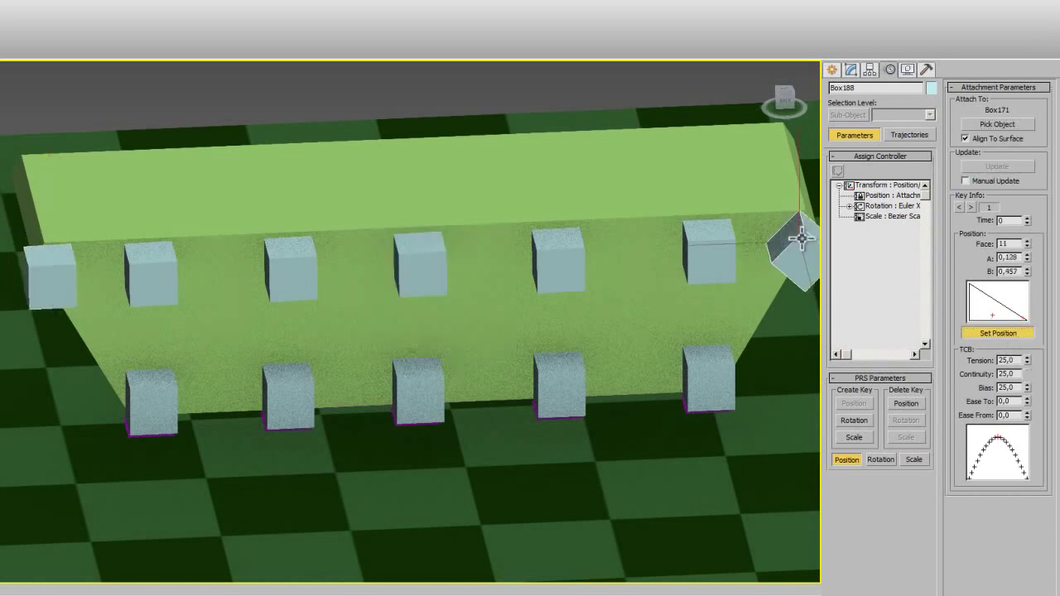
middle_drag(764, 261, 434, 313)
key(e)
drag(535, 234, 551, 256)
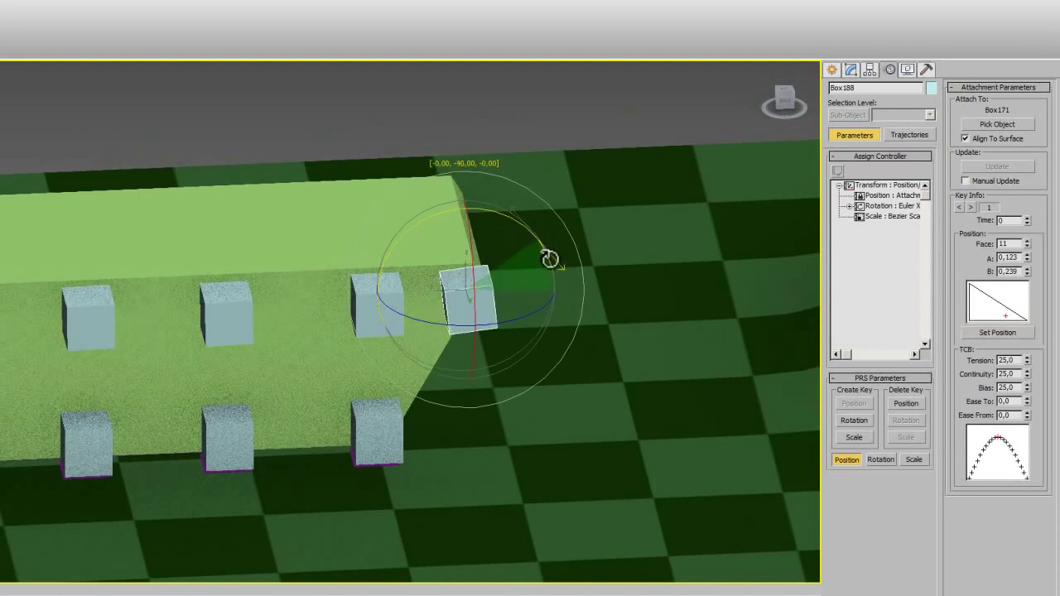
scroll(455, 337, down, 3)
mouse_move(560, 317)
alt+middle_down()
mouse_move(390, 359)
mouse_move(544, 409)
mouse_move(567, 374)
mouse_move(557, 409)
alt+middle_up()
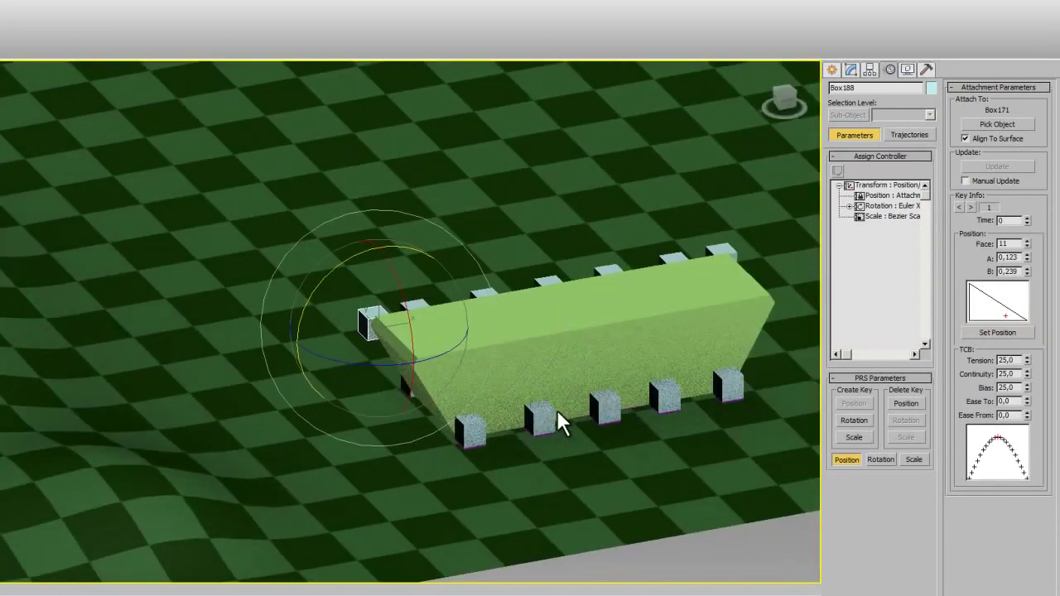
Step: Attach instanced Box189 upright on the hull's sloped near end (face 8), then clone Box190
key(ctrl+v)
click(407, 343)
click(997, 332)
drag(461, 373, 425, 368)
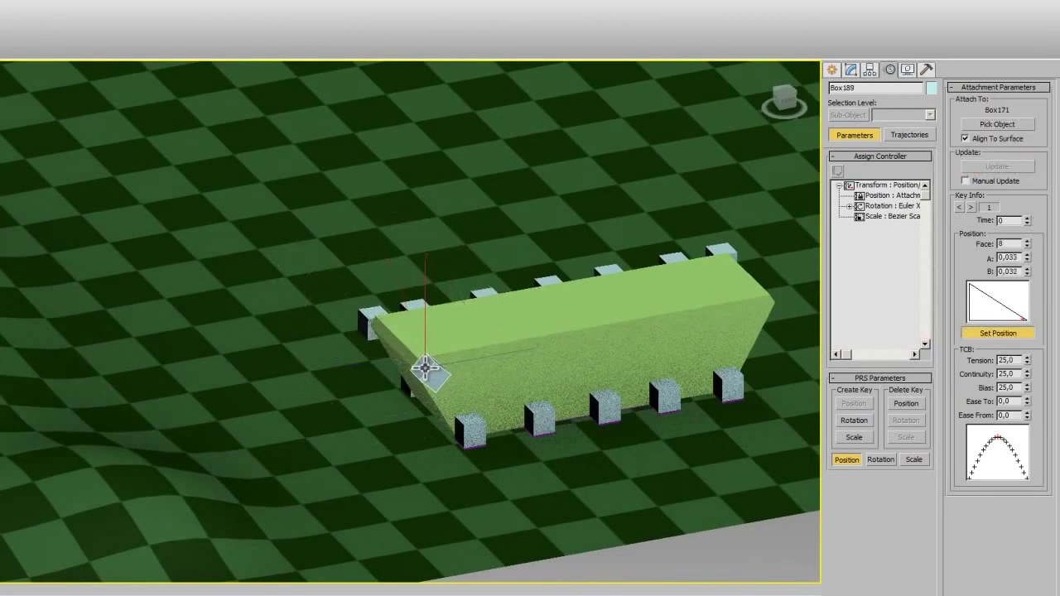
scroll(437, 386, up, 3)
key(e)
drag(350, 303, 331, 331)
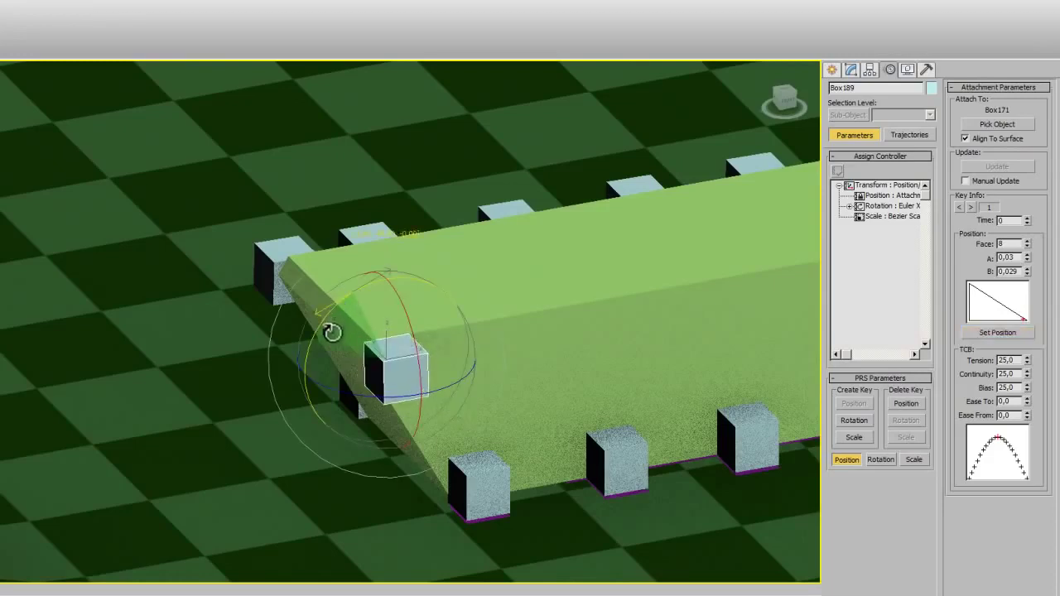
click(1004, 332)
drag(396, 364, 385, 367)
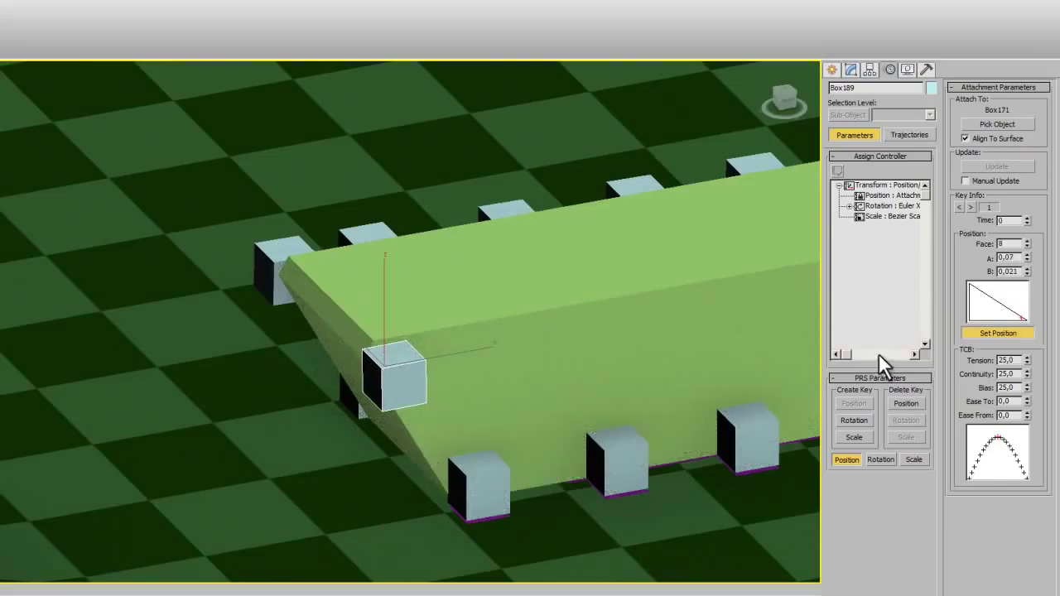
key(ctrl+v)
Step: Place the first two instanced boxes along the hull's other side
click(400, 344)
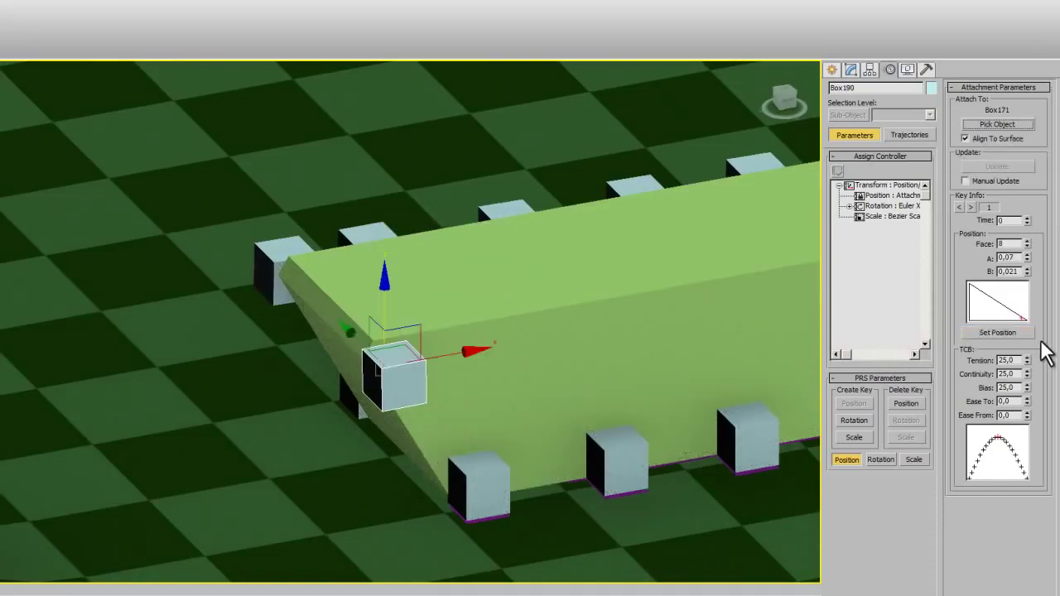
alt+middle_drag(566, 402, 538, 390)
drag(513, 381, 487, 373)
key(ctrl+v)
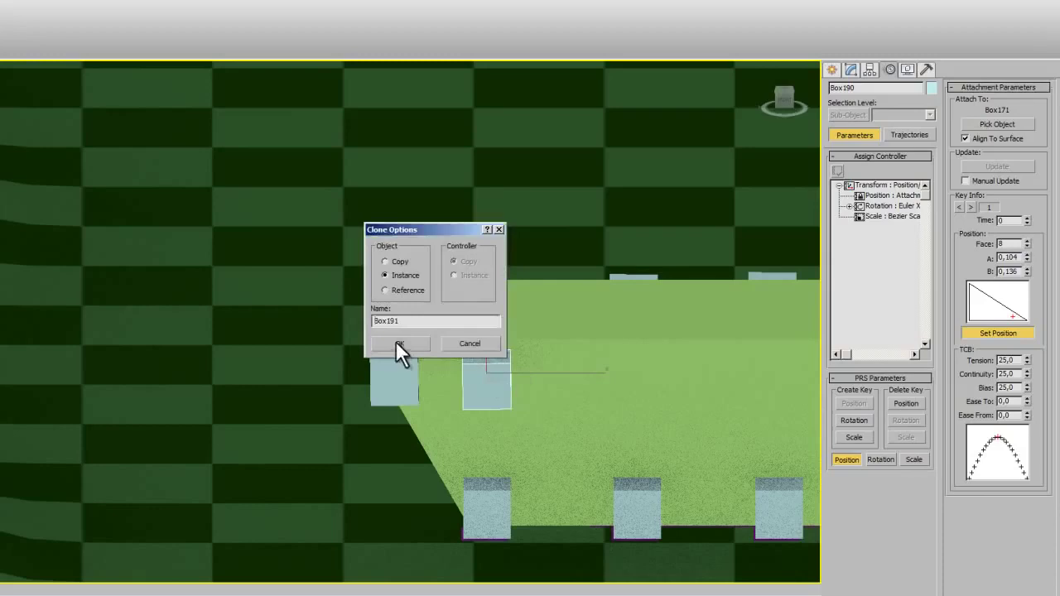
click(396, 341)
click(998, 332)
click(637, 373)
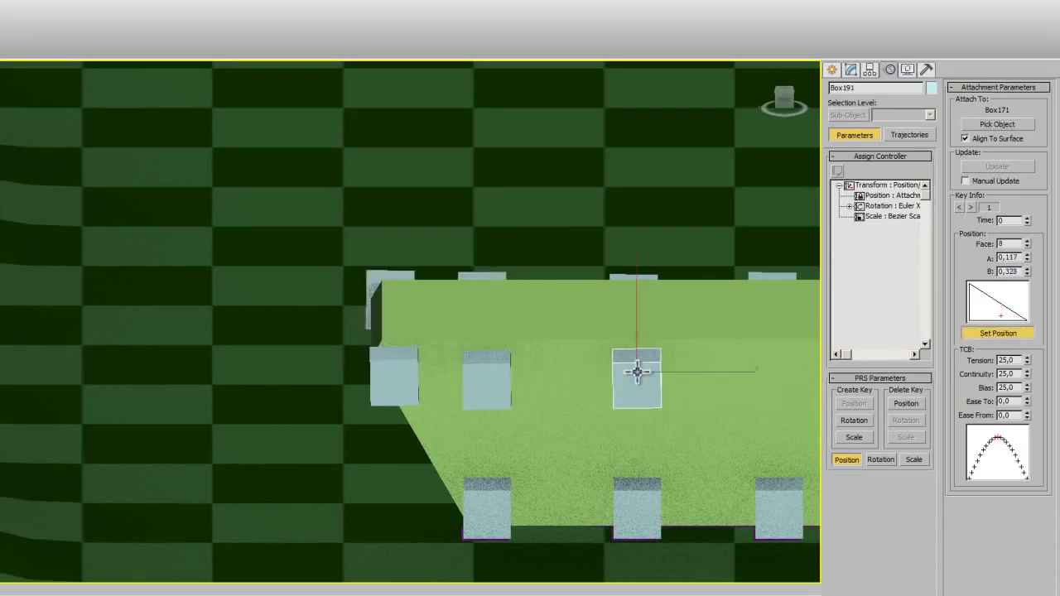
Step: Add another instanced box further right along the hull side
key(ctrl+v)
click(399, 343)
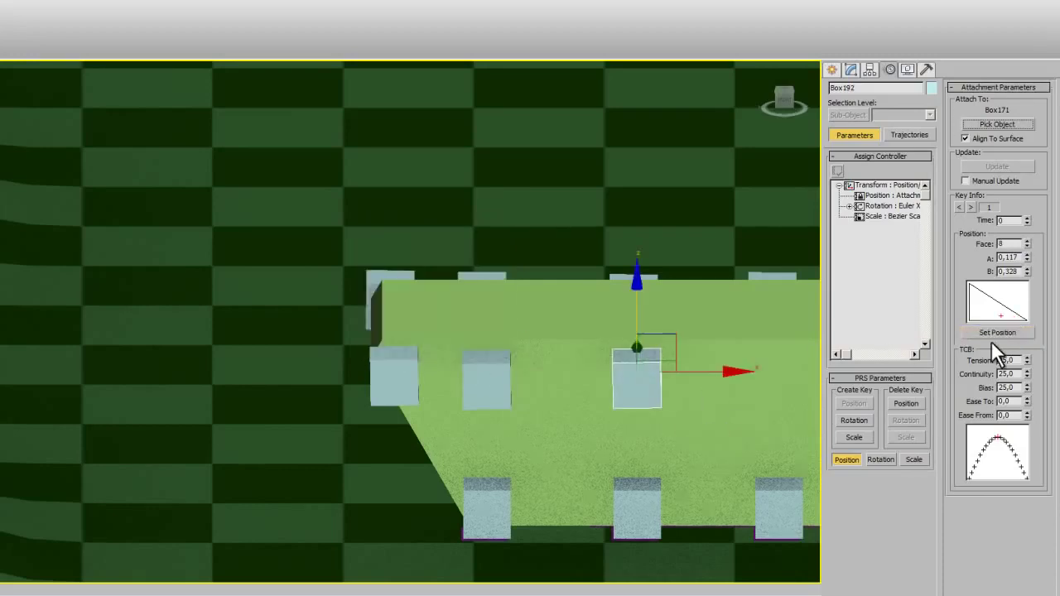
click(985, 332)
drag(768, 372, 777, 373)
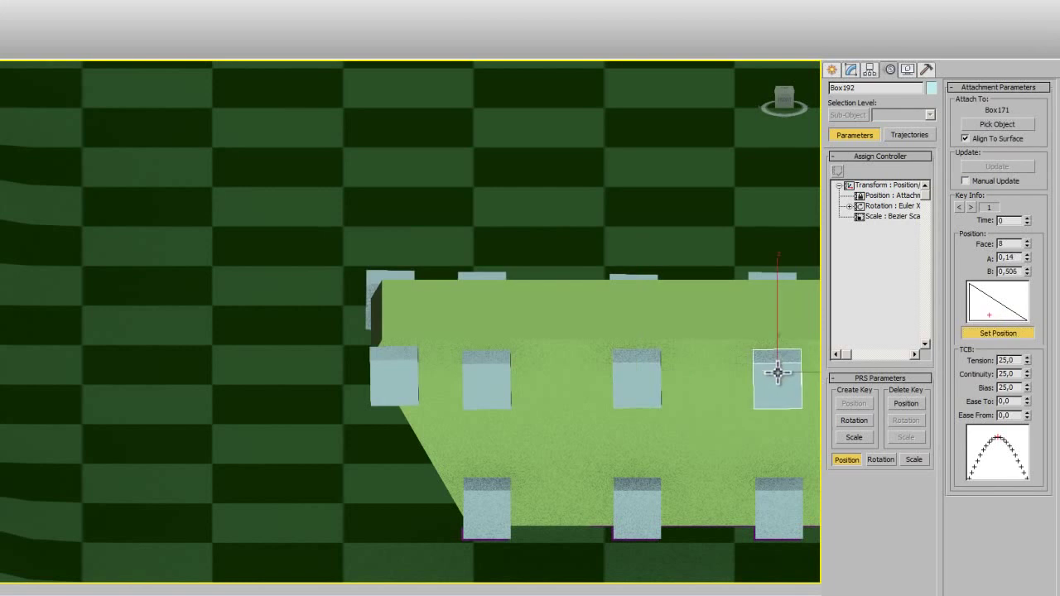
mouse_move(789, 407)
alt+middle_down()
mouse_move(717, 402)
mouse_move(804, 406)
mouse_move(511, 402)
mouse_move(557, 385)
alt+middle_up()
mouse_move(620, 396)
middle_down()
mouse_move(541, 410)
mouse_move(487, 402)
middle_up()
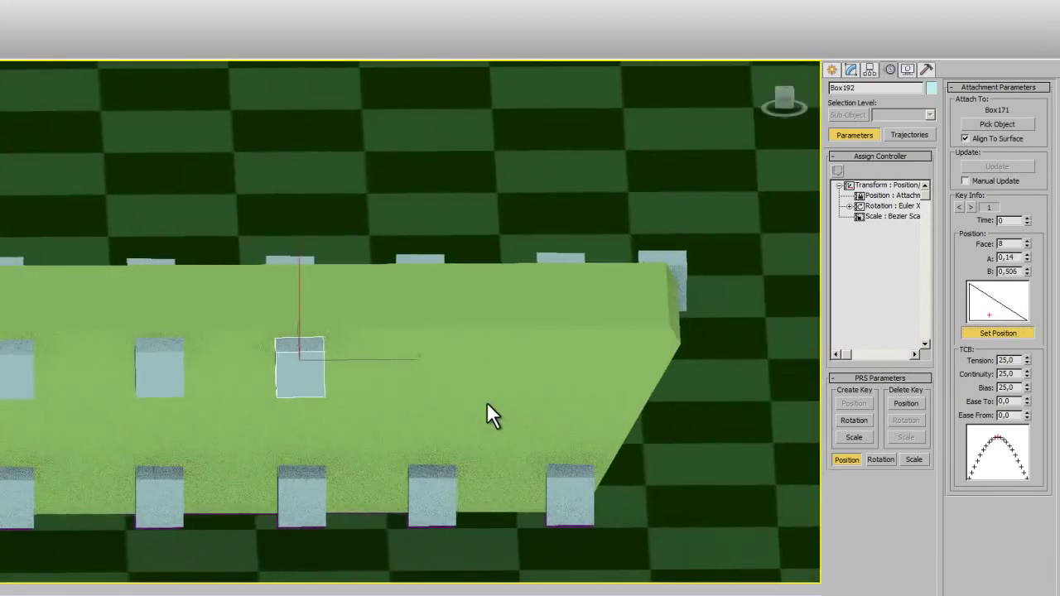
Step: Place two more instanced boxes in the row toward the hull's far end
key(ctrl+v)
click(421, 344)
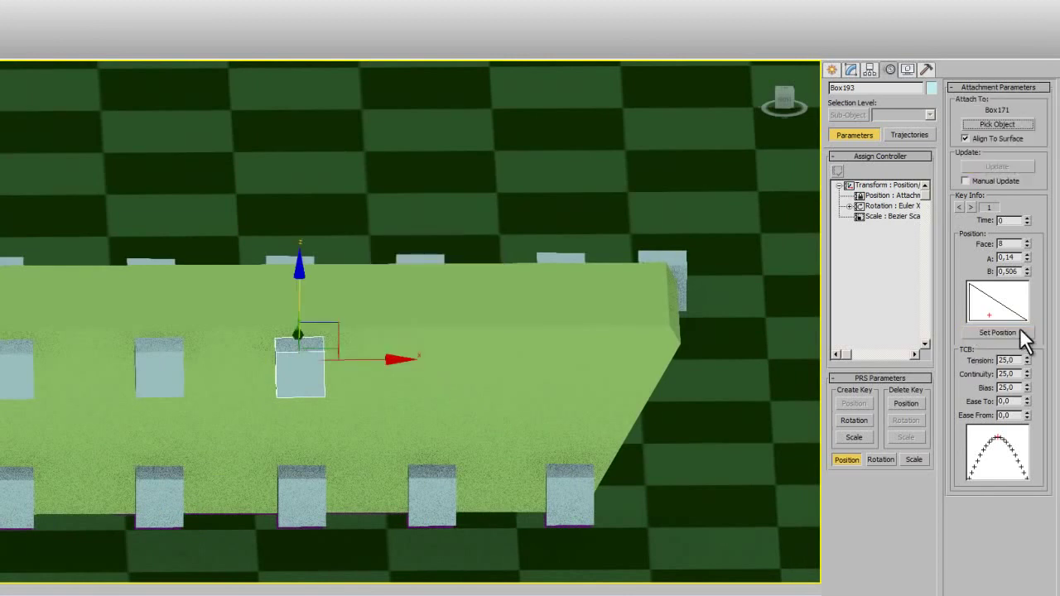
click(997, 332)
drag(450, 367, 433, 361)
key(ctrl+v)
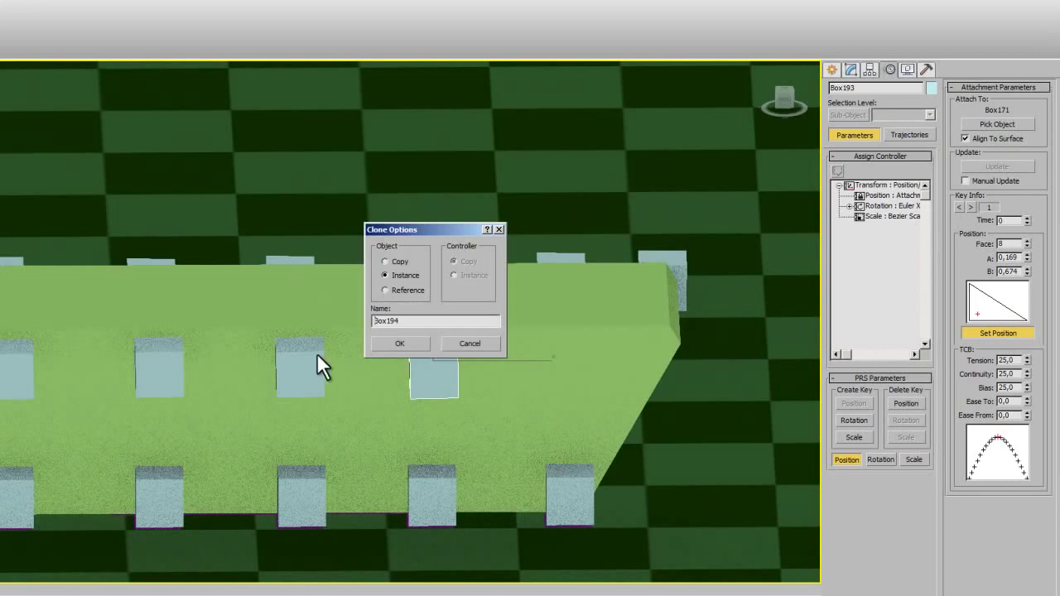
click(399, 343)
click(985, 333)
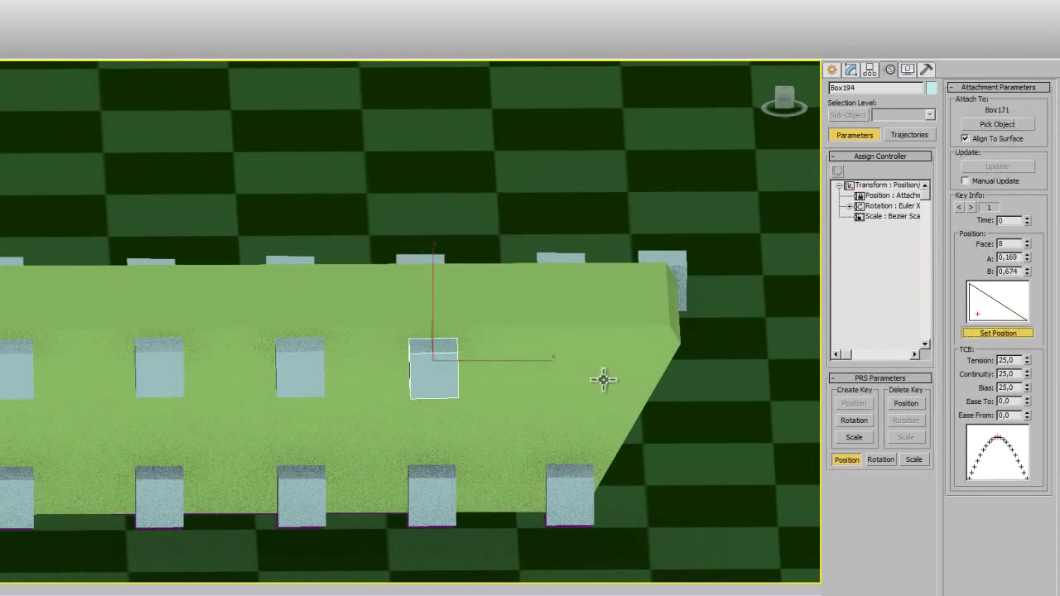
drag(601, 379, 565, 363)
Step: Rotate the last box upright, then add an upright instanced box on the far sloped end
key(e)
drag(502, 300, 496, 310)
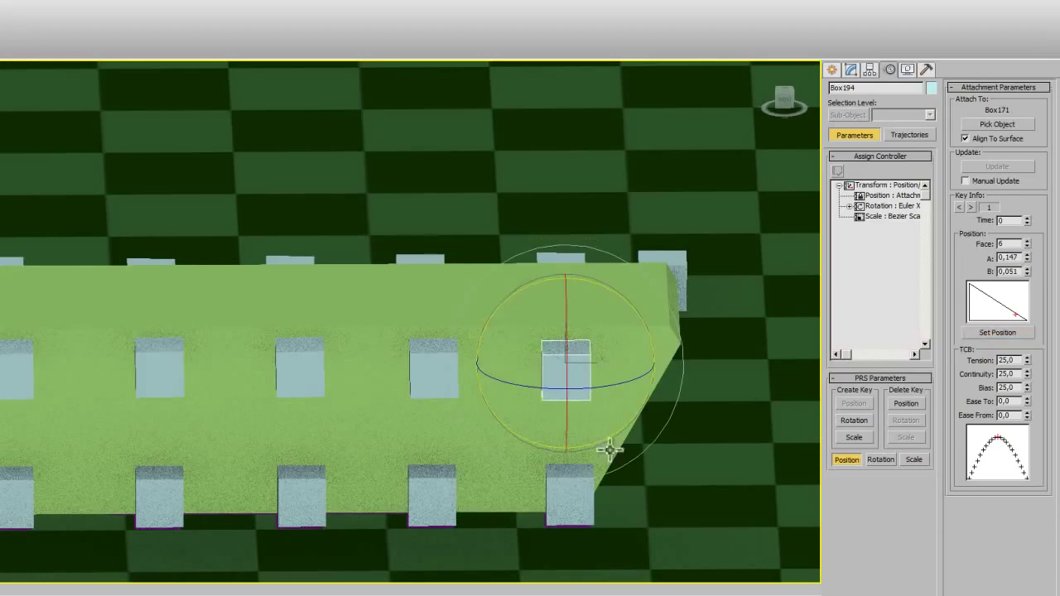
key(ctrl+v)
key(Return)
click(972, 334)
drag(648, 365, 662, 360)
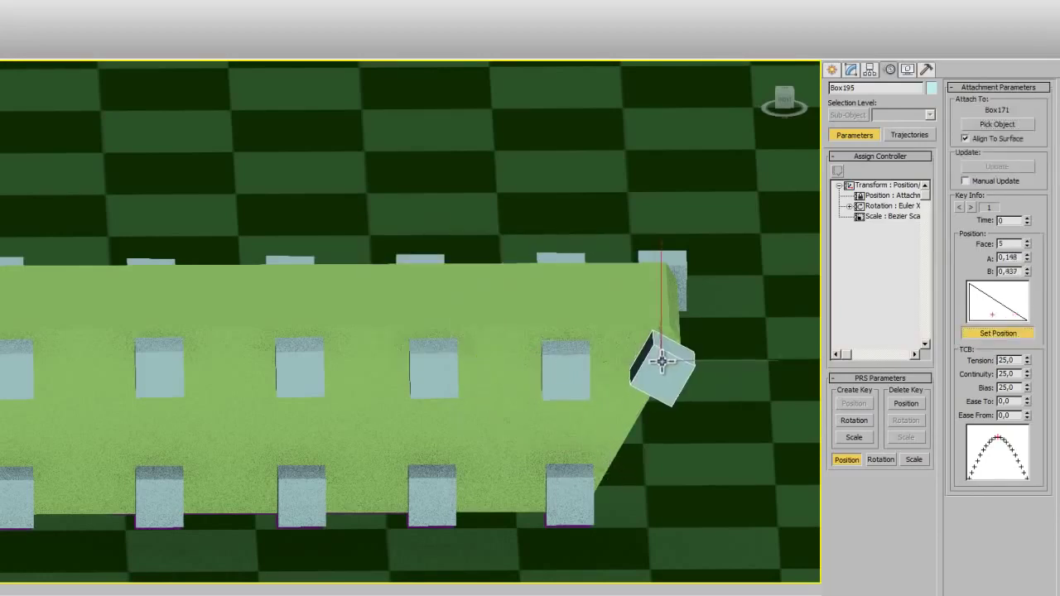
right_click(668, 370)
drag(606, 295, 598, 314)
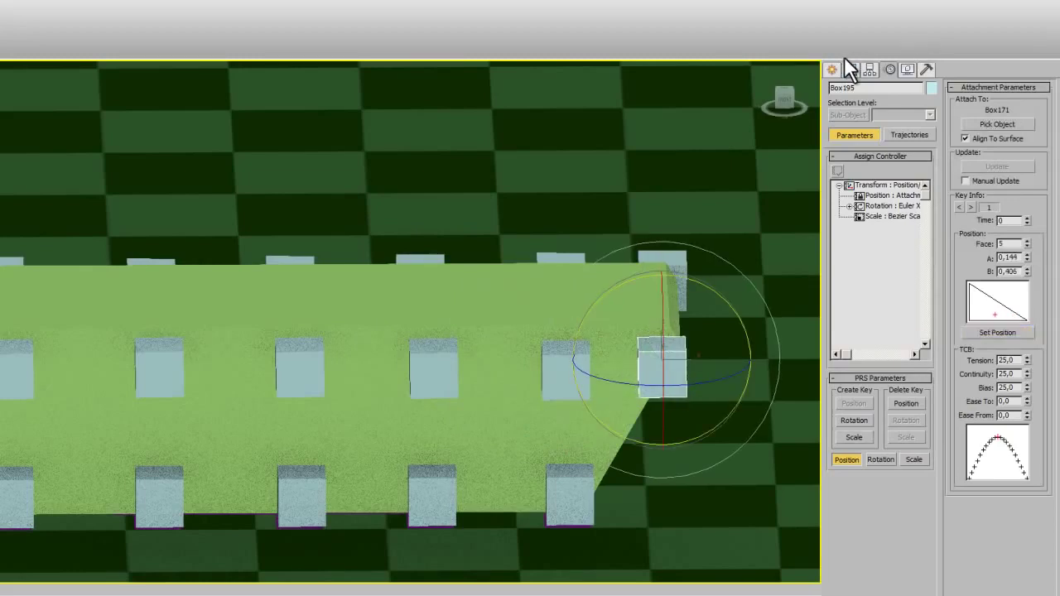
Step: Switch to the Create panel and zoom out to see the hull on the ground
click(831, 69)
scroll(525, 303, down, 5)
mouse_move(525, 303)
alt+middle_down()
mouse_move(454, 398)
mouse_move(350, 372)
mouse_move(443, 398)
alt+middle_up()
Step: Select the hull baza and move it left across the ground plane
click(507, 465)
click(418, 315)
middle_drag(268, 373, 473, 303)
key(w)
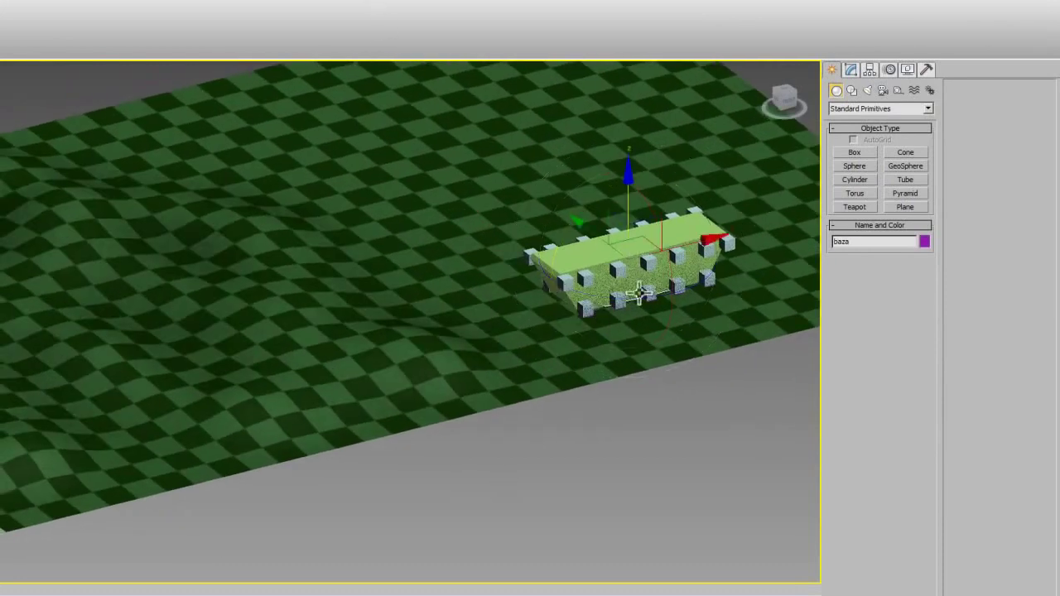
mouse_move(653, 238)
mouse_down()
mouse_move(386, 308)
mouse_move(43, 236)
mouse_move(119, 190)
mouse_move(237, 246)
mouse_move(255, 287)
mouse_move(280, 304)
mouse_up()
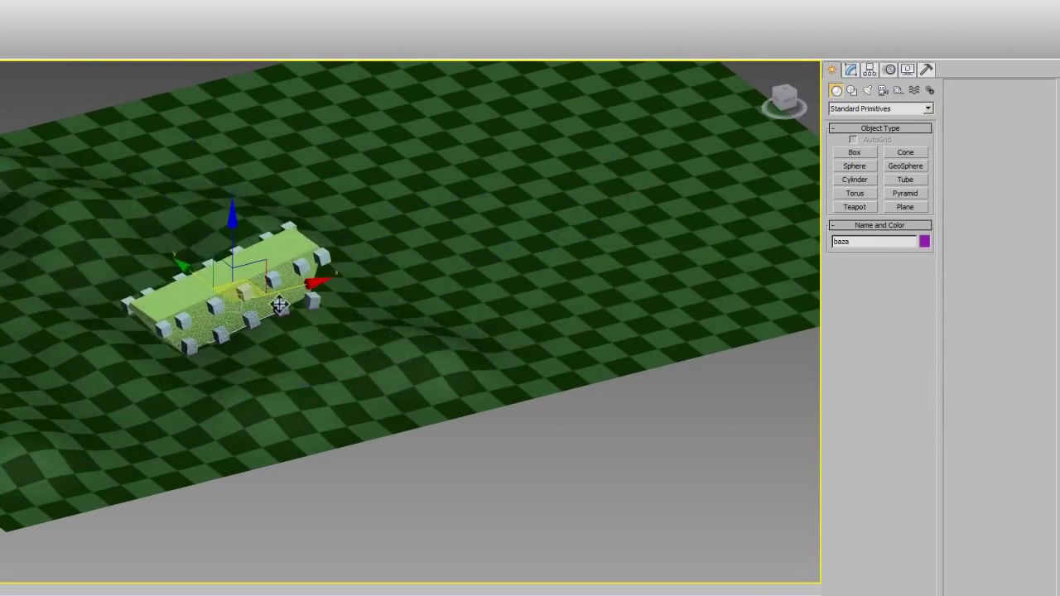
Step: Drag baza further left, then right, checking the attached boxes follow it
scroll(280, 305, up, 5)
alt+middle_drag(276, 269, 223, 257)
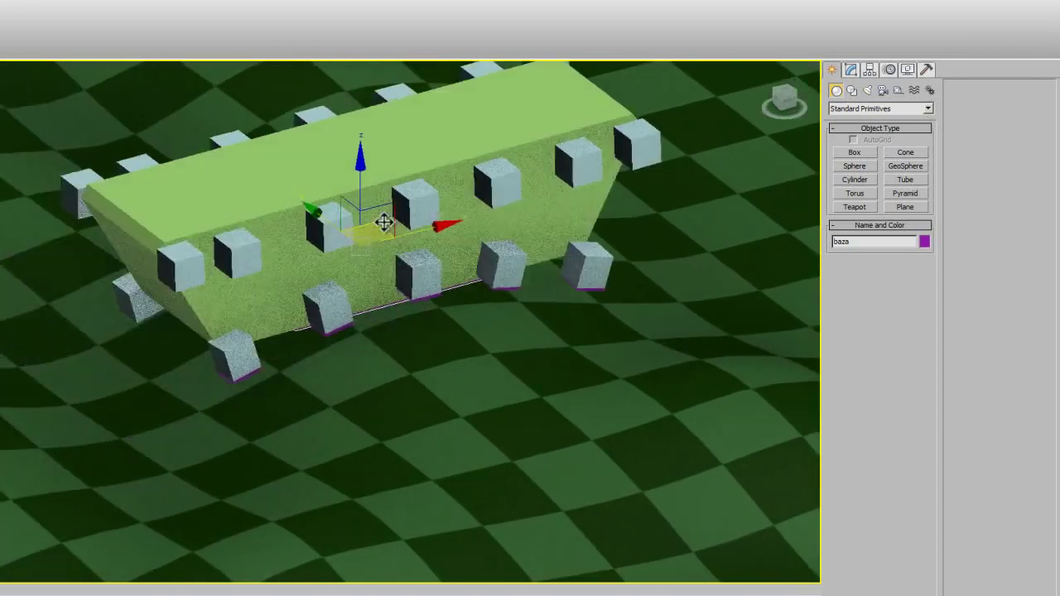
mouse_move(224, 258)
mouse_down()
mouse_move(22, 303)
mouse_move(9, 331)
mouse_move(199, 243)
mouse_move(506, 206)
mouse_move(670, 246)
mouse_move(690, 347)
mouse_move(208, 229)
mouse_move(428, 240)
mouse_up()
scroll(378, 311, down, 3)
middle_drag(378, 311, 174, 320)
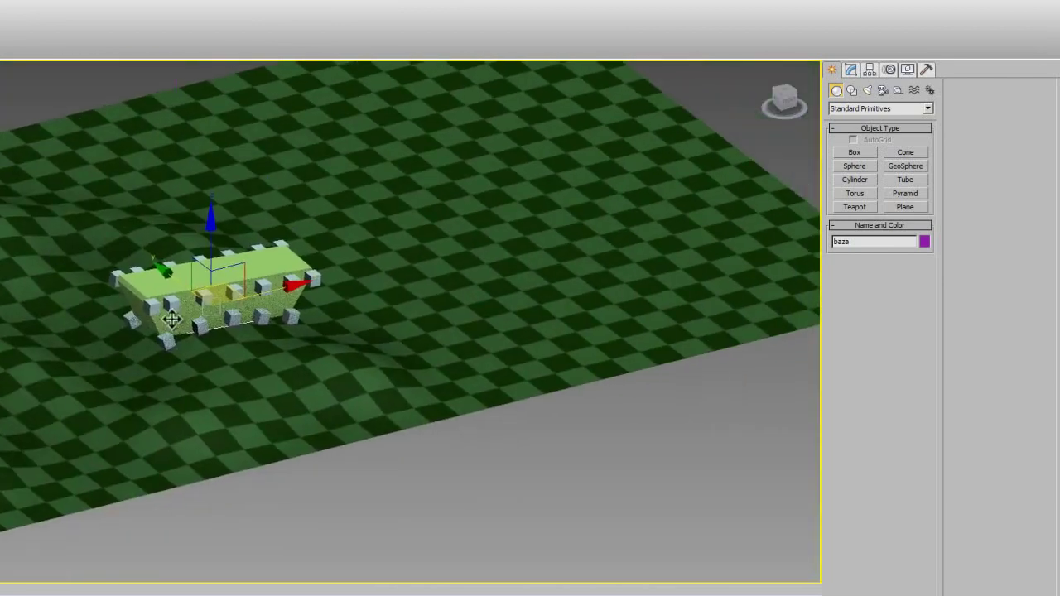
drag(235, 285, 567, 229)
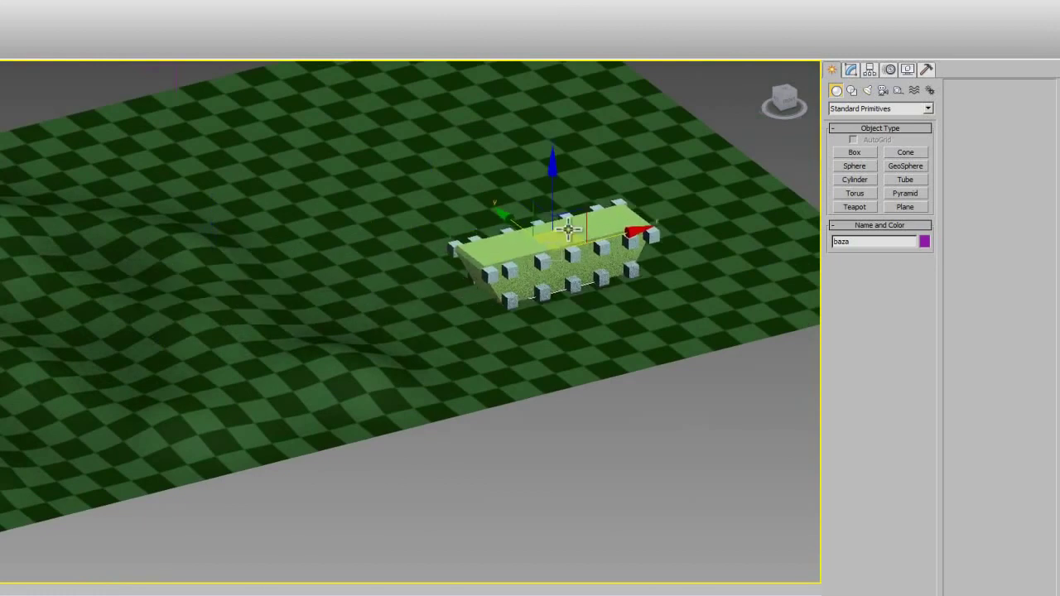
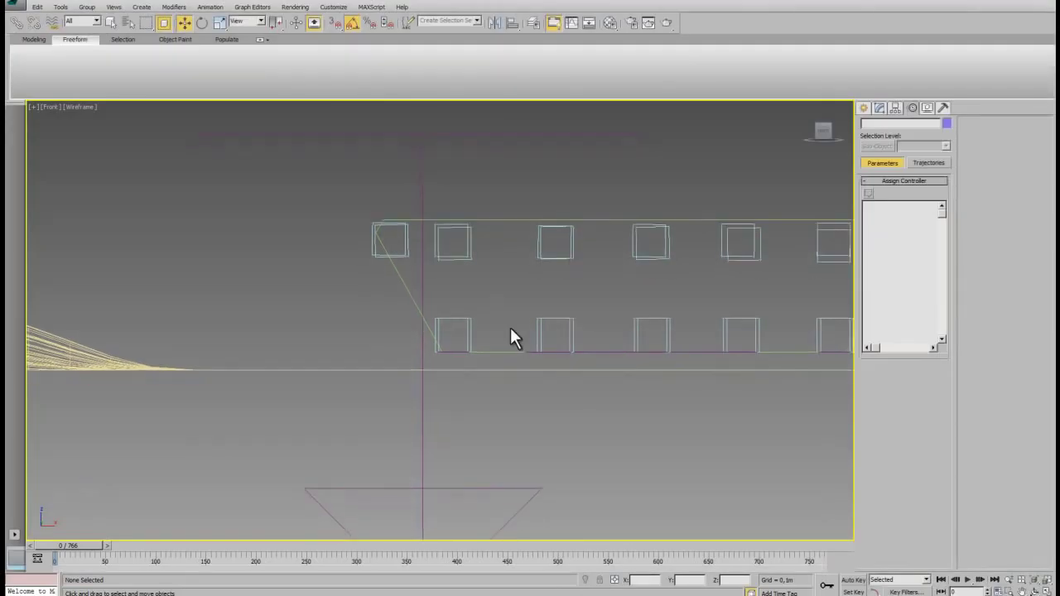
Step: Draw a vertical line, Line017, from the upper box centre down into the lower box
scroll(471, 283, up, 3)
click(433, 202)
click(432, 390)
right_click(432, 390)
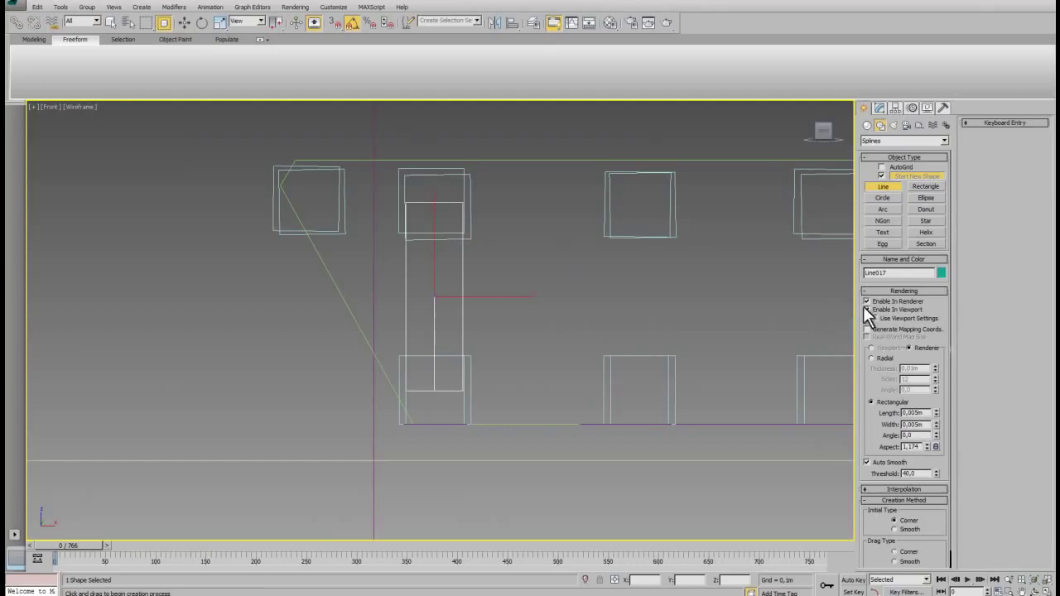
key(ctrl+z)
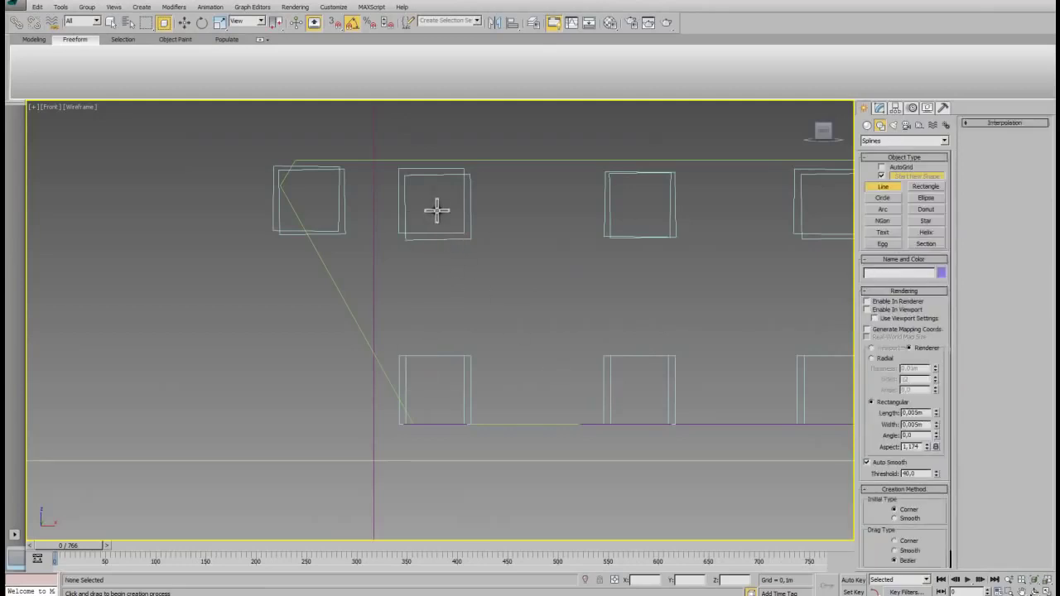
click(434, 201)
click(435, 383)
right_click(435, 383)
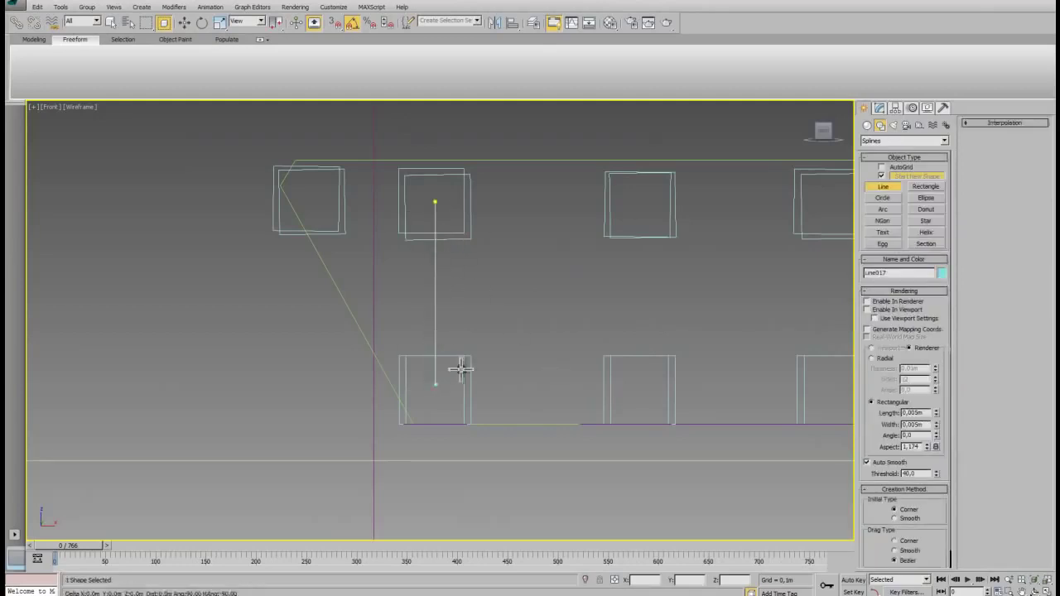
alt+middle_drag(480, 308, 593, 394)
Step: Move Line017 onto the centre of the cube
key(w)
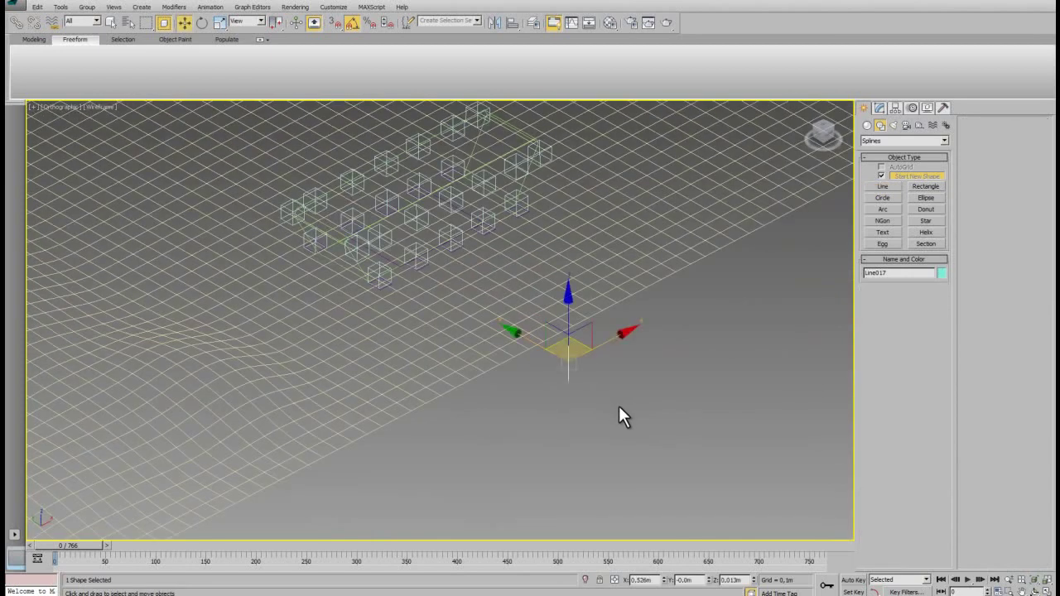
key(F3)
scroll(589, 405, up, 3)
scroll(563, 356, down, 3)
middle_drag(313, 248, 367, 343)
scroll(367, 343, up, 3)
scroll(486, 360, up, 2)
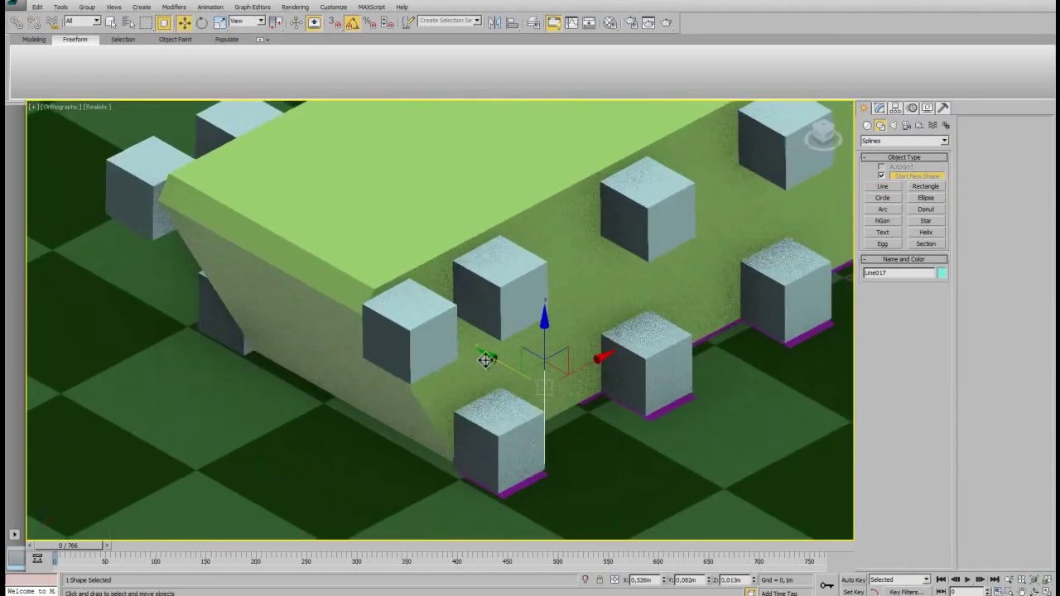
drag(509, 366, 466, 350)
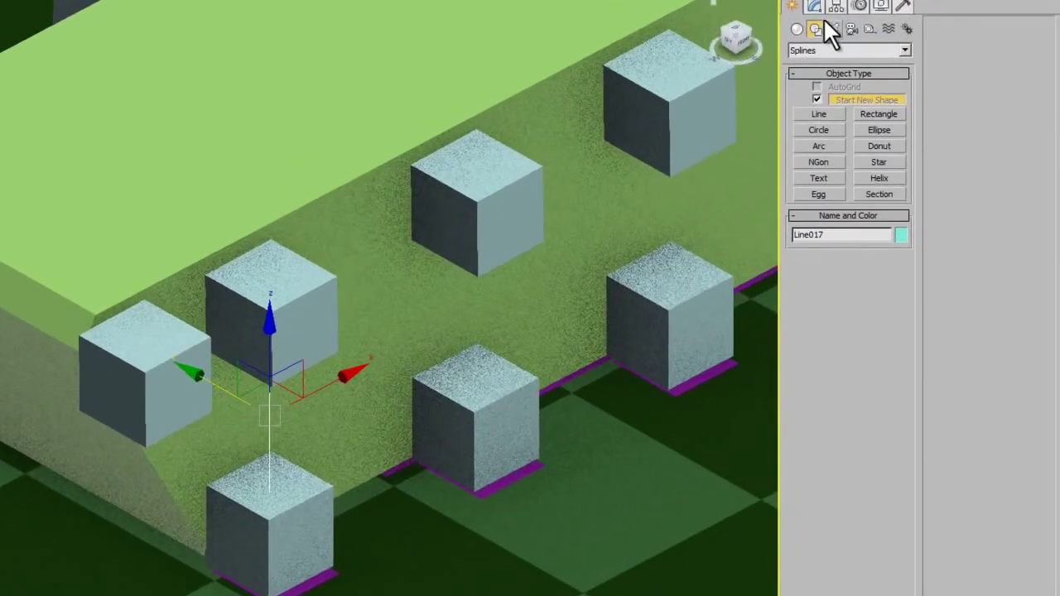
Step: Make Line017 renderable in the viewport with a rectangular 0.005 m × 0.005 m cross-section
click(854, 69)
click(796, 228)
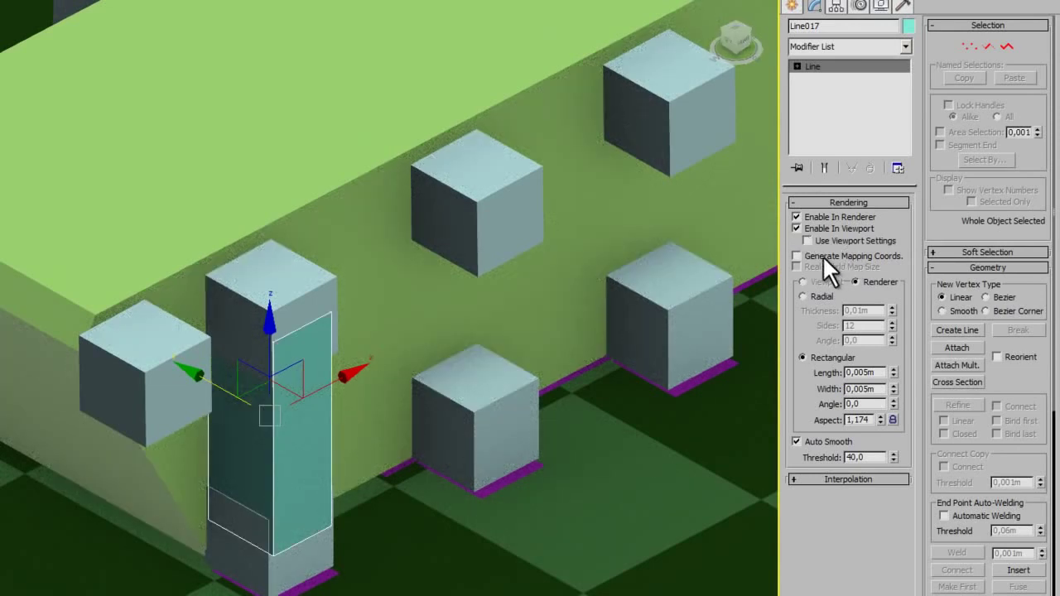
click(803, 297)
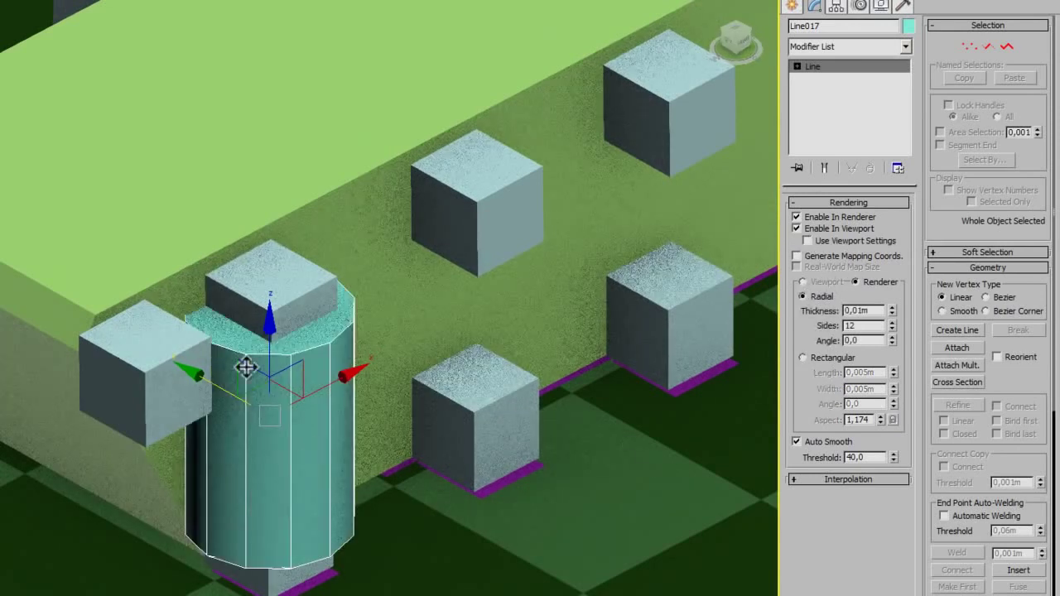
click(802, 357)
mouse_move(892, 372)
mouse_down()
mouse_move(886, 291)
mouse_move(883, 371)
mouse_move(925, 348)
mouse_move(920, 383)
mouse_up()
scroll(338, 440, down, 5)
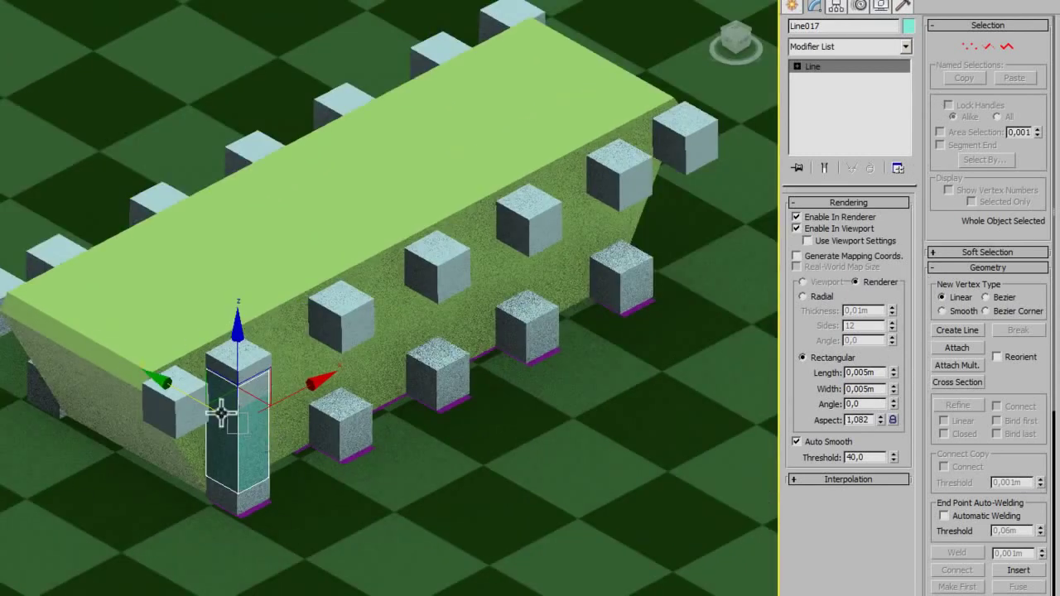
scroll(245, 455, up, 2)
scroll(254, 412, up, 2)
scroll(251, 397, up, 2)
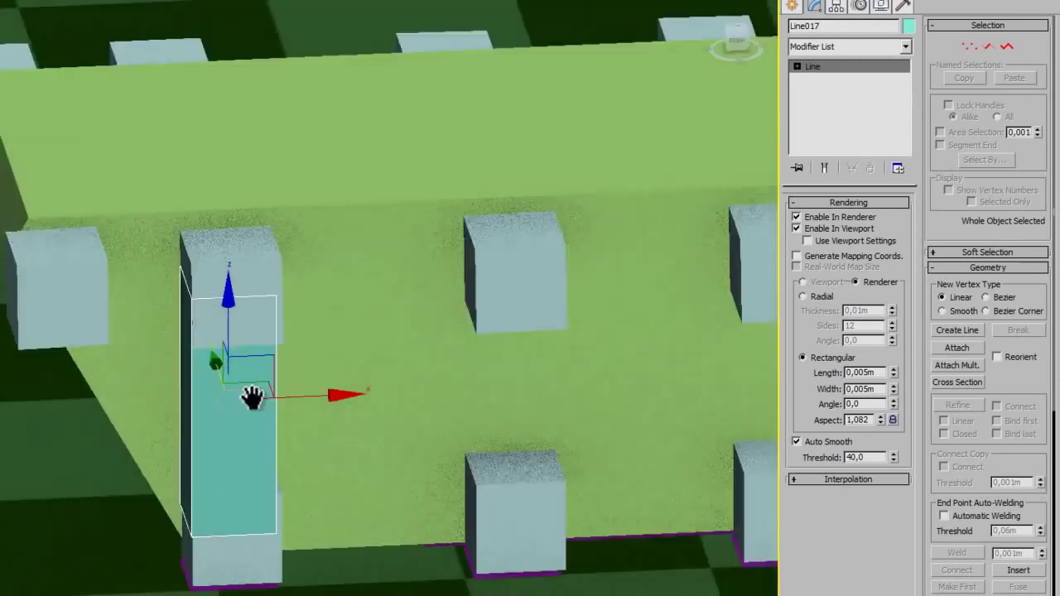
scroll(265, 400, up, 1)
middle_drag(268, 404, 327, 411)
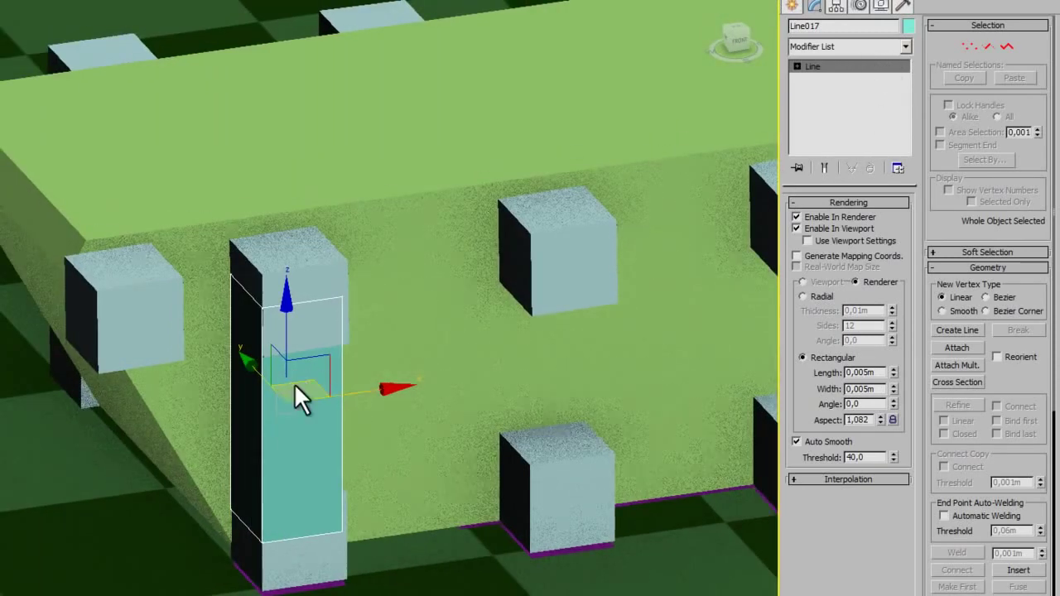
Step: Switch the viewport to wireframe and enter Line017's Vertex sub-object level
key(F3)
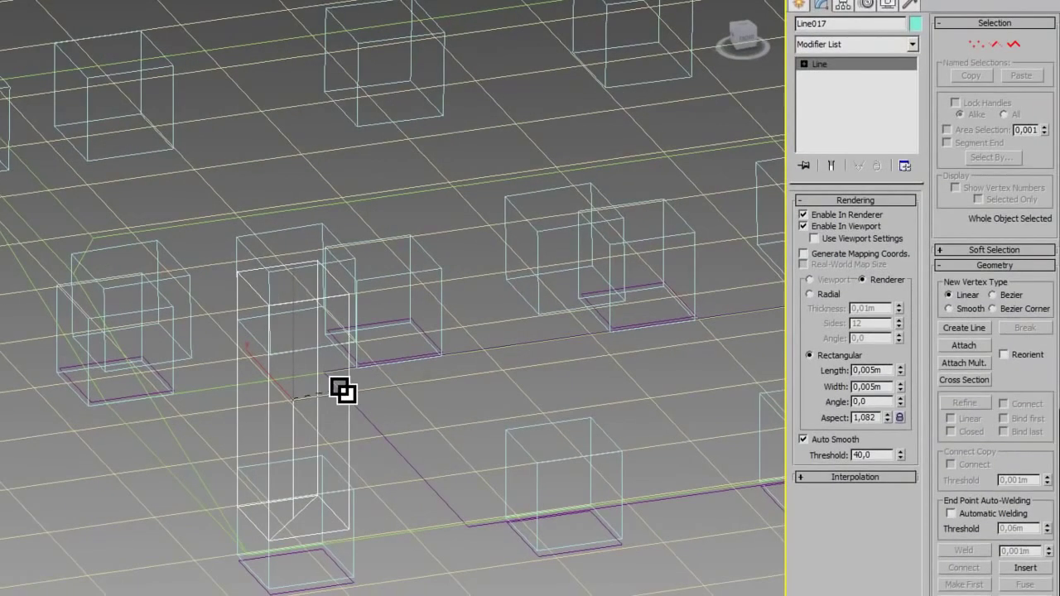
key(F3)
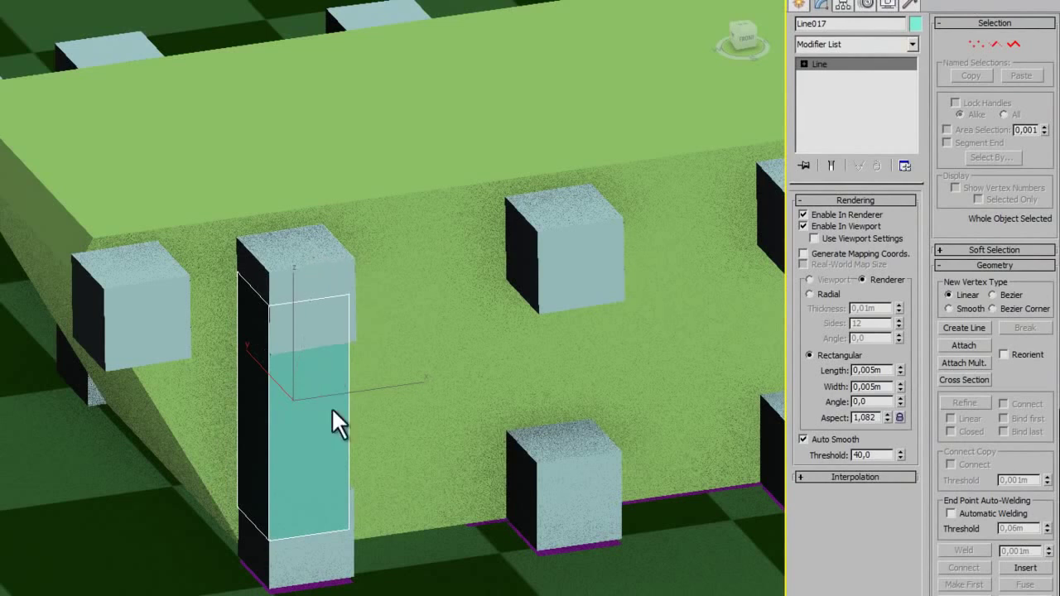
key(F3)
key(1)
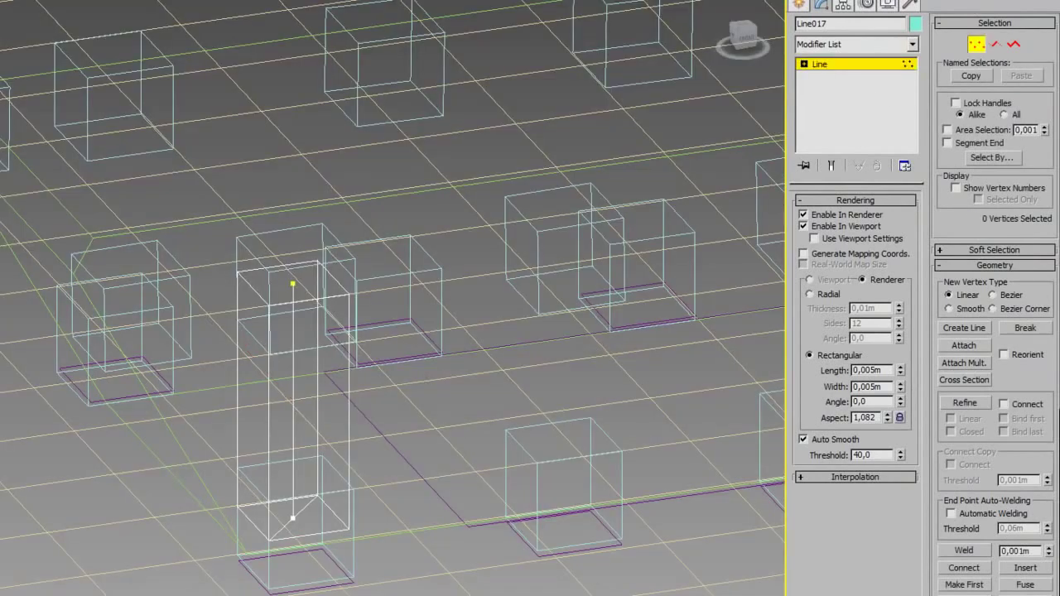
Step: Link the column's bottom vertex to Box172 with a Linked XForm modifier
drag(257, 495, 331, 560)
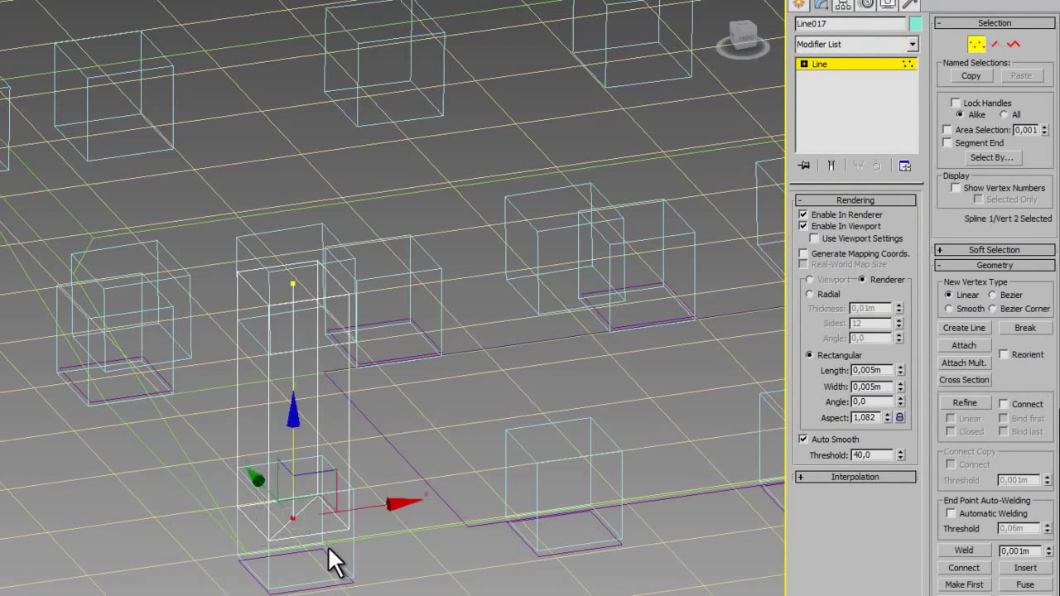
click(853, 45)
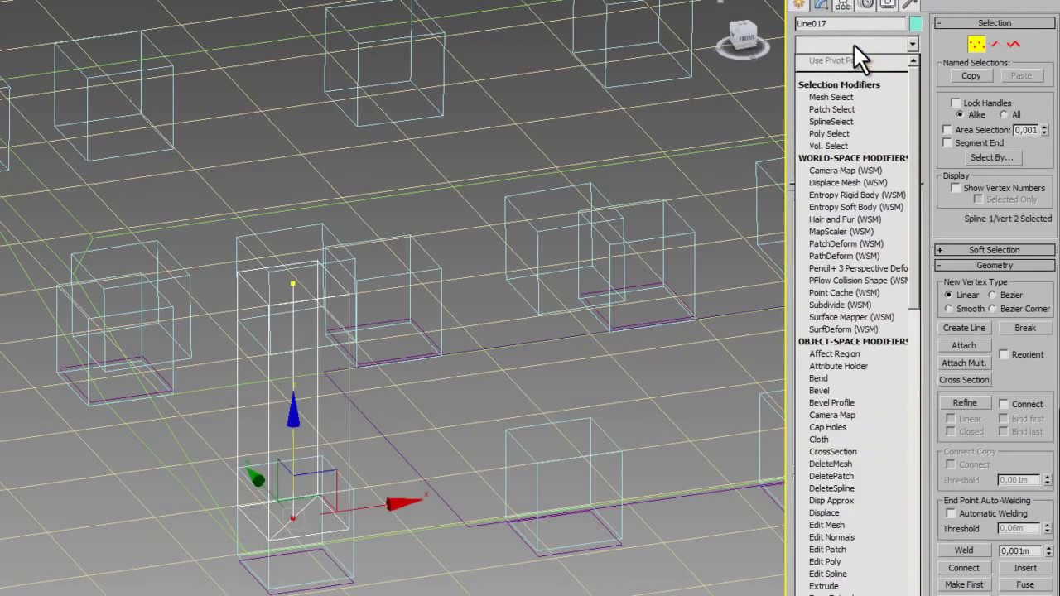
key(l)
key(l)
key(l)
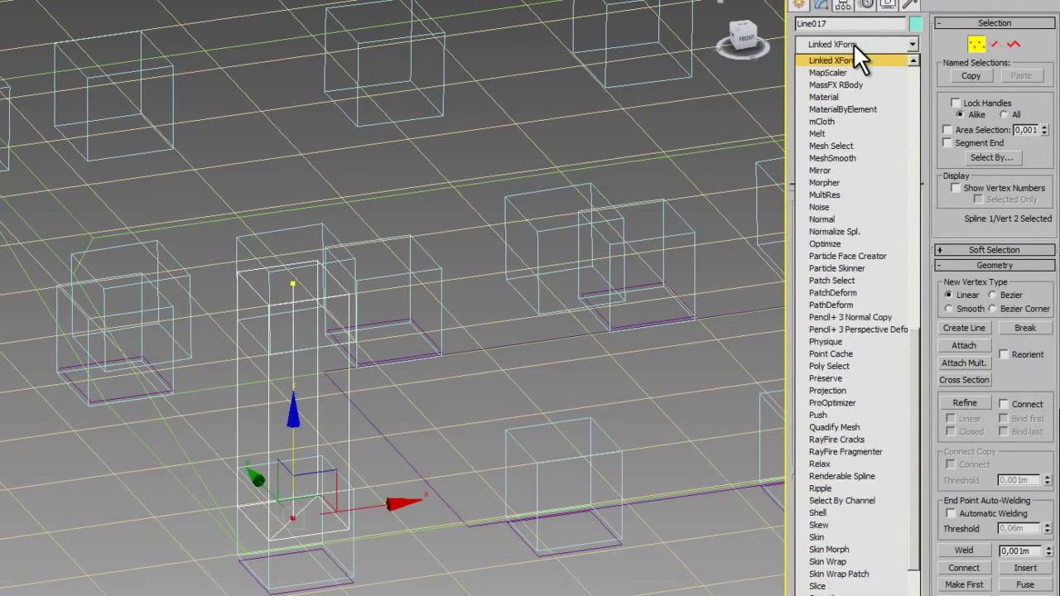
key(Return)
click(868, 259)
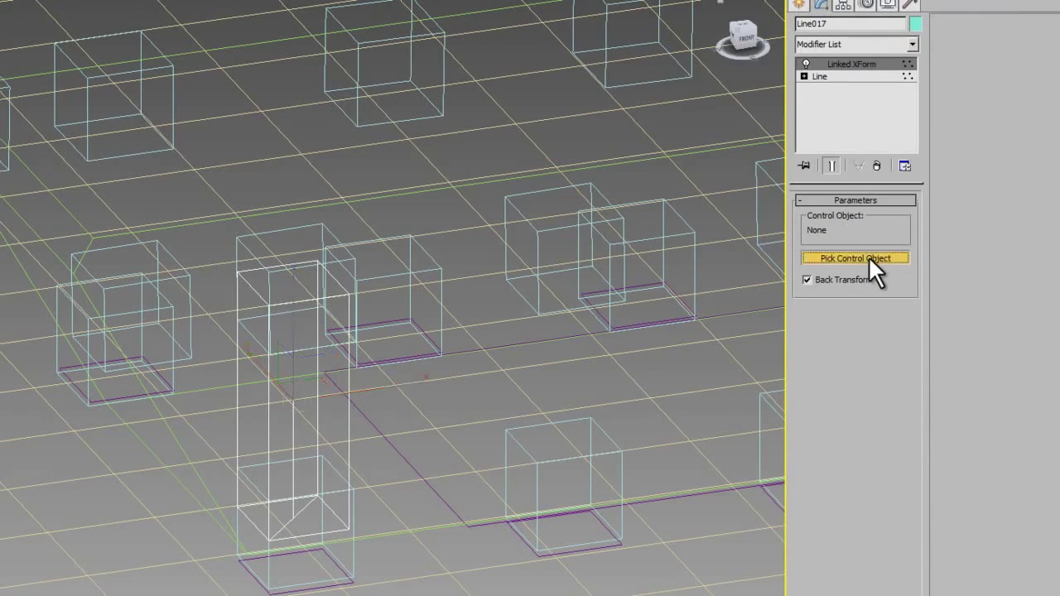
click(354, 518)
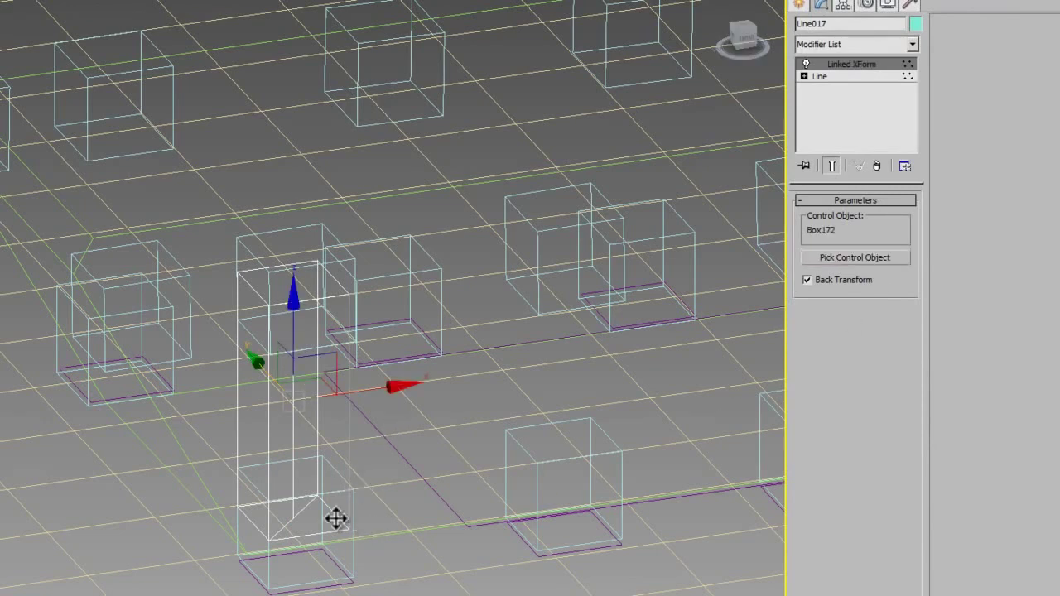
Step: Move the hull back and forth across the ground to check the column stretches
key(F3)
scroll(329, 499, down, 3)
scroll(320, 433, down, 3)
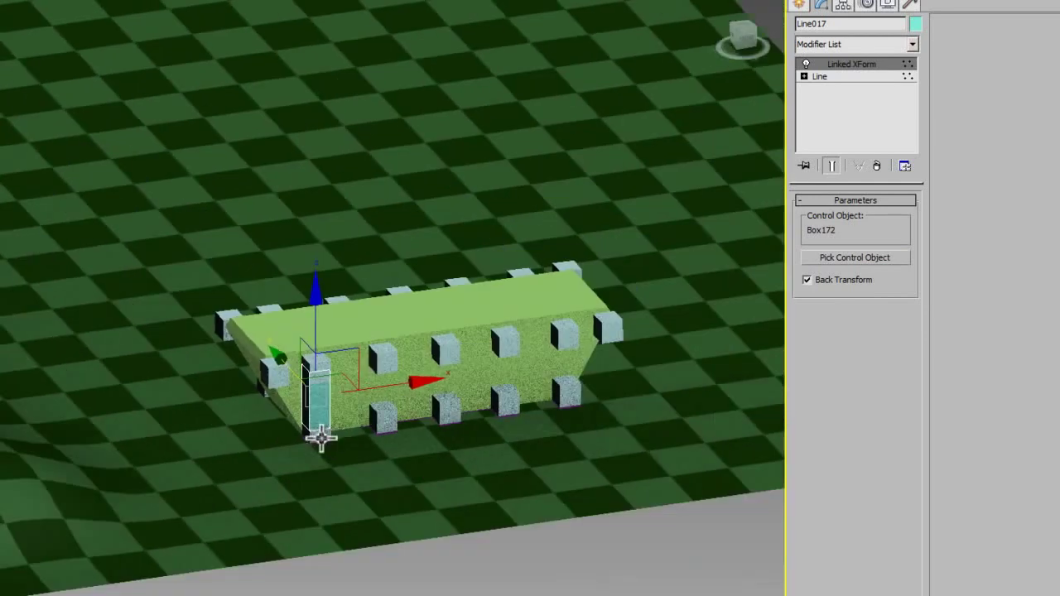
scroll(358, 426, down, 2)
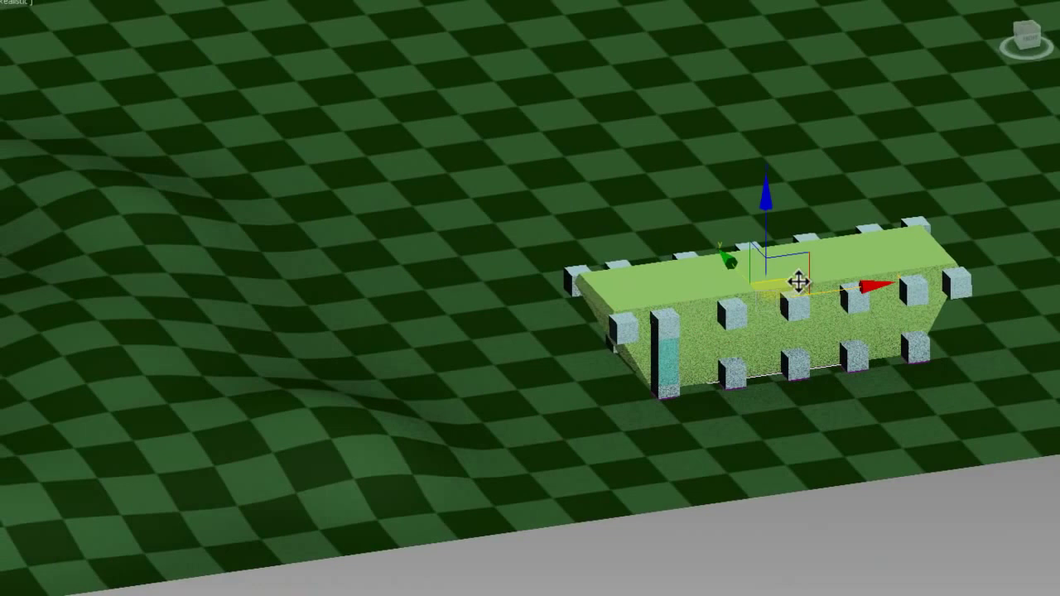
mouse_move(799, 288)
mouse_down()
mouse_move(516, 350)
mouse_move(146, 399)
mouse_up()
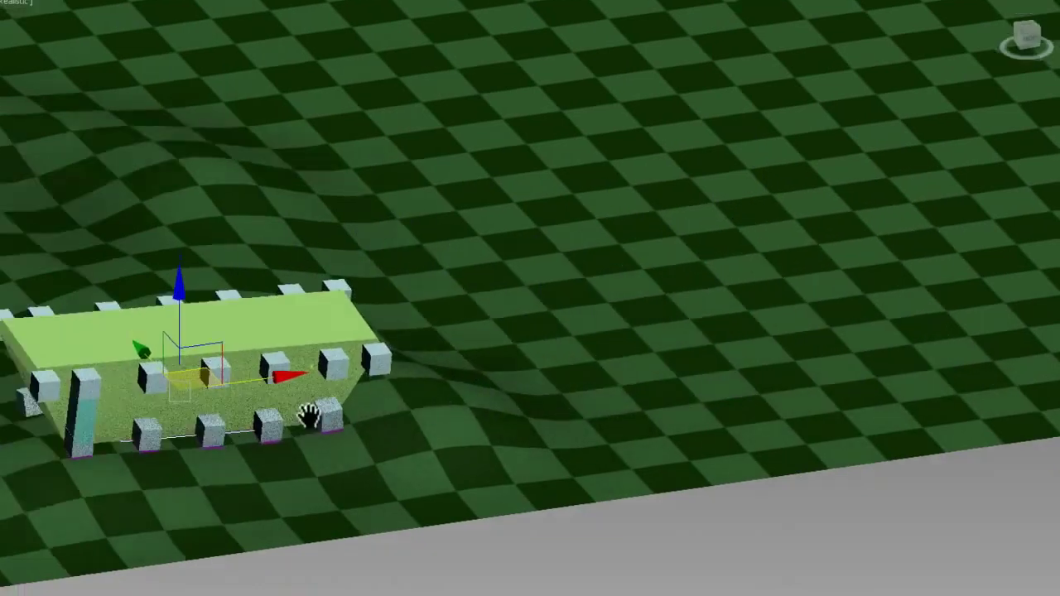
middle_drag(308, 419, 866, 333)
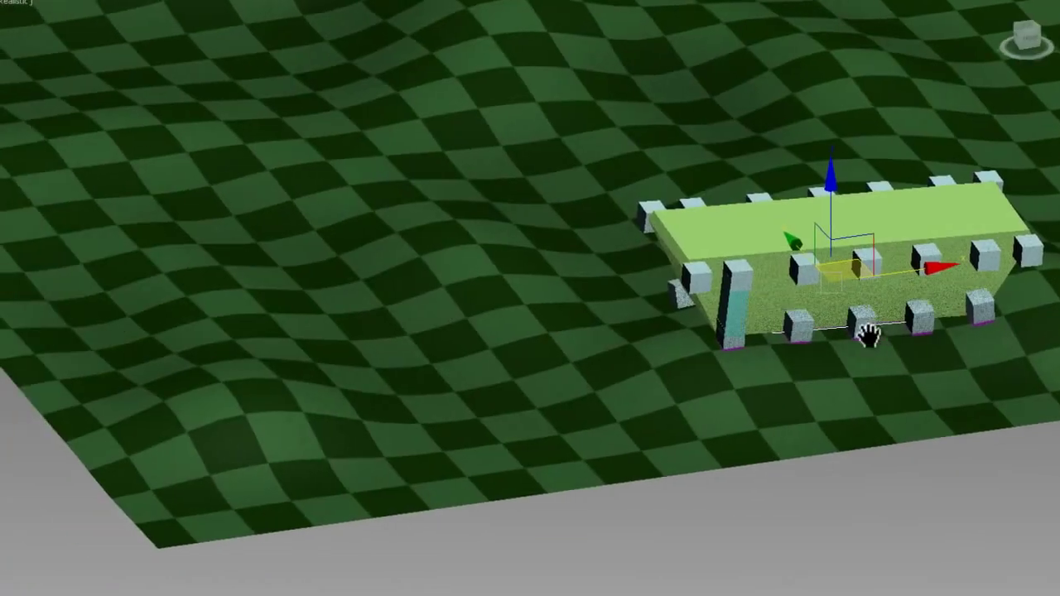
scroll(952, 216, up, 2)
middle_drag(952, 217, 1045, 191)
mouse_move(1049, 205)
mouse_down()
mouse_move(548, 266)
mouse_move(386, 253)
mouse_move(225, 307)
mouse_move(355, 272)
mouse_move(1045, 212)
mouse_up()
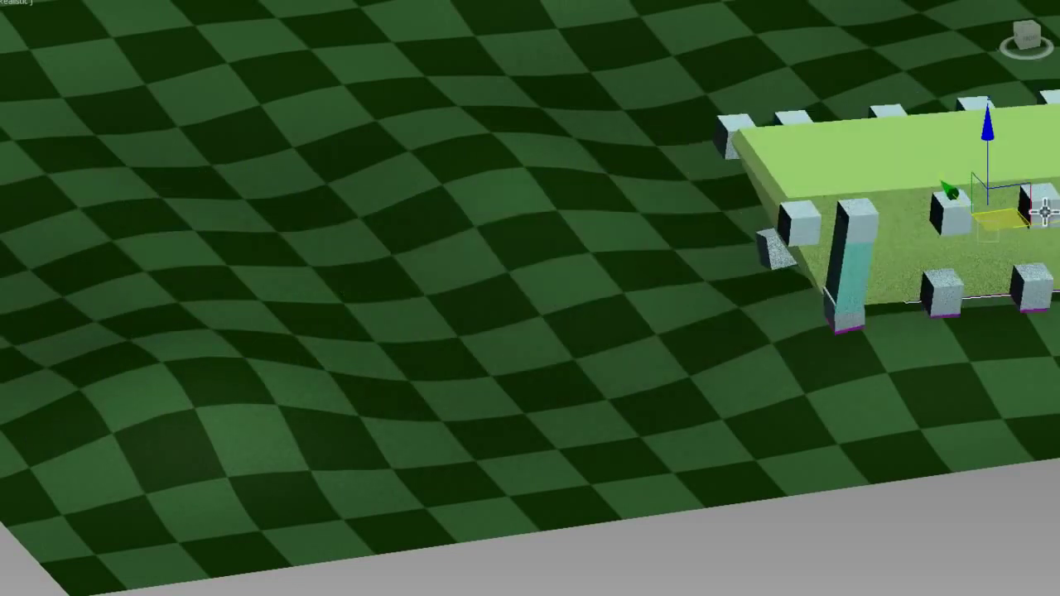
middle_drag(941, 300, 329, 456)
scroll(356, 431, down, 5)
drag(478, 386, 752, 354)
scroll(693, 406, up, 3)
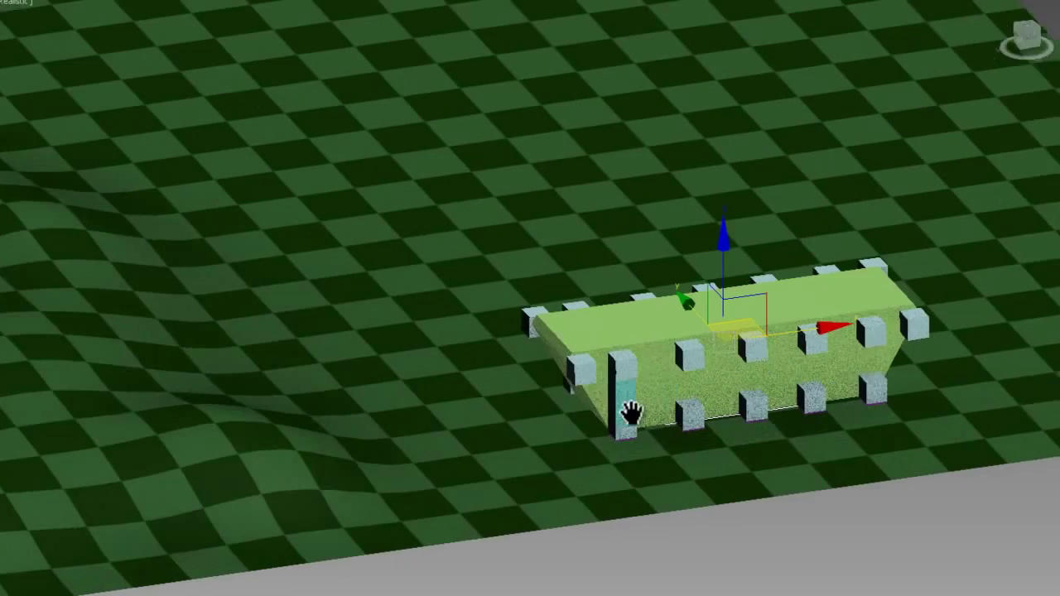
scroll(626, 414, up, 3)
middle_drag(568, 414, 686, 402)
scroll(602, 418, down, 4)
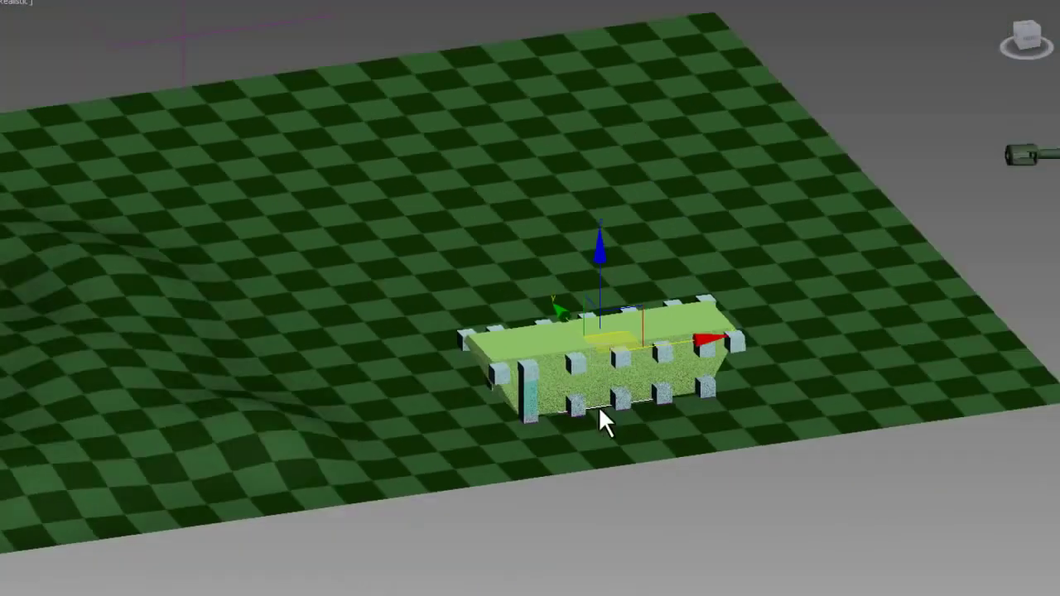
scroll(887, 324, down, 2)
mouse_move(890, 287)
mouse_down()
mouse_move(703, 355)
mouse_move(480, 385)
mouse_up()
scroll(480, 385, up, 3)
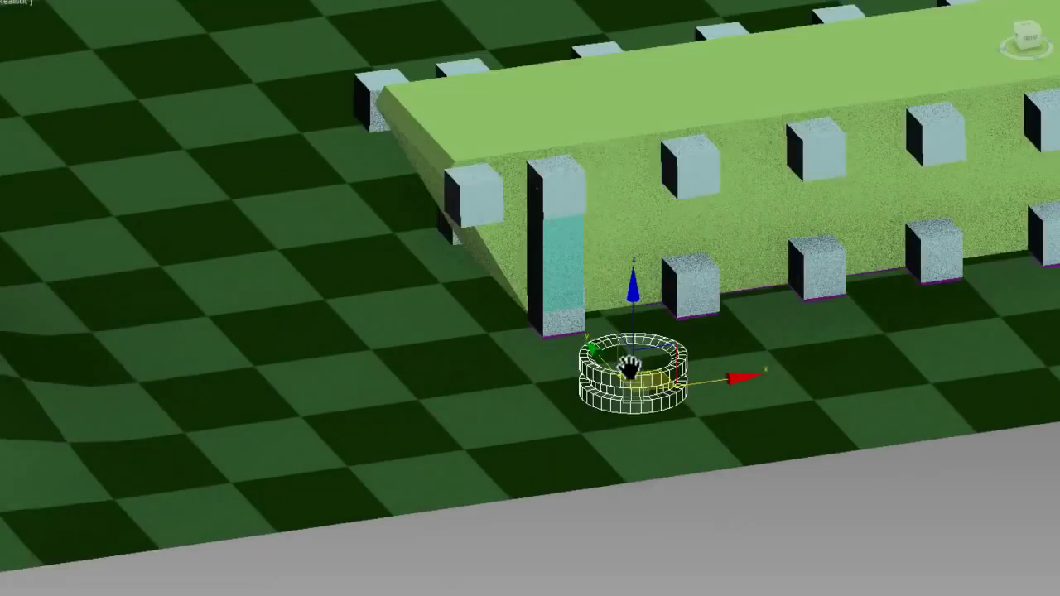
scroll(627, 390, up, 3)
scroll(542, 275, up, 1)
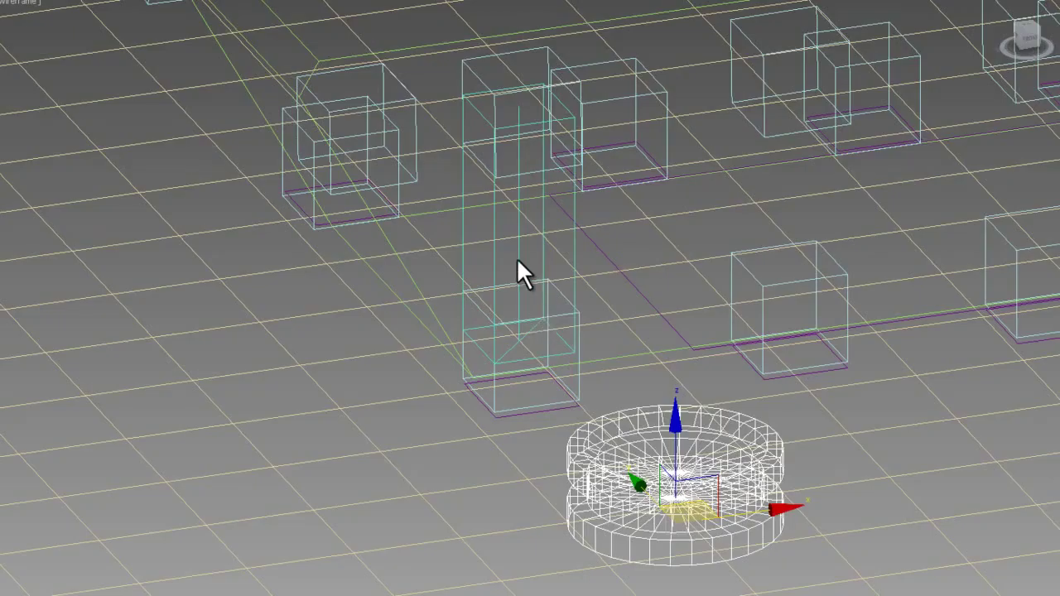
Step: Add an Edit Mesh modifier to the Line017 column
click(518, 263)
click(913, 140)
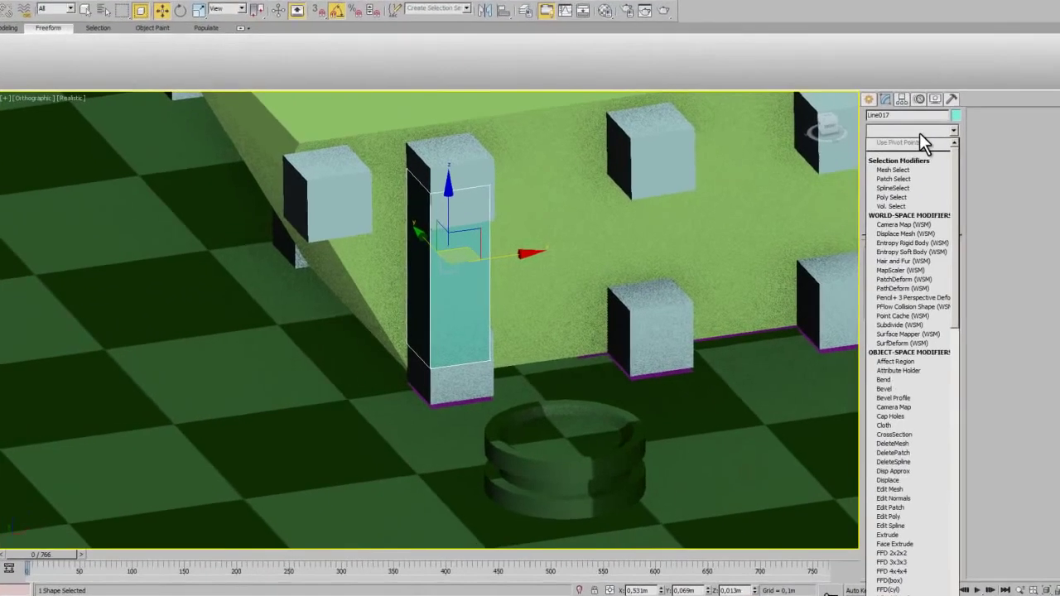
scroll(1004, 46, down, 1)
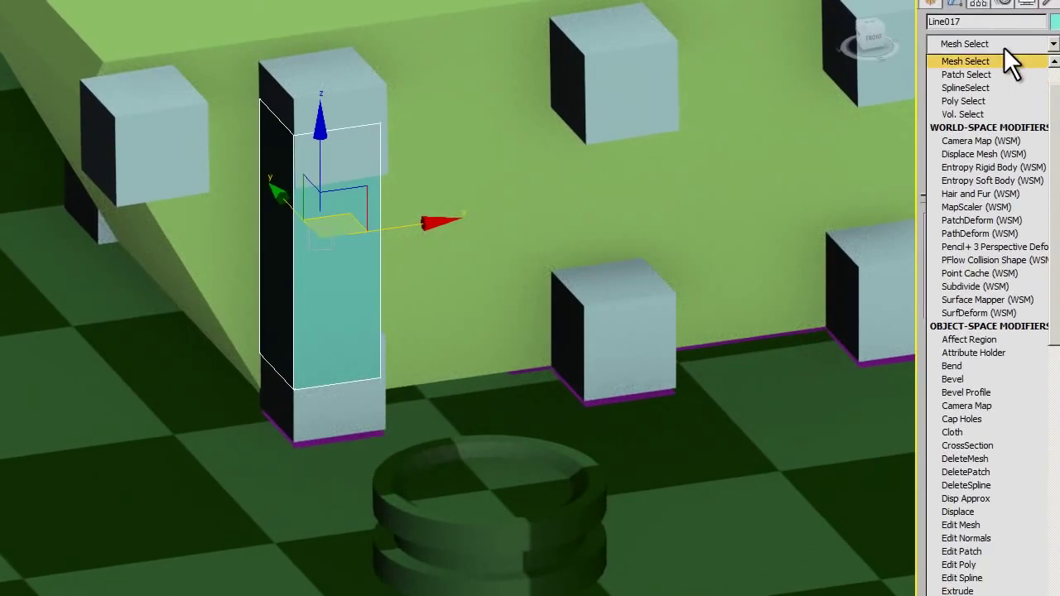
scroll(1003, 46, down, 8)
scroll(1004, 47, down, 1)
scroll(1004, 47, down, 9)
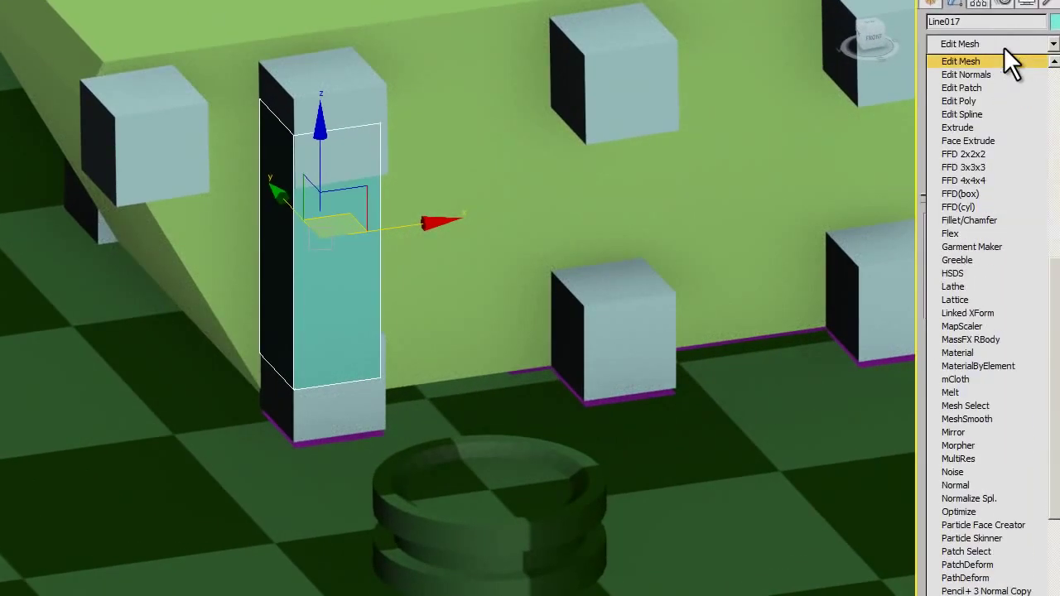
click(1003, 48)
Step: Give Cylinder019 an Attachment position controller attached to Line017
click(527, 537)
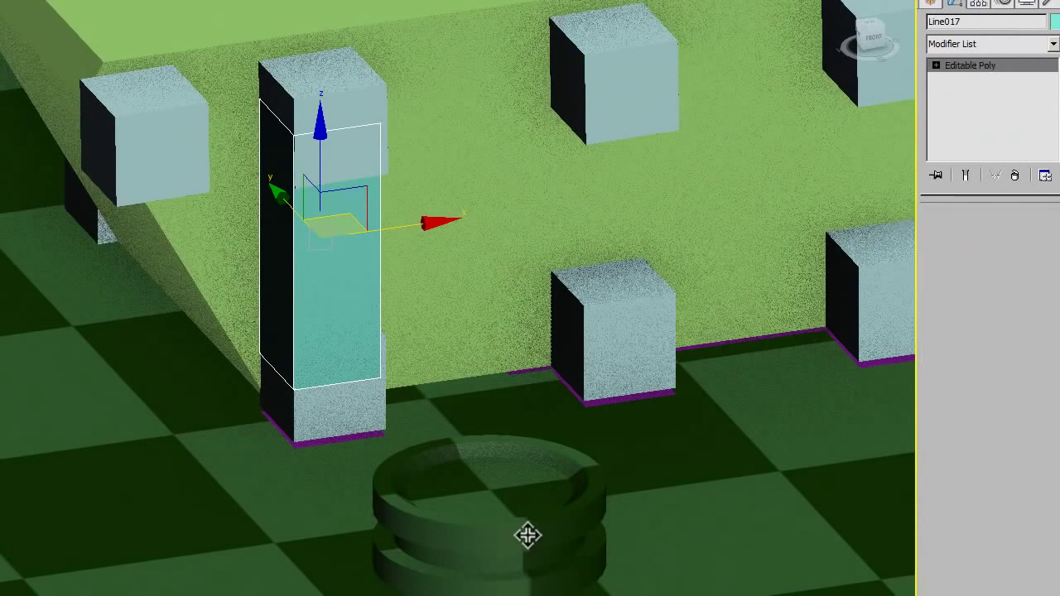
click(1003, 4)
click(998, 156)
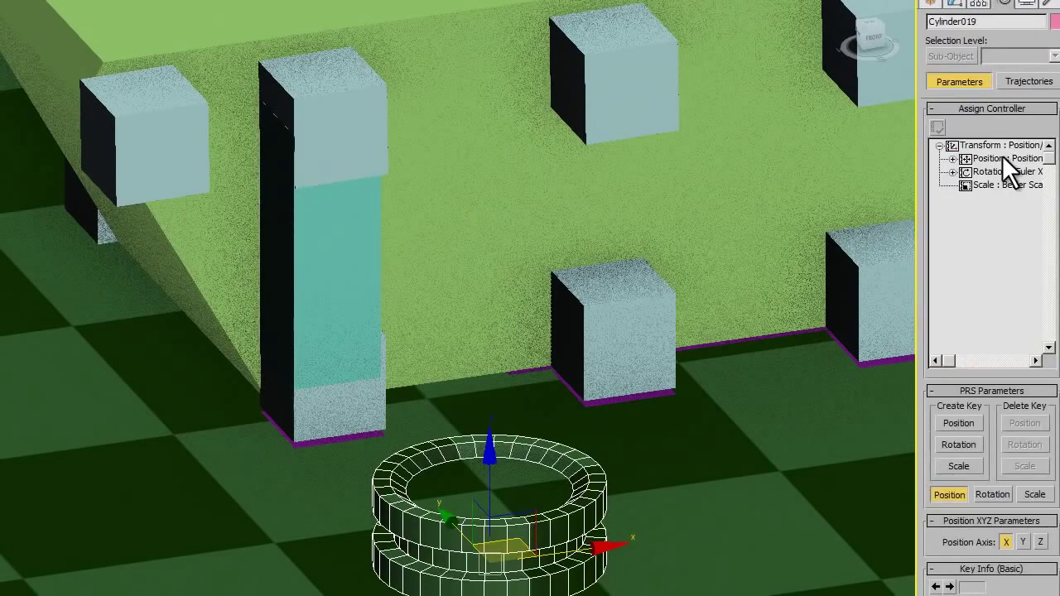
click(937, 127)
click(356, 146)
click(430, 426)
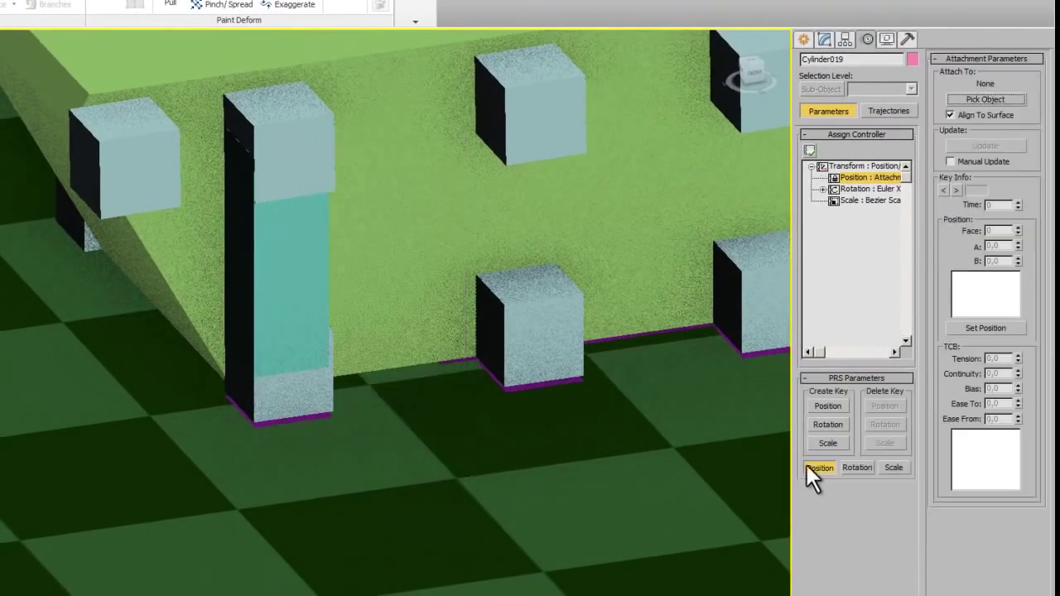
click(984, 100)
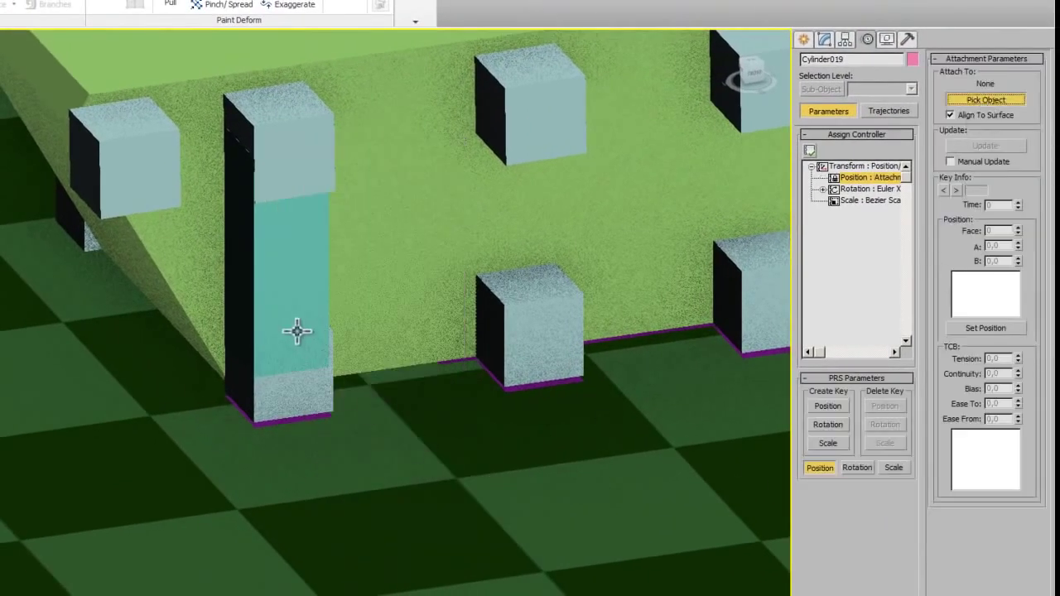
click(286, 270)
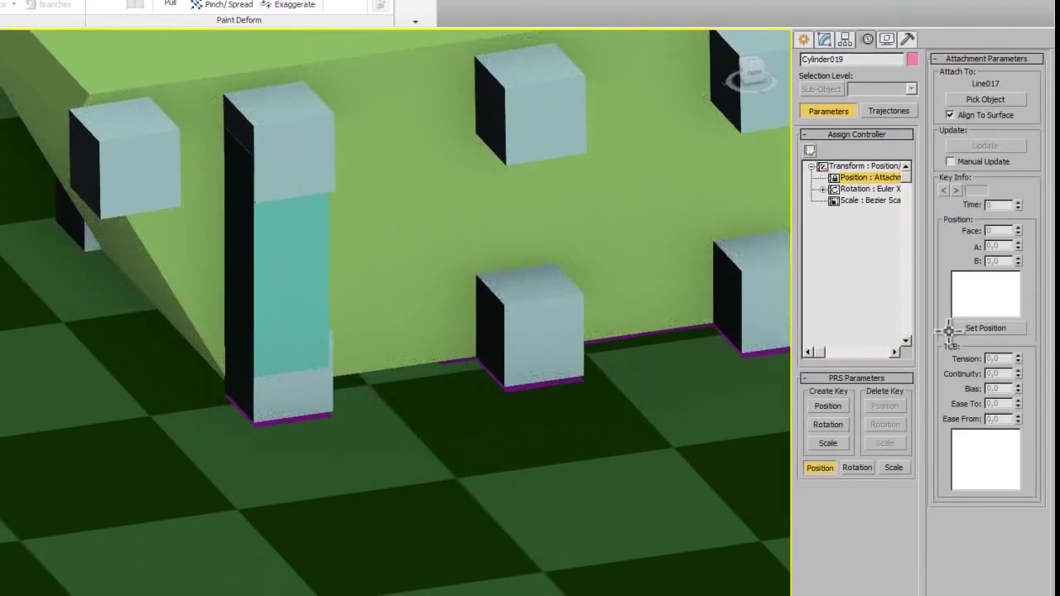
Step: Slide the cylinder along the post surface to face 1, A 0.094, B 0.44
click(996, 328)
click(292, 334)
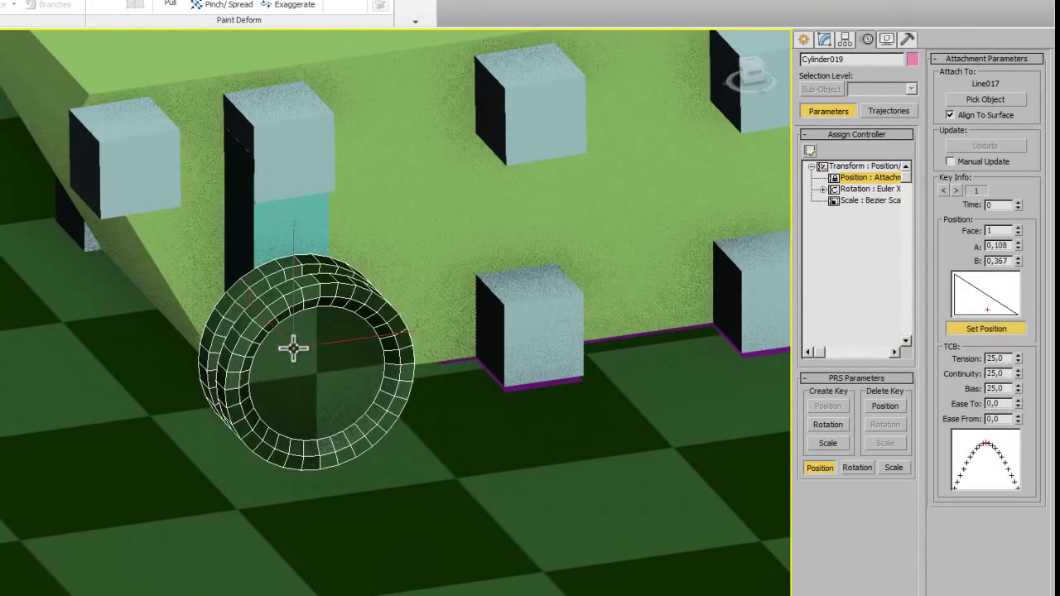
drag(289, 333, 285, 365)
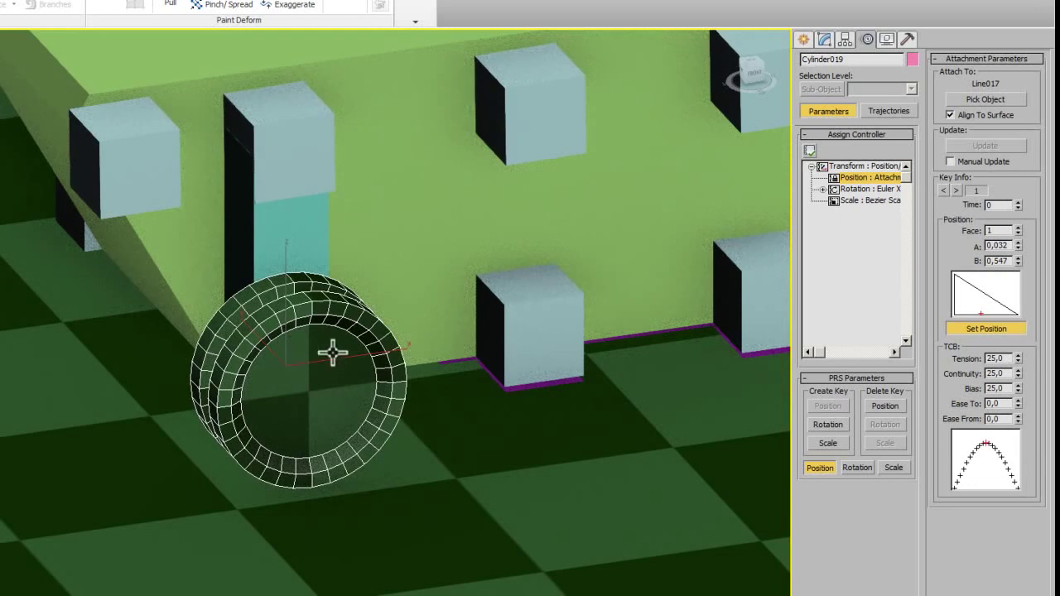
mouse_move(358, 340)
alt+middle_down()
mouse_move(372, 369)
mouse_move(355, 362)
mouse_move(414, 359)
mouse_move(471, 340)
mouse_move(408, 355)
mouse_move(298, 358)
alt+middle_up()
mouse_move(312, 357)
mouse_down()
mouse_move(309, 348)
mouse_move(290, 360)
mouse_up()
mouse_move(290, 360)
alt+middle_down()
mouse_move(406, 390)
mouse_move(397, 371)
mouse_move(394, 380)
mouse_move(445, 406)
alt+middle_up()
scroll(389, 392, down, 3)
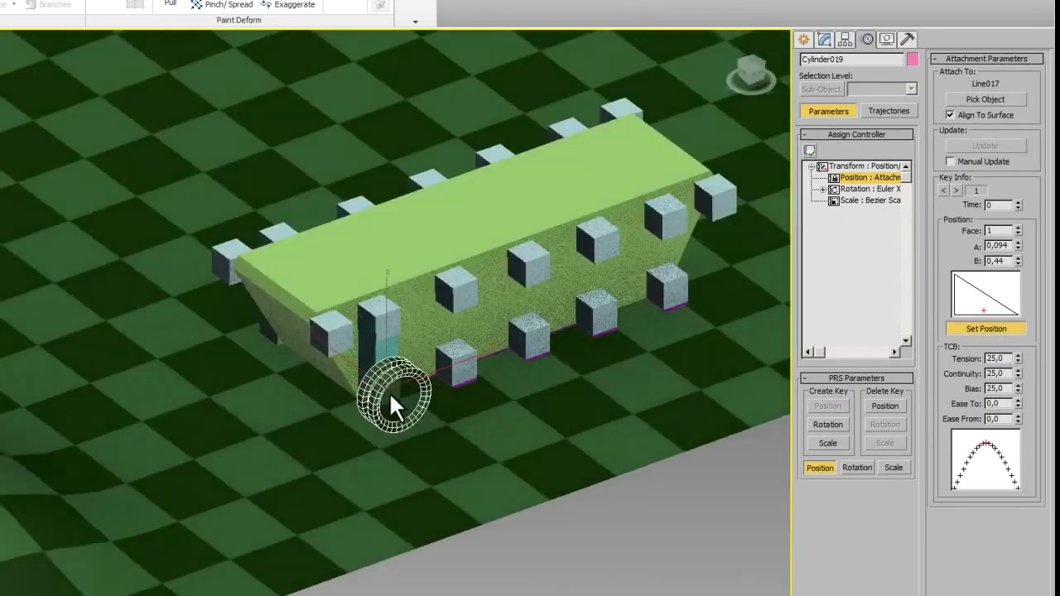
scroll(419, 341, down, 4)
scroll(433, 320, up, 3)
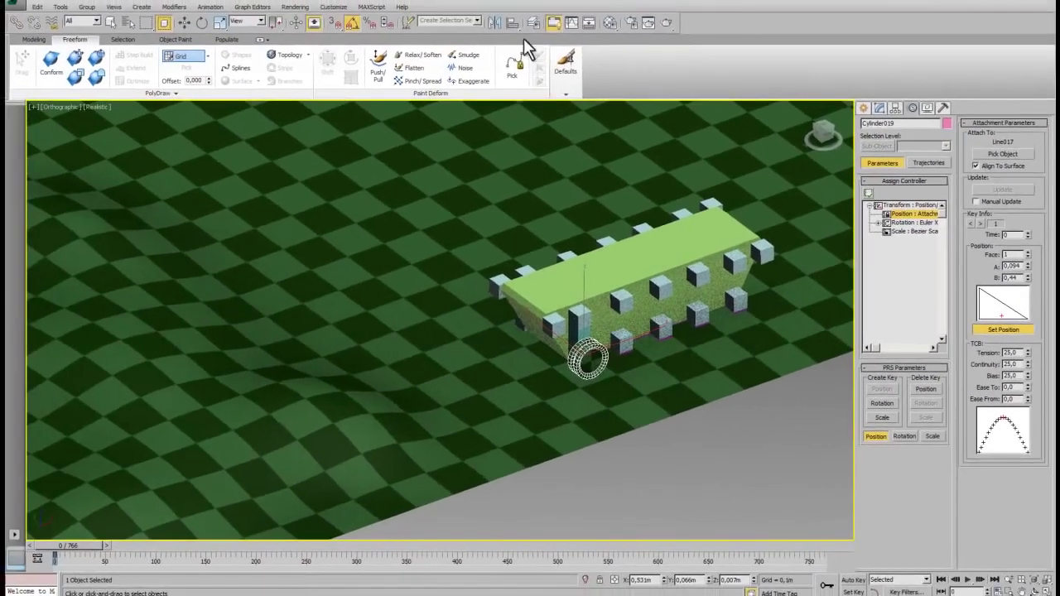
Step: Select the hull base baza and move it around the ground
click(476, 20)
click(464, 31)
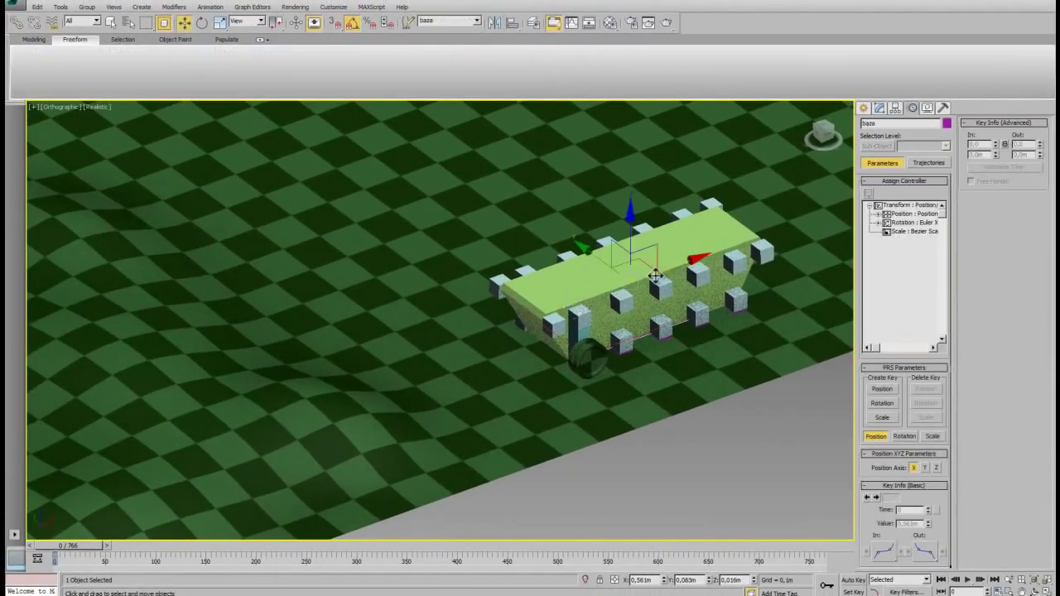
middle_drag(552, 324, 719, 242)
drag(770, 212, 461, 405)
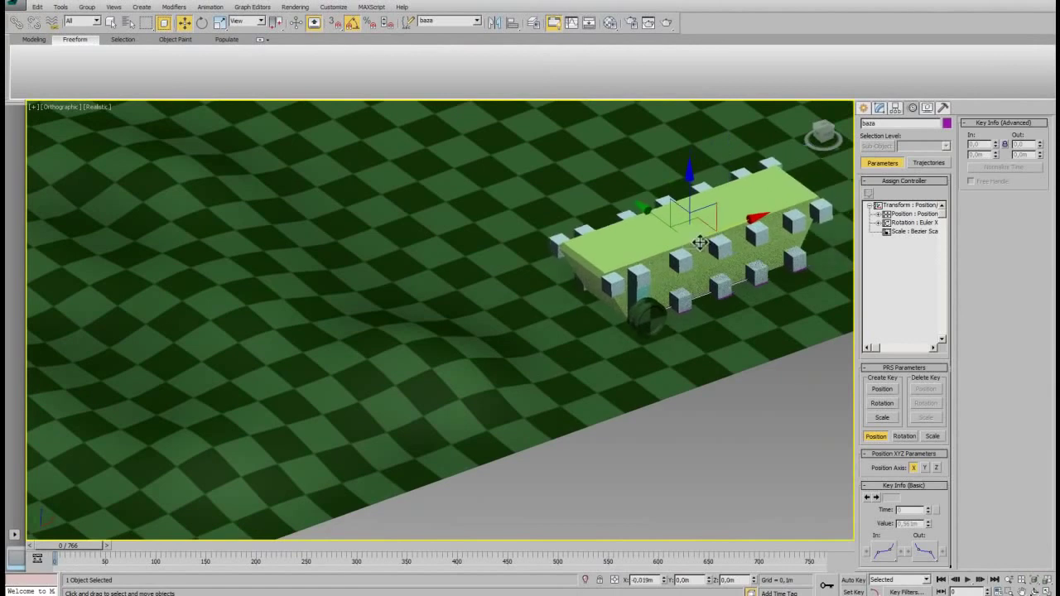
alt+middle_drag(461, 406, 498, 379)
mouse_move(517, 250)
mouse_down()
mouse_move(433, 307)
mouse_move(342, 409)
mouse_move(467, 294)
mouse_move(538, 265)
mouse_move(614, 255)
mouse_move(839, 161)
mouse_up()
mouse_move(839, 160)
middle_down()
mouse_move(649, 361)
mouse_move(681, 366)
mouse_move(568, 364)
mouse_move(510, 387)
middle_up()
scroll(527, 419, up, 2)
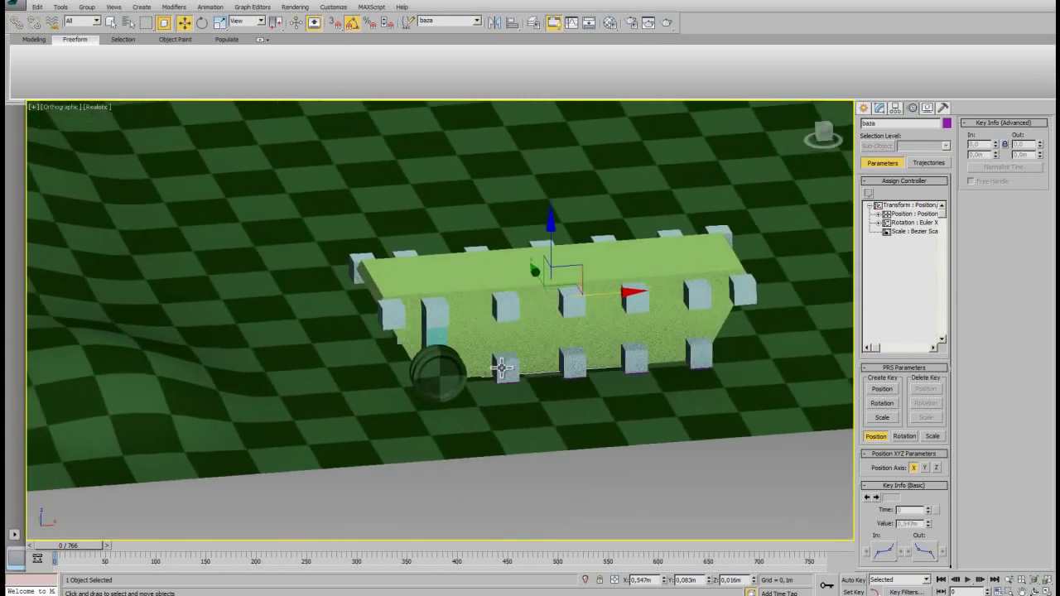
scroll(508, 356, up, 2)
scroll(473, 406, up, 2)
Step: Delete the wheel cylinder, then shift-drag the teal post Line017 to clone it
click(488, 400)
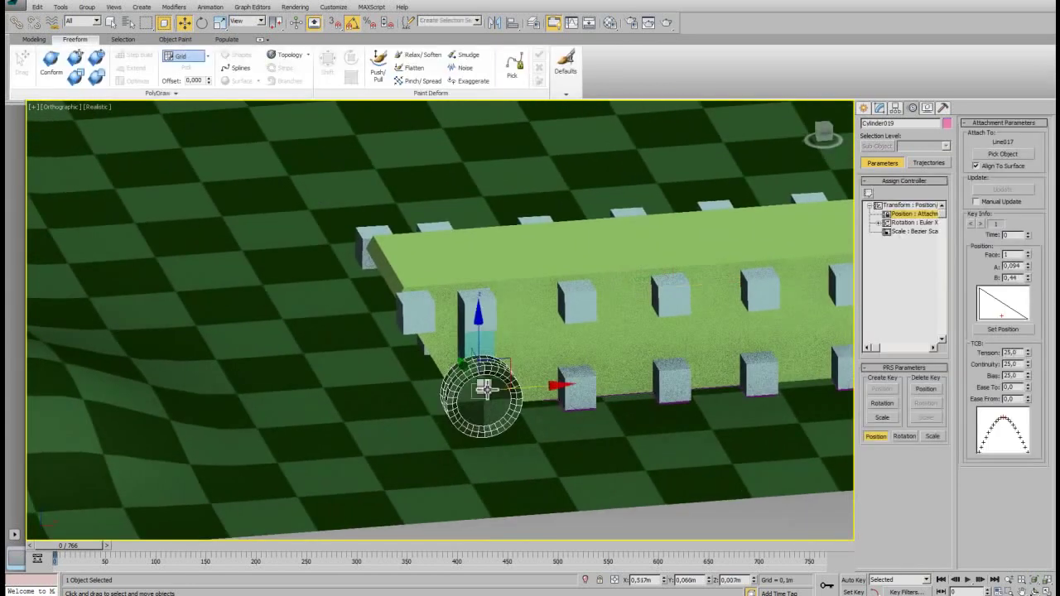
key(Delete)
click(479, 361)
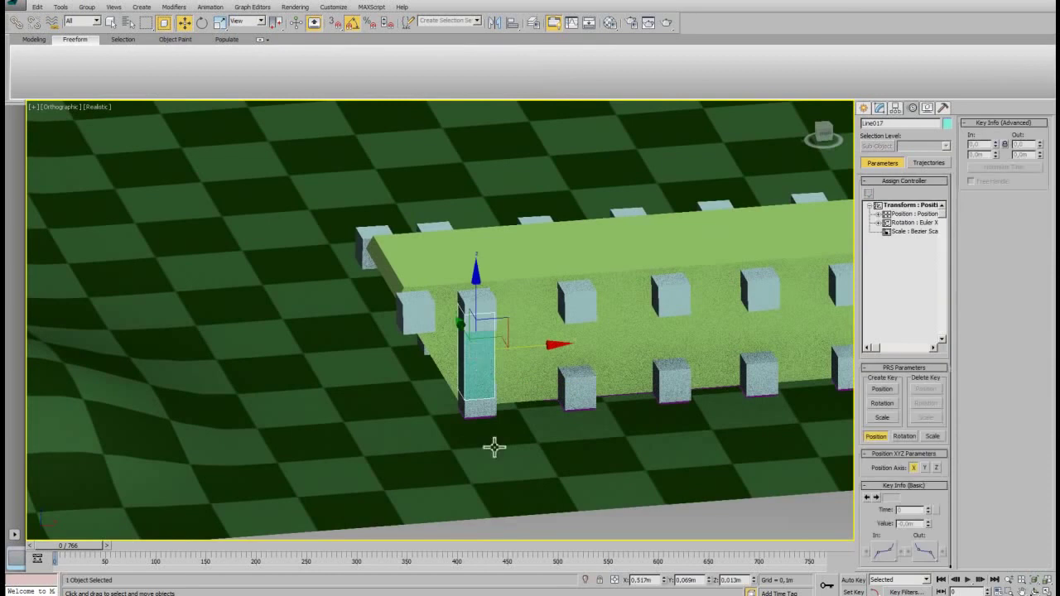
shift+drag(473, 398, 470, 406)
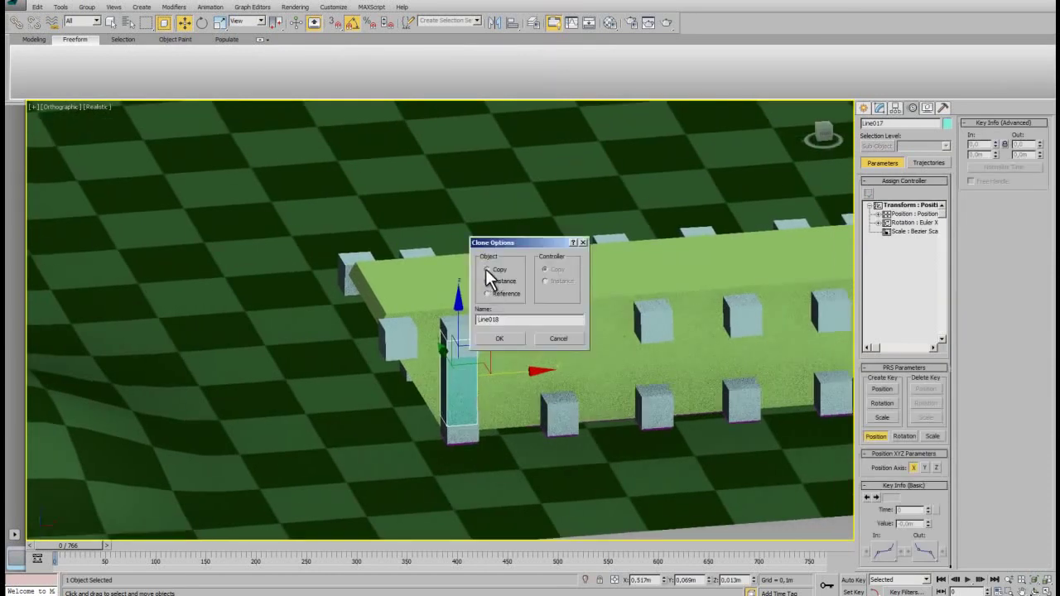
Step: Accept the Line018 copy, shift it right, and undo the accidental tilt
click(503, 340)
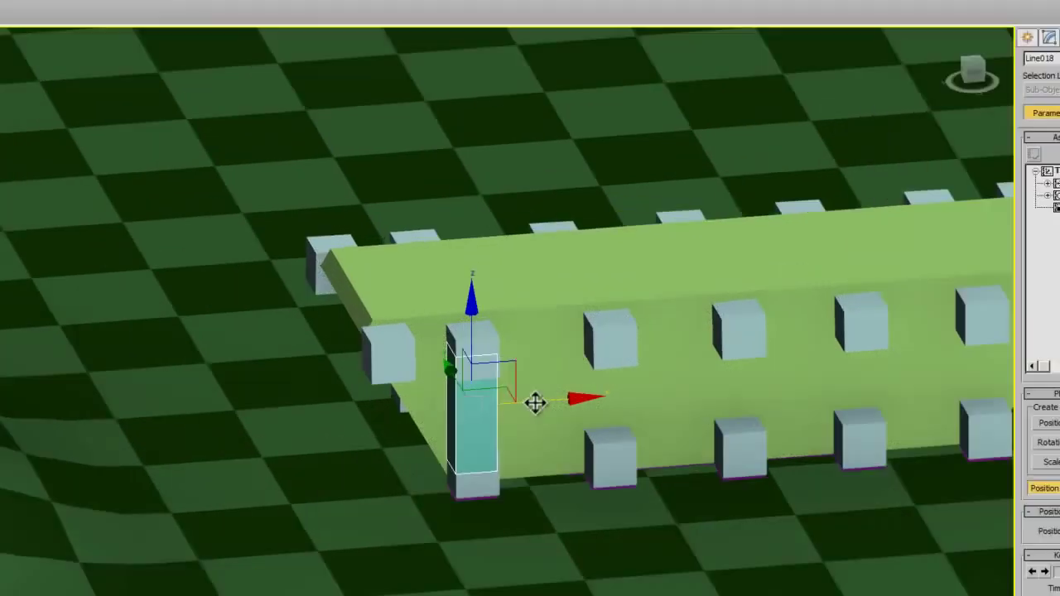
drag(615, 405, 692, 405)
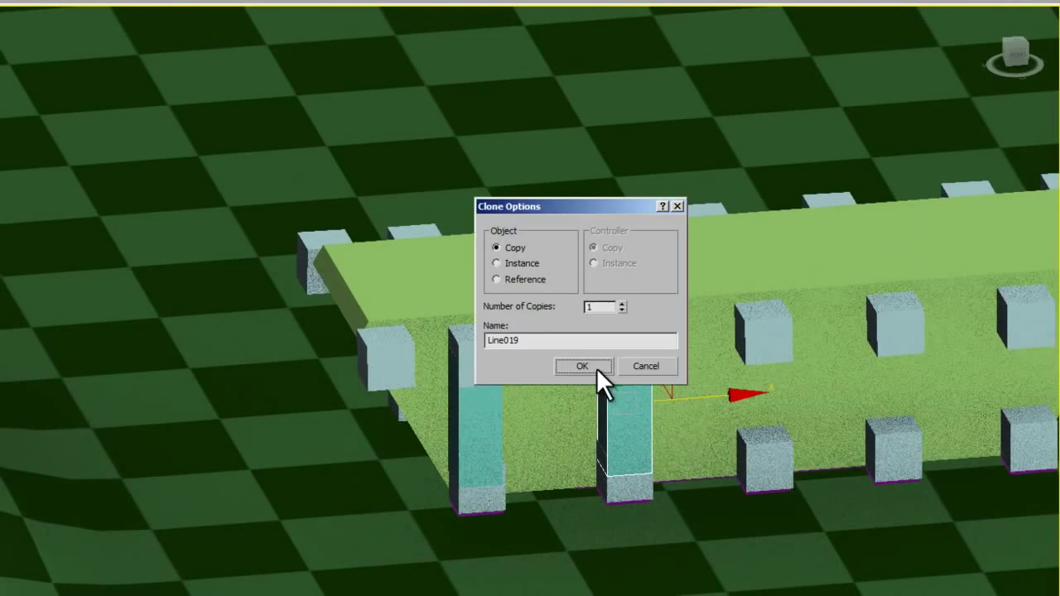
key(Escape)
drag(525, 421, 697, 404)
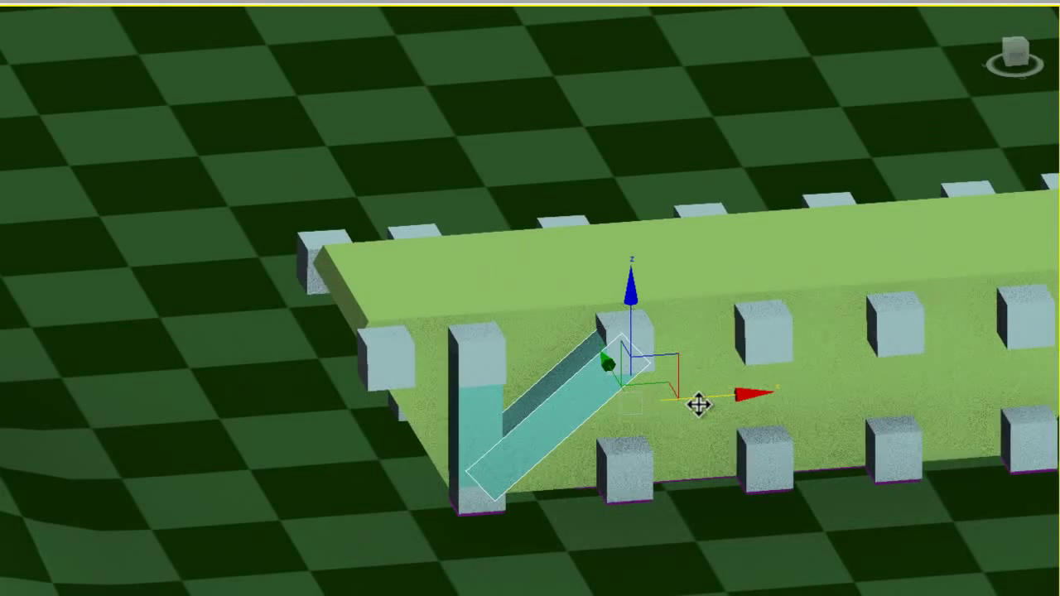
key(ctrl+z)
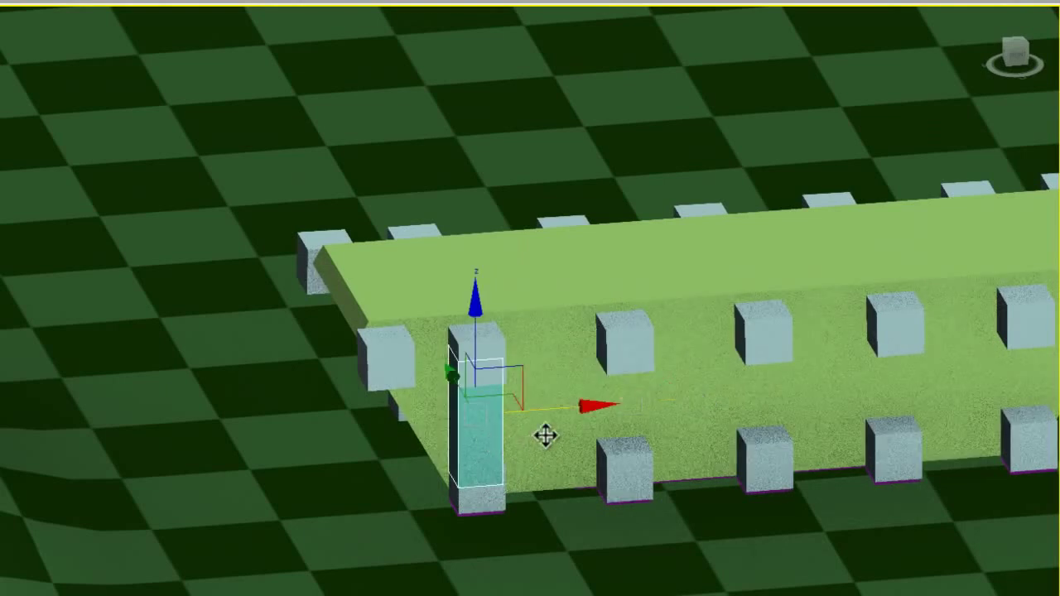
Step: Clone the teal post to the right as 4 copies
shift+drag(549, 409, 698, 402)
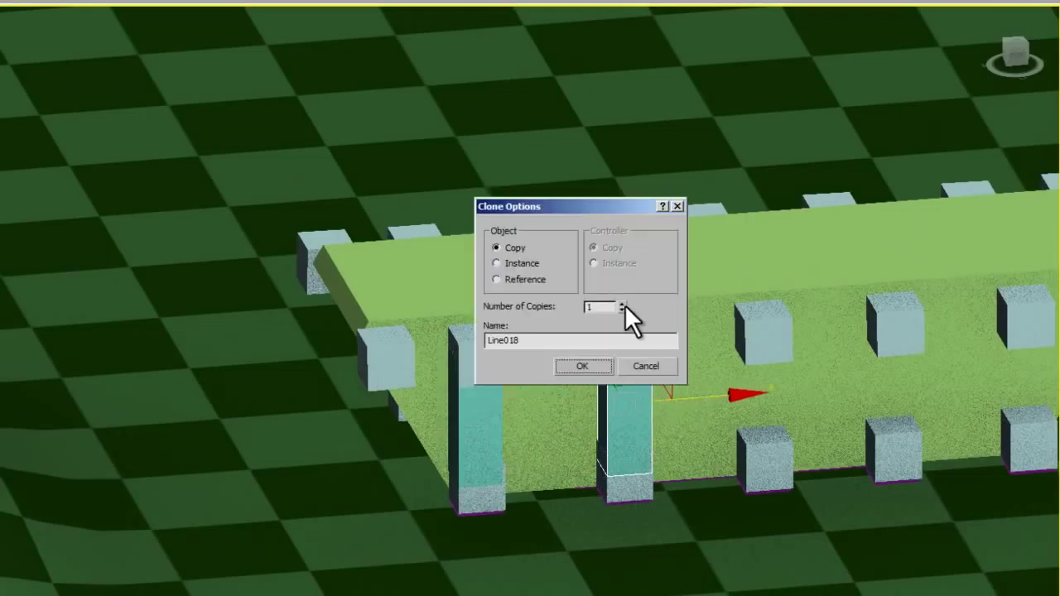
click(621, 303)
click(621, 303)
click(620, 303)
click(591, 363)
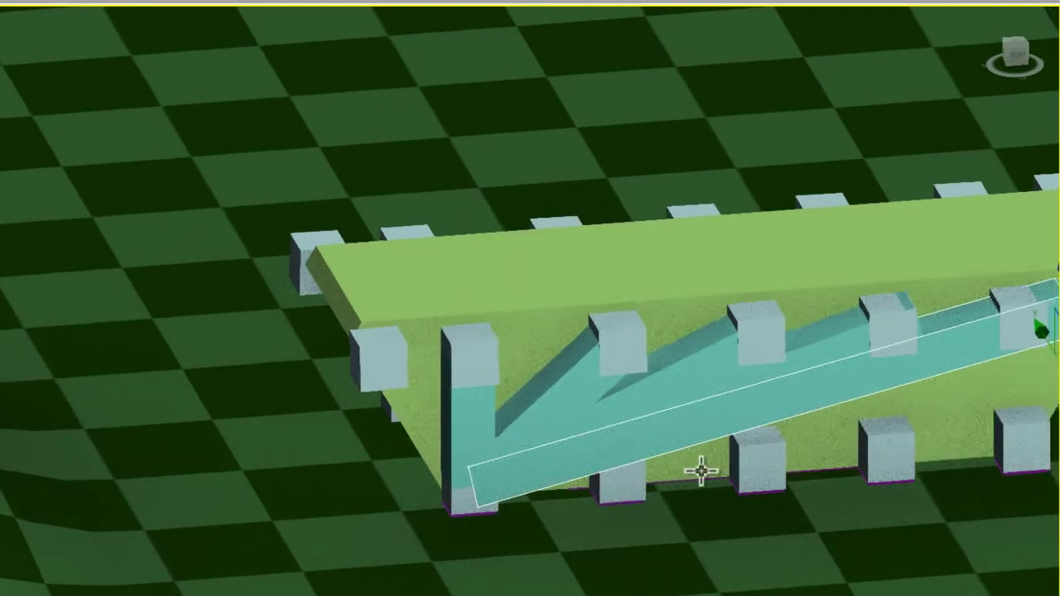
Step: Slide a teal piece to the right and link the teal beam to a parent object
scroll(584, 521, down, 3)
mouse_move(629, 485)
alt+middle_down()
mouse_move(608, 485)
mouse_move(651, 495)
alt+middle_up()
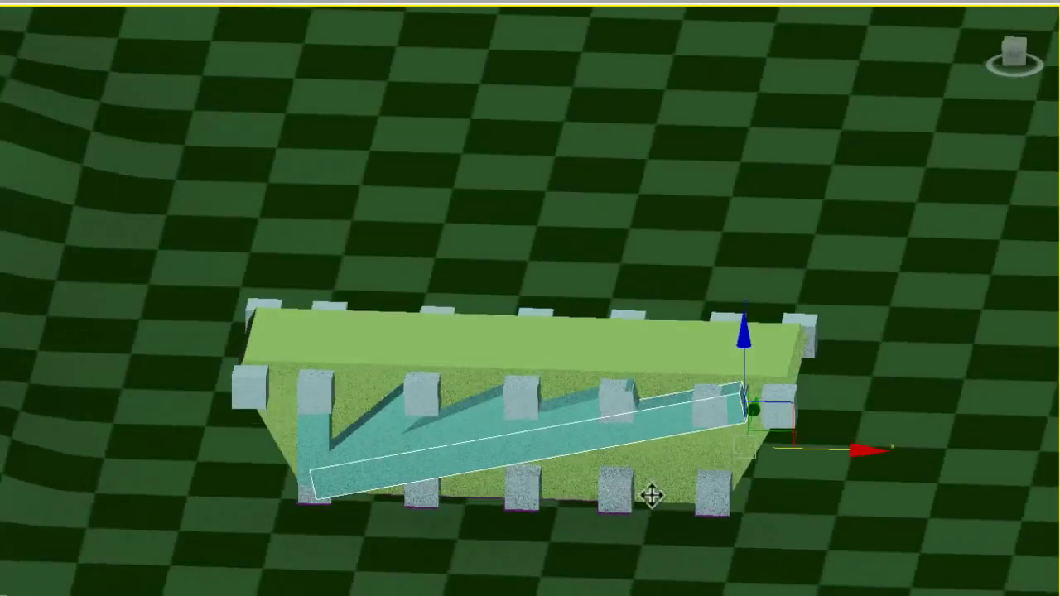
mouse_move(813, 450)
mouse_down()
mouse_move(851, 451)
mouse_move(788, 464)
mouse_up()
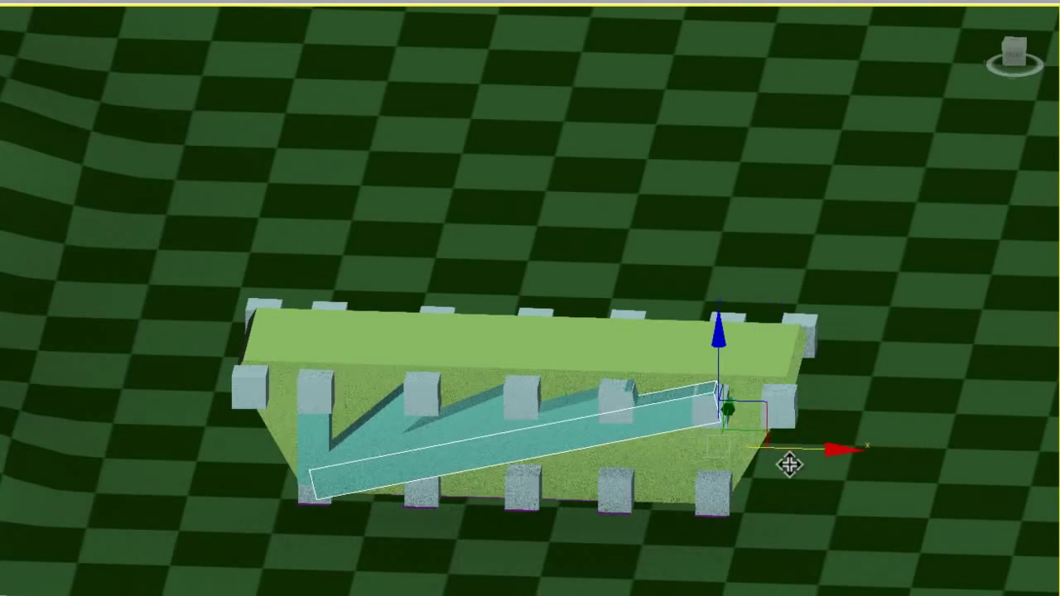
scroll(704, 464, up, 2)
scroll(612, 476, up, 3)
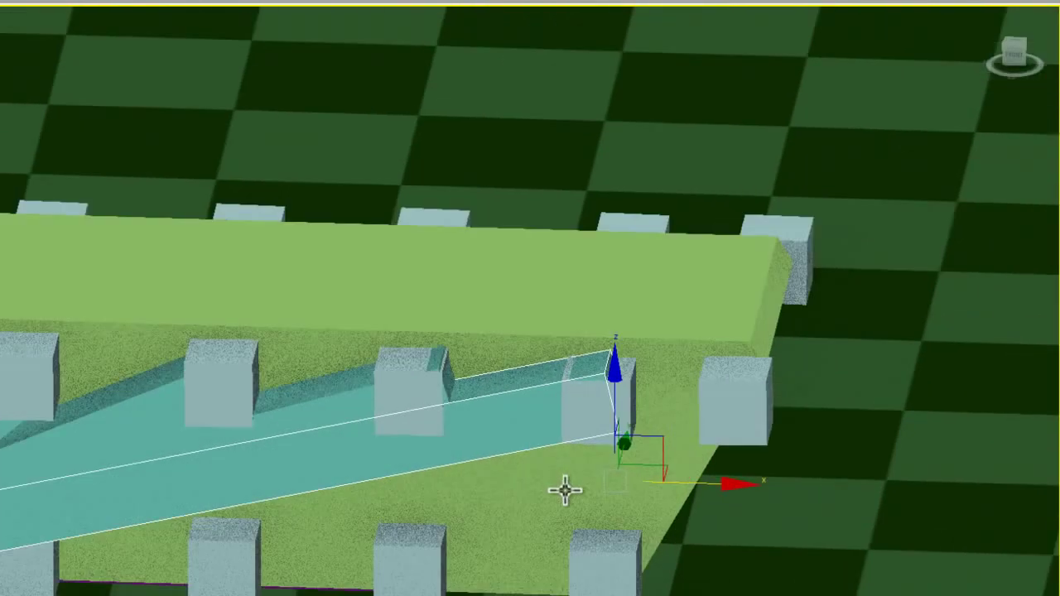
key(q)
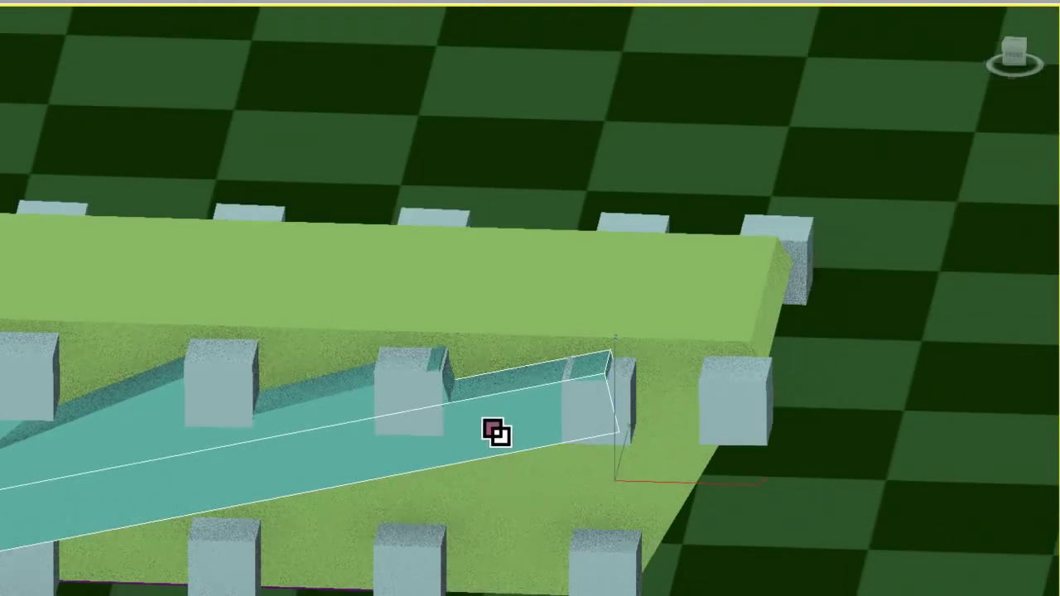
mouse_move(621, 404)
mouse_down()
mouse_move(401, 364)
mouse_move(13, 357)
mouse_up()
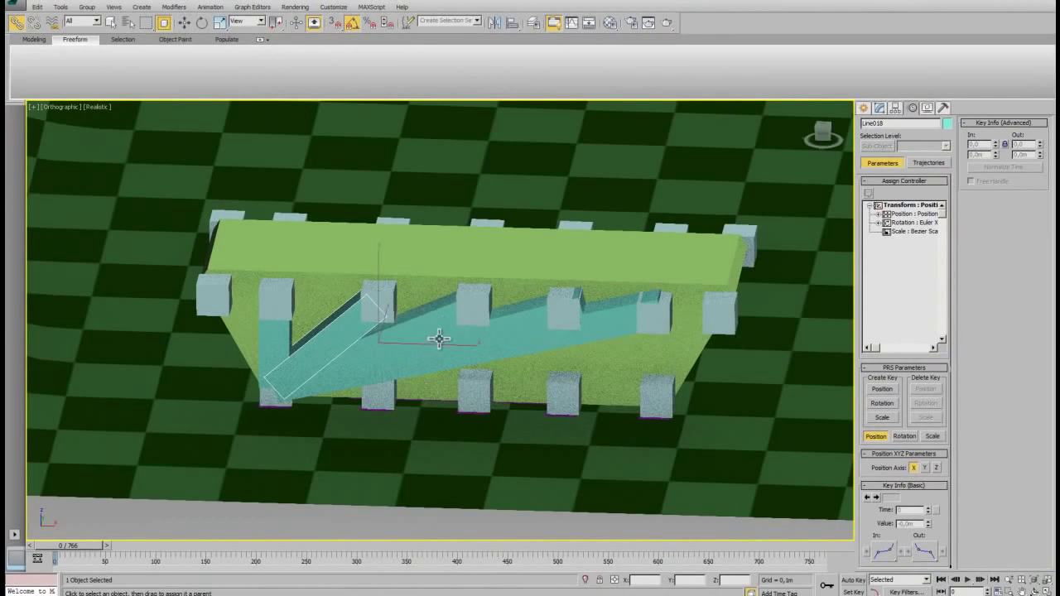
Step: Set Box173 as the first beam's Linked XForm control object and Box174 as Line019's
click(881, 108)
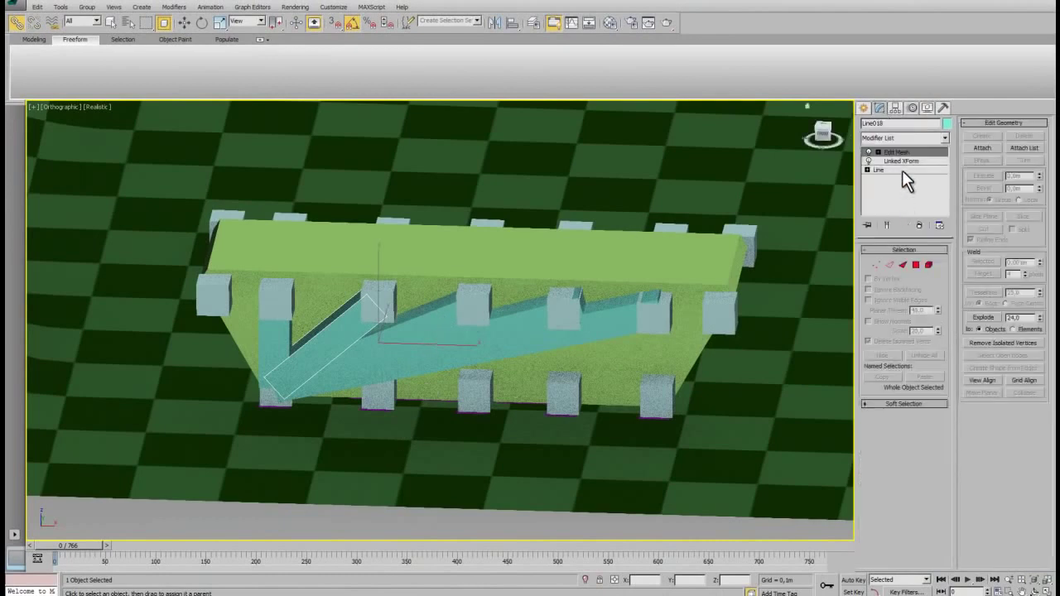
click(904, 161)
click(1000, 280)
click(220, 437)
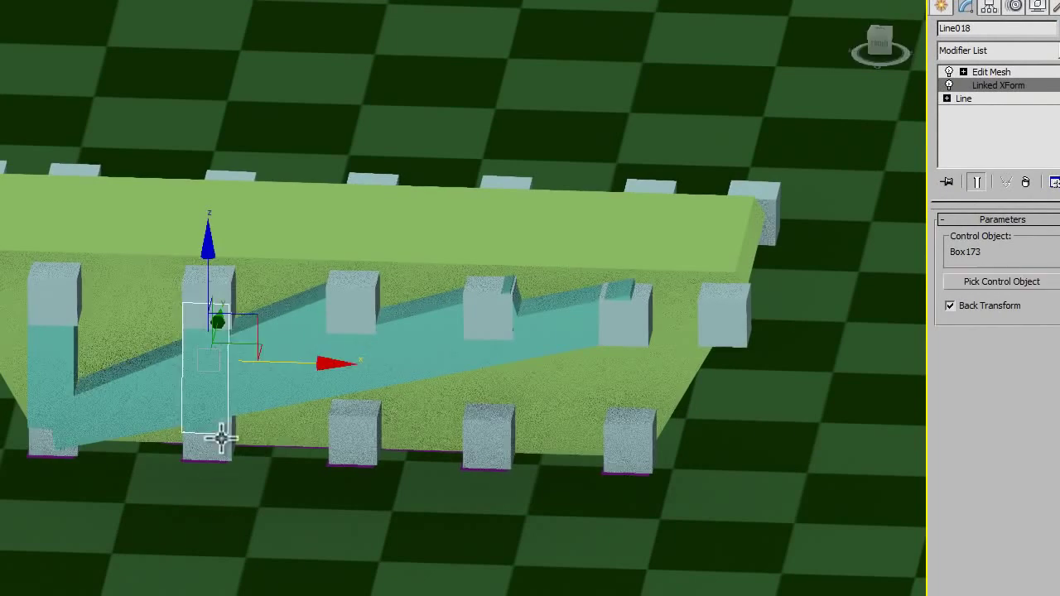
click(941, 7)
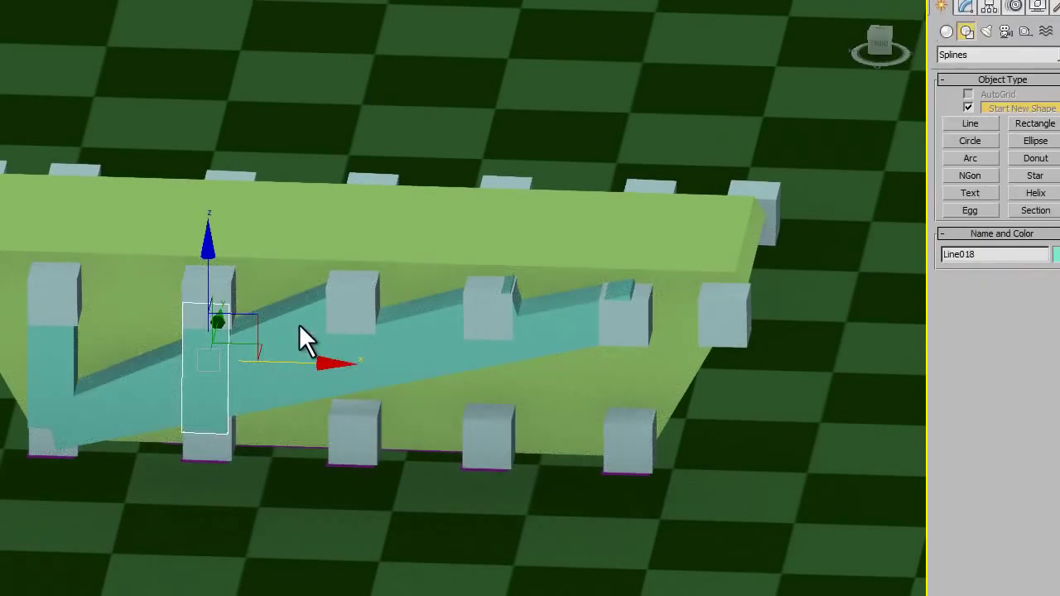
click(298, 323)
click(963, 7)
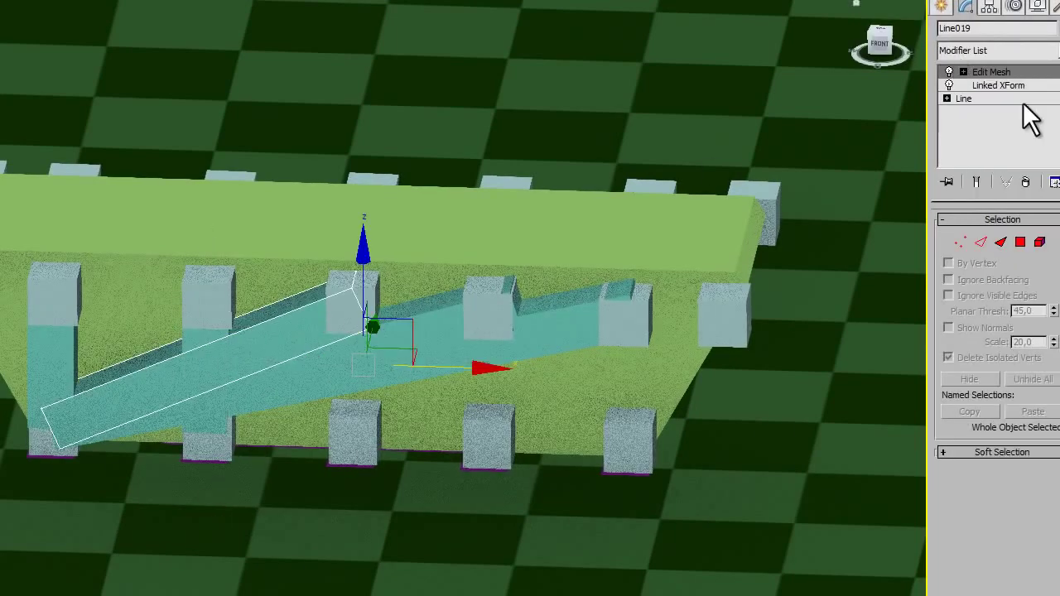
click(1007, 83)
click(1006, 282)
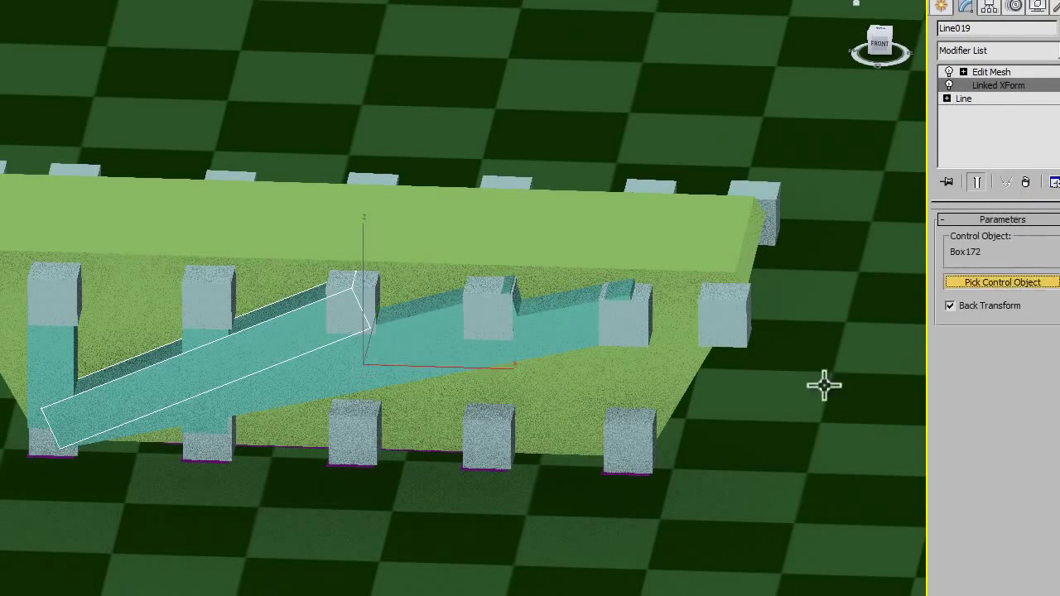
click(344, 422)
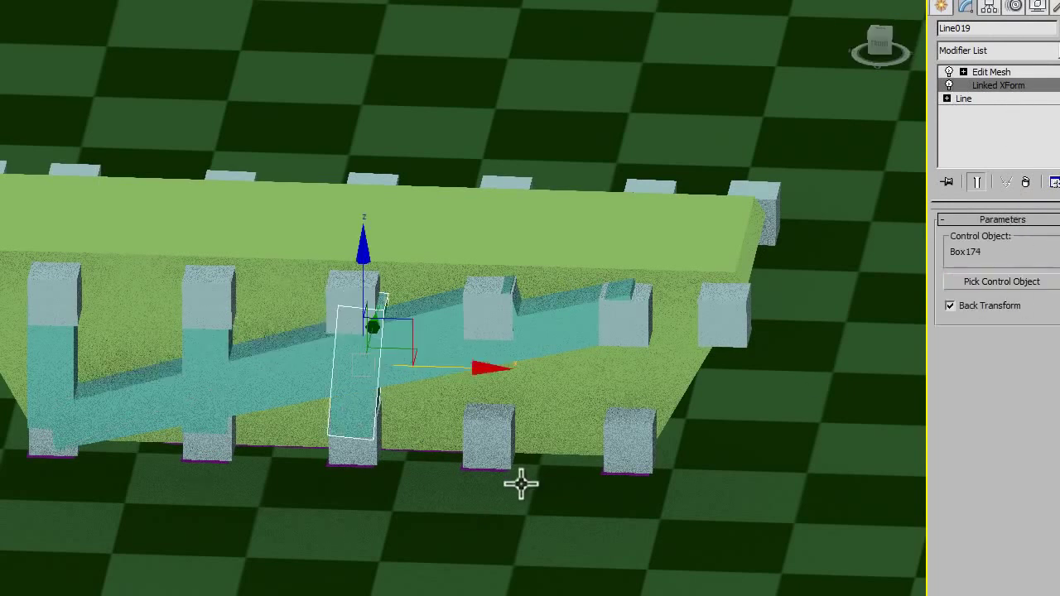
Step: Relink Line020 to Box175 and Line021 to Box176, then reselect Line020 and Line019
click(305, 339)
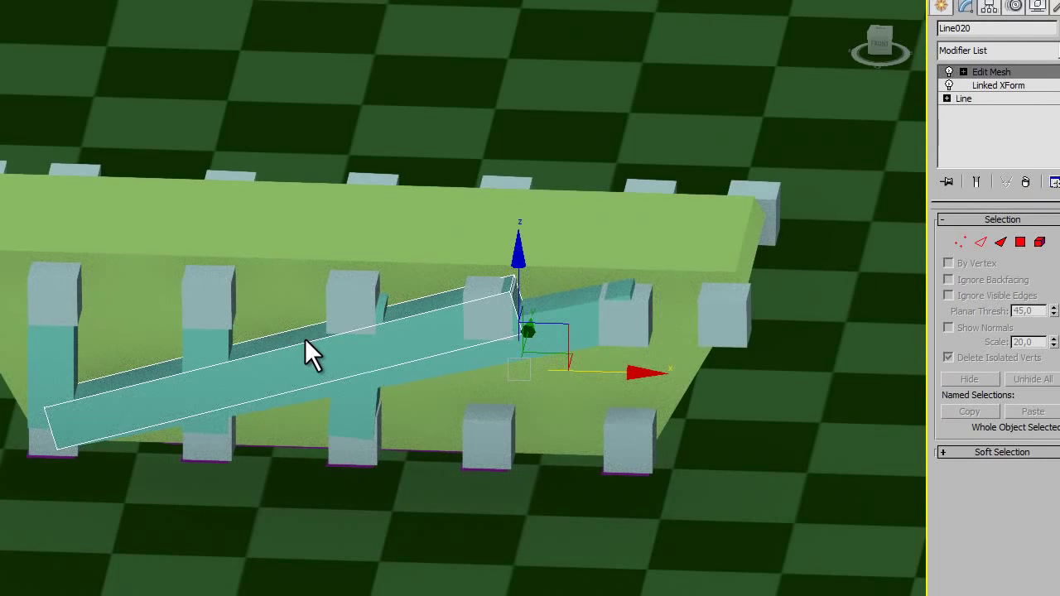
click(1006, 85)
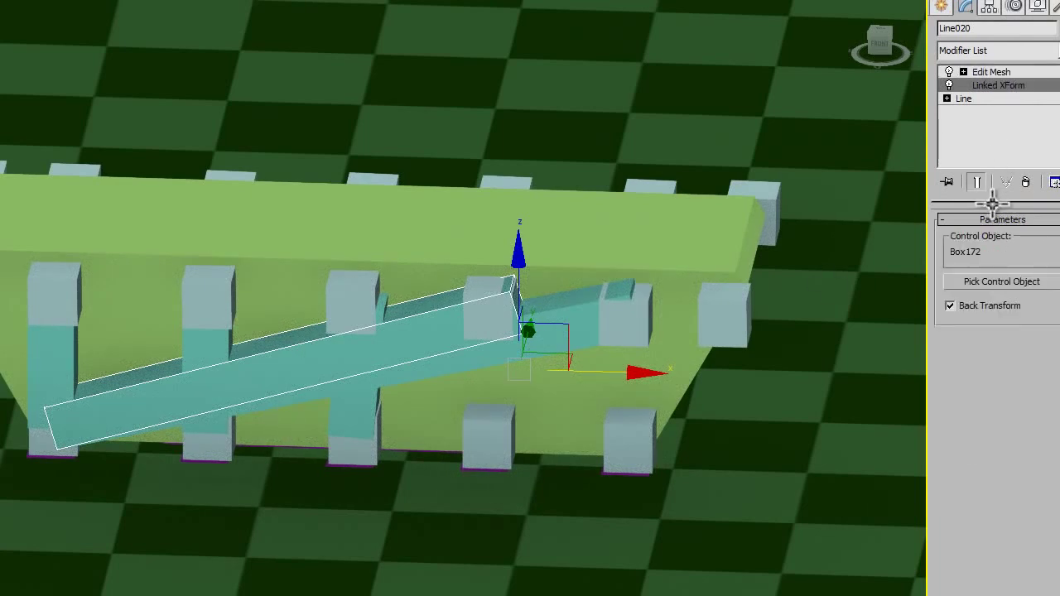
click(998, 281)
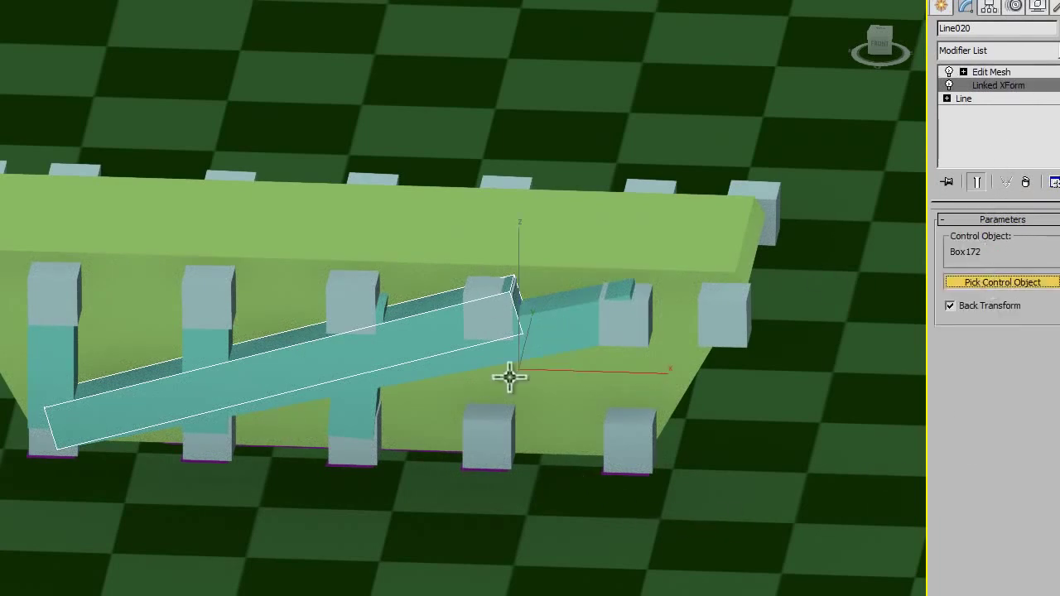
click(490, 427)
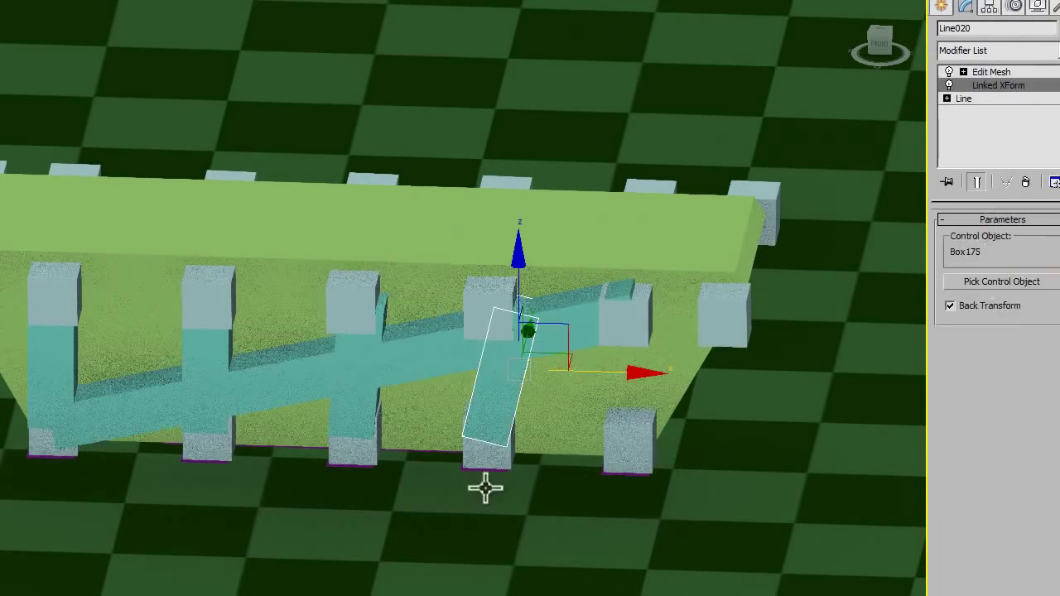
click(941, 6)
click(425, 362)
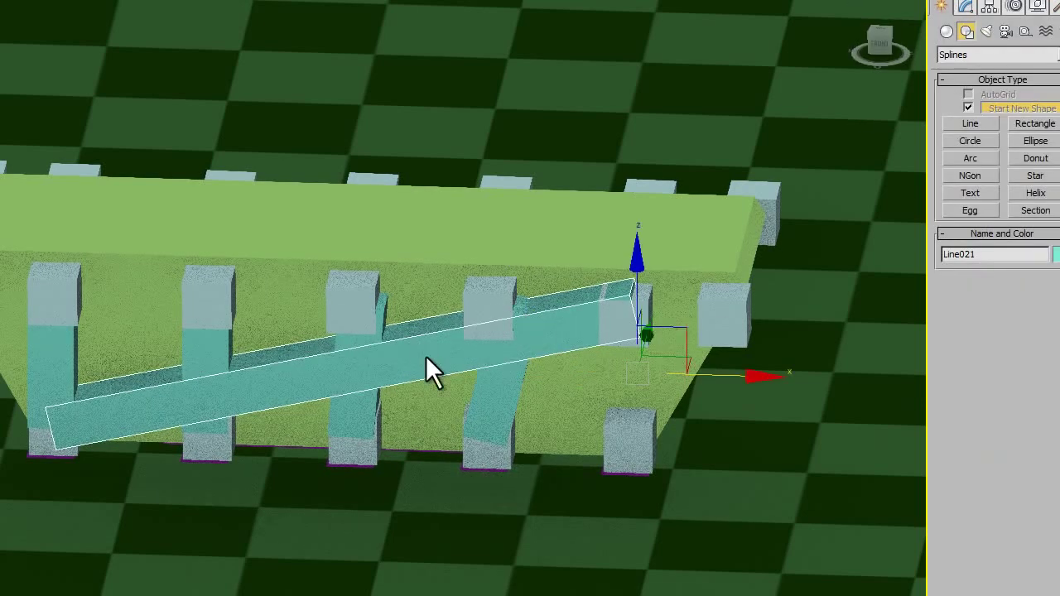
click(966, 6)
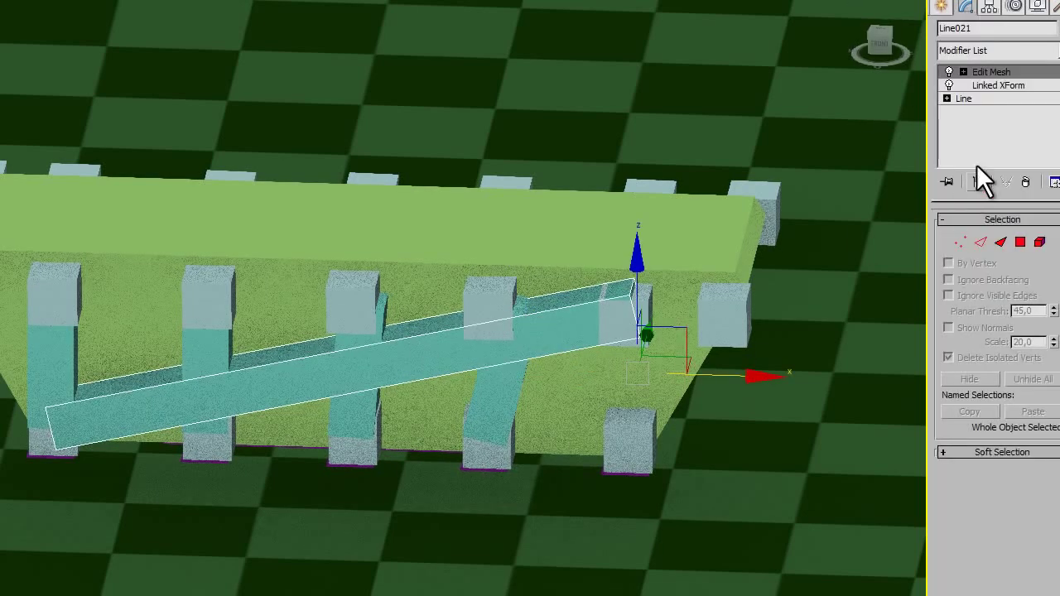
click(998, 85)
click(999, 282)
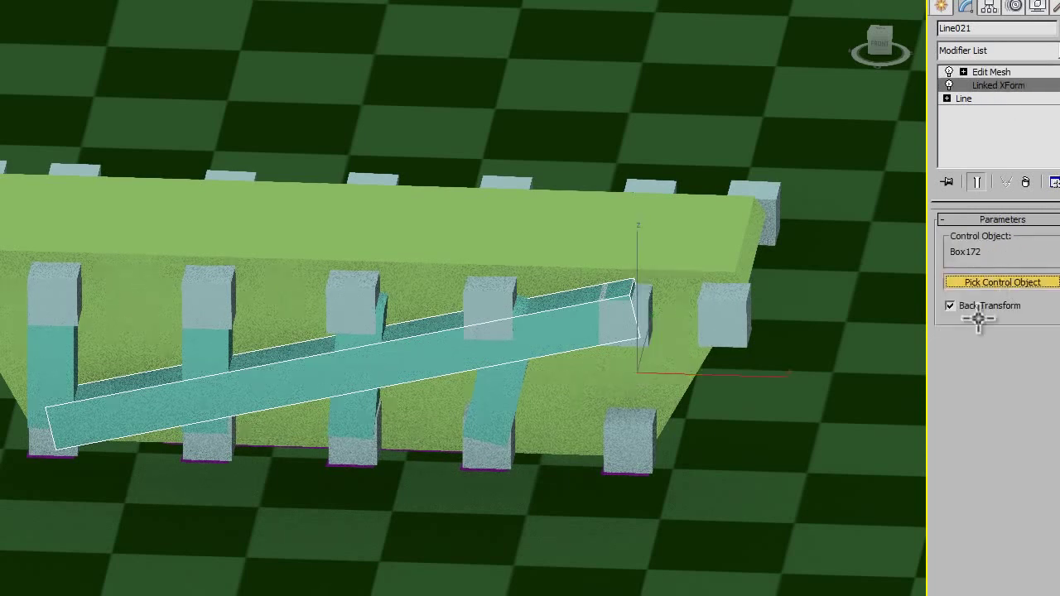
click(645, 445)
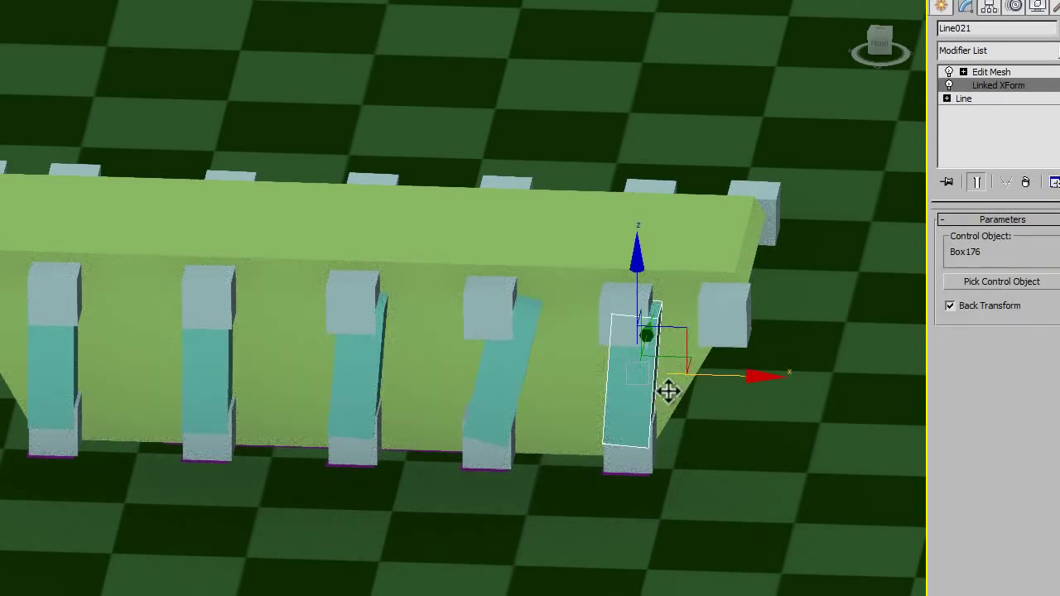
click(515, 328)
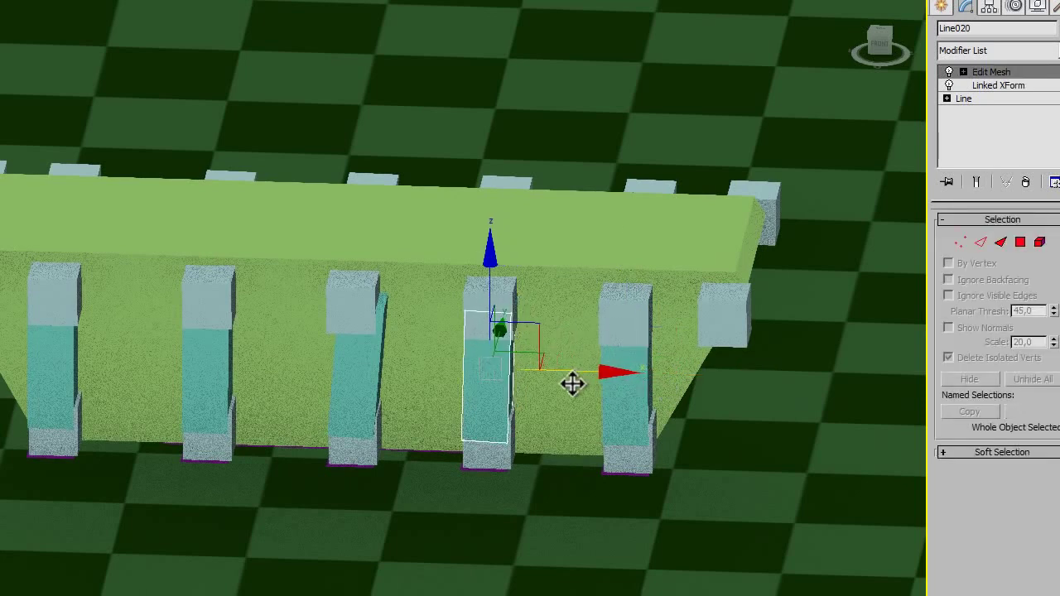
click(364, 369)
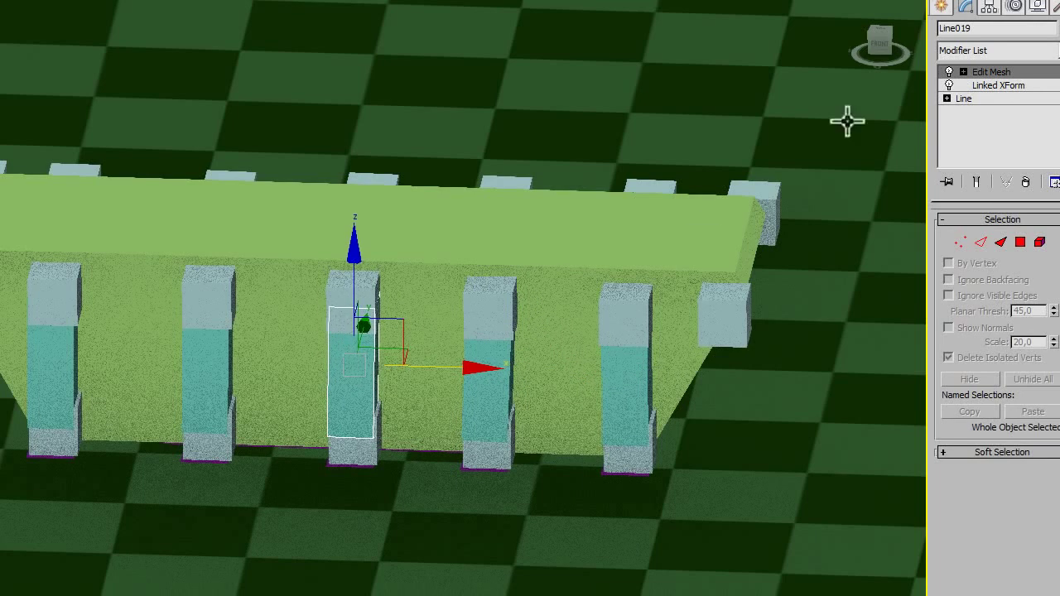
click(941, 7)
scroll(250, 383, down, 4)
Step: Select the base object baza from the saved selection and shift it down and left
mouse_move(250, 382)
alt+middle_down()
mouse_move(315, 395)
mouse_move(561, 332)
alt+middle_up()
click(476, 20)
click(471, 27)
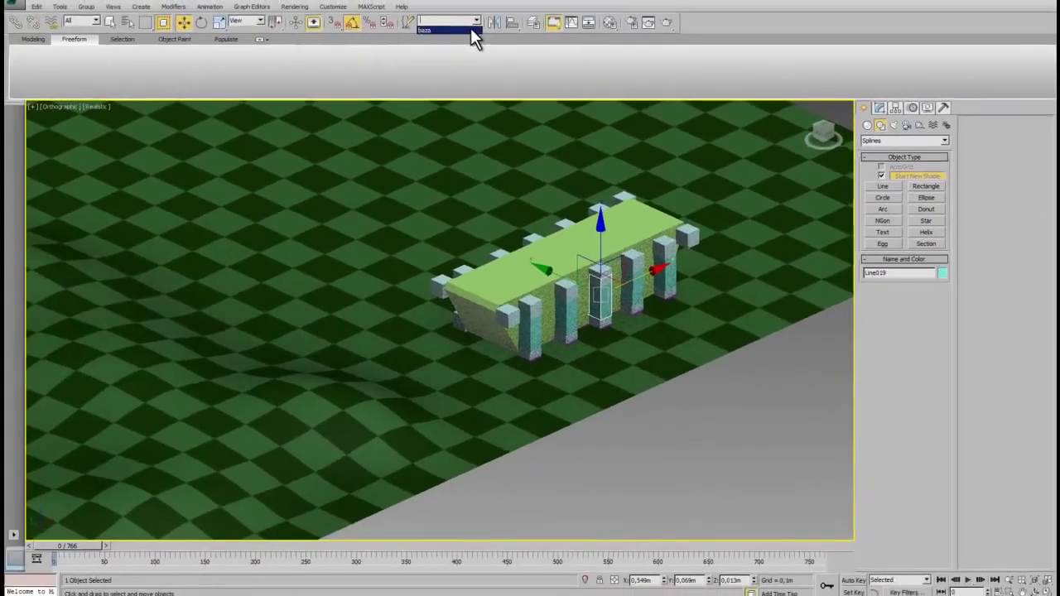
mouse_move(577, 260)
mouse_down()
mouse_move(177, 433)
mouse_move(610, 236)
mouse_move(597, 324)
mouse_up()
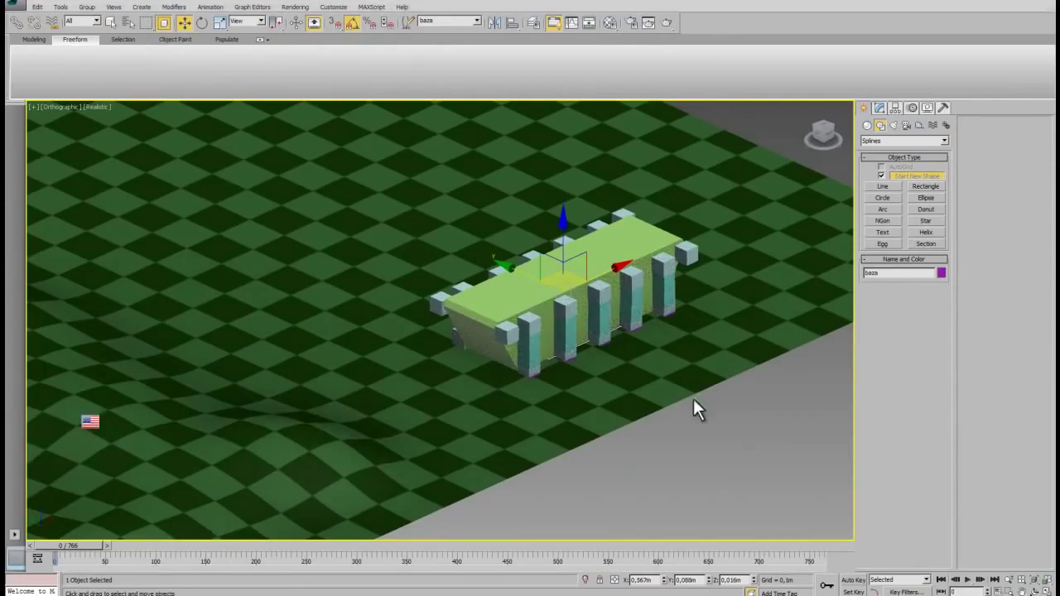
Step: Clone the five teal pillars and place the copies against the hull's far side
click(538, 356)
ctrl+click(566, 331)
ctrl+click(597, 319)
ctrl+click(631, 308)
ctrl+click(657, 310)
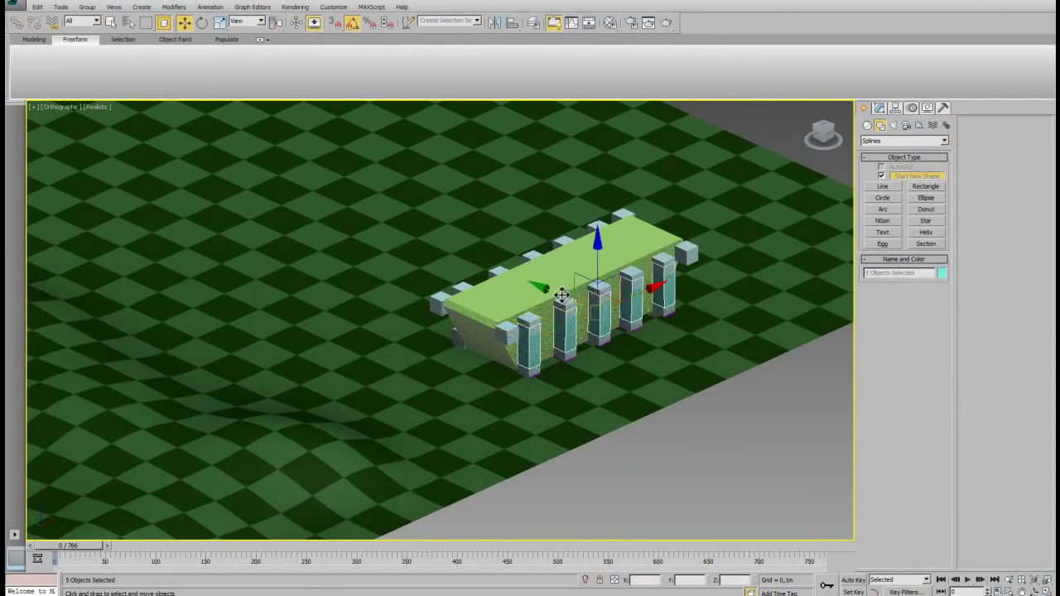
shift+drag(559, 300, 475, 258)
click(533, 344)
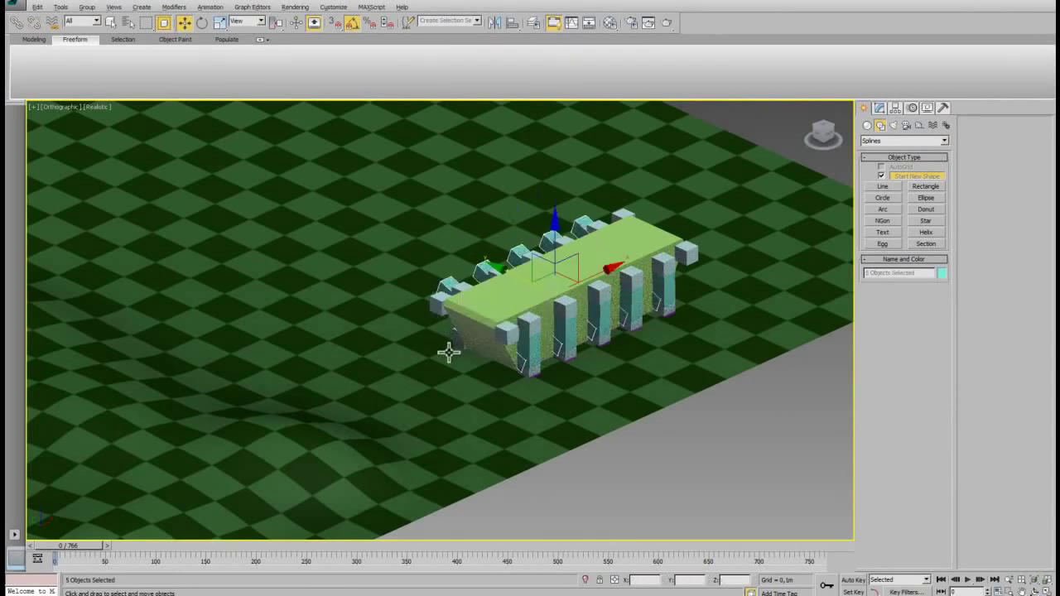
alt+middle_drag(447, 353, 496, 378)
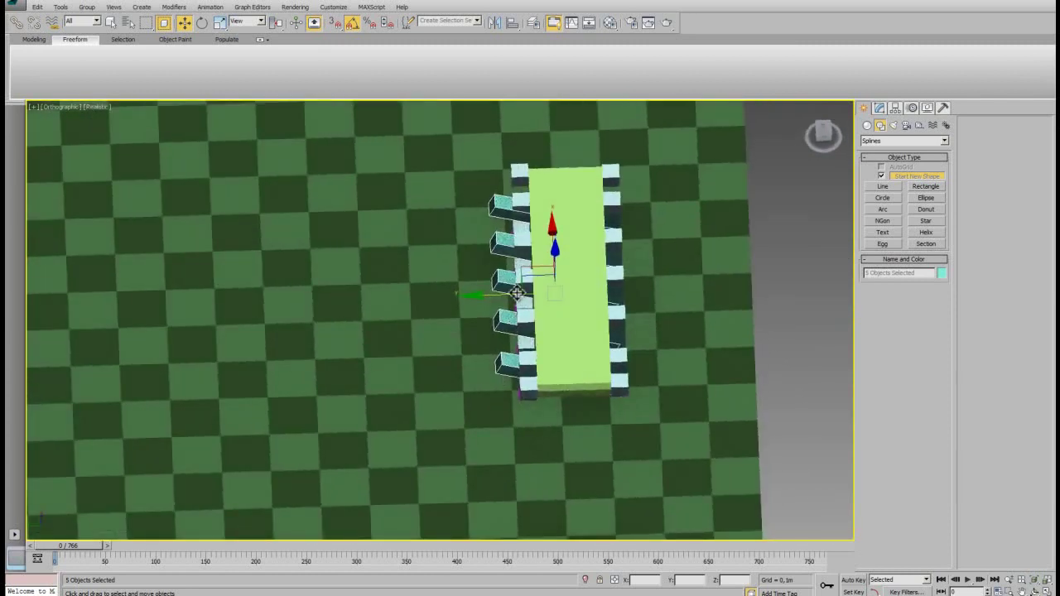
drag(500, 294, 491, 327)
scroll(671, 327, up, 2)
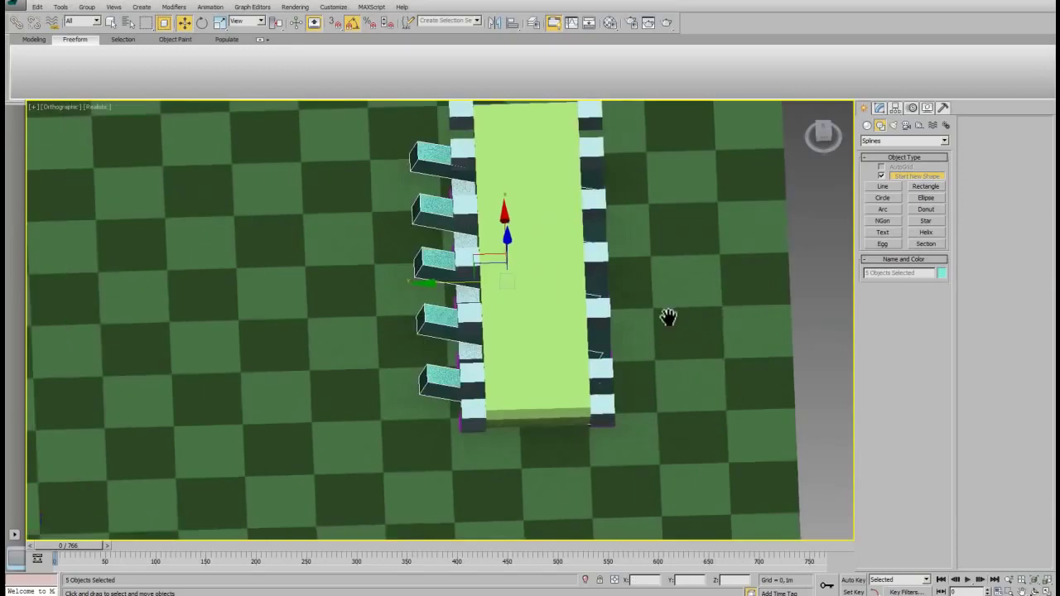
Step: Link the copied pillars one after another to their parent objects
click(729, 352)
click(443, 380)
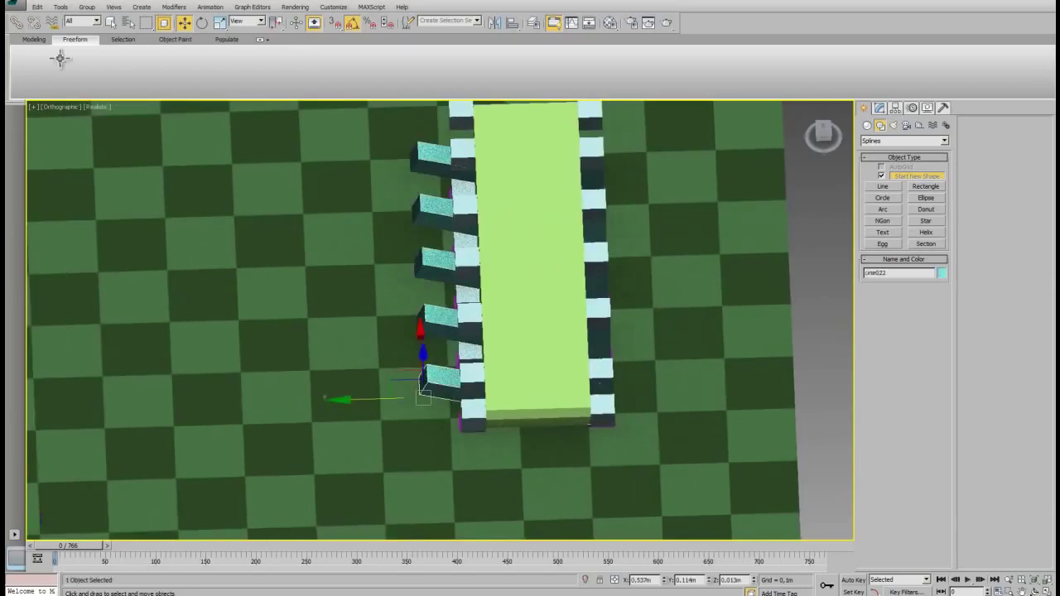
click(13, 24)
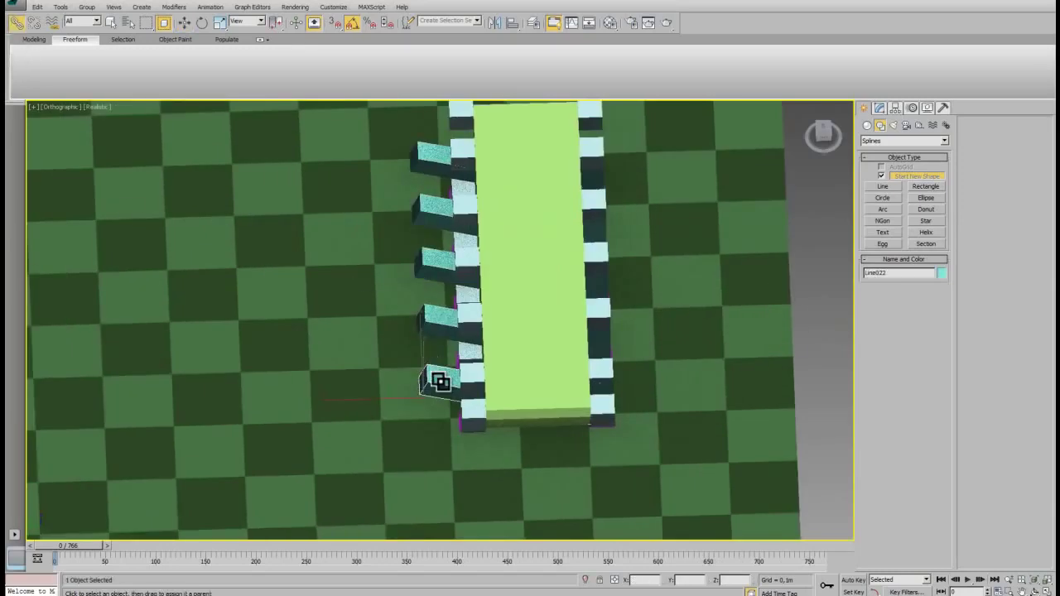
mouse_move(379, 369)
alt+middle_down()
mouse_move(455, 360)
mouse_move(481, 422)
alt+middle_up()
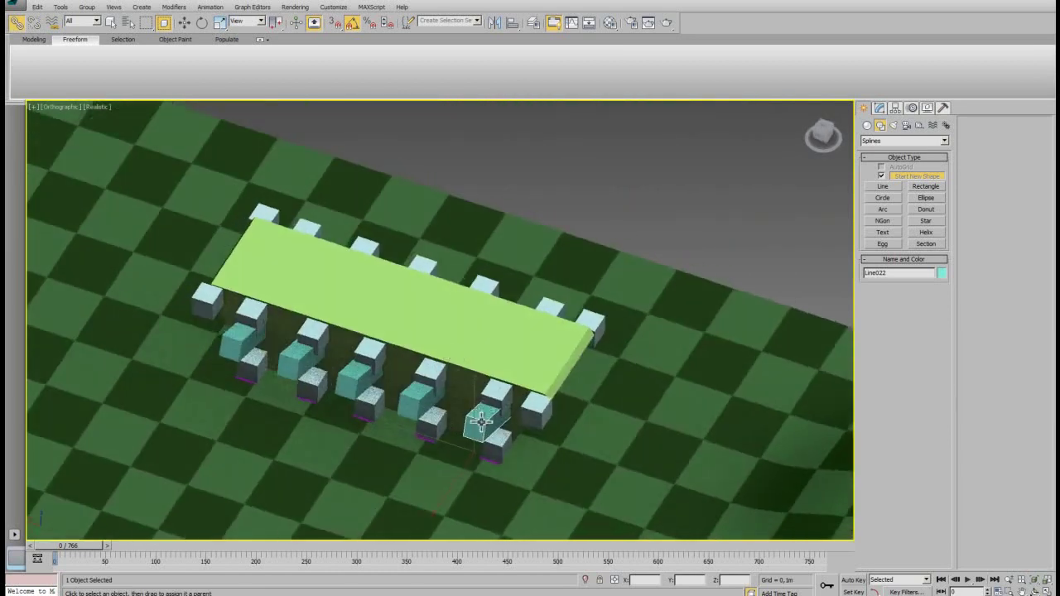
click(416, 399)
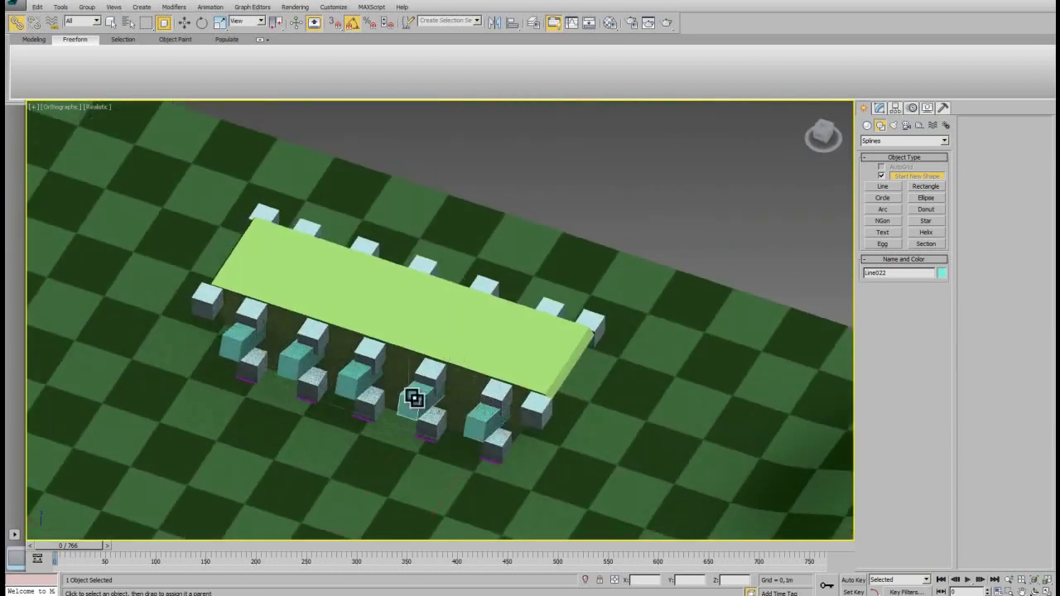
click(367, 350)
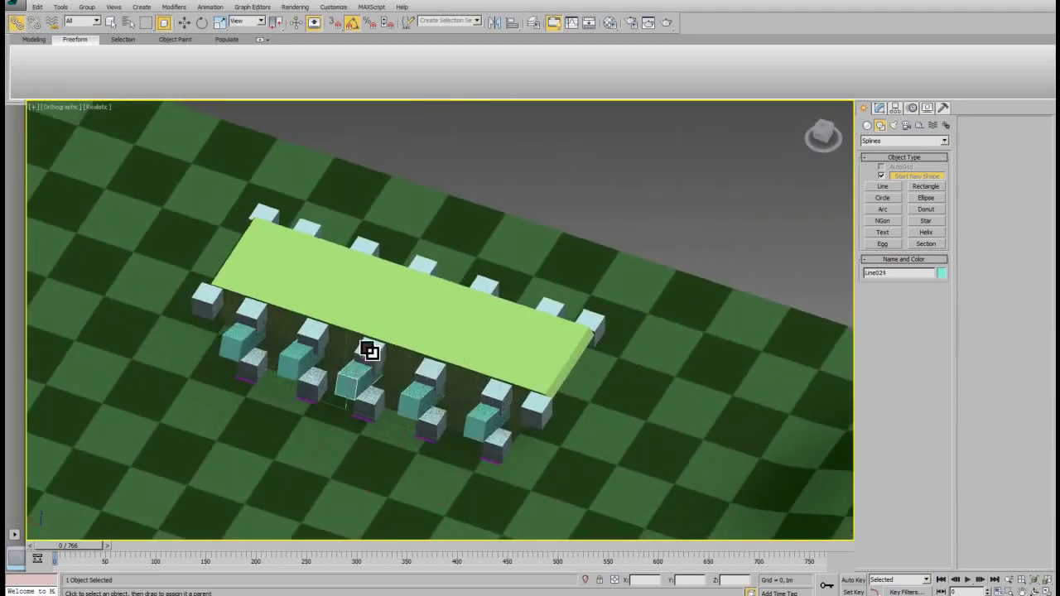
click(295, 358)
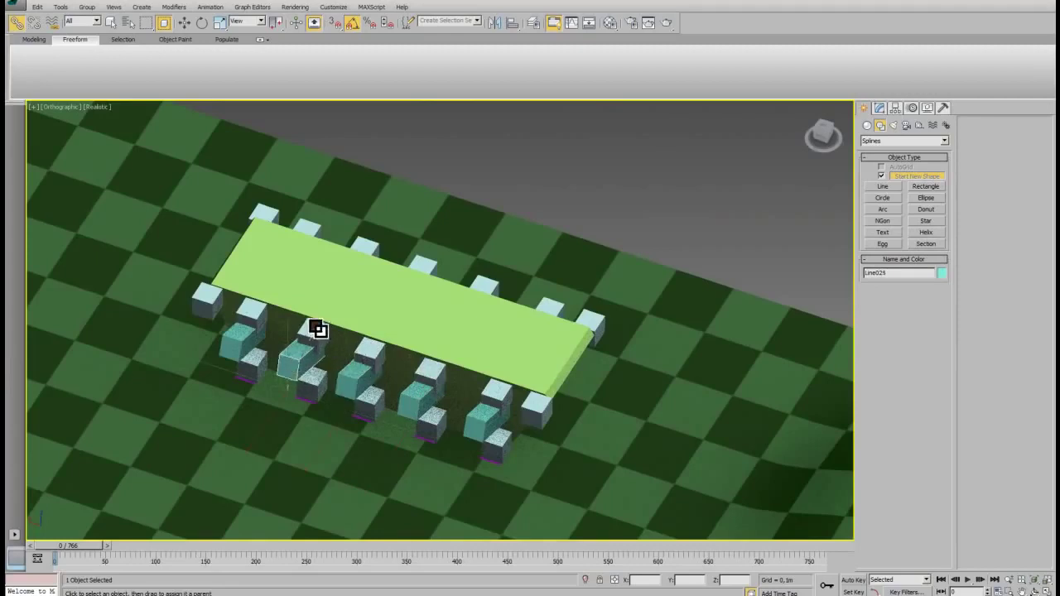
drag(236, 343, 248, 309)
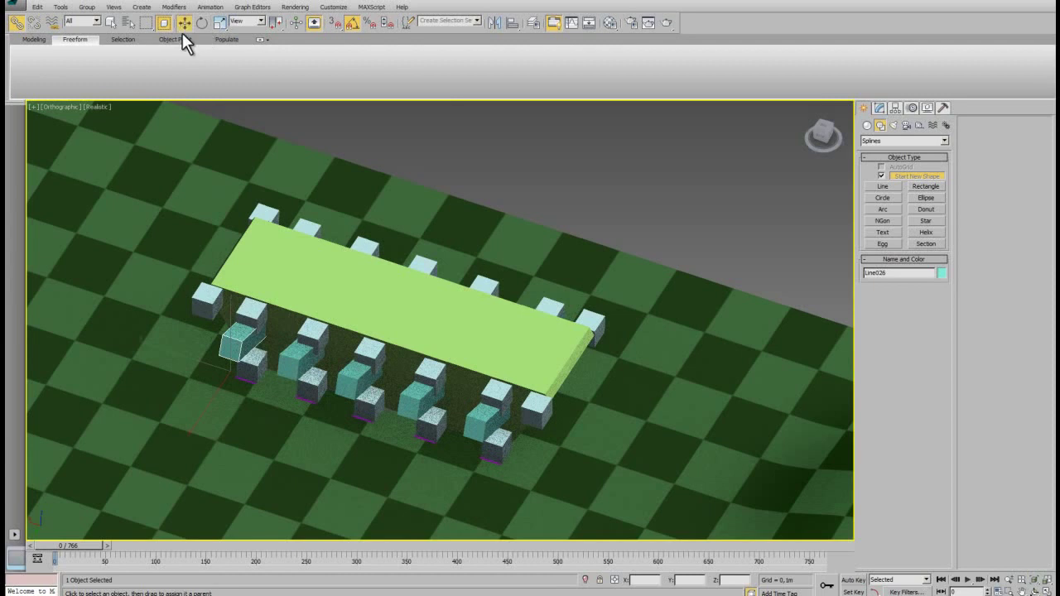
Step: Relink Line022 to Box181 and Line023 to Box180, standing both pieces upright
click(483, 420)
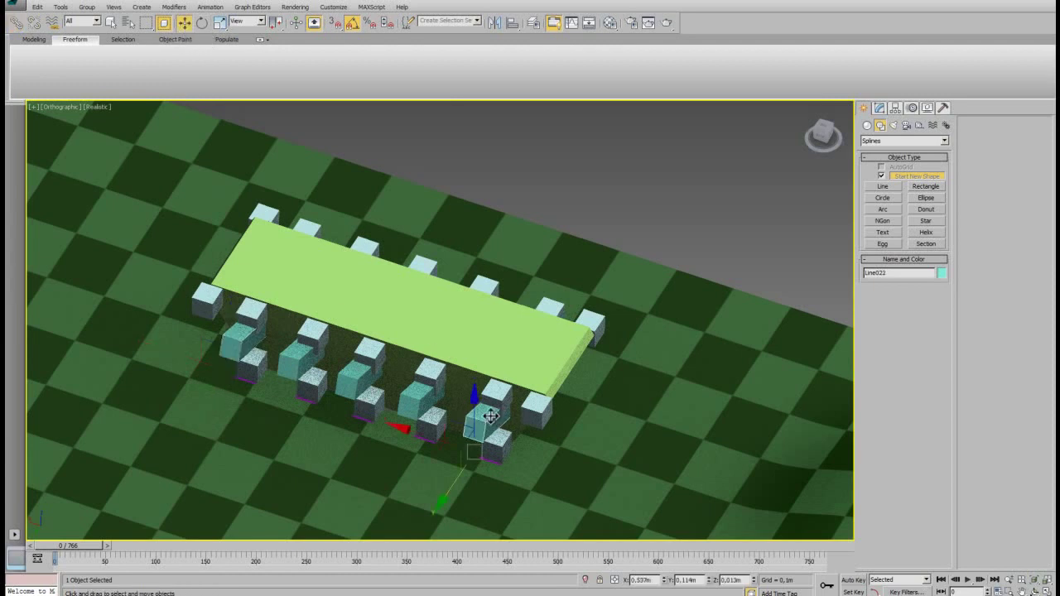
click(886, 109)
click(901, 160)
click(902, 290)
click(506, 432)
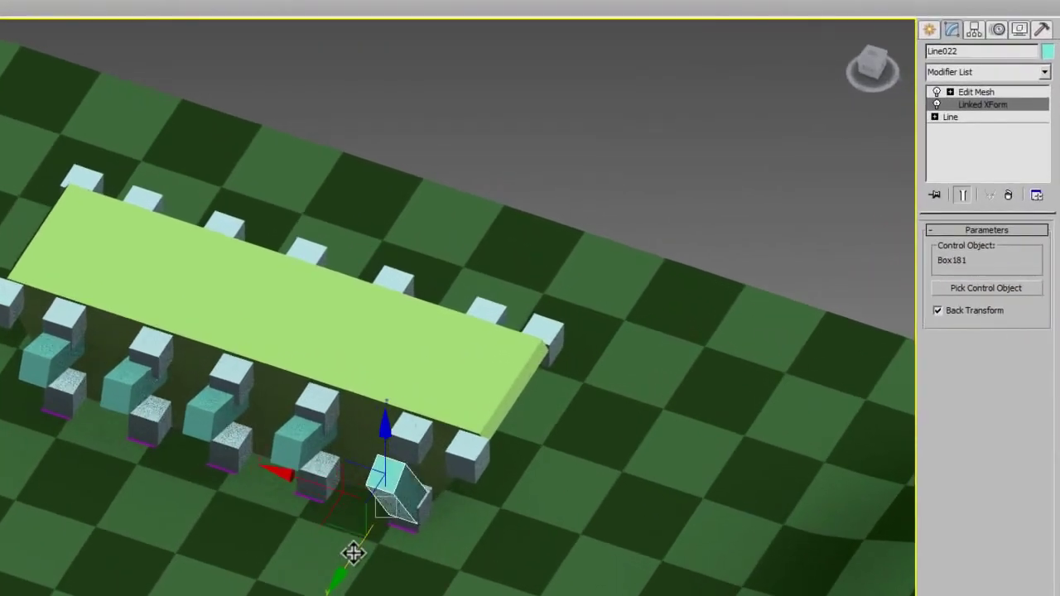
drag(353, 553, 373, 525)
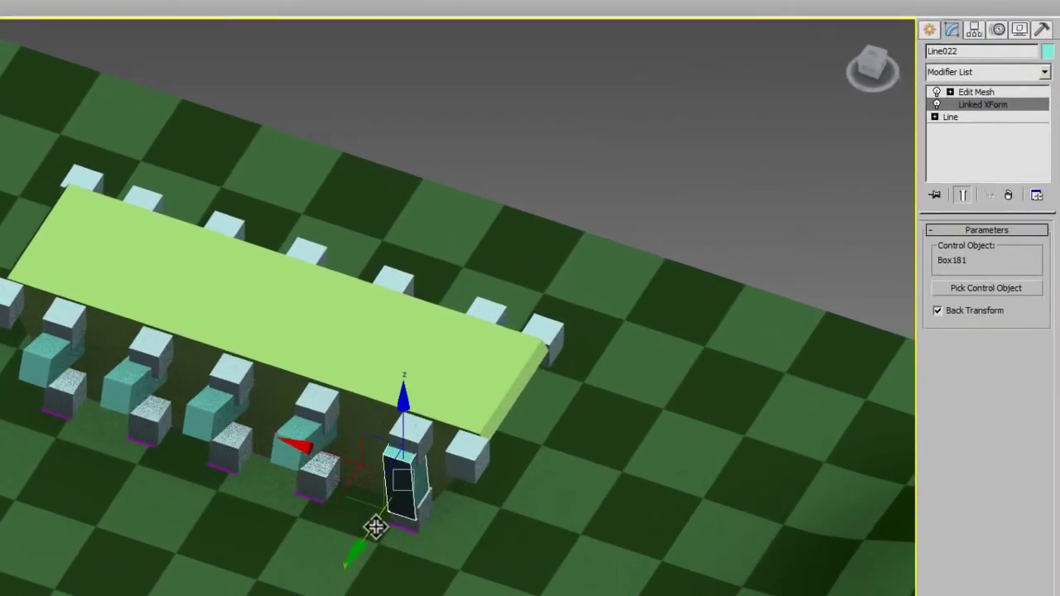
click(284, 448)
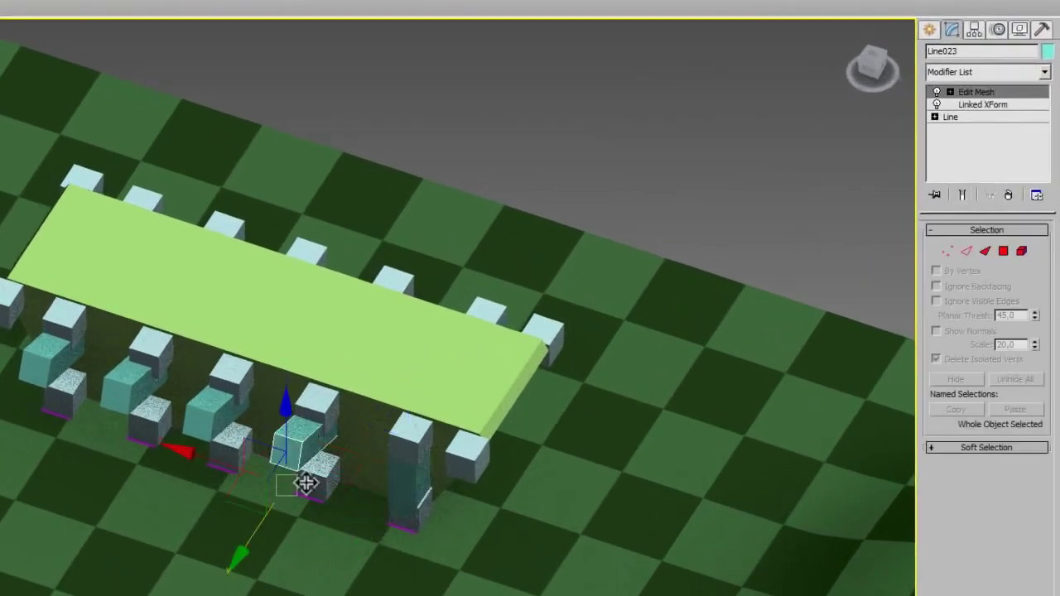
click(983, 97)
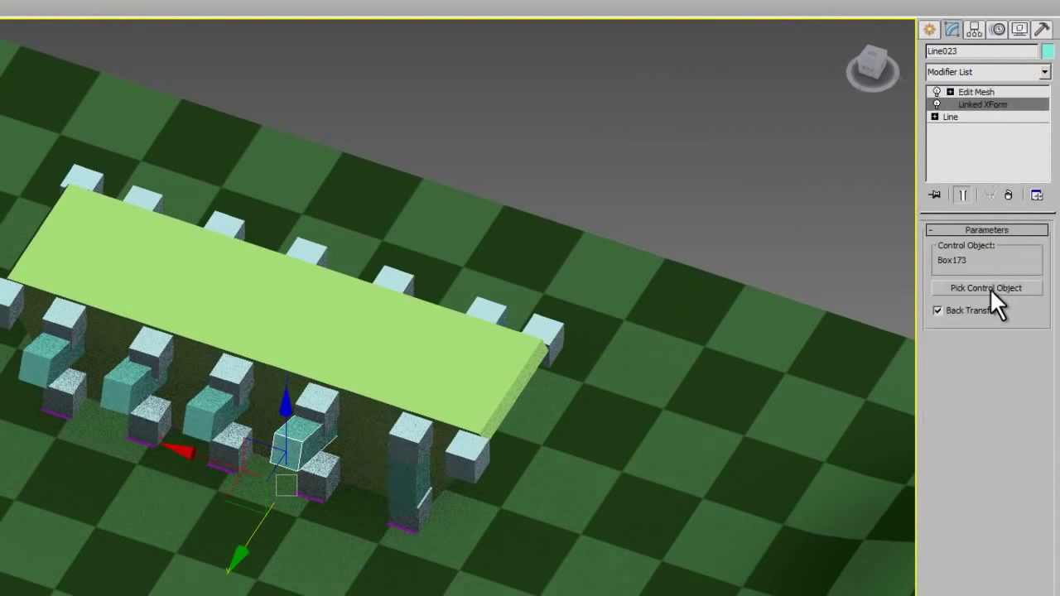
click(985, 288)
click(319, 470)
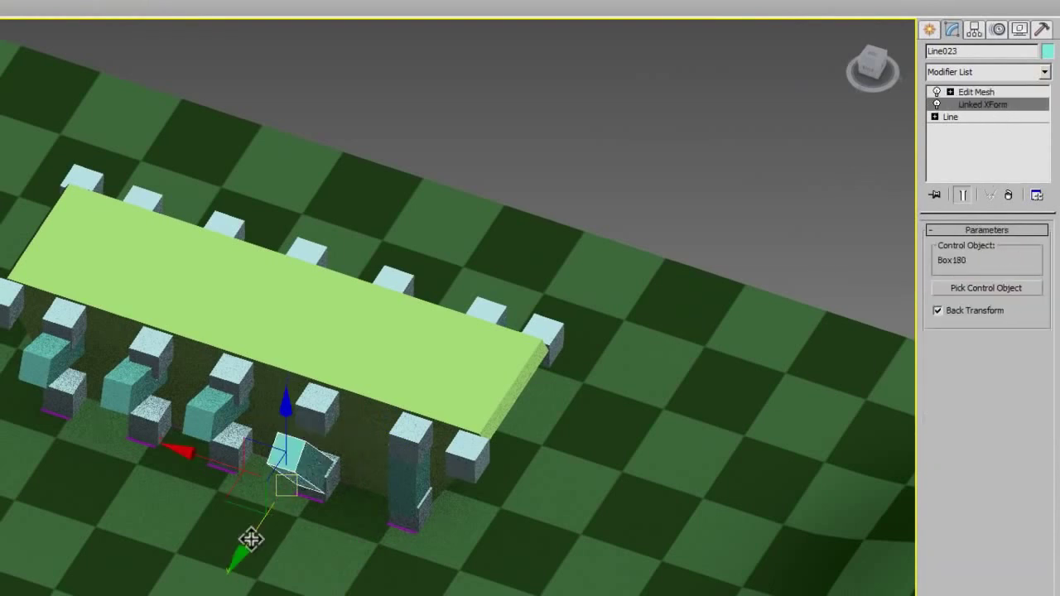
drag(250, 539, 286, 495)
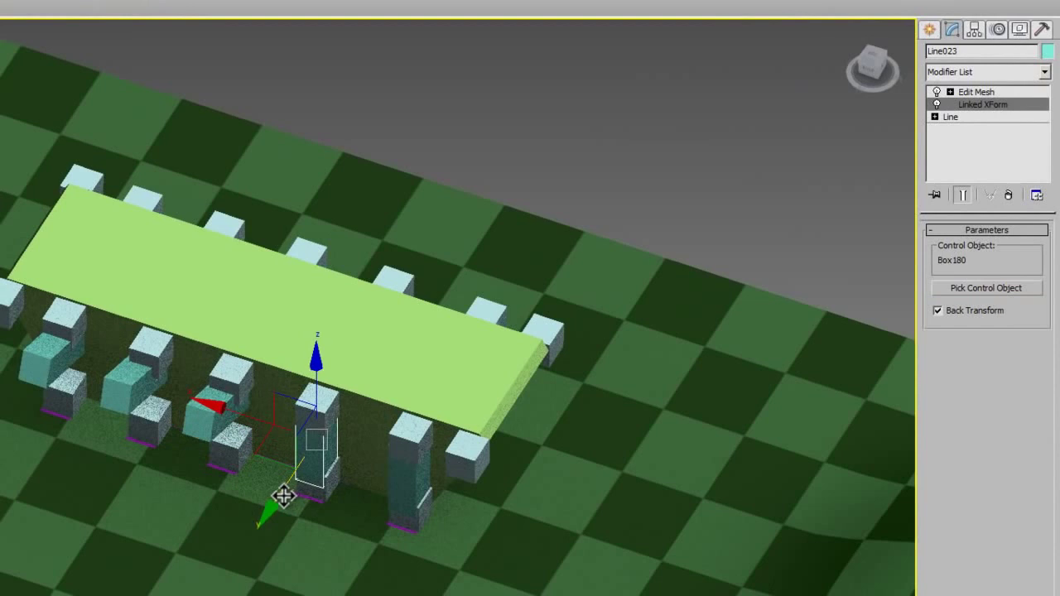
Step: Relink Line024 to Box179 and Line025 to Box178, moving each upright under its box
middle_drag(284, 492, 240, 373)
scroll(239, 373, up, 5)
click(330, 465)
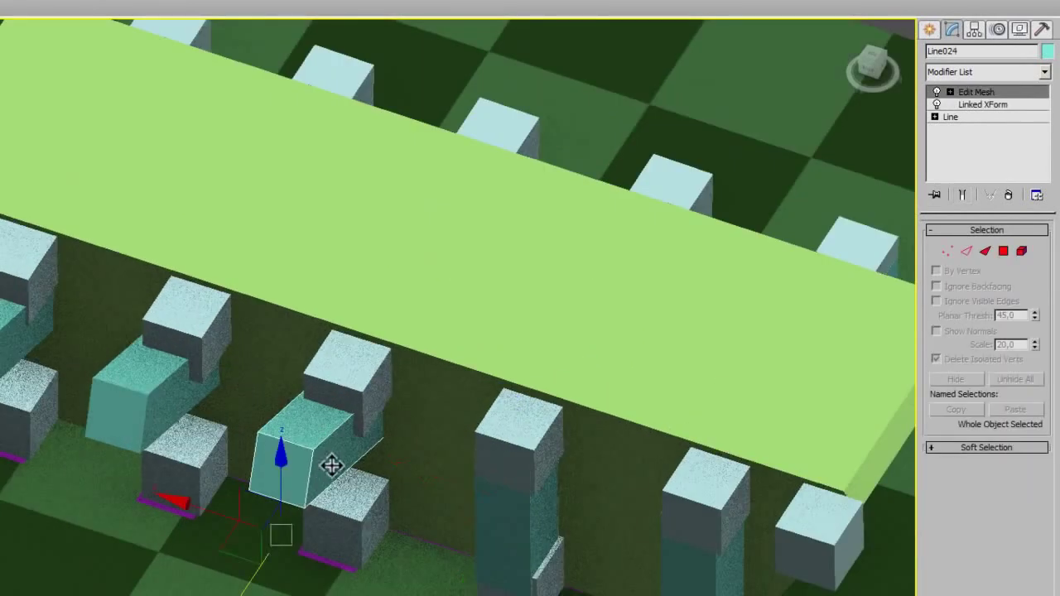
click(990, 104)
click(984, 285)
click(355, 516)
drag(239, 585, 324, 508)
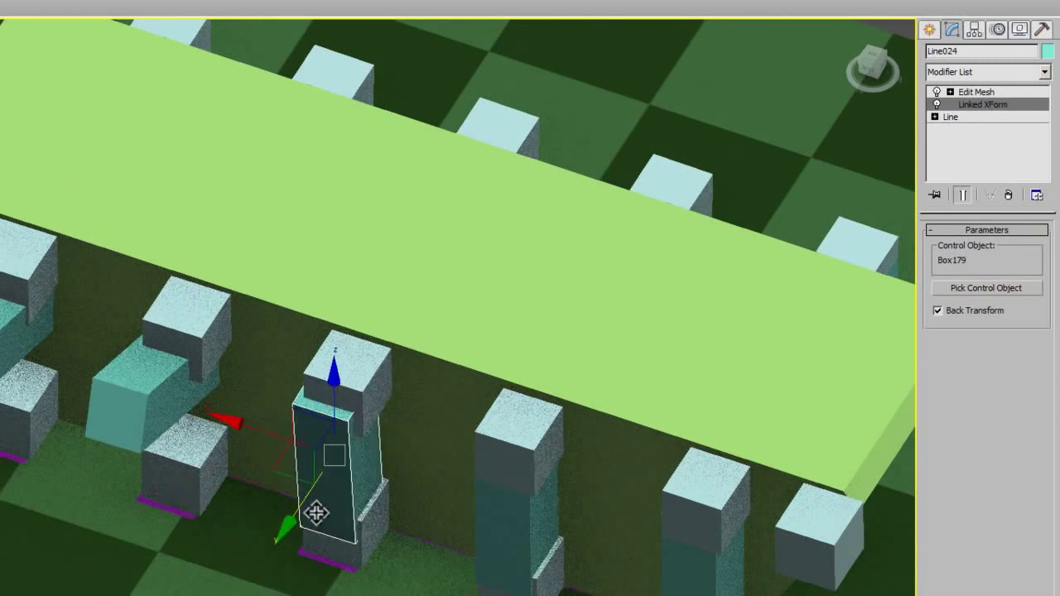
click(165, 396)
click(983, 105)
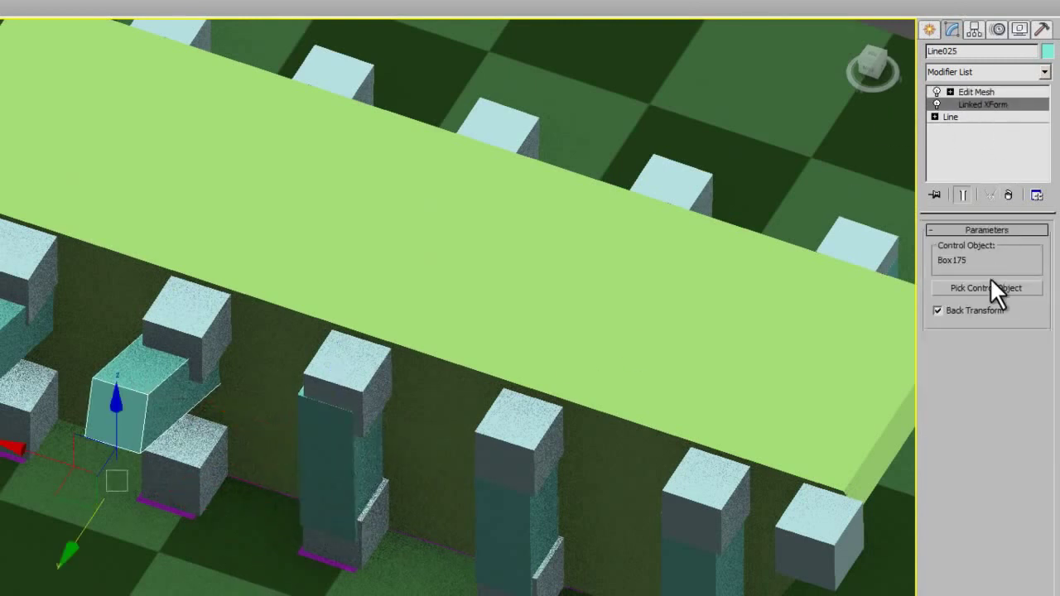
click(994, 288)
click(202, 479)
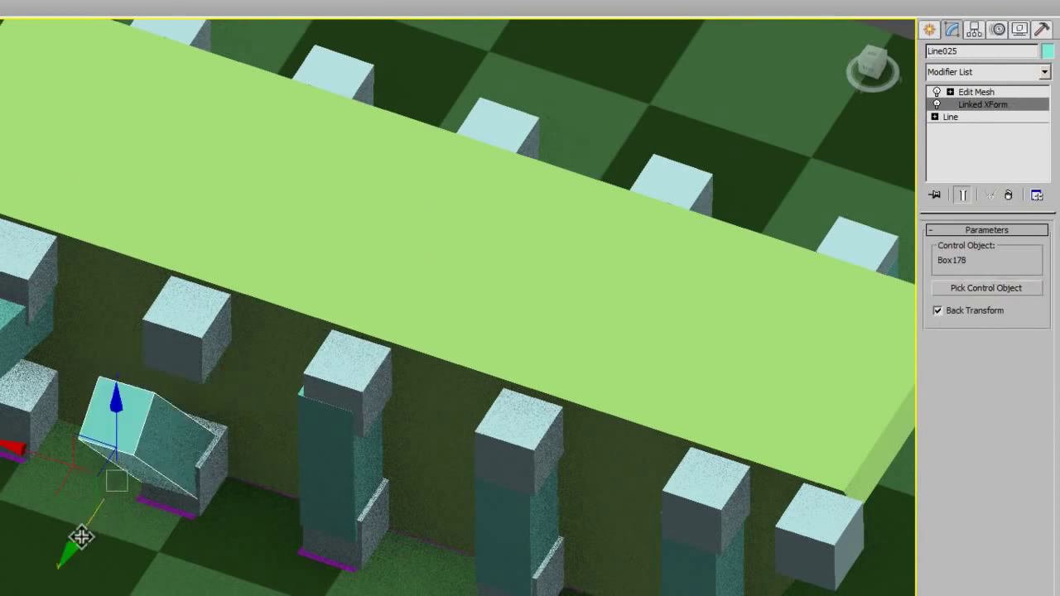
drag(81, 537, 171, 459)
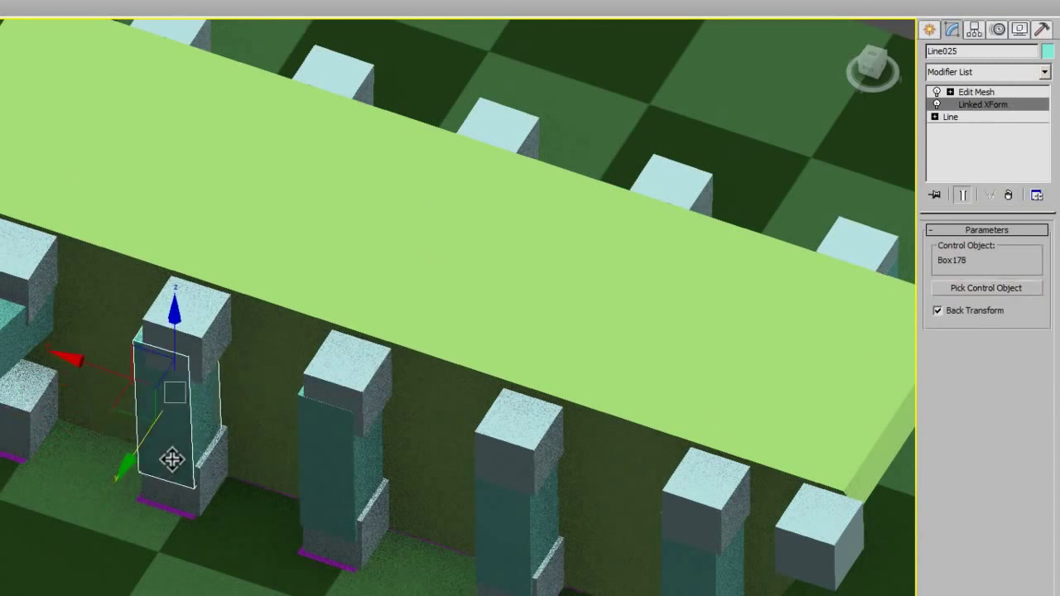
Step: Make Box177 the control object of Line026 and raise the box
click(21, 359)
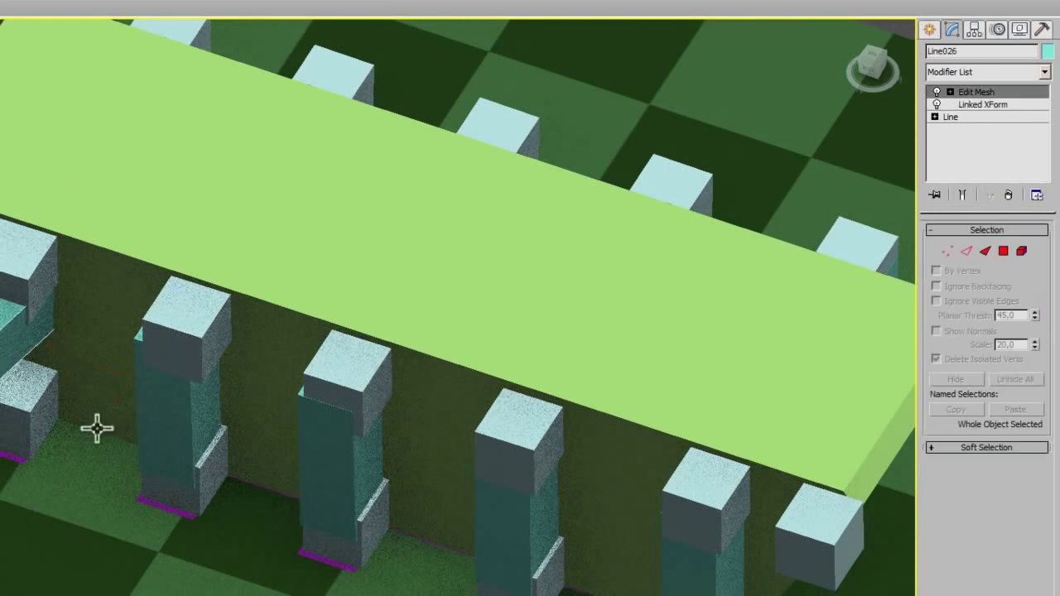
click(982, 106)
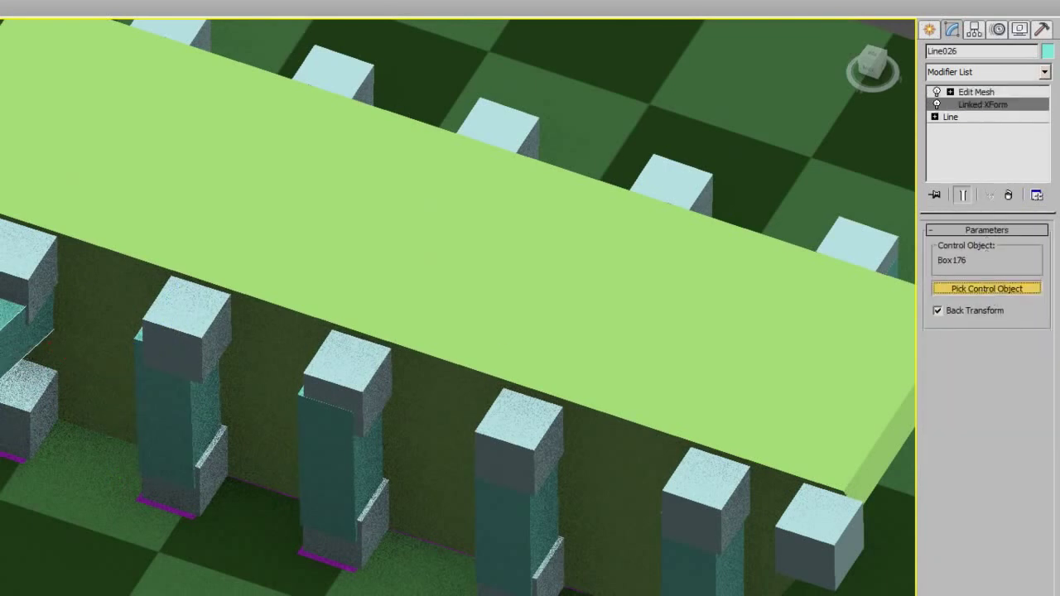
click(12, 418)
drag(7, 438, 4, 396)
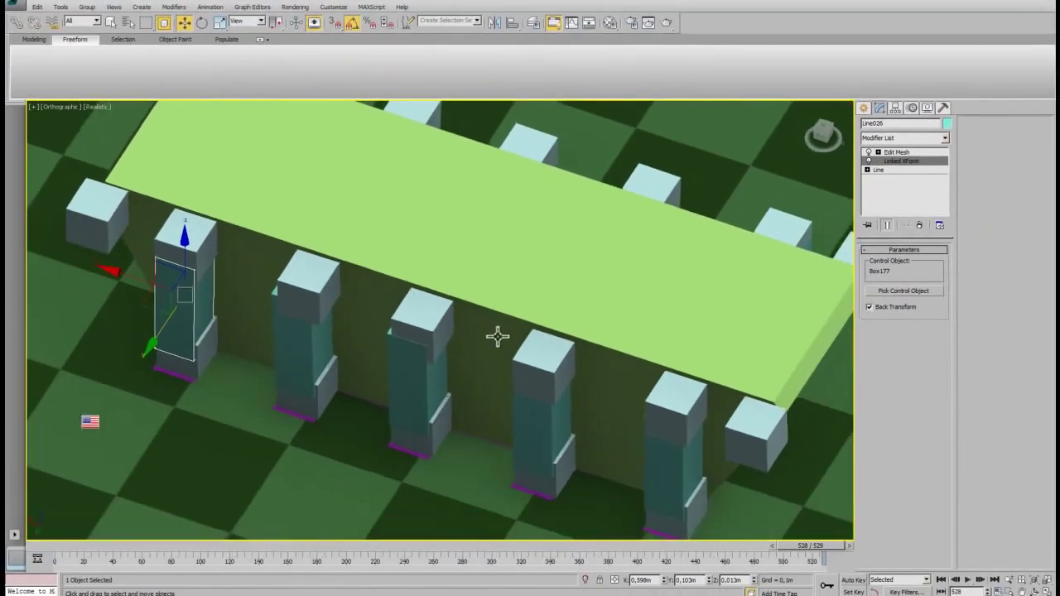
Step: Select baza from the named selection sets and move it down and right over the checker ground
scroll(499, 347, down, 5)
click(477, 21)
click(464, 31)
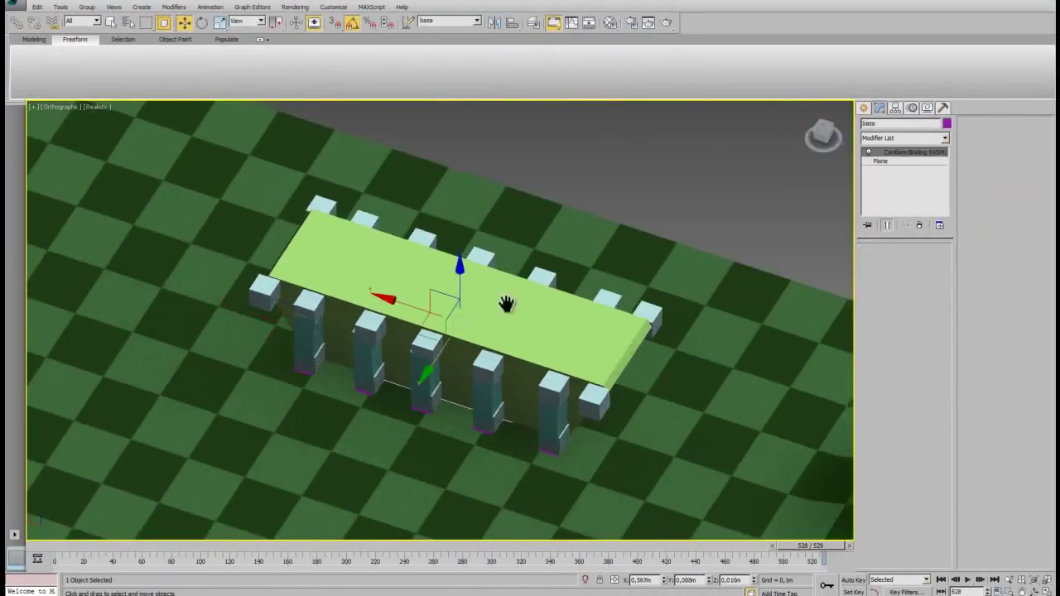
scroll(520, 308, down, 2)
mouse_move(629, 292)
alt+middle_down()
mouse_move(563, 279)
mouse_move(601, 279)
mouse_move(505, 307)
mouse_move(211, 228)
alt+middle_up()
mouse_move(259, 215)
mouse_down()
mouse_move(356, 298)
mouse_move(430, 318)
mouse_move(544, 403)
mouse_move(539, 485)
mouse_move(485, 509)
mouse_move(451, 398)
mouse_move(397, 331)
mouse_move(283, 253)
mouse_up()
alt+middle_drag(283, 253, 787, 252)
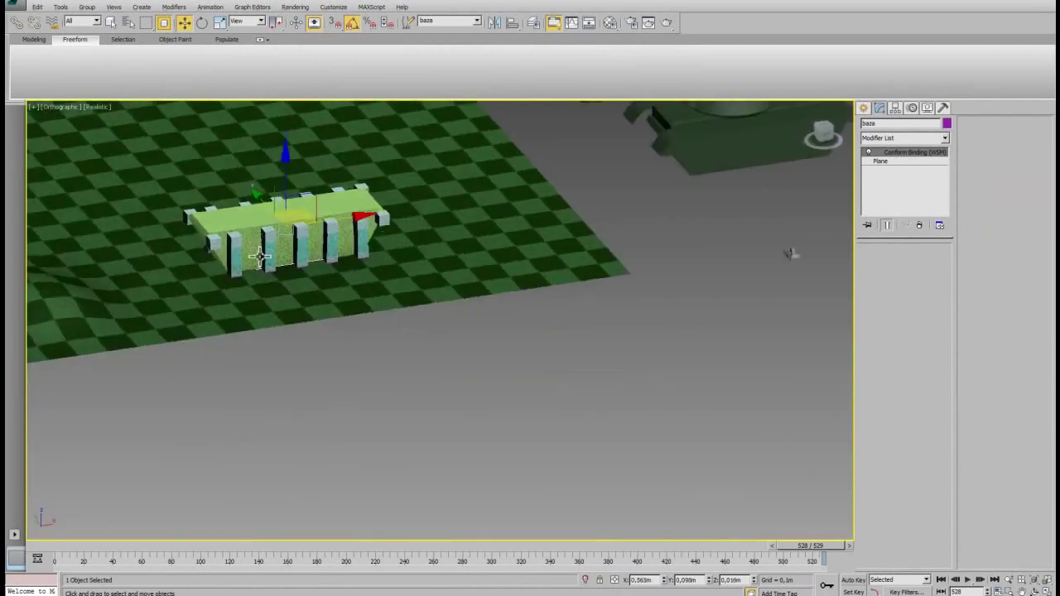
scroll(621, 439, up, 5)
middle_drag(622, 440, 499, 342)
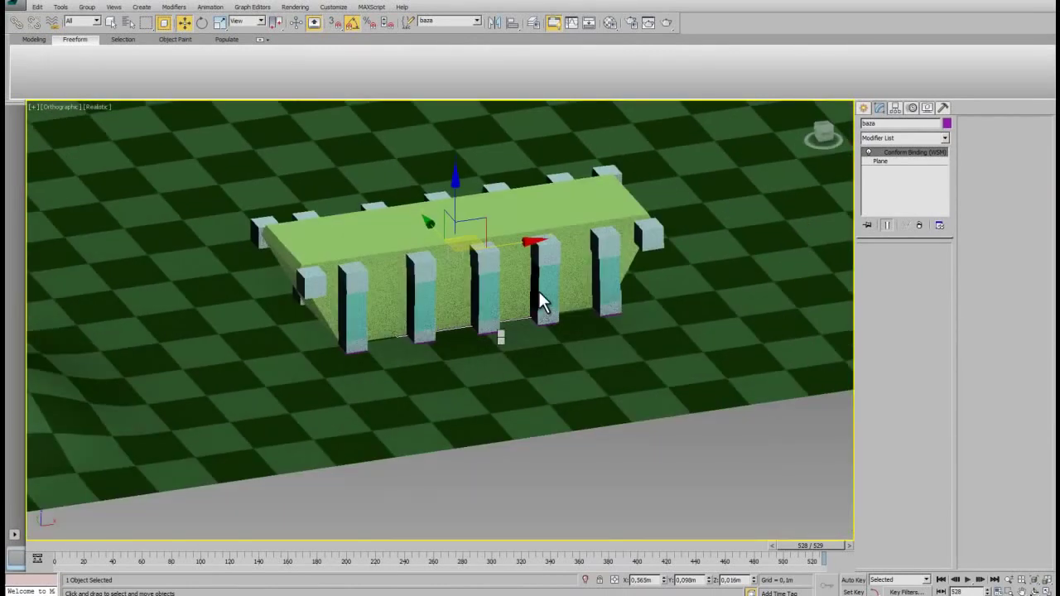
scroll(463, 339, up, 3)
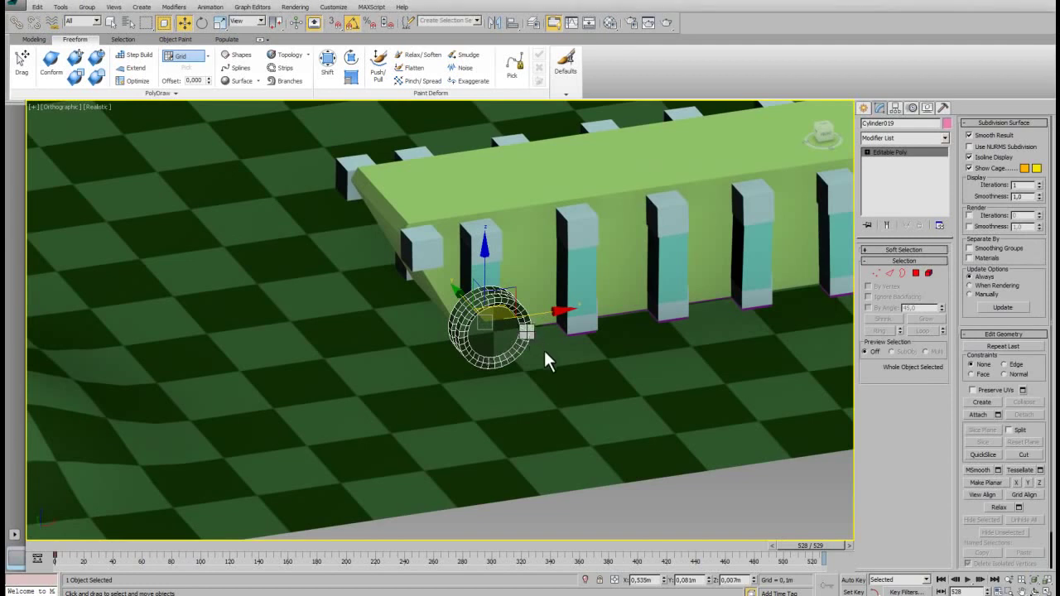
Step: Tilt the wheel ring by 15 degrees
key(e)
mouse_move(521, 256)
mouse_down()
mouse_move(507, 257)
mouse_move(577, 299)
mouse_move(527, 380)
mouse_up()
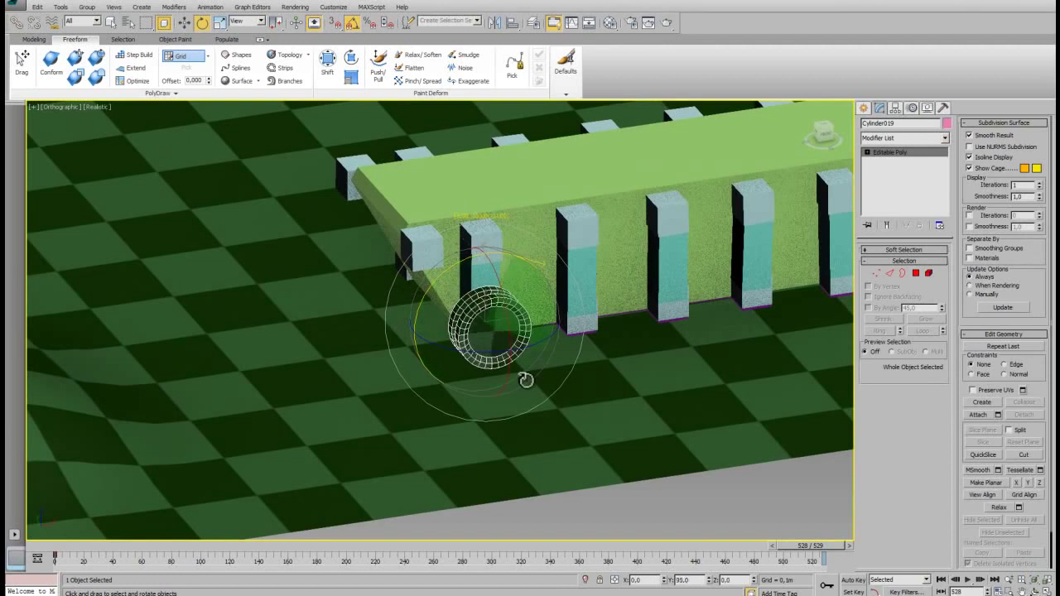
alt+middle_drag(610, 331, 560, 386)
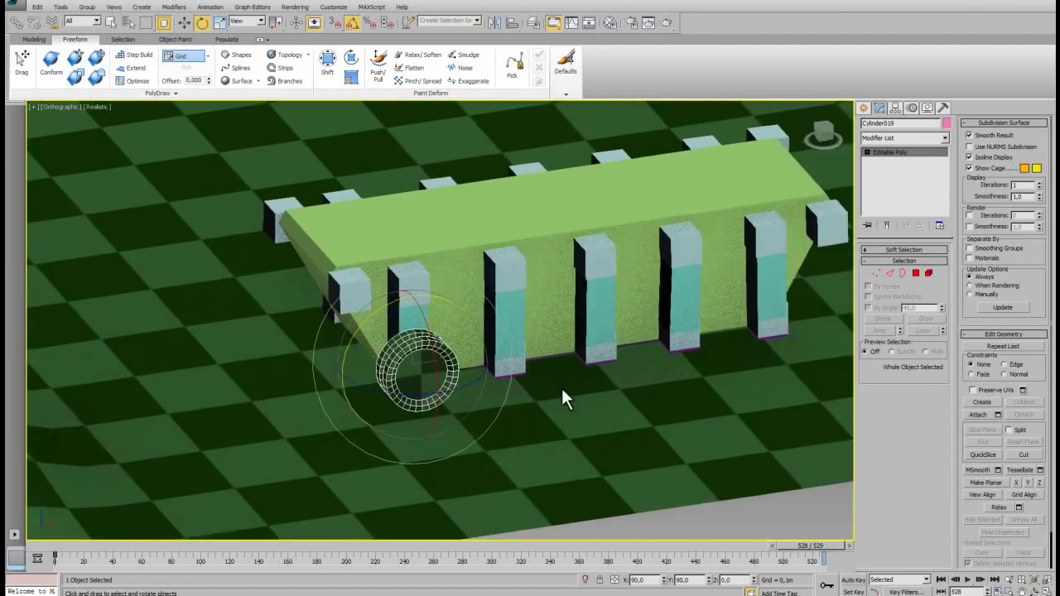
key(w)
Step: Frame baza, the ring and the ground, then zoom toward the ring and purple plane
click(470, 31)
ctrl+click(431, 361)
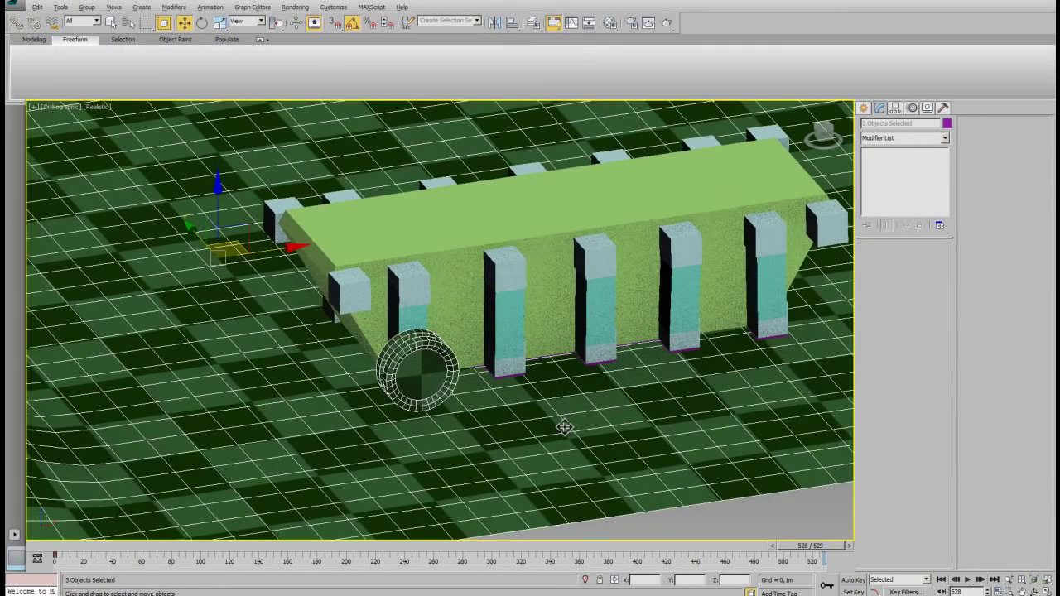
key(z)
click(564, 428)
scroll(604, 359, up, 3)
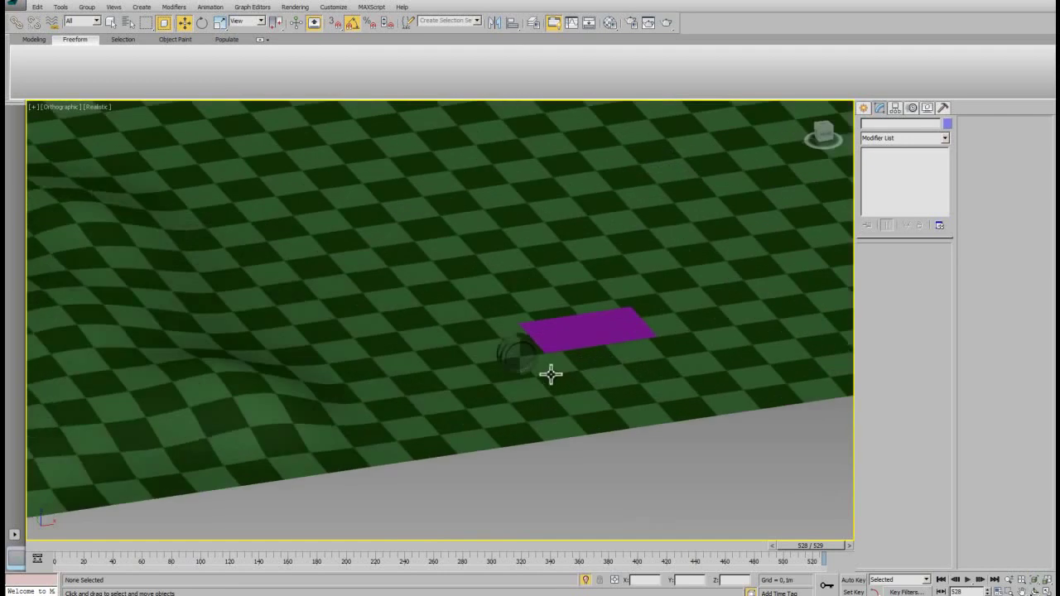
scroll(551, 372, up, 3)
scroll(544, 353, up, 2)
middle_drag(585, 330, 599, 335)
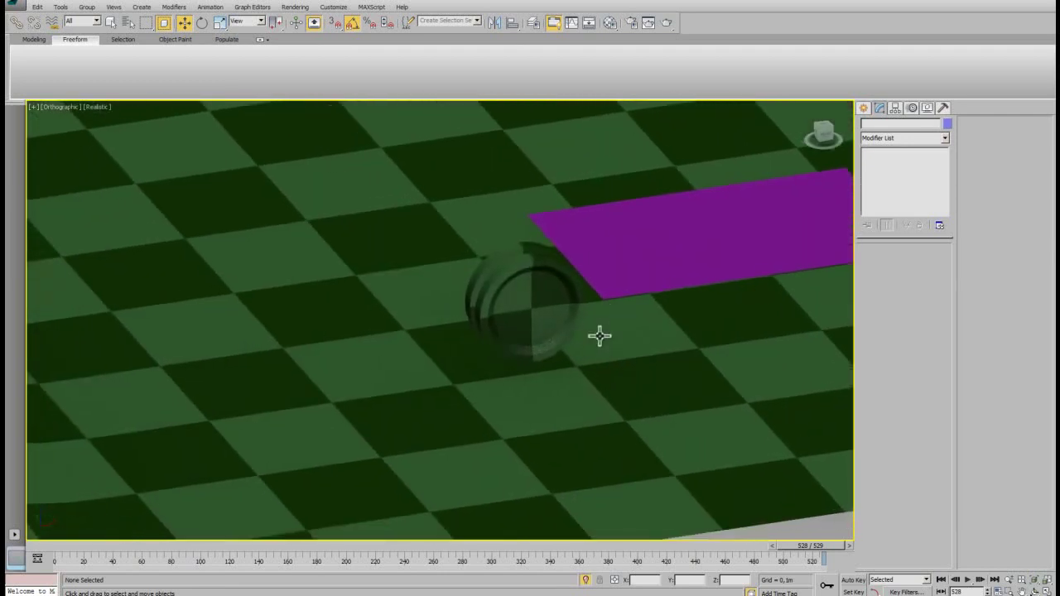
Step: Rotate the wheel ring 90 degrees so it stands upright
click(556, 325)
scroll(488, 358, down, 3)
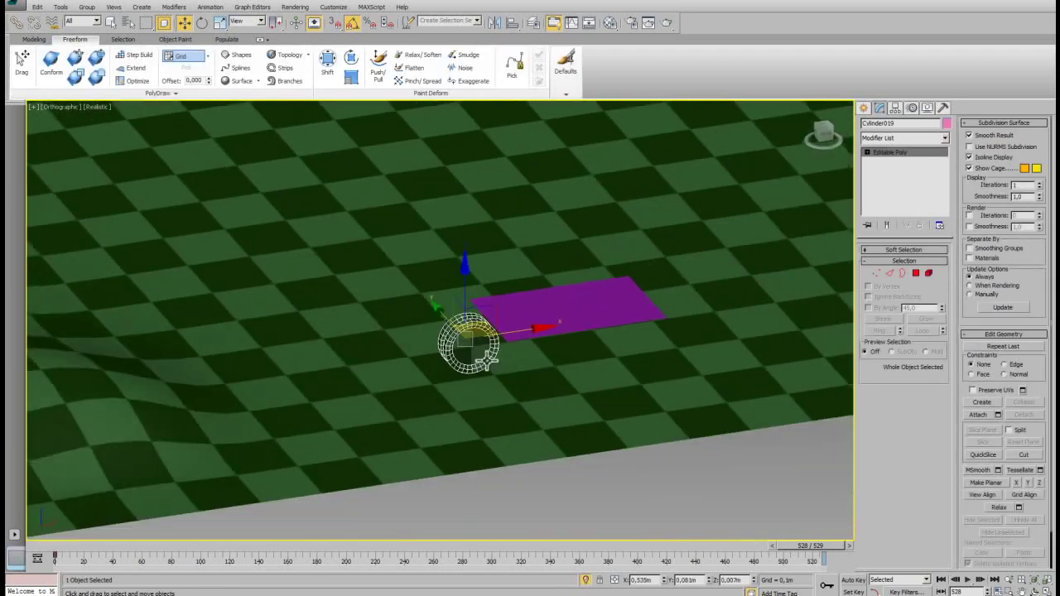
middle_drag(500, 358, 519, 365)
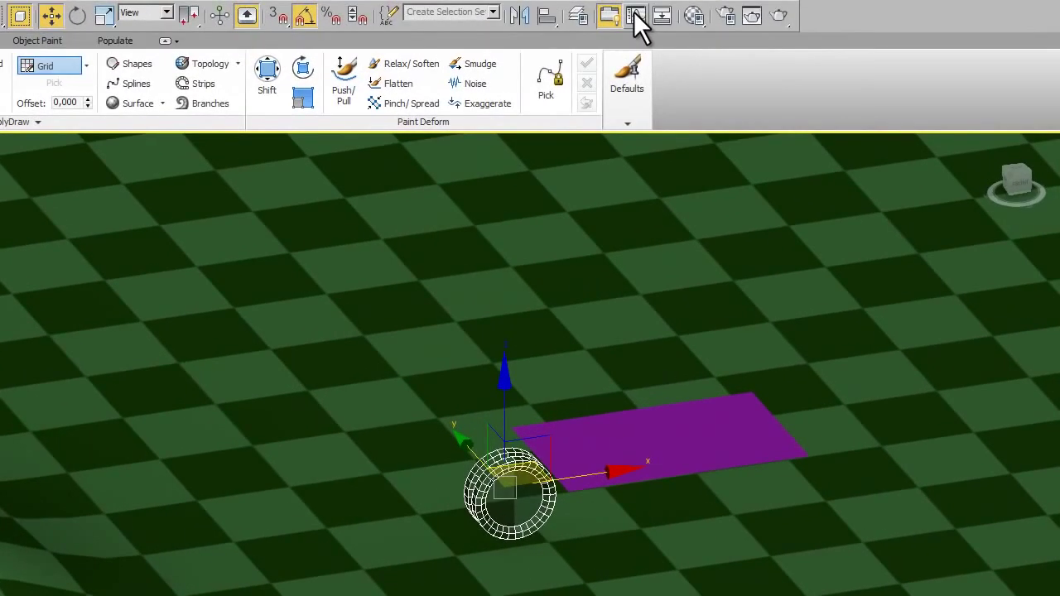
scroll(519, 338, up, 2)
scroll(620, 308, up, 2)
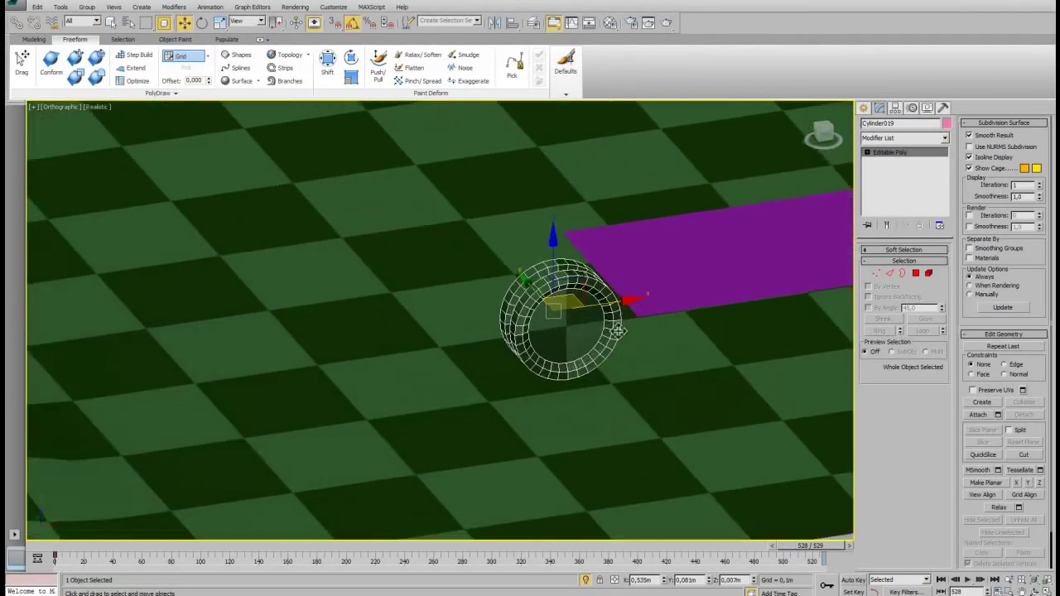
scroll(613, 331, up, 2)
scroll(609, 346, up, 2)
scroll(609, 347, down, 2)
scroll(610, 397, down, 1)
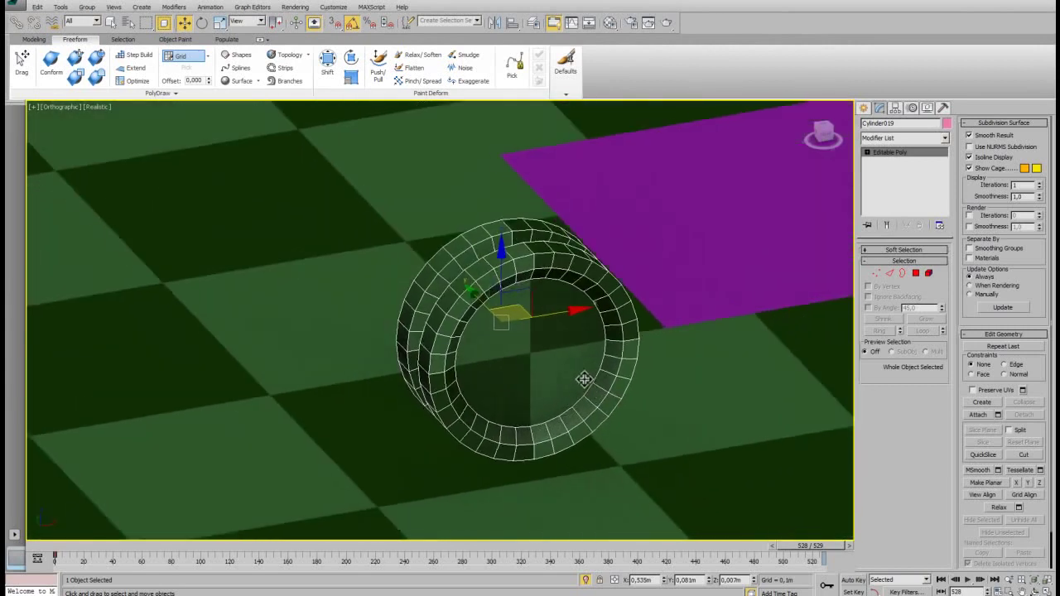
scroll(584, 379, down, 1)
key(e)
mouse_move(469, 253)
mouse_down()
mouse_move(439, 350)
mouse_move(447, 356)
mouse_move(491, 256)
mouse_move(466, 295)
mouse_move(483, 270)
mouse_move(530, 354)
mouse_up()
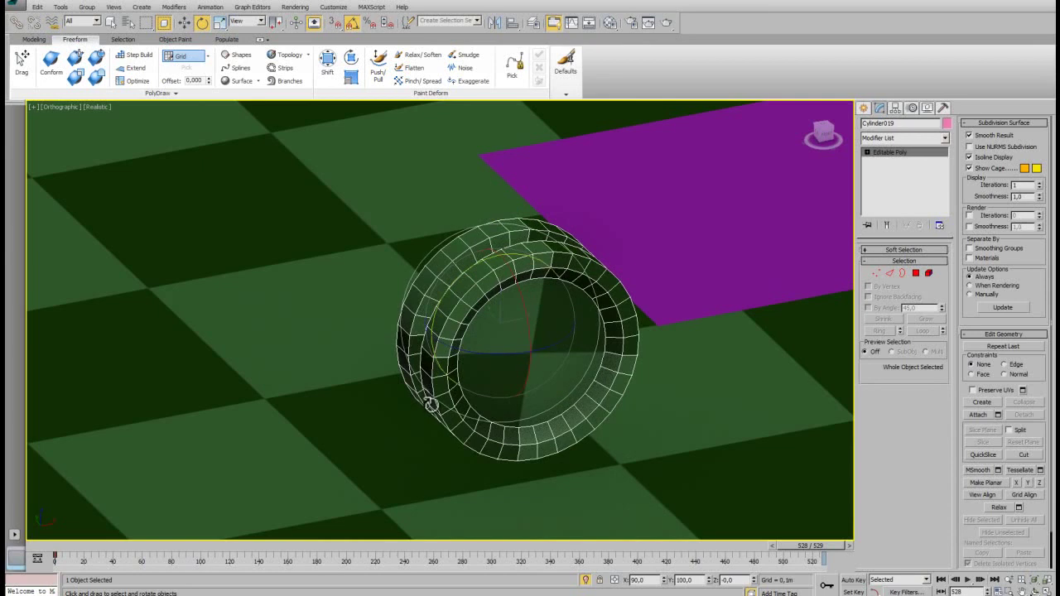
Step: Turn on Affect Pivot Only for Cylinder019, then open Assign Controller for its Z Rotation track
key(w)
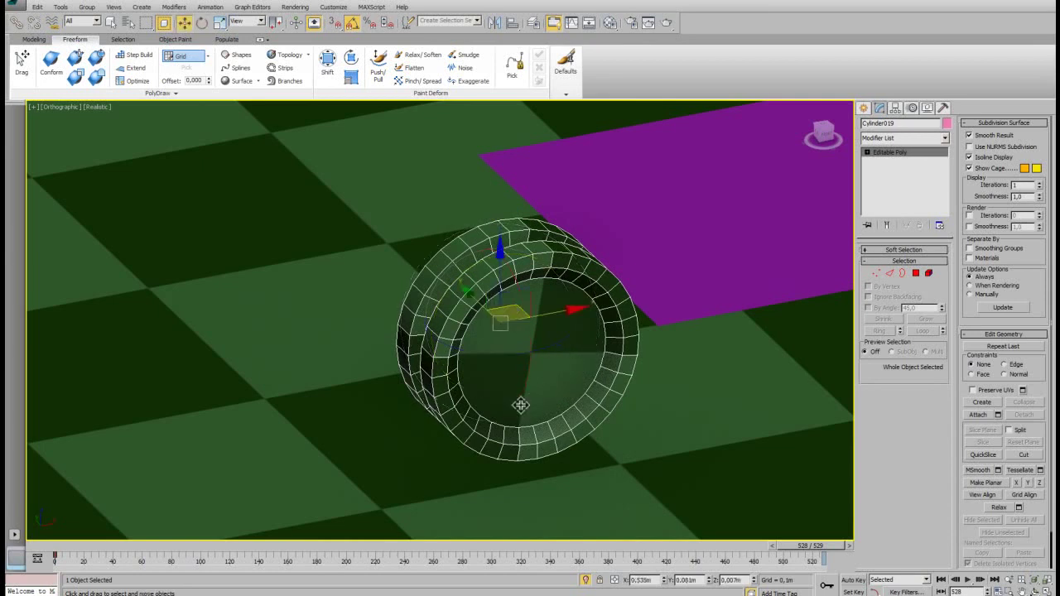
click(895, 107)
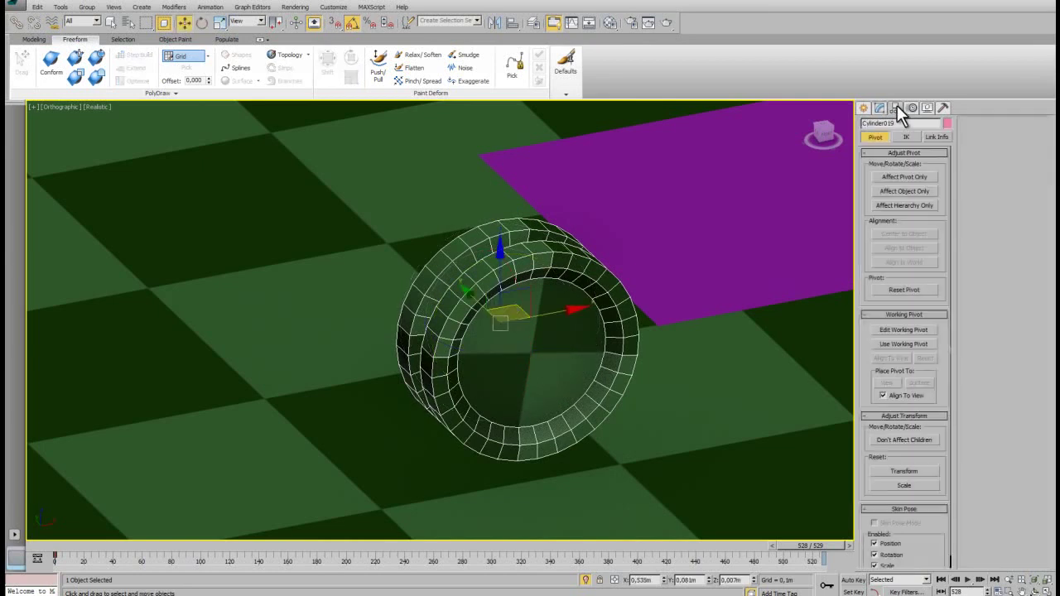
click(907, 176)
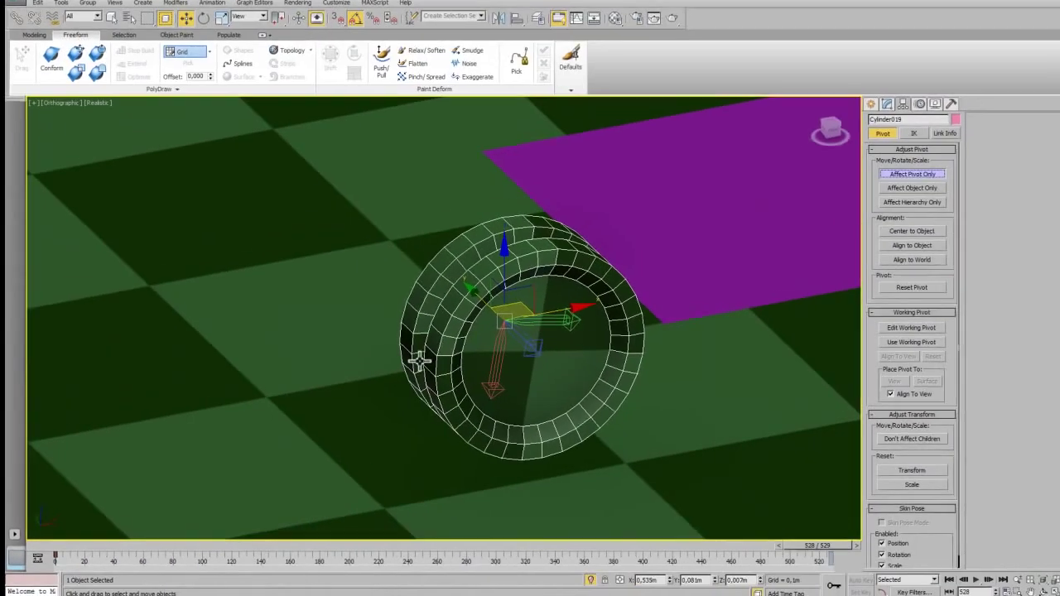
click(910, 108)
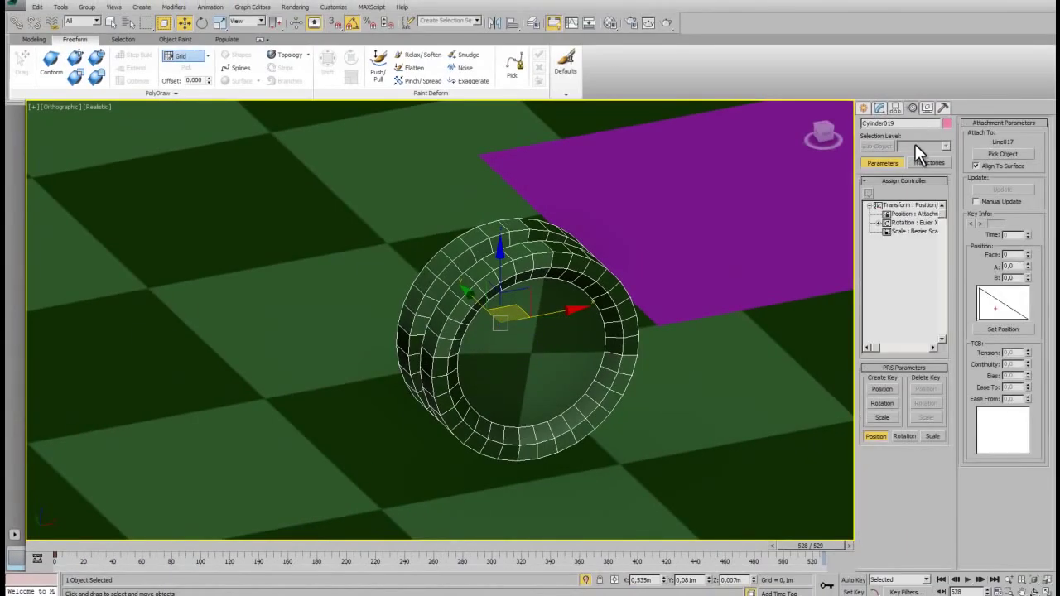
click(904, 223)
click(879, 223)
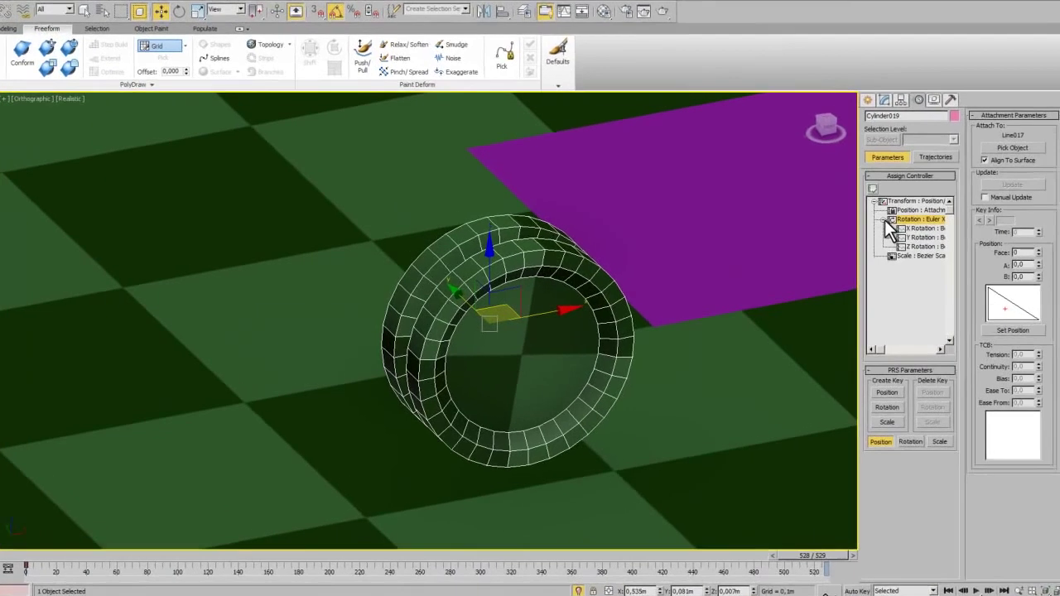
click(916, 248)
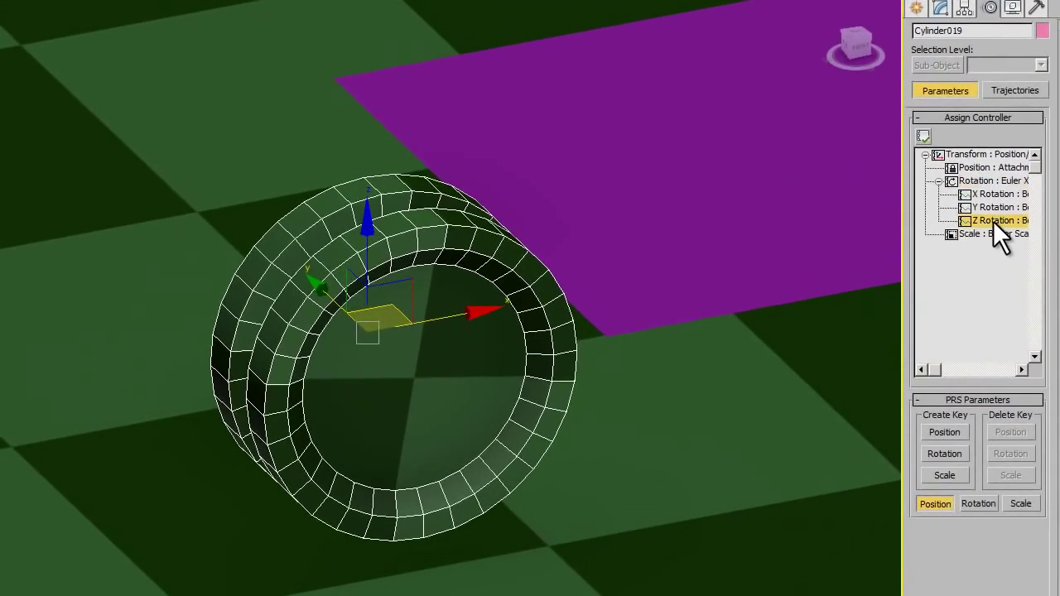
click(928, 137)
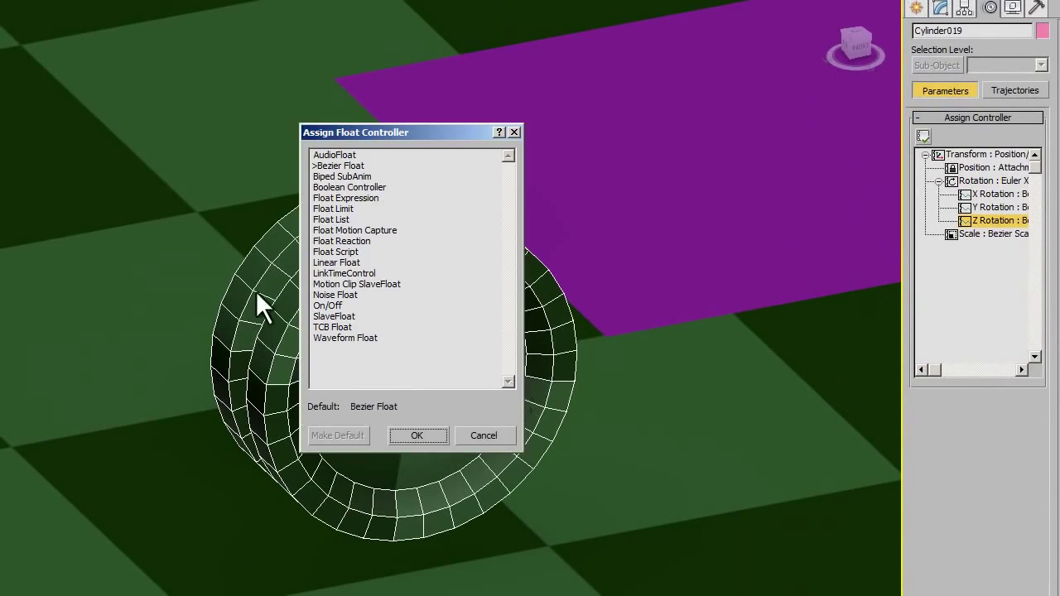
Step: Assign a Float Expression controller to the ring's Z Rotation
click(341, 198)
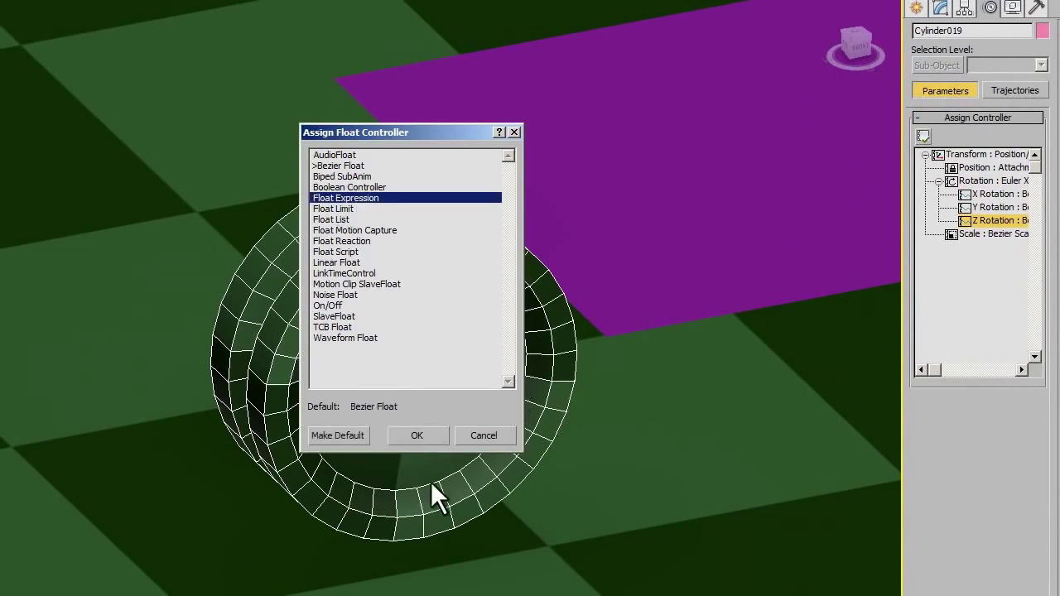
click(419, 436)
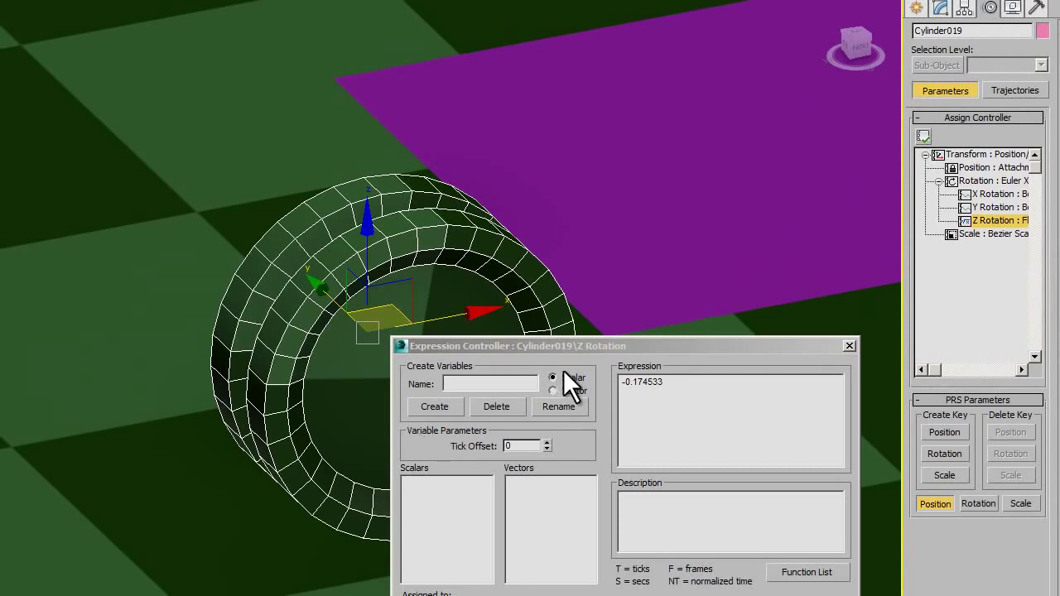
scroll(425, 230, down, 2)
scroll(373, 240, down, 2)
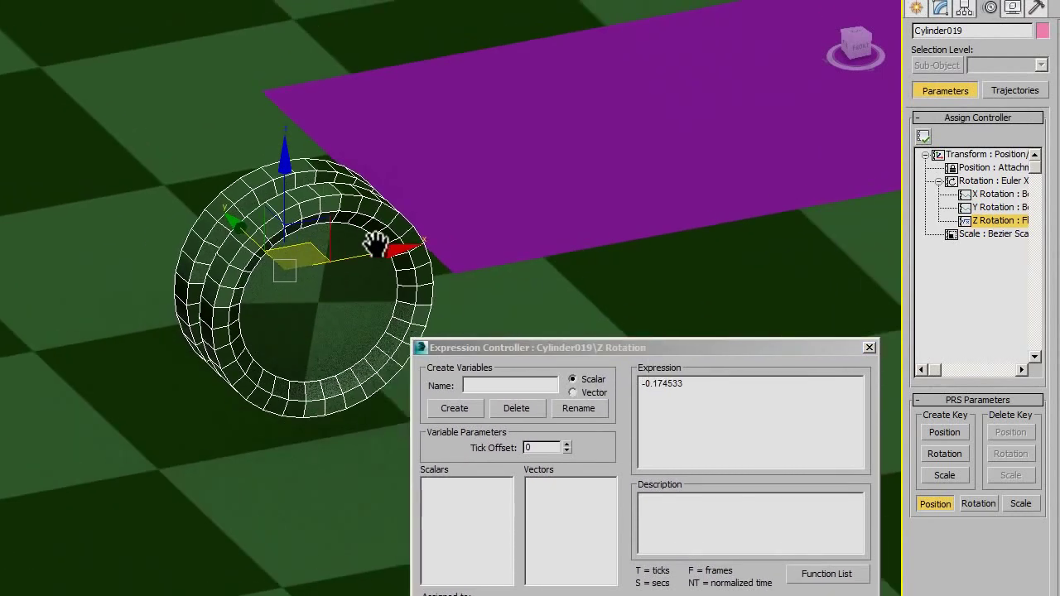
scroll(373, 265, down, 2)
scroll(378, 250, down, 1)
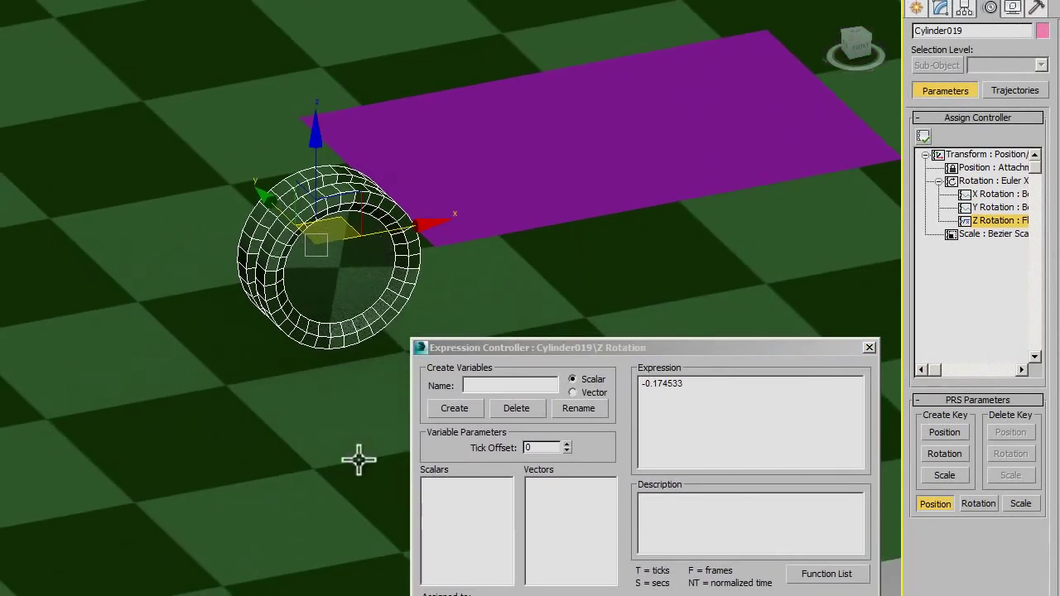
Step: Create scalar variable r and bind it to baza's X Position track
click(490, 390)
text(r)
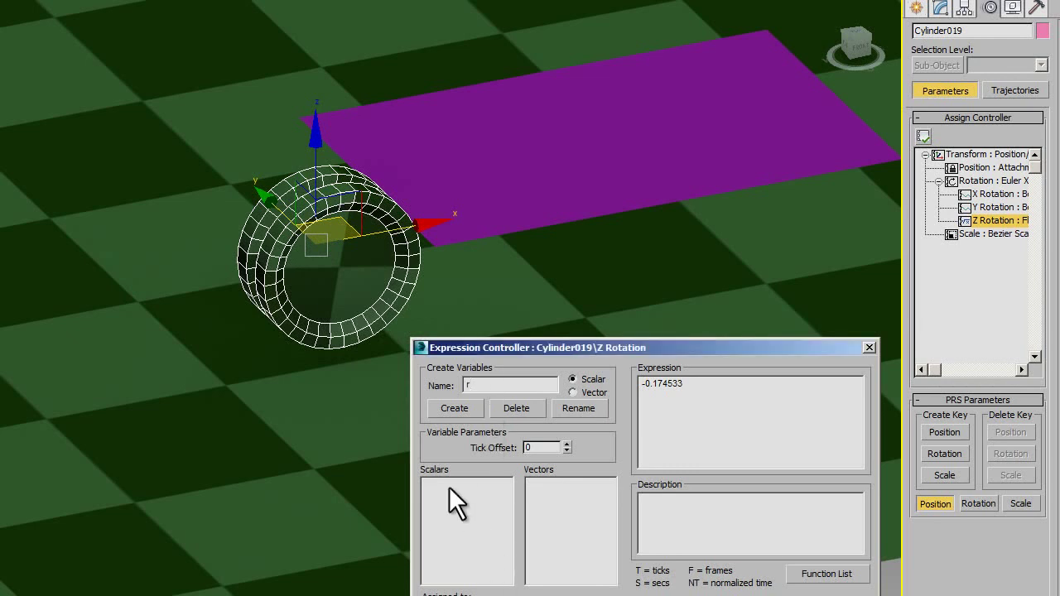
click(468, 410)
click(563, 565)
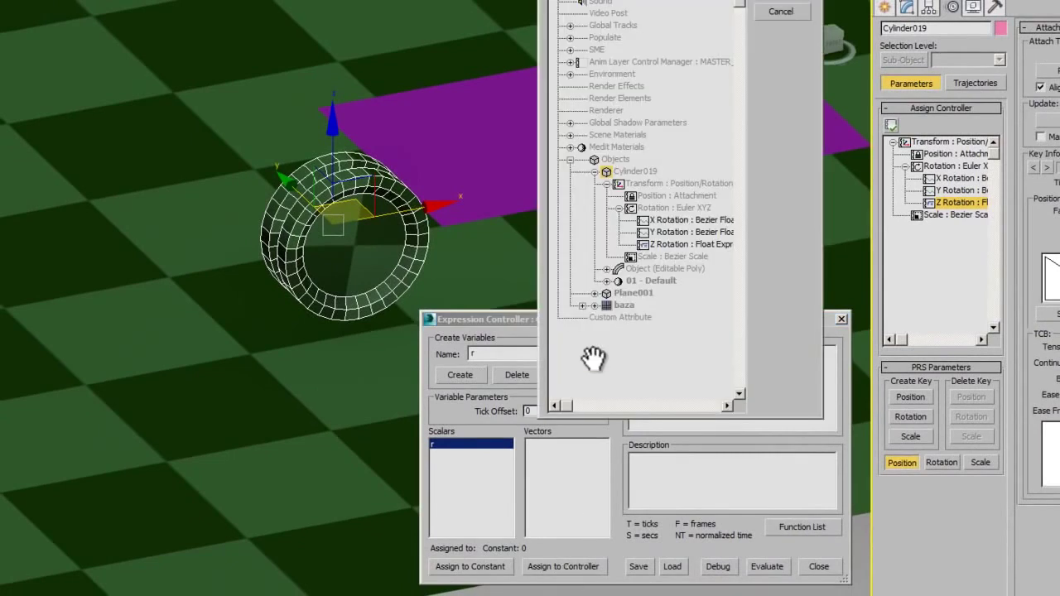
click(595, 305)
click(606, 330)
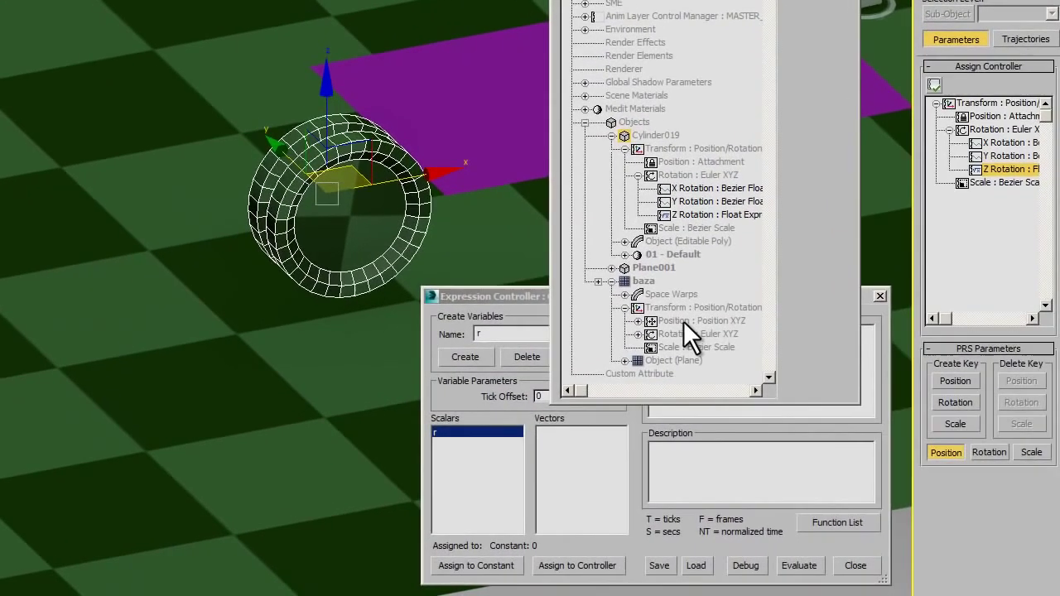
click(627, 332)
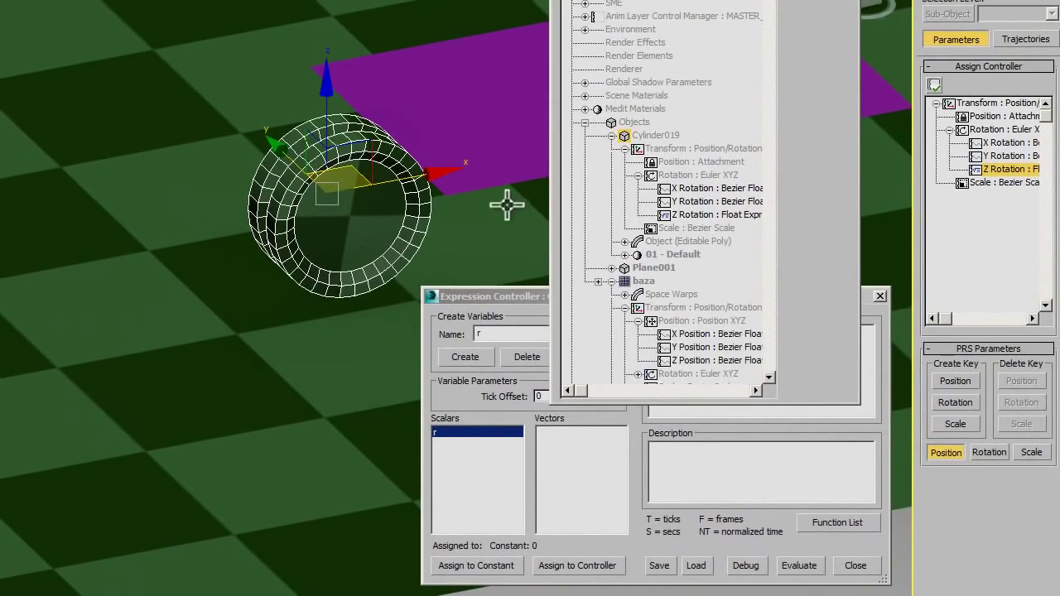
click(687, 335)
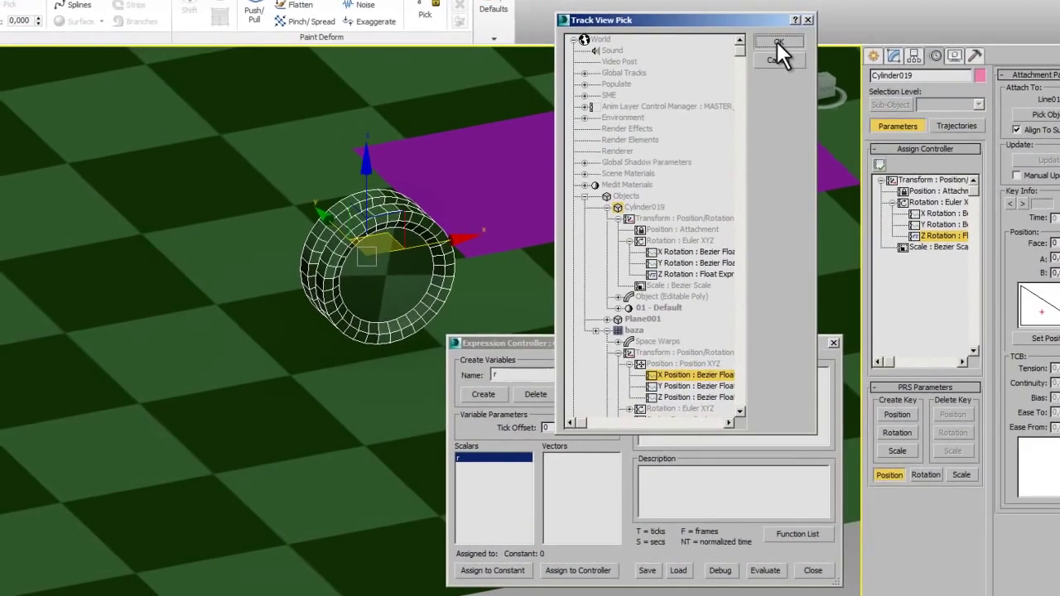
click(768, 47)
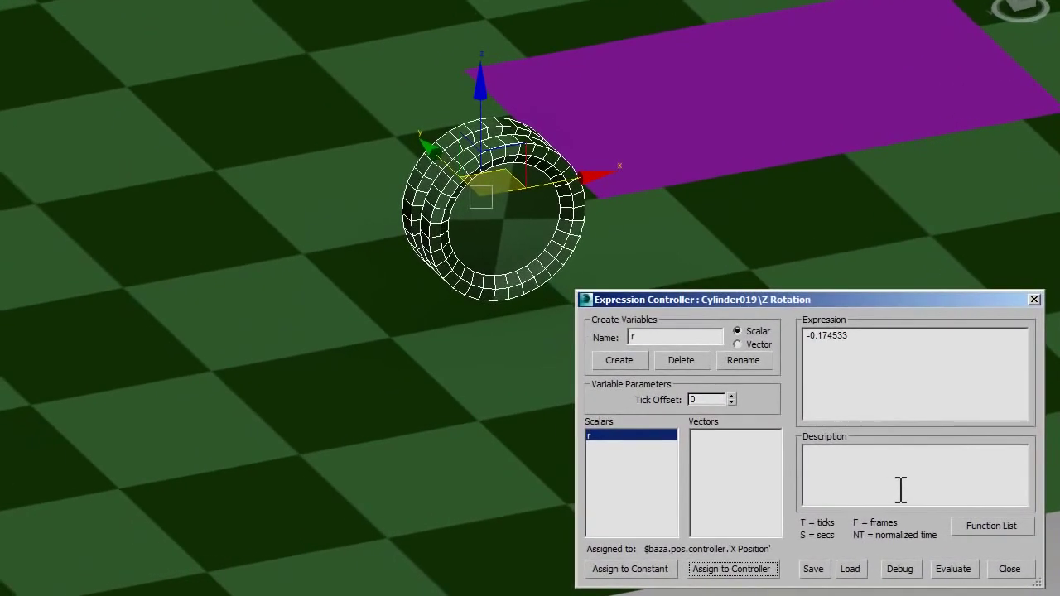
Step: Apply the expression r*10 and slide the purple plane to test the wheel roll
drag(866, 347, 717, 339)
click(953, 571)
click(696, 129)
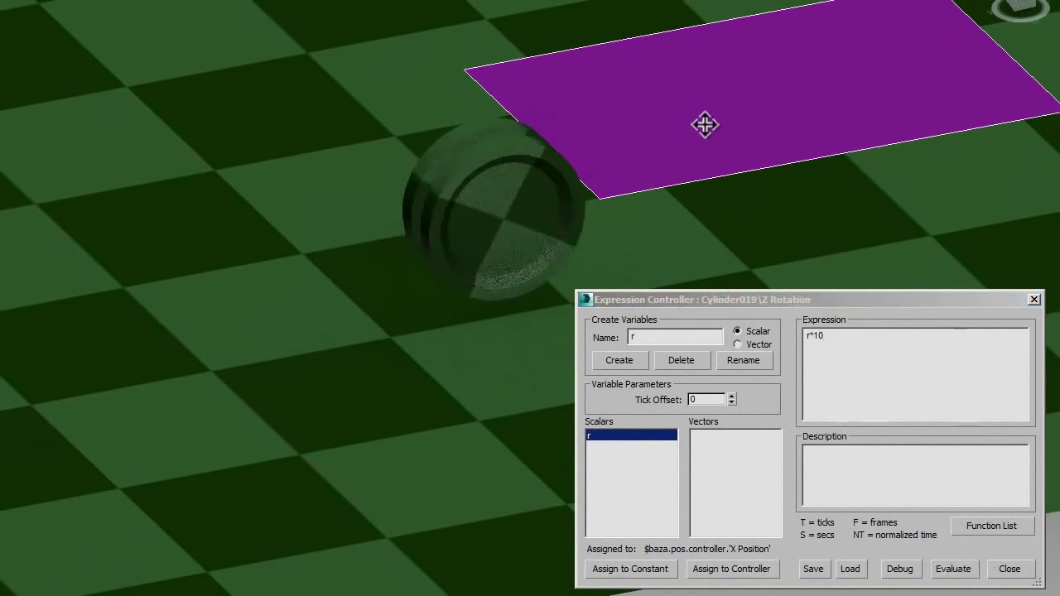
scroll(717, 140, down, 3)
mouse_move(717, 140)
middle_down()
mouse_move(663, 230)
mouse_move(662, 219)
middle_up()
mouse_move(781, 47)
mouse_down()
mouse_move(751, 61)
mouse_move(781, 62)
mouse_move(750, 74)
mouse_up()
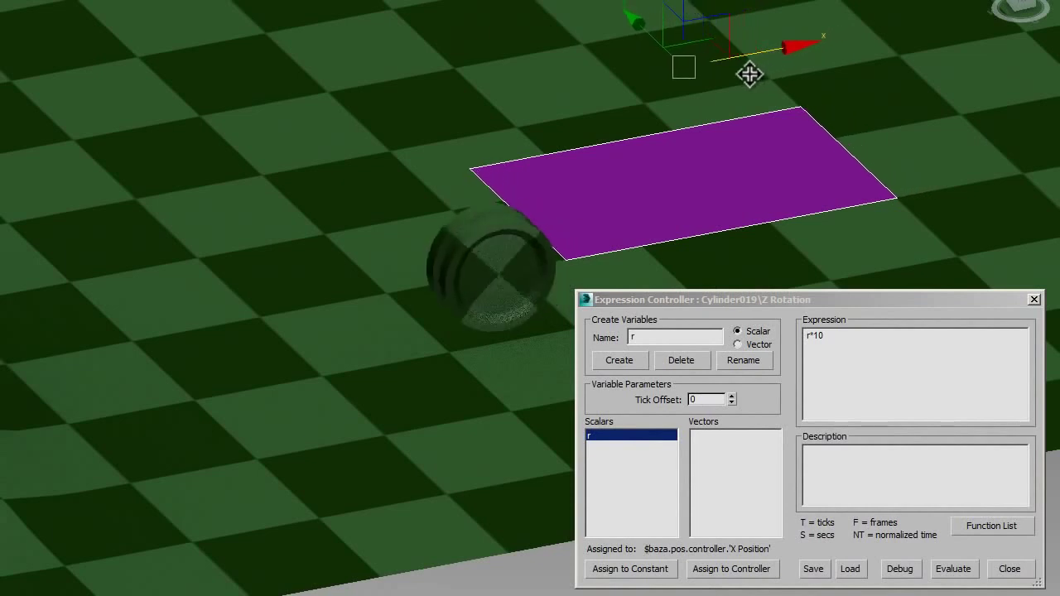
Step: Reverse the expression to -r*10, then adjust the multiplier and recheck the roll speed
click(809, 339)
text(r)
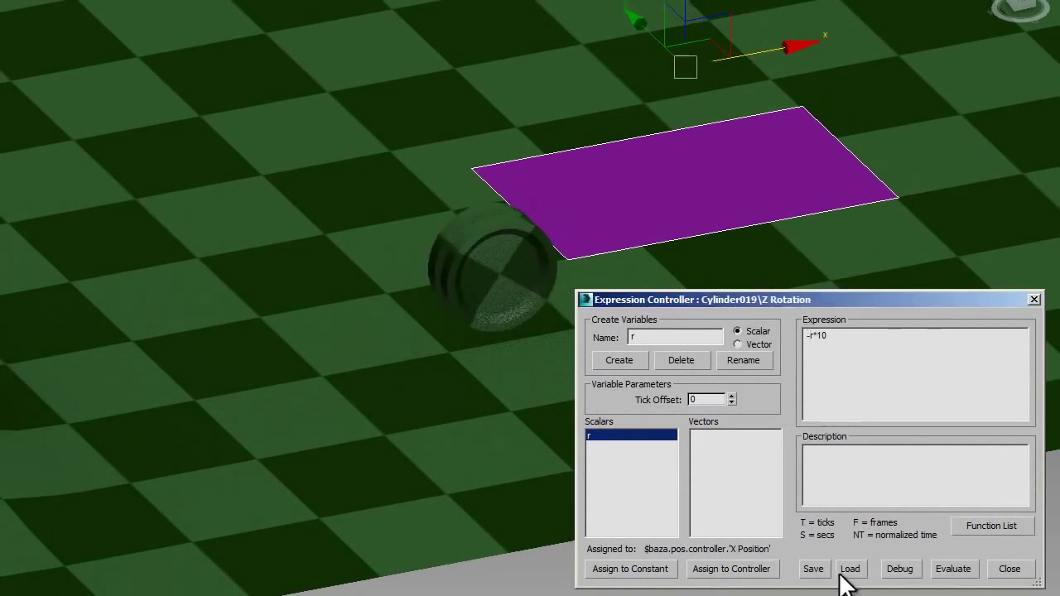
click(952, 569)
mouse_move(787, 46)
mouse_down()
mouse_move(744, 68)
mouse_move(807, 57)
mouse_up()
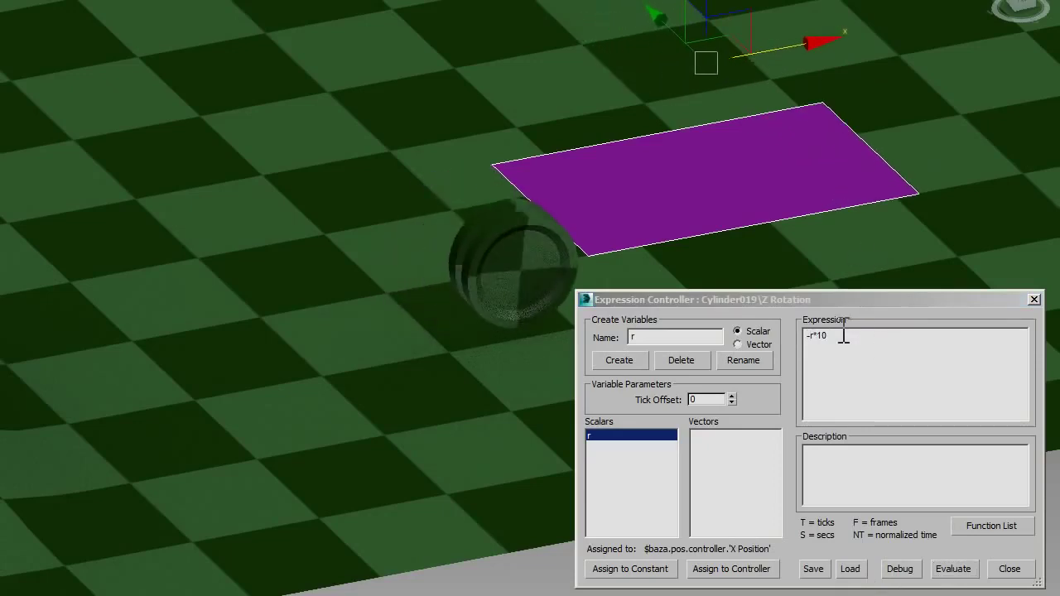
drag(835, 335, 826, 348)
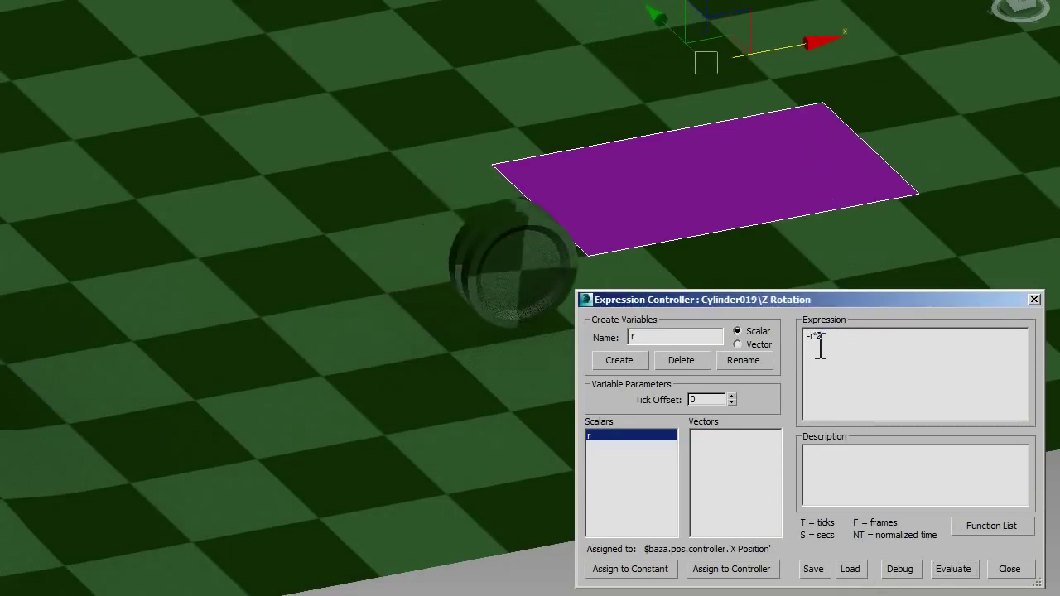
click(963, 573)
mouse_move(812, 43)
mouse_down()
mouse_move(662, 99)
mouse_move(482, 139)
mouse_move(750, 277)
mouse_up()
Step: Apply -r*1.7 and slide the plane along X to confirm the wheel rolls in step
click(853, 392)
text(1.7)
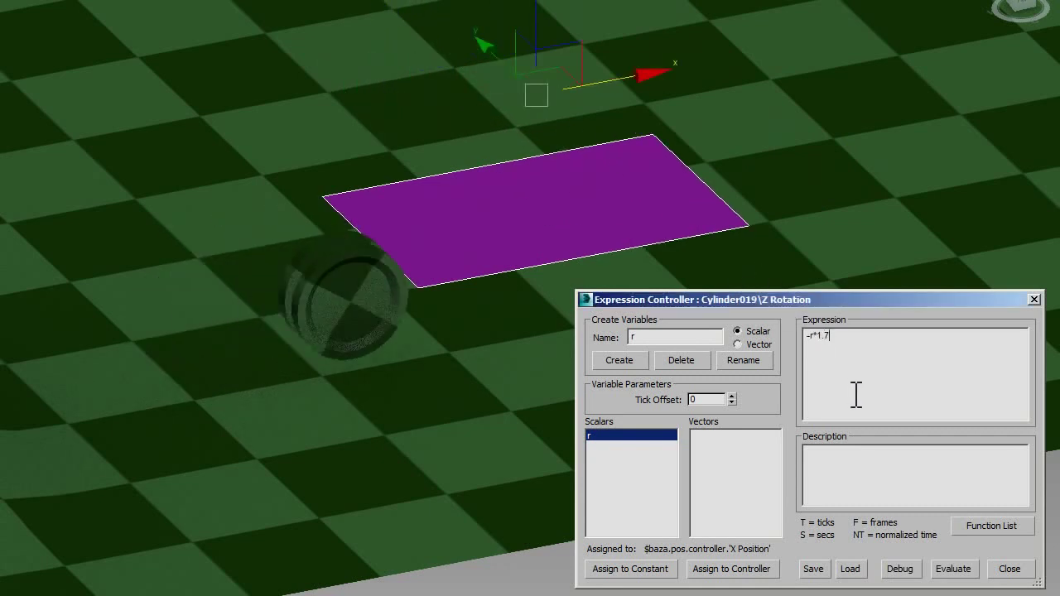
click(973, 570)
mouse_move(627, 77)
mouse_down()
mouse_move(428, 157)
mouse_move(164, 182)
mouse_move(254, 281)
mouse_up()
mouse_move(253, 282)
middle_down()
mouse_move(502, 169)
mouse_move(714, 28)
middle_up()
mouse_move(756, 38)
mouse_down()
mouse_move(289, 163)
mouse_move(544, 158)
mouse_move(821, 123)
mouse_move(856, 135)
mouse_move(463, 173)
mouse_move(811, 112)
mouse_move(802, 139)
mouse_up()
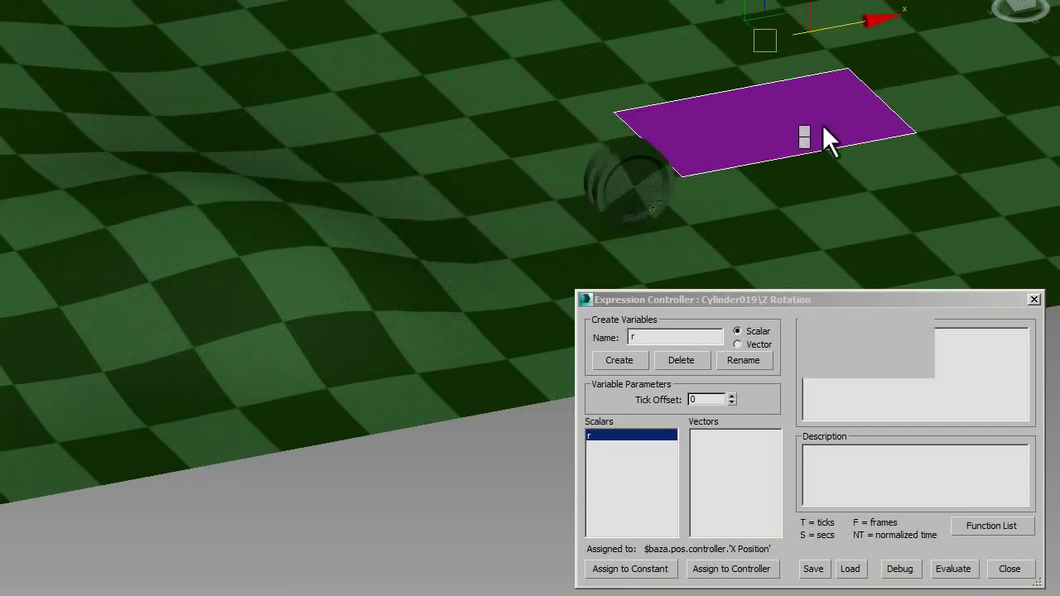
mouse_move(830, 24)
mouse_down()
mouse_move(374, 168)
mouse_move(237, 198)
mouse_move(438, 179)
mouse_move(826, 114)
mouse_up()
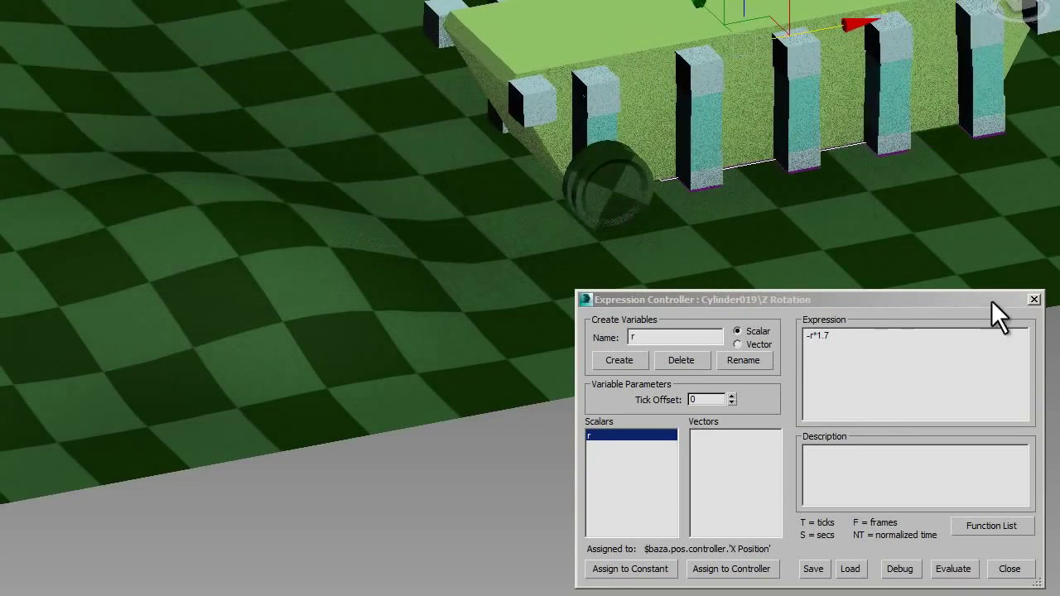
Step: Close the Expression Controller and attach an instanced copy of the wheel to the next pillar
click(1034, 300)
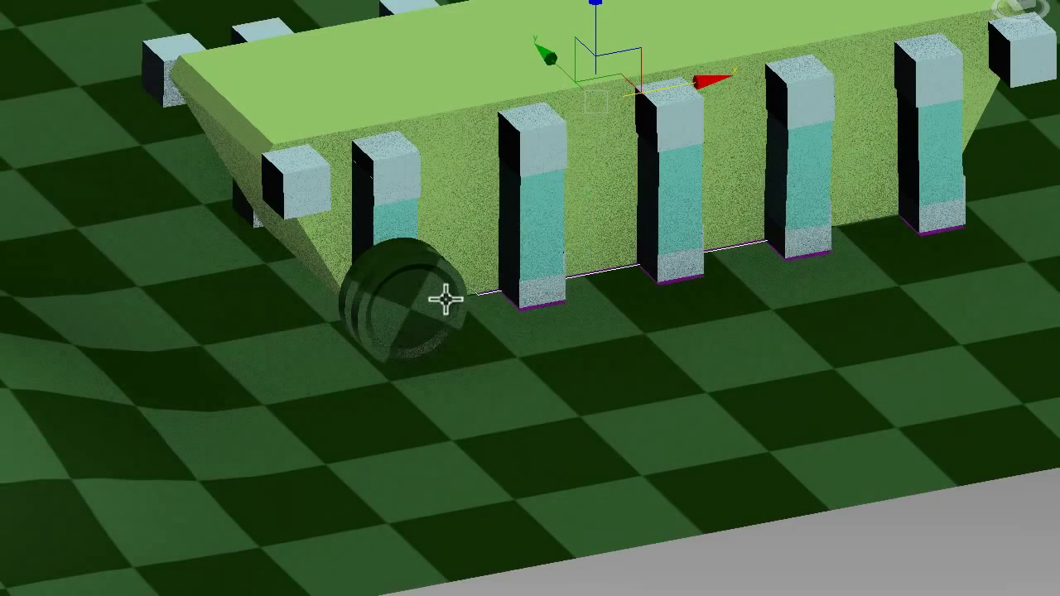
click(437, 293)
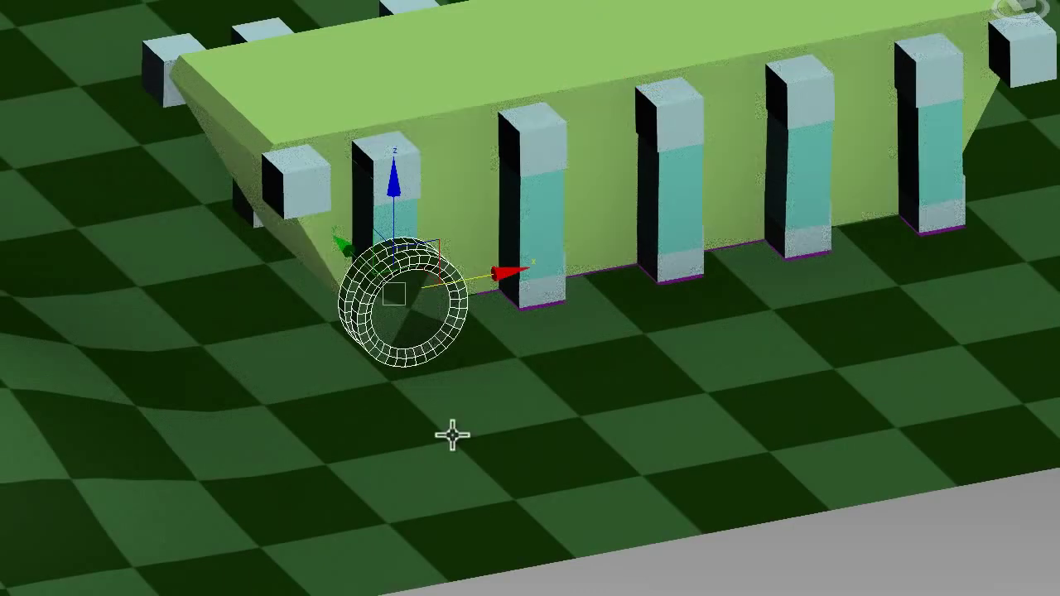
key(ctrl+v)
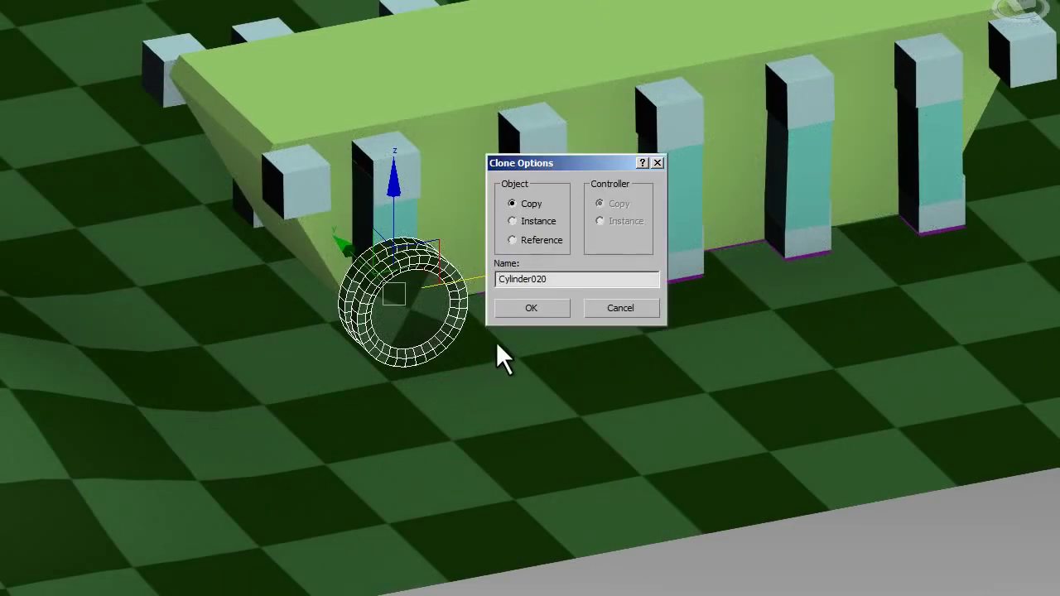
click(511, 220)
click(531, 307)
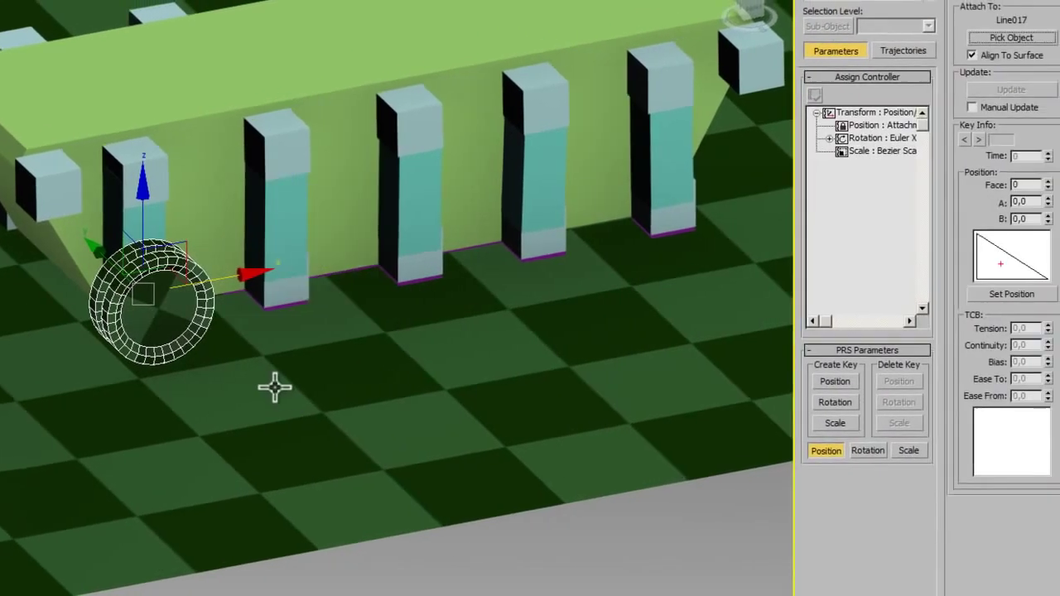
click(1009, 38)
click(265, 263)
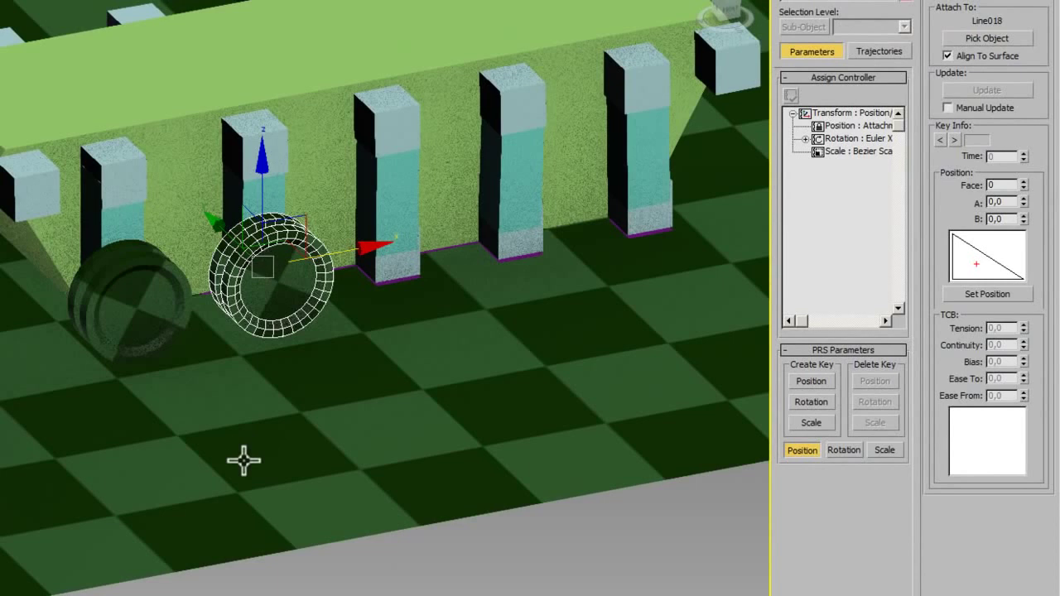
Step: Add two more instanced wheels, attaching each to the following pillar along the hull
key(ctrl+v)
click(239, 351)
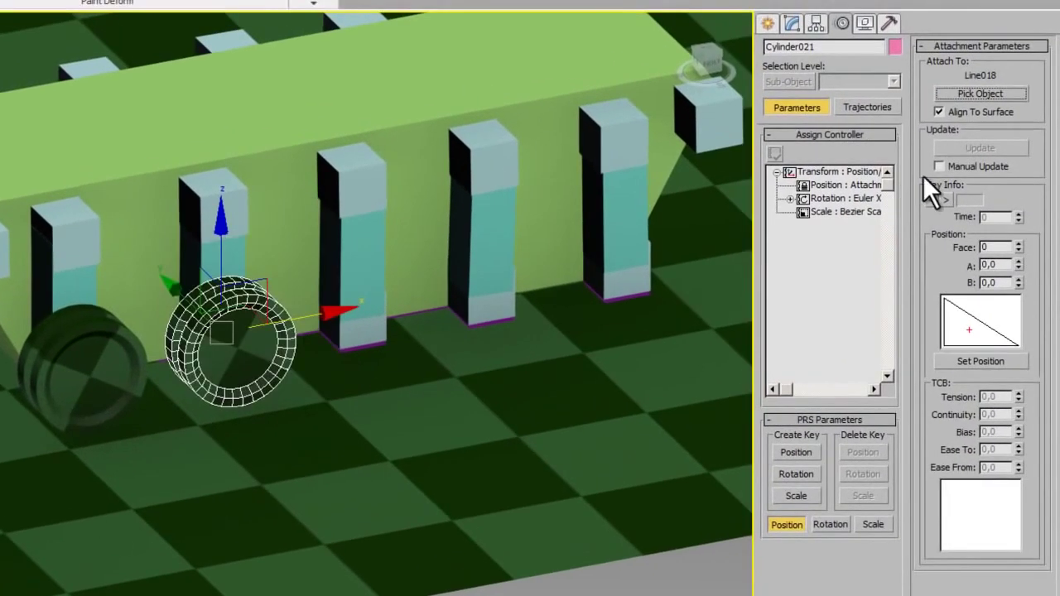
click(1014, 93)
click(374, 286)
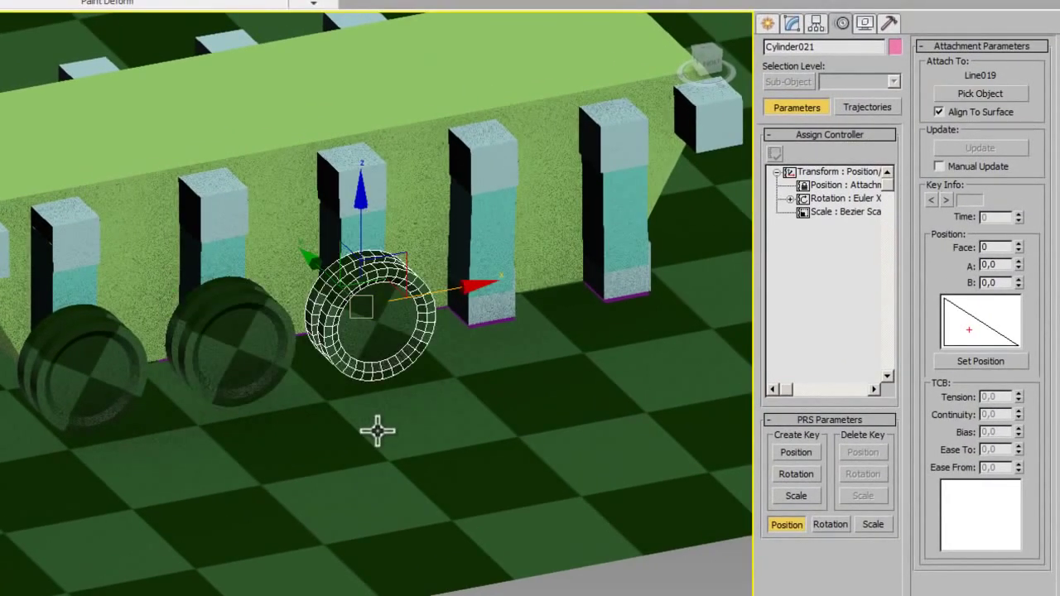
key(ctrl+v)
click(223, 374)
click(961, 94)
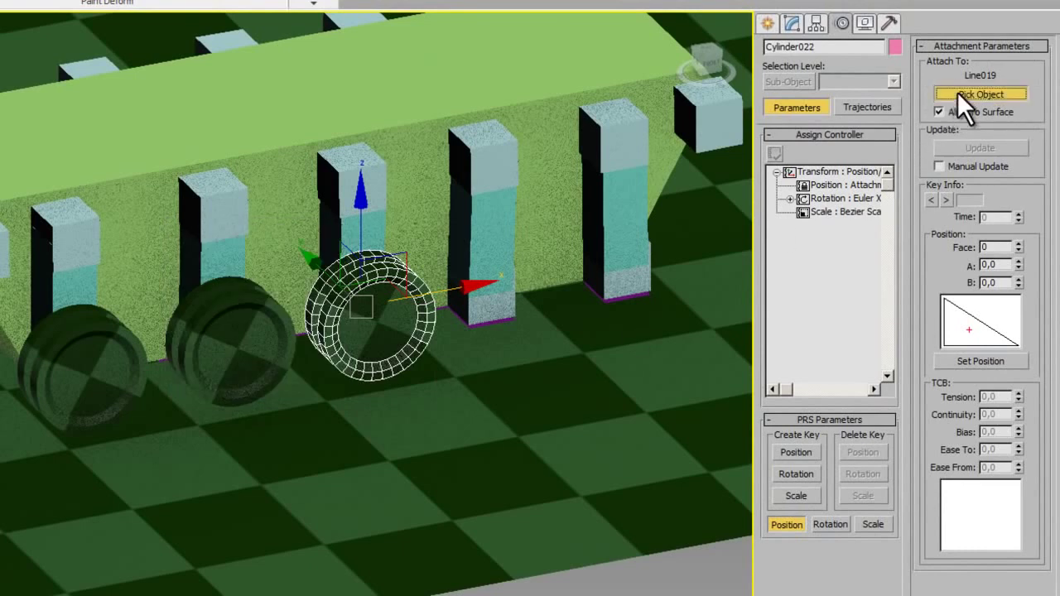
click(516, 274)
Step: Attach the fifth instanced road wheel, Cylinder023, to the last pillar Line021
key(ctrl+v)
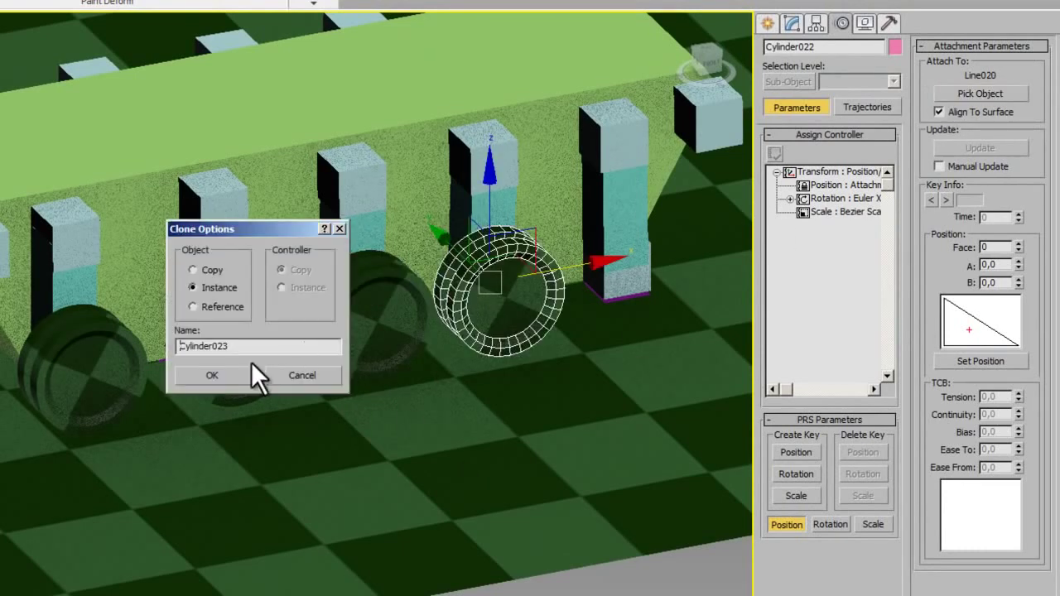
key(Return)
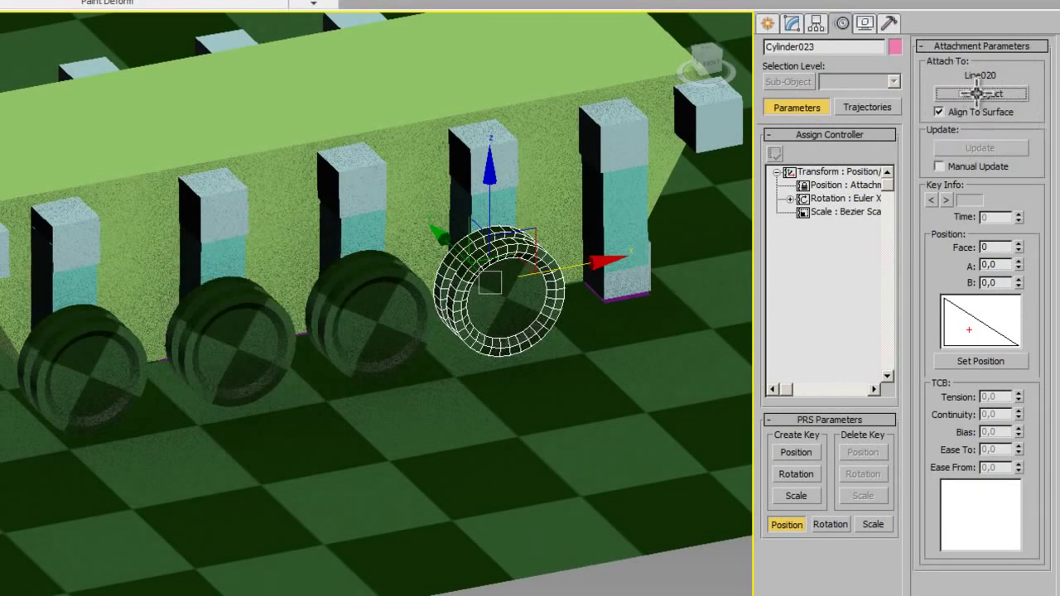
click(973, 93)
click(622, 248)
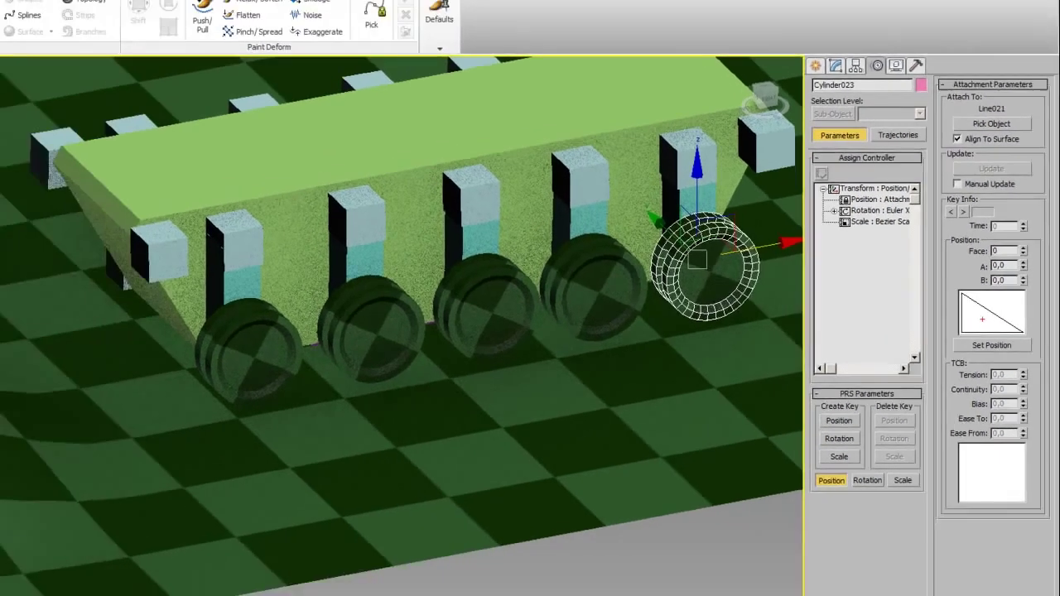
Step: Select baza and move it to check that the wheels follow the hull
click(591, 218)
scroll(716, 219, down, 3)
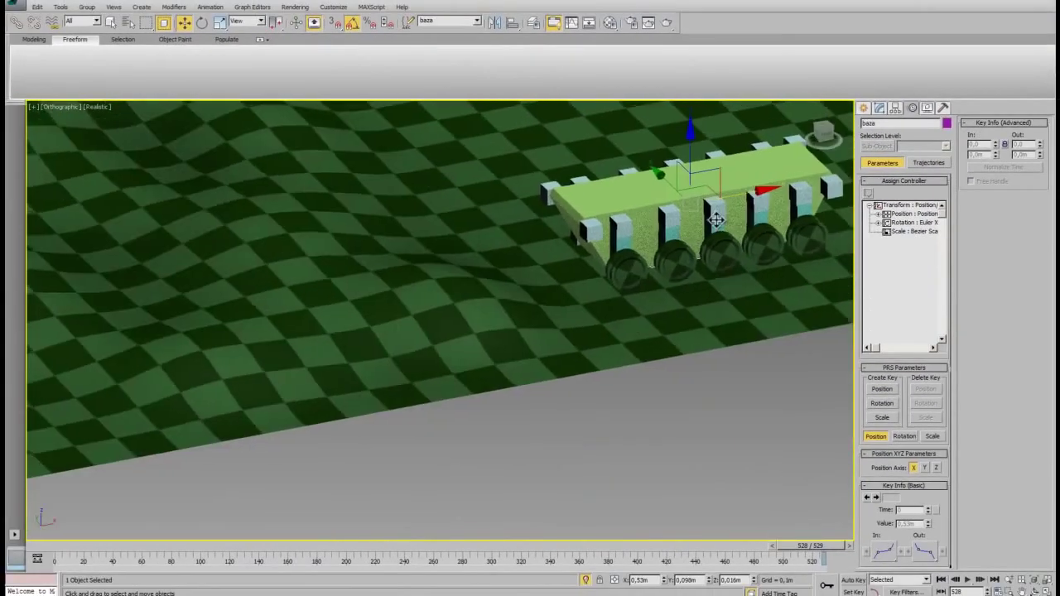
middle_drag(716, 220, 762, 214)
mouse_move(766, 208)
mouse_down()
mouse_move(296, 395)
mouse_move(324, 402)
mouse_move(764, 332)
mouse_up()
scroll(579, 326, up, 4)
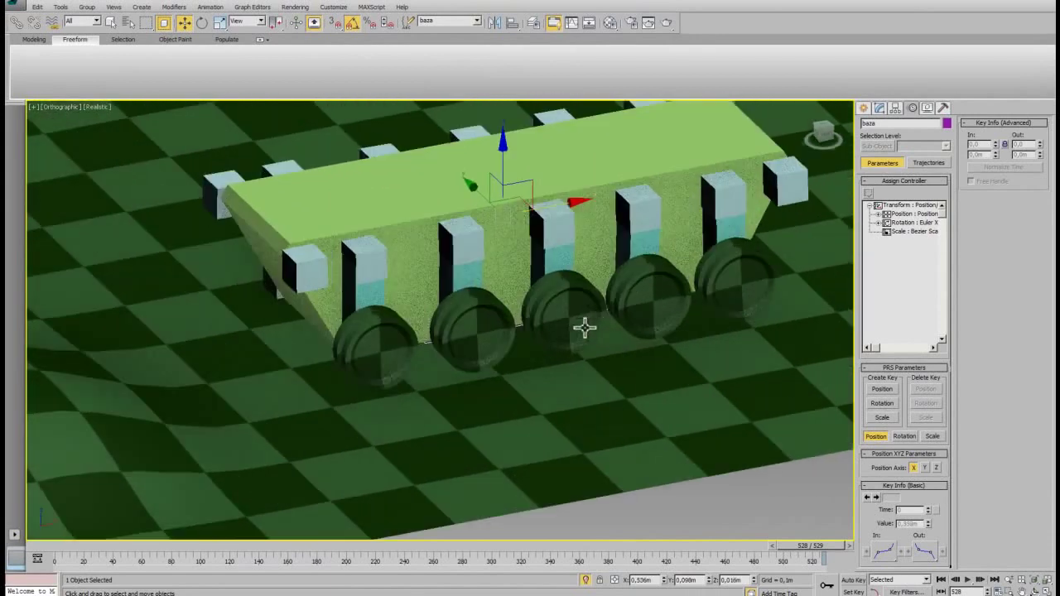
scroll(588, 330, up, 1)
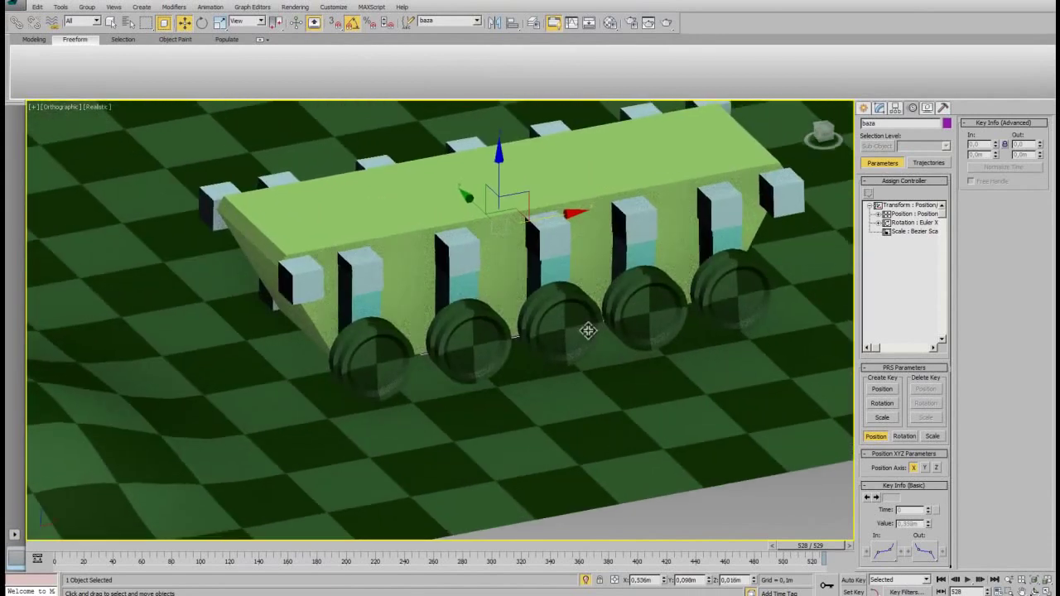
Step: Clone a wheel, scale it down into a smaller roller, and attach it to Box189
shift+drag(387, 355, 410, 365)
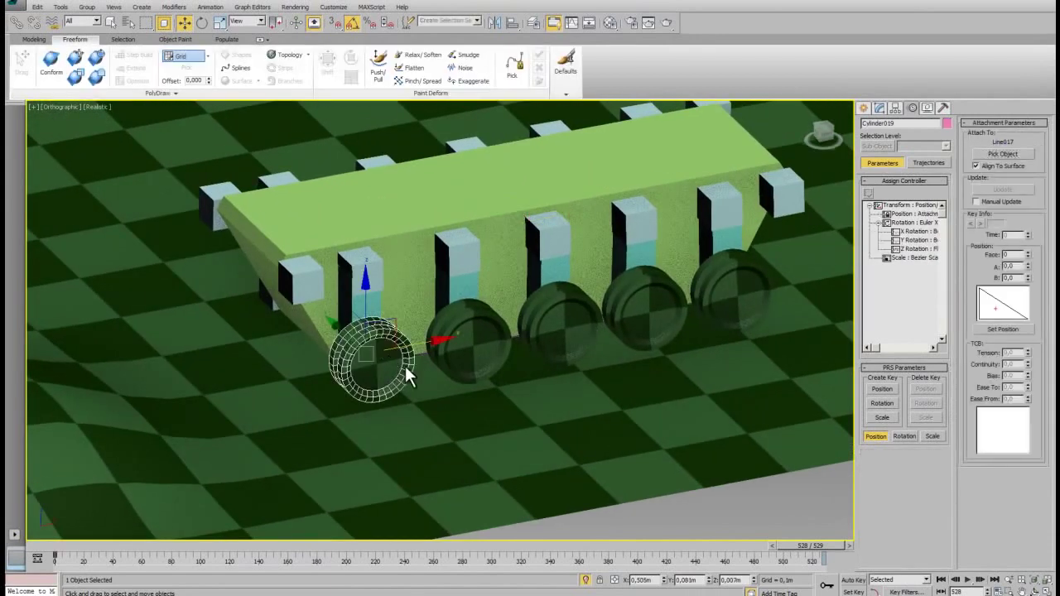
key(Return)
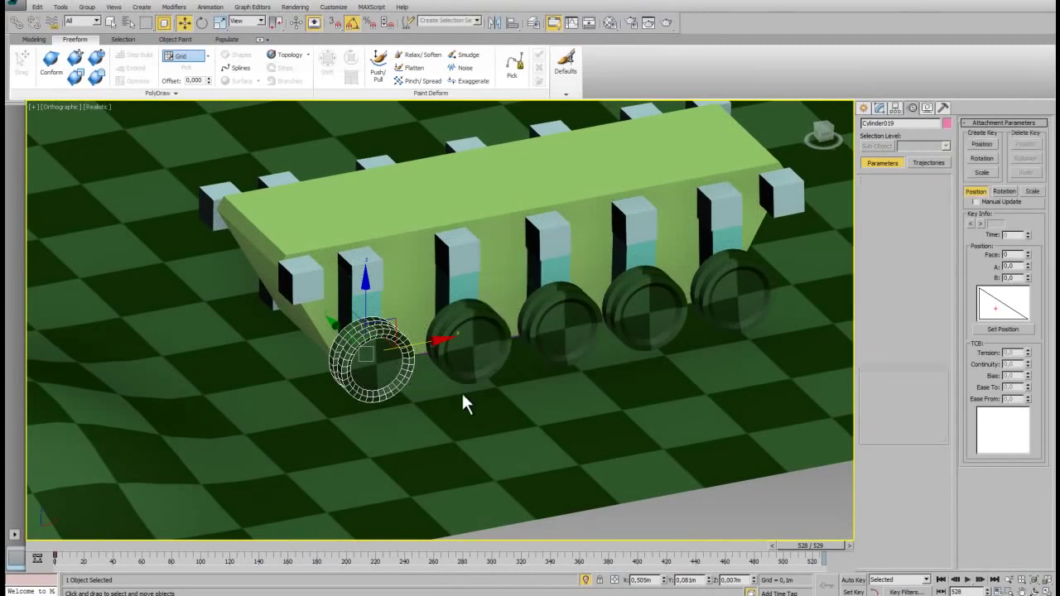
key(r)
mouse_move(329, 370)
mouse_down()
mouse_move(341, 377)
mouse_move(437, 352)
mouse_up()
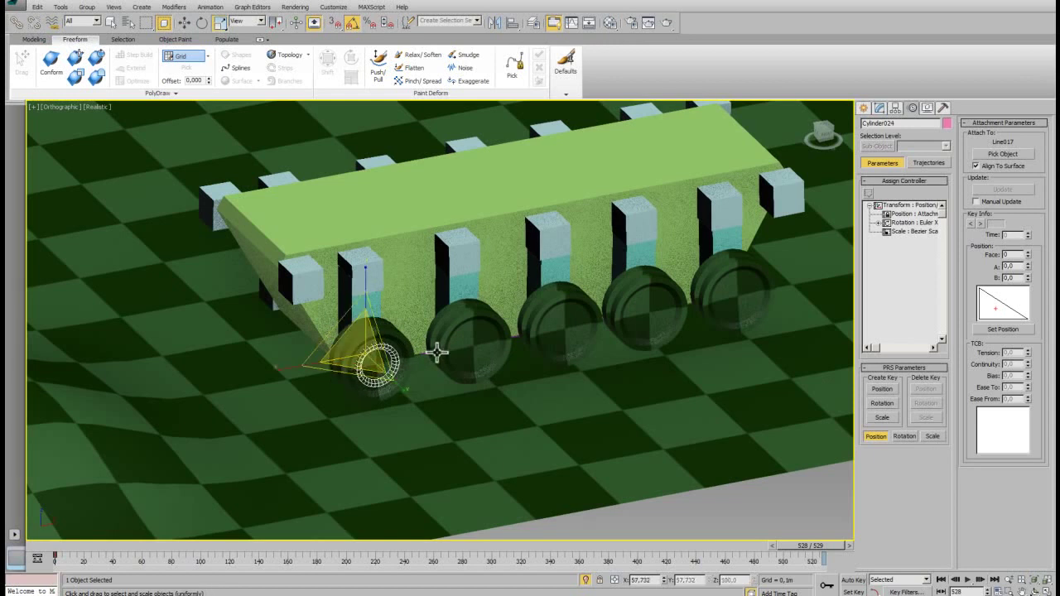
click(1007, 155)
click(306, 279)
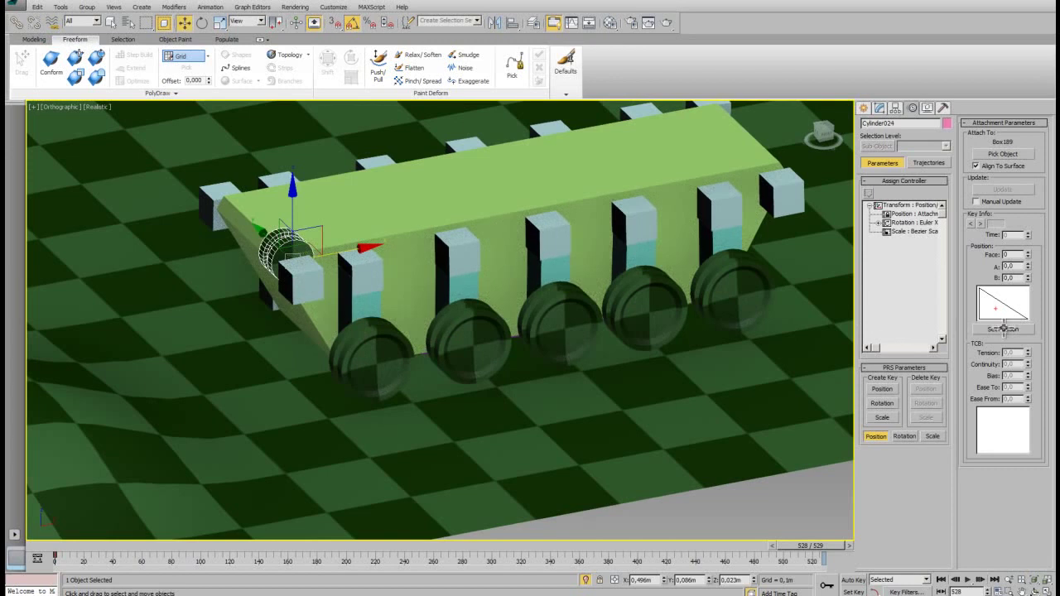
Step: Position the roller on Box189 with Set Position, undoing the stray animated move
click(1003, 329)
click(303, 284)
drag(304, 284, 311, 287)
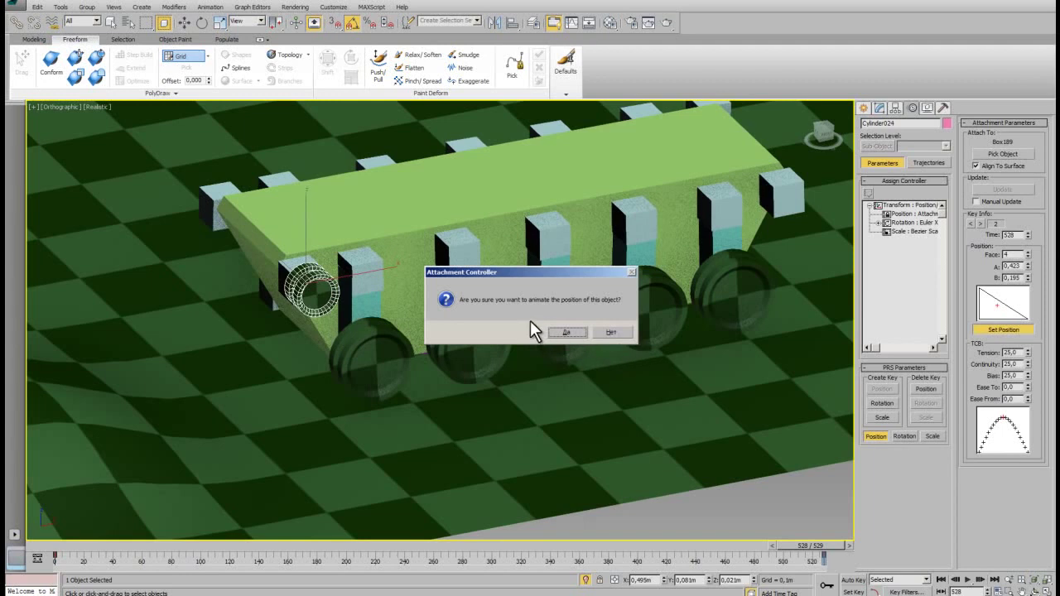
click(595, 331)
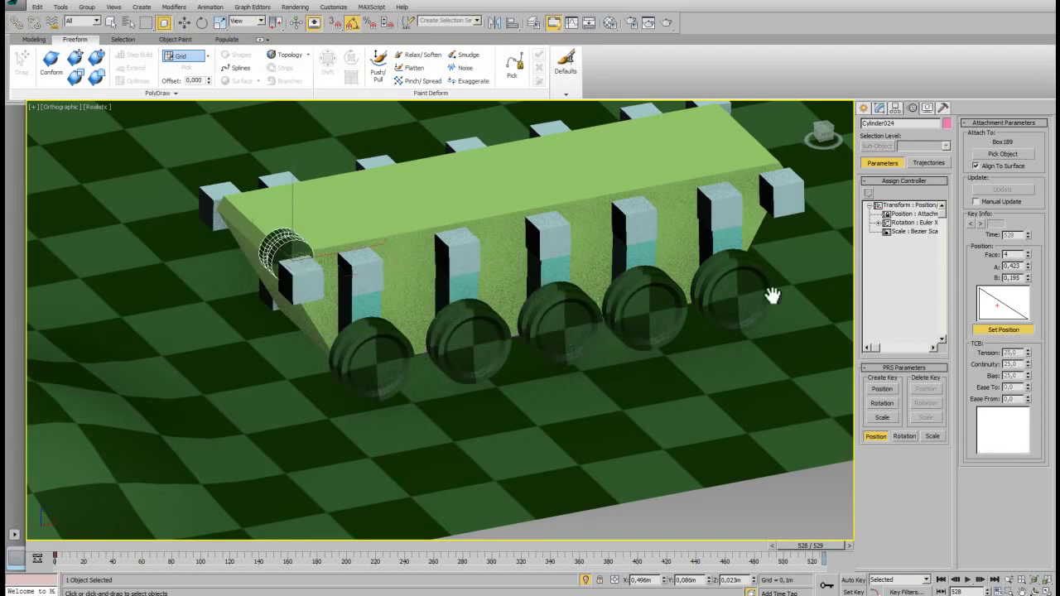
drag(304, 284, 312, 296)
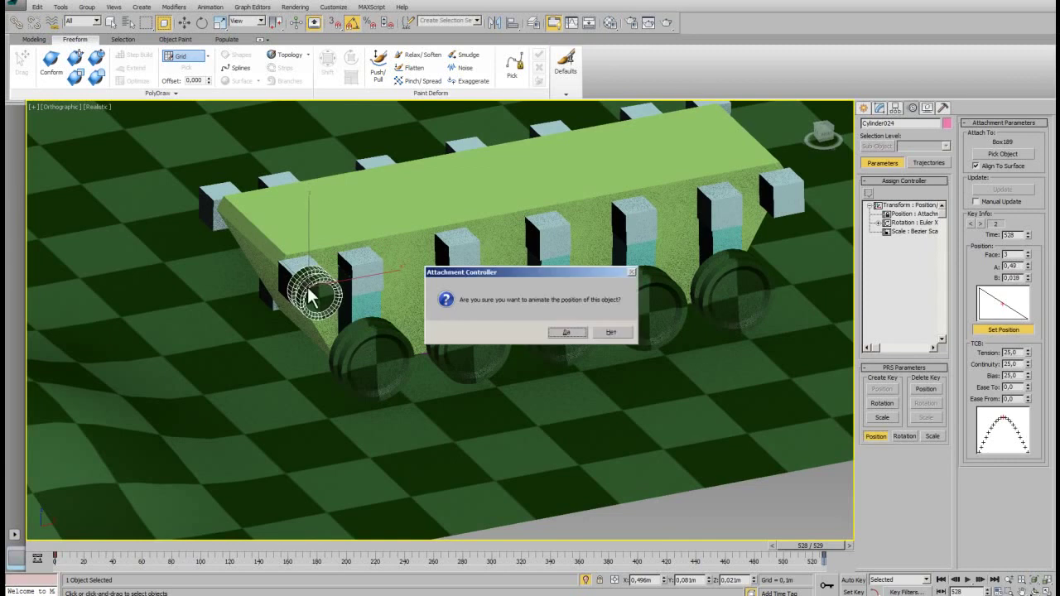
click(556, 332)
mouse_move(502, 352)
alt+middle_down()
mouse_move(433, 322)
mouse_move(483, 340)
alt+middle_up()
key(ctrl+z)
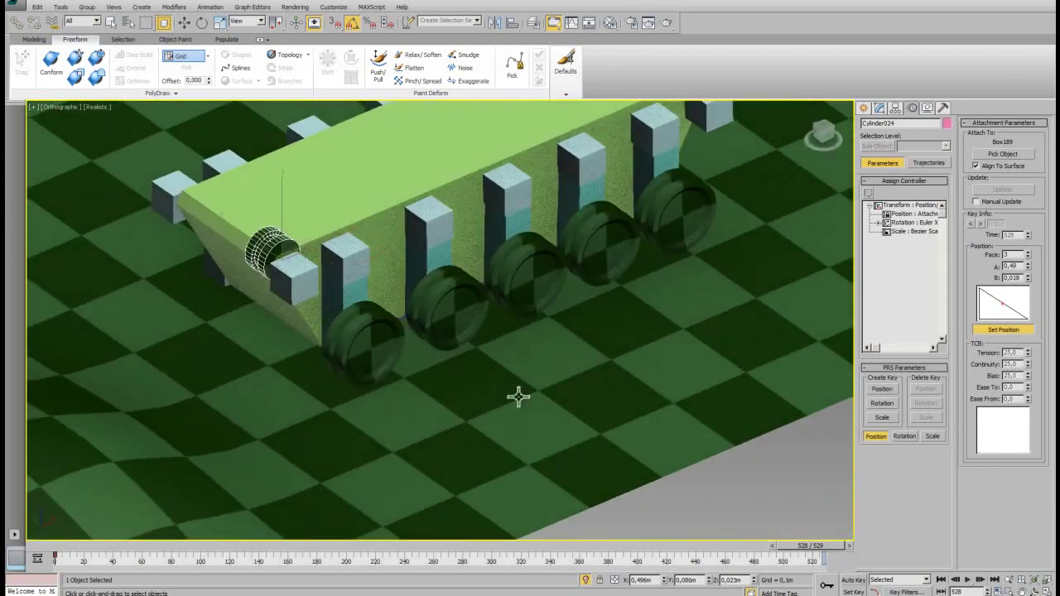
click(313, 286)
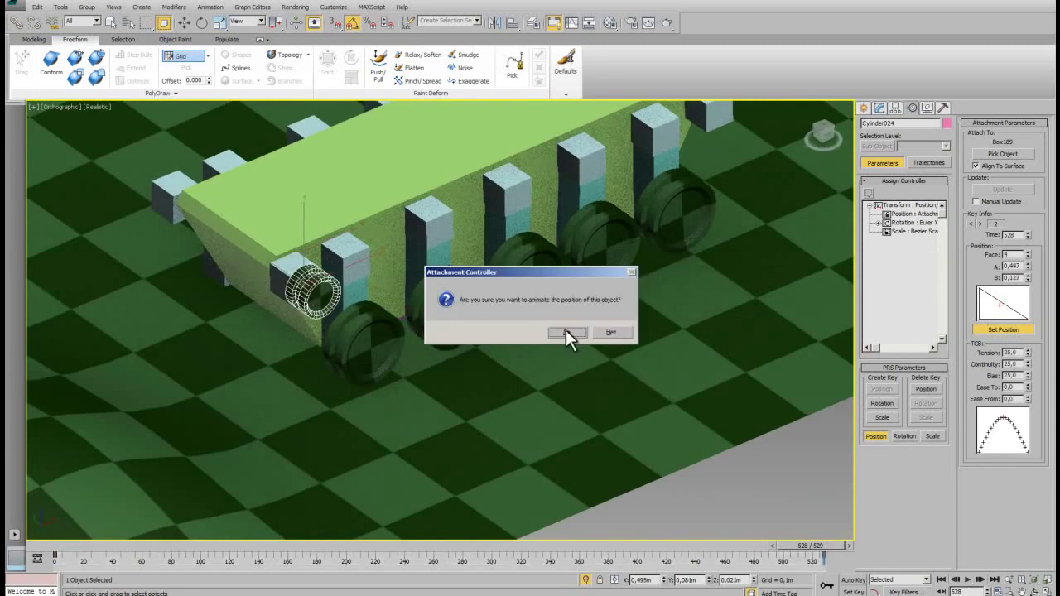
click(566, 331)
right_click(505, 325)
Step: At frame 0, clear the end key and reset the roller at the hull's front end
scroll(472, 323, down, 2)
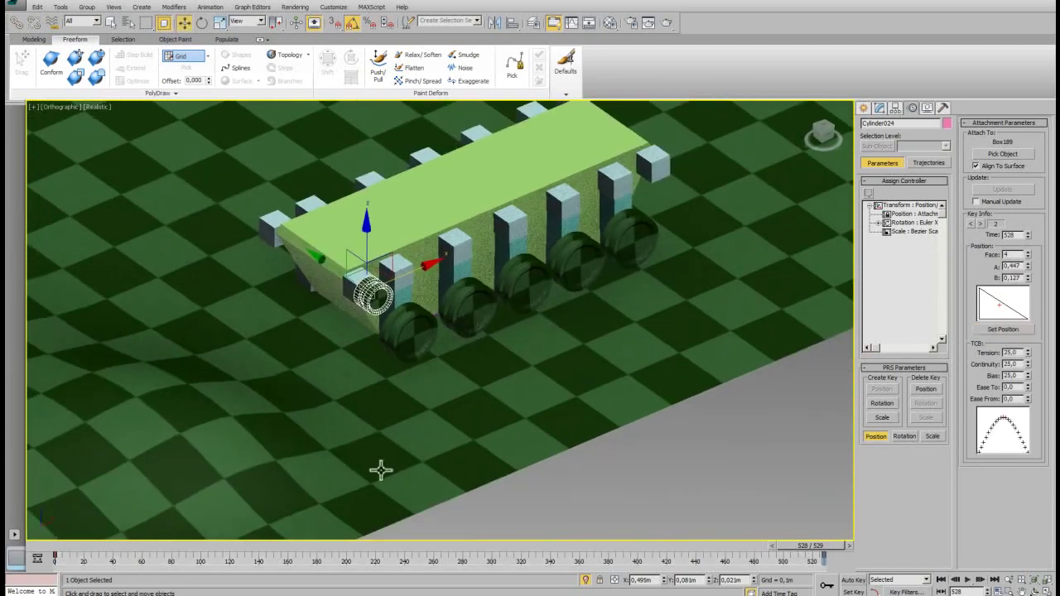
drag(840, 550, 79, 546)
drag(791, 551, 868, 567)
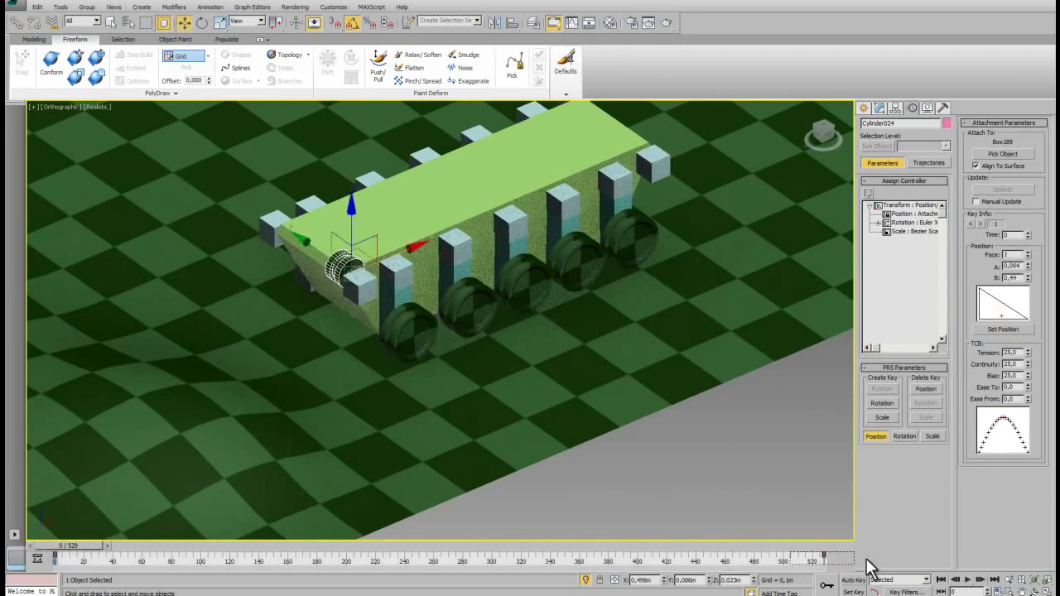
click(1006, 329)
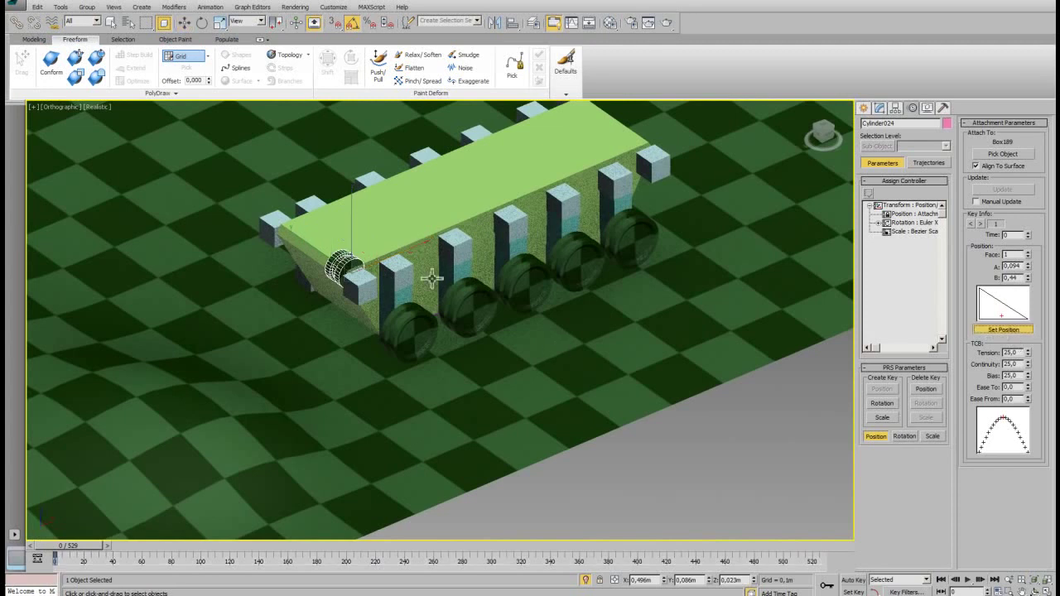
drag(361, 288, 372, 296)
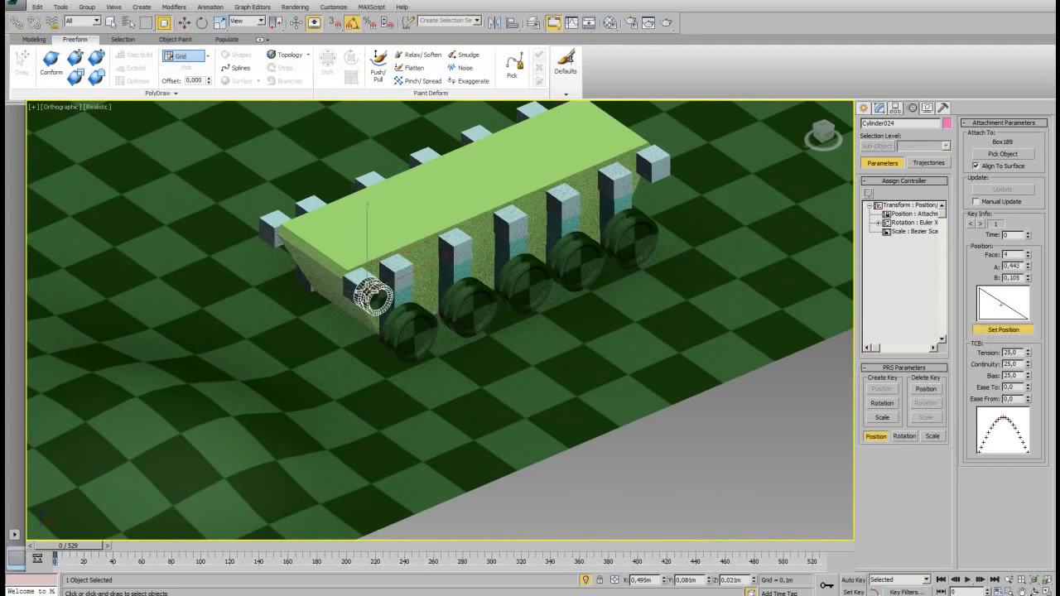
middle_drag(374, 298, 490, 354)
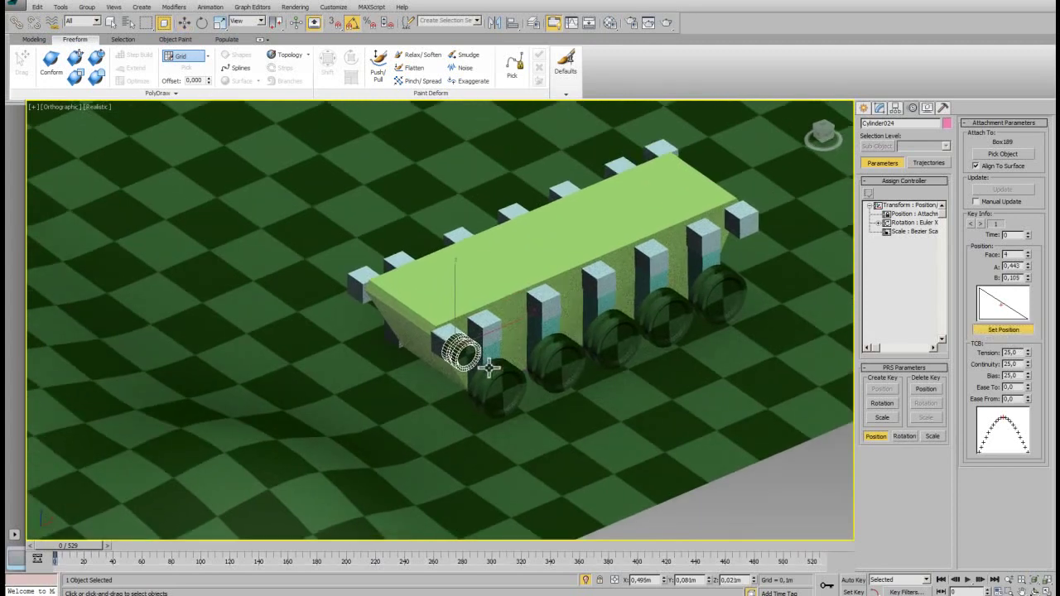
mouse_move(434, 304)
alt+middle_down()
mouse_move(533, 390)
mouse_move(560, 344)
alt+middle_up()
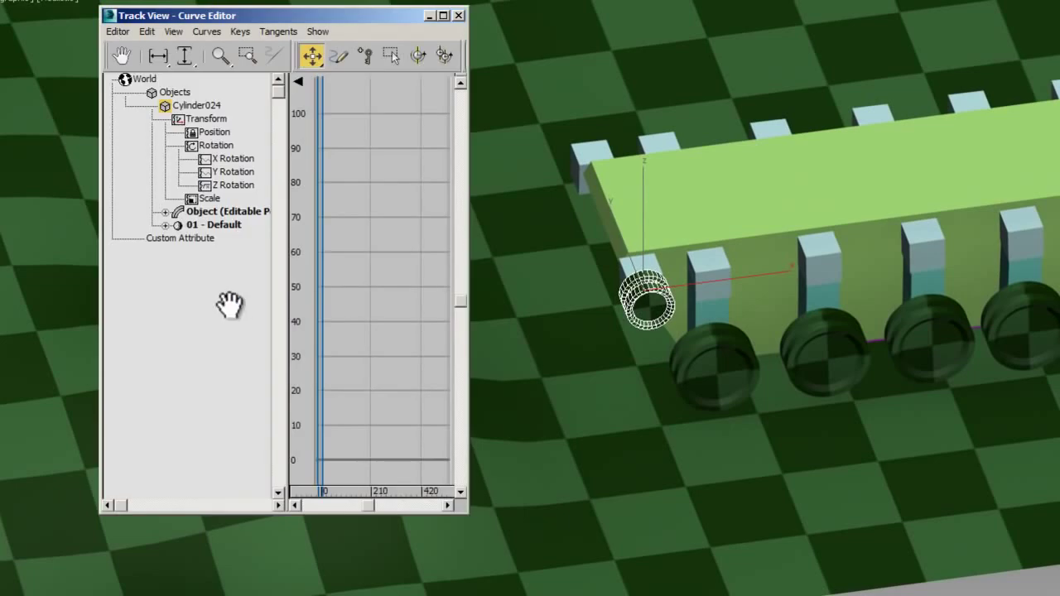
Step: Give Cylinder024's Z Rotation the expression -r*3.14, evaluate it, then select baza
click(224, 184)
right_click(224, 183)
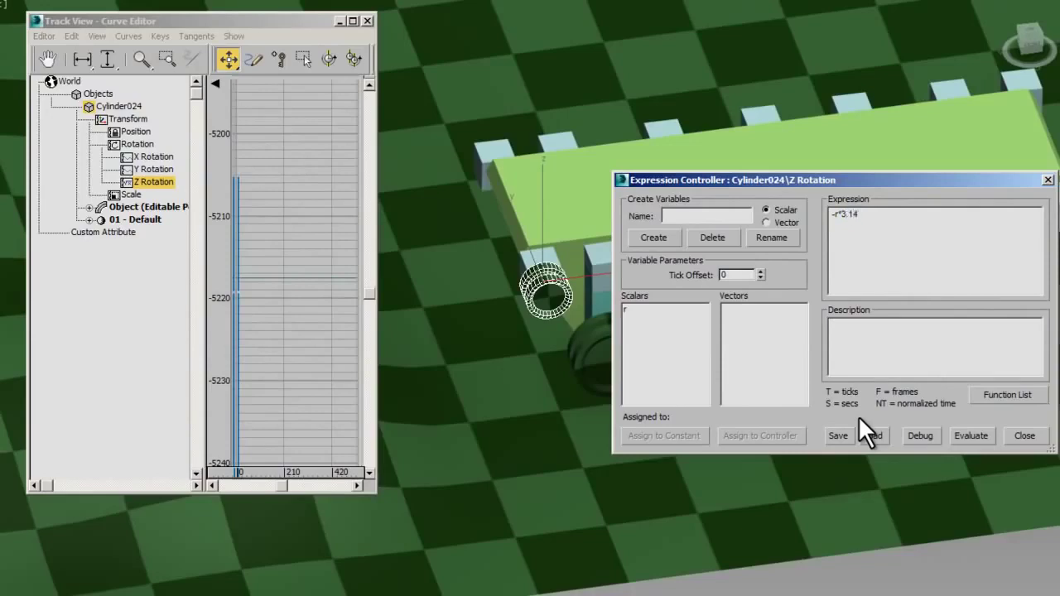
click(971, 436)
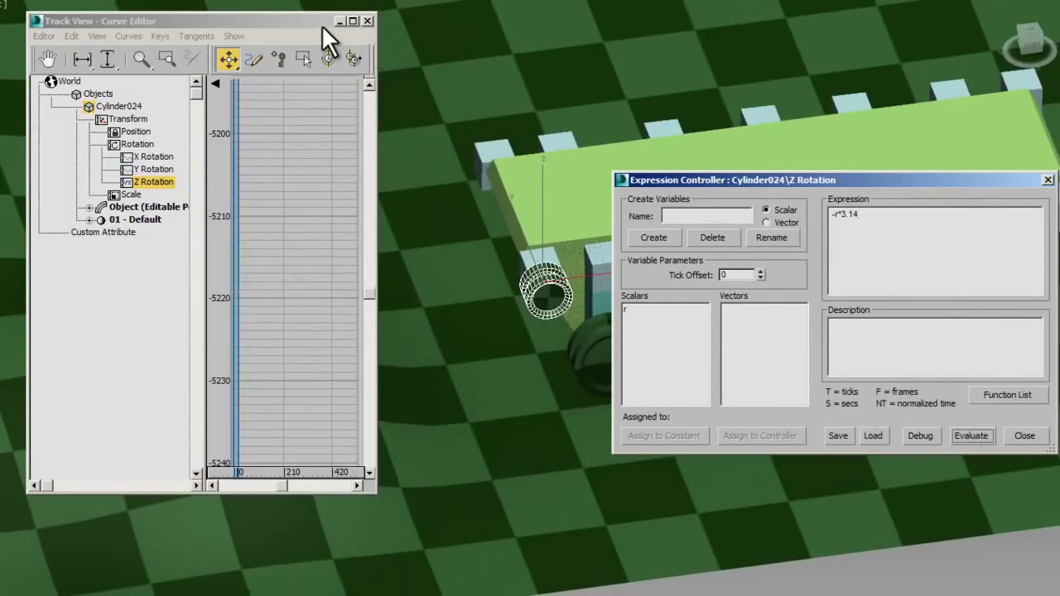
drag(874, 182, 1015, 364)
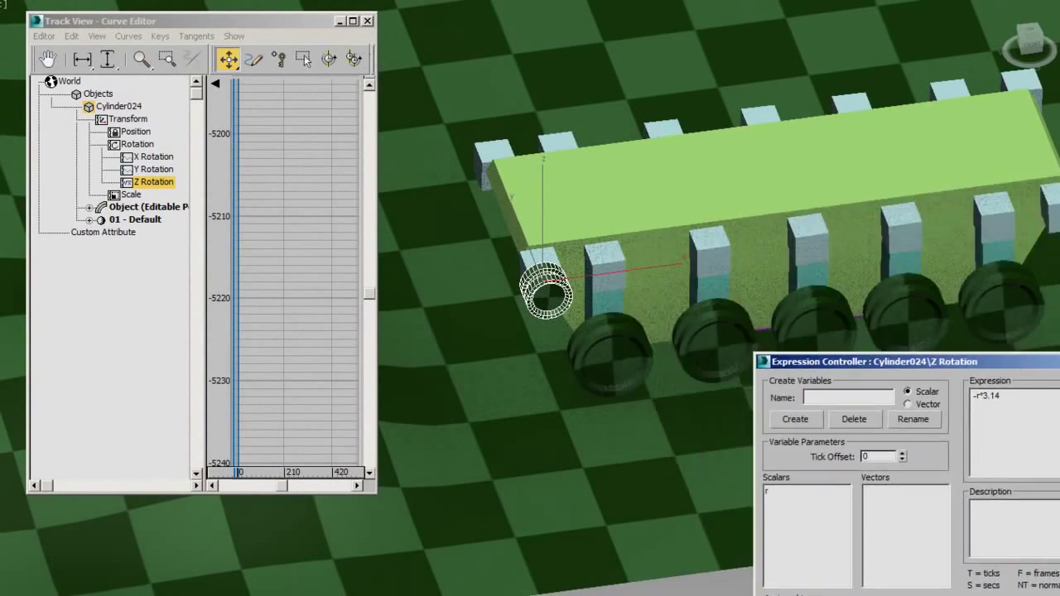
click(710, 207)
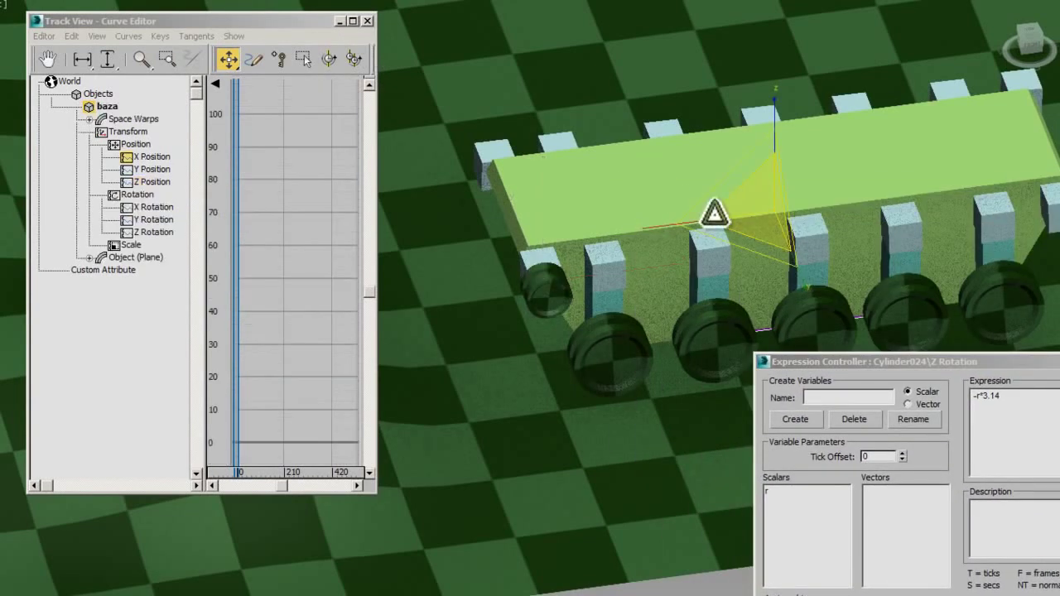
middle_drag(655, 276, 771, 234)
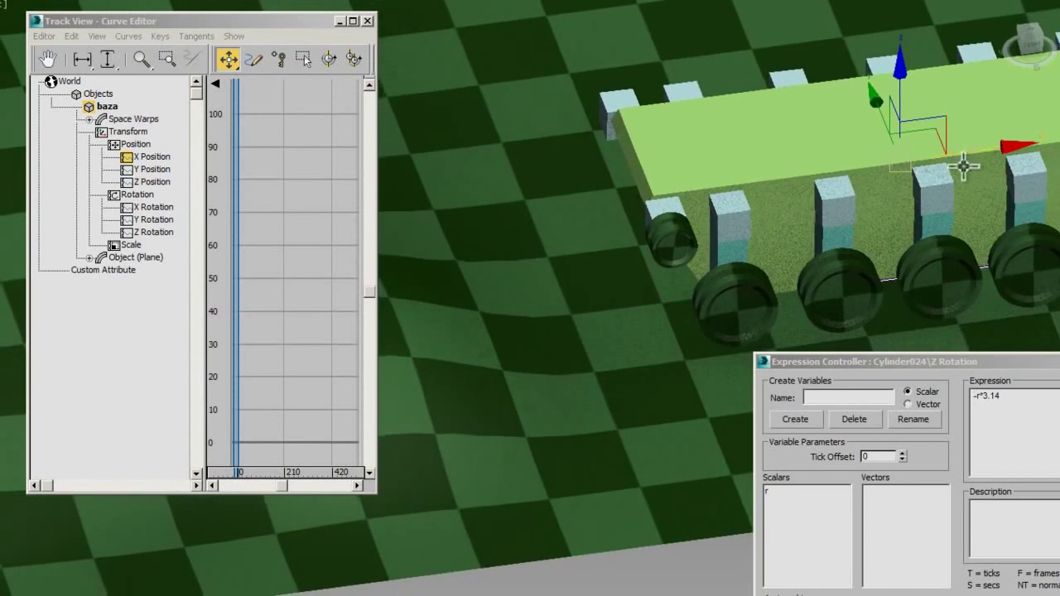
mouse_move(982, 147)
middle_down()
mouse_move(832, 196)
mouse_move(648, 233)
mouse_move(927, 234)
middle_up()
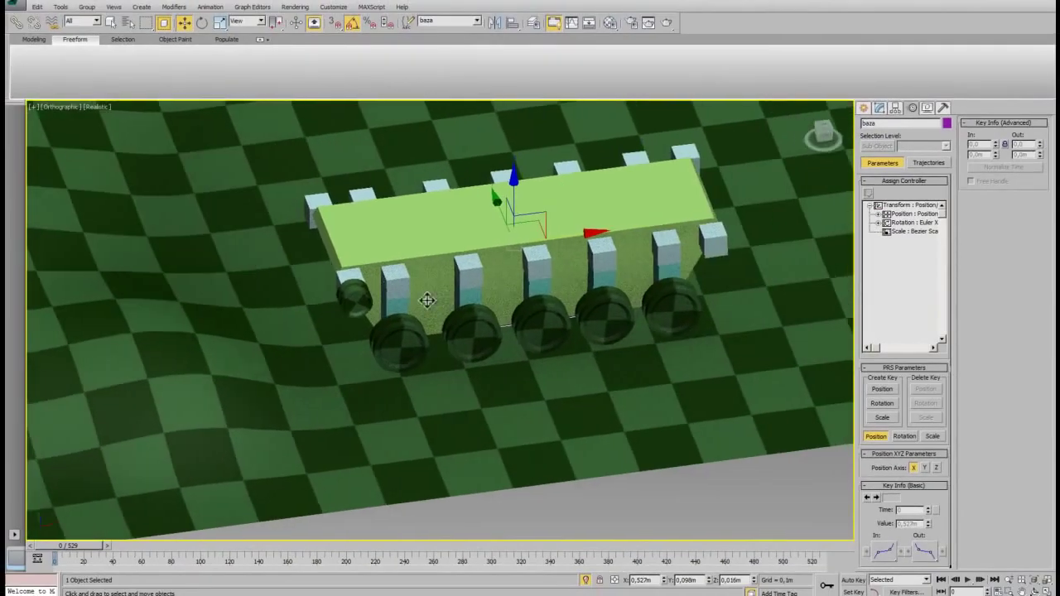
Step: Clone the roller as instance Cylinder025 and attach it to rear post Box195
key(ctrl+v)
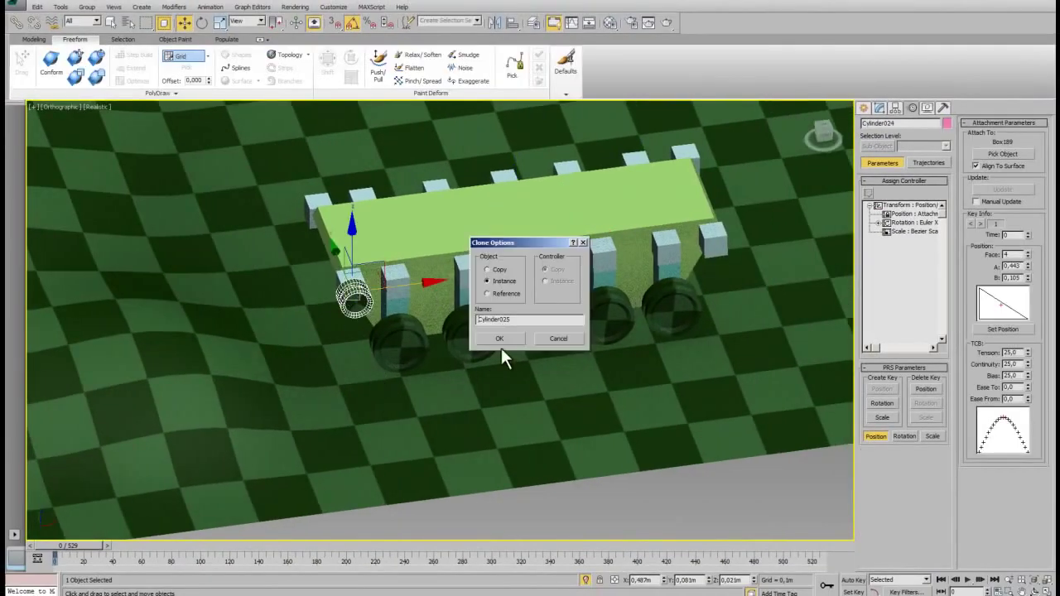
click(510, 338)
click(1003, 154)
click(718, 248)
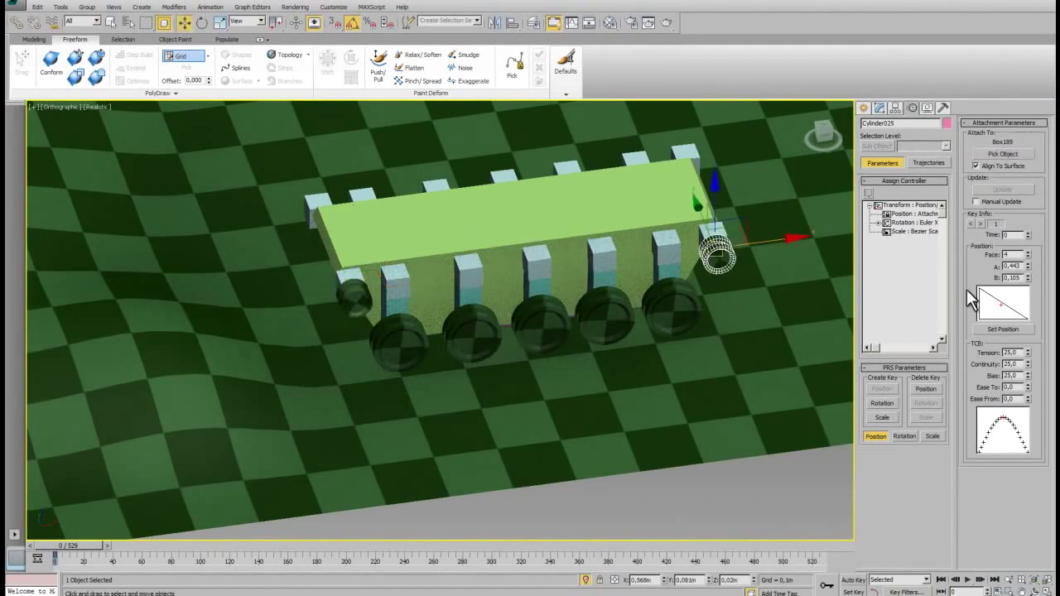
click(1001, 328)
drag(717, 249, 717, 254)
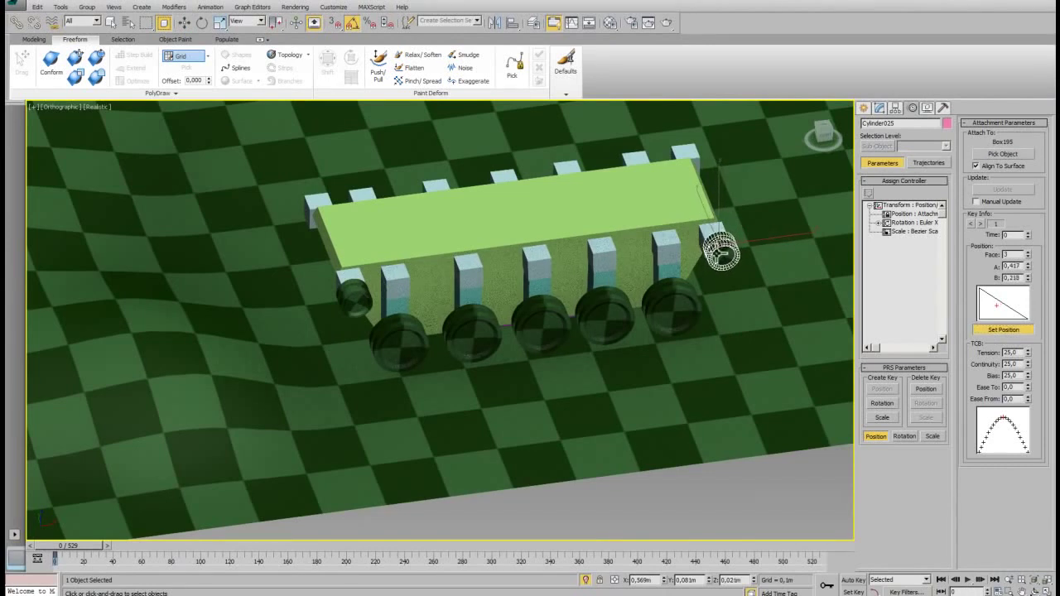
scroll(645, 303, down, 3)
alt+middle_drag(419, 362, 571, 348)
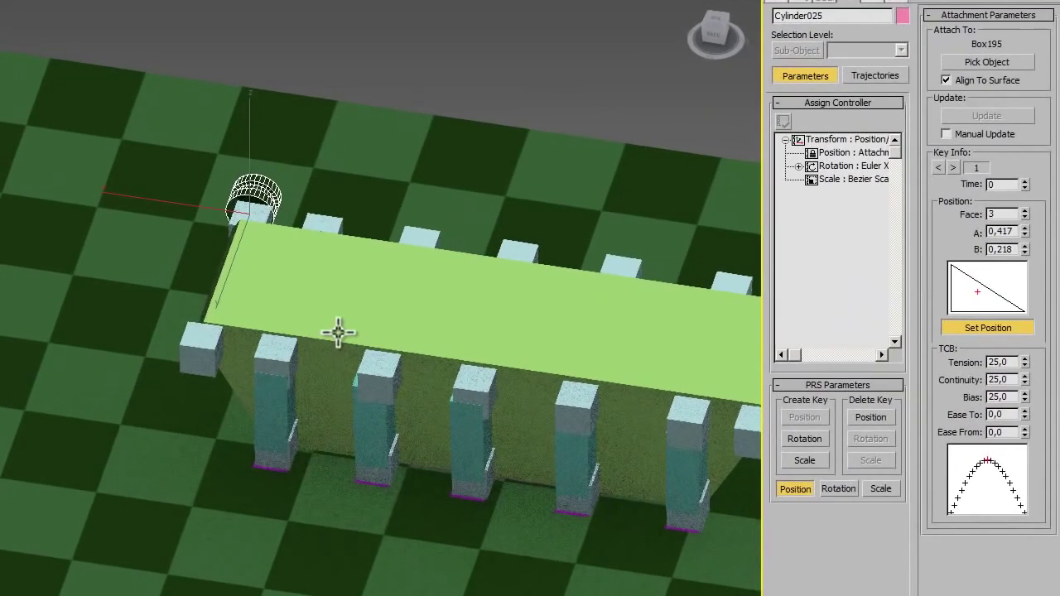
Step: Clone another instanced roller, Cylinder026, and attach it to post Box187
key(ctrl+v)
click(257, 339)
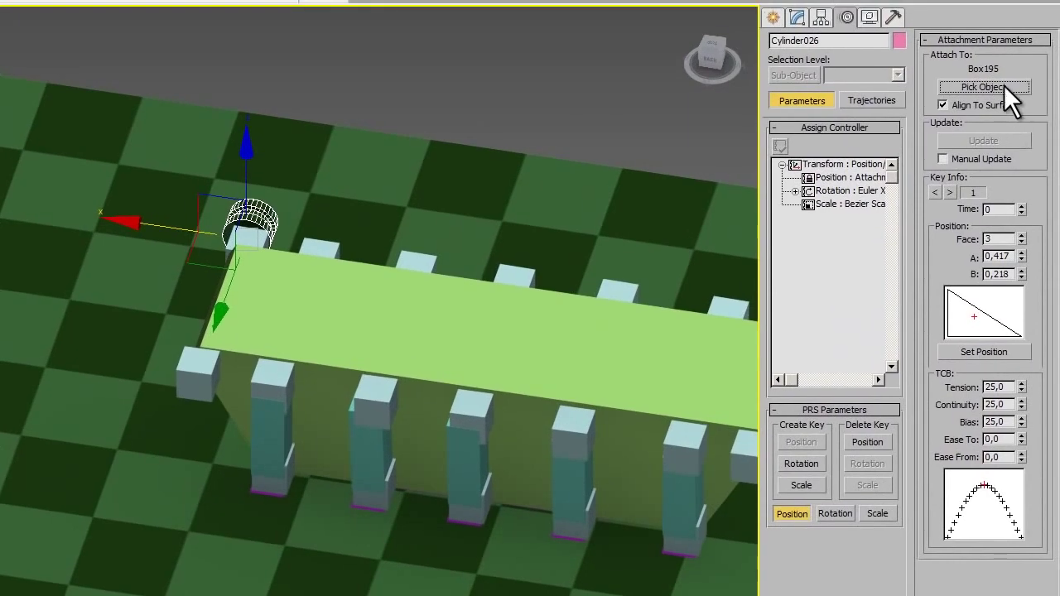
click(1003, 86)
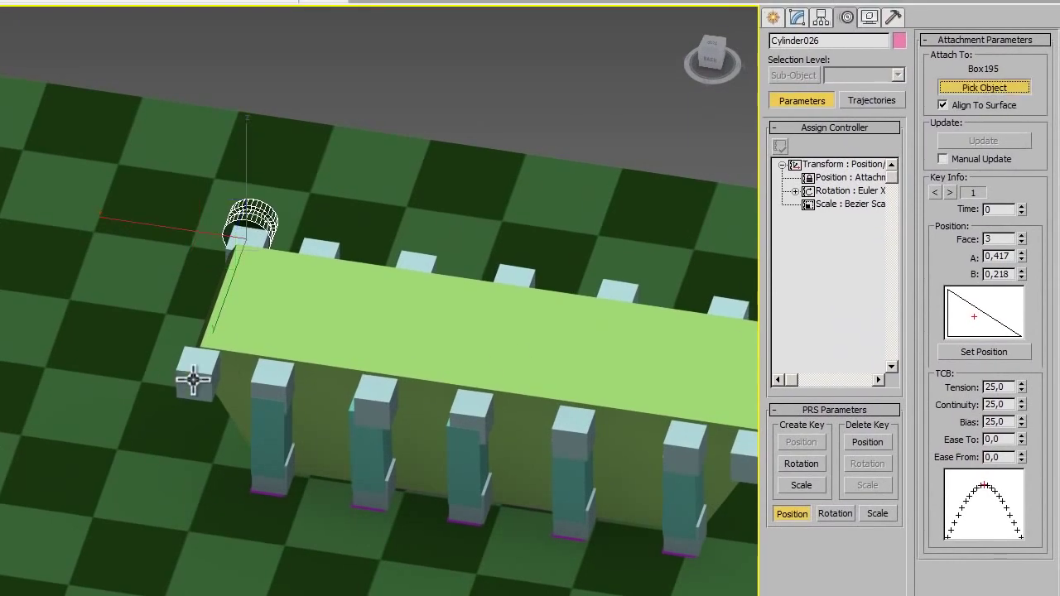
click(195, 370)
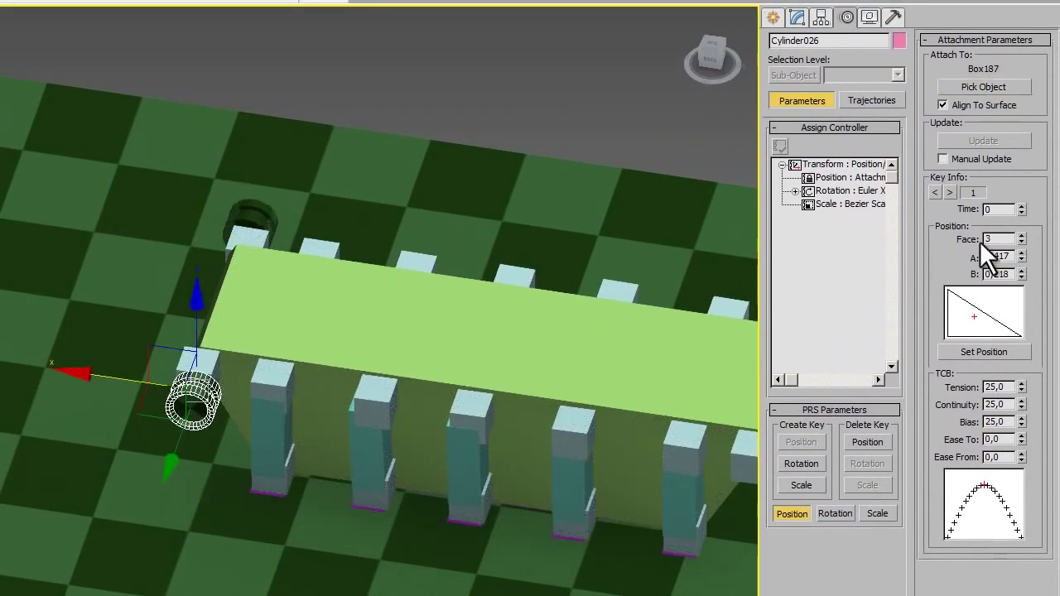
click(984, 352)
click(192, 387)
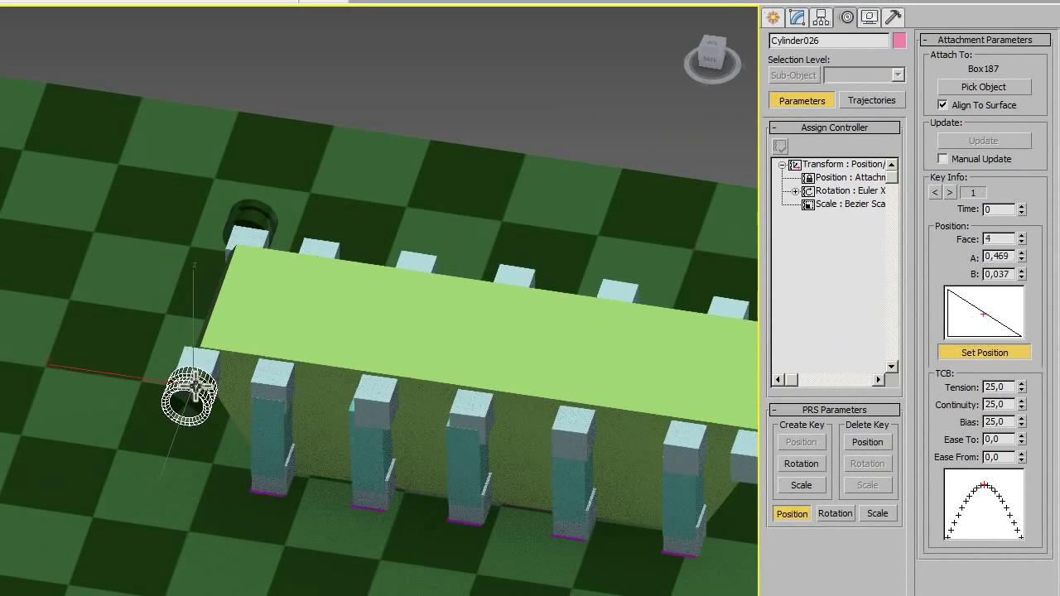
alt+middle_drag(383, 406, 71, 407)
Step: Cancel an extra clone, move baza along X to test the rollers, then reselect Cylinder026
key(ctrl+v)
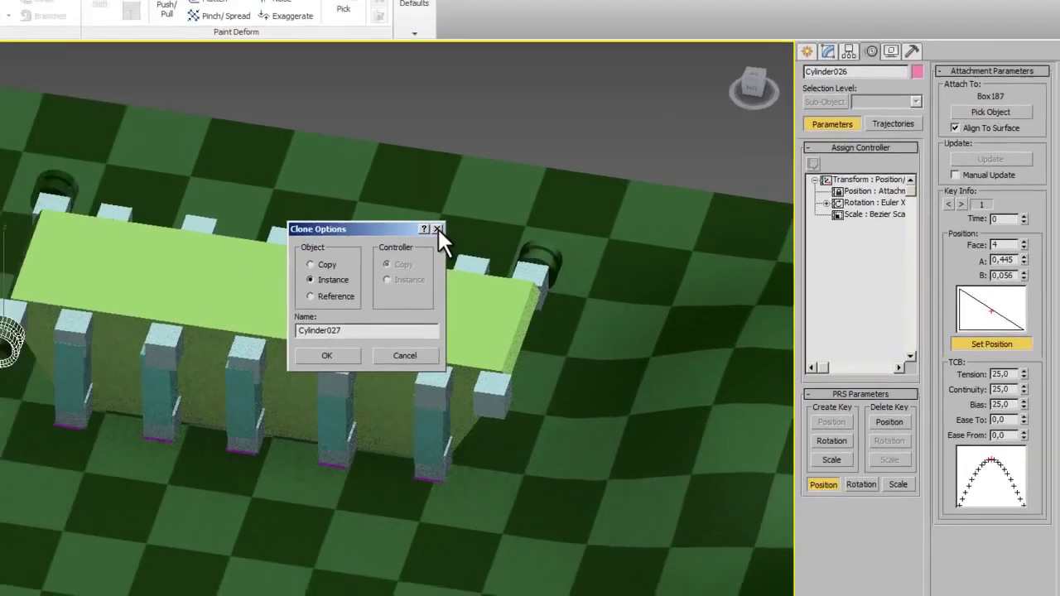
click(436, 227)
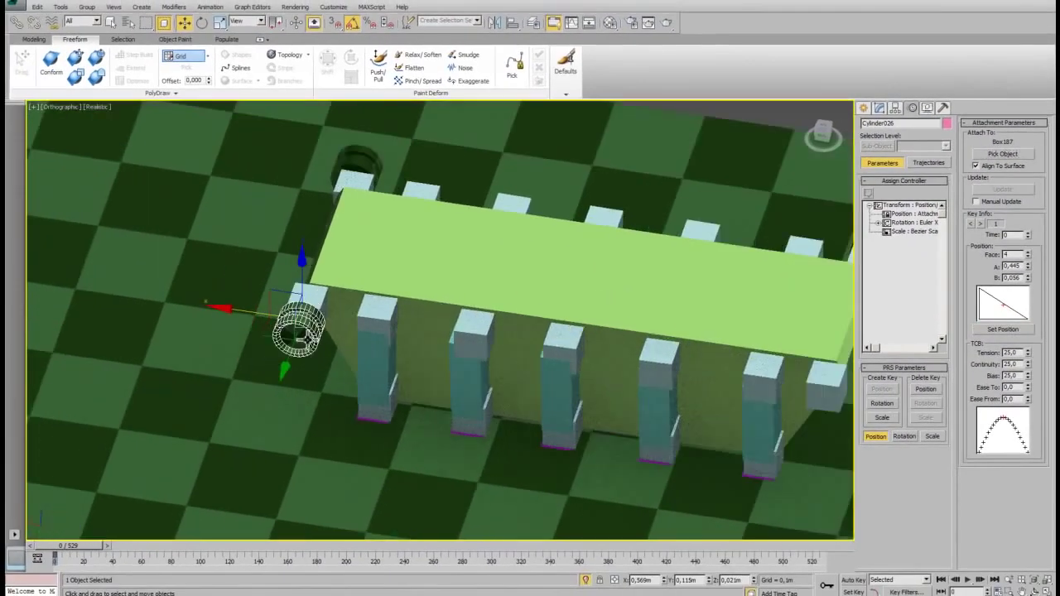
alt+middle_drag(378, 371, 410, 357)
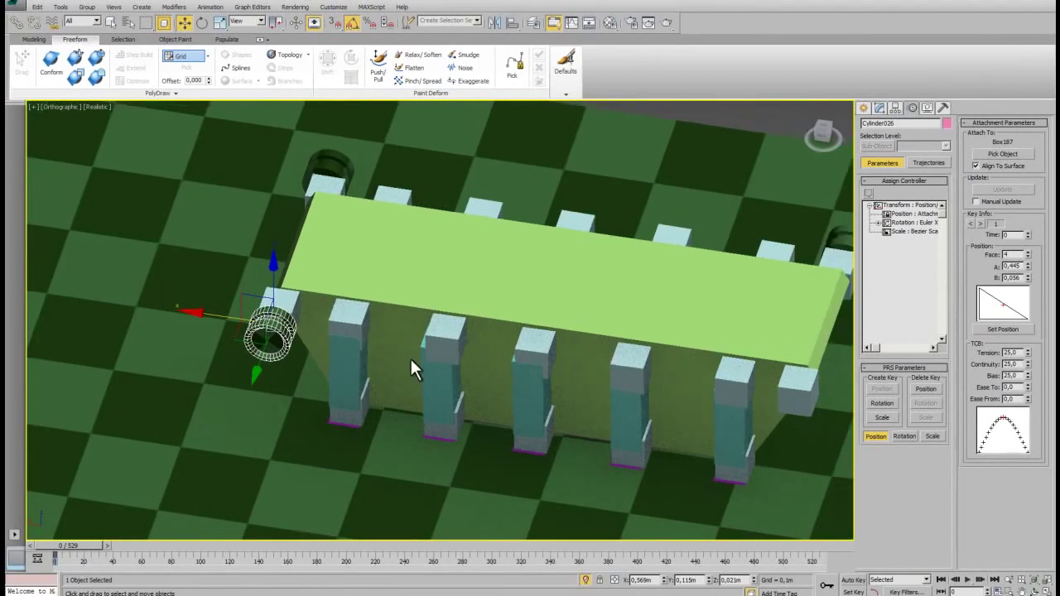
click(477, 22)
click(467, 32)
drag(495, 307, 474, 313)
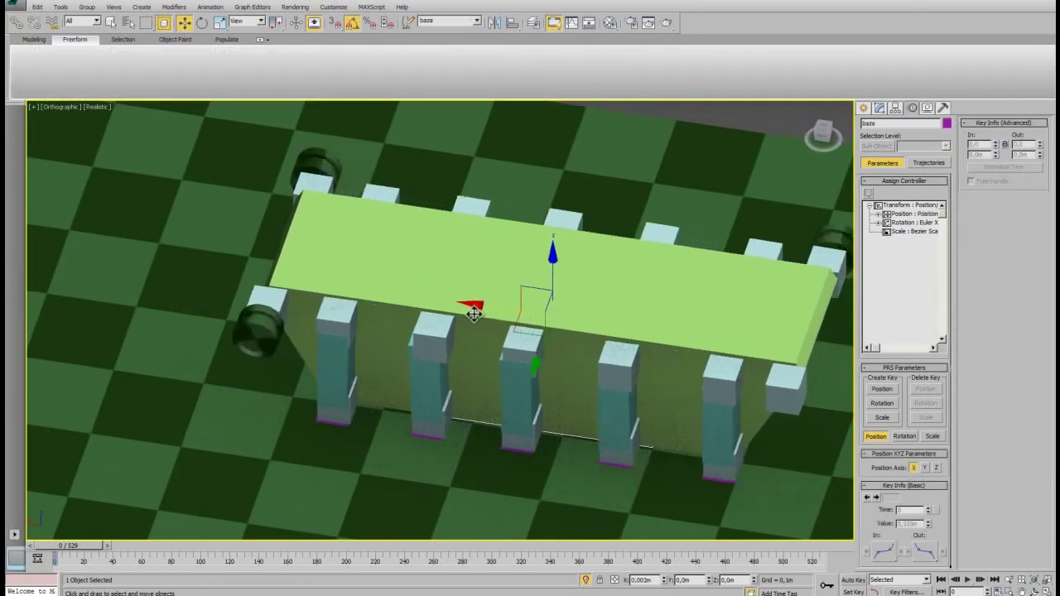
click(259, 327)
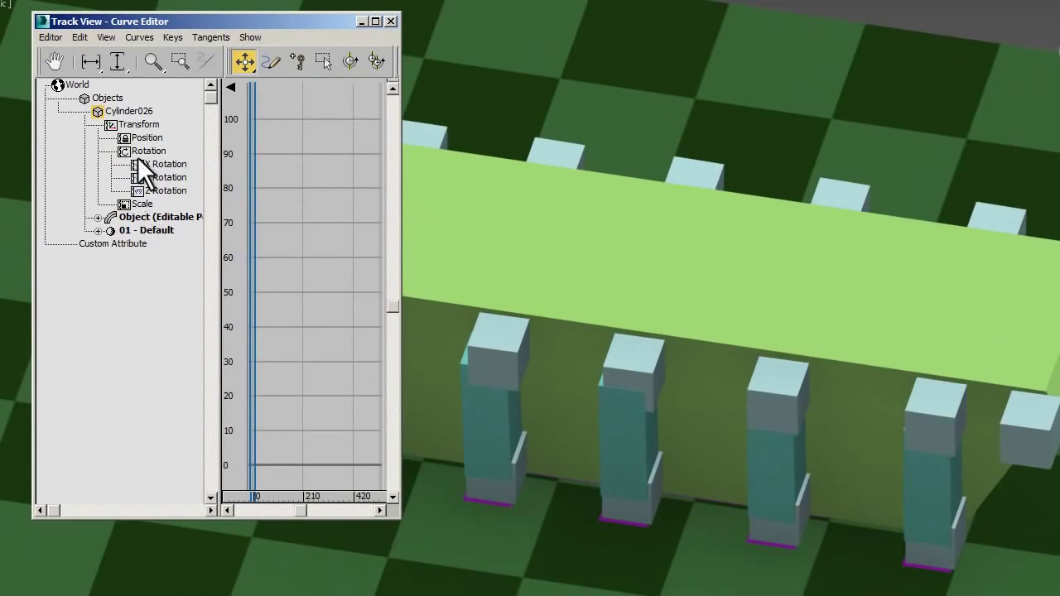
Step: Set Cylinder026's Z Rotation expression to r*3.14 and close the editors
click(154, 190)
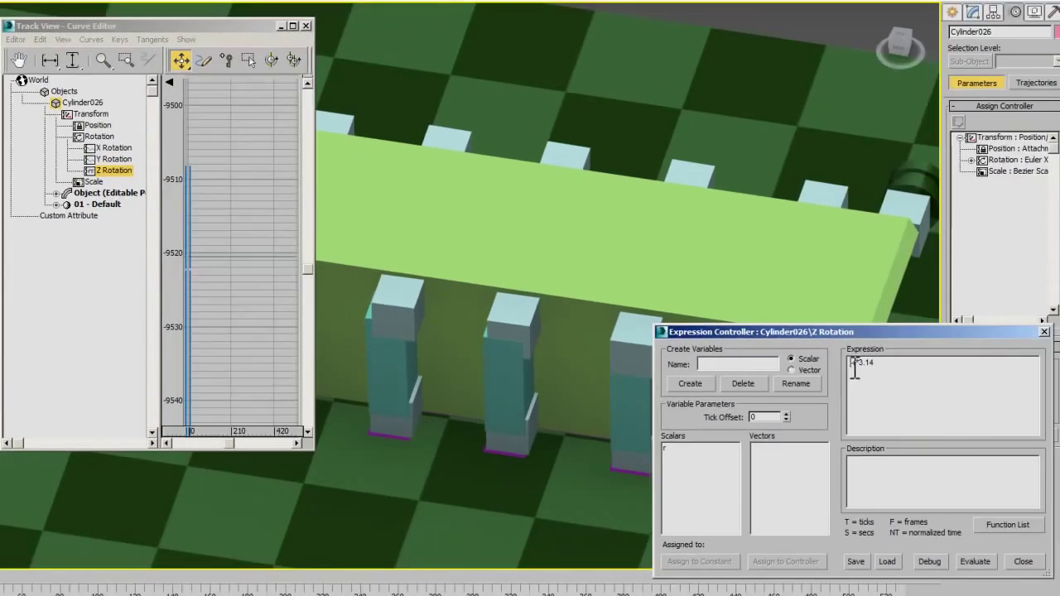
click(982, 563)
click(1044, 332)
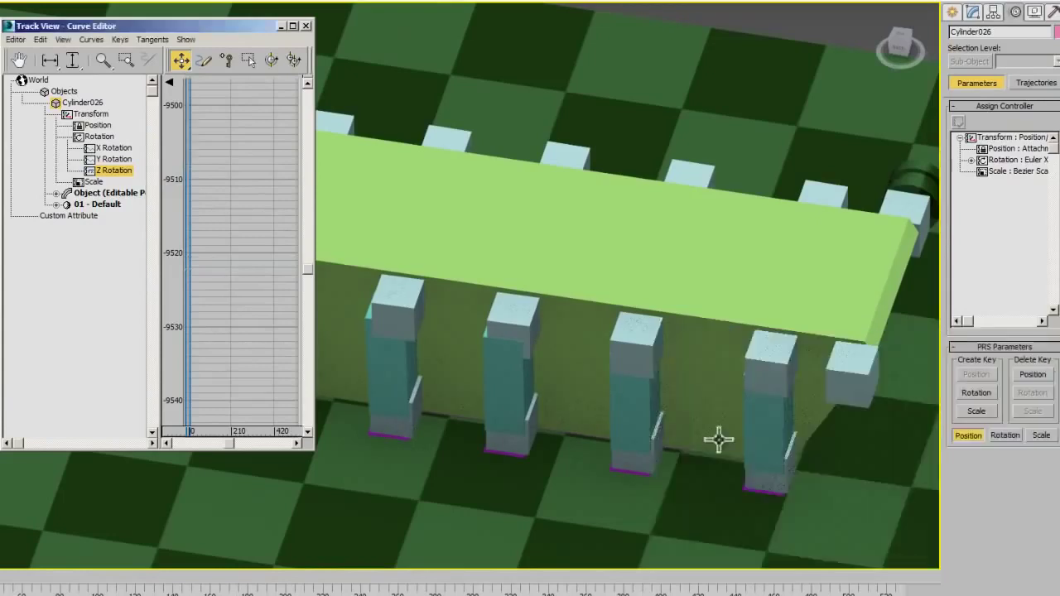
click(306, 26)
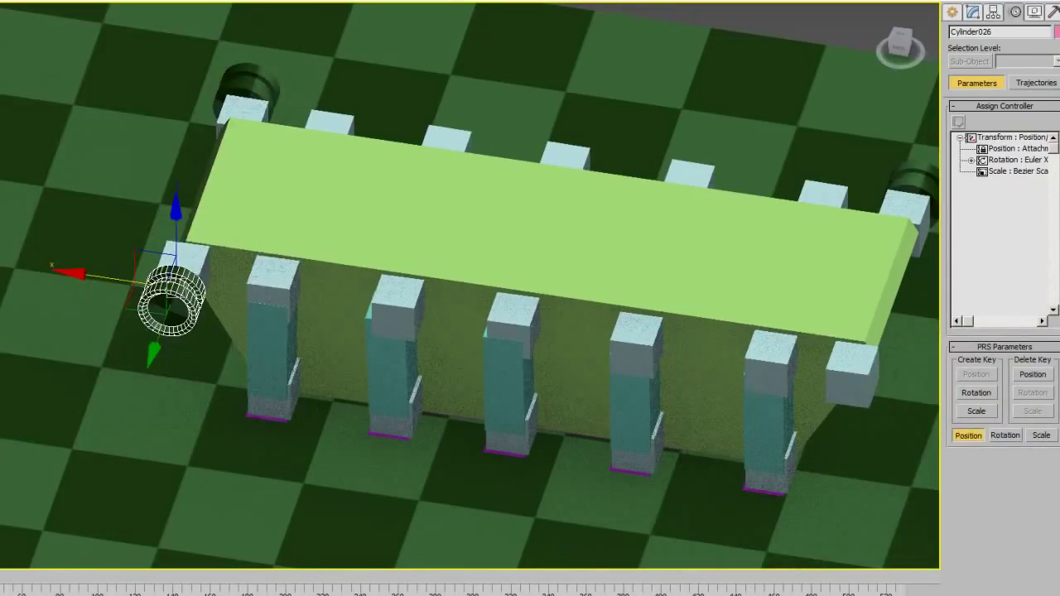
Step: Select baza, zoom out to frame the hull, and select the left-end roller
click(541, 334)
scroll(348, 230, down, 3)
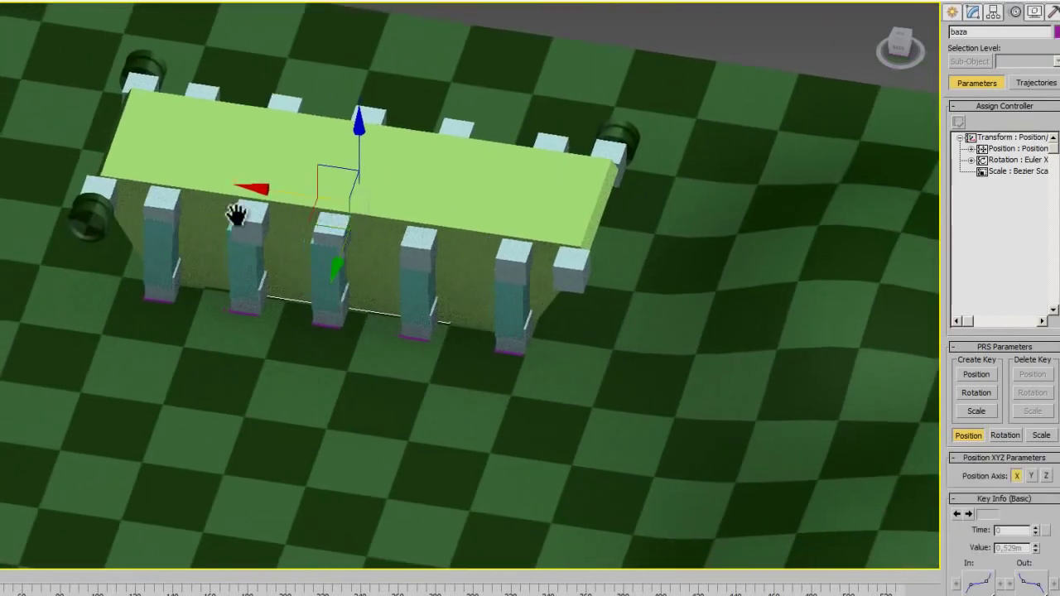
scroll(237, 212, up, 5)
mouse_move(568, 236)
middle_down()
mouse_move(499, 284)
mouse_move(542, 307)
mouse_move(662, 323)
mouse_move(501, 325)
middle_up()
scroll(501, 325, down, 3)
scroll(364, 196, down, 2)
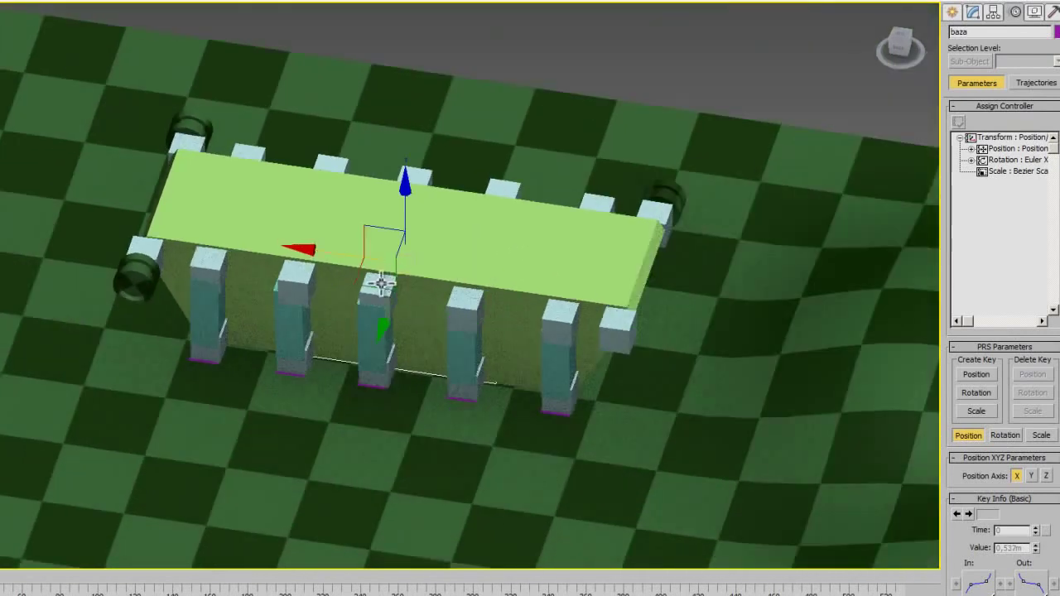
click(138, 279)
Step: Make instanced roller Cylinder027 and place it at the hull's right end
key(ctrl+v)
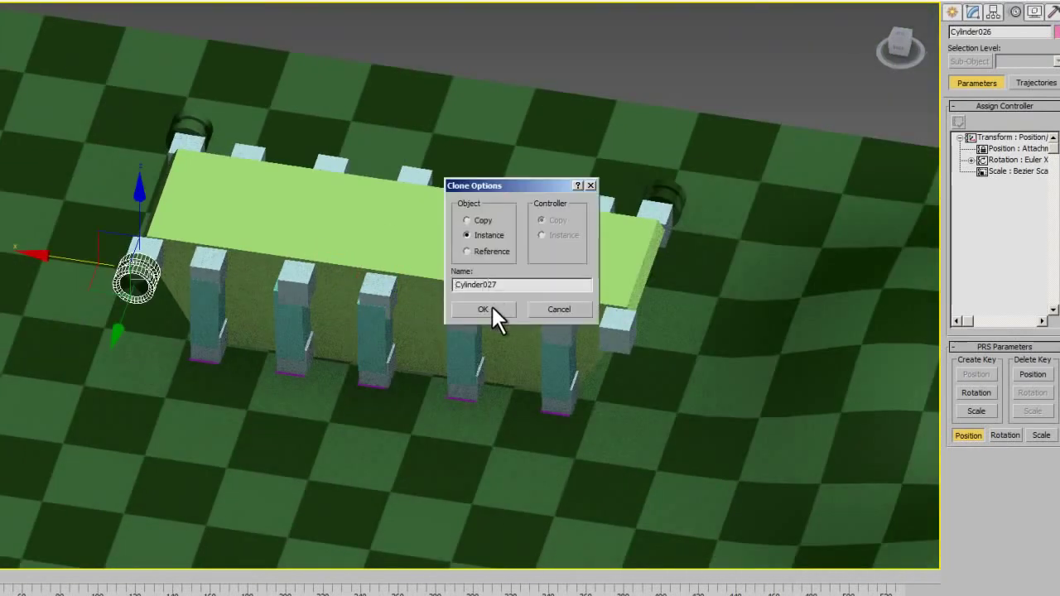
click(484, 310)
drag(661, 310, 619, 339)
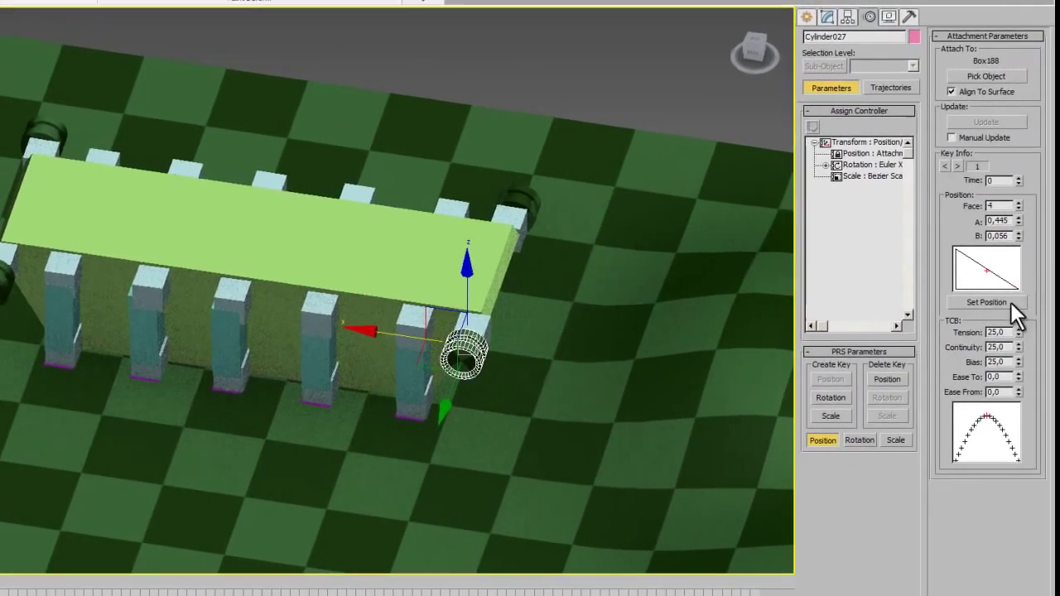
click(1011, 302)
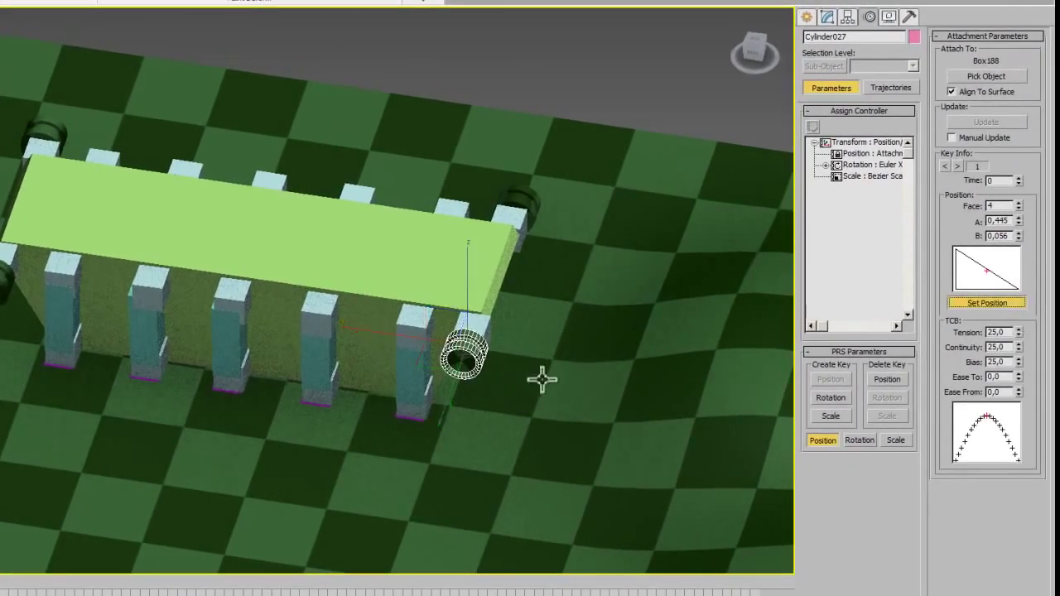
drag(466, 354, 466, 354)
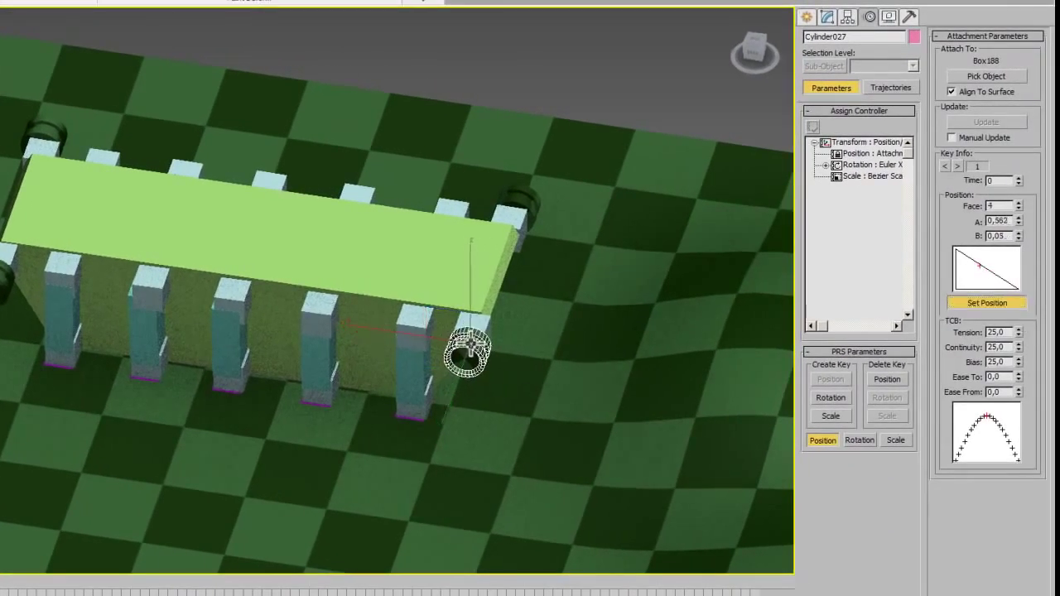
click(806, 18)
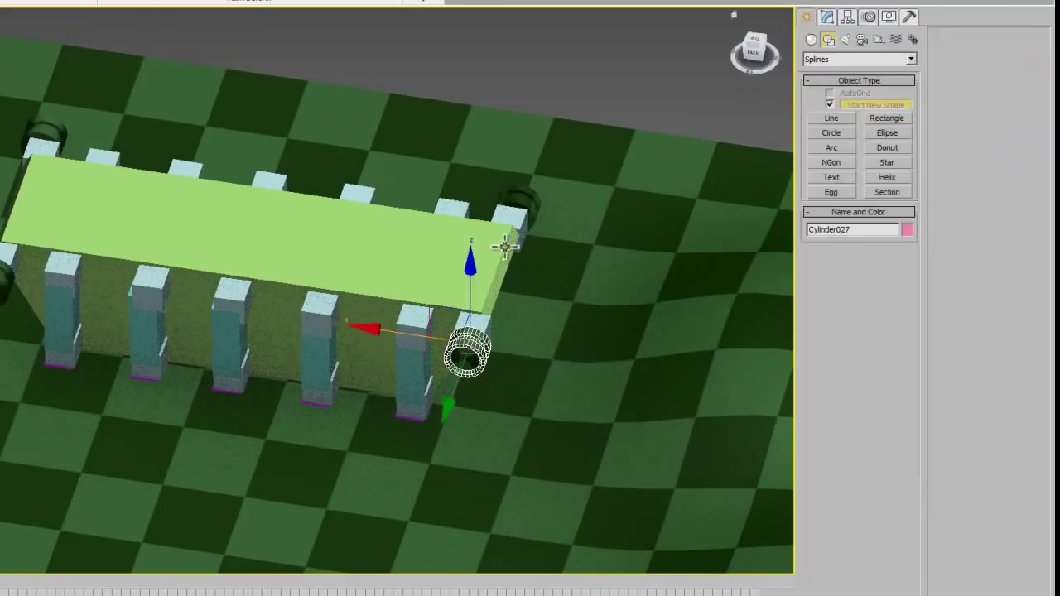
alt+middle_drag(549, 227, 386, 196)
Step: Clone wheel Cylinder019 as instance Cylinder028 and attach it to pillar Line022
click(705, 470)
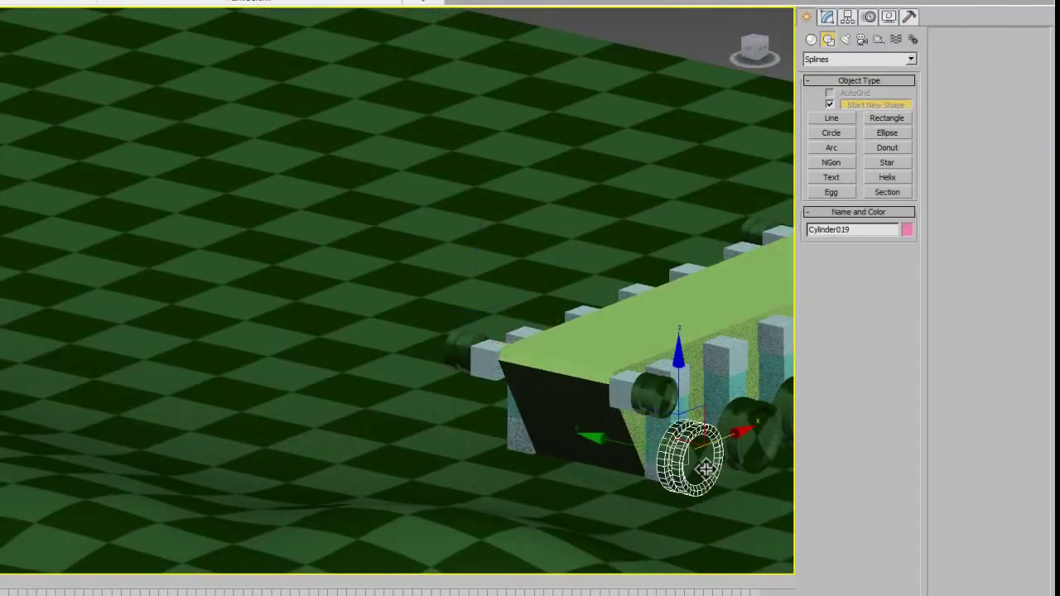
key(ctrl+v)
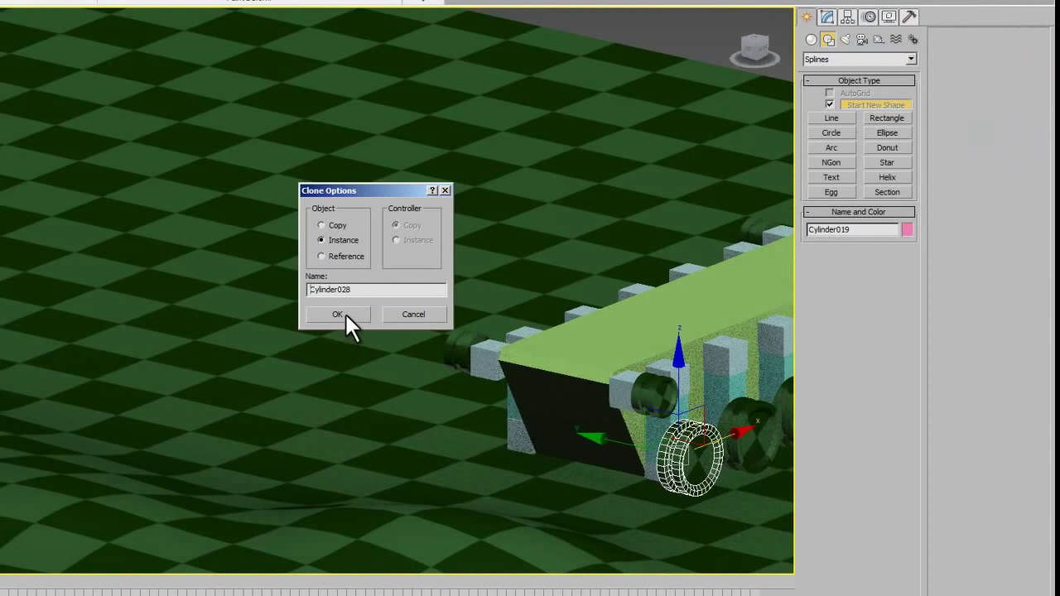
click(337, 313)
mouse_move(300, 326)
alt+middle_down()
mouse_move(433, 343)
mouse_move(372, 170)
alt+middle_up()
scroll(409, 289, up, 2)
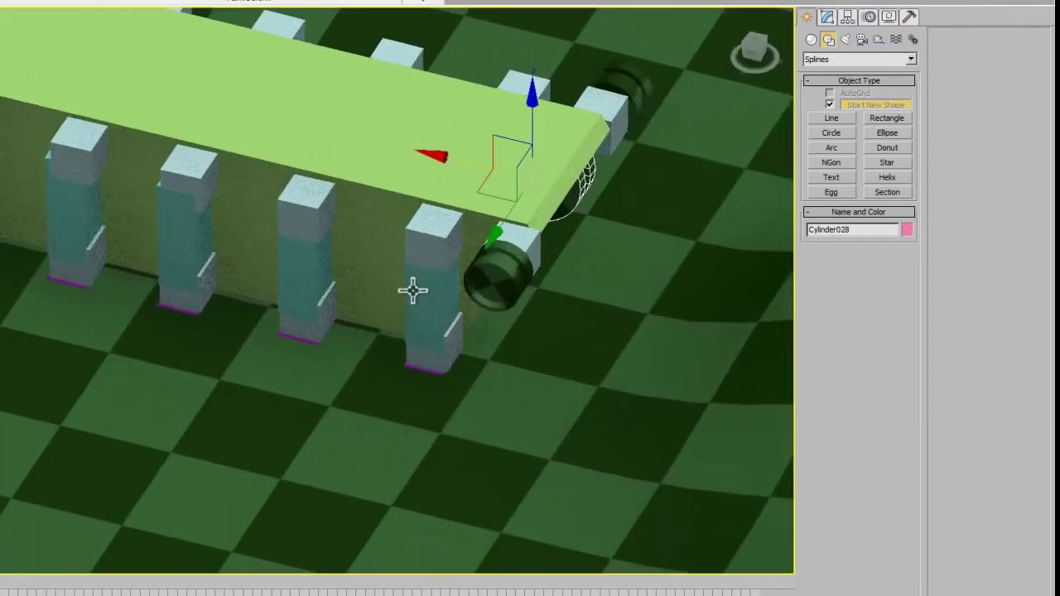
scroll(497, 232, up, 2)
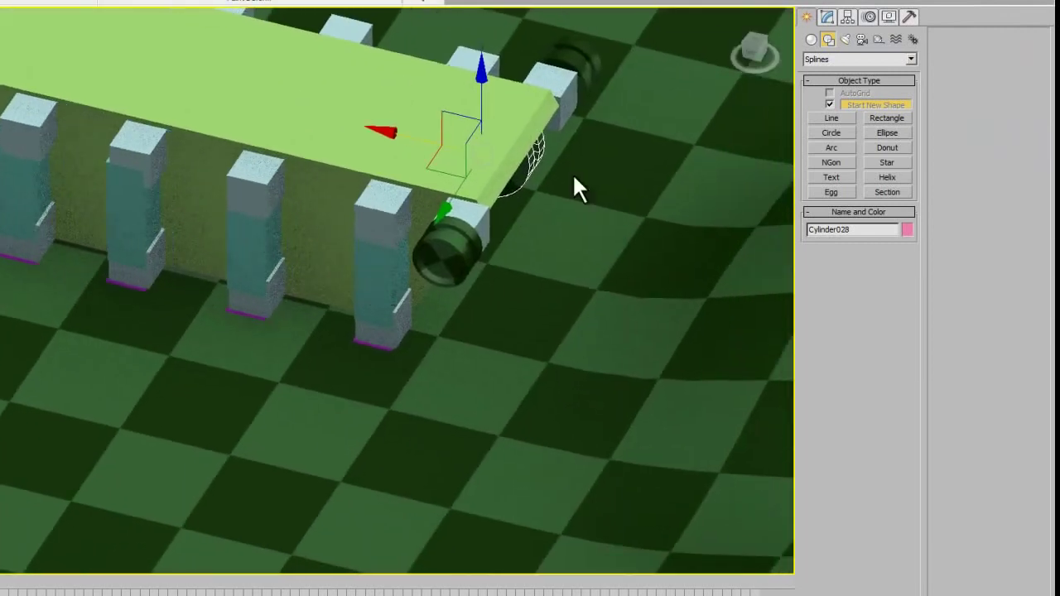
click(870, 16)
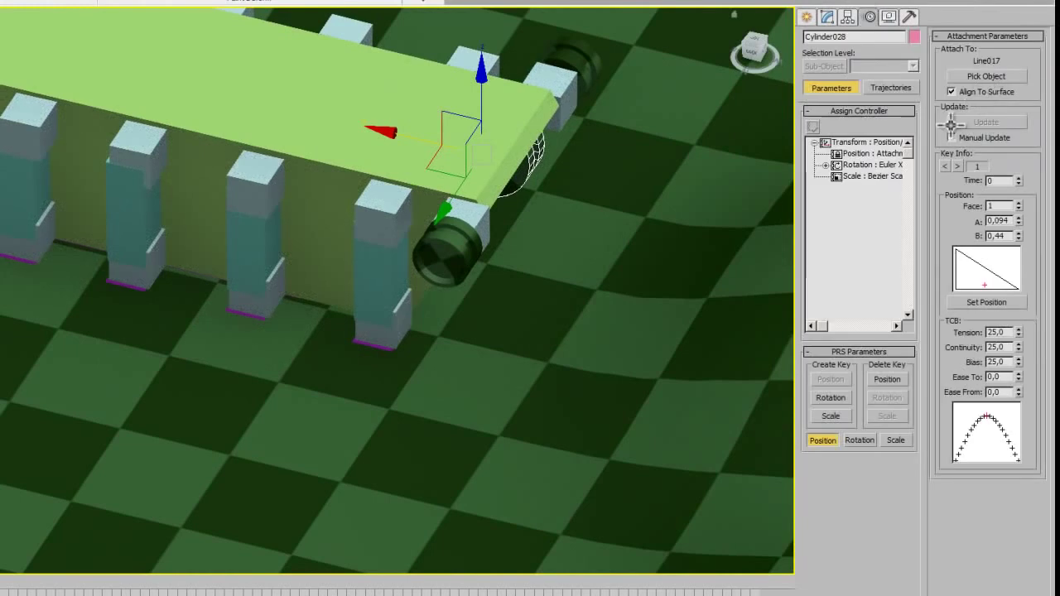
click(986, 76)
click(374, 299)
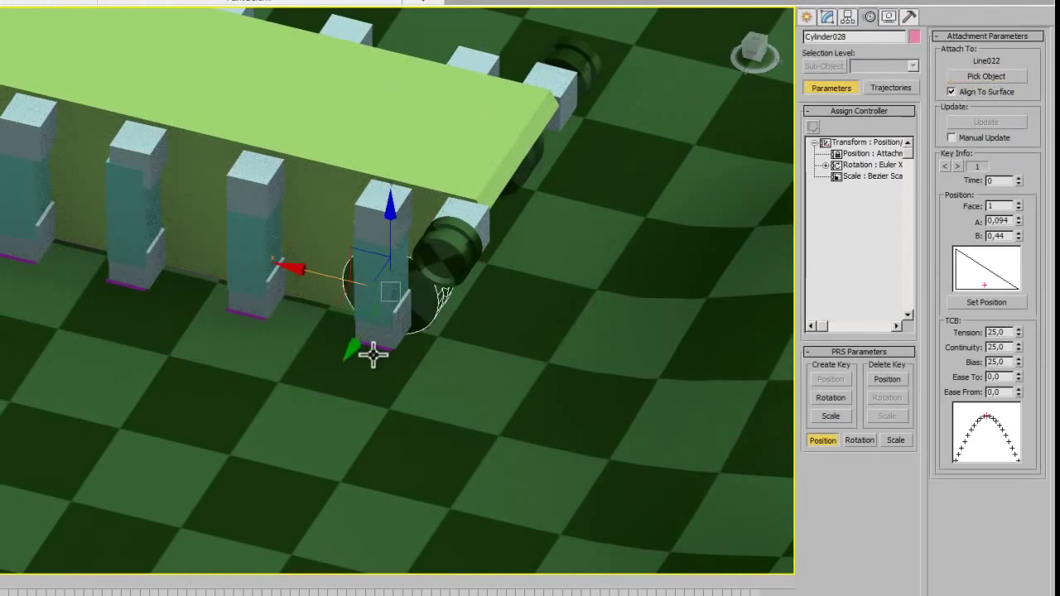
Step: Seat Cylinder028 at the pillar's bottom and give its Z Rotation the expression r*1.7
click(986, 302)
mouse_move(364, 302)
mouse_down()
mouse_move(374, 326)
mouse_move(373, 315)
mouse_up()
alt+middle_drag(379, 367, 312, 351)
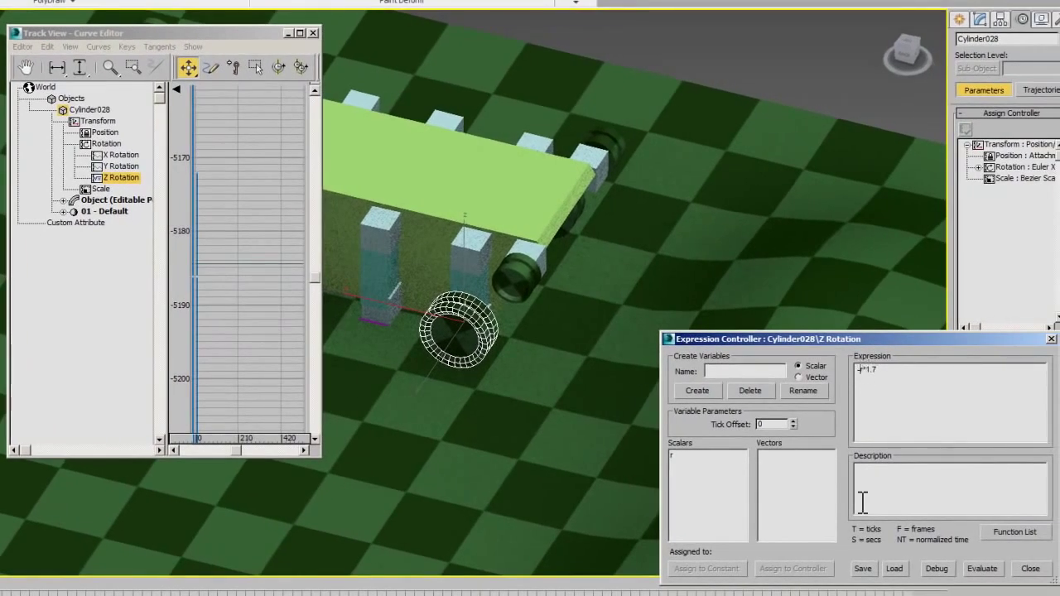
click(981, 568)
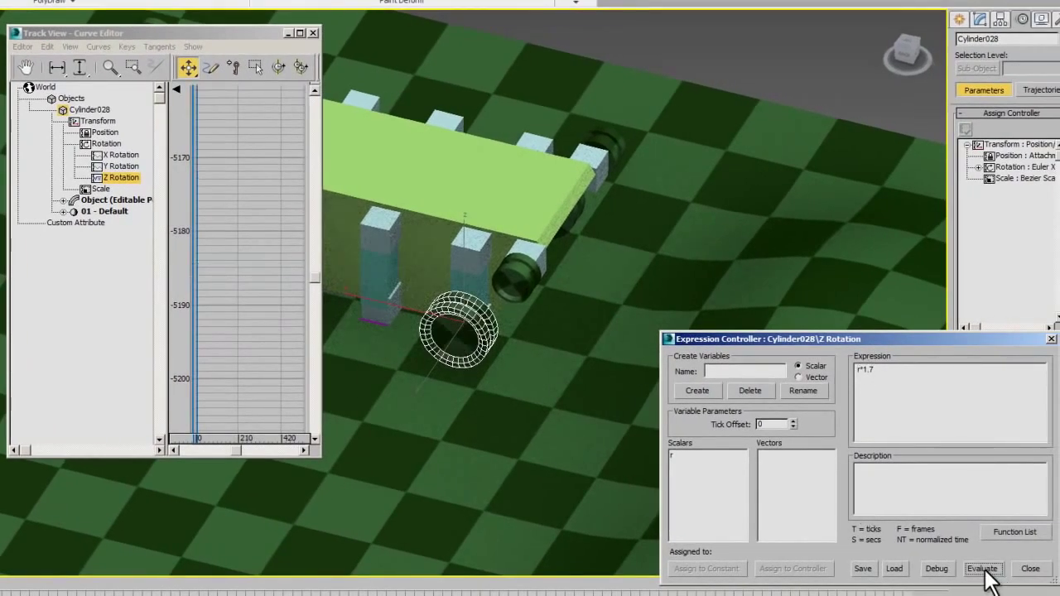
click(313, 33)
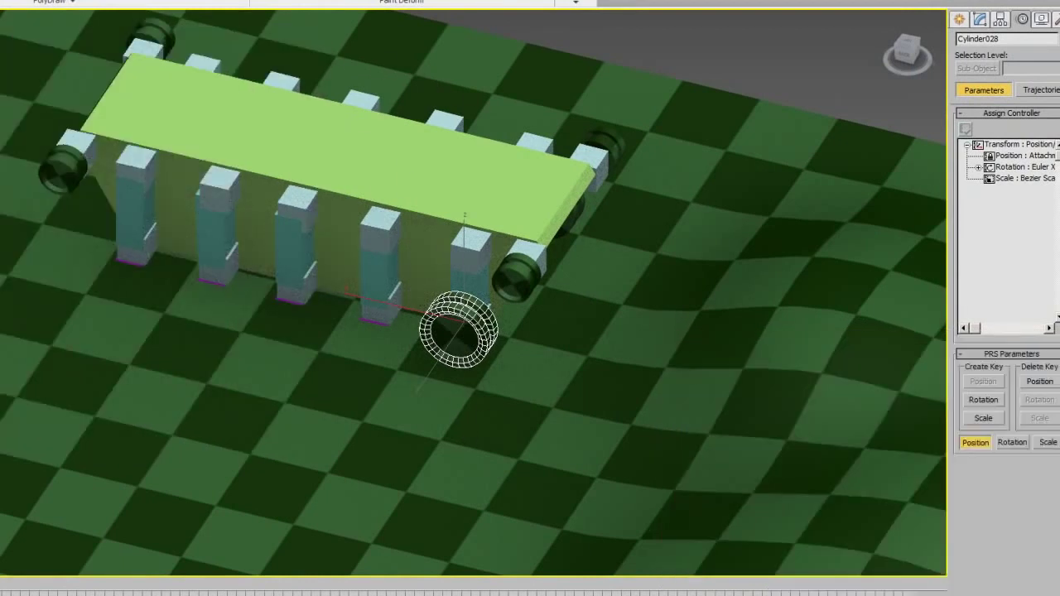
Step: Select baza and slide it along X to test the wheel spin
click(471, 186)
key(e)
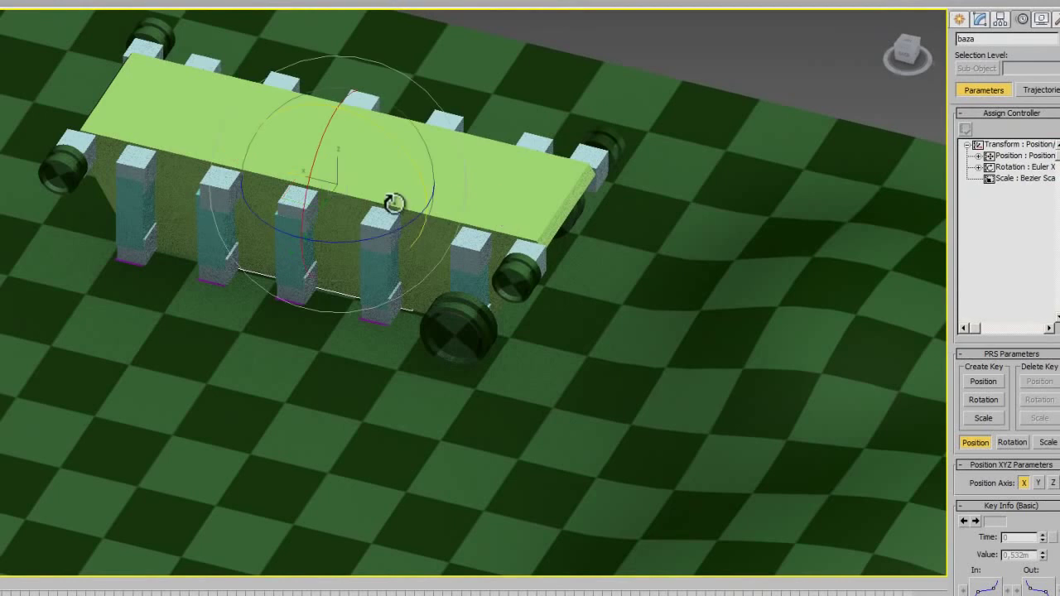
key(w)
drag(280, 170, 210, 203)
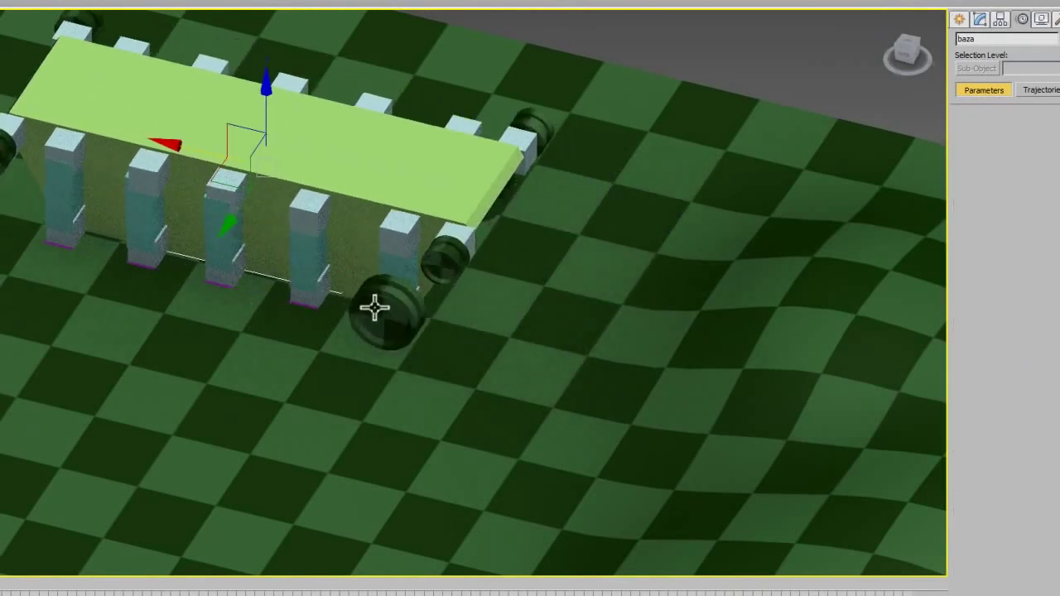
shift+drag(374, 303, 365, 335)
Step: Create instanced wheels Cylinder029 and Cylinder030 and attach the latter to the next pillar
click(494, 317)
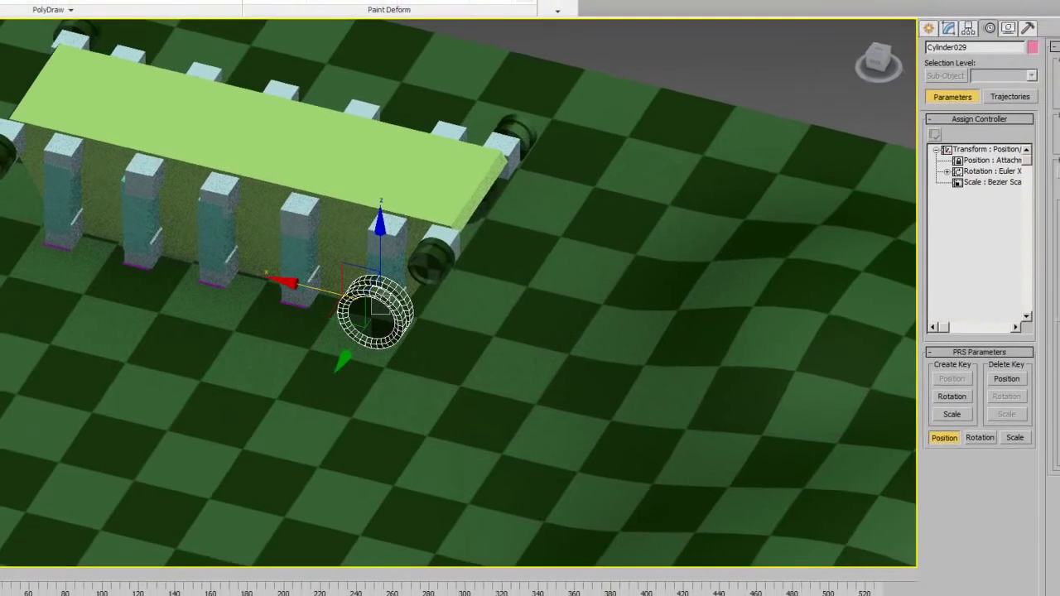
mouse_move(378, 295)
mouse_down()
mouse_move(265, 280)
mouse_move(357, 335)
mouse_up()
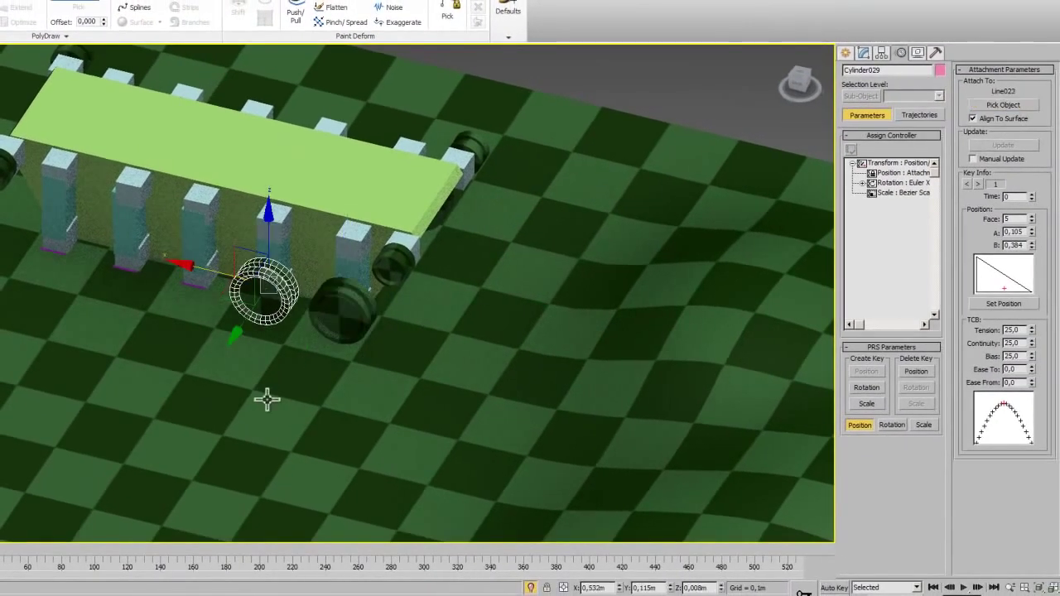
click(429, 315)
click(1003, 103)
click(202, 333)
Step: Attach instanced wheels Cylinder031 and Cylinder032 to the remaining pillars, ending at the leftmost
shift+drag(202, 334, 201, 378)
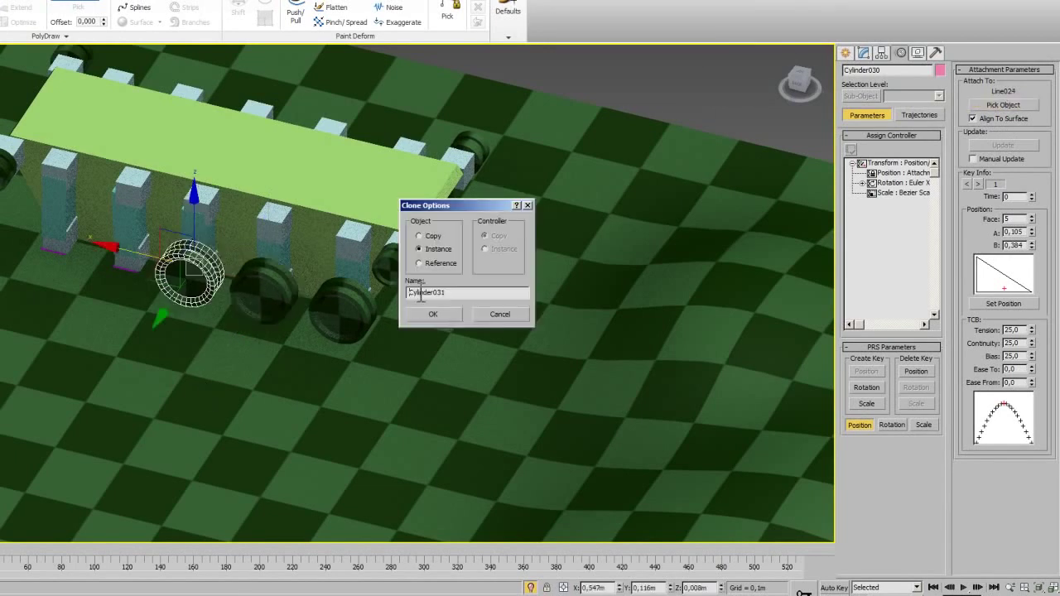
click(444, 319)
click(1003, 104)
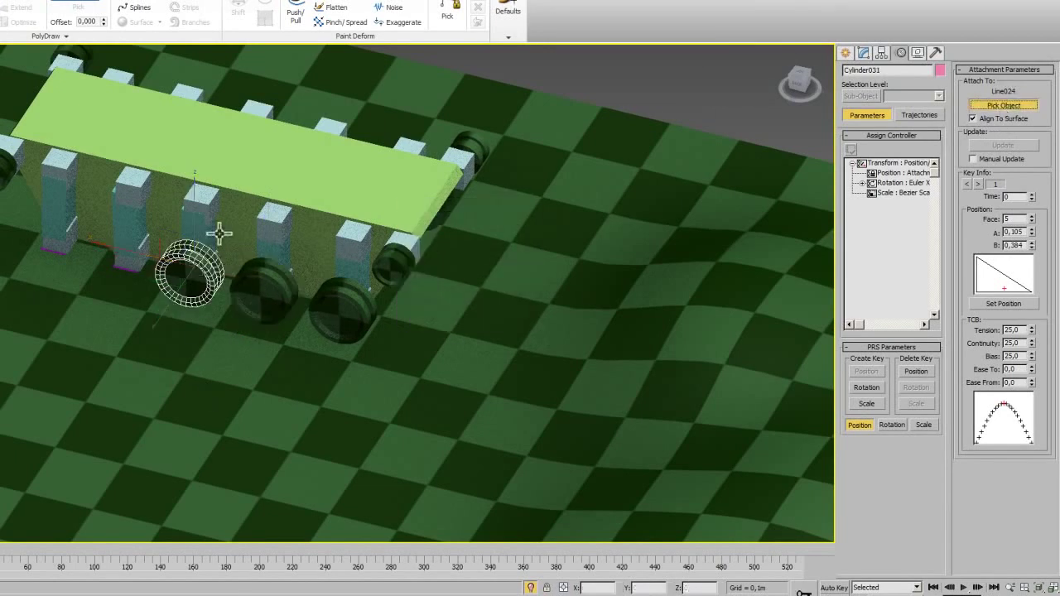
click(118, 225)
shift+drag(118, 225, 126, 353)
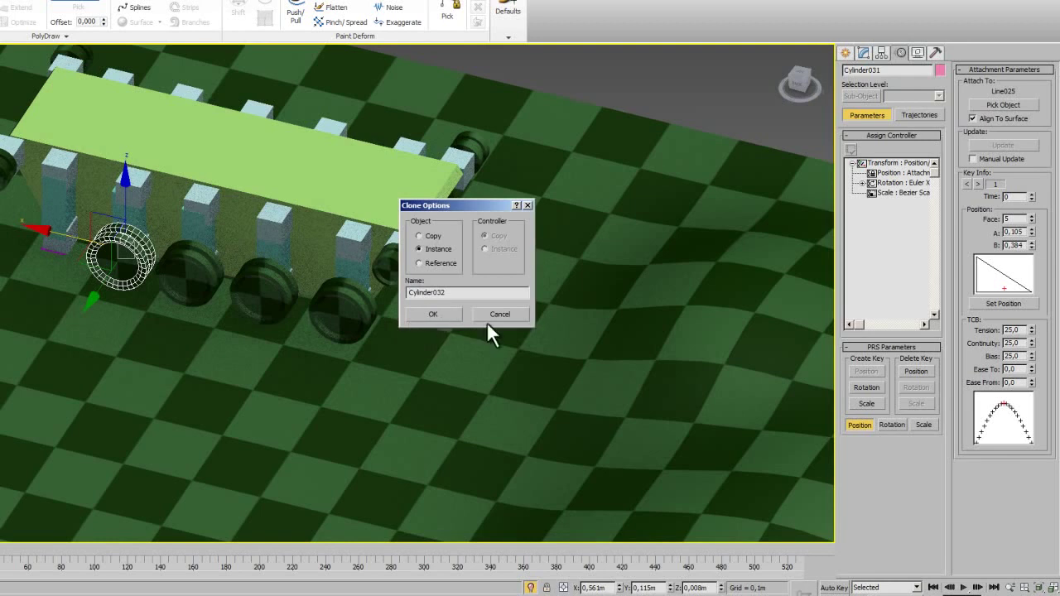
key(Return)
click(1012, 106)
click(56, 224)
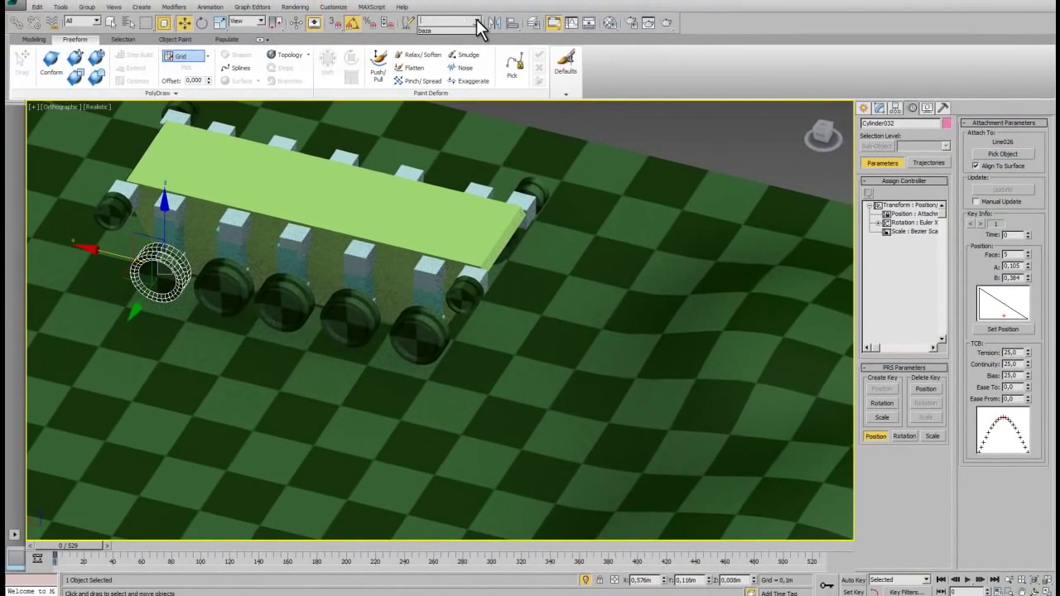
click(424, 30)
Step: Drag baza across the wavy ground, then frame it and switch to Front view
scroll(469, 313, down, 2)
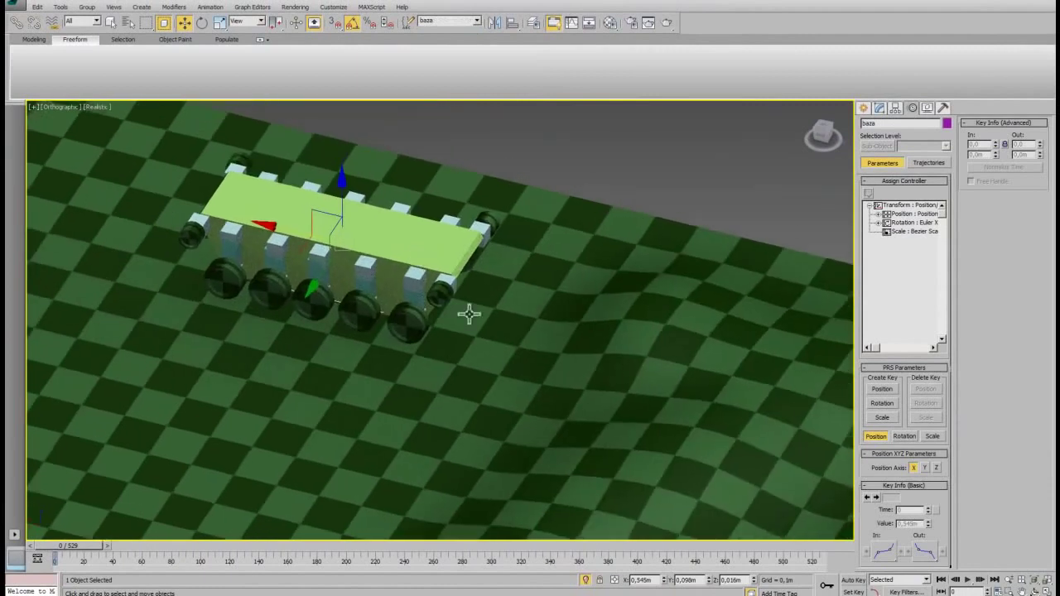
alt+middle_drag(468, 313, 248, 198)
drag(241, 175, 761, 360)
alt+middle_drag(761, 359, 183, 309)
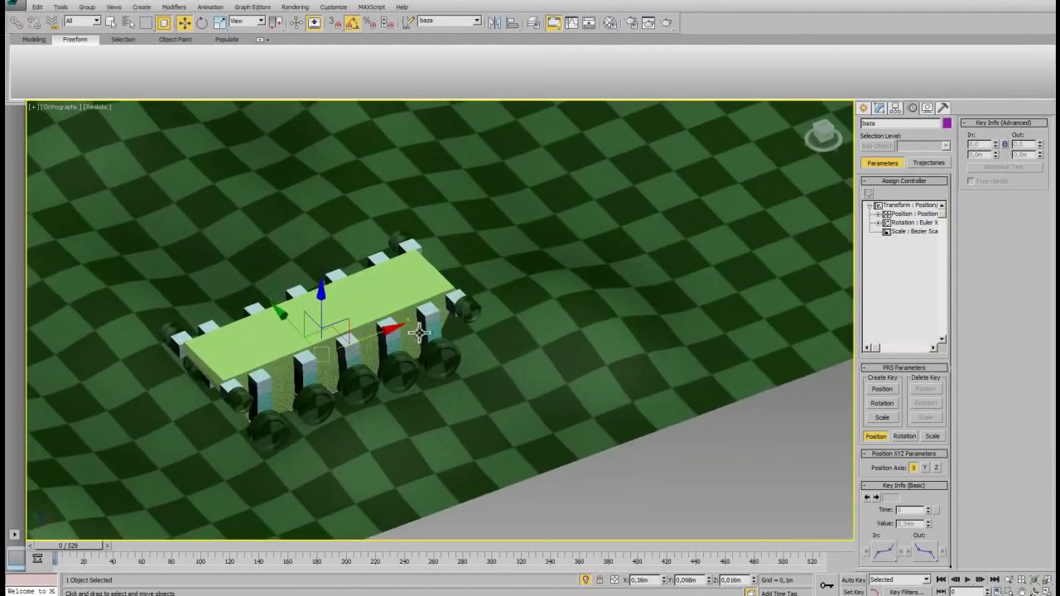
mouse_move(388, 331)
mouse_down()
mouse_move(695, 240)
mouse_move(780, 177)
mouse_move(869, 141)
mouse_up()
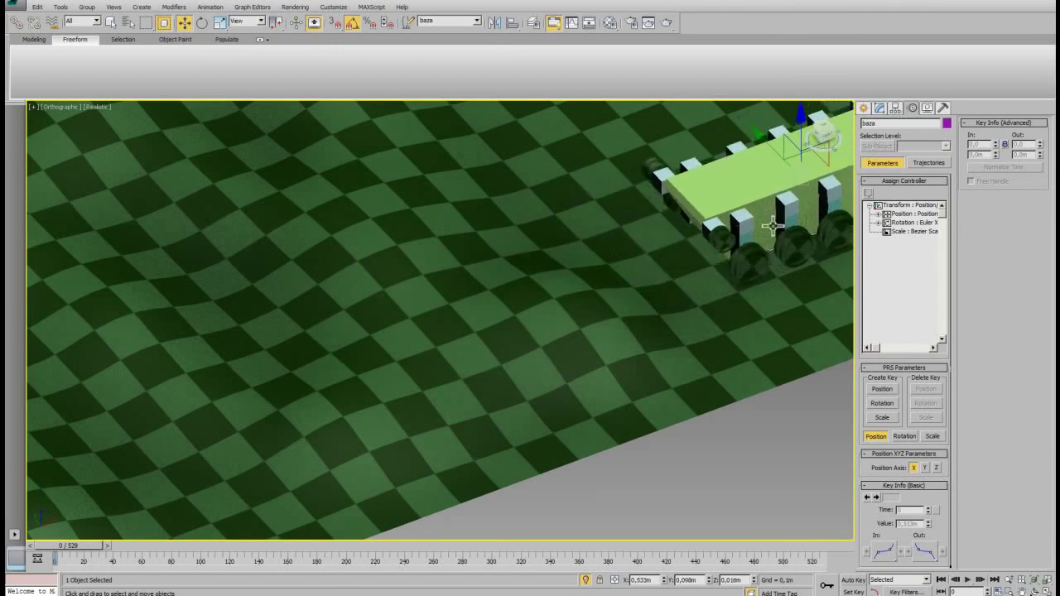
key(z)
key(f)
middle_drag(610, 348, 568, 339)
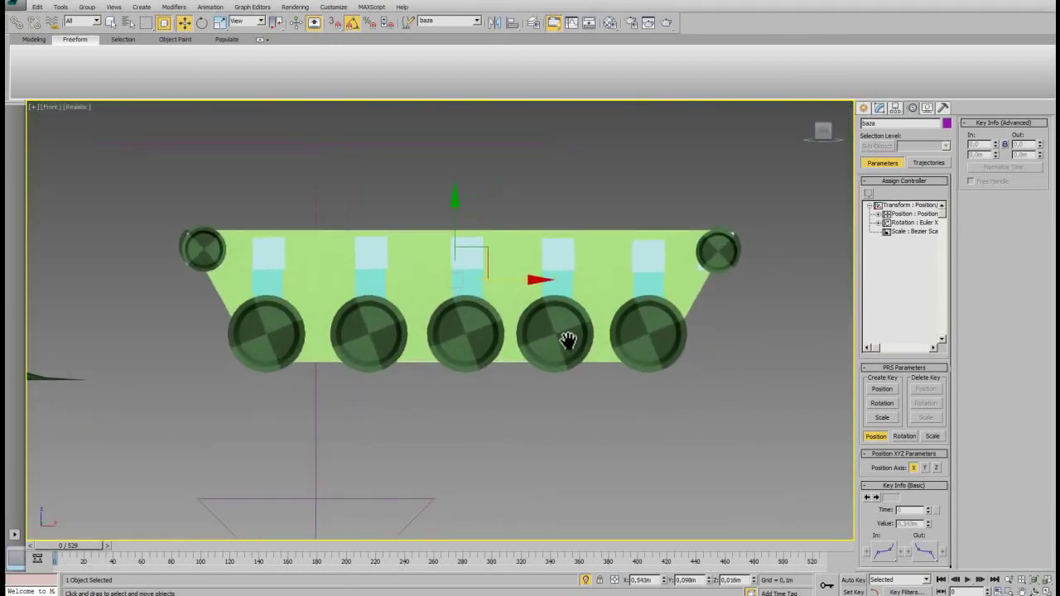
Step: Select the five road wheels and two end rollers and isolate them with Alt+Q, hiding the hull
click(570, 334)
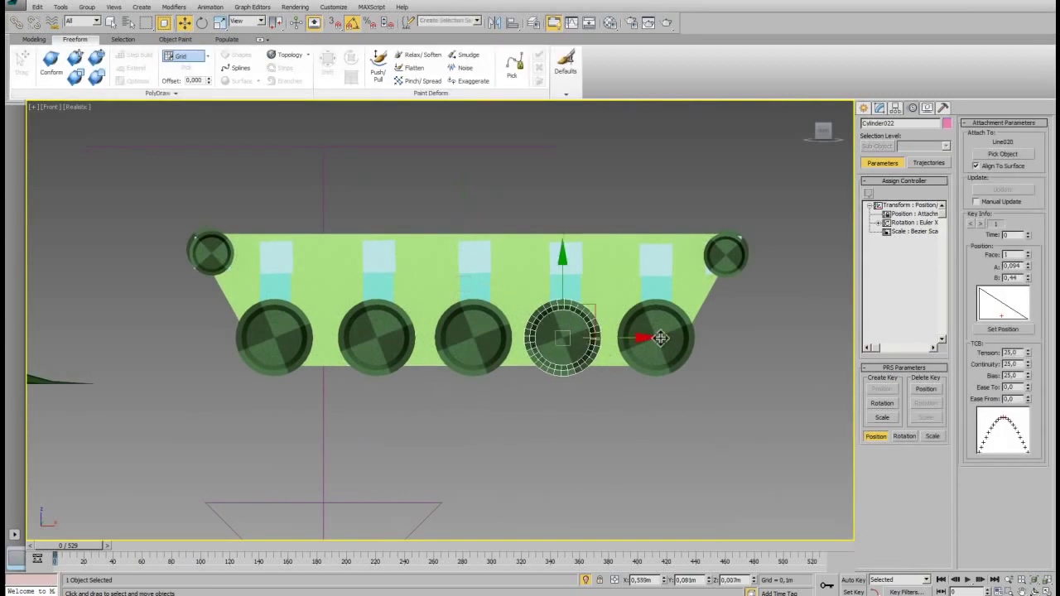
ctrl+click(658, 335)
ctrl+click(726, 253)
ctrl+click(495, 341)
ctrl+click(357, 341)
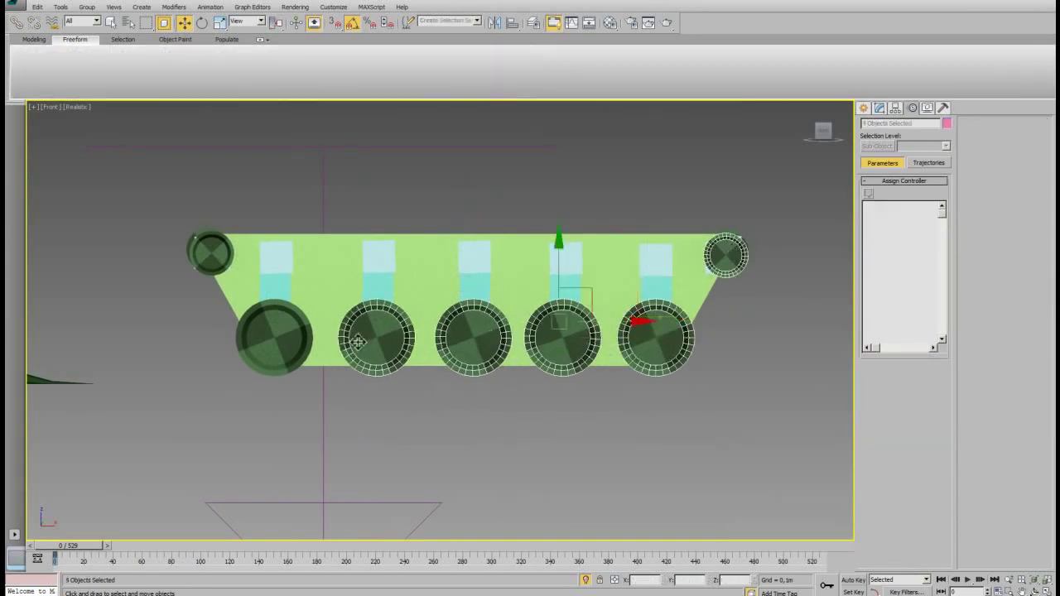
ctrl+click(272, 340)
ctrl+click(199, 247)
key(alt+q)
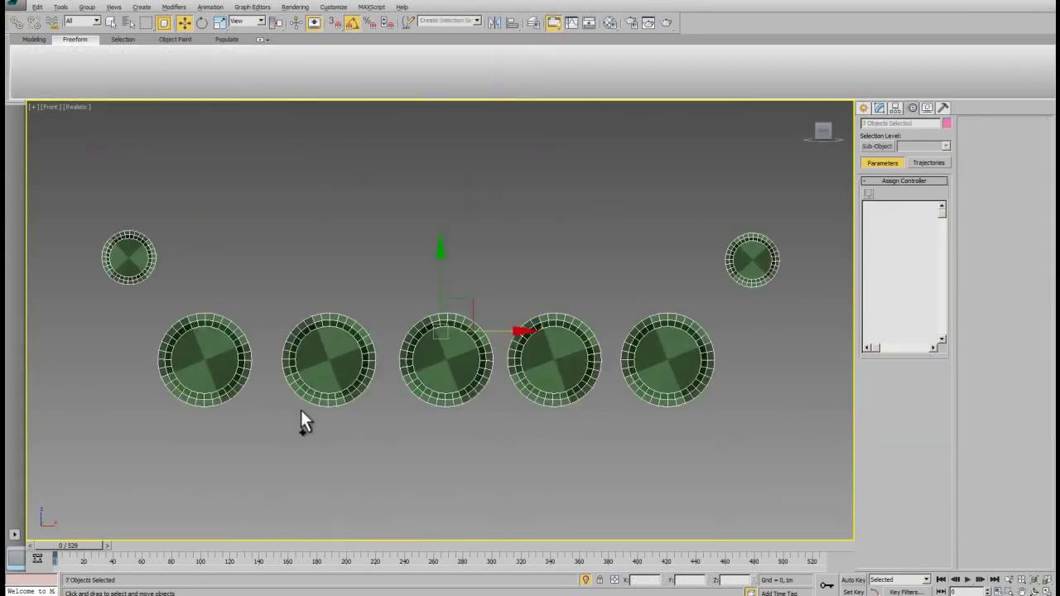
Step: Clear the selection and activate Line spline creation
scroll(502, 443, down, 2)
click(547, 453)
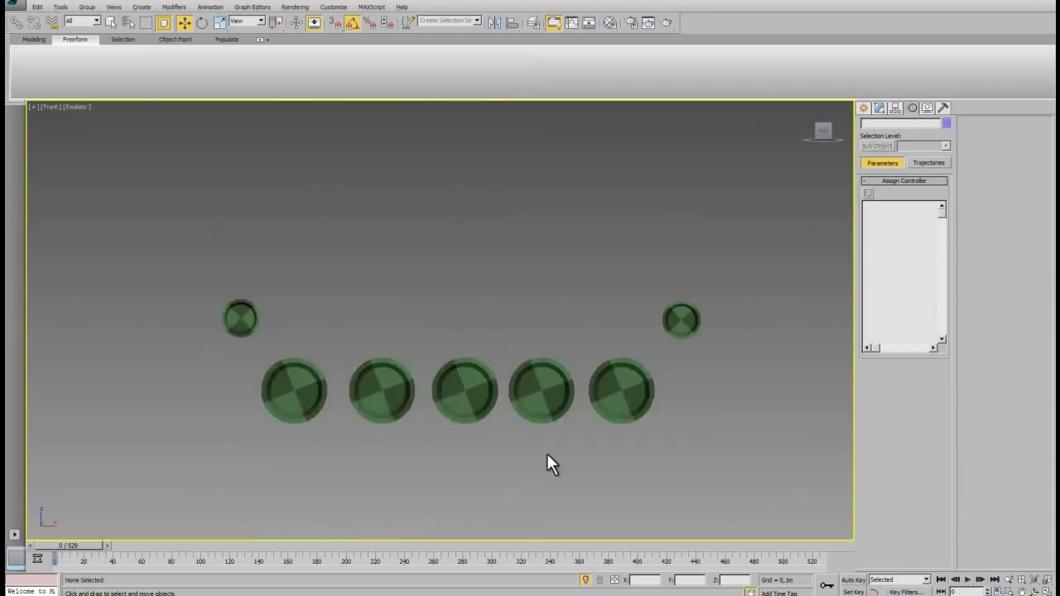
key(l)
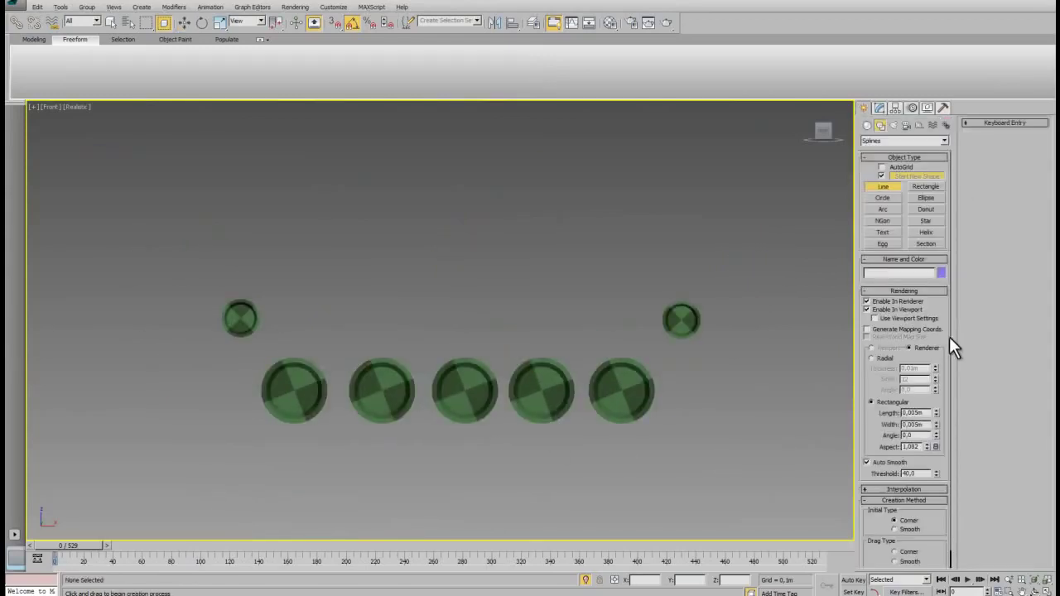
scroll(944, 352, down, 1)
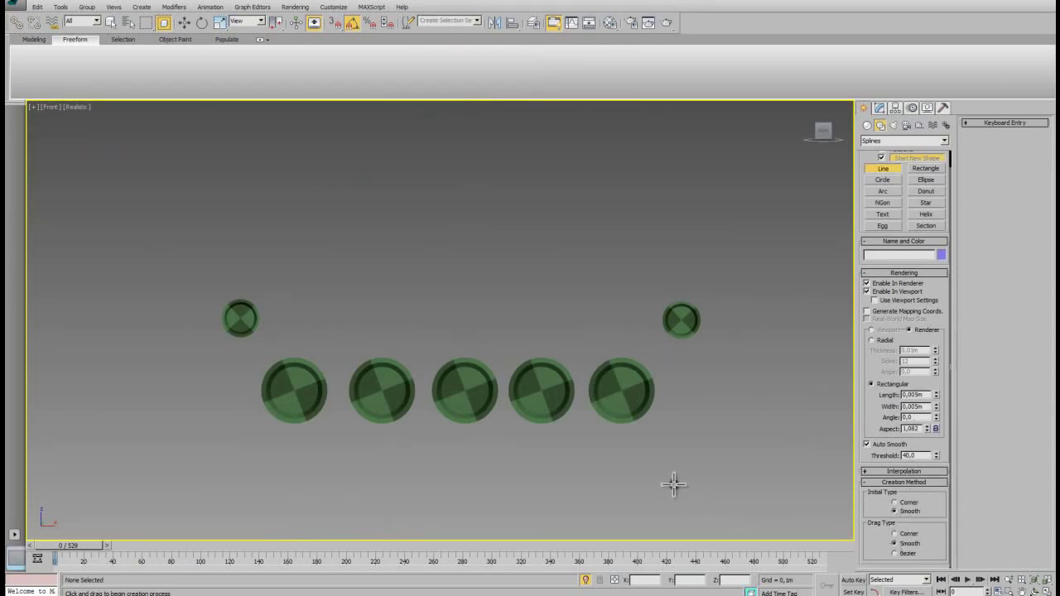
Step: Show the grid and trace the track line from above the wheels, around the small right wheel and under the last large wheel
key(g)
key(g)
click(465, 305)
right_click(539, 305)
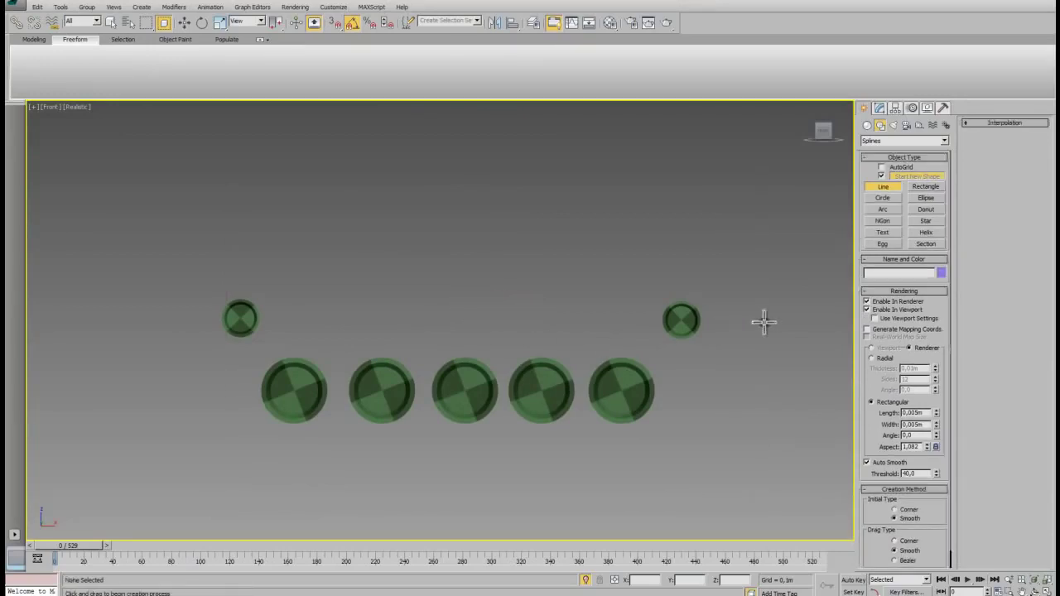
scroll(600, 324, up, 2)
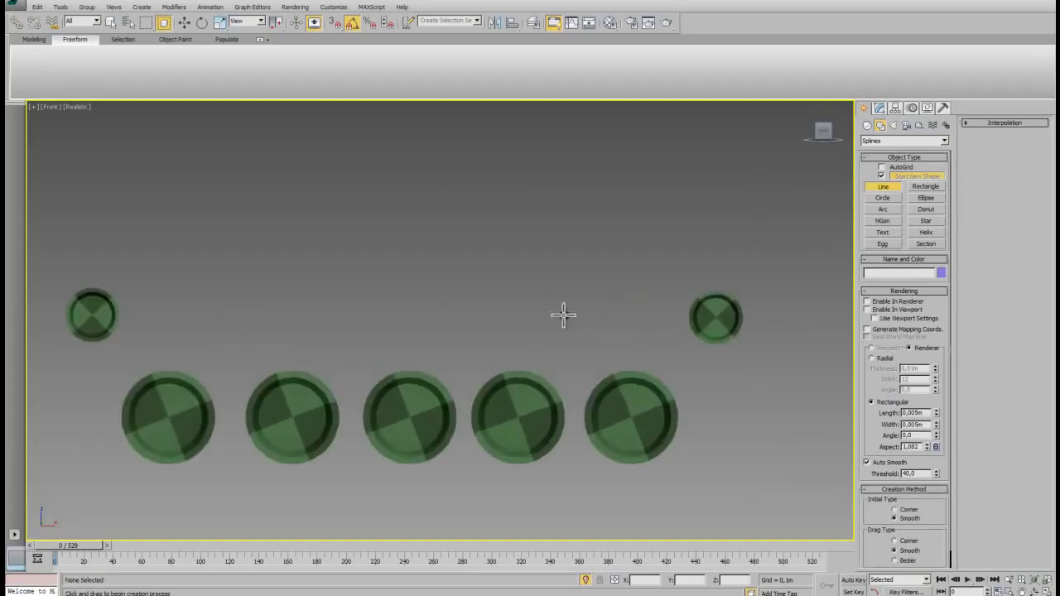
click(425, 290)
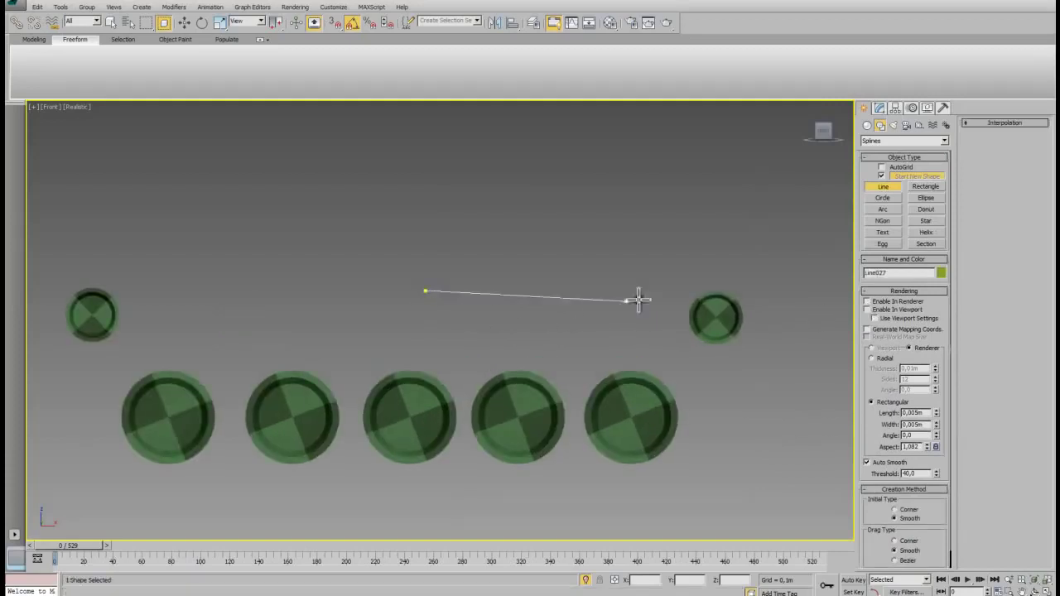
click(707, 289)
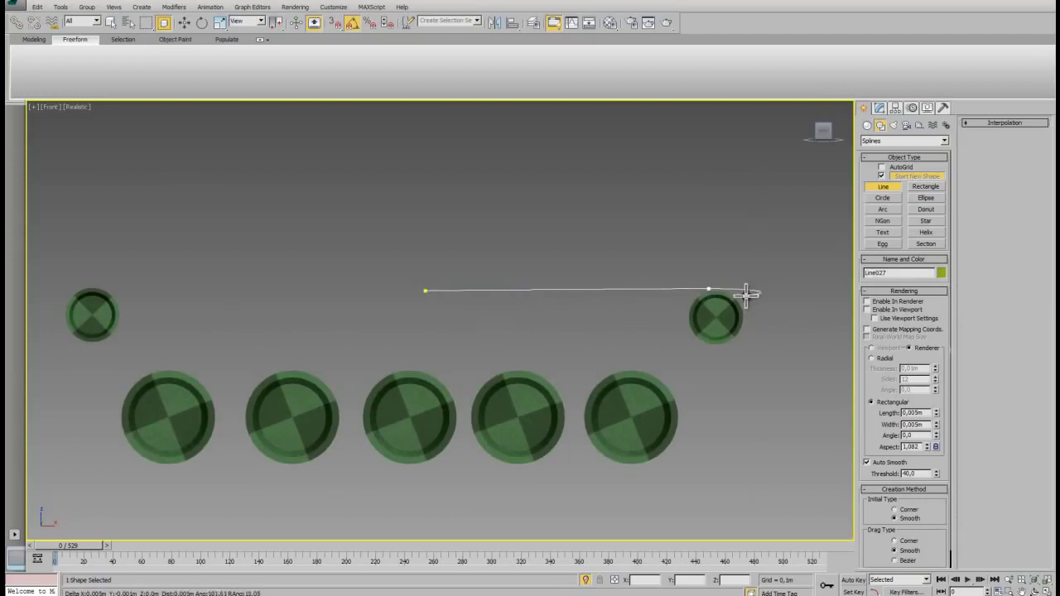
click(743, 303)
click(737, 338)
click(714, 378)
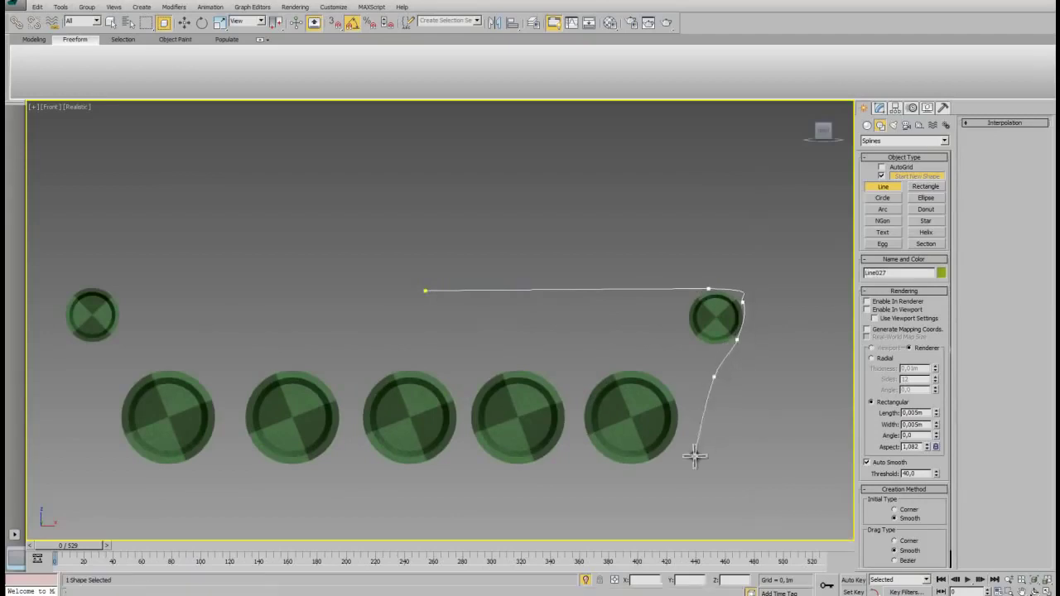
click(645, 466)
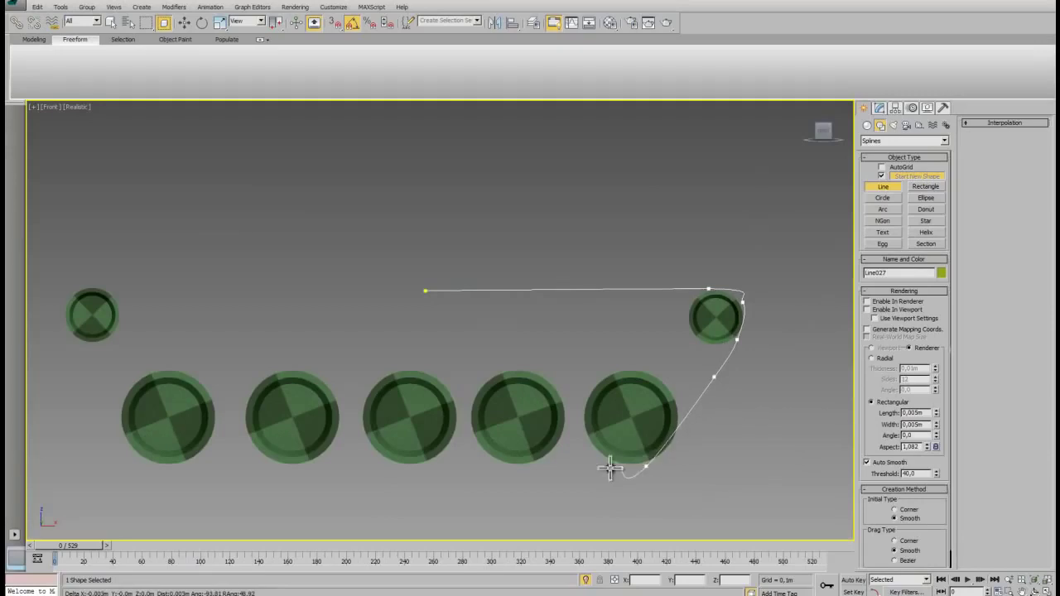
click(515, 466)
Step: Continue the line along the wheel bottoms and up the left side, close it, and show its Modify settings
click(409, 466)
click(290, 466)
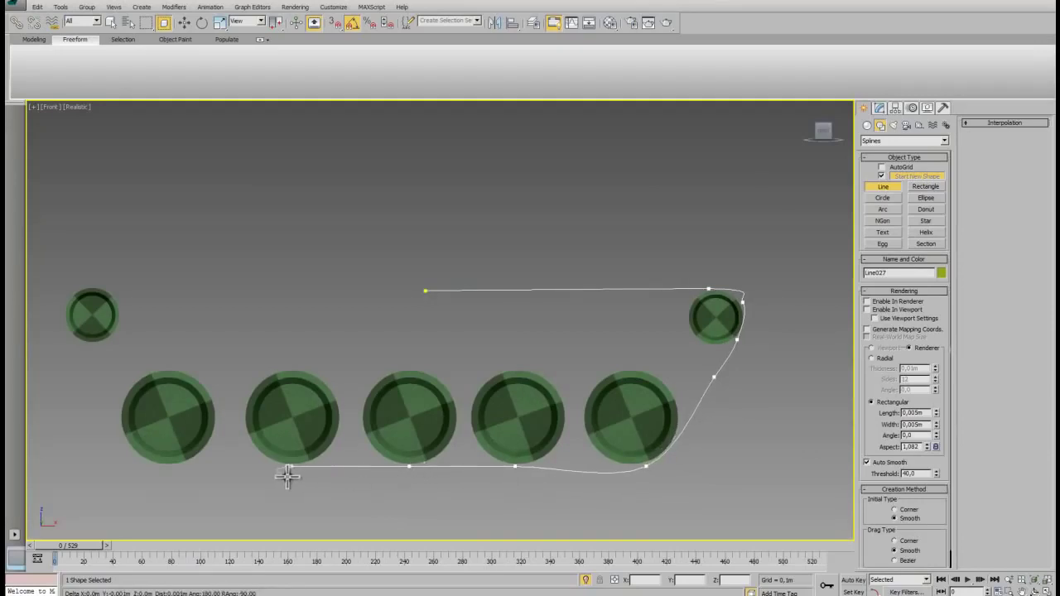
click(163, 466)
click(126, 443)
click(64, 329)
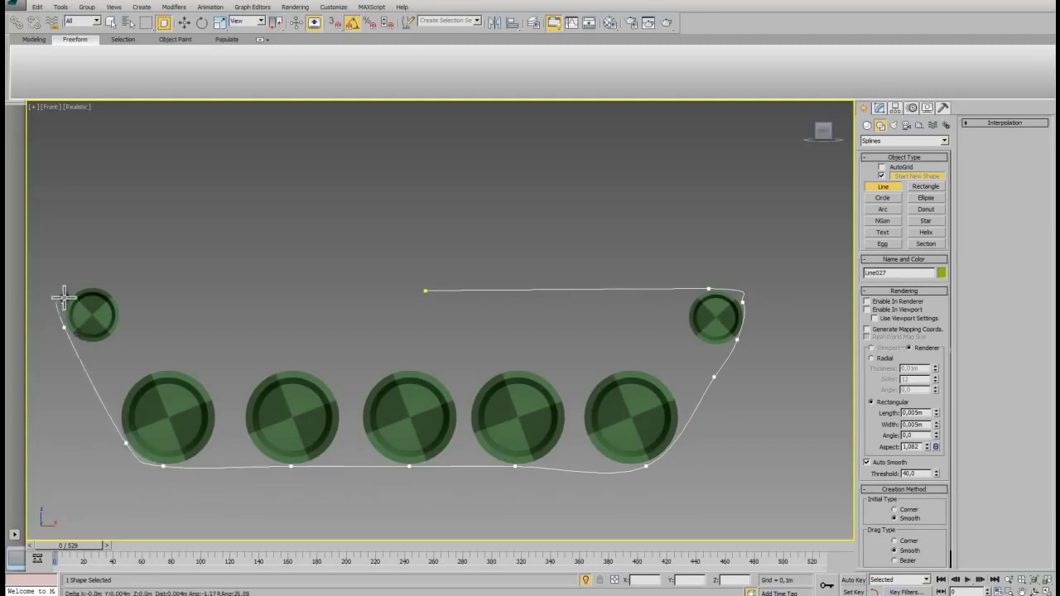
click(73, 290)
click(114, 287)
click(424, 291)
click(523, 328)
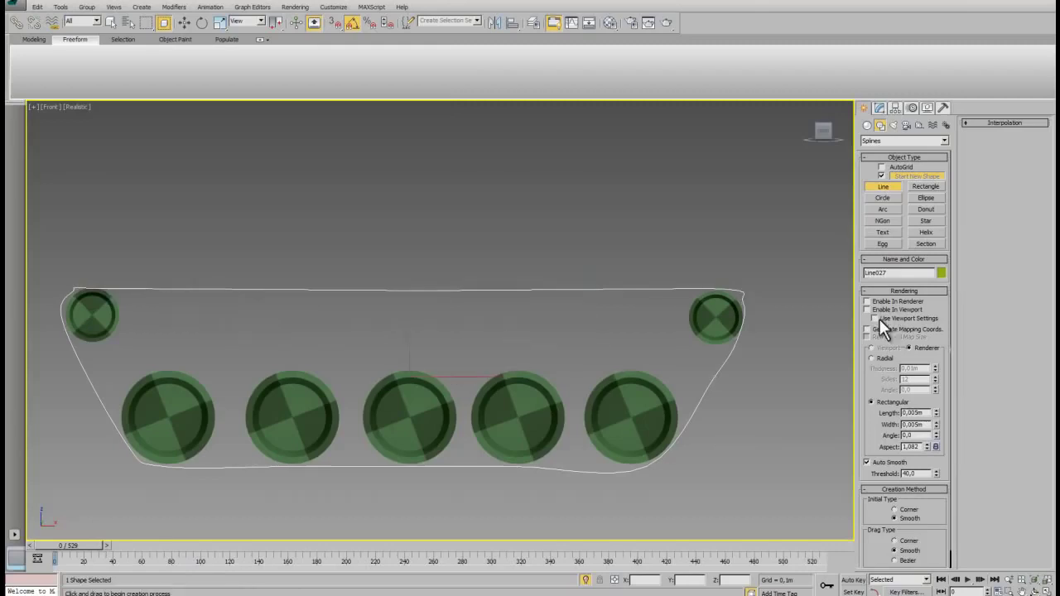
click(878, 108)
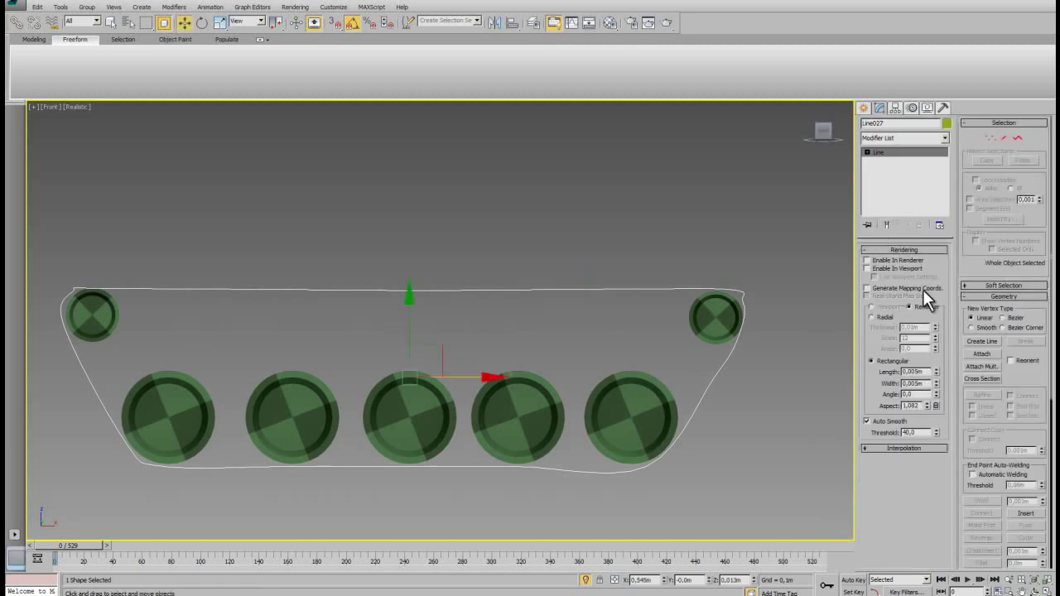
Step: In Vertex mode, pull the right corner vertex in so the track hugs the small upper wheel
click(999, 139)
key(ctrl+a)
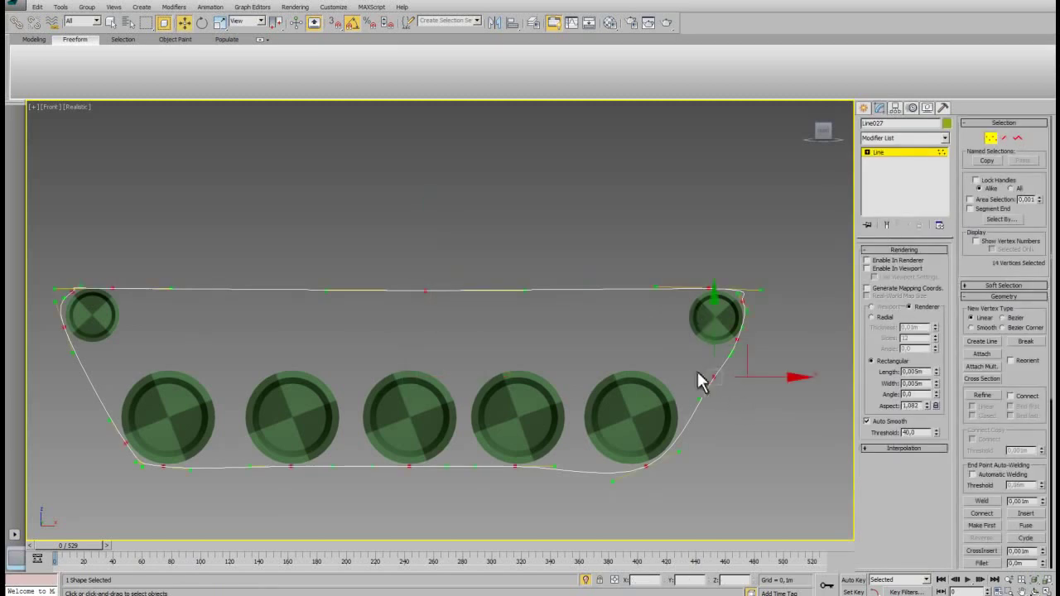
scroll(699, 383, up, 2)
scroll(677, 336, up, 2)
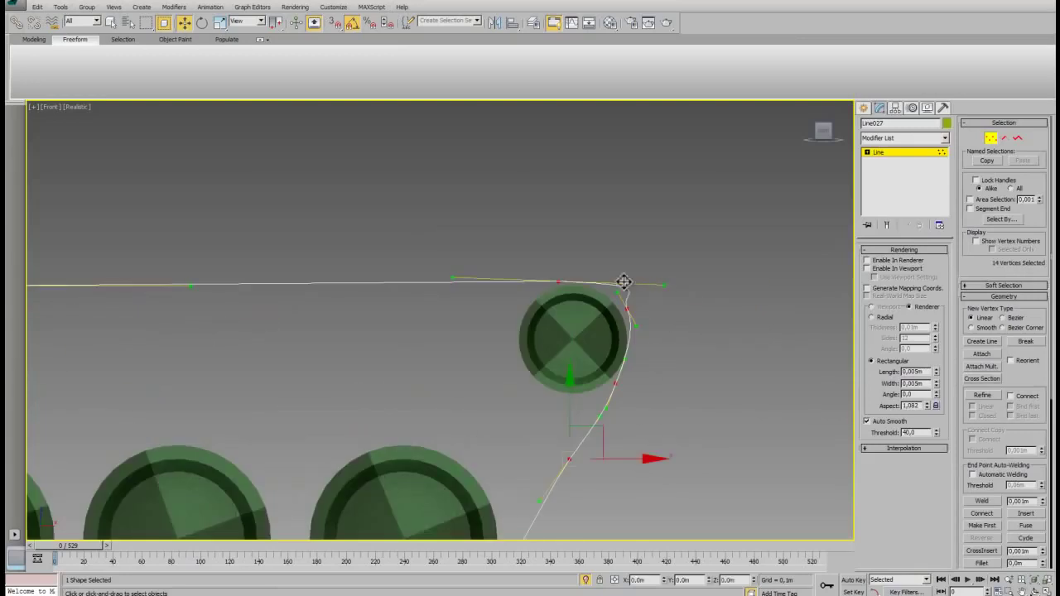
drag(663, 286, 609, 279)
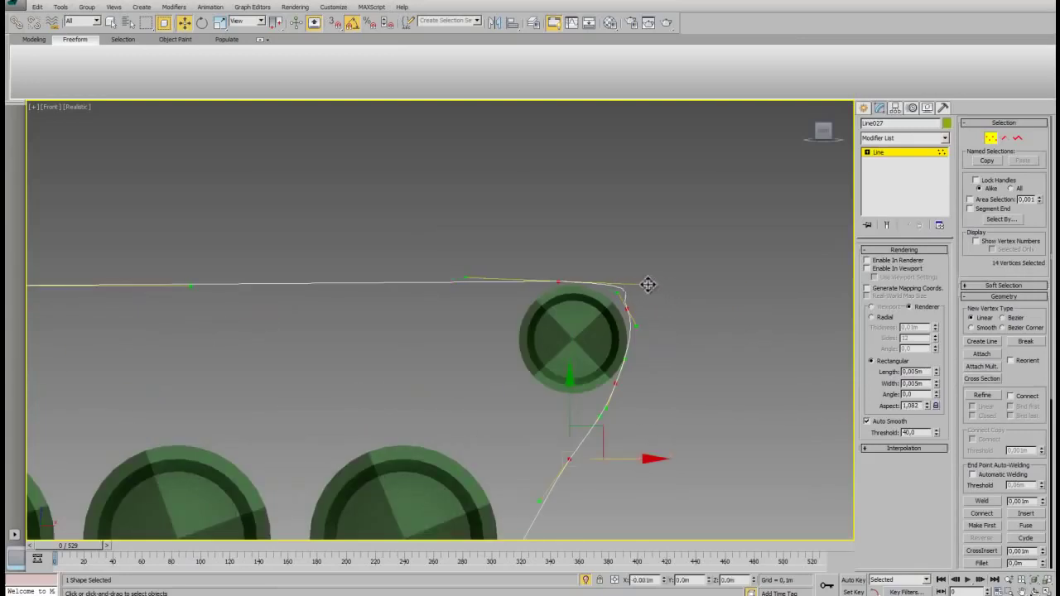
click(627, 308)
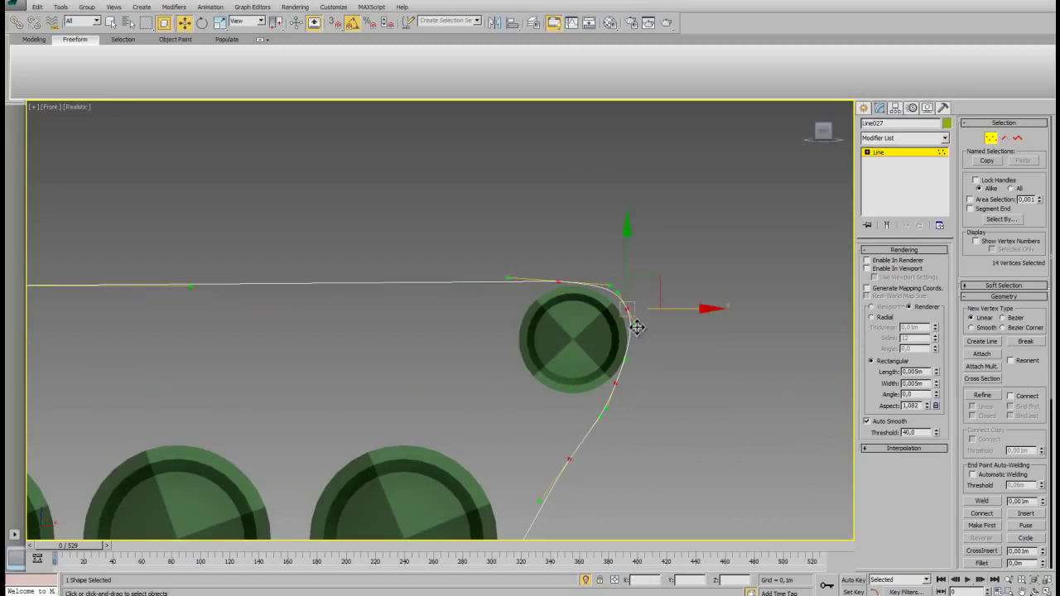
drag(639, 335, 641, 337)
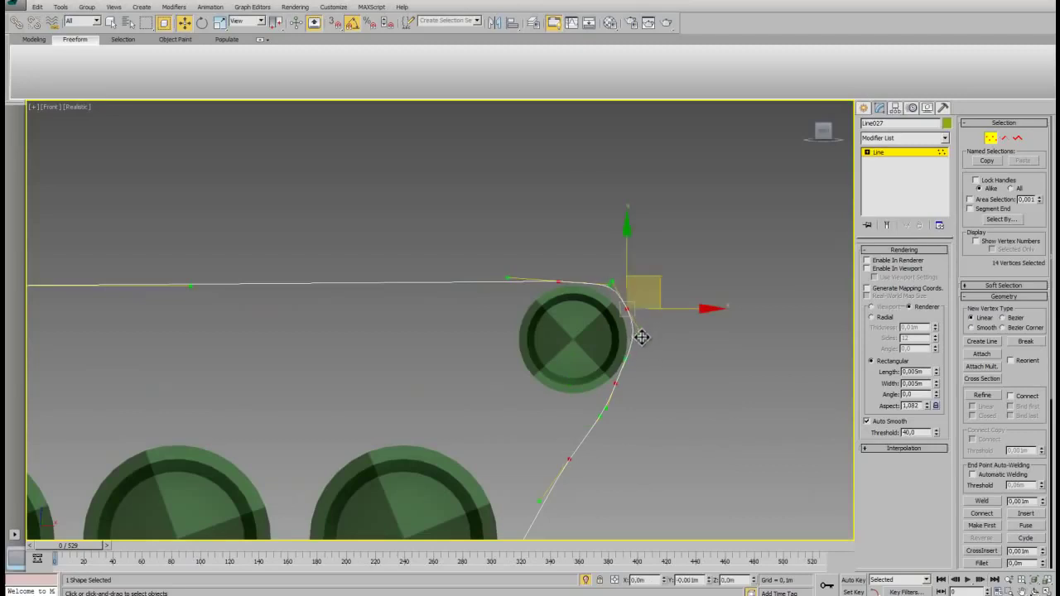
click(656, 362)
click(627, 308)
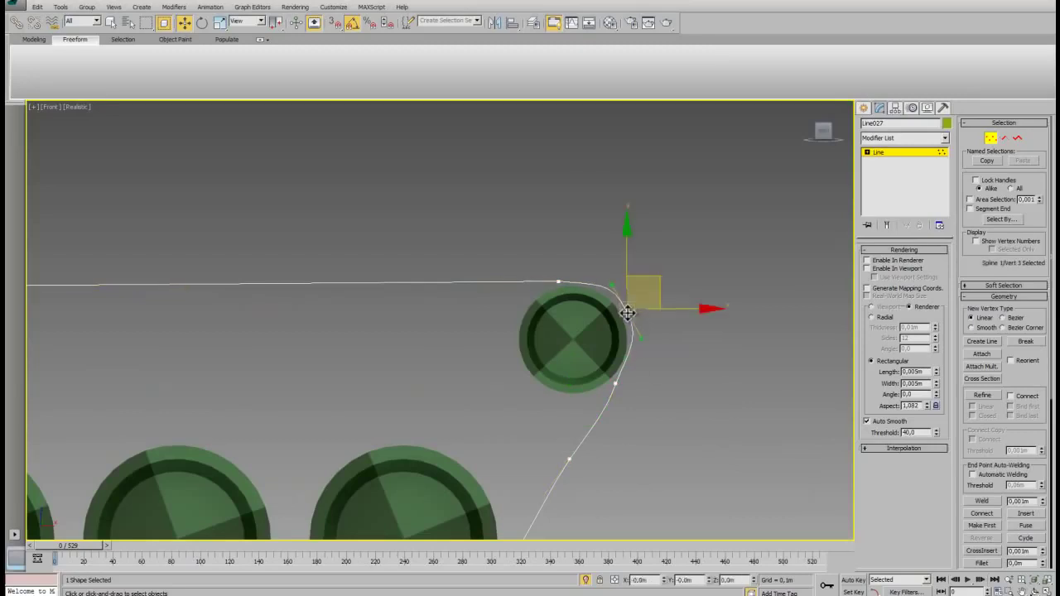
drag(559, 281, 555, 277)
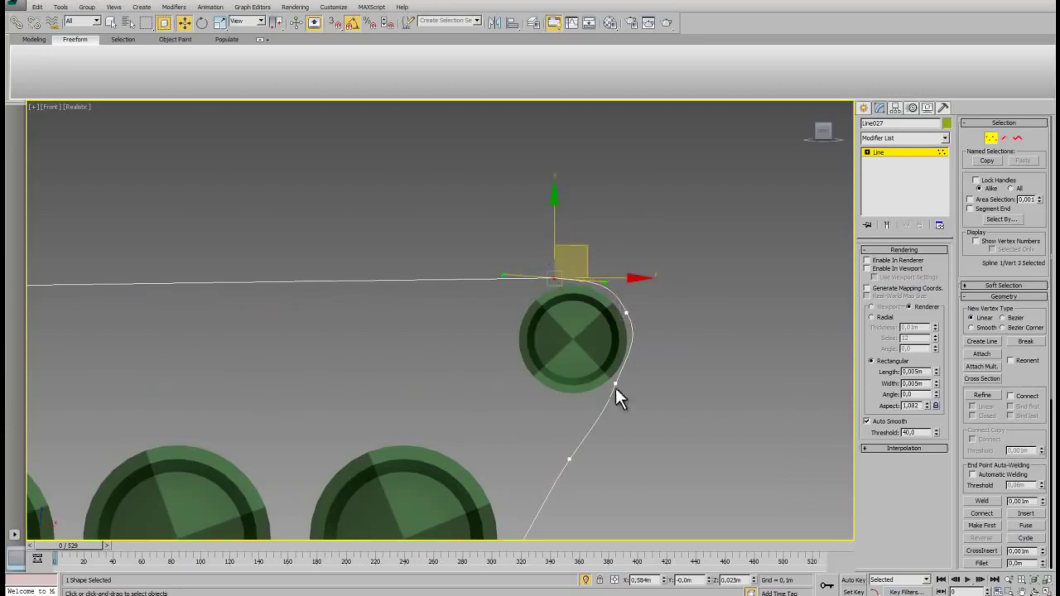
Step: Adjust the vertices below the small wheel and down the right slope, smoothing the bottom right corner
click(613, 382)
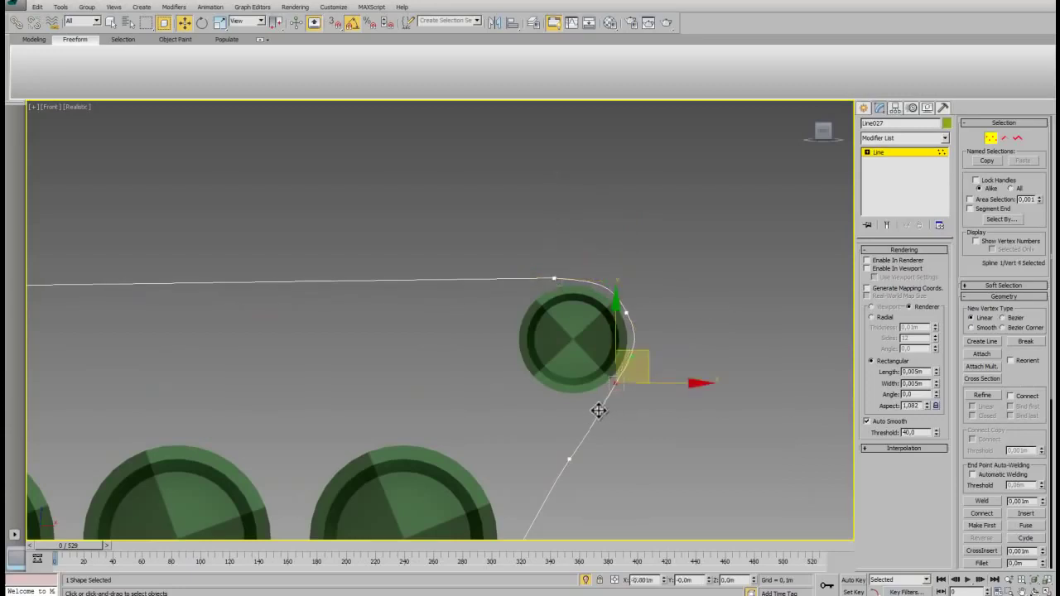
drag(647, 358, 644, 364)
click(626, 313)
middle_drag(617, 403, 657, 336)
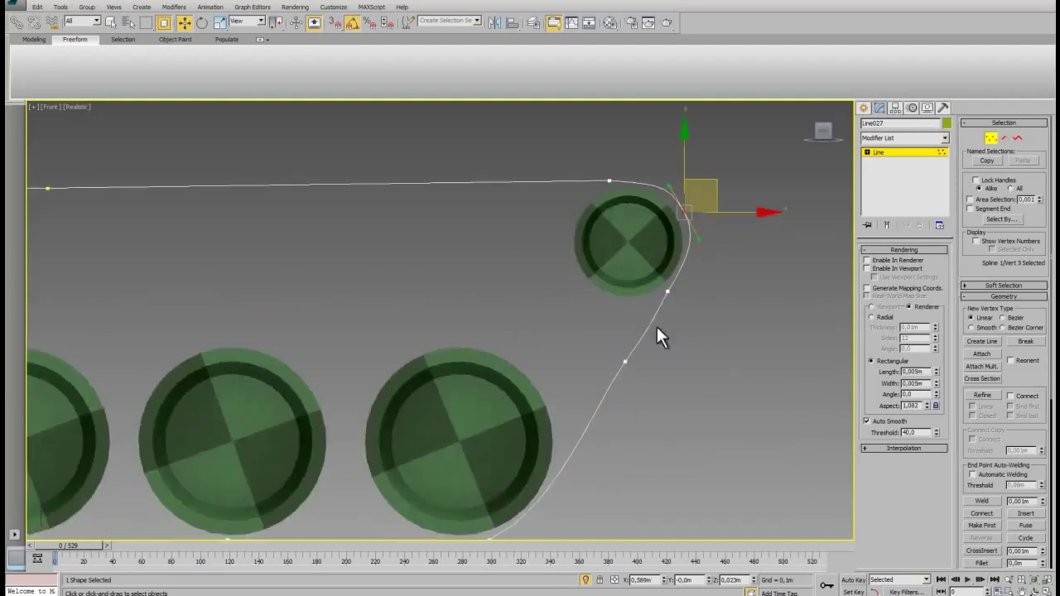
click(627, 361)
drag(592, 404, 594, 408)
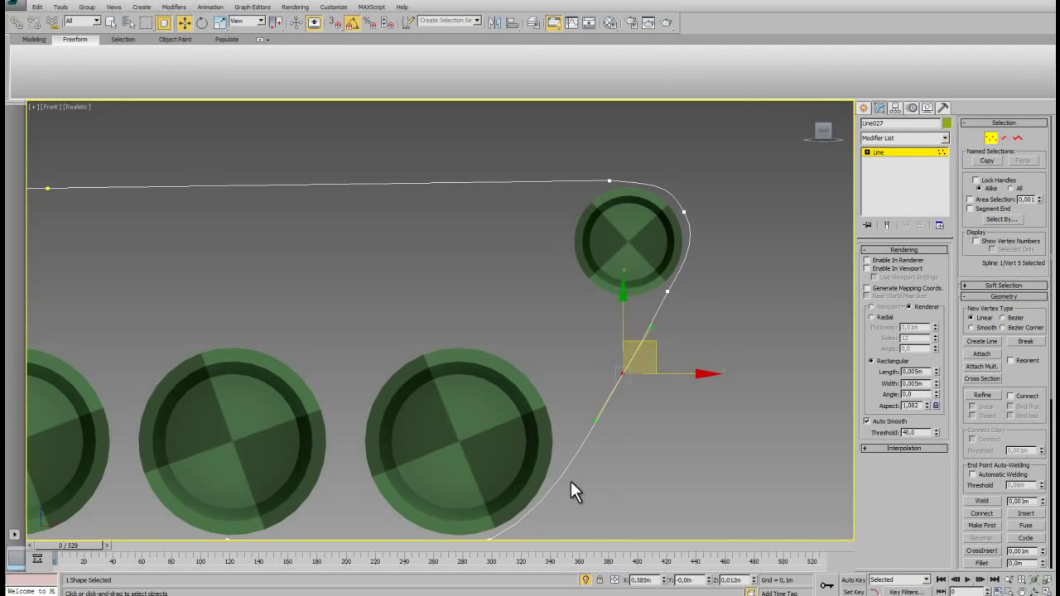
middle_drag(571, 487, 584, 407)
click(580, 417)
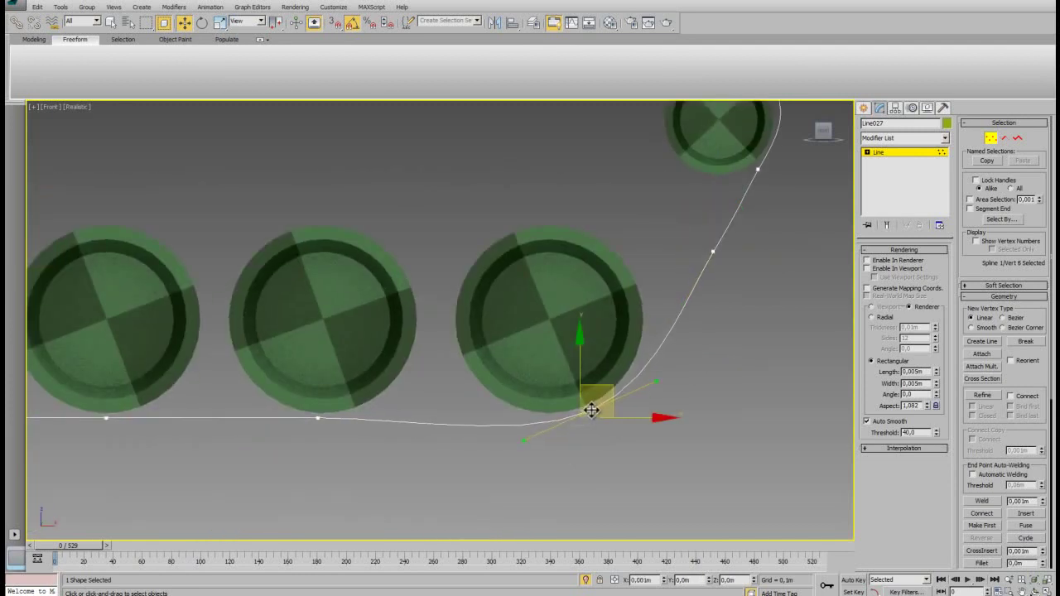
drag(591, 410, 599, 405)
drag(524, 442, 535, 428)
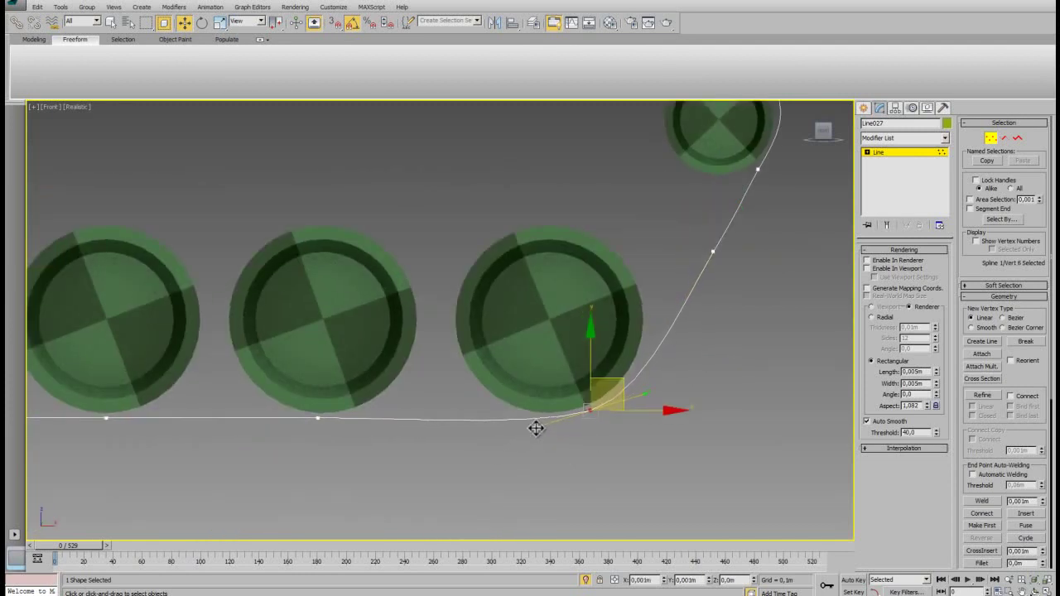
Step: Adjust the vertices on the left sloping end and bottom left corner of the track
scroll(626, 431, down, 3)
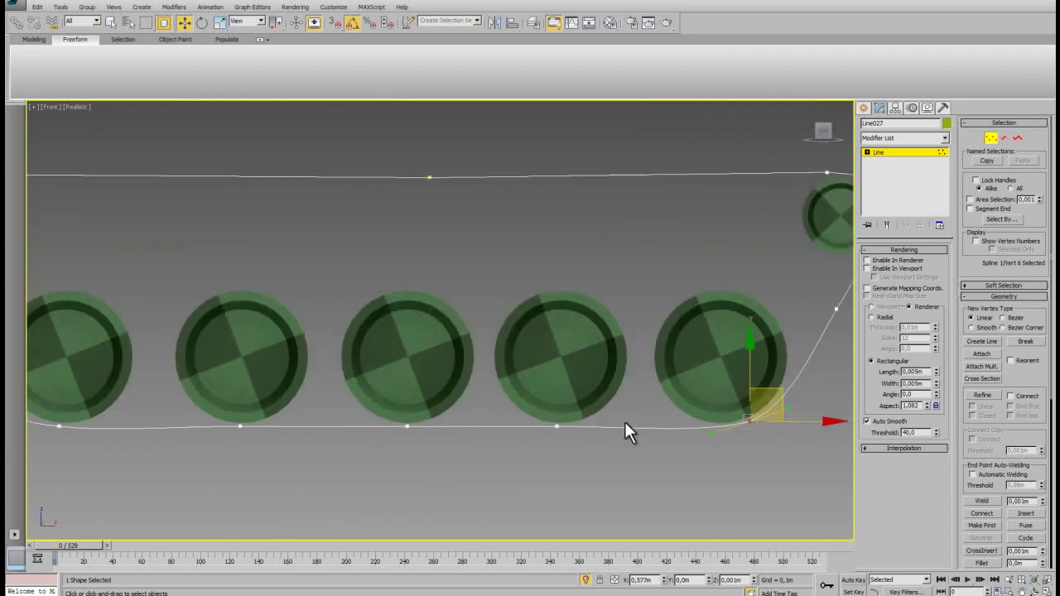
scroll(444, 430, down, 1)
scroll(359, 435, up, 2)
scroll(475, 374, up, 3)
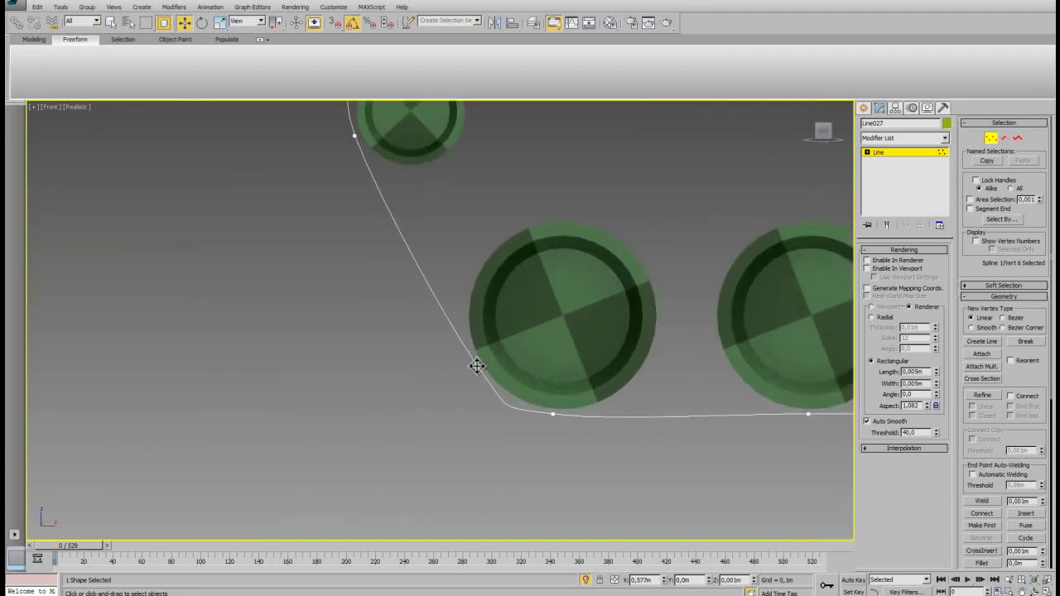
click(477, 366)
click(464, 346)
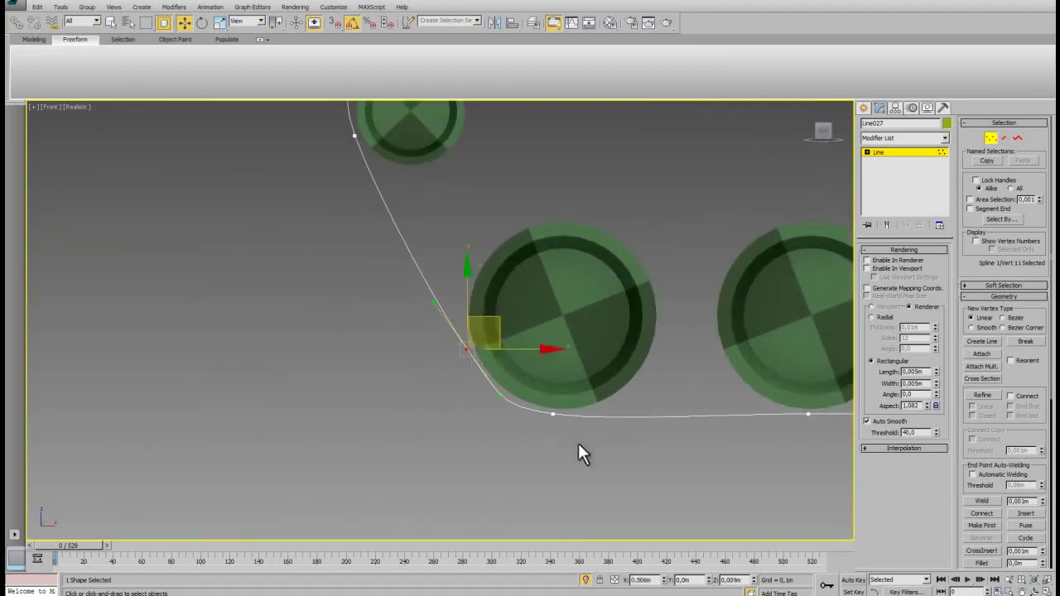
click(553, 415)
drag(502, 408, 509, 411)
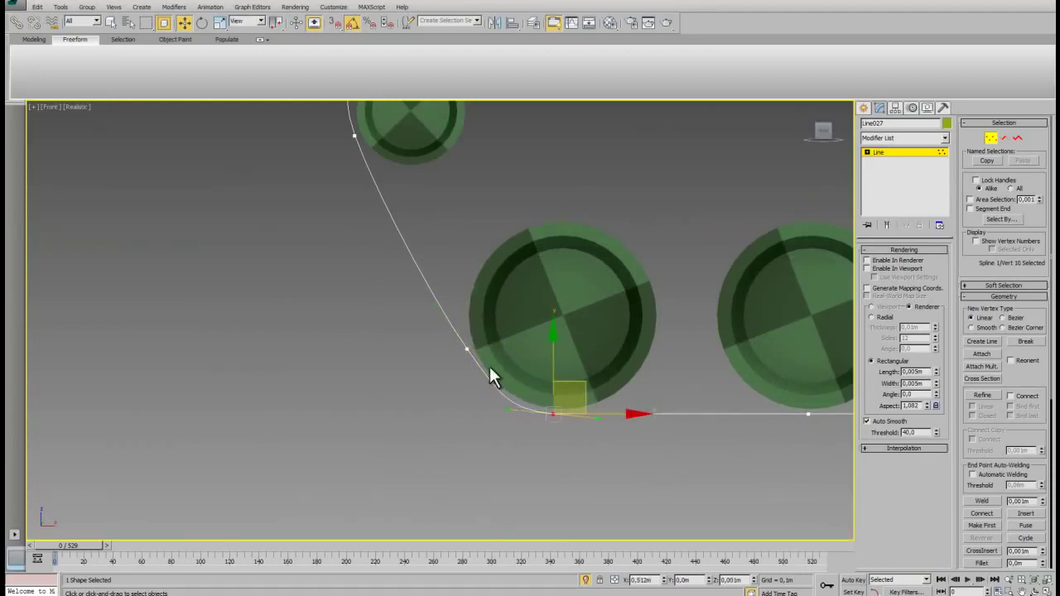
click(466, 348)
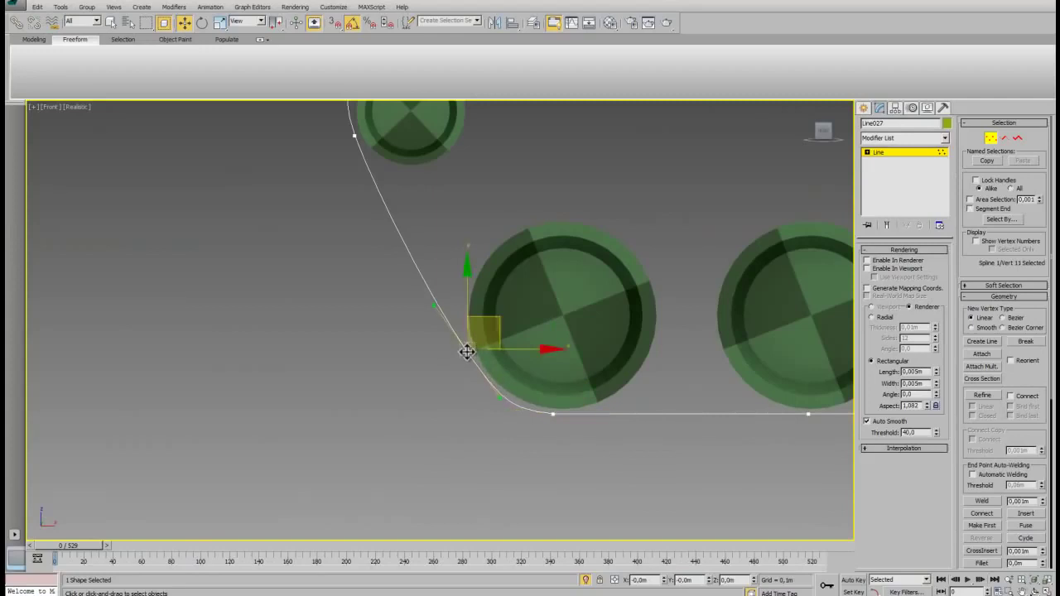
Step: Reshape the curve around the small left wheel and smooth out the spike at the top left corner
middle_drag(456, 319, 454, 363)
scroll(414, 281, up, 4)
middle_drag(414, 281, 462, 465)
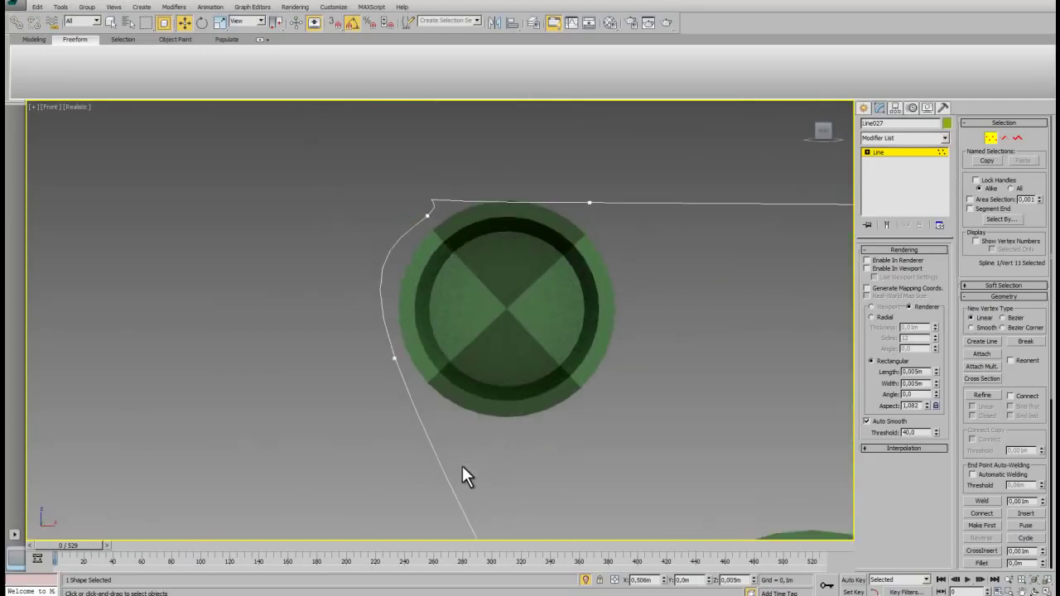
scroll(389, 278, up, 2)
click(399, 261)
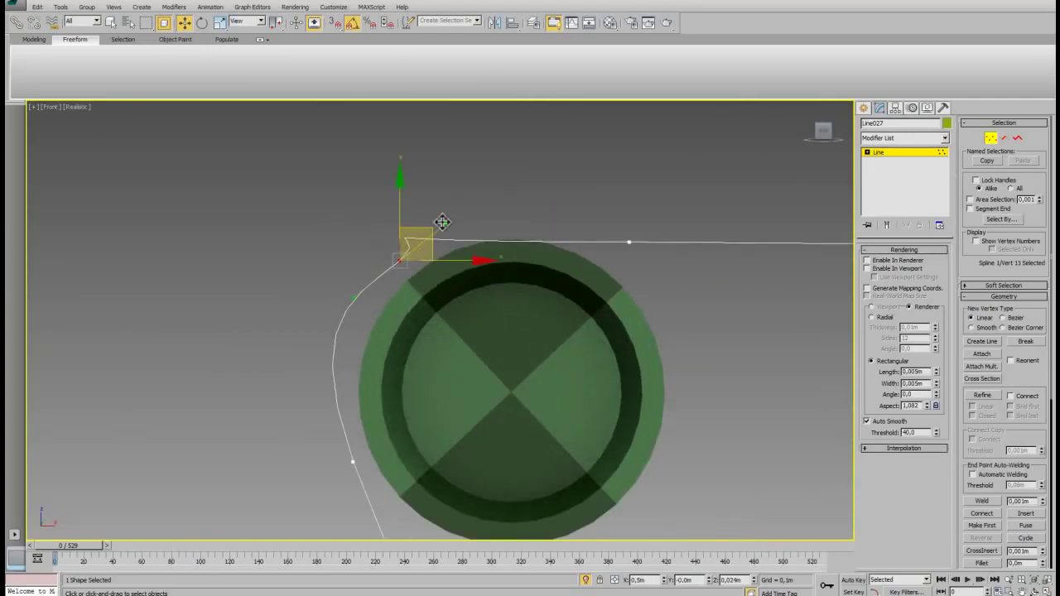
click(351, 461)
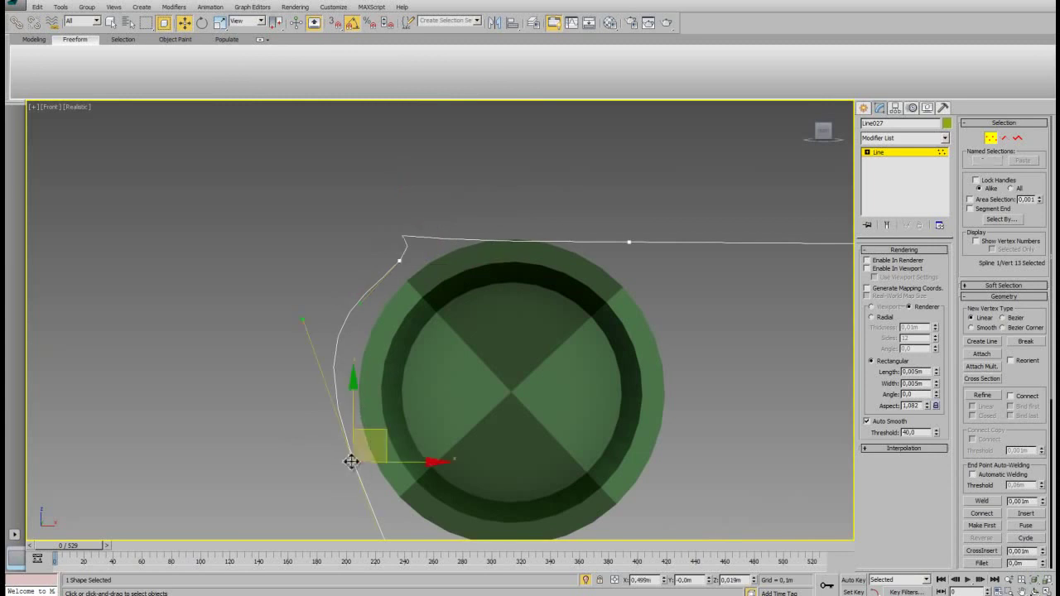
drag(381, 431, 396, 441)
drag(320, 343, 322, 372)
scroll(406, 320, down, 3)
mouse_move(406, 320)
middle_down()
mouse_move(358, 299)
mouse_move(352, 311)
middle_up()
click(443, 286)
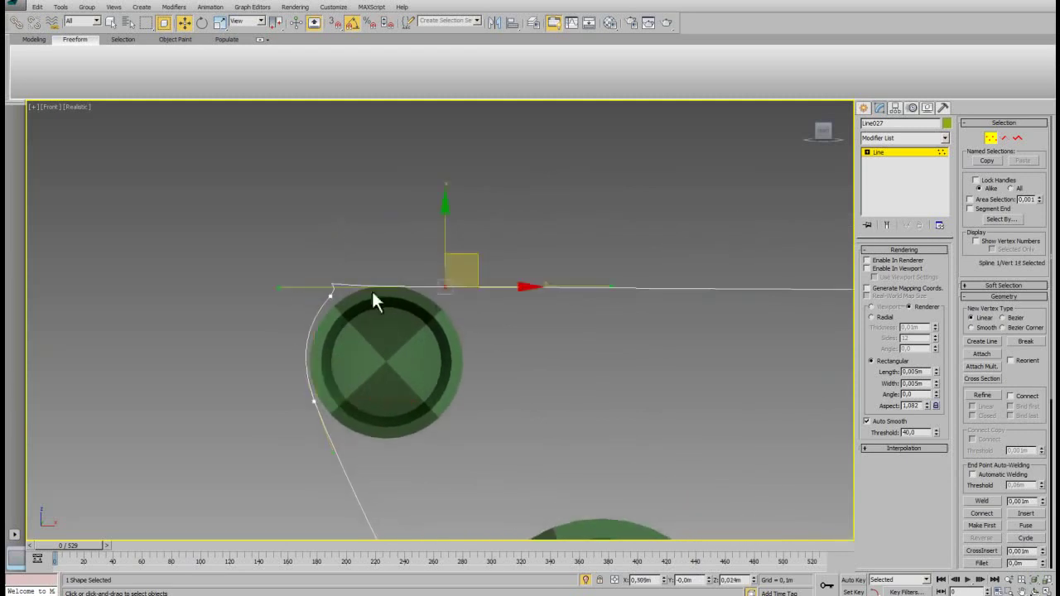
drag(276, 285, 401, 284)
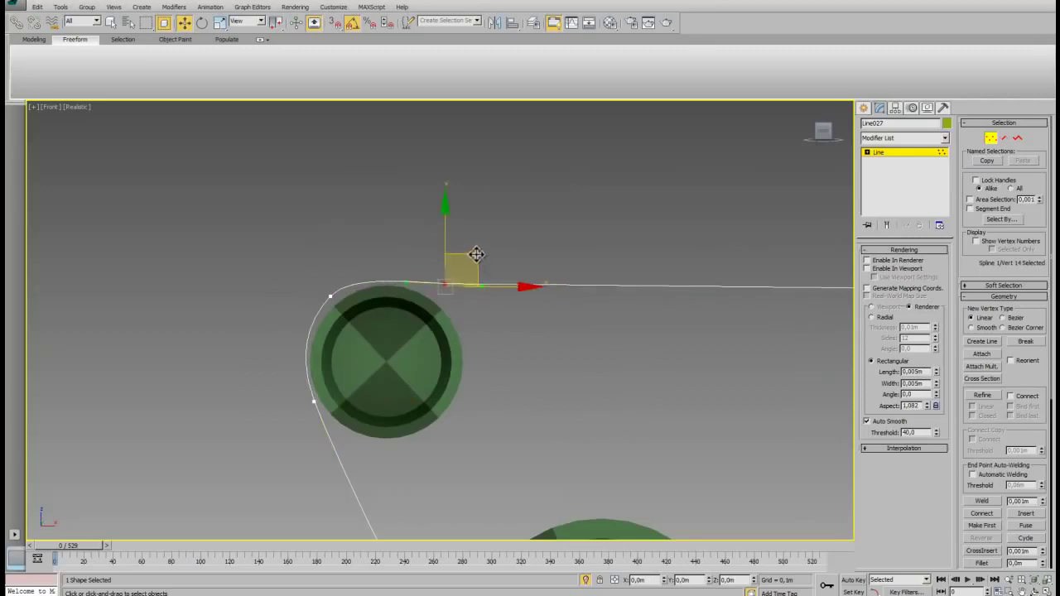
Step: Tighten the next vertex above the wheel, then zoom out to check the whole outline
click(330, 295)
drag(308, 318, 300, 322)
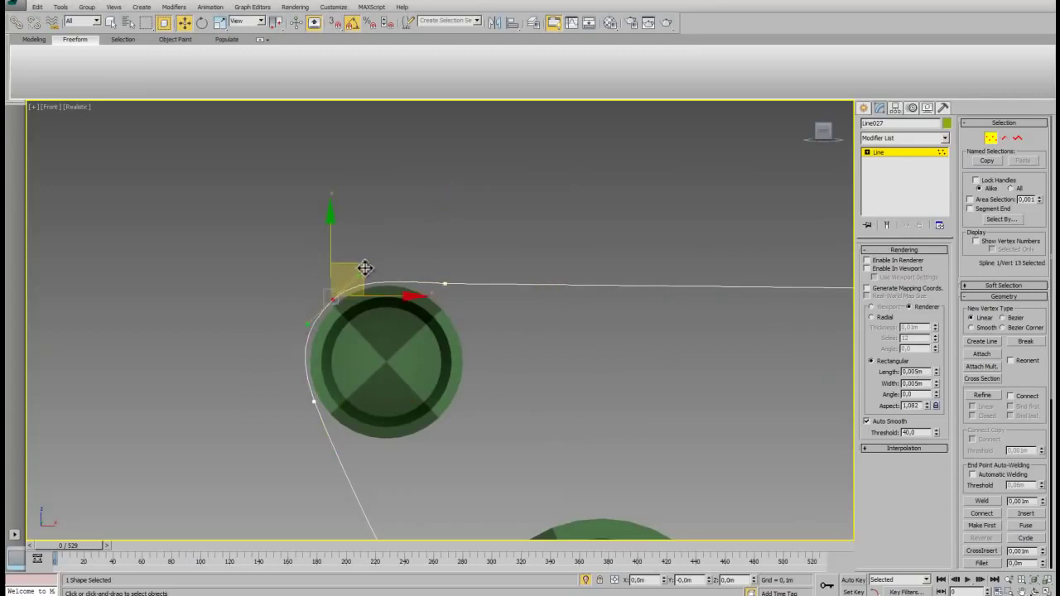
scroll(496, 336, down, 4)
scroll(505, 341, down, 1)
drag(501, 328, 458, 260)
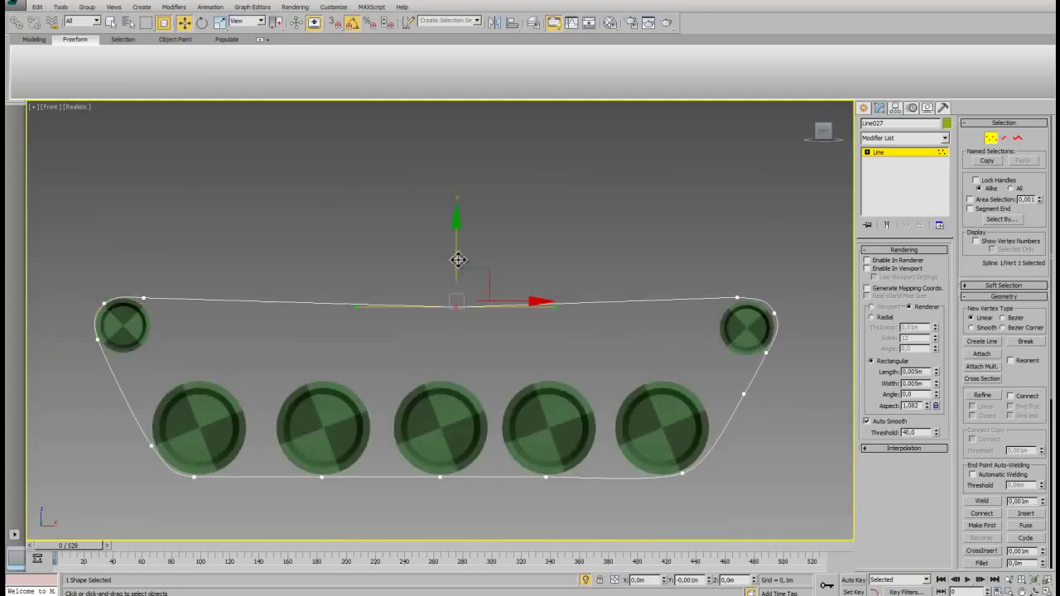
middle_drag(502, 347, 476, 325)
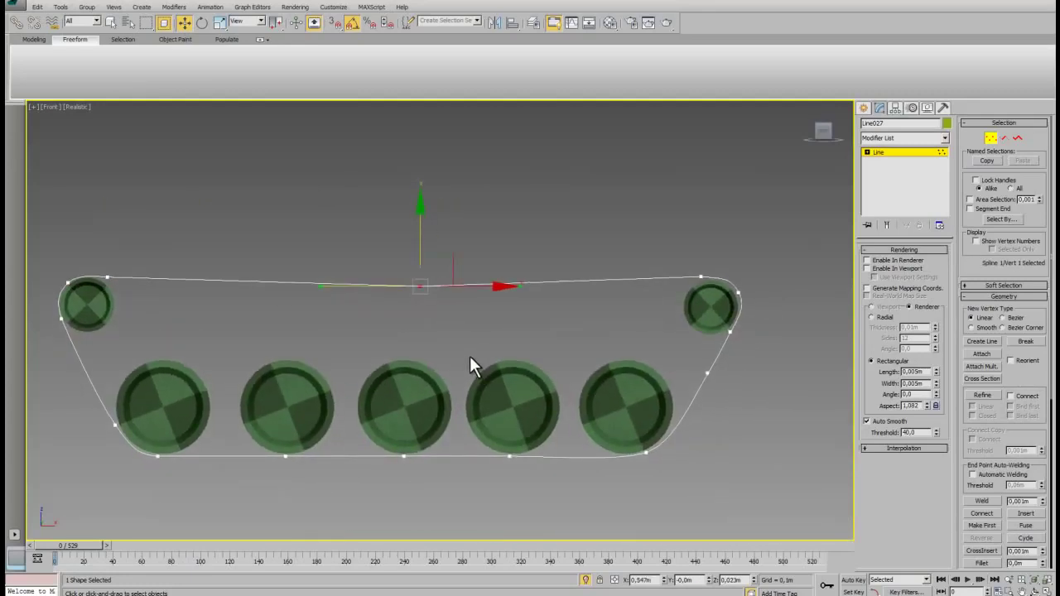
Step: From Top view, move Line027 in depth to Y 0.079m in line with the wheels, then return to Front view
click(861, 109)
mouse_move(529, 281)
alt+middle_down()
mouse_move(464, 322)
mouse_move(542, 351)
alt+middle_up()
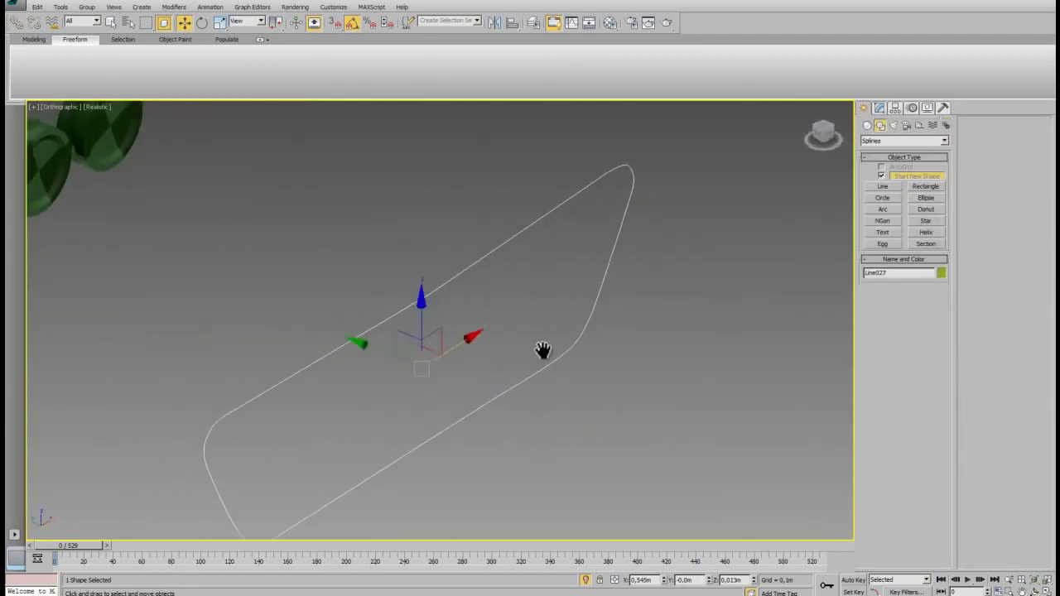
scroll(680, 453, down, 5)
key(t)
key(e)
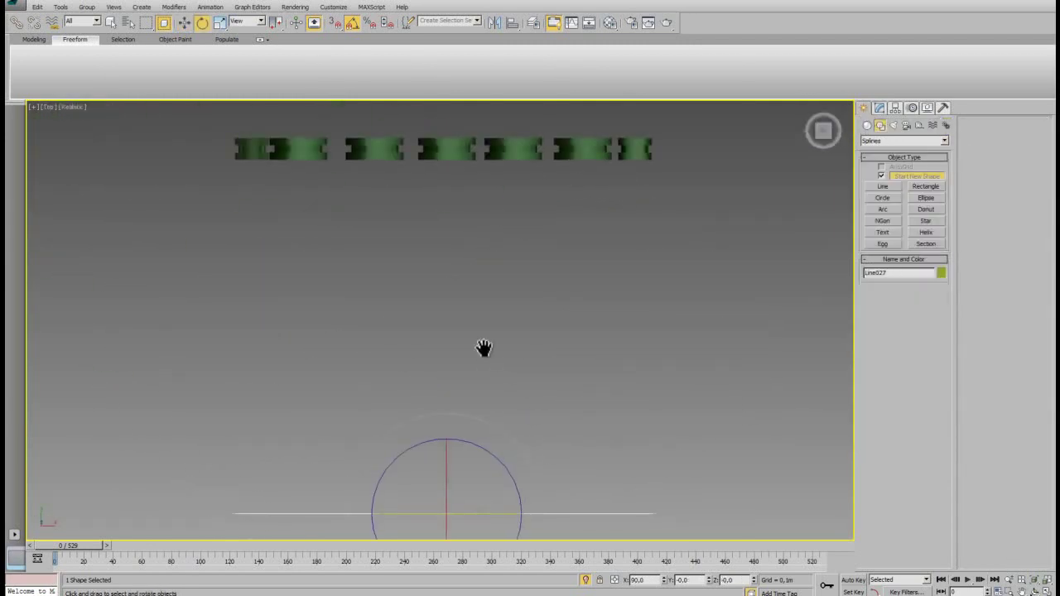
scroll(484, 348, down, 5)
key(w)
drag(464, 392, 480, 215)
mouse_move(482, 218)
middle_down()
mouse_move(486, 390)
mouse_move(488, 355)
mouse_move(460, 355)
middle_up()
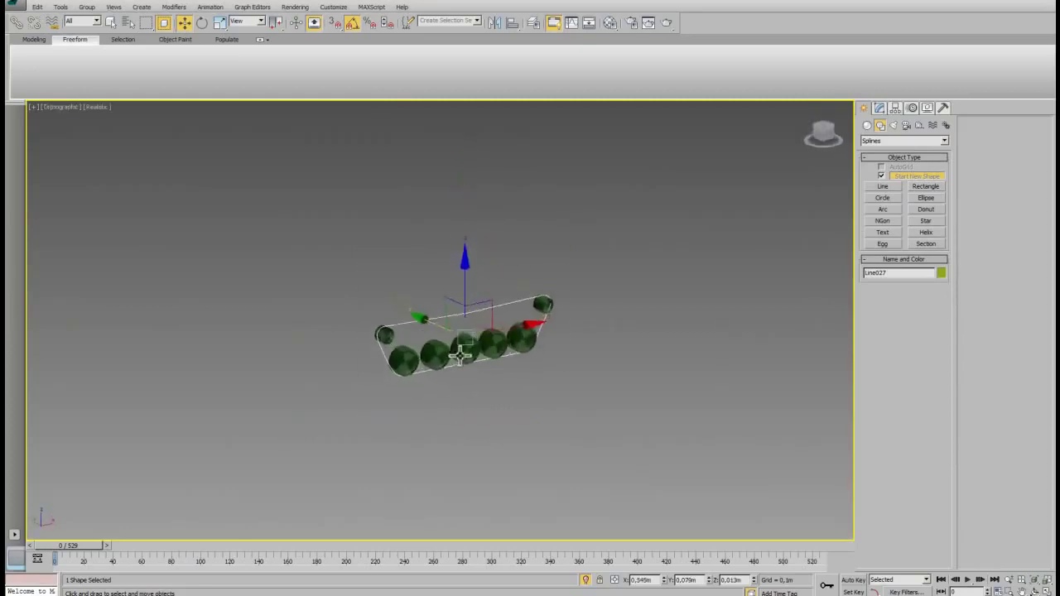
scroll(460, 355, up, 3)
scroll(504, 348, up, 1)
key(f)
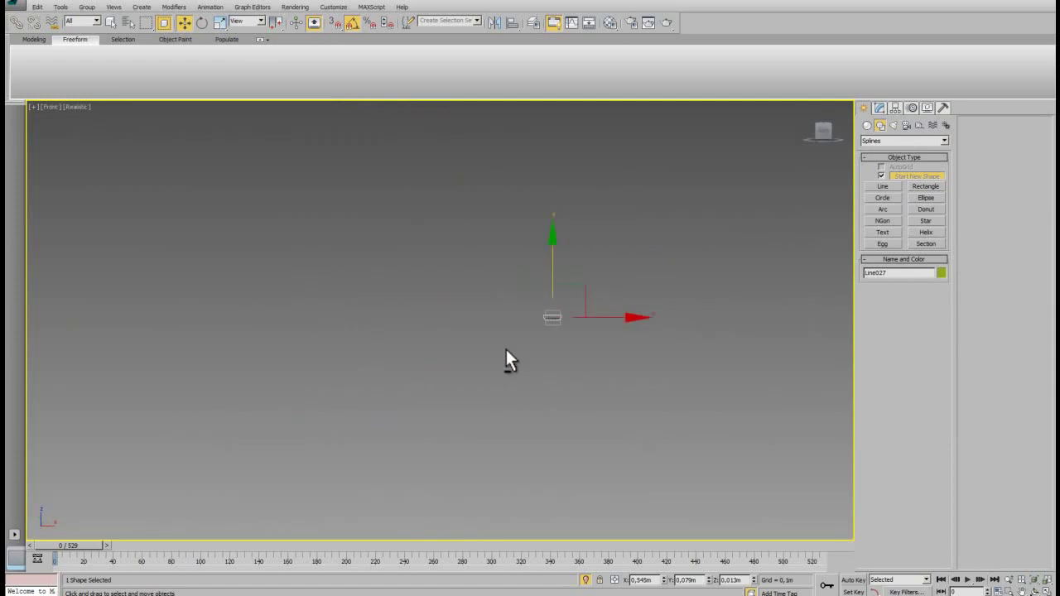
middle_drag(515, 390, 510, 399)
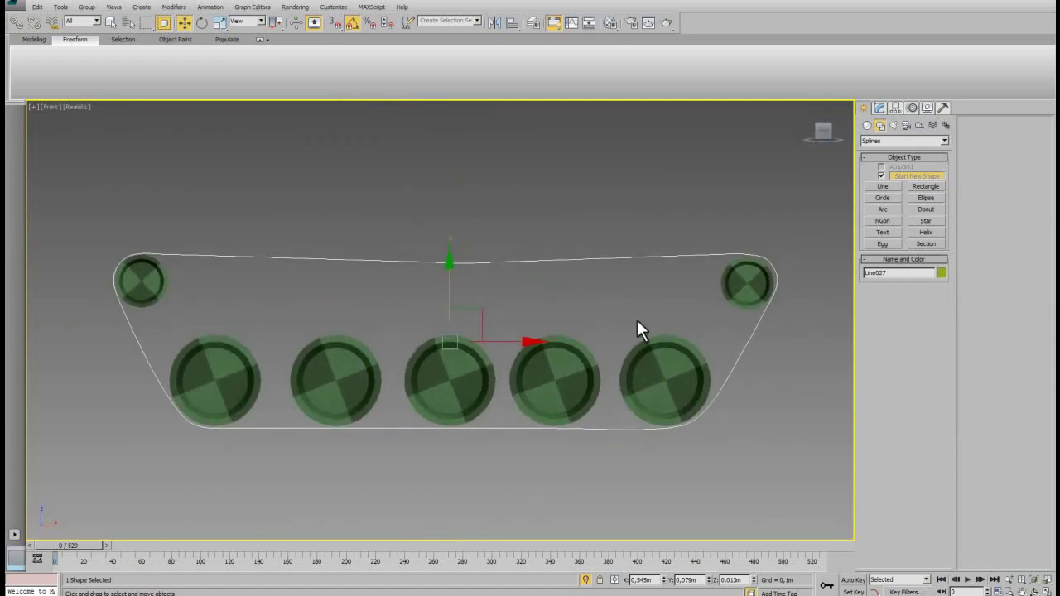
Step: Apply the Spline IK Control modifier to Line027 from the Modifier List
click(879, 108)
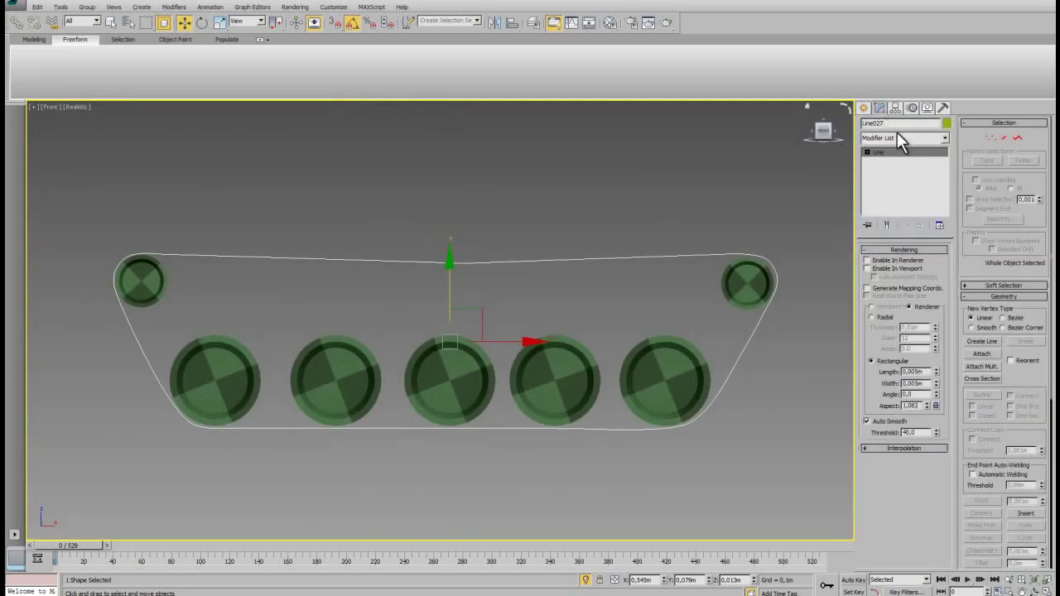
click(918, 138)
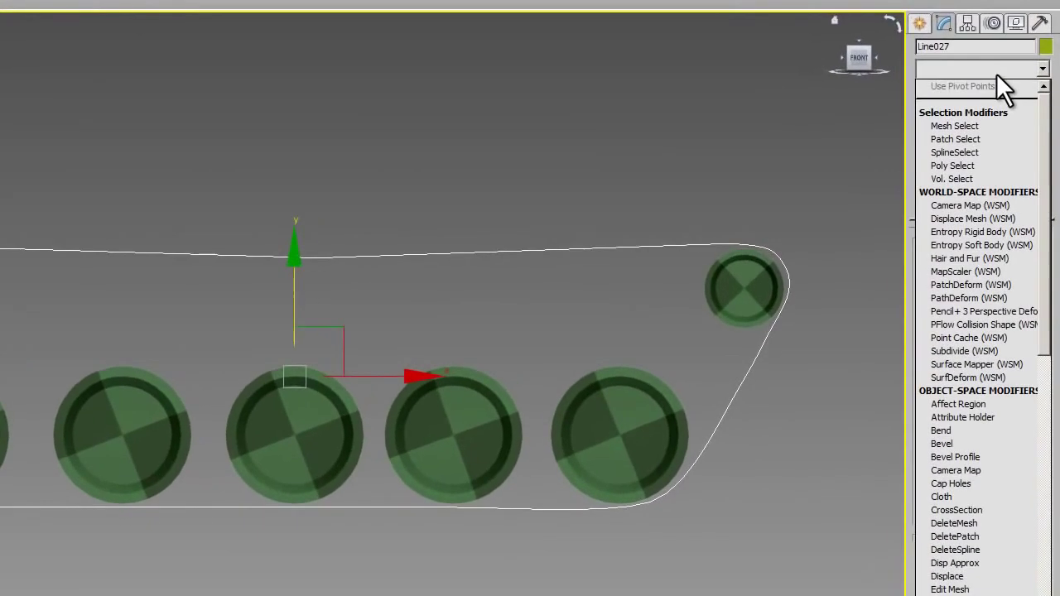
key(s)
key(s)
key(s)
key(s)
key(s)
key(s)
key(s)
key(s)
key(s)
key(s)
key(s)
key(s)
key(s)
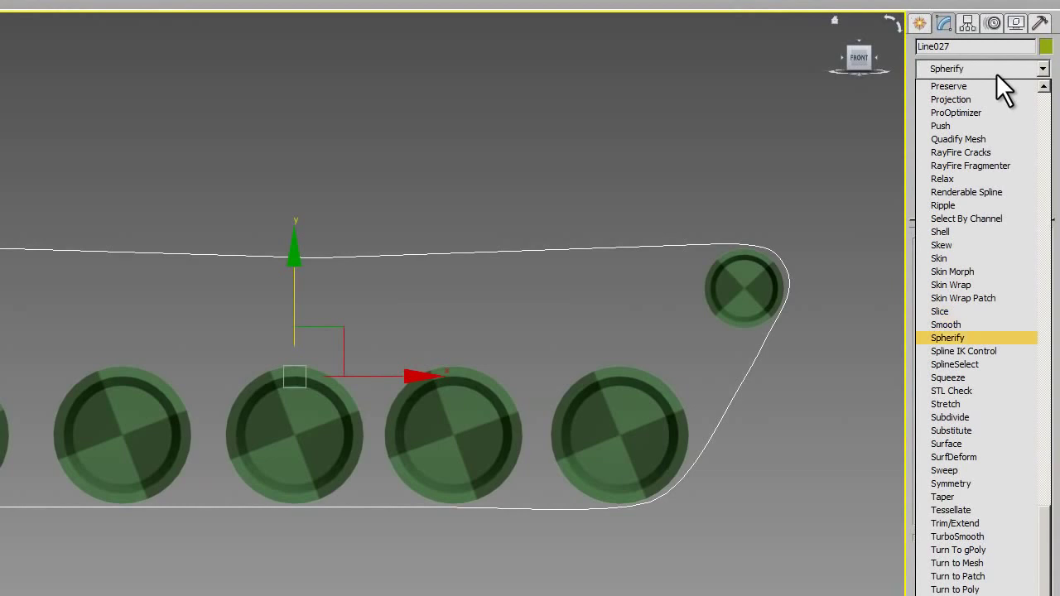
key(s)
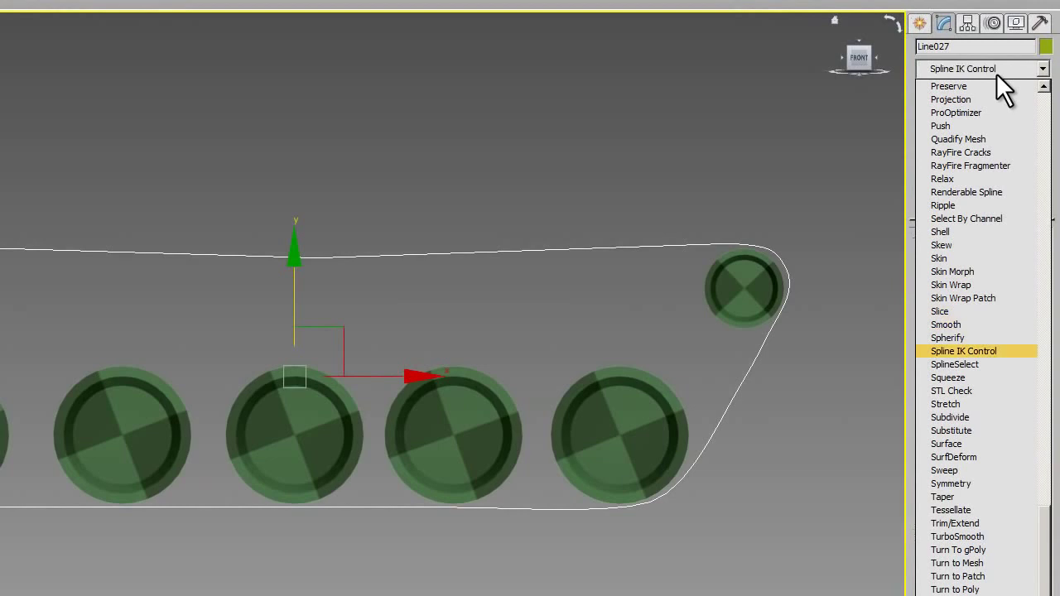
key(Return)
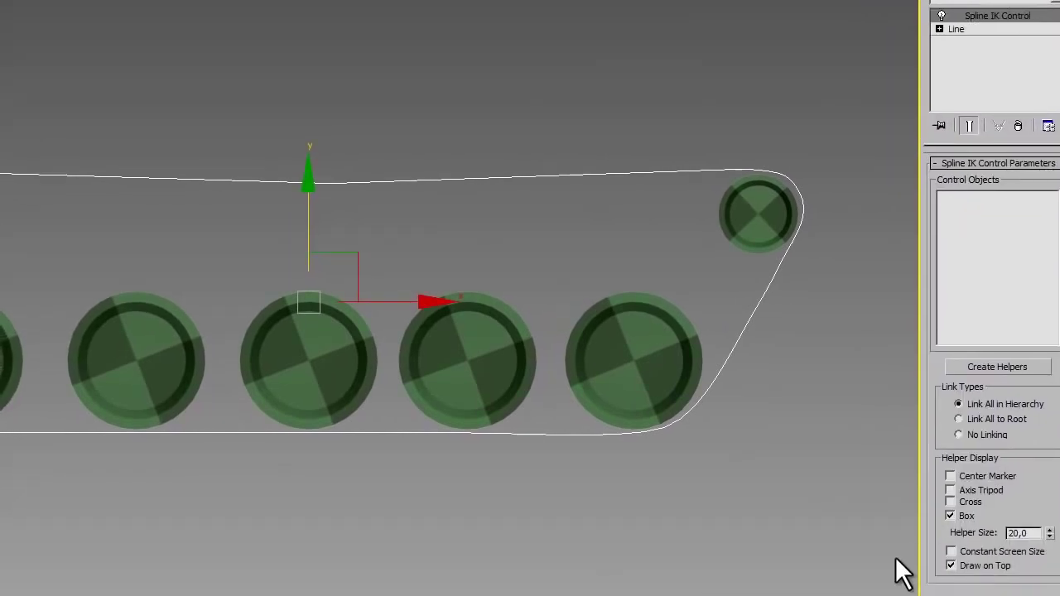
Step: Create helpers Point001–Point014 on the spline's knots and lower Helper Size from 20 to 1
click(992, 368)
scroll(541, 372, down, 3)
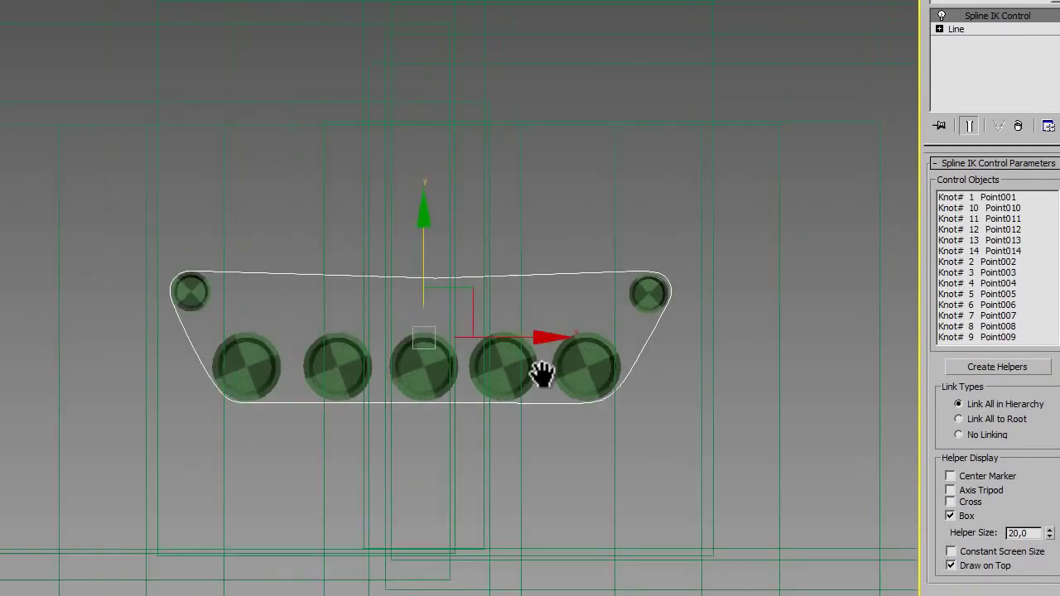
scroll(538, 372, down, 4)
scroll(654, 447, up, 2)
scroll(572, 367, up, 2)
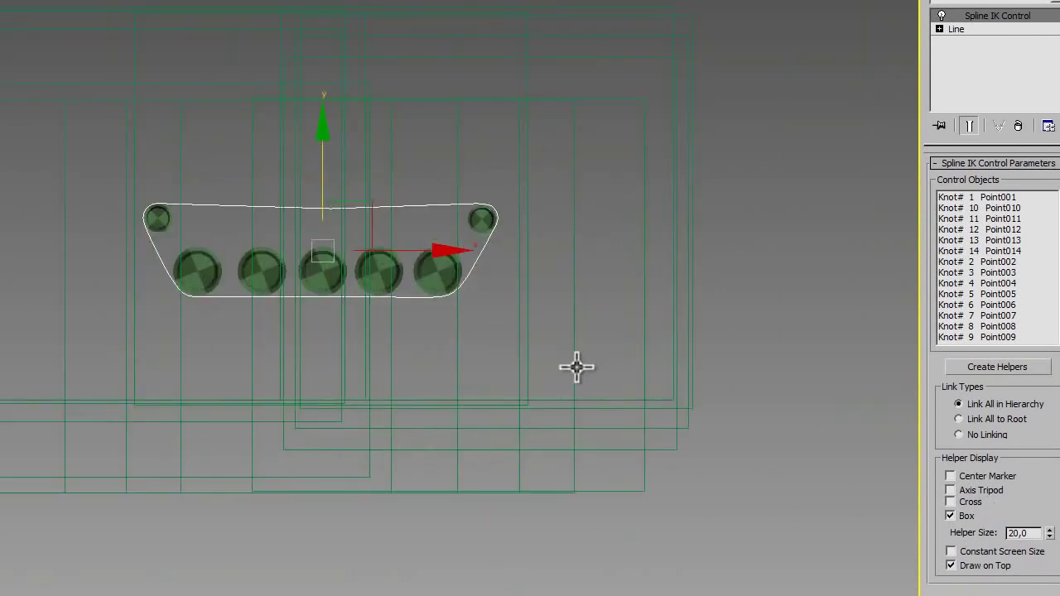
middle_drag(572, 367, 554, 366)
drag(1052, 538, 1048, 543)
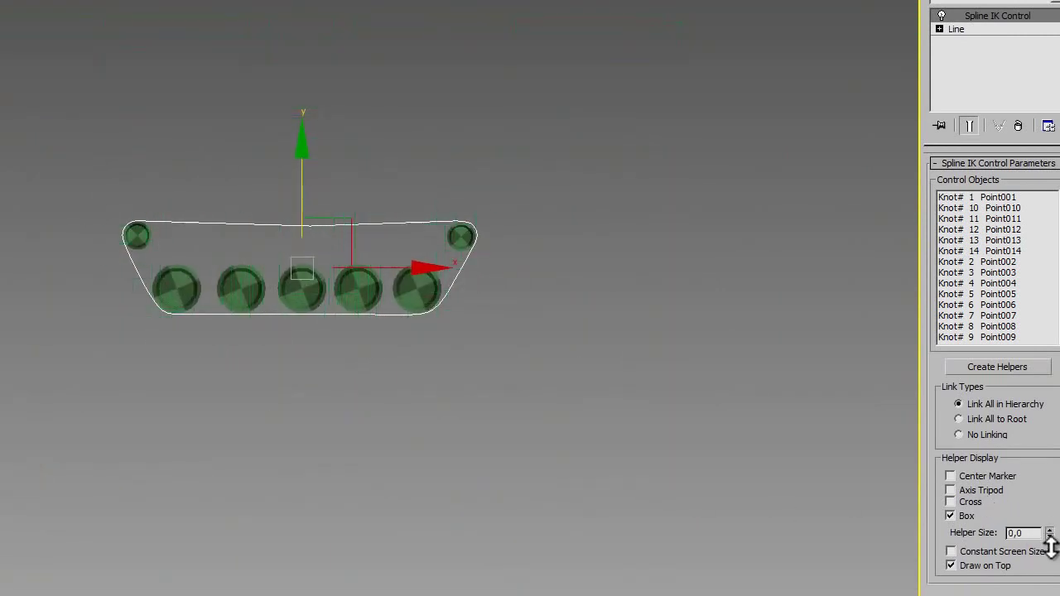
scroll(234, 364, up, 2)
scroll(233, 364, up, 2)
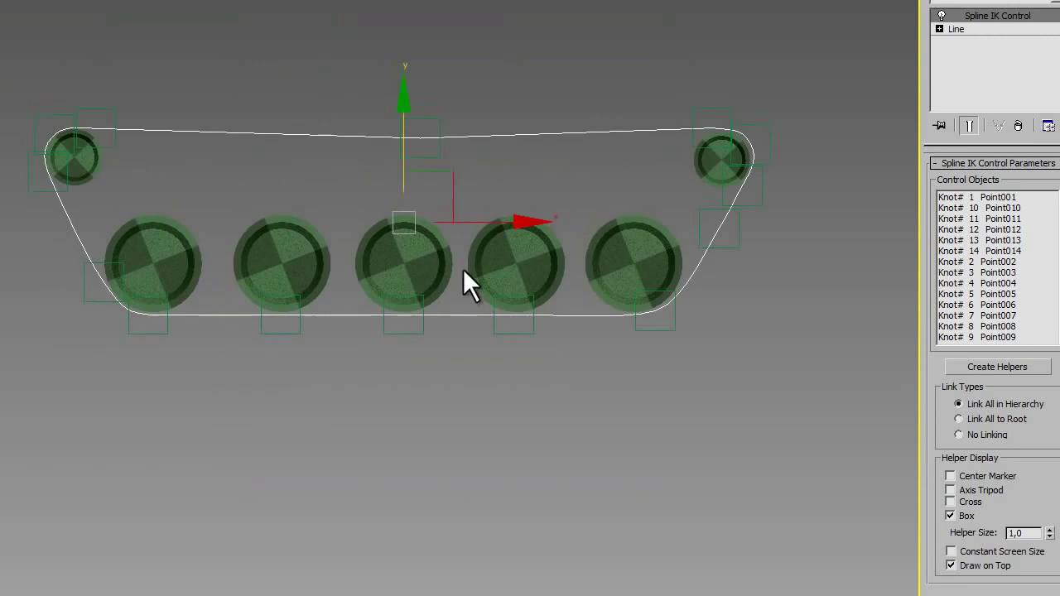
middle_drag(461, 279, 423, 323)
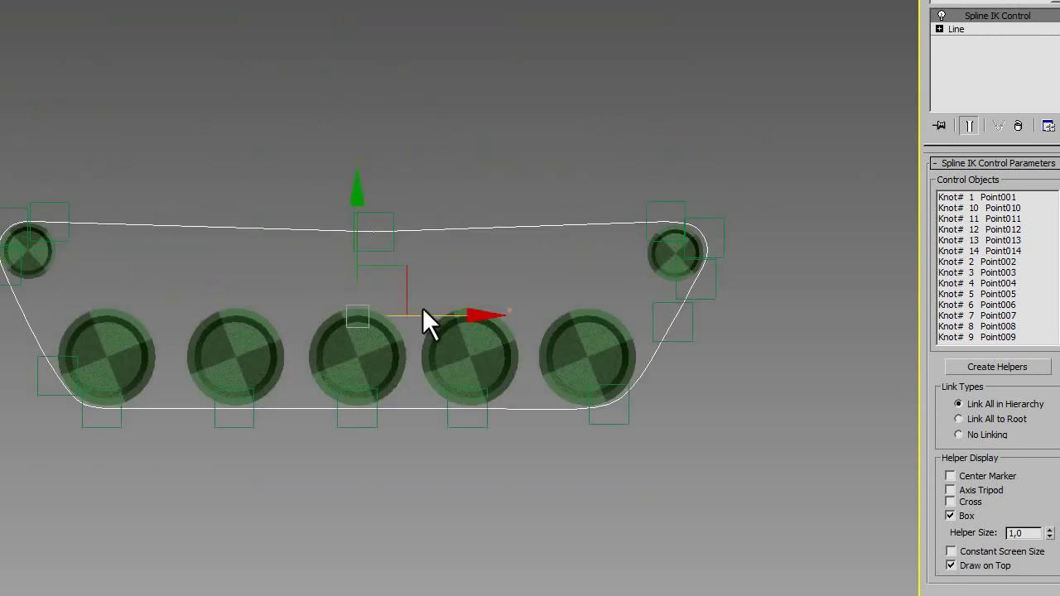
click(390, 246)
Step: Add the remaining thirteen point helpers around the track to the selection
ctrl+click(680, 200)
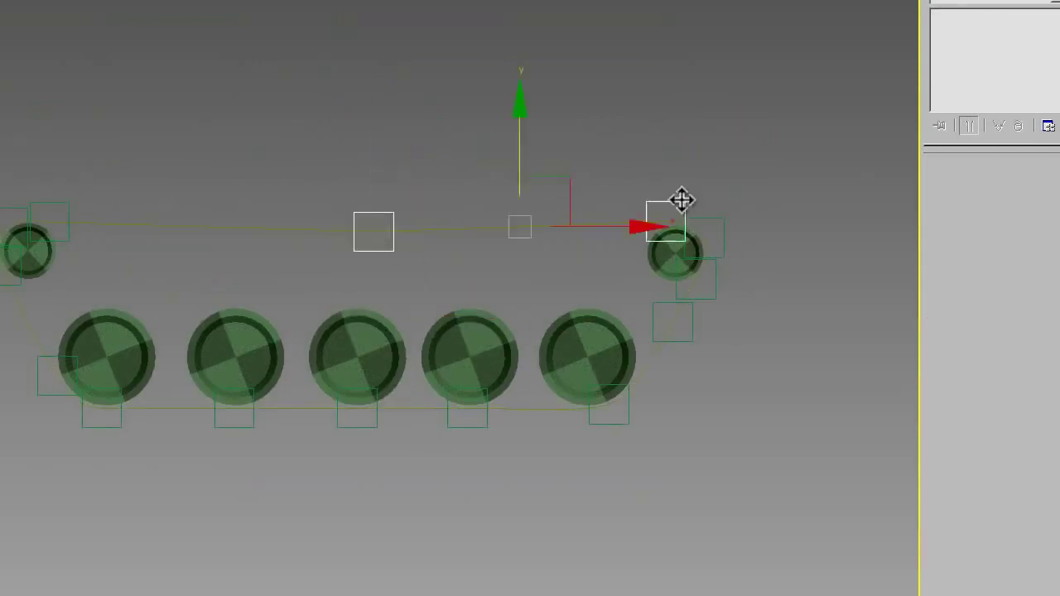
ctrl+click(717, 240)
ctrl+click(712, 281)
ctrl+click(693, 333)
ctrl+click(628, 418)
ctrl+click(472, 428)
ctrl+click(364, 427)
ctrl+click(240, 428)
ctrl+click(99, 428)
ctrl+click(70, 389)
ctrl+click(7, 265)
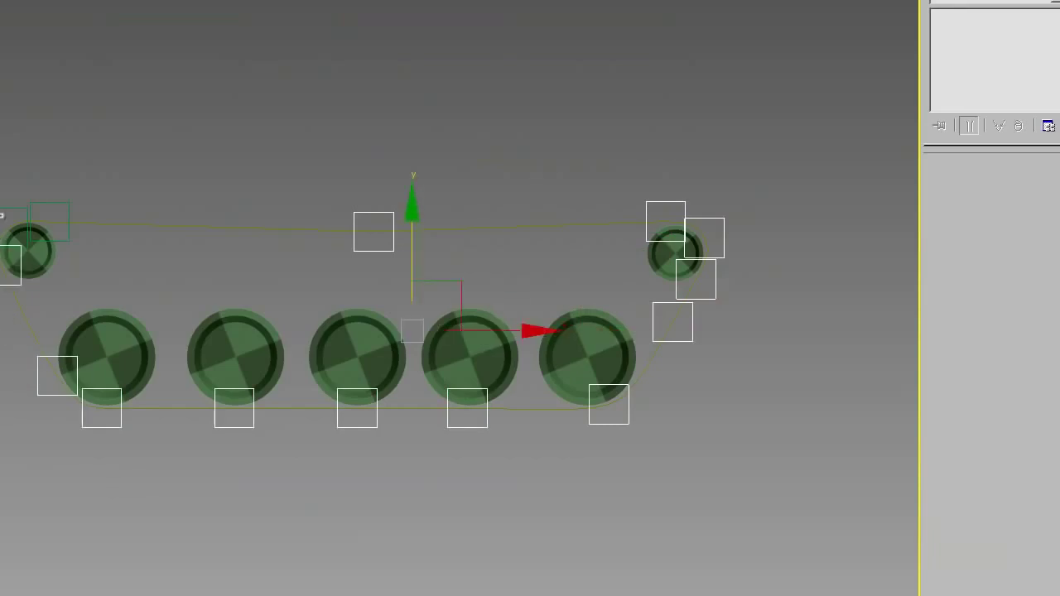
ctrl+click(25, 217)
ctrl+click(38, 206)
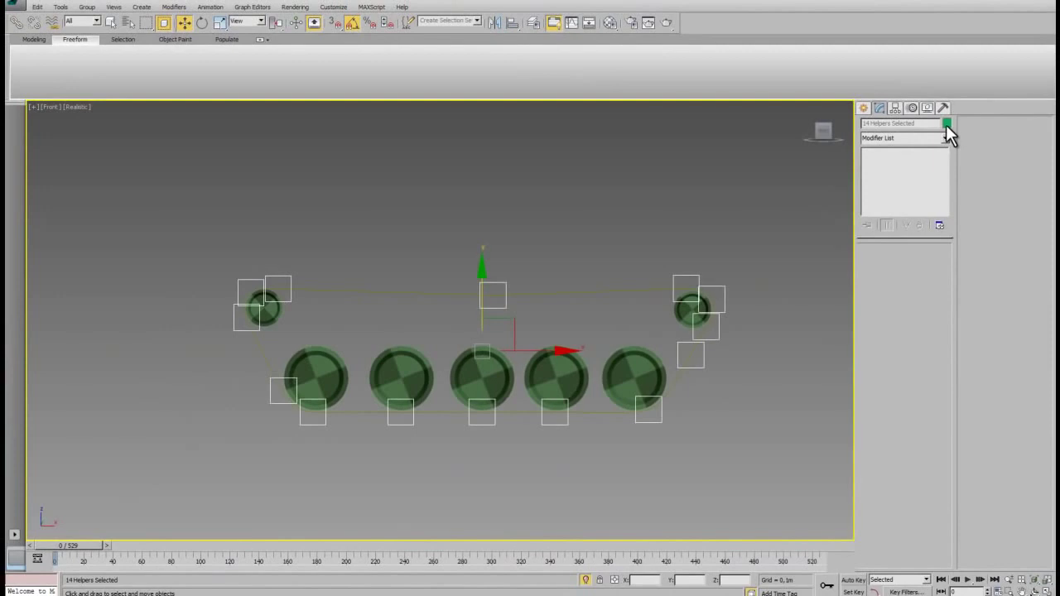
Step: Give the selected helpers a light yellow-green object colour, then deselect them
click(945, 124)
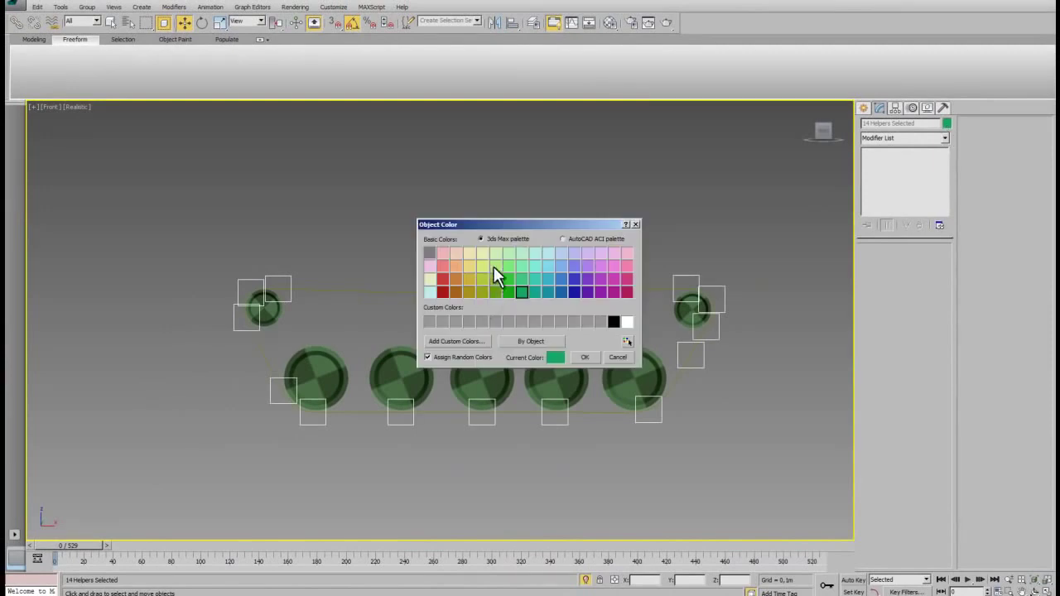
click(581, 357)
click(703, 466)
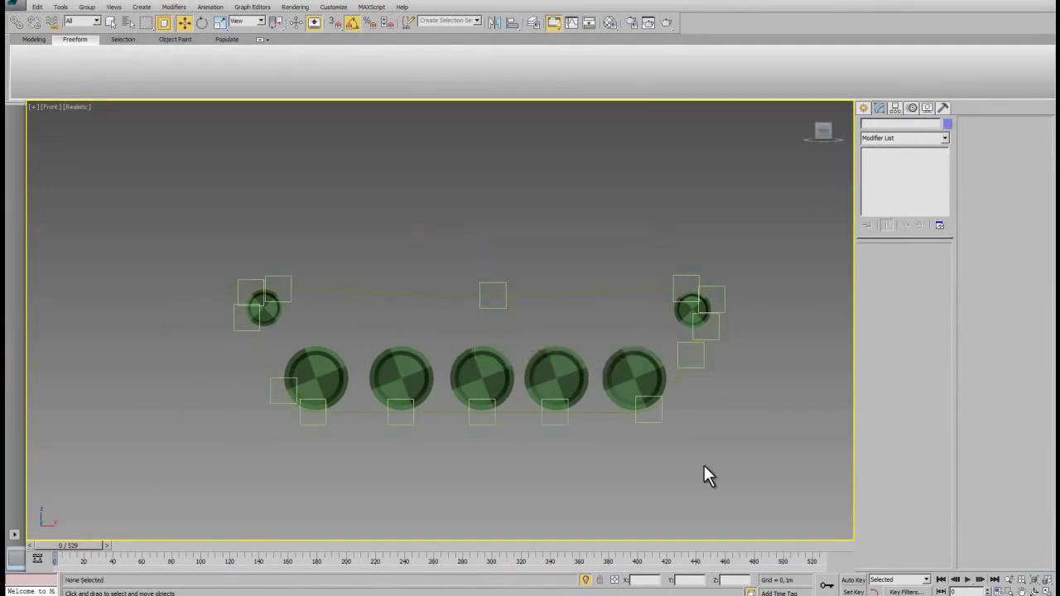
Step: Test-move Point007 downward to see the spline deform, then undo it
click(505, 305)
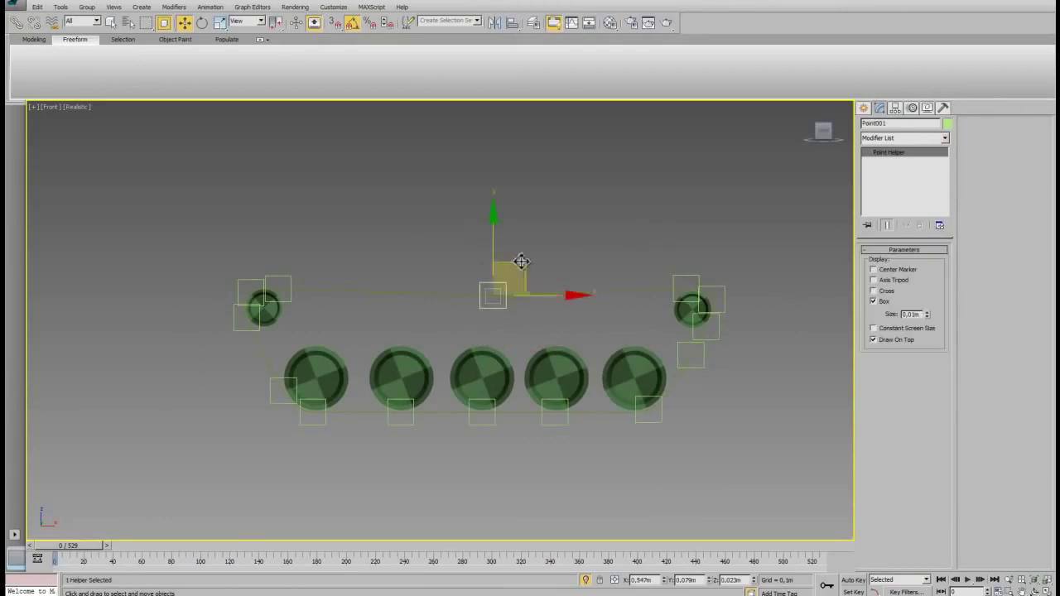
click(564, 425)
drag(580, 383, 587, 405)
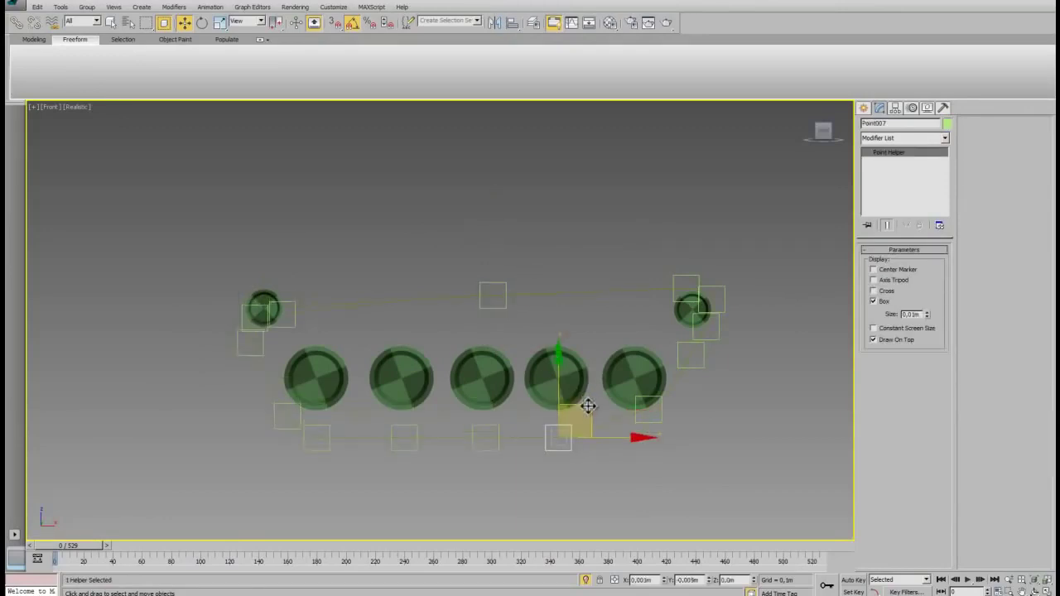
key(ctrl+z)
Step: Change Line027's object colour to dark blue
click(434, 293)
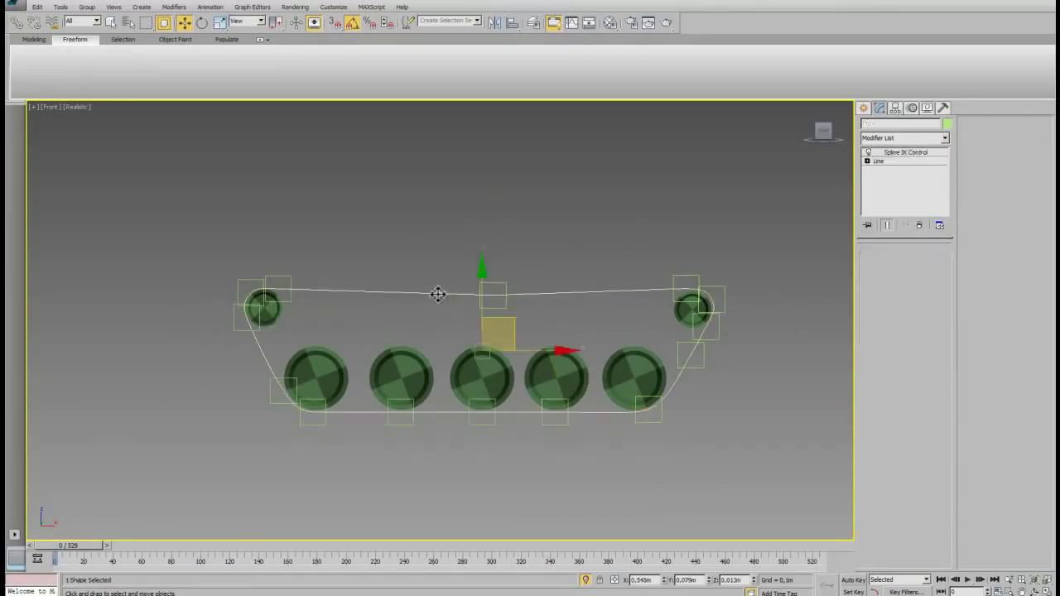
click(944, 125)
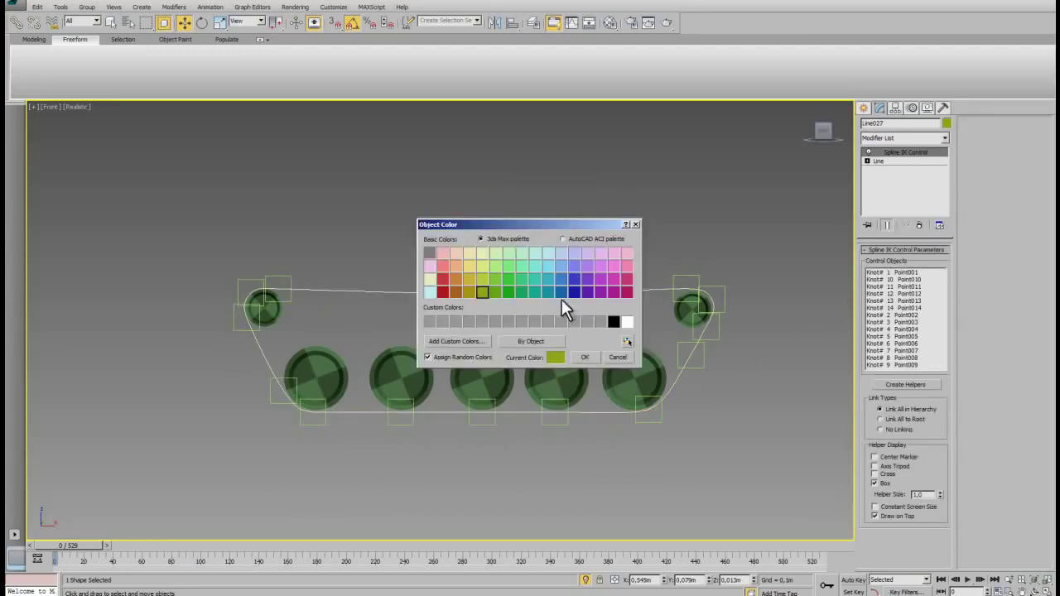
click(585, 357)
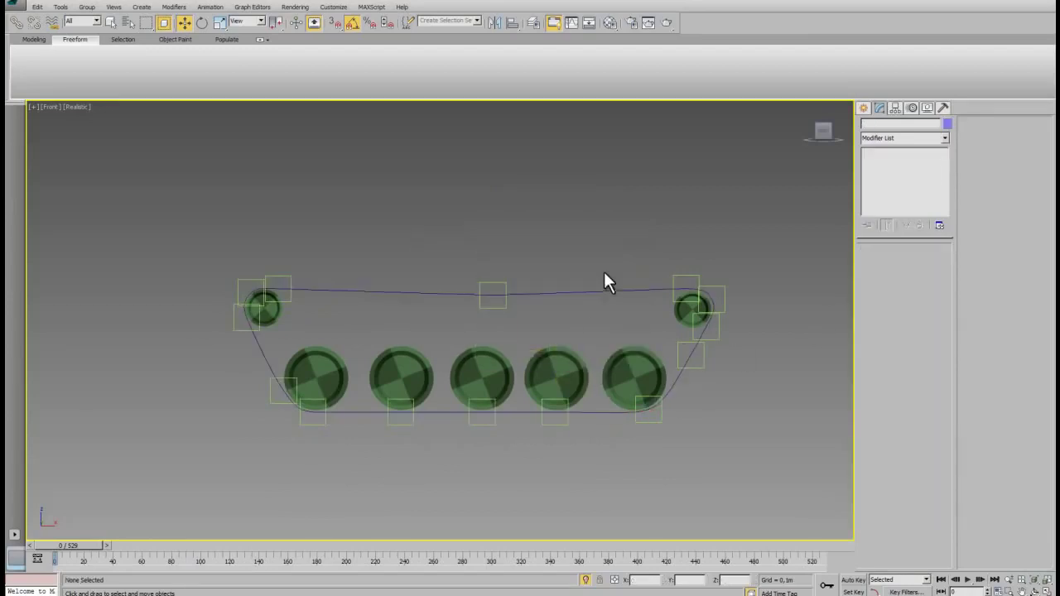
Step: Pull Point007 and Point005 down to reshape the track, undoing each move
click(559, 420)
mouse_move(587, 383)
mouse_down()
mouse_move(593, 426)
mouse_move(631, 441)
mouse_up()
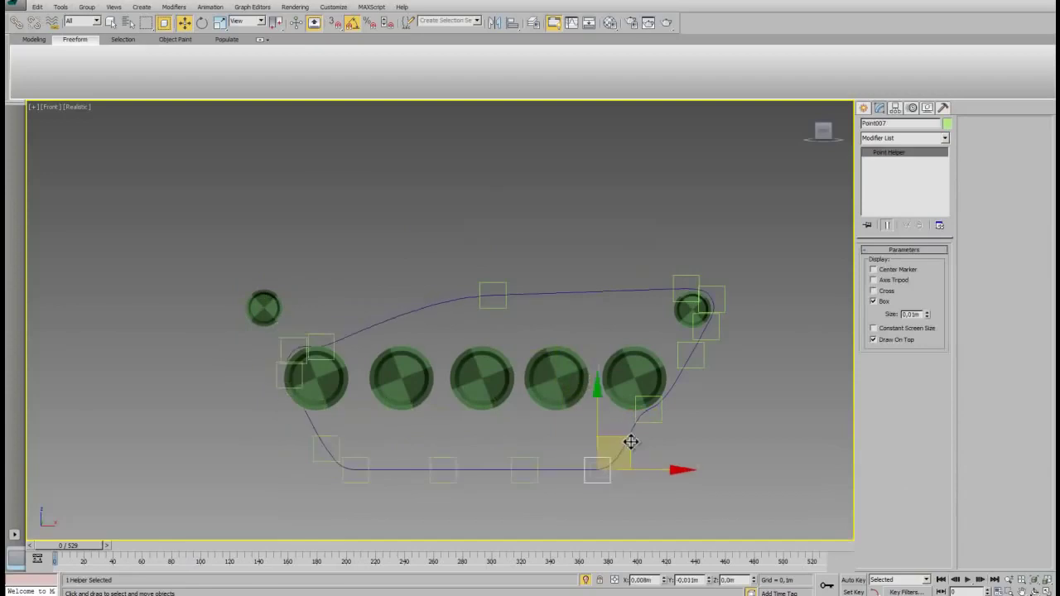
key(ctrl+z)
mouse_move(702, 361)
mouse_down()
mouse_move(703, 390)
mouse_move(719, 412)
mouse_up()
key(ctrl+z)
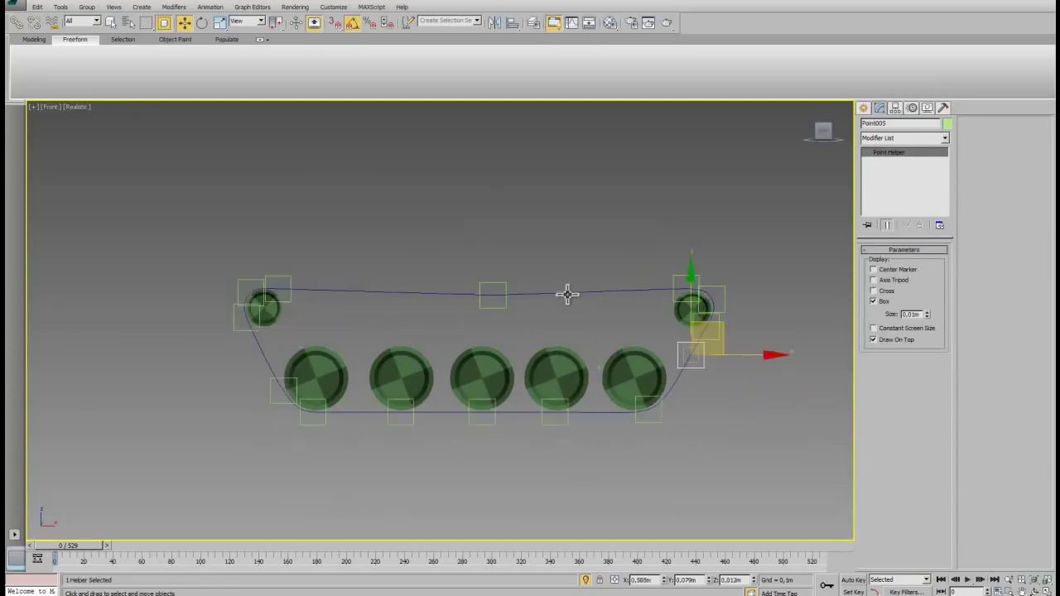
Step: Set Line027's Spline IK Link Types to No Linking and test-bend the track with Point007
click(567, 293)
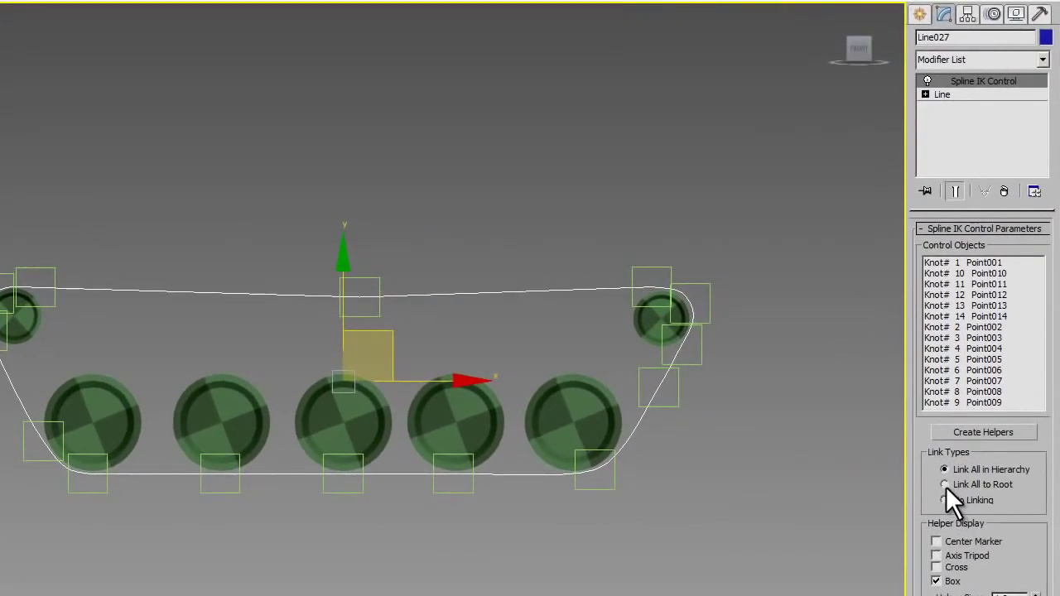
click(944, 500)
click(472, 508)
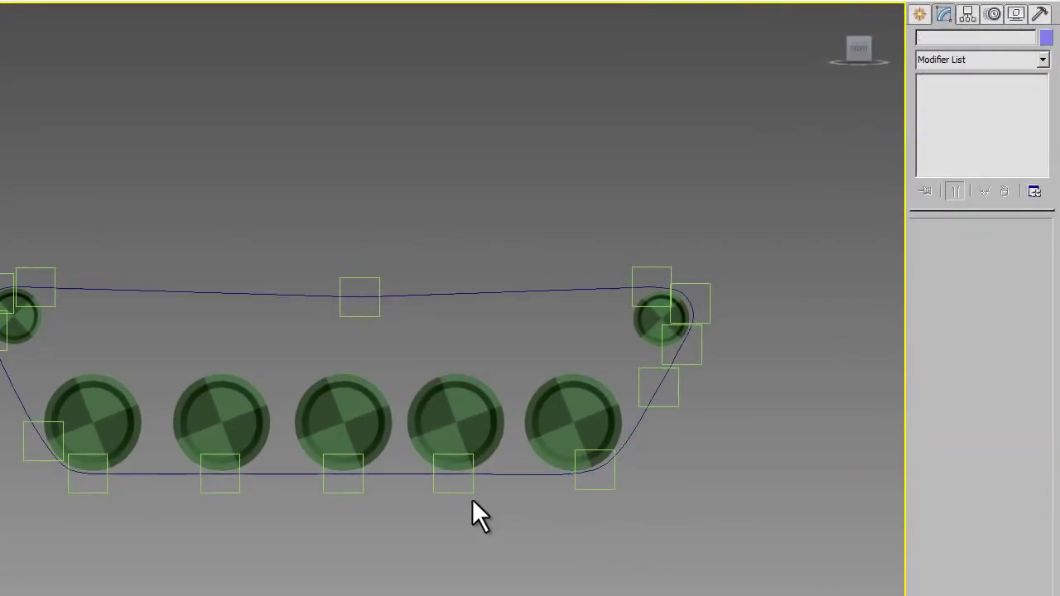
click(471, 490)
mouse_move(501, 433)
mouse_down()
mouse_move(543, 476)
mouse_move(727, 348)
mouse_up()
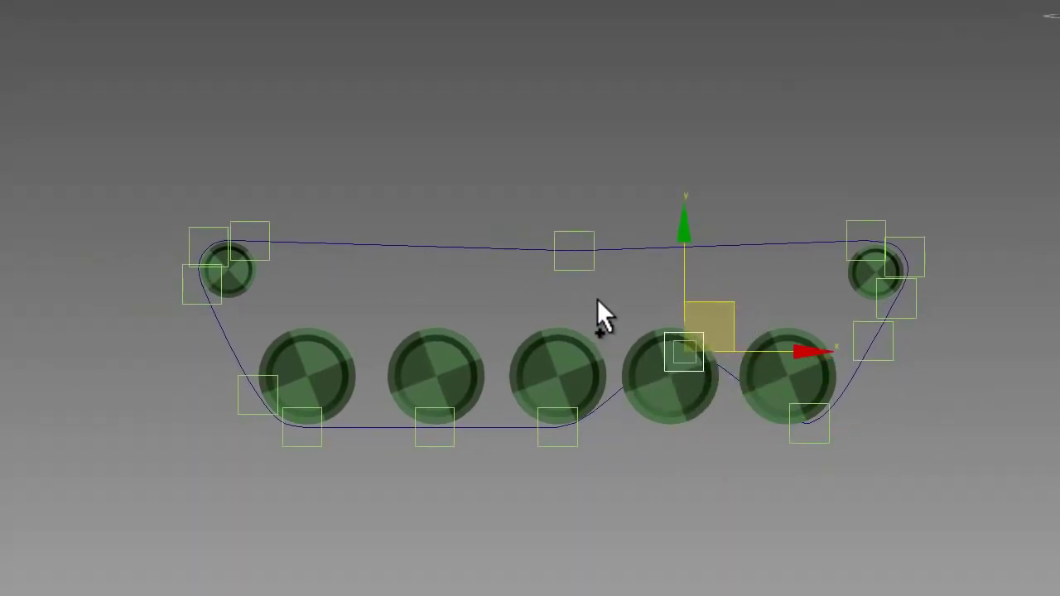
key(ctrl+z)
Step: Test-move the top-middle point and bottom-left vertex, undo both, then orbit to an angled view
drag(593, 267, 639, 243)
key(ctrl+z)
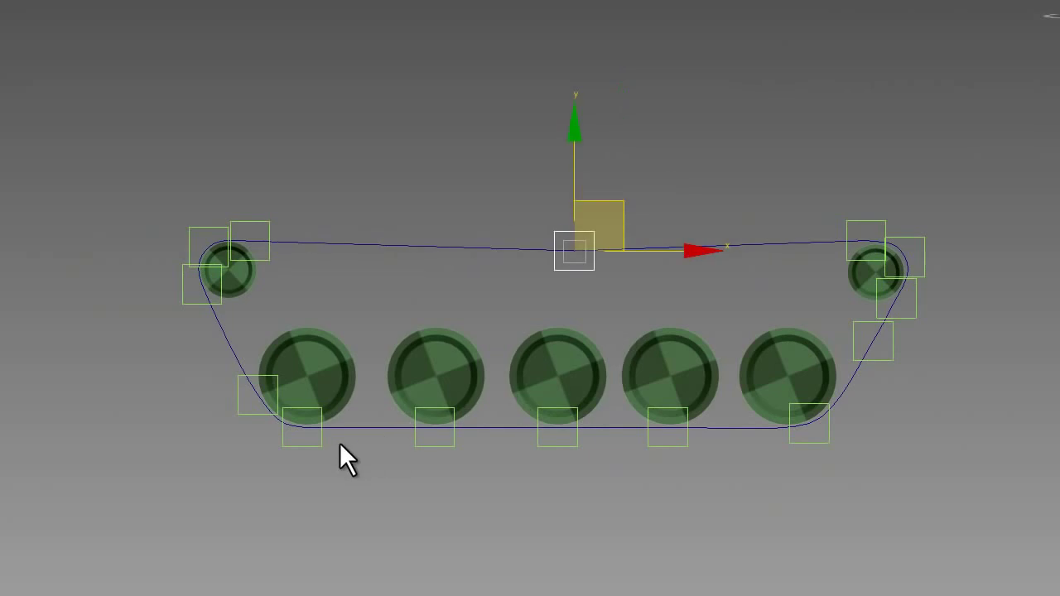
drag(322, 444, 403, 497)
key(ctrl+z)
mouse_move(505, 460)
middle_down()
mouse_move(407, 453)
mouse_move(426, 421)
mouse_move(654, 433)
middle_up()
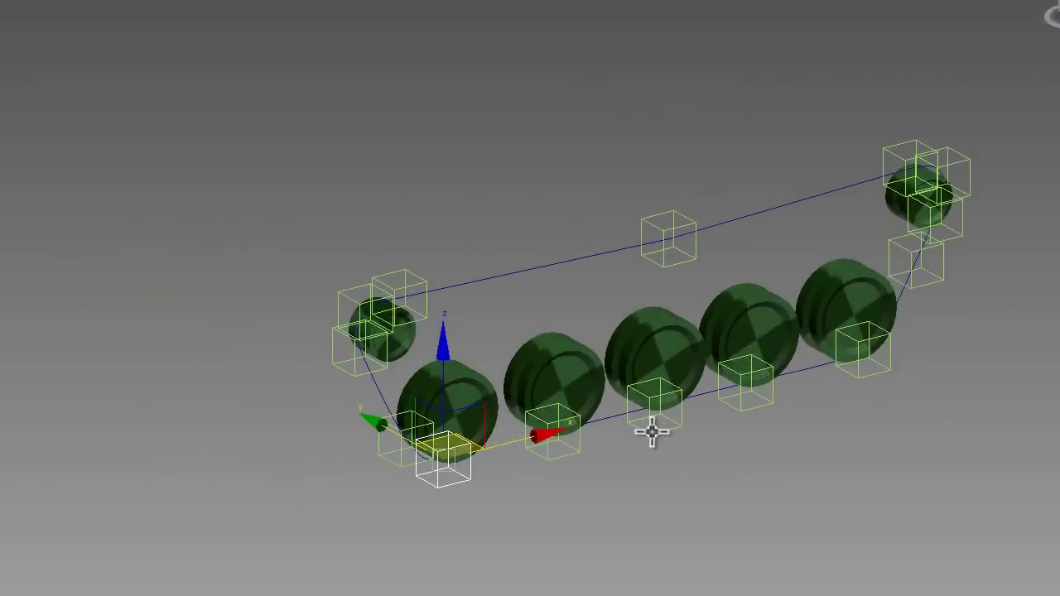
Step: Unhide all to bring back the tank hull and checkered ground, toggling wireframe to inspect them
key(alt+q)
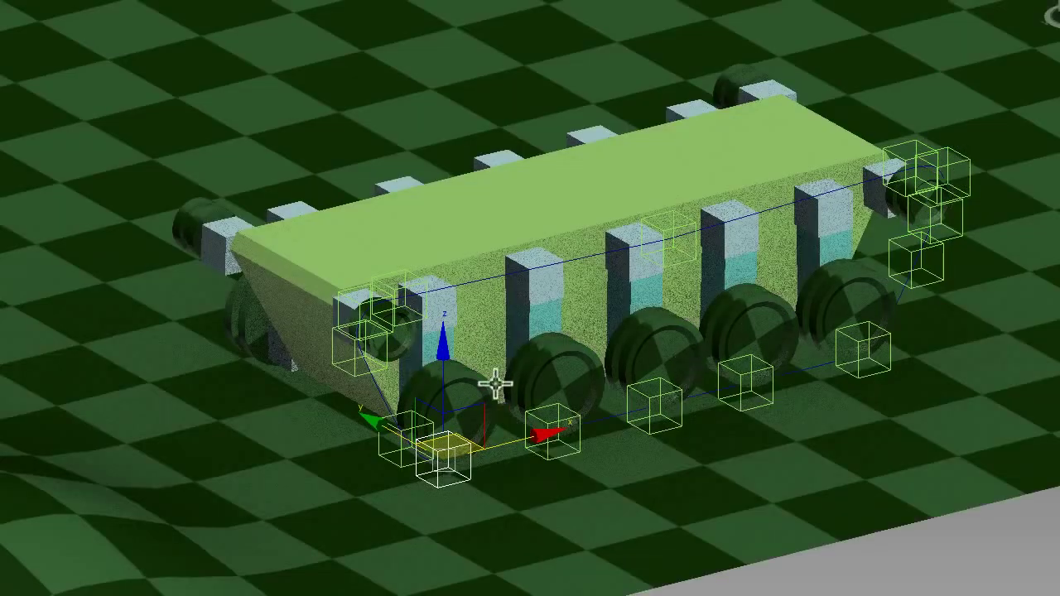
scroll(494, 384, up, 3)
click(371, 478)
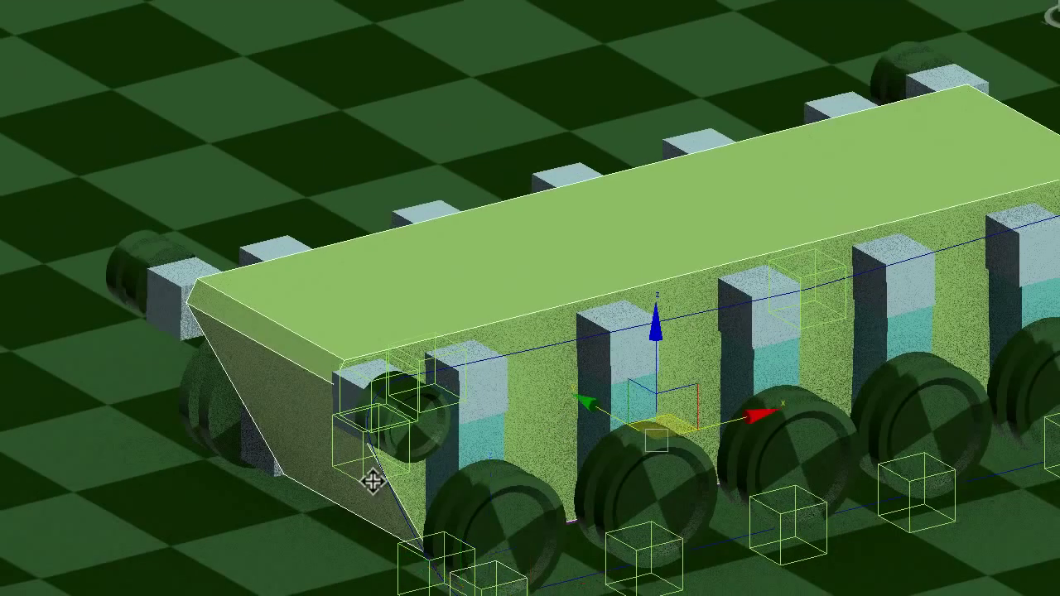
click(359, 481)
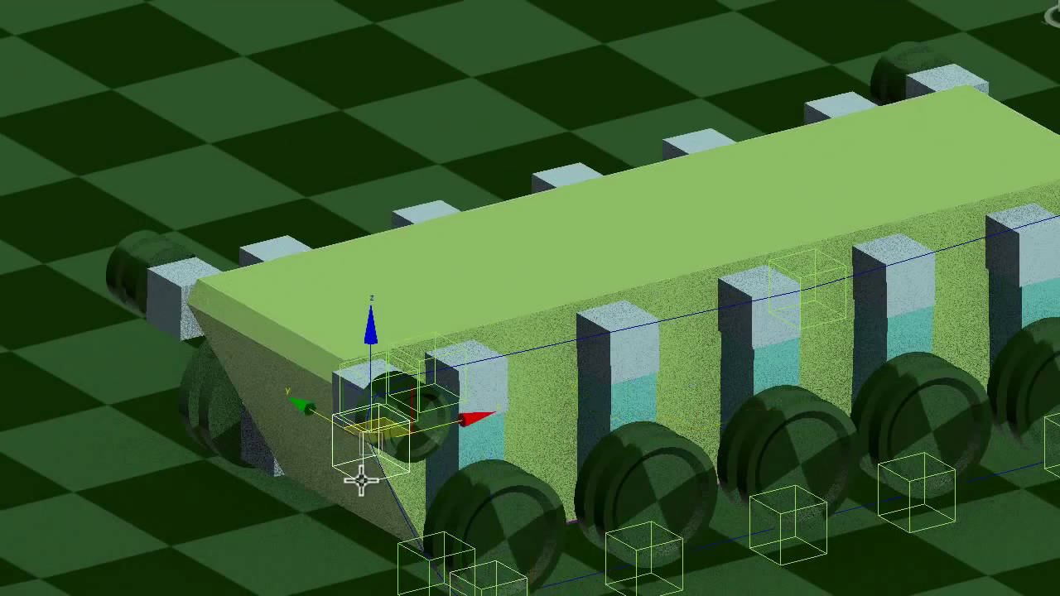
click(340, 364)
scroll(349, 362, up, 3)
scroll(403, 551, down, 3)
key(F3)
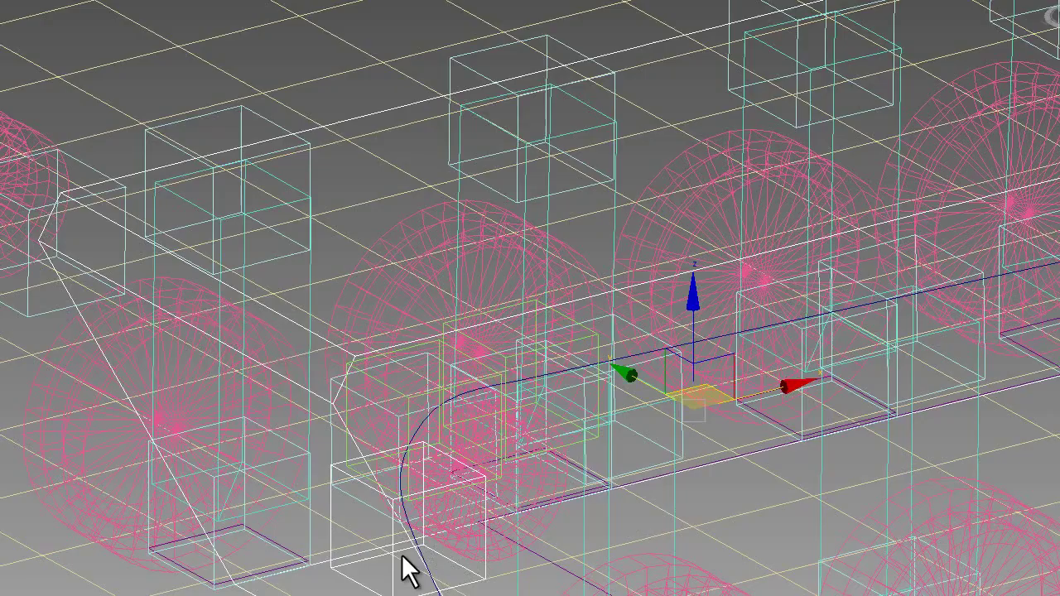
scroll(389, 583, up, 3)
scroll(389, 580, down, 2)
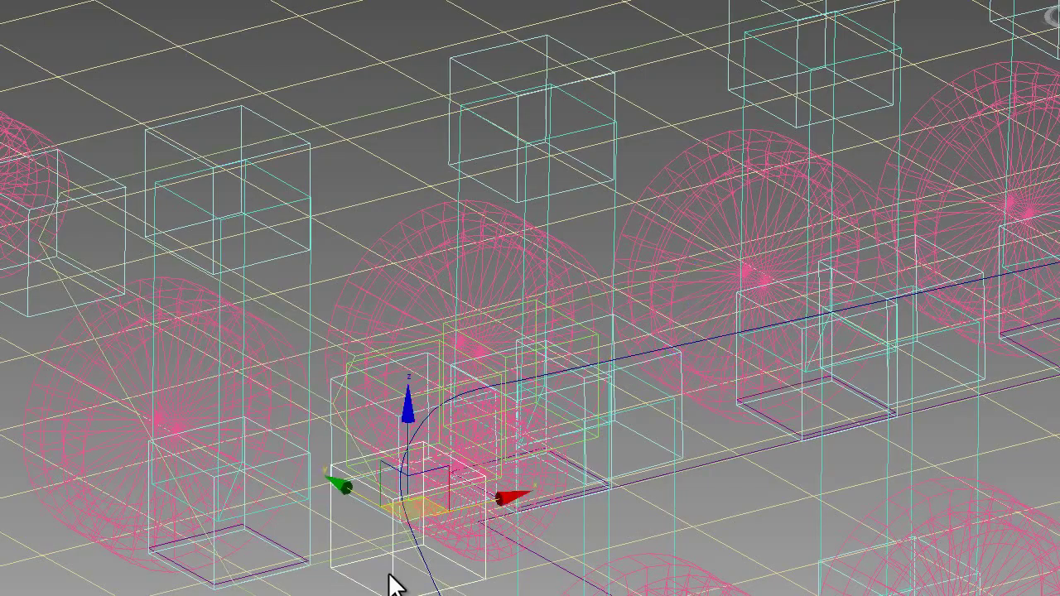
key(F3)
Step: Select the tank hull and the front helper box near the wheel
scroll(367, 414, up, 3)
click(315, 335)
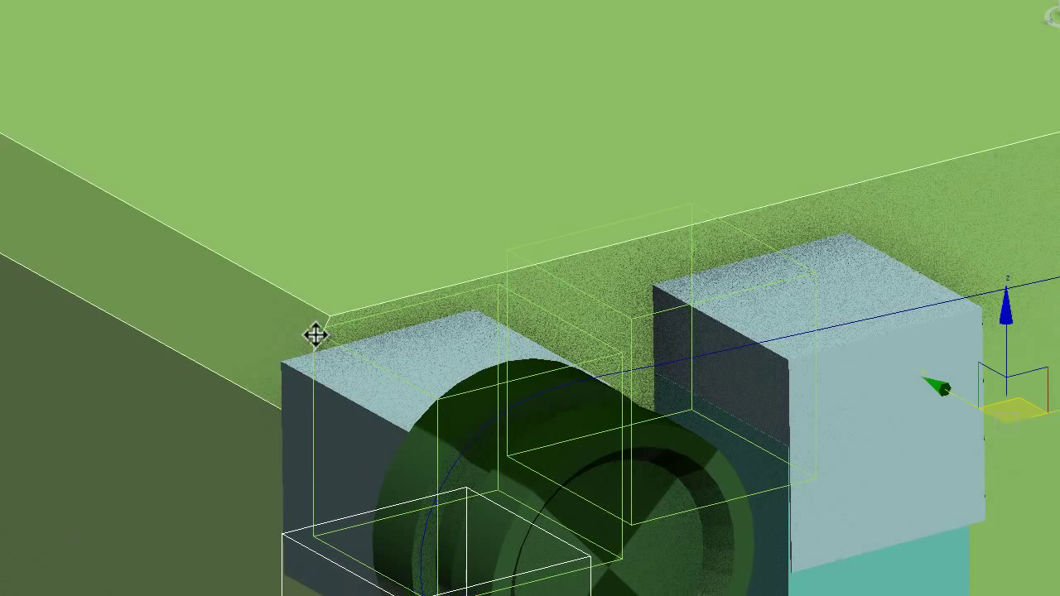
click(330, 346)
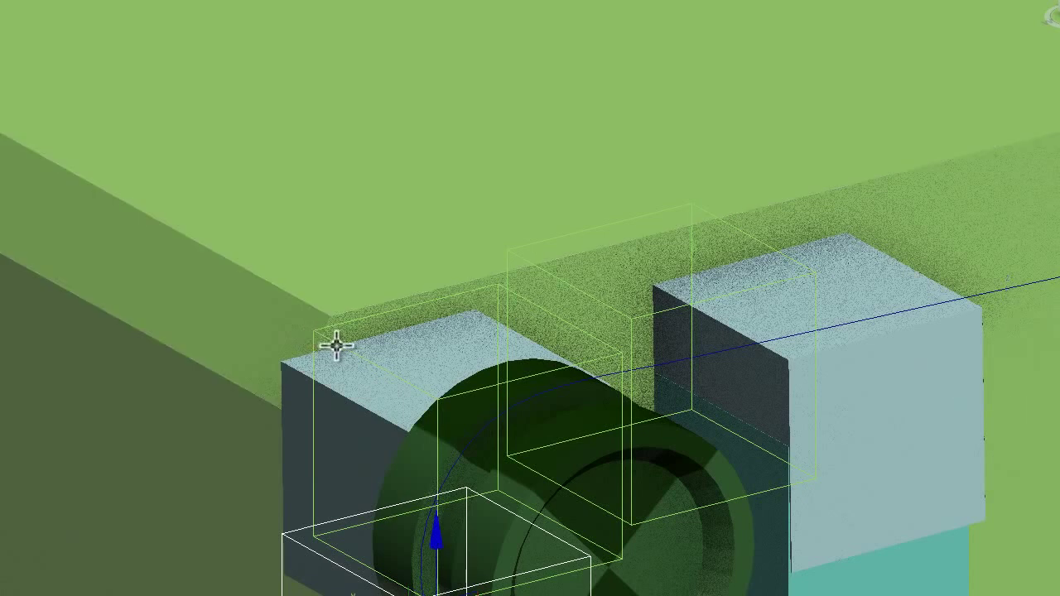
scroll(573, 287, down, 2)
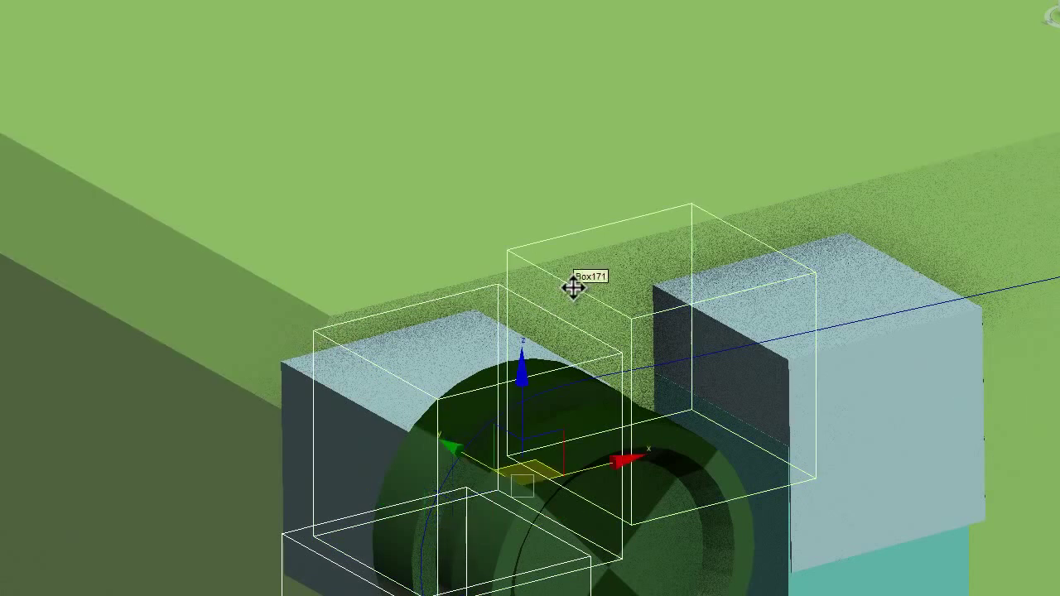
scroll(119, 324, up, 3)
scroll(329, 383, down, 2)
scroll(622, 375, up, 2)
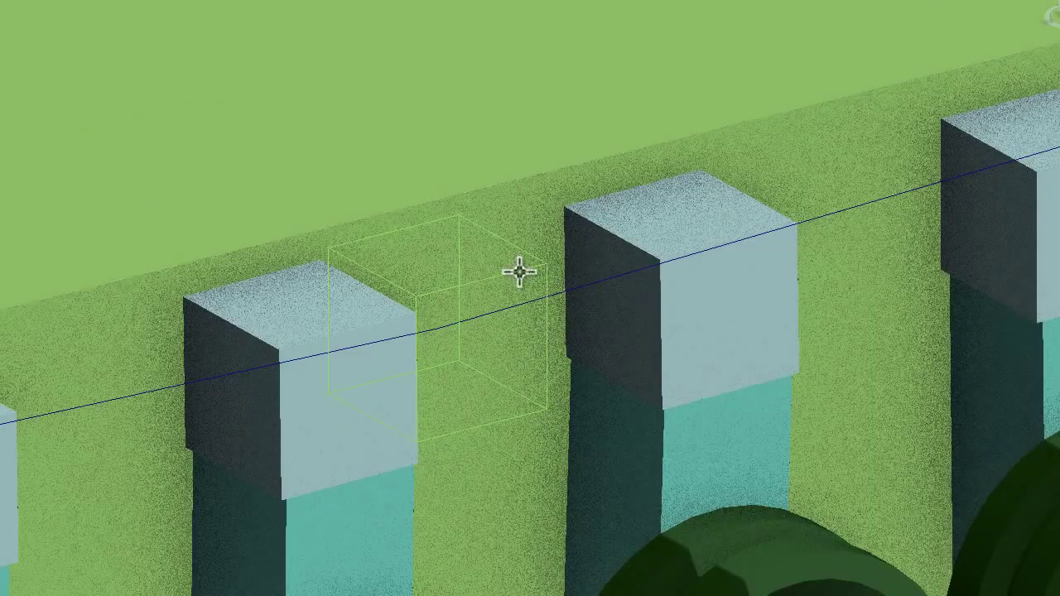
Step: In wireframe, add the rear corner point helpers of the track to the selection
key(F3)
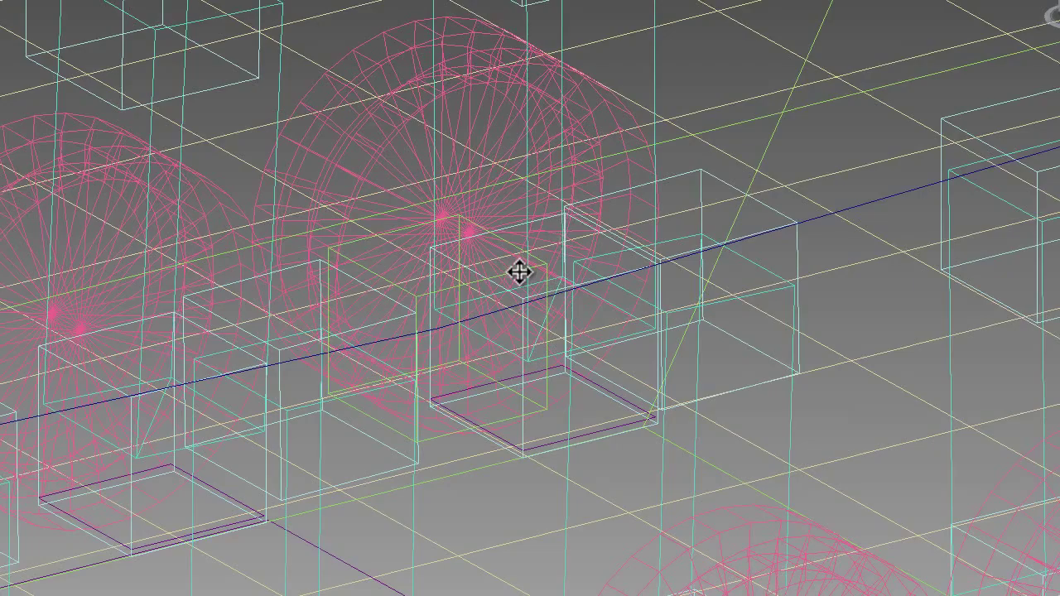
scroll(563, 371, up, 3)
scroll(596, 521, down, 5)
middle_drag(709, 378, 421, 390)
scroll(505, 359, up, 3)
click(660, 250)
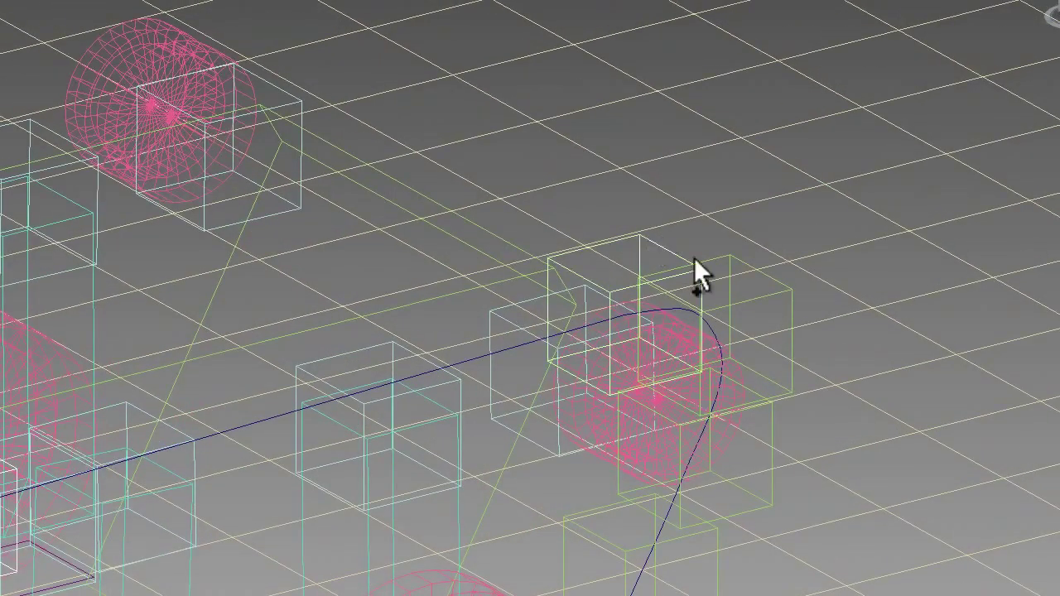
scroll(770, 414, up, 2)
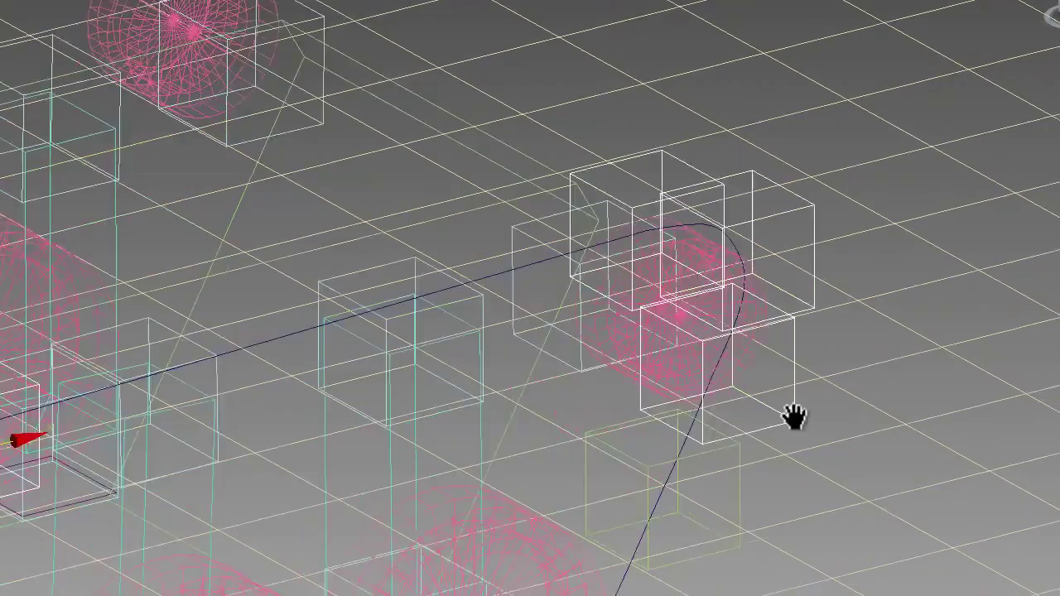
middle_drag(795, 416, 789, 312)
ctrl+click(788, 313)
key(F3)
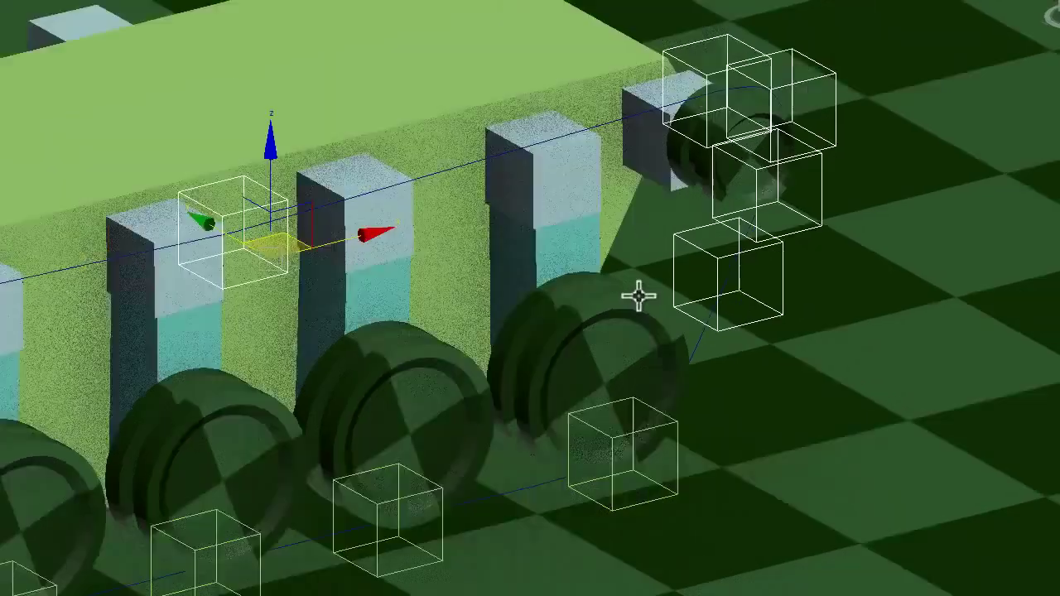
scroll(638, 293, down, 5)
alt+middle_drag(571, 360, 506, 345)
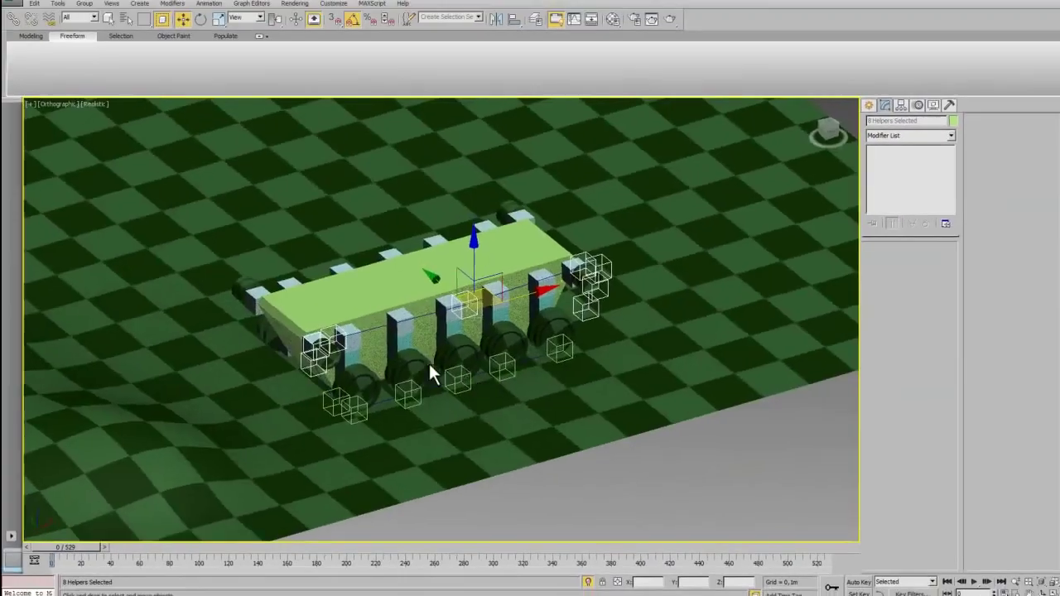
Step: With Select and Link, link the eight selected helpers to a parent on the tank
scroll(476, 364, up, 4)
scroll(476, 365, up, 2)
click(17, 22)
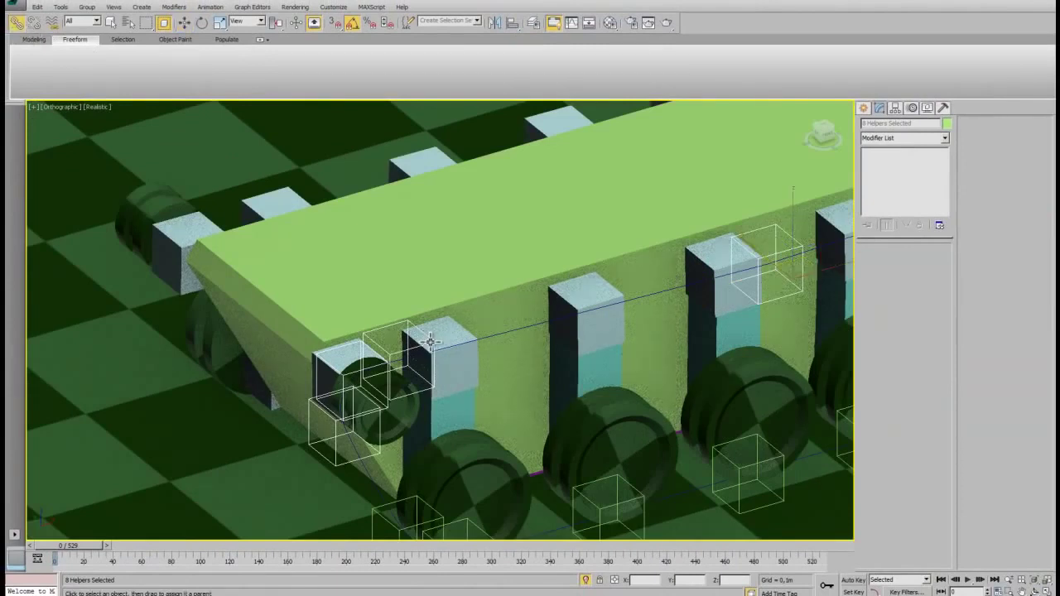
scroll(430, 341, up, 3)
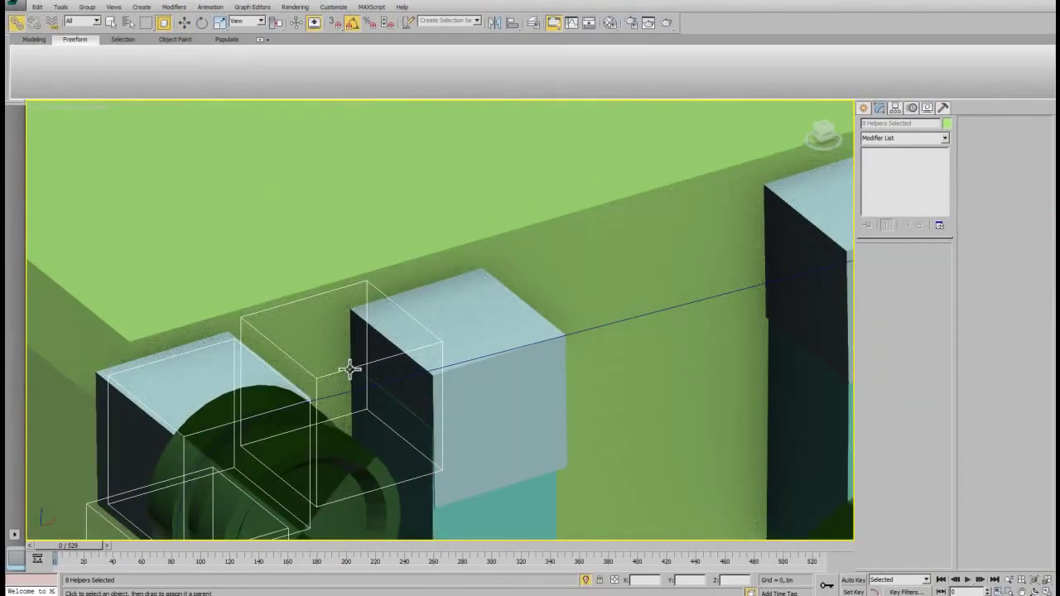
click(384, 300)
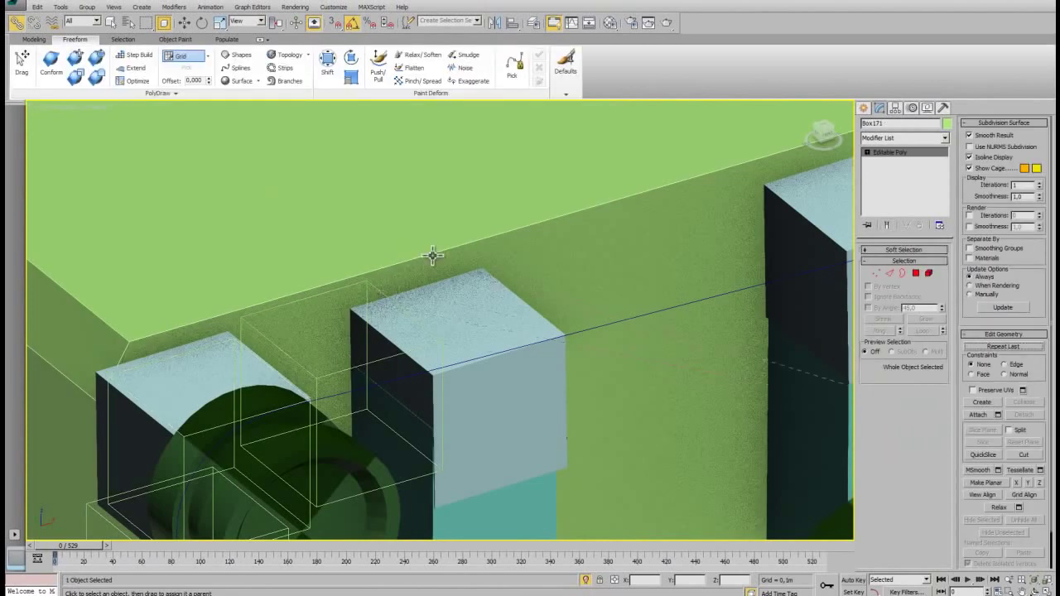
key(ctrl+z)
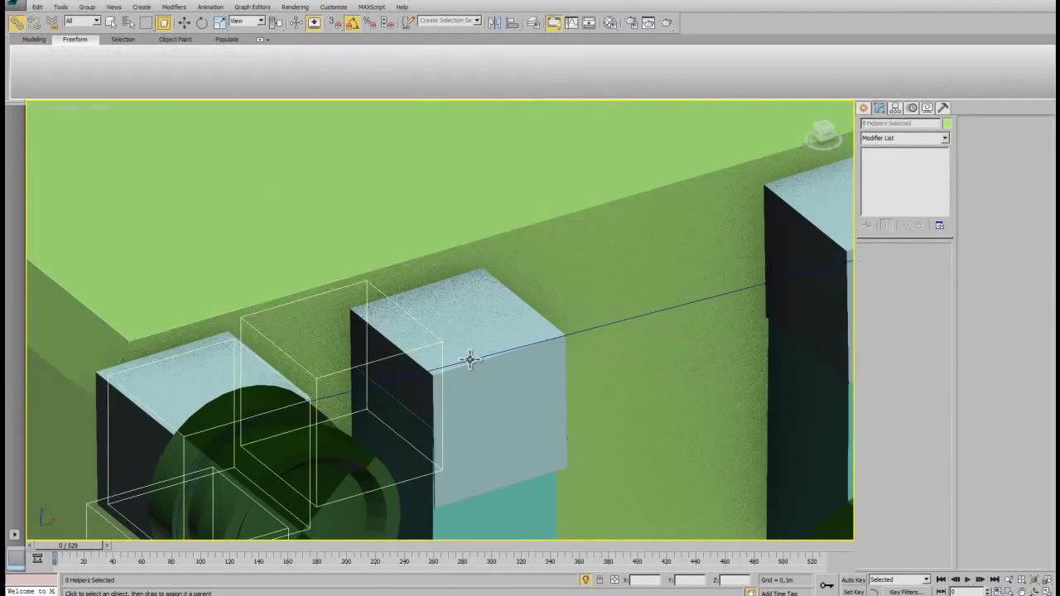
key(F3)
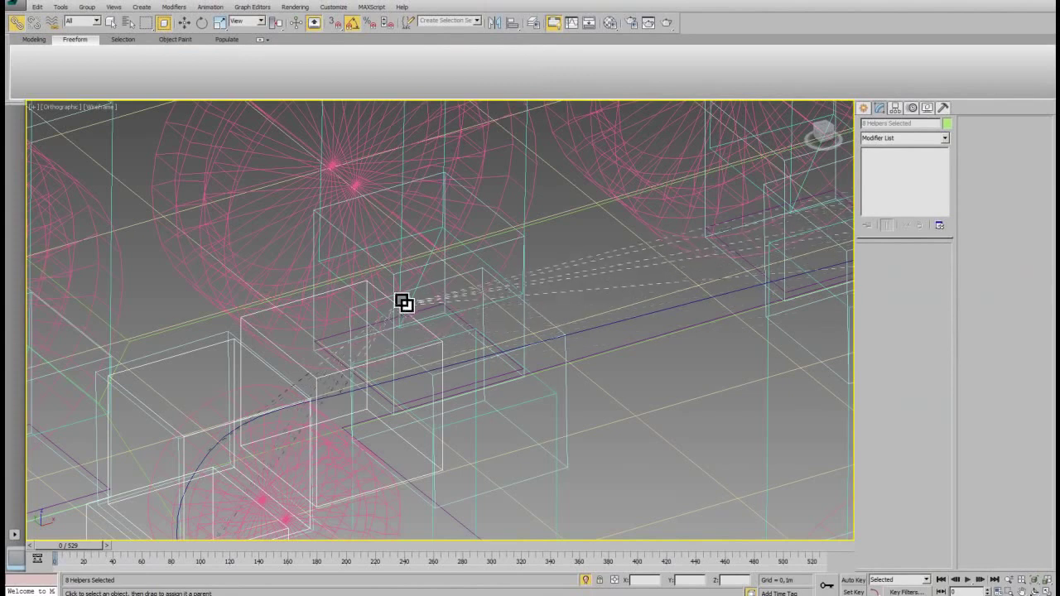
key(F3)
drag(403, 303, 482, 203)
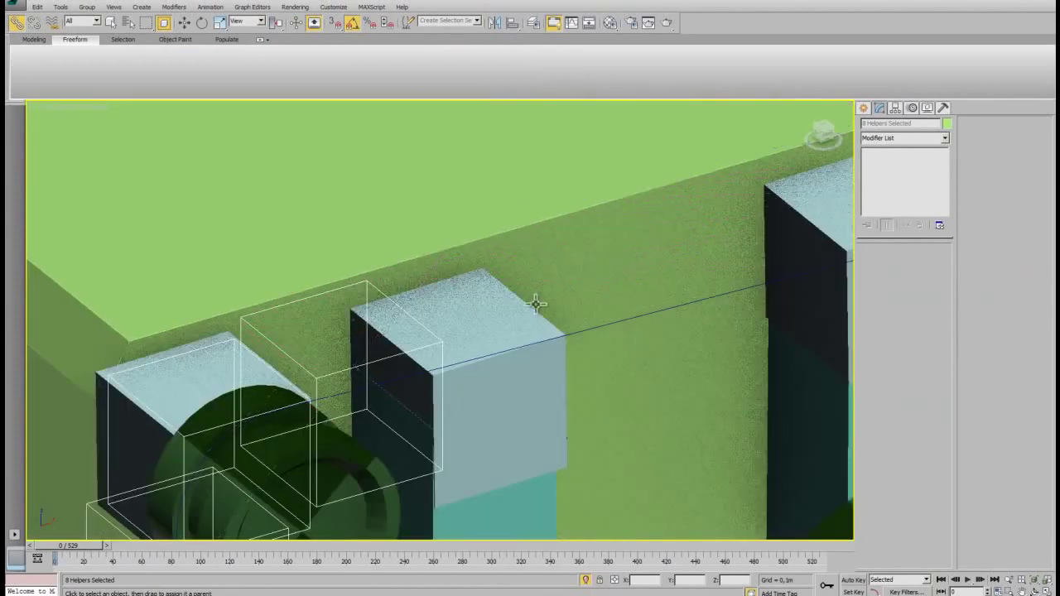
Step: Select the five road wheels and delete them
scroll(536, 303, down, 10)
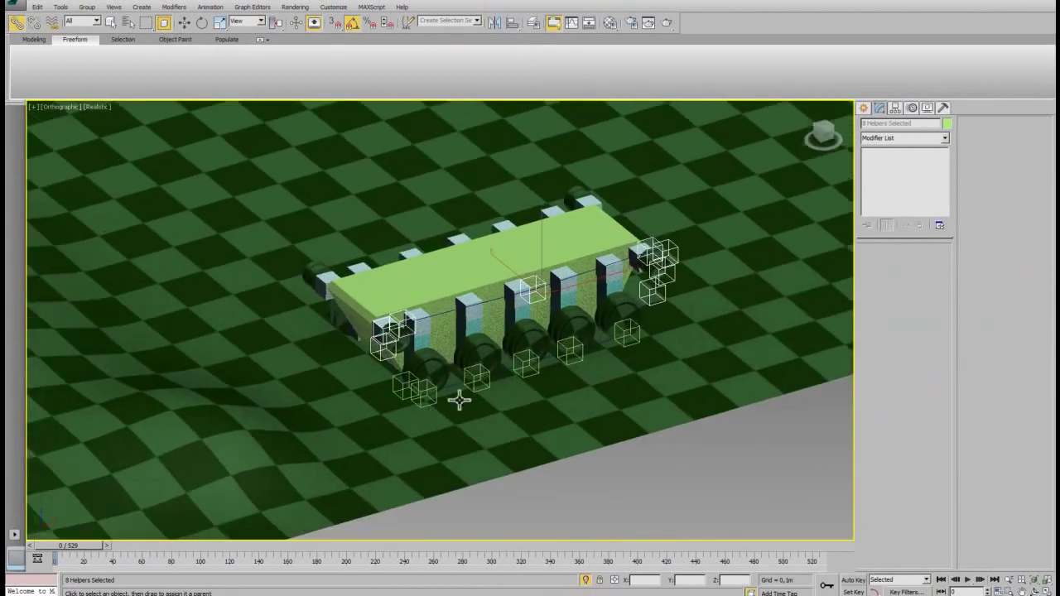
scroll(468, 389, up, 5)
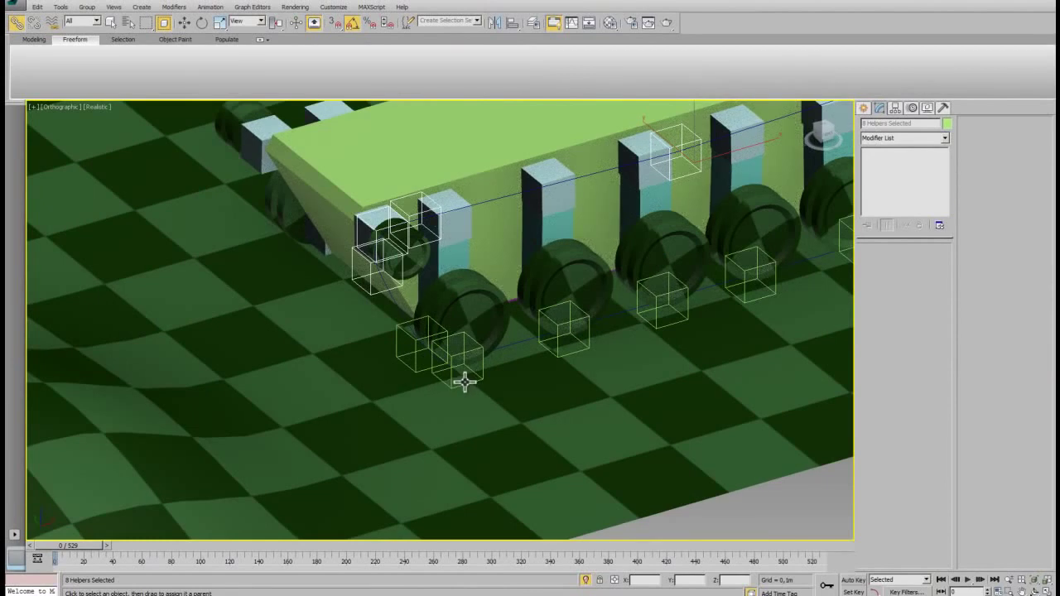
scroll(460, 371, down, 3)
scroll(456, 364, up, 2)
scroll(480, 370, up, 3)
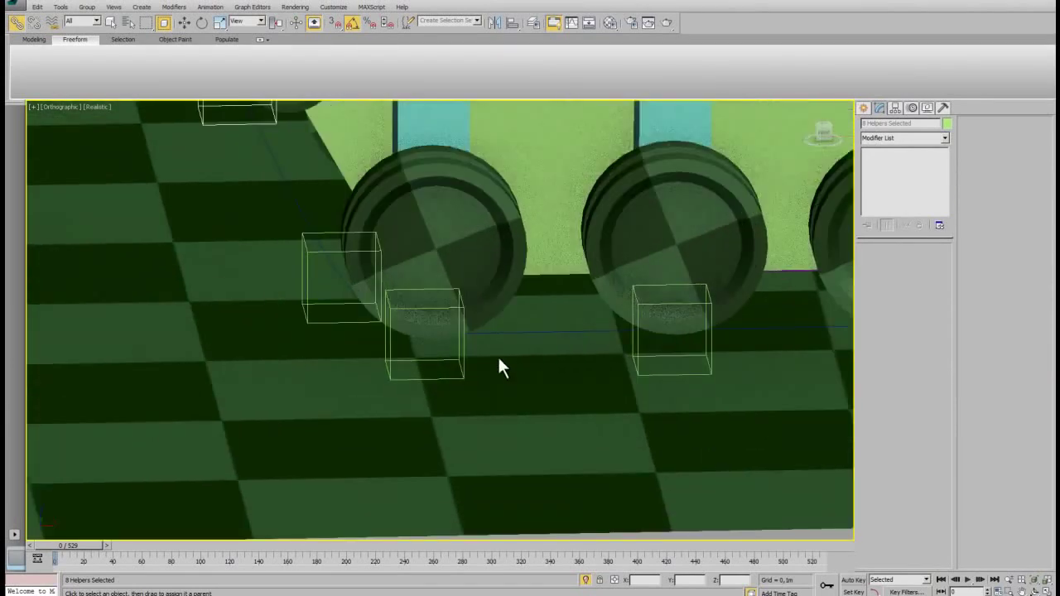
click(469, 279)
key(w)
scroll(556, 321, down, 3)
ctrl+click(542, 302)
ctrl+click(650, 302)
ctrl+click(760, 334)
middle_drag(760, 334, 391, 358)
ctrl+click(496, 331)
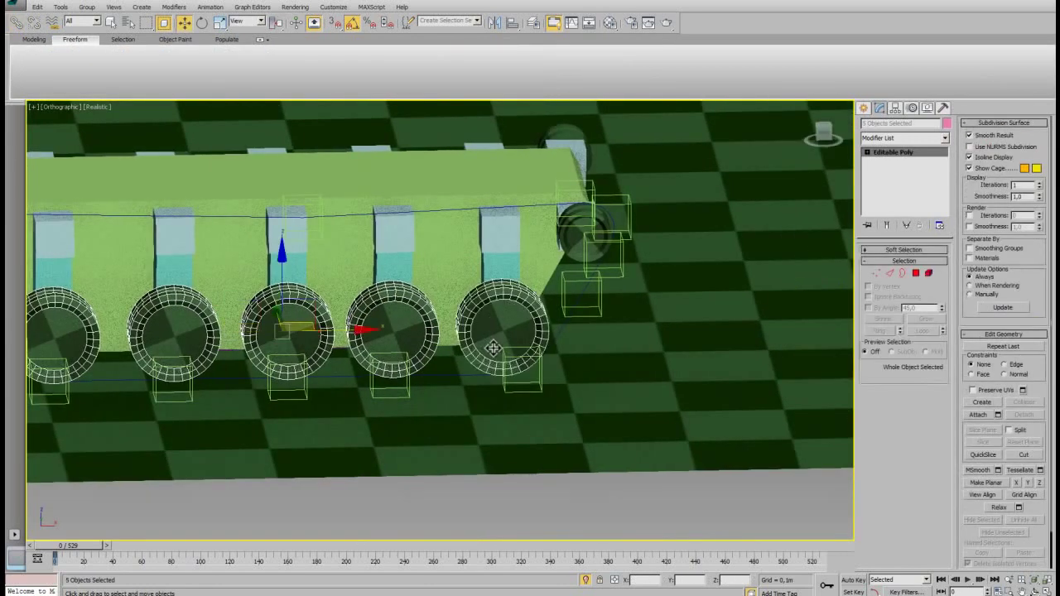
key(Delete)
Step: Link helper Point009 to the pillar above it, after selecting Point011 and its neighbour
scroll(457, 381, up, 3)
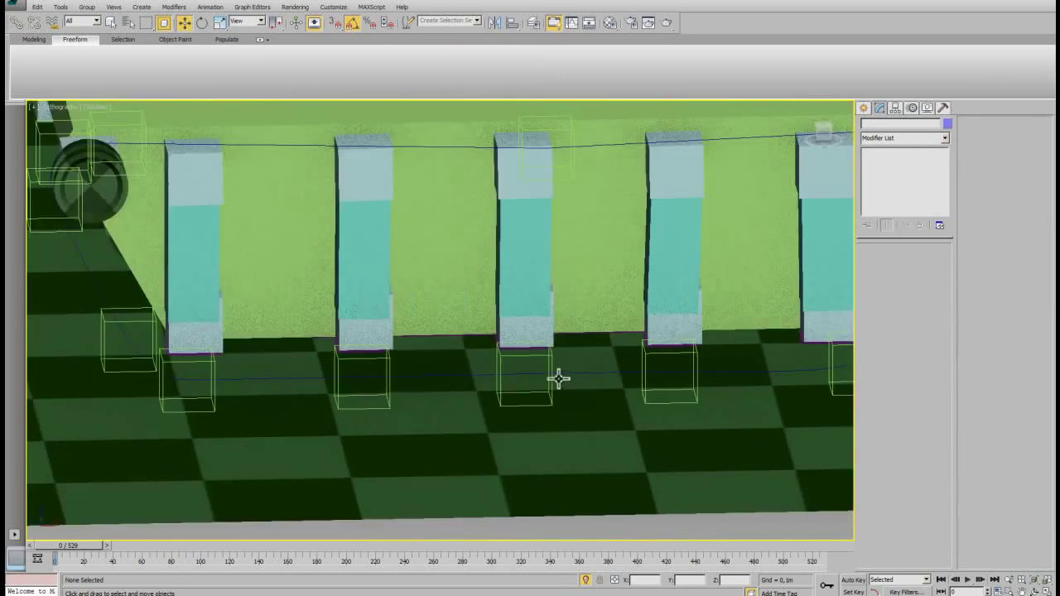
alt+middle_drag(394, 384, 409, 397)
scroll(452, 395, up, 2)
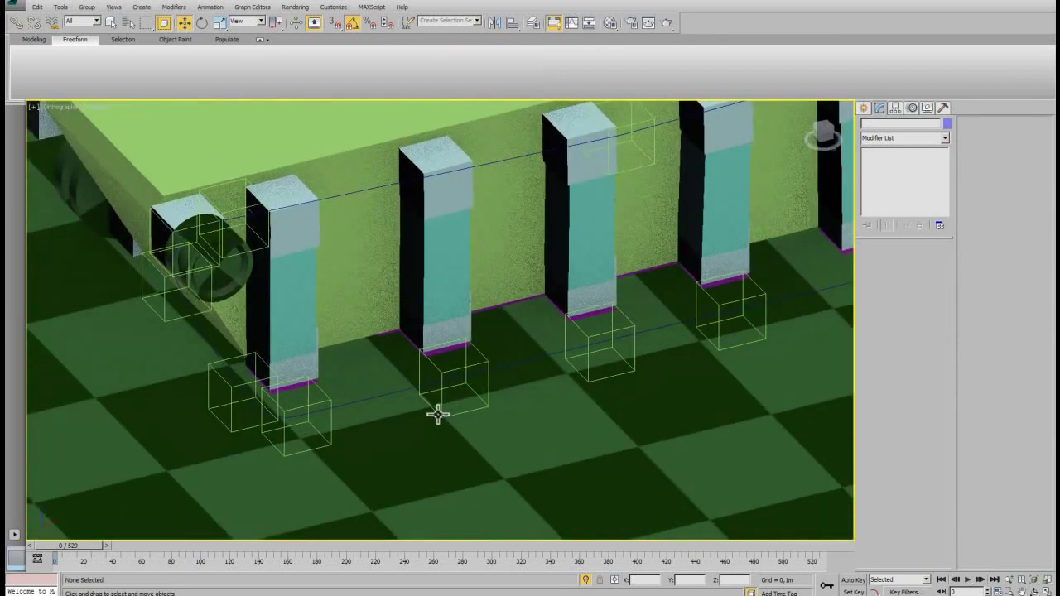
click(231, 403)
ctrl+click(284, 443)
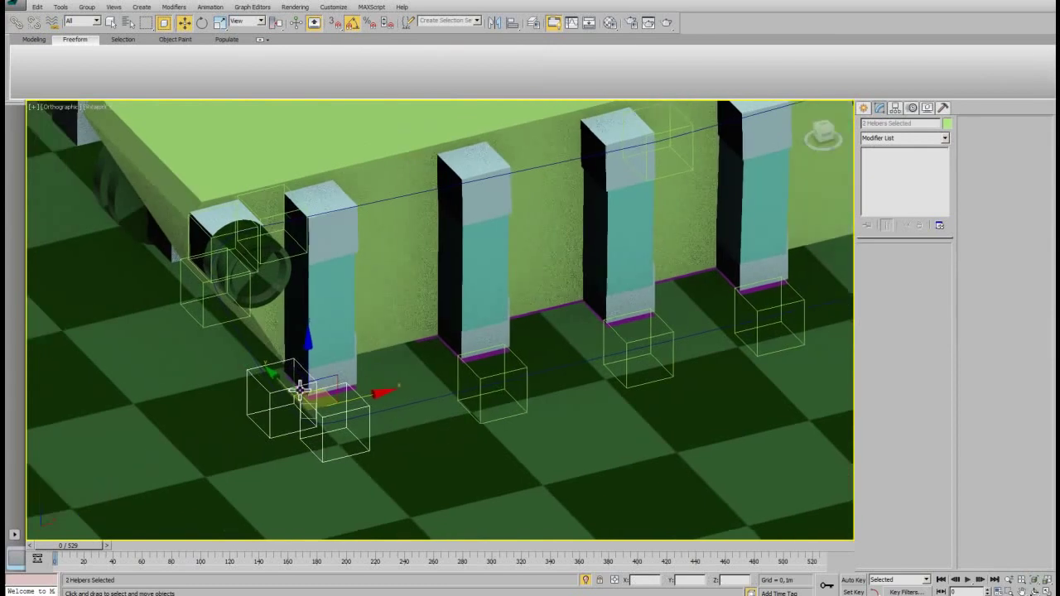
scroll(248, 372, up, 2)
click(17, 23)
key(F3)
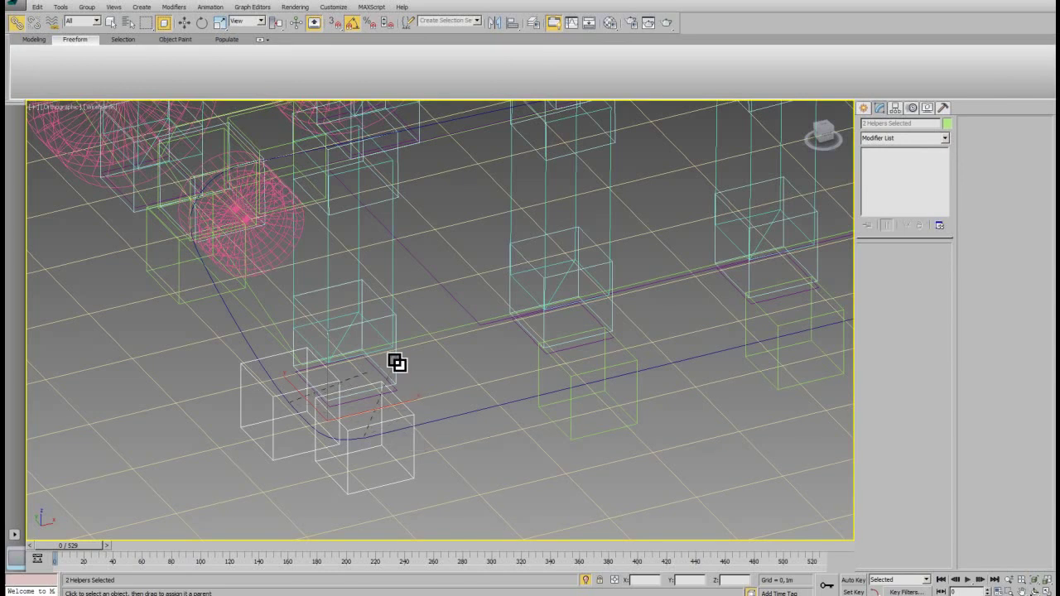
key(F3)
drag(575, 415, 602, 309)
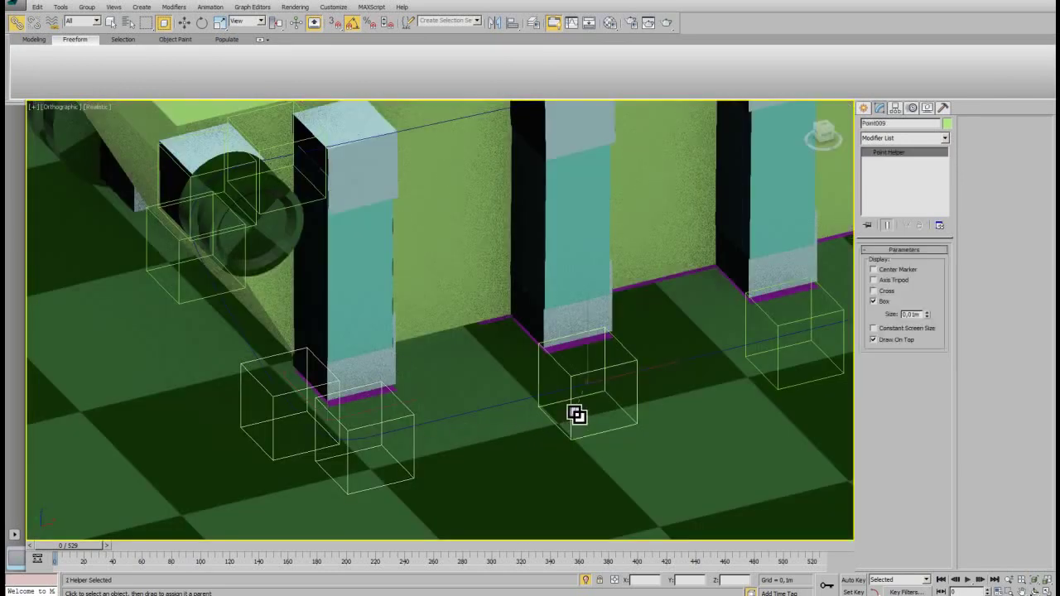
Step: Pan along the wall and link Point007 to the pillar above it
middle_drag(691, 309, 466, 395)
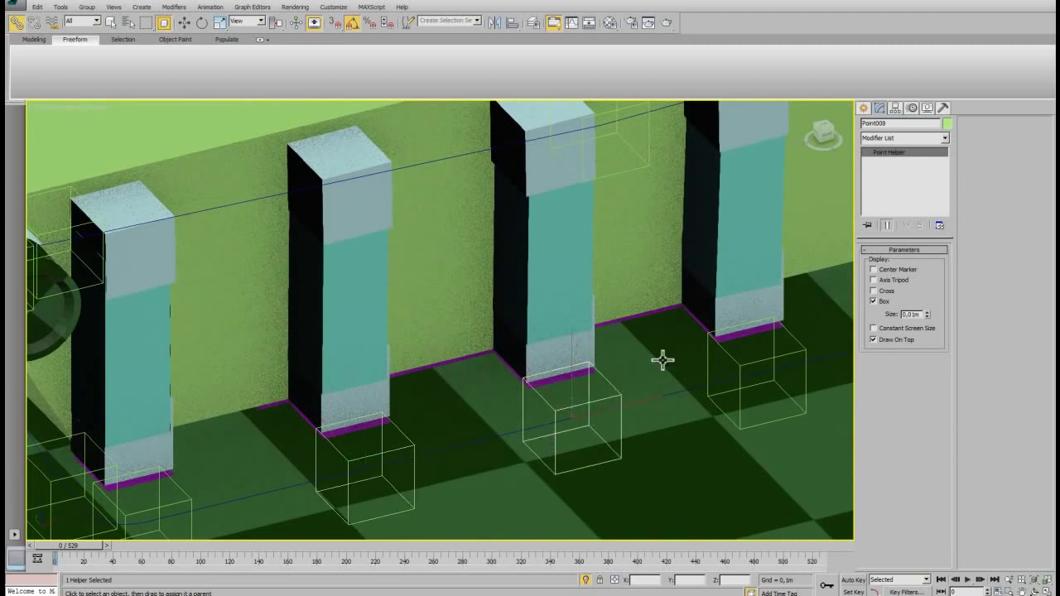
middle_drag(662, 360, 506, 422)
click(583, 458)
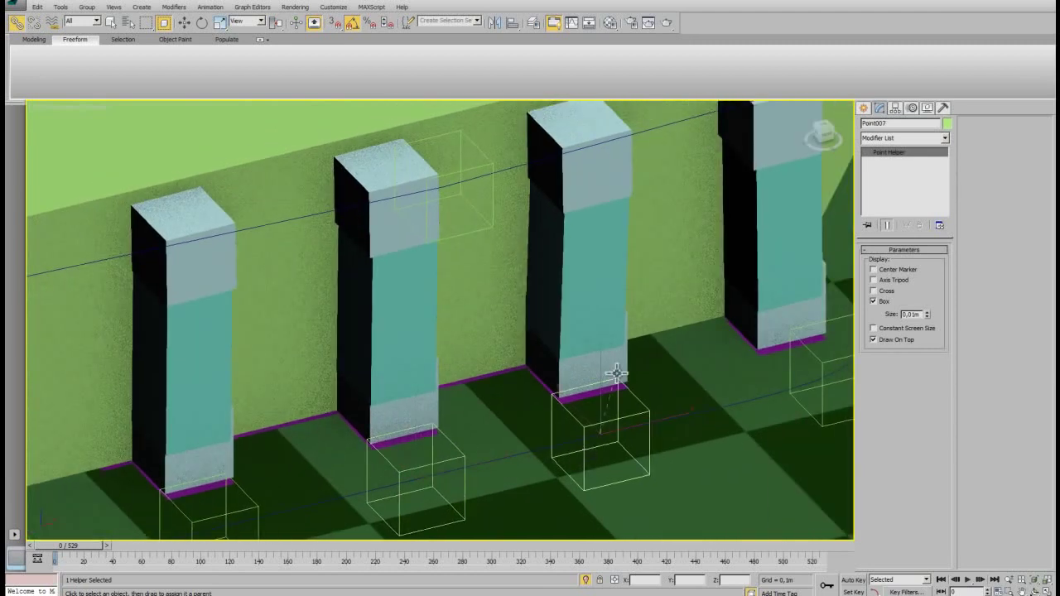
alt+middle_drag(716, 372, 622, 475)
drag(627, 483, 603, 388)
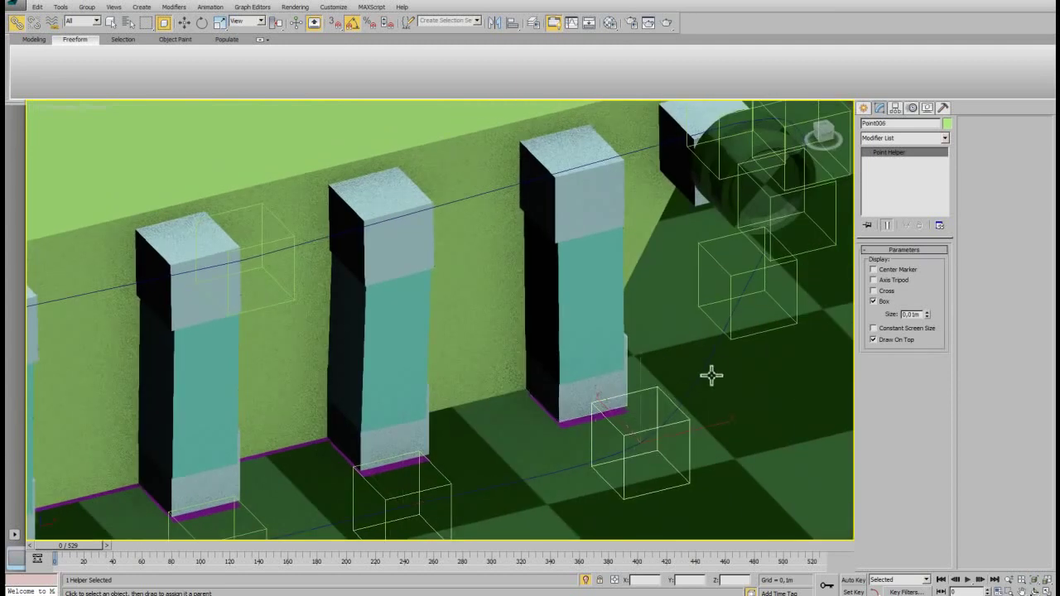
alt+middle_drag(711, 375, 567, 458)
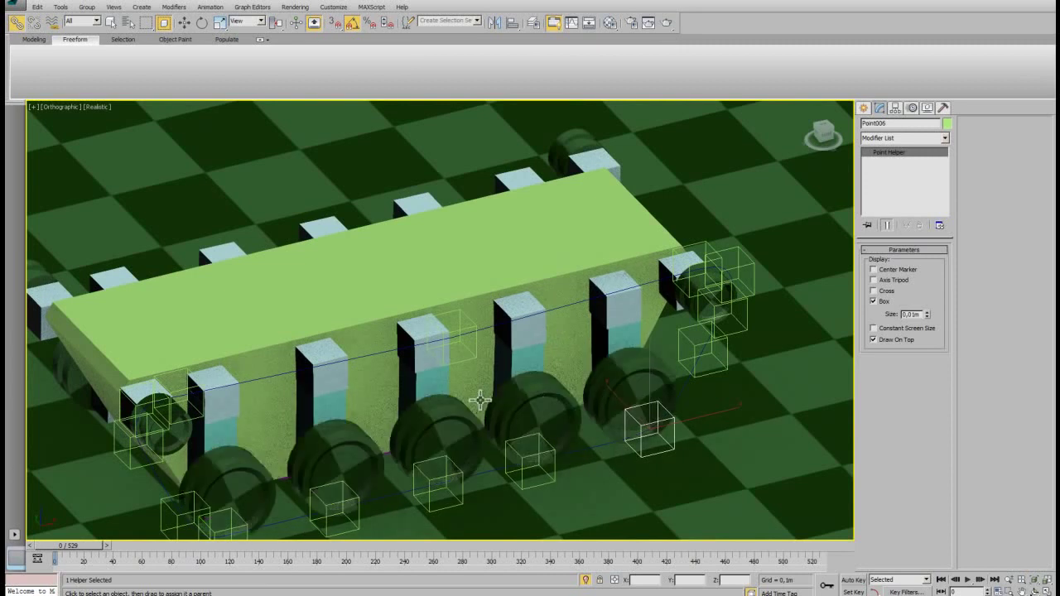
scroll(480, 401, down, 5)
Step: Pick the 'baza' selection set and drag the tank body across the ground, ending near X 0.537m
click(477, 22)
click(470, 31)
key(w)
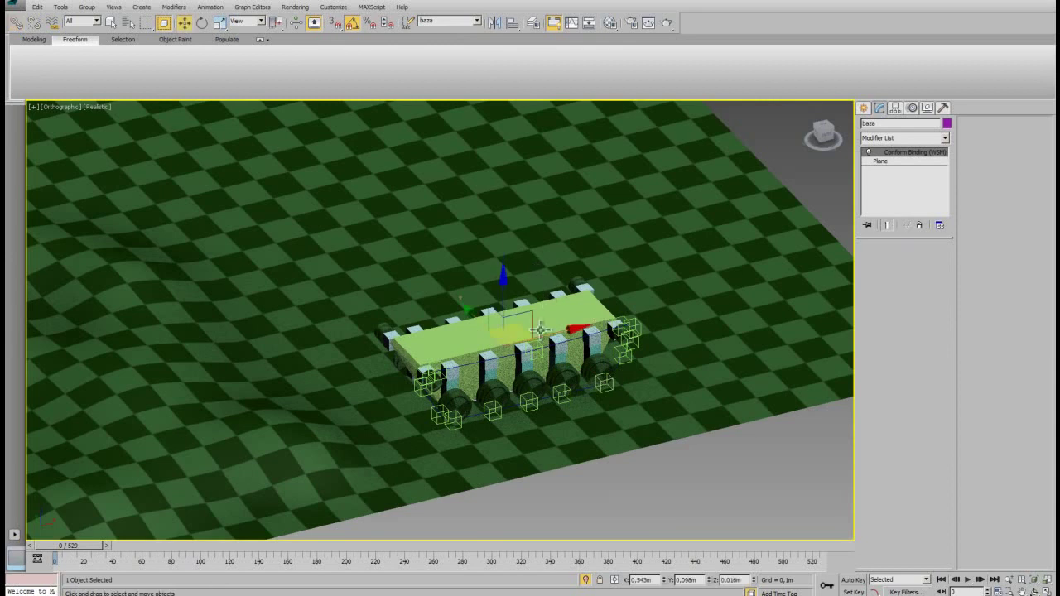
alt+middle_drag(544, 286, 575, 331)
drag(628, 306, 388, 360)
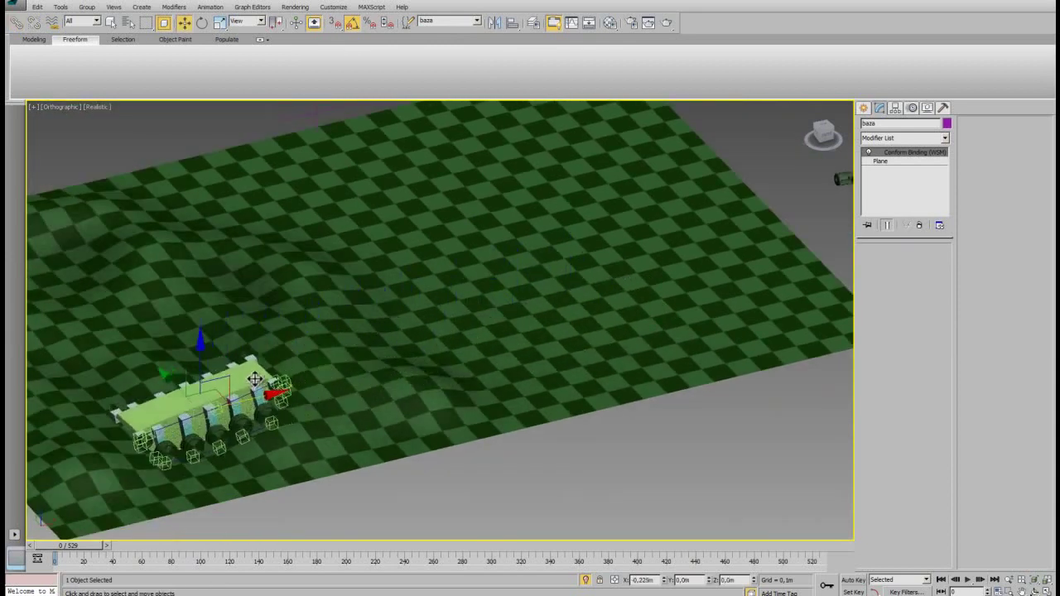
drag(388, 360, 313, 388)
middle_drag(313, 387, 370, 354)
scroll(370, 355, up, 3)
mouse_move(444, 310)
mouse_down()
mouse_move(946, 215)
mouse_move(520, 342)
mouse_up()
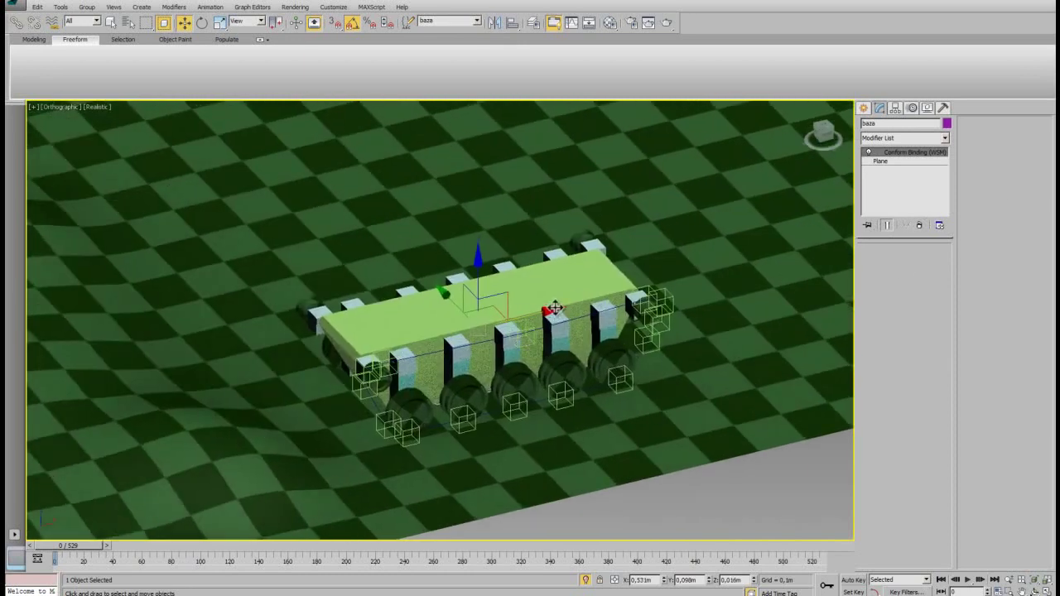
drag(554, 308, 563, 310)
Step: Enable Line027 in the viewport at the Line level and set its rendering length to 0.008m
click(580, 327)
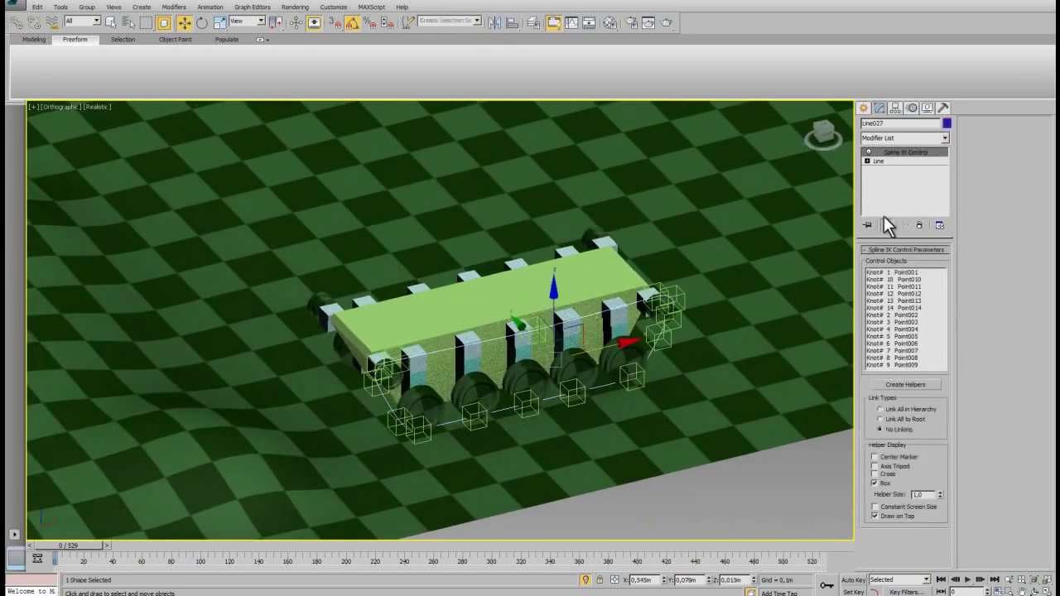
click(877, 163)
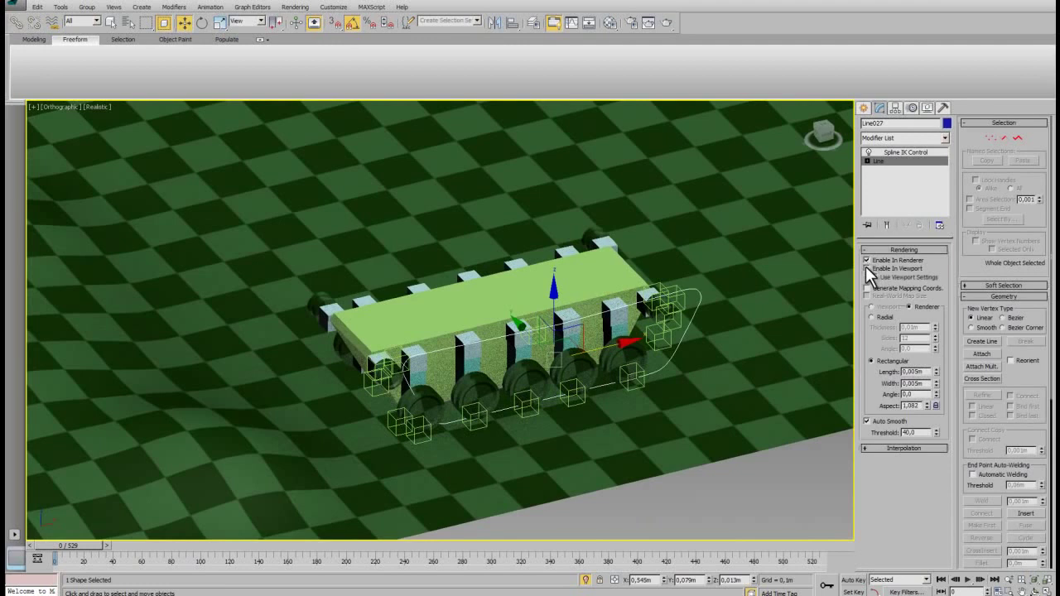
click(867, 268)
mouse_move(935, 371)
mouse_down()
mouse_move(940, 353)
mouse_move(938, 403)
mouse_up()
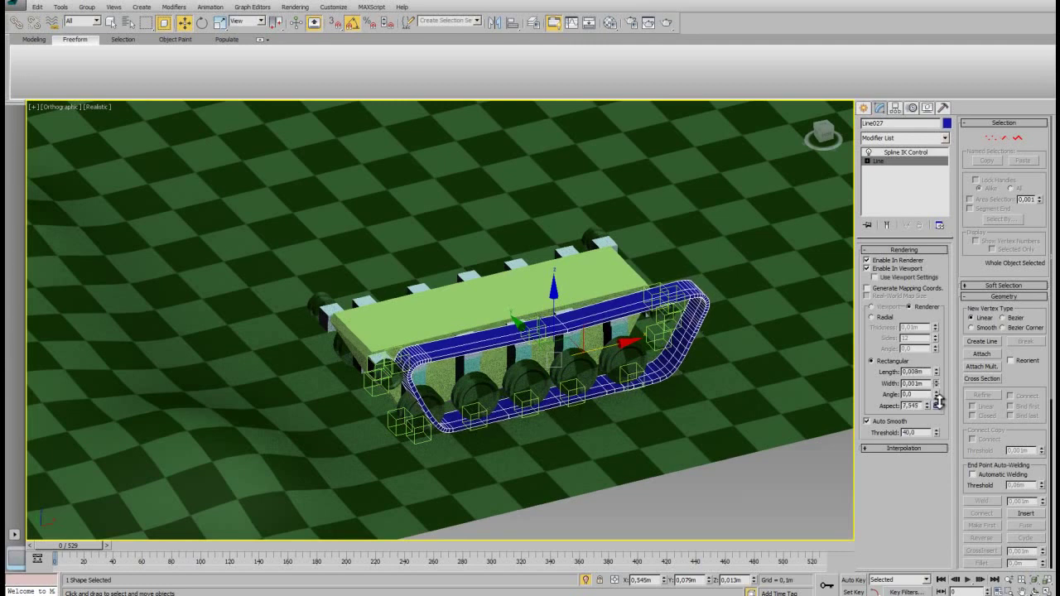
Step: Drag baza to X 0.551m, Y 0.098m, Z 0.016m, orbiting to confirm the blue track follows
click(431, 30)
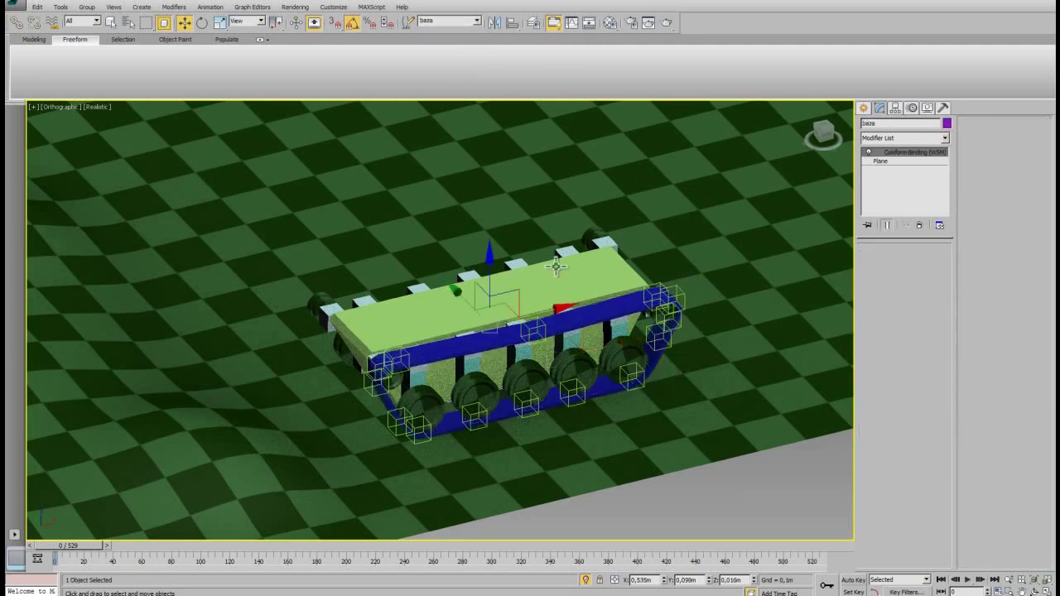
scroll(662, 259, down, 3)
mouse_move(662, 259)
mouse_down()
mouse_move(260, 331)
mouse_move(499, 309)
mouse_up()
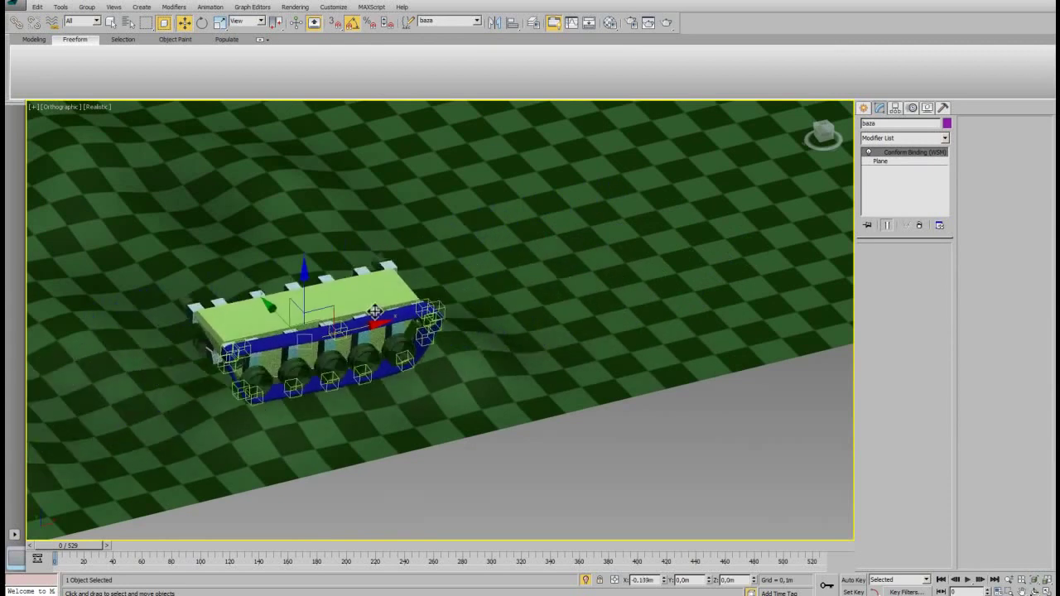
scroll(499, 309, up, 3)
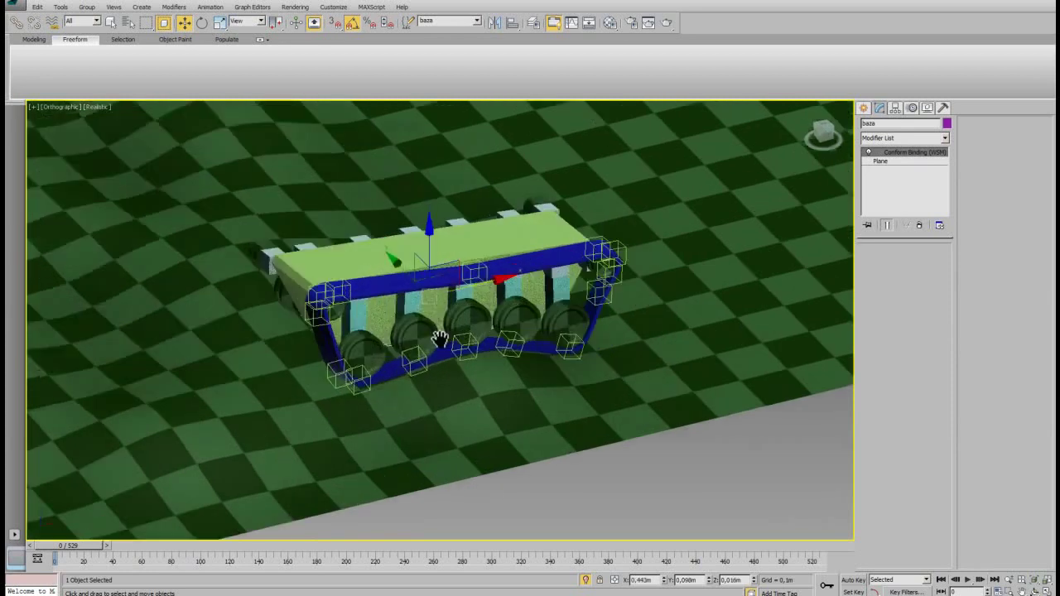
scroll(513, 313, up, 3)
alt+middle_drag(482, 307, 582, 260)
mouse_move(567, 220)
alt+middle_down()
mouse_move(379, 342)
mouse_move(750, 217)
mouse_move(779, 237)
alt+middle_up()
scroll(439, 406, down, 5)
drag(478, 326, 531, 365)
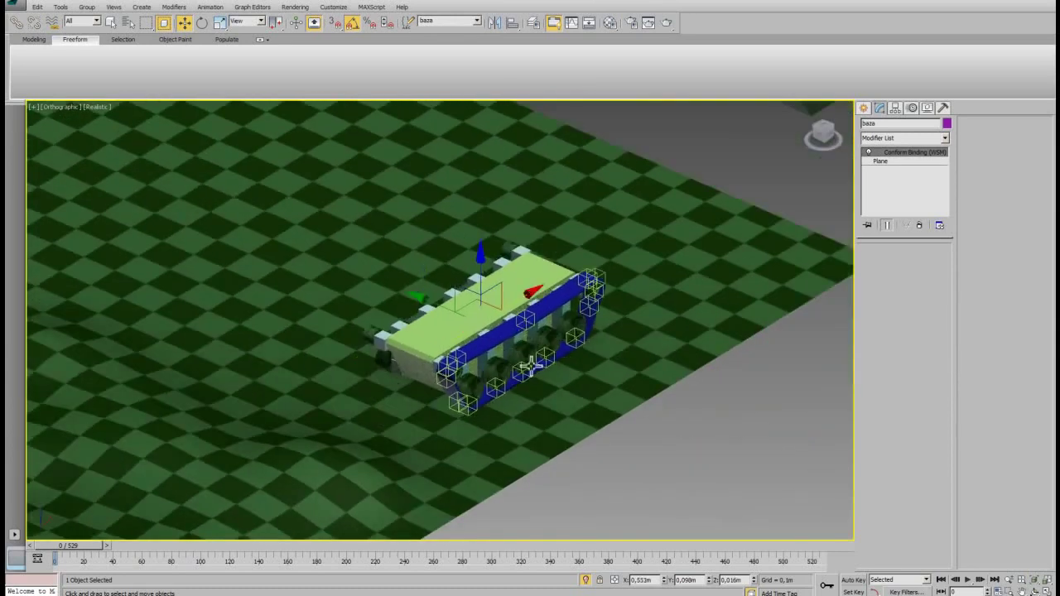
alt+middle_drag(555, 401, 543, 379)
scroll(538, 357, up, 5)
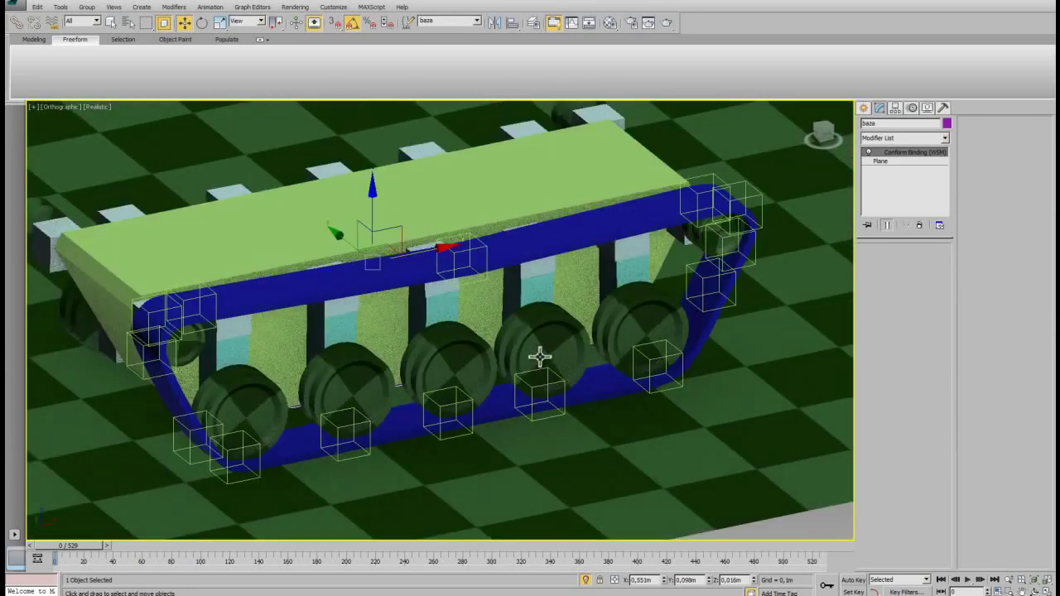
key(F3)
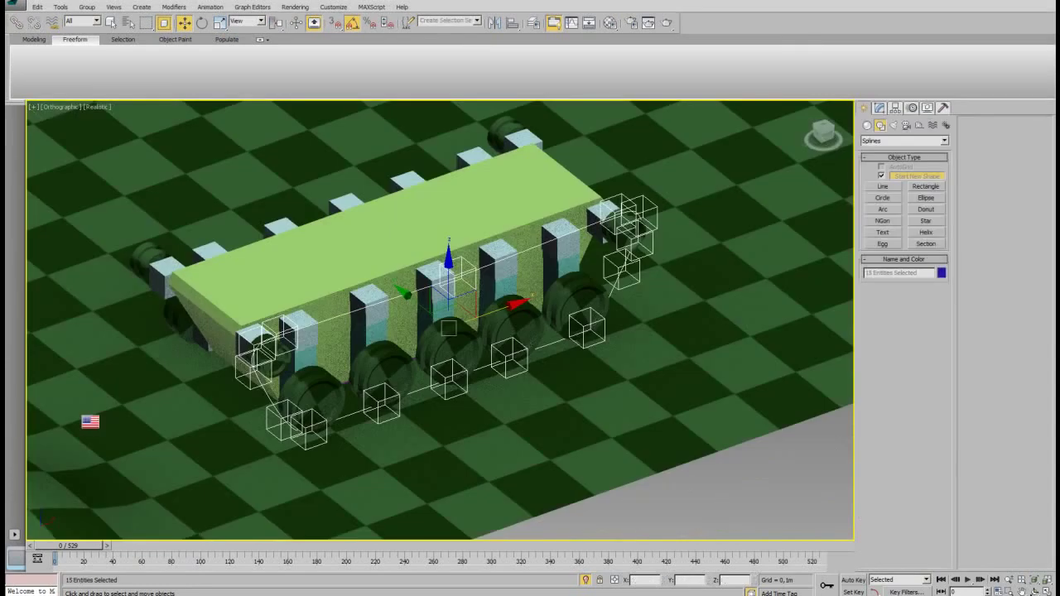
Step: In Top view, Shift-drag the track spline and helpers to the tank's far side as a copy
mouse_move(392, 352)
alt+middle_down()
mouse_move(405, 347)
mouse_move(404, 359)
alt+middle_up()
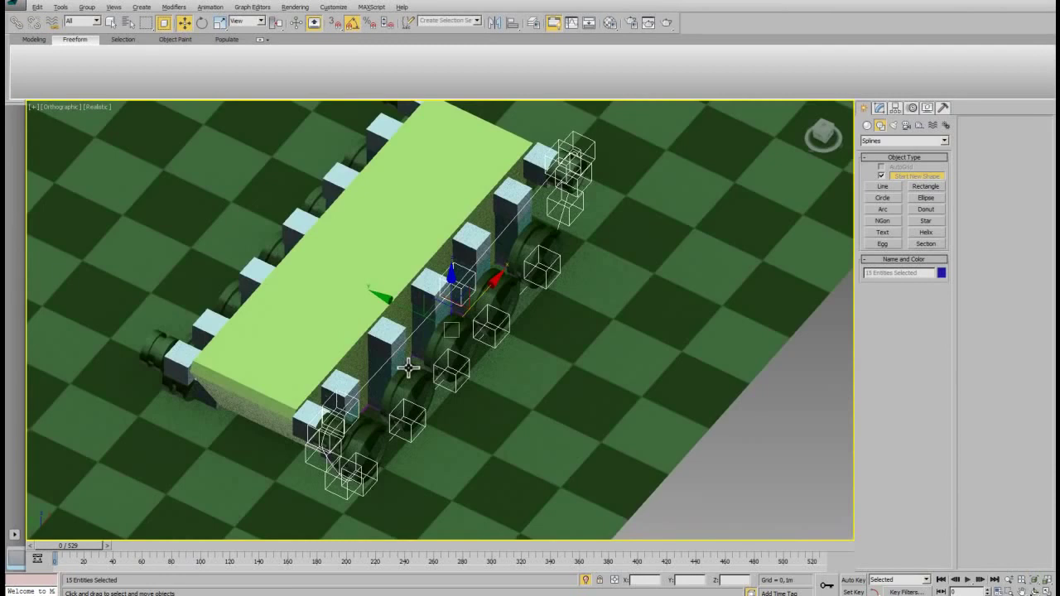
key(t)
scroll(409, 368, up, 3)
scroll(497, 339, up, 3)
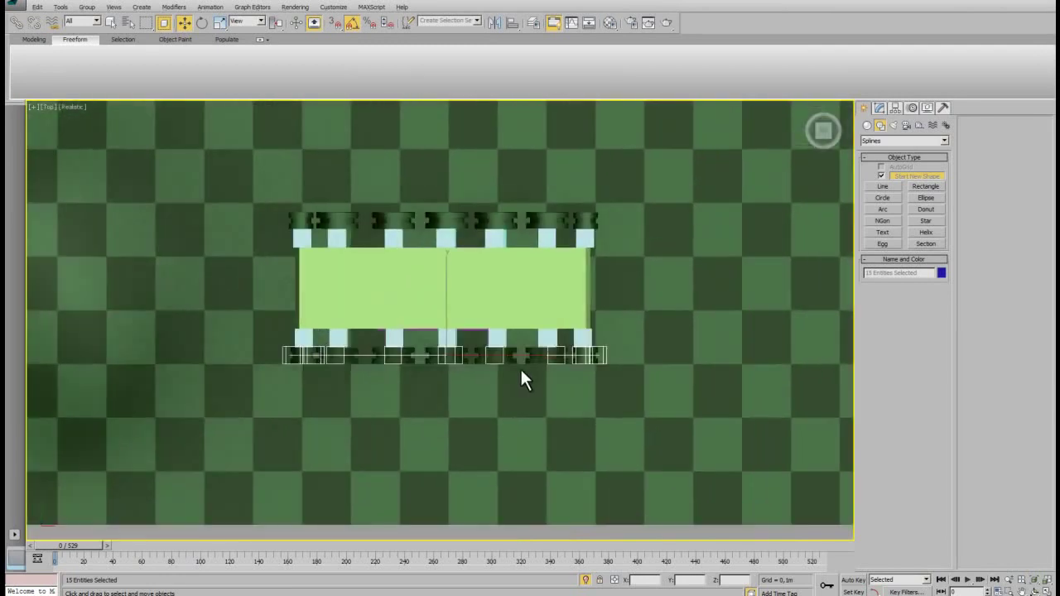
mouse_move(539, 385)
middle_down()
mouse_move(502, 416)
mouse_move(475, 350)
middle_up()
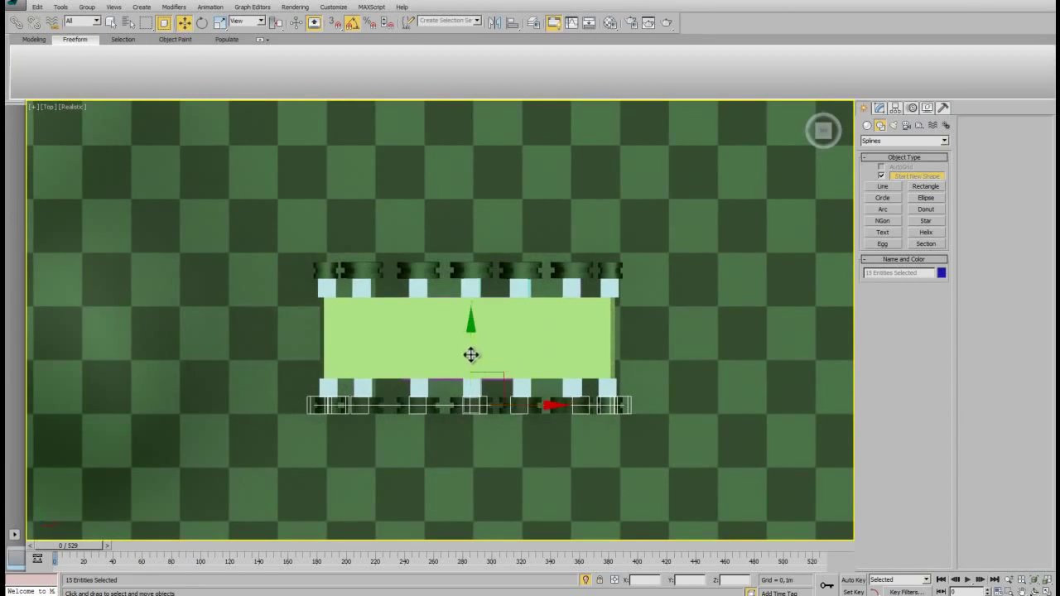
drag(470, 354, 484, 220)
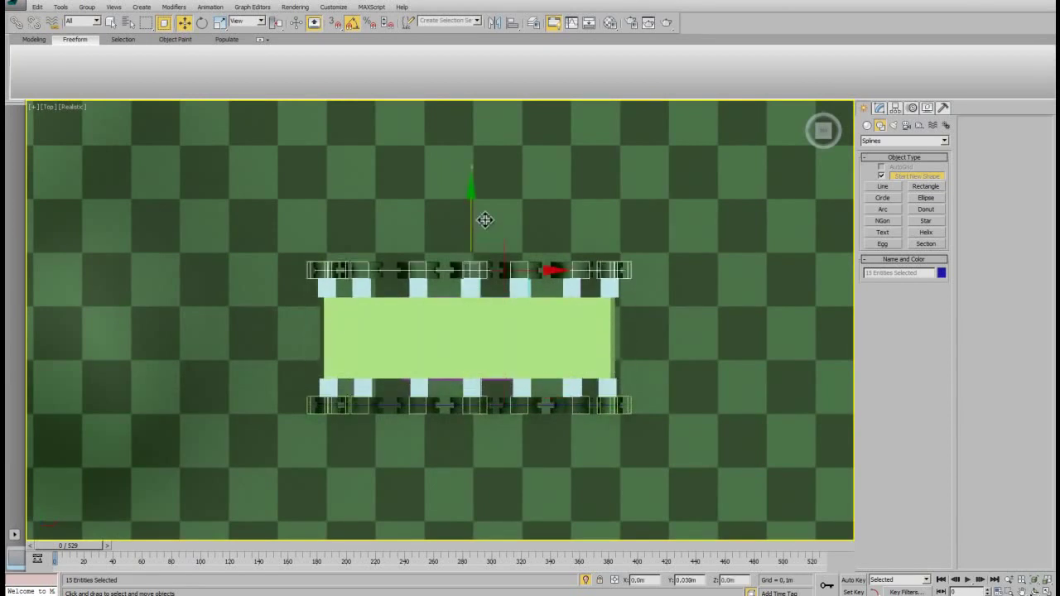
click(522, 345)
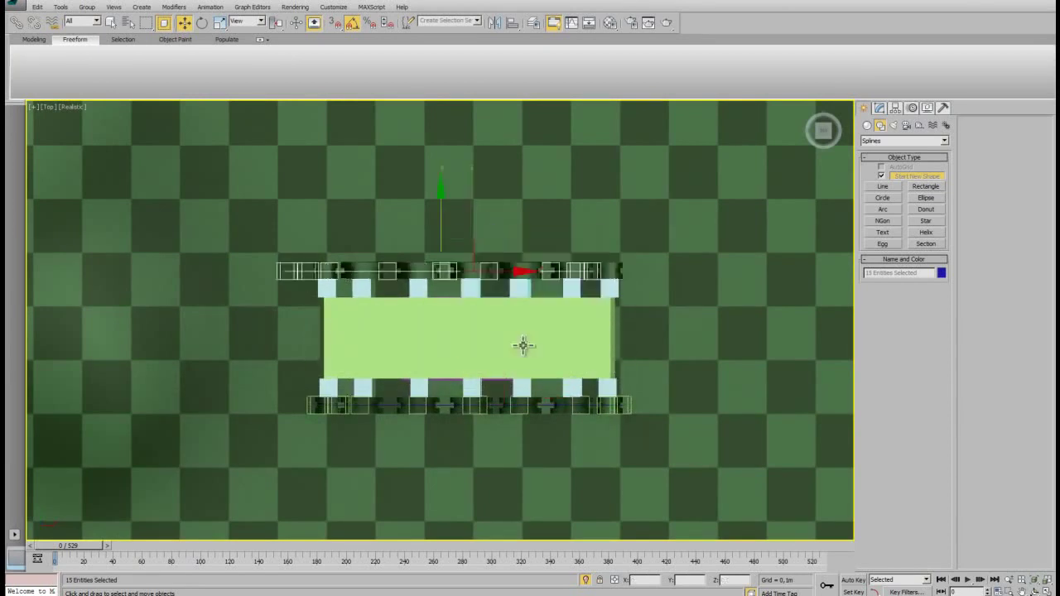
Step: Nudge the copied 15-object track about 0.008m along X beside the wheels
alt+middle_drag(575, 297, 413, 280)
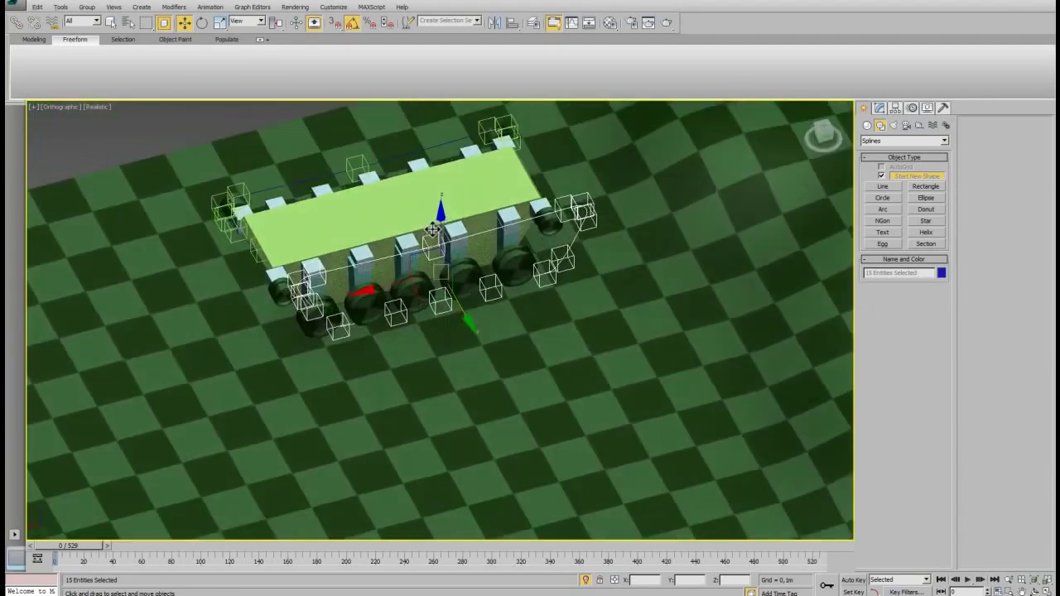
drag(407, 279, 358, 299)
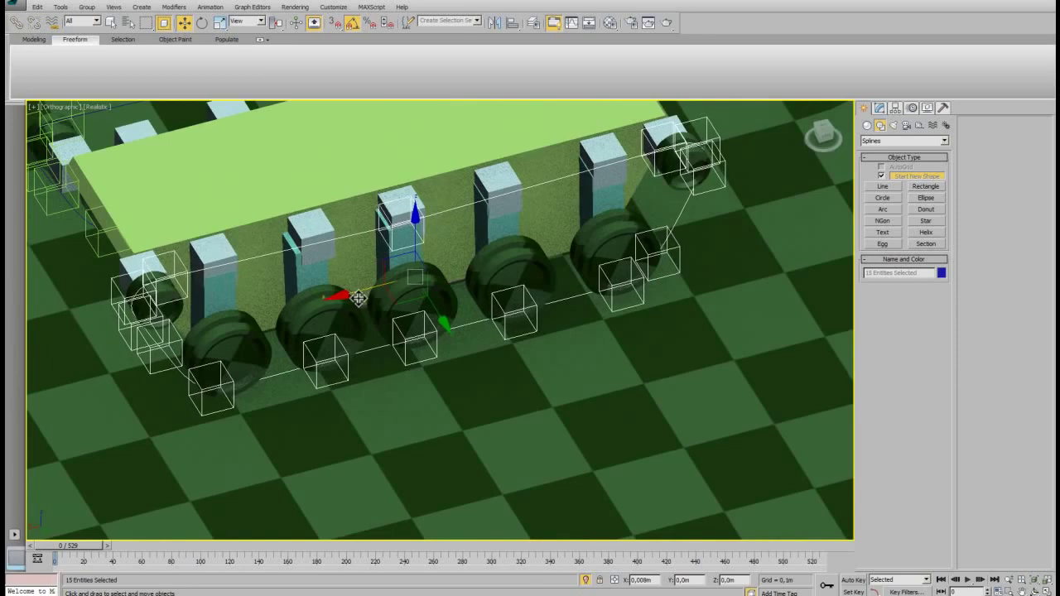
mouse_move(369, 317)
alt+middle_down()
mouse_move(525, 342)
mouse_move(504, 378)
mouse_move(510, 314)
mouse_move(560, 323)
mouse_move(536, 341)
alt+middle_up()
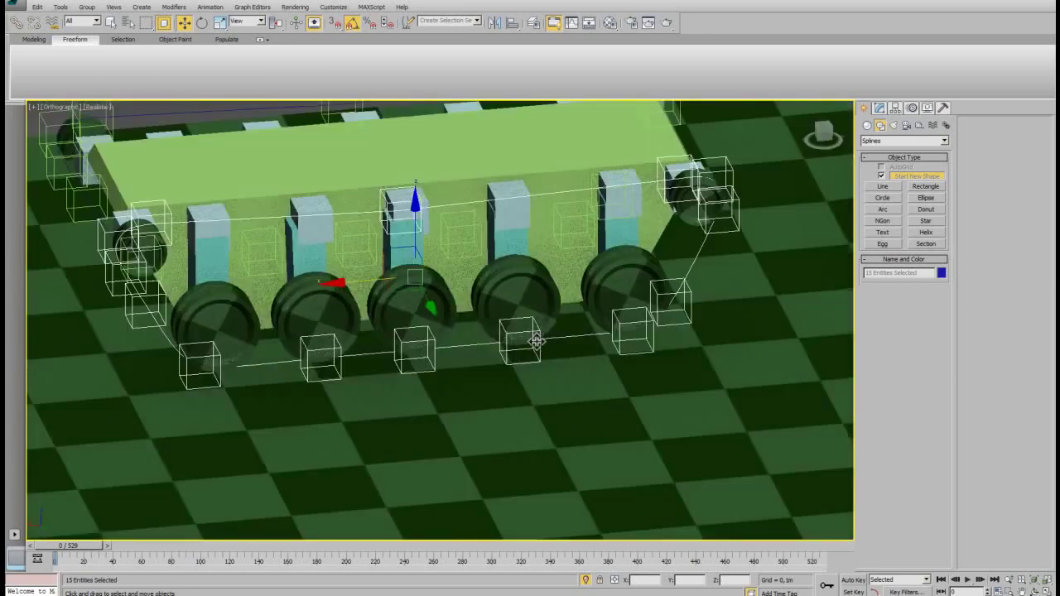
scroll(476, 362, down, 3)
alt+middle_drag(439, 364, 447, 372)
Step: Select the five wheels on this side and delete them
click(394, 365)
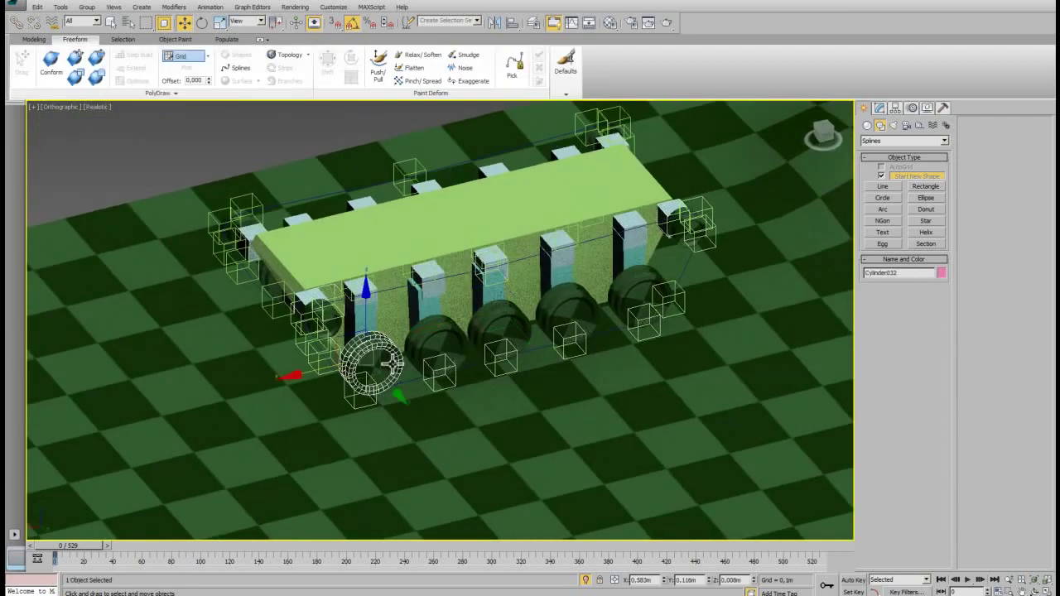
ctrl+click(443, 341)
ctrl+click(498, 331)
ctrl+click(567, 313)
ctrl+click(634, 290)
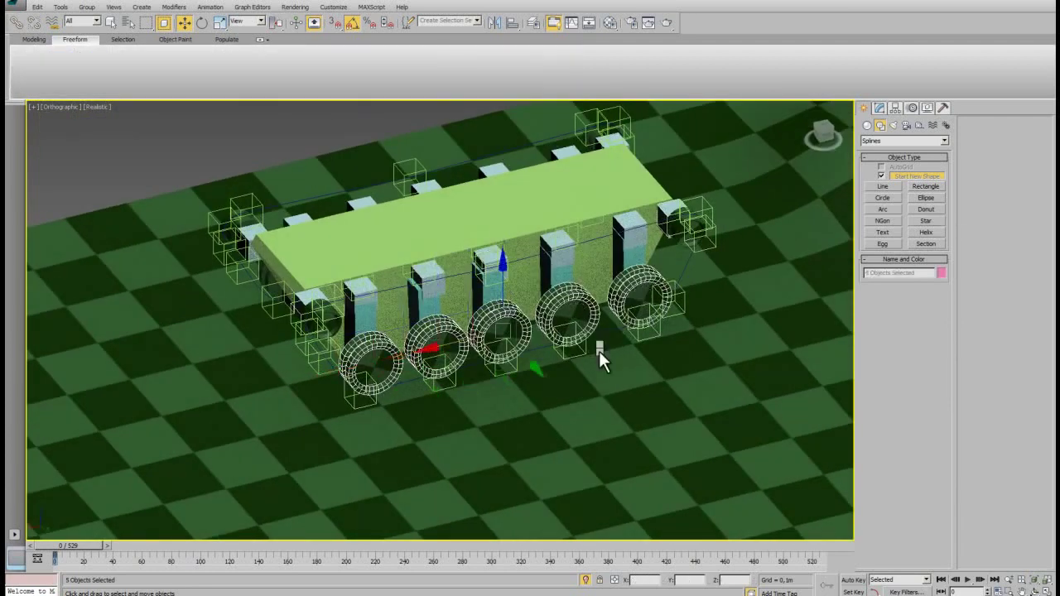
key(Delete)
scroll(572, 362, up, 3)
scroll(509, 419, up, 2)
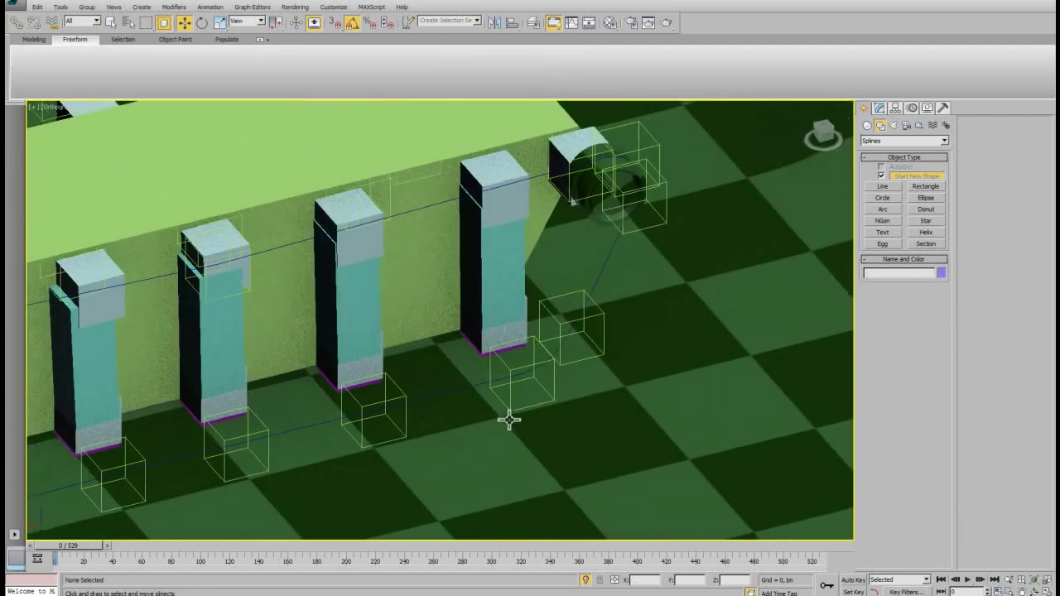
Step: With Select and Link, link helper Point018 to the pillar above it
click(17, 23)
scroll(430, 284, up, 3)
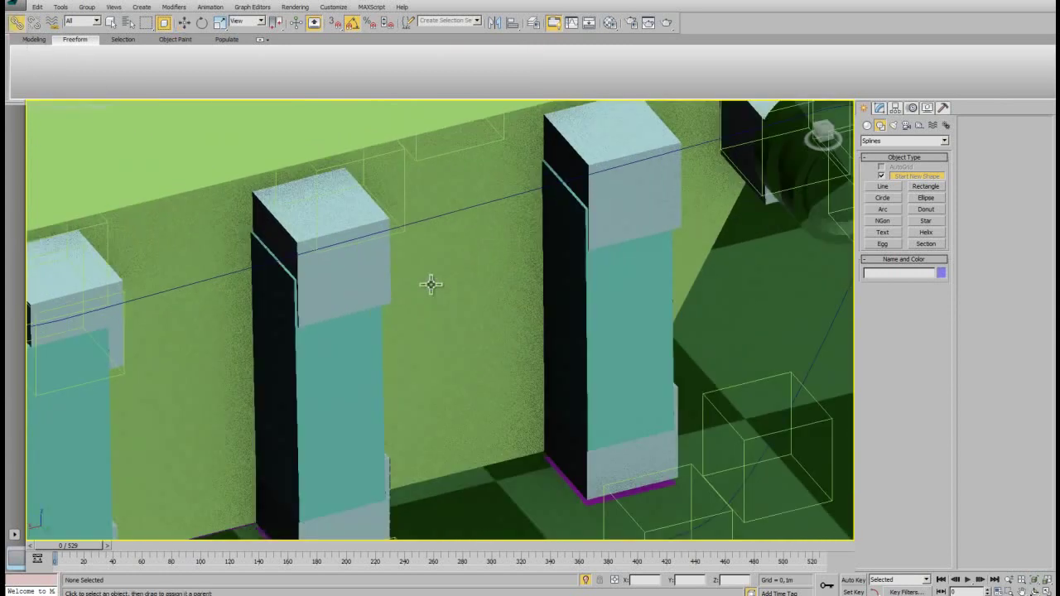
click(731, 426)
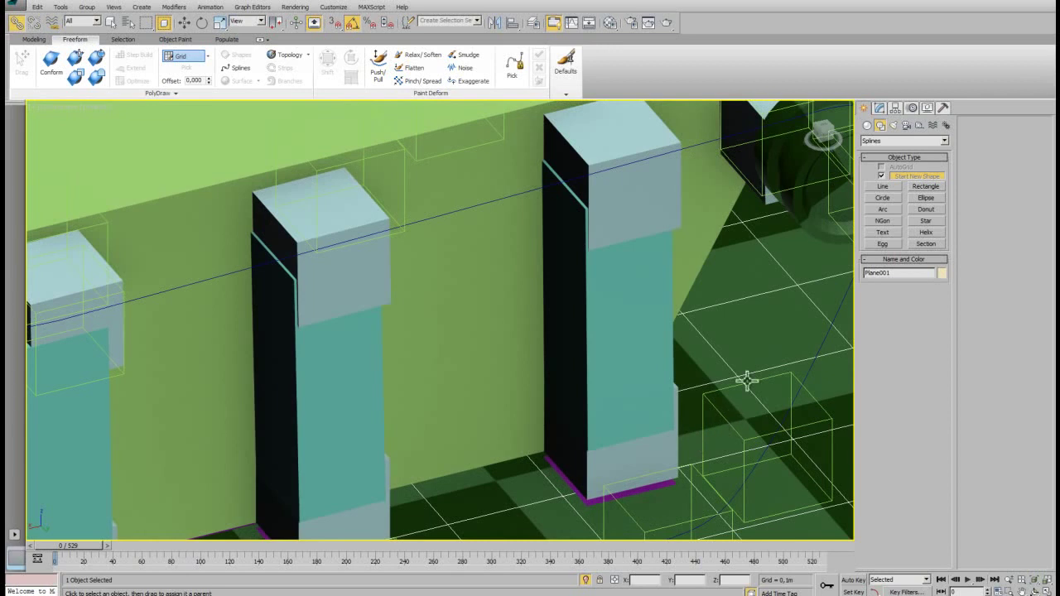
click(740, 397)
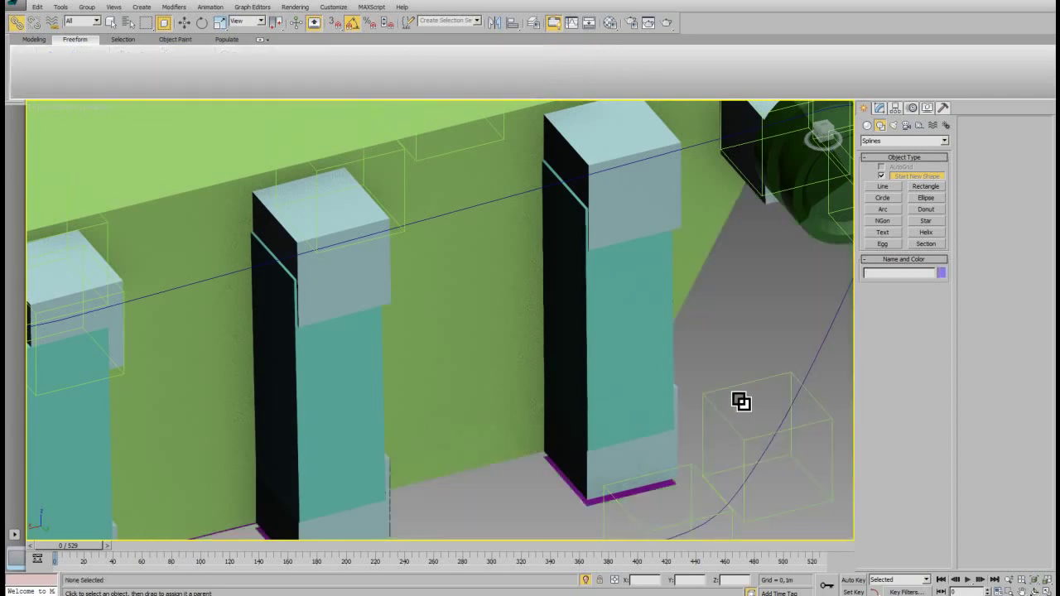
drag(662, 457, 664, 457)
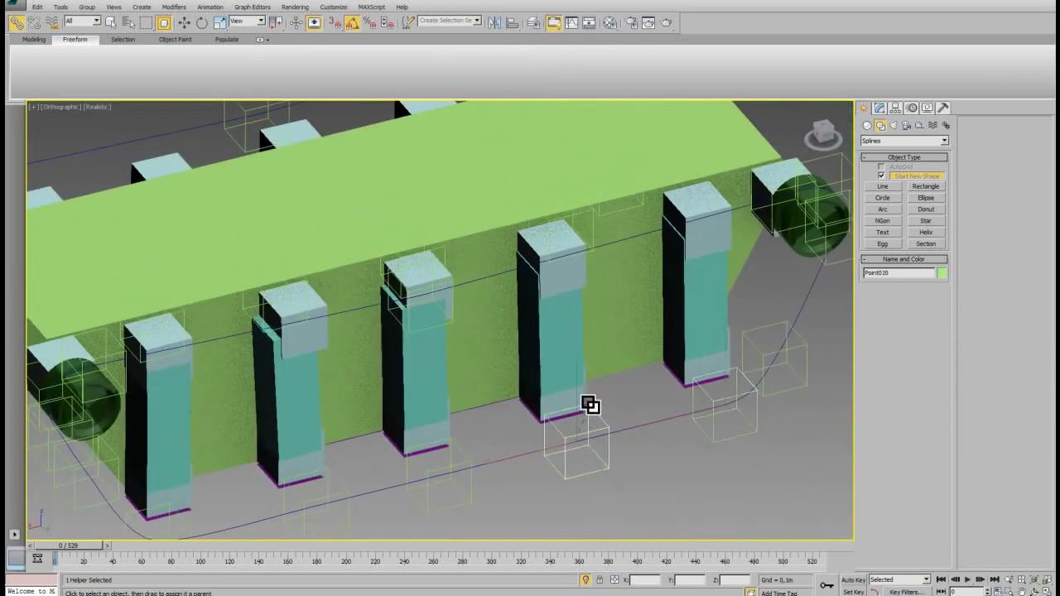
Step: Check the helpers toward the front up to Point023, then open the Named Selection Sets list
click(466, 460)
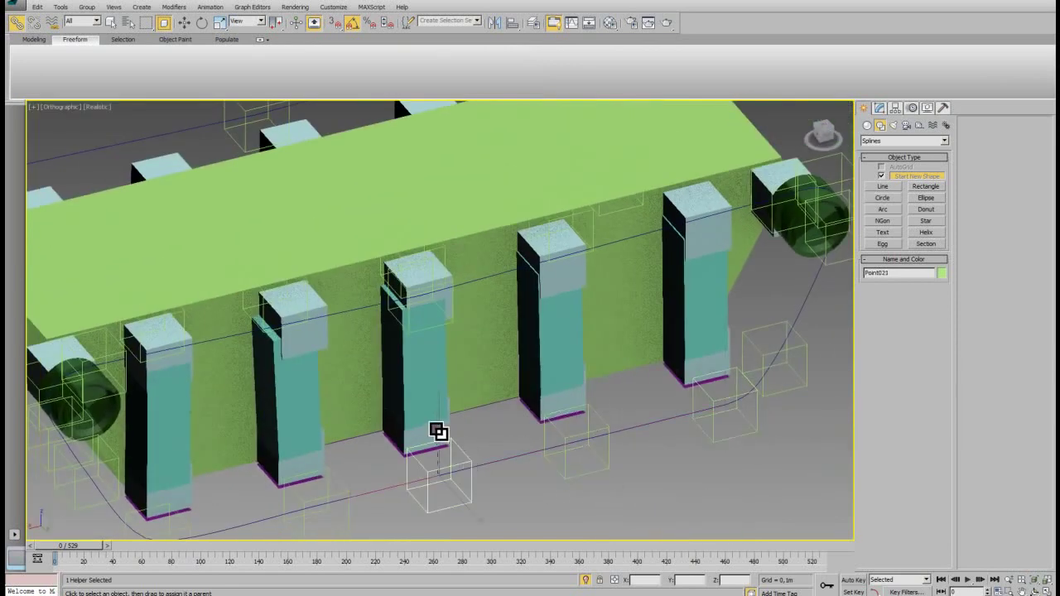
click(344, 490)
click(184, 516)
scroll(188, 497, down, 3)
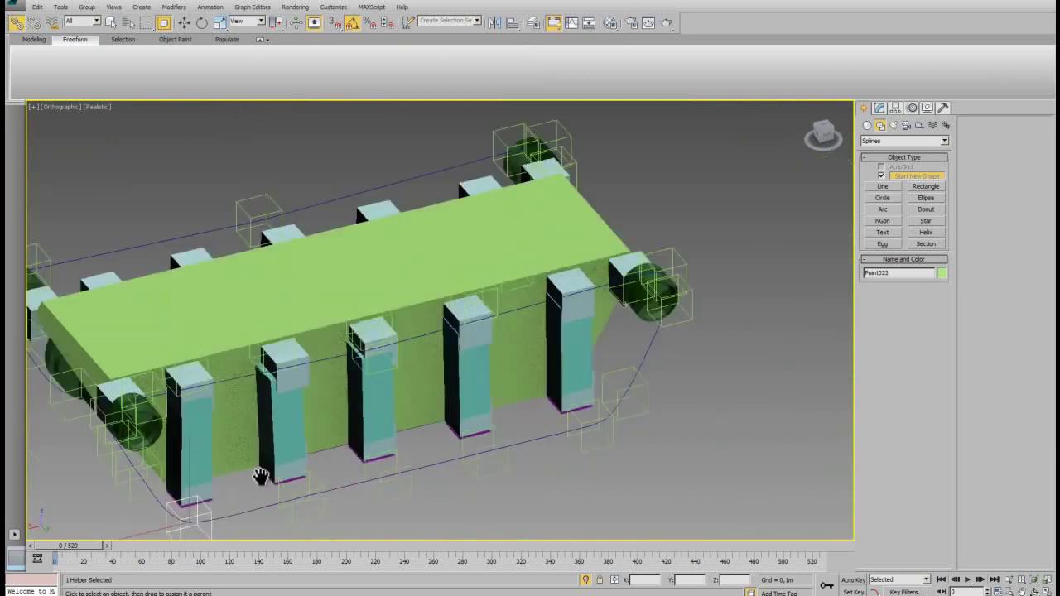
scroll(188, 497, down, 3)
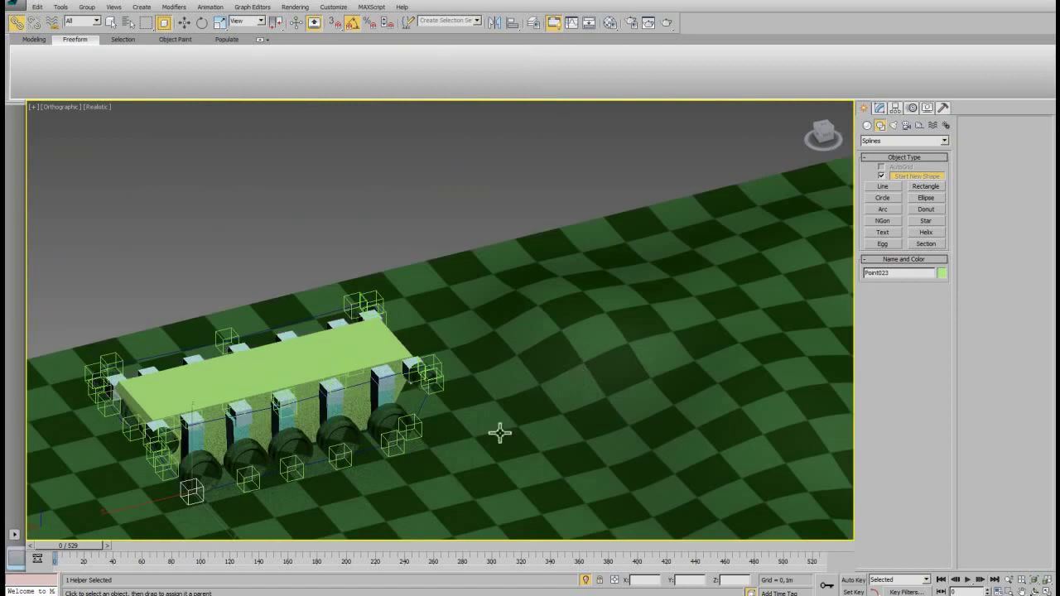
click(476, 21)
Step: Select baza and move it to the right
click(460, 32)
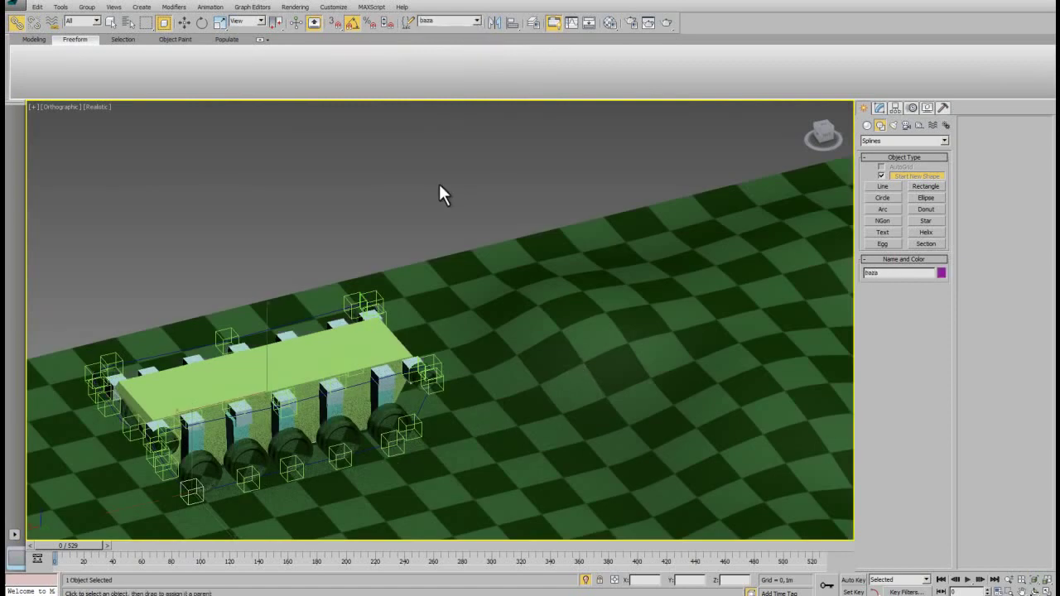
key(w)
mouse_move(202, 408)
mouse_down()
mouse_move(607, 328)
mouse_move(632, 309)
mouse_move(762, 292)
mouse_move(635, 348)
mouse_move(220, 464)
mouse_move(253, 435)
mouse_up()
alt+middle_drag(575, 313, 389, 304)
drag(391, 347, 439, 339)
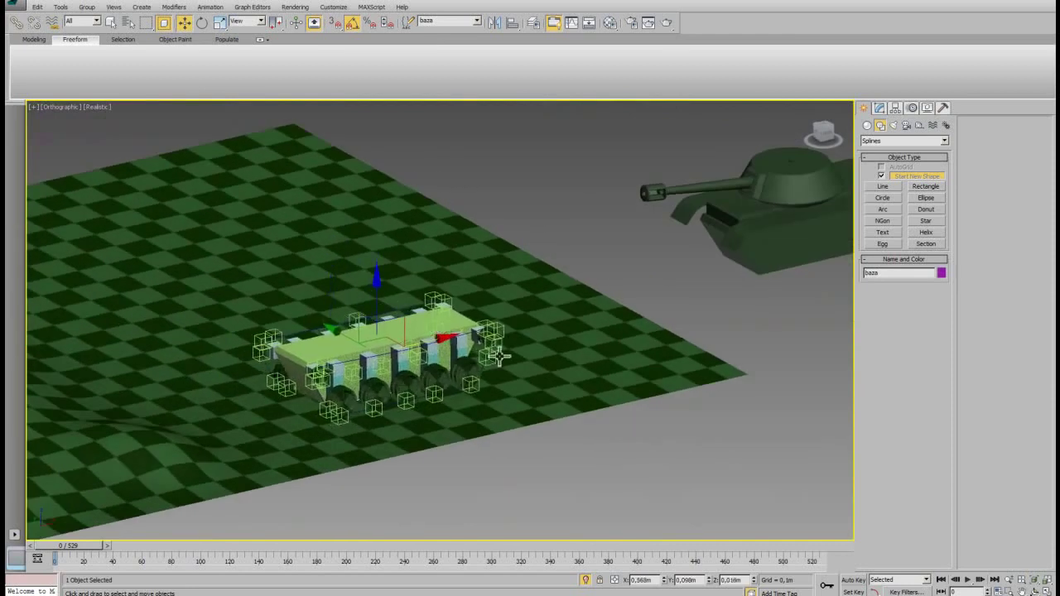
alt+middle_drag(530, 414, 655, 435)
Step: Move the small track link Box170 beside the wheeled base
click(656, 436)
click(843, 337)
alt+middle_drag(845, 338, 691, 375)
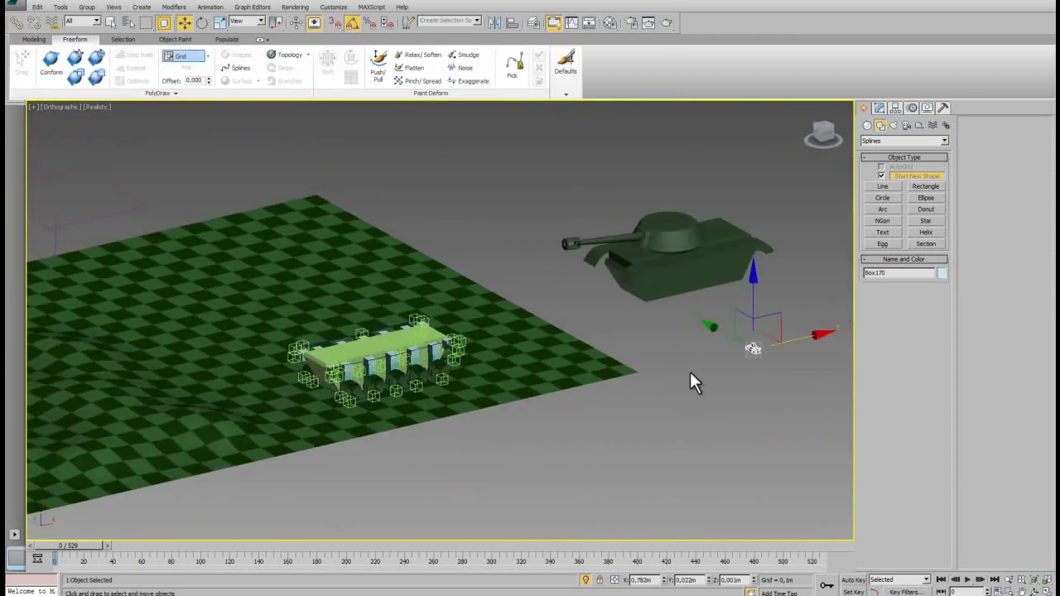
drag(772, 337, 421, 401)
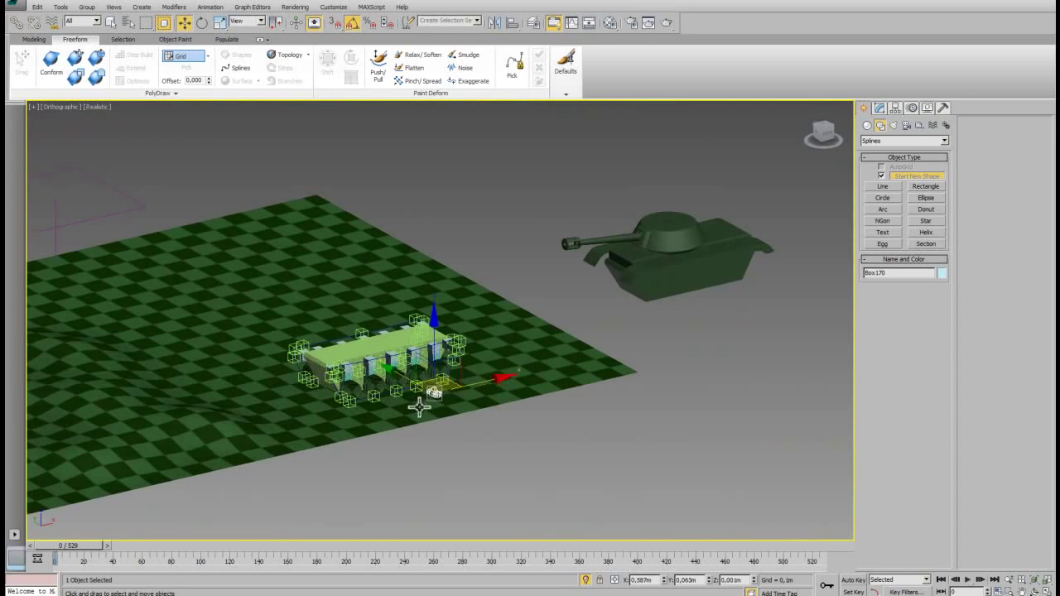
scroll(480, 344, up, 5)
middle_drag(482, 342, 556, 400)
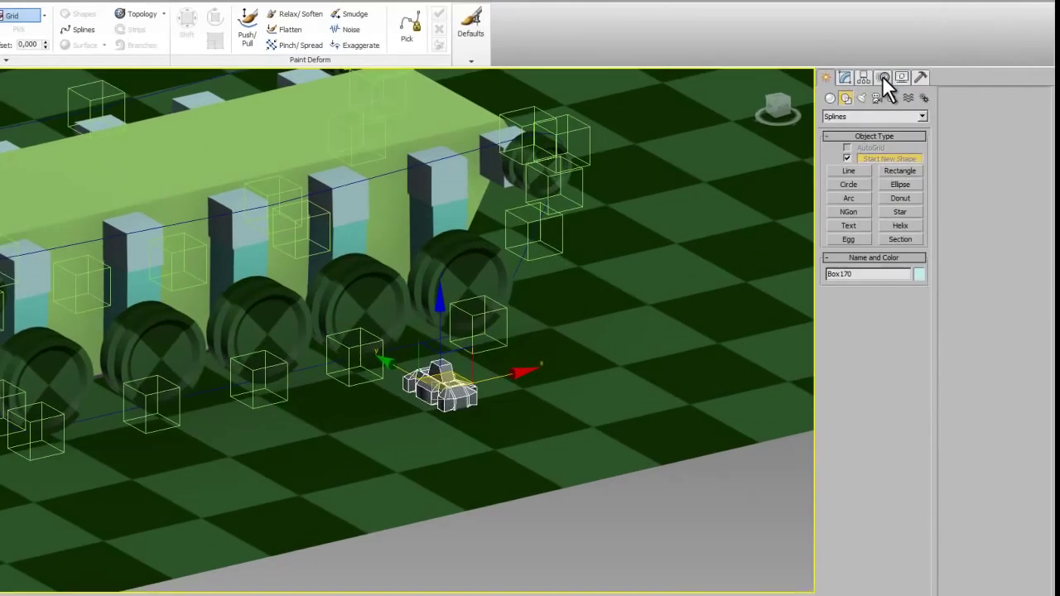
Step: Assign a Path Constraint controller to Box170's Position track in the Motion panel
click(910, 108)
click(905, 214)
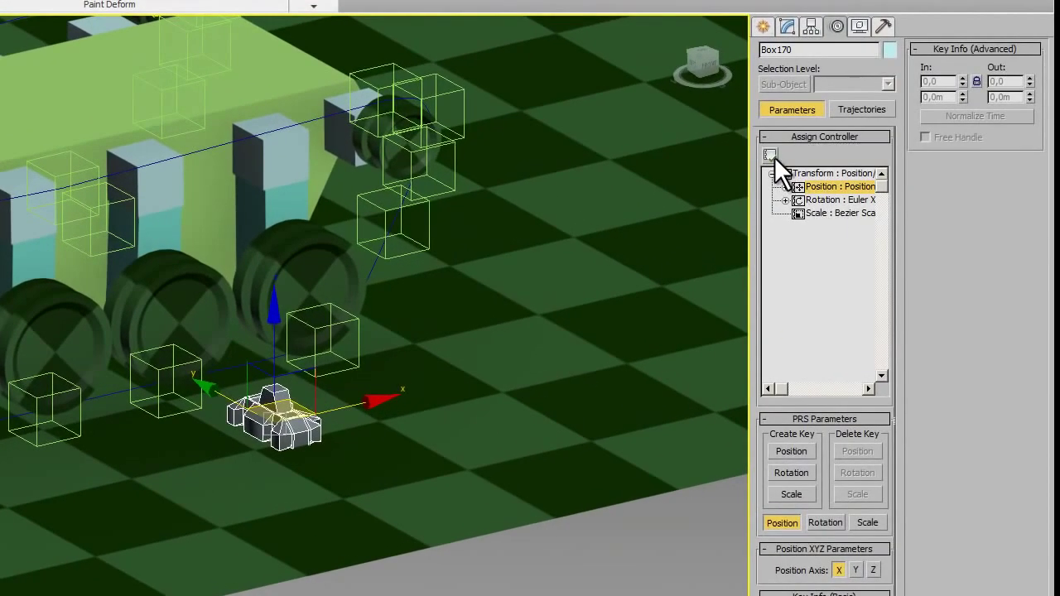
click(770, 156)
drag(291, 149, 368, 136)
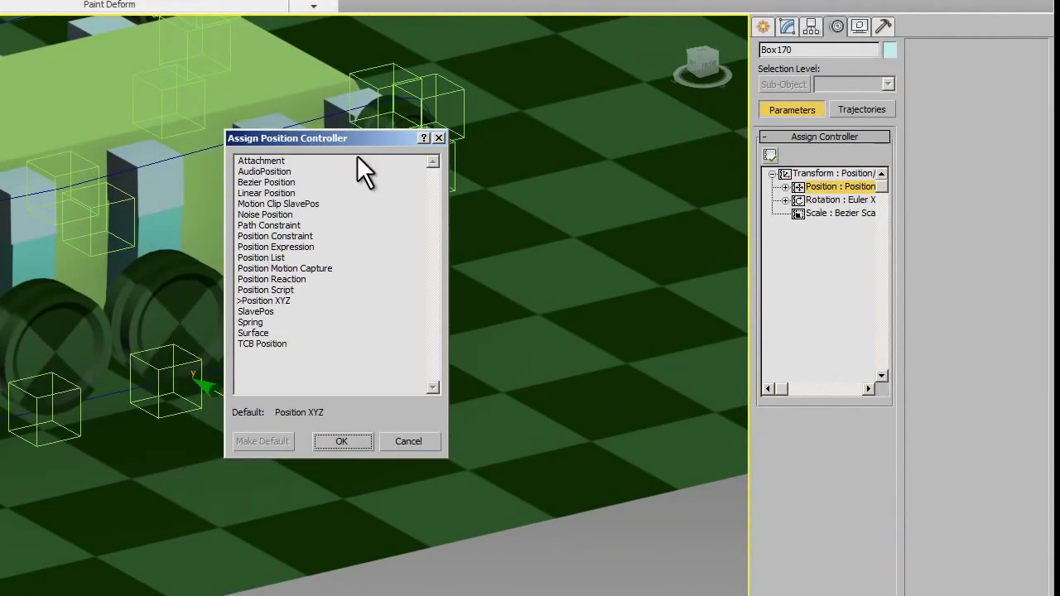
click(277, 224)
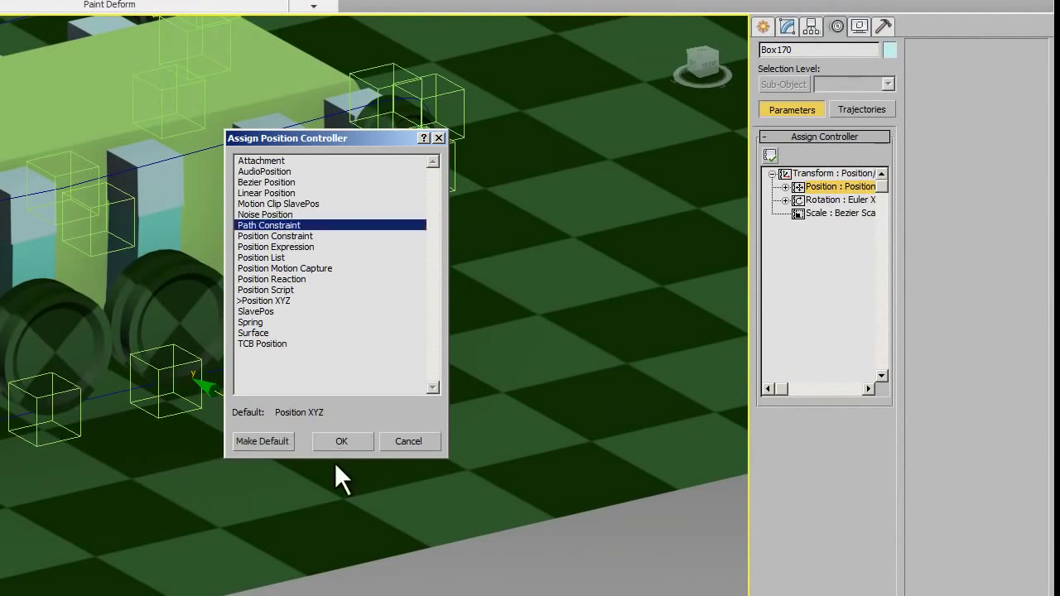
click(341, 442)
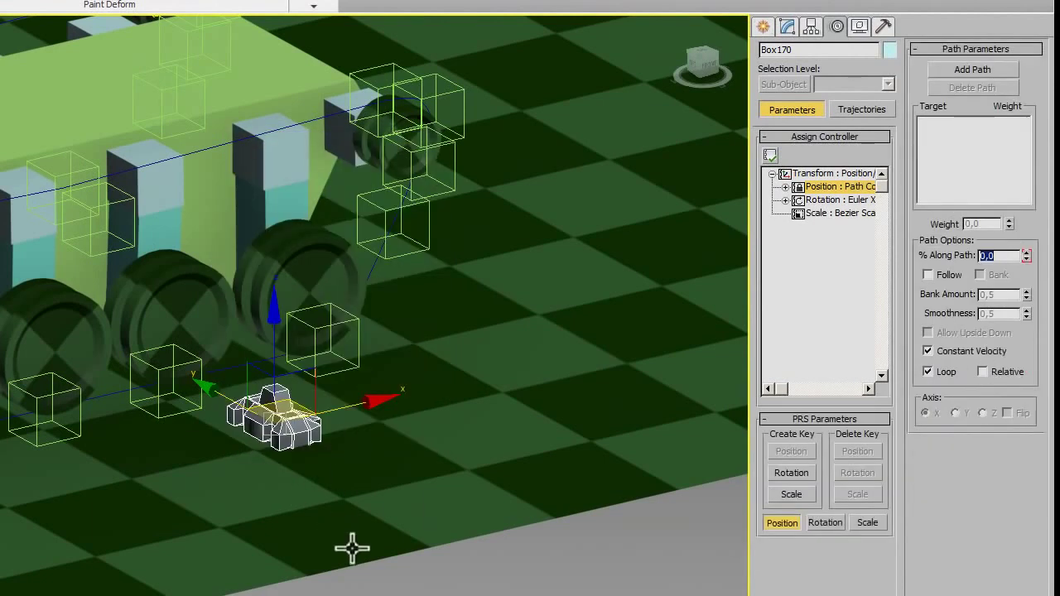
Step: Add Line027 as Box170's path, enable Follow, slide it to about 8.882% and toggle Constant Velocity
click(971, 70)
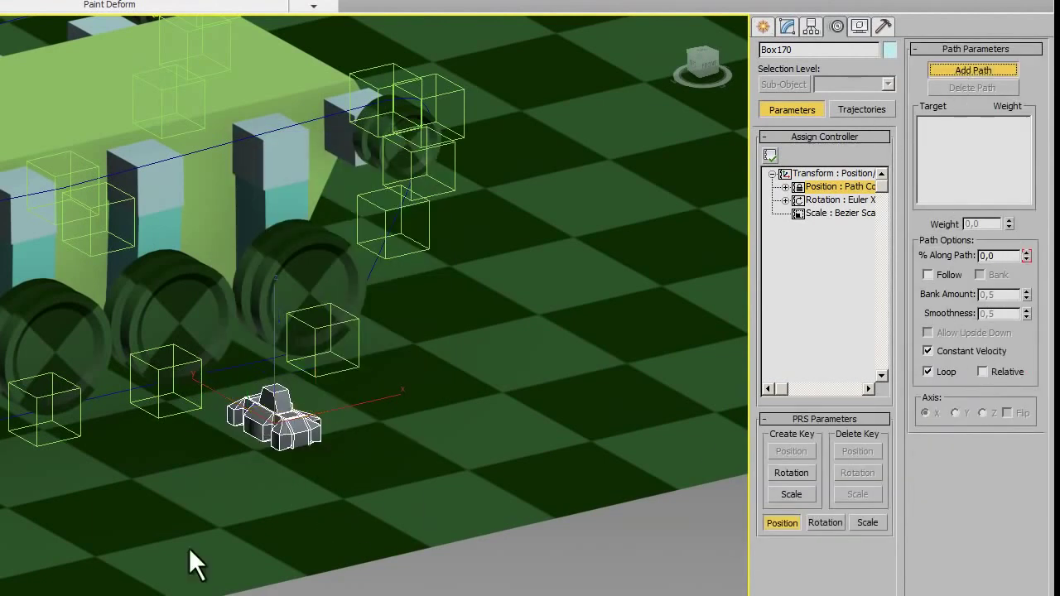
click(117, 395)
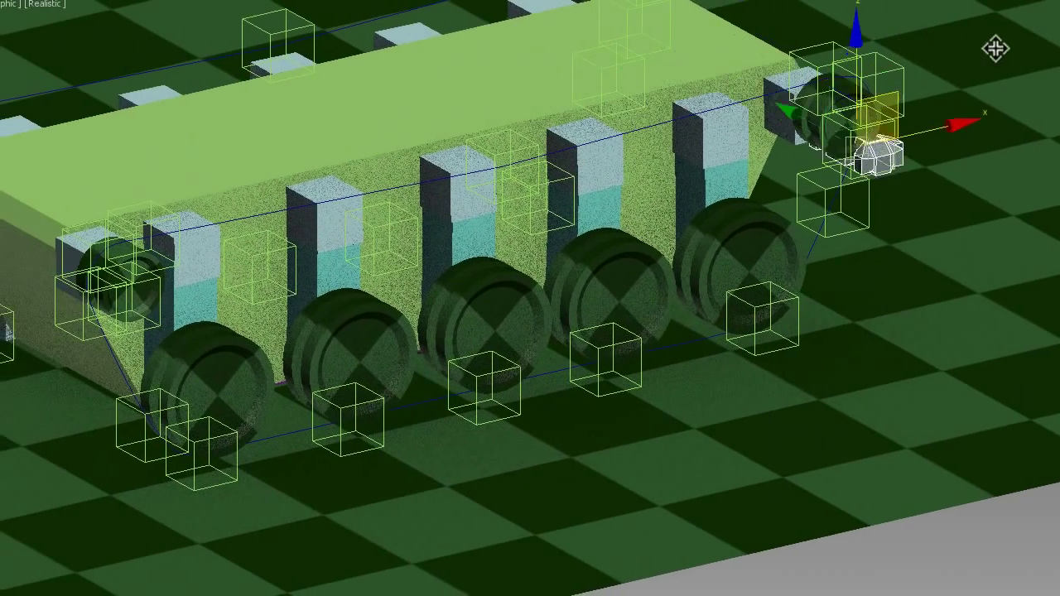
mouse_move(995, 48)
mouse_down()
mouse_move(155, 278)
mouse_move(684, 123)
mouse_up()
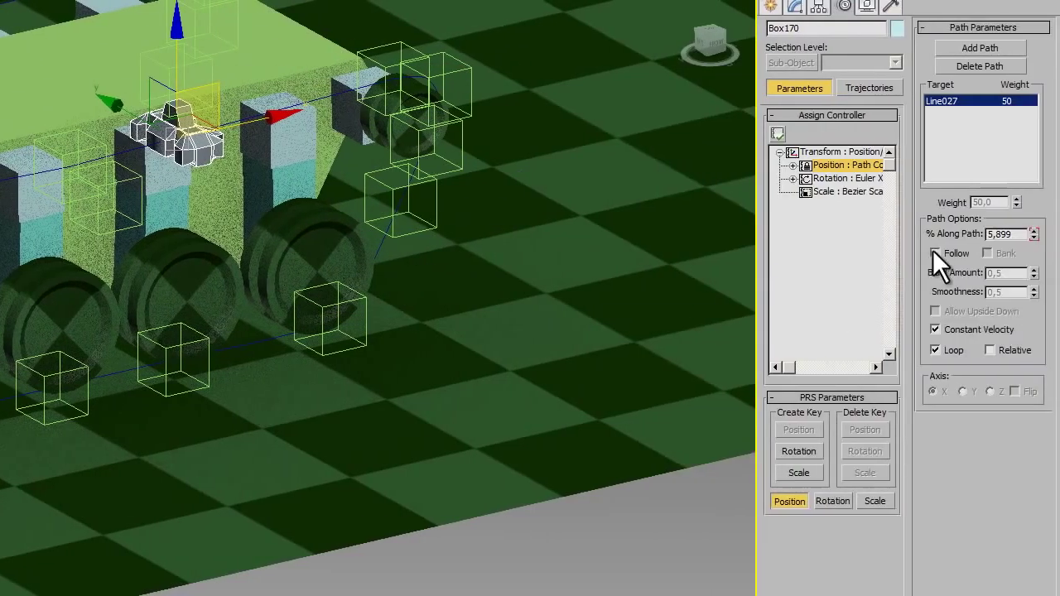
click(934, 252)
mouse_move(248, 91)
mouse_down()
mouse_move(659, 103)
mouse_move(679, 125)
mouse_move(629, 201)
mouse_move(571, 241)
mouse_move(482, 273)
mouse_move(206, 307)
mouse_move(130, 298)
mouse_move(101, 241)
mouse_move(116, 207)
mouse_move(237, 168)
mouse_move(99, 229)
mouse_move(66, 282)
mouse_move(118, 423)
mouse_move(190, 435)
mouse_move(41, 348)
mouse_move(279, 135)
mouse_move(503, 99)
mouse_up()
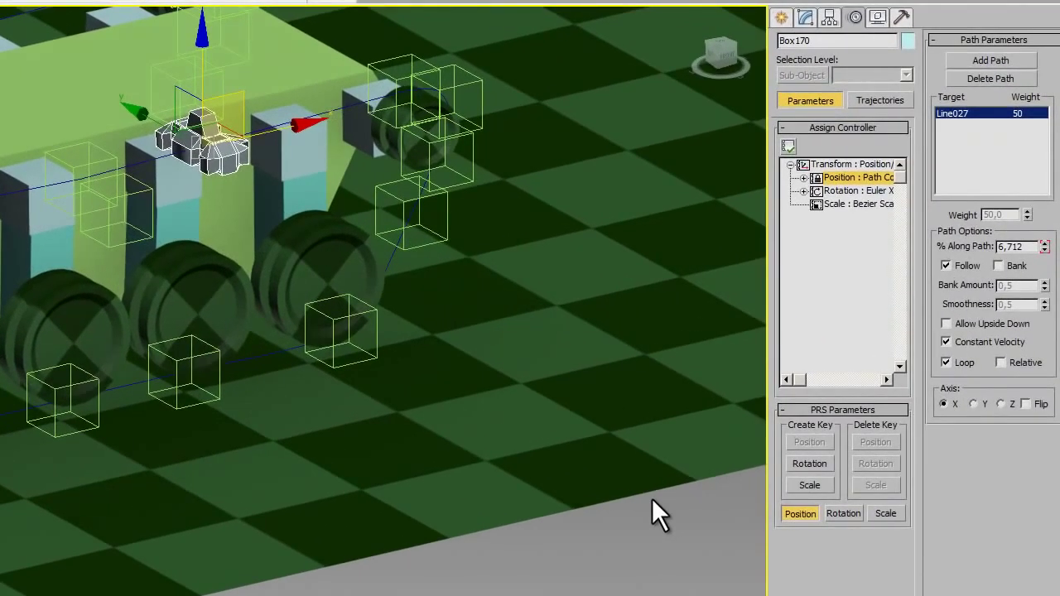
click(947, 342)
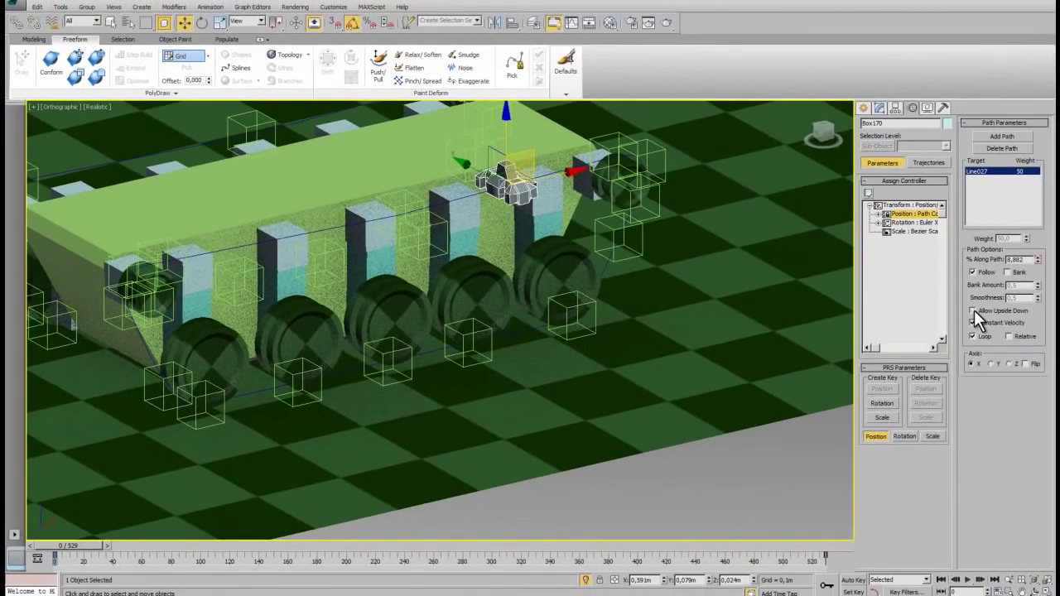
Step: Enable Allow Upside Down on the link, shift baza along X, and reselect Box170
click(973, 311)
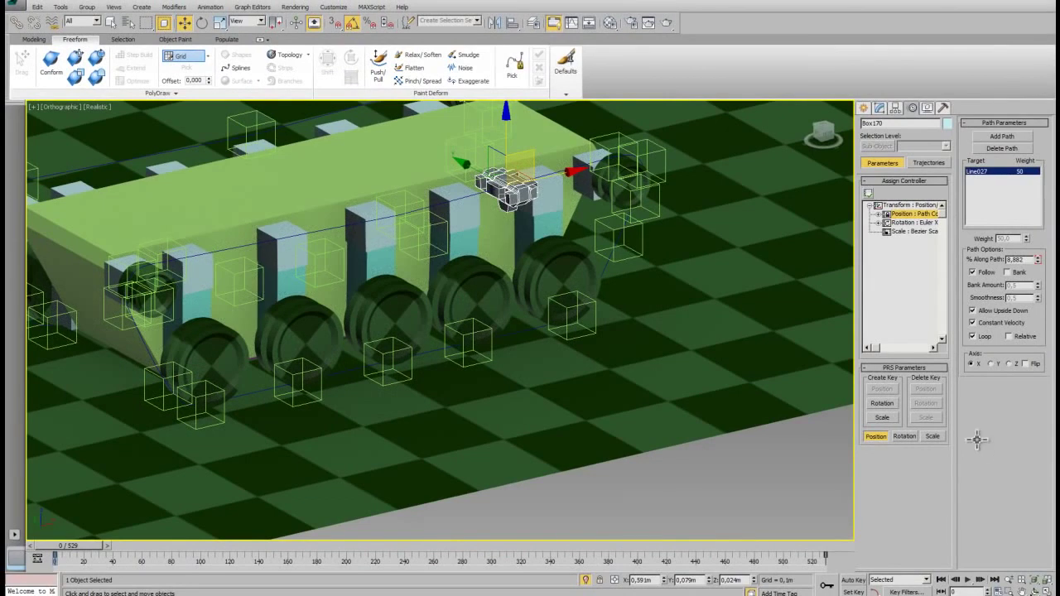
click(474, 31)
mouse_move(349, 210)
mouse_down()
mouse_move(439, 241)
mouse_move(407, 259)
mouse_up()
click(551, 189)
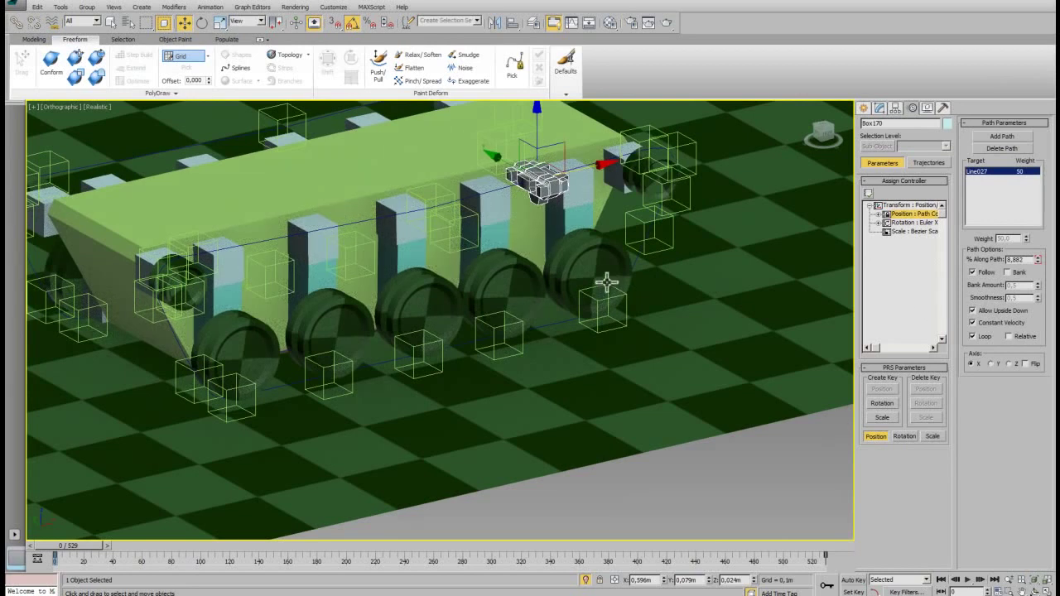
Step: Isolate baza, Box170 and the ground plane, pan onto them, and reselect Box170
click(476, 21)
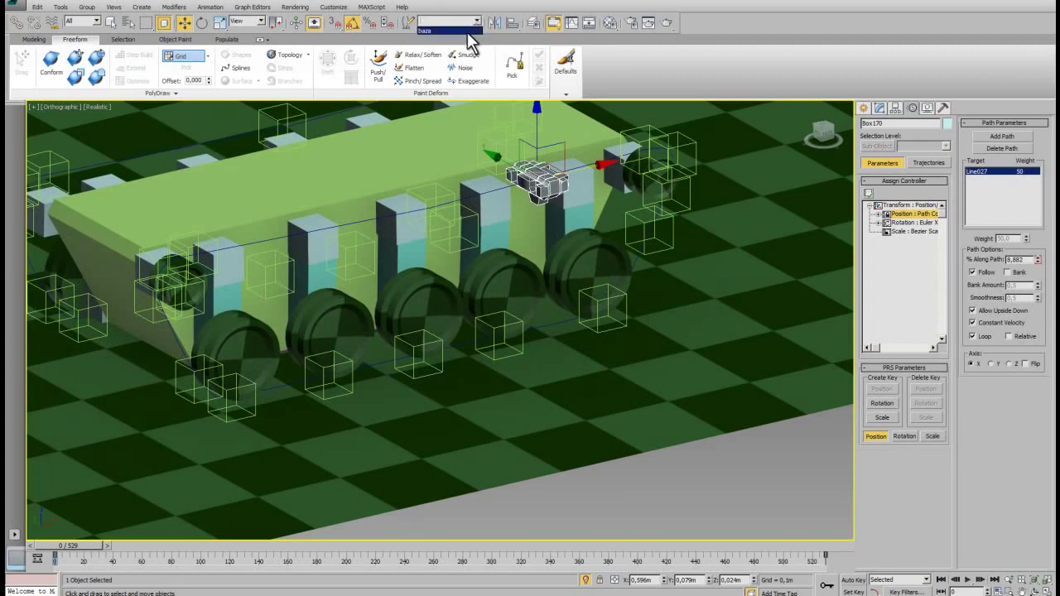
click(469, 33)
ctrl+click(552, 184)
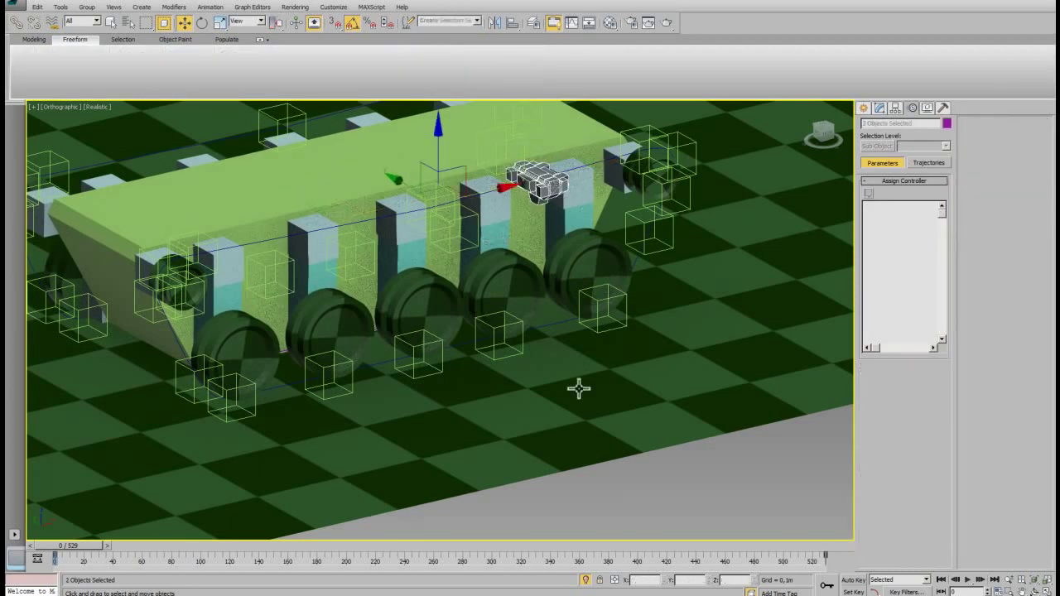
ctrl+click(630, 365)
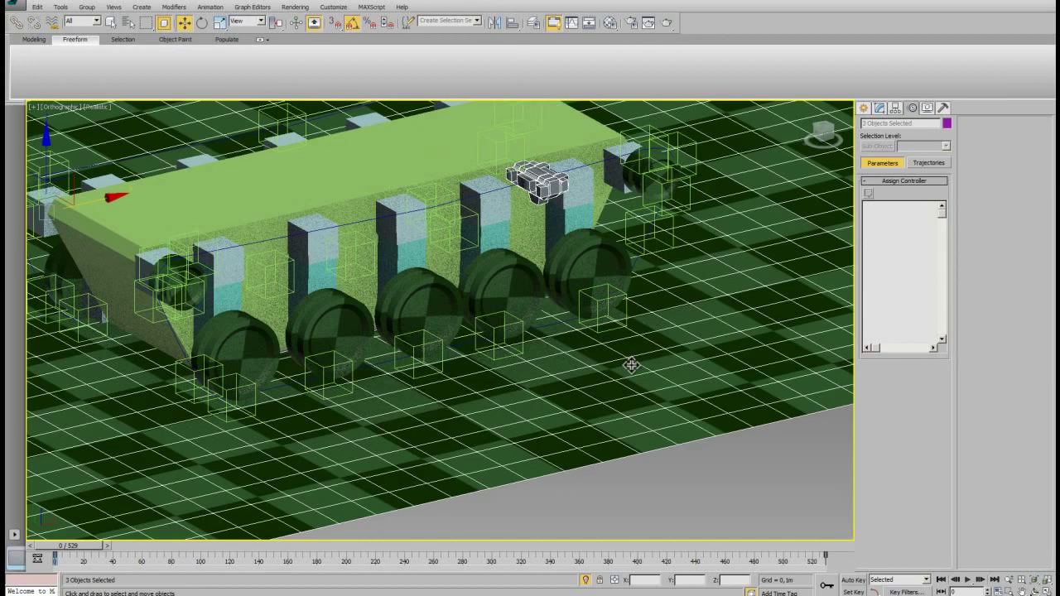
key(z)
key(Delete)
scroll(631, 364, up, 5)
mouse_move(551, 357)
middle_down()
mouse_move(581, 280)
mouse_move(567, 213)
middle_up()
click(568, 212)
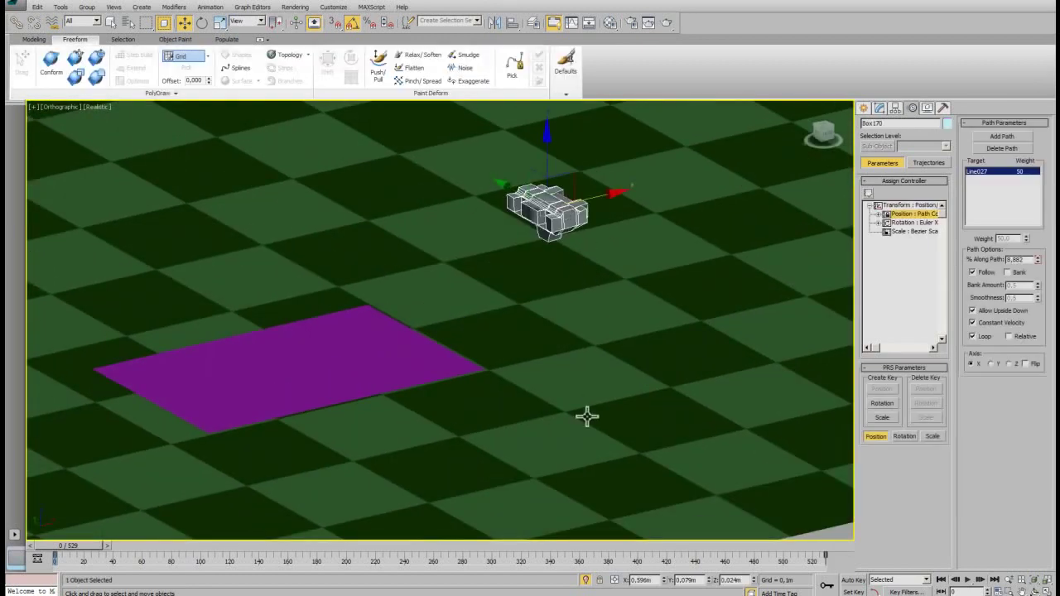
Step: In the Curve Editor, assign a Float Expression controller to Box170's Percent track
click(554, 22)
mouse_move(369, 240)
mouse_down()
mouse_move(639, 248)
mouse_move(370, 254)
mouse_move(836, 279)
mouse_move(311, 279)
mouse_up()
right_click(204, 203)
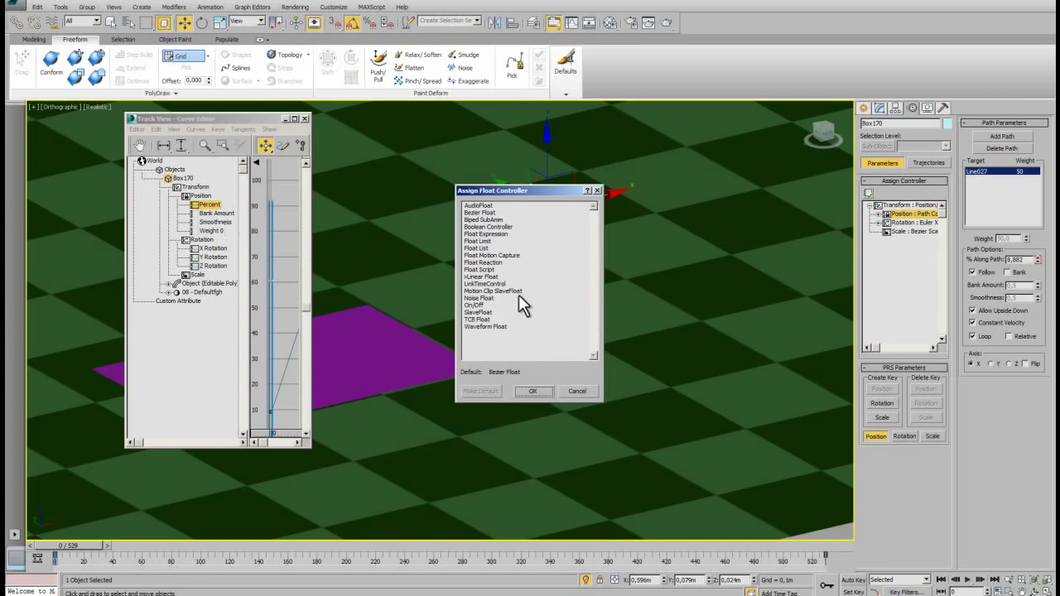
click(497, 234)
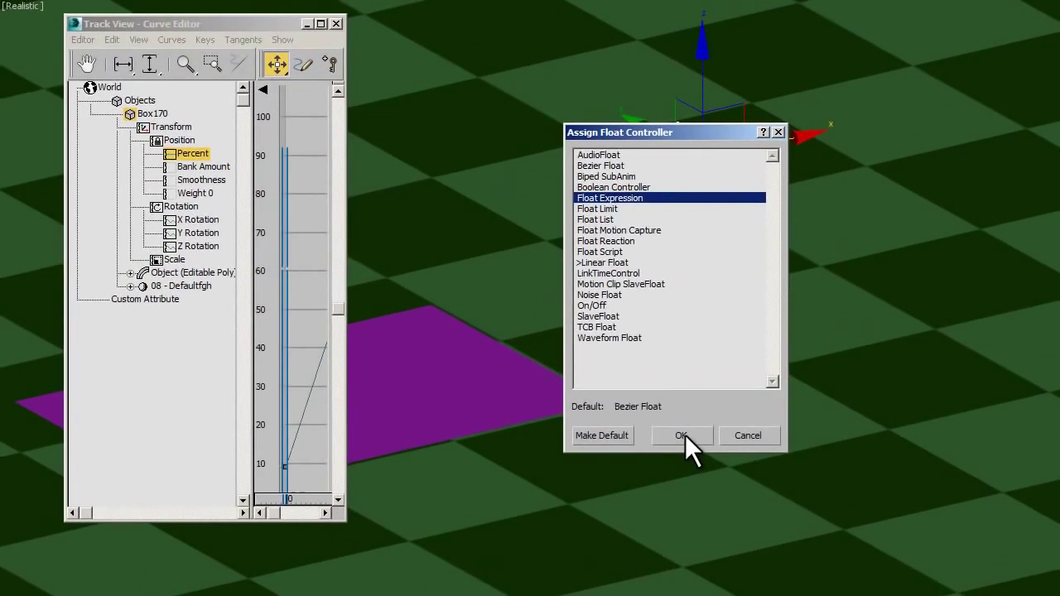
click(533, 391)
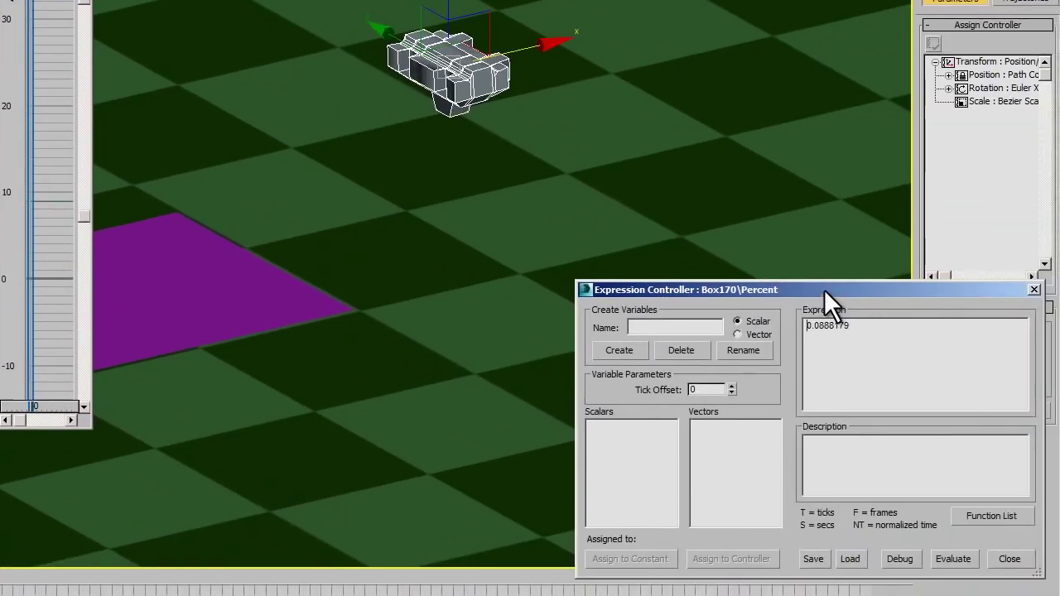
Step: Create a scalar variable t in the Expression Controller
drag(824, 289, 622, 186)
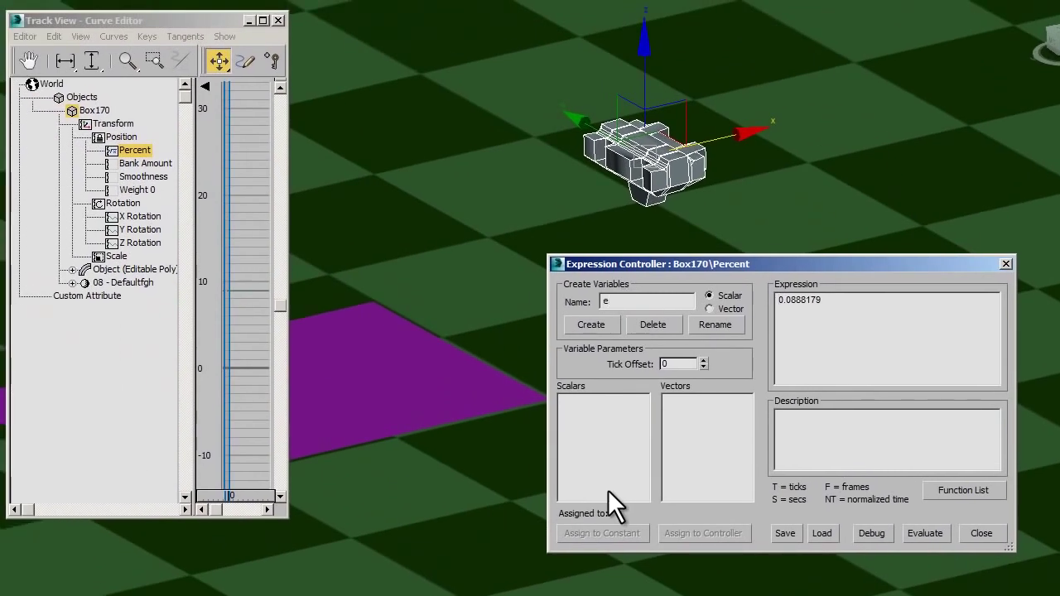
text(t)
click(597, 323)
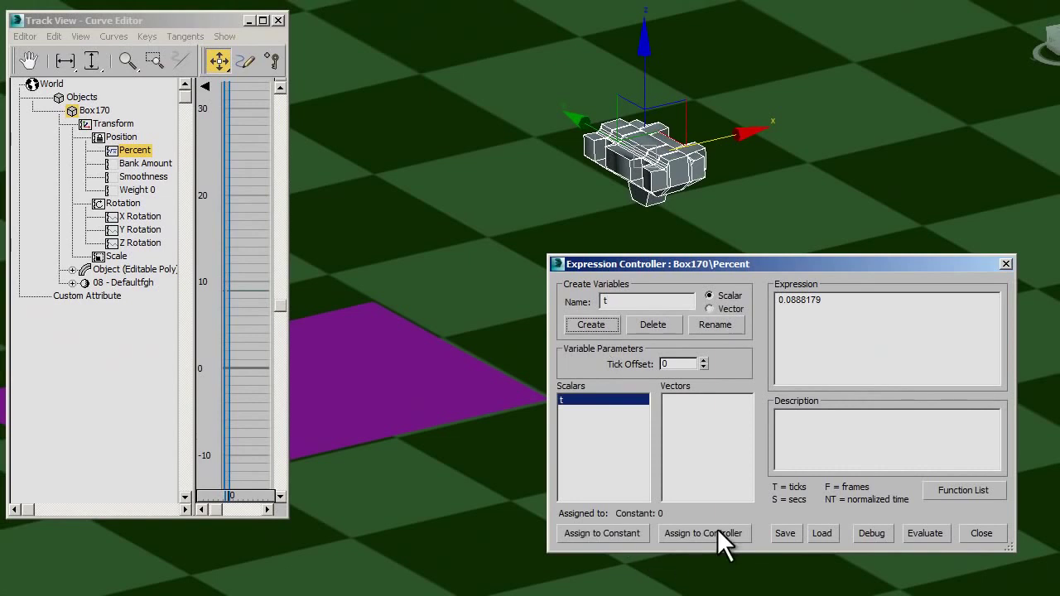
Step: Assign t to baza's X Position track and evaluate the expression t*2
click(717, 531)
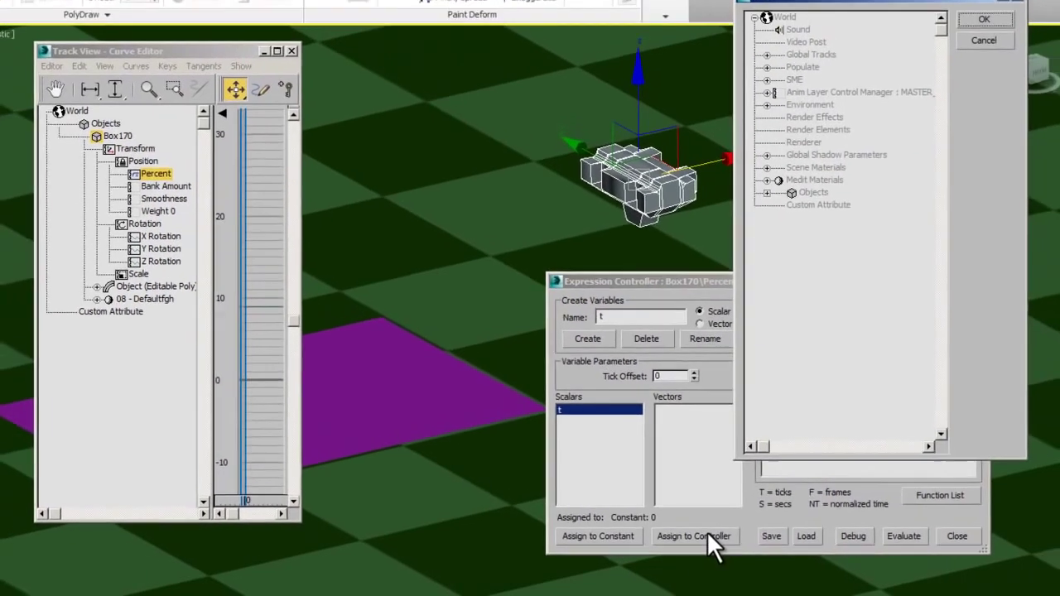
click(759, 206)
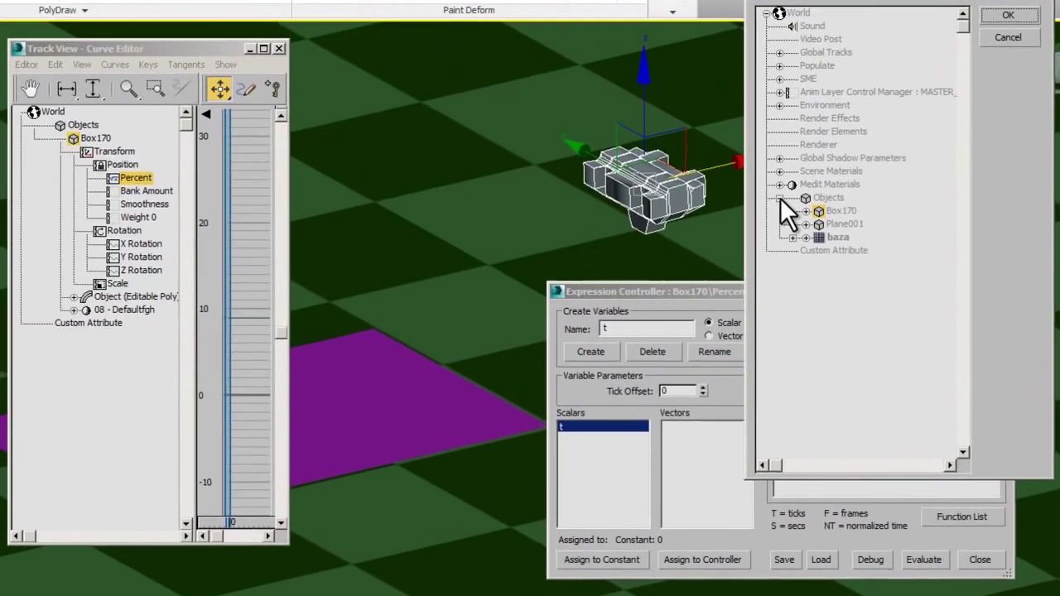
click(795, 238)
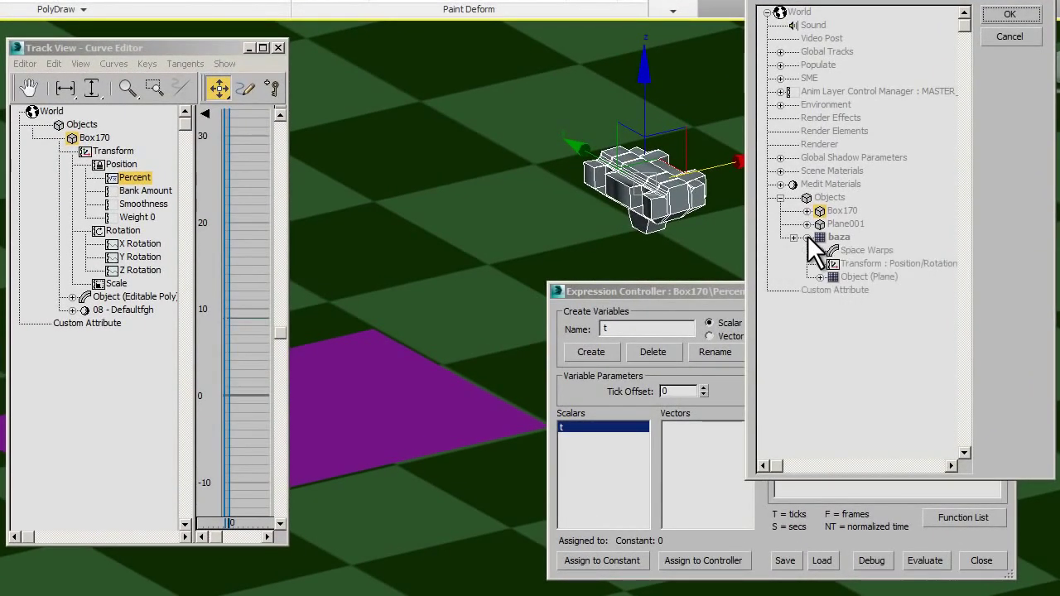
click(819, 263)
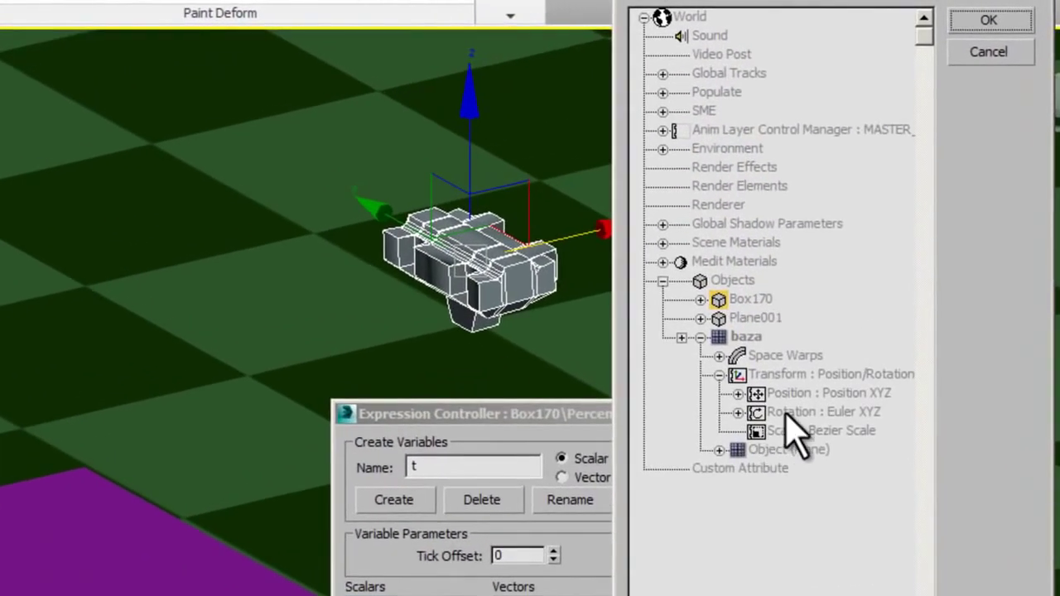
click(737, 393)
click(819, 412)
click(989, 20)
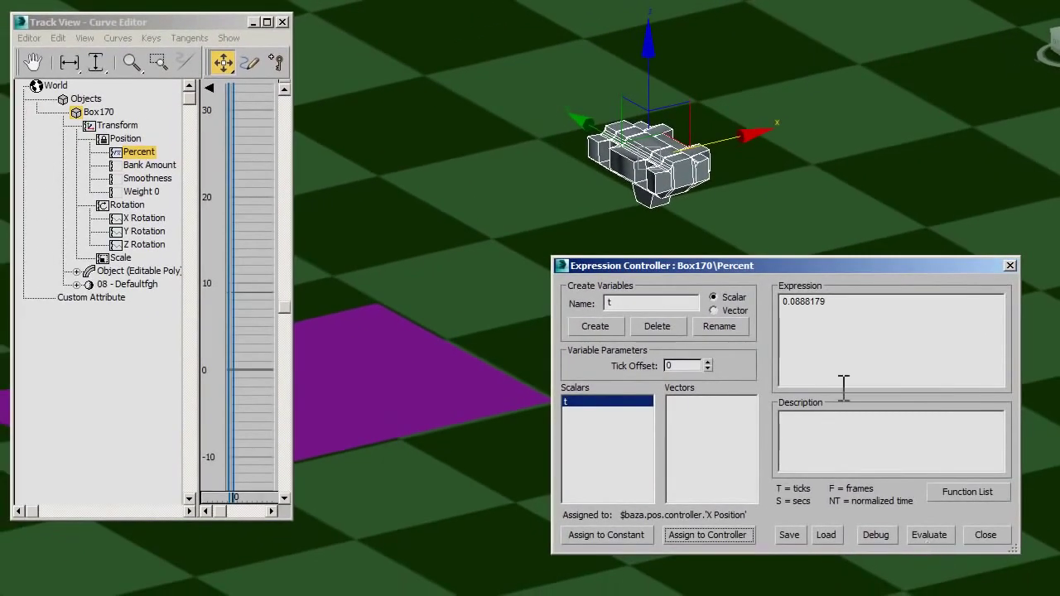
drag(841, 305, 523, 320)
text(t*2)
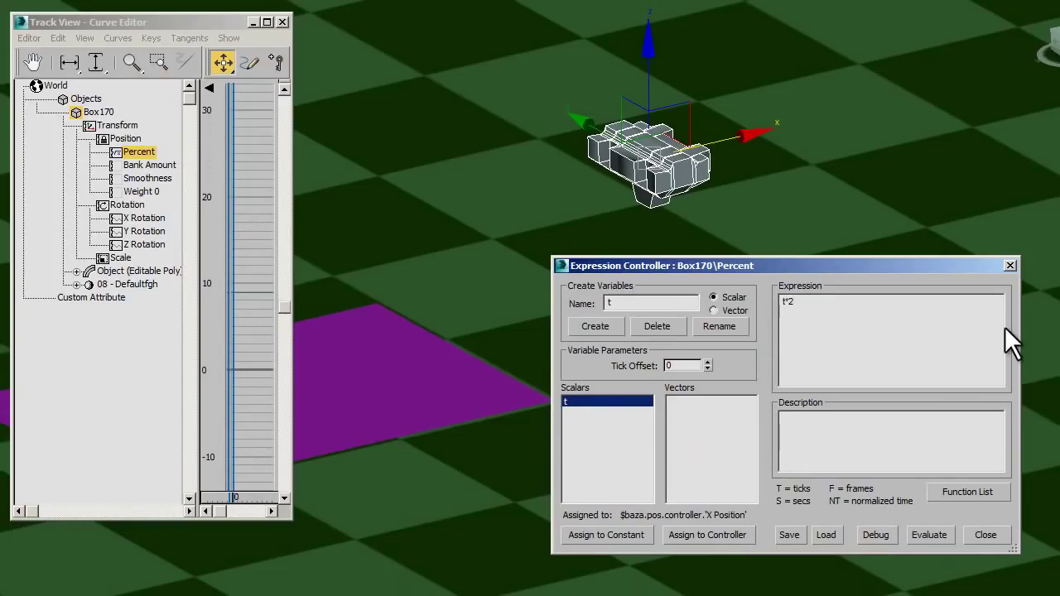
click(929, 534)
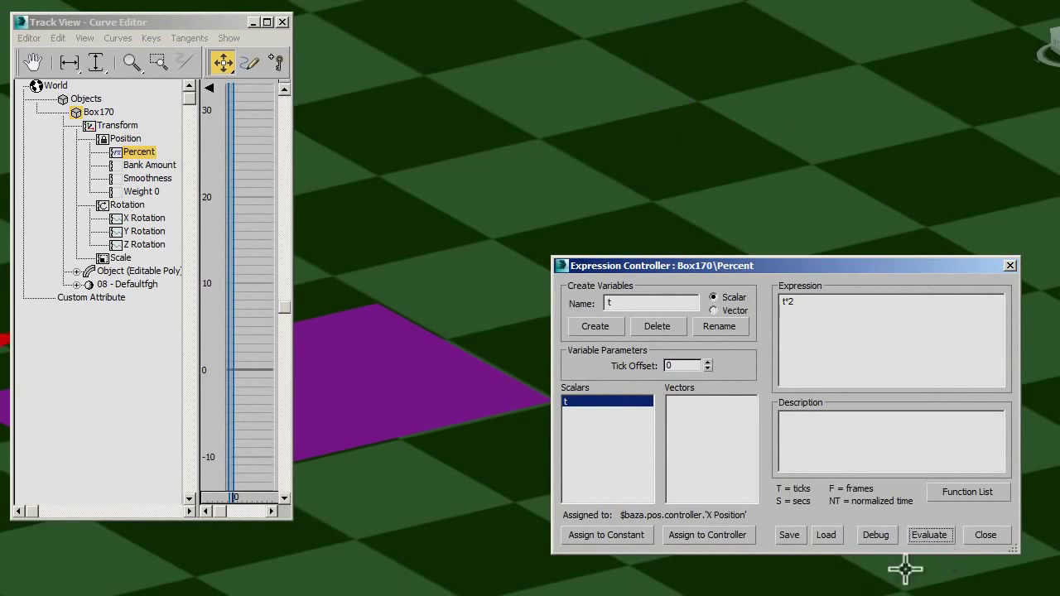
Step: Slide the purple plane along X to test how the link follows the expression
drag(768, 274, 879, 401)
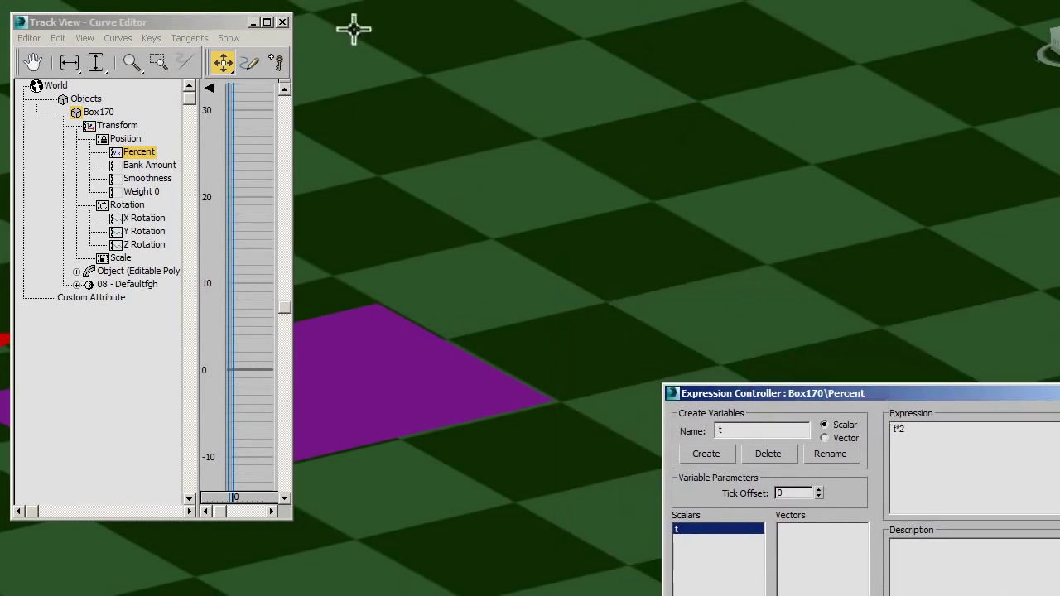
click(280, 20)
click(253, 23)
mouse_move(336, 371)
middle_down()
mouse_move(366, 379)
mouse_move(575, 317)
middle_up()
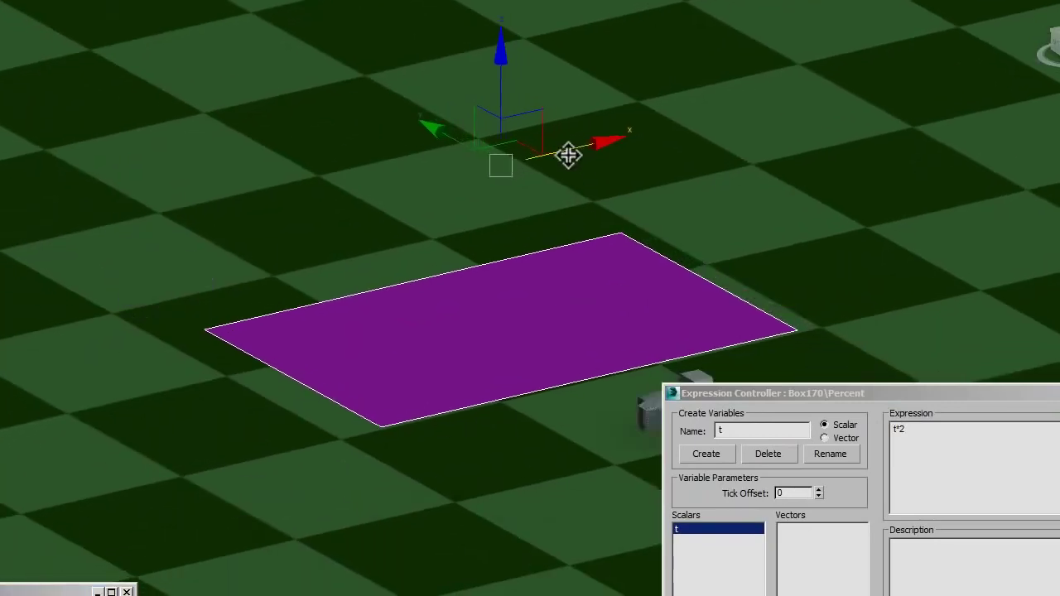
mouse_move(568, 155)
mouse_down()
mouse_move(625, 152)
mouse_move(589, 179)
mouse_up()
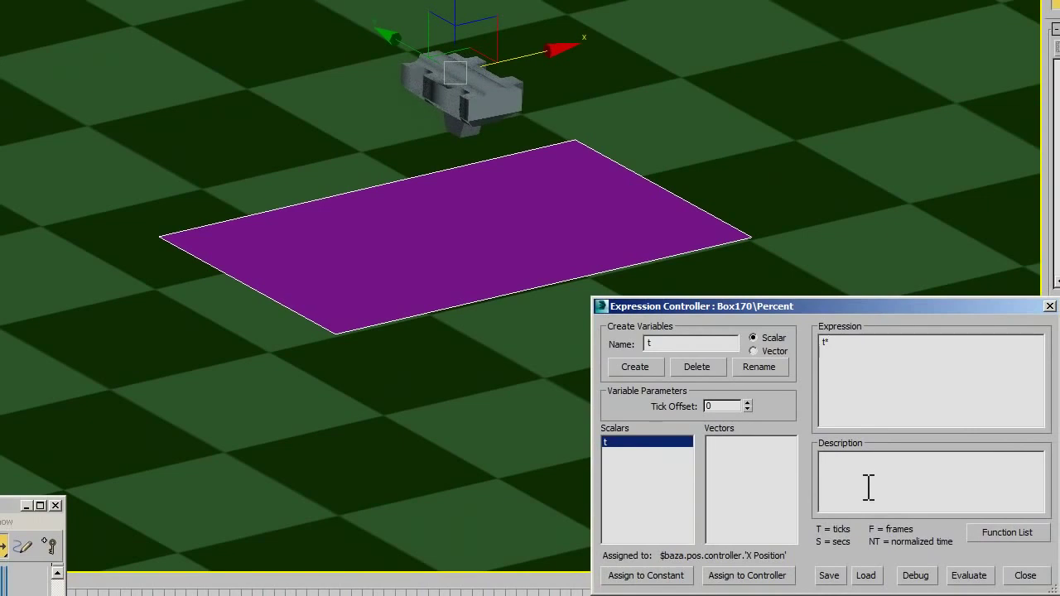
text(1)
click(986, 580)
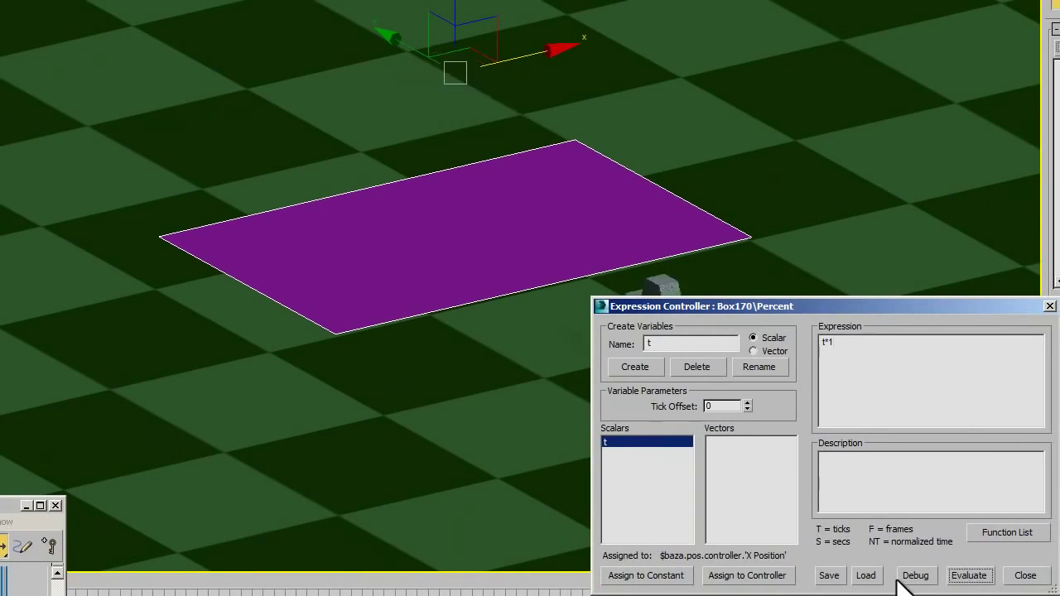
click(538, 64)
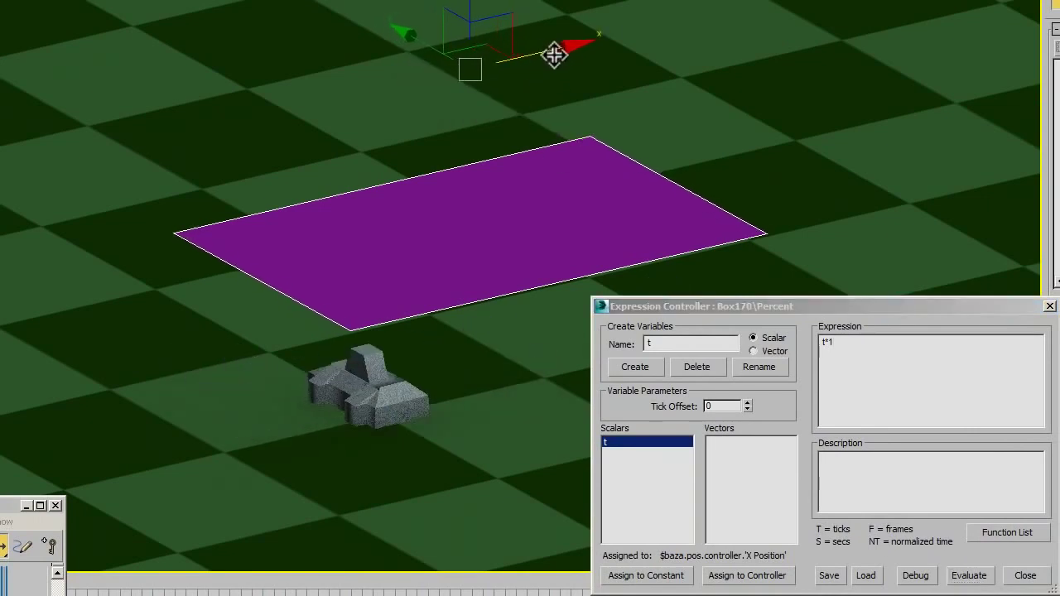
mouse_move(546, 58)
mouse_down()
mouse_move(433, 126)
mouse_move(530, 109)
mouse_move(434, 145)
mouse_up()
Step: Try multipliers t*1 and then t*0.02, evaluating each and checking the link
click(850, 346)
text(*1)
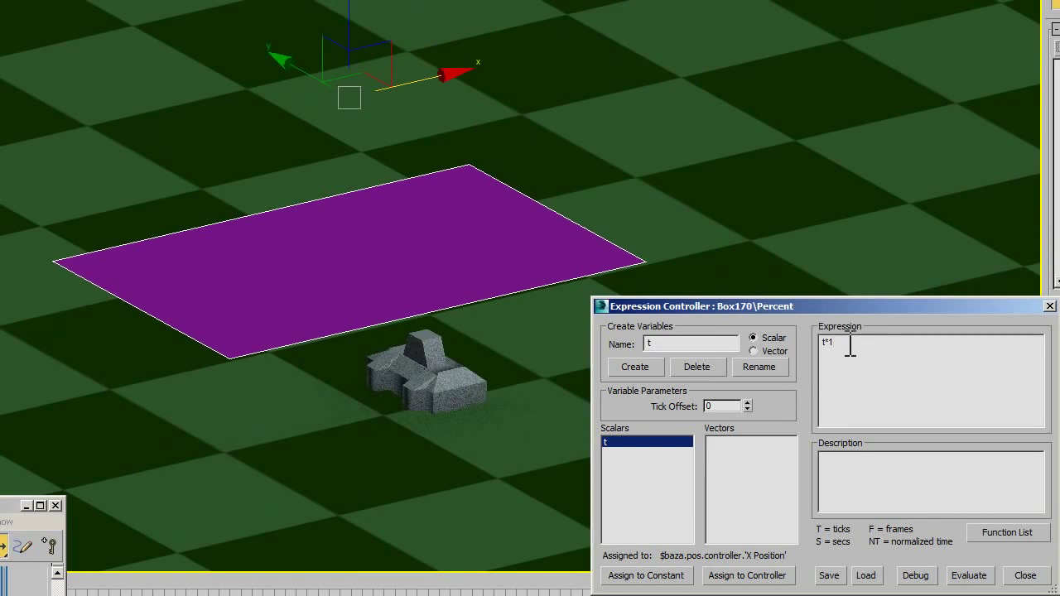
text(0.2)
click(969, 578)
mouse_move(450, 76)
mouse_down()
mouse_move(605, 71)
mouse_move(549, 87)
mouse_up()
click(873, 350)
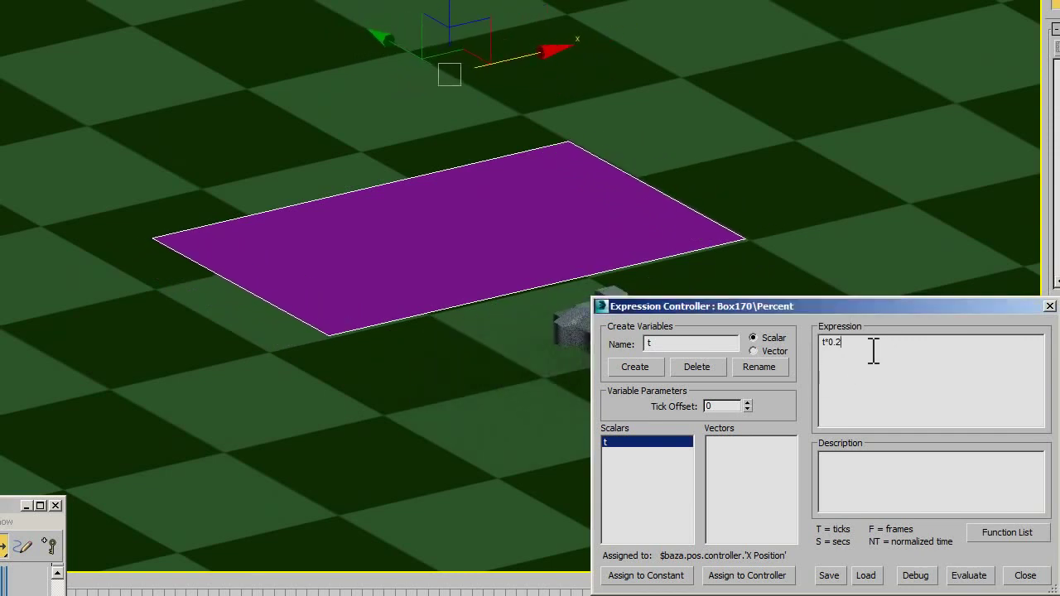
key(BackSpace)
text(02)
click(968, 575)
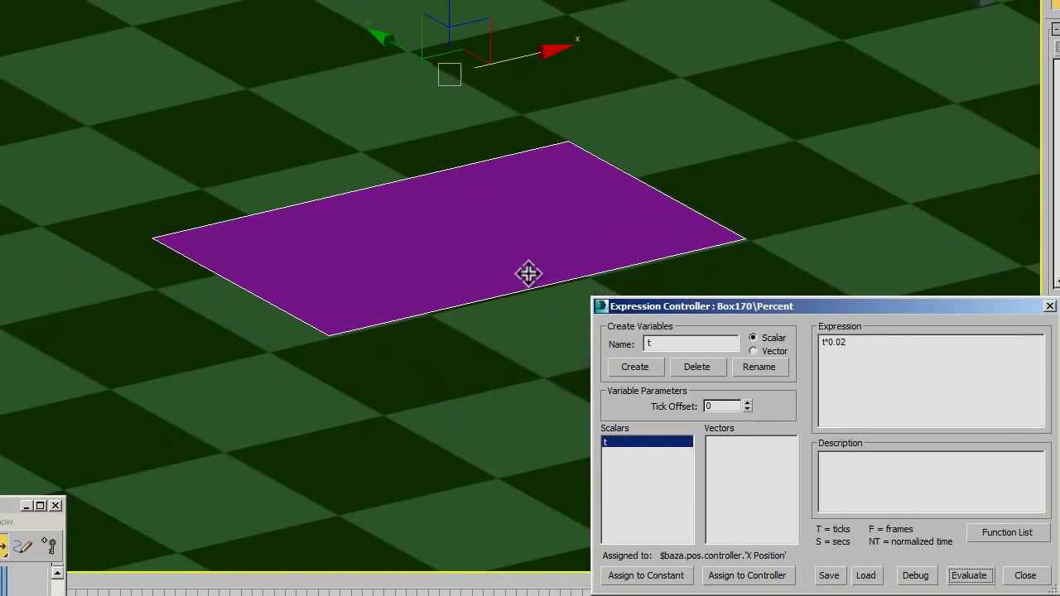
scroll(528, 273, down, 4)
mouse_move(532, 158)
middle_down()
mouse_move(332, 234)
mouse_move(542, 199)
middle_up()
Step: Try further multipliers, including t*0.05 and t*0.045, evaluating each
click(846, 358)
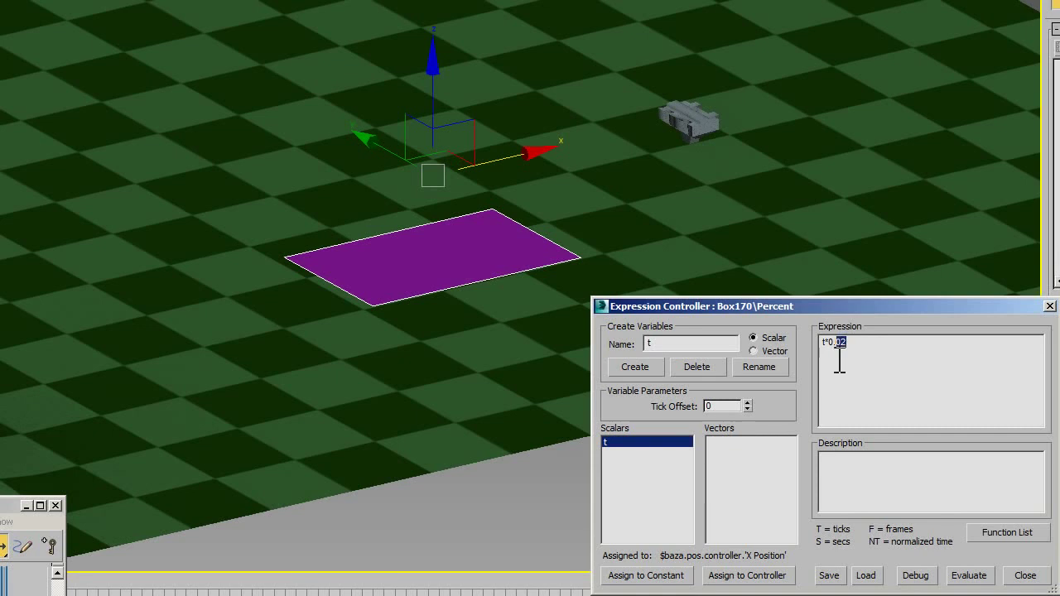
text(1)
click(972, 582)
middle_drag(503, 159, 417, 207)
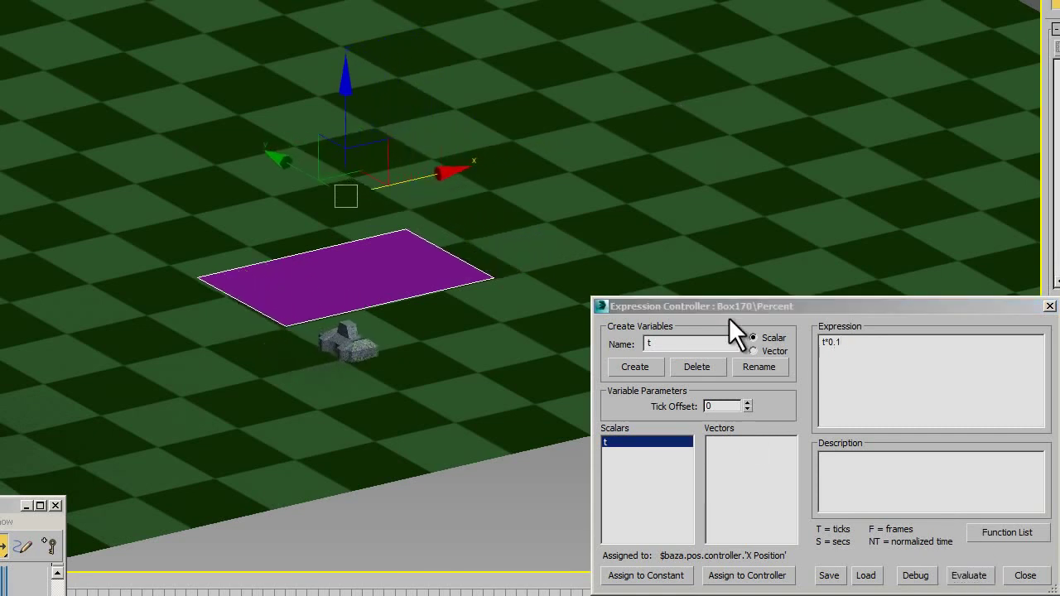
click(851, 351)
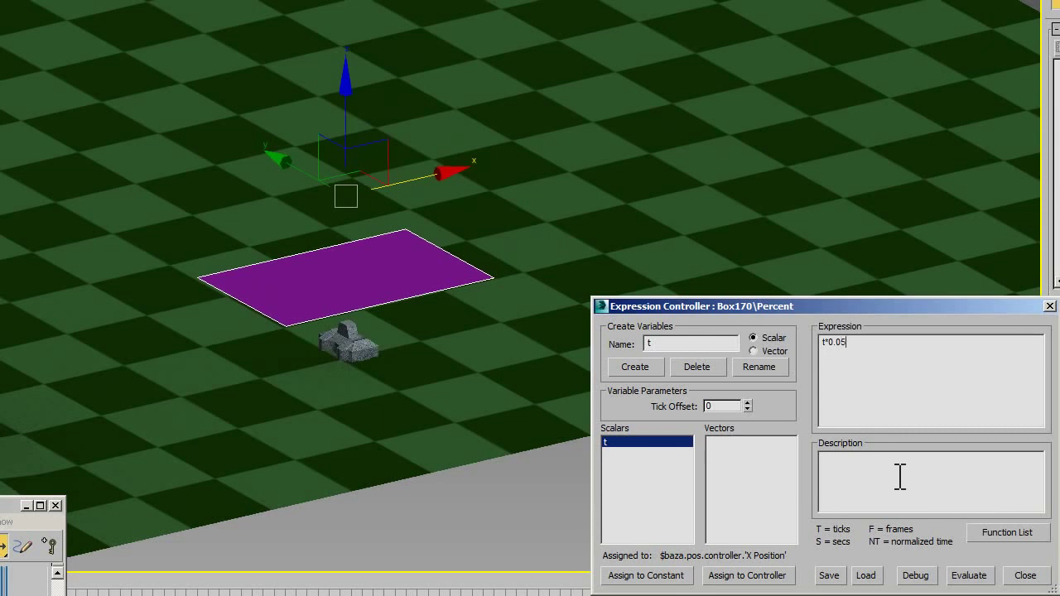
click(979, 575)
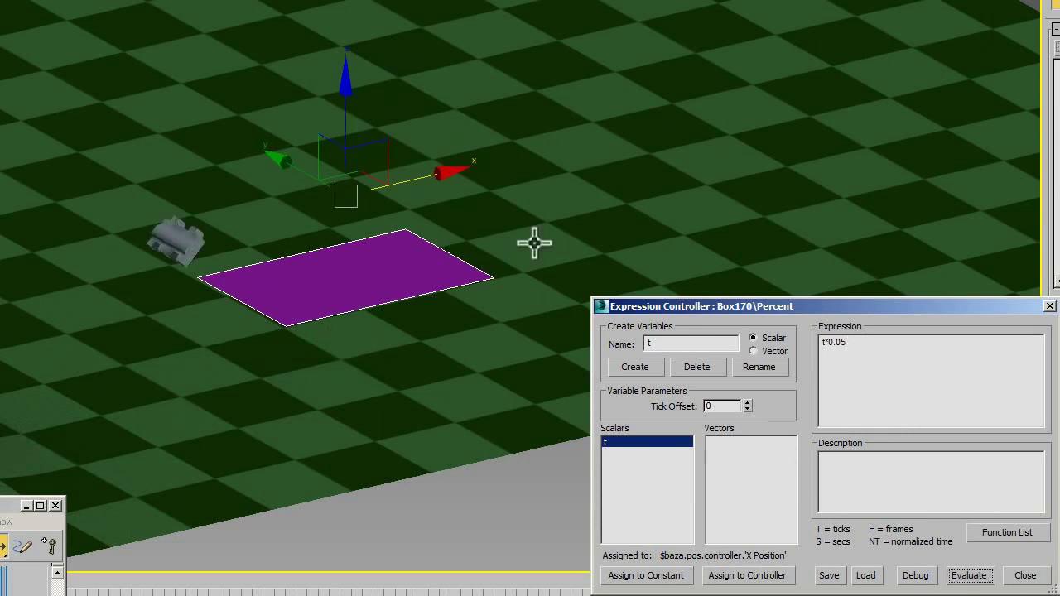
mouse_move(438, 171)
middle_down()
mouse_move(184, 267)
mouse_move(88, 319)
mouse_move(530, 233)
mouse_move(135, 372)
mouse_move(220, 359)
mouse_move(199, 372)
middle_up()
click(875, 351)
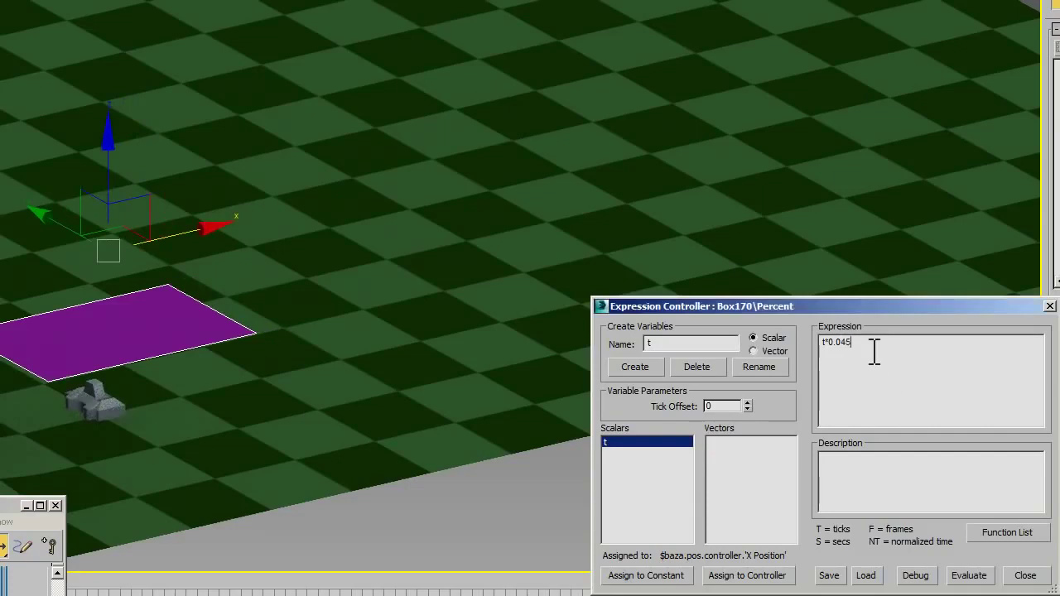
click(984, 580)
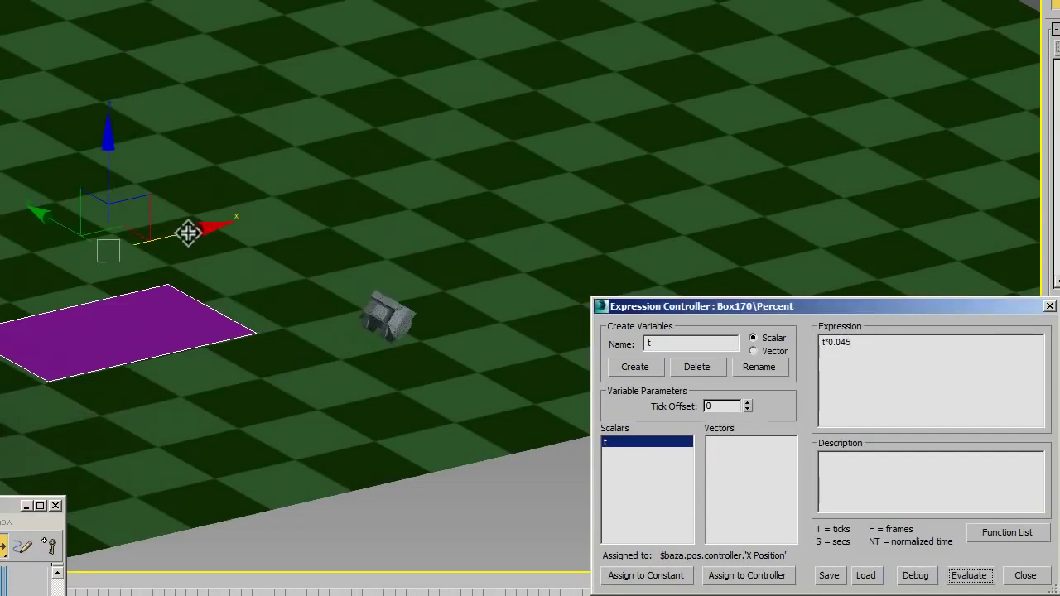
Step: Set the multiplier to t*0.048 and test it by moving the plane and tank along X
click(223, 223)
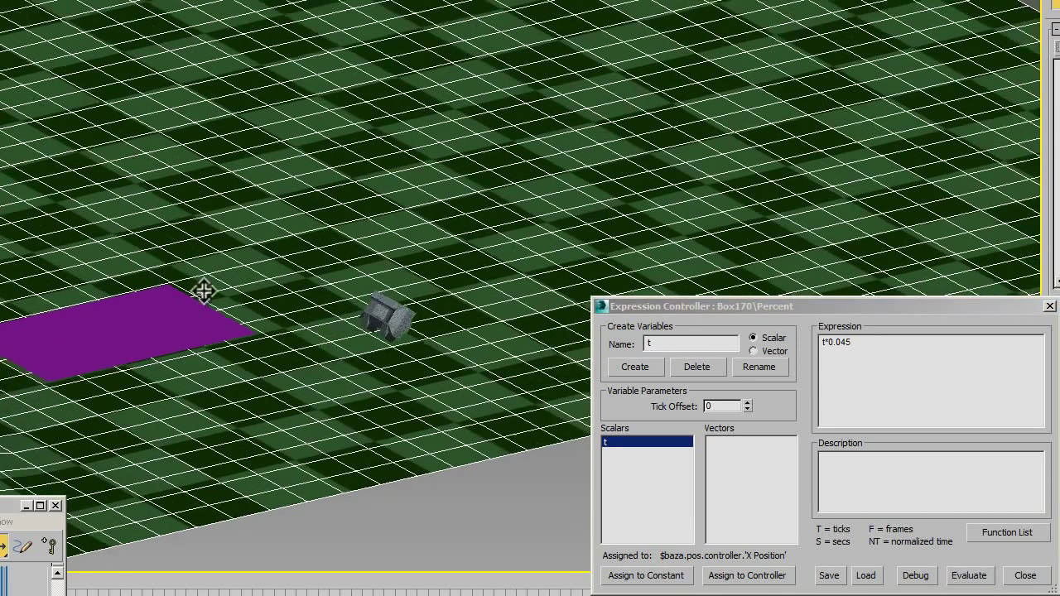
click(195, 287)
mouse_move(202, 230)
mouse_down()
mouse_move(698, 160)
mouse_move(495, 226)
mouse_up()
click(890, 348)
text(8)
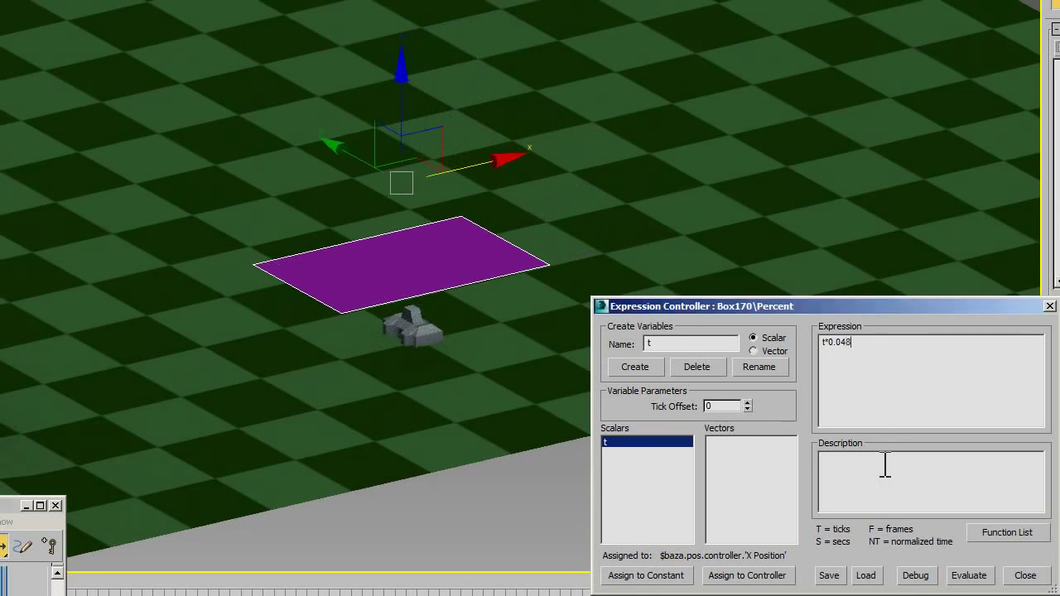
click(979, 577)
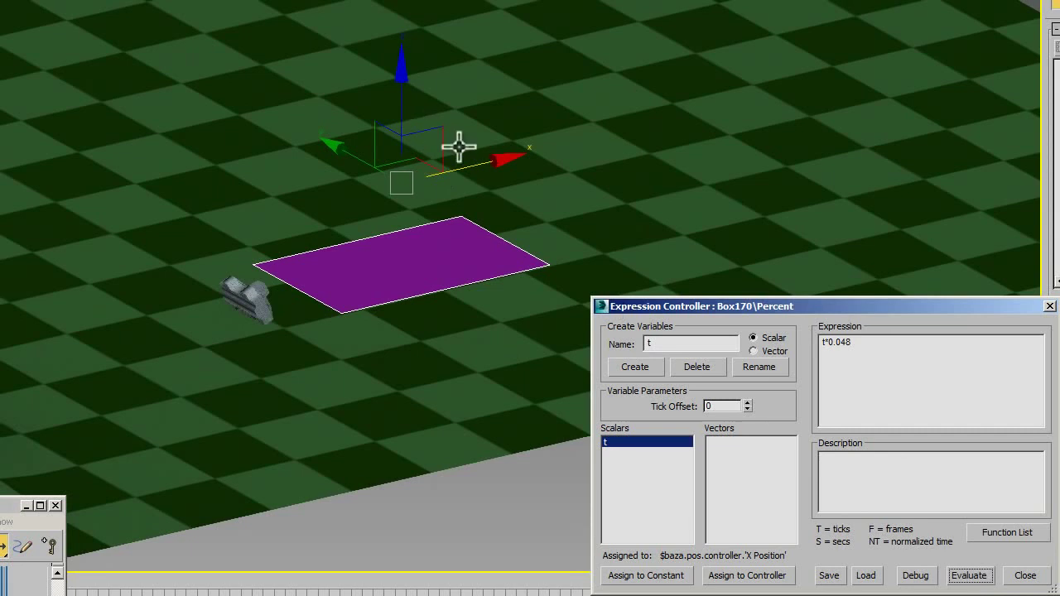
mouse_move(486, 162)
mouse_down()
mouse_move(246, 303)
mouse_move(118, 357)
mouse_move(4, 365)
mouse_move(160, 336)
mouse_move(615, 201)
mouse_up()
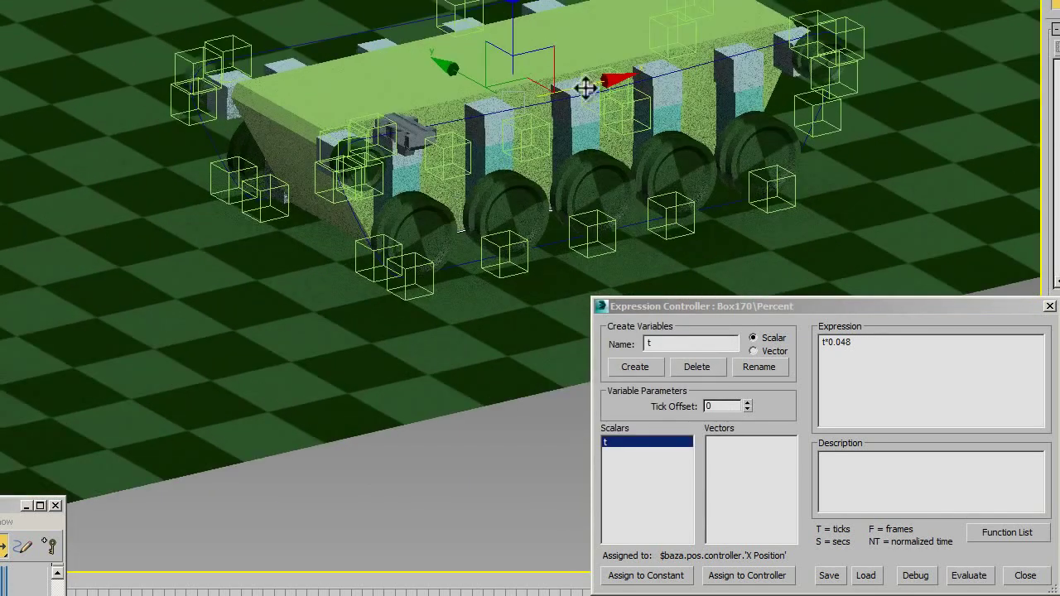
mouse_move(585, 90)
mouse_down()
mouse_move(249, 218)
mouse_move(25, 273)
mouse_move(6, 315)
mouse_move(57, 315)
mouse_move(496, 215)
mouse_up()
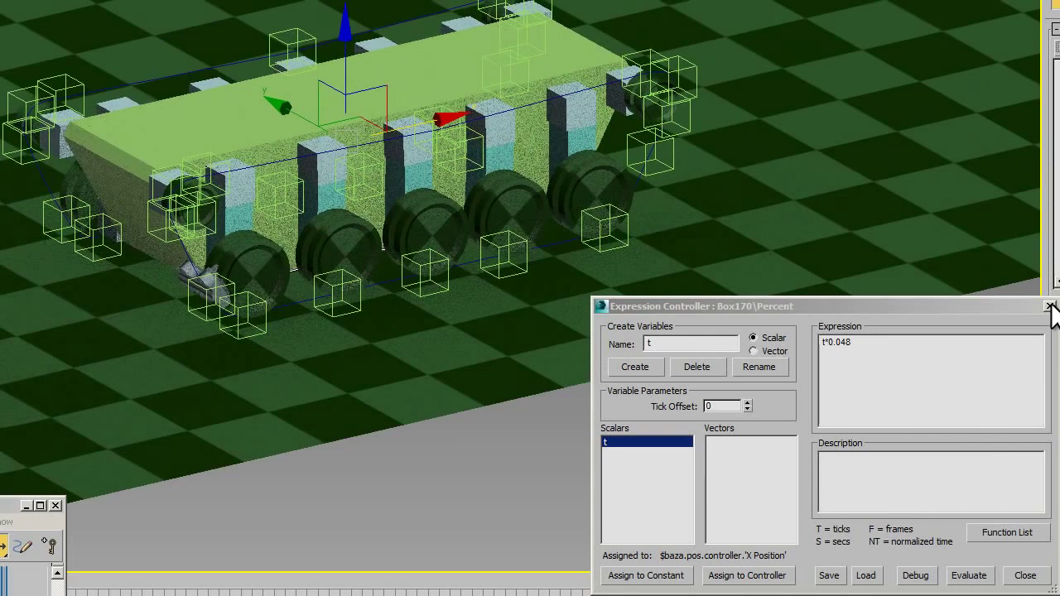
Step: Close the expression window, move the tank to X 0.531m watching the link, and select Box170
click(56, 505)
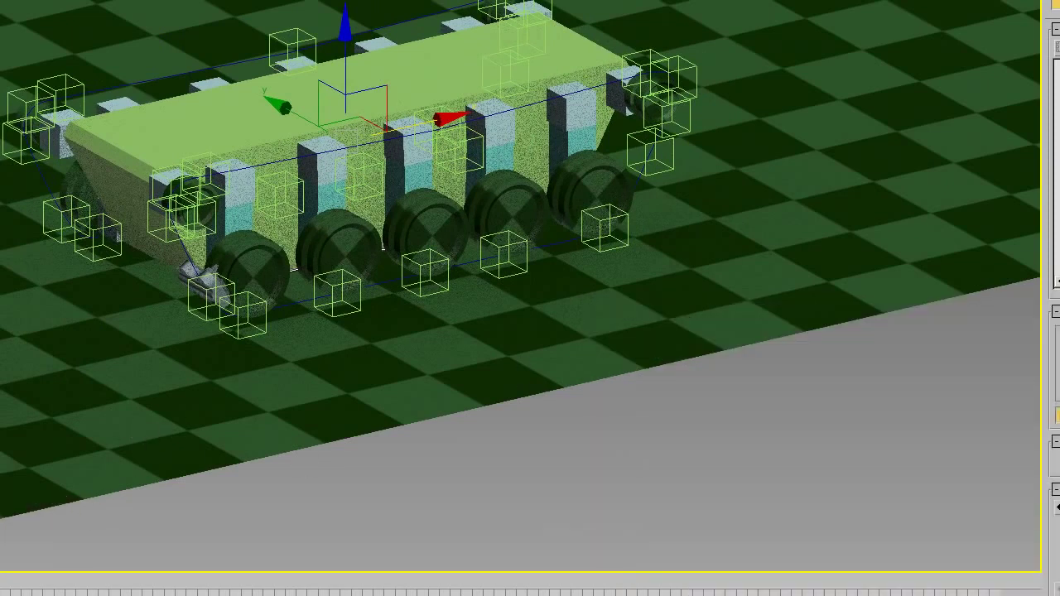
scroll(596, 378, up, 2)
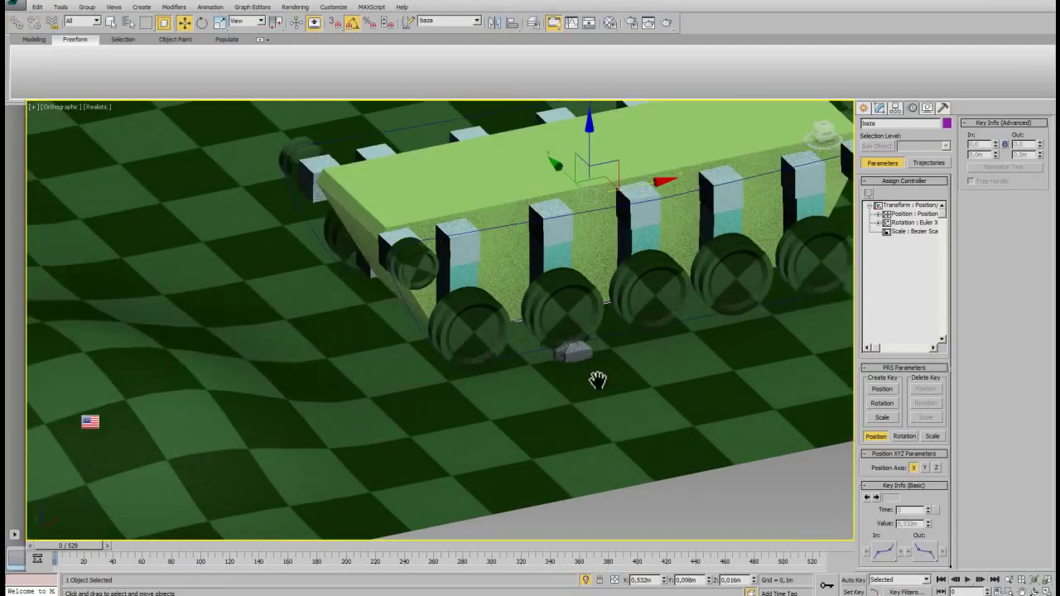
scroll(654, 381, up, 2)
mouse_move(690, 200)
mouse_down()
mouse_move(986, 196)
mouse_move(733, 315)
mouse_move(532, 374)
mouse_move(43, 449)
mouse_move(163, 417)
mouse_move(607, 356)
mouse_move(970, 265)
mouse_move(700, 358)
mouse_up()
scroll(699, 357, down, 1)
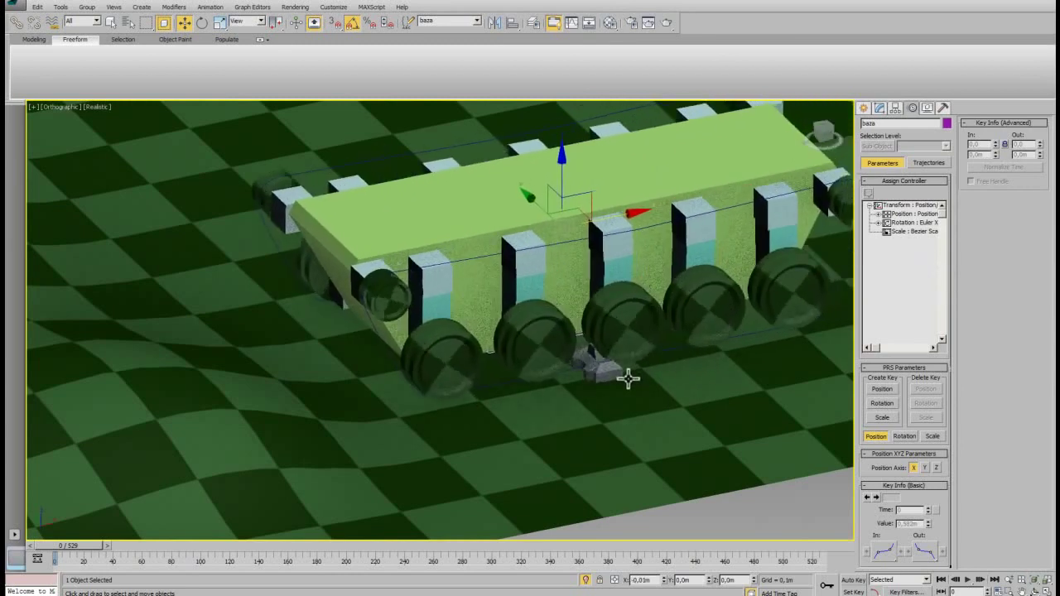
scroll(627, 378, down, 2)
mouse_move(621, 201)
mouse_down()
mouse_move(652, 208)
mouse_move(660, 197)
mouse_up()
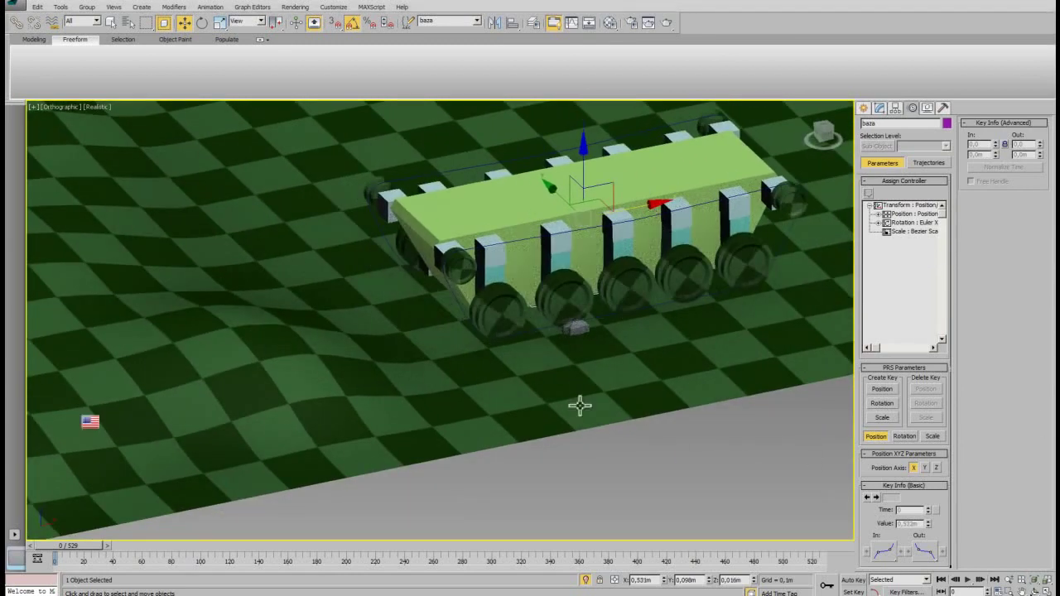
scroll(581, 308, up, 5)
scroll(532, 331, down, 2)
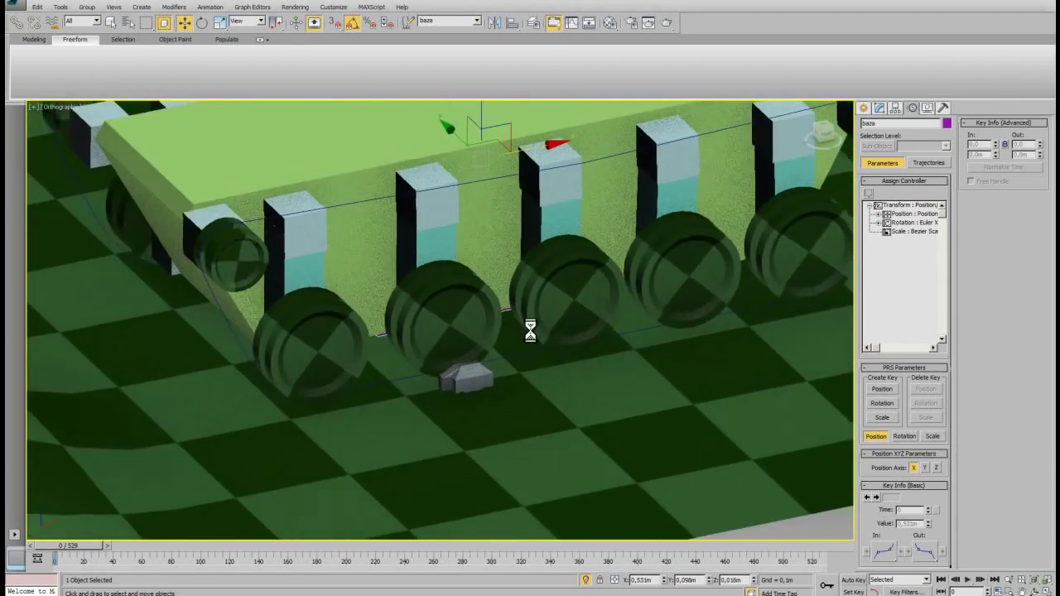
click(476, 375)
Step: Clone Box170 as an instance named Box196
key(ctrl+v)
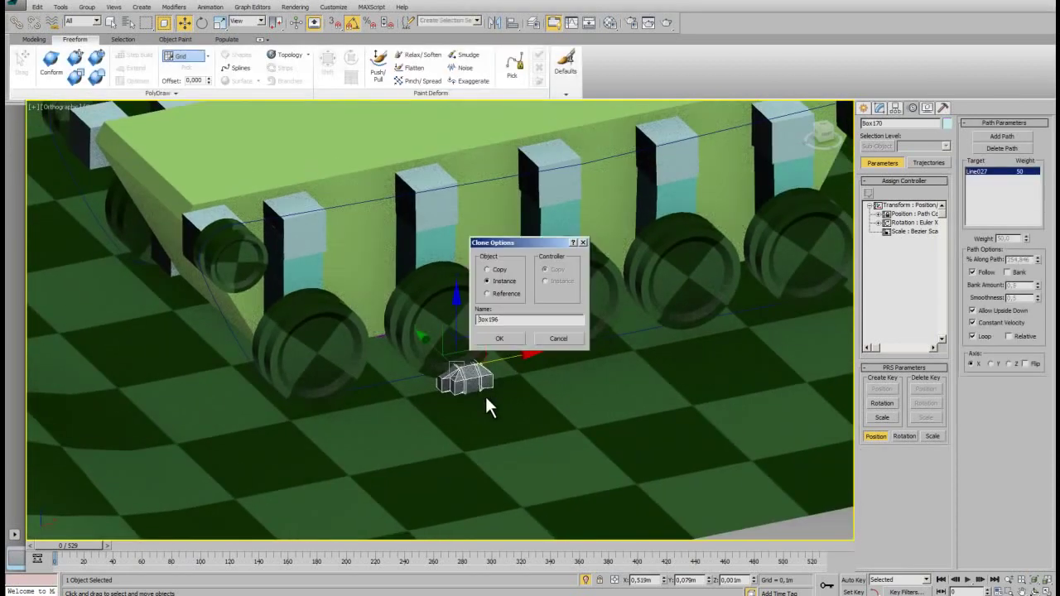
click(495, 340)
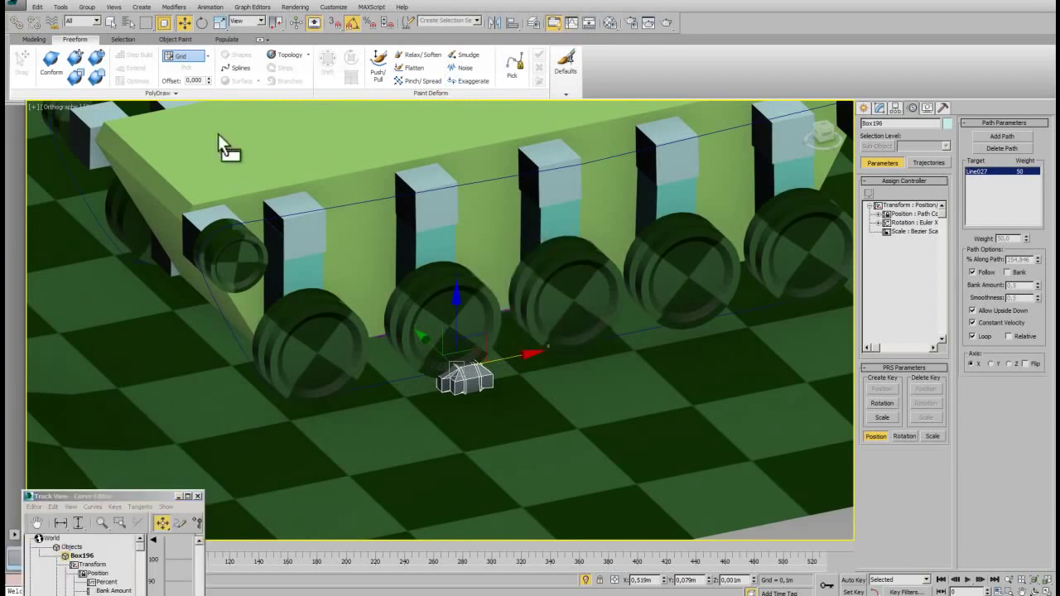
drag(161, 497, 224, 104)
Step: Change Box196's Percent expression to t*0.048+0.5 and evaluate it
right_click(149, 153)
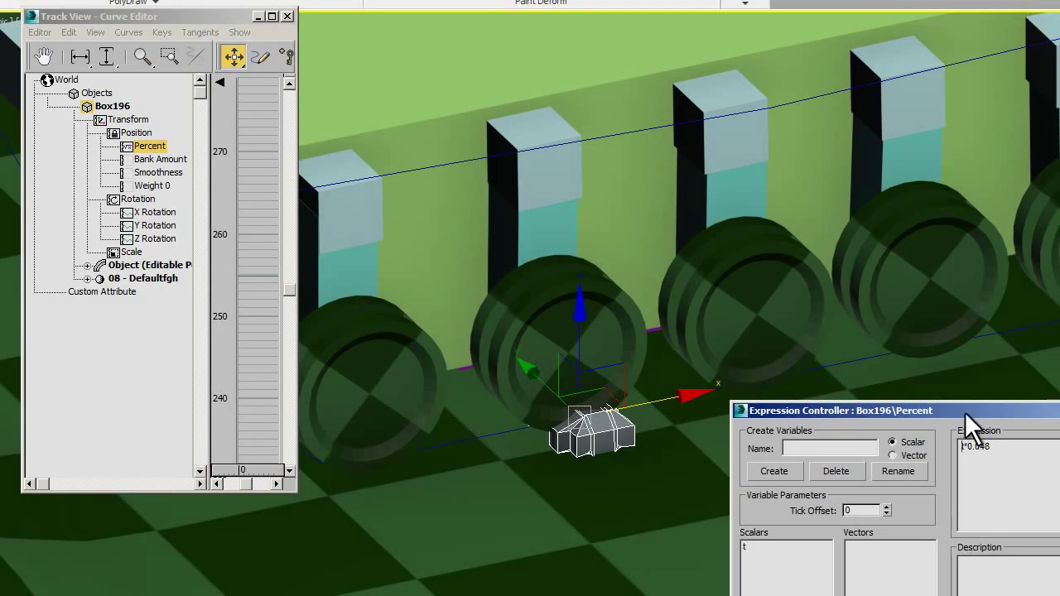
drag(964, 411, 830, 264)
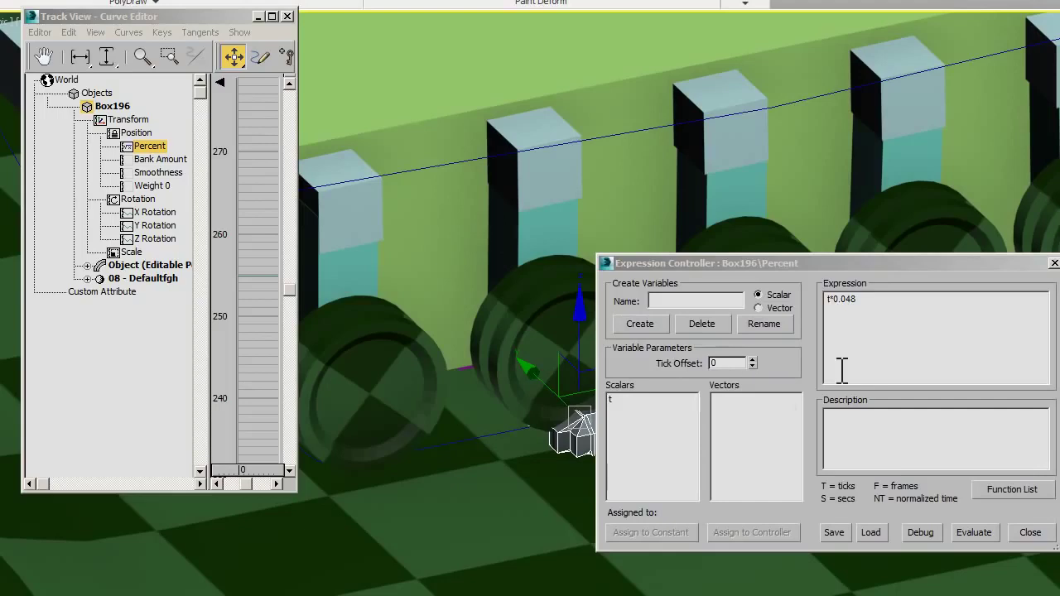
click(873, 305)
text(+0.5)
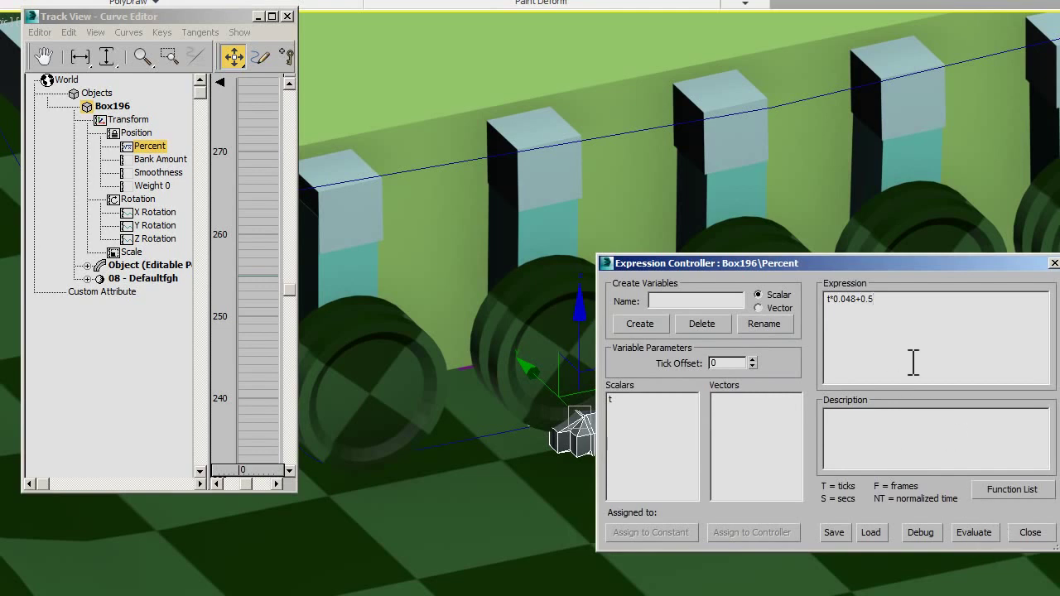
click(982, 534)
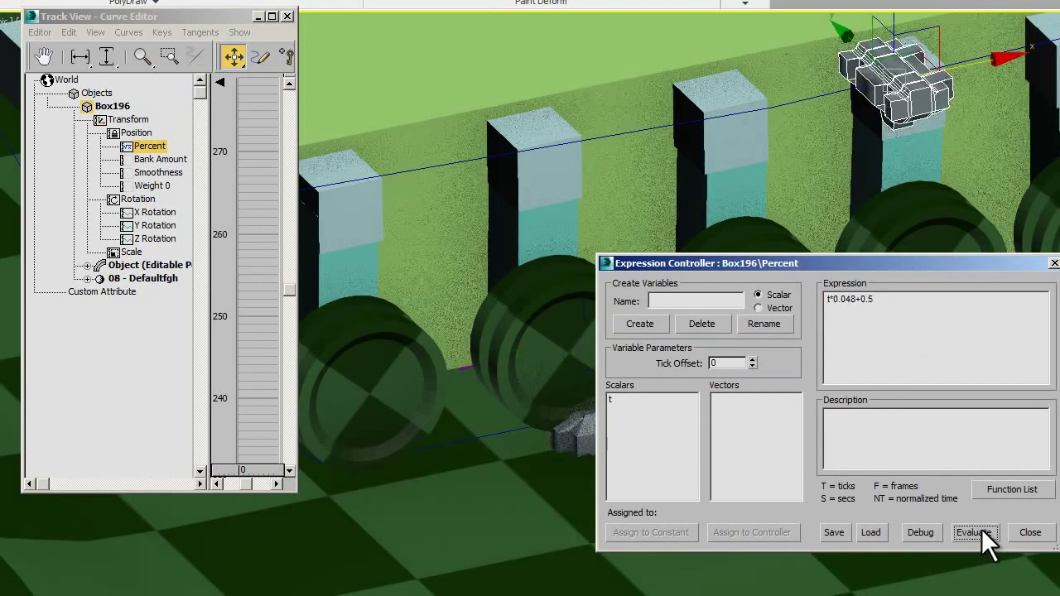
drag(1011, 266, 1059, 527)
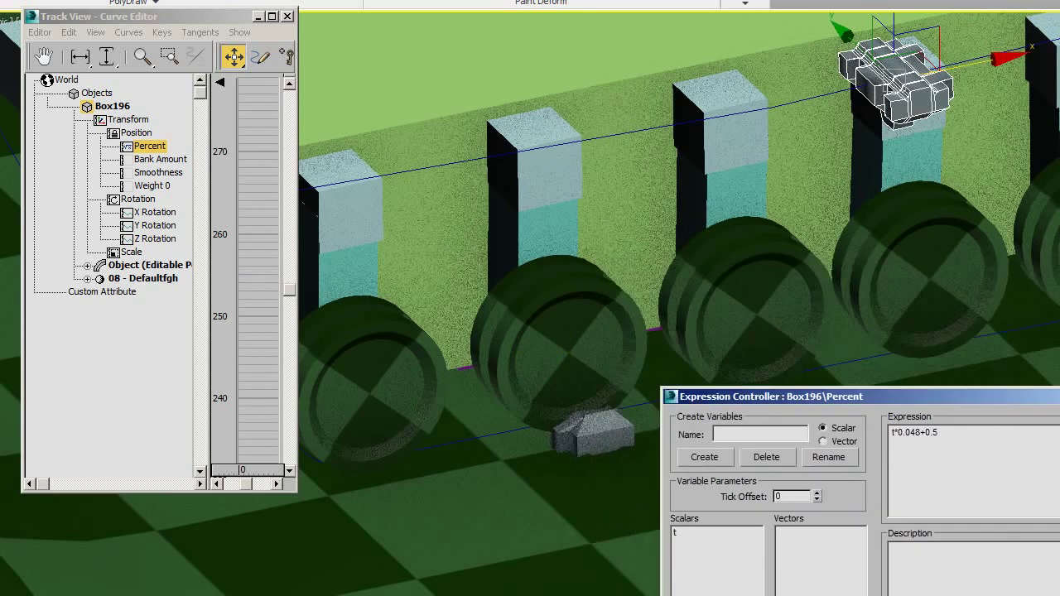
scroll(827, 339, down, 5)
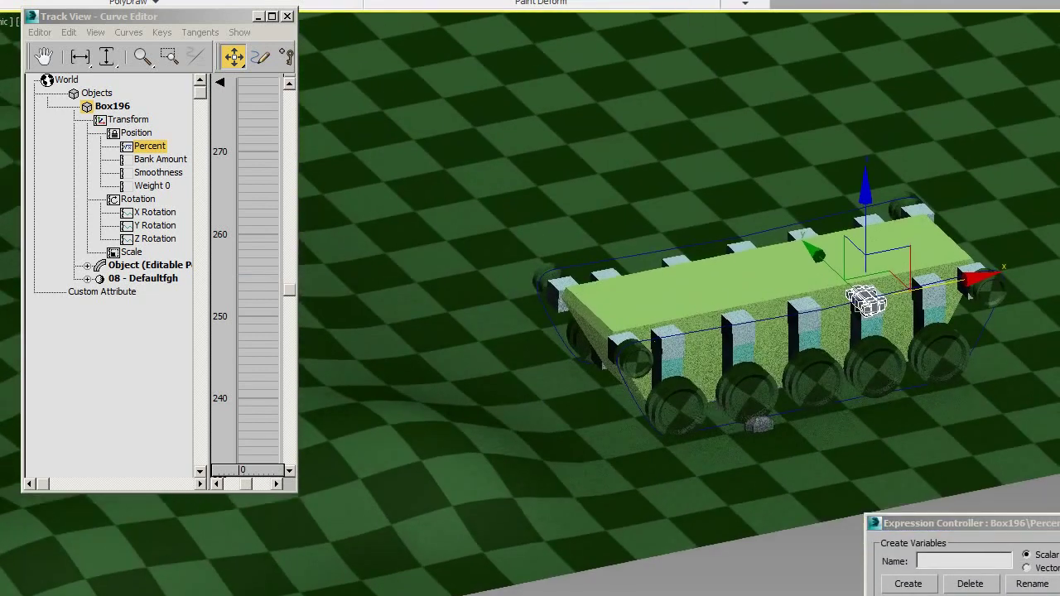
Step: Move the tank body baza and re-evaluate Box196's Percent expression
click(865, 303)
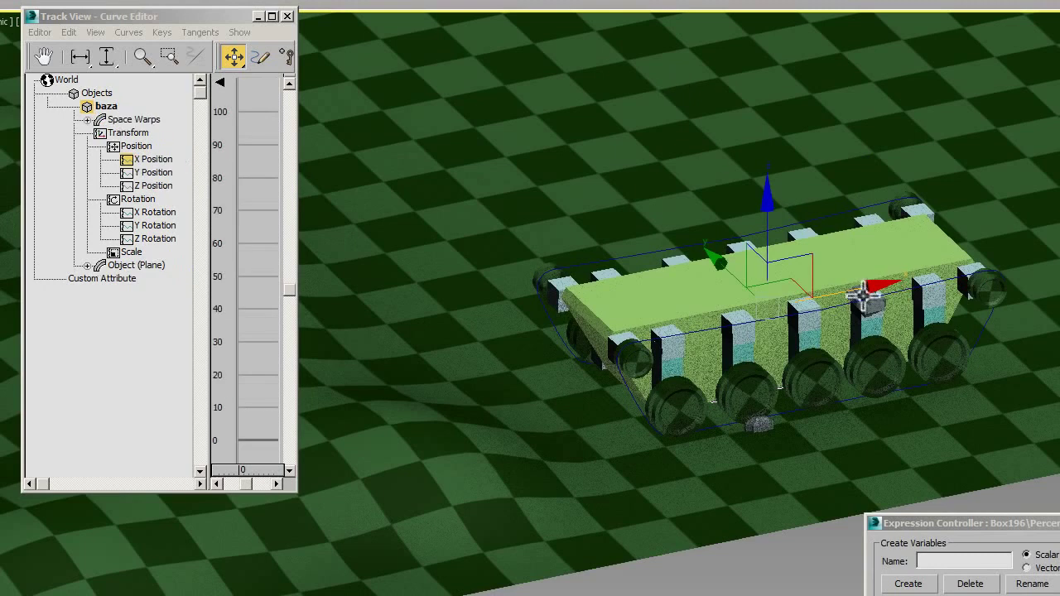
mouse_move(865, 283)
mouse_down()
mouse_move(365, 428)
mouse_move(840, 360)
mouse_up()
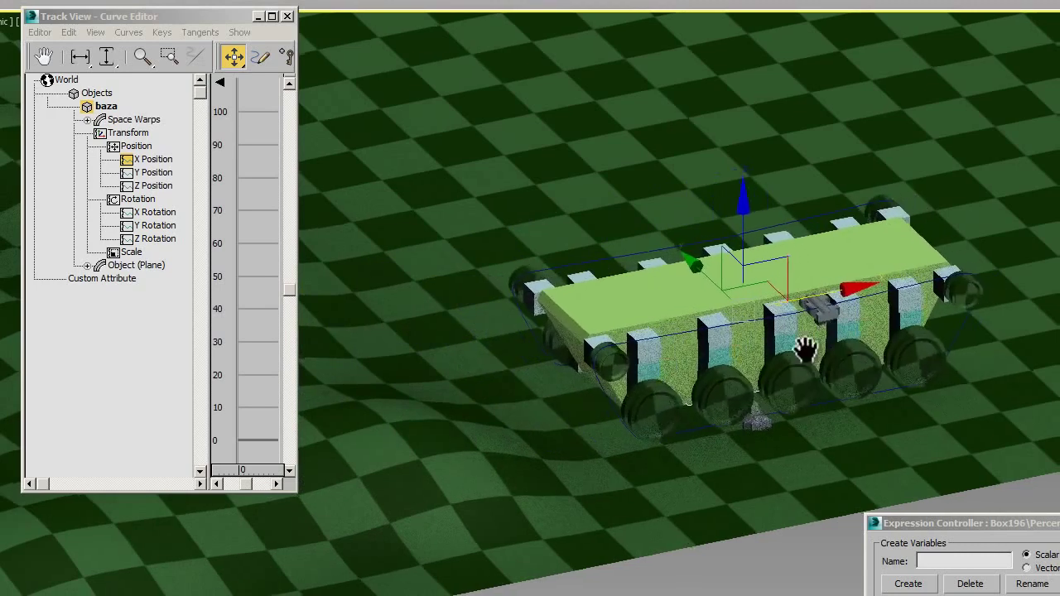
scroll(763, 412, up, 3)
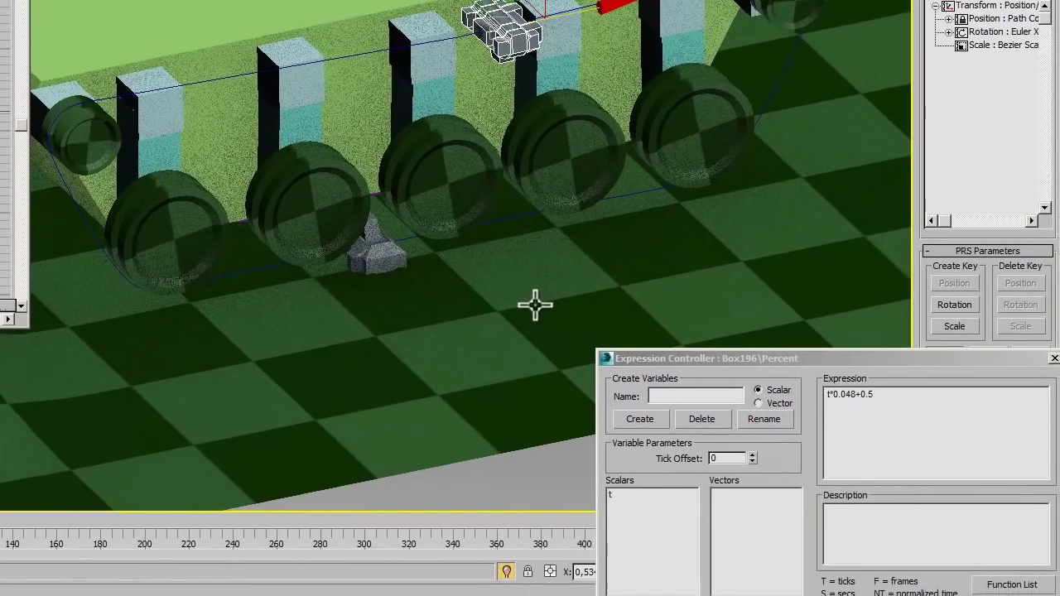
click(882, 399)
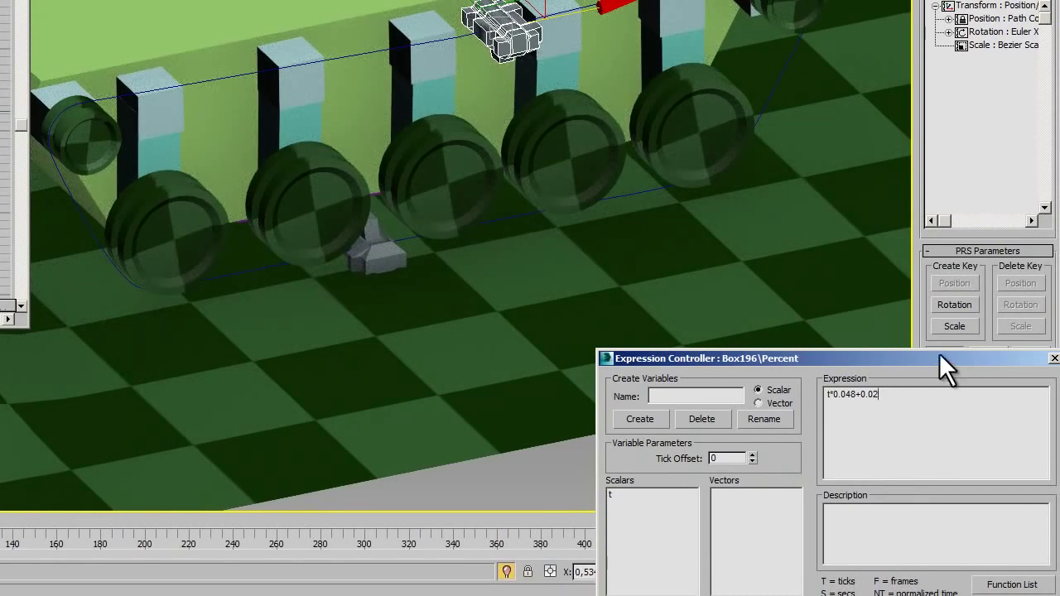
drag(940, 356, 946, 243)
click(979, 513)
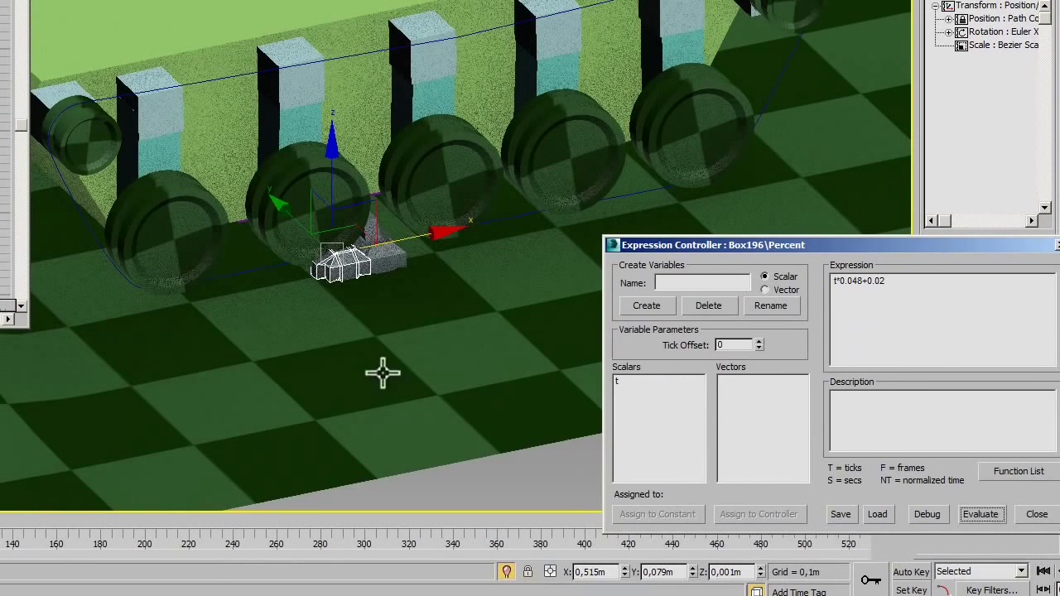
Step: Try Percent offsets 0.03 and 0.025, evaluating each and checking the link
scroll(389, 294, up, 3)
scroll(388, 294, up, 2)
alt+middle_drag(406, 256, 392, 265)
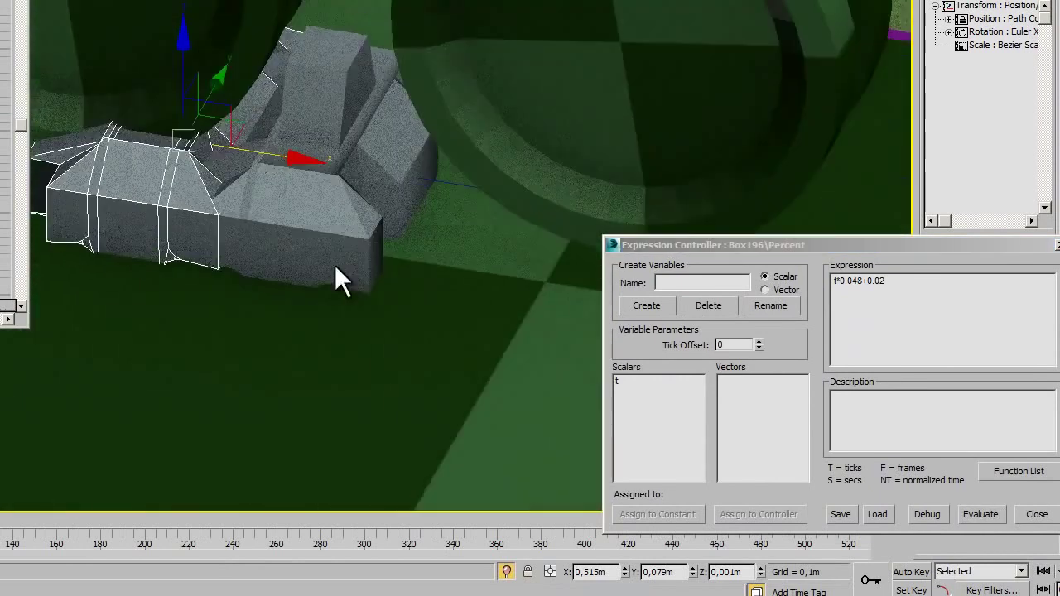
click(846, 311)
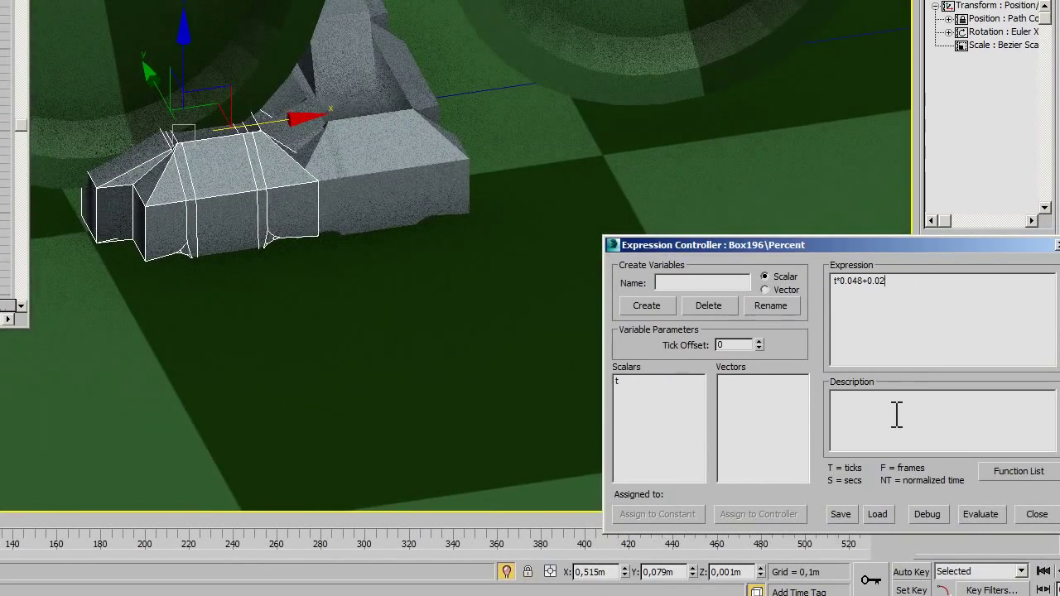
key(BackSpace)
text(3)
click(981, 514)
click(907, 284)
text(25)
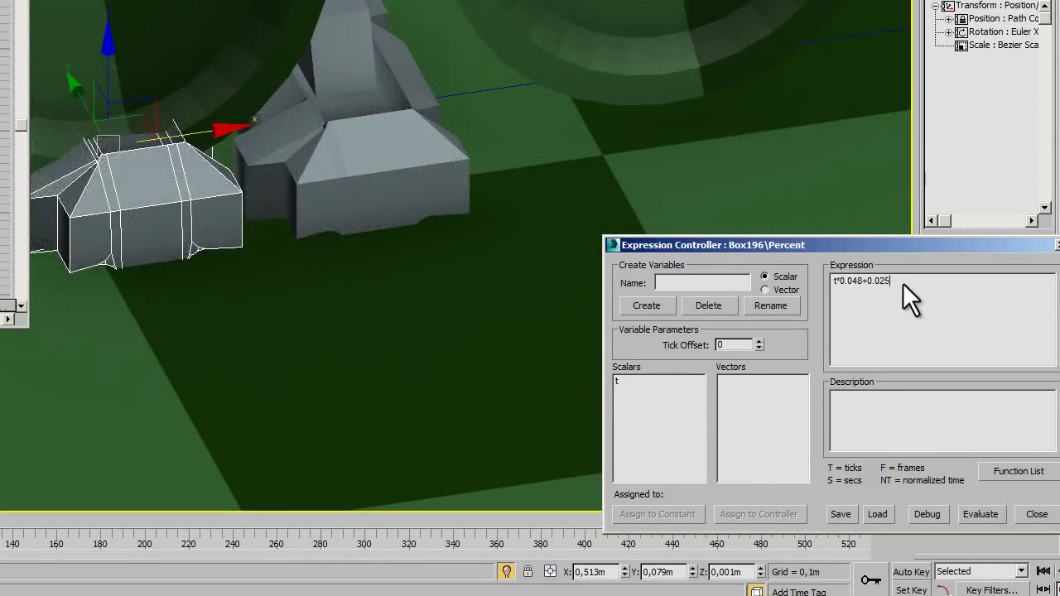
click(981, 514)
Step: Refine the offset via 0.0255 and 0.024 to t*0.048+0.023, checking the link spacing
mouse_move(342, 220)
alt+middle_down()
mouse_move(313, 245)
mouse_move(363, 309)
alt+middle_up()
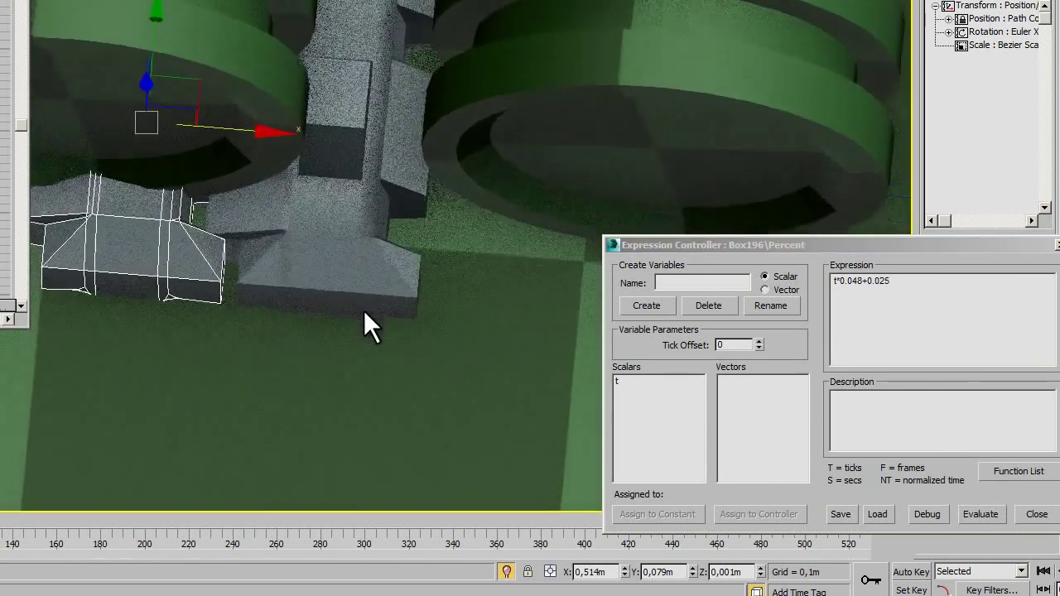
click(909, 364)
text(5)
click(980, 513)
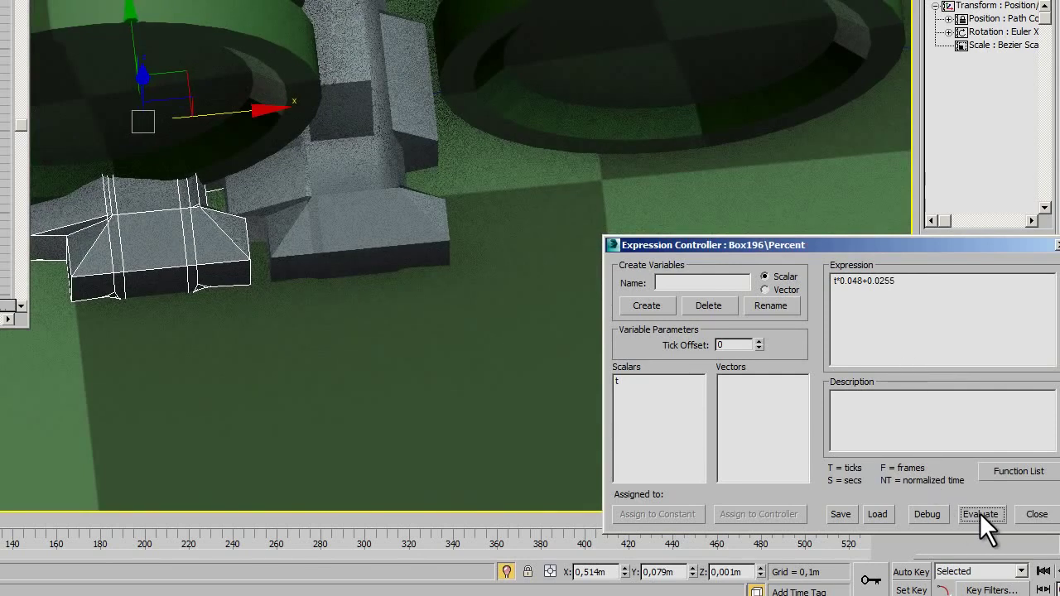
drag(914, 282, 882, 311)
text(24)
click(980, 514)
click(900, 295)
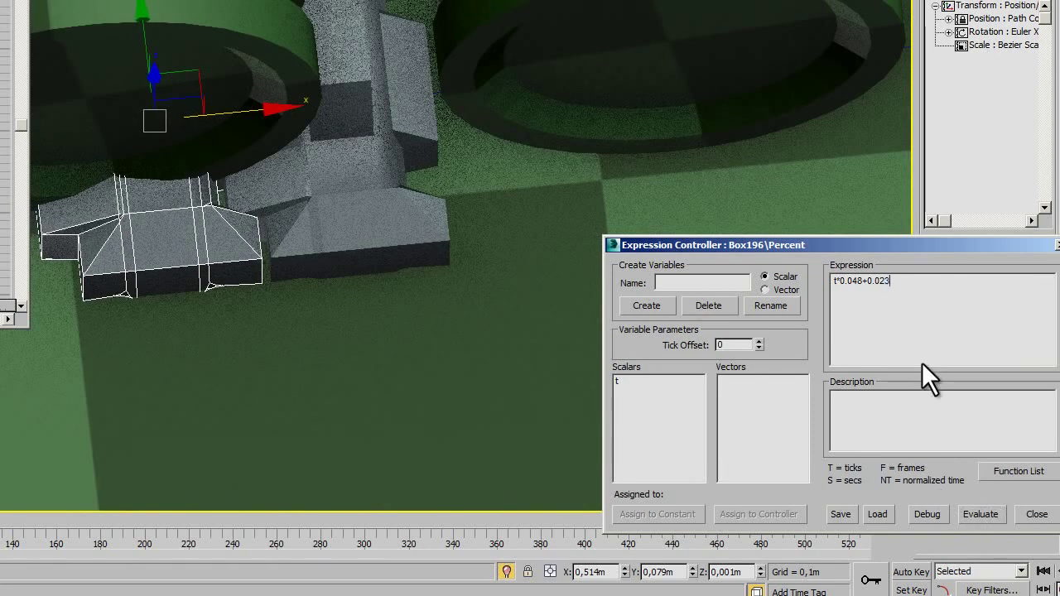
click(980, 514)
mouse_move(466, 237)
alt+middle_down()
mouse_move(405, 133)
mouse_move(530, 182)
mouse_move(539, 168)
alt+middle_up()
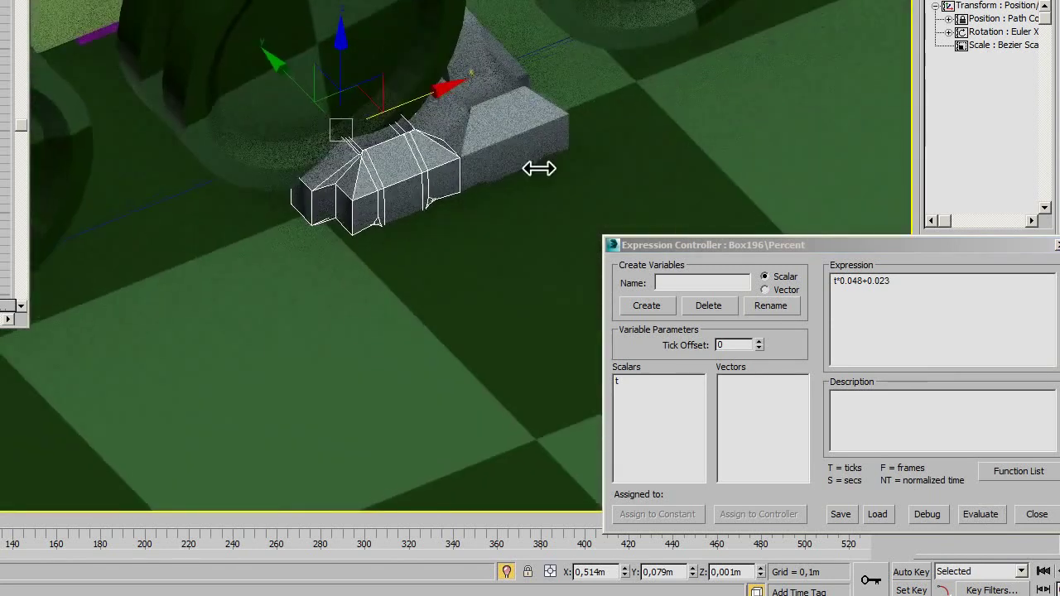
scroll(579, 190, down, 5)
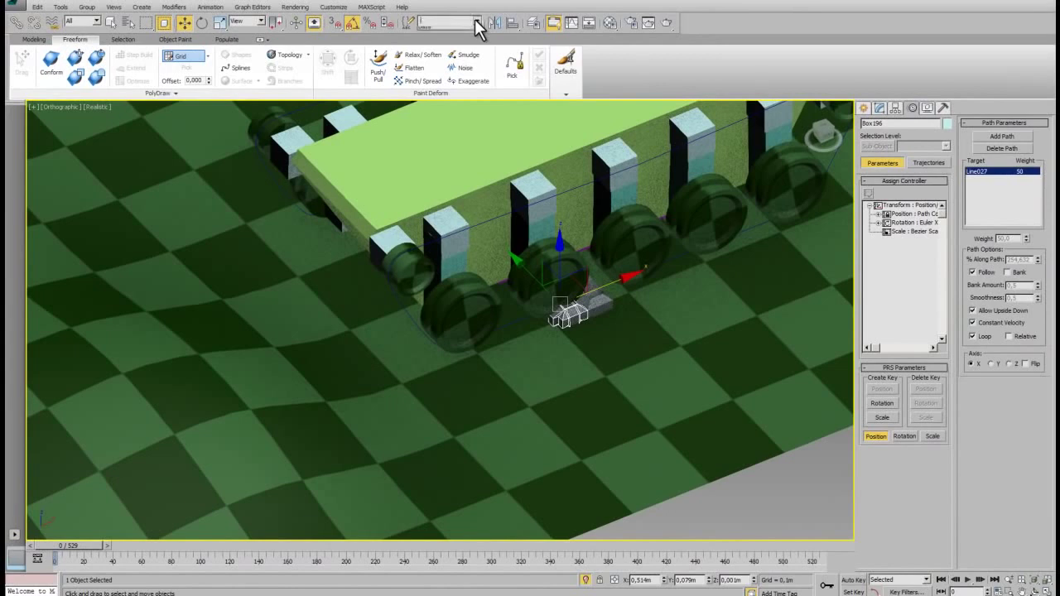
Step: Select the tank body baza and move it down and to the left
click(475, 20)
click(451, 35)
mouse_move(620, 113)
mouse_down()
mouse_move(546, 161)
mouse_move(246, 273)
mouse_move(188, 318)
mouse_move(309, 293)
mouse_move(473, 237)
mouse_move(710, 193)
mouse_move(933, 182)
mouse_move(648, 286)
mouse_move(596, 323)
mouse_move(660, 295)
mouse_up()
scroll(537, 419, down, 3)
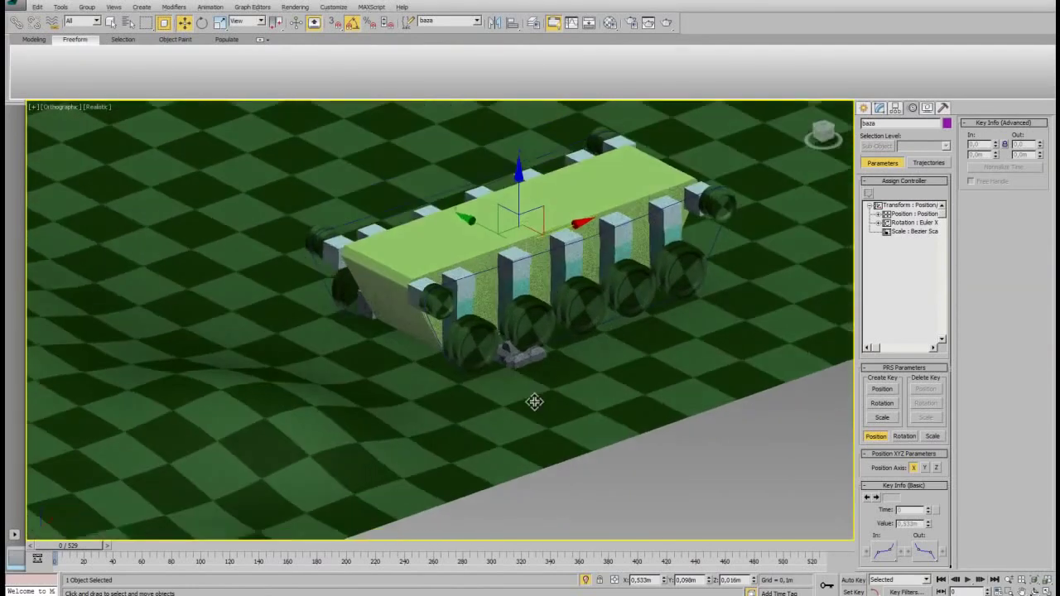
Step: Clone track link Box196 as an instance named Box197
click(504, 355)
scroll(517, 369, up, 5)
scroll(487, 377, up, 1)
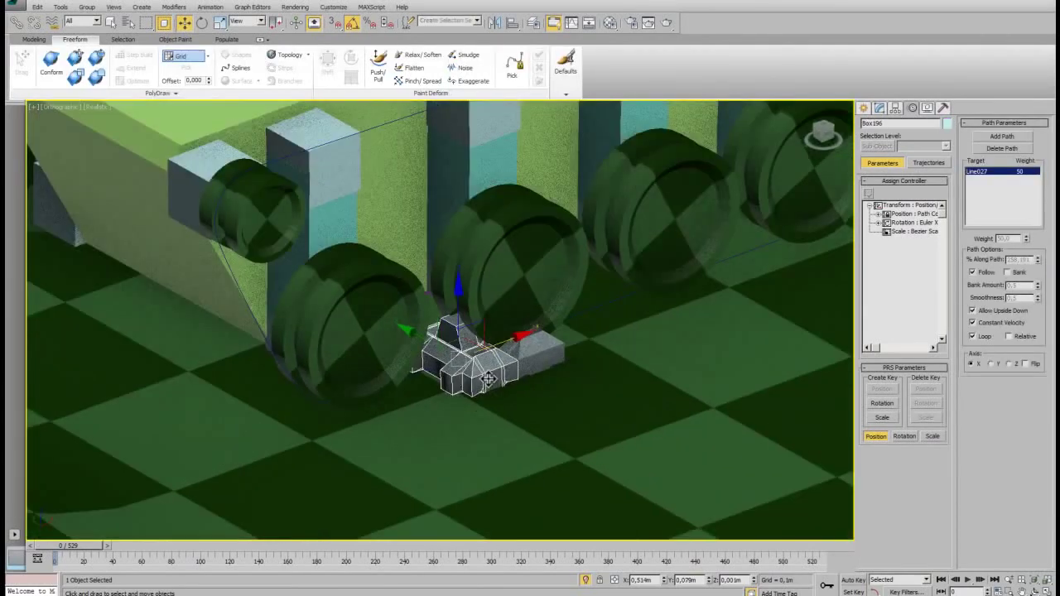
key(ctrl+v)
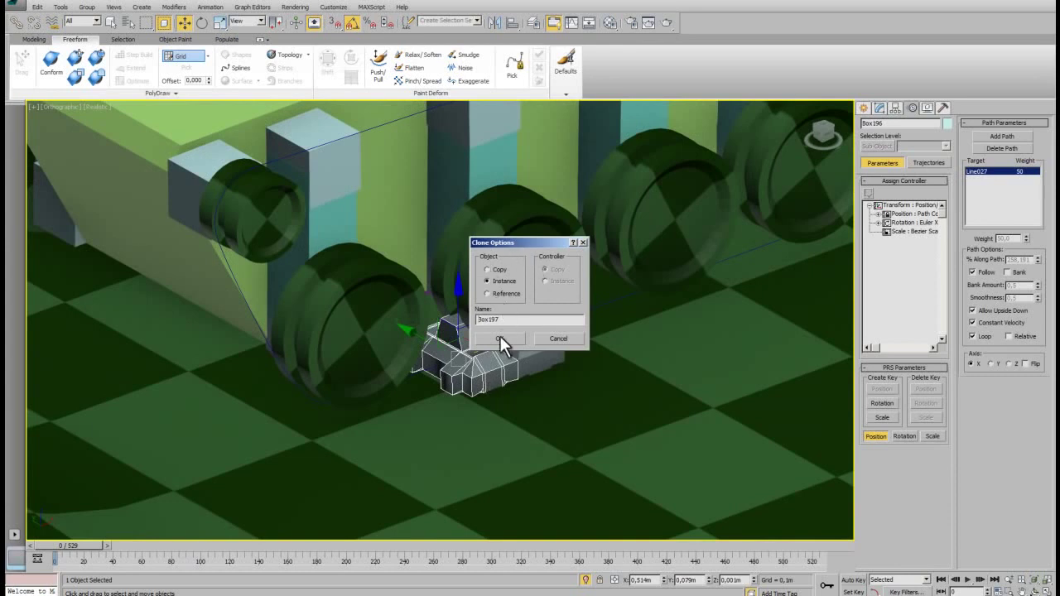
click(500, 337)
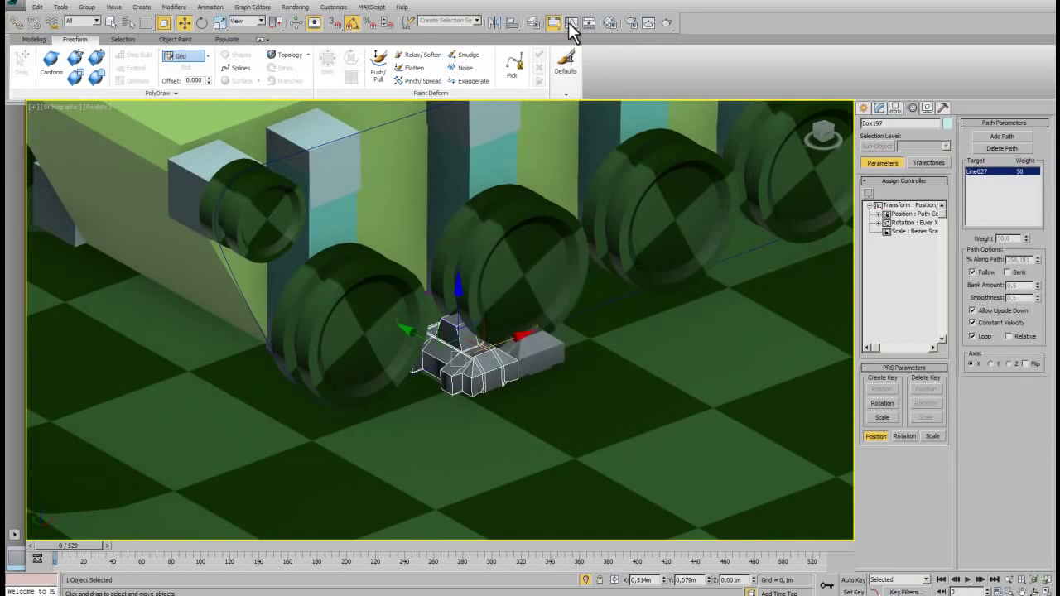
Step: Edit Box197's Percent expression offset to t*0.048+0.0496 and evaluate it
click(570, 23)
right_click(172, 190)
click(189, 203)
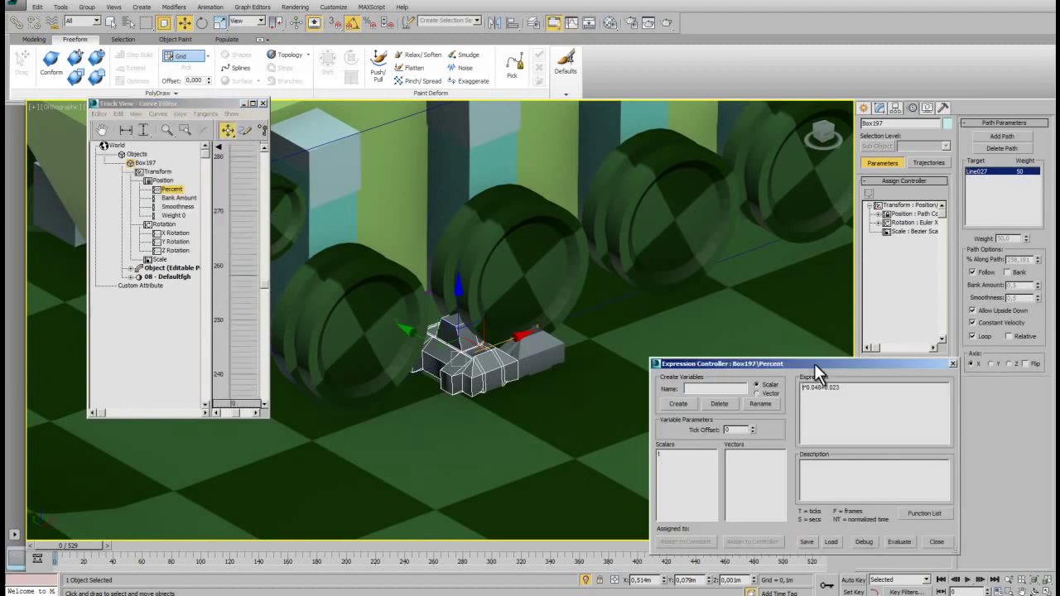
drag(814, 363, 746, 283)
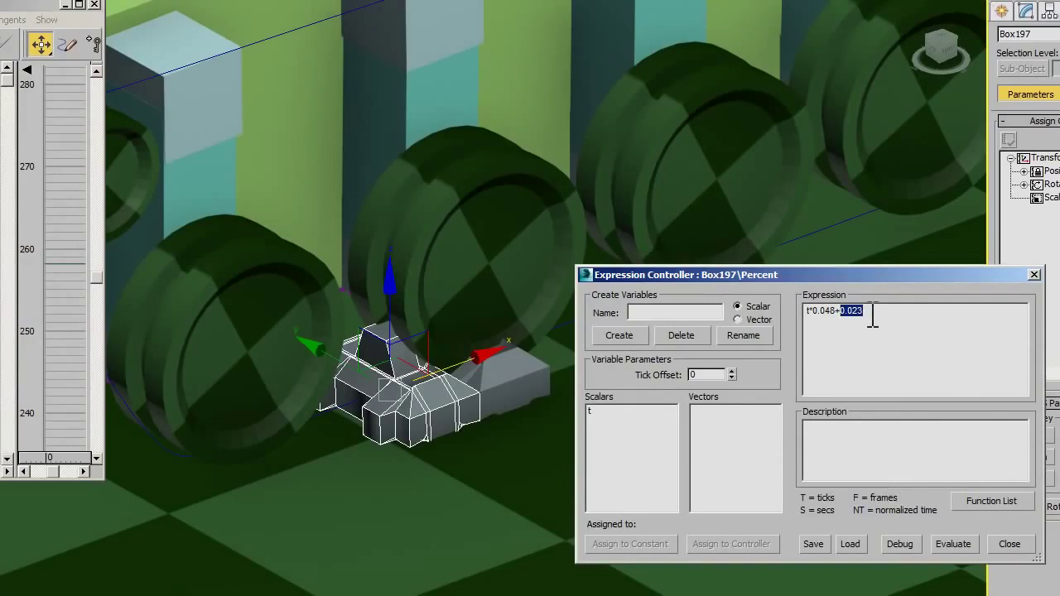
drag(872, 318, 855, 329)
text(96)
click(951, 543)
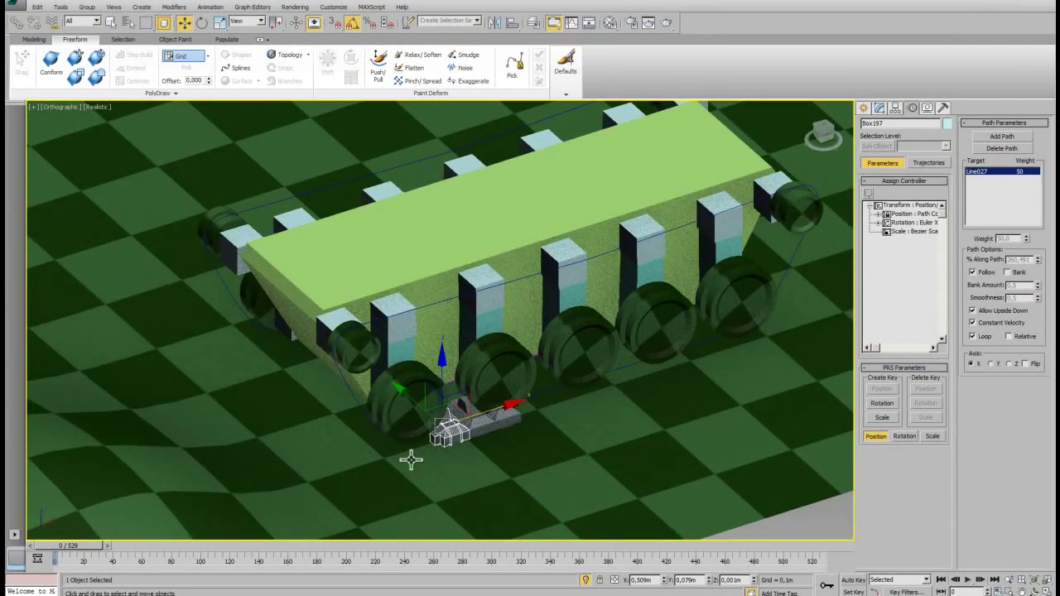
Step: Deselect everything, select track link Box170 and frame the wheels in view
middle_drag(481, 441, 454, 435)
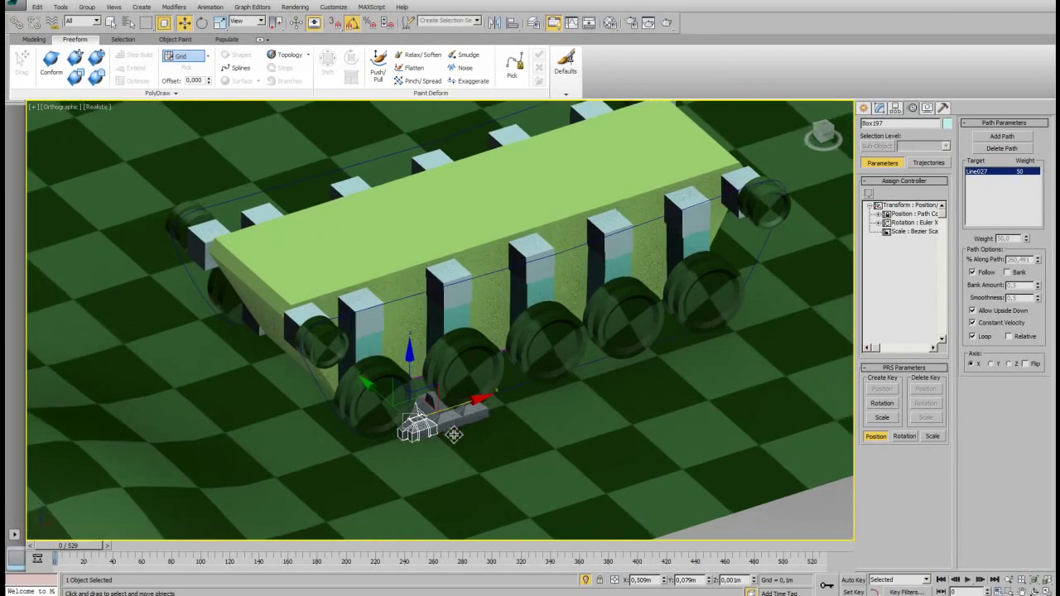
click(447, 431)
click(440, 426)
click(447, 427)
scroll(514, 426, up, 1)
scroll(555, 414, up, 2)
scroll(567, 411, up, 1)
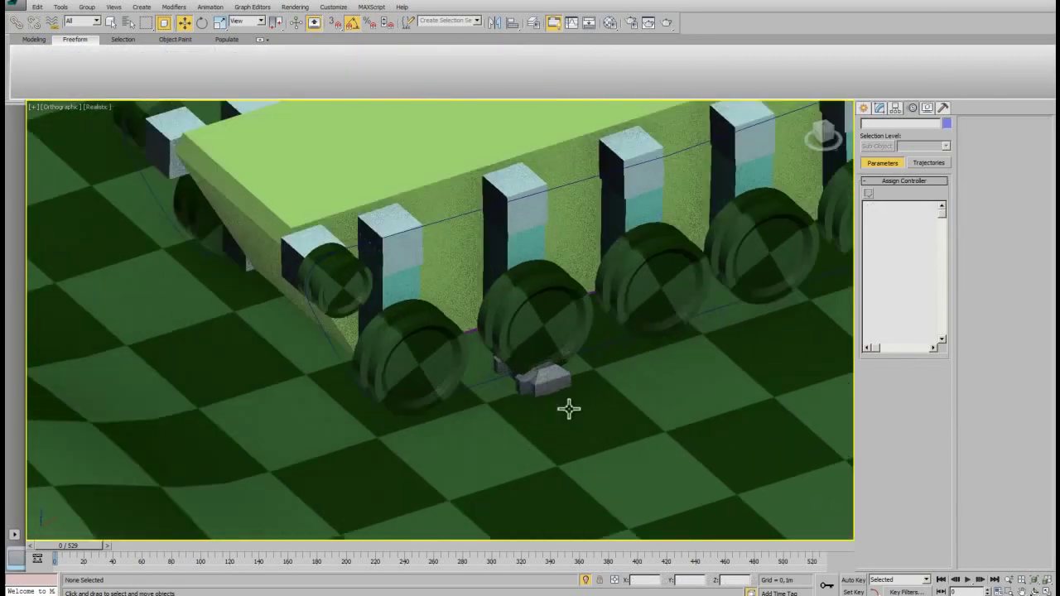
scroll(573, 398, up, 1)
click(515, 390)
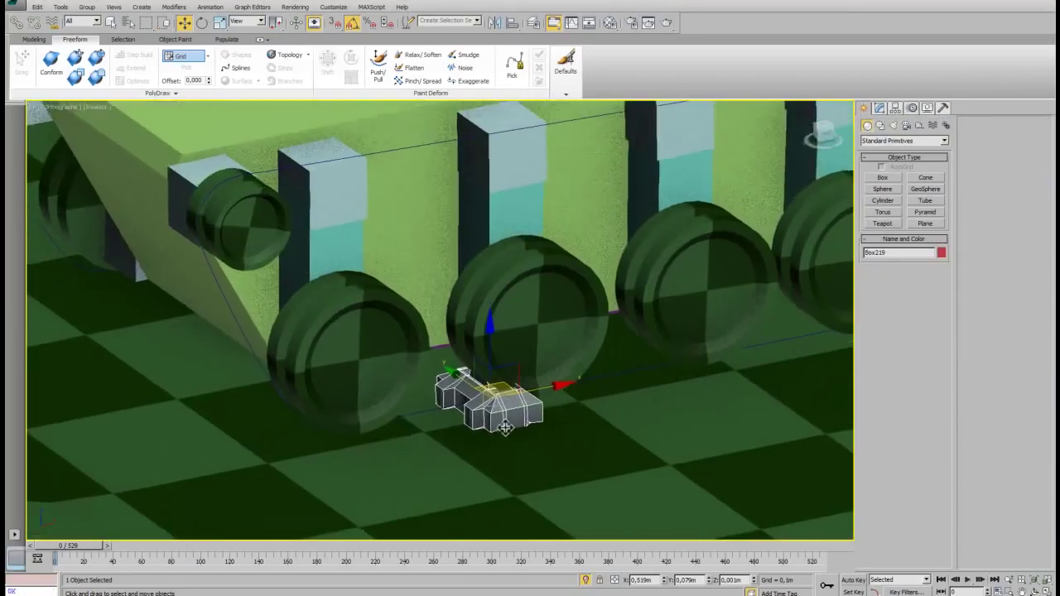
middle_drag(503, 390, 534, 391)
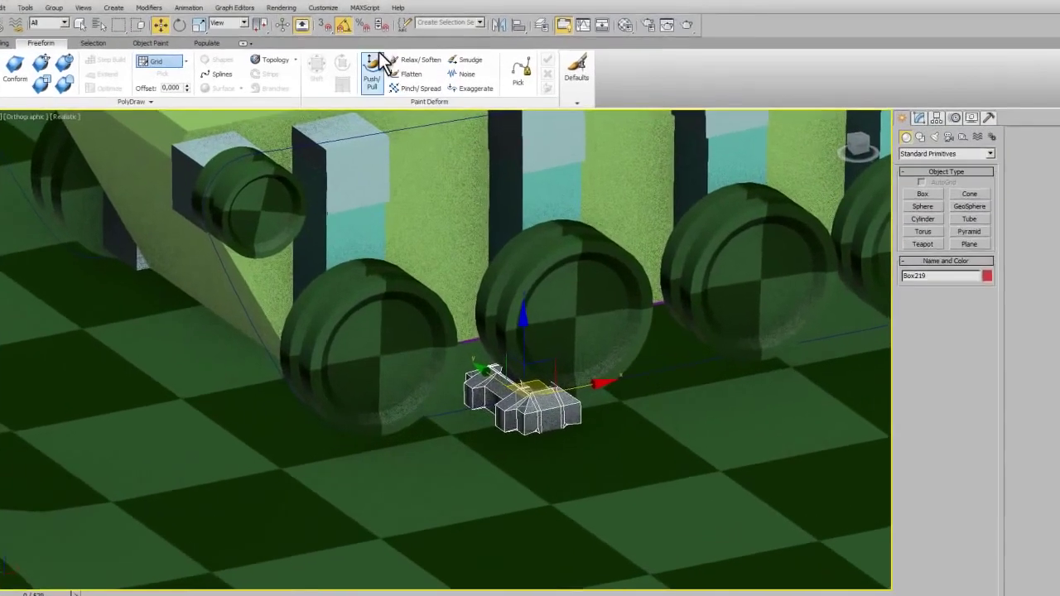
Step: Paste the loop code into a new MAXScript: 40 link instances with Percent offsets of i*0.025
click(372, 7)
click(346, 32)
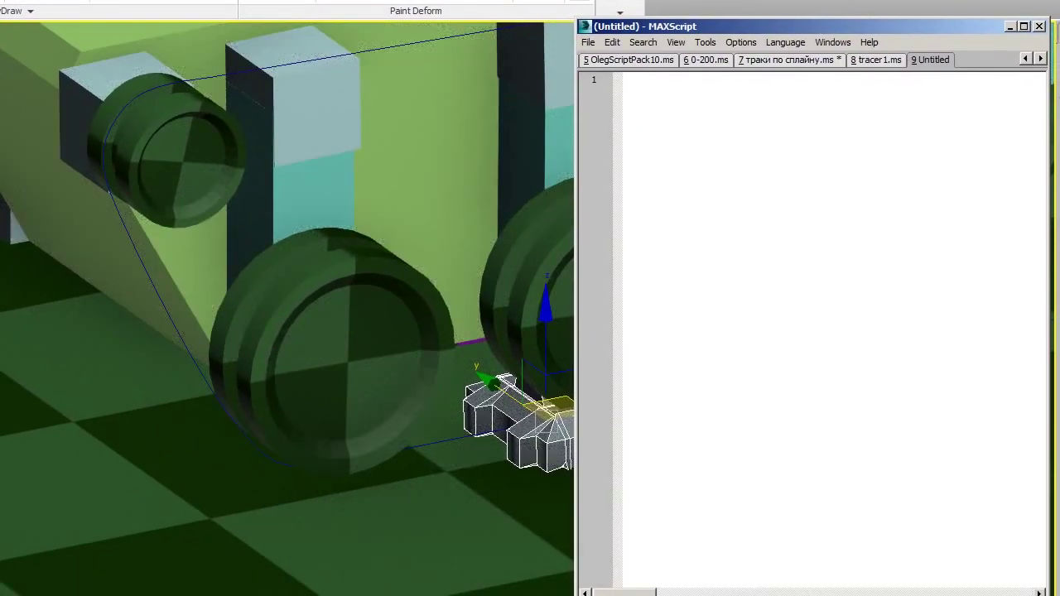
text(koli4estvo=40 delta=0.025 for i = 1 to koli4estvo do ( 	newObj=instance $ 	expression=newObj.controller[1][1].GetExpression() 	koef=i*delta 		newExpression=expression+"+" +(koef as string) 	newObj.controller[1][1]. SetExpression newExpression ))
click(265, 188)
drag(185, 157, 39, 15)
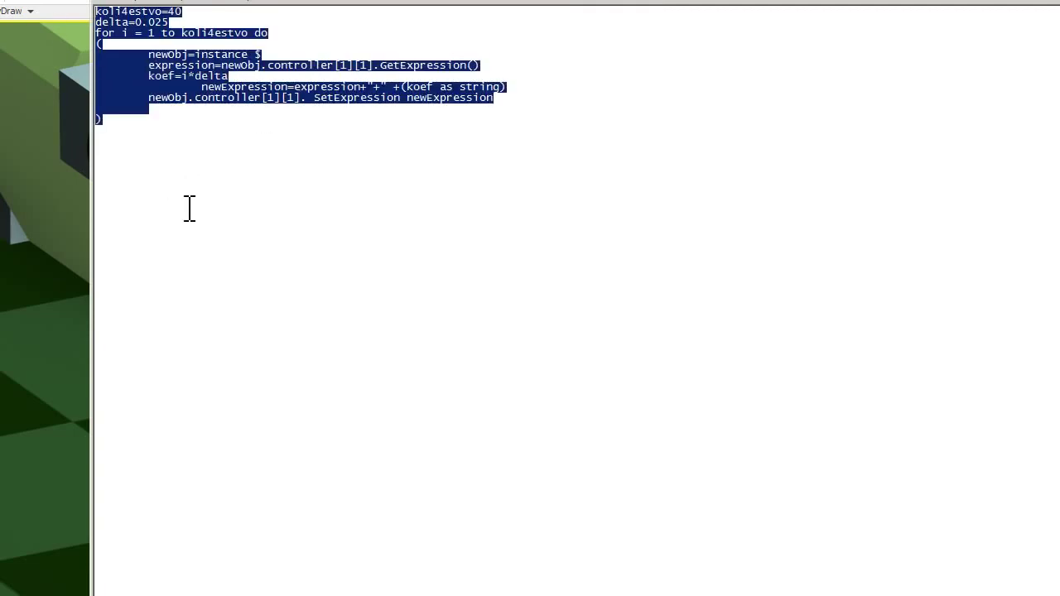
key(Delete)
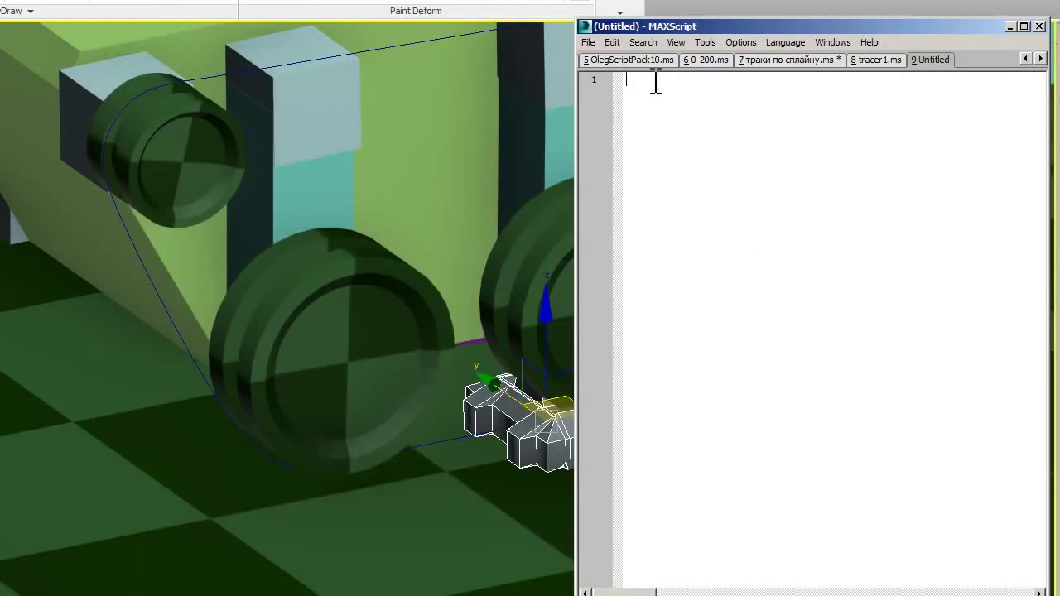
text(koli4estvo=40 delta=0.025 for i = 1 to koli4estvo do ( 	newObj=instance $ 	expression=newObj.controller[1][1].GetExpression() 	koef=i*delta 		newExpression=expression+"+" +(koef as string) 	newObj.controller[1][1]. SetExpression newExpression  ))
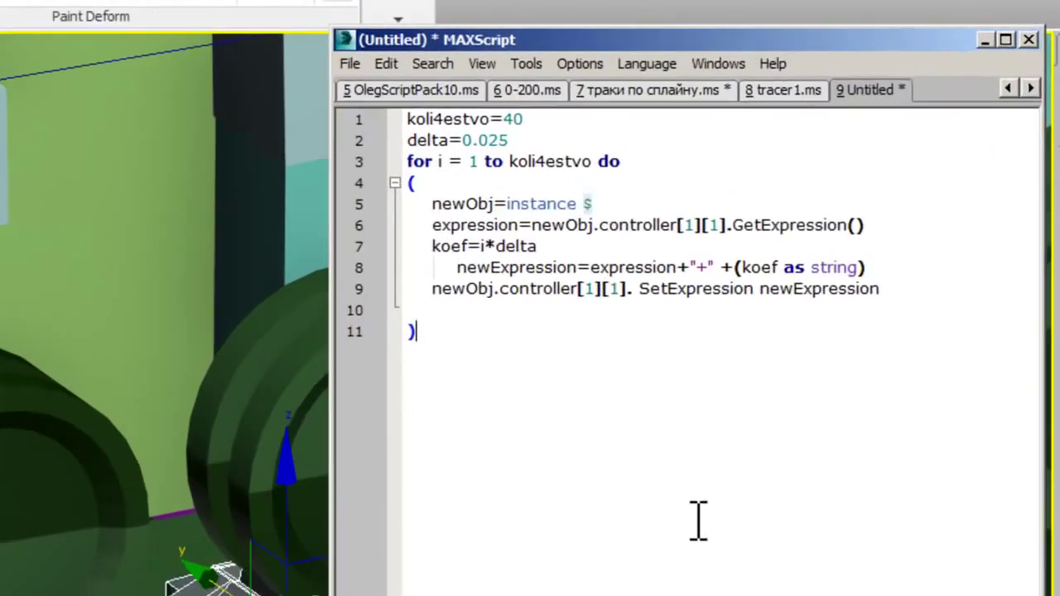
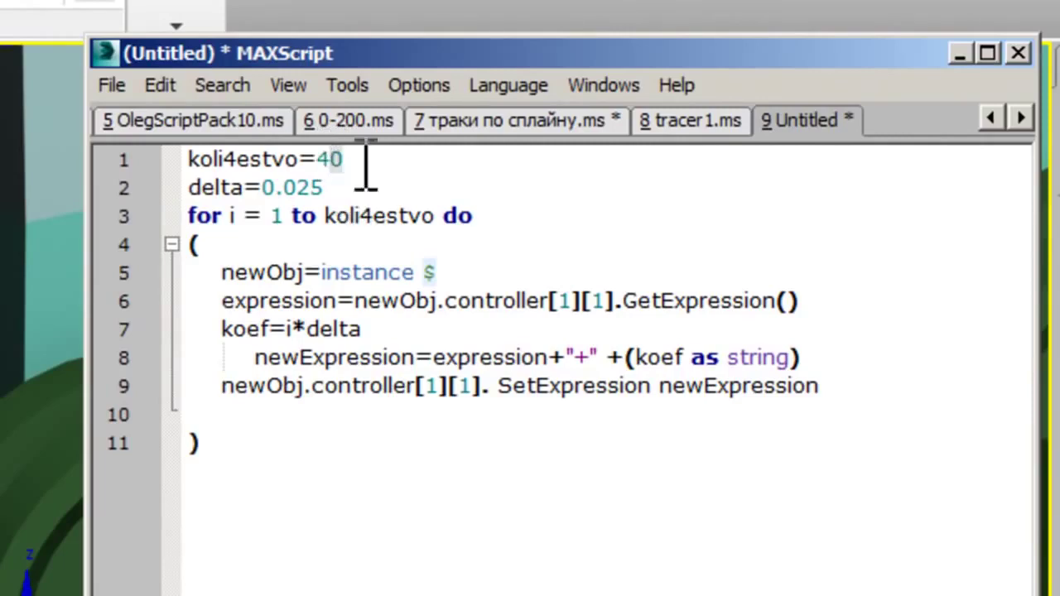
Step: Set the link count to 10 and delta to 0.024, then evaluate the script to lay links
key(Delete)
key(Delete)
text(10)
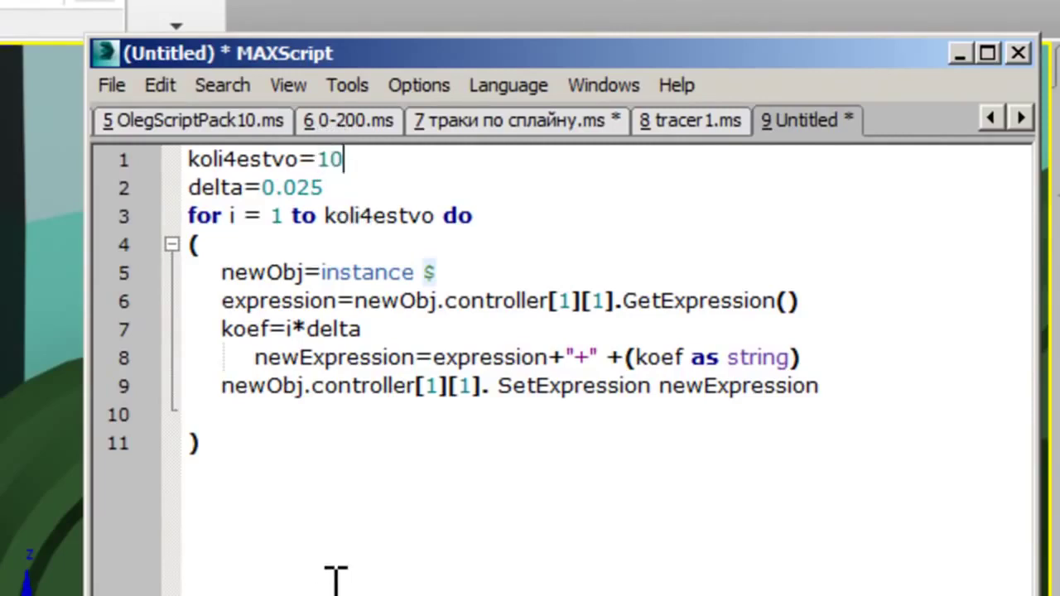
click(336, 188)
key(BackSpace)
text(4)
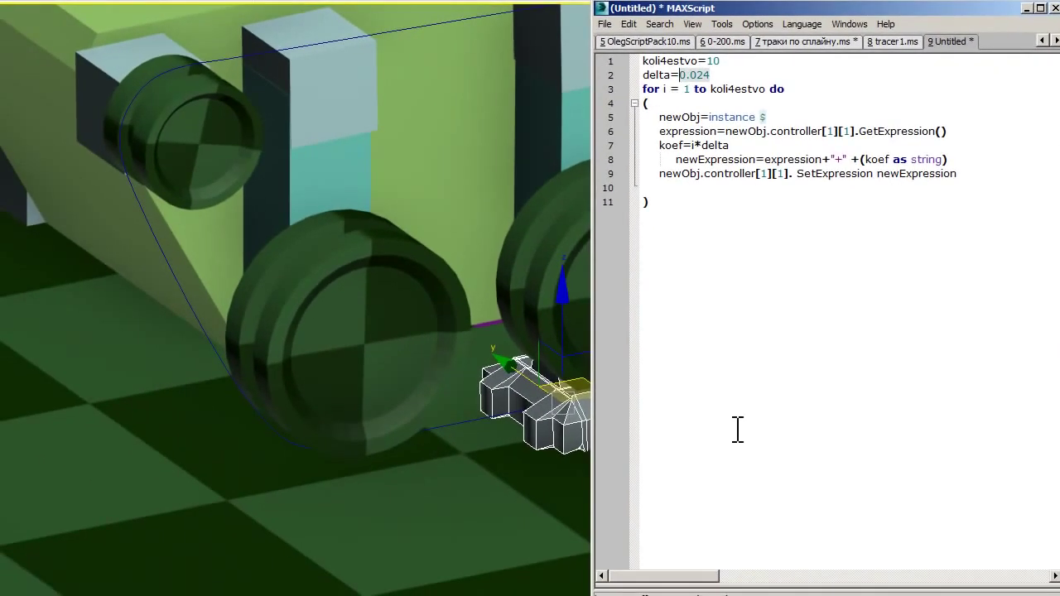
click(729, 437)
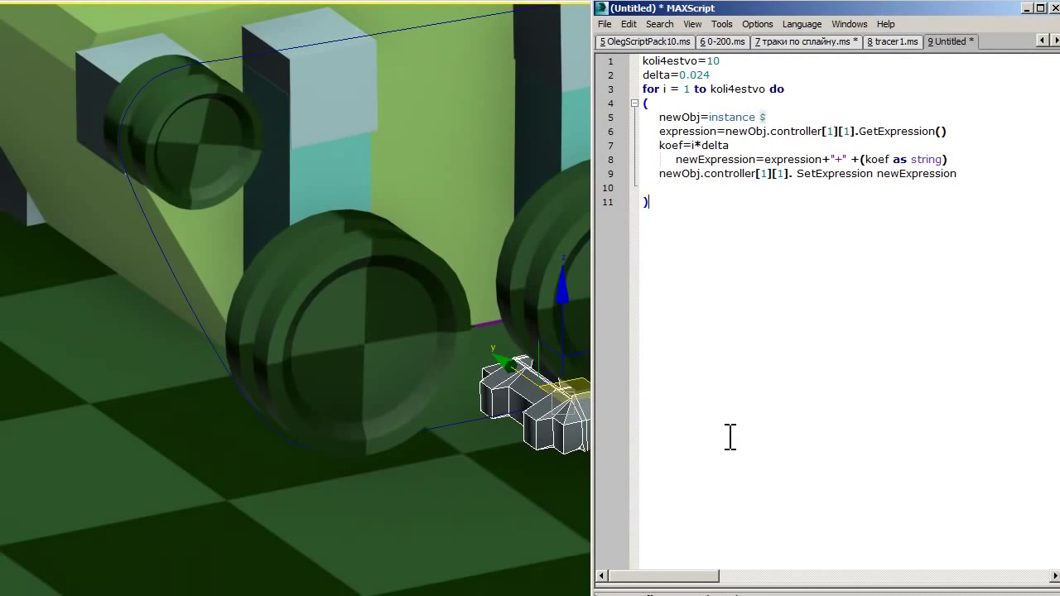
click(723, 24)
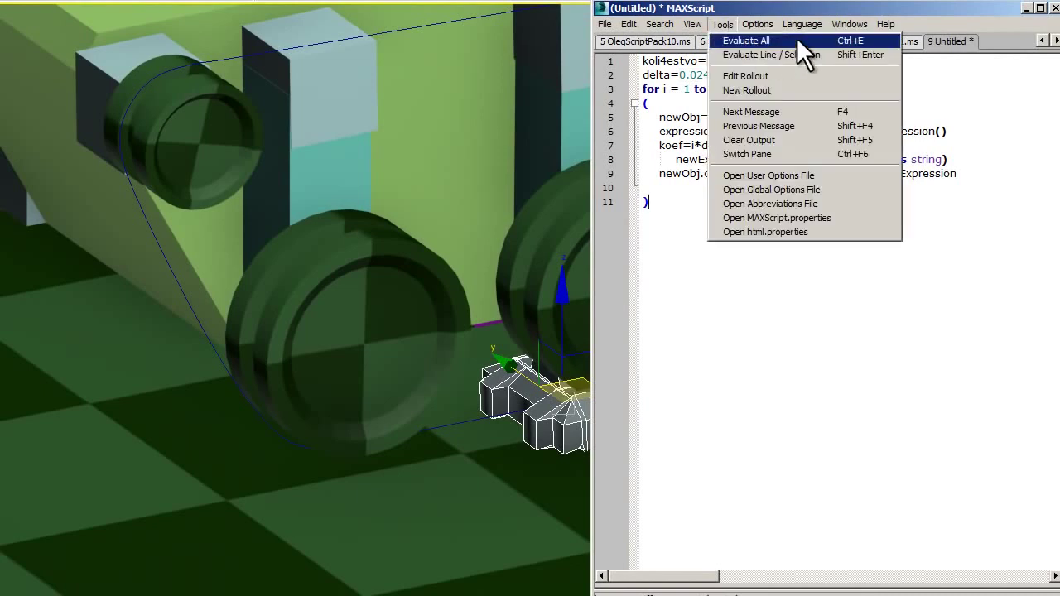
click(797, 40)
mouse_move(638, 422)
alt+middle_down()
mouse_move(433, 379)
mouse_move(426, 423)
mouse_move(300, 449)
mouse_move(295, 425)
mouse_move(161, 384)
mouse_move(319, 387)
alt+middle_up()
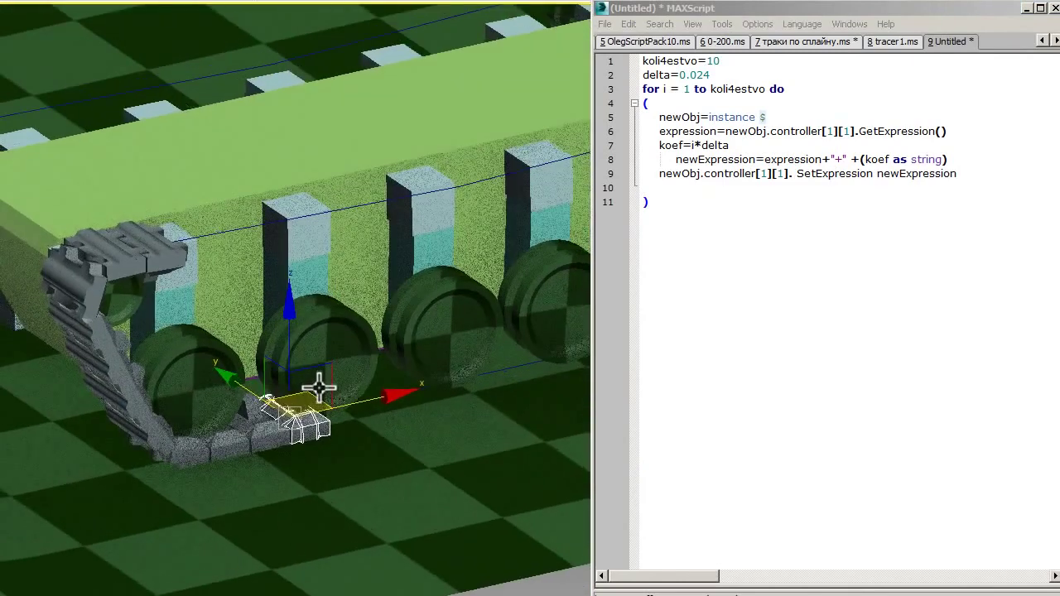
Step: Undo the links and re-run the script with a count of 30
key(ctrl+z)
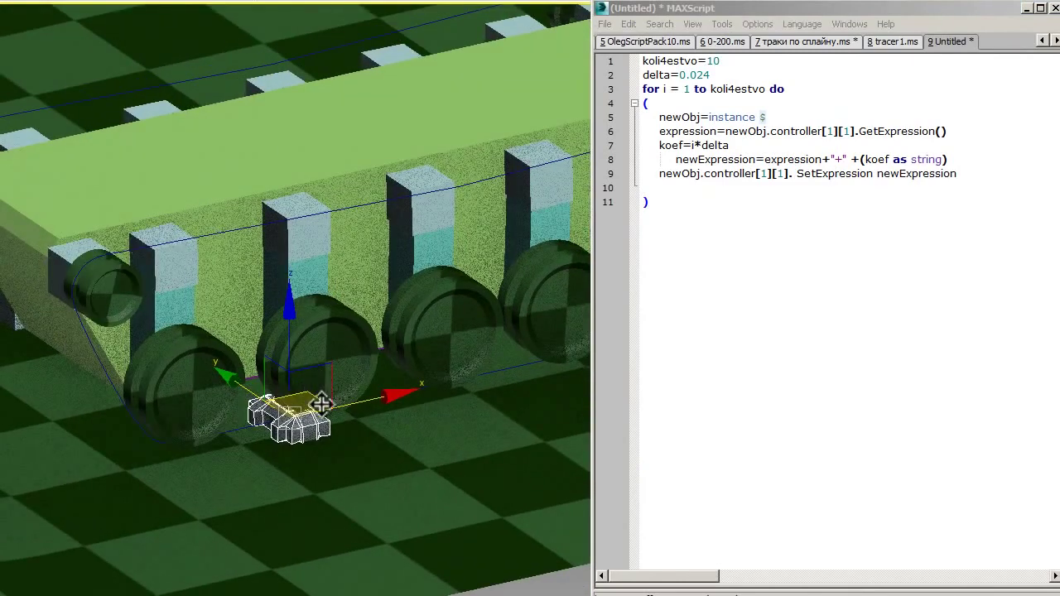
click(732, 62)
key(BackSpace)
key(BackSpace)
text(3)
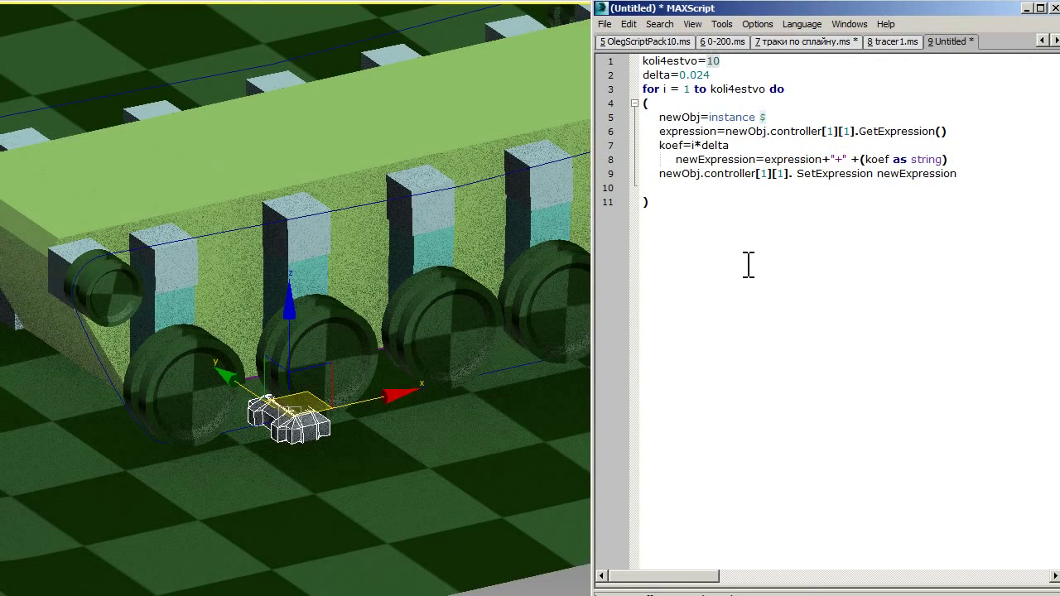
click(722, 26)
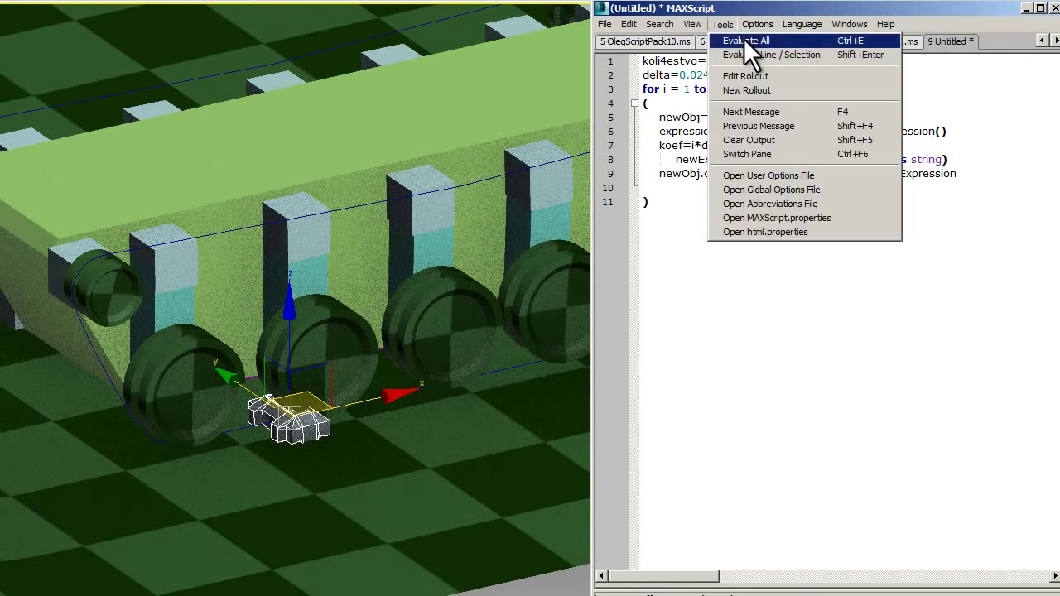
click(743, 38)
middle_drag(436, 340, 243, 308)
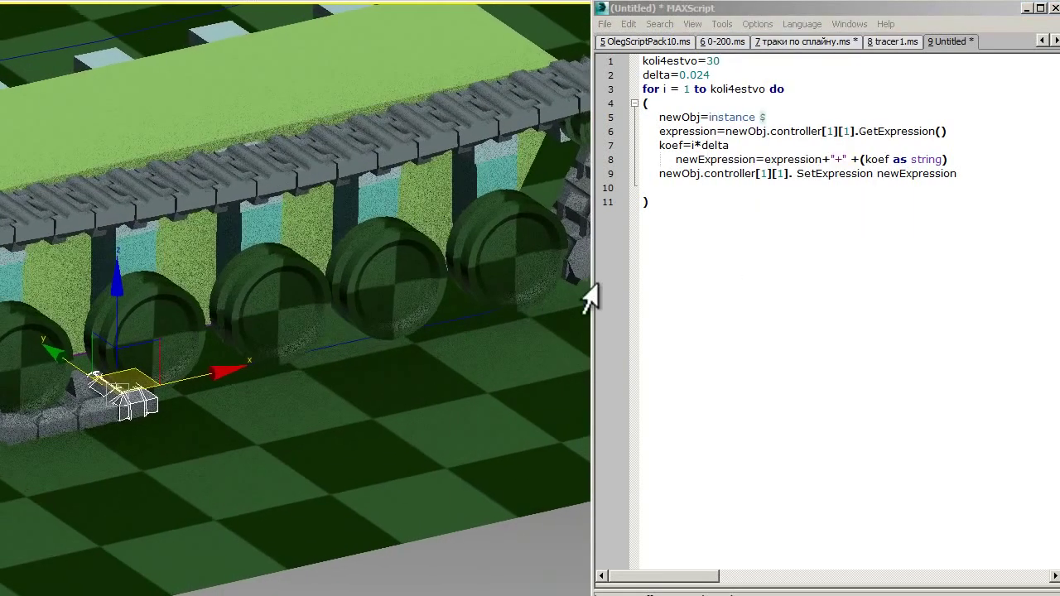
Step: Undo the previous links and re-run the script with 38 links
key(ctrl+z)
double_click(713, 61)
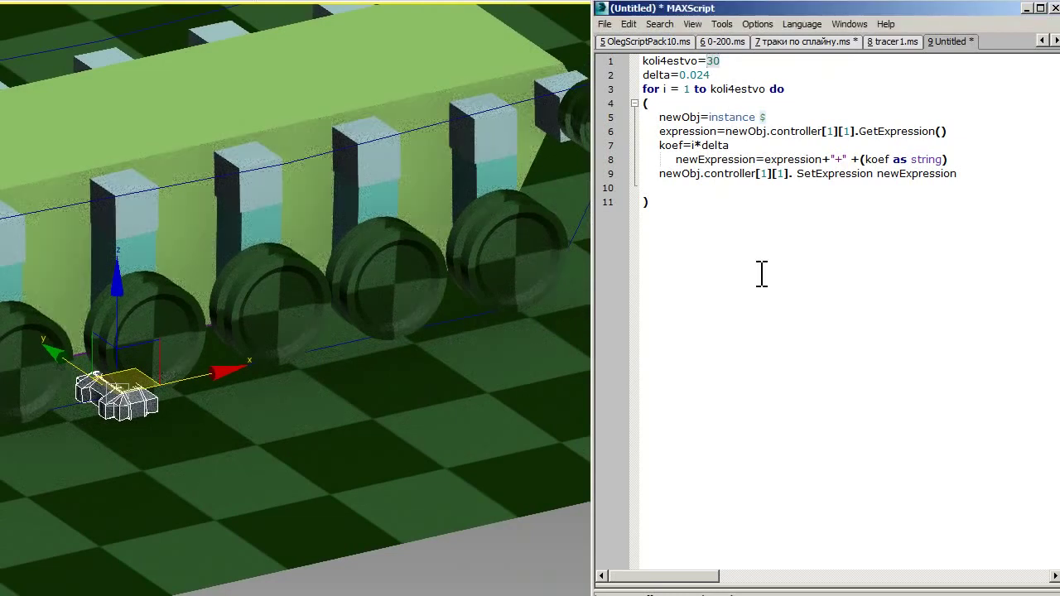
text(38)
click(728, 22)
click(752, 36)
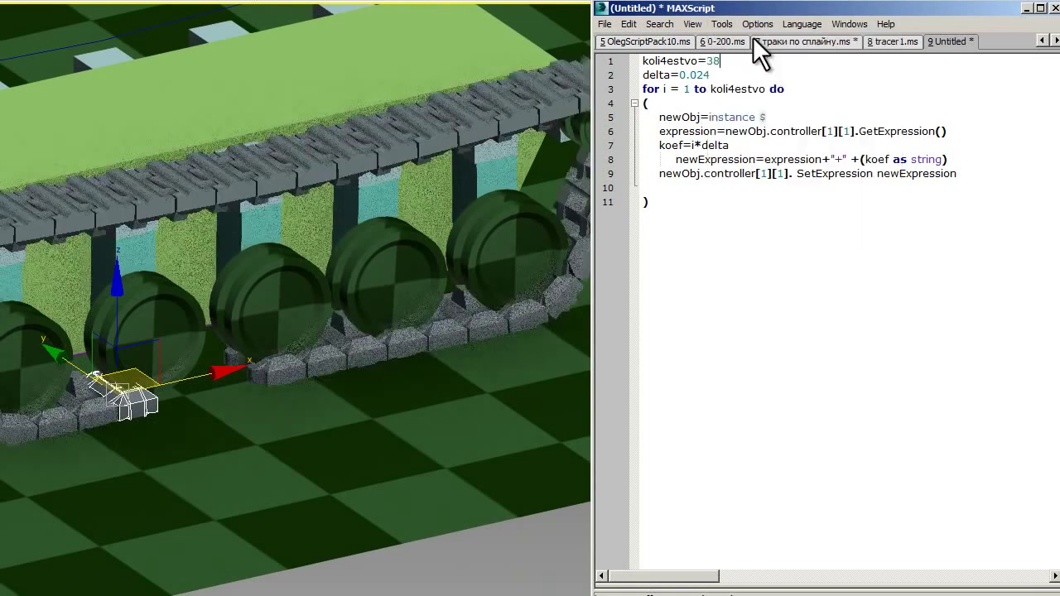
Step: Undo again and re-run the script with 40 links, checking how the track wraps
key(BackSpace)
text(0)
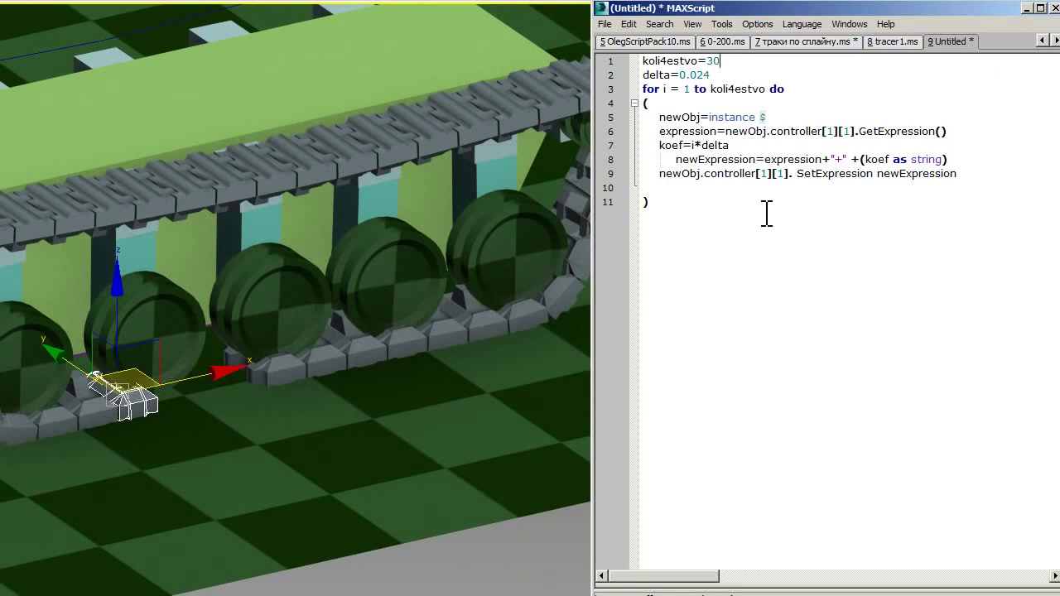
click(558, 126)
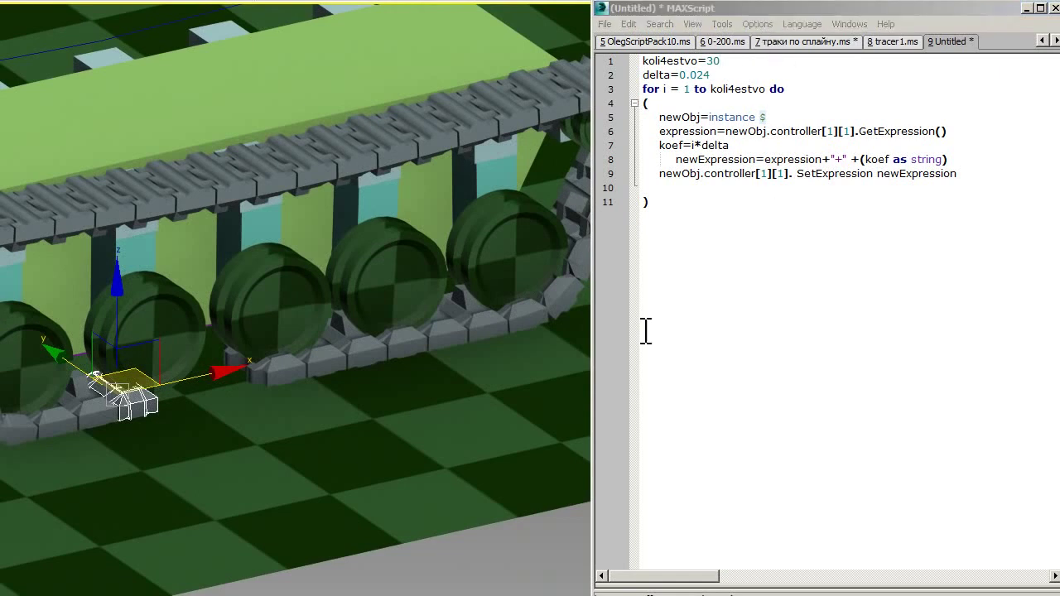
key(ctrl+z)
click(720, 68)
drag(720, 62, 705, 62)
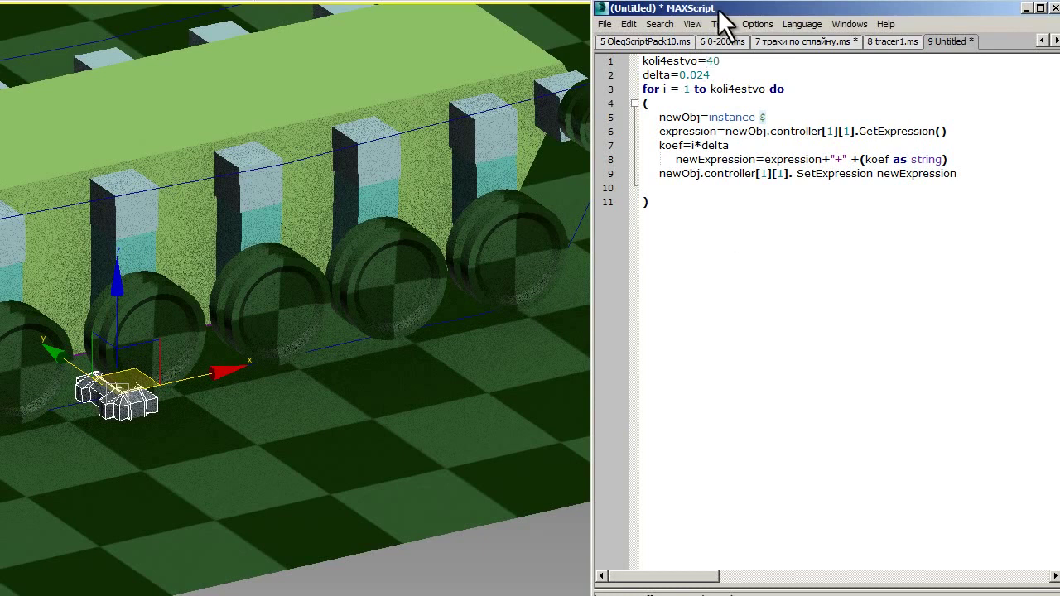
click(720, 22)
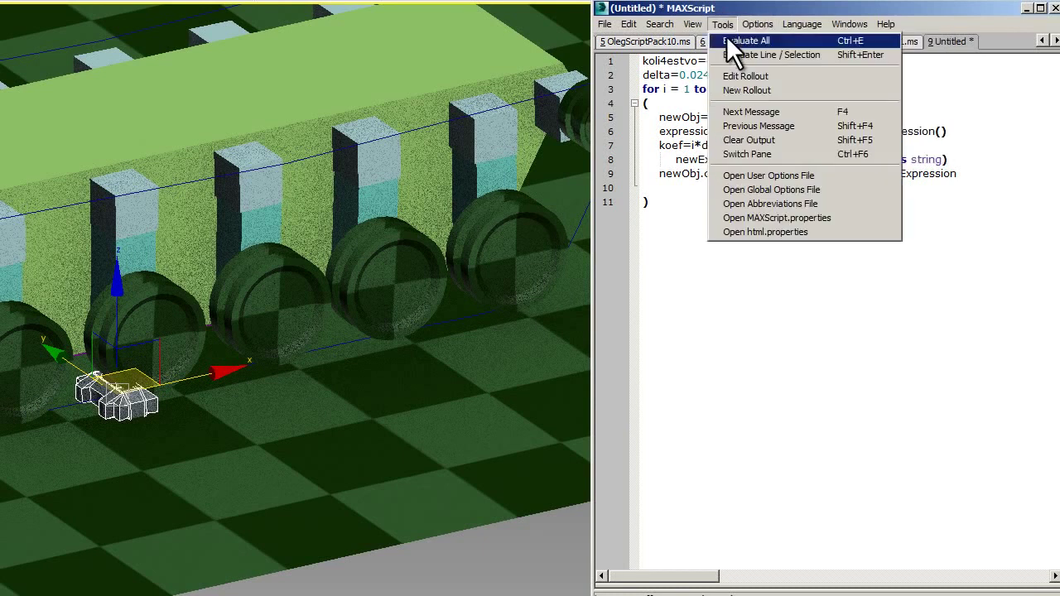
click(737, 41)
alt+middle_drag(497, 397, 283, 451)
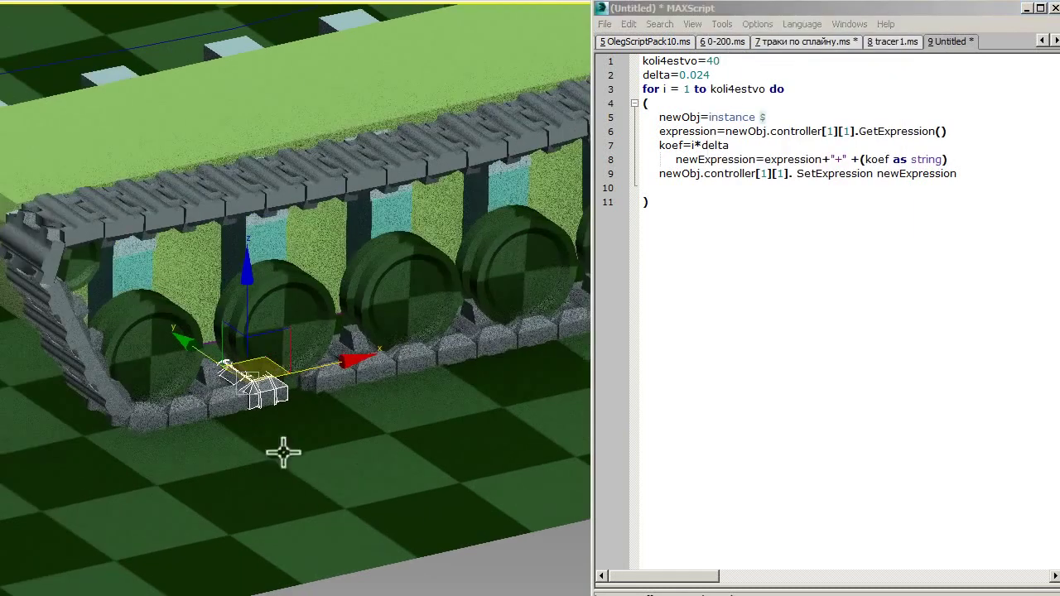
mouse_move(378, 414)
alt+middle_down()
mouse_move(307, 421)
mouse_move(363, 428)
alt+middle_up()
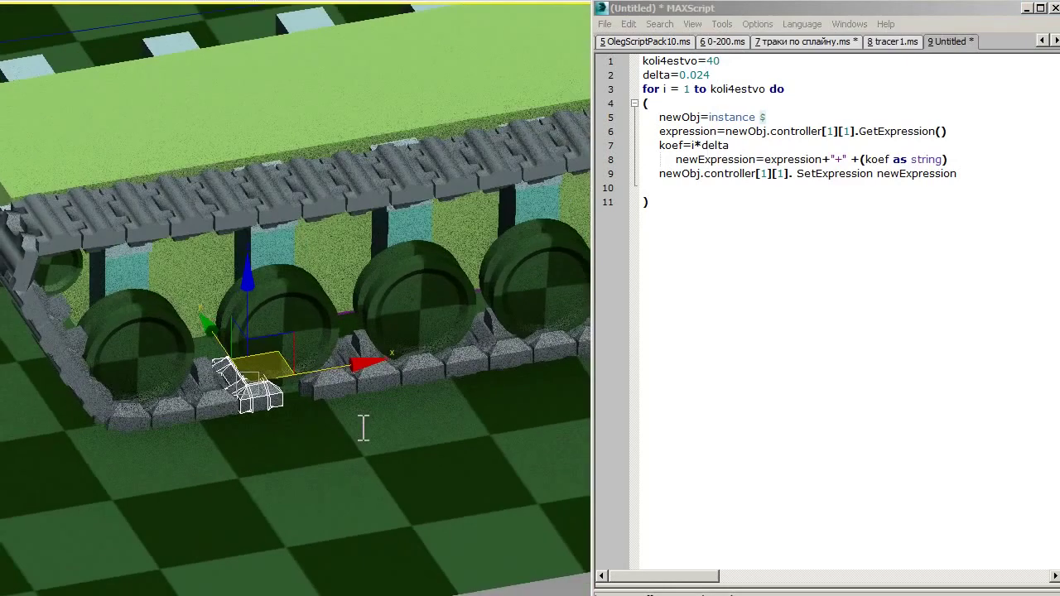
Step: Undo, re-run the script with 41 links, and close the script editor
key(ctrl+z)
click(732, 67)
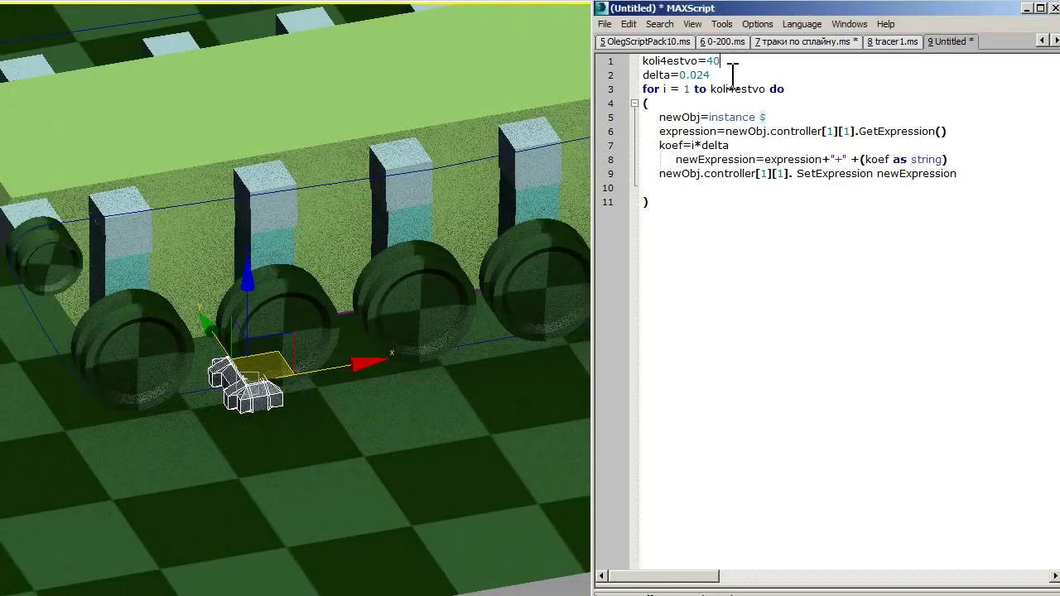
text(1)
click(721, 24)
click(735, 37)
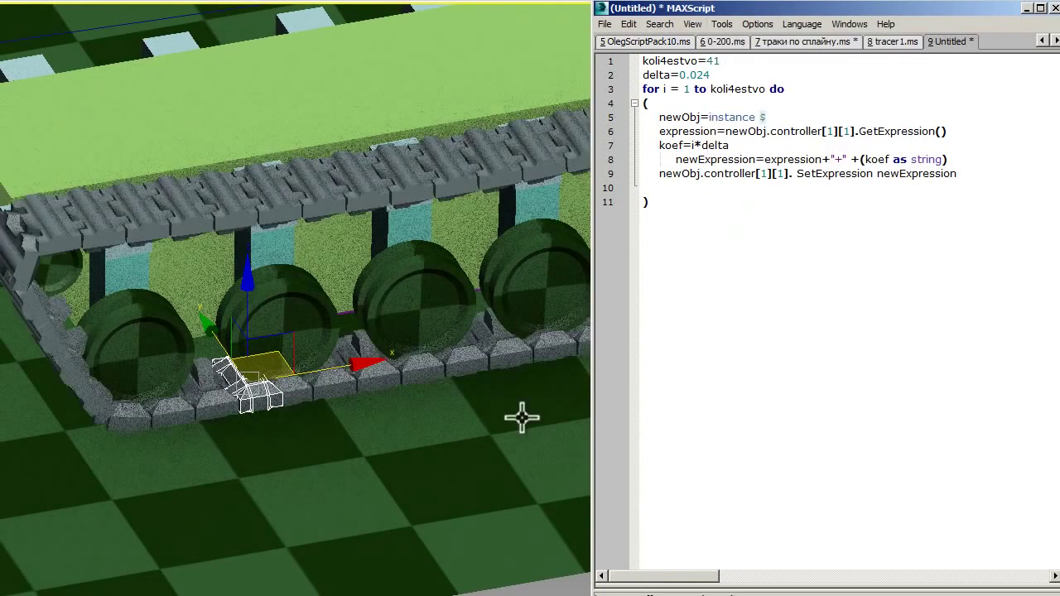
click(1053, 8)
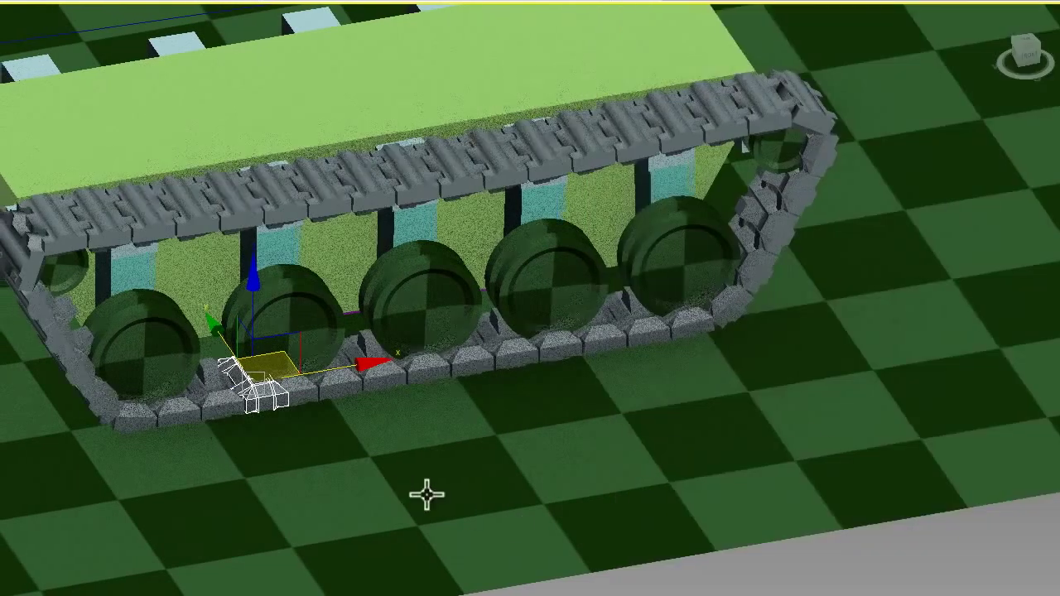
Step: Inspect the track link in Editable Poly vertex mode, selecting all its vertices
scroll(426, 492, up, 5)
scroll(146, 379, down, 2)
scroll(506, 544, up, 2)
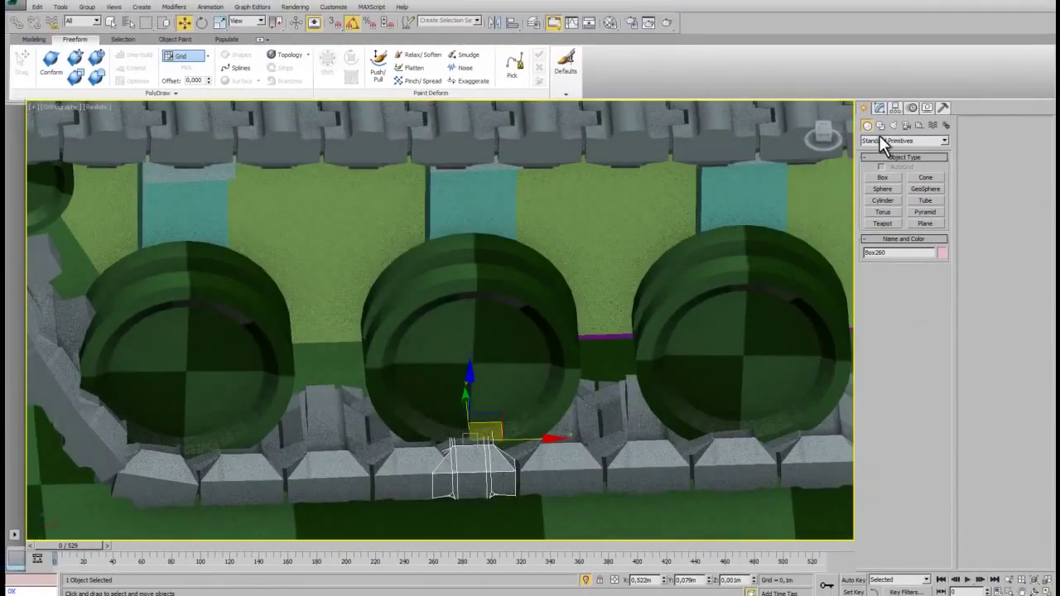
click(879, 107)
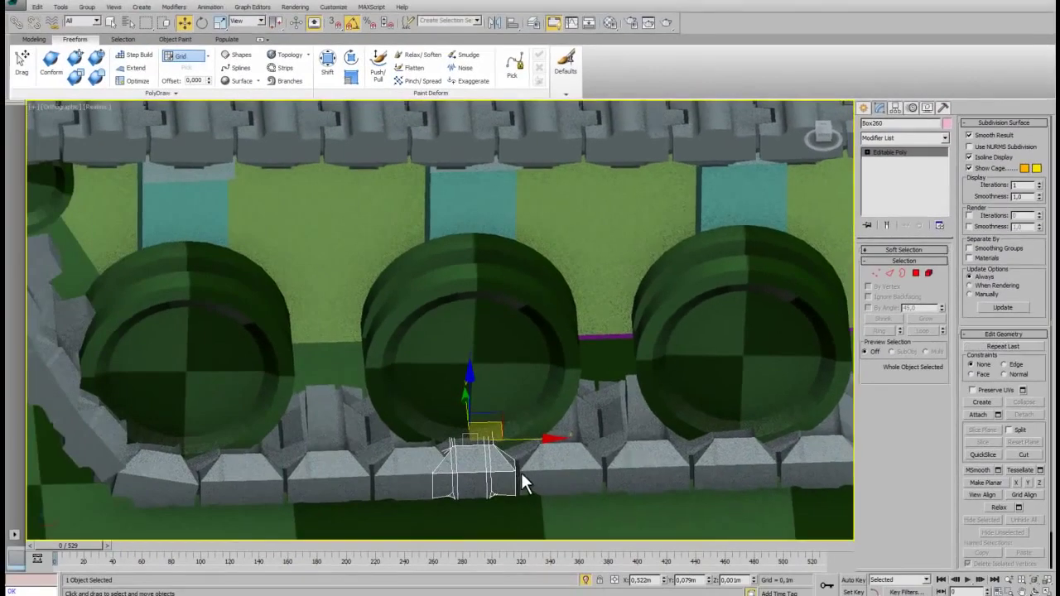
alt+middle_drag(520, 482, 517, 447)
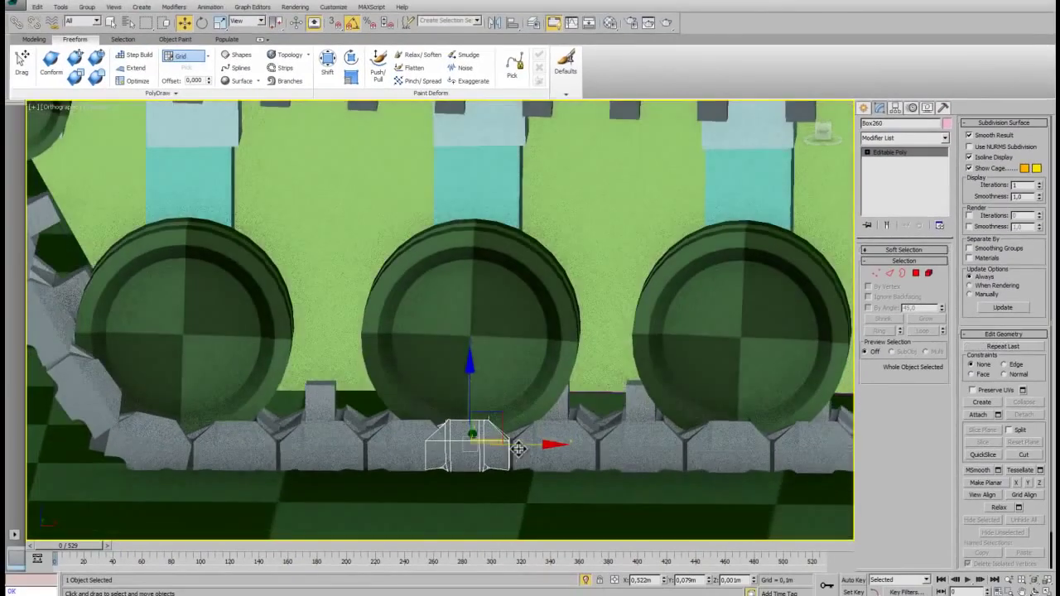
key(1)
drag(457, 489, 435, 422)
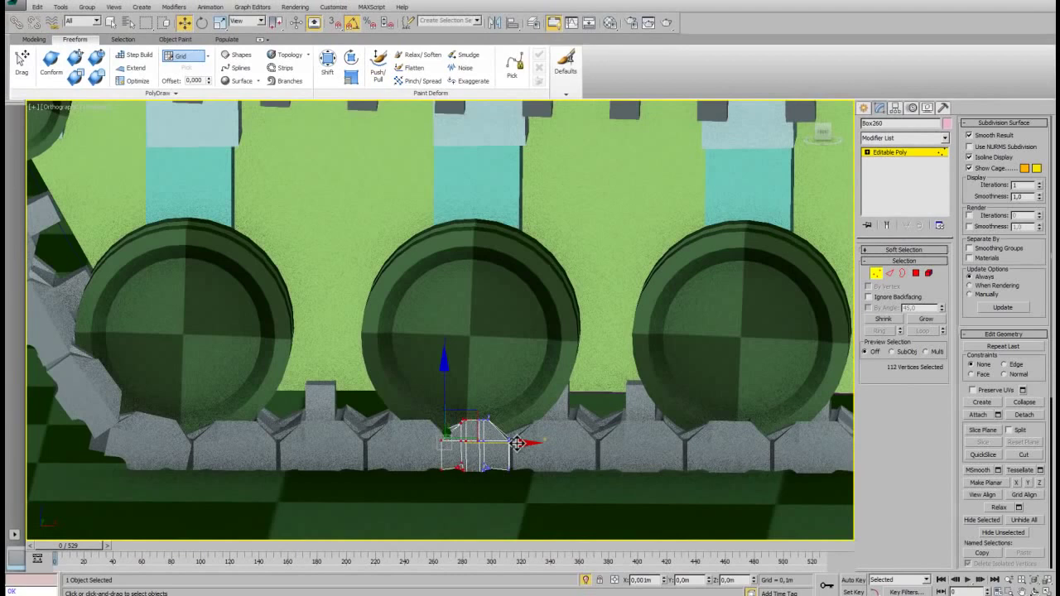
Step: Select the top track link Box228 and Shift-drag it to clone it
mouse_move(473, 450)
alt+middle_down()
mouse_move(498, 495)
mouse_move(485, 492)
alt+middle_up()
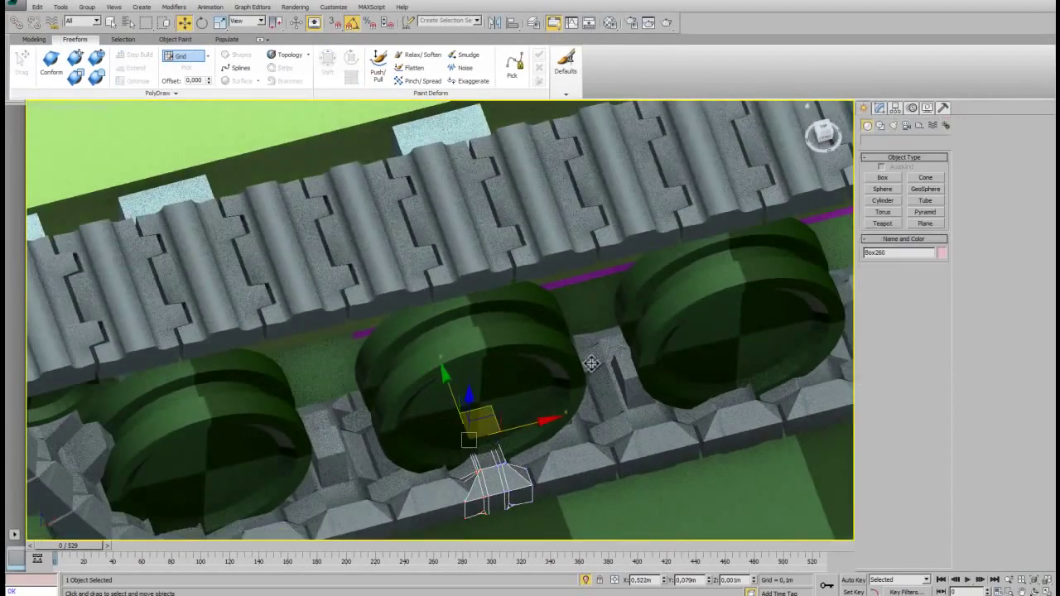
scroll(591, 364, down, 6)
mouse_move(530, 406)
alt+middle_down()
mouse_move(548, 375)
mouse_move(535, 406)
mouse_move(568, 389)
alt+middle_up()
scroll(548, 376, up, 5)
scroll(548, 374, down, 3)
scroll(553, 398, down, 3)
scroll(569, 365, up, 4)
click(569, 365)
scroll(569, 382, up, 2)
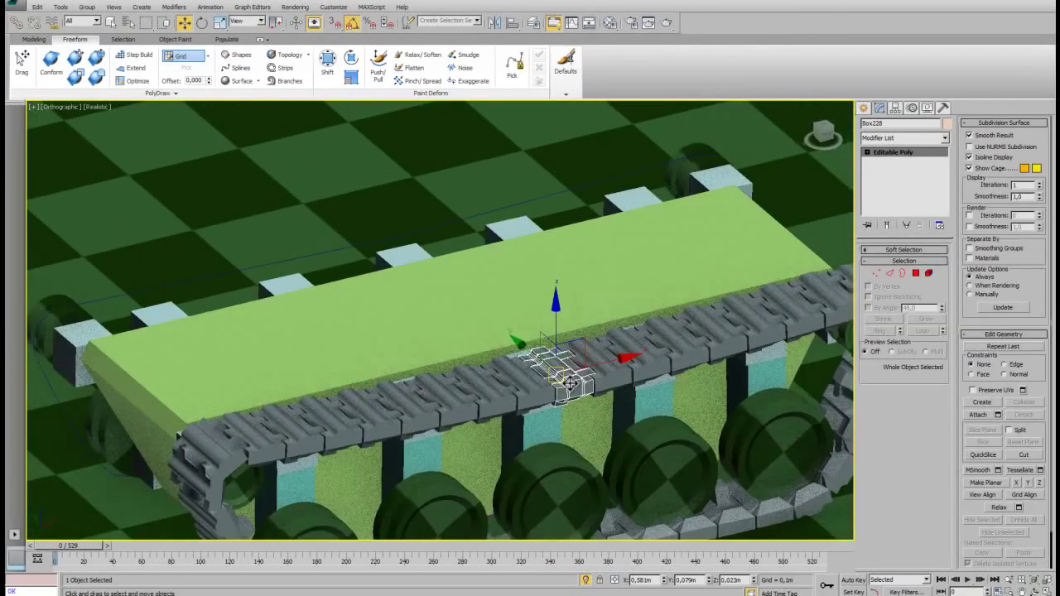
middle_drag(569, 382, 571, 352)
shift+drag(572, 353, 573, 357)
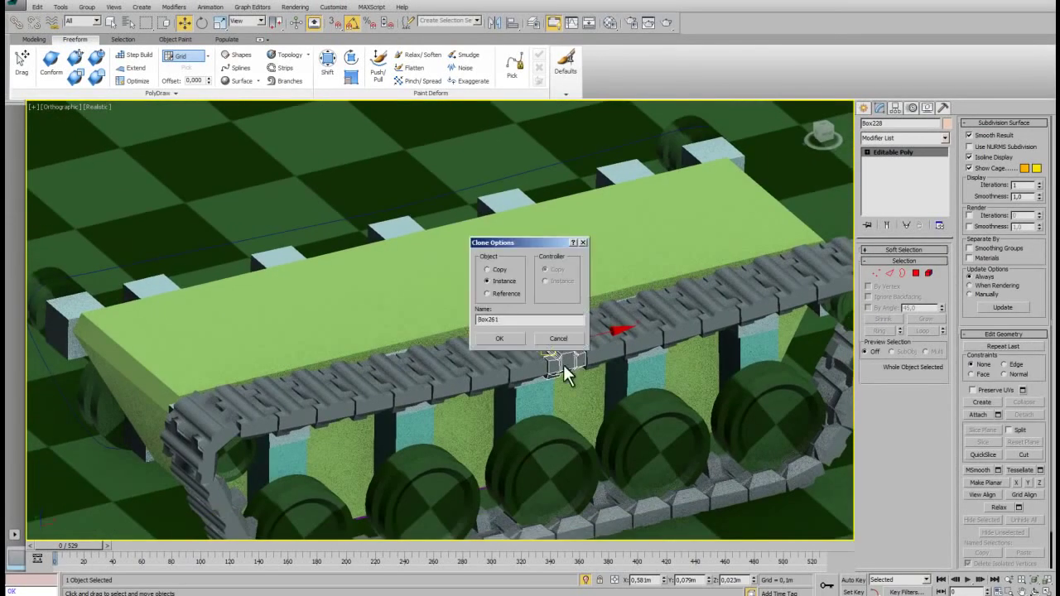
Step: Confirm the Box261 instance and make Line028 its only path, deleting Line027
click(499, 339)
click(956, 53)
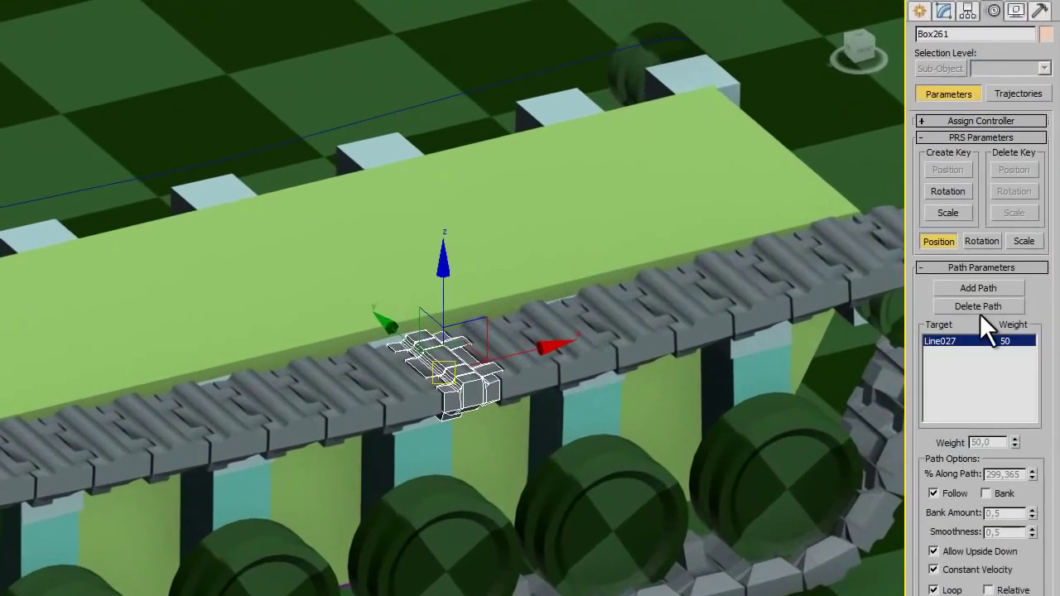
click(985, 288)
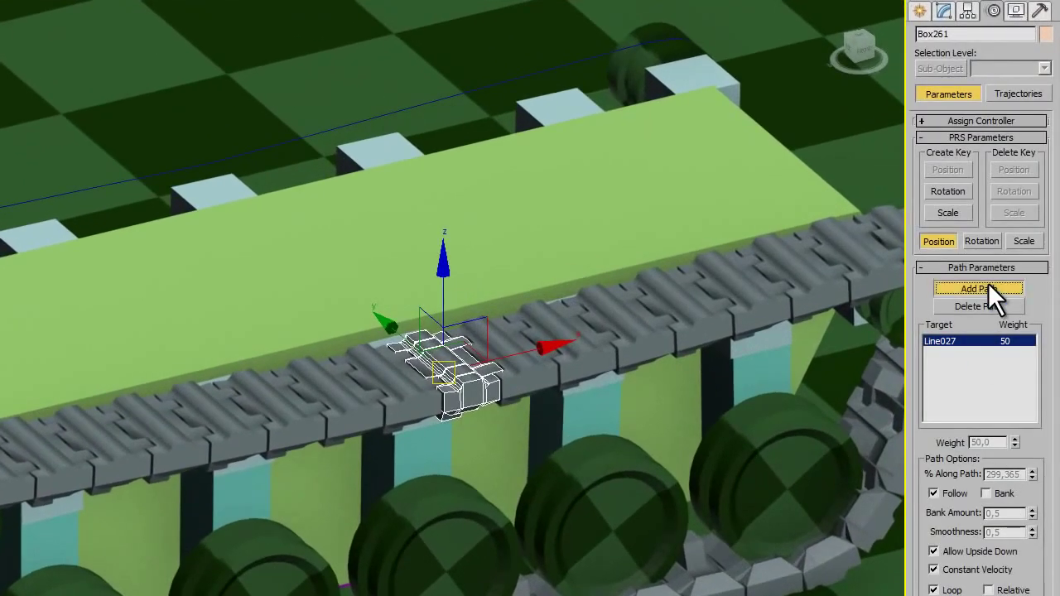
click(291, 140)
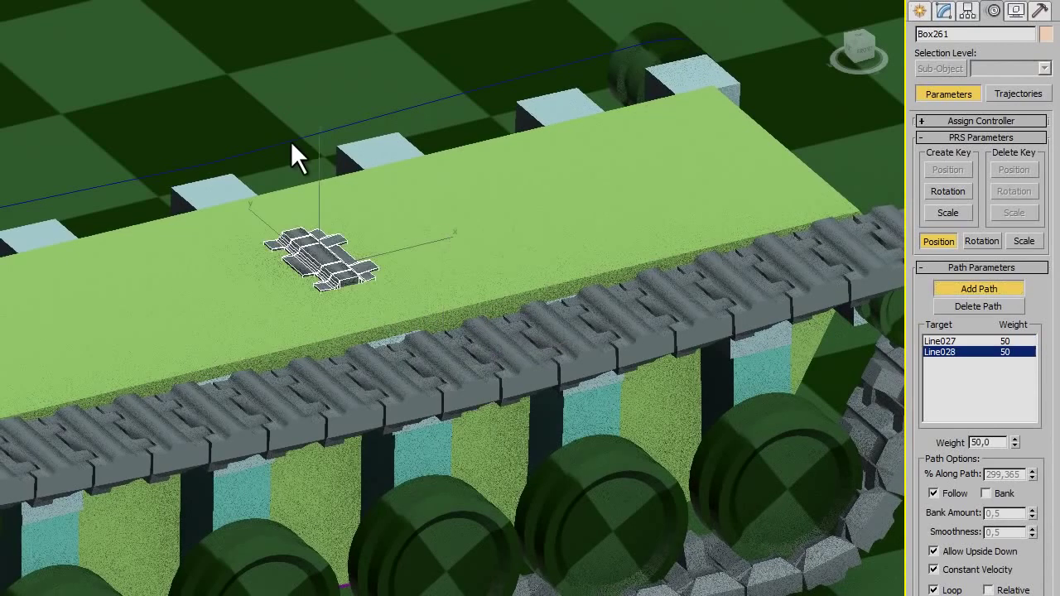
click(964, 340)
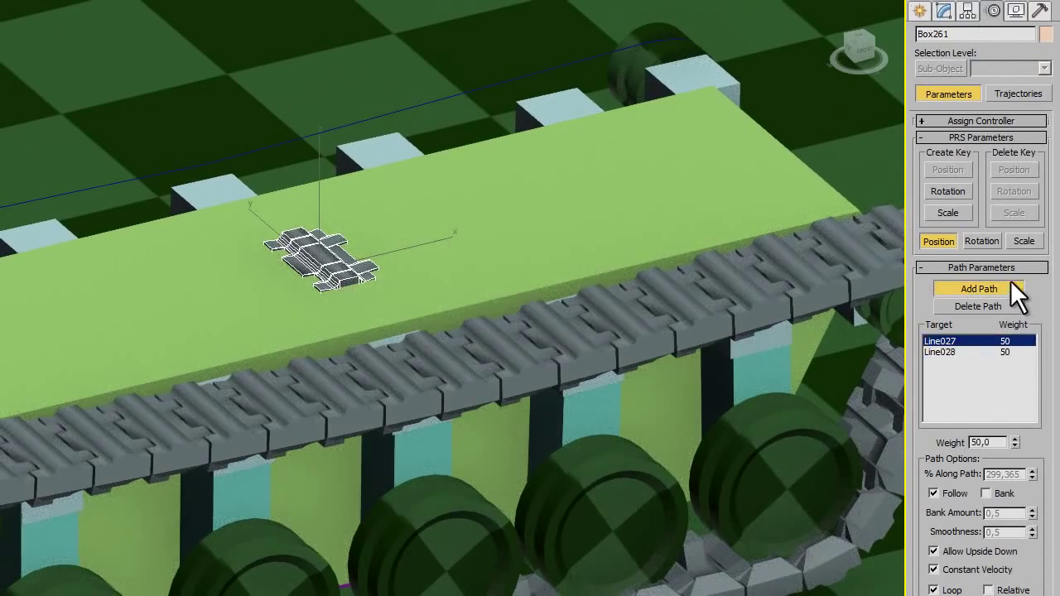
click(999, 305)
scroll(323, 286, down, 5)
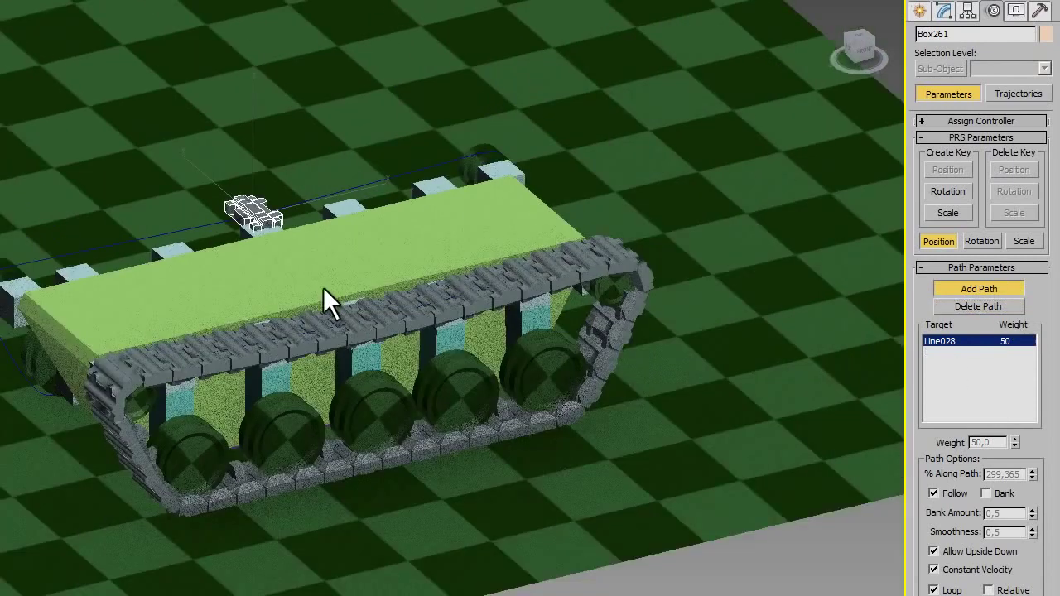
scroll(211, 325, down, 2)
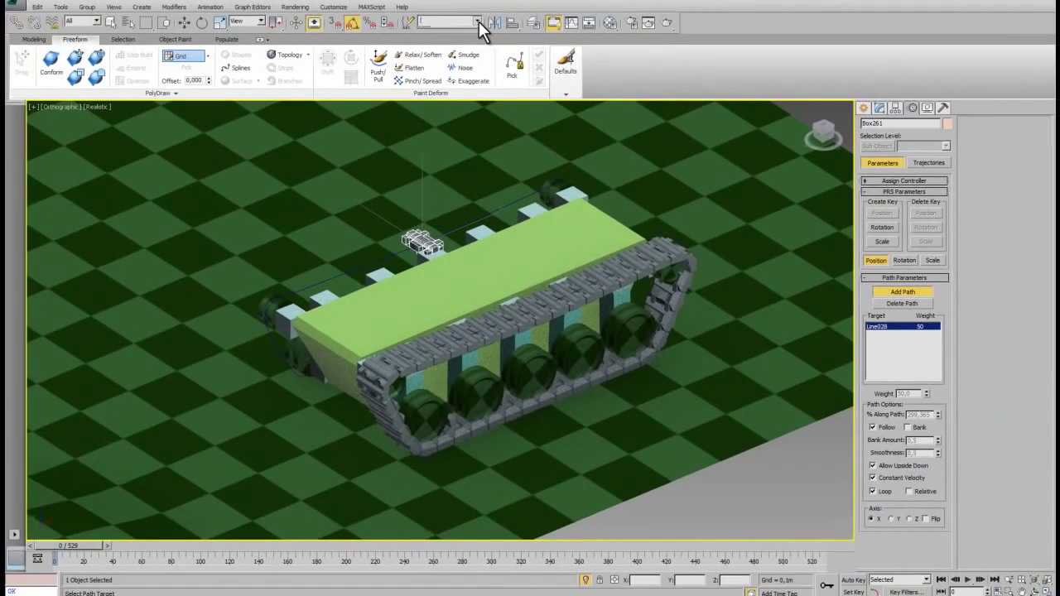
Step: Select the baza set, move the tank base, then select link Box261
click(477, 21)
click(474, 33)
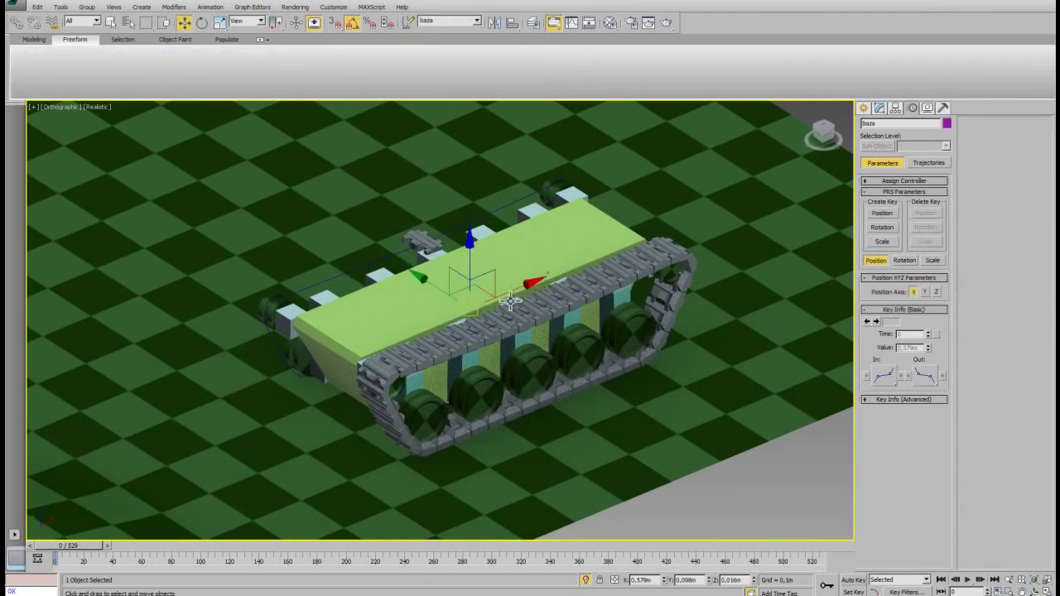
mouse_move(523, 286)
mouse_down()
mouse_move(229, 398)
mouse_move(490, 344)
mouse_up()
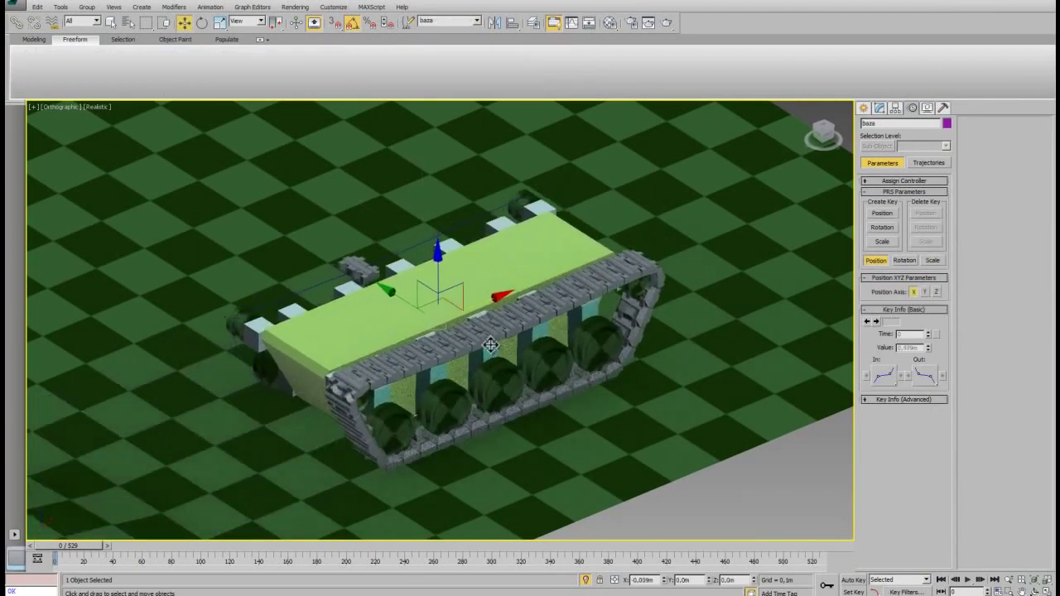
click(341, 264)
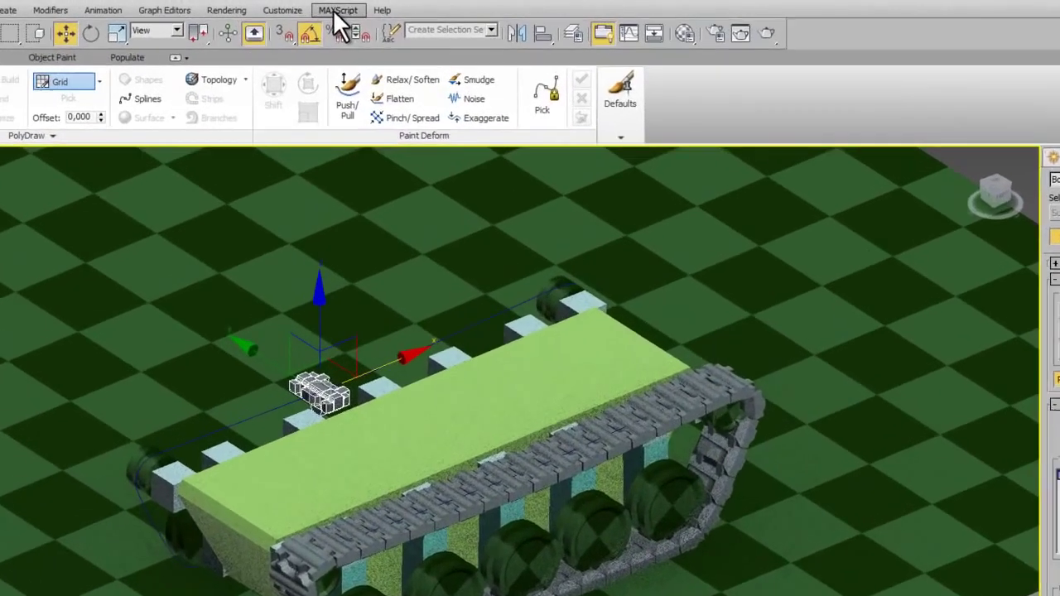
Step: Paste the instancing script into a new MAXScript, run it with 41 links at 0.024, then reselect baza
click(371, 7)
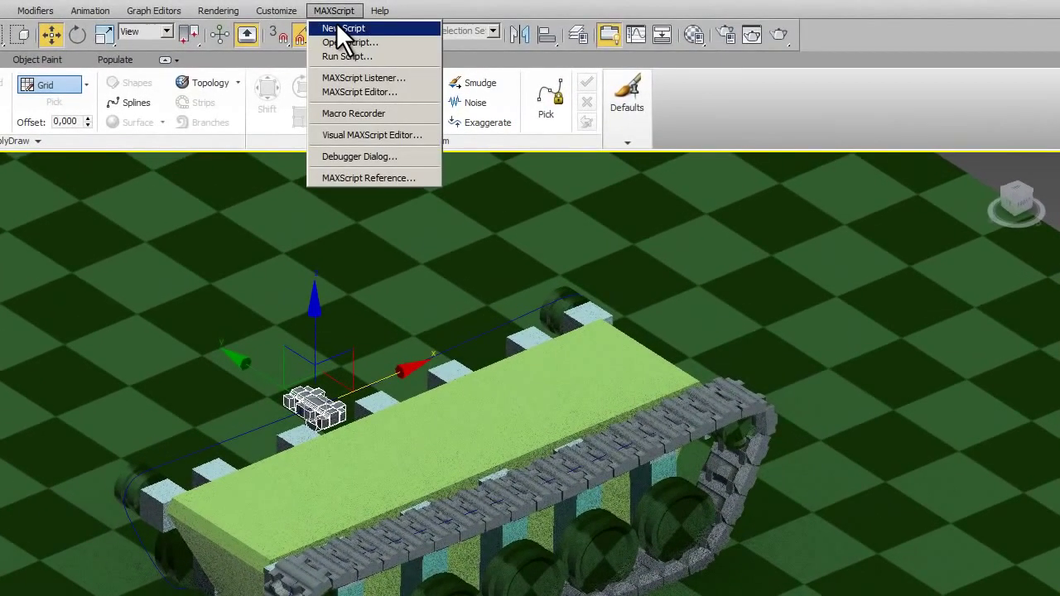
click(342, 29)
text(koli4estvo=40 delta=0.025 for i = 1 to koli4estvo do ( 	newObj=instance $ 	expression=newObj.controller[1][1].GetExpression() 	koef=i*delta 		newExpression=expression+"+" +(koef as string) 	newObj.controller[1][1]. SetExpression newExpression  ))
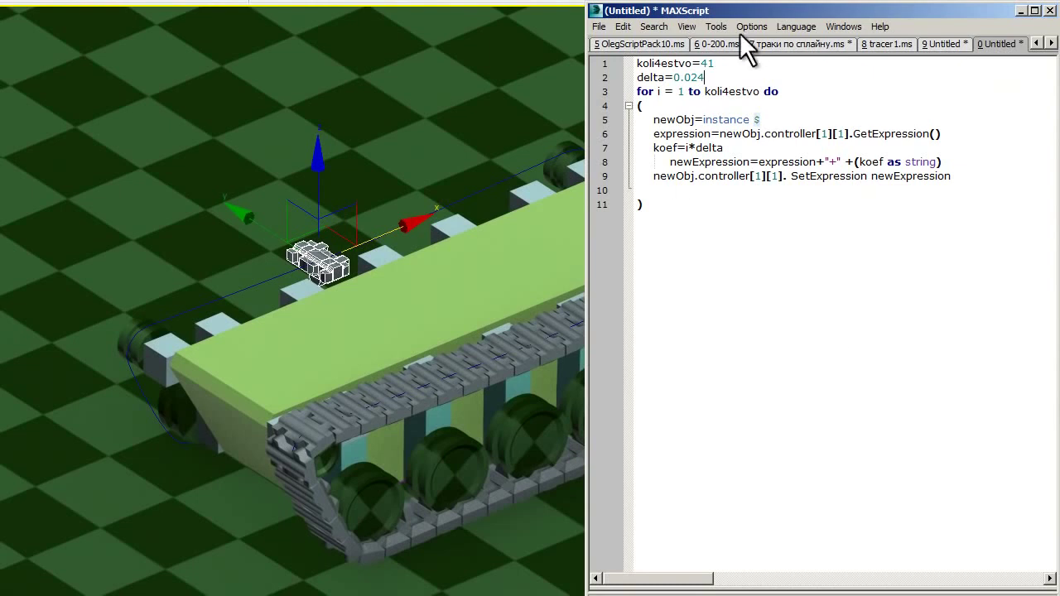
click(716, 26)
click(742, 44)
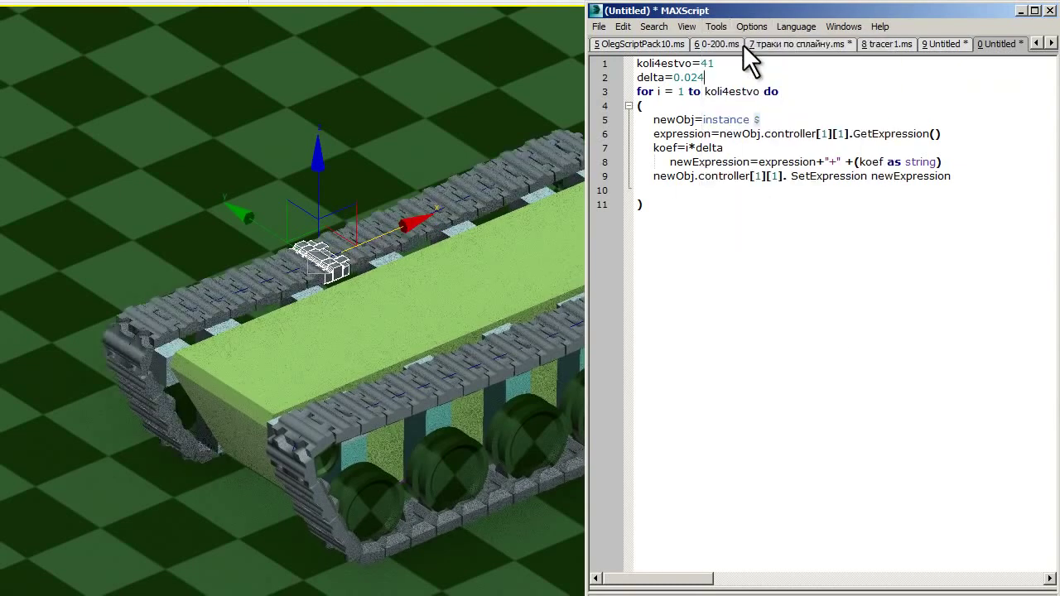
click(1048, 10)
scroll(486, 273, down, 3)
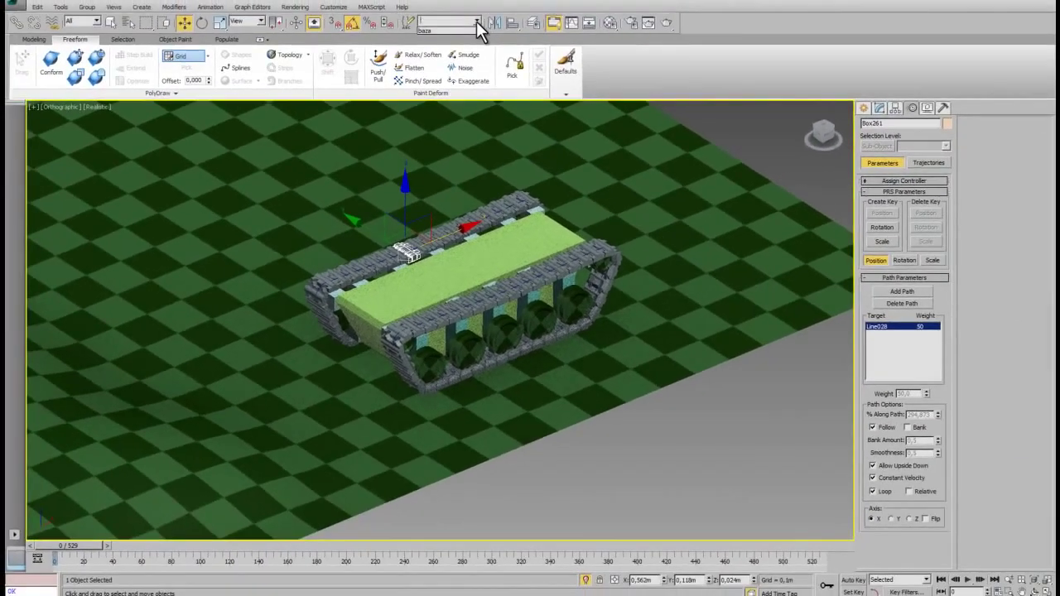
click(476, 21)
click(469, 32)
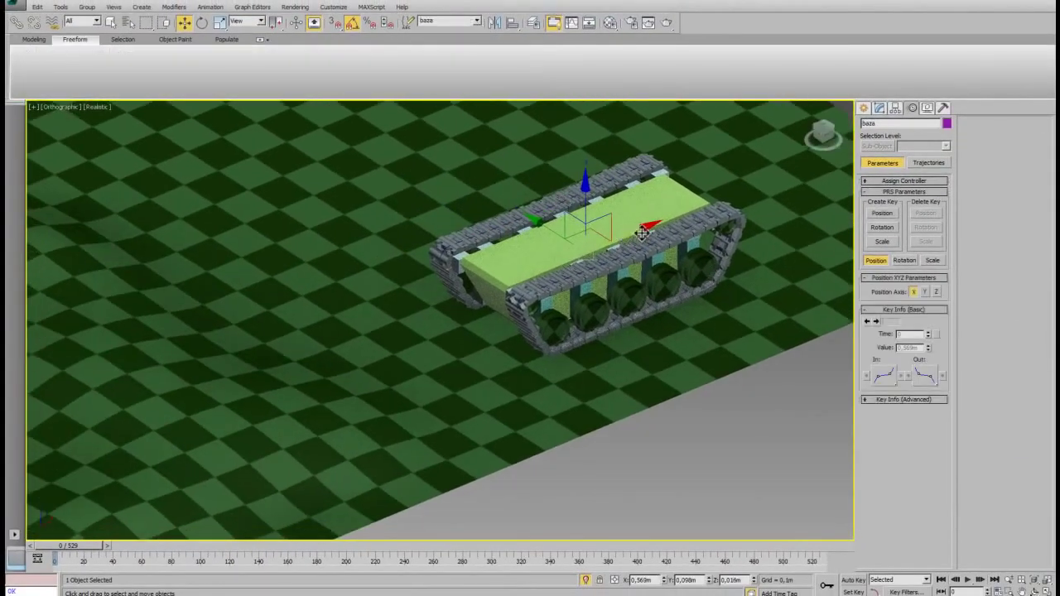
Step: Move the baza tank base back and forth across the ground to test the tracks
mouse_move(629, 233)
mouse_down()
mouse_move(500, 297)
mouse_move(574, 307)
mouse_move(462, 323)
mouse_up()
alt+middle_drag(462, 324, 507, 263)
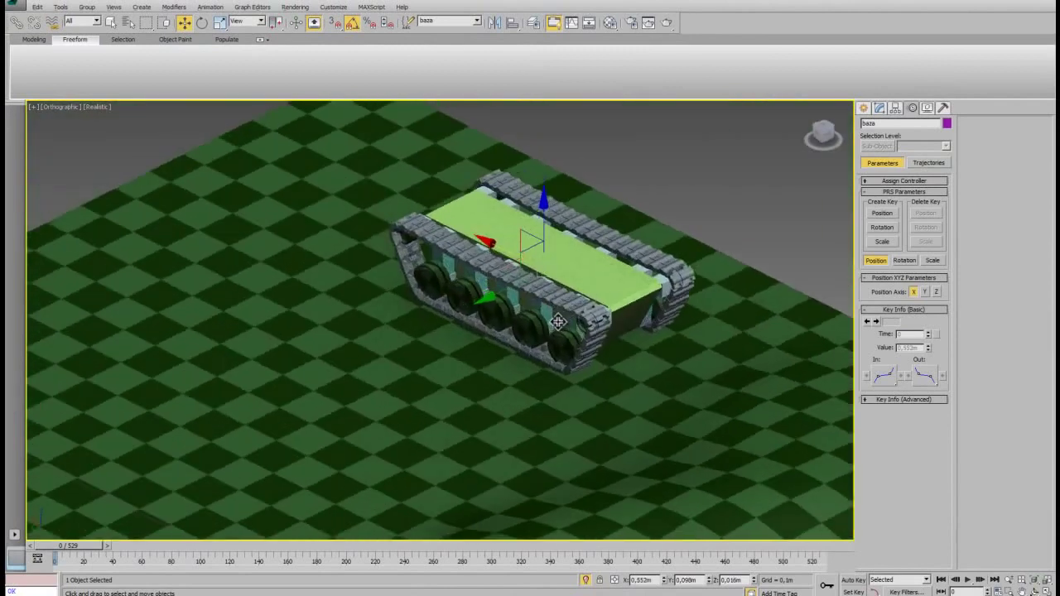
mouse_move(507, 263)
mouse_down()
mouse_move(465, 247)
mouse_move(781, 365)
mouse_move(509, 269)
mouse_up()
mouse_move(509, 269)
alt+middle_down()
mouse_move(551, 293)
mouse_move(481, 332)
alt+middle_up()
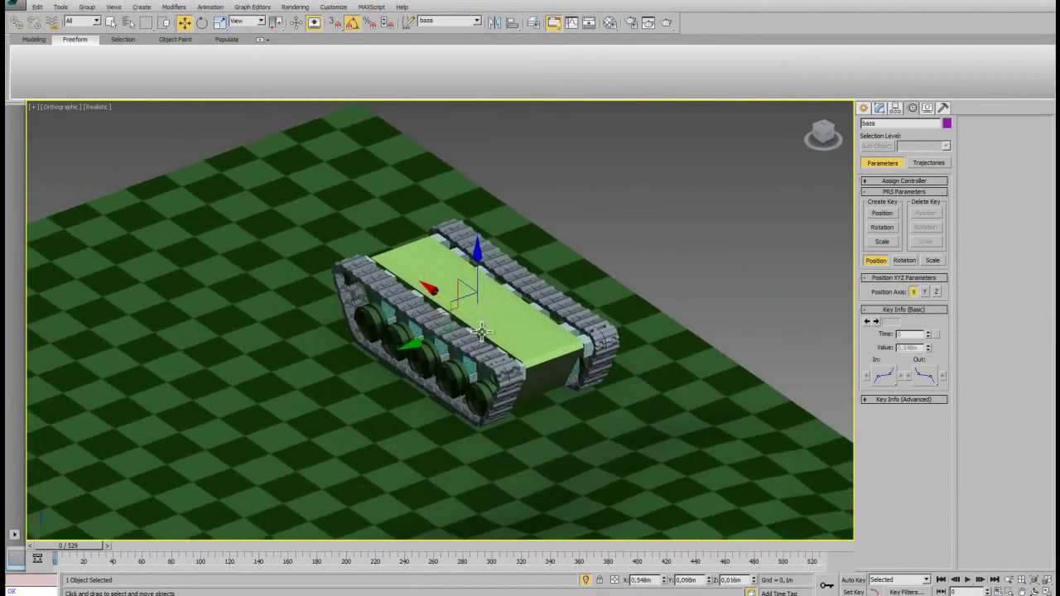
Step: Unhide the хелперы helper layer
click(532, 21)
click(678, 190)
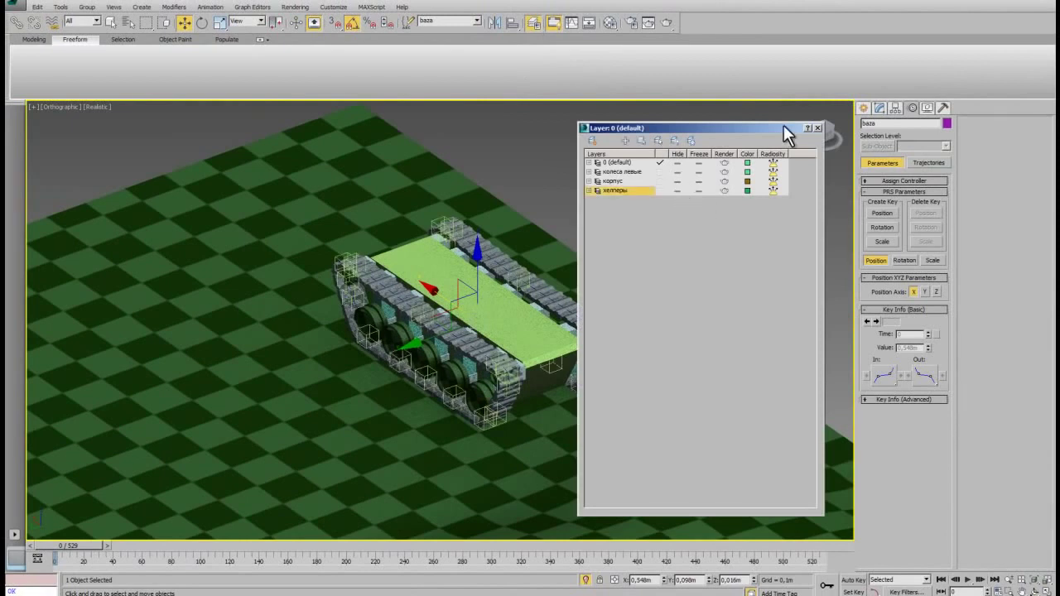
click(817, 128)
scroll(488, 305, up, 3)
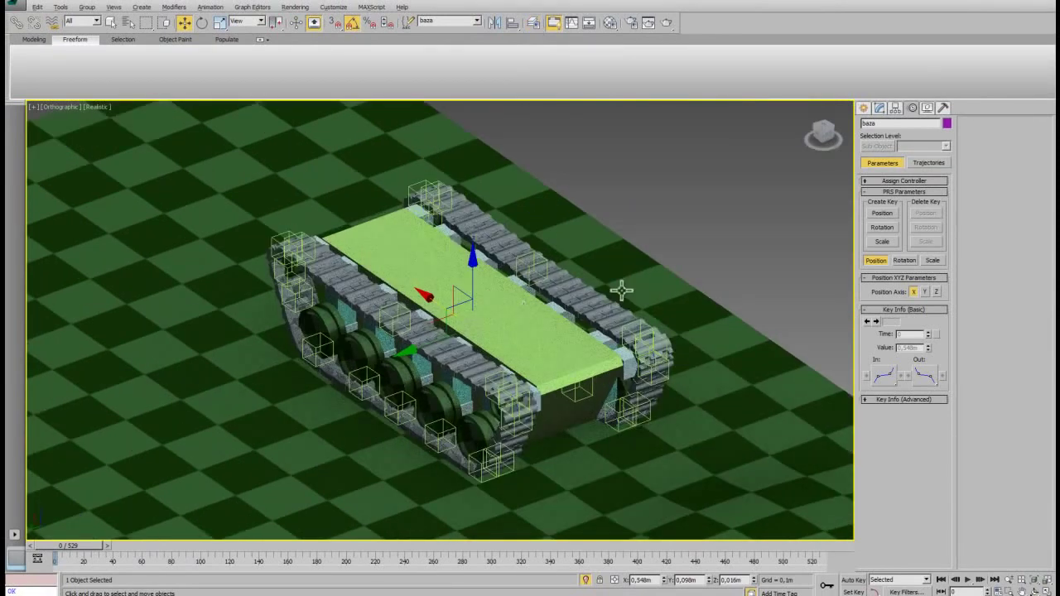
alt+middle_drag(621, 289, 524, 329)
scroll(508, 312, up, 5)
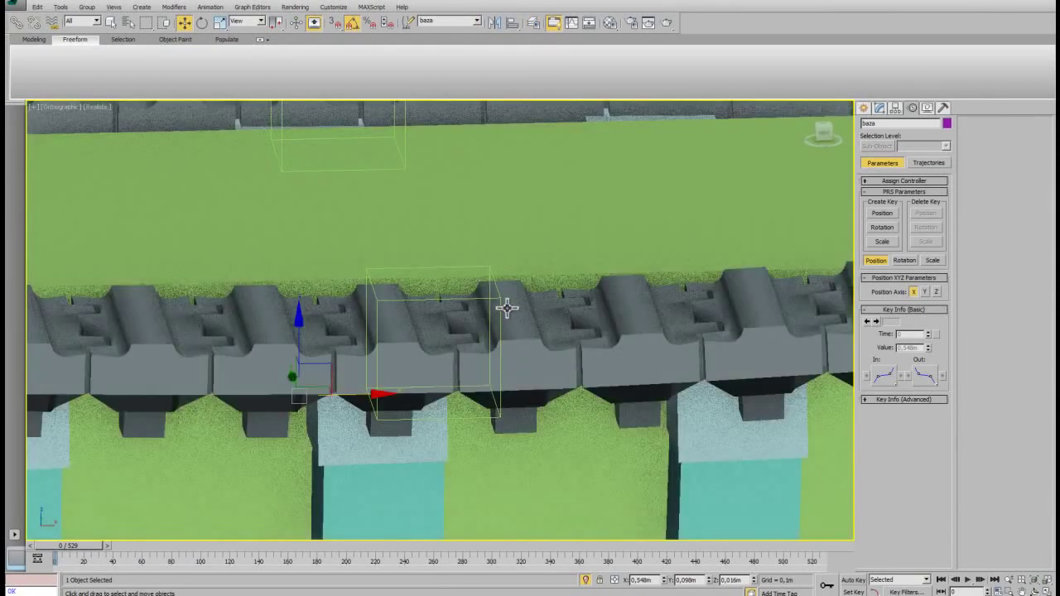
Step: Select the Point001 helper and push it down to sag the track
click(497, 298)
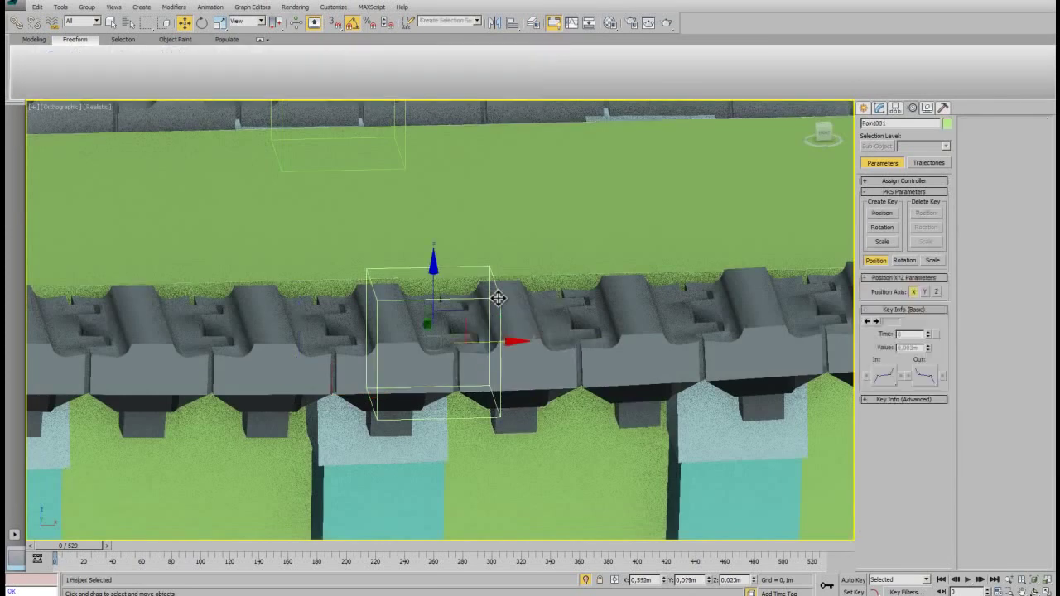
scroll(497, 298, down, 3)
scroll(498, 298, down, 5)
alt+middle_drag(498, 298, 515, 354)
drag(485, 261, 484, 292)
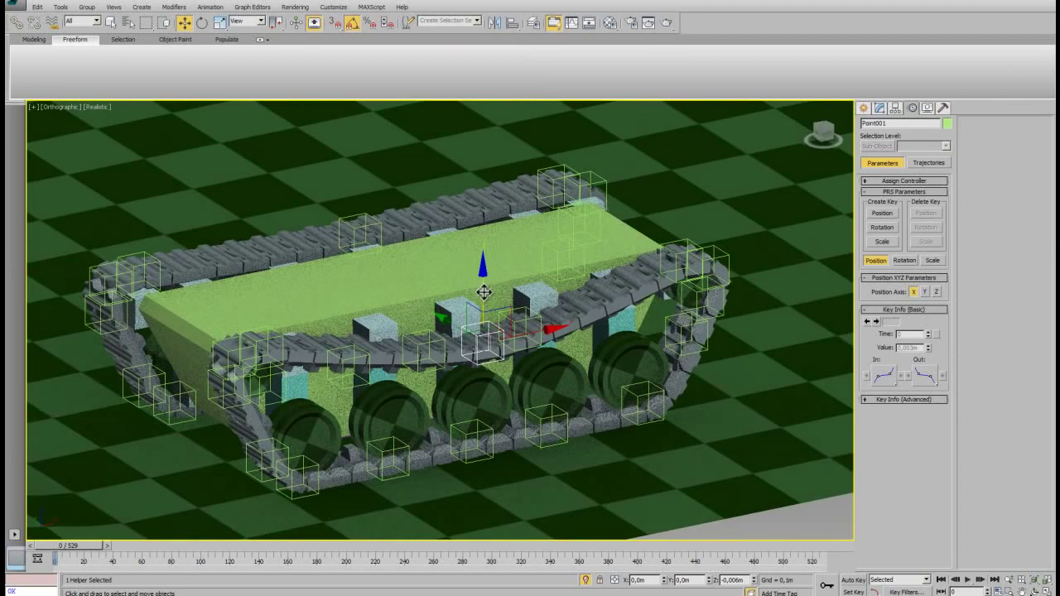
scroll(528, 289, down, 2)
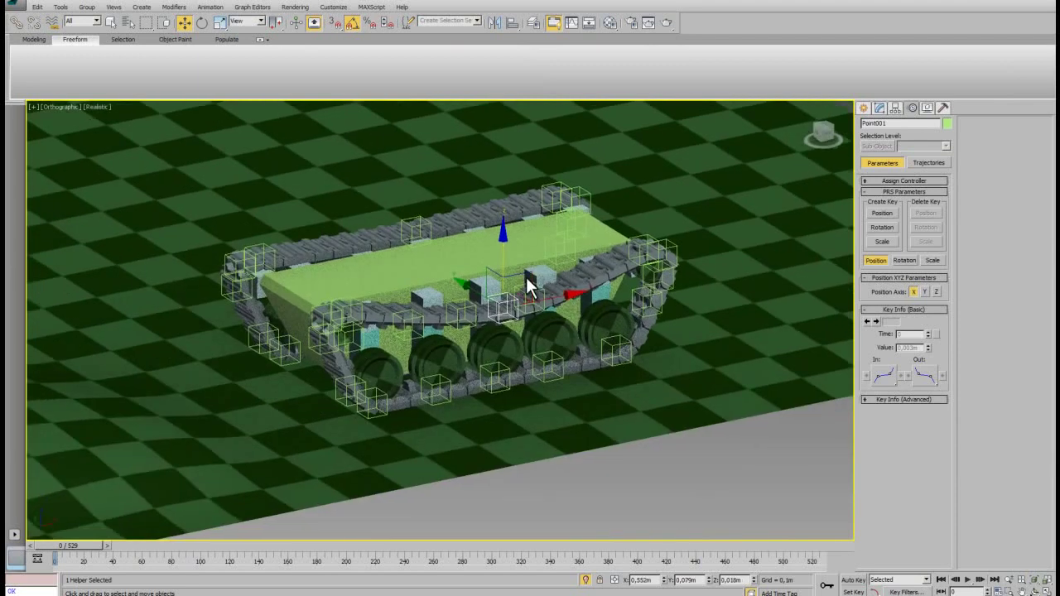
Step: Move the baza base and raise Point001 to test lifting the hull
click(477, 20)
click(468, 30)
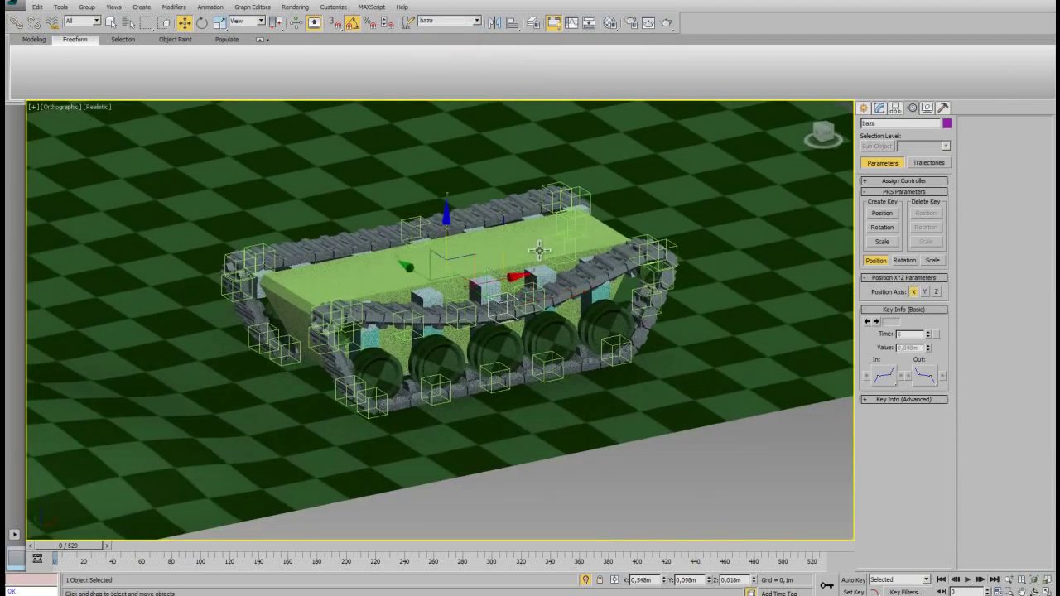
mouse_move(504, 278)
mouse_down()
mouse_move(458, 296)
mouse_move(533, 330)
mouse_up()
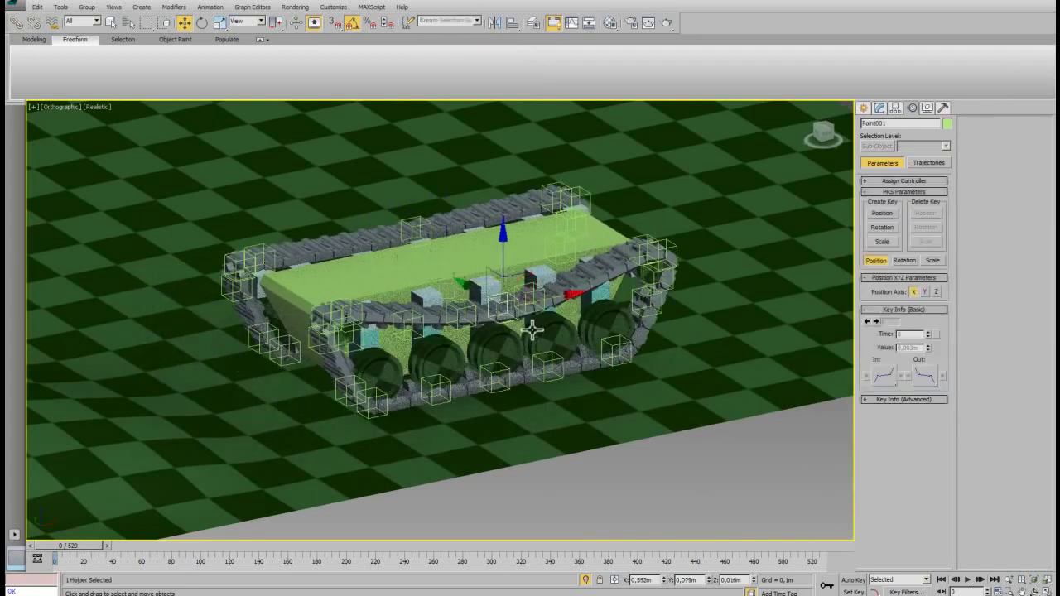
drag(500, 263, 502, 160)
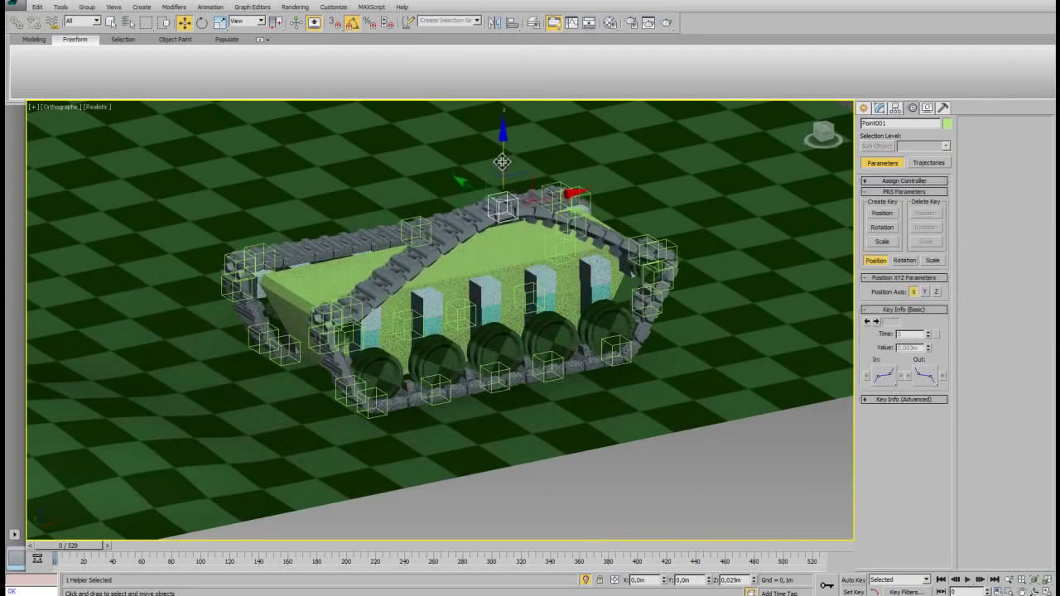
click(478, 21)
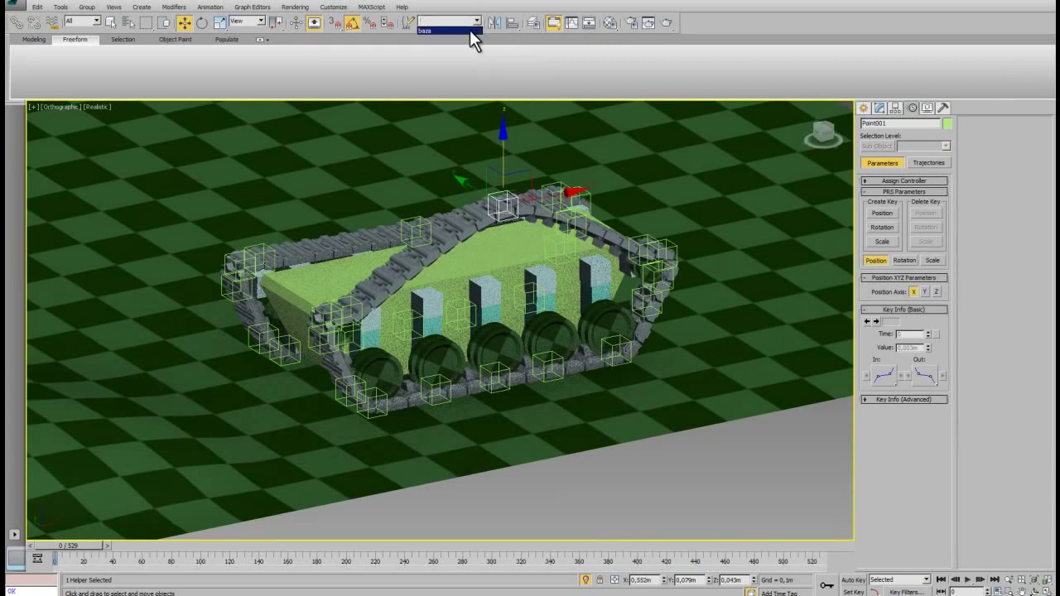
click(469, 31)
drag(523, 282, 365, 321)
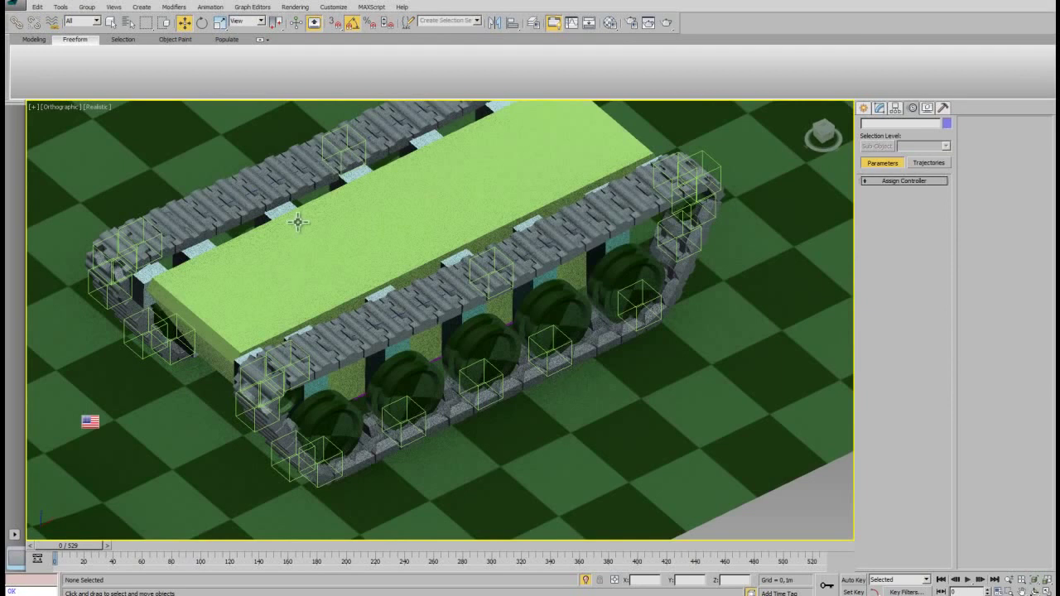
Step: Check links Box192 and Box171, then shift Point001 to watch the treads slide
click(481, 274)
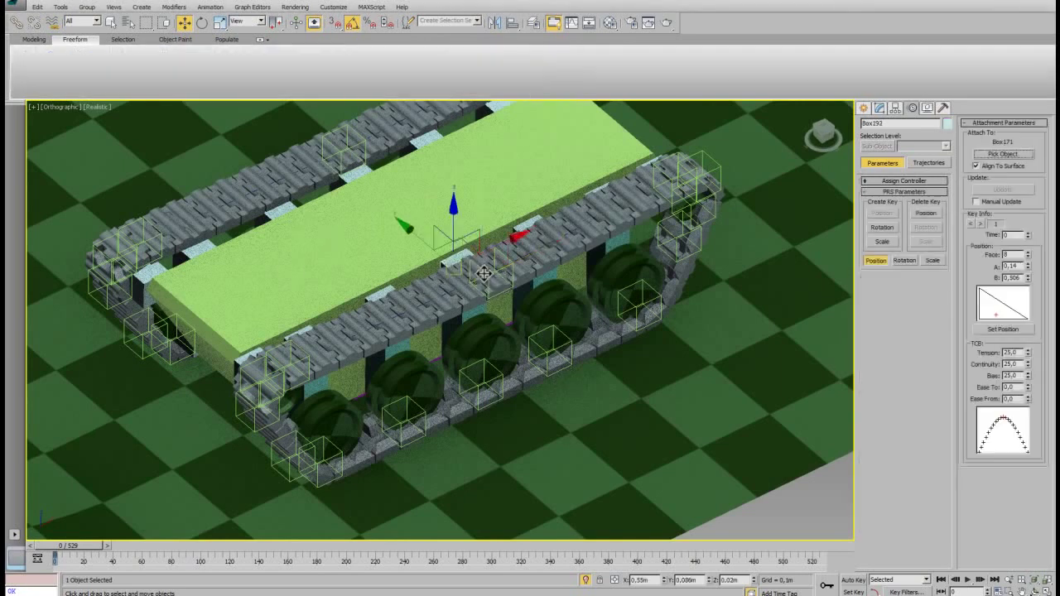
click(484, 274)
scroll(488, 278, up, 5)
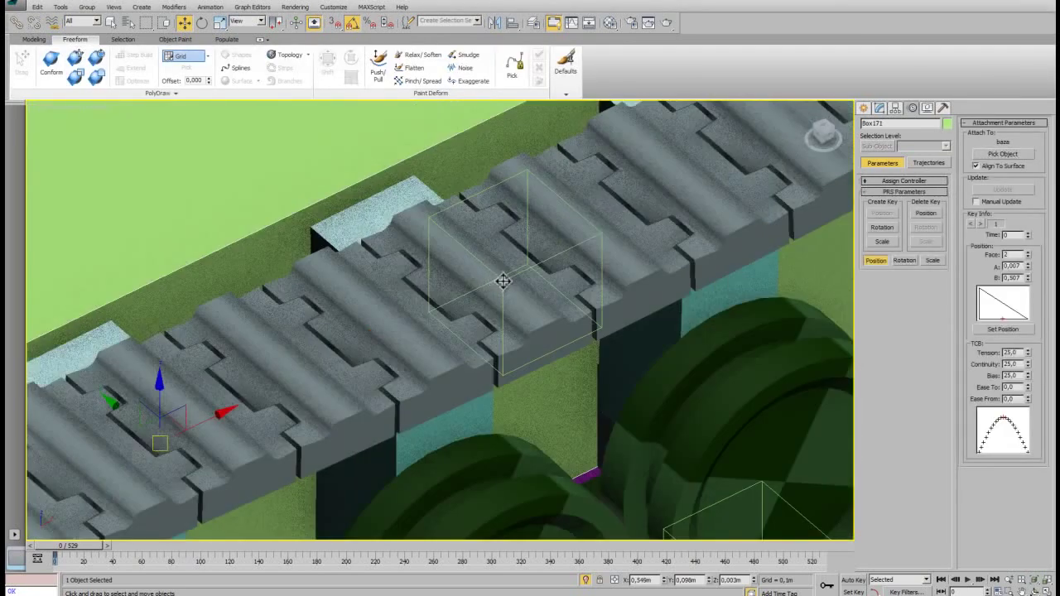
click(503, 281)
click(503, 281)
click(502, 280)
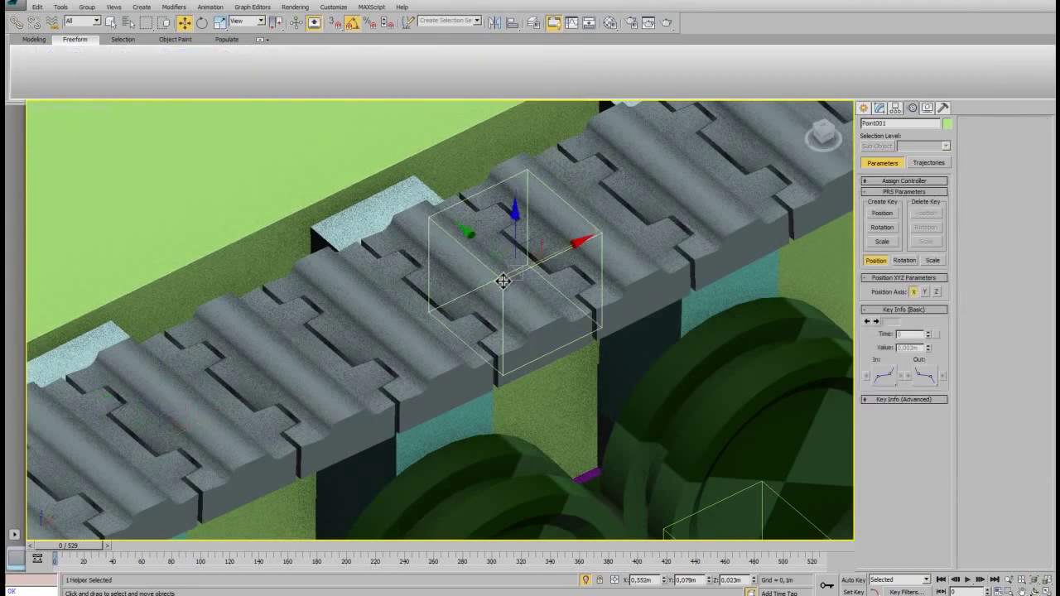
scroll(563, 317, down, 6)
alt+middle_drag(568, 347, 539, 315)
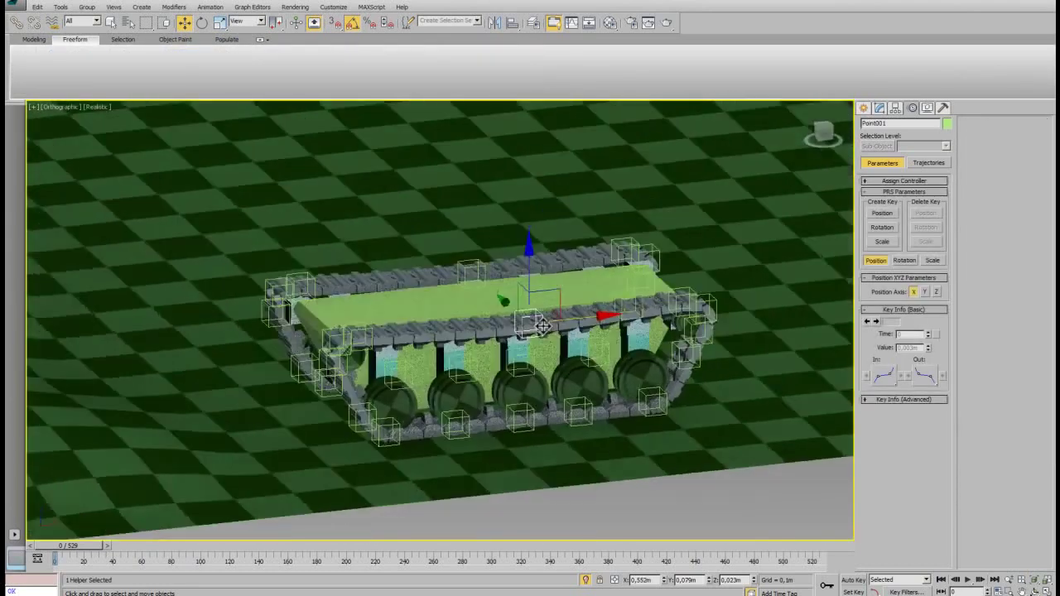
scroll(539, 311, up, 6)
drag(496, 243, 501, 249)
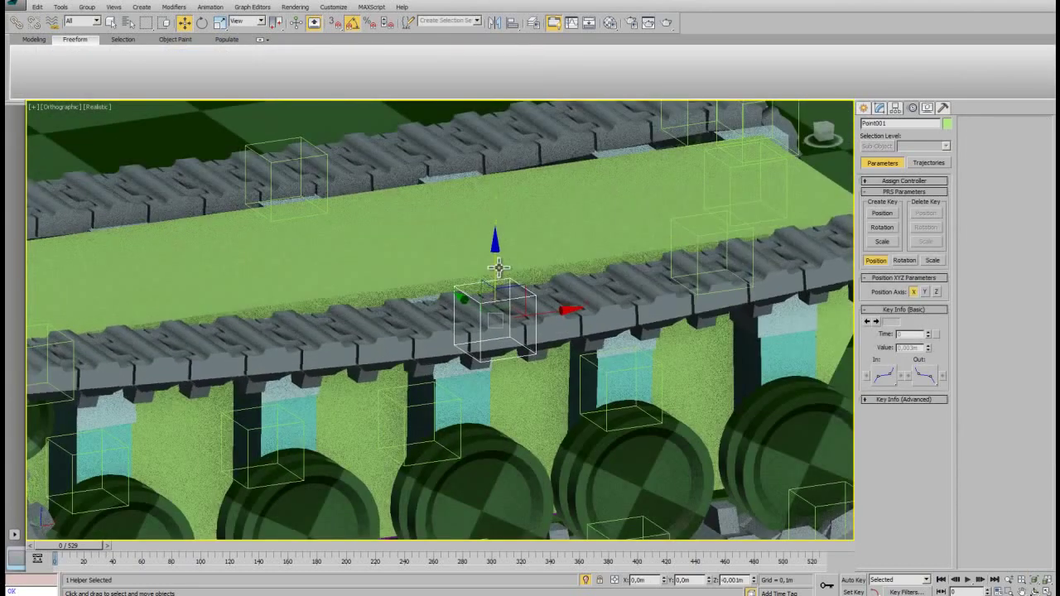
scroll(500, 250, down, 5)
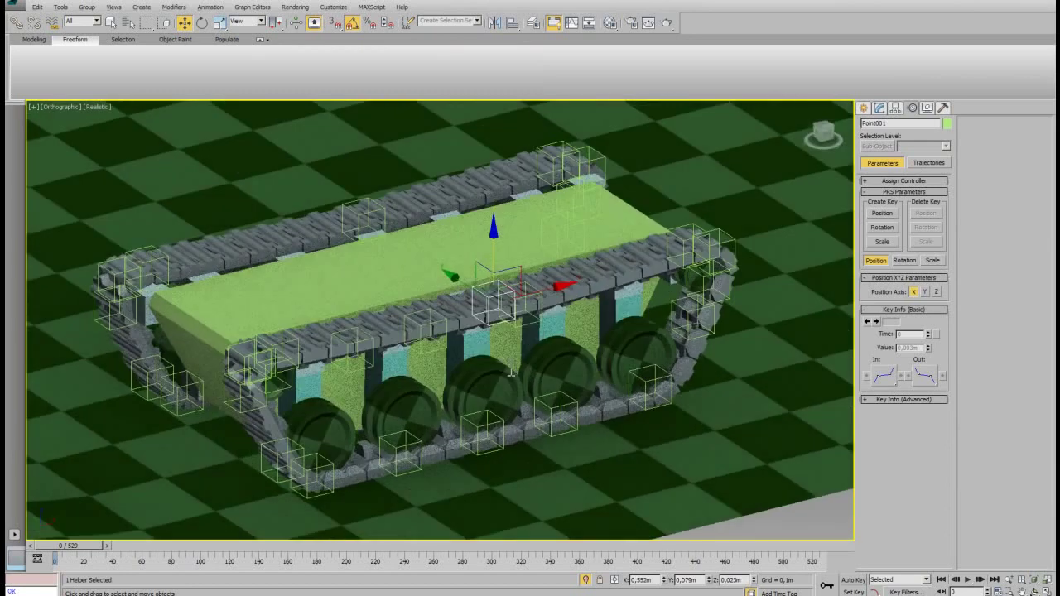
Step: Assign a Spring position controller to Point001 with mass 300
click(900, 179)
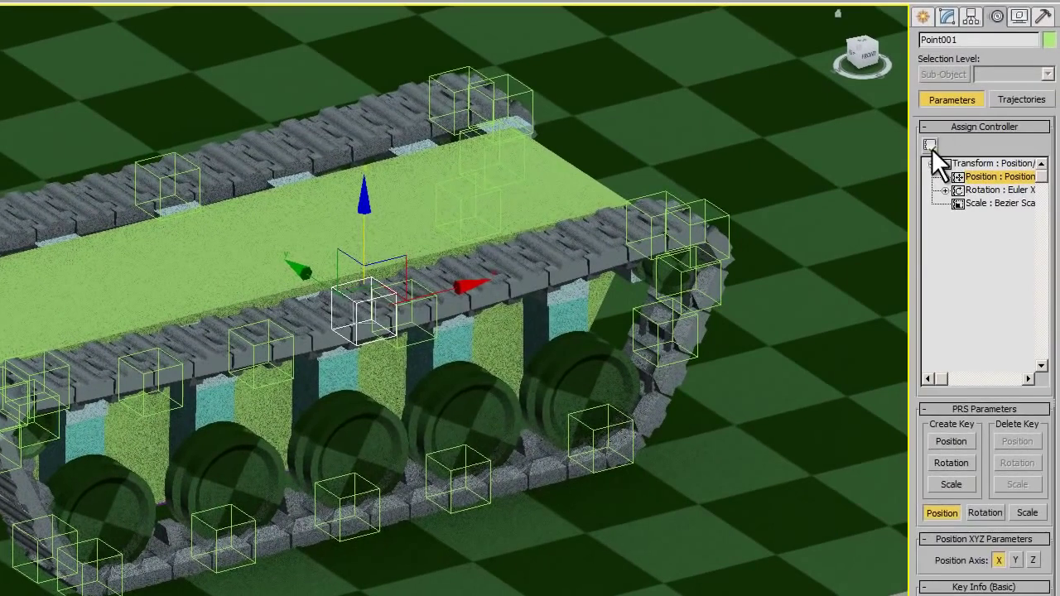
click(930, 148)
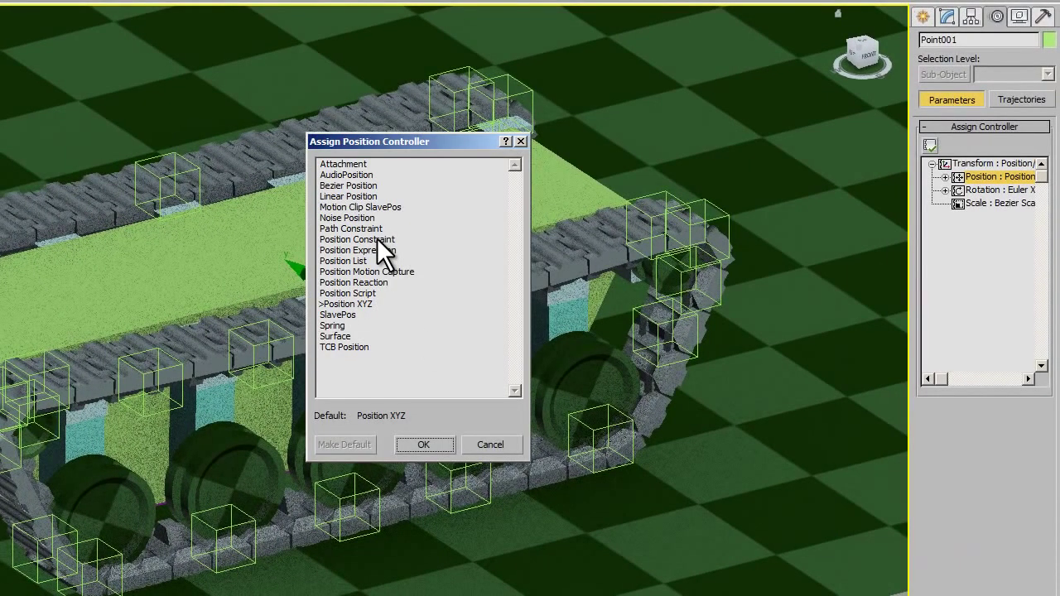
click(336, 324)
click(422, 440)
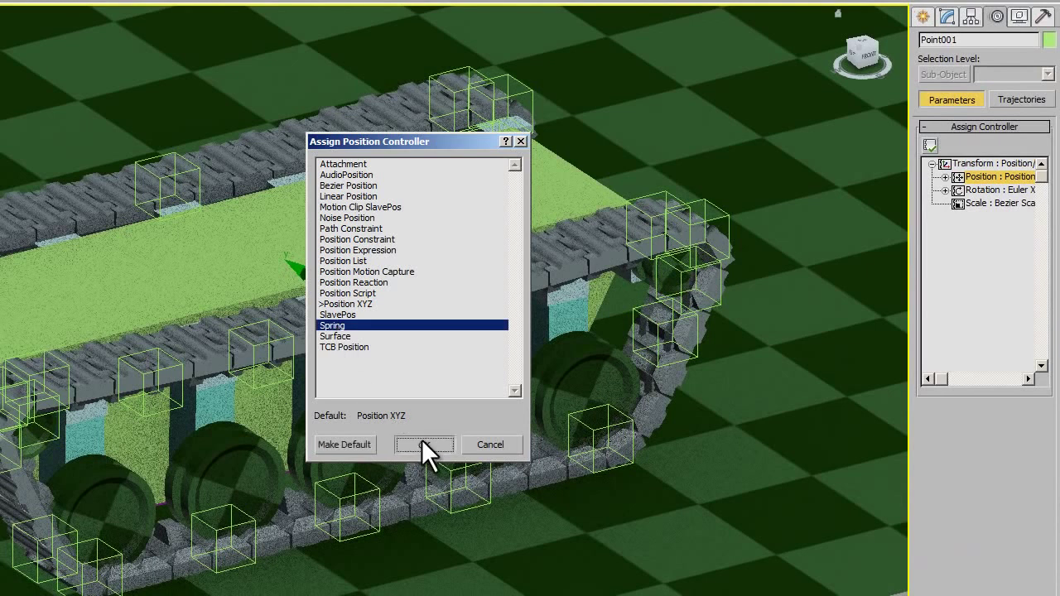
drag(1010, 166, 607, 79)
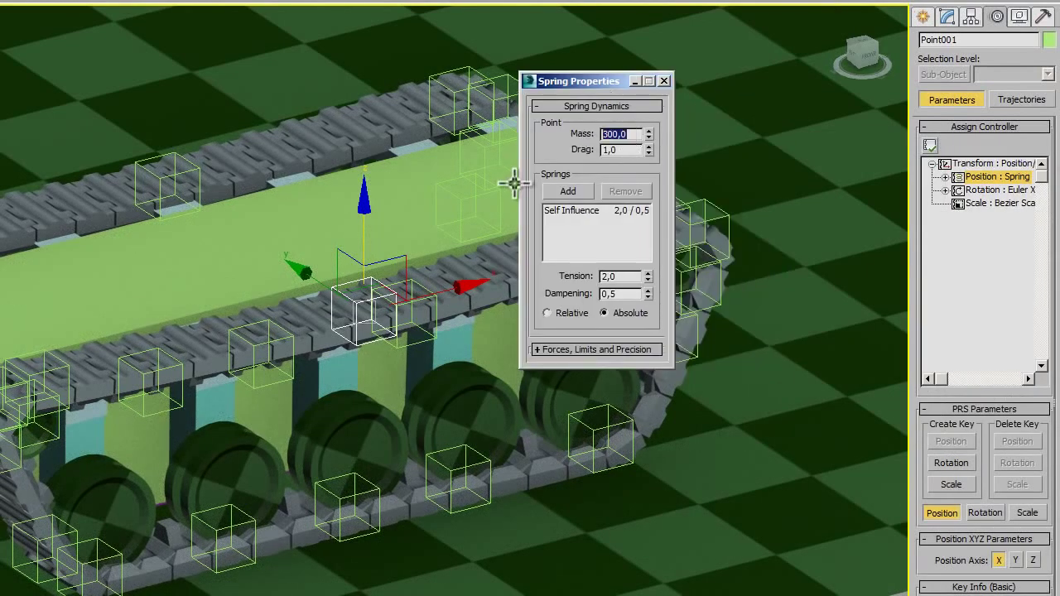
text(000)
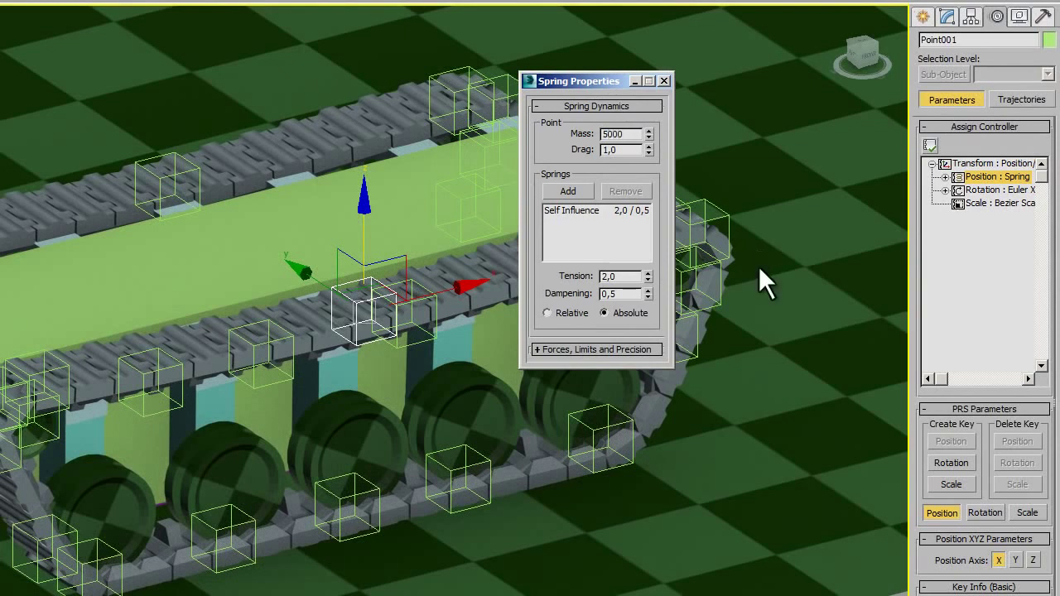
click(662, 77)
Step: Set the spring's X and Y Effect to 0 and test the vertical bounce
click(1004, 283)
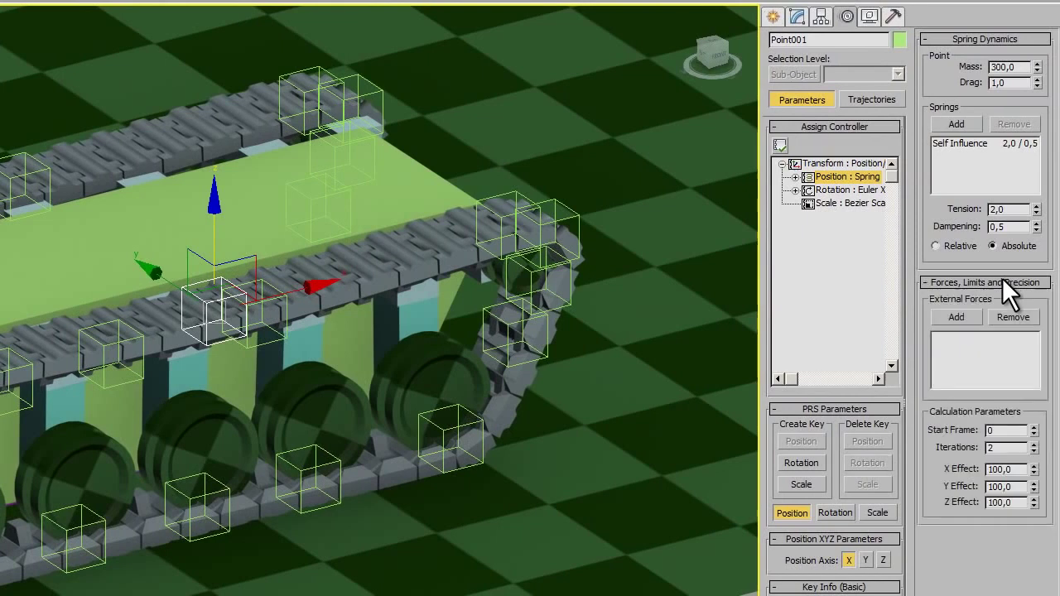
double_click(998, 489)
text(0,)
text(0)
key(Return)
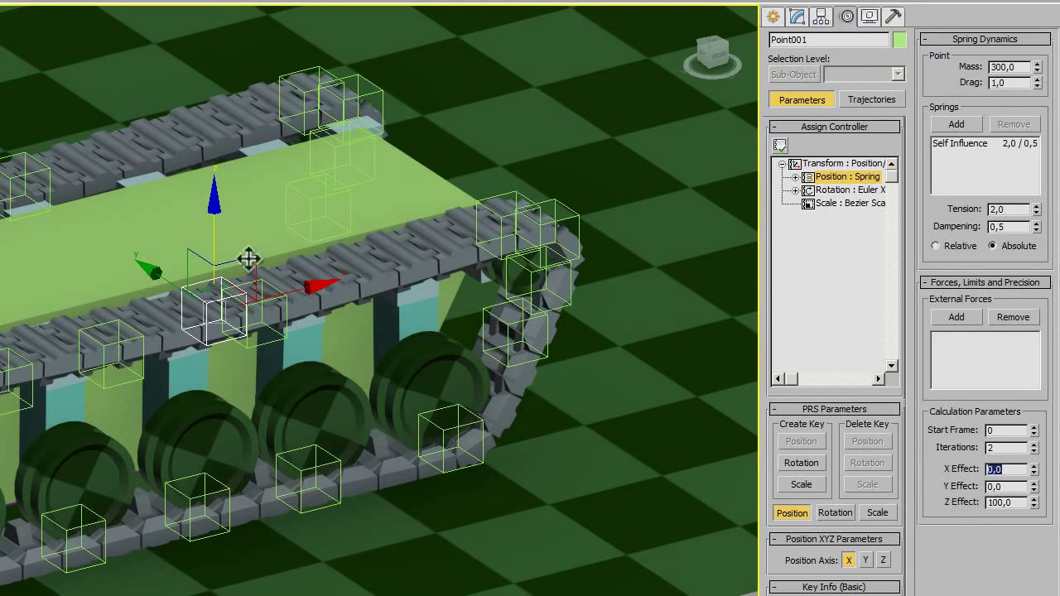
mouse_move(213, 241)
mouse_down()
mouse_move(210, 151)
mouse_move(218, 264)
mouse_move(226, 196)
mouse_up()
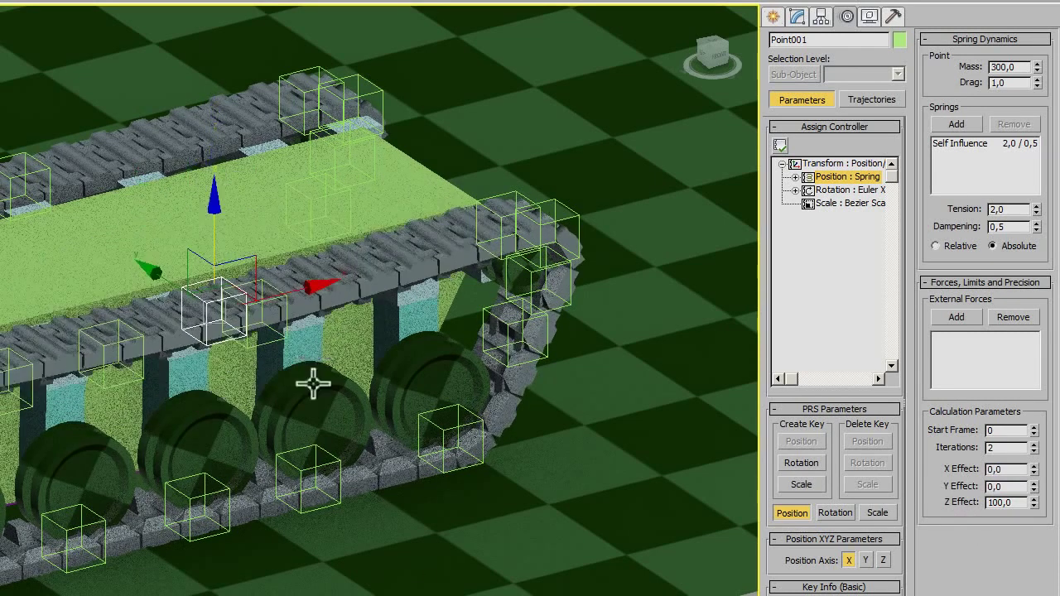
scroll(306, 267, down, 5)
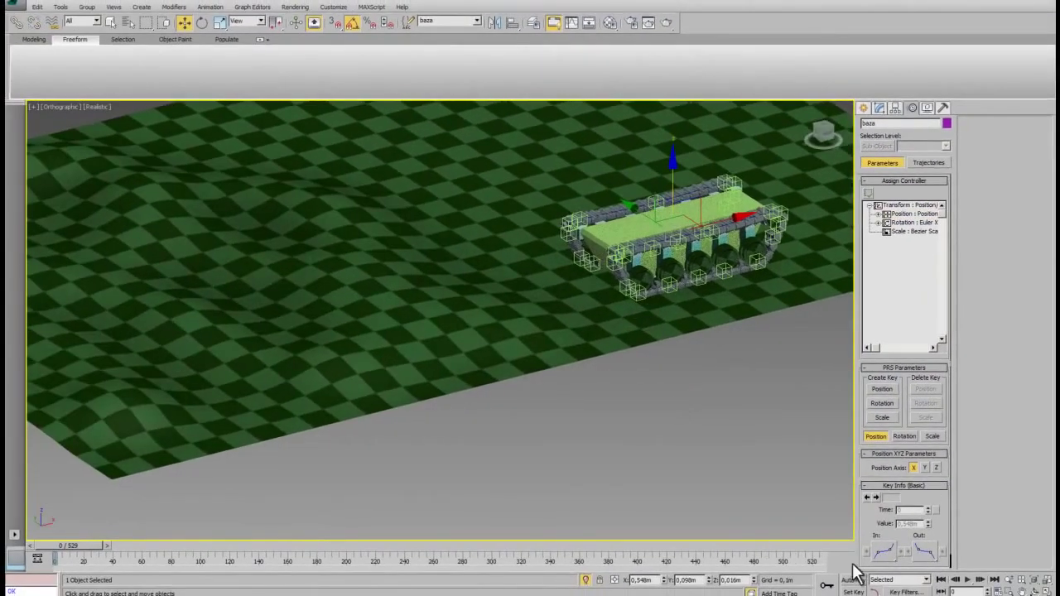
Step: With Auto Key on, shorten the animation to 147 frames and key the chassis moving left at frame 100
click(853, 582)
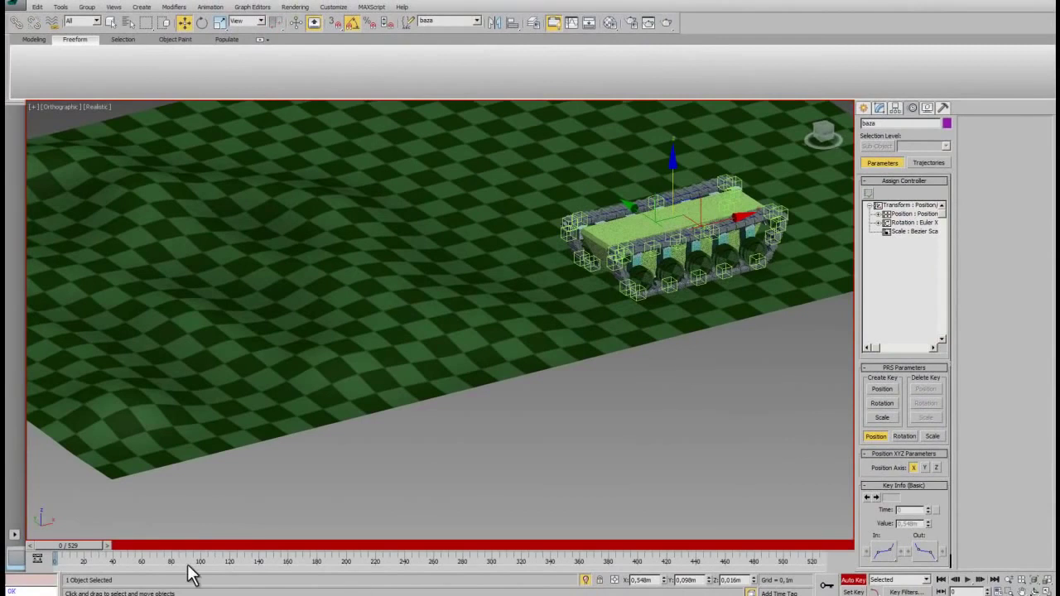
drag(62, 553, 209, 546)
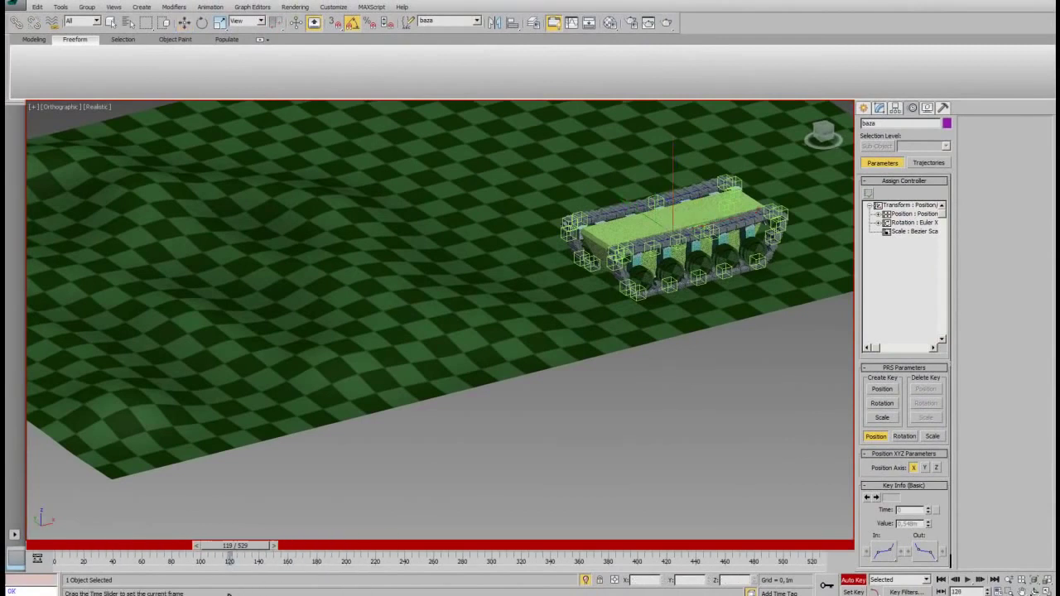
ctrl+alt+right_drag(238, 570, 768, 568)
mouse_move(573, 555)
mouse_down()
mouse_move(380, 569)
mouse_move(570, 570)
mouse_up()
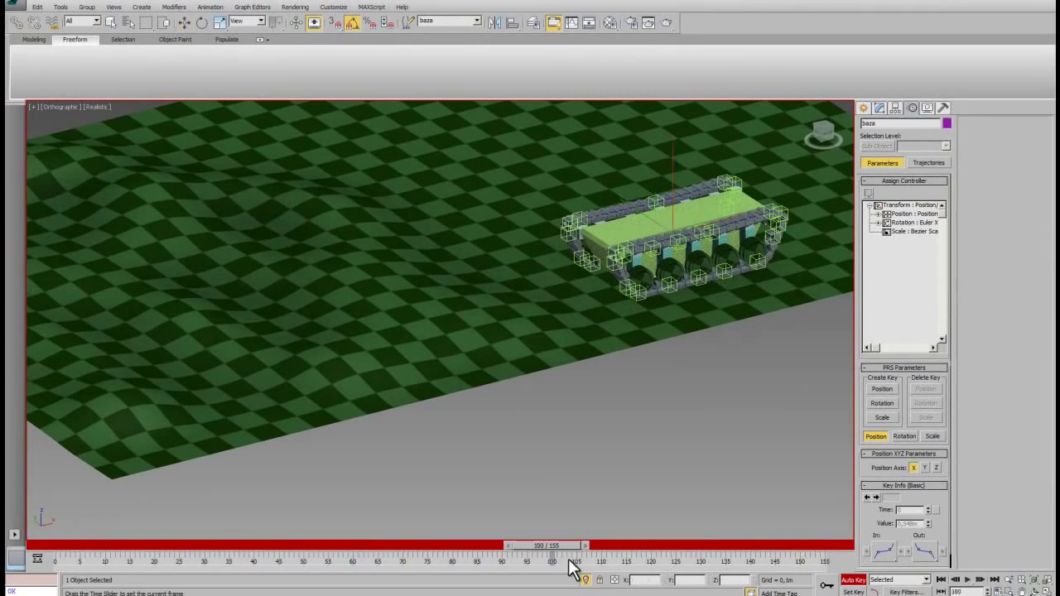
mouse_move(518, 569)
ctrl+alt+right_down()
mouse_move(761, 570)
mouse_move(580, 571)
ctrl+alt+right_up()
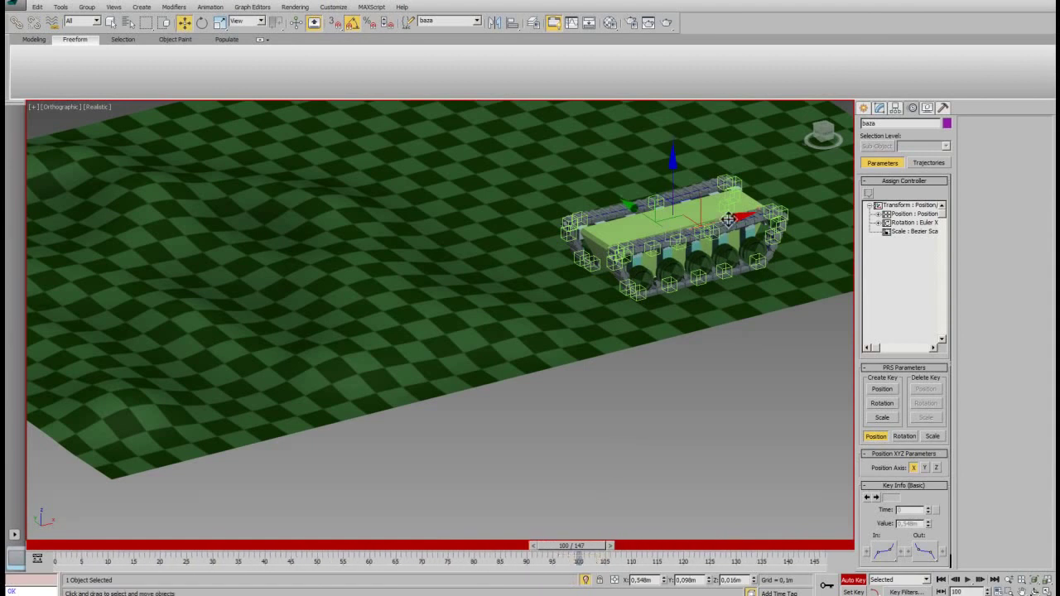
drag(677, 236, 440, 284)
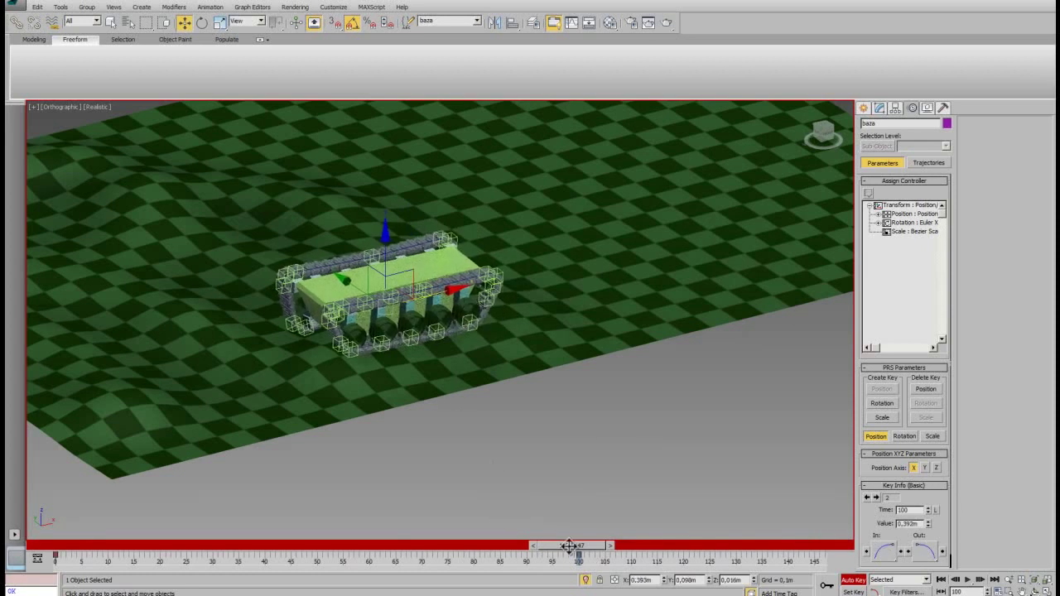
mouse_move(574, 553)
mouse_down()
mouse_move(307, 551)
mouse_move(170, 513)
mouse_up()
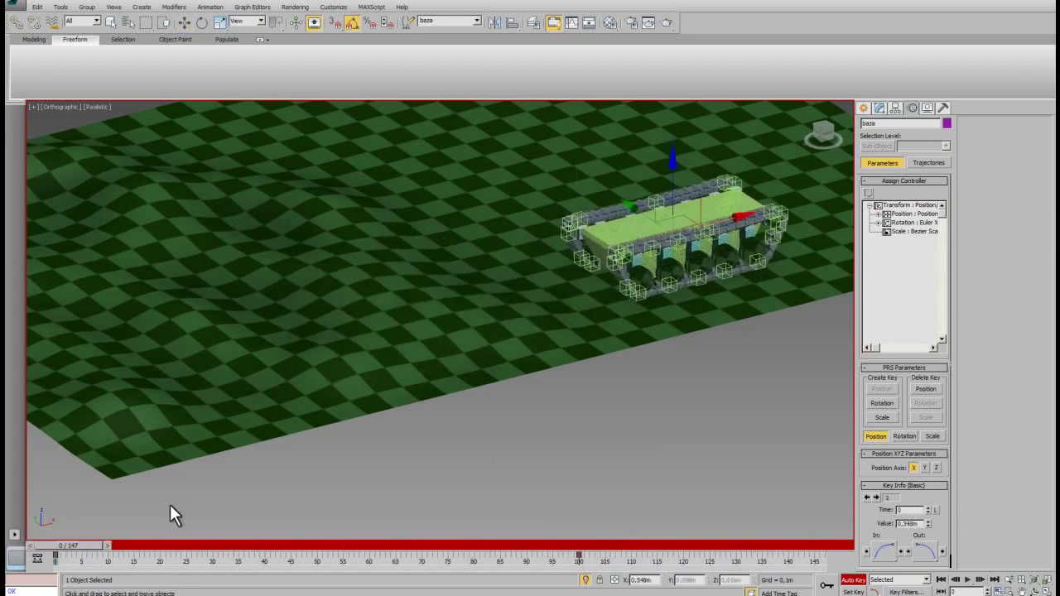
Step: Turn Auto Key off and pan the view across the ground to frame the tank
scroll(704, 339, up, 3)
mouse_move(734, 334)
alt+middle_down()
mouse_move(622, 298)
mouse_move(584, 416)
mouse_move(627, 371)
alt+middle_up()
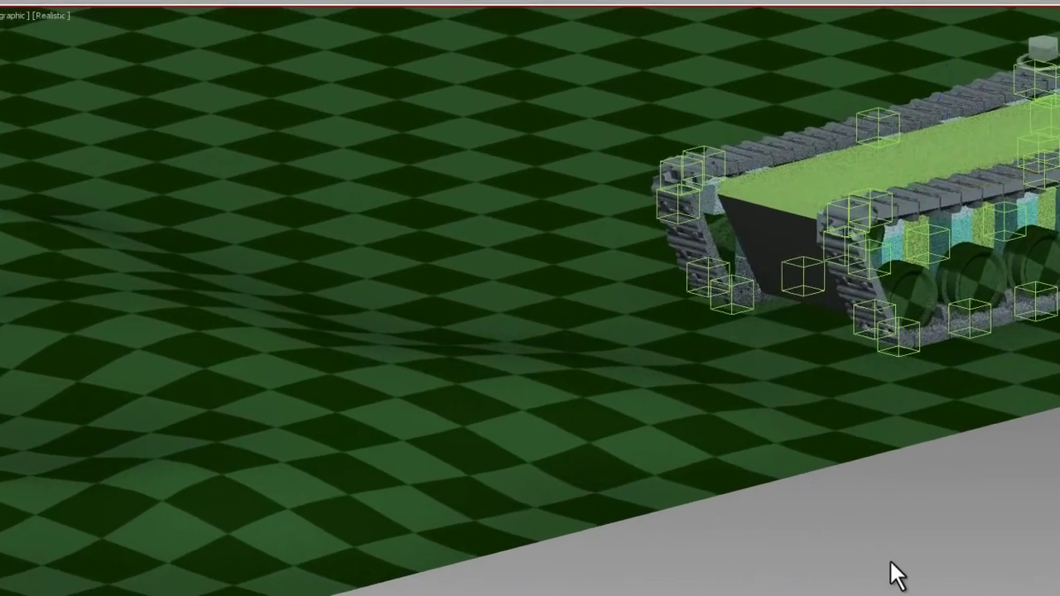
click(956, 584)
middle_drag(649, 490, 723, 480)
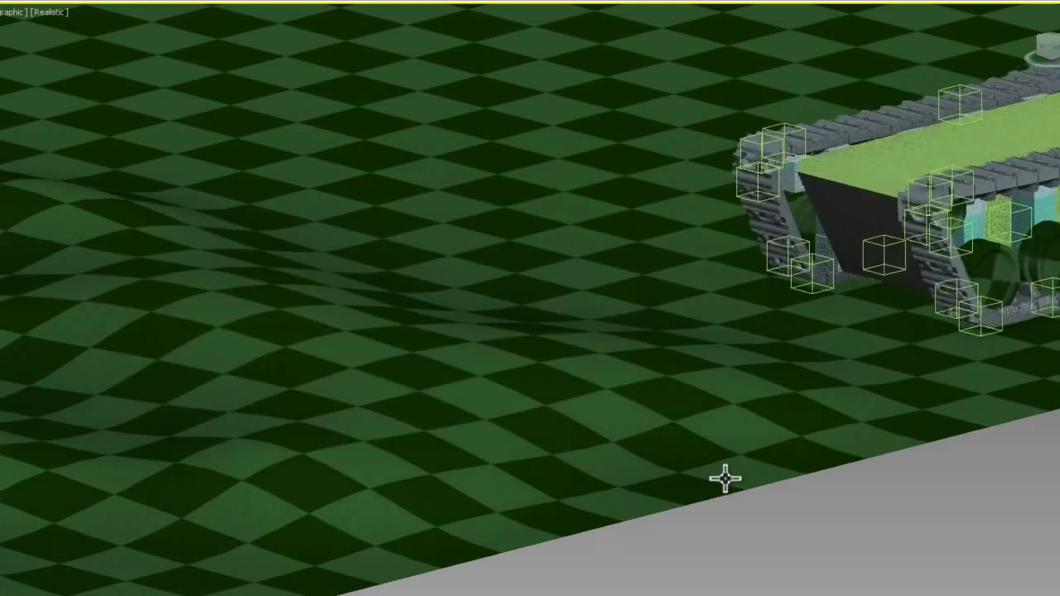
middle_drag(483, 355, 793, 368)
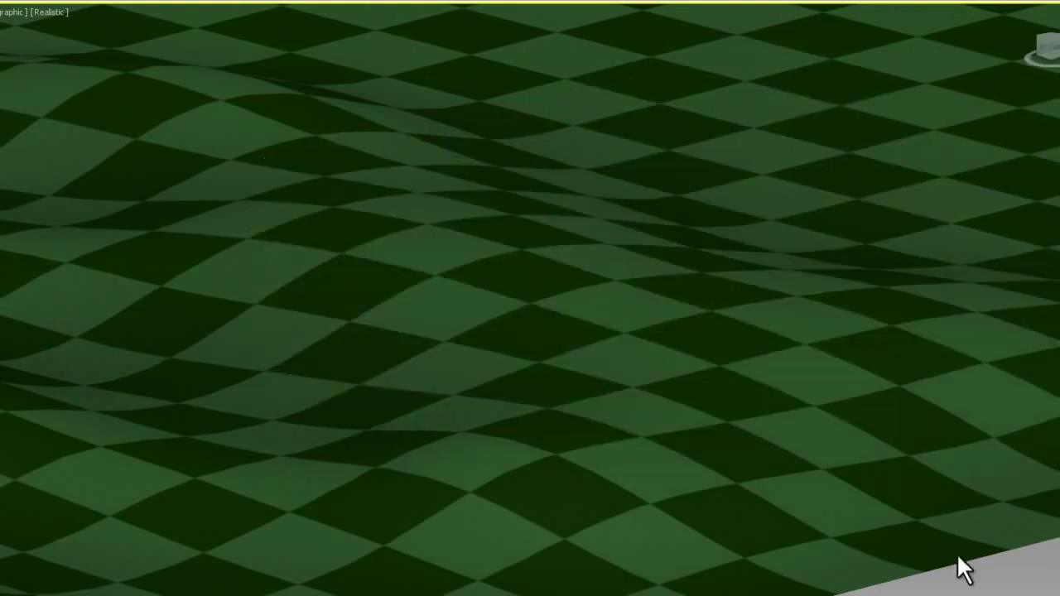
scroll(749, 416, down, 5)
scroll(749, 415, down, 2)
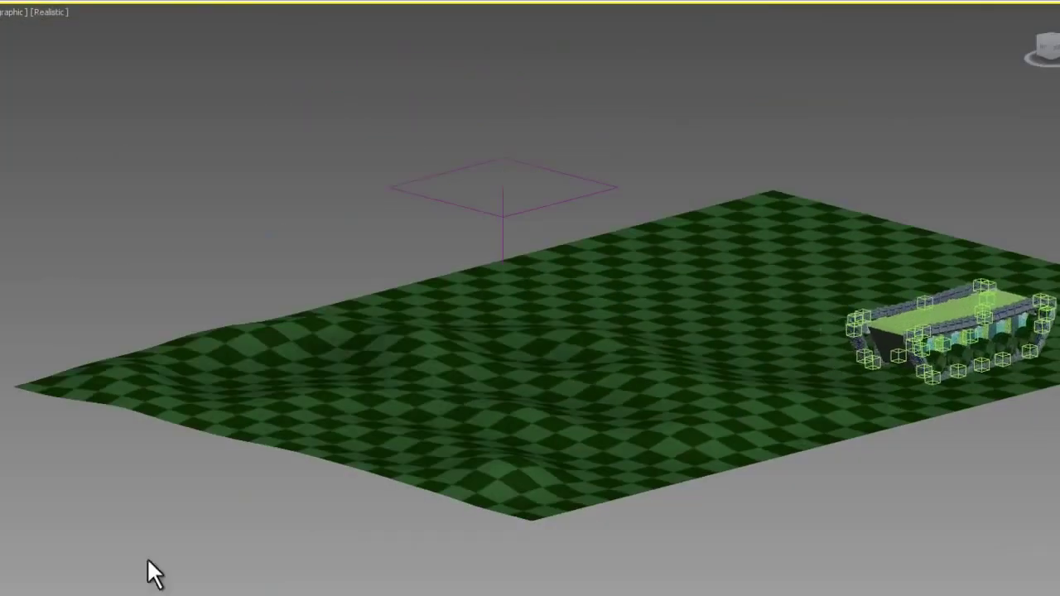
middle_drag(857, 395, 530, 407)
Step: Select the Point005 helper box at the end of the track
scroll(530, 406, up, 5)
scroll(462, 371, up, 6)
middle_drag(933, 346, 485, 303)
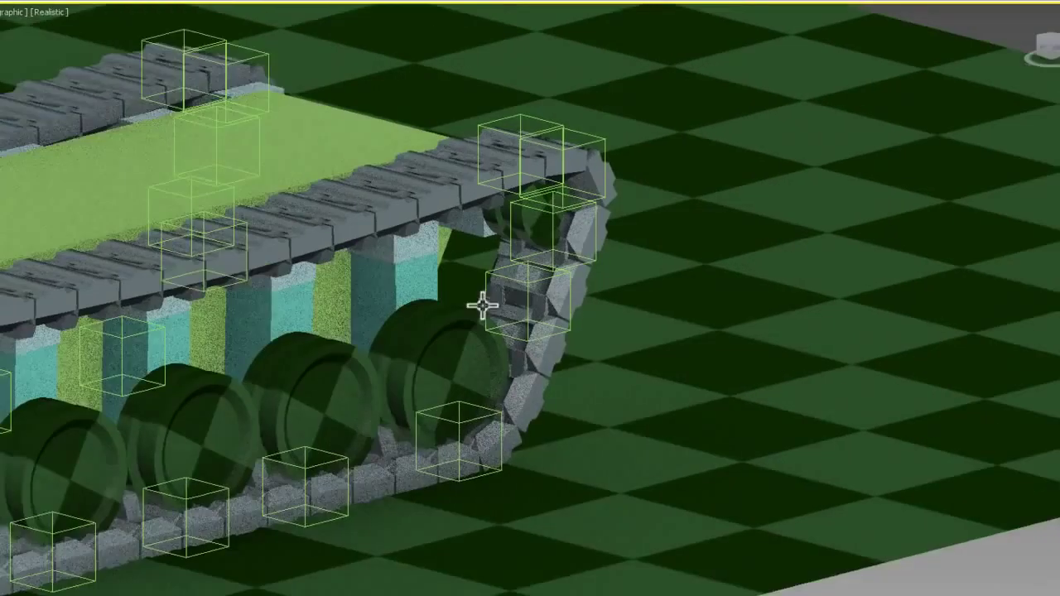
scroll(599, 367, up, 3)
key(g)
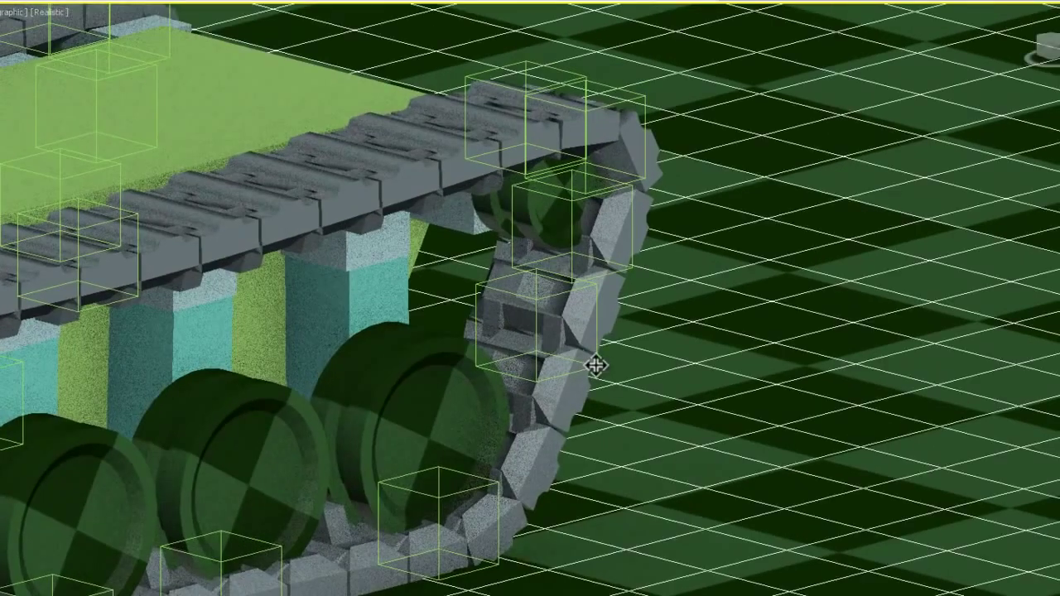
click(596, 366)
key(g)
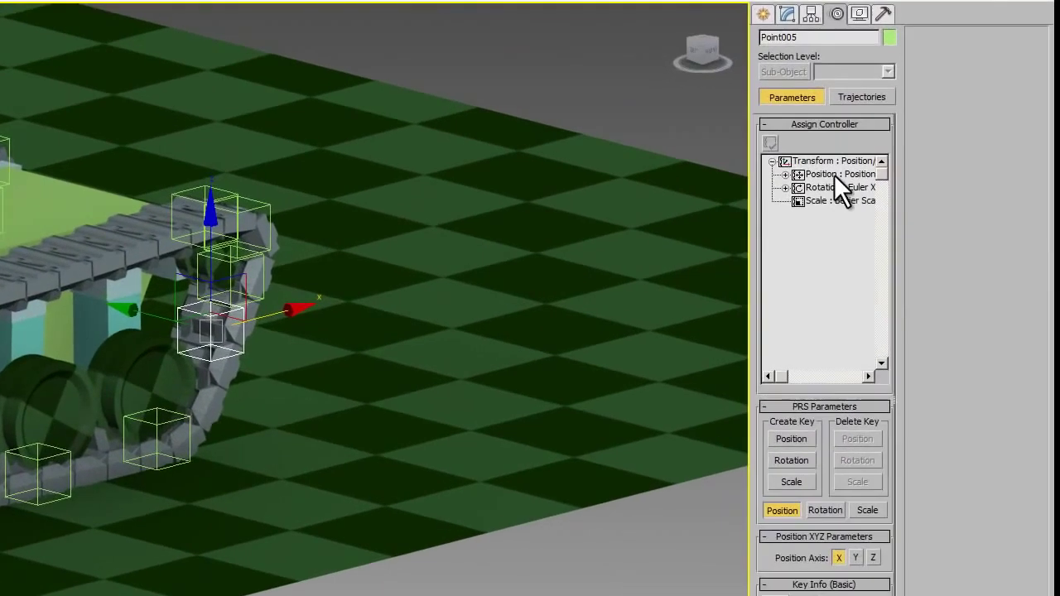
Step: Assign a Spring controller to Point005's position track
click(834, 174)
click(773, 143)
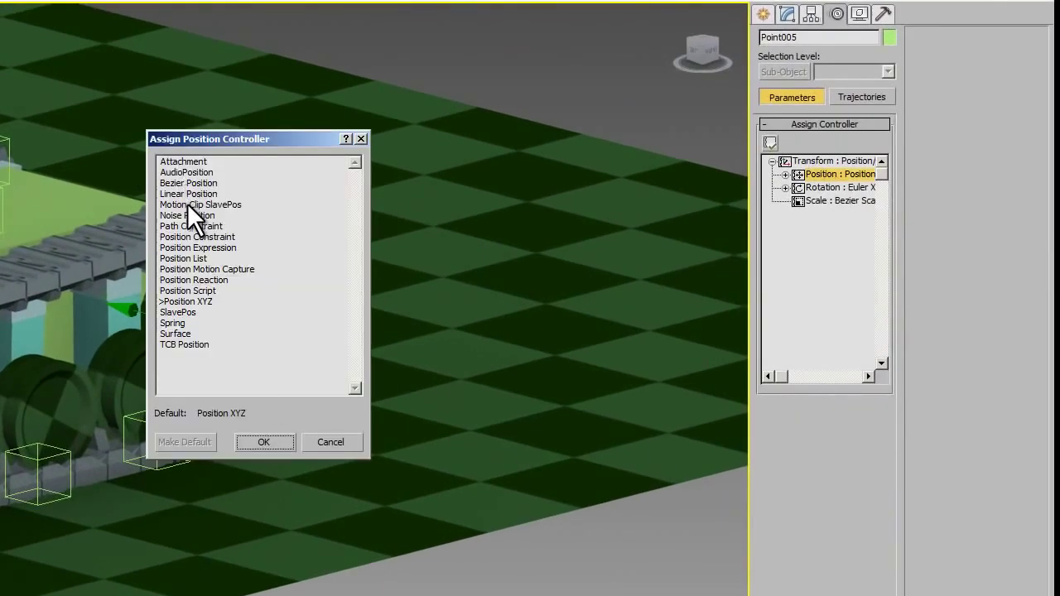
click(178, 322)
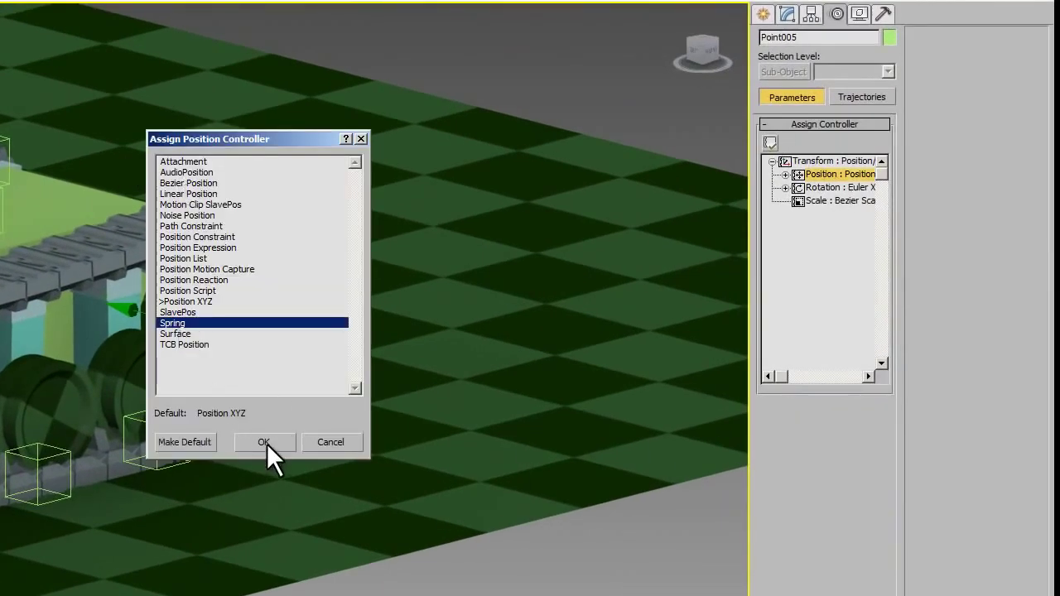
click(265, 443)
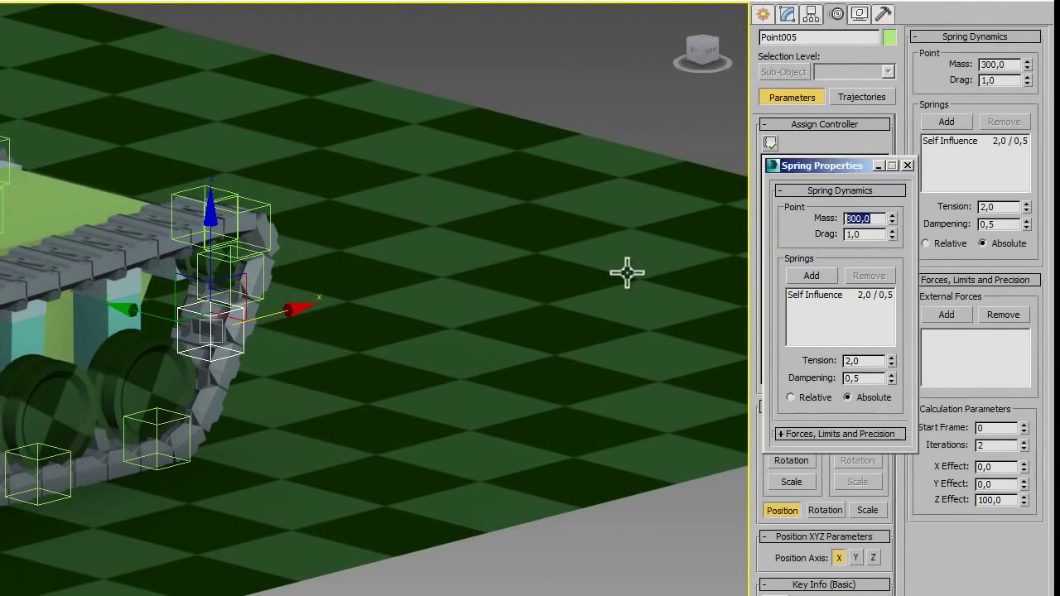
click(906, 164)
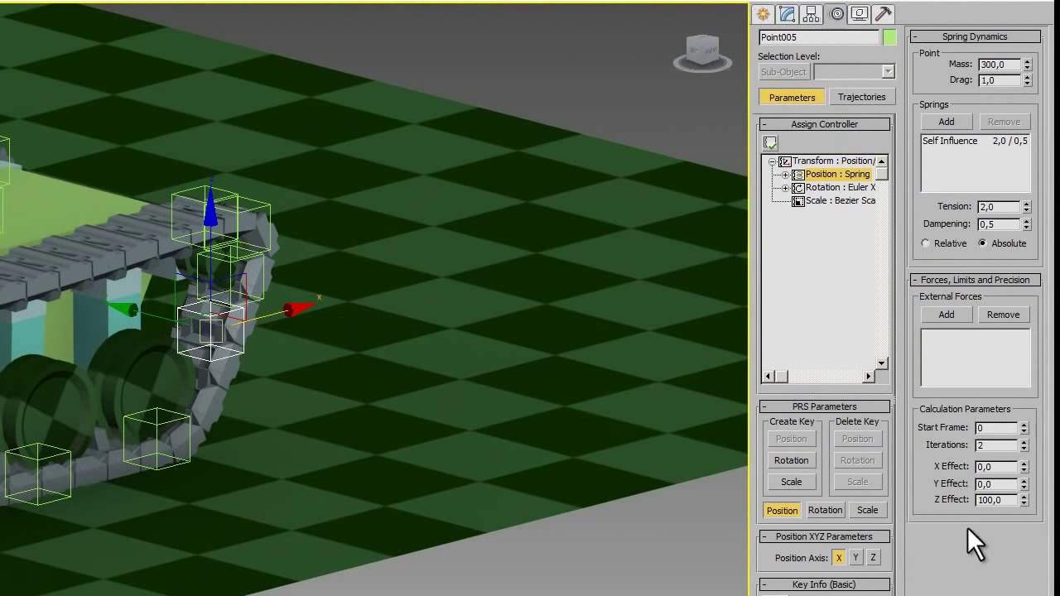
Step: Set the spring's X Effect to 40, leaving Y and Z Effect at 0
double_click(1011, 499)
text(40)
scroll(189, 406, down, 3)
middle_drag(190, 407, 437, 319)
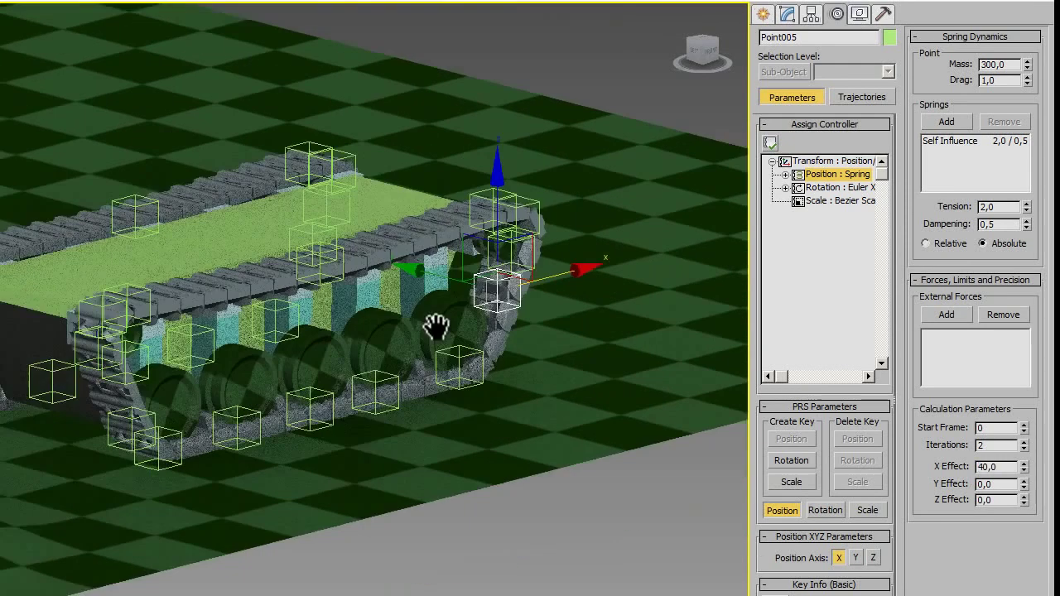
scroll(476, 339, down, 2)
click(759, 15)
middle_drag(688, 355, 601, 419)
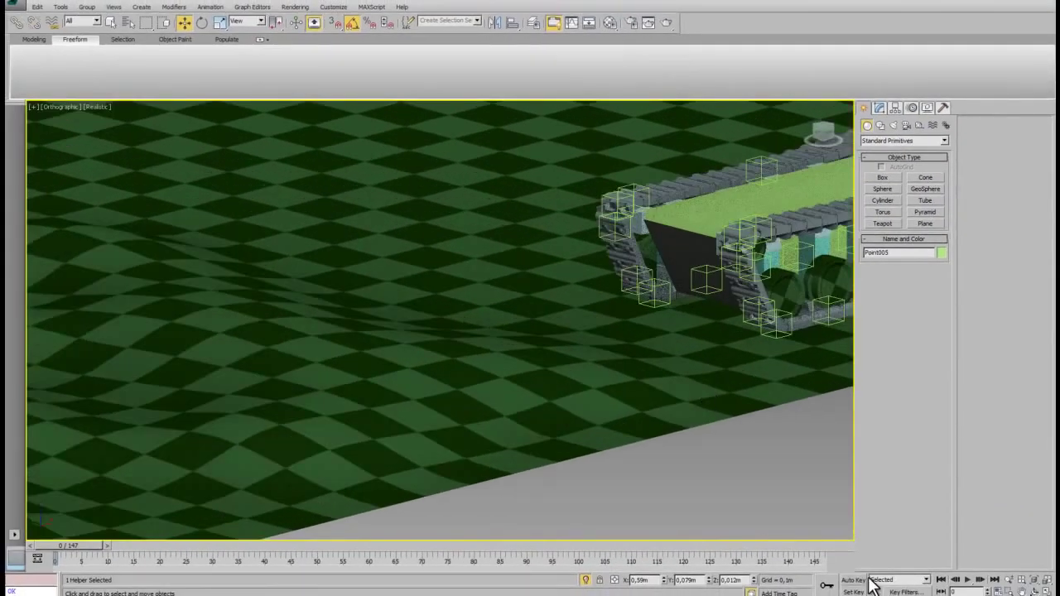
Step: Play the animation and reselect the Point005 spring helper
click(969, 580)
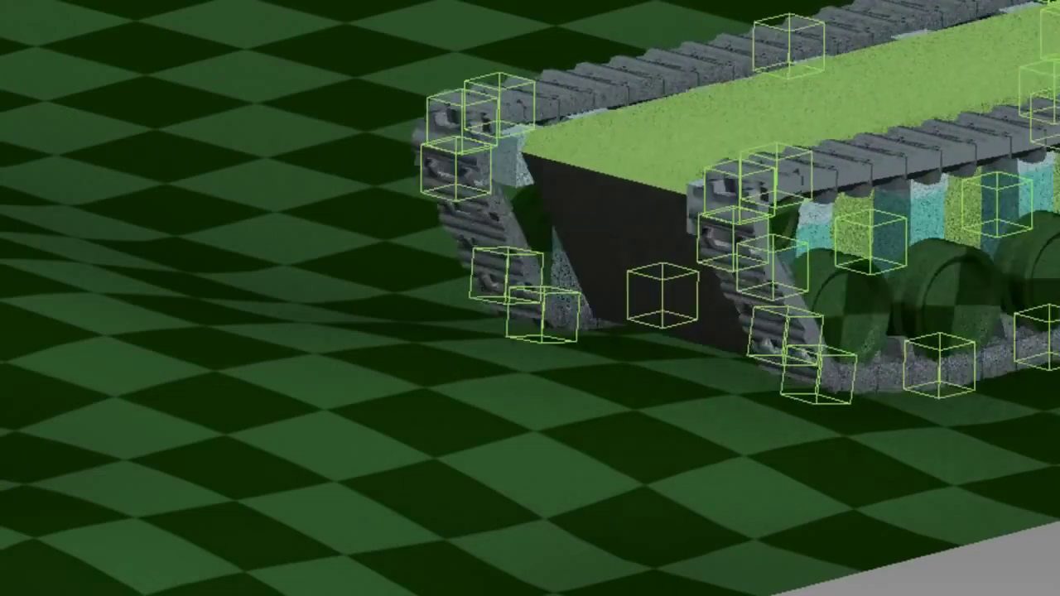
key(w)
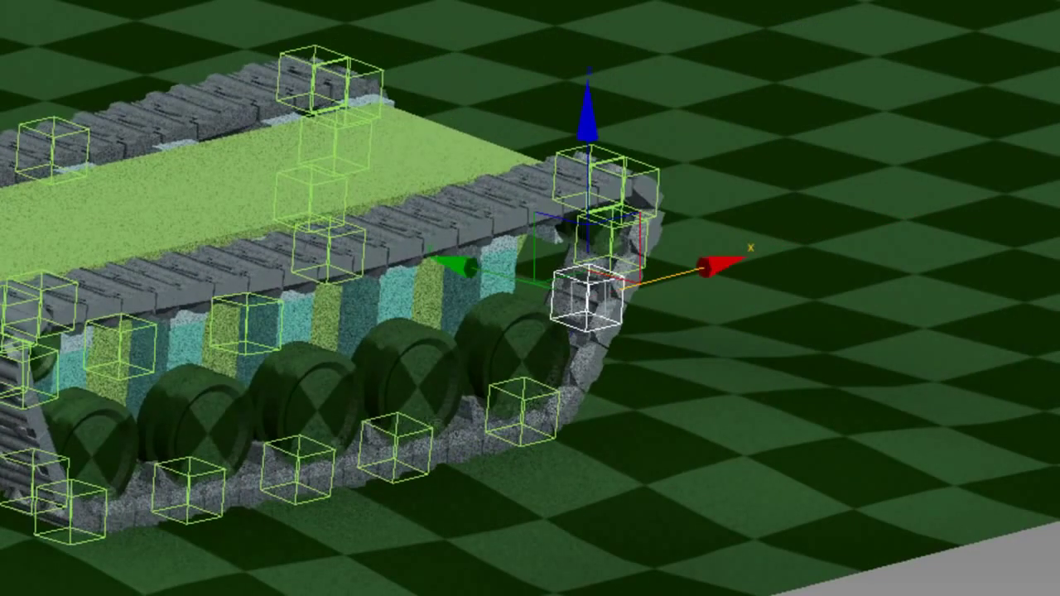
key(ctrl+d)
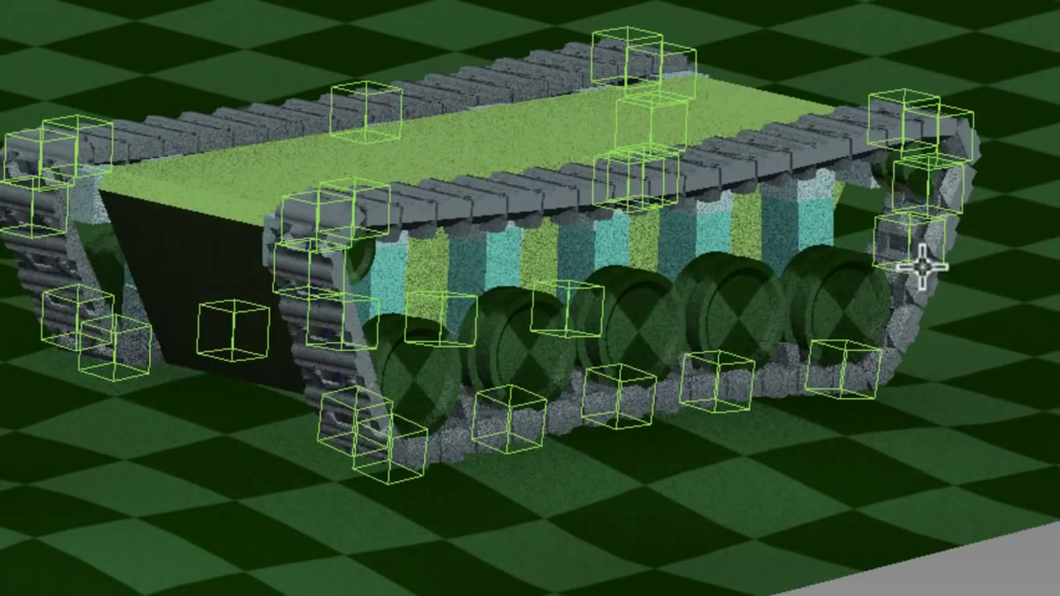
click(907, 265)
click(908, 264)
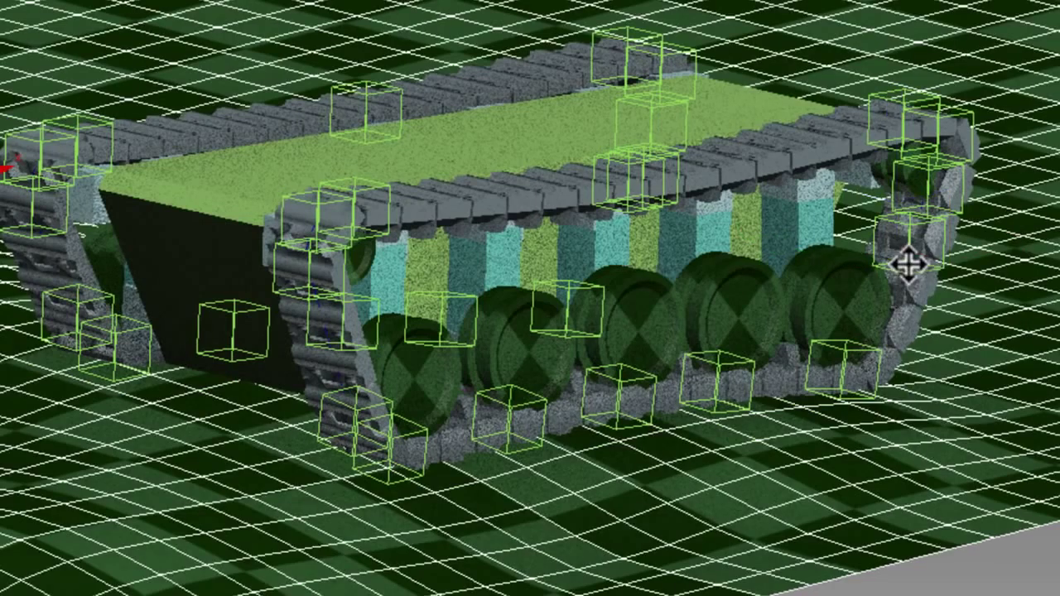
click(898, 324)
click(897, 325)
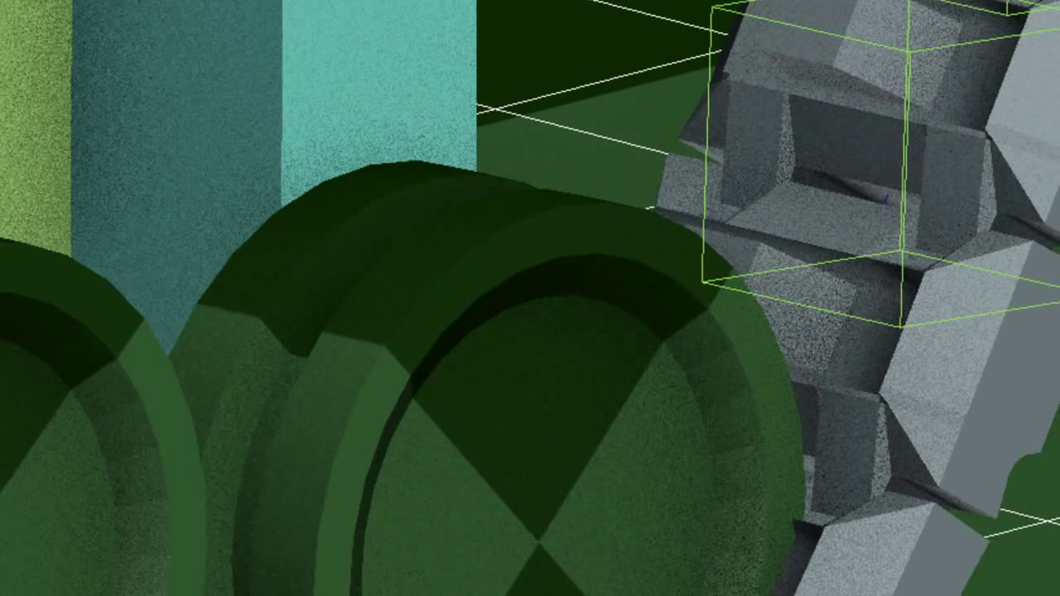
click(899, 145)
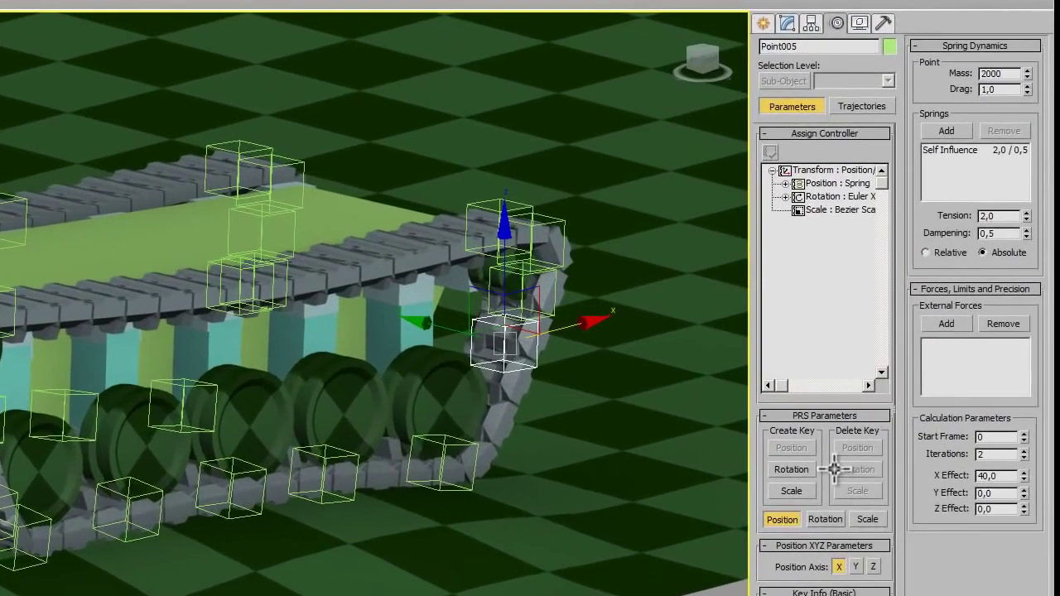
Step: Set the spring's Mass to 2000 and watch the rear track move
key(Return)
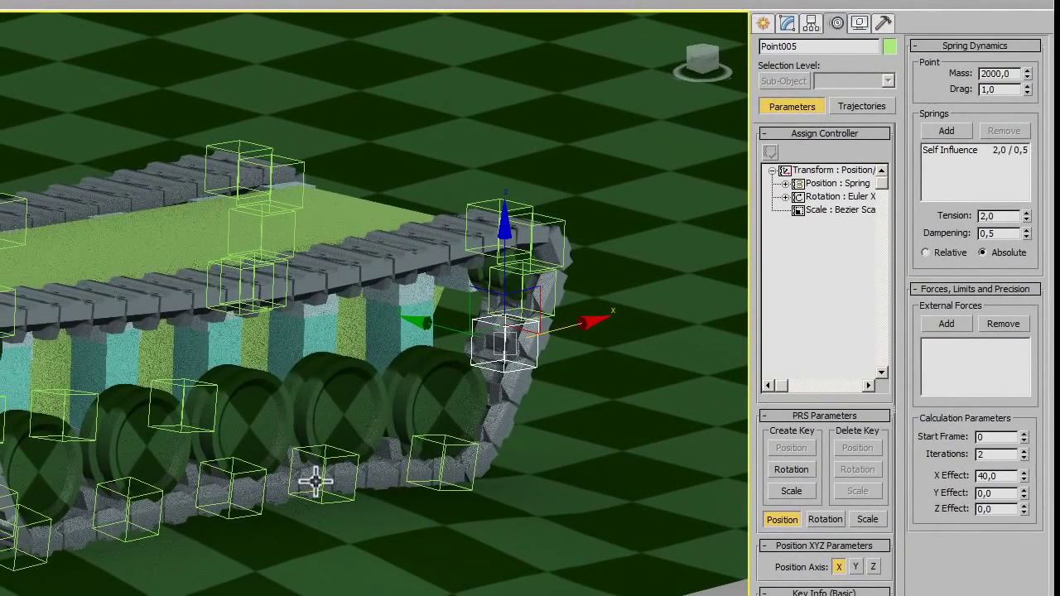
scroll(312, 480, down, 5)
scroll(312, 480, up, 3)
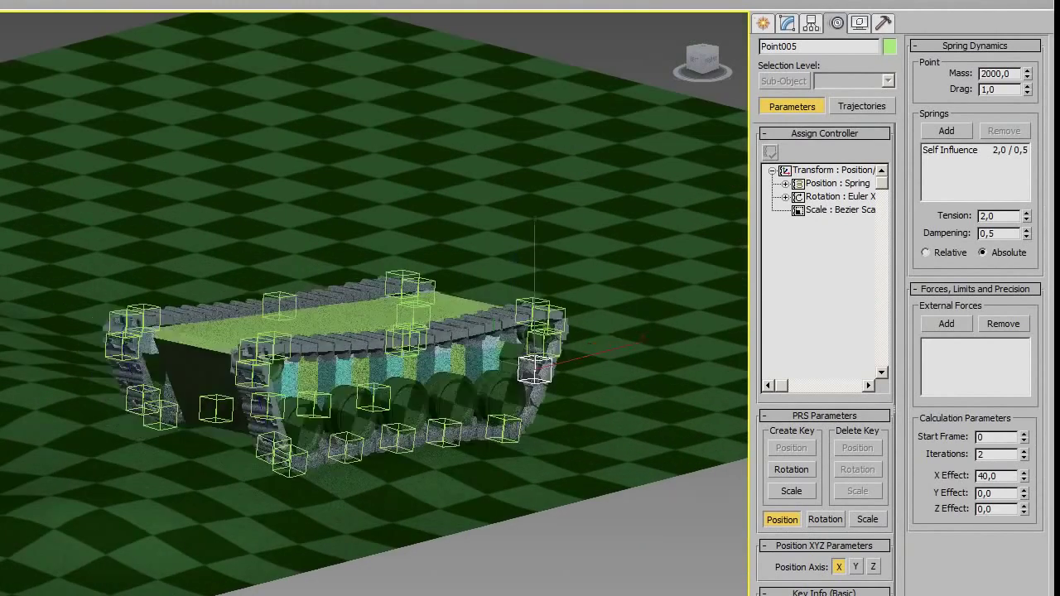
scroll(235, 472, up, 2)
scroll(235, 473, up, 3)
scroll(407, 431, up, 3)
middle_drag(411, 496, 419, 498)
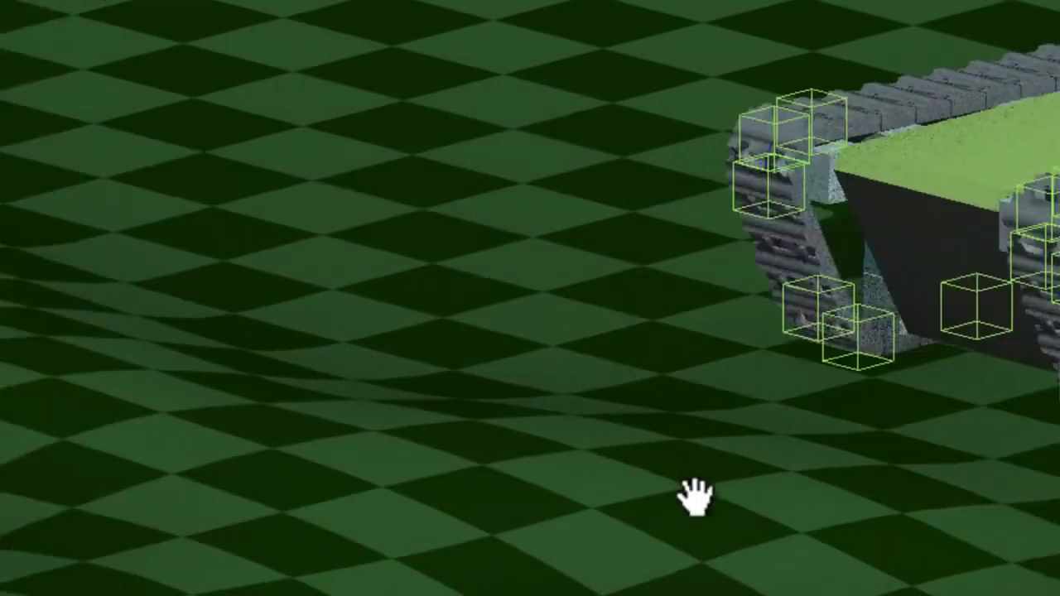
middle_drag(693, 492, 717, 526)
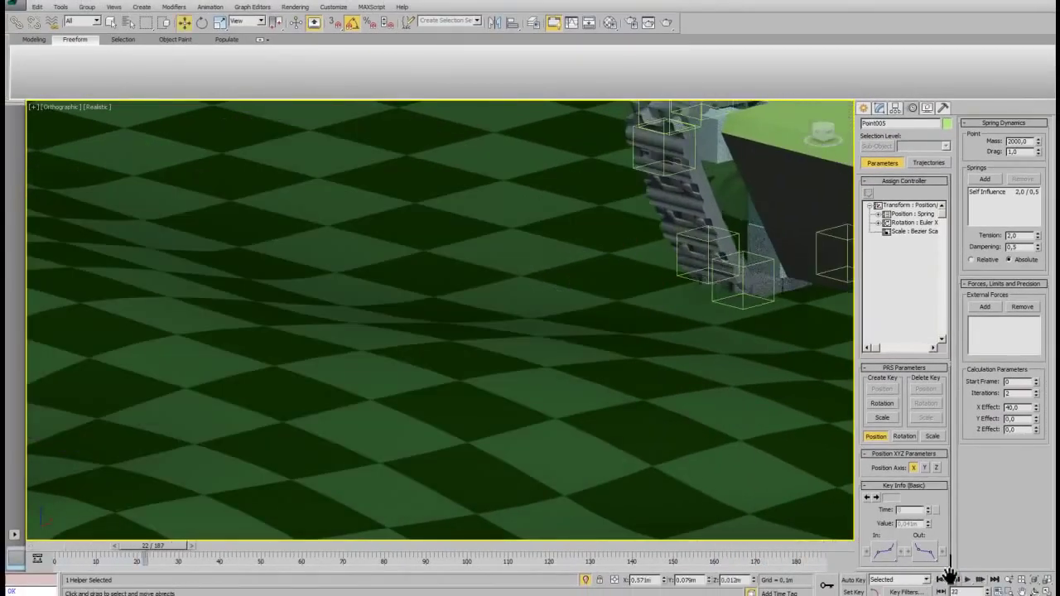
Step: Stop playback and rewind the time slider to frame 0
key(/)
key(w)
scroll(657, 379, down, 5)
middle_drag(658, 385, 577, 383)
drag(171, 548, 78, 548)
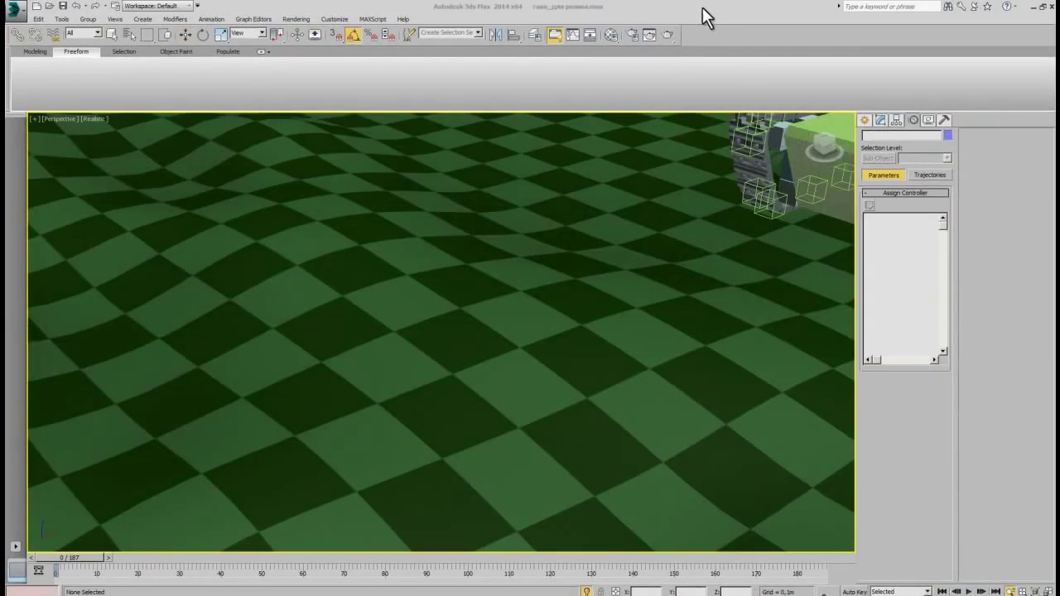
Step: Play the tank animation, stop at frame 163, and scrub back to check the track
click(701, 9)
key(/)
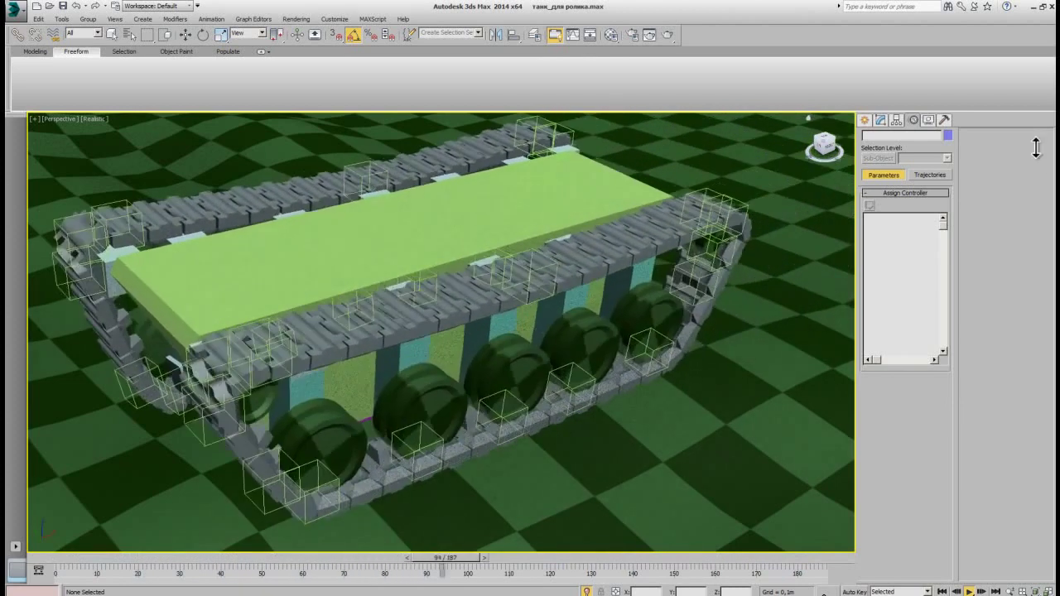
click(966, 591)
scroll(700, 383, up, 6)
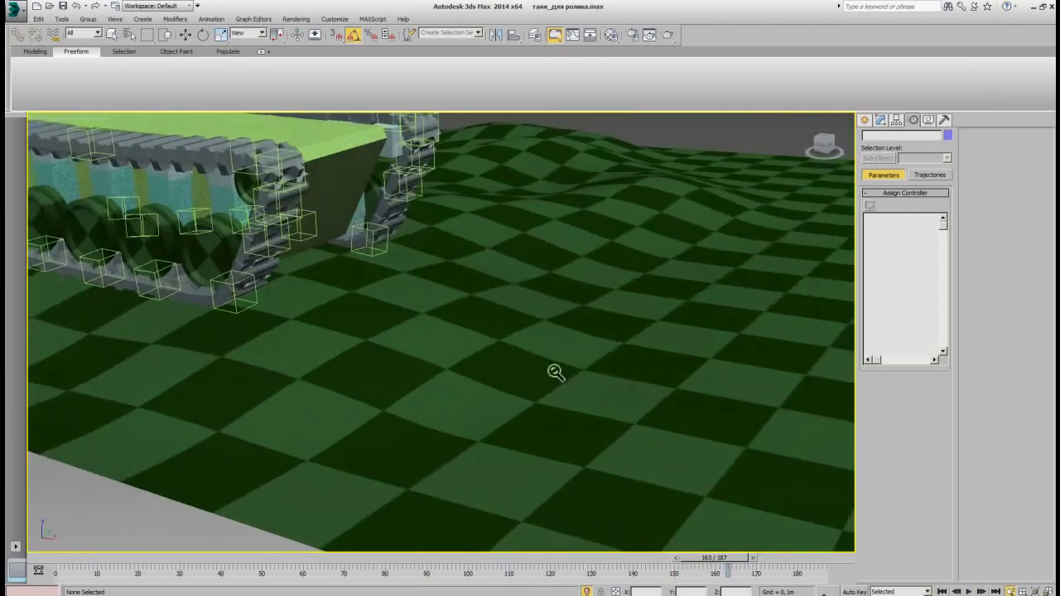
scroll(513, 397, up, 3)
scroll(472, 422, up, 1)
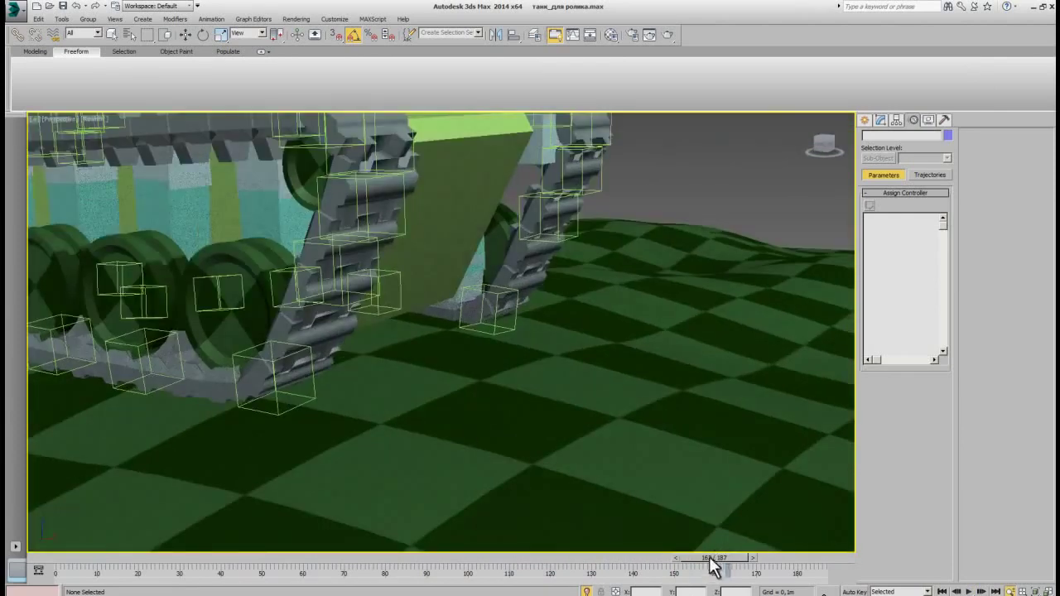
drag(710, 559, 58, 560)
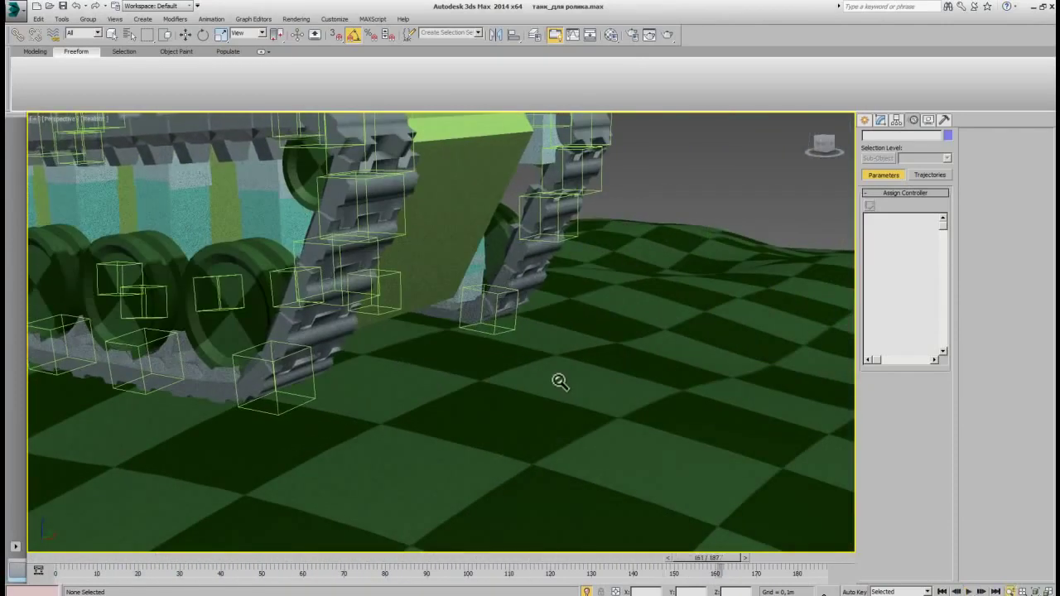
Step: Orbit to a higher view of the tank and rewind the animation to frame 0
scroll(560, 381, down, 10)
alt+middle_drag(449, 406, 523, 431)
drag(686, 565, 62, 559)
scroll(457, 426, down, 3)
scroll(457, 426, up, 4)
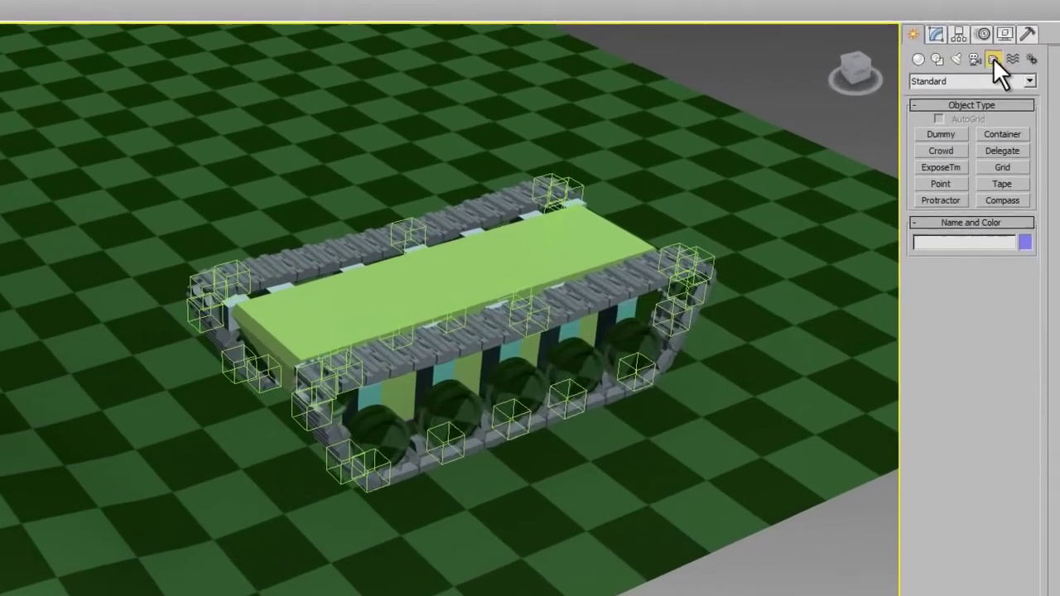
Step: Place a Slider manipulator from Helpers > Manipulators at the top of the view and select it
click(868, 137)
click(1005, 46)
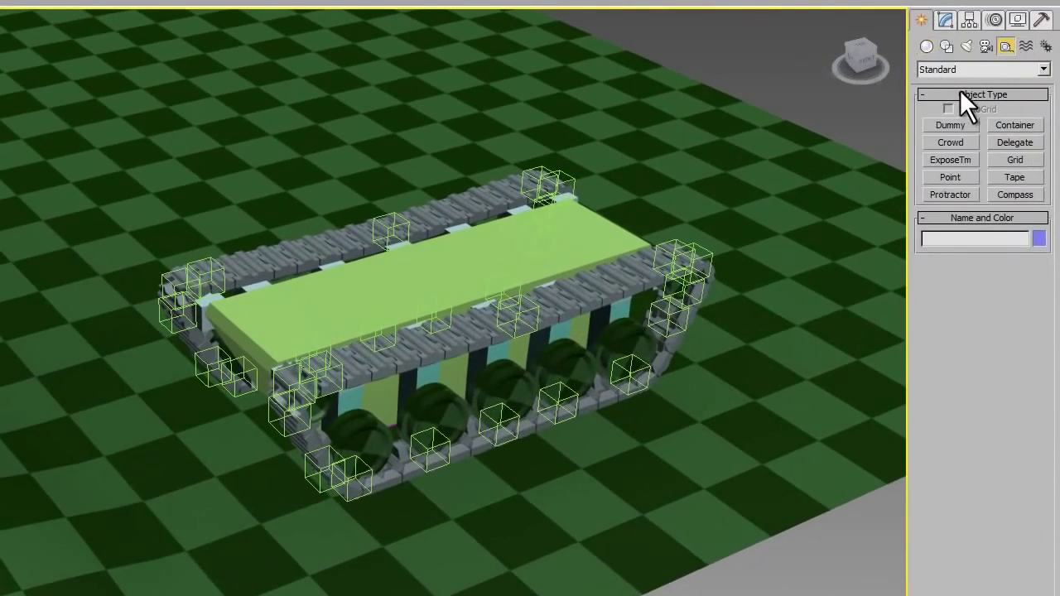
click(1043, 69)
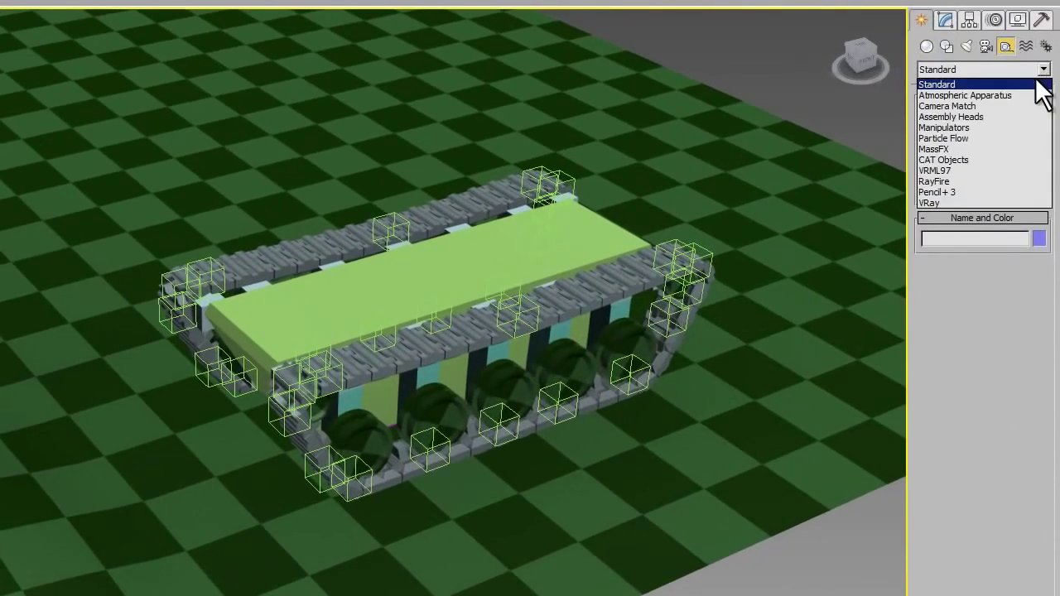
click(1027, 124)
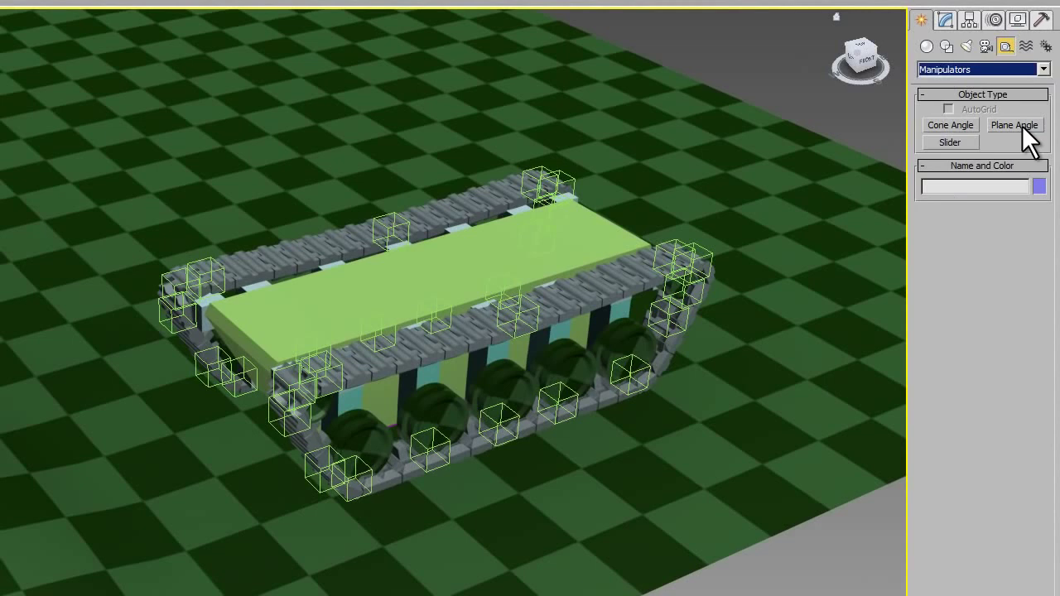
click(959, 141)
click(700, 39)
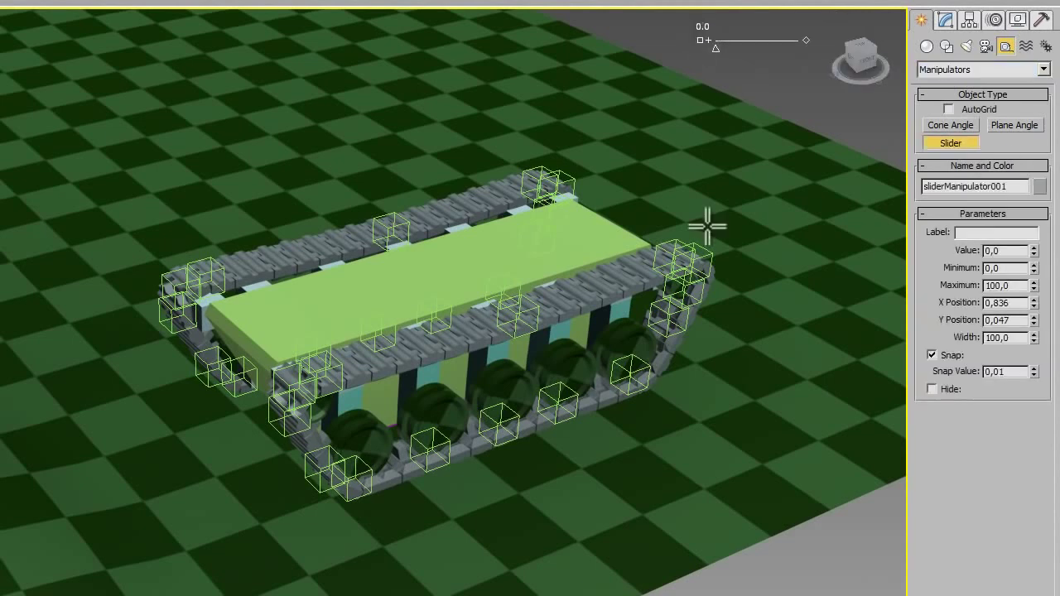
right_click(793, 103)
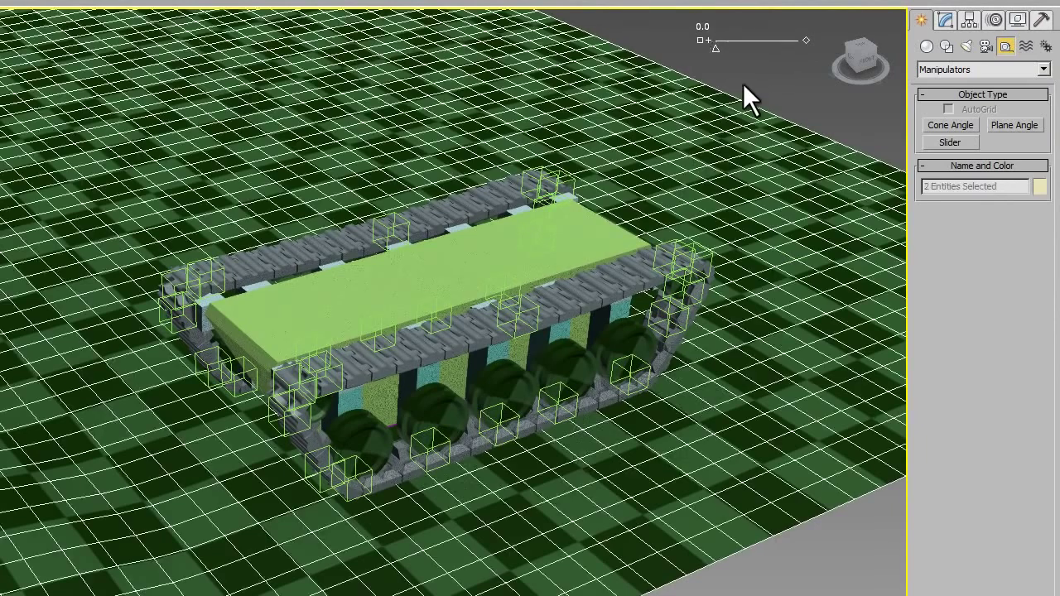
click(751, 47)
click(757, 64)
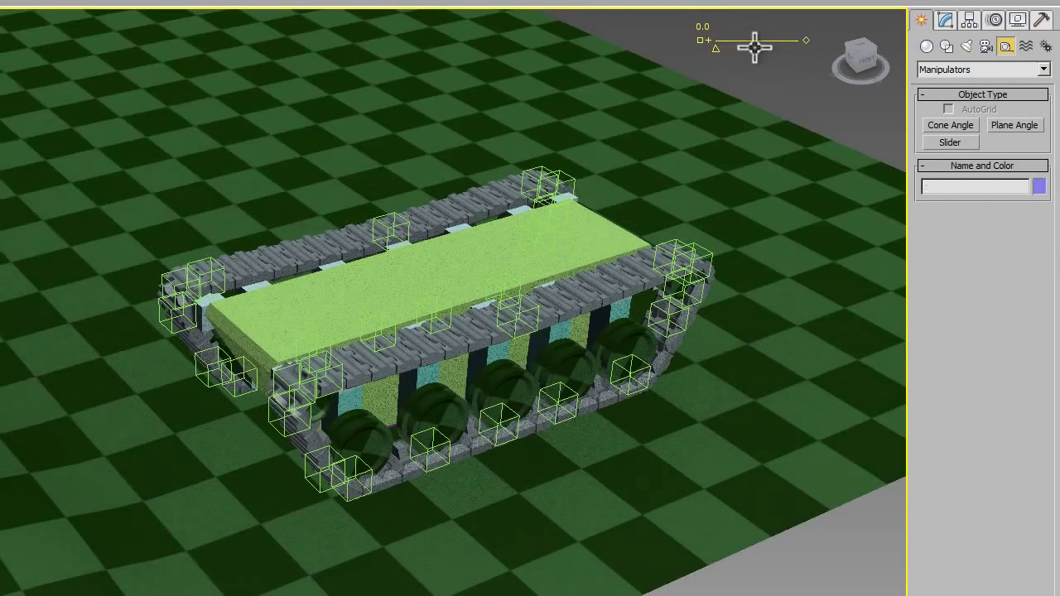
click(751, 39)
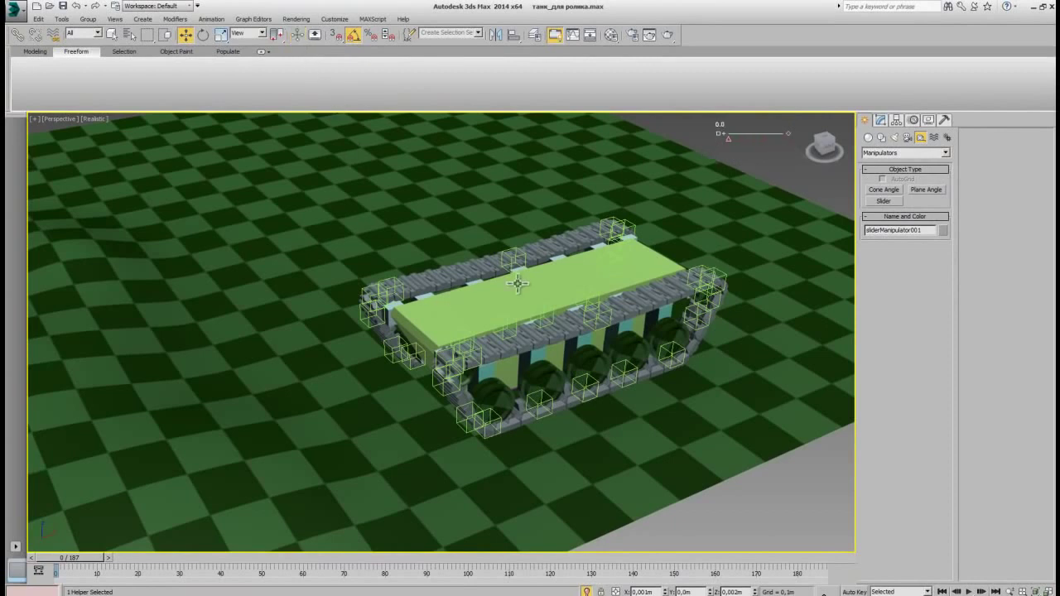
Step: Switch the viewport to wireframe and select the Point001 helper
scroll(671, 328, up, 2)
scroll(580, 325, up, 3)
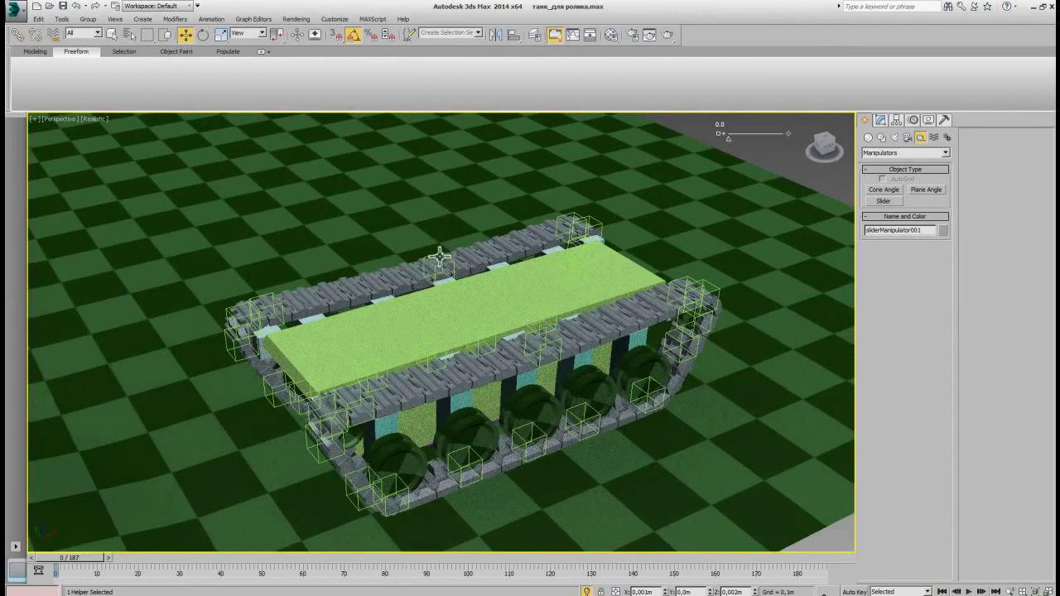
scroll(496, 298, up, 2)
key(F3)
scroll(556, 348, up, 4)
scroll(571, 354, up, 2)
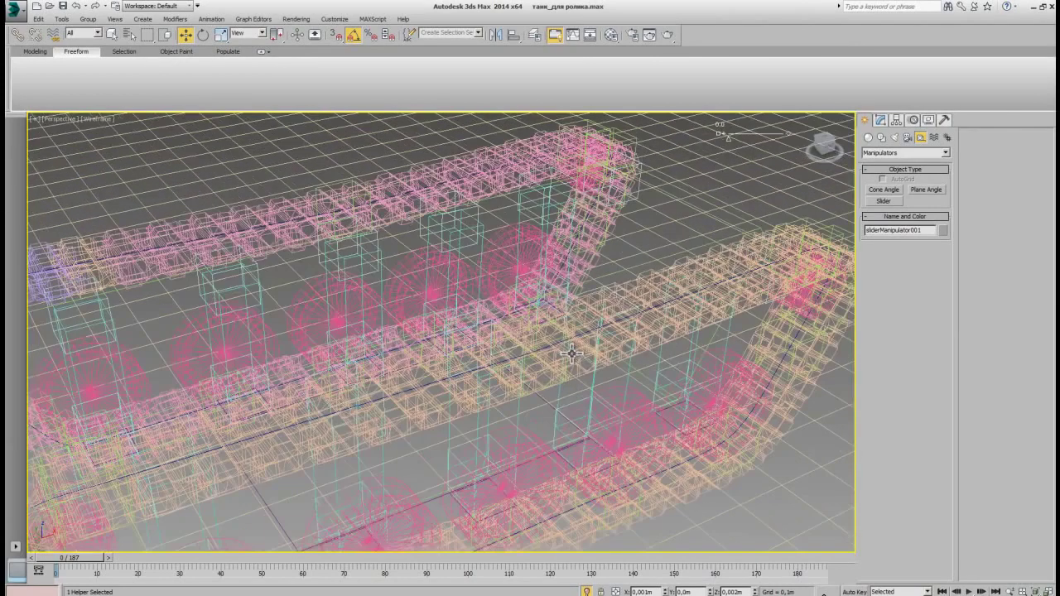
scroll(568, 339, up, 2)
click(557, 337)
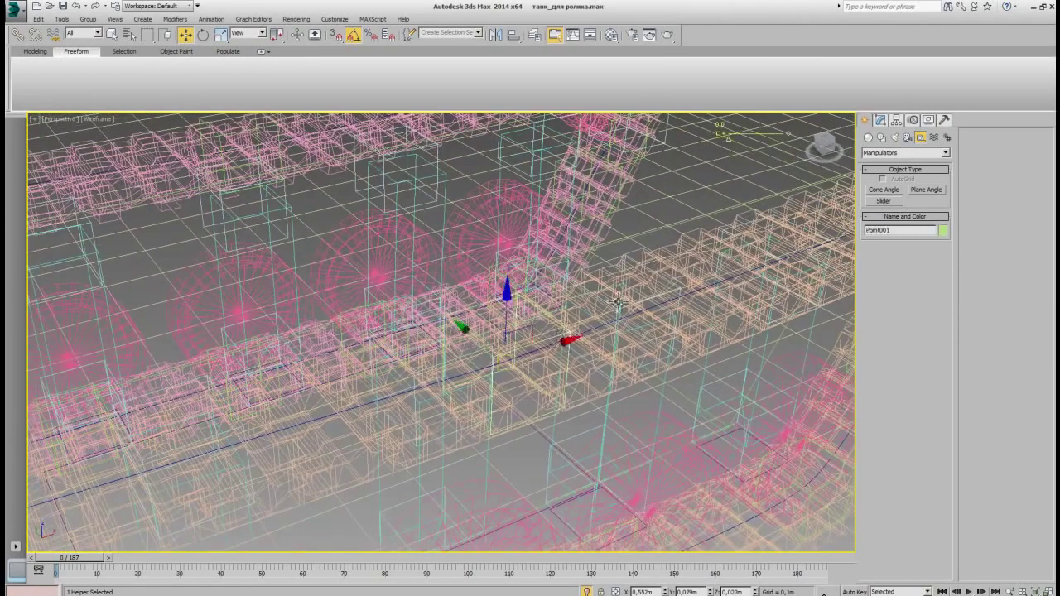
Step: Add four more helpers along the track to the selection
scroll(557, 336, down, 3)
scroll(754, 300, down, 3)
scroll(536, 336, down, 3)
scroll(536, 336, up, 5)
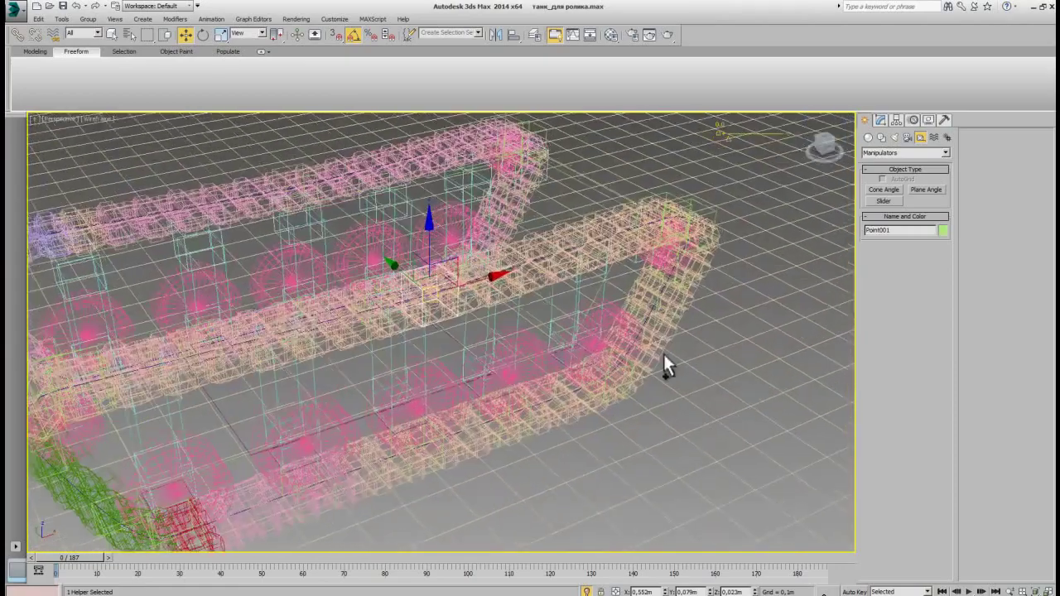
middle_drag(664, 354, 660, 316)
ctrl+click(610, 307)
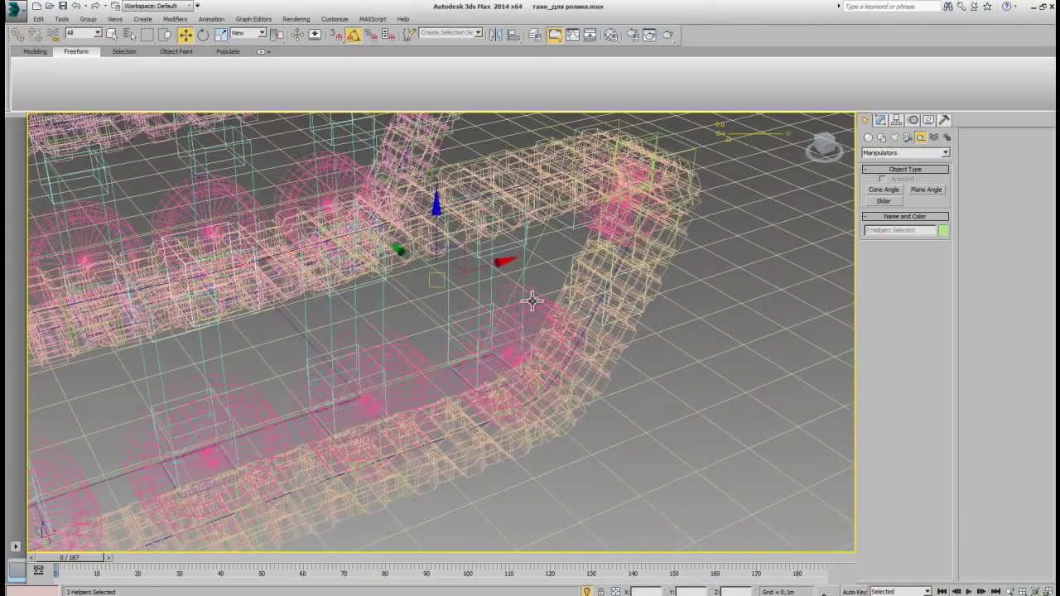
scroll(256, 227, down, 2)
scroll(627, 331, down, 2)
scroll(569, 387, down, 2)
scroll(569, 386, up, 3)
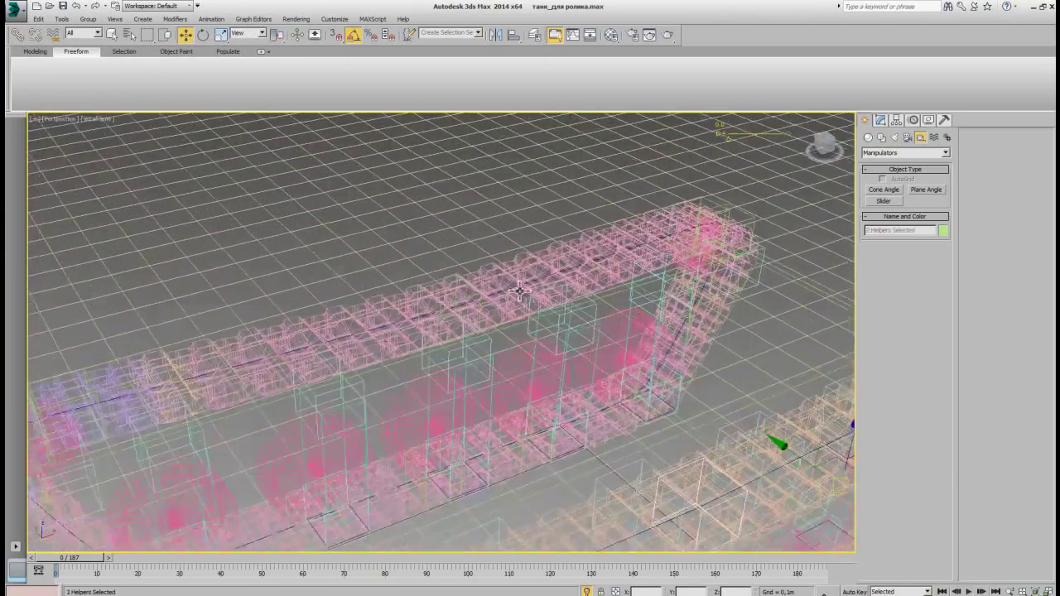
scroll(419, 280, up, 2)
ctrl+click(417, 279)
mouse_move(417, 279)
alt+middle_down()
mouse_move(682, 315)
mouse_move(659, 307)
mouse_move(655, 400)
alt+middle_up()
scroll(497, 343, down, 3)
scroll(501, 343, down, 3)
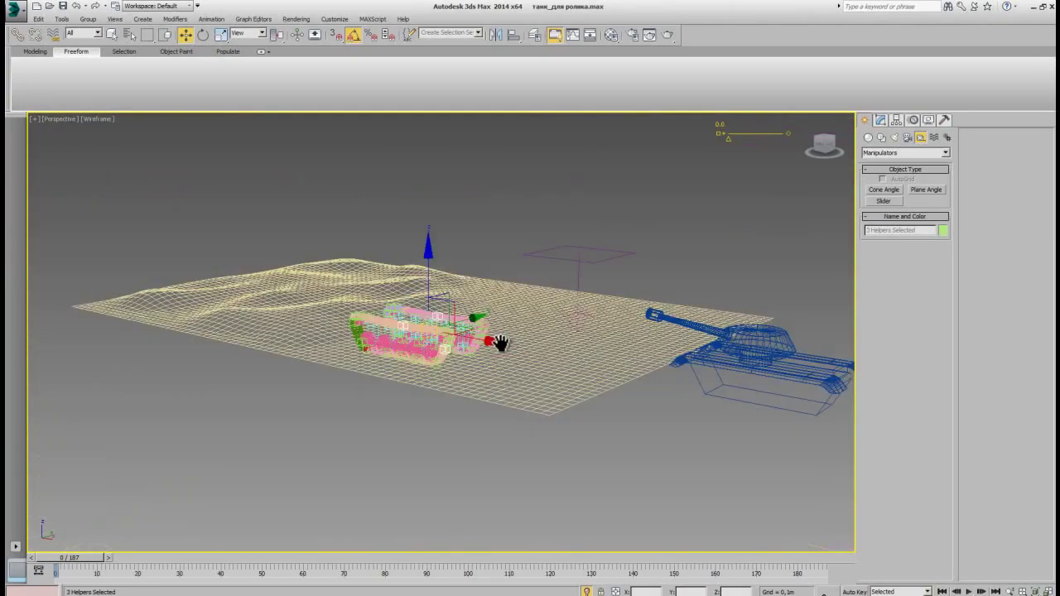
scroll(603, 350, up, 3)
scroll(620, 425, up, 2)
scroll(588, 389, up, 2)
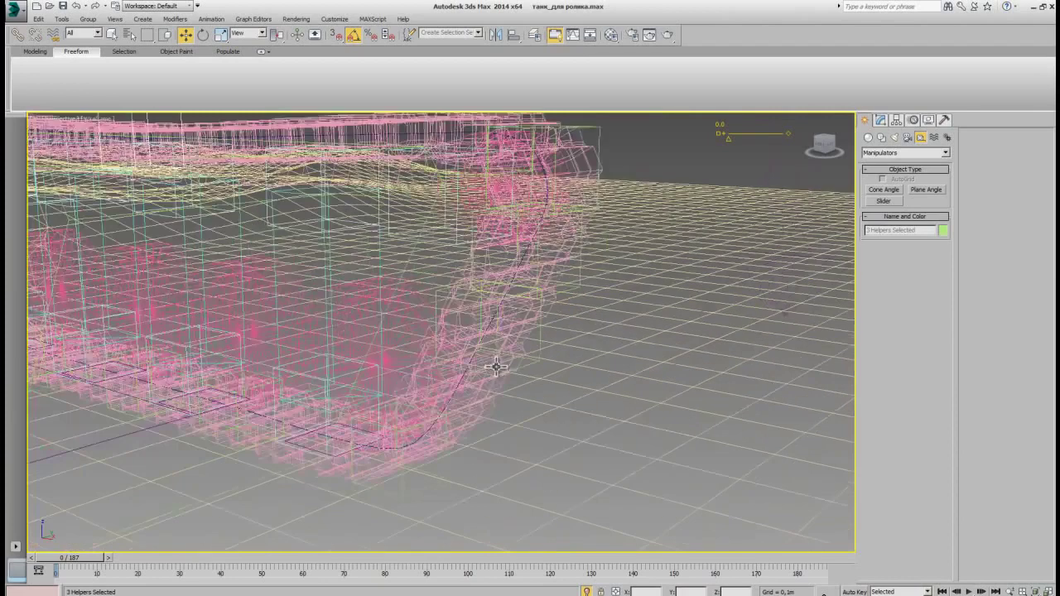
scroll(567, 361, up, 2)
ctrl+click(562, 350)
scroll(563, 345, down, 5)
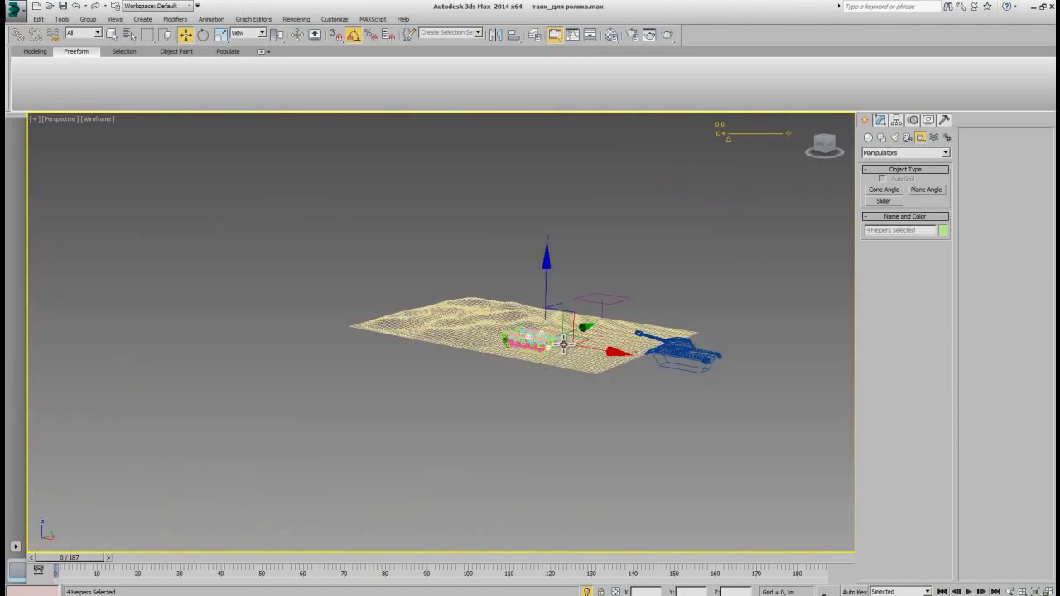
ctrl+click(727, 137)
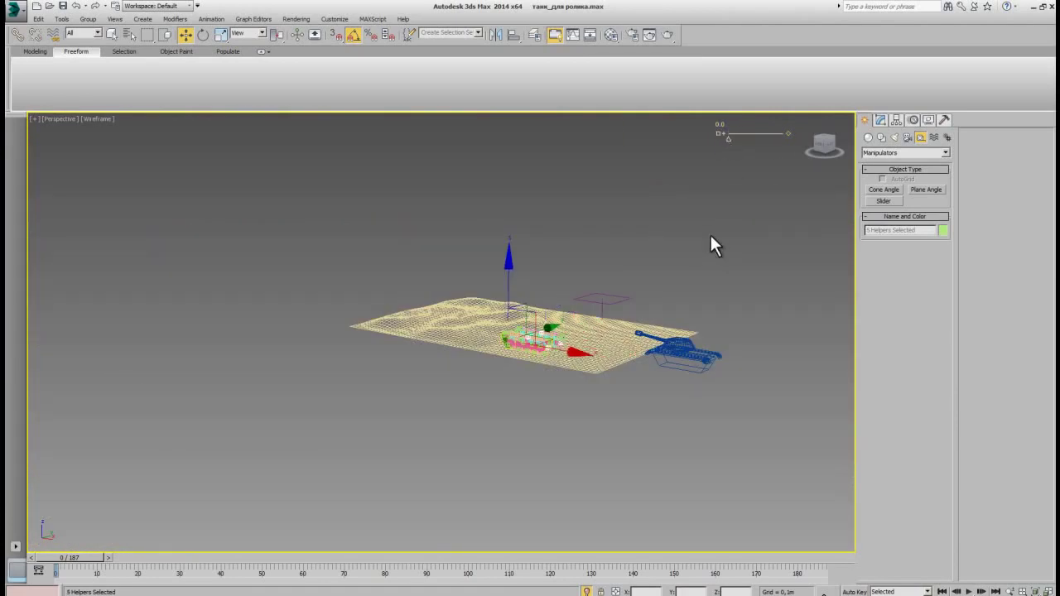
Step: Isolate the selected helpers and scrub to frame 85 to watch them move
key(alt+q)
alt+middle_drag(358, 391, 560, 425)
scroll(559, 426, up, 2)
scroll(608, 386, up, 2)
scroll(578, 387, up, 2)
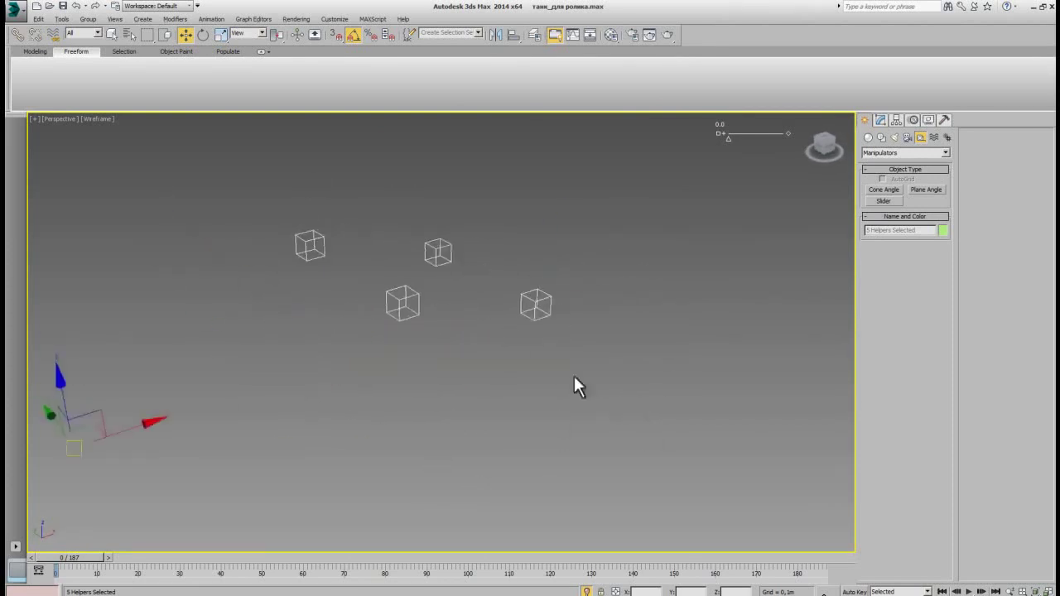
middle_drag(573, 377, 591, 462)
drag(92, 559, 749, 556)
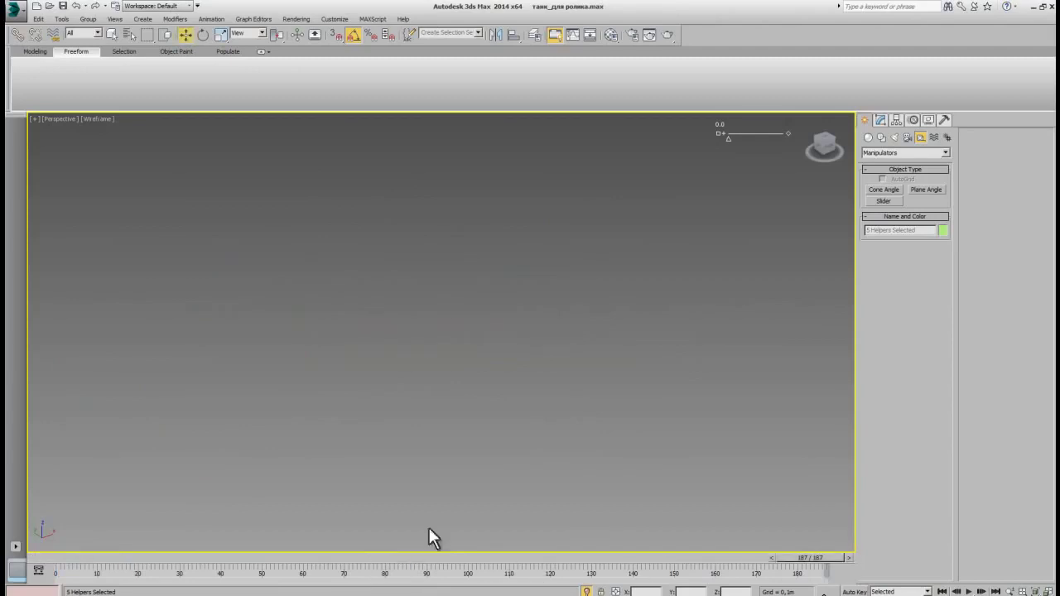
mouse_move(268, 480)
middle_down()
mouse_move(563, 426)
mouse_move(491, 402)
middle_up()
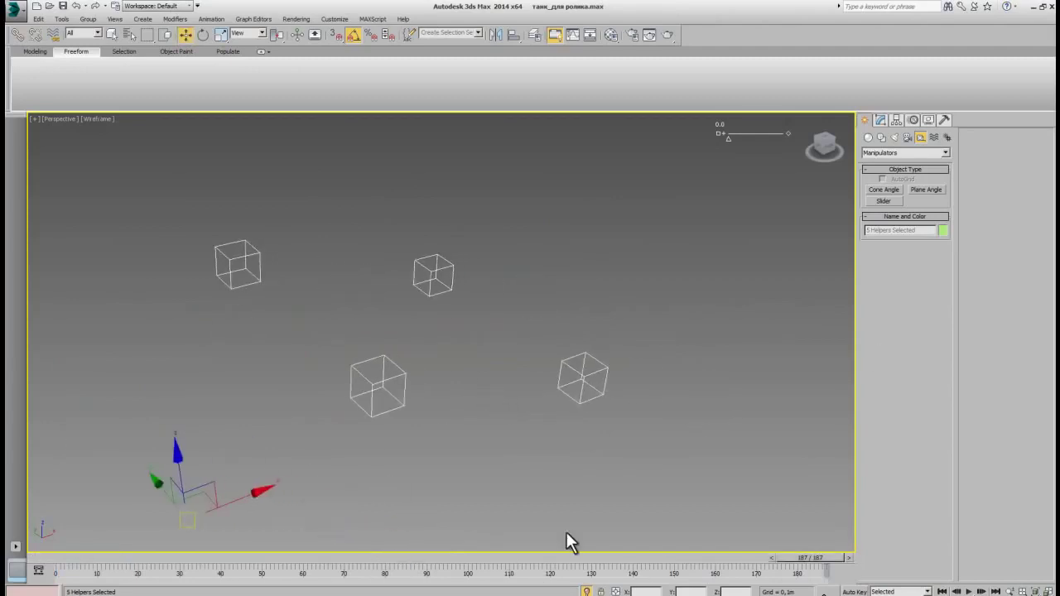
Step: Play and stop the animation, scrub to frame 129, and select only Point001
key(slash)
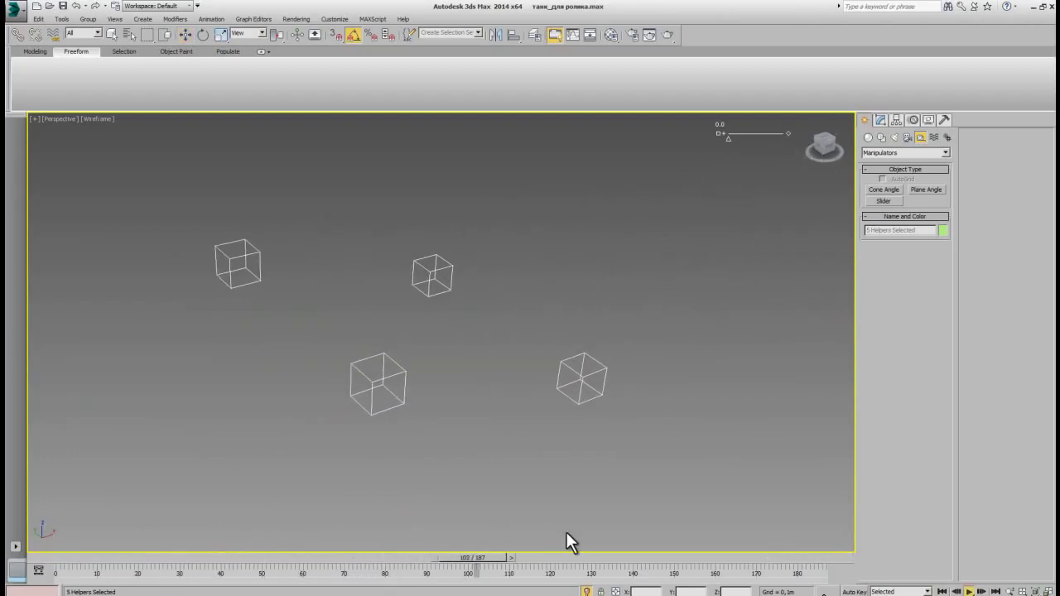
key(slash)
drag(733, 559, 593, 530)
click(626, 431)
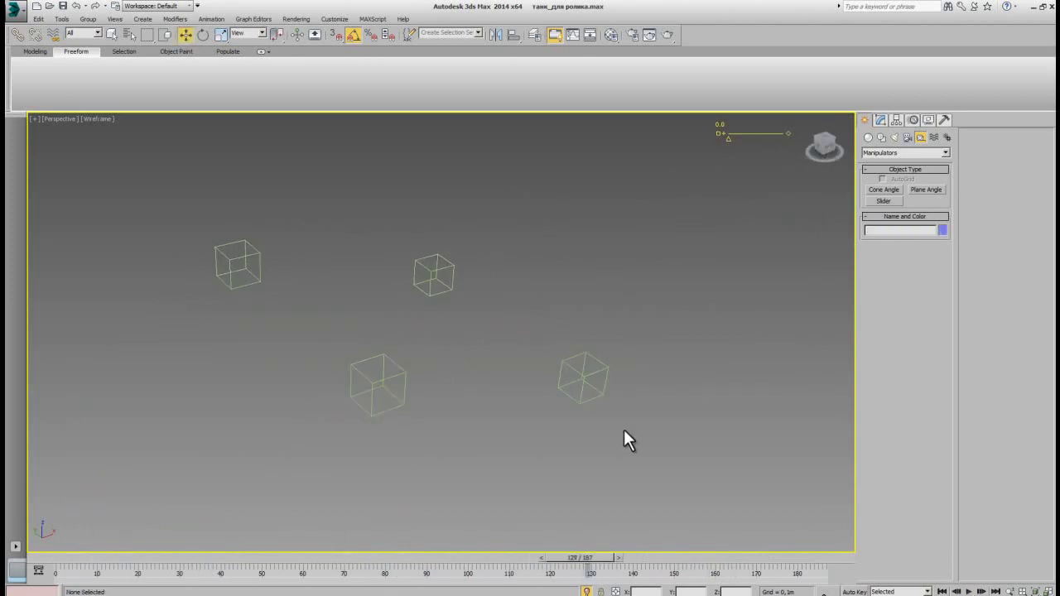
click(384, 381)
Step: Assign a Float Expression controller to Point001's Z Effect track in the Curve Editor
key(ctrl+shift+t)
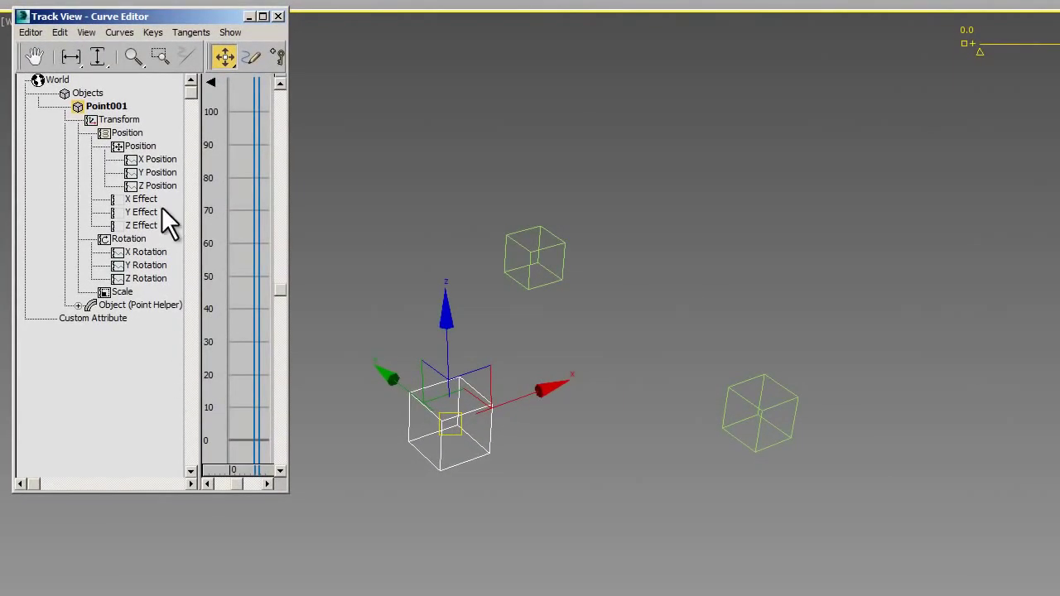
click(129, 134)
click(138, 225)
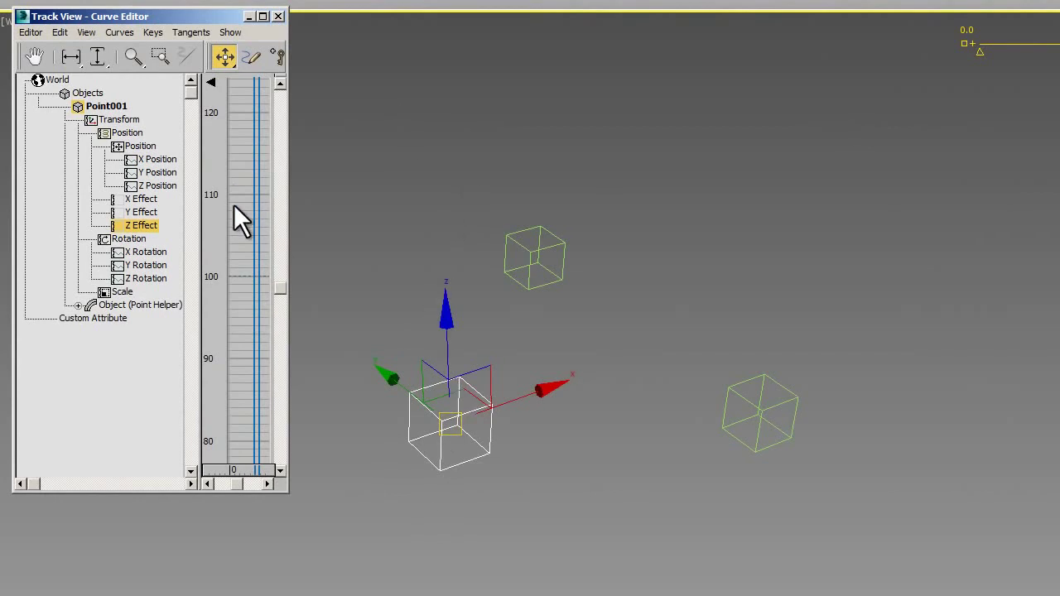
middle_drag(364, 356, 469, 338)
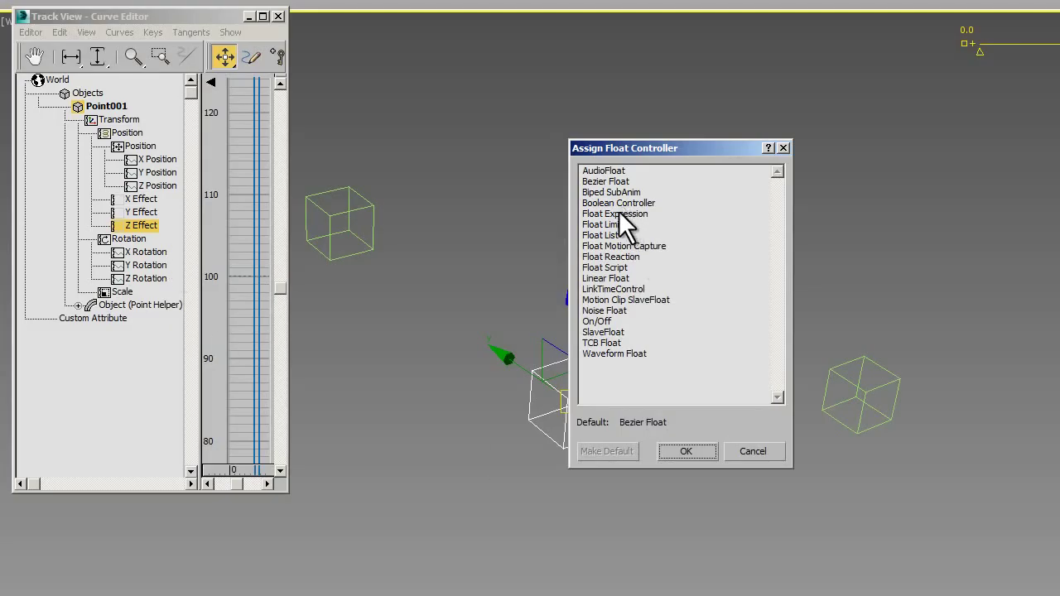
click(609, 215)
click(677, 450)
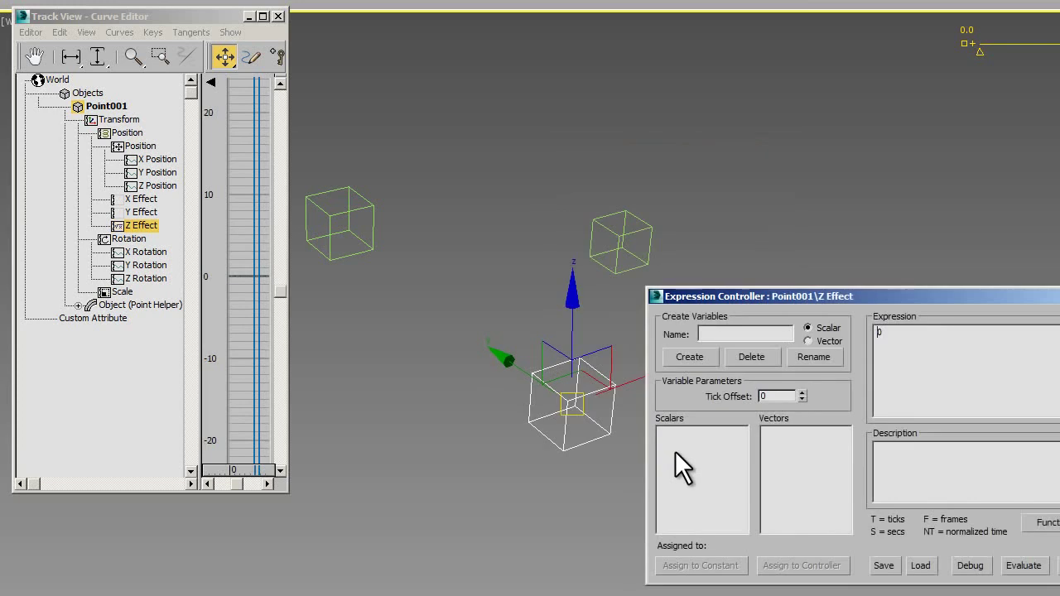
text(s)
Step: Create scalar s linked to sliderManipulator001's value and evaluate the expression s
click(695, 358)
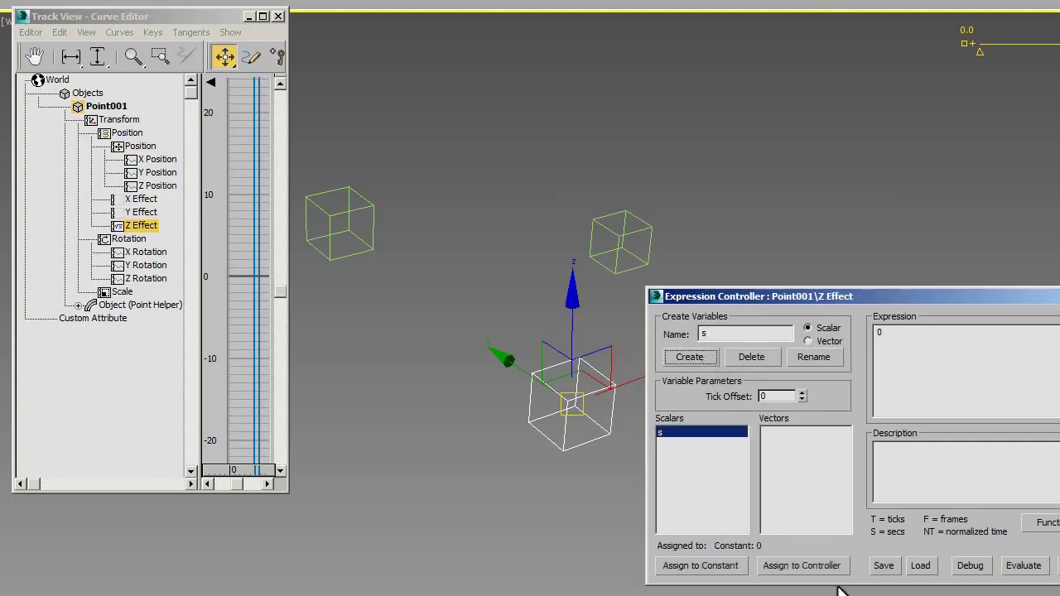
click(829, 567)
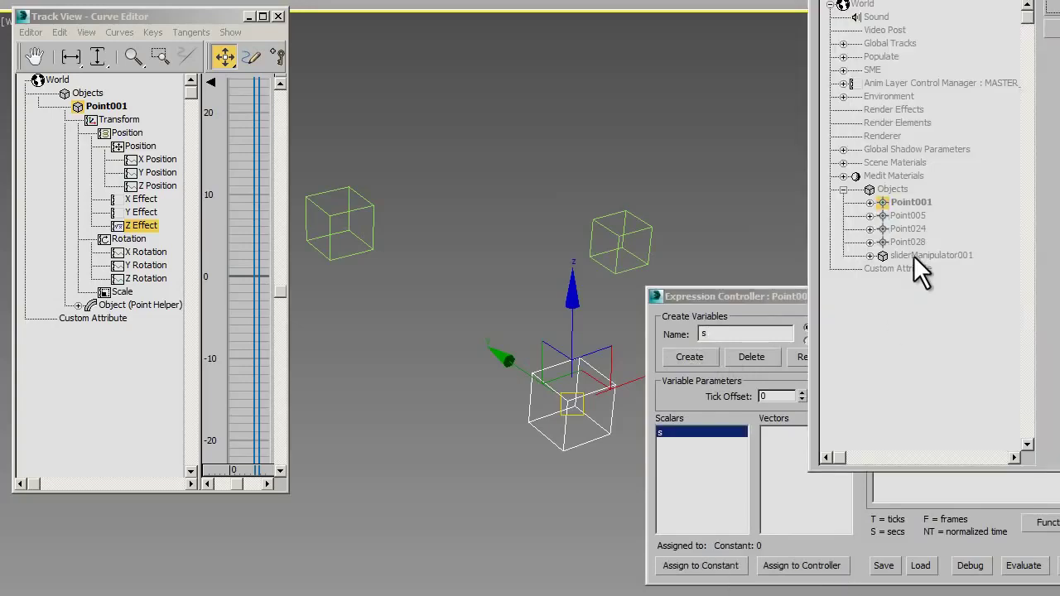
click(869, 255)
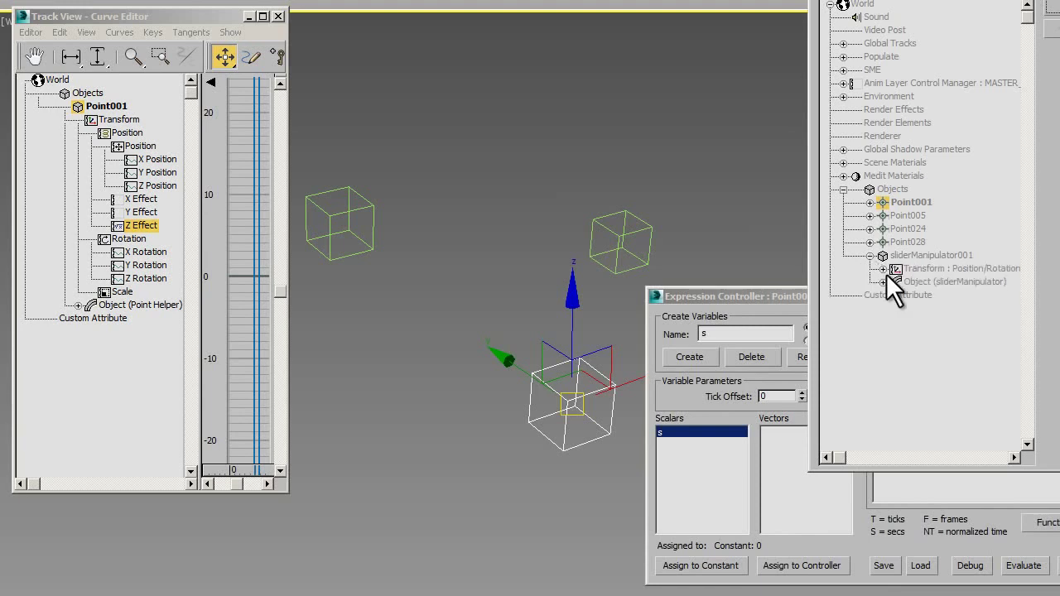
click(883, 269)
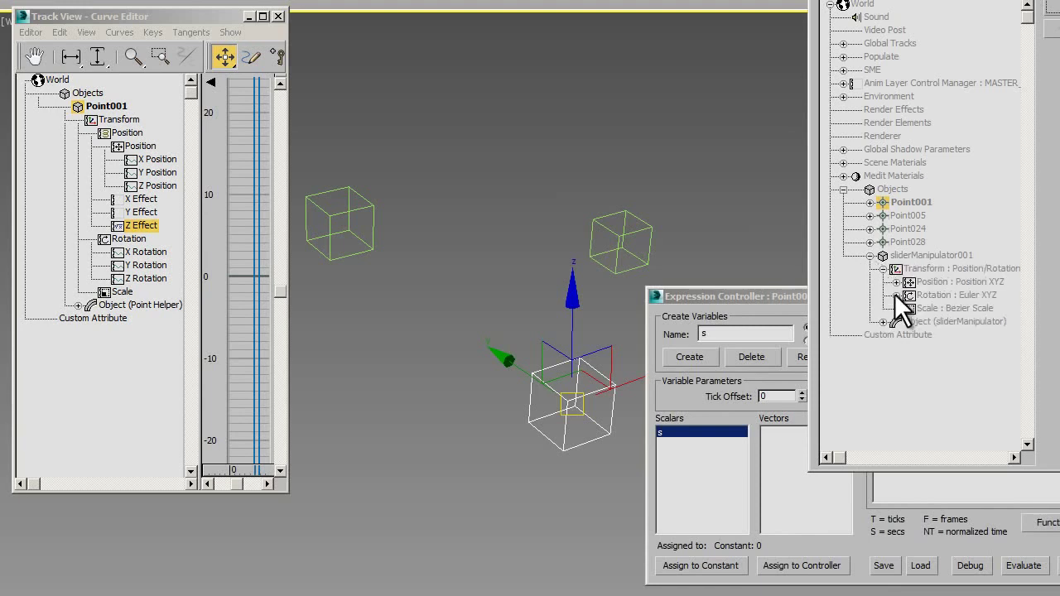
click(883, 322)
click(927, 335)
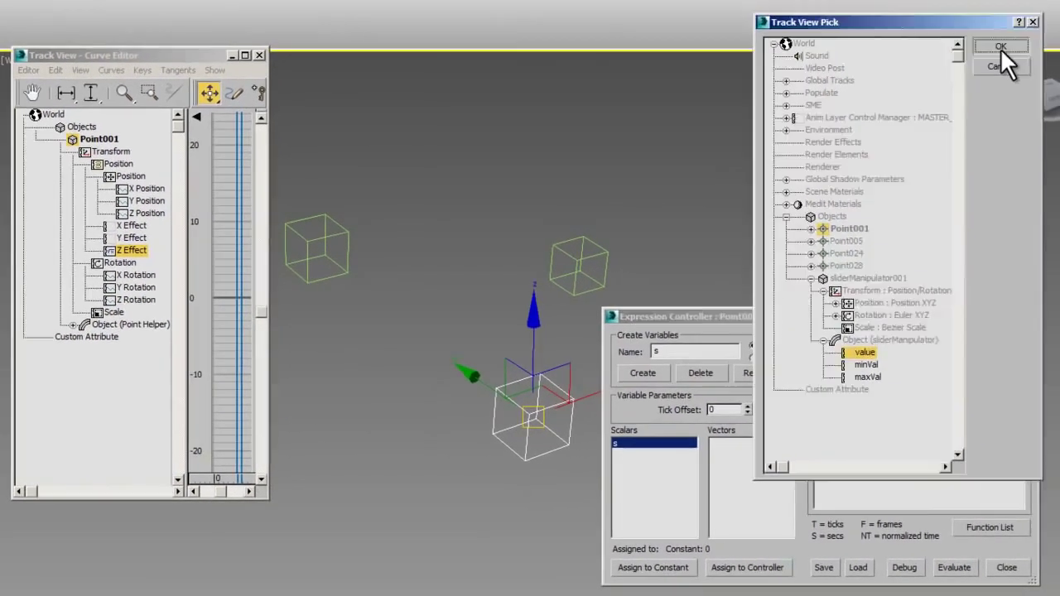
click(1000, 48)
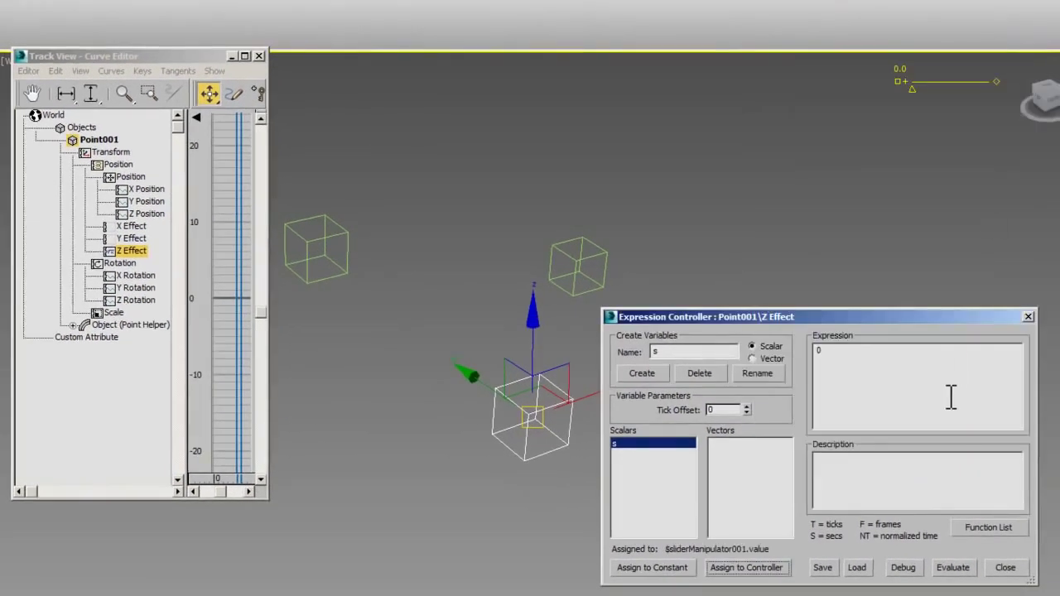
double_click(848, 357)
text(s)
click(952, 568)
Step: Assign a Float Expression controller to Point028's Z Effect track
click(343, 235)
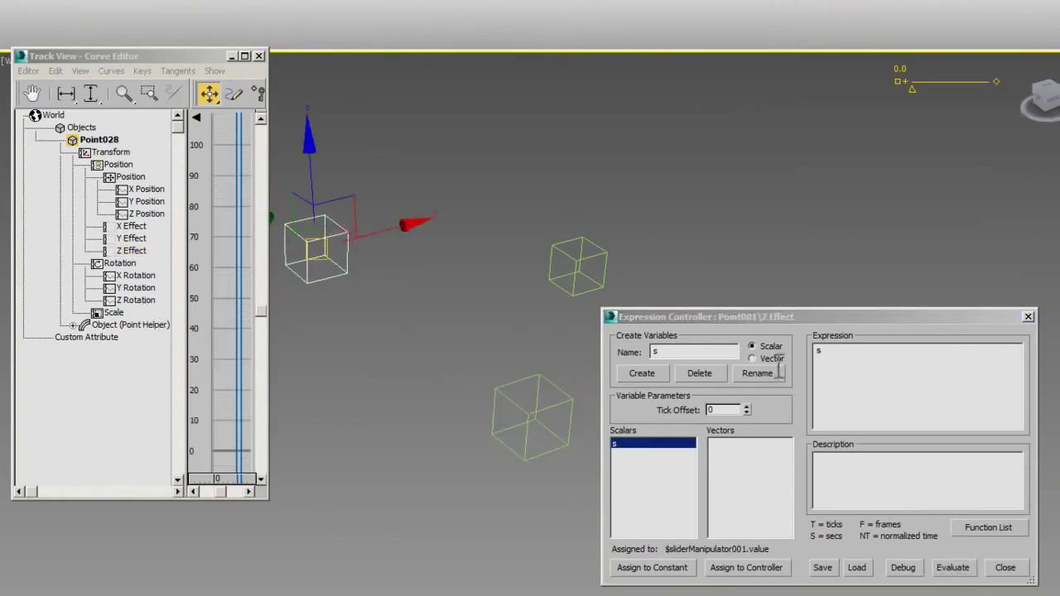
click(1028, 316)
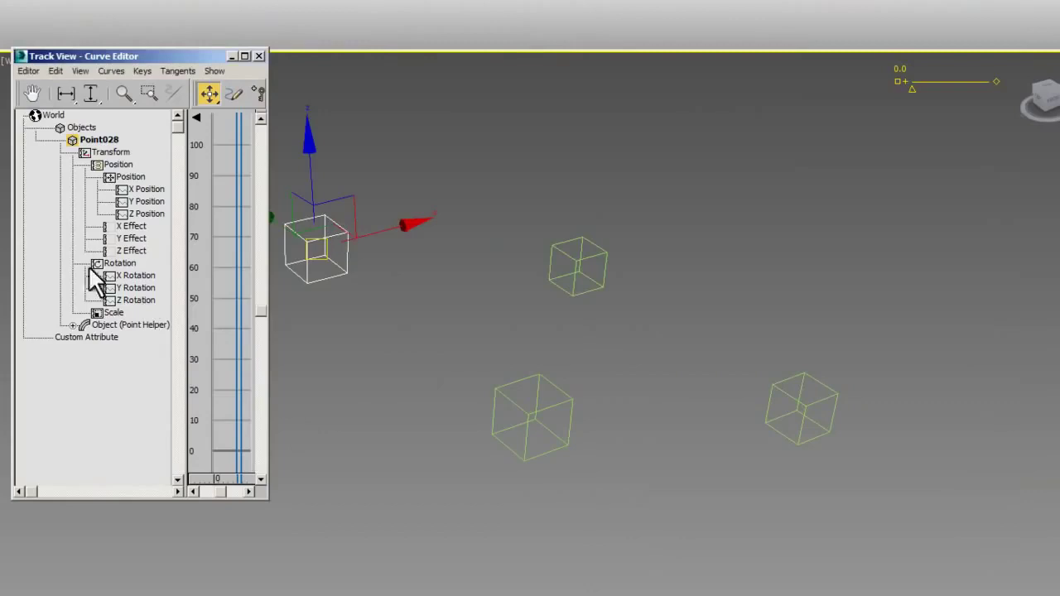
click(132, 250)
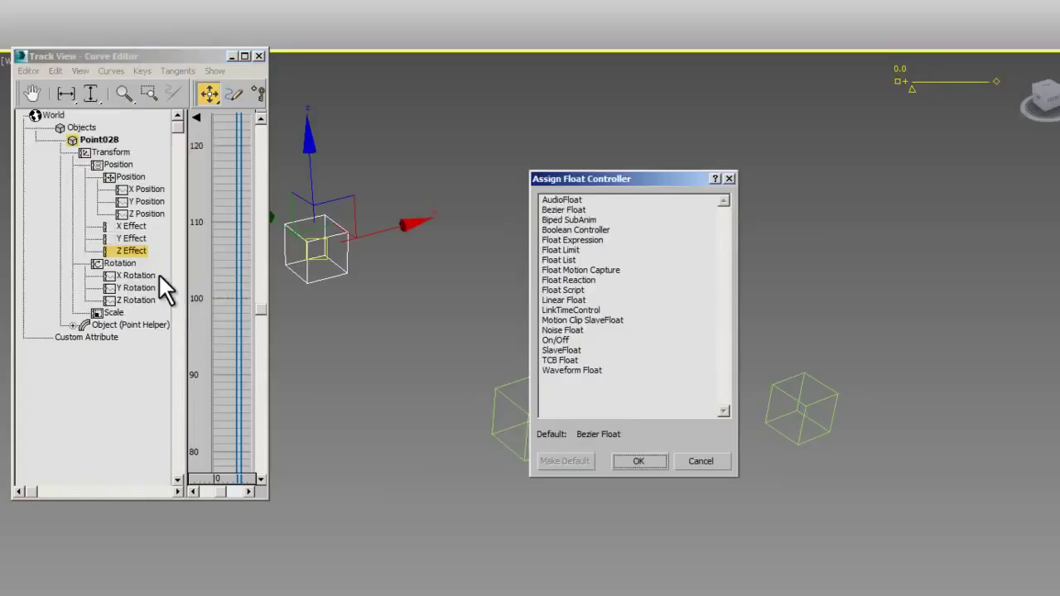
click(567, 239)
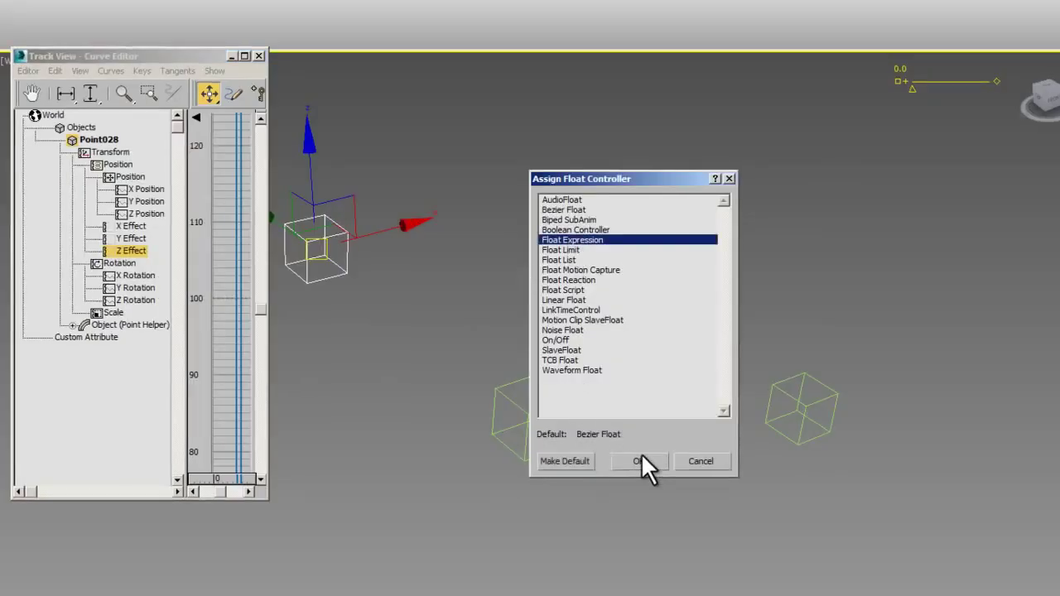
click(645, 470)
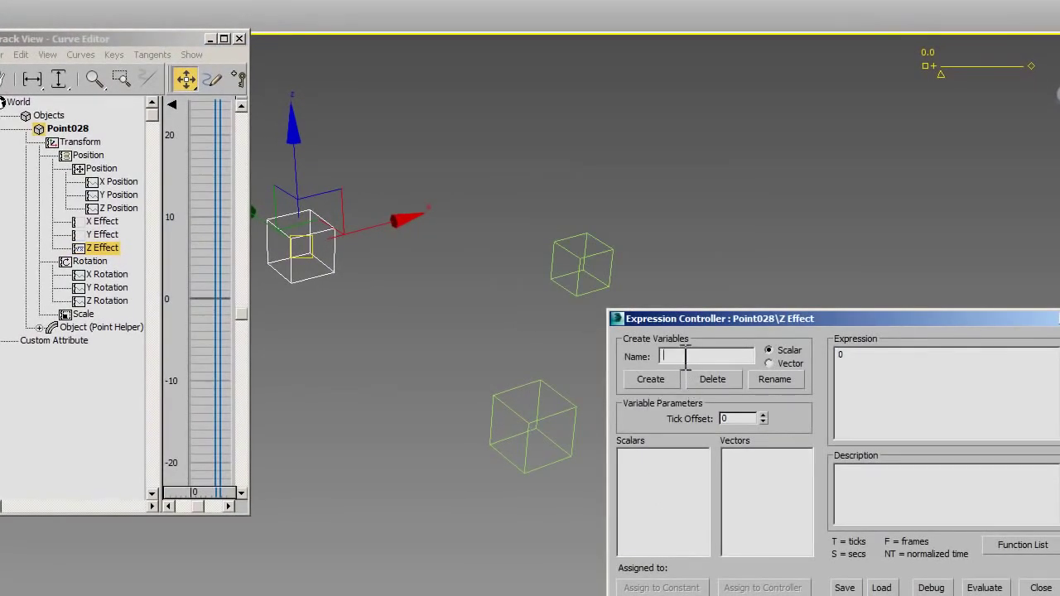
text(s)
Step: Link scalar s to the slider's value, set the expression to s, and evaluate
click(656, 381)
click(766, 586)
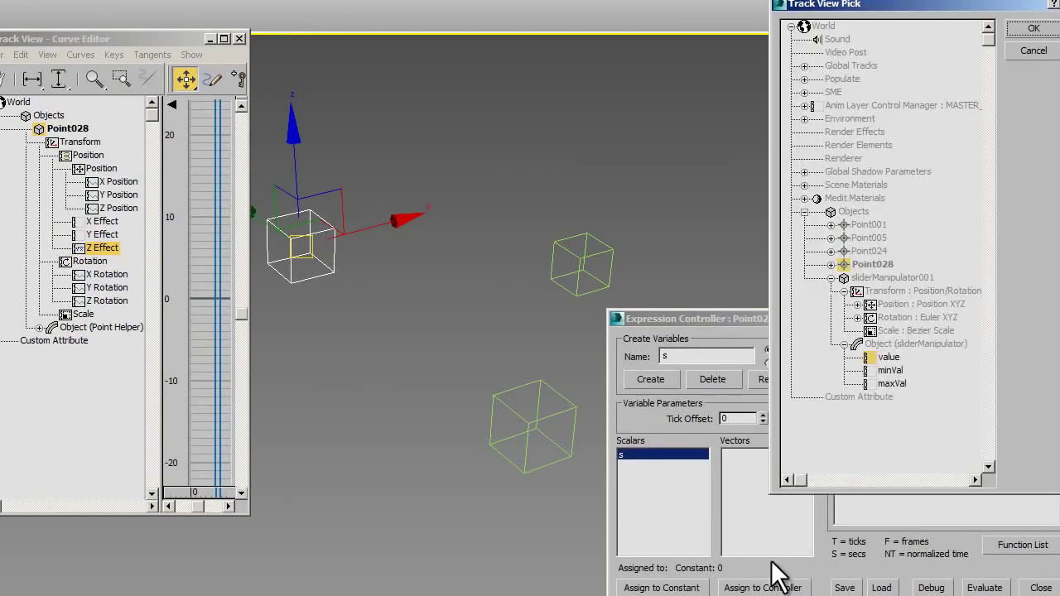
click(889, 356)
click(1035, 30)
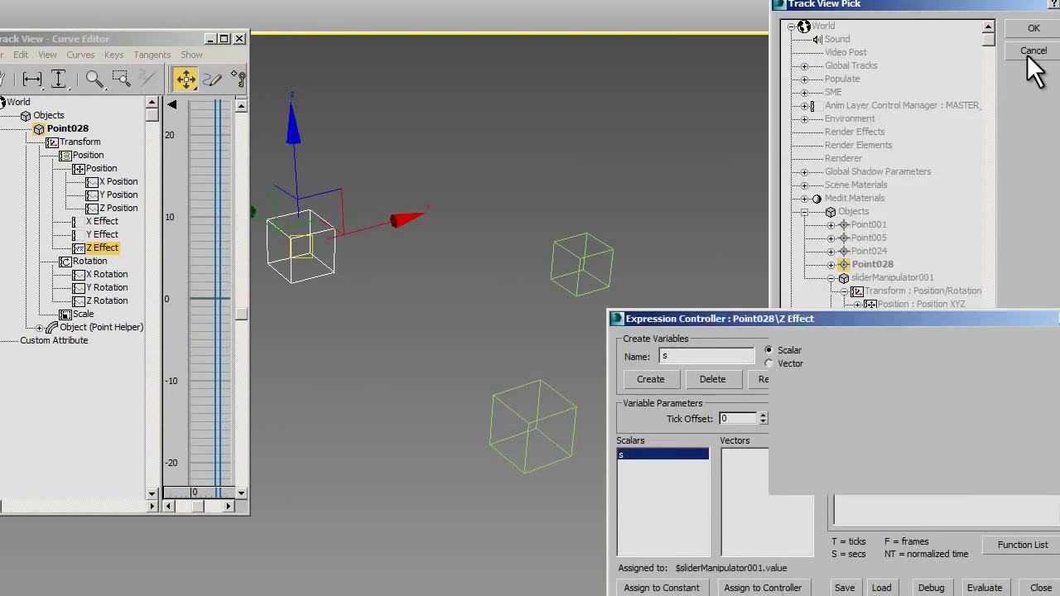
double_click(840, 355)
text(s)
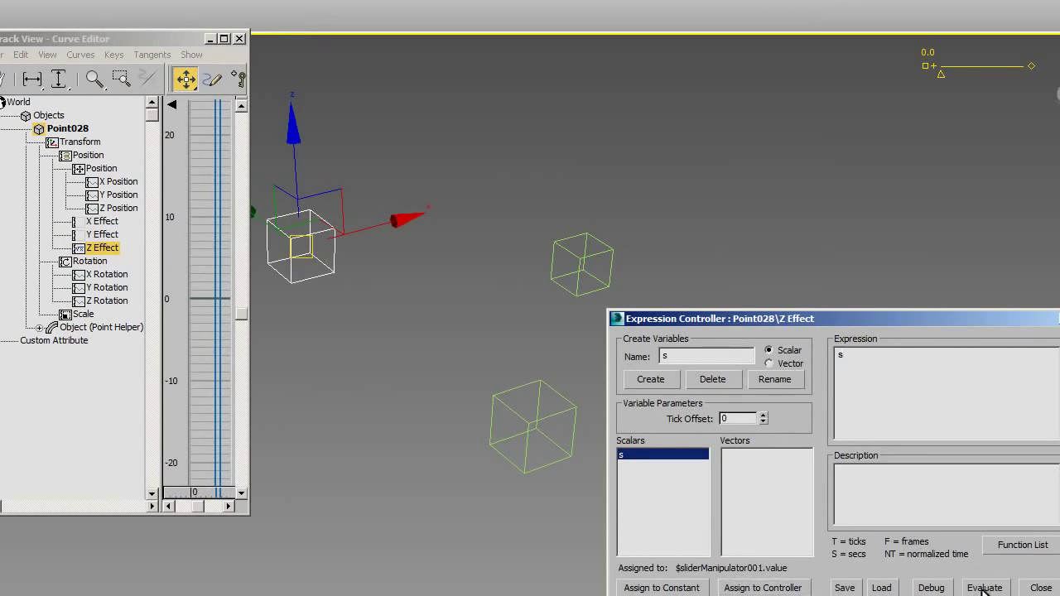
click(984, 587)
click(1040, 586)
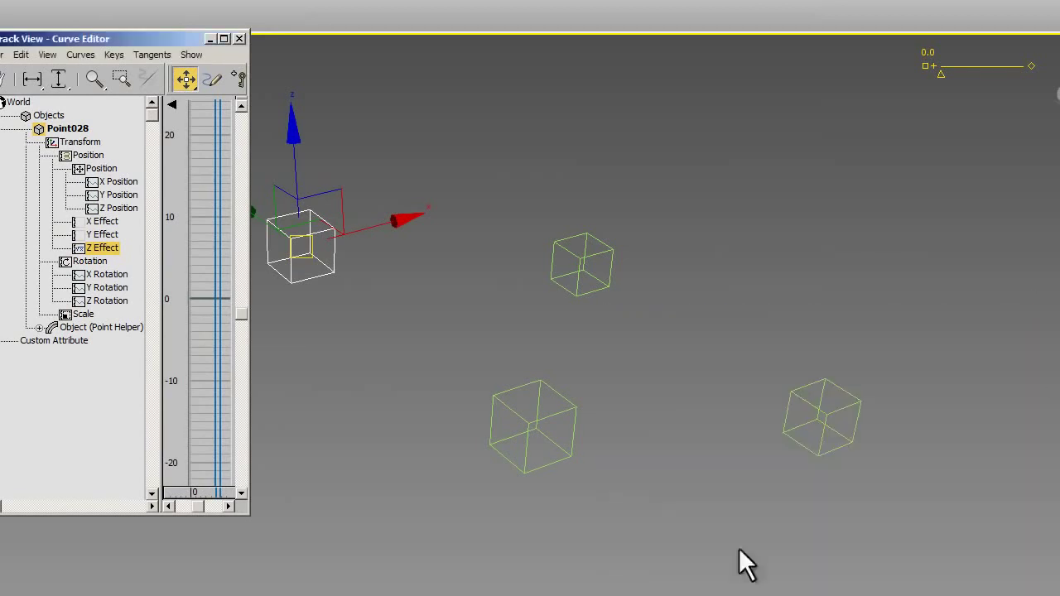
Step: Give Point024's X Effect a Float Expression 's' bound to the slider manipulator's value
click(583, 269)
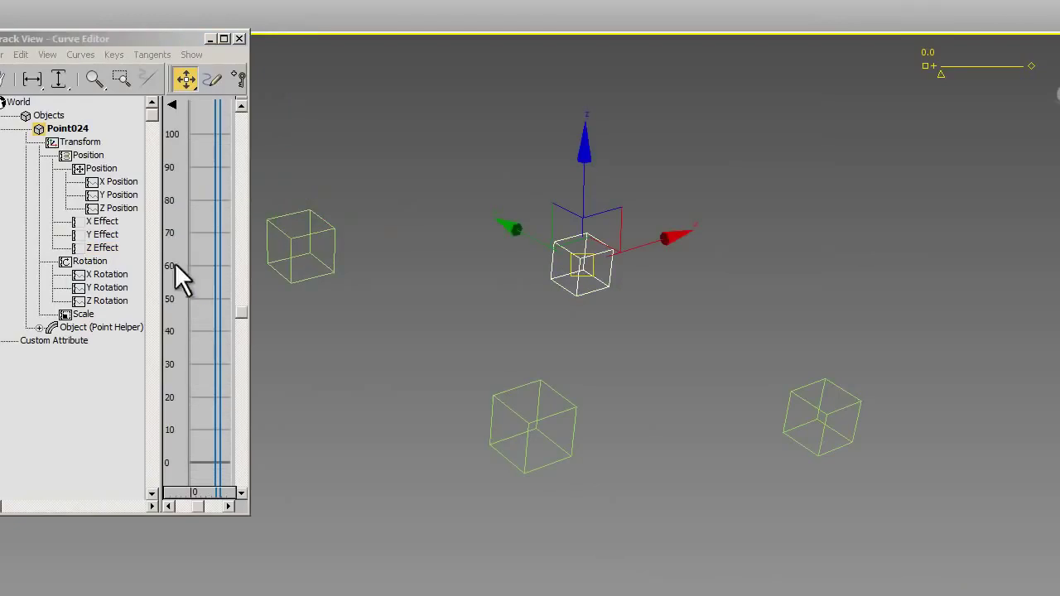
click(103, 222)
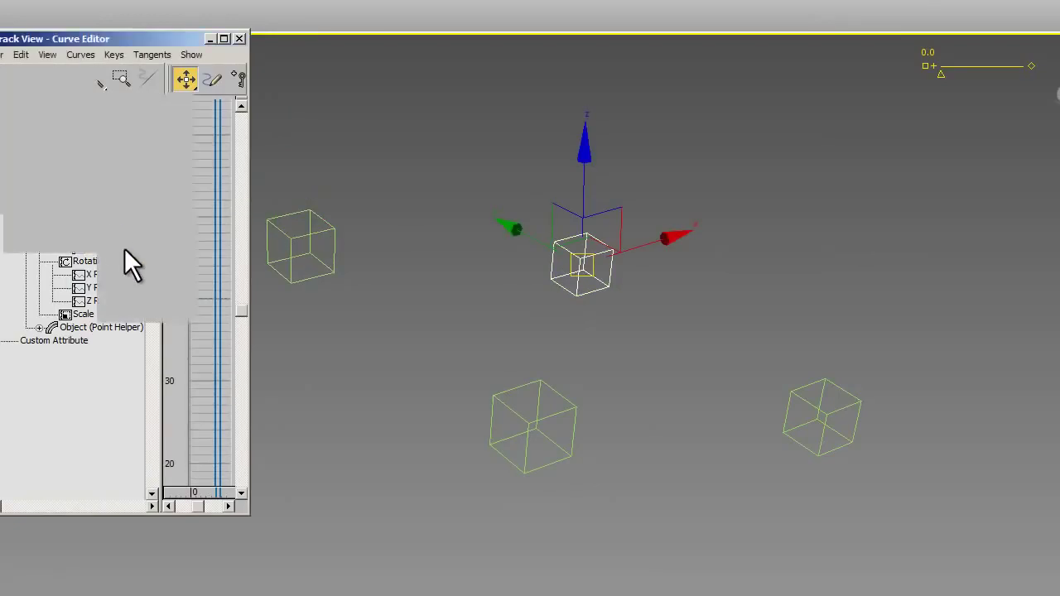
click(573, 238)
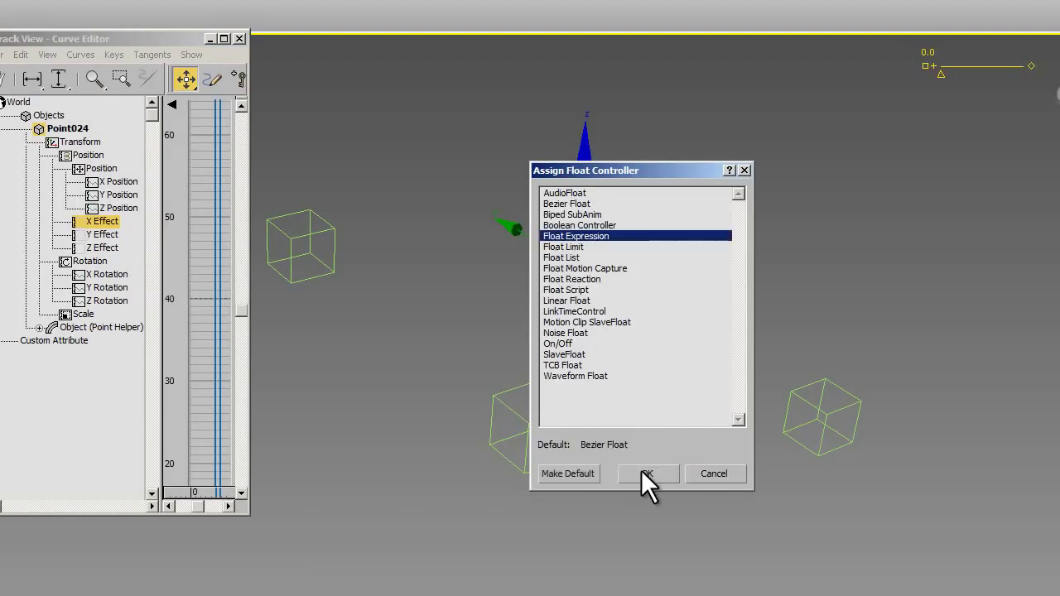
click(642, 472)
text(s)
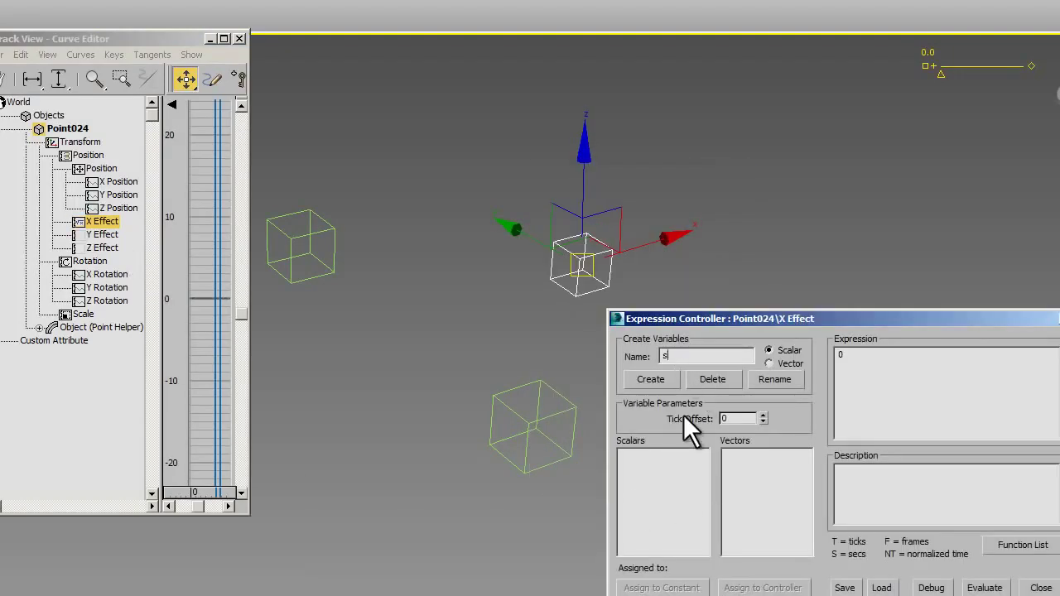
click(663, 377)
click(760, 586)
click(884, 358)
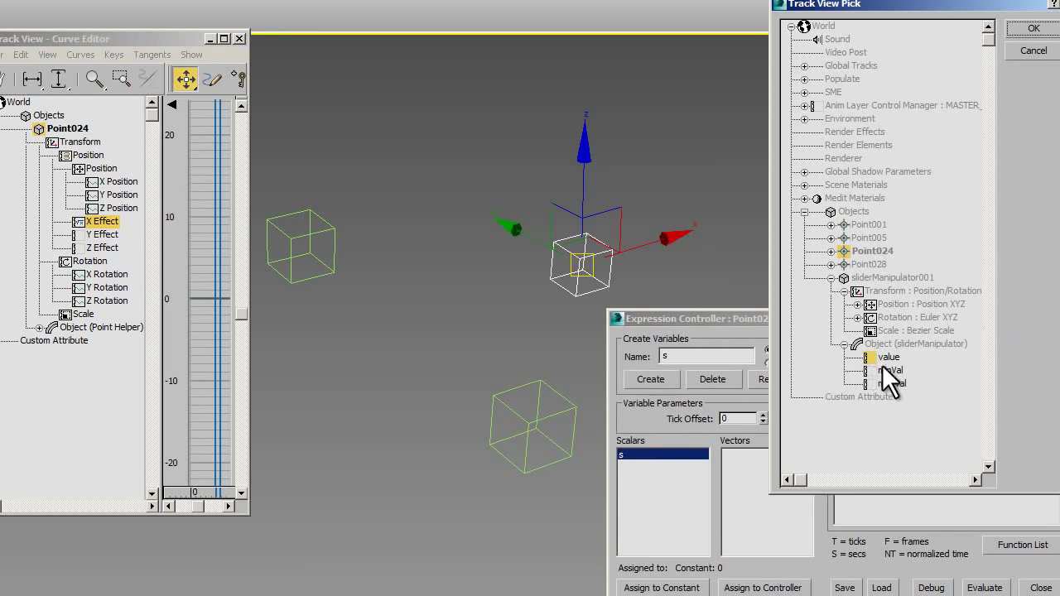
click(1033, 28)
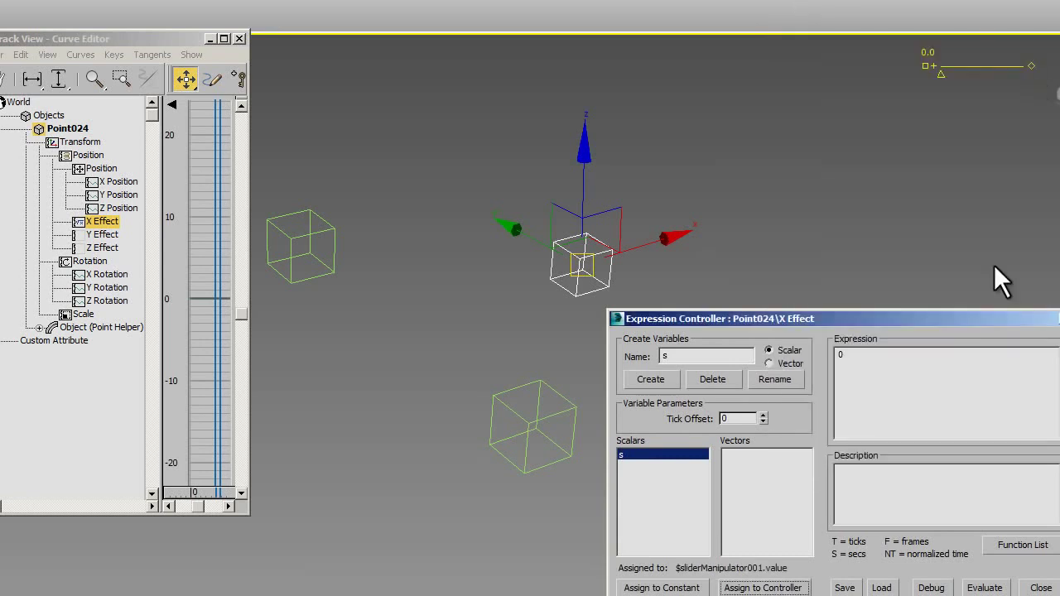
text(s)
click(1041, 587)
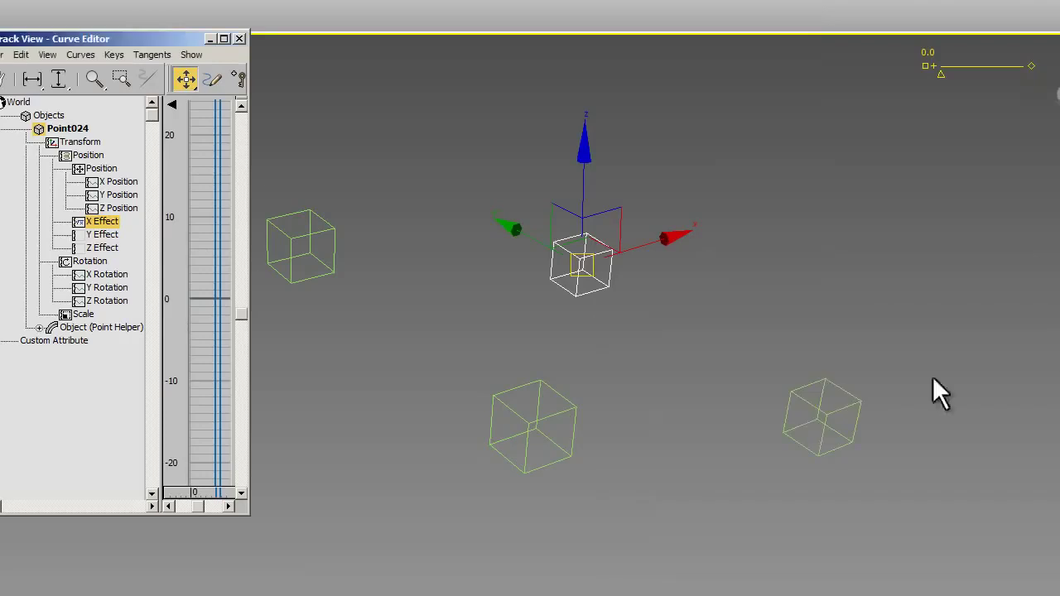
Step: Give Point005's X Effect a Float Expression 's' tied to sliderManipulator001's value and evaluate it
click(806, 414)
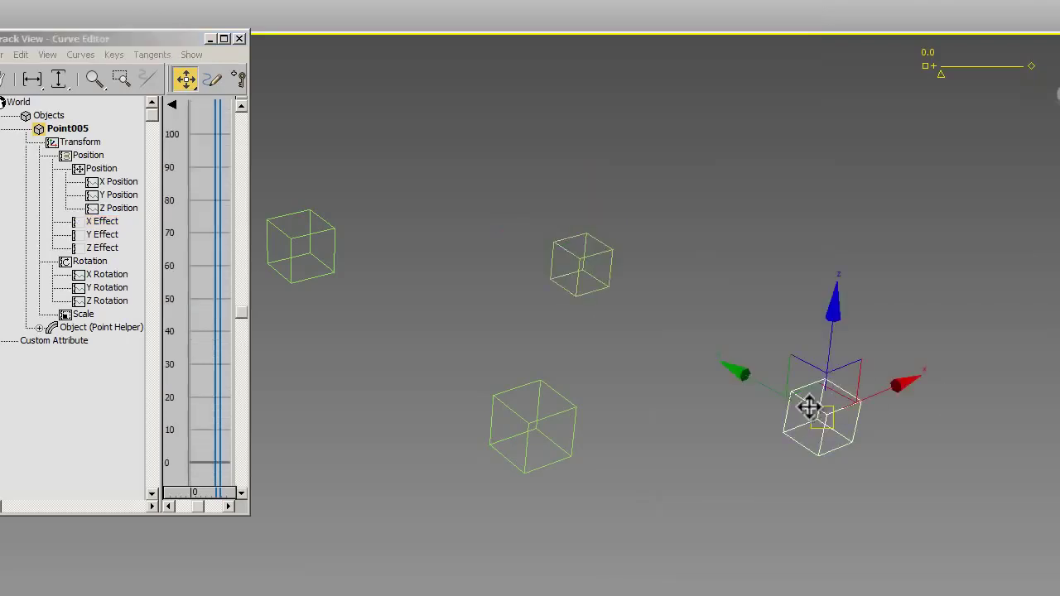
click(99, 221)
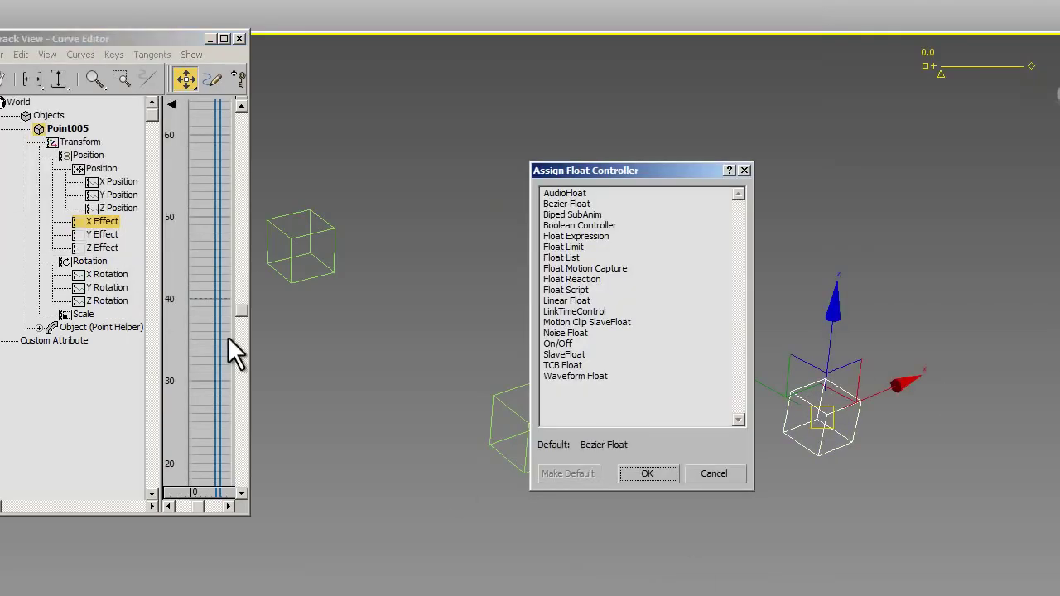
click(574, 236)
click(646, 474)
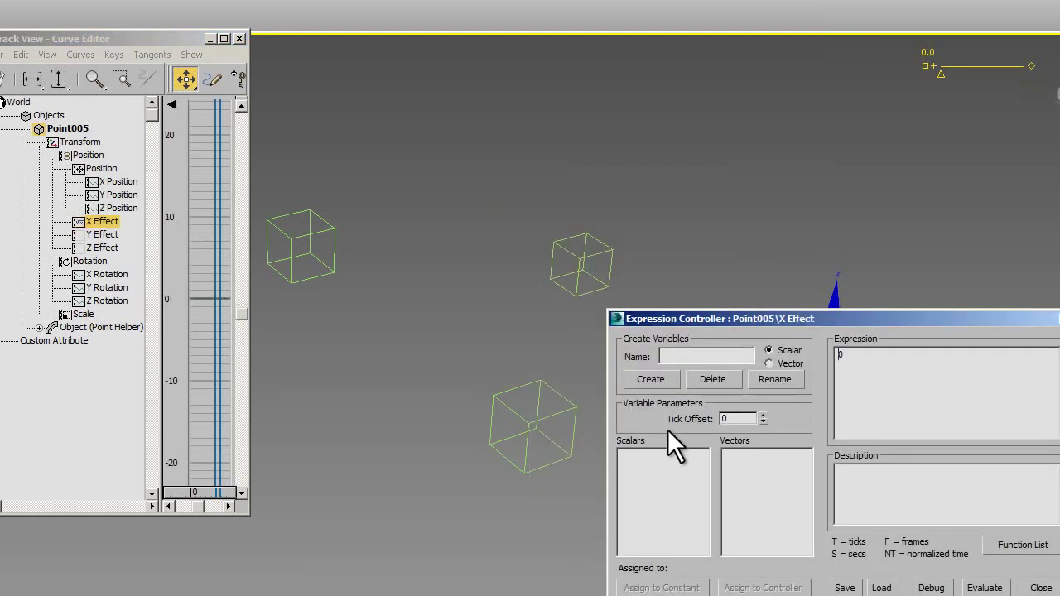
text(s)
click(657, 379)
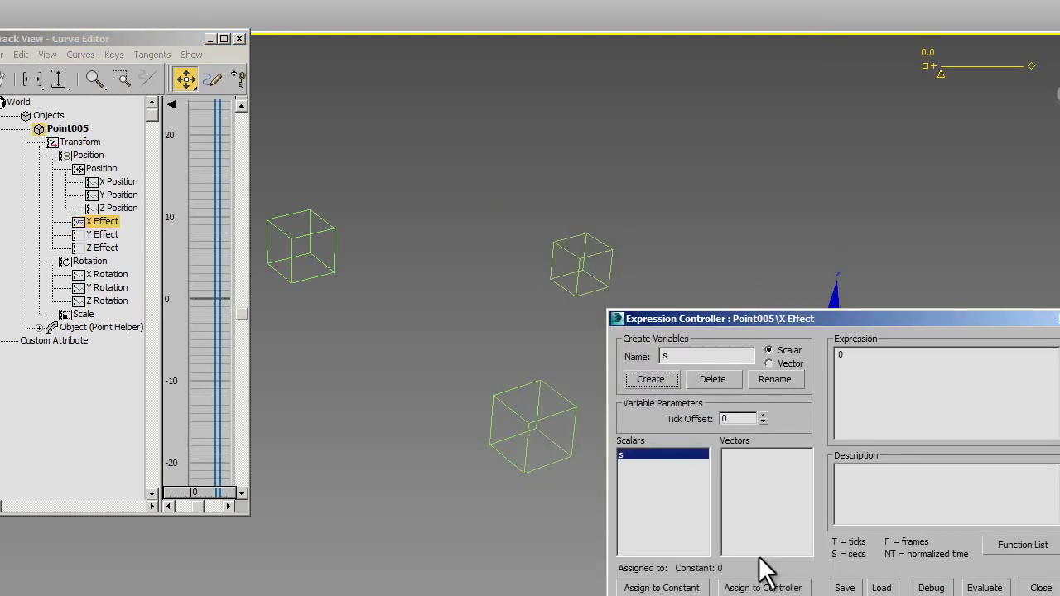
click(762, 587)
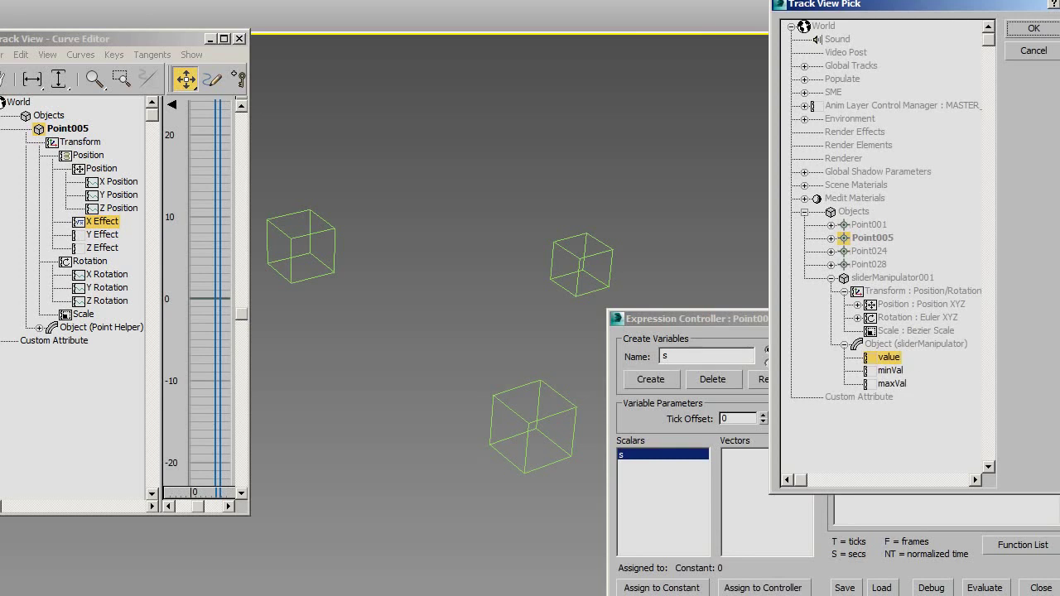
click(1033, 30)
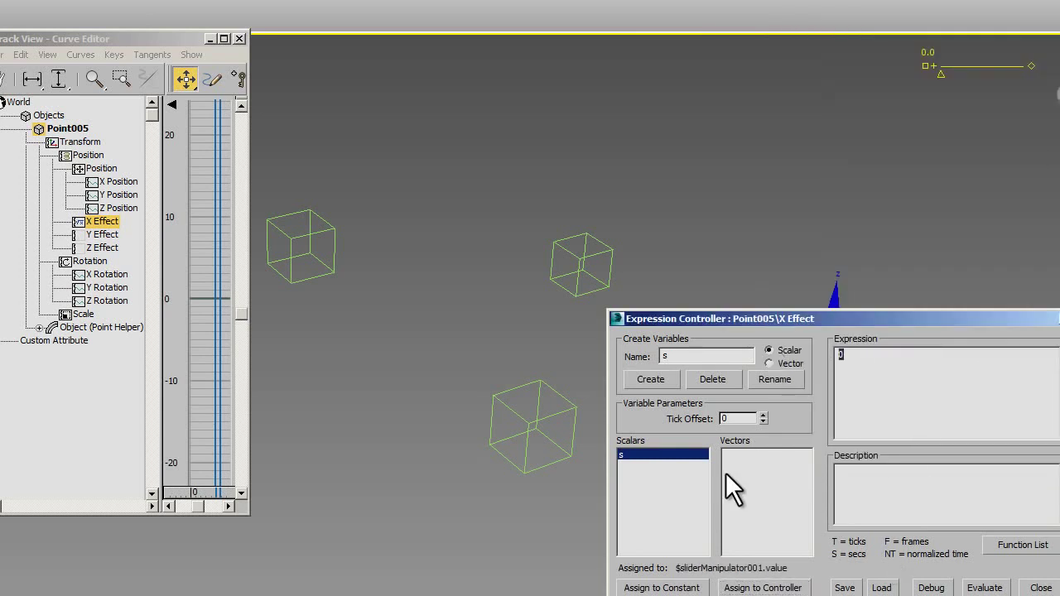
key(BackSpace)
text(s)
click(977, 587)
click(1041, 588)
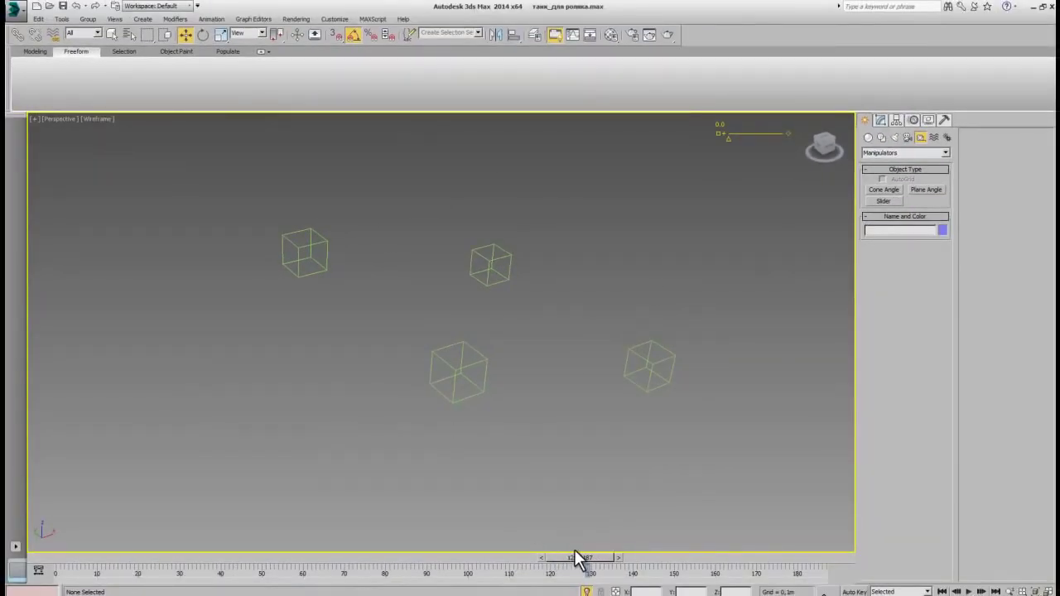
key(/)
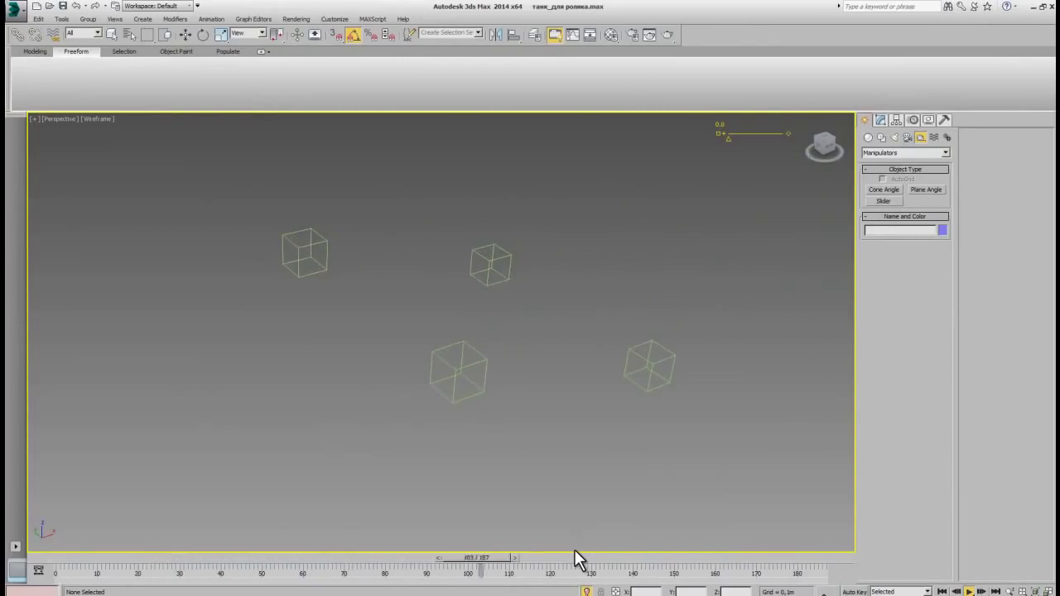
click(654, 562)
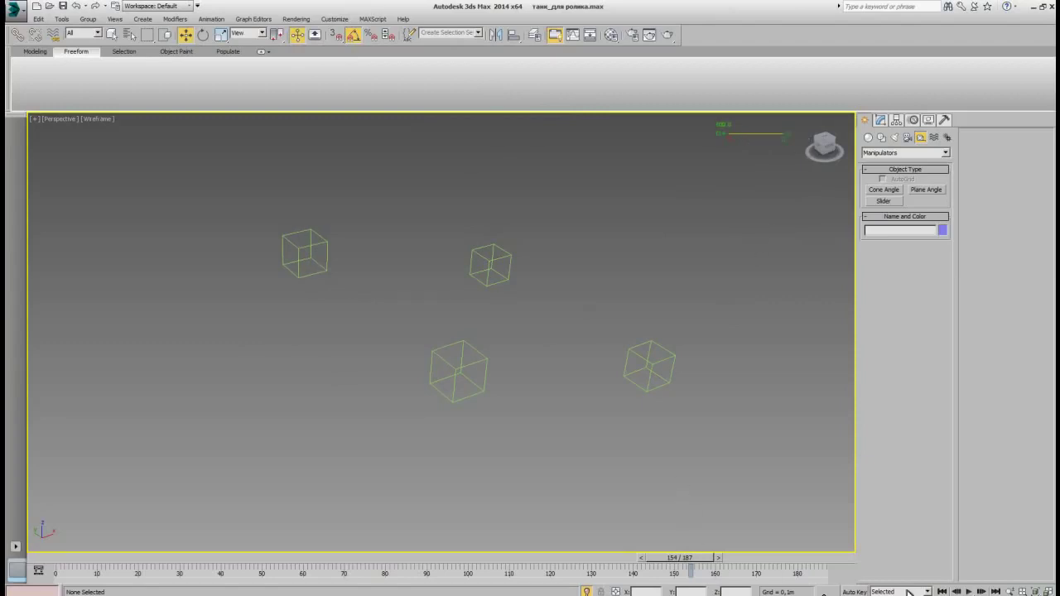
click(975, 591)
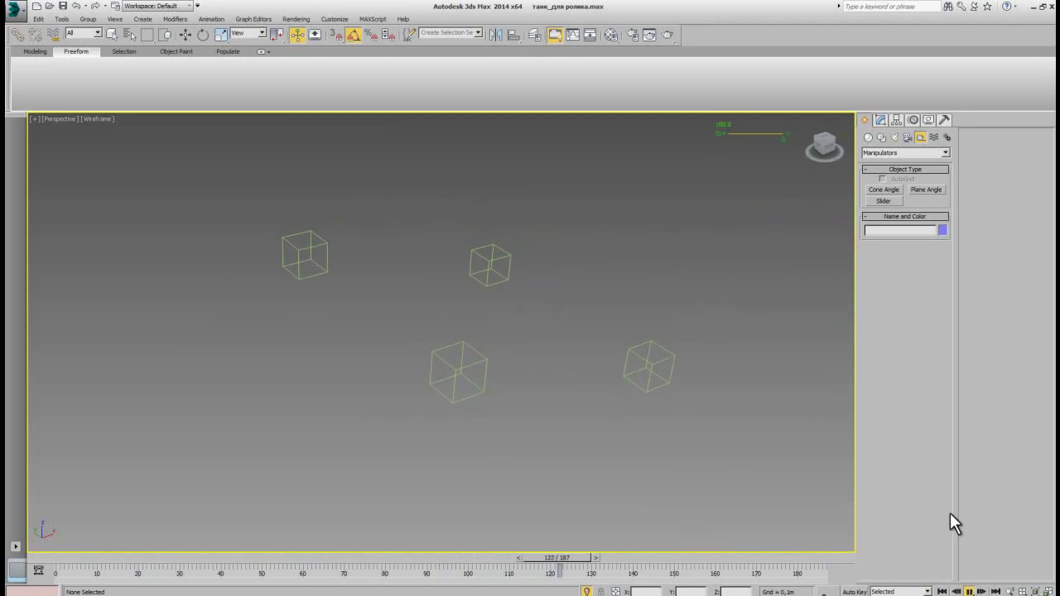
click(969, 591)
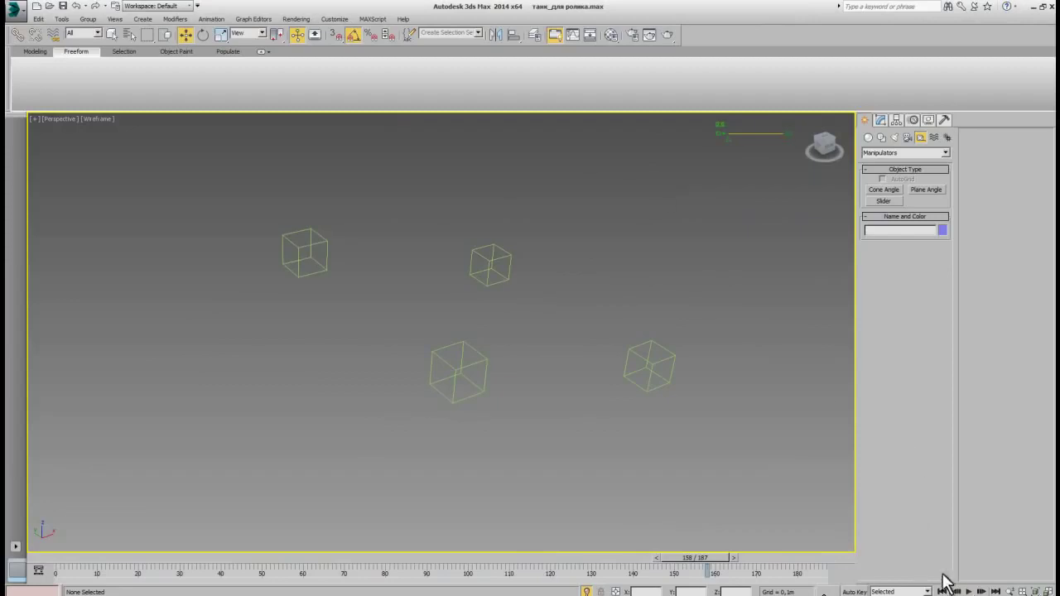
click(969, 591)
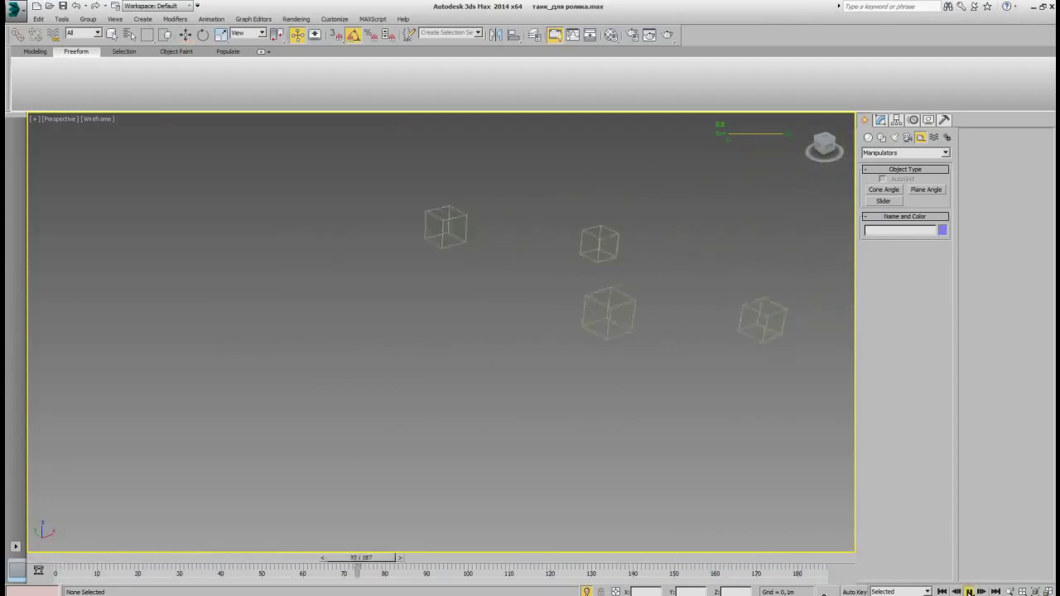
click(970, 591)
key(w)
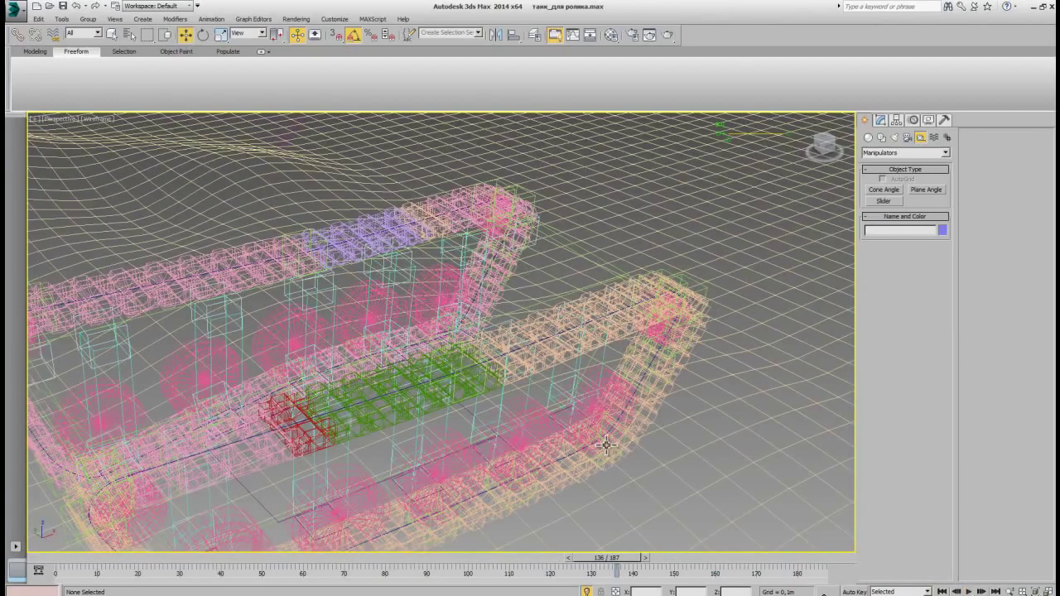
Step: Switch to Realistic shading, orbit closer to the tracks, and play then stop the animation
key(F3)
mouse_move(578, 475)
alt+middle_down()
mouse_move(585, 426)
mouse_move(709, 532)
alt+middle_up()
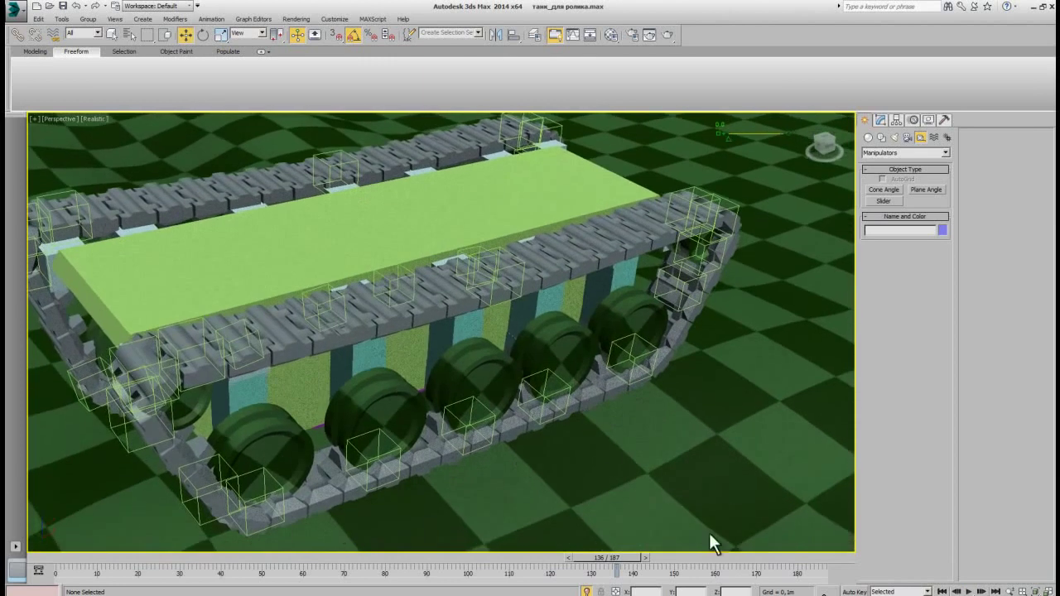
click(969, 591)
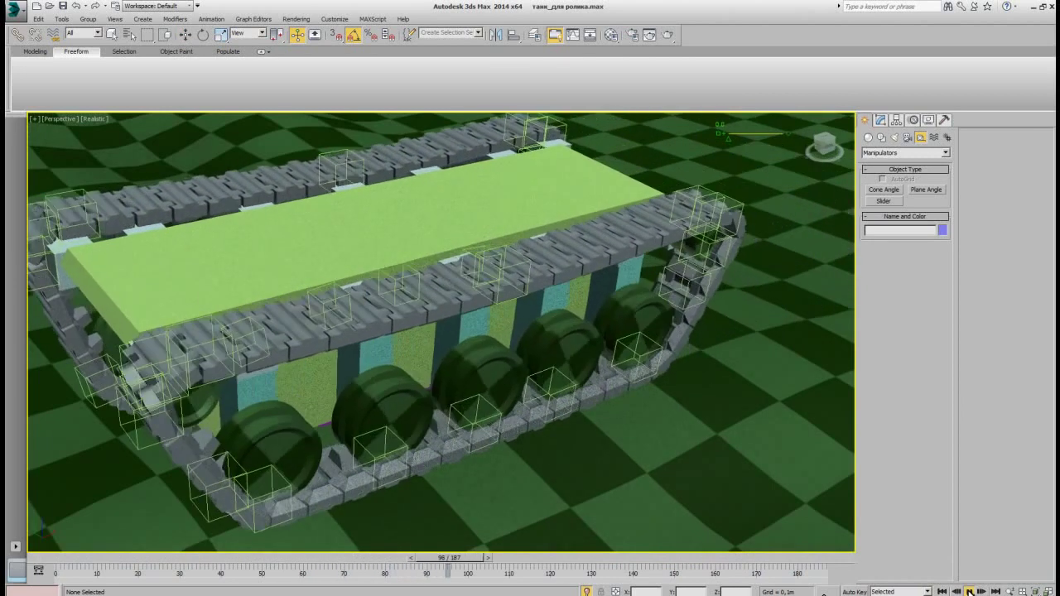
click(967, 587)
Step: Replay the track animation, stop it, and scrub to a later frame
key(w)
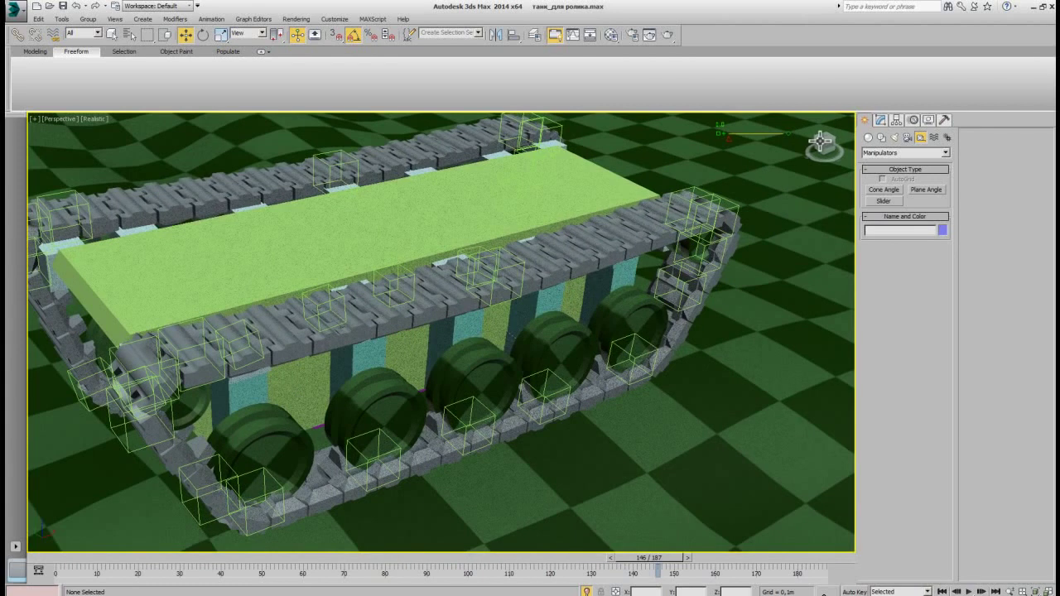
click(968, 591)
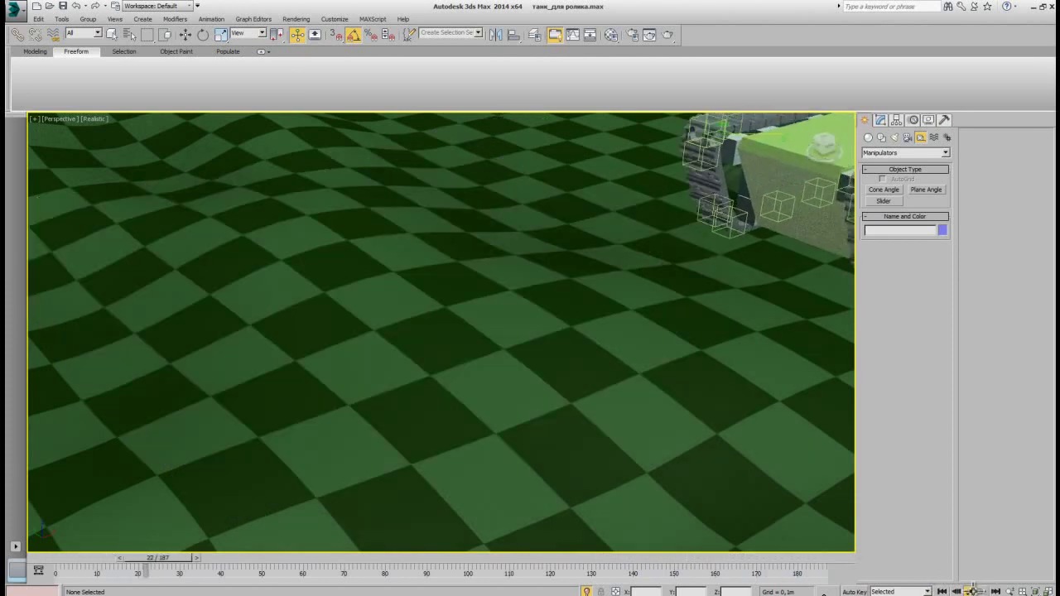
click(972, 591)
mouse_move(170, 568)
mouse_down()
mouse_move(411, 554)
mouse_move(551, 532)
mouse_up()
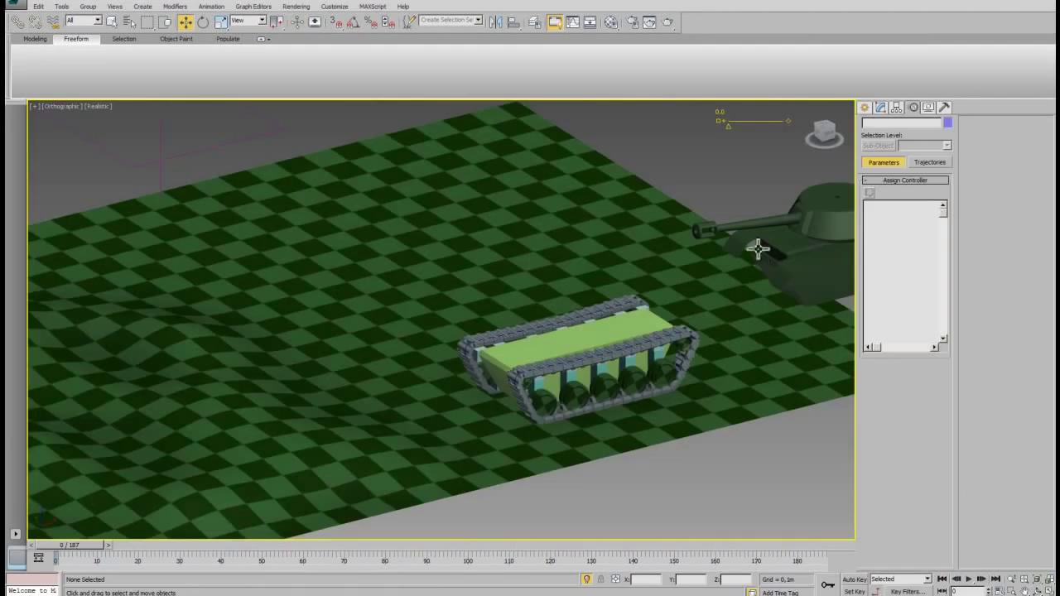
Step: Move the hull and turret onto the tracks and link them to the track chassis
click(778, 242)
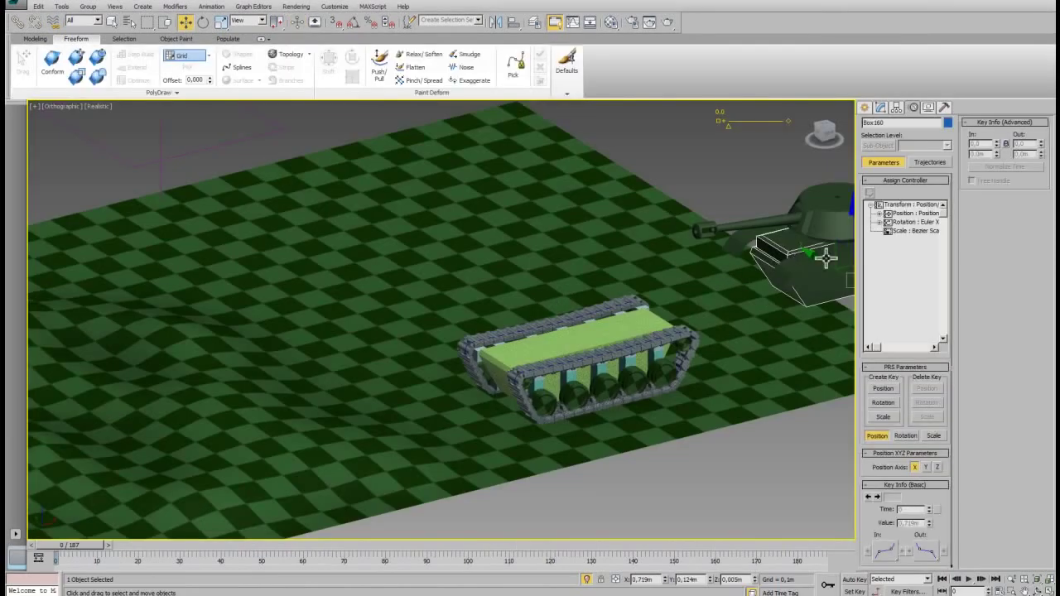
mouse_move(849, 264)
mouse_down()
mouse_move(596, 339)
mouse_move(613, 346)
mouse_up()
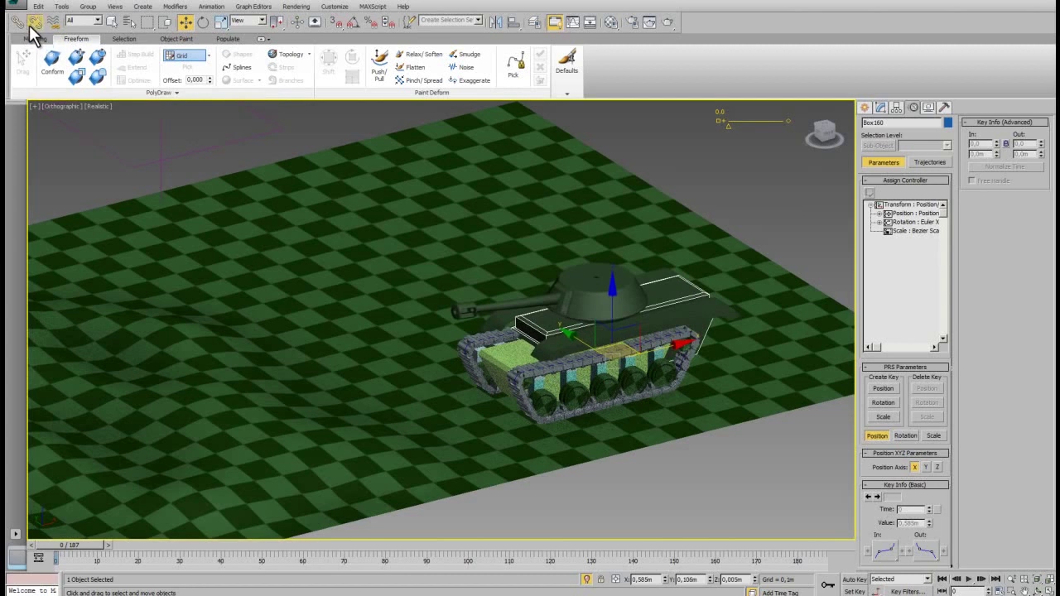
click(16, 21)
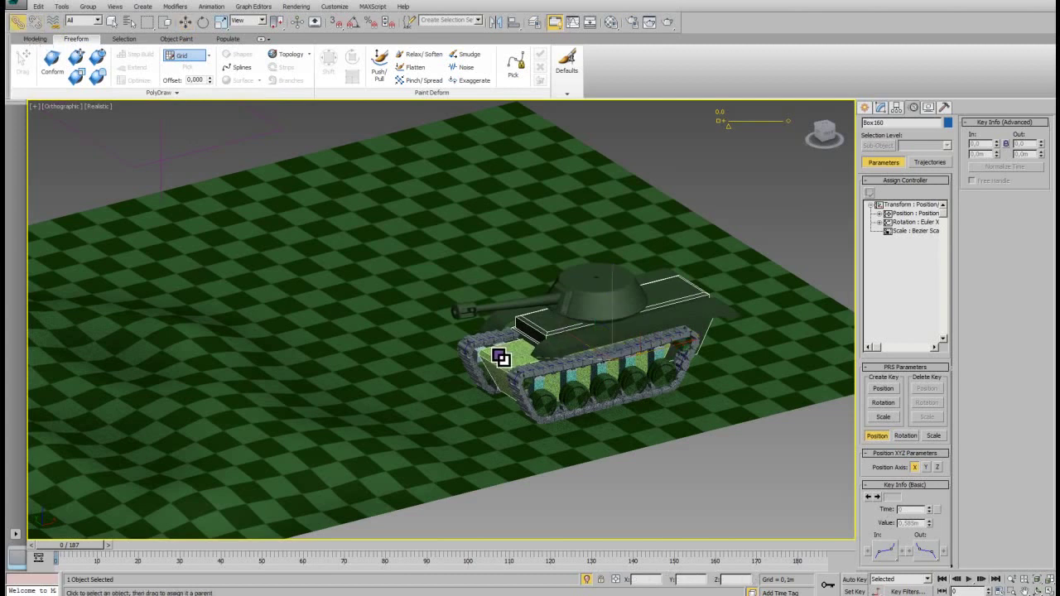
key(w)
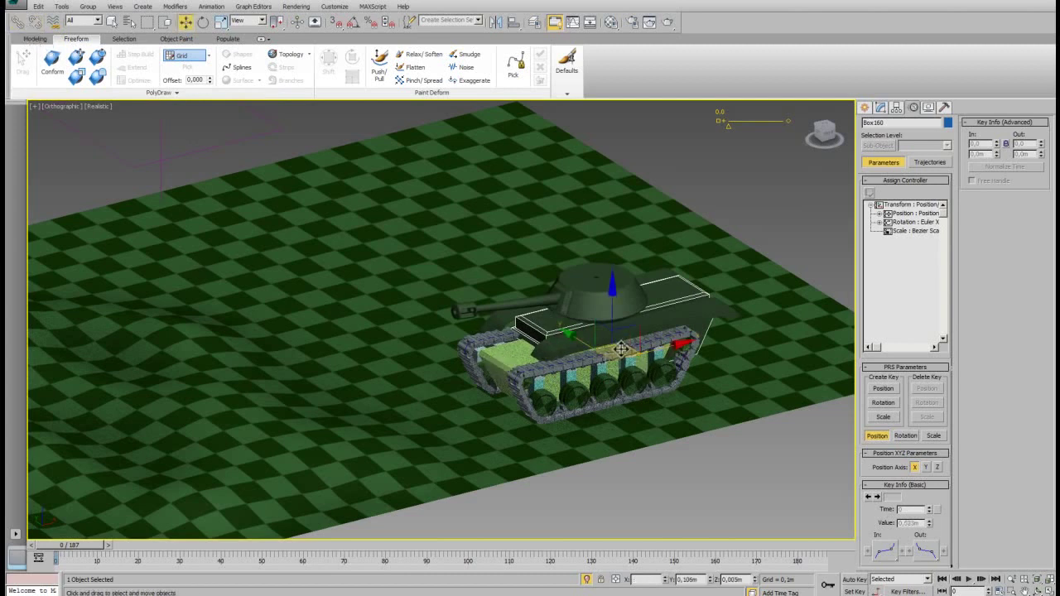
drag(625, 339, 592, 362)
Step: Scrub forward and lift the hull up and right off the tracks, checking in Front view
mouse_move(90, 548)
mouse_down()
mouse_move(228, 553)
mouse_move(131, 553)
mouse_up()
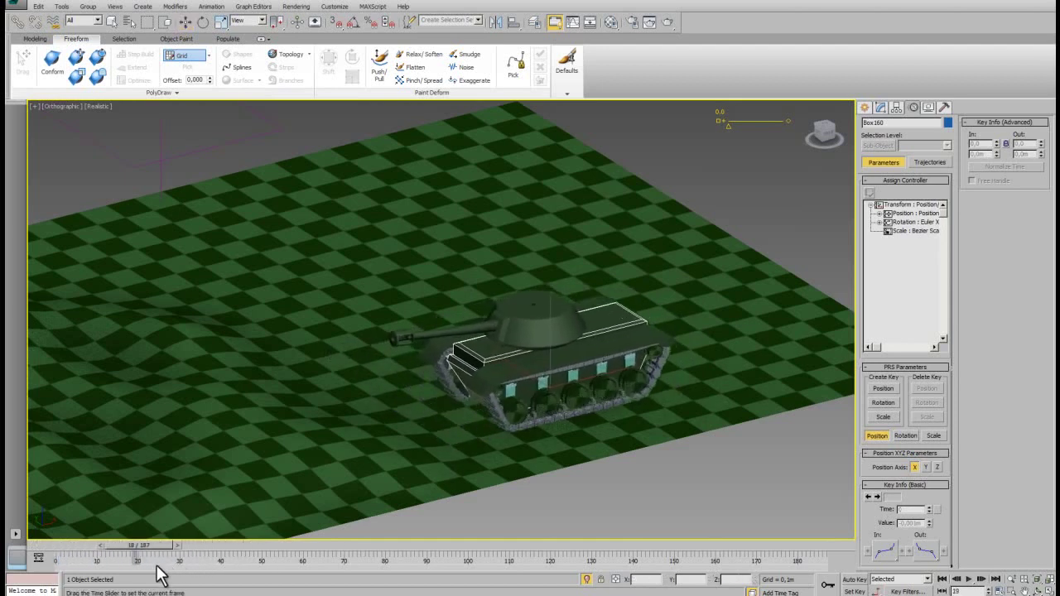
key(w)
drag(570, 374, 730, 272)
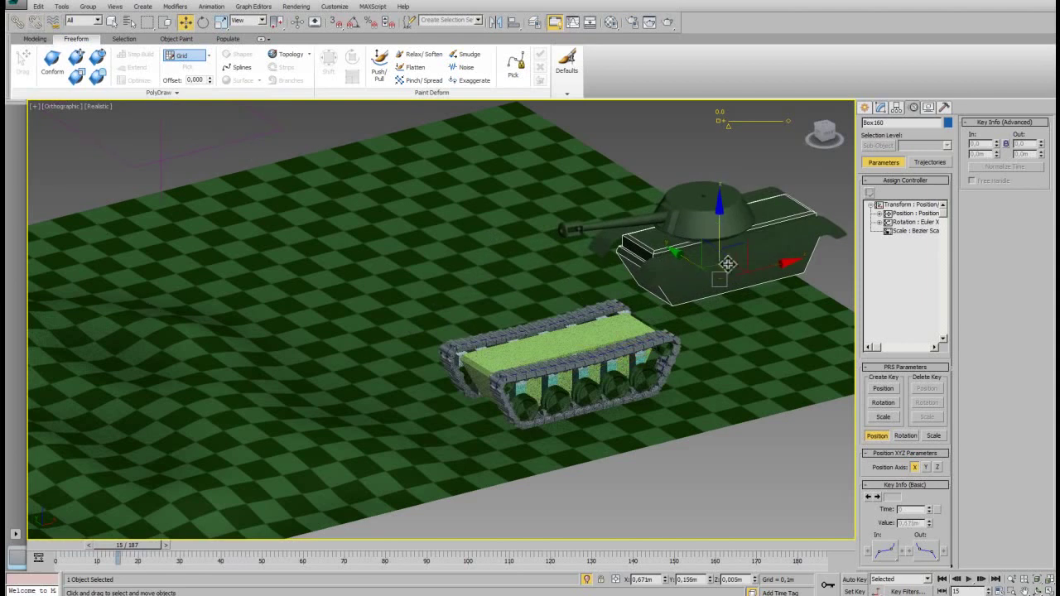
drag(733, 265, 718, 315)
key(f)
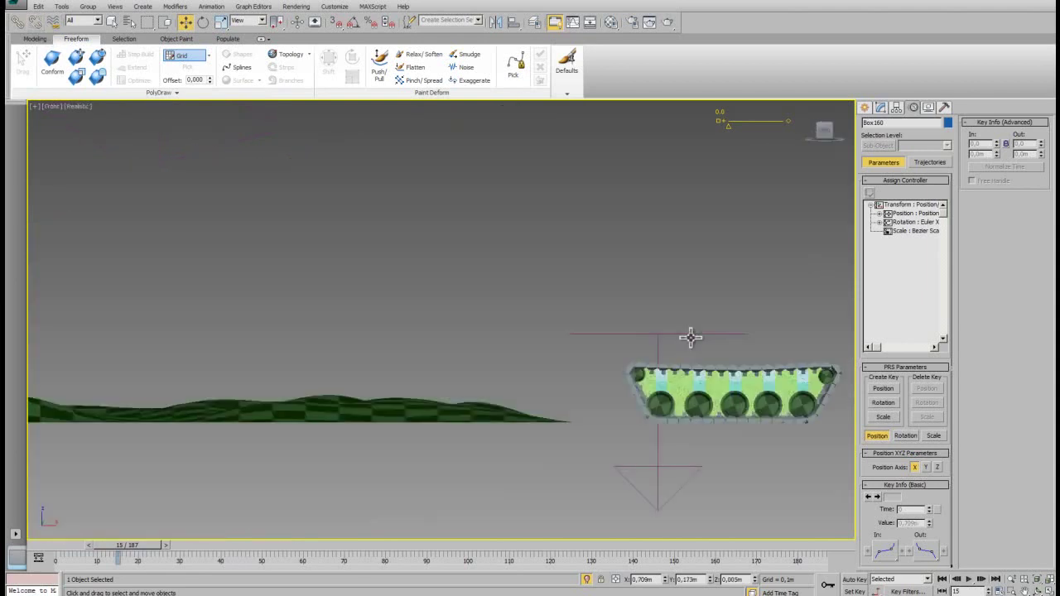
key(z)
scroll(443, 352, down, 5)
middle_drag(443, 352, 699, 271)
scroll(700, 272, up, 2)
scroll(646, 378, up, 2)
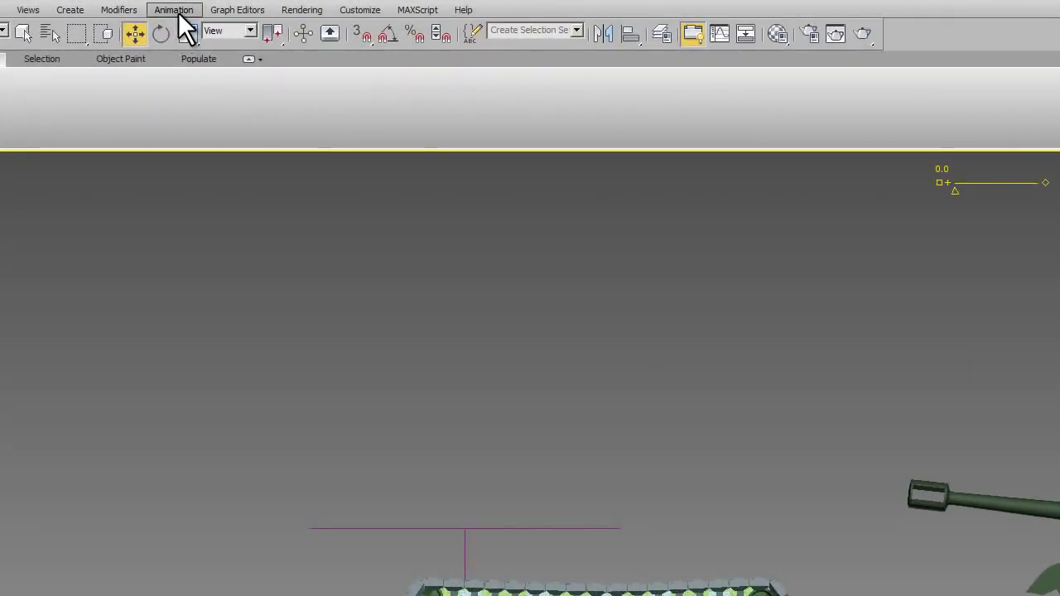
Step: Create a trial two-bone chain above the tracks with Bone Tools, then undo it
click(176, 10)
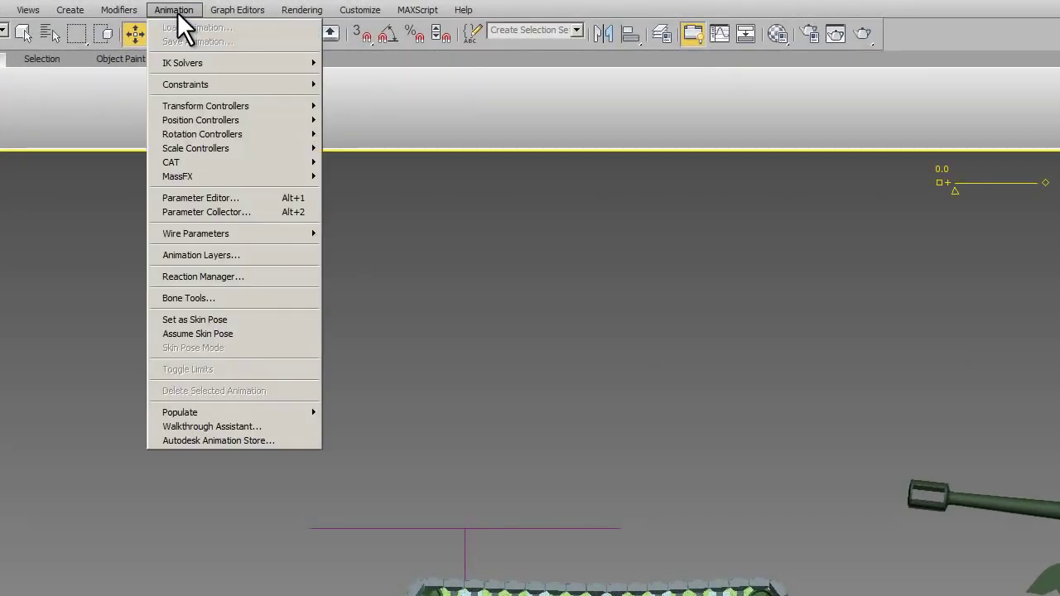
click(196, 297)
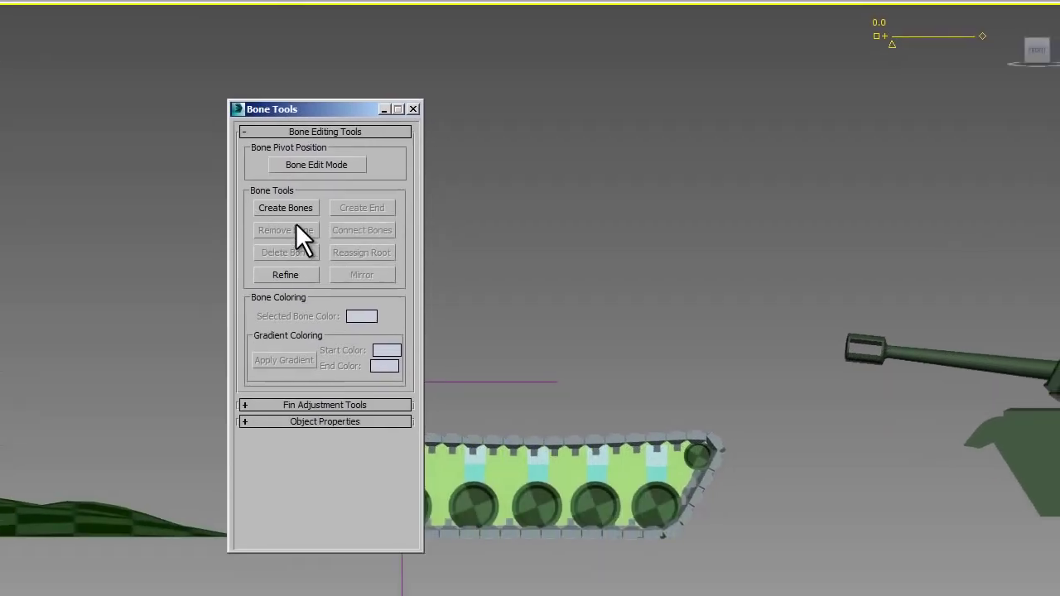
click(285, 190)
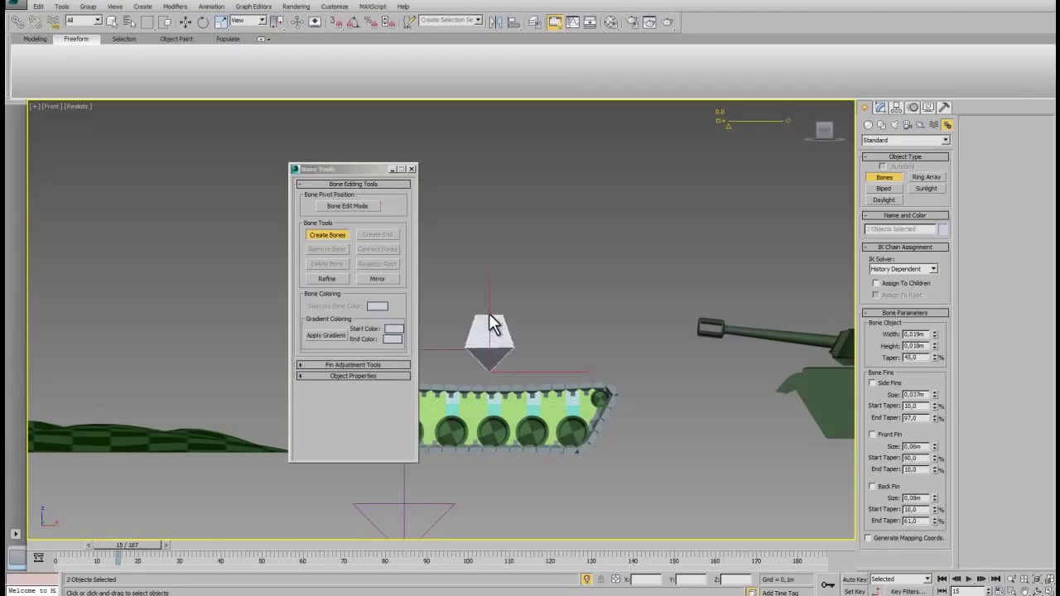
click(491, 311)
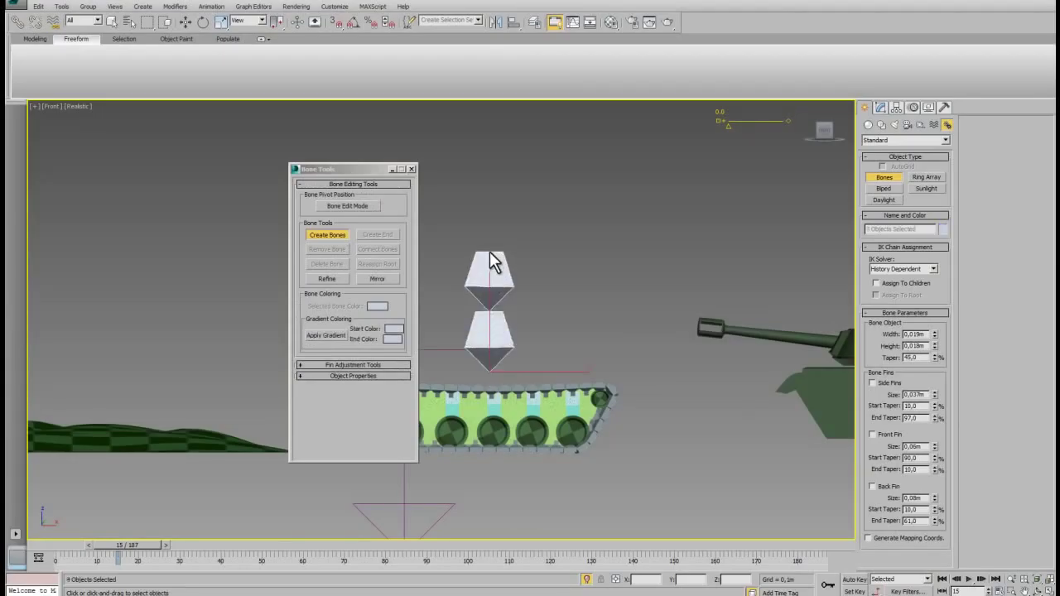
click(491, 260)
right_click(577, 333)
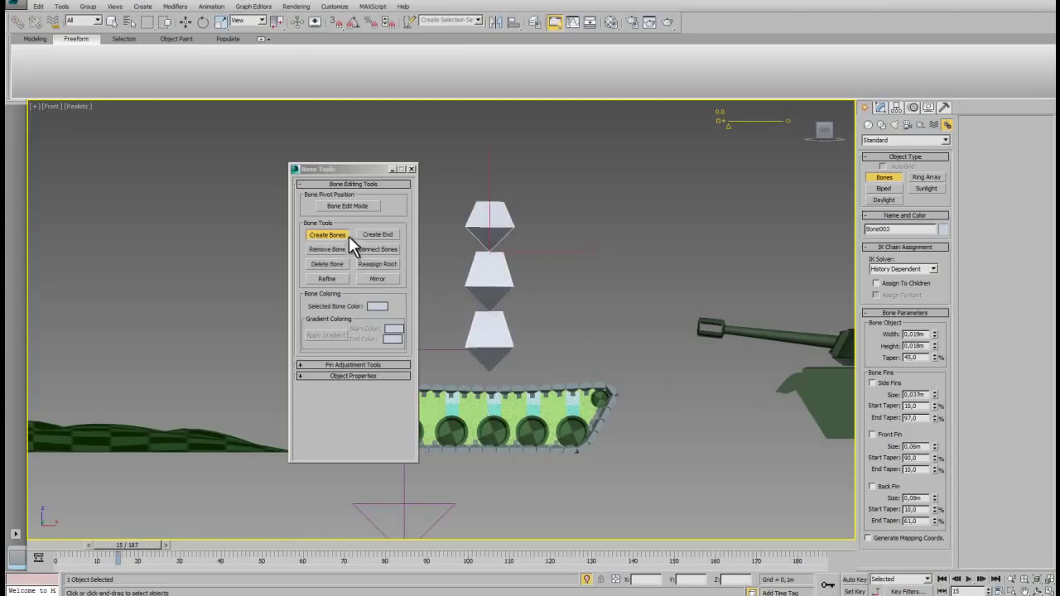
key(w)
click(556, 367)
click(499, 329)
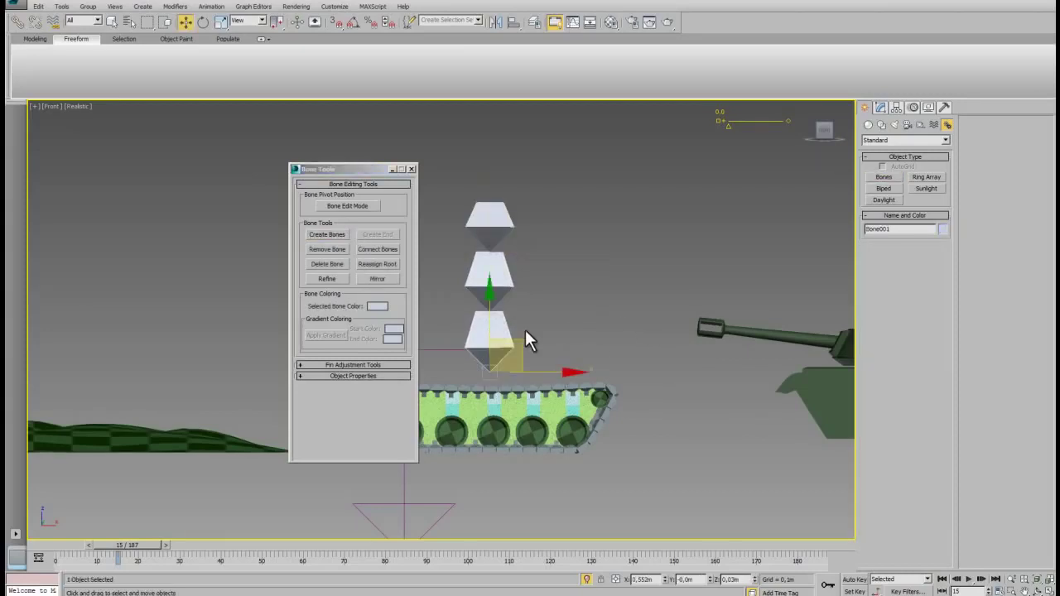
key(ctrl+z)
key(ctrl+z)
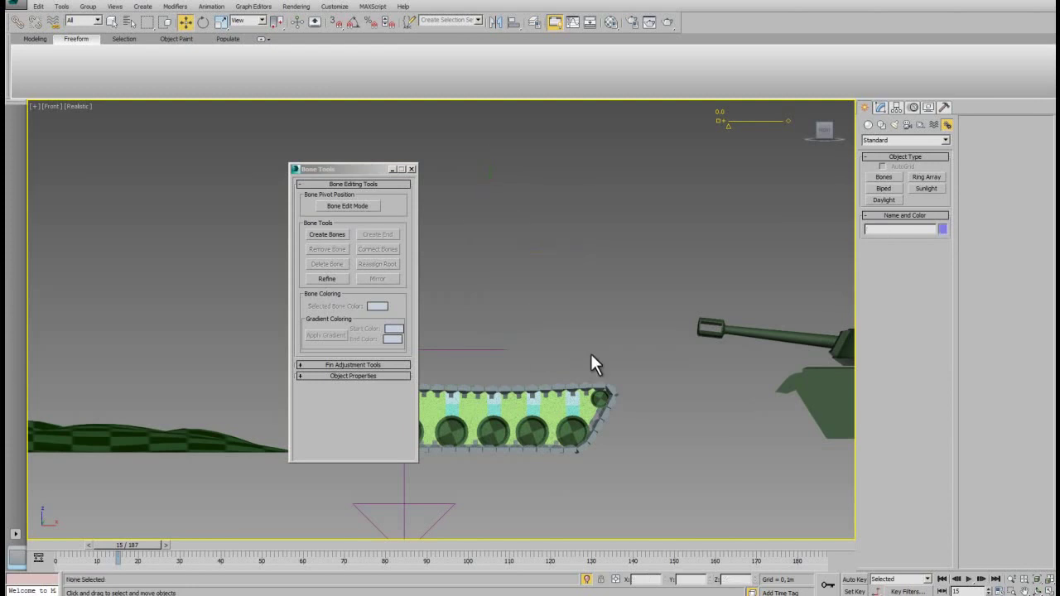
Step: Create an upward two-bone chain using SplineIKSolver with 2 spline knots
click(341, 234)
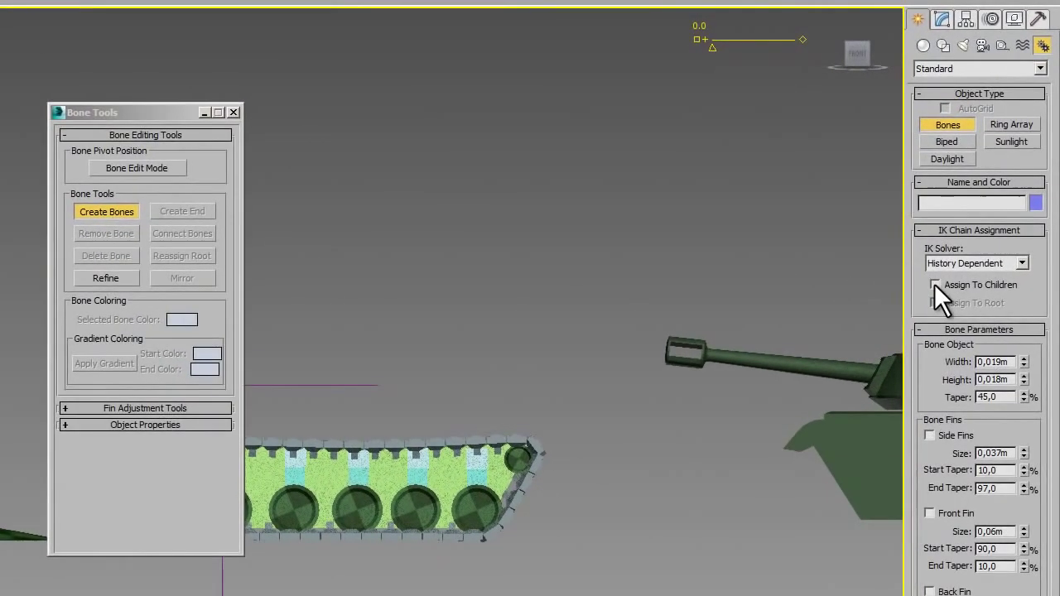
click(935, 285)
click(1021, 264)
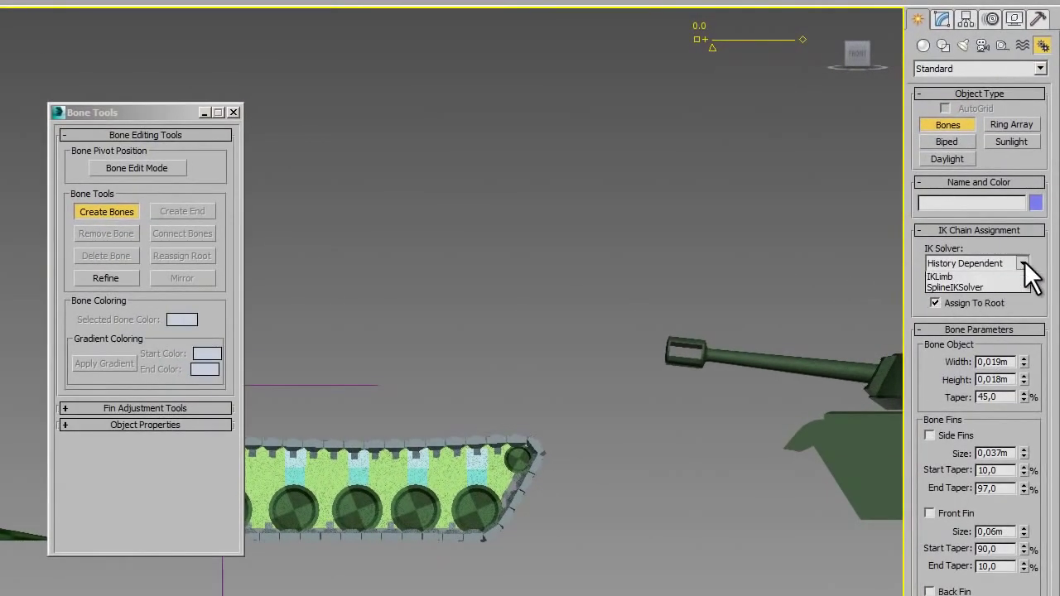
click(1010, 309)
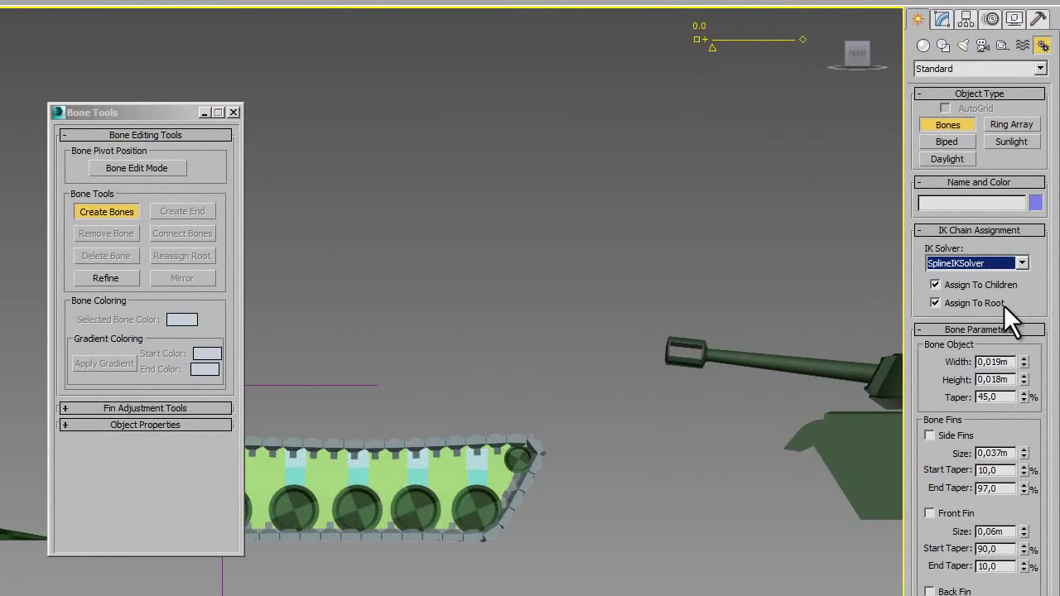
click(342, 428)
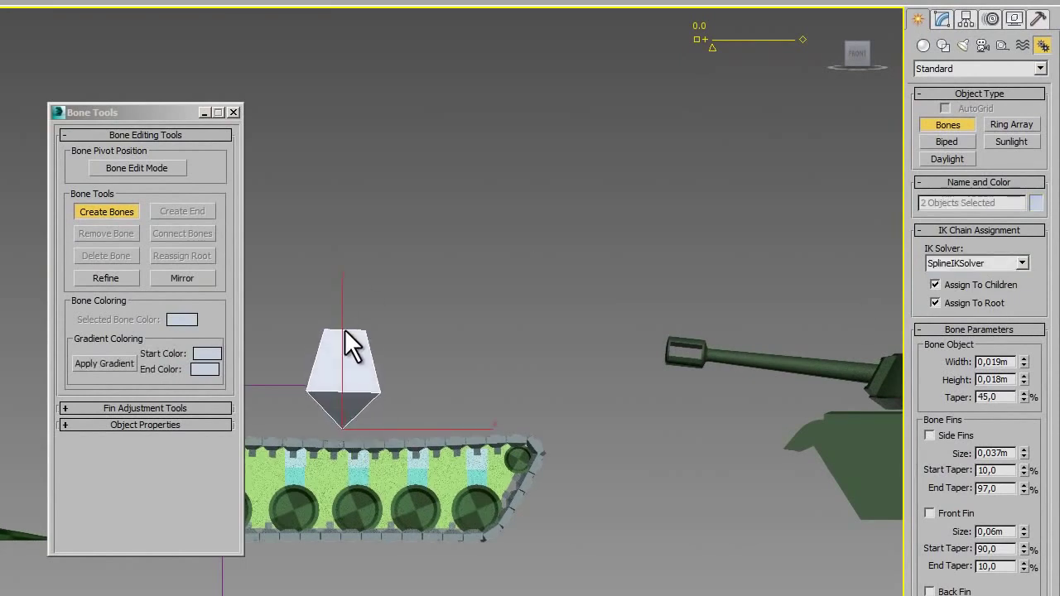
click(344, 330)
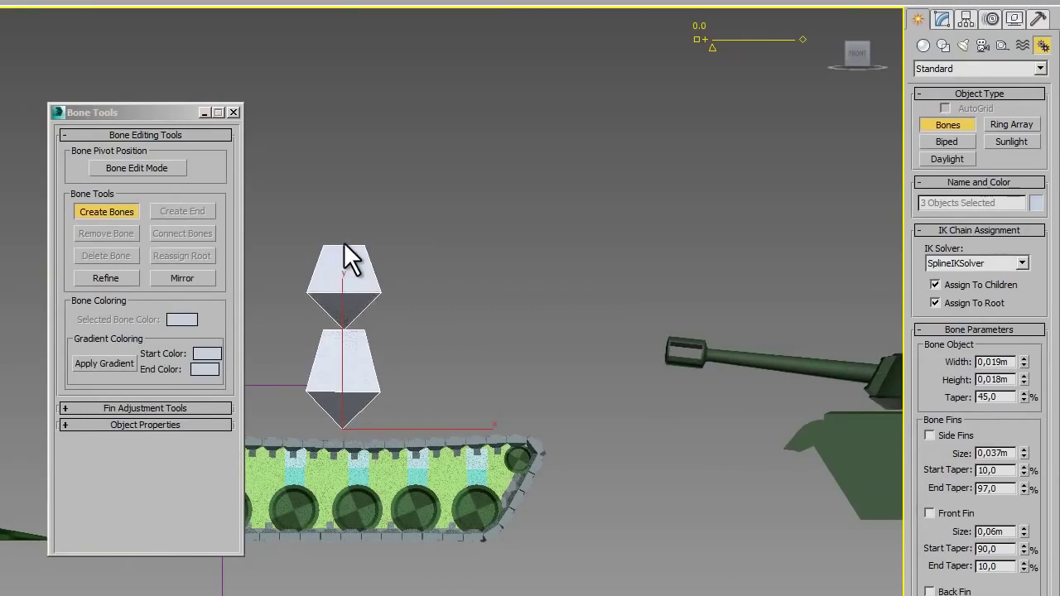
right_click(344, 239)
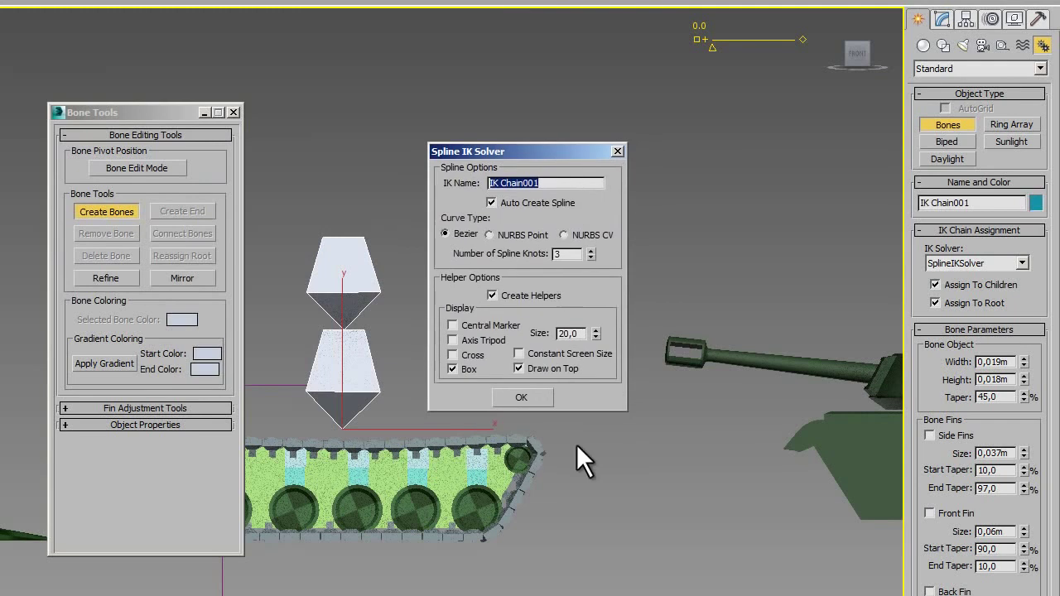
double_click(571, 253)
text(2)
click(528, 397)
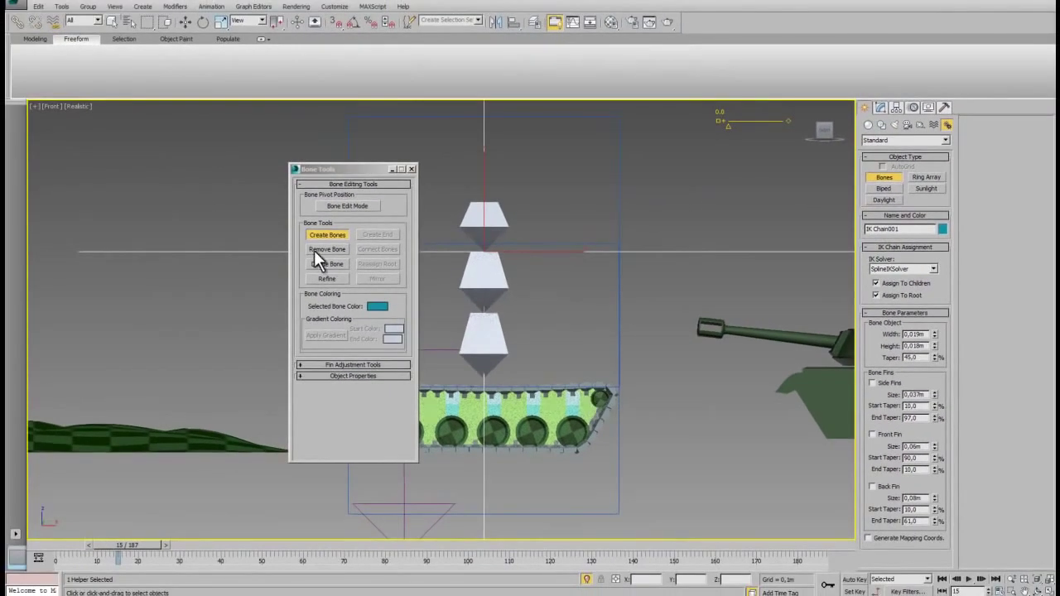
Step: Close Bone Tools and scale the upper helper Point030 down slightly
click(329, 235)
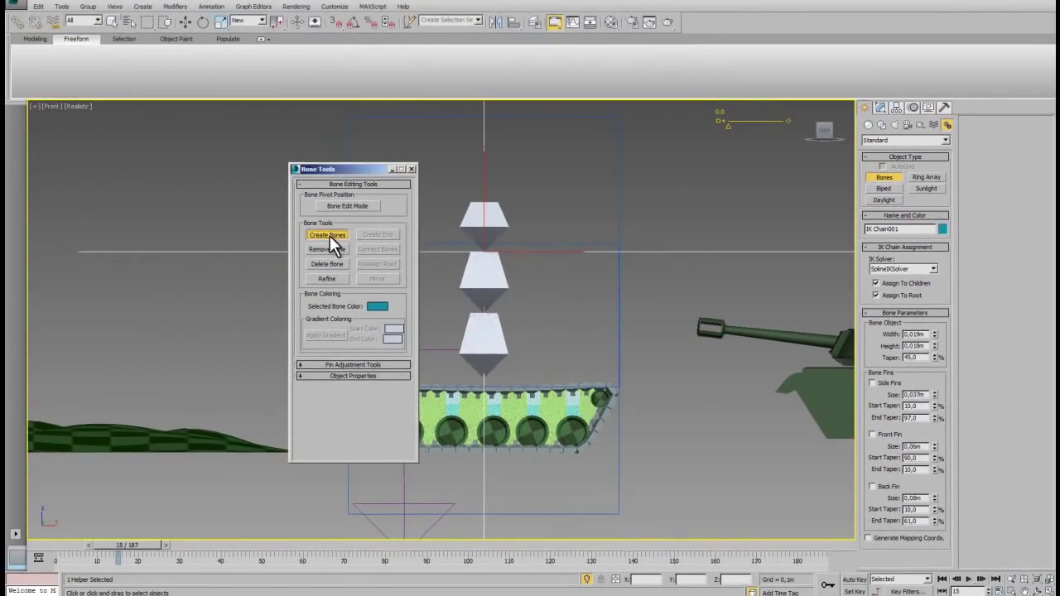
click(412, 168)
click(645, 402)
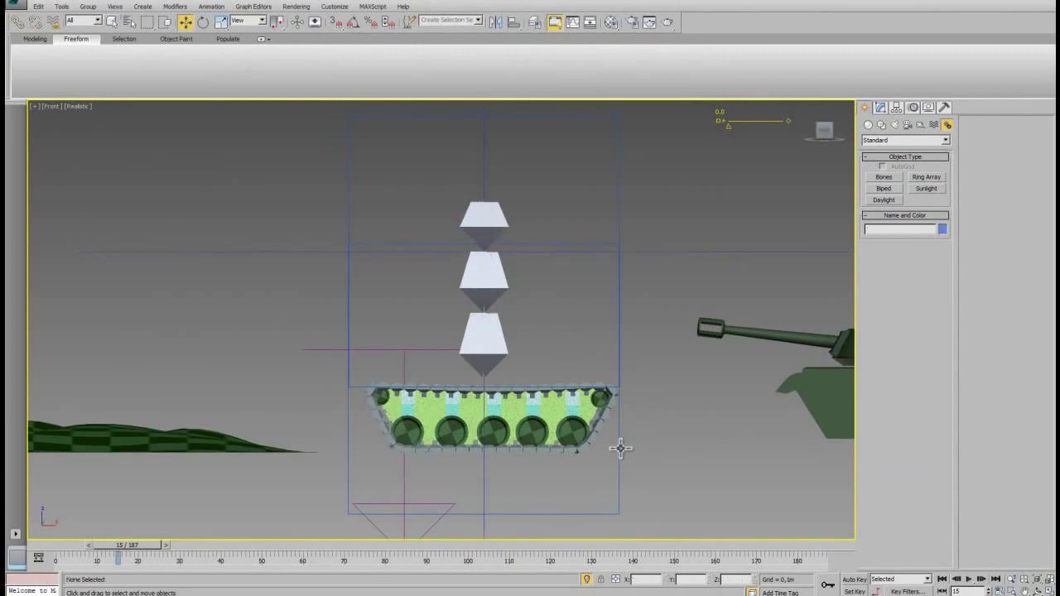
click(599, 258)
key(r)
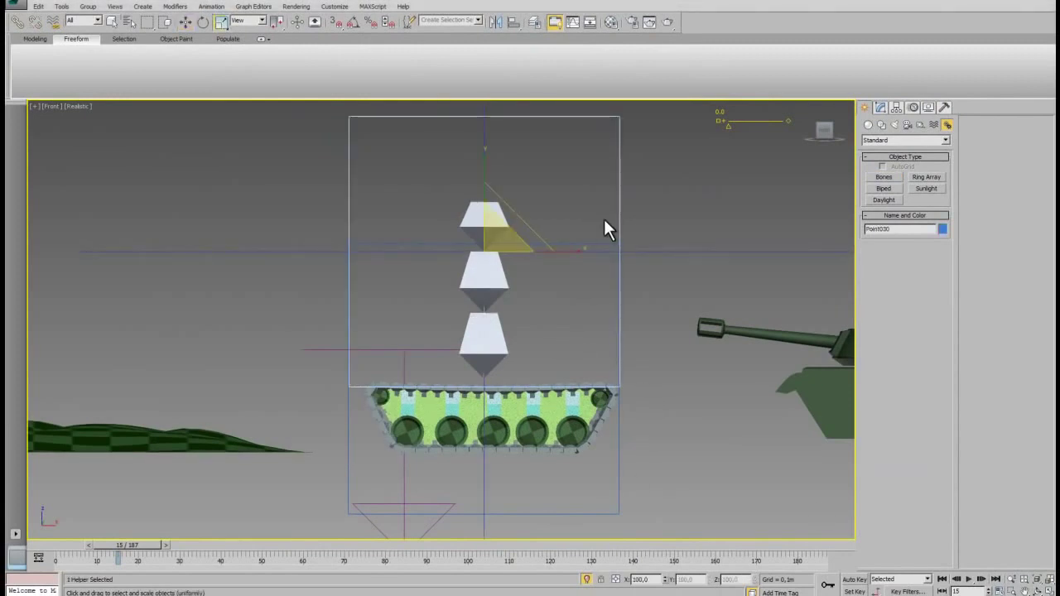
mouse_move(503, 238)
mouse_down()
mouse_move(504, 265)
mouse_move(572, 348)
mouse_up()
Step: Link the larger helper Point029 to the tank chassis
click(619, 345)
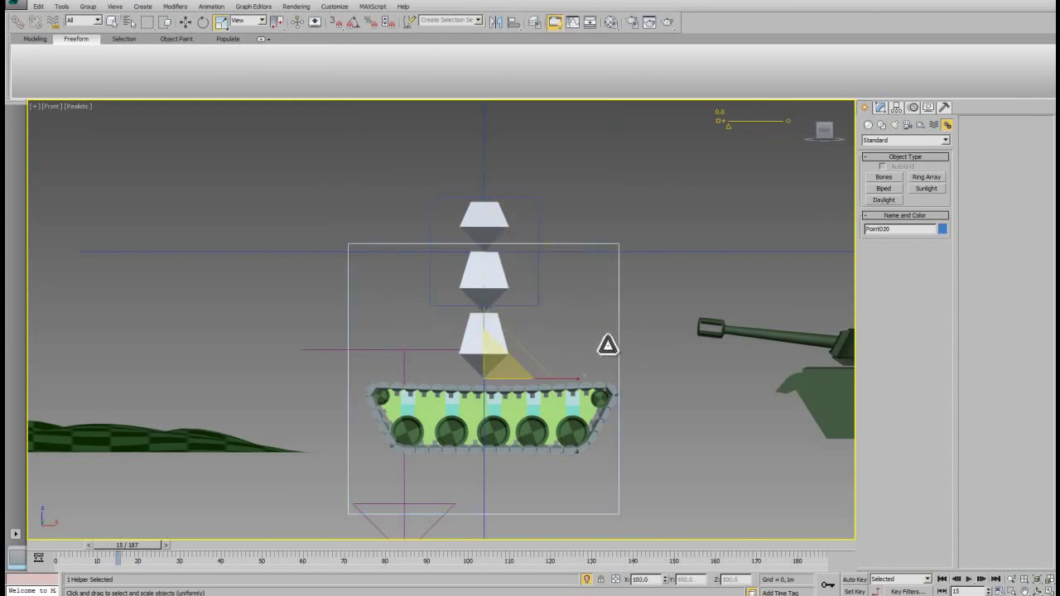
mouse_move(640, 271)
alt+middle_down()
mouse_move(641, 388)
mouse_move(507, 299)
alt+middle_up()
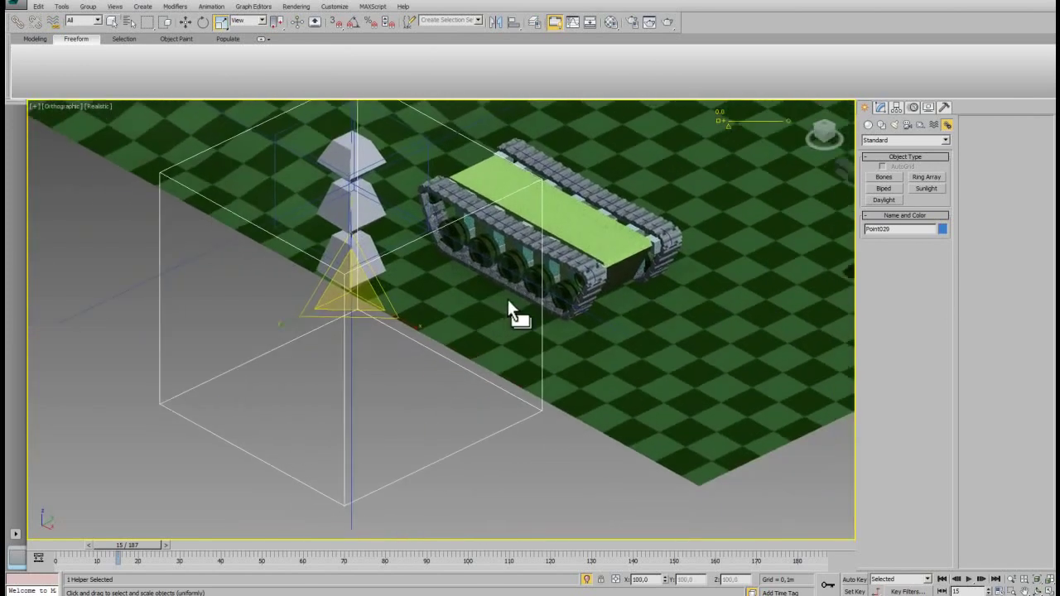
click(17, 21)
drag(456, 450, 609, 253)
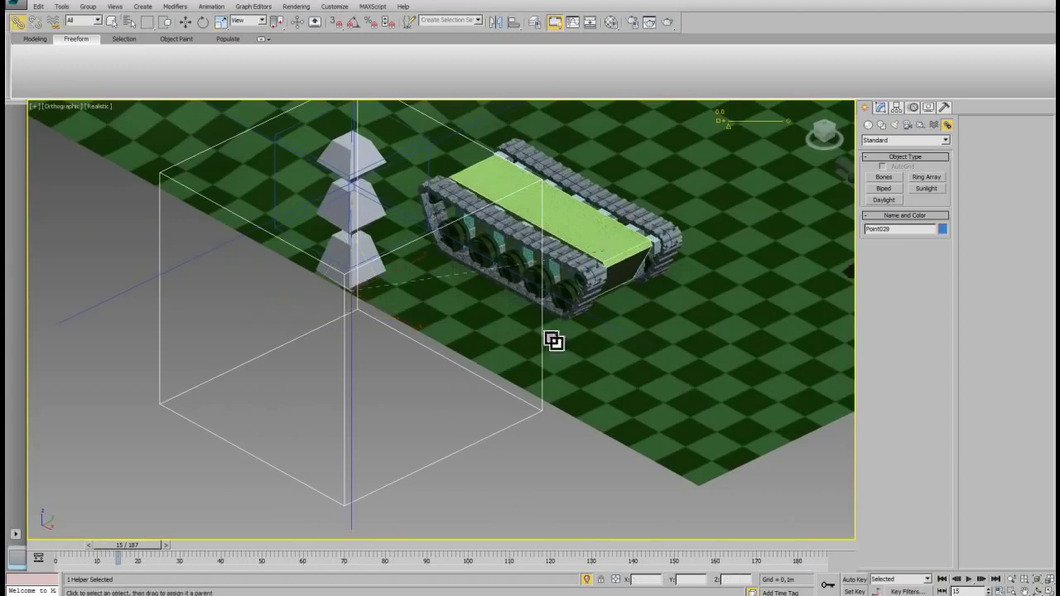
Step: Move Point029 and its bone stack onto the tank's top, centred across the hull's width
key(w)
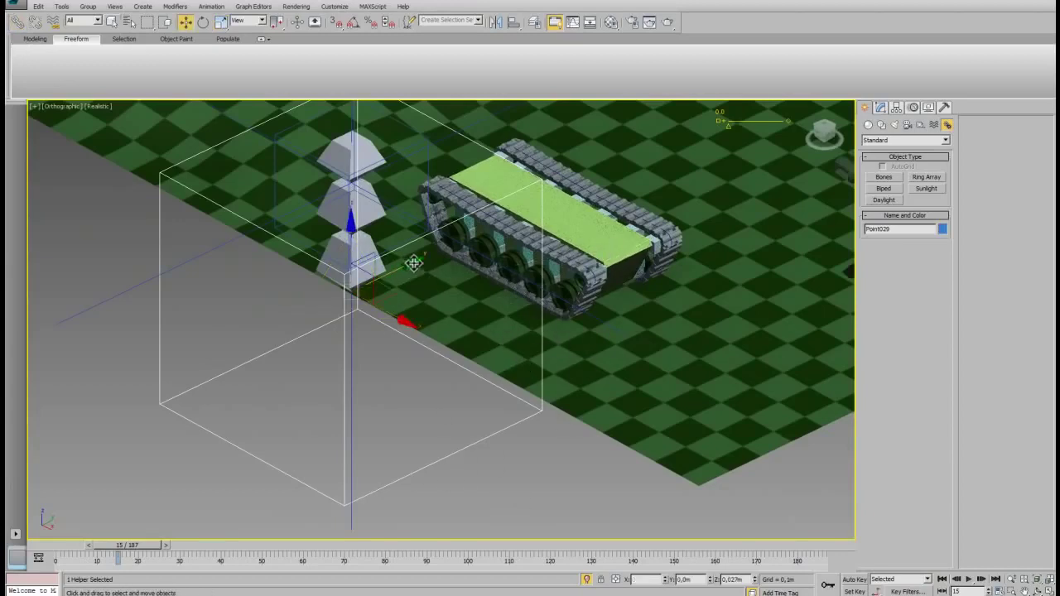
drag(414, 276, 552, 332)
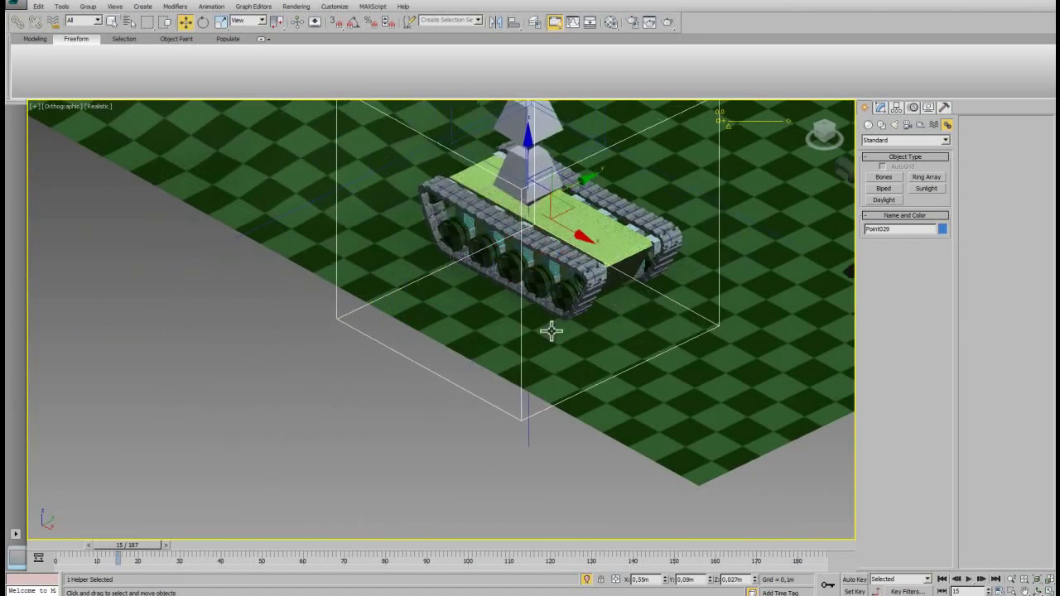
key(t)
scroll(530, 340, up, 3)
scroll(513, 356, up, 3)
scroll(463, 380, up, 3)
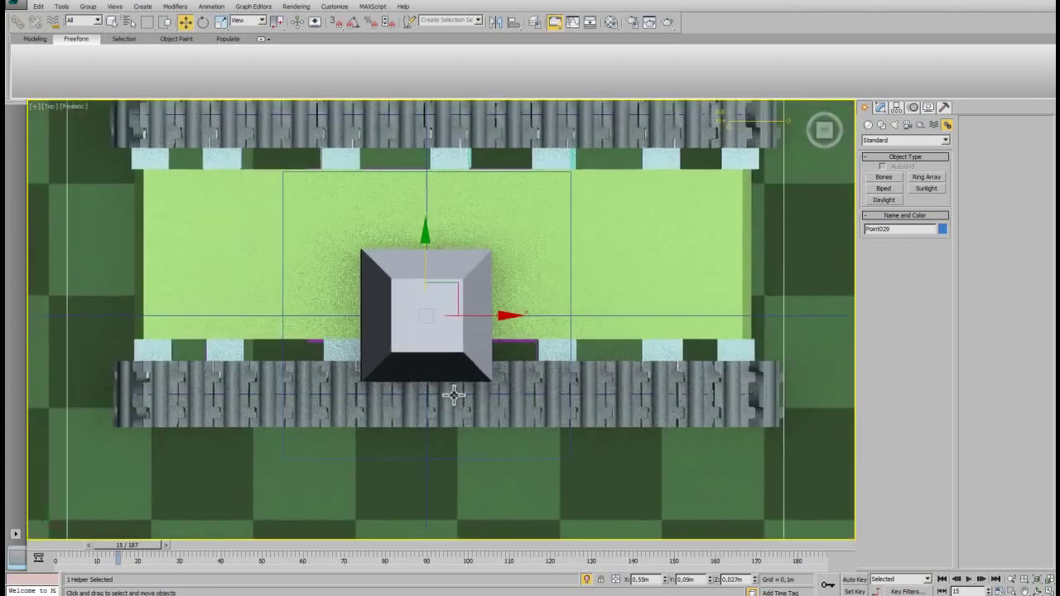
scroll(454, 395, down, 3)
drag(466, 303, 466, 262)
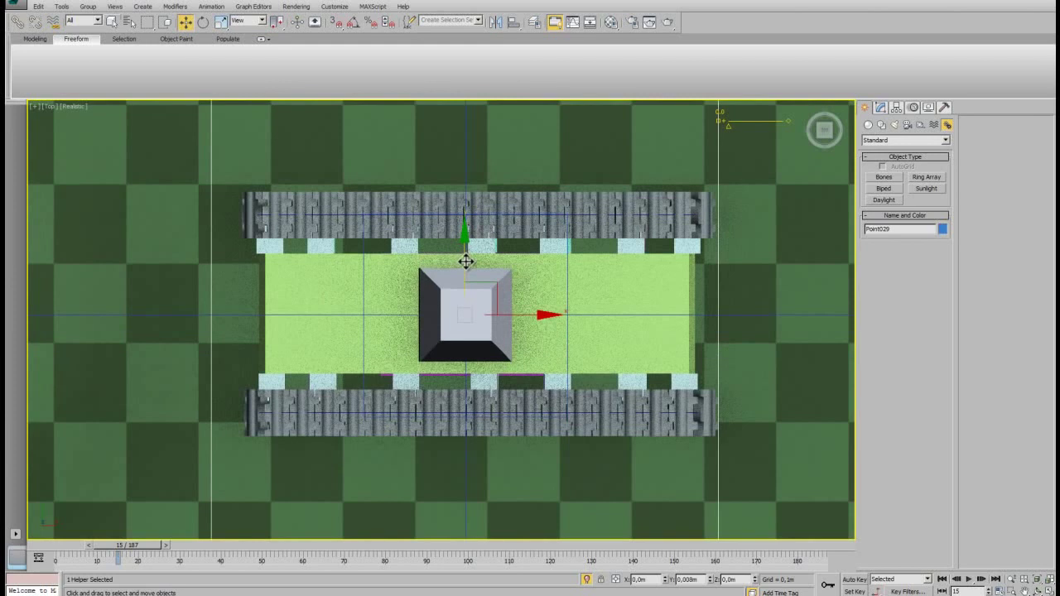
key(f)
scroll(497, 391, down, 5)
scroll(488, 377, up, 4)
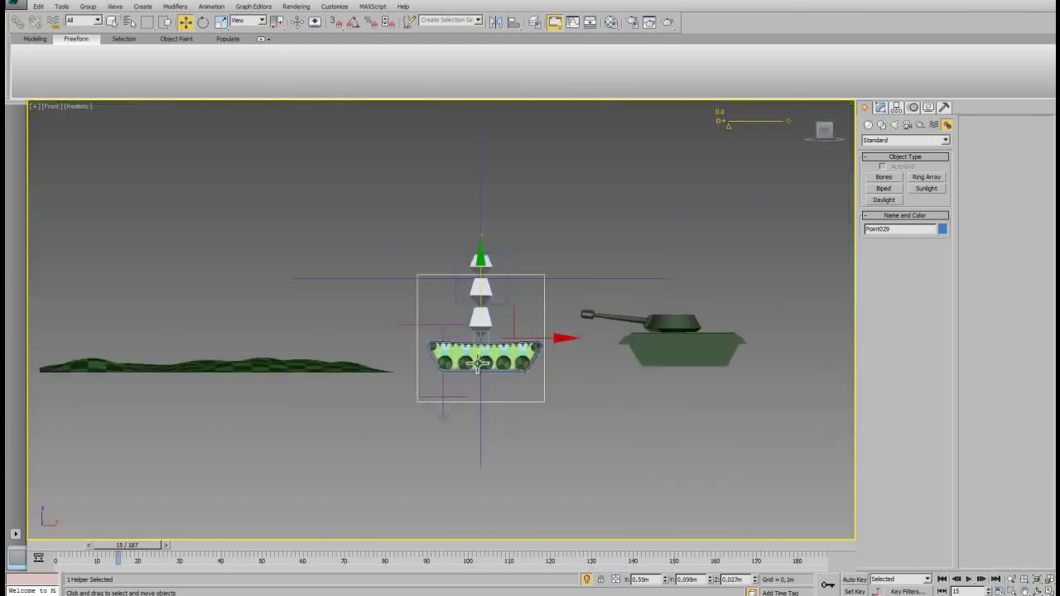
scroll(477, 365, up, 3)
Step: Lower Point029 onto the hull, nudge it right, and check frame 45
drag(484, 237, 488, 305)
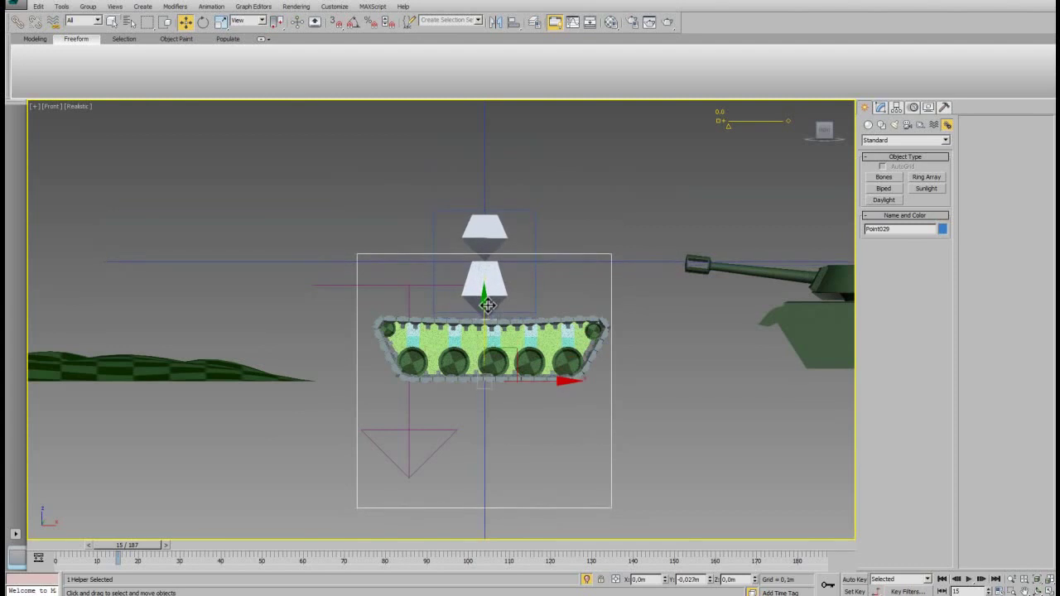
drag(547, 381, 553, 380)
alt+middle_drag(464, 426, 459, 425)
mouse_move(130, 547)
mouse_down()
mouse_move(19, 568)
mouse_move(267, 552)
mouse_move(185, 563)
mouse_move(137, 525)
mouse_up()
key(w)
scroll(694, 481, up, 3)
Step: Reframe the front view on the tank and select the upper helper Point030
click(693, 470)
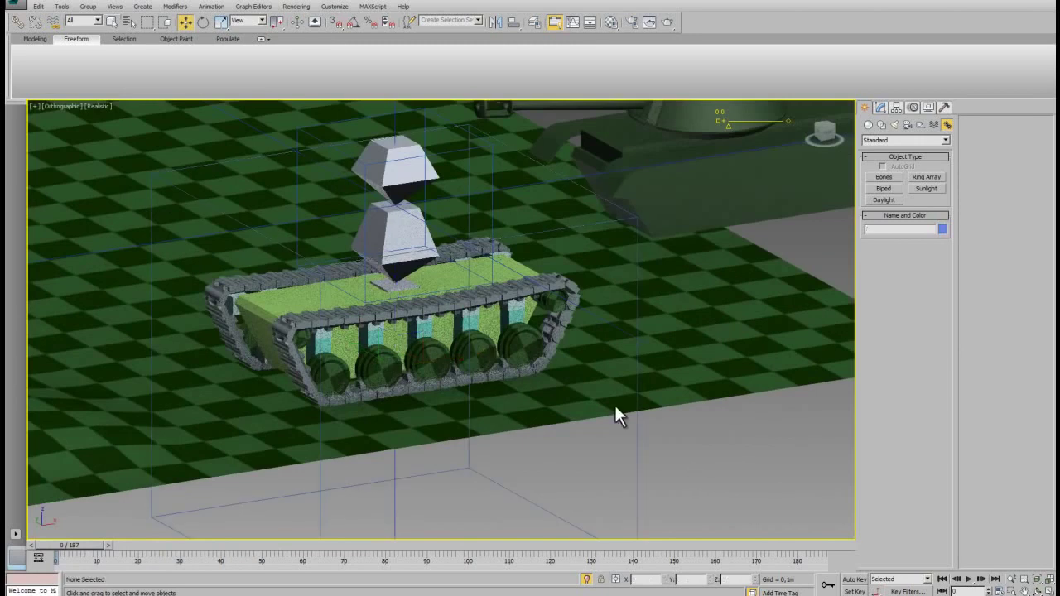
scroll(614, 403, down, 4)
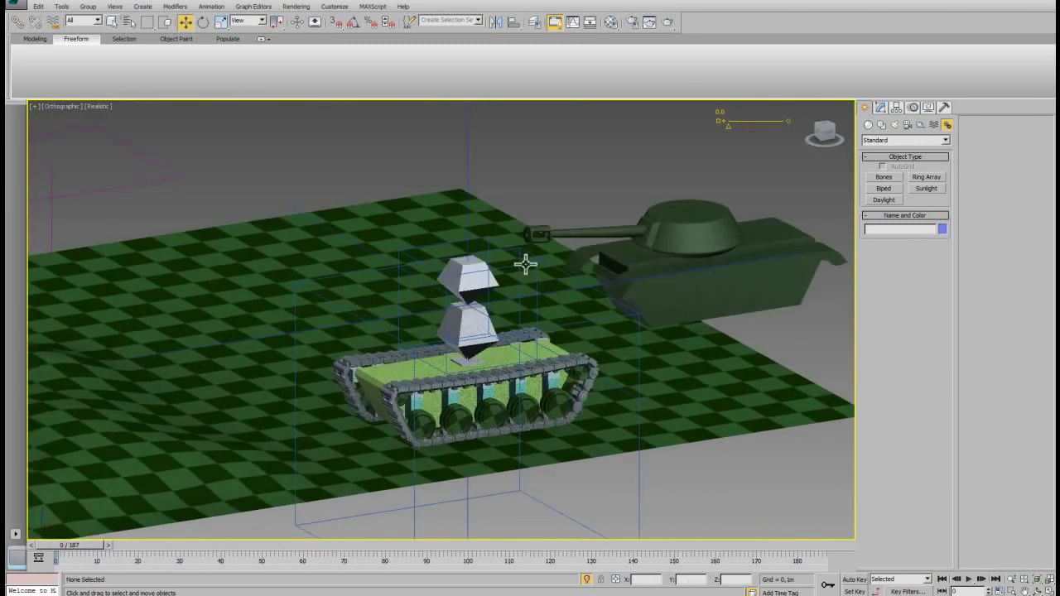
click(525, 277)
key(f)
scroll(467, 342, up, 2)
scroll(402, 427, up, 3)
middle_drag(657, 231, 598, 211)
click(602, 224)
click(577, 222)
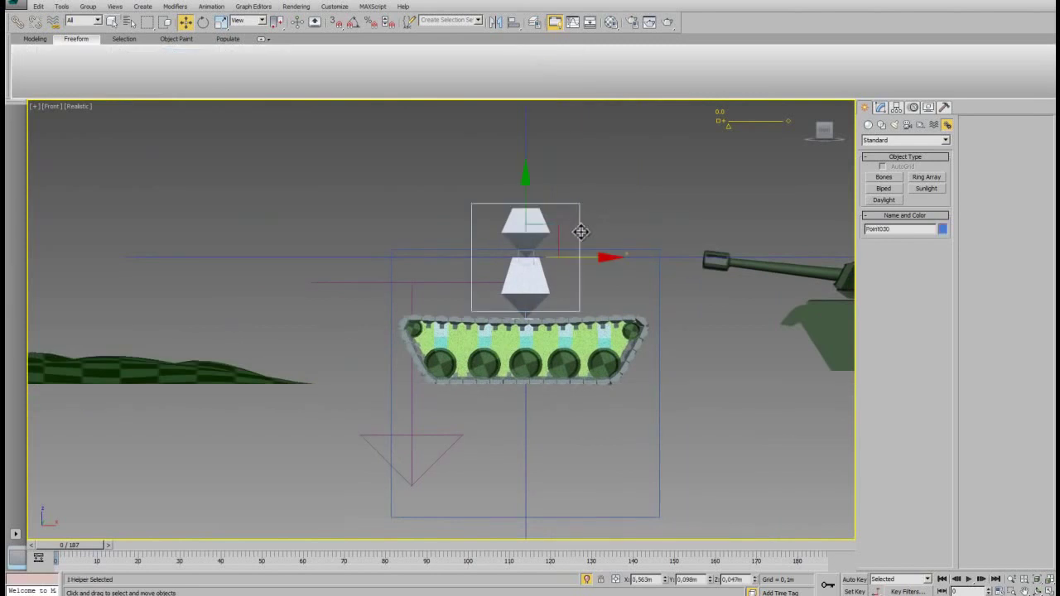
scroll(569, 304, down, 3)
mouse_move(603, 339)
alt+middle_down()
mouse_move(561, 367)
mouse_move(570, 359)
alt+middle_up()
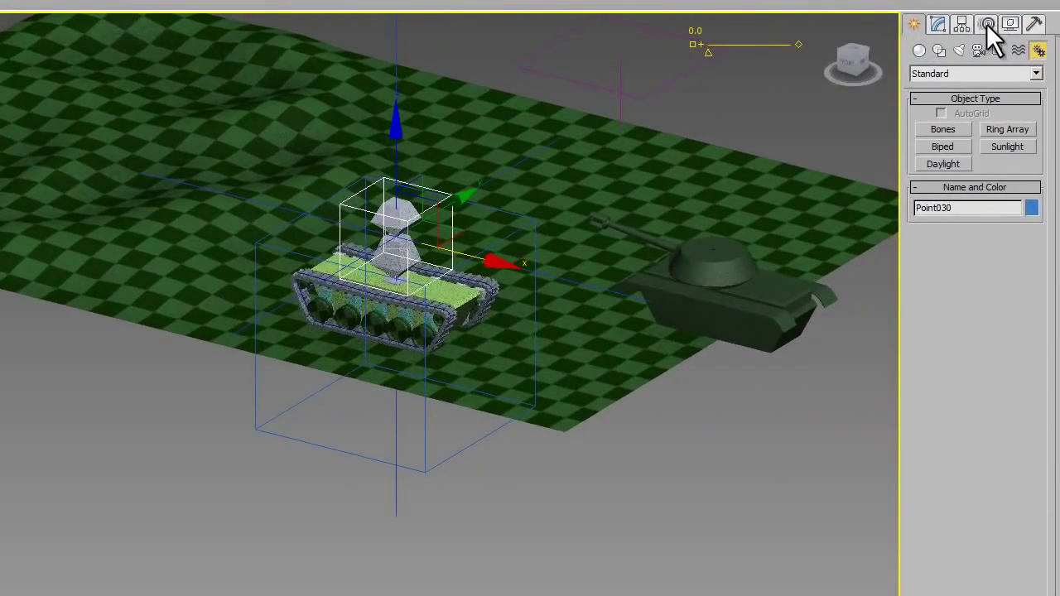
Step: Assign a Spring controller to Point030's position in the Motion panel, mass 300
click(987, 24)
click(978, 183)
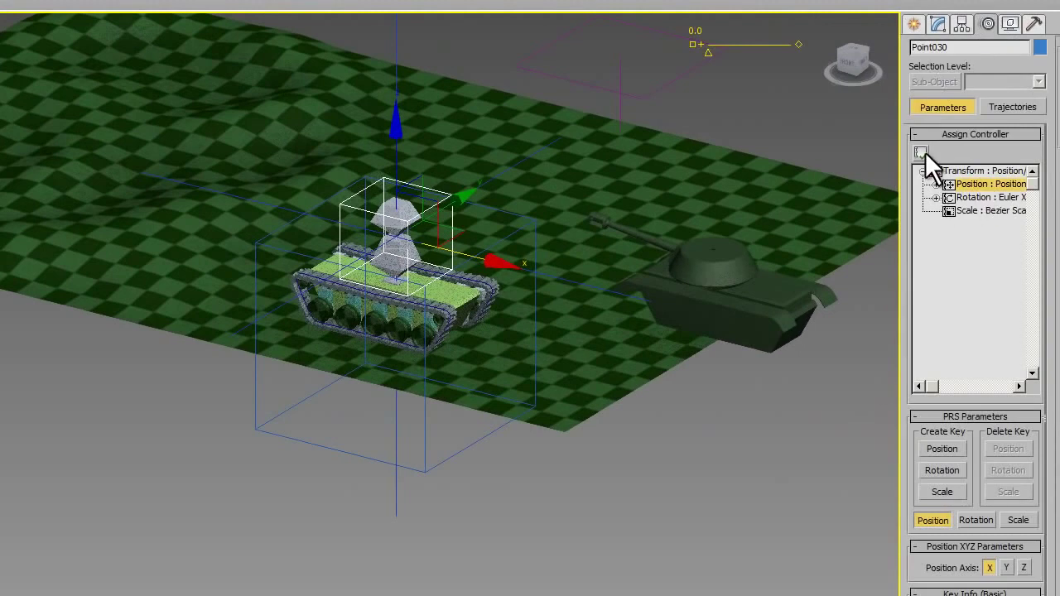
click(920, 153)
click(332, 332)
click(415, 452)
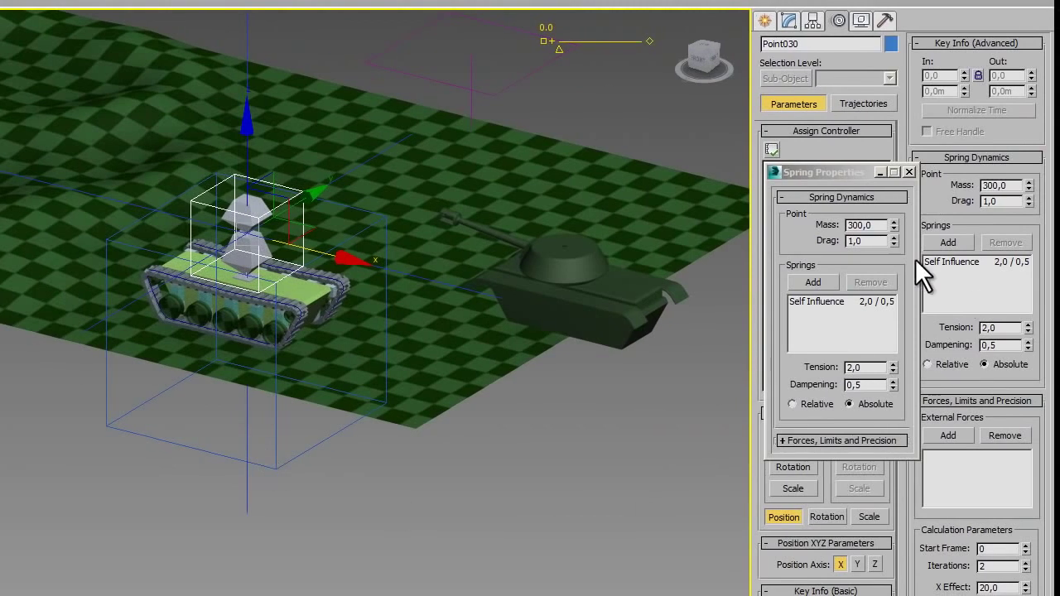
click(952, 226)
text(2000)
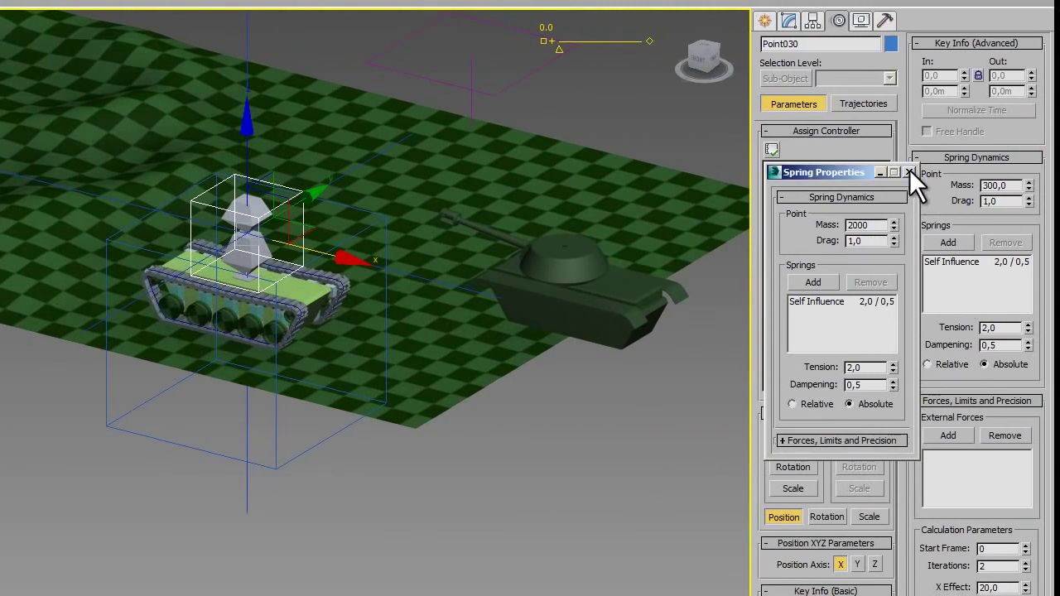
click(908, 171)
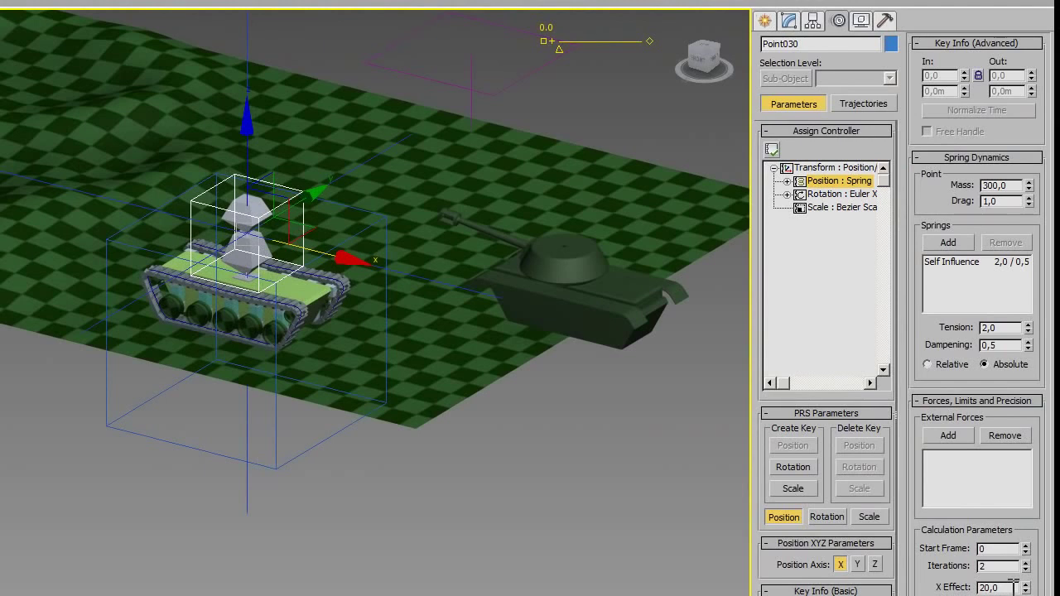
Step: Set the spring's X Effect to 100 and expand the viewport to follow the tank
click(1012, 586)
text(0)
scroll(303, 402, up, 5)
mouse_move(303, 402)
middle_down()
mouse_move(544, 497)
mouse_move(629, 495)
middle_up()
scroll(629, 495, up, 2)
scroll(544, 502, up, 2)
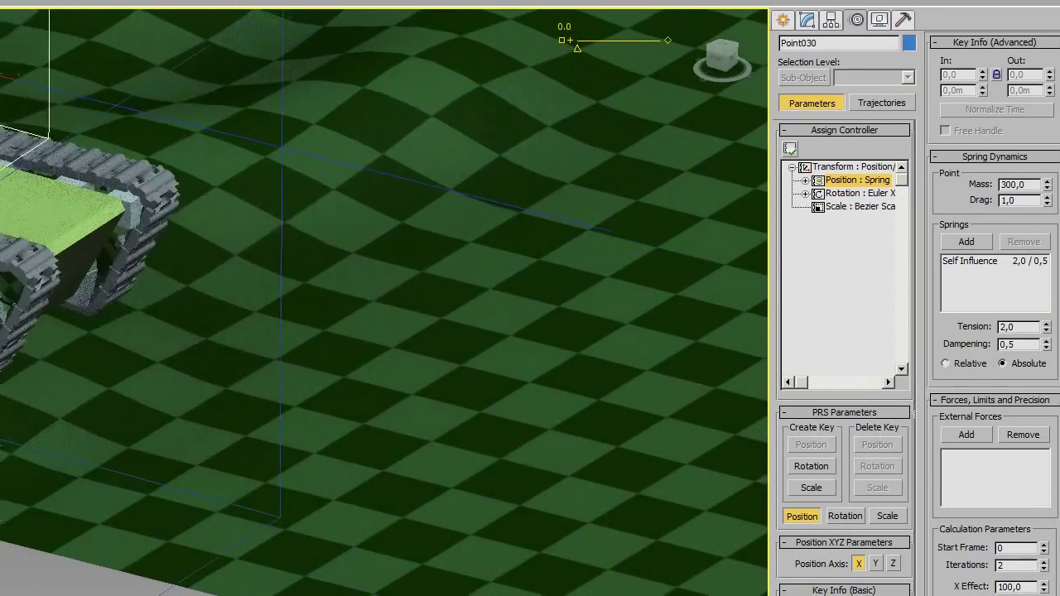
key(ctrl+x)
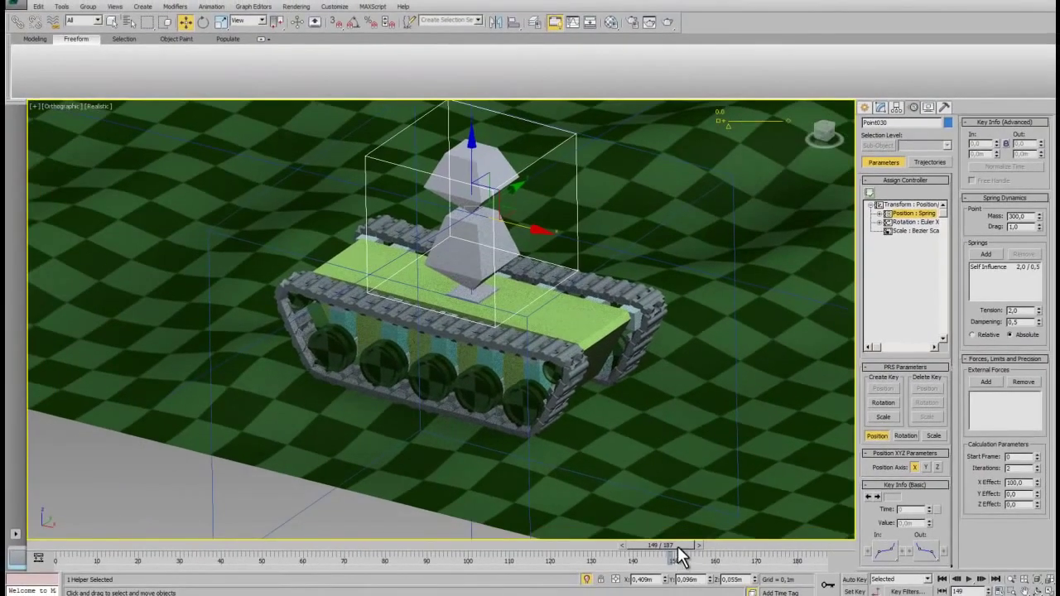
Step: Play the animation from the first frame to preview the spring, then rewind to frame 0
drag(675, 546, 206, 534)
click(970, 580)
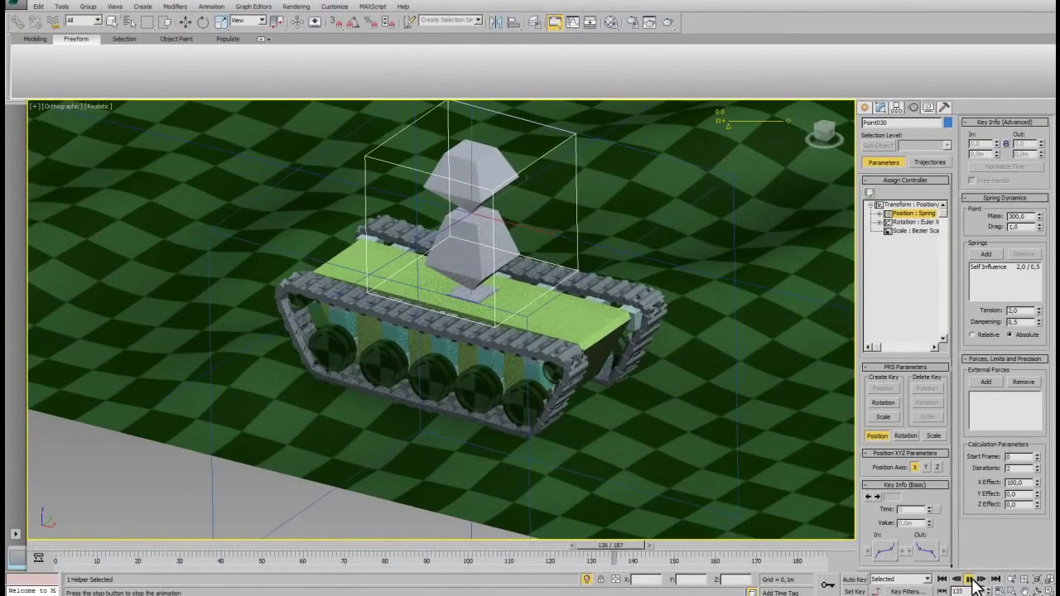
click(973, 584)
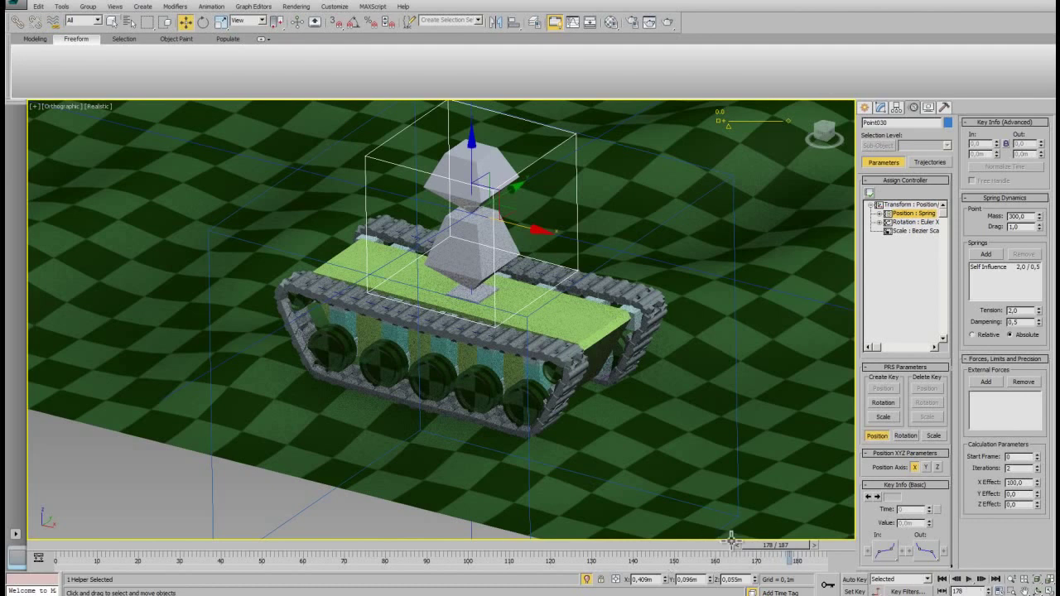
drag(759, 562, 58, 562)
key(w)
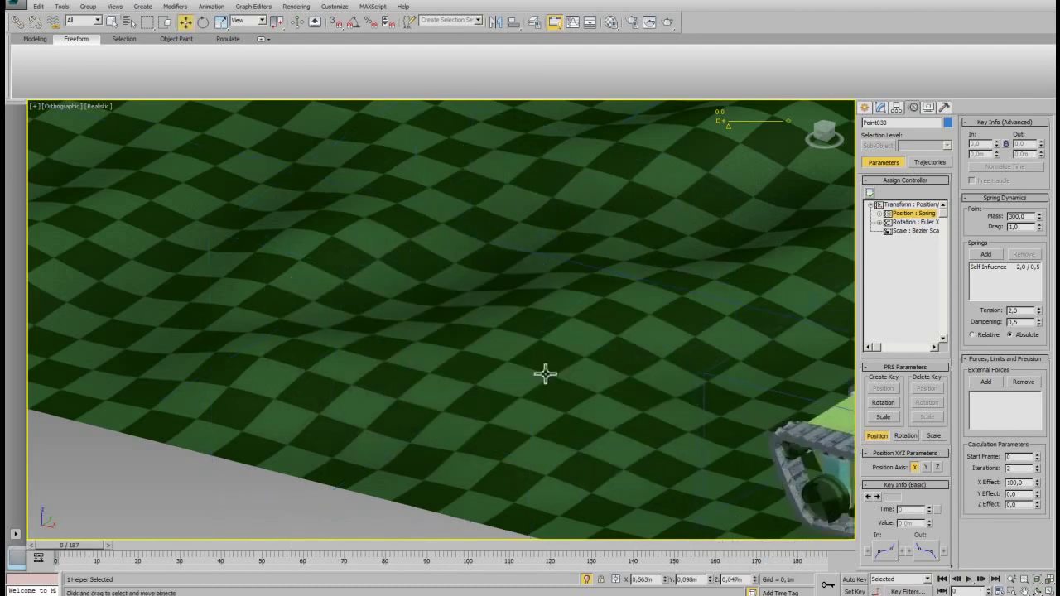
Step: Orbit and pan the viewport onto the small tank
scroll(543, 373, down, 5)
alt+middle_drag(511, 376, 579, 385)
scroll(645, 343, up, 2)
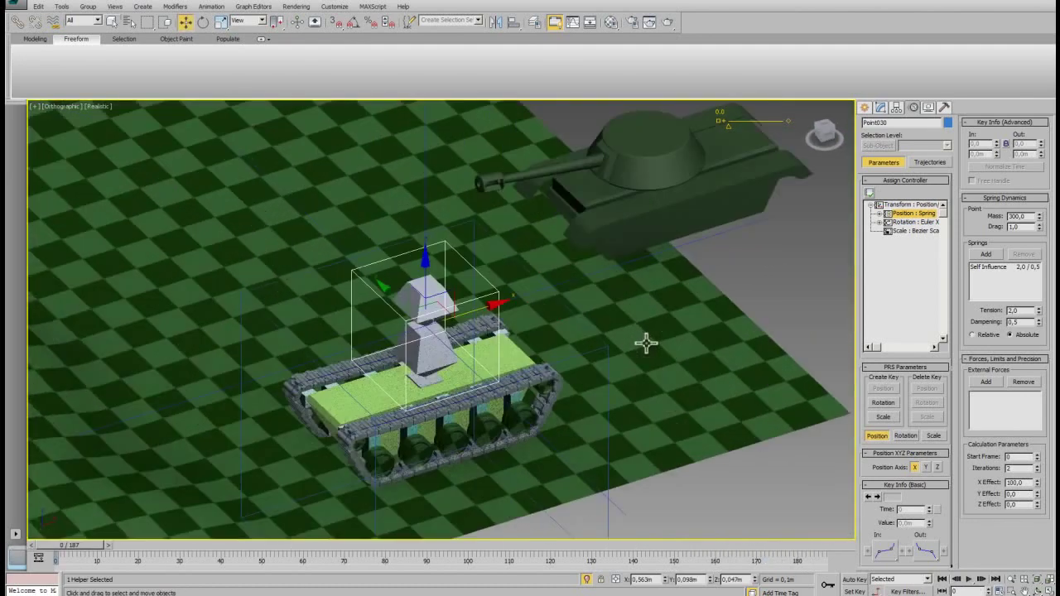
scroll(622, 367, up, 1)
scroll(624, 358, up, 2)
alt+middle_drag(624, 358, 685, 395)
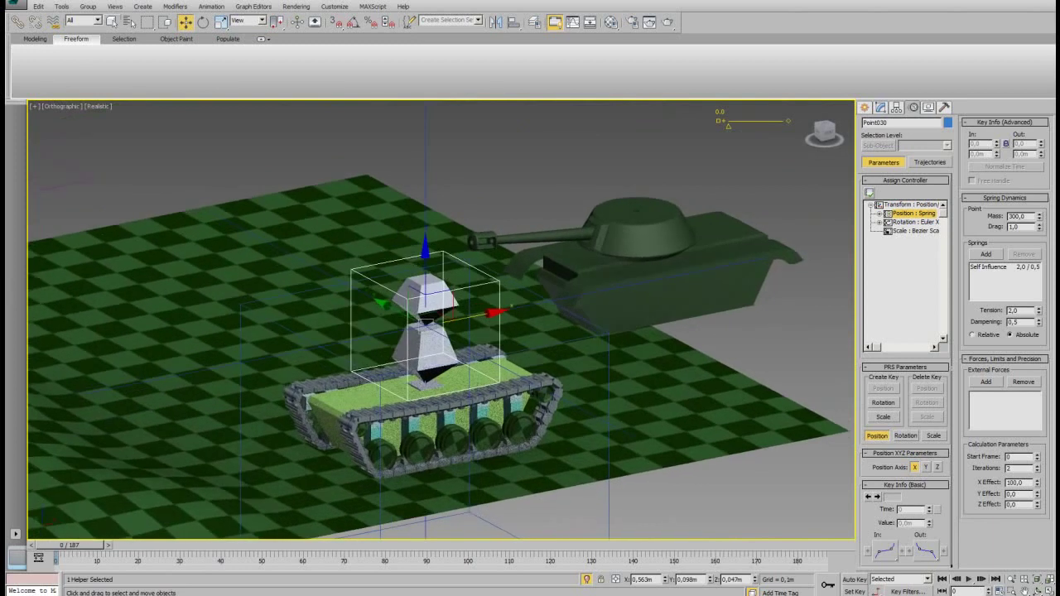
middle_drag(603, 305, 678, 305)
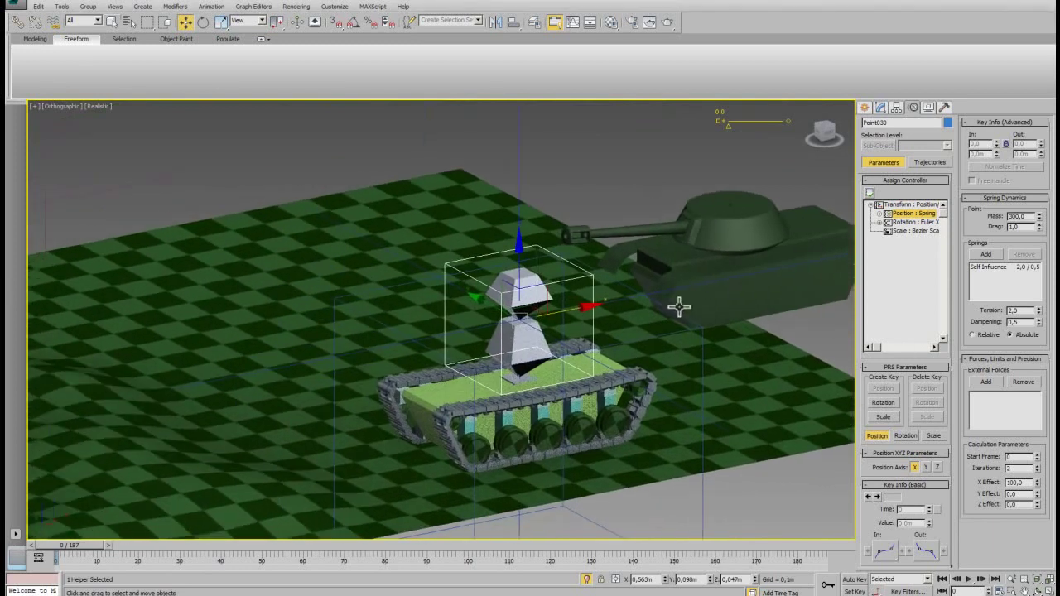
click(575, 22)
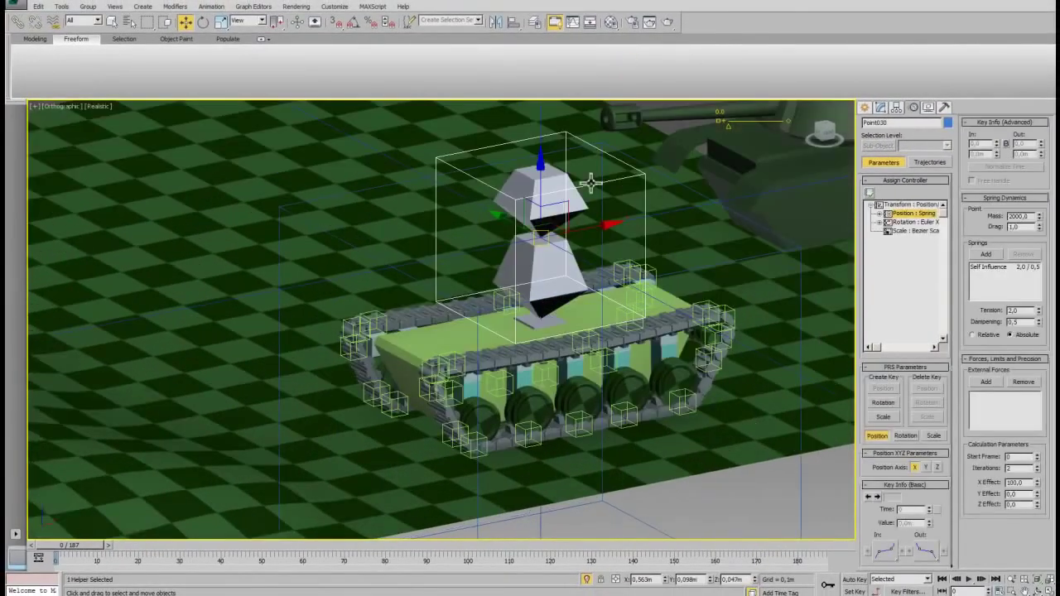
Step: Assign a Float Expression controller to Point030's X Effect track in the Curve Editor
click(571, 25)
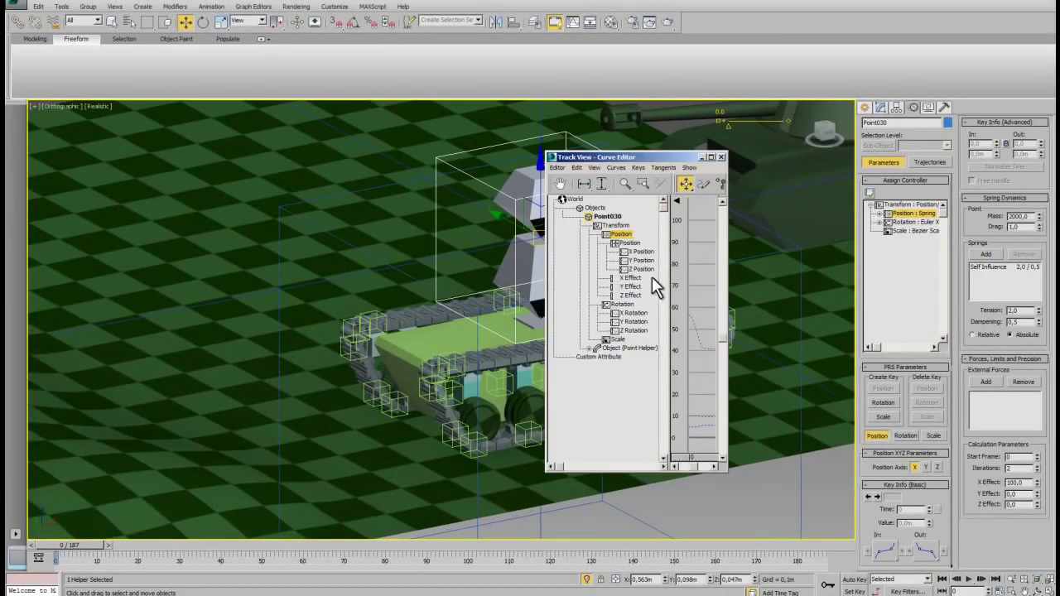
click(631, 278)
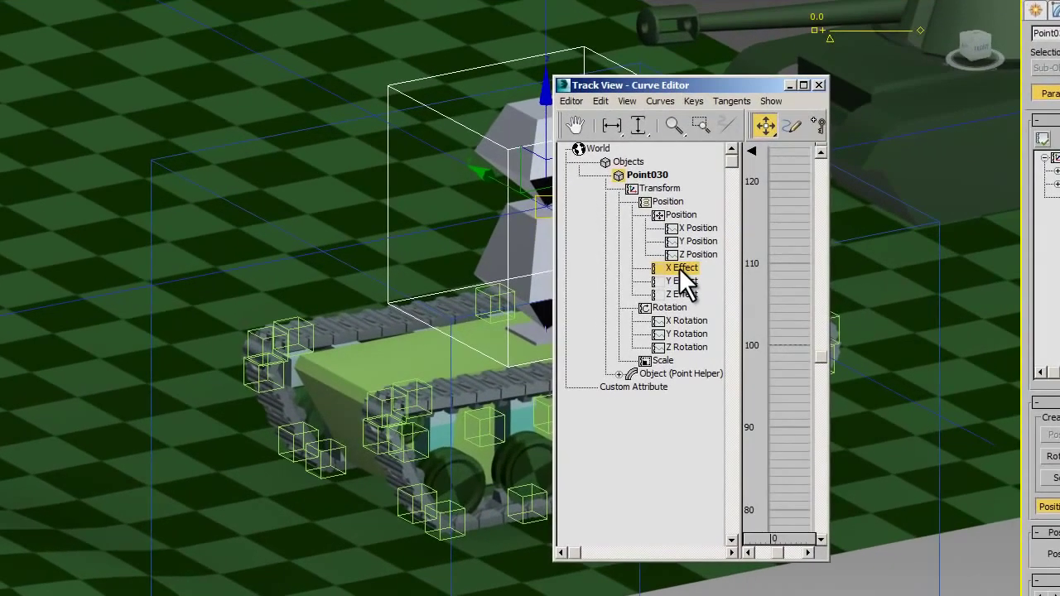
right_click(681, 268)
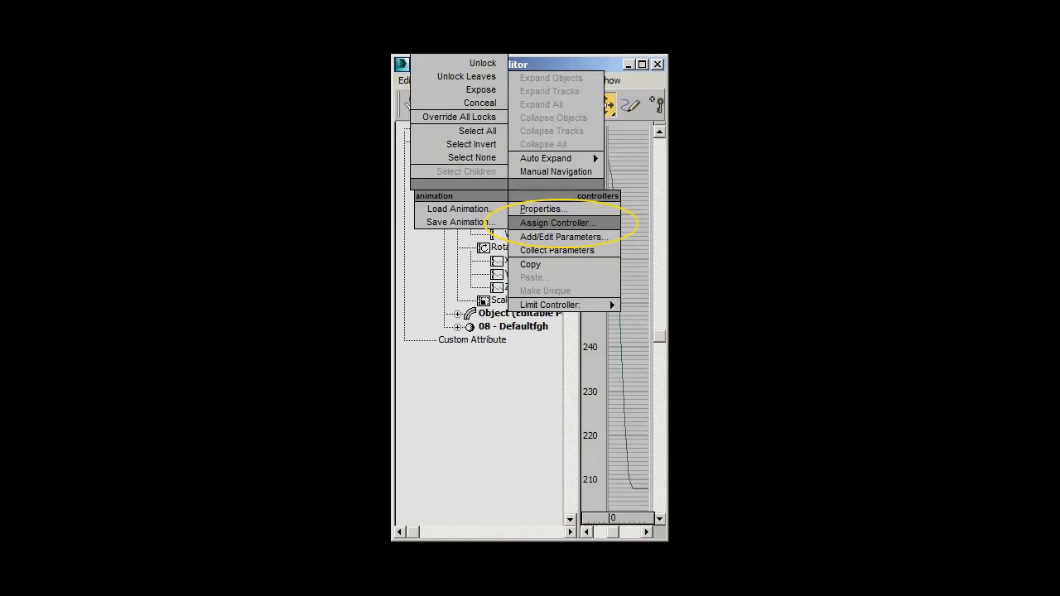
click(757, 300)
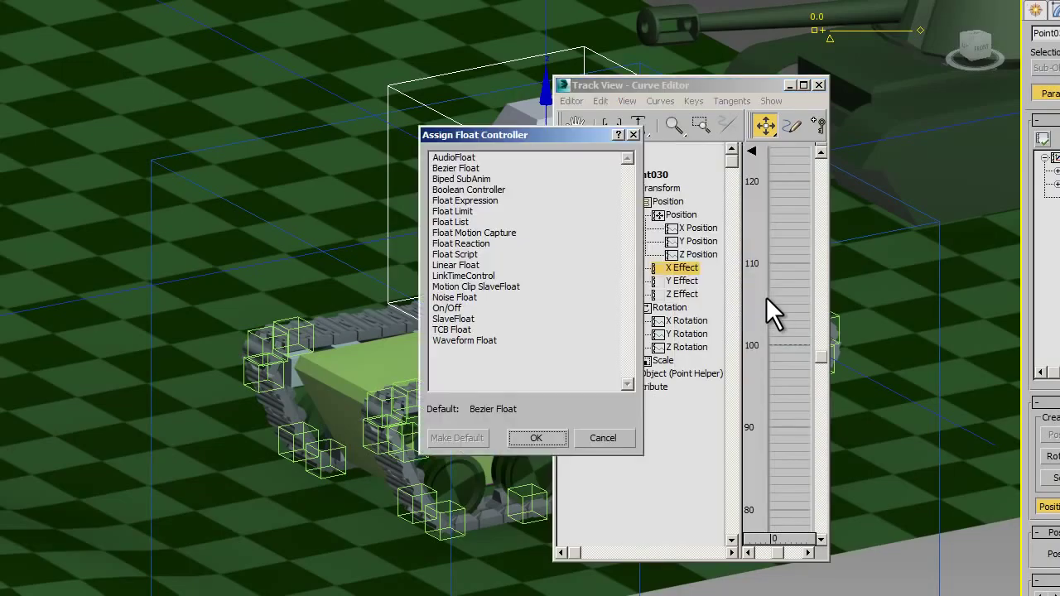
click(480, 200)
click(535, 438)
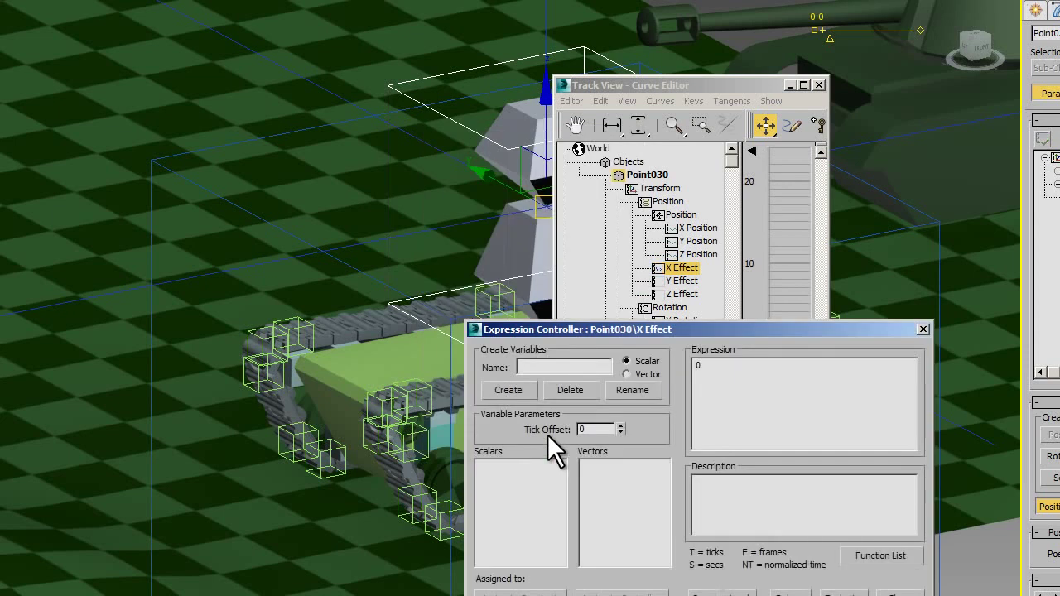
Step: Create a scalar variable named s in the expression controller
drag(744, 327, 774, 231)
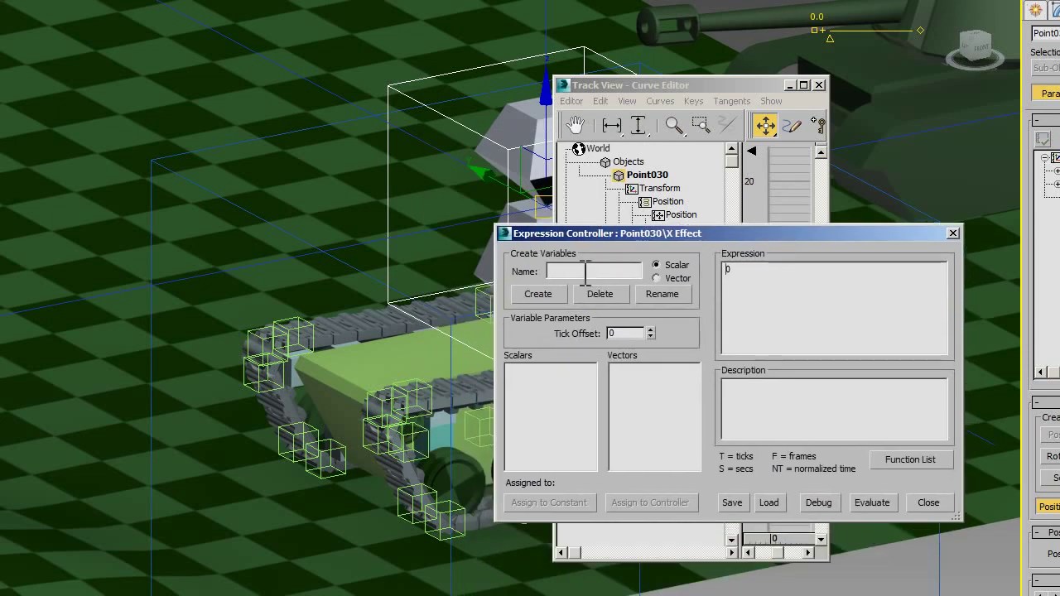
text(s)
click(543, 294)
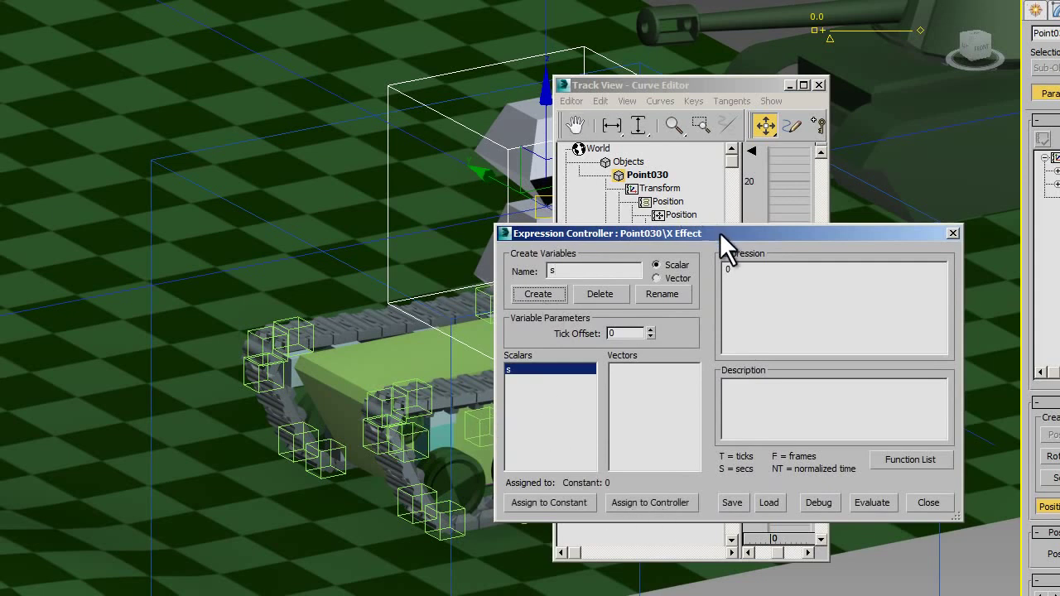
mouse_move(721, 234)
mouse_down()
mouse_move(710, 288)
mouse_move(701, 282)
mouse_up()
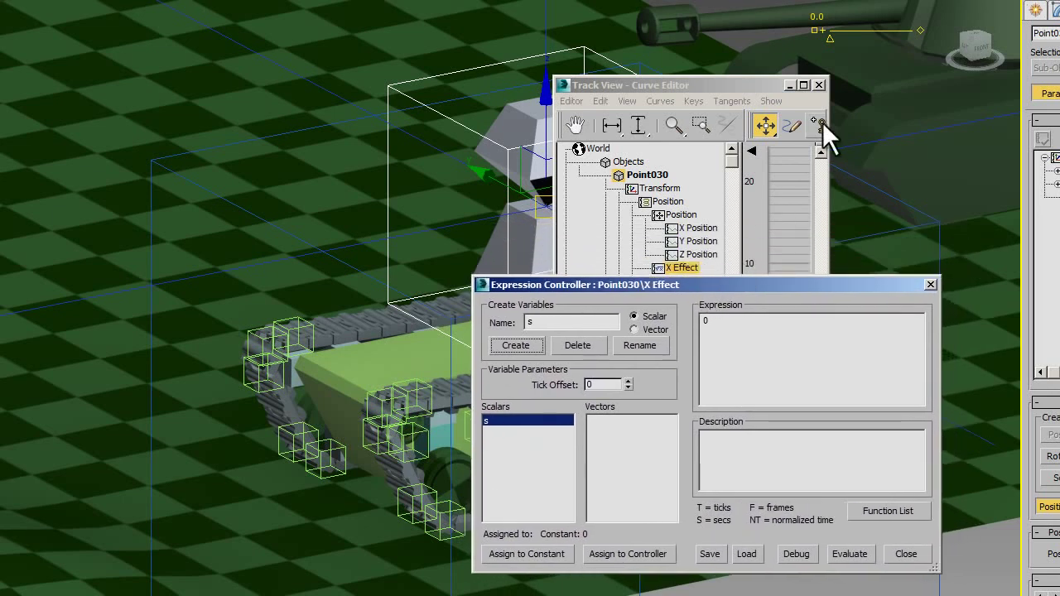
Step: Link scalar s to sliderManipulator001's value track and set the expression to s
ctrl+click(828, 41)
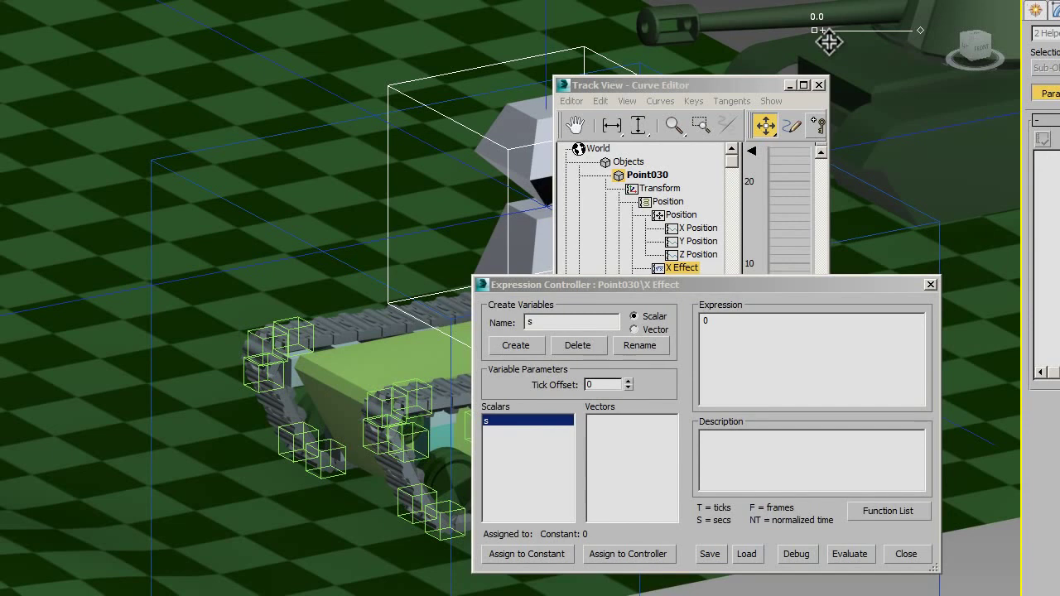
key(alt+q)
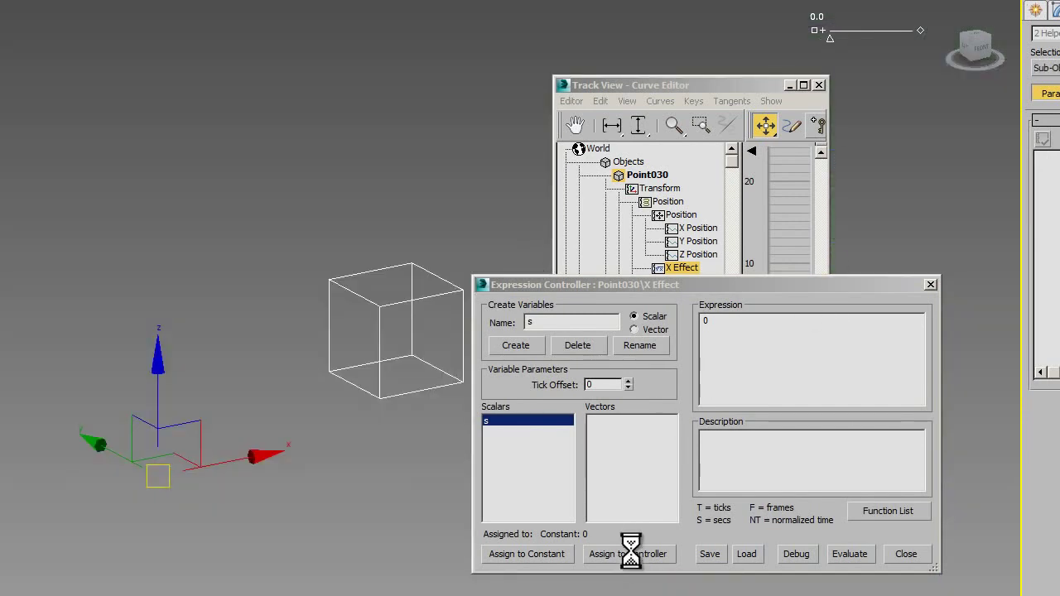
click(694, 176)
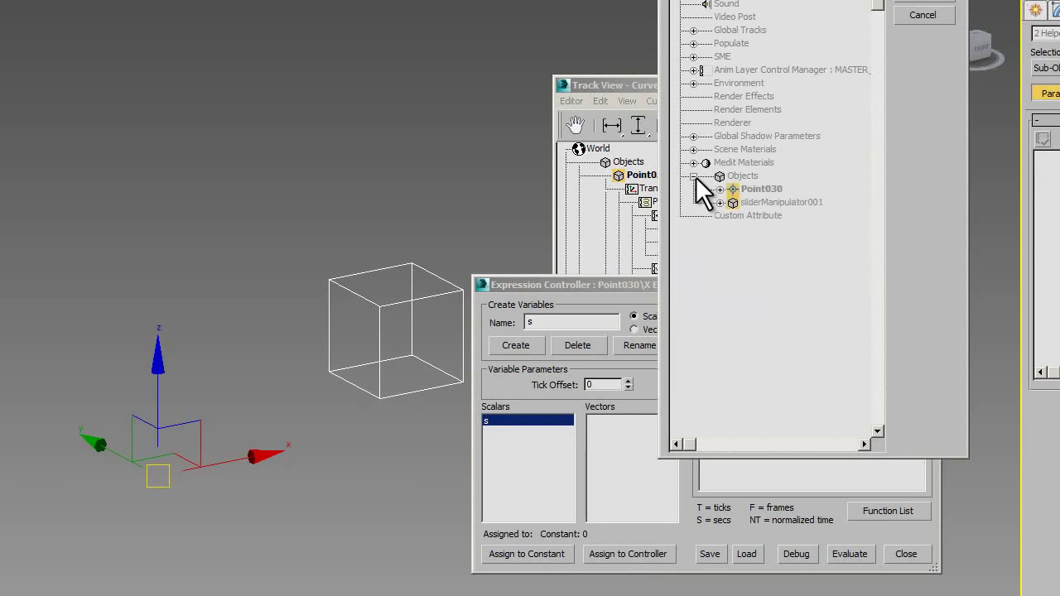
click(720, 202)
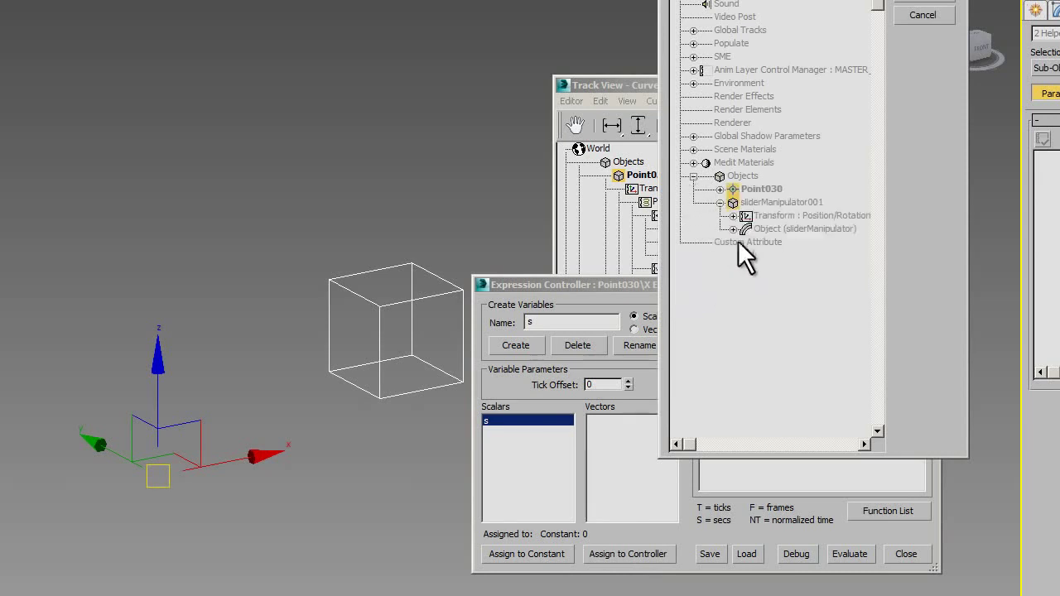
click(733, 216)
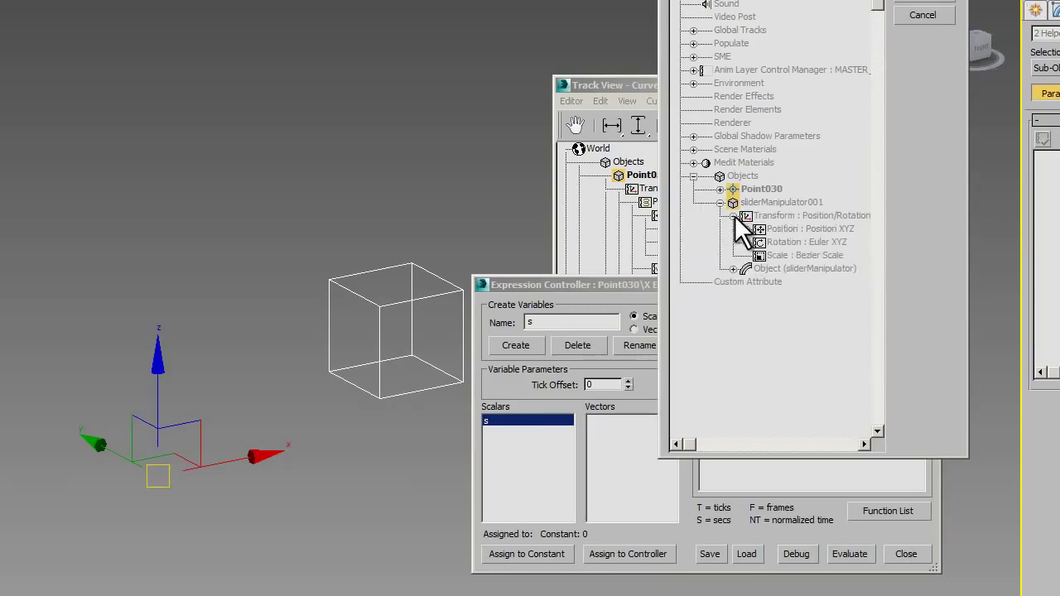
click(733, 269)
click(778, 283)
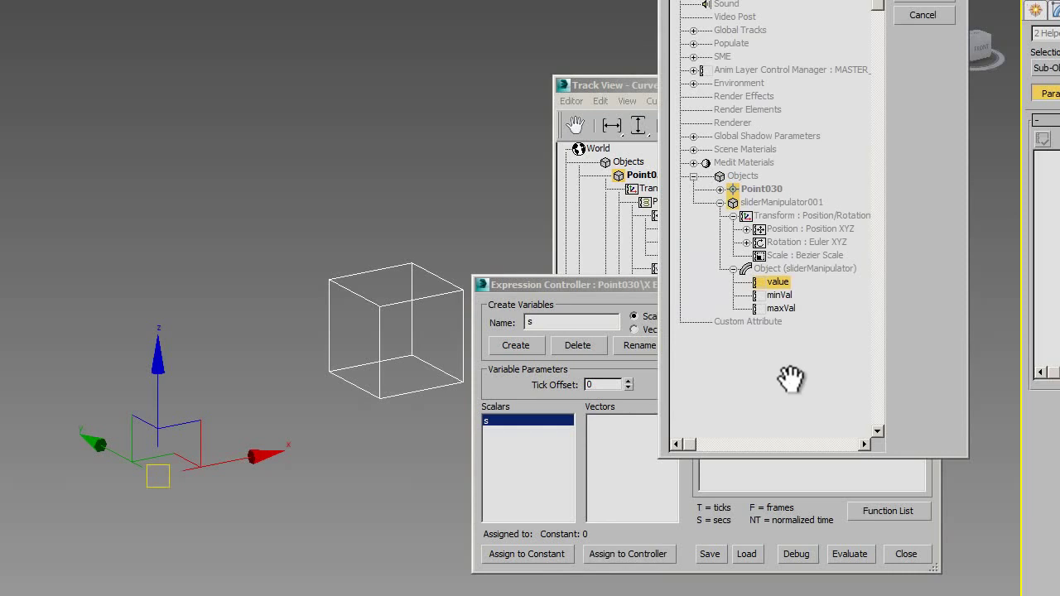
click(927, 2)
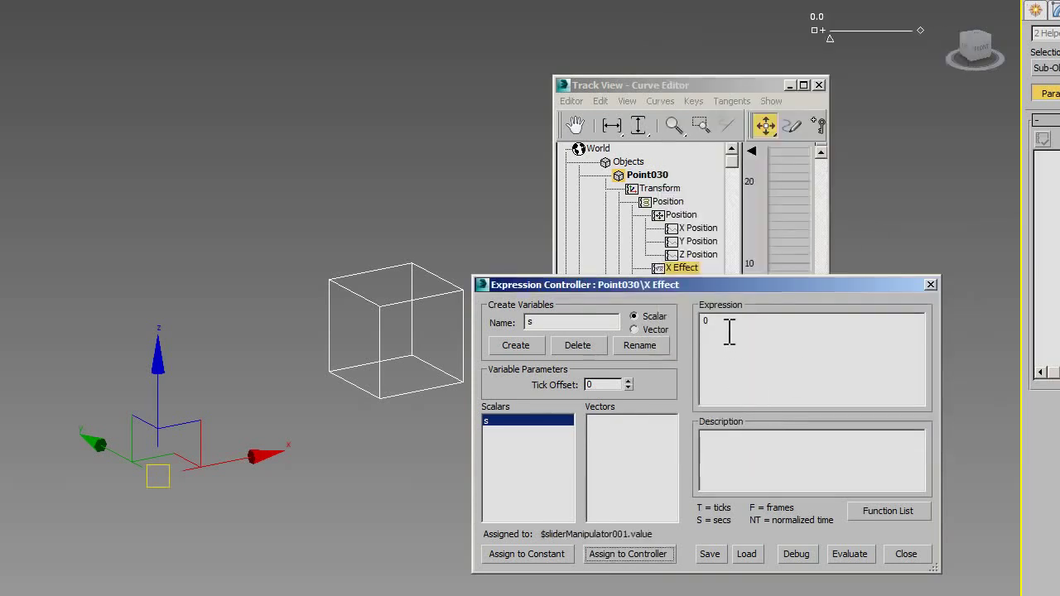
text(s)
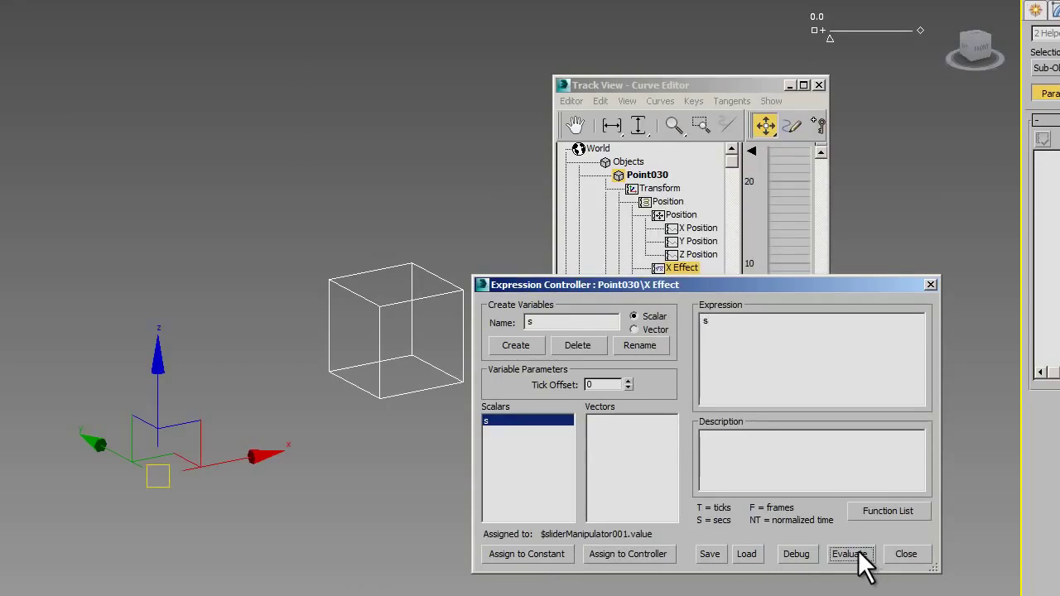
click(931, 285)
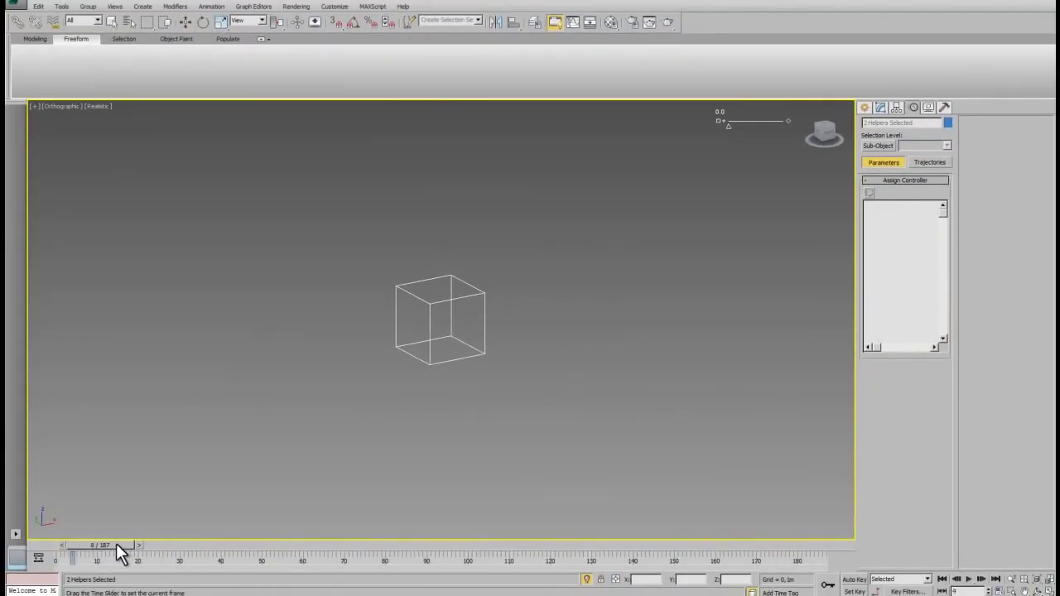
Step: Scrub and play the timeline to test the slider-driven motion, then return to frame 0
drag(118, 549, 582, 553)
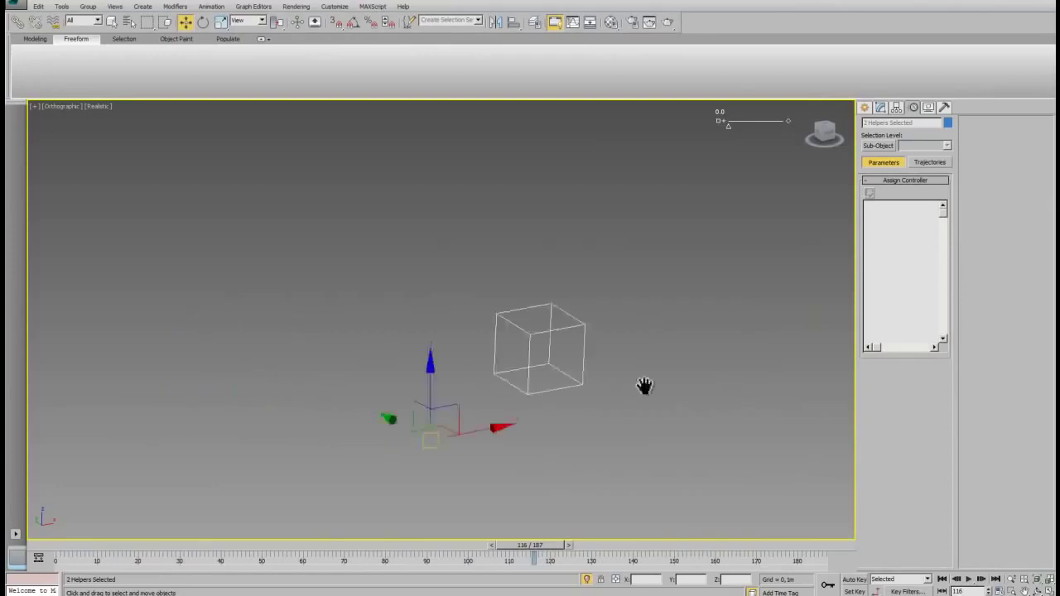
drag(545, 553, 10, 559)
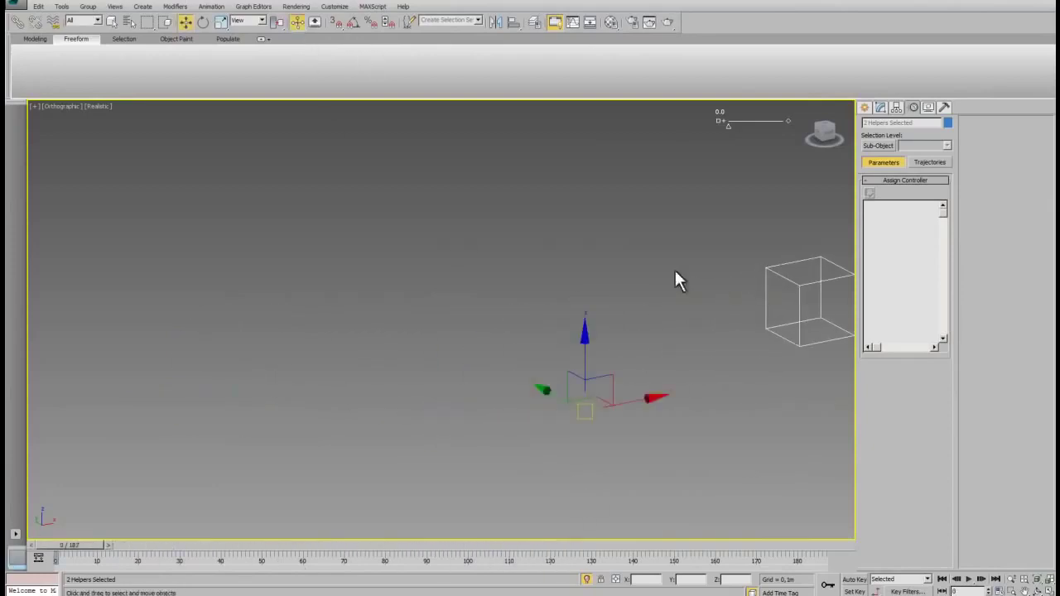
click(969, 579)
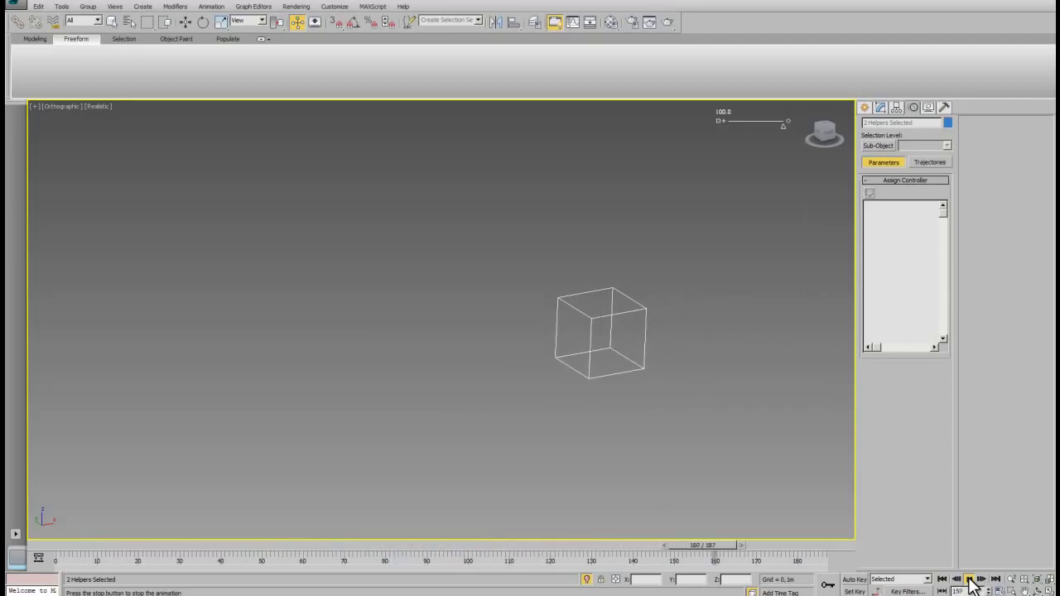
click(969, 580)
key(Home)
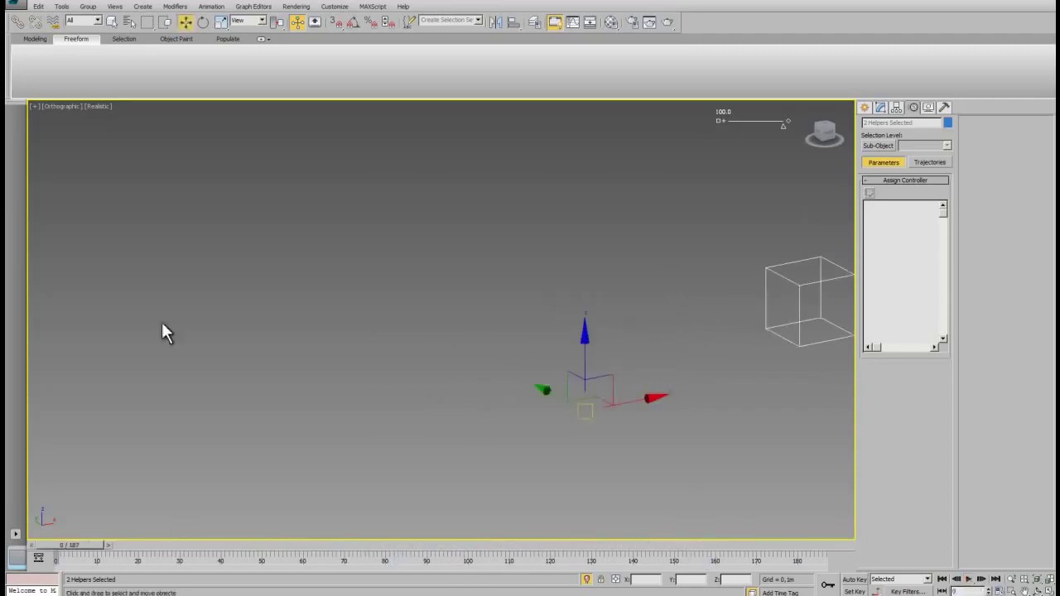
Step: Drag the slider manipulator back to 0.0 and bring the tank back into view
drag(784, 126, 488, 330)
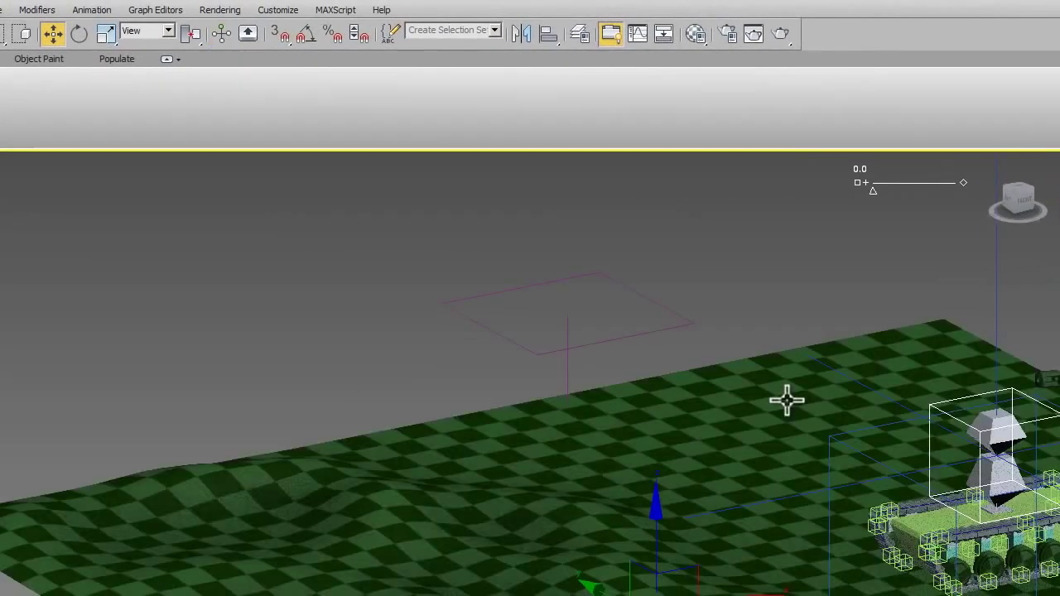
middle_drag(786, 403, 672, 430)
scroll(547, 375, up, 3)
mouse_move(546, 375)
alt+middle_down()
mouse_move(490, 241)
mouse_move(633, 372)
alt+middle_up()
Step: Select helpers Point001 through Point030 from the Select by Name list
key(F3)
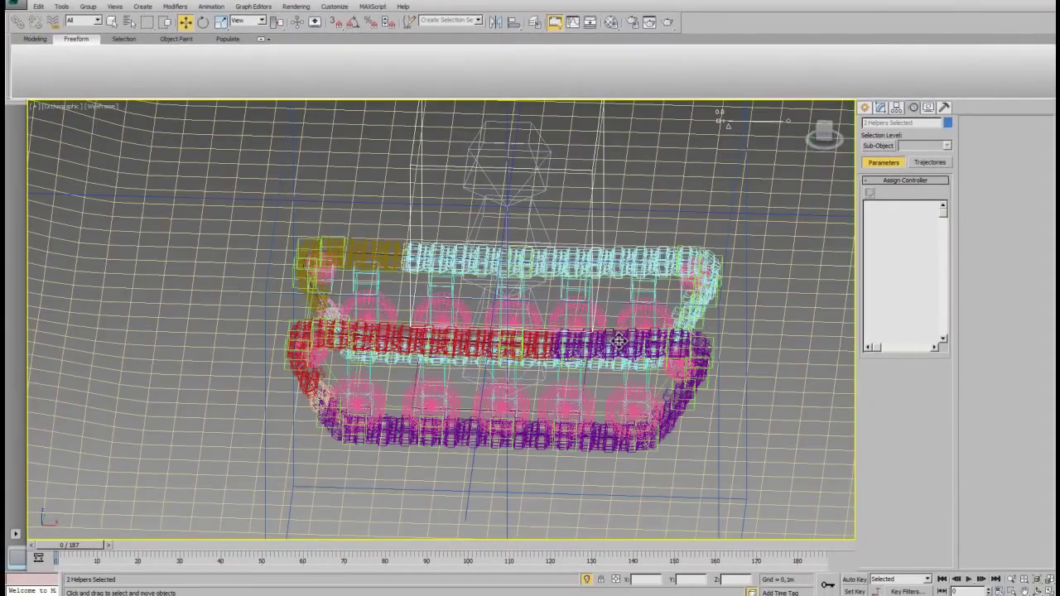
click(692, 409)
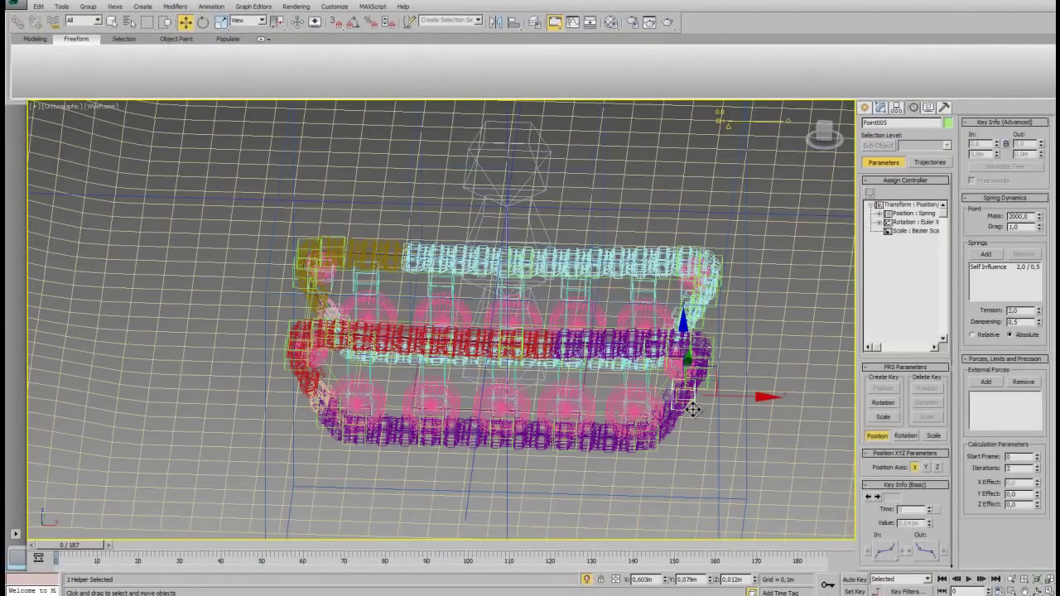
key(h)
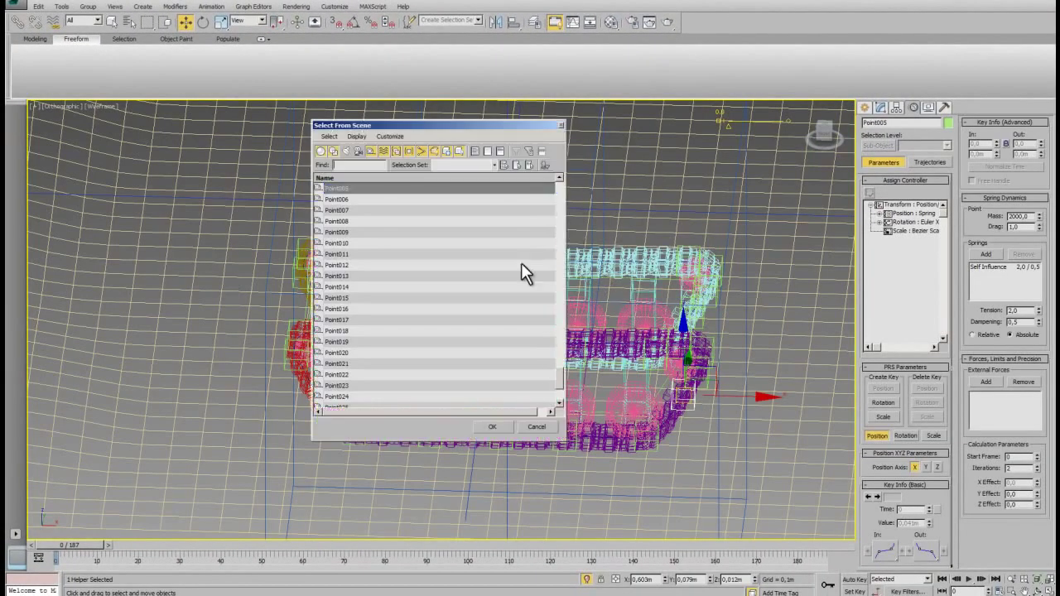
mouse_move(562, 366)
mouse_down()
mouse_move(563, 356)
mouse_move(559, 380)
mouse_move(546, 382)
mouse_up()
click(351, 254)
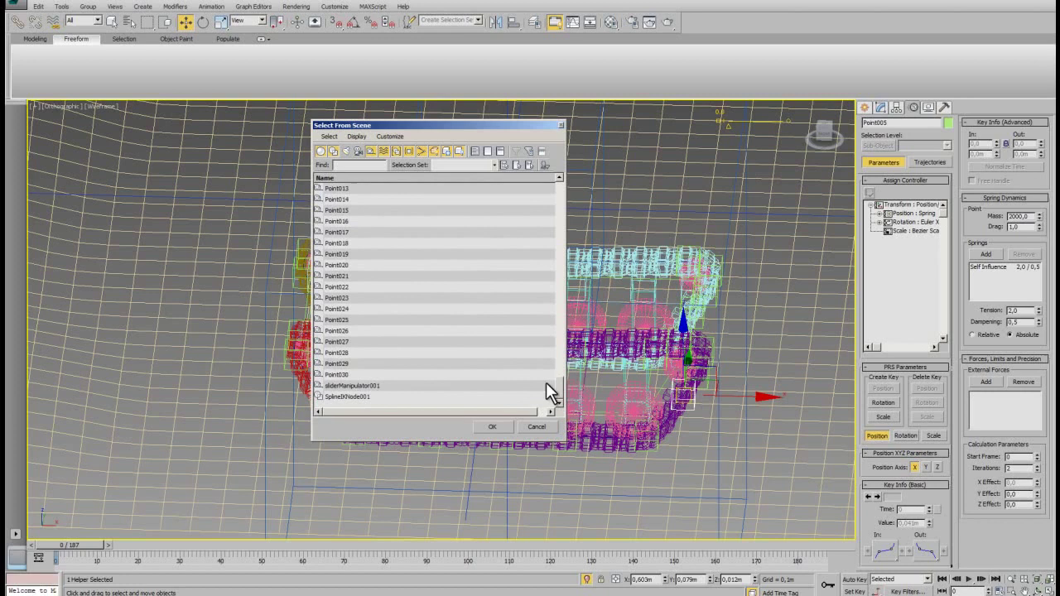
shift+click(345, 375)
click(494, 427)
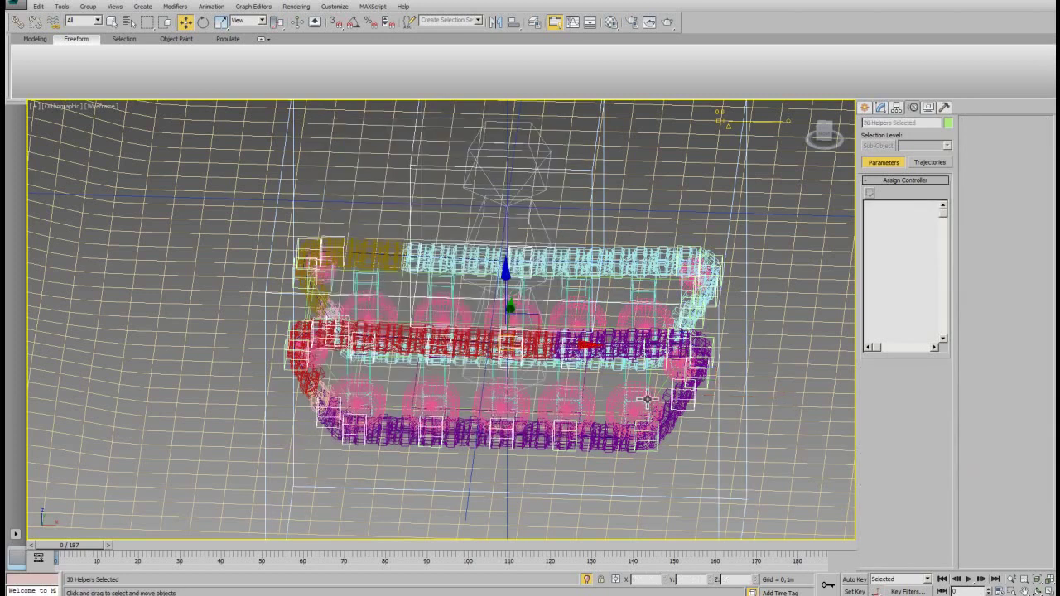
Step: Return to Realistic shading and clear the helper selection
key(F3)
click(625, 348)
scroll(625, 348, down, 2)
scroll(625, 348, down, 2)
Step: Select the dark green hull and move it beside the track chassis
alt+middle_drag(613, 348, 580, 334)
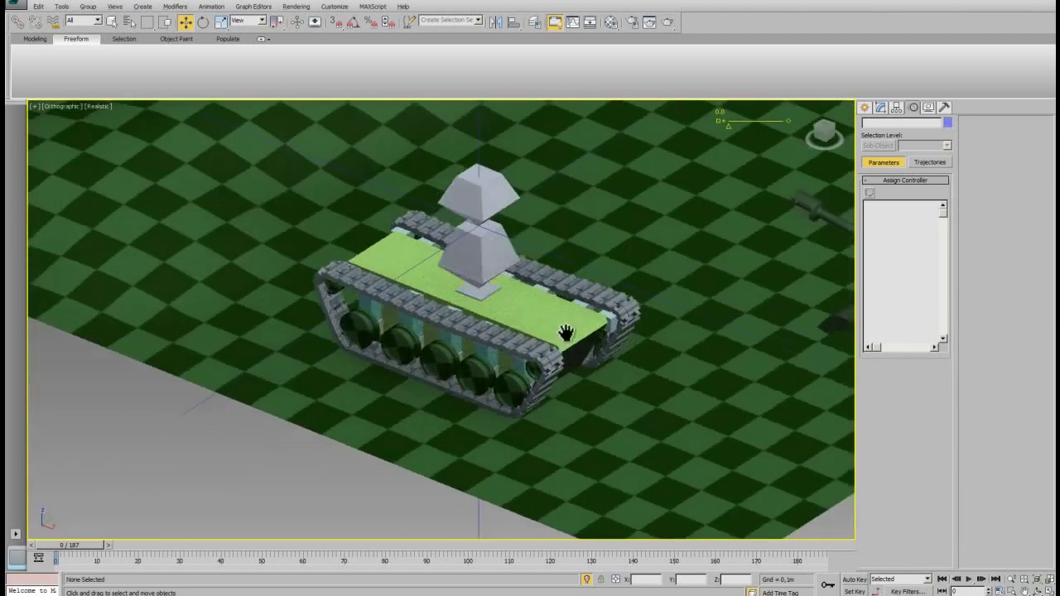
scroll(509, 313, up, 5)
alt+middle_drag(509, 313, 530, 323)
scroll(534, 322, up, 2)
scroll(534, 323, down, 6)
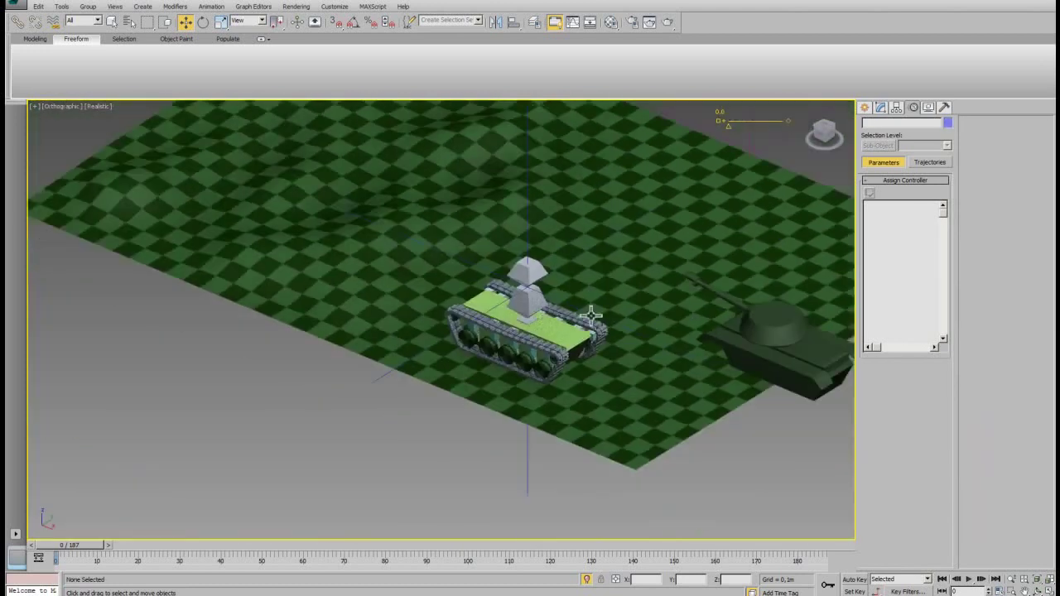
middle_drag(605, 331, 463, 319)
click(685, 357)
middle_drag(614, 381, 701, 389)
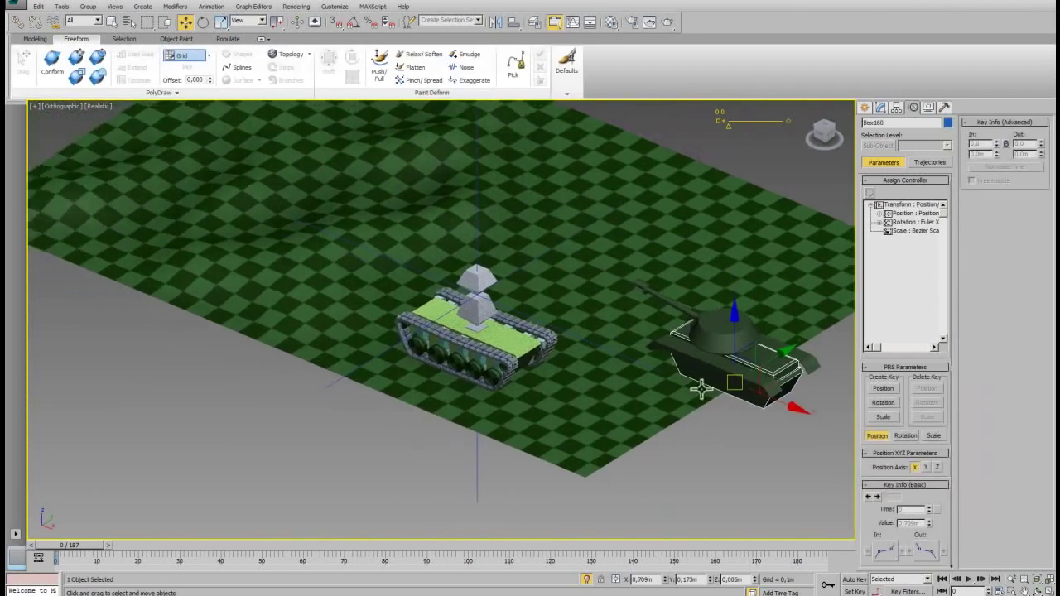
drag(732, 383, 524, 360)
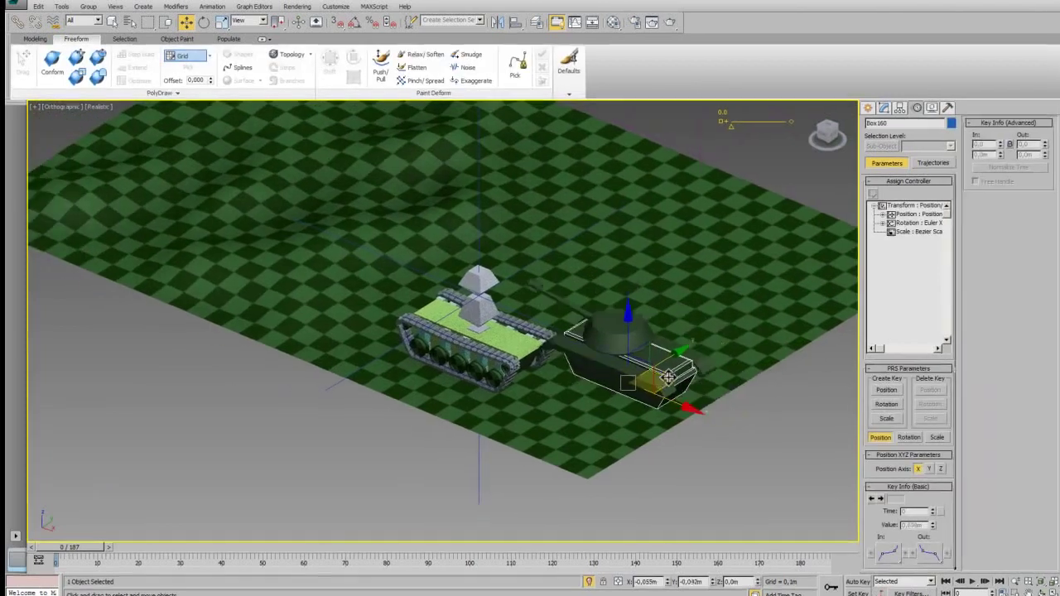
Step: Link the pyramid to the dark green hull with Select and Link
scroll(675, 460, up, 5)
scroll(770, 468, up, 2)
mouse_move(745, 379)
middle_down()
mouse_move(856, 509)
mouse_move(805, 534)
middle_up()
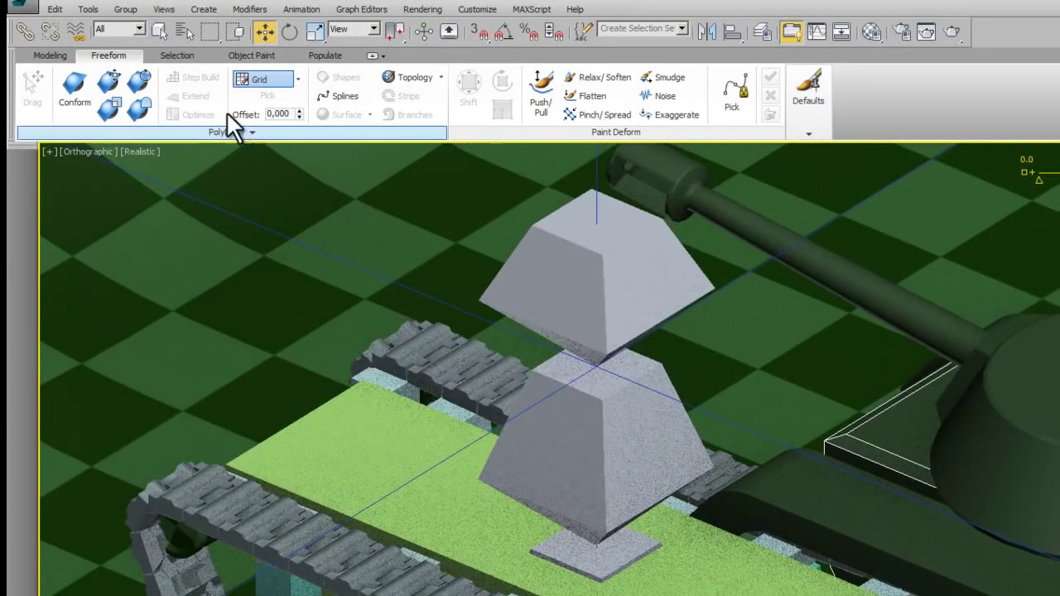
click(23, 31)
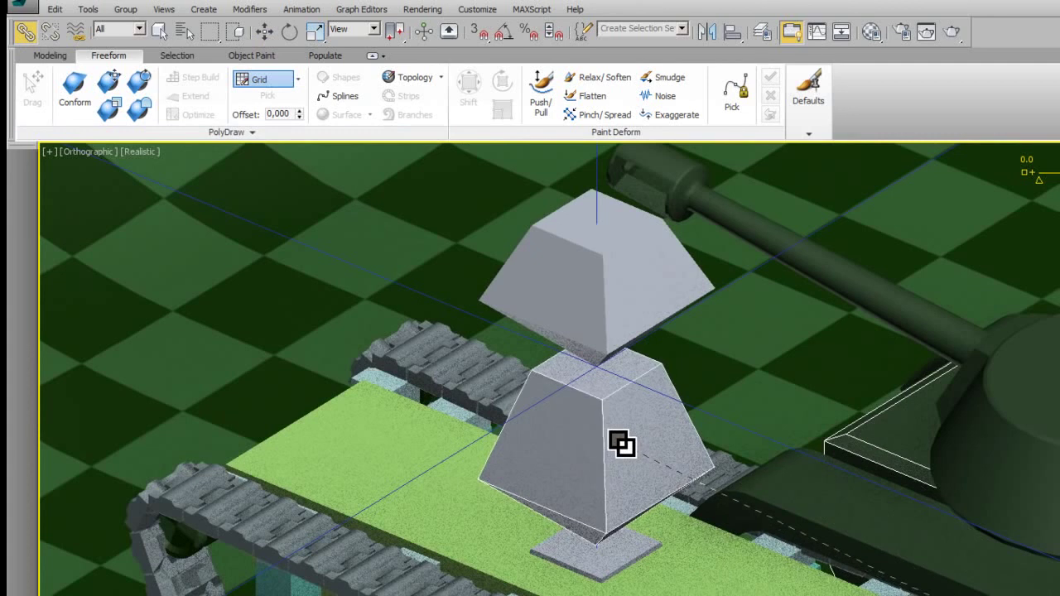
drag(622, 447, 731, 379)
Step: Move the hull and turret onto the tracks, aligning them in the Top wireframe view
scroll(731, 378, down, 3)
key(e)
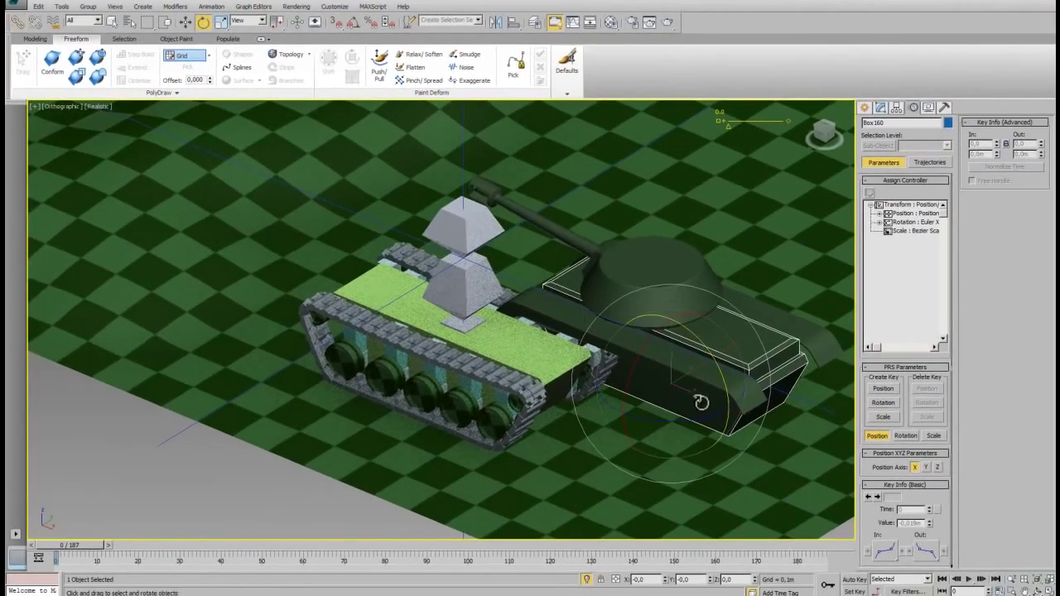
key(w)
drag(708, 381, 505, 374)
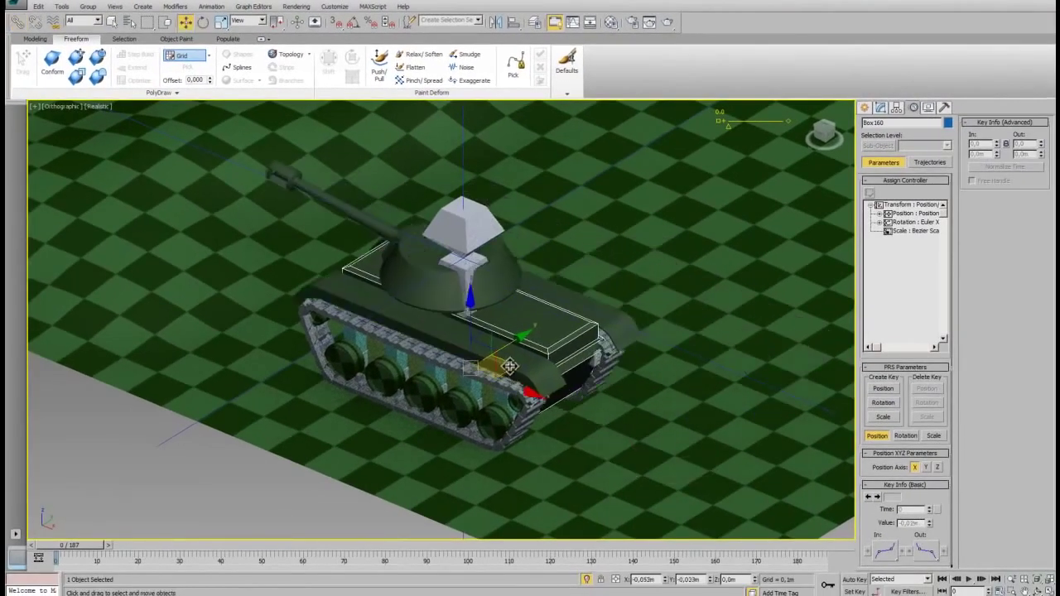
key(t)
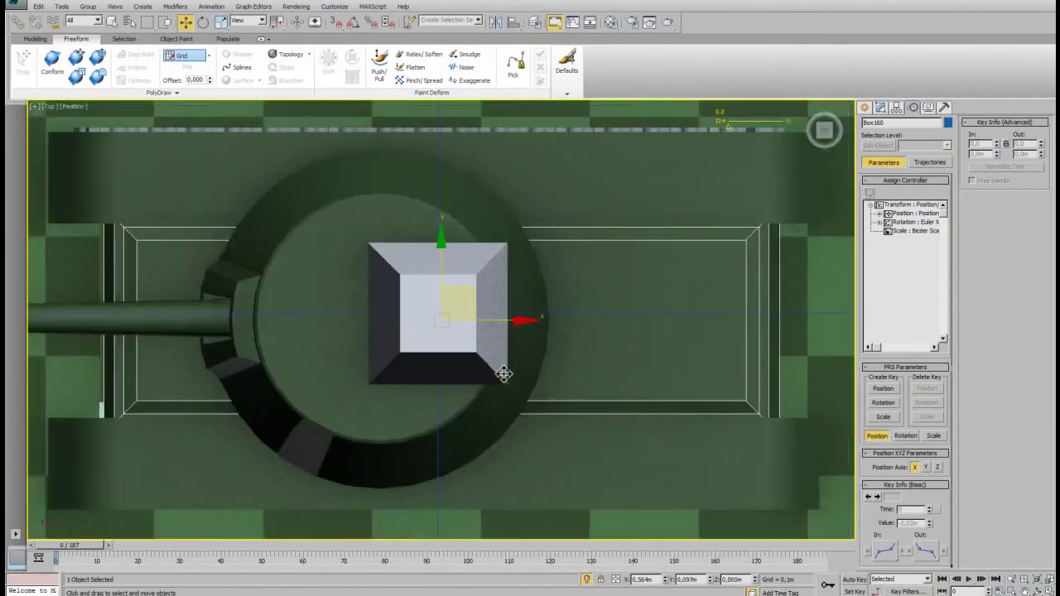
key(F3)
drag(622, 298, 618, 291)
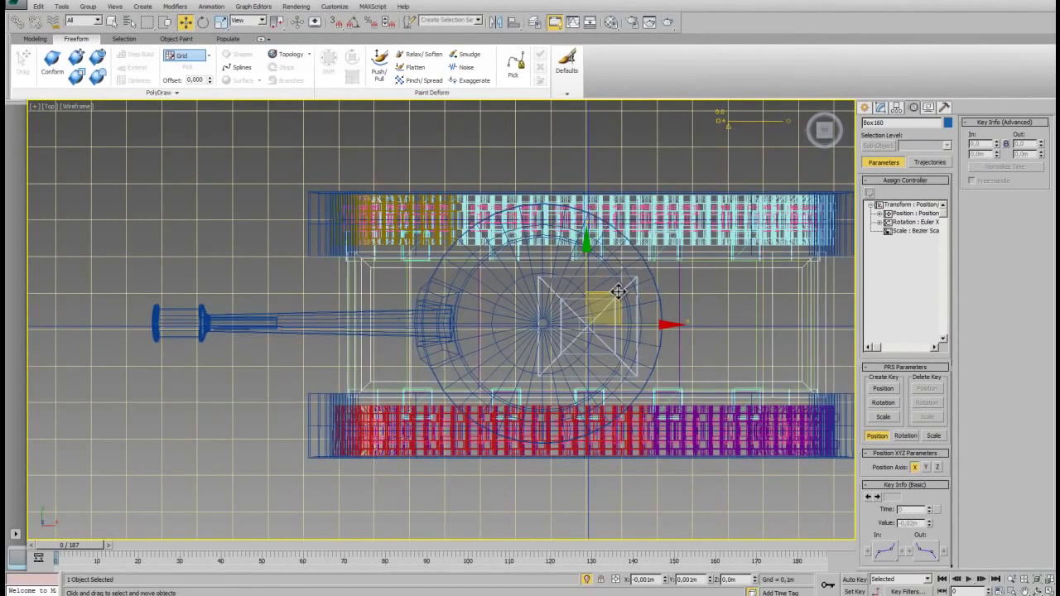
Step: Check the hull's seating from the Front view, then return to shaded perspective and deselect
key(f)
key(F3)
key(z)
scroll(615, 358, down, 1)
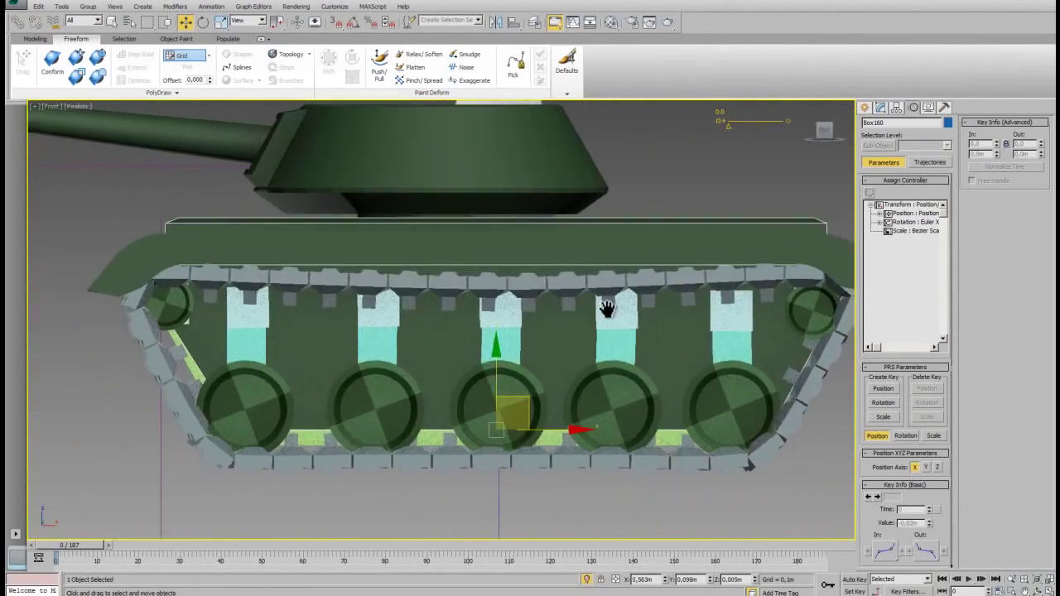
scroll(605, 307, down, 2)
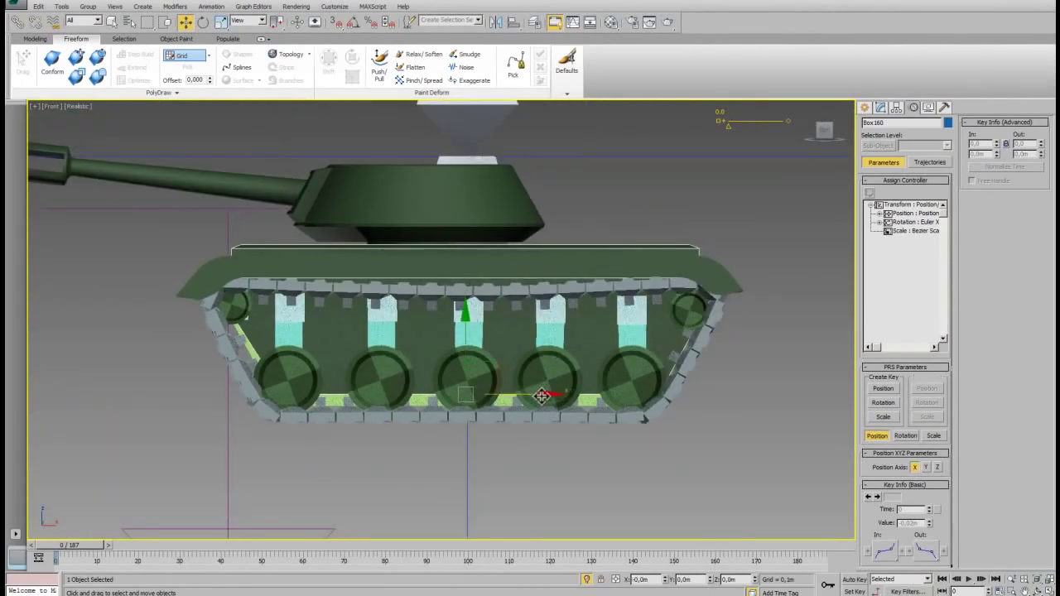
scroll(551, 385, down, 3)
mouse_move(568, 343)
alt+middle_down()
mouse_move(494, 328)
mouse_move(532, 355)
mouse_move(722, 323)
mouse_move(689, 317)
alt+middle_up()
click(798, 407)
alt+middle_drag(736, 411, 768, 397)
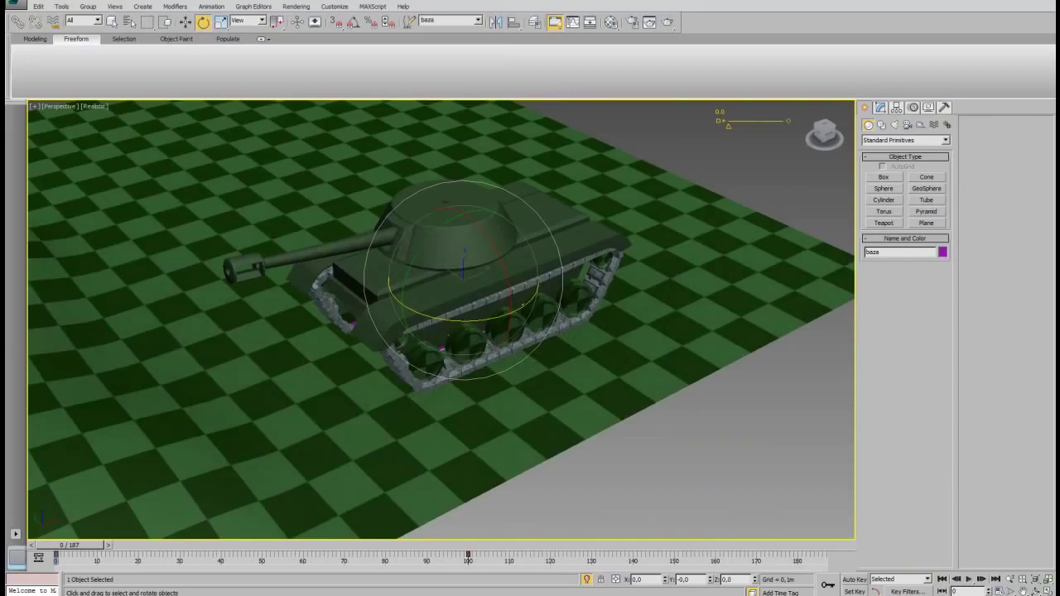
Step: Slide the tank over the ground, then rotate it about Z and undo the rotation
key(w)
mouse_move(525, 256)
mouse_down()
mouse_move(494, 296)
mouse_move(588, 281)
mouse_move(561, 312)
mouse_move(580, 316)
mouse_move(540, 330)
mouse_up()
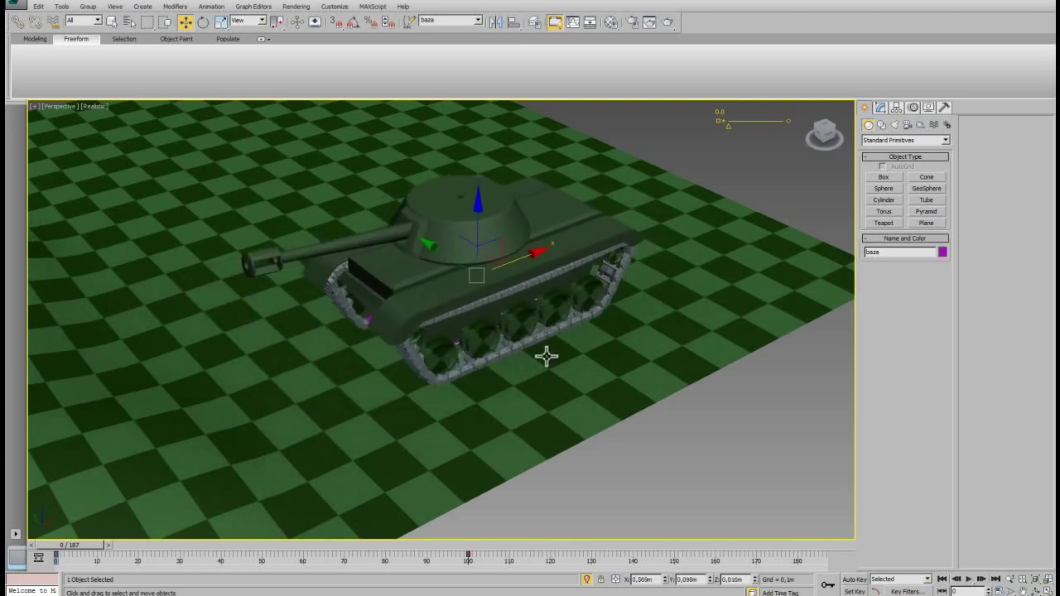
key(e)
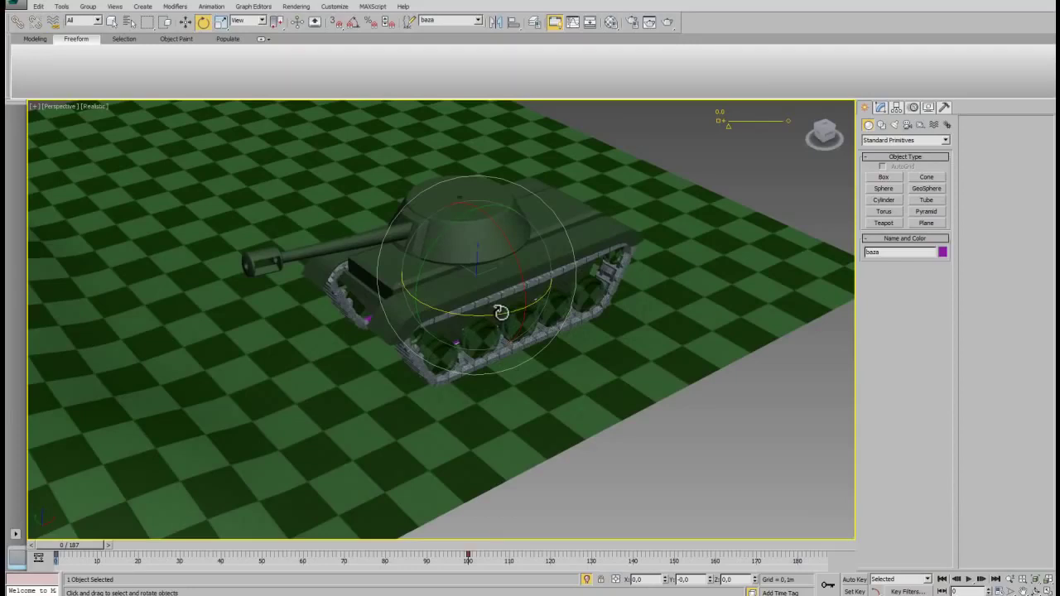
mouse_move(501, 312)
mouse_down()
mouse_move(471, 319)
mouse_move(419, 300)
mouse_move(343, 303)
mouse_move(471, 298)
mouse_move(481, 309)
mouse_up()
key(ctrl+z)
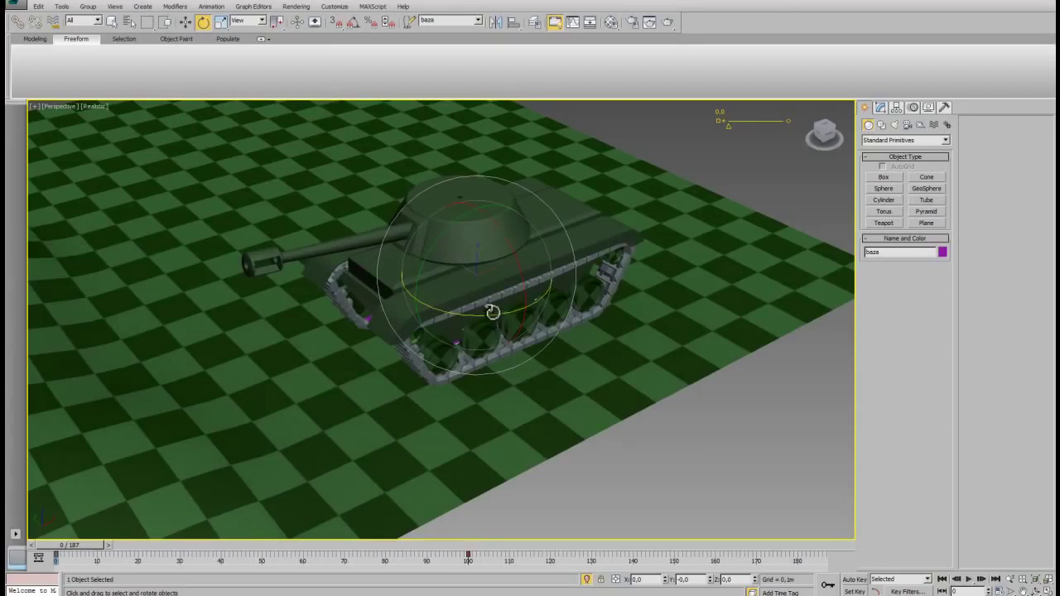
Step: Try turning the tank about -91 degrees and sliding it up-left, then undo both
drag(492, 313, 391, 340)
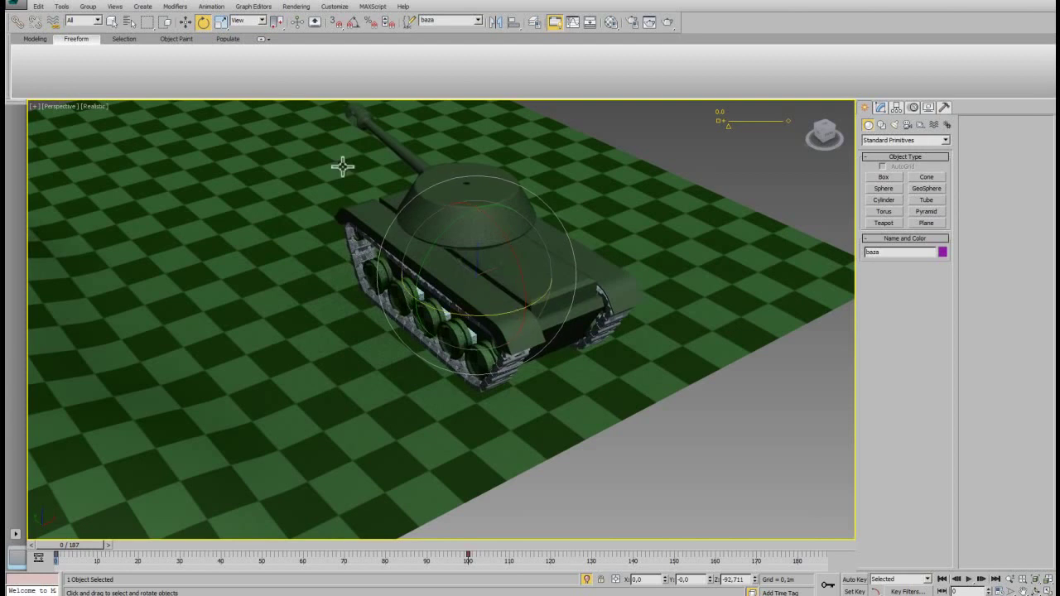
key(w)
mouse_move(445, 253)
mouse_down()
mouse_move(344, 178)
mouse_move(484, 273)
mouse_move(457, 245)
mouse_move(284, 160)
mouse_move(381, 186)
mouse_move(471, 290)
mouse_move(406, 190)
mouse_move(313, 162)
mouse_move(488, 277)
mouse_move(431, 235)
mouse_move(414, 236)
mouse_move(548, 229)
mouse_move(437, 267)
mouse_move(386, 303)
mouse_move(539, 260)
mouse_move(596, 264)
mouse_move(529, 294)
mouse_up()
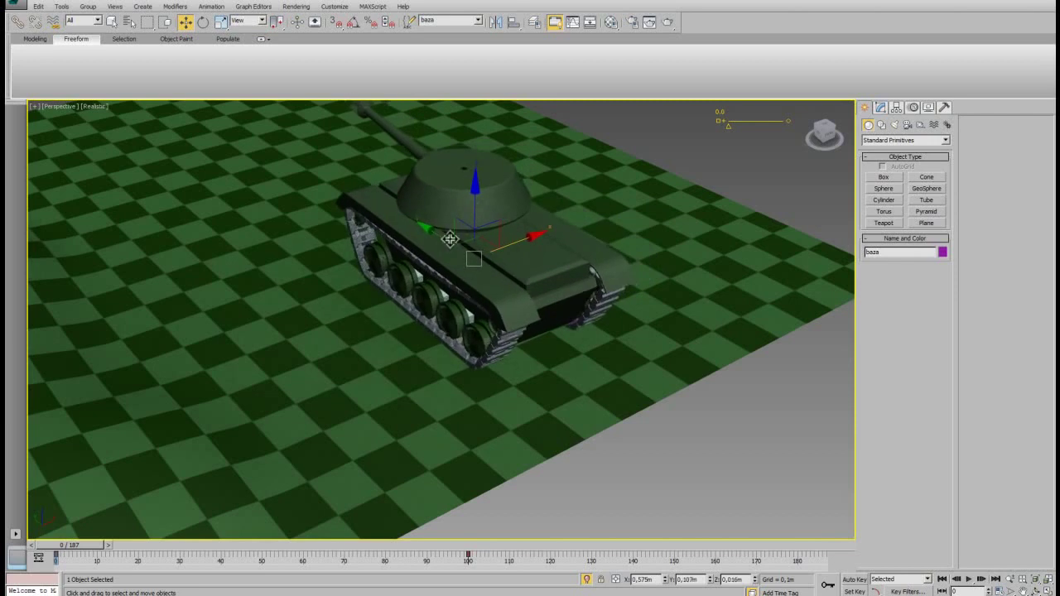
mouse_move(448, 245)
mouse_down()
mouse_move(352, 181)
mouse_move(482, 285)
mouse_move(503, 289)
mouse_move(428, 233)
mouse_up()
key(e)
key(w)
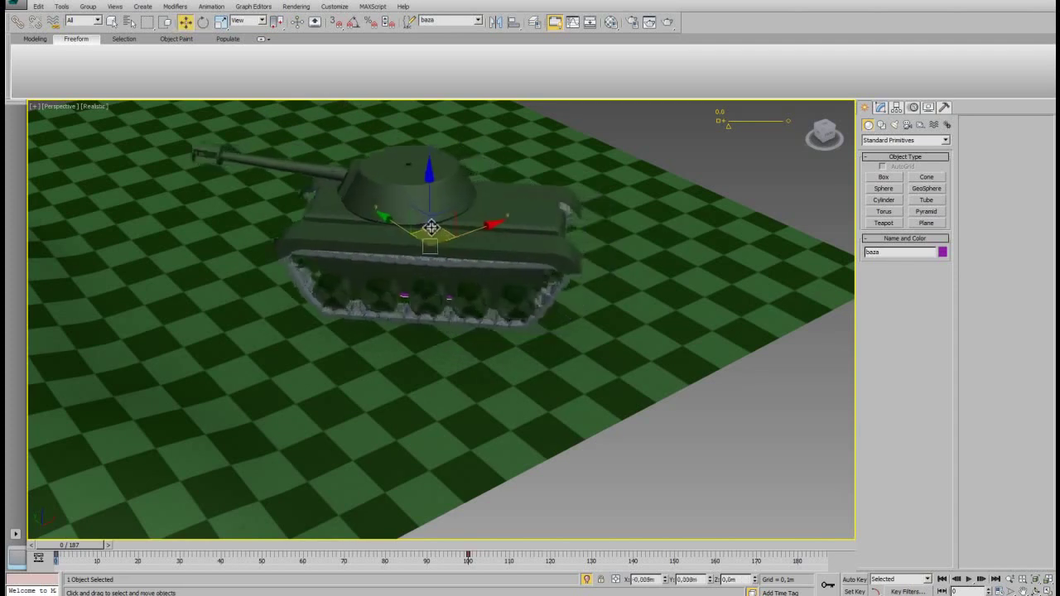
key(ctrl+z)
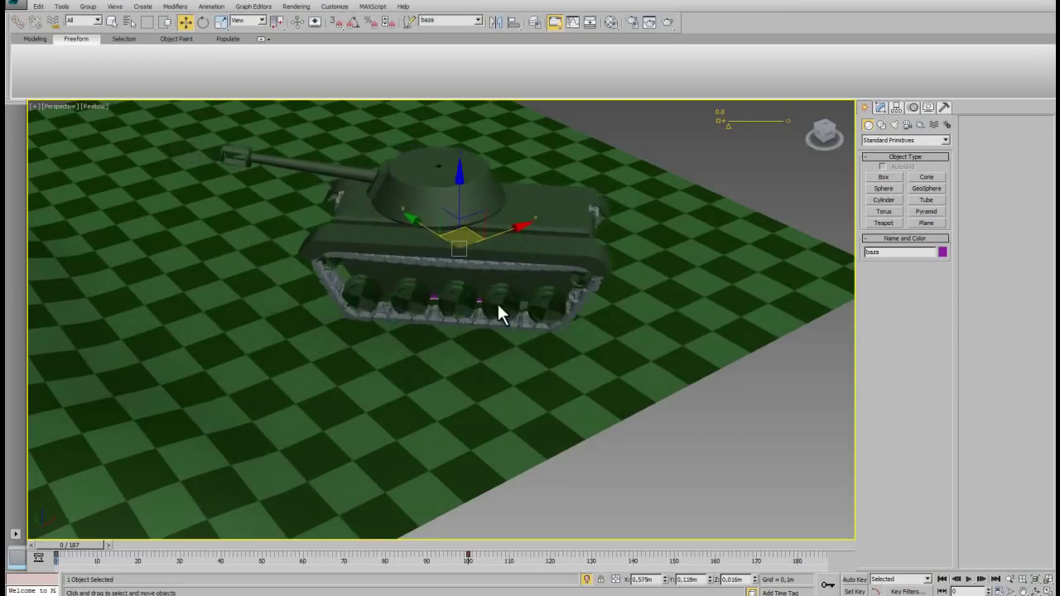
key(ctrl+z)
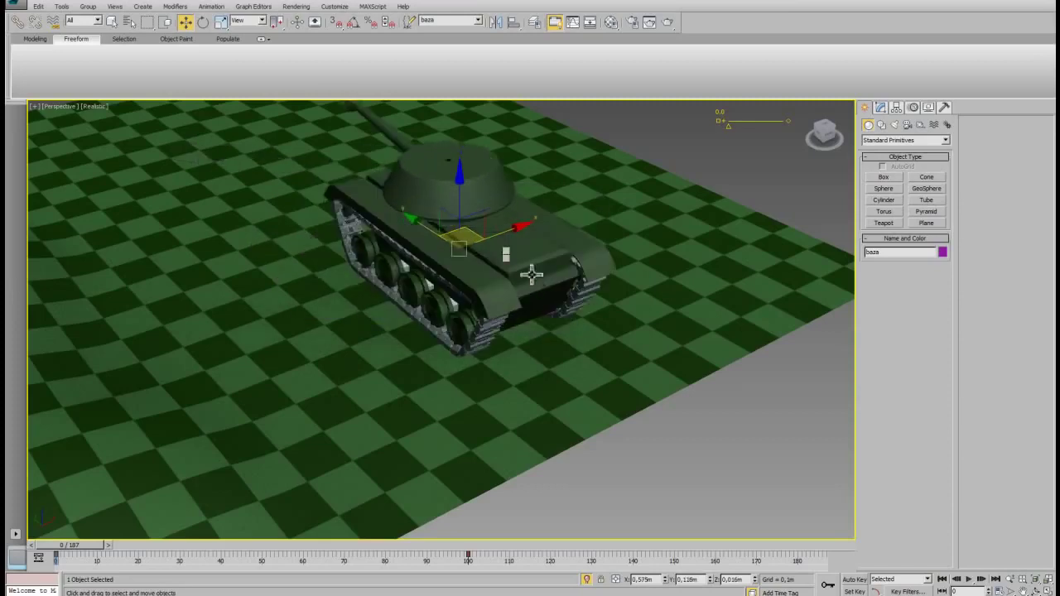
Step: Rotate the tank about -75 degrees around Z and slide it along its length
key(e)
drag(479, 283, 389, 321)
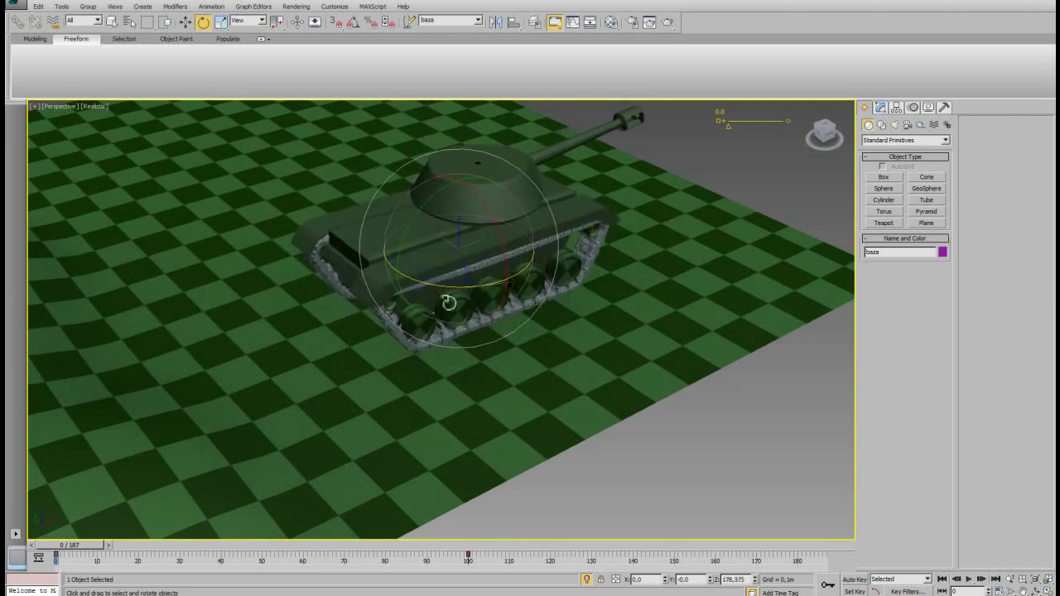
key(w)
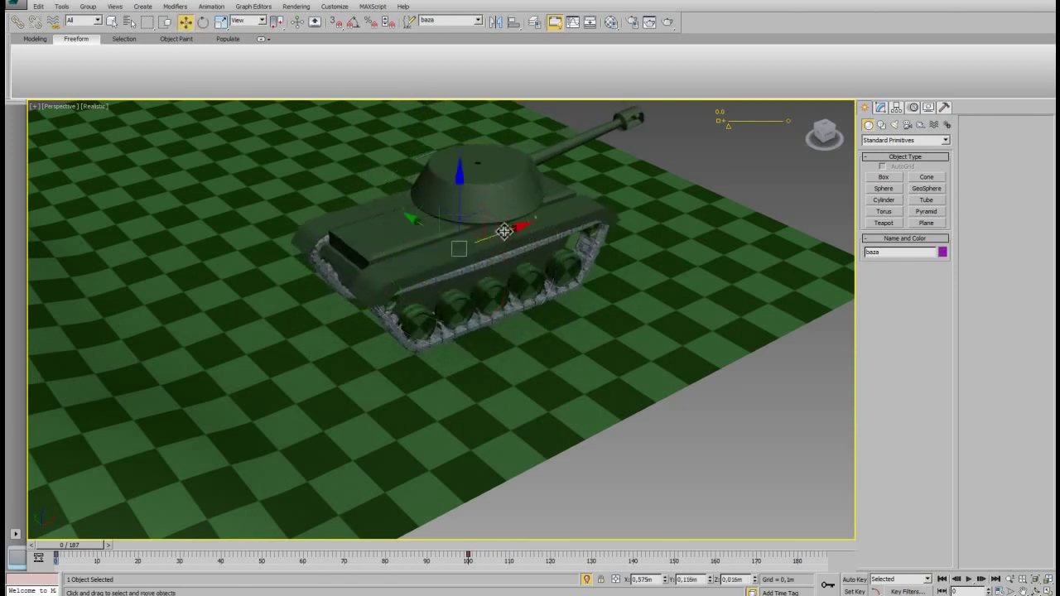
mouse_move(505, 230)
mouse_down()
mouse_move(591, 218)
mouse_move(563, 220)
mouse_move(552, 237)
mouse_move(464, 279)
mouse_move(560, 253)
mouse_move(449, 293)
mouse_move(539, 269)
mouse_move(539, 322)
mouse_up()
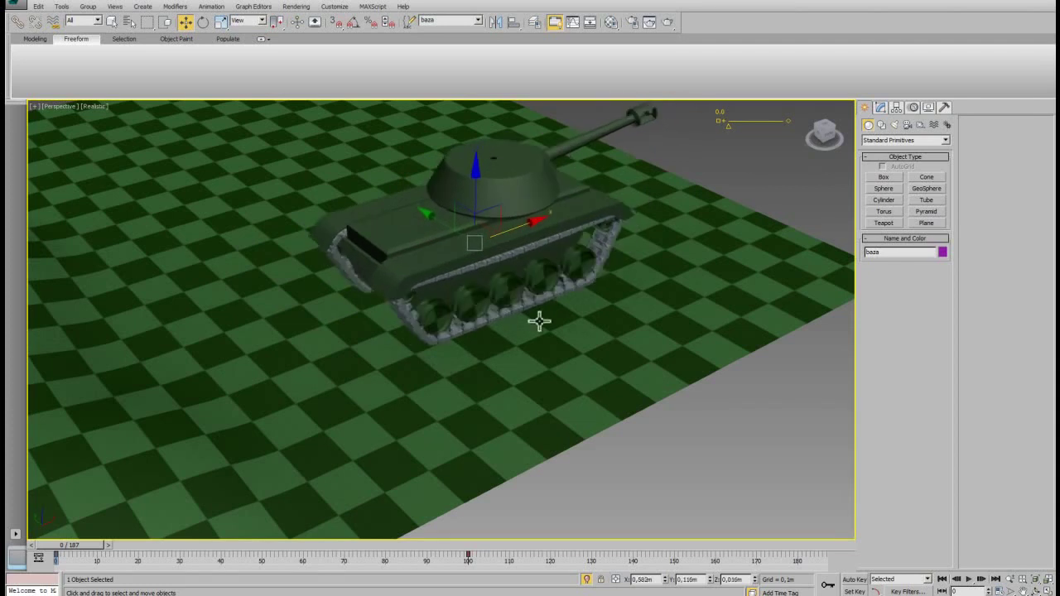
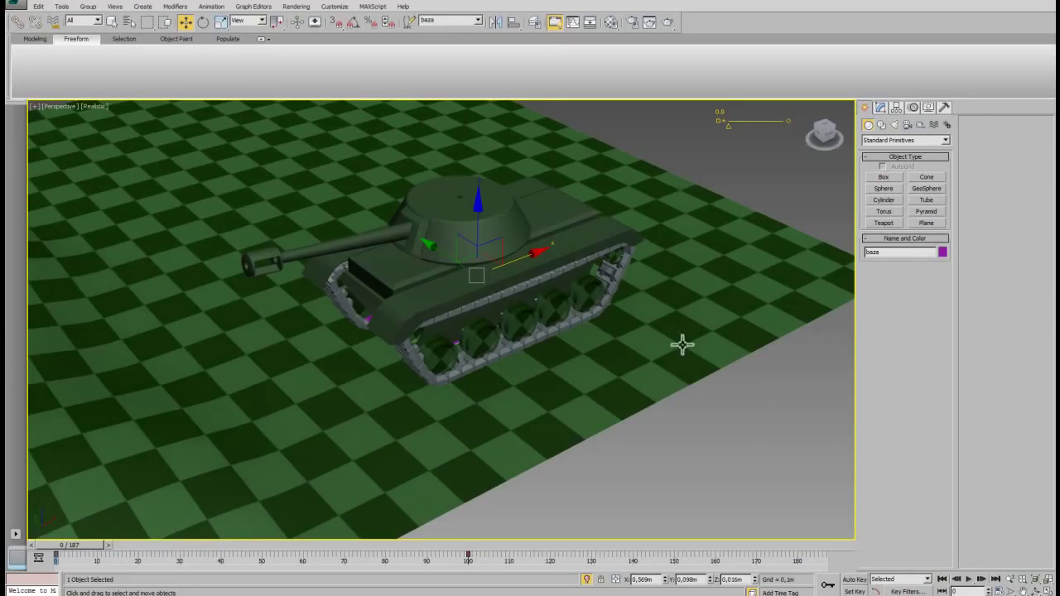
Step: Delete the tank's turret, hull and front body parts
click(403, 269)
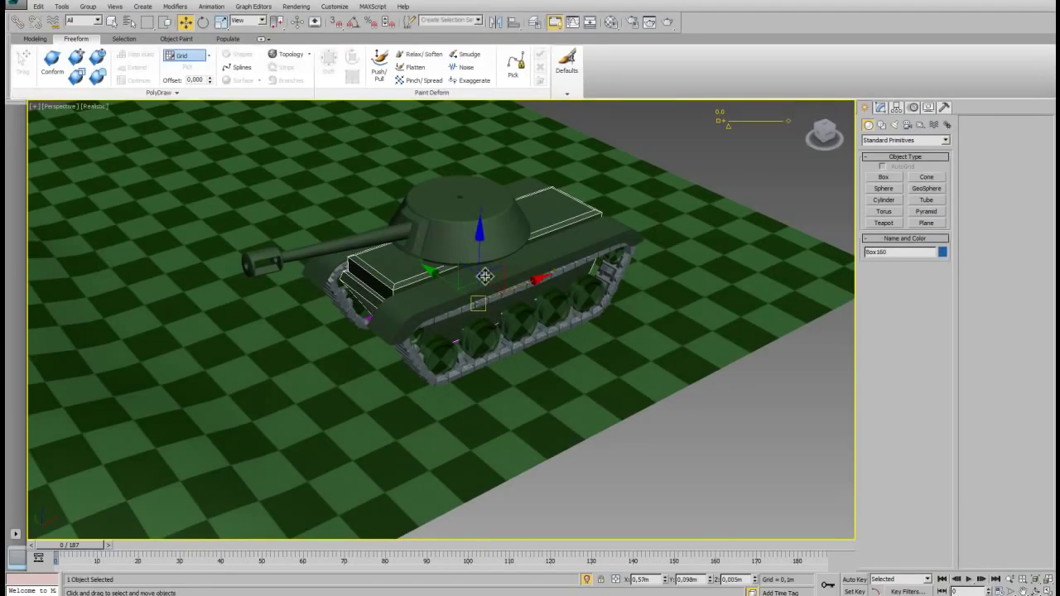
ctrl+click(493, 231)
ctrl+click(549, 256)
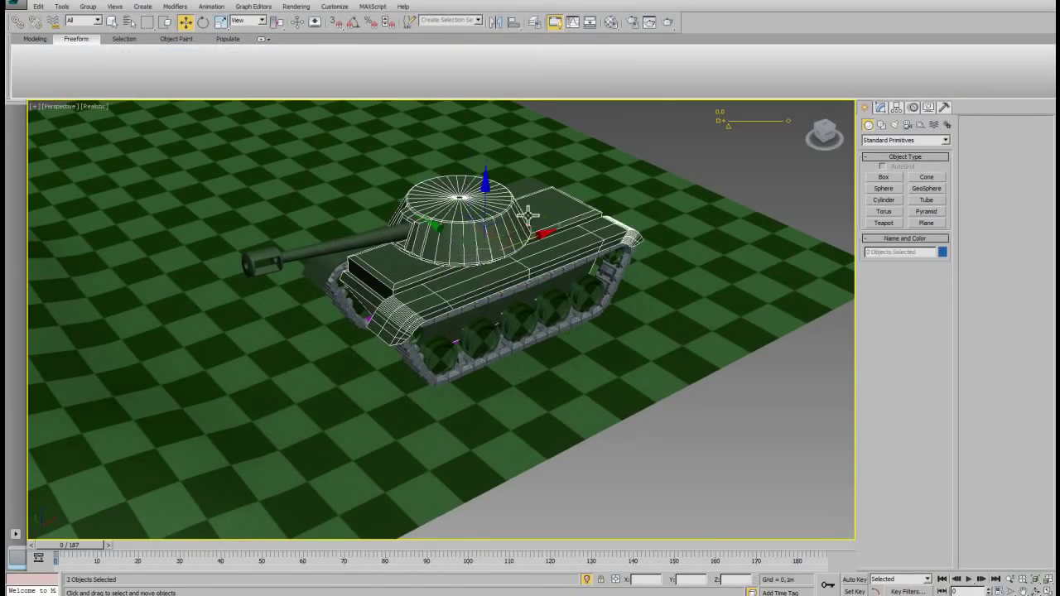
ctrl+click(530, 198)
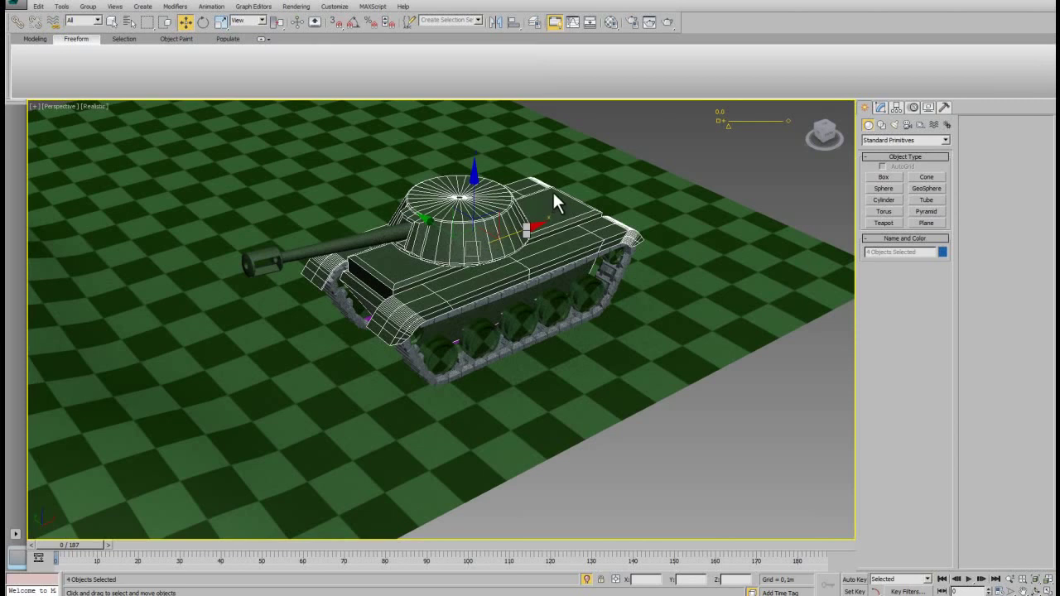
key(Delete)
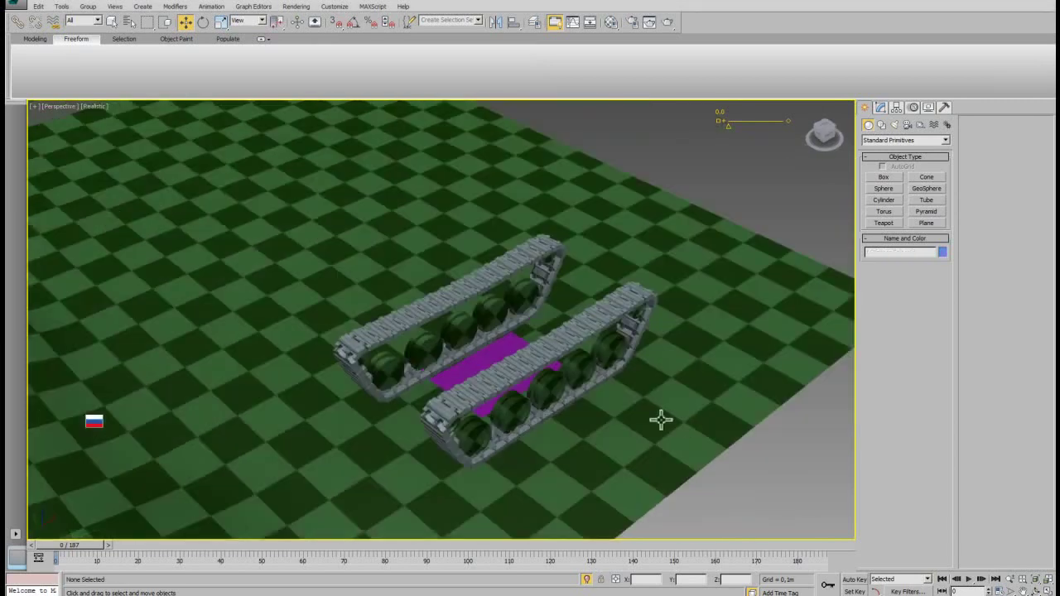
Step: Delete three road wheels from inside the track loops
middle_drag(566, 414, 554, 413)
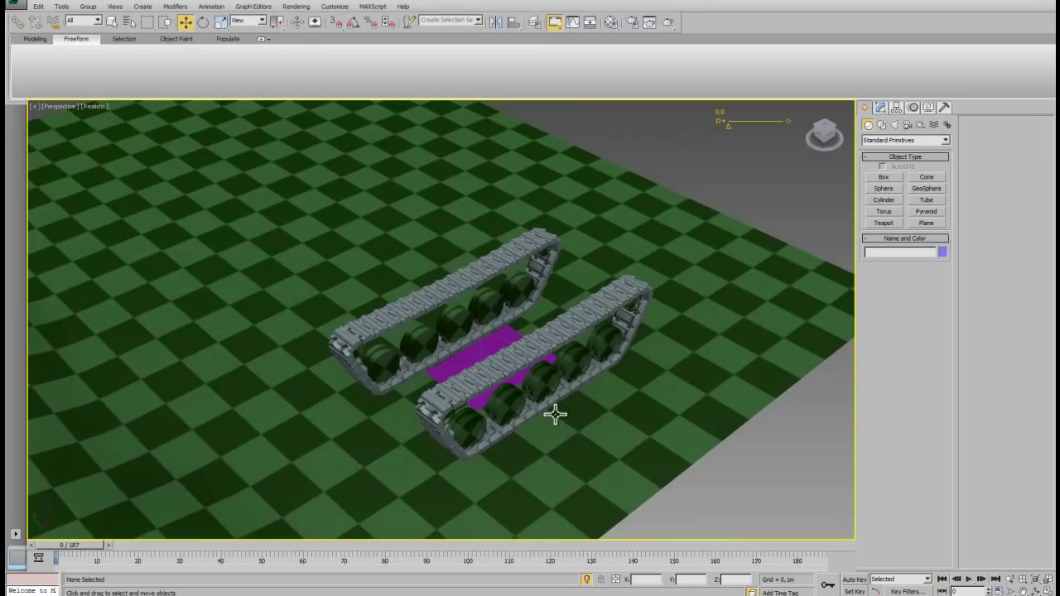
click(474, 425)
key(Delete)
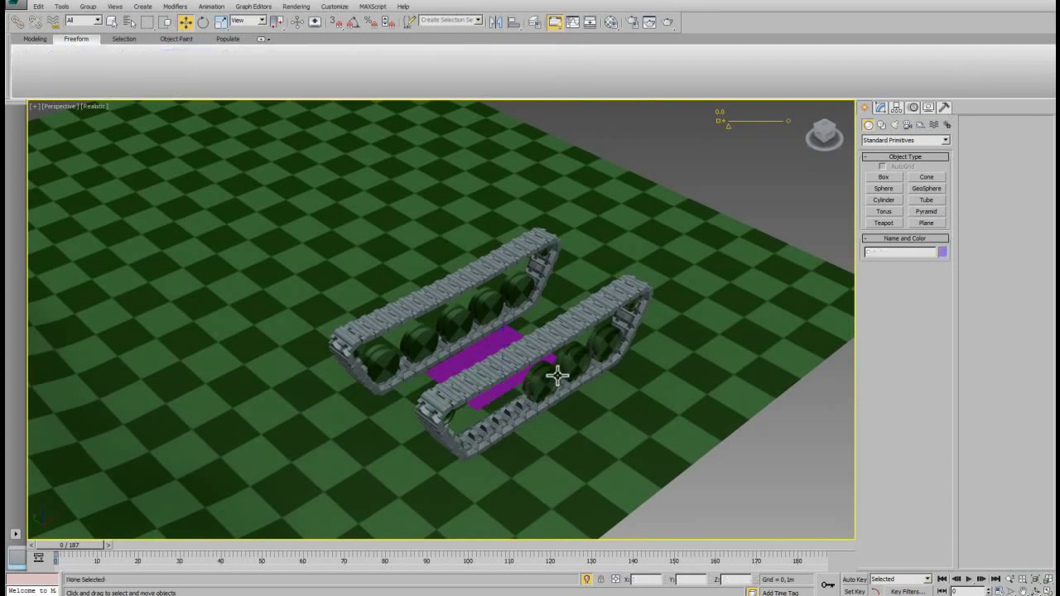
mouse_move(607, 379)
alt+middle_down()
mouse_move(598, 367)
mouse_move(633, 346)
alt+middle_up()
click(639, 340)
key(Delete)
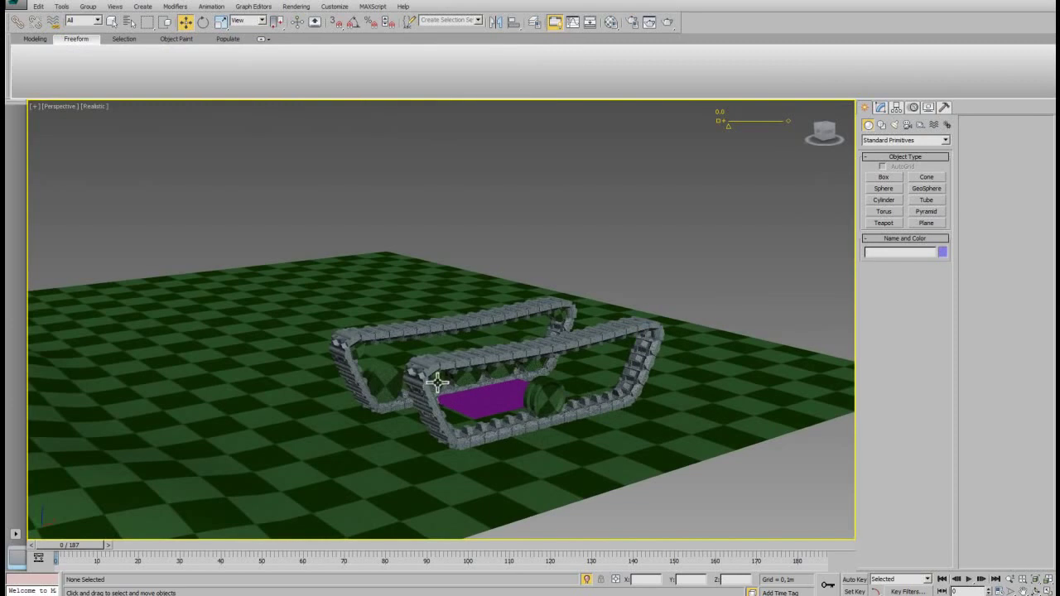
alt+middle_drag(382, 372, 378, 372)
click(378, 368)
key(Delete)
Step: Delete three more wheels inside the left track
click(458, 341)
key(Delete)
click(490, 320)
key(Delete)
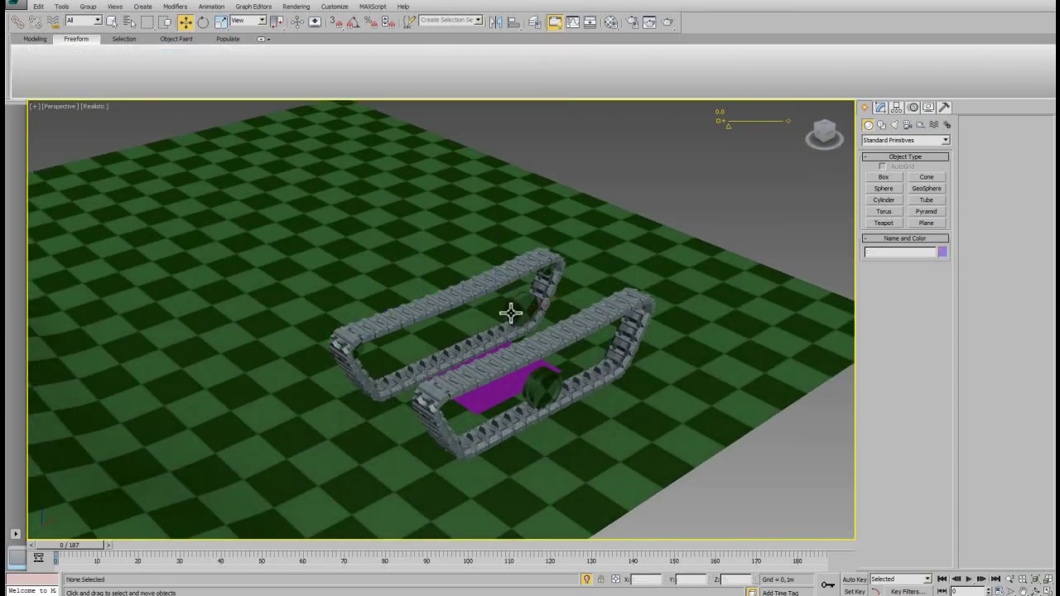
click(355, 350)
key(Delete)
scroll(420, 359, down, 5)
scroll(429, 375, up, 3)
Step: Region-select the right track's links and delete them
mouse_move(455, 418)
alt+middle_down()
mouse_move(443, 418)
mouse_move(453, 416)
alt+middle_up()
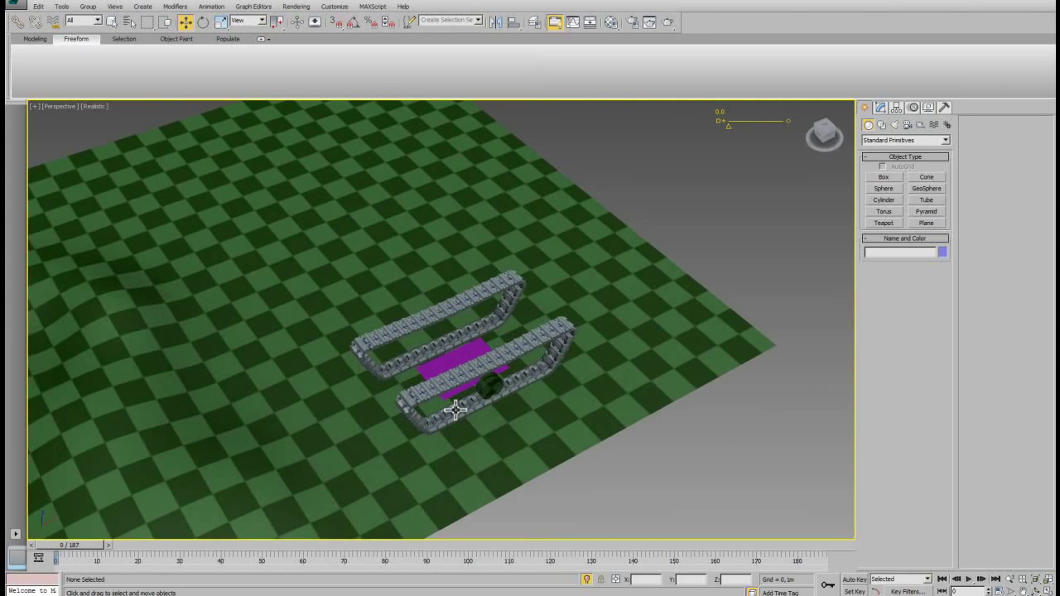
scroll(523, 357, up, 3)
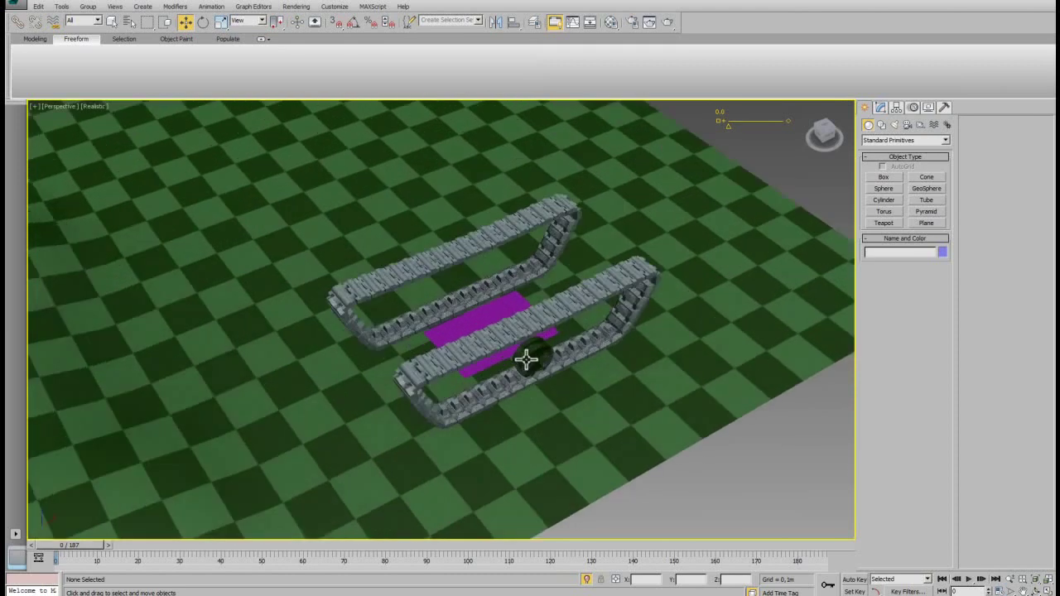
scroll(523, 358, up, 2)
middle_drag(523, 345, 560, 361)
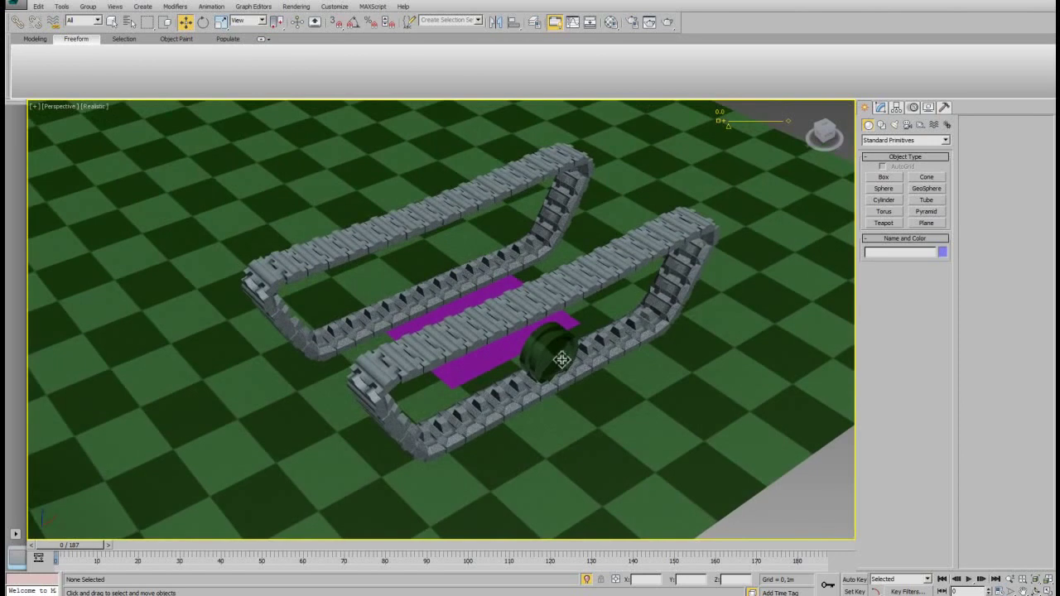
mouse_move(530, 311)
mouse_down()
mouse_move(673, 242)
mouse_move(694, 263)
mouse_move(672, 305)
mouse_move(629, 340)
mouse_move(454, 441)
mouse_move(414, 447)
mouse_move(364, 389)
mouse_move(373, 364)
mouse_move(522, 313)
mouse_move(530, 374)
mouse_up()
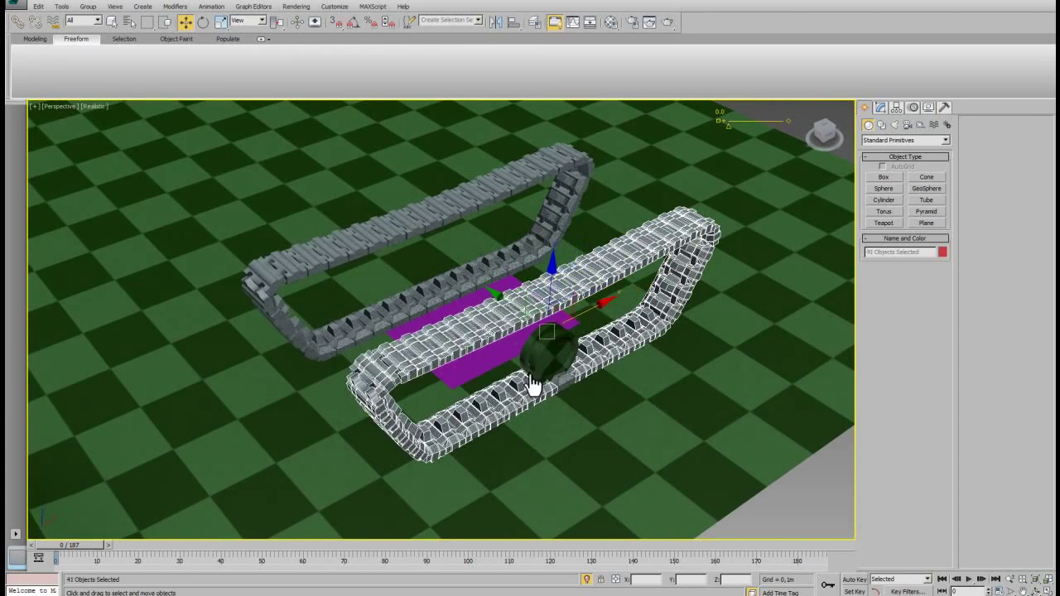
key(Delete)
Step: Select the entire left track and delete it
key(ctrl+z)
mouse_move(592, 342)
alt+middle_down()
mouse_move(518, 324)
mouse_move(544, 307)
alt+middle_up()
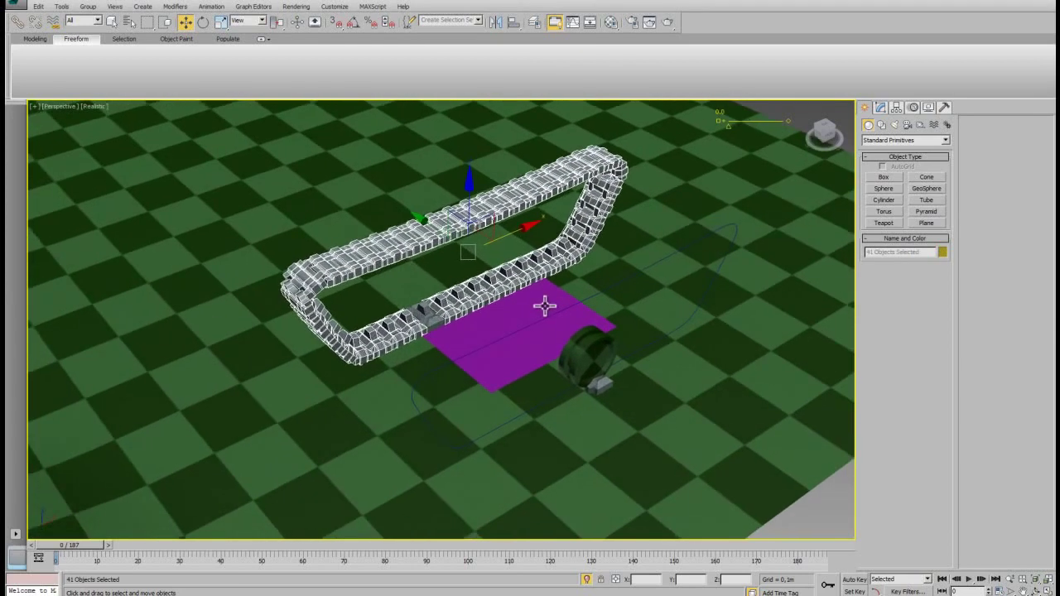
key(Delete)
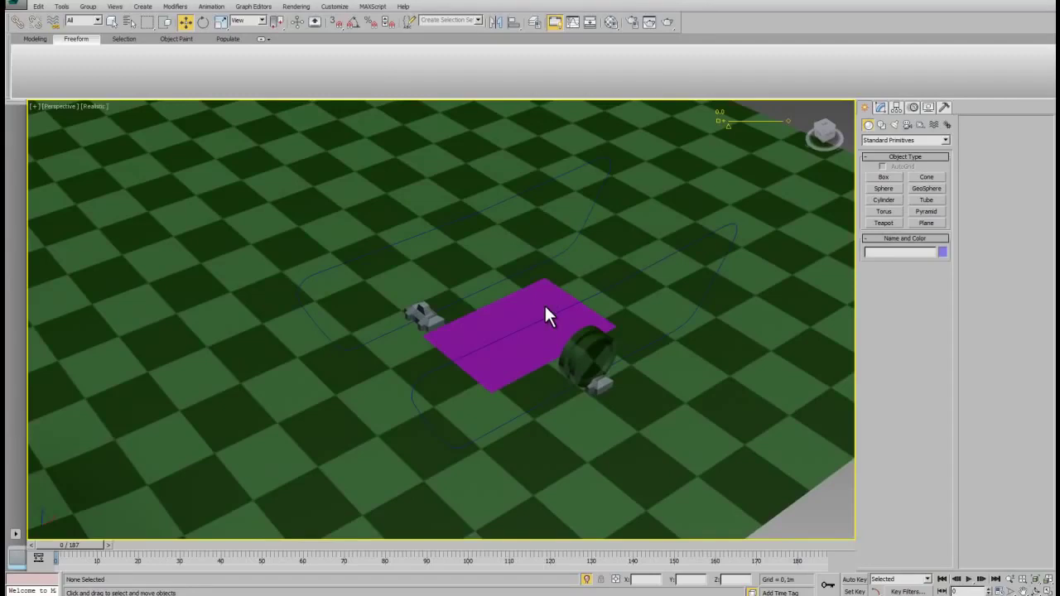
Step: Inspect the remaining tire, small box and small car by selecting each
click(563, 351)
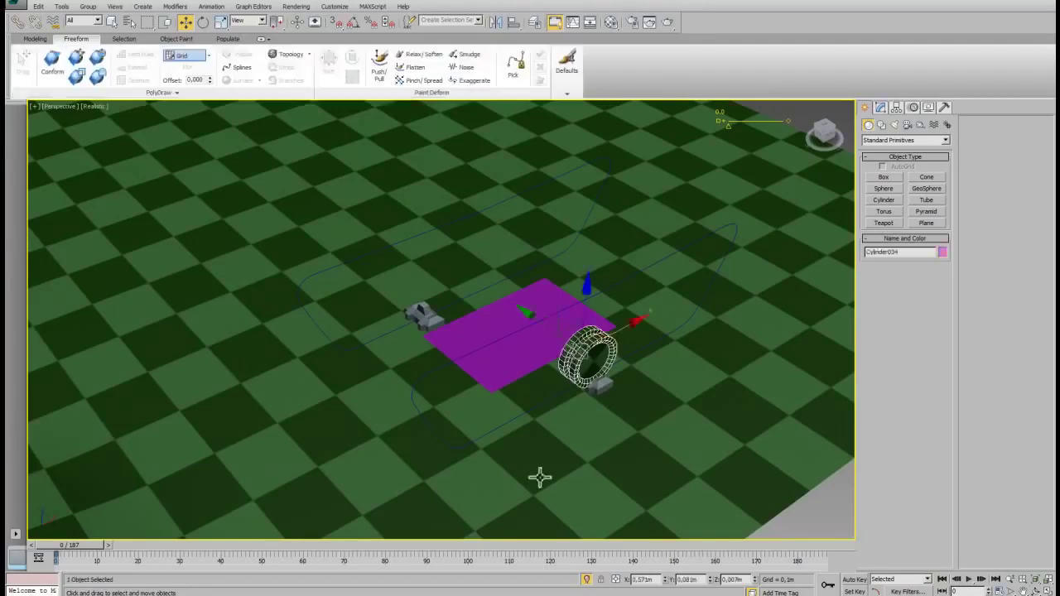
click(604, 386)
click(429, 326)
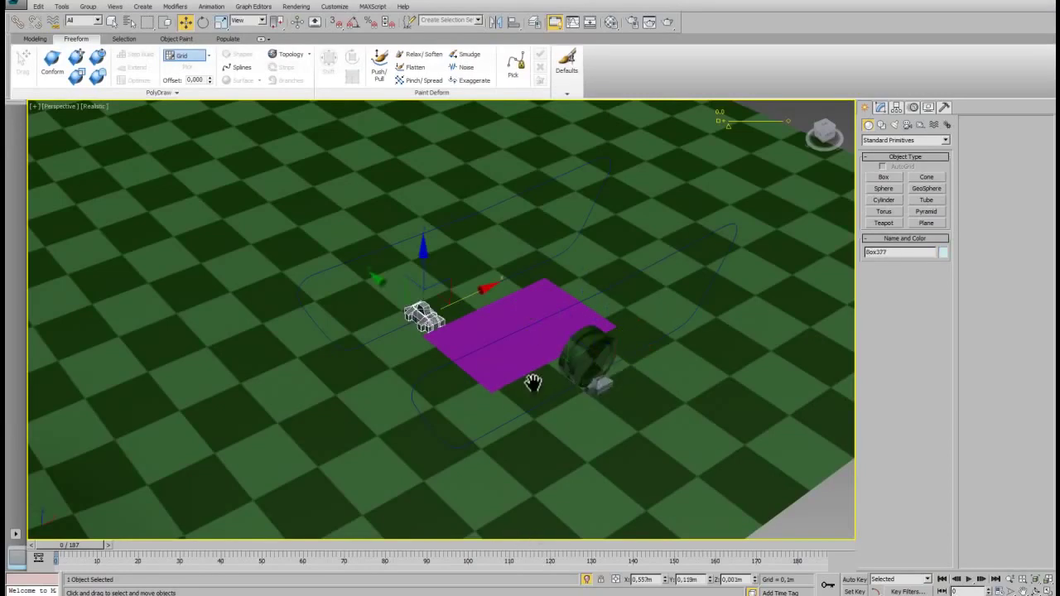
scroll(539, 389, down, 5)
scroll(541, 405, up, 3)
mouse_move(519, 382)
alt+middle_down()
mouse_move(515, 367)
mouse_move(529, 369)
alt+middle_up()
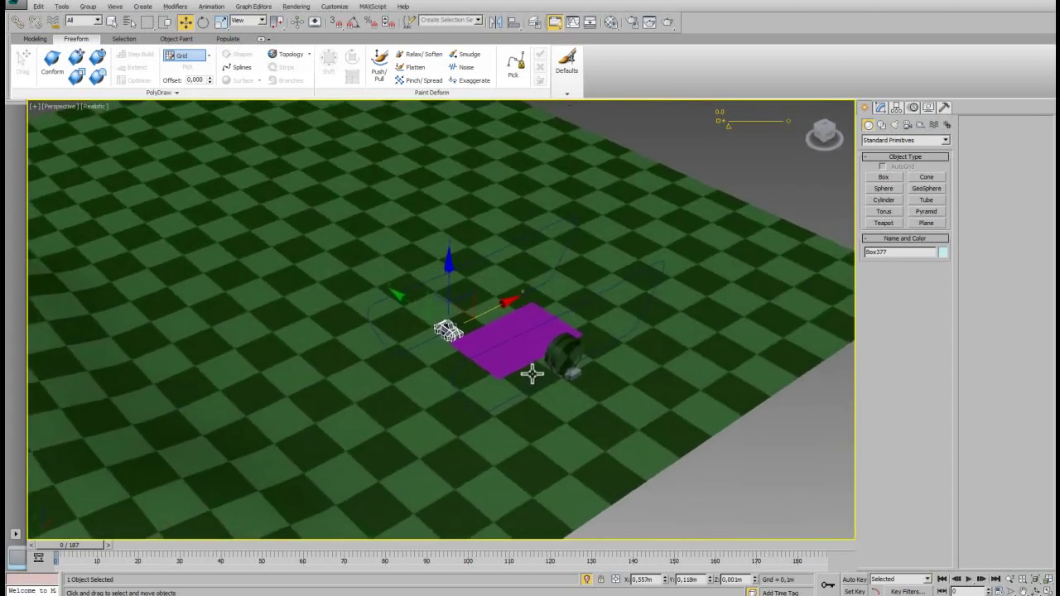
Step: In Top view, move Plane001's pivot onto the purple plate using Affect Pivot Only
click(687, 438)
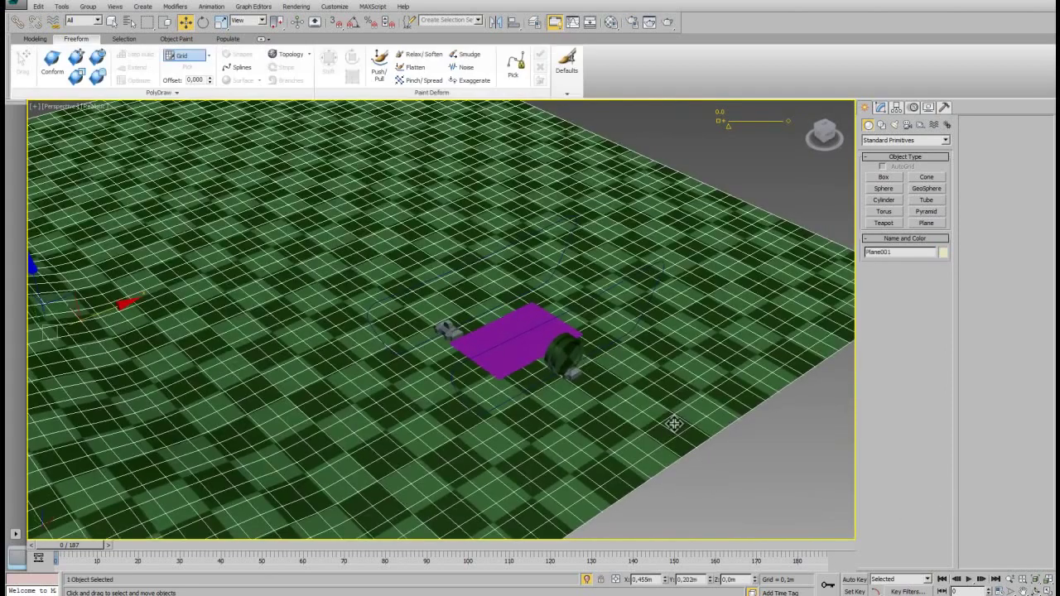
key(t)
key(z)
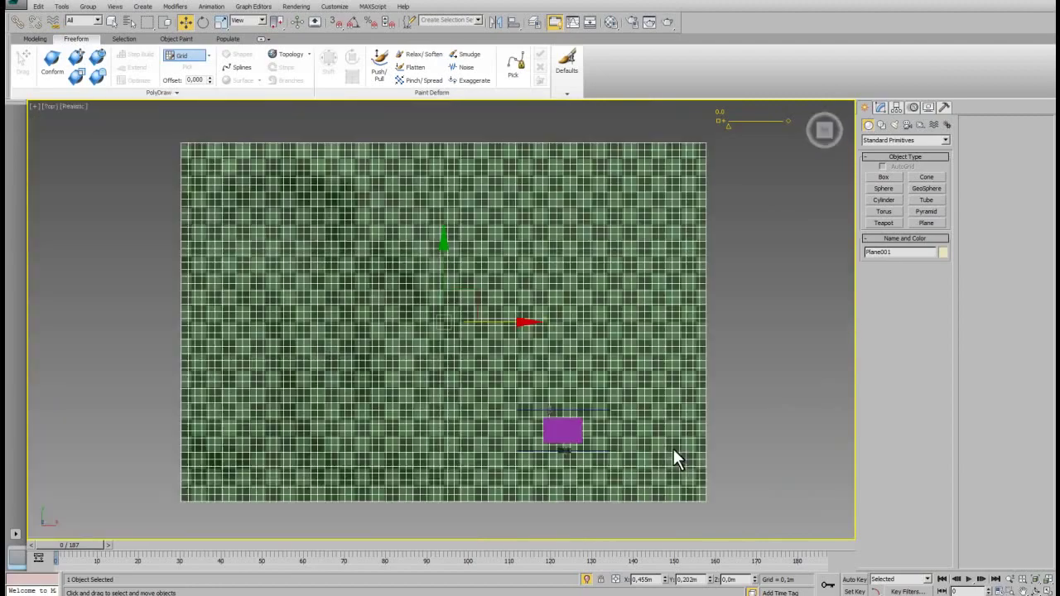
click(896, 107)
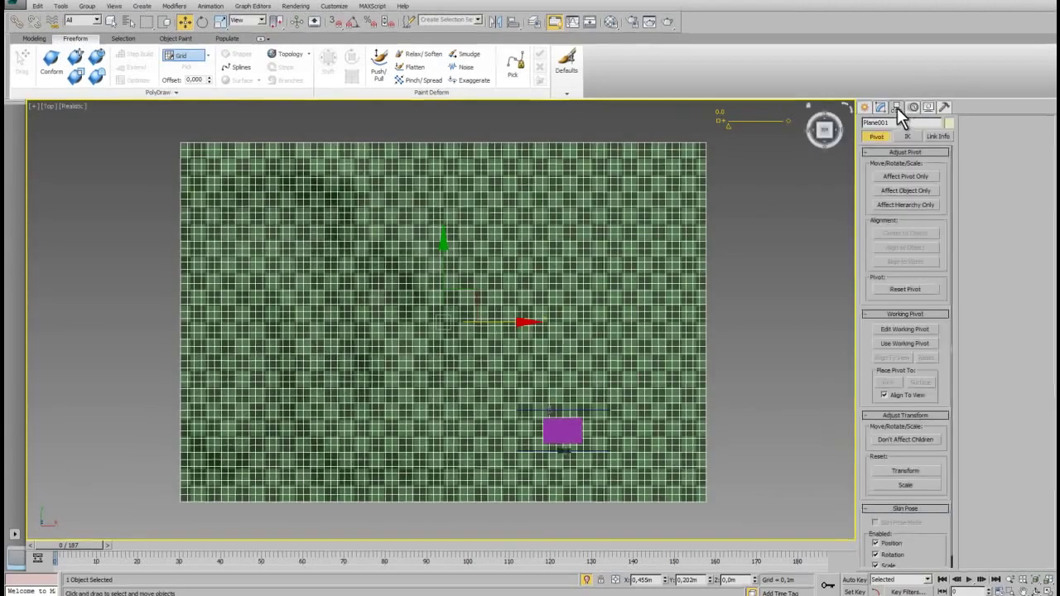
click(955, 157)
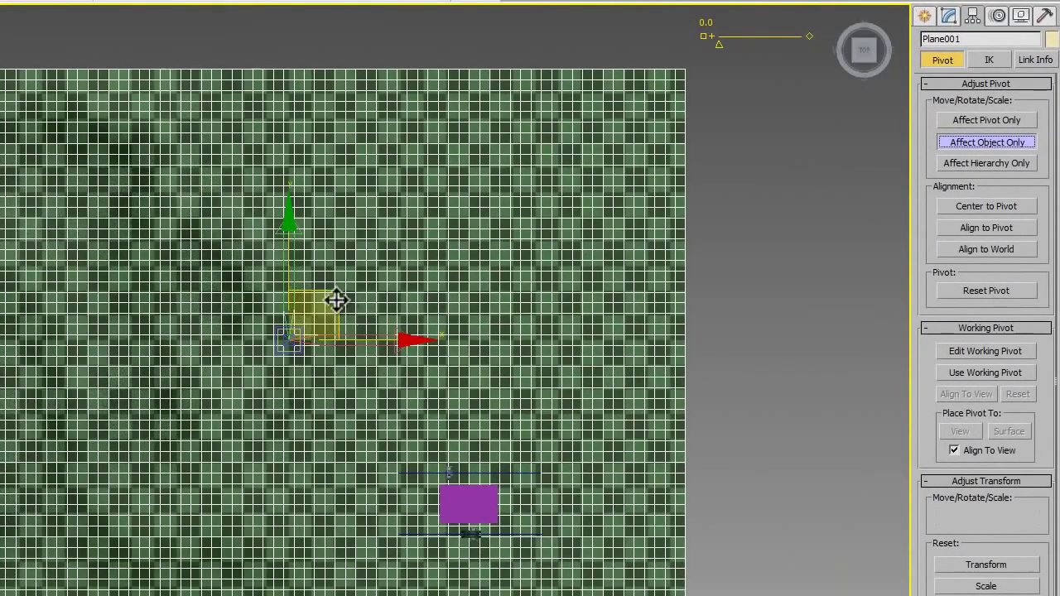
drag(335, 295, 446, 428)
key(ctrl+z)
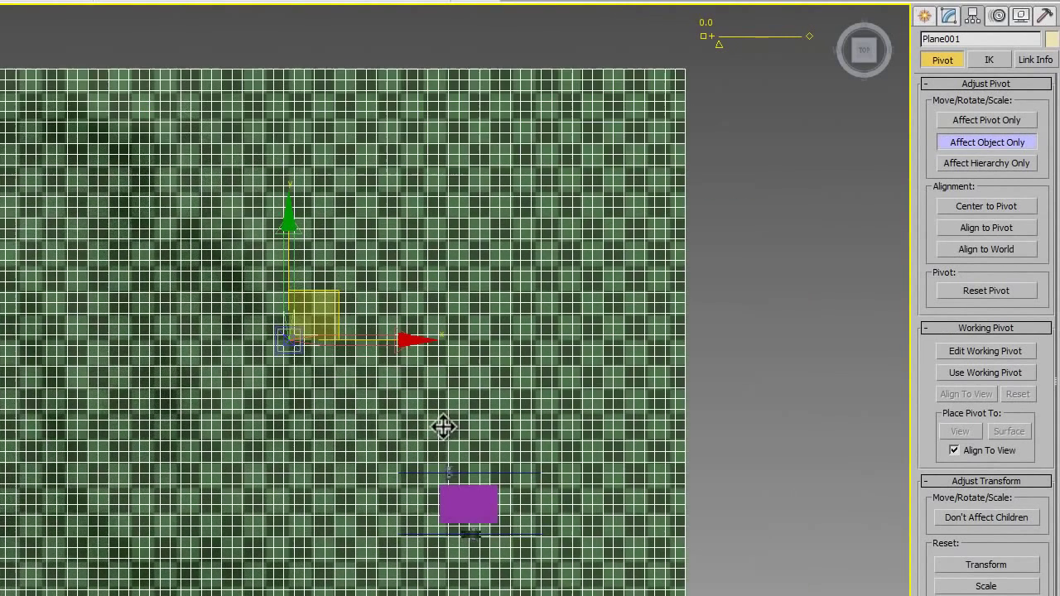
click(986, 120)
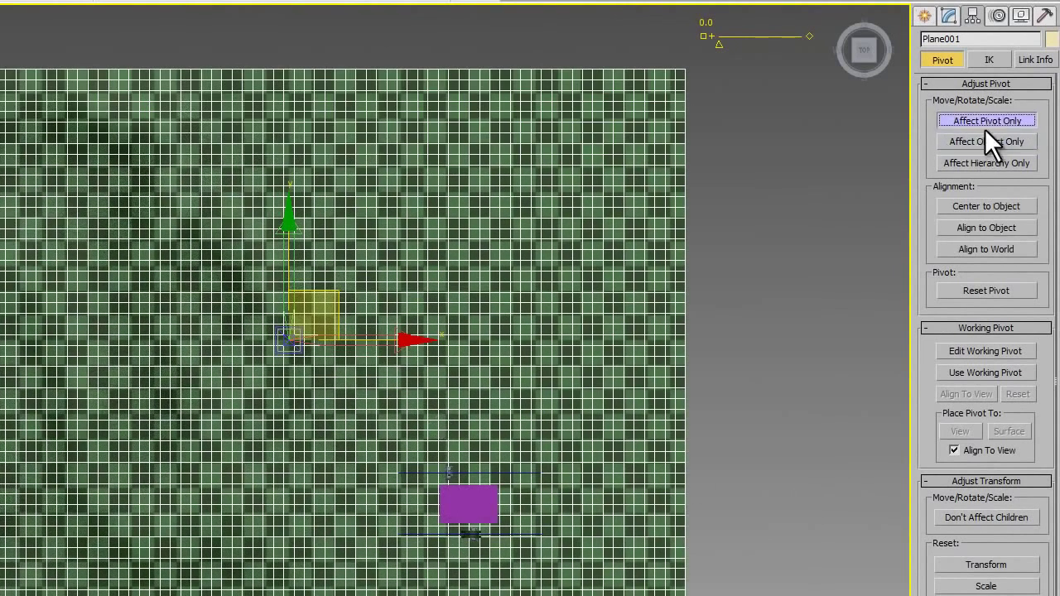
drag(327, 302, 509, 470)
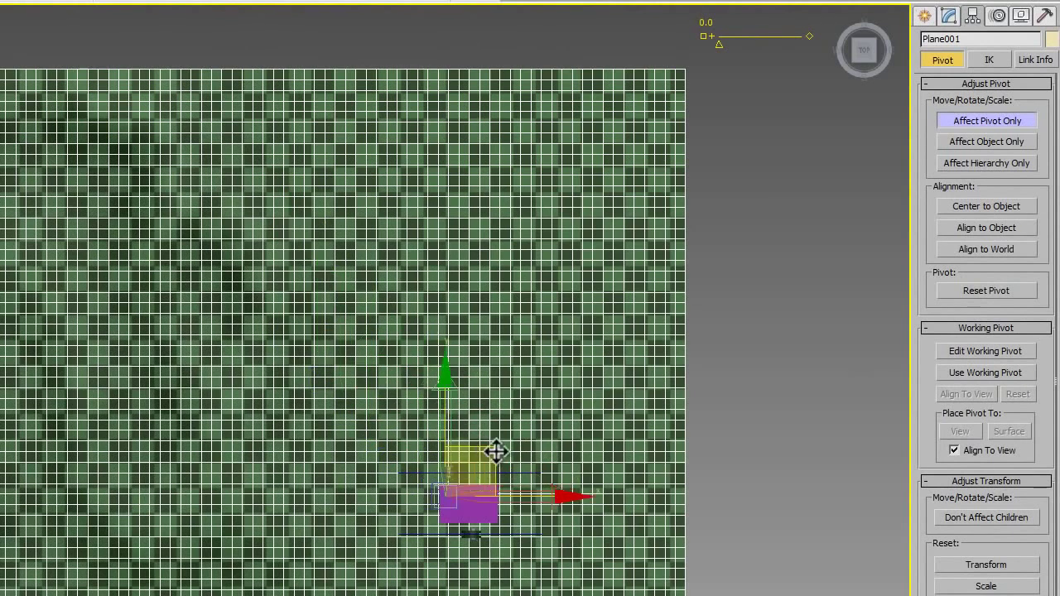
Step: Return to an angled 3D view and the Create panel's standard primitives
scroll(504, 389, up, 3)
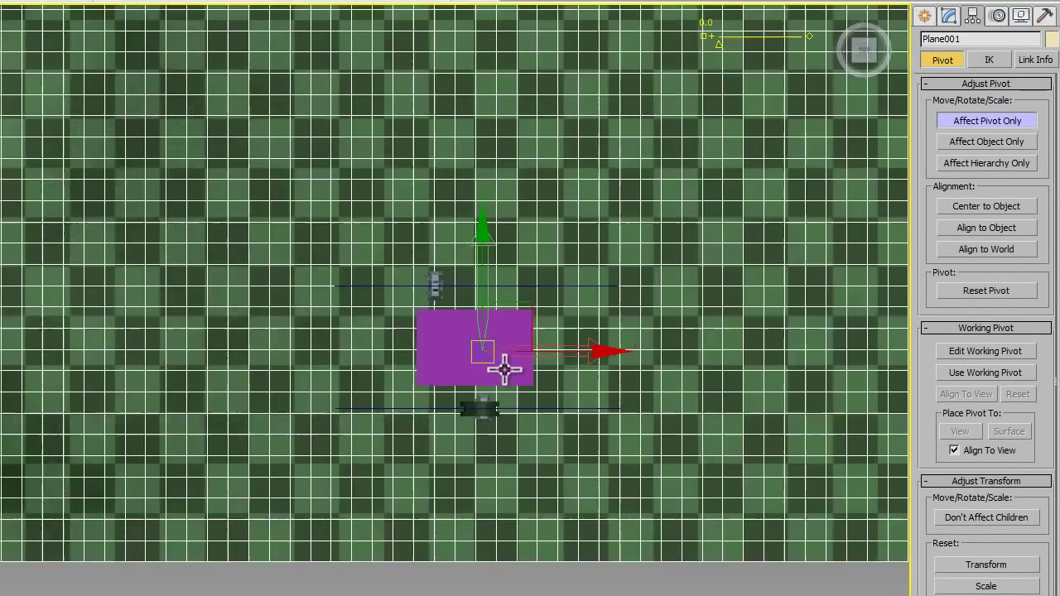
scroll(489, 315, up, 5)
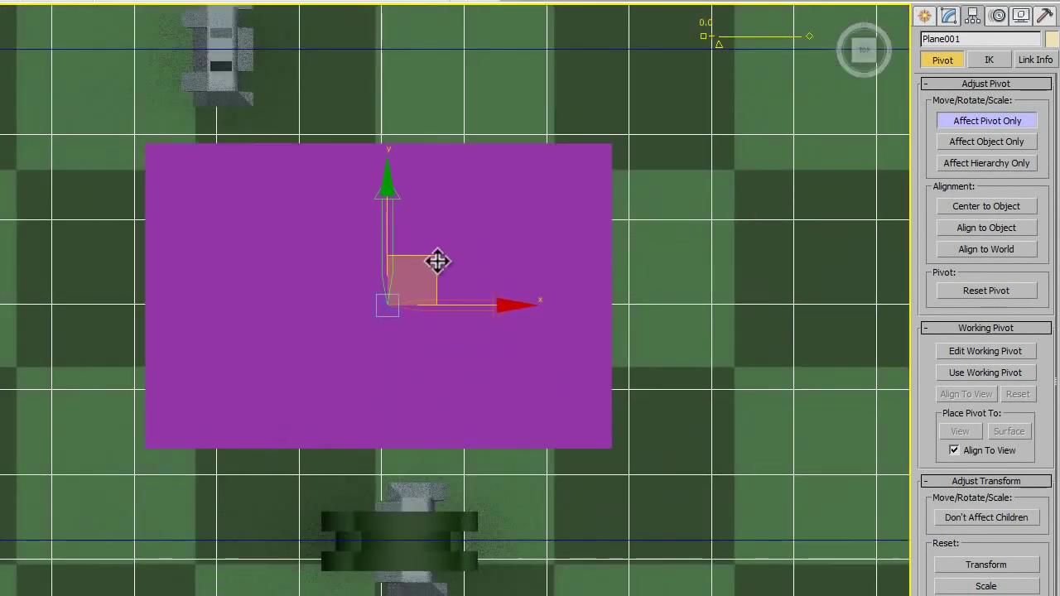
scroll(440, 265, down, 3)
scroll(455, 298, down, 5)
mouse_move(402, 373)
alt+middle_down()
mouse_move(492, 289)
mouse_move(475, 293)
alt+middle_up()
scroll(475, 293, up, 3)
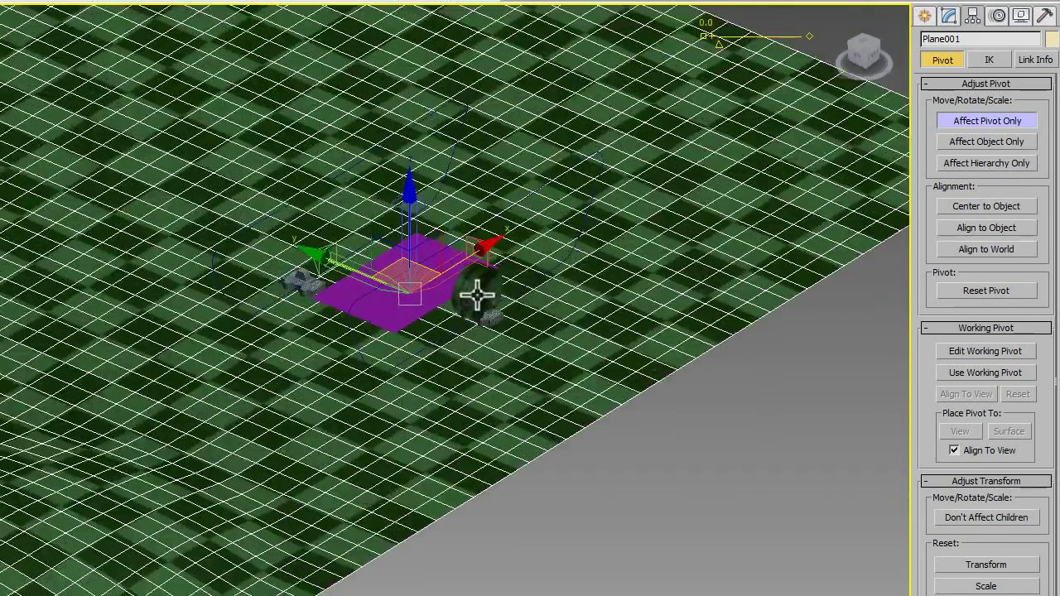
click(924, 16)
mouse_move(409, 300)
middle_down()
mouse_move(393, 301)
mouse_move(430, 319)
mouse_move(466, 397)
middle_up()
scroll(439, 305, up, 2)
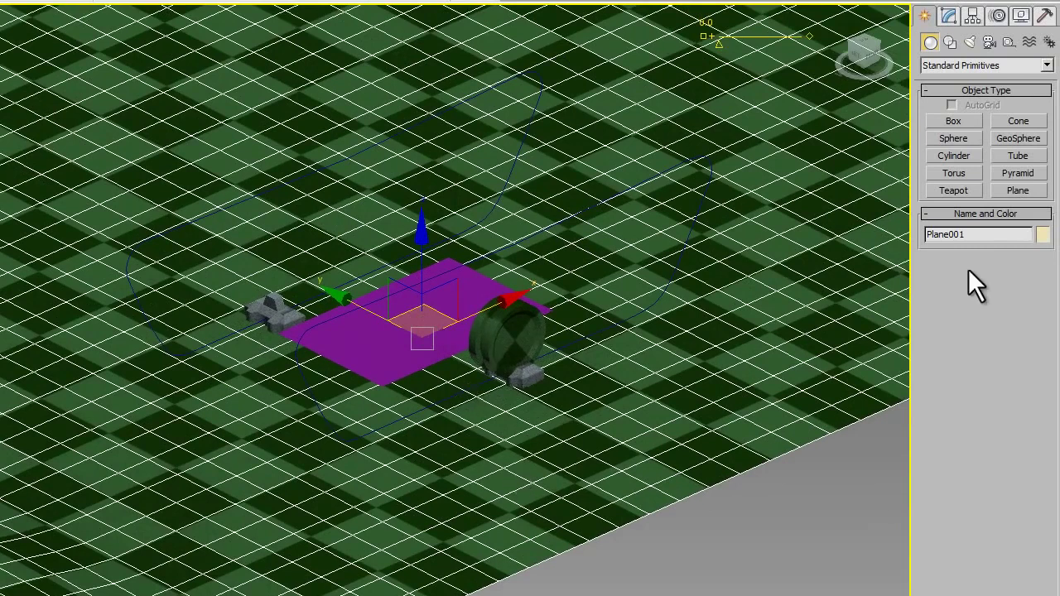
Step: Begin renaming the ground plane ('g'), then select the tire Cylinder034
click(976, 235)
text(ground)
click(740, 535)
click(529, 351)
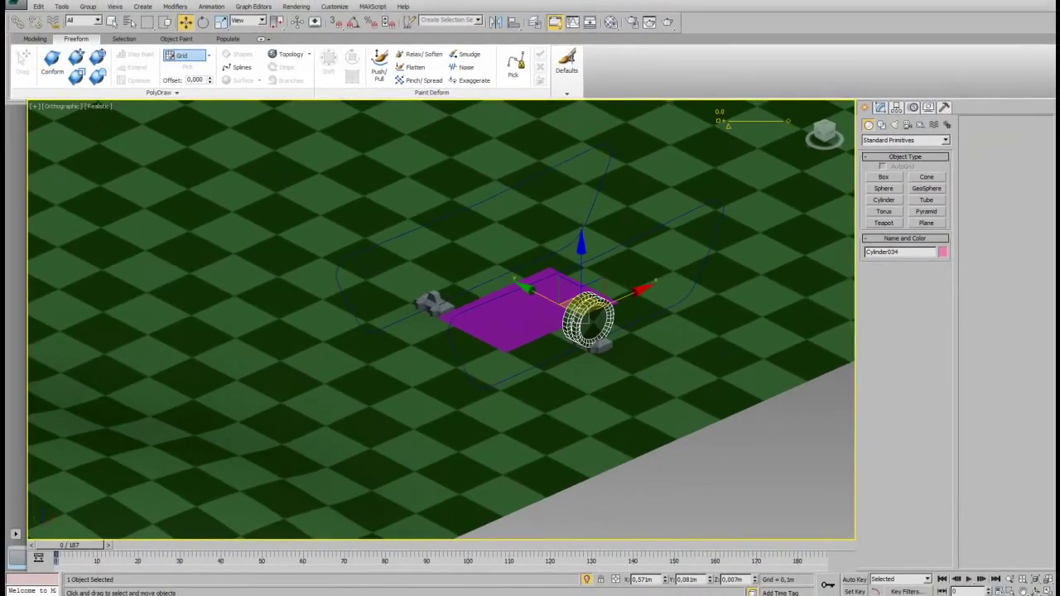
Step: Open the Curve Editor and bring up the quad menu for the tire's Z Rotation track
click(572, 23)
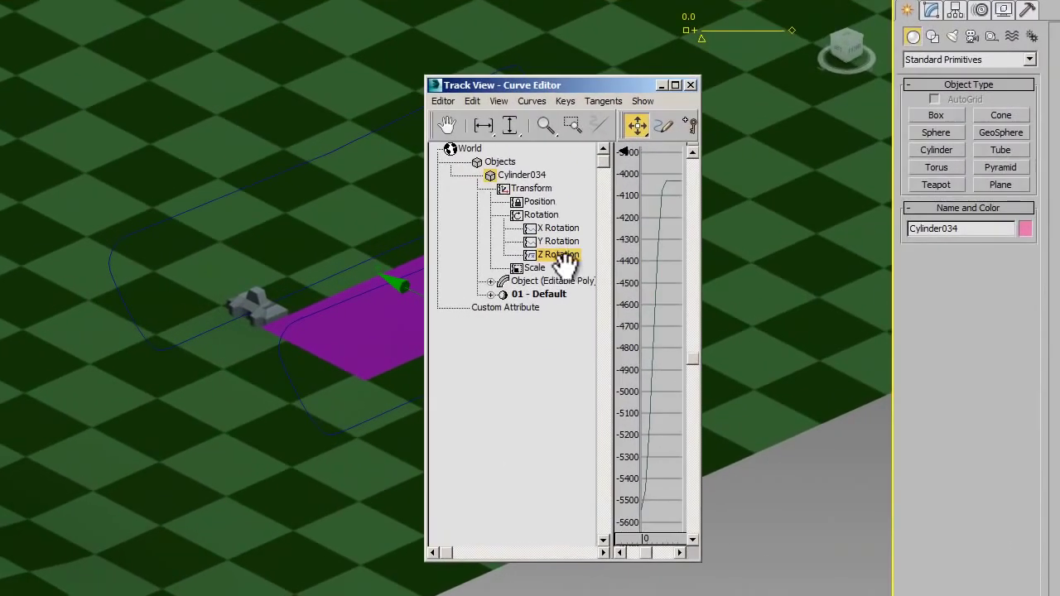
drag(572, 86, 634, 58)
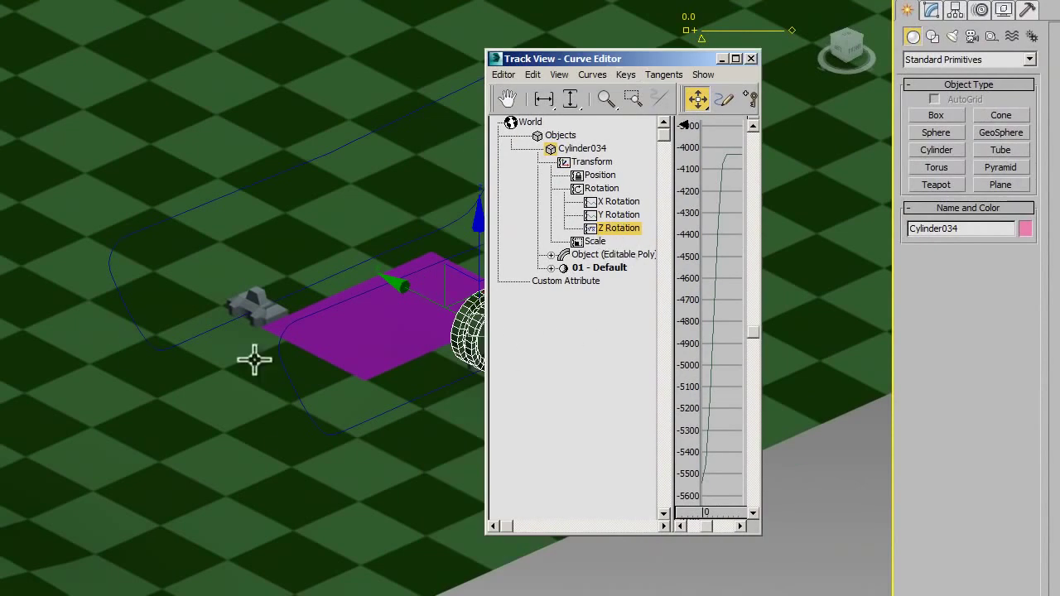
right_click(613, 225)
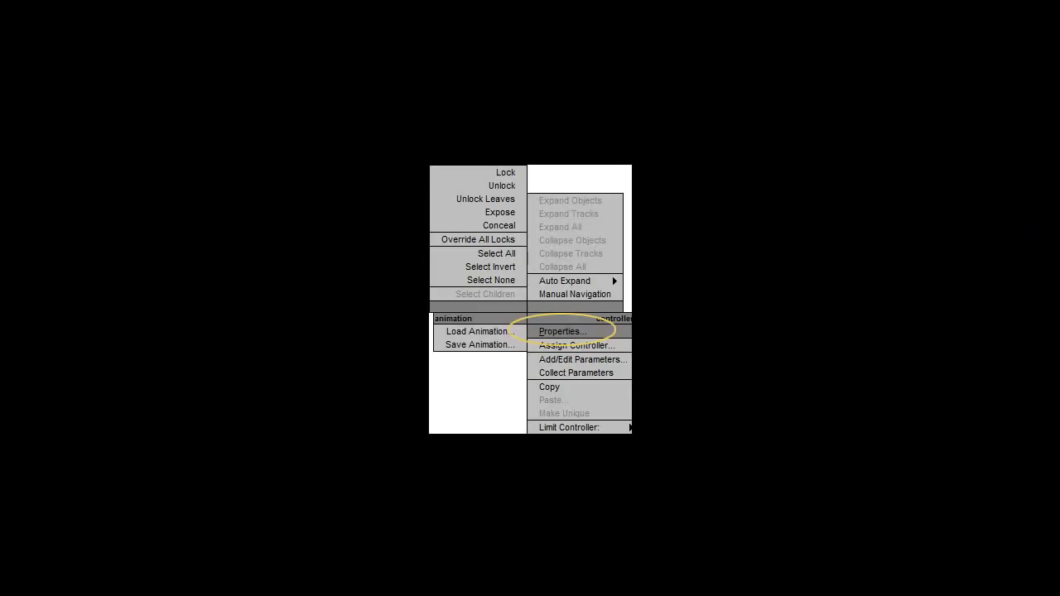
Step: Open the tire's Z Rotation Expression Controller (-r*1.7) and create scalar variable w
click(634, 245)
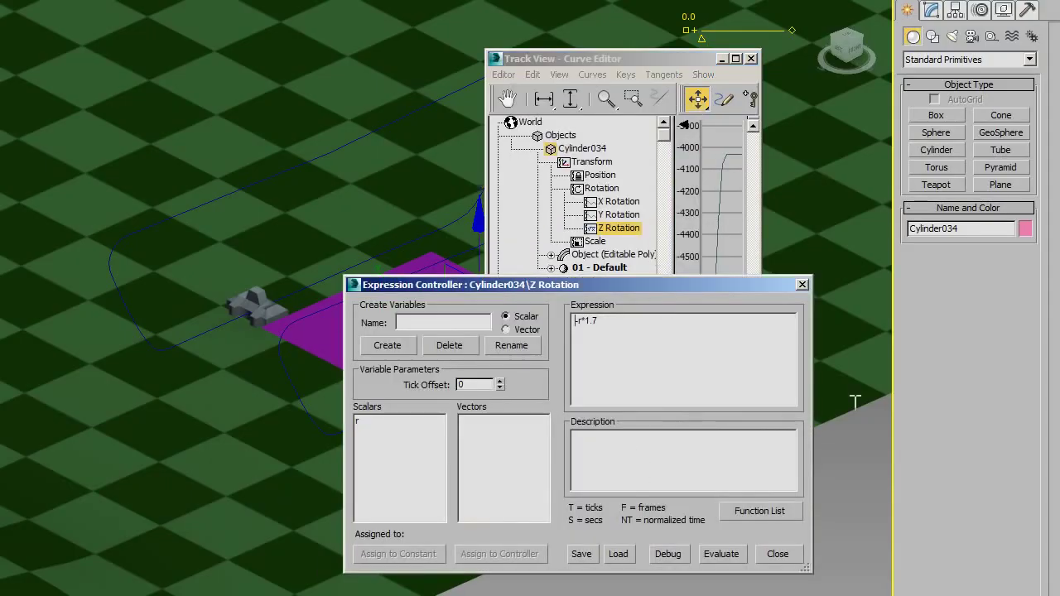
drag(625, 294, 688, 342)
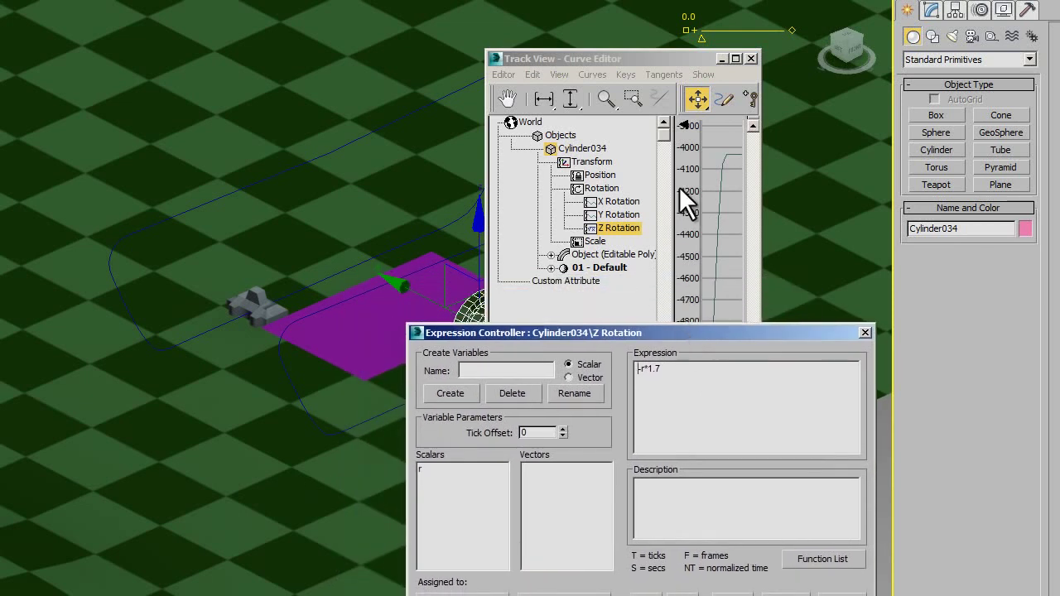
click(654, 93)
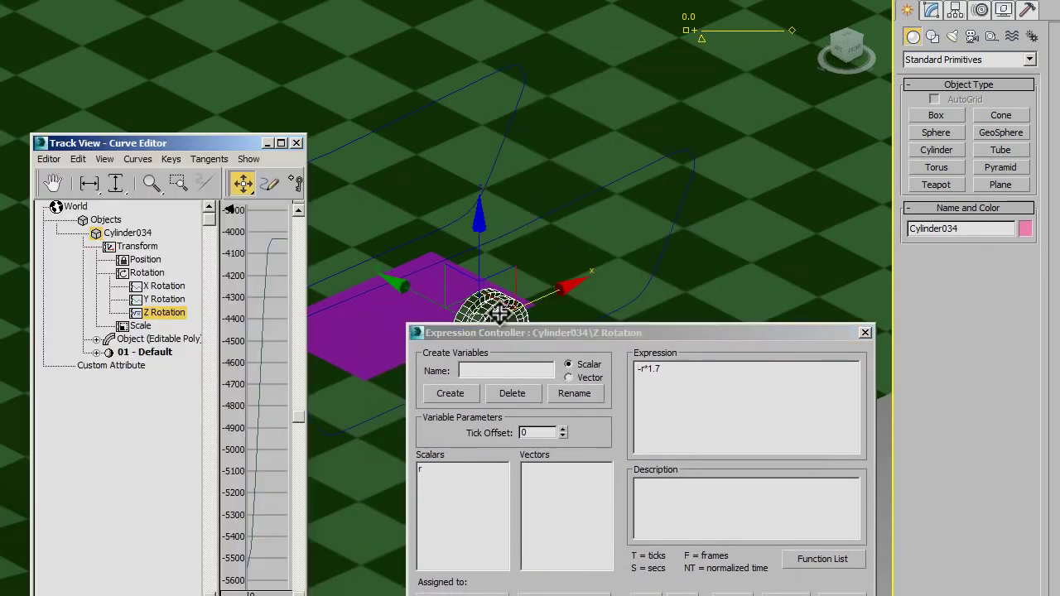
drag(654, 93, 199, 175)
drag(653, 327, 654, 318)
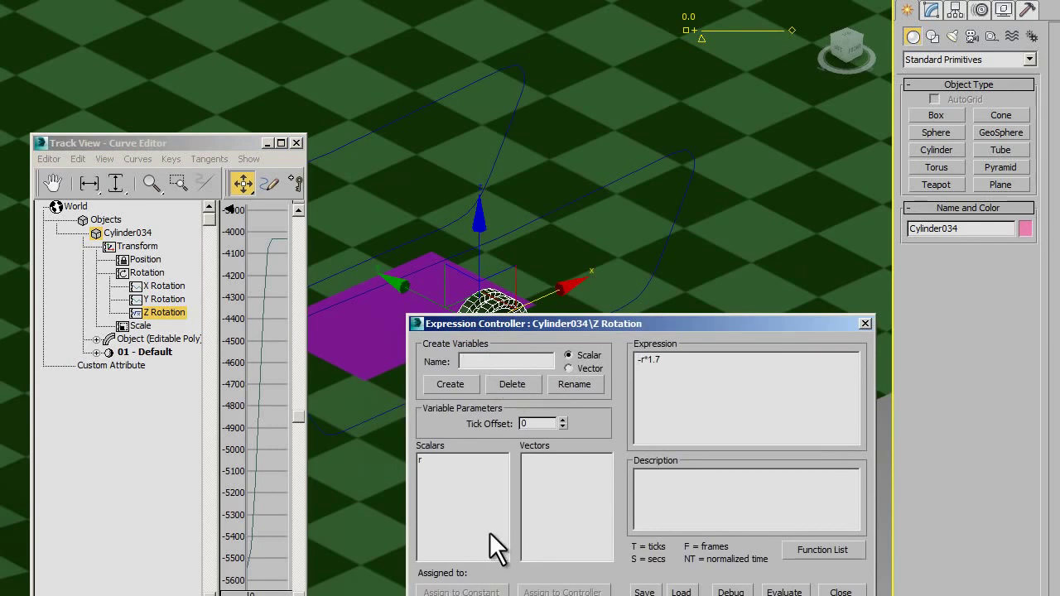
text(w)
click(444, 382)
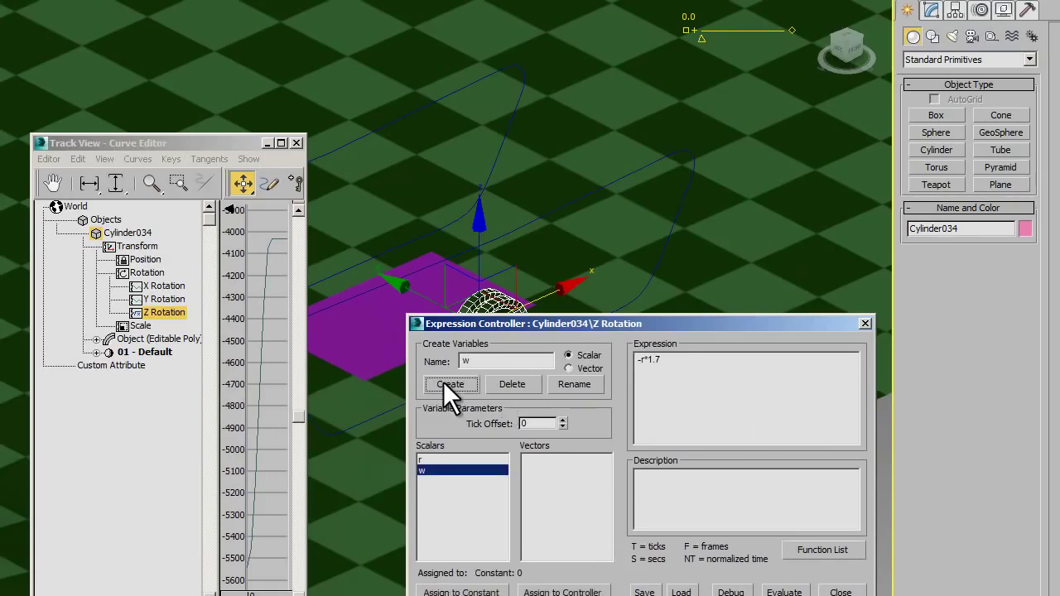
Step: Assign variable w to the ground object's Transform > Rotation > Z Rotation controller
click(562, 591)
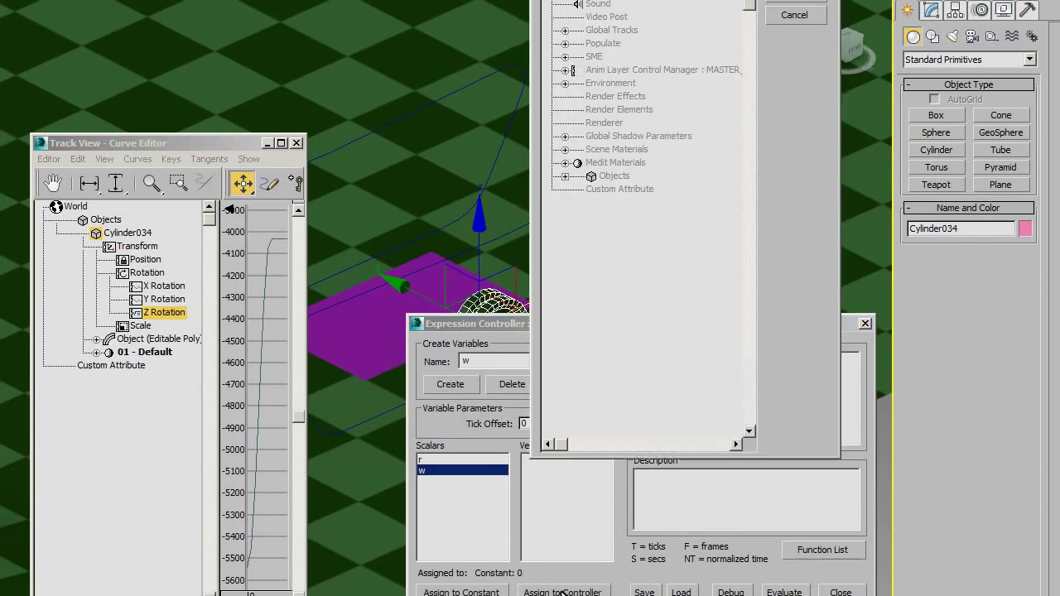
click(564, 175)
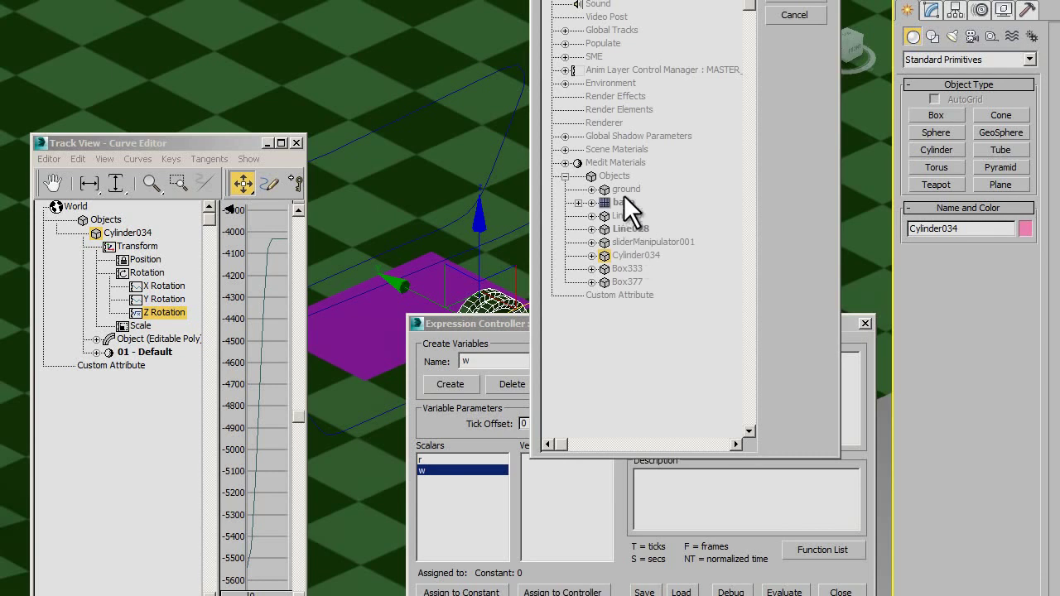
click(592, 189)
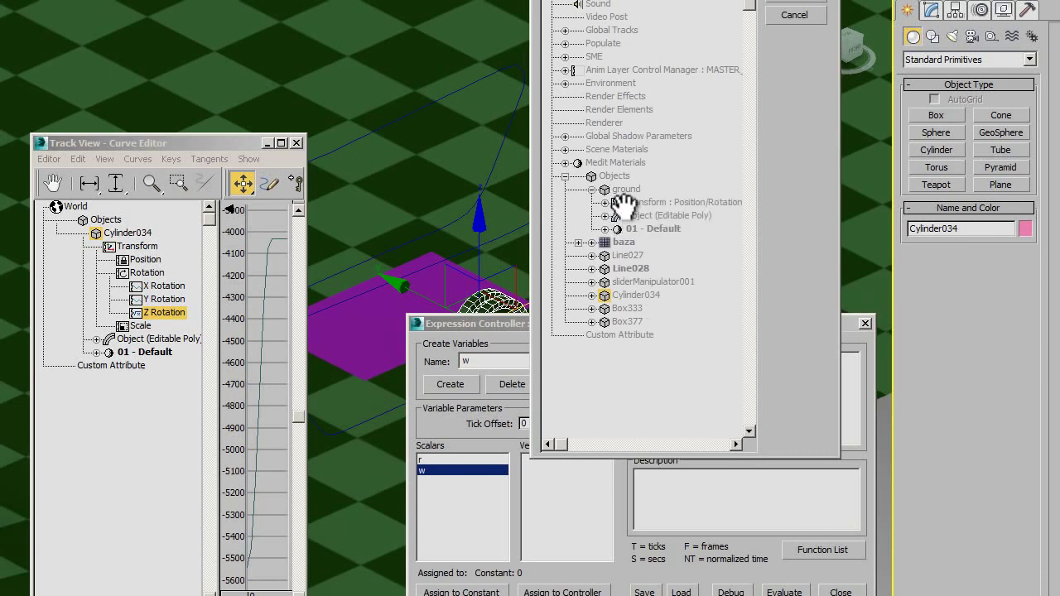
click(605, 203)
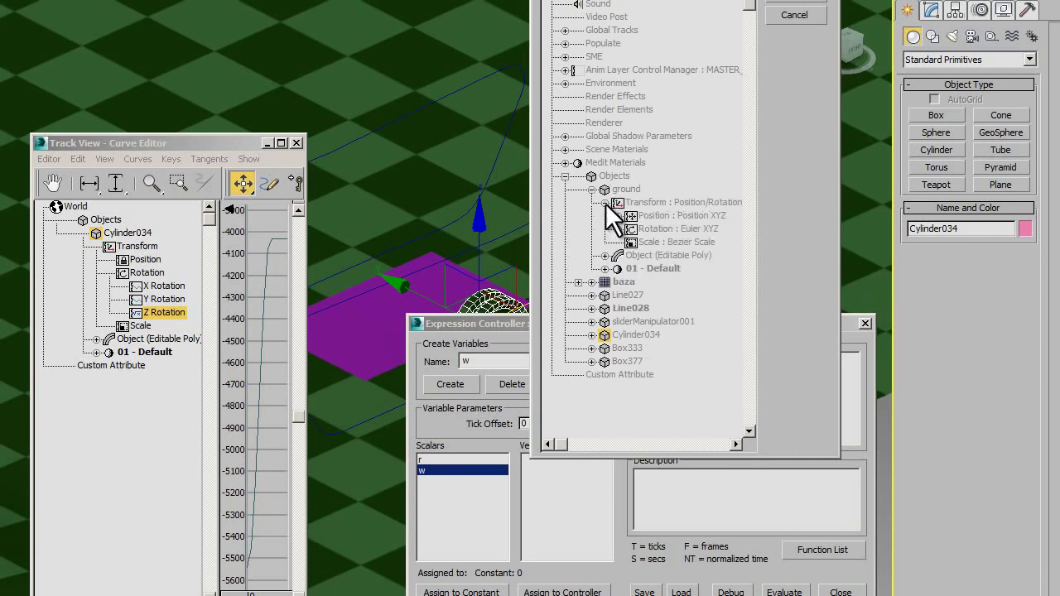
click(617, 229)
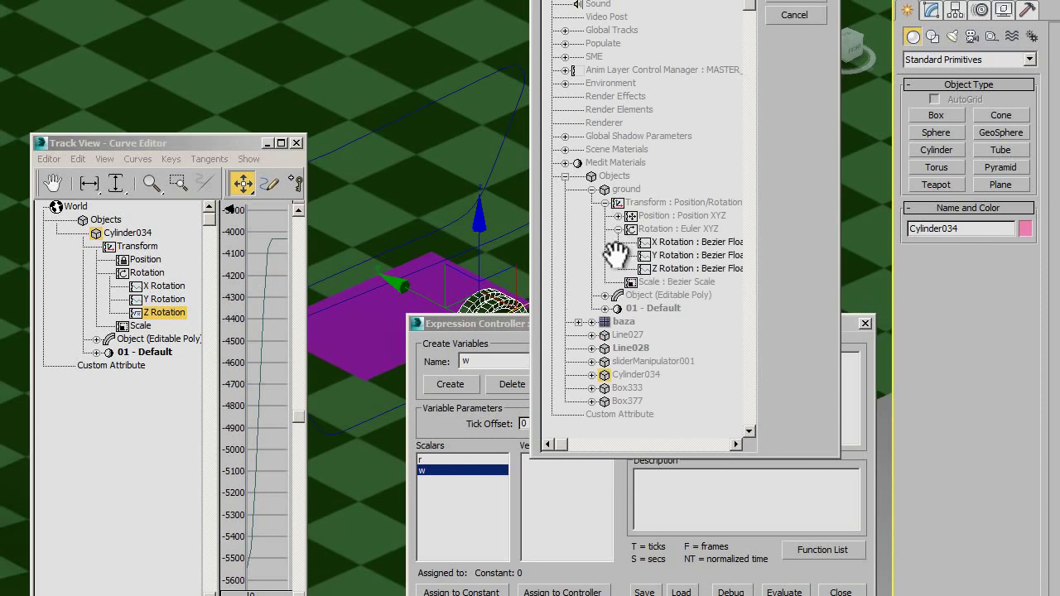
click(667, 268)
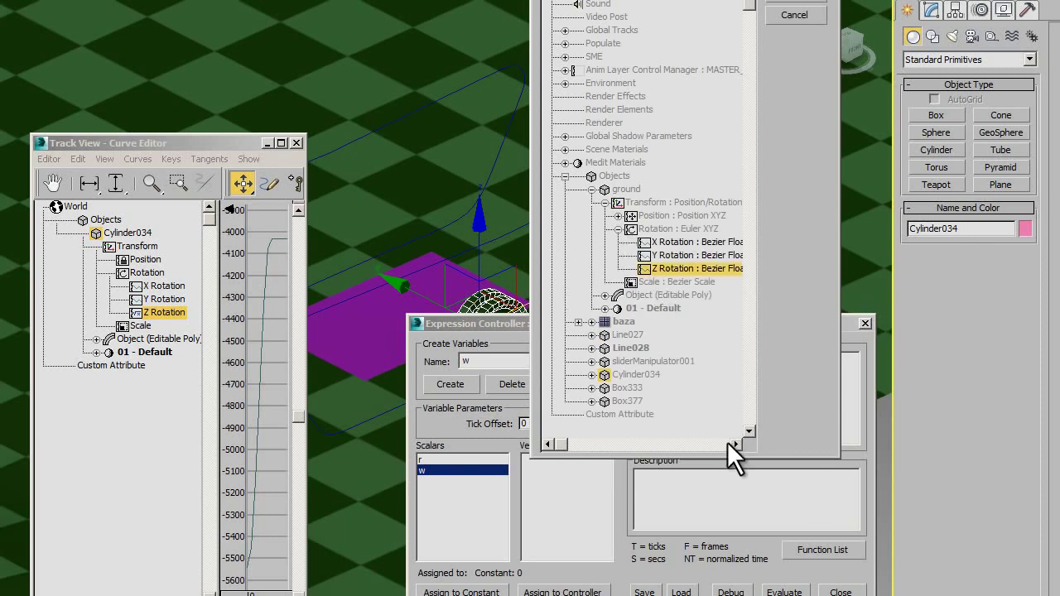
click(795, 3)
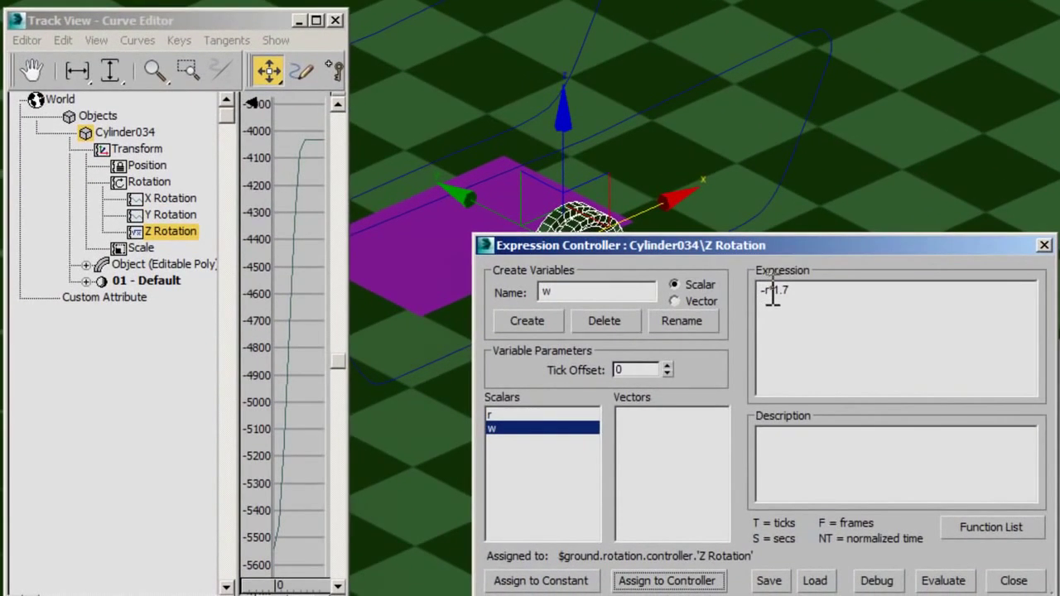
Step: Change the tire's expression to (-r+w)*1.7 and evaluate it
click(771, 291)
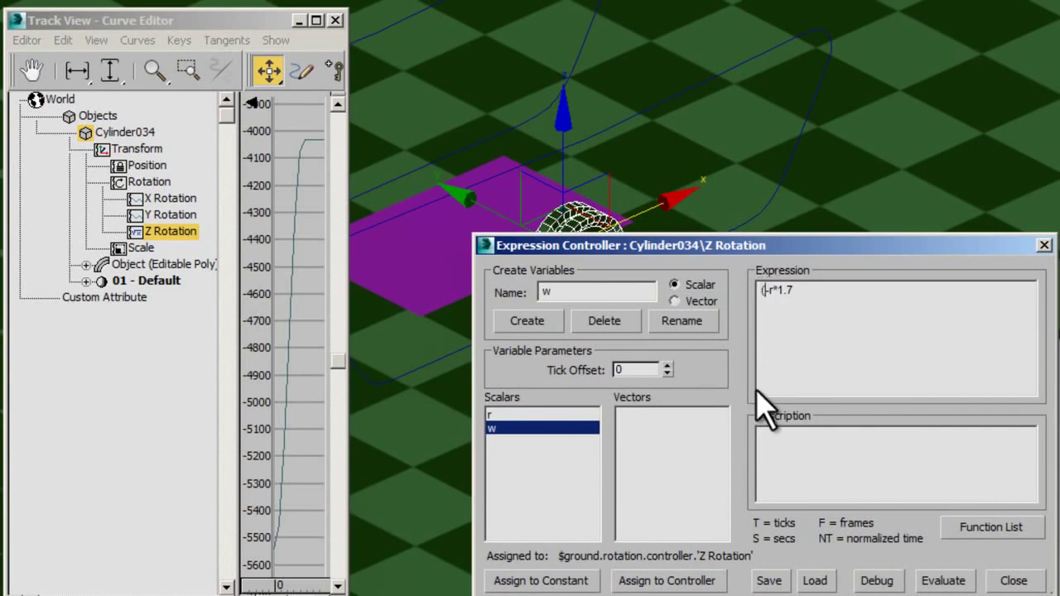
text((-r)
text(+w)
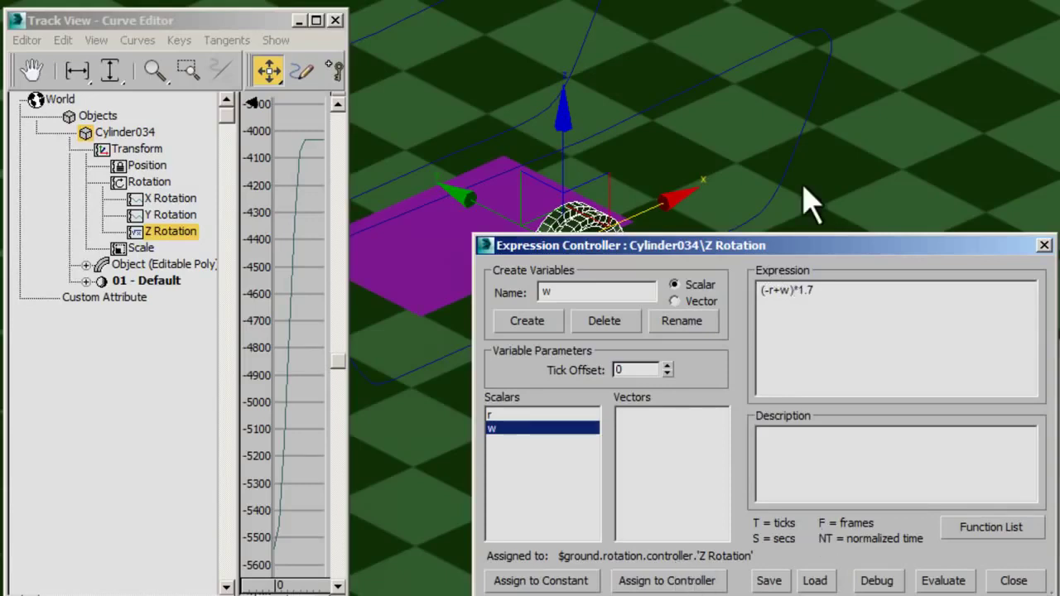
click(505, 414)
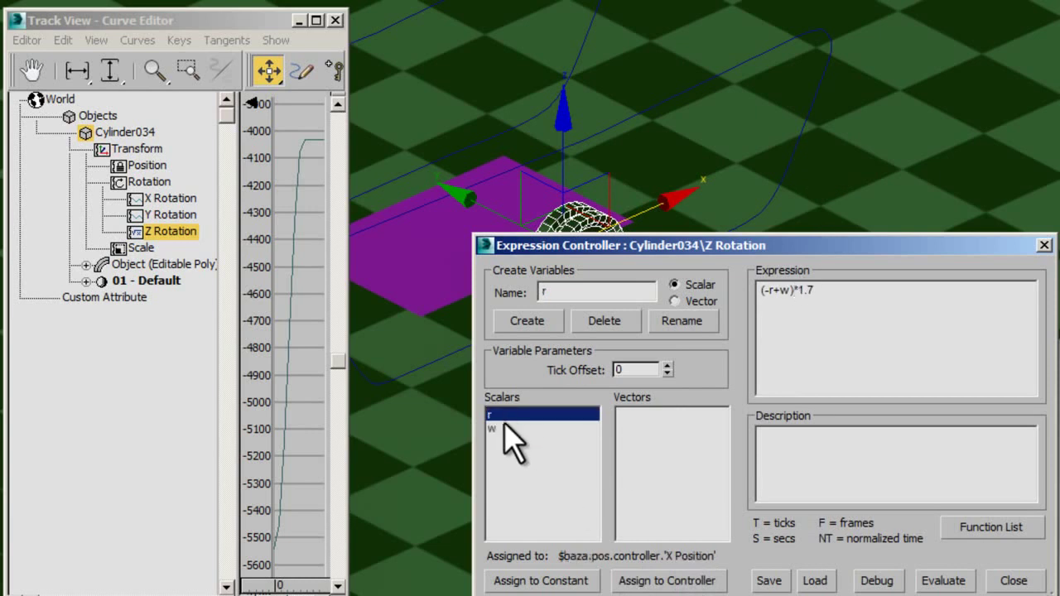
click(503, 428)
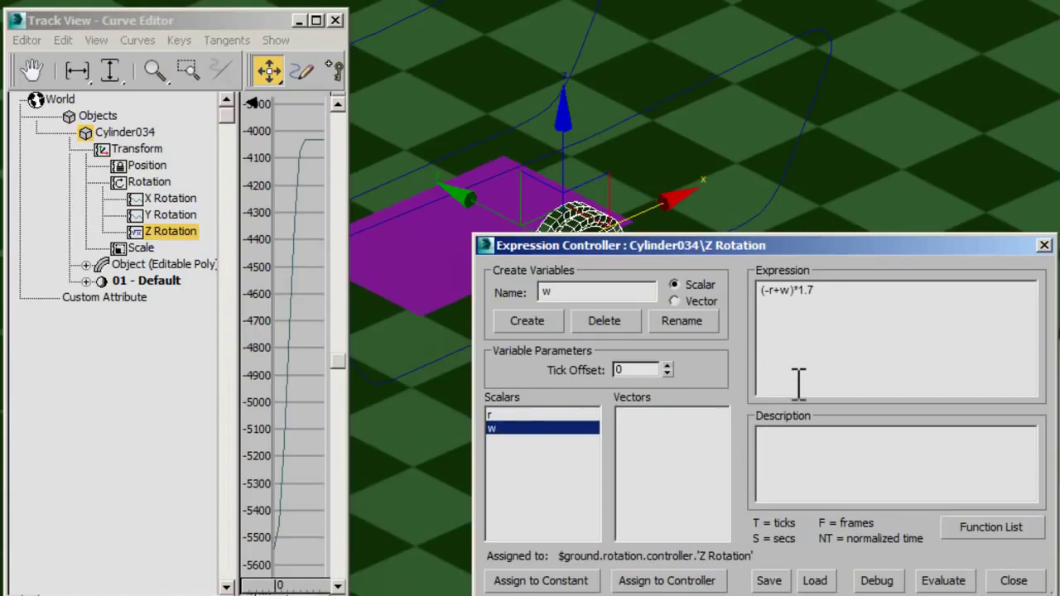
click(944, 580)
Step: Move the purple plane baza along X to test the wheel, then undo the move
click(414, 243)
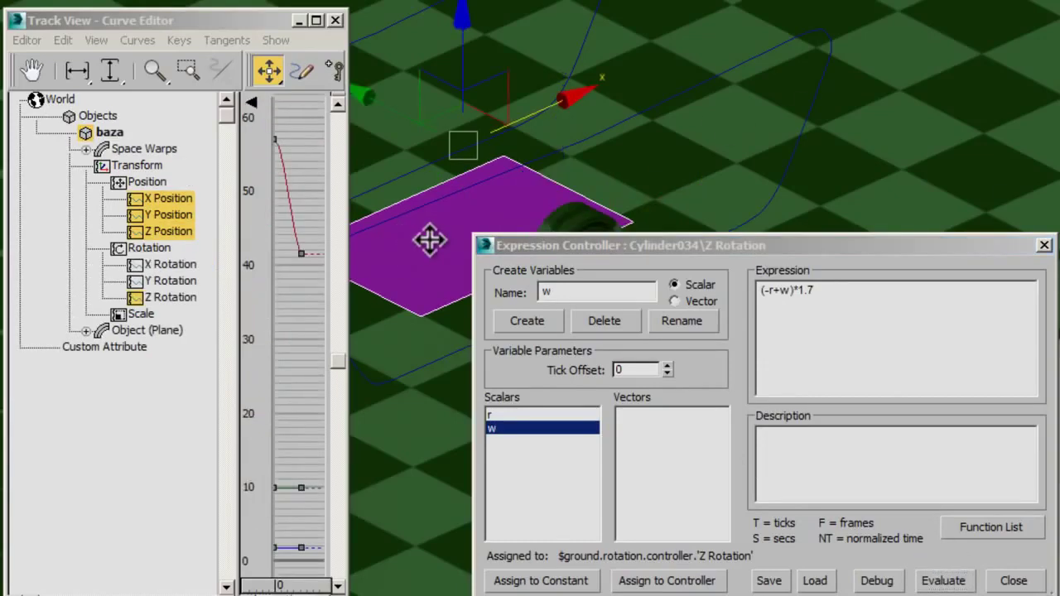
drag(494, 117, 619, 141)
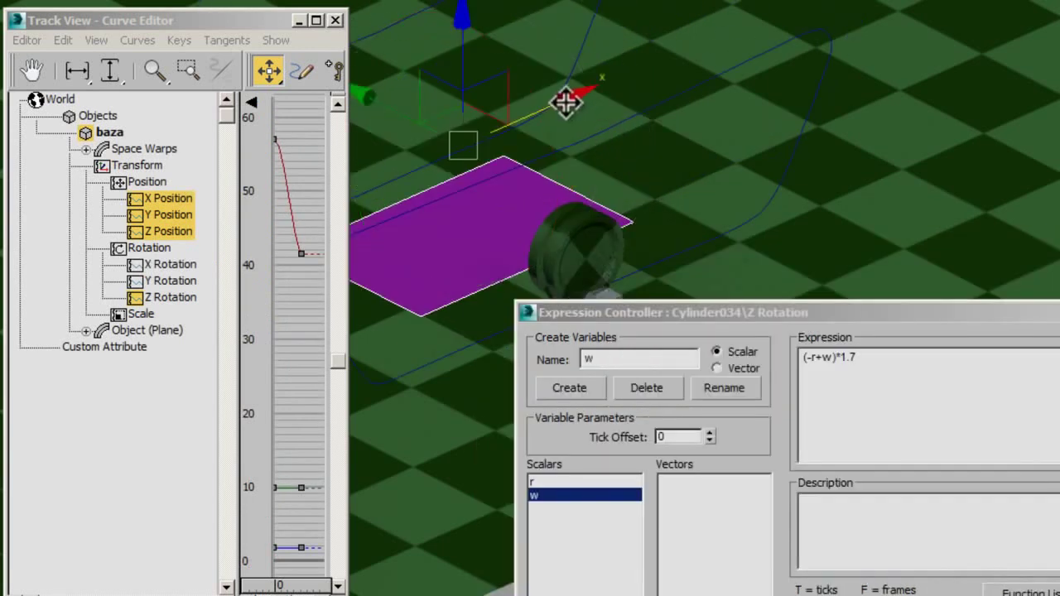
drag(568, 98, 684, 48)
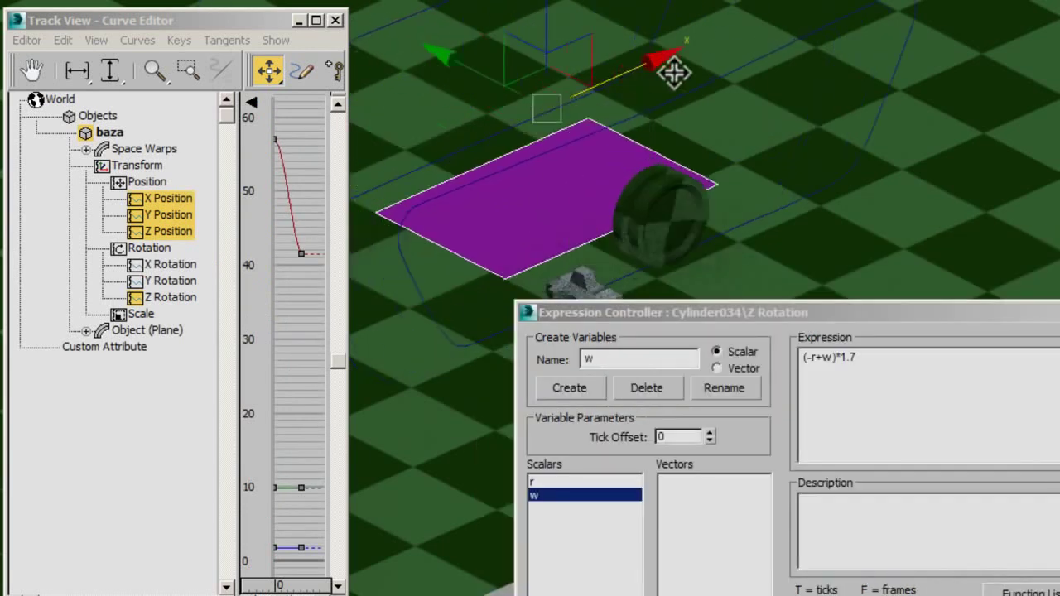
key(ctrl+z)
Step: Select the ground and rotate it to test the wheel's response
click(847, 176)
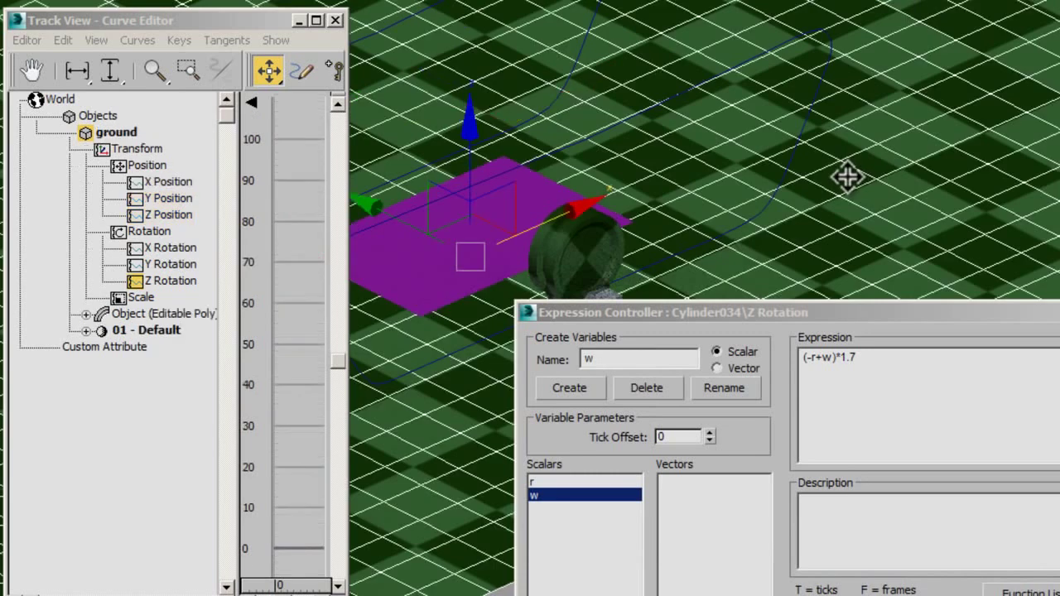
middle_drag(709, 195, 807, 99)
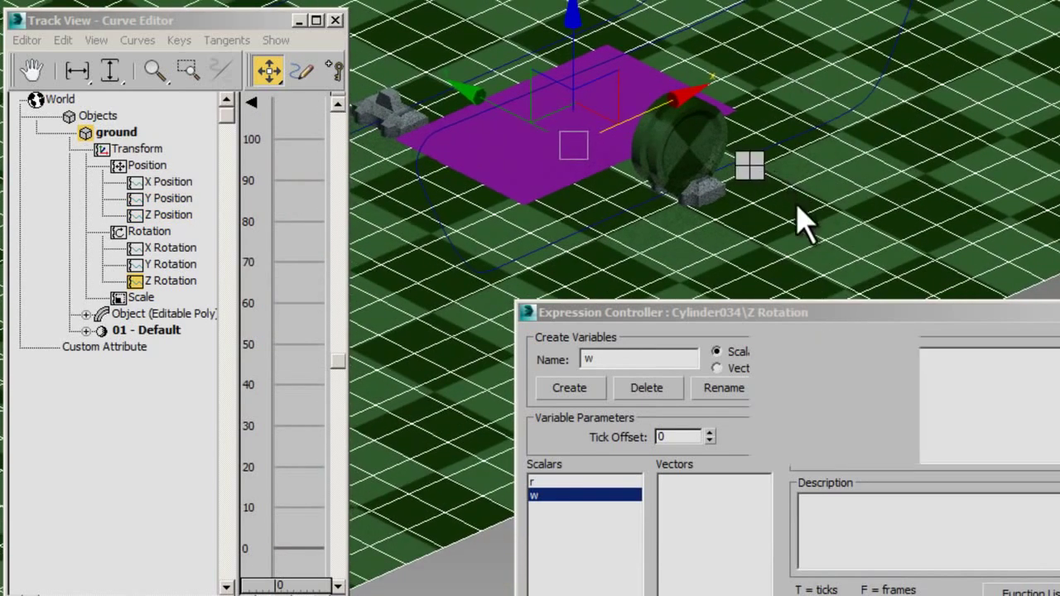
key(e)
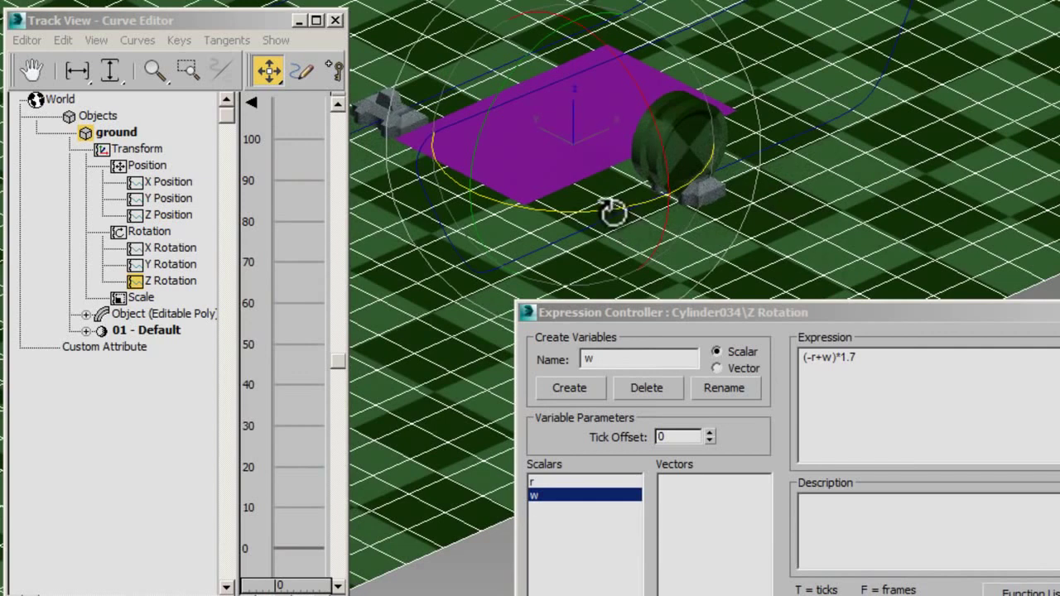
mouse_move(611, 207)
mouse_down()
mouse_move(539, 240)
mouse_move(386, 270)
mouse_move(837, 196)
mouse_move(599, 269)
mouse_up()
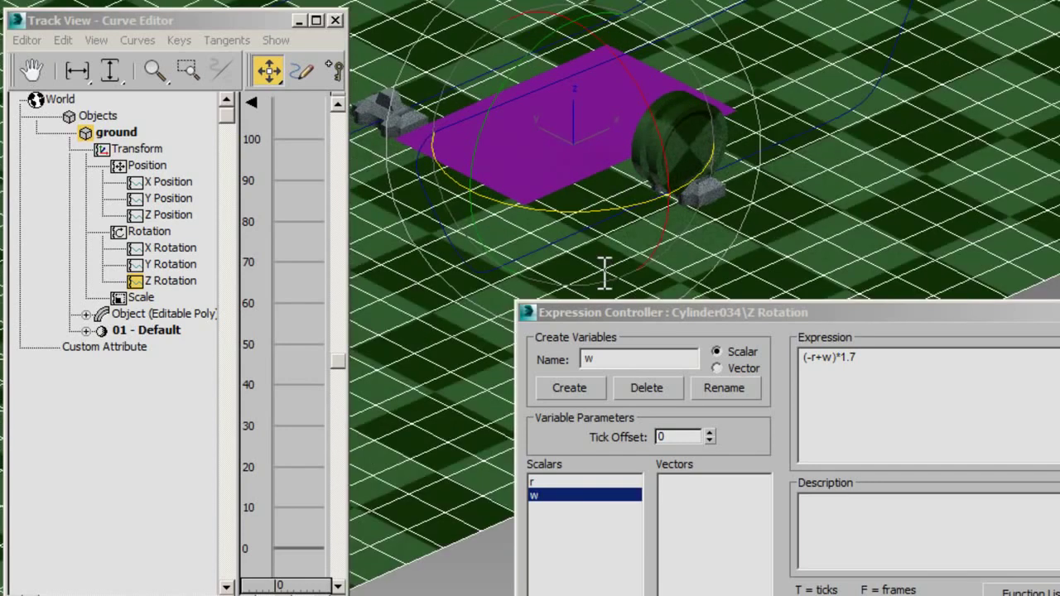
Step: Multiply w by 4 in the expression, evaluate, and rotate the ground to test
click(835, 364)
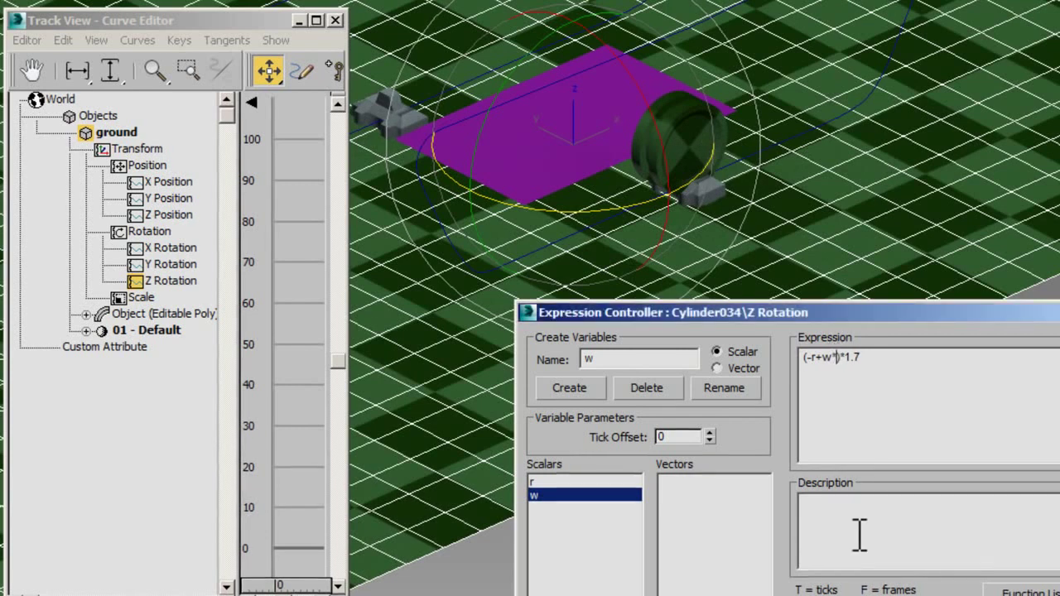
text(4)
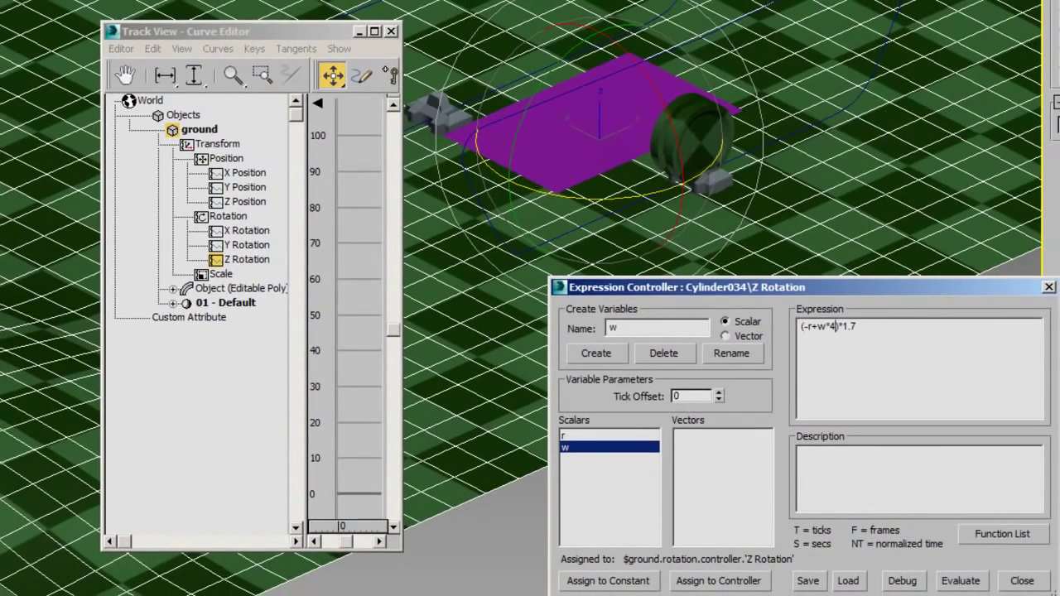
click(961, 581)
click(605, 192)
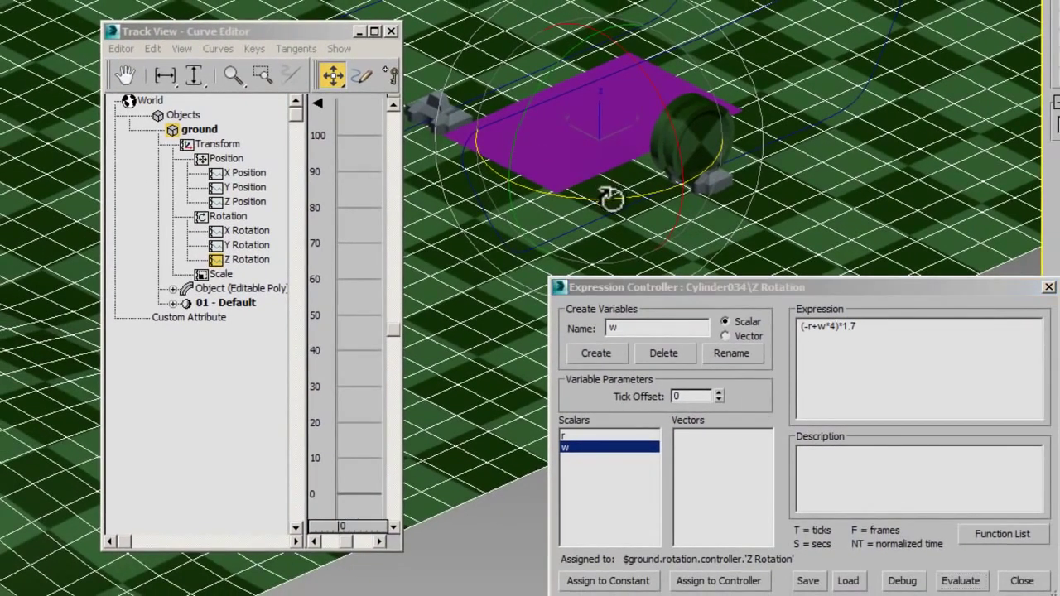
drag(596, 202, 568, 201)
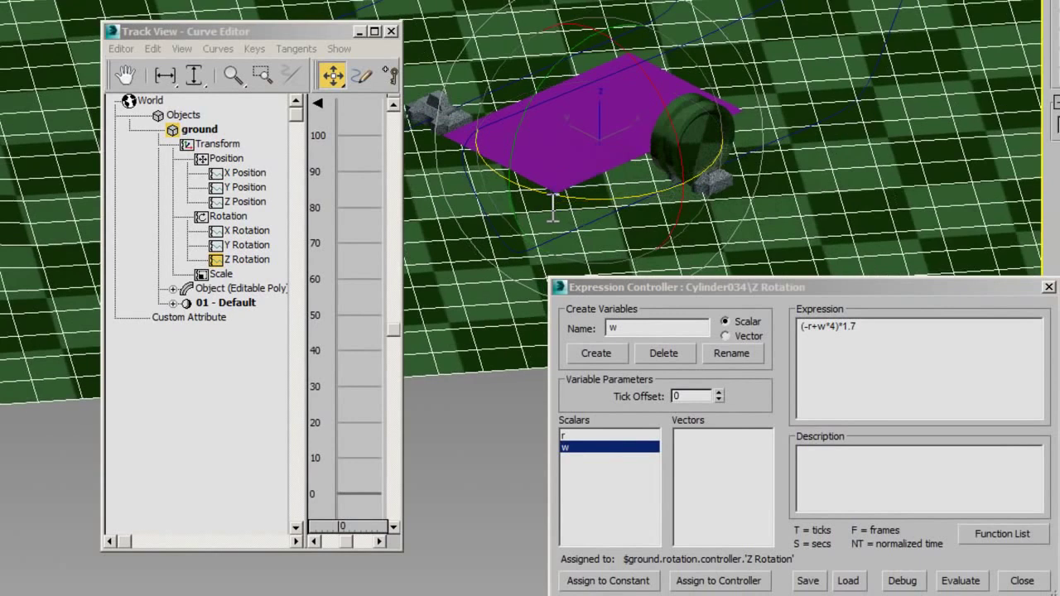
Step: Change the multiplier to 2 for (-r+w*2)*1.7, retest, and close both editors
click(836, 328)
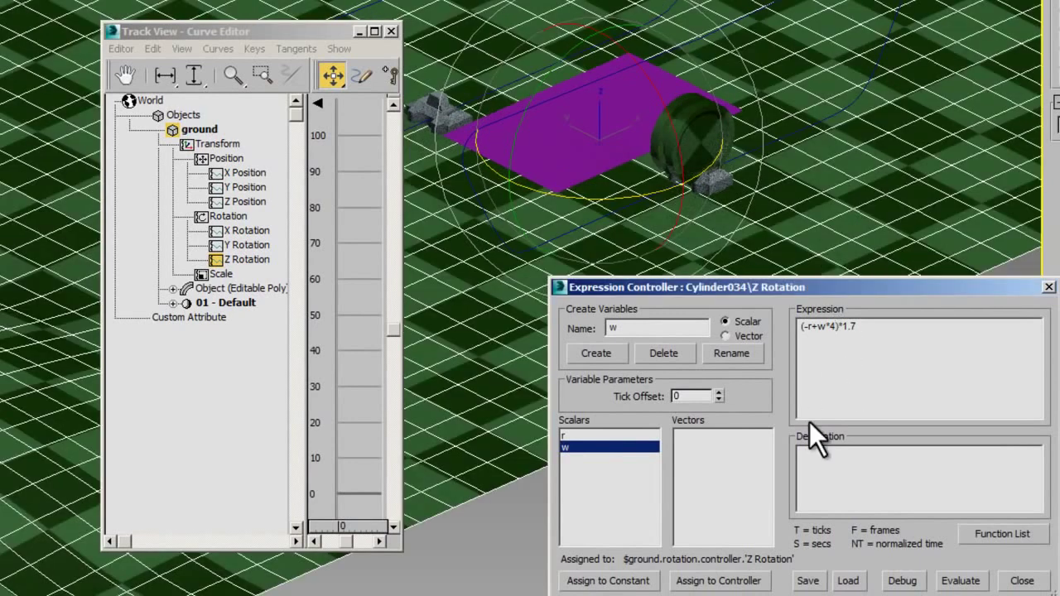
key(BackSpace)
text(2)
click(960, 583)
drag(658, 190, 527, 234)
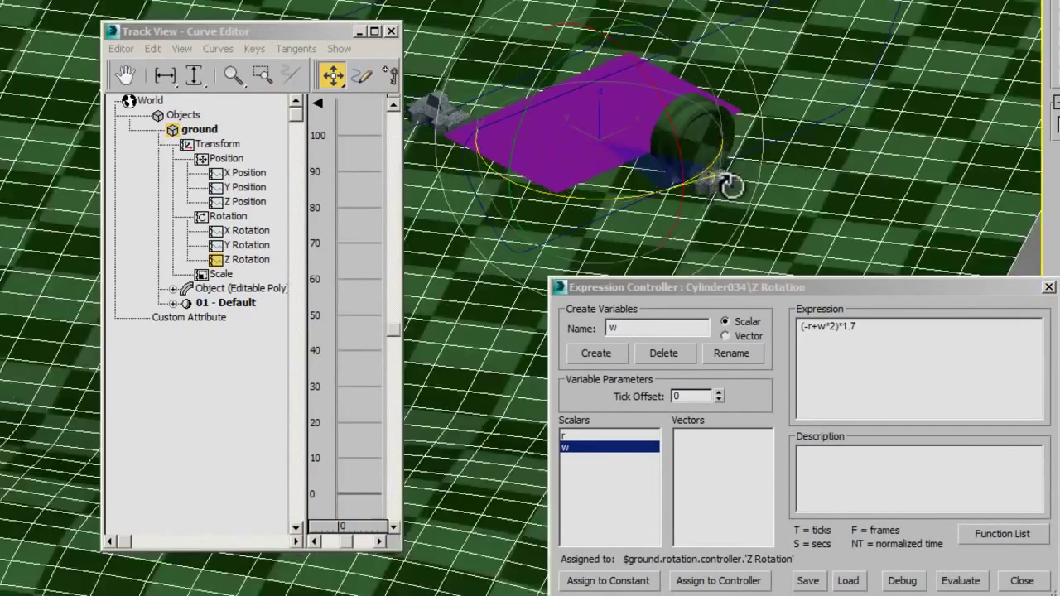
drag(527, 235, 681, 206)
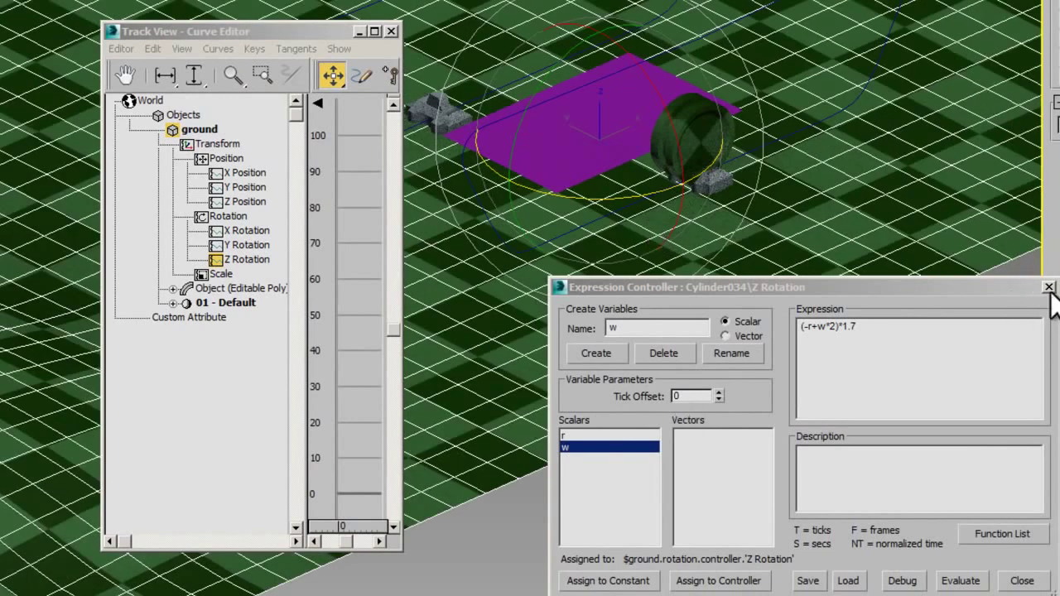
click(389, 30)
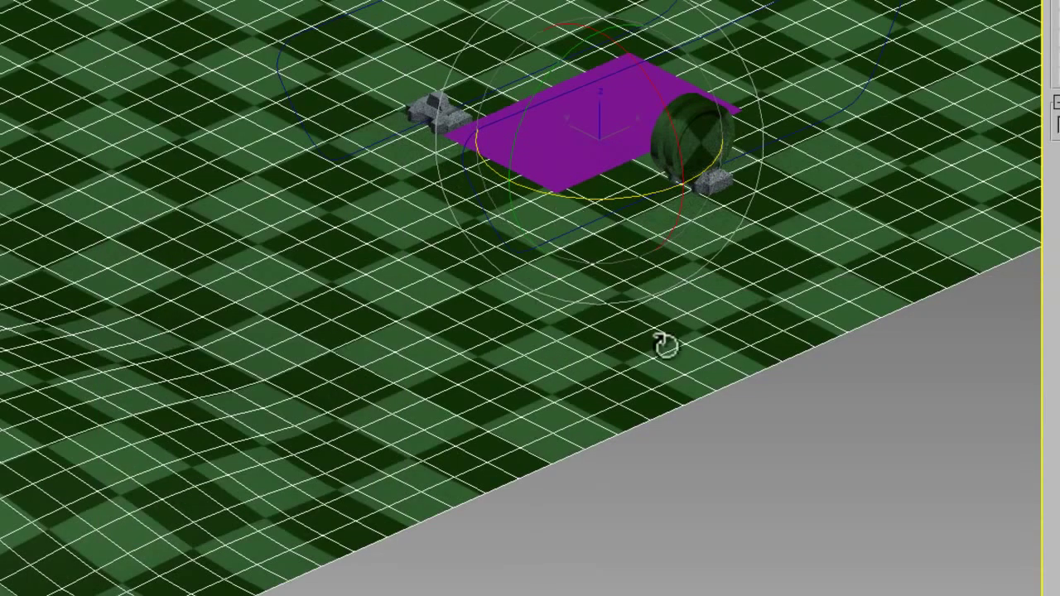
Step: Select Box333 with the Move tool and reopen the Curve Editor for its tracks
key(w)
click(717, 178)
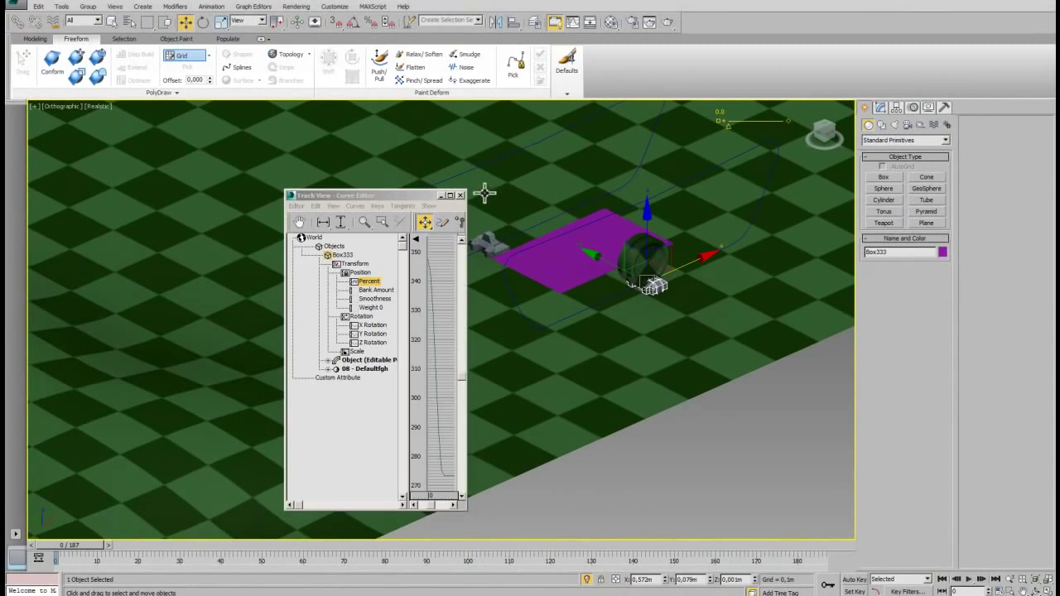
drag(452, 194, 514, 187)
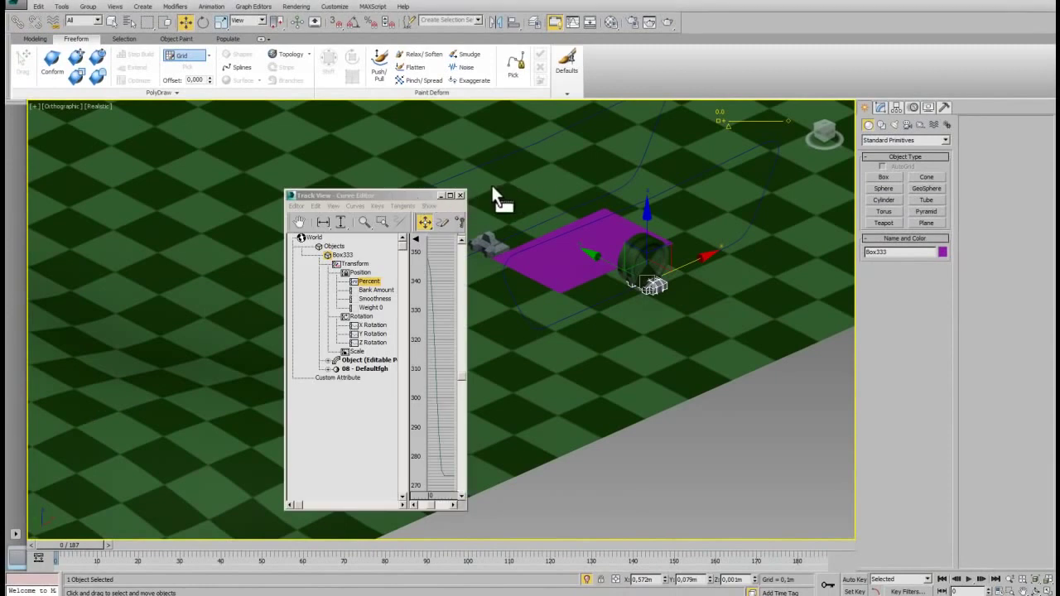
click(523, 188)
click(572, 22)
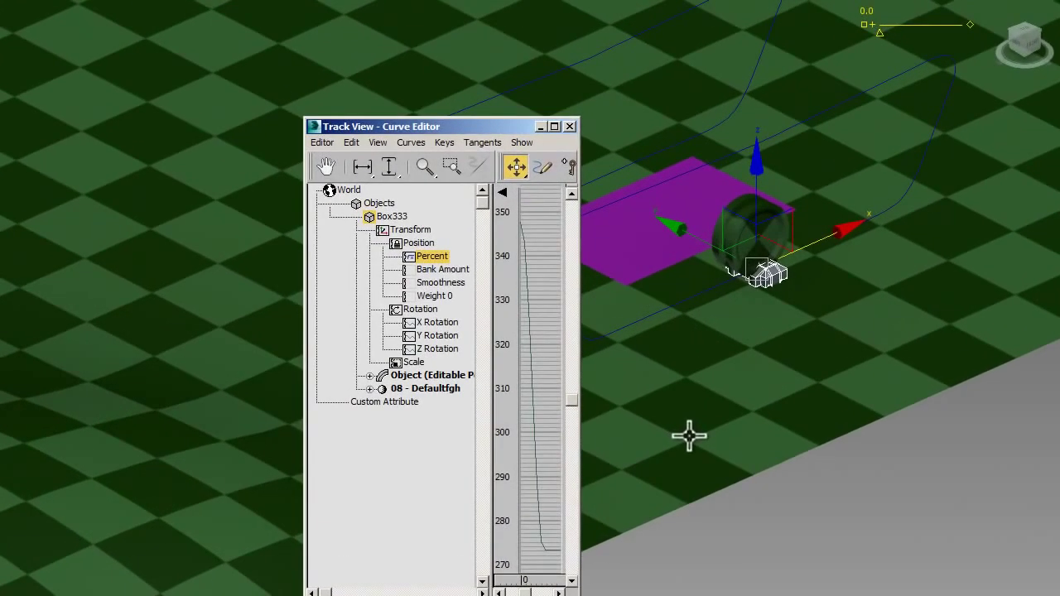
Step: Open Box333's Percent Expression Controller, trim it to t*0.048, and select scalar t
right_click(428, 253)
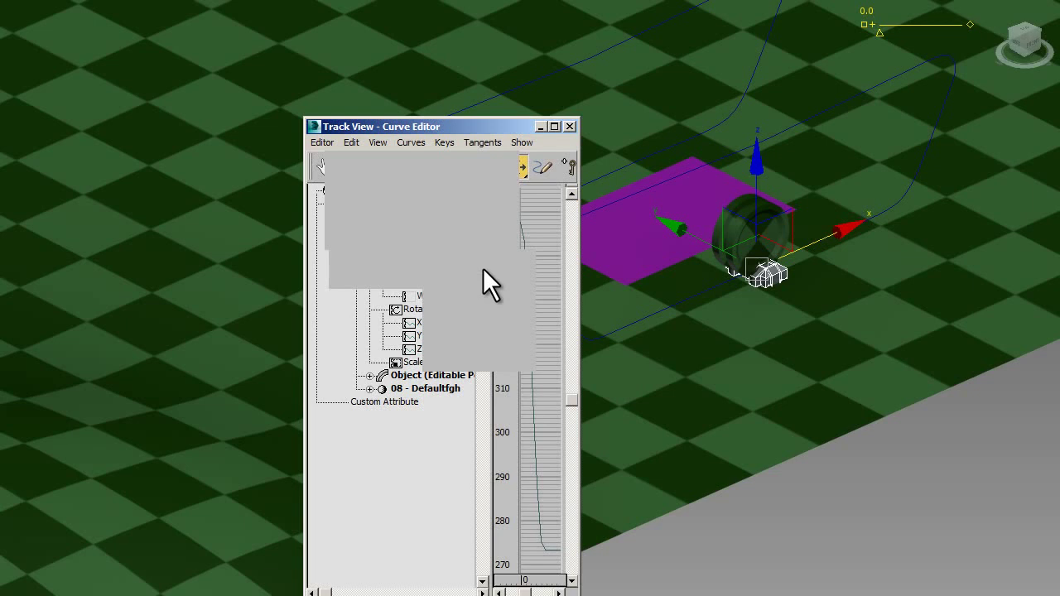
click(483, 269)
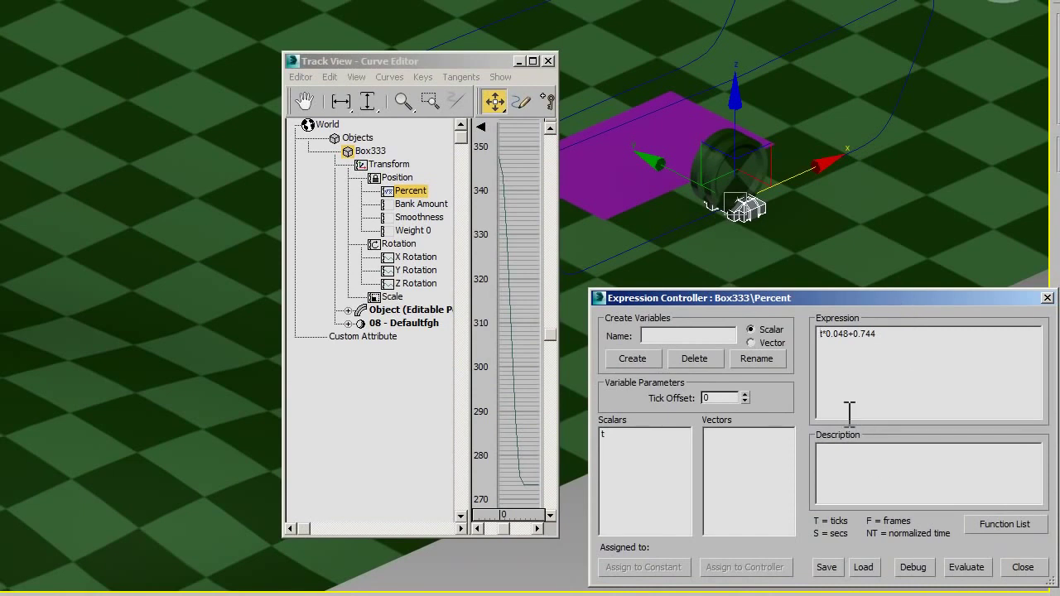
click(610, 434)
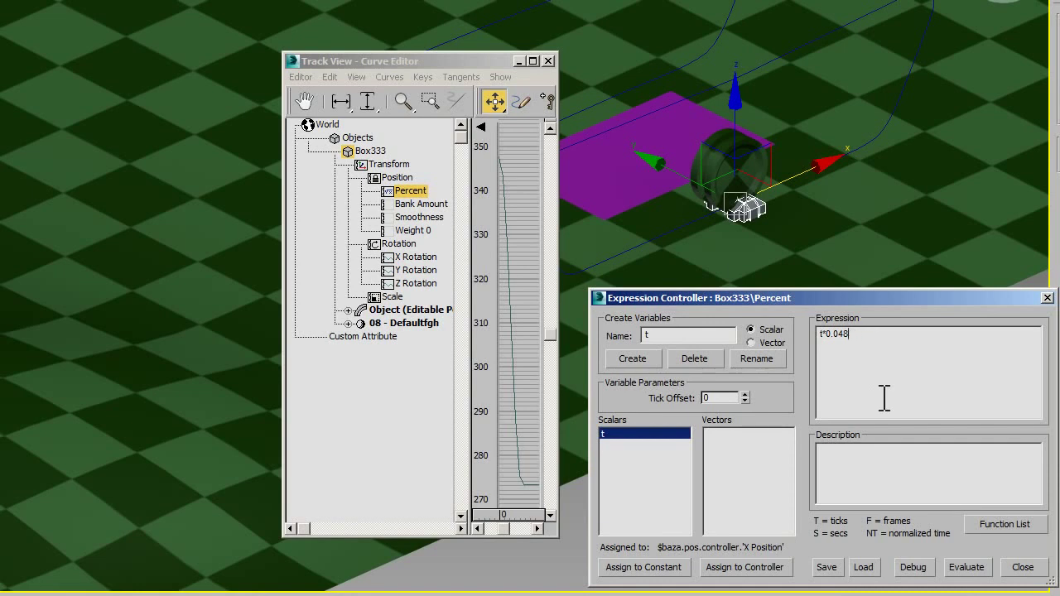
Step: Evaluate the t*0.048 expression and move the magenta plane baza to test the box
click(968, 577)
click(968, 577)
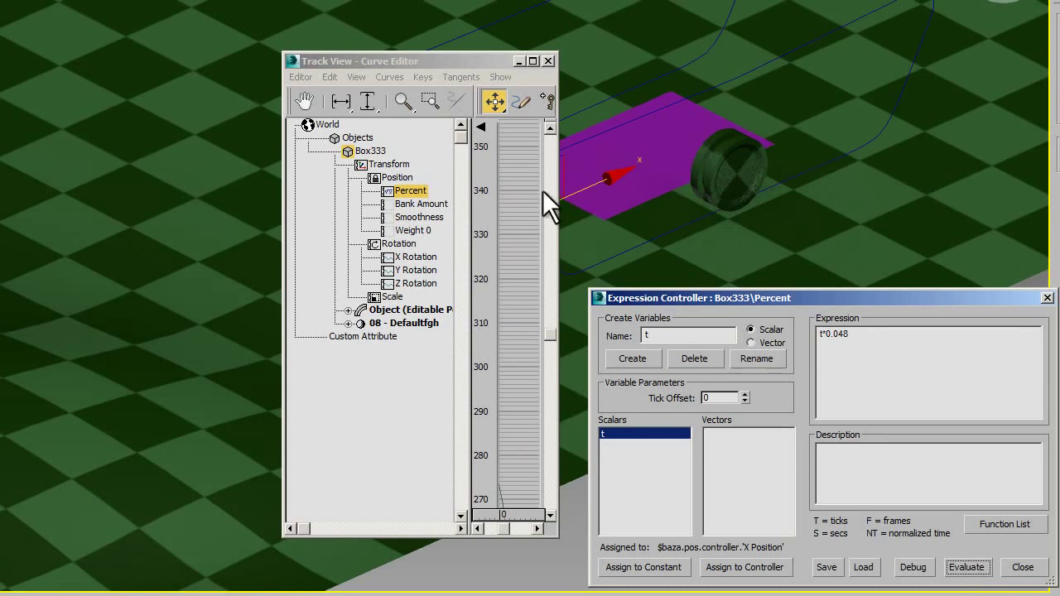
drag(490, 65, 349, 75)
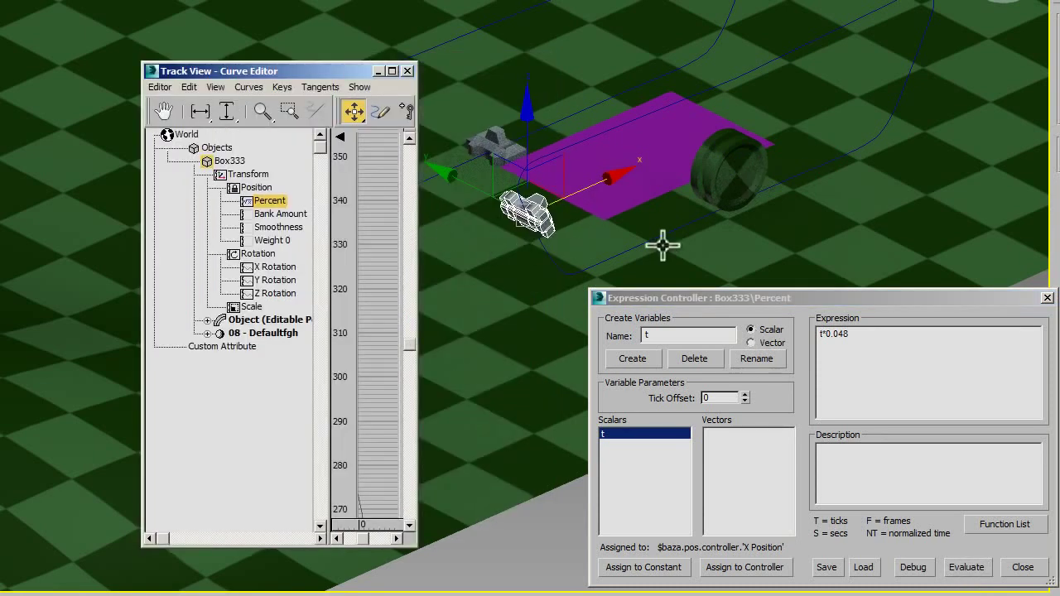
click(651, 161)
mouse_move(690, 48)
mouse_down()
mouse_move(469, 222)
mouse_move(331, 288)
mouse_move(620, 170)
mouse_move(652, 169)
mouse_up()
Step: Reselect Box333, then the magenta plane baza again
click(536, 217)
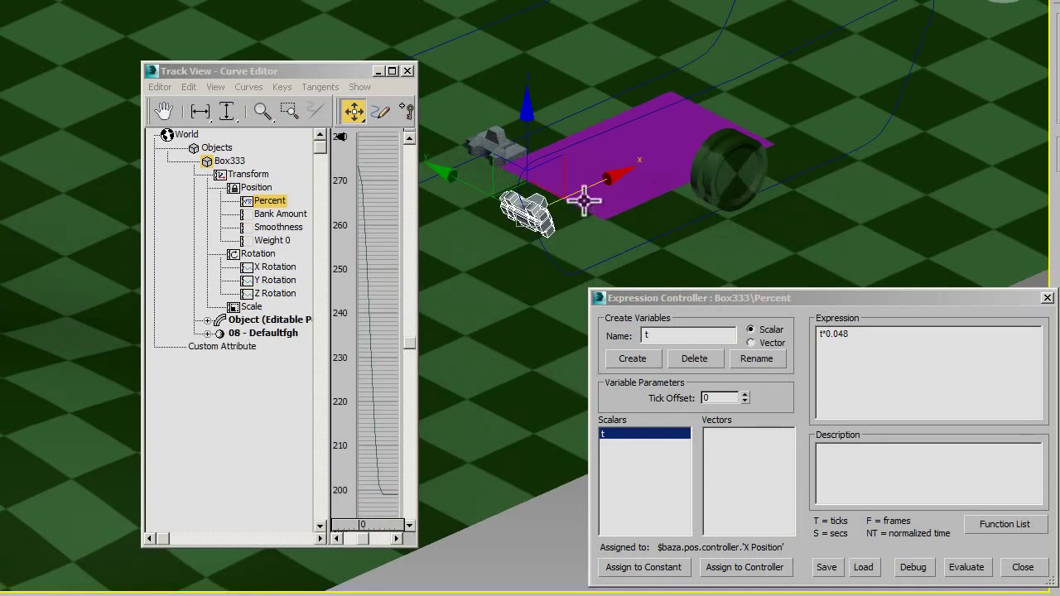
click(658, 163)
click(694, 401)
text(w)
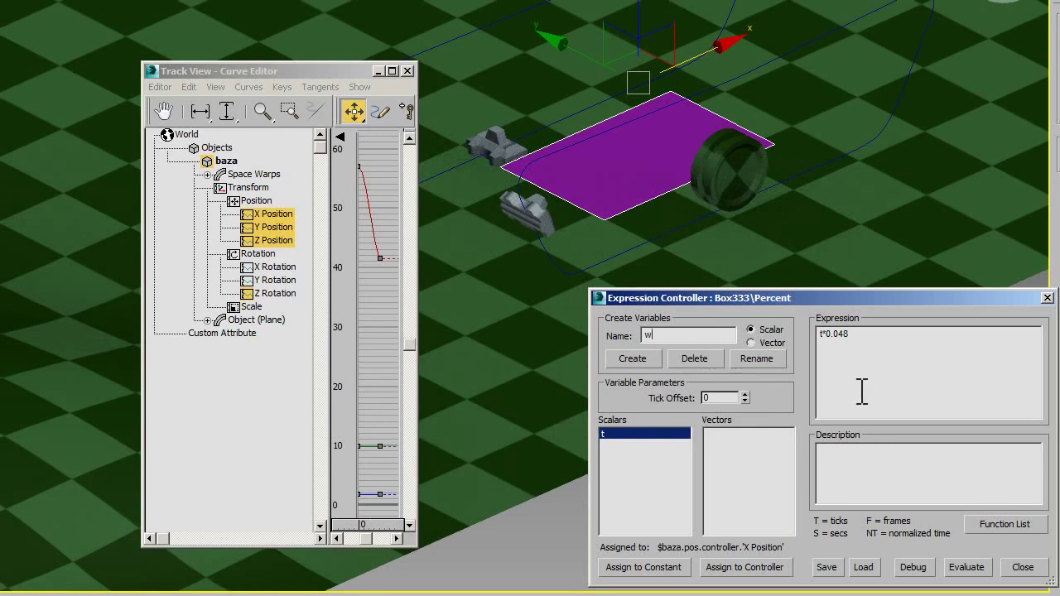
Step: Add scalar w linked to the ground's Z Rotation and set Percent to (t+w*2)*0.048
click(632, 358)
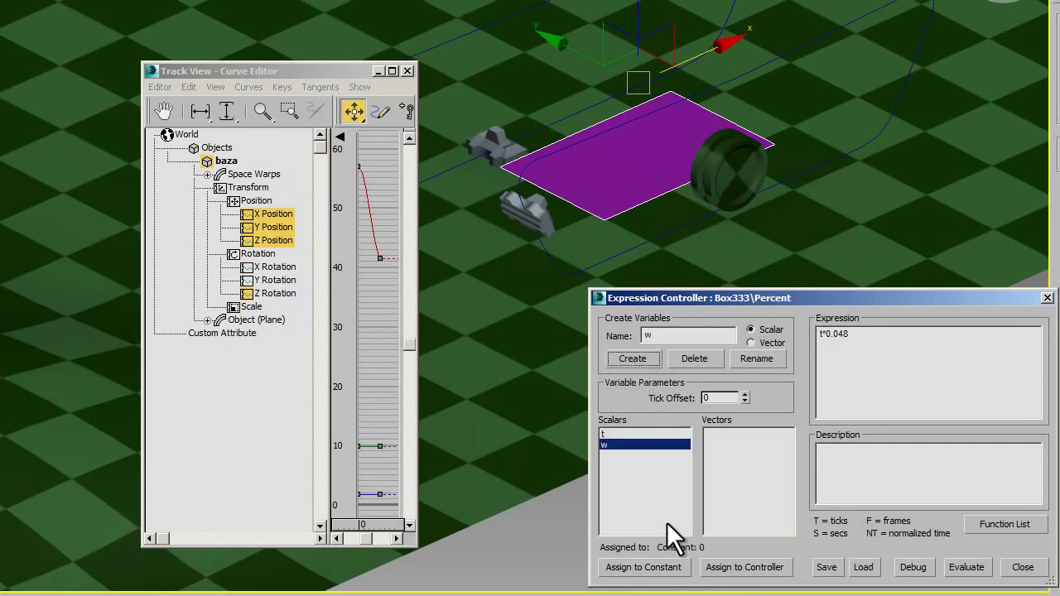
click(744, 567)
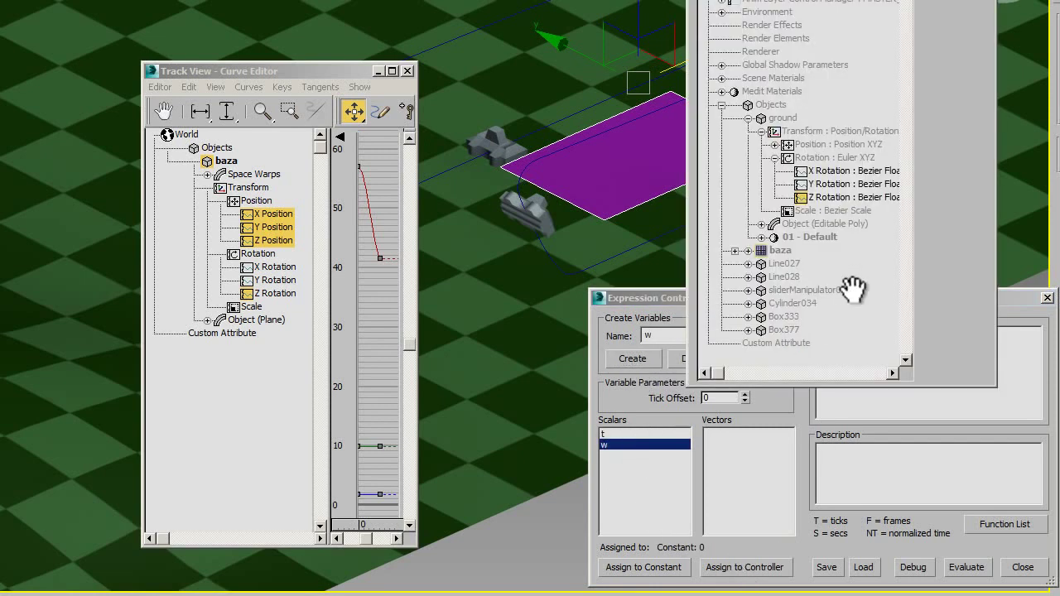
click(838, 197)
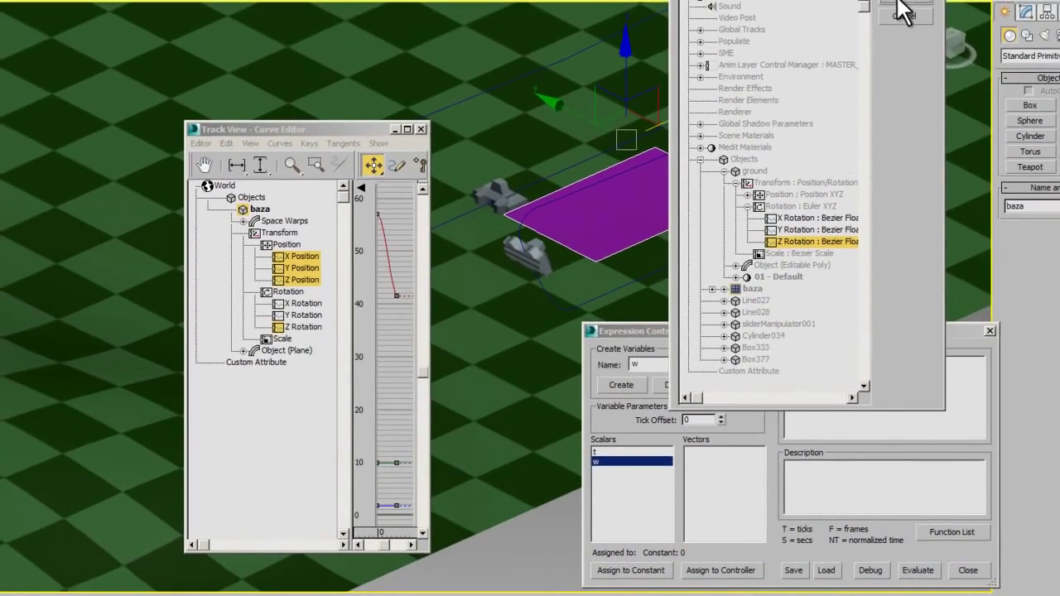
click(904, 3)
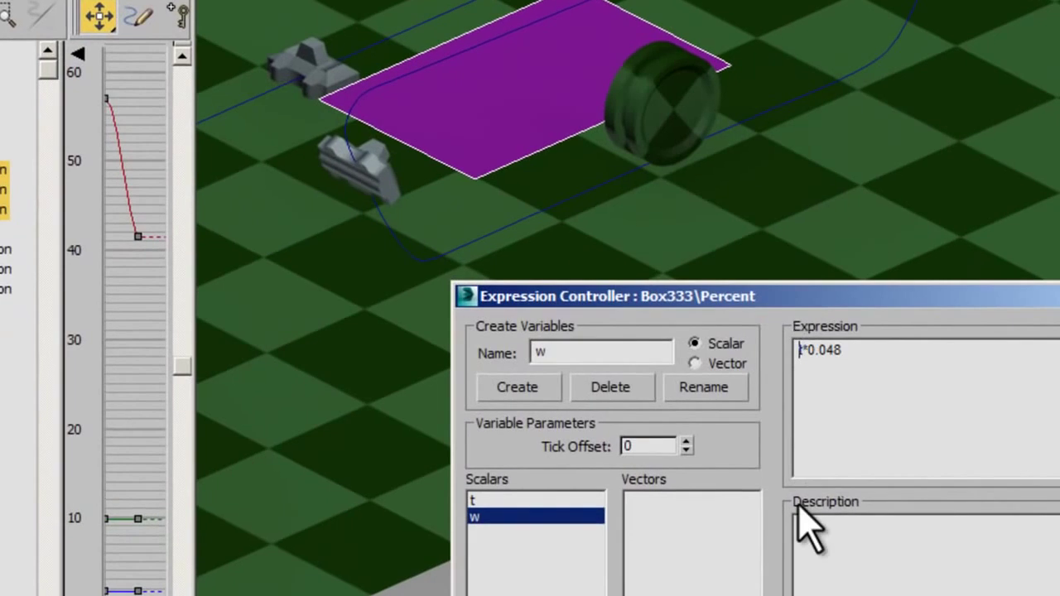
text(()
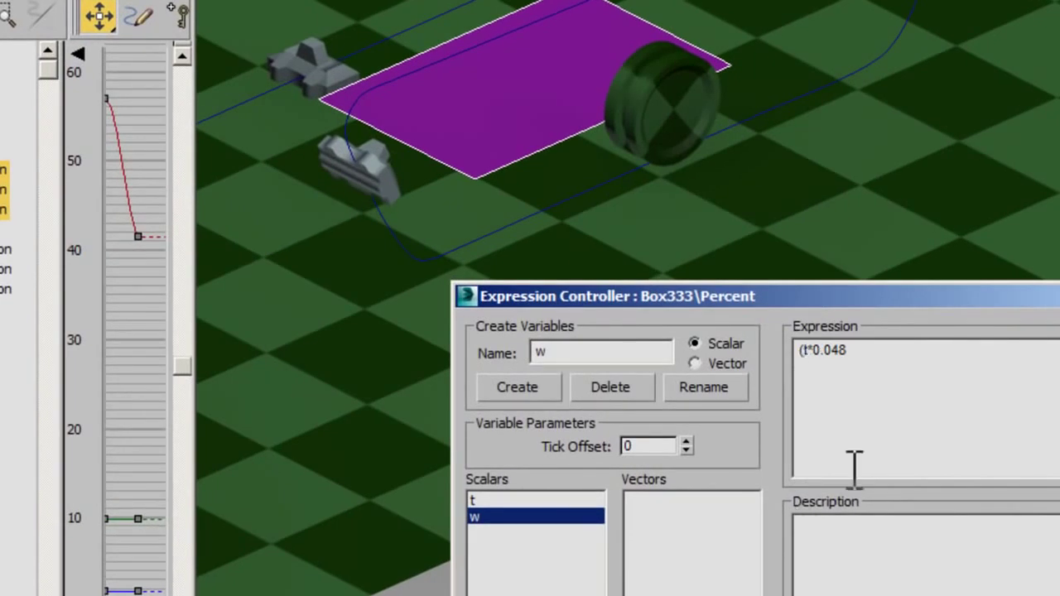
text(+w)
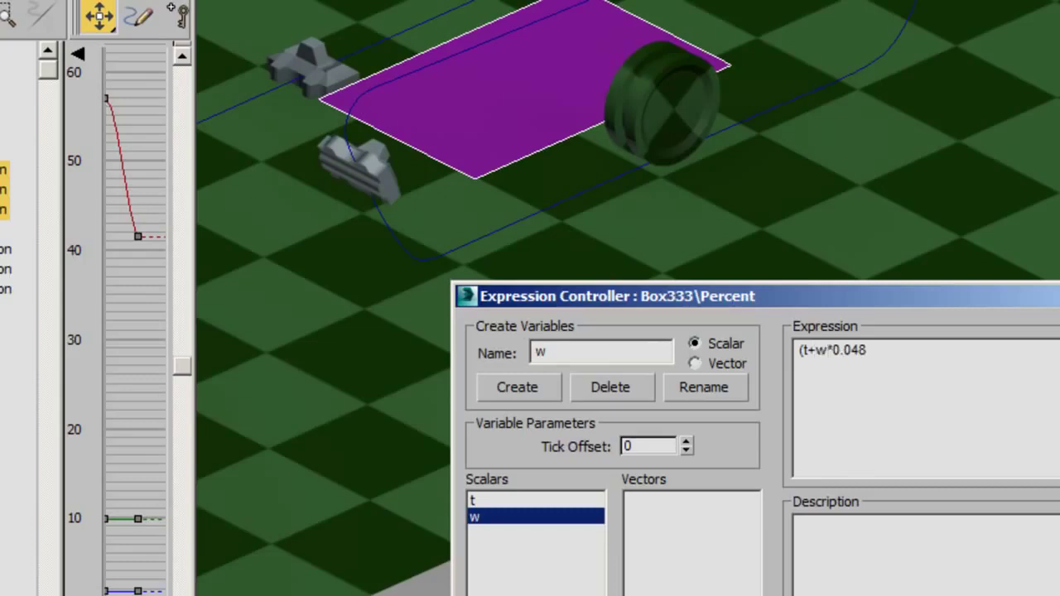
text())
text(2)
text())
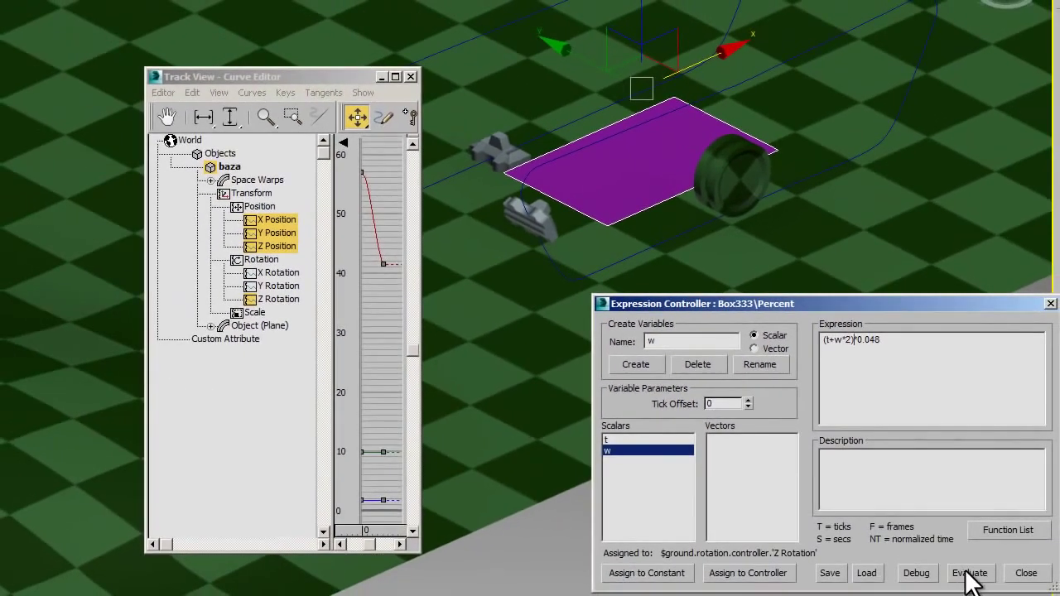
click(965, 567)
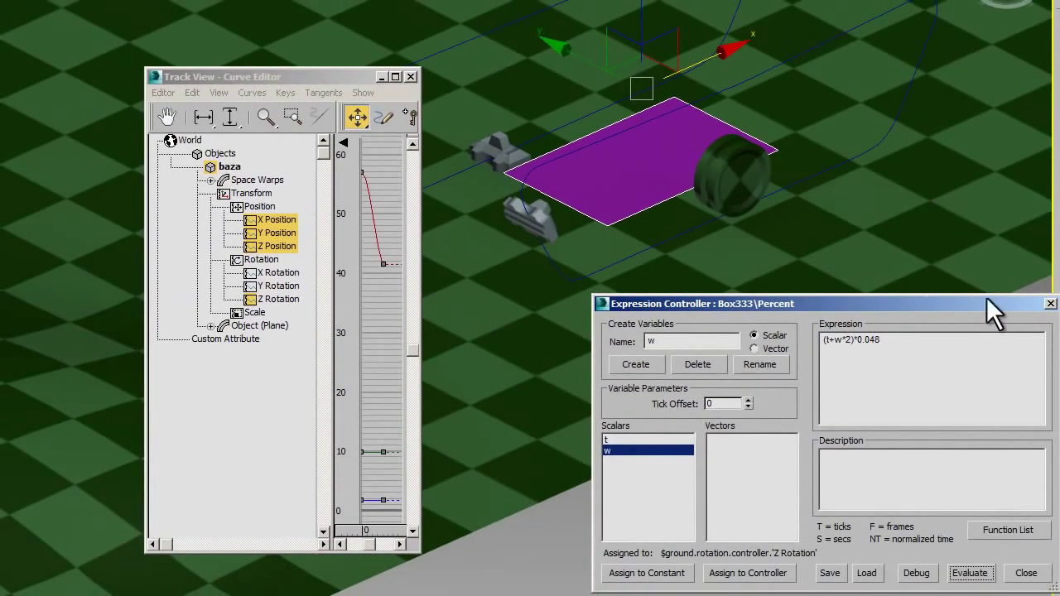
Step: Rotate the ground about -65° on Z to test the link's travel
mouse_move(641, 88)
mouse_down()
mouse_move(481, 176)
mouse_move(670, 166)
mouse_up()
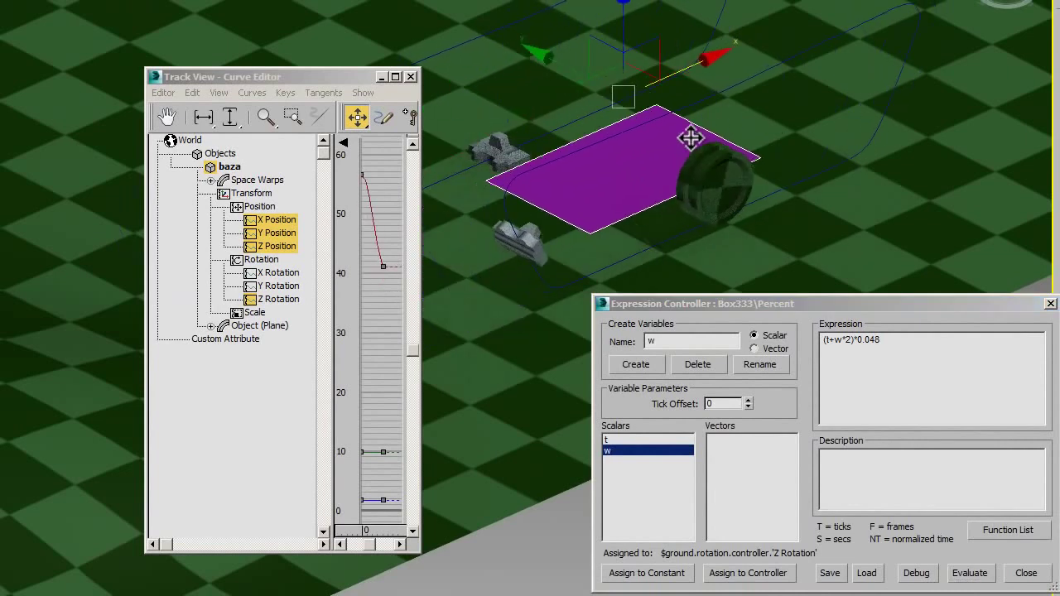
click(720, 245)
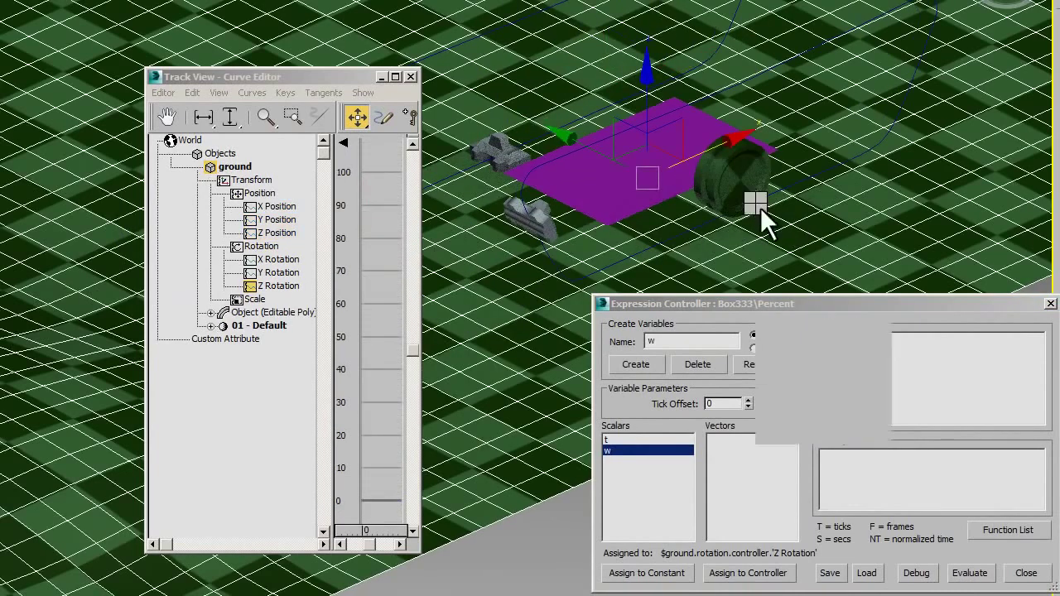
key(e)
mouse_move(674, 227)
mouse_down()
mouse_move(569, 261)
mouse_move(330, 303)
mouse_move(558, 267)
mouse_move(863, 497)
mouse_up()
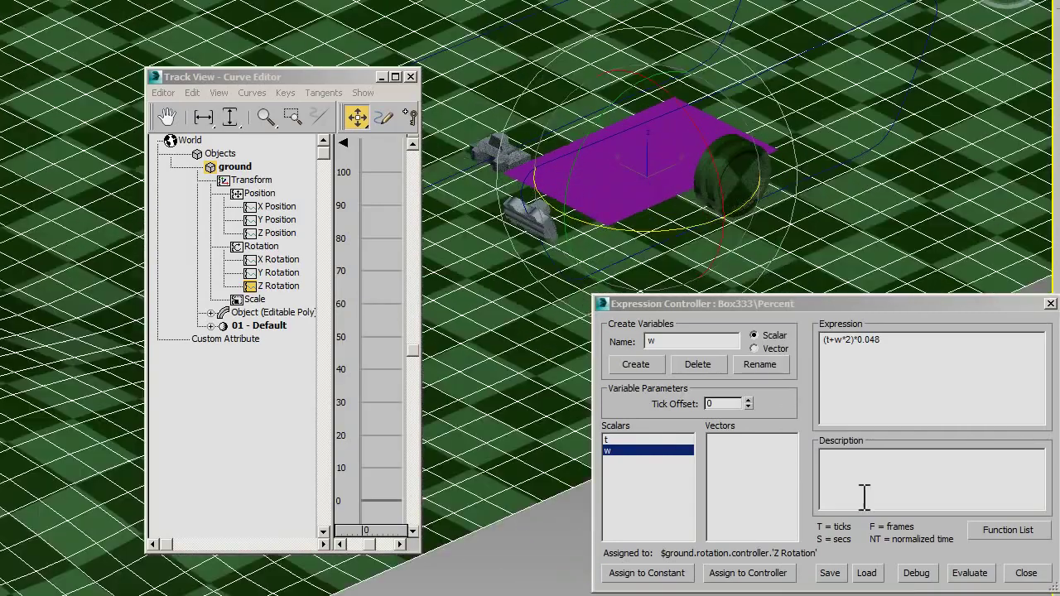
Step: Negate w so the Percent expression reads (t+-w*2)*0.048
click(837, 344)
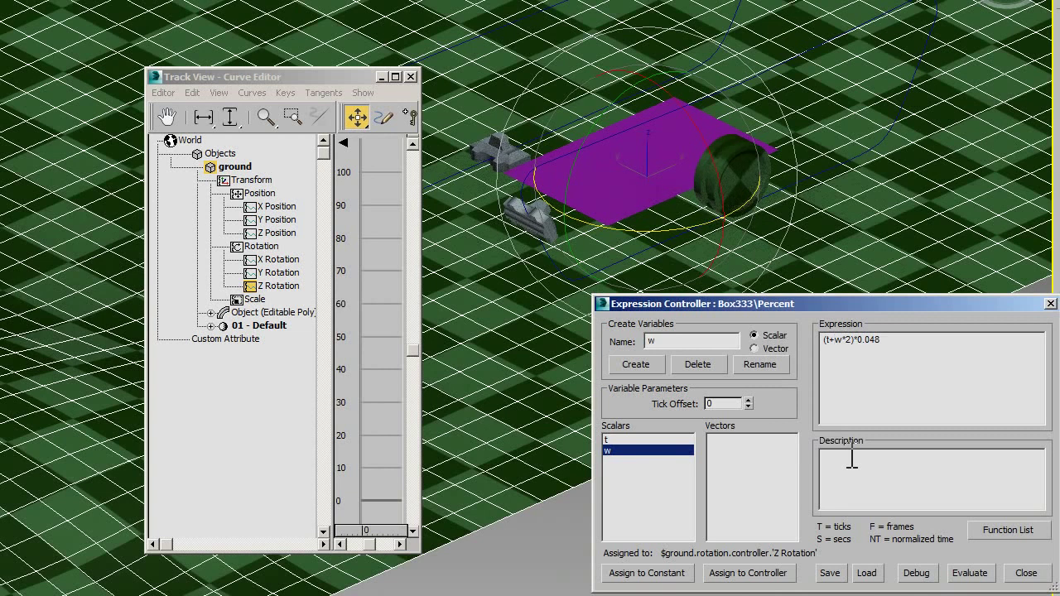
text(-)
click(970, 576)
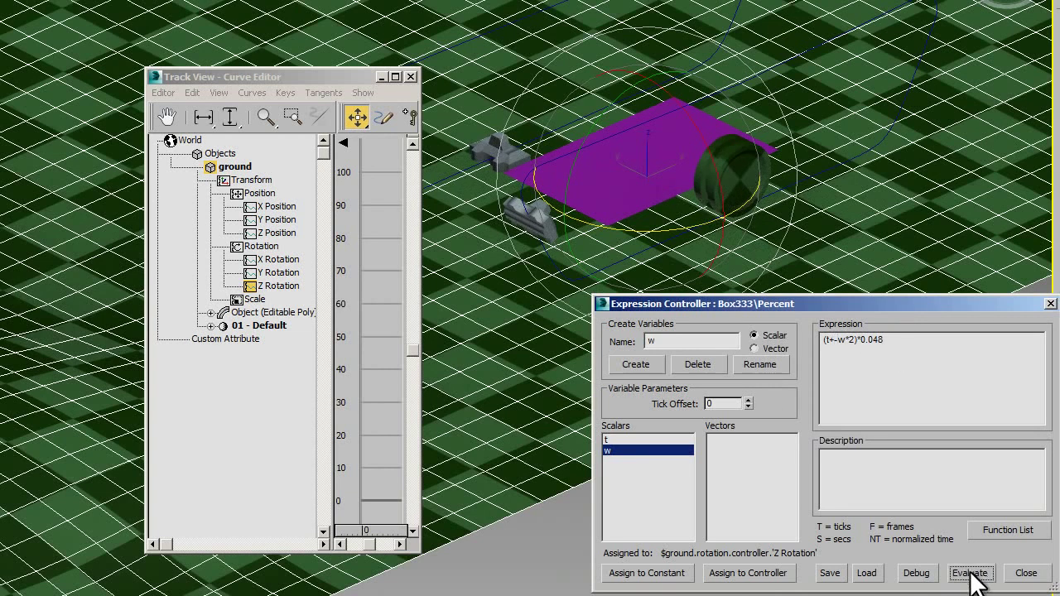
mouse_move(673, 222)
alt+middle_down()
mouse_move(437, 253)
mouse_move(964, 164)
mouse_move(818, 207)
mouse_move(679, 232)
mouse_move(691, 235)
alt+middle_up()
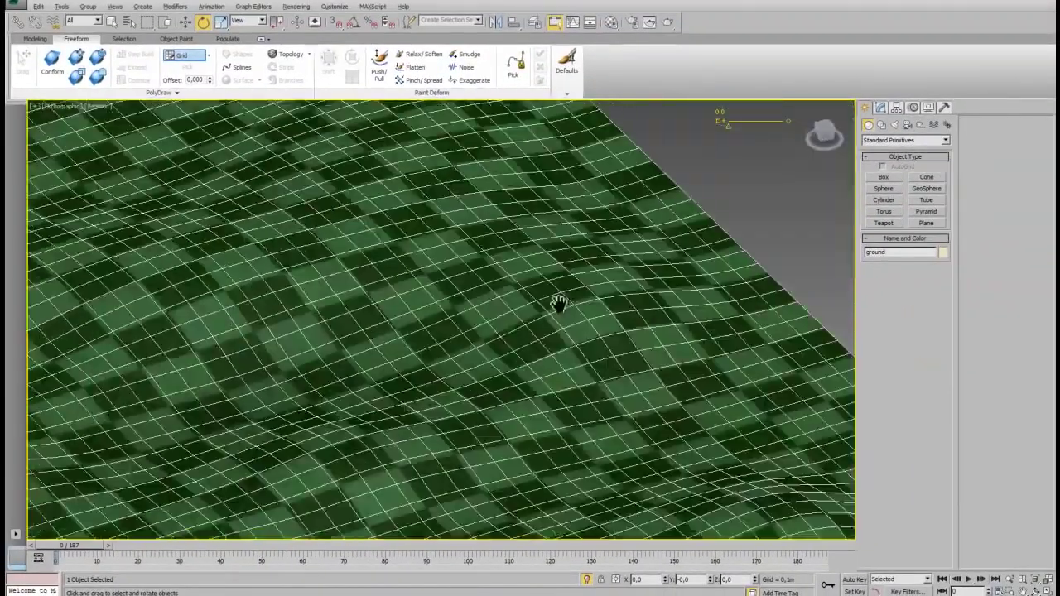
Step: Delete the extra track link Box377 and select link Box333
scroll(558, 305, down, 5)
mouse_move(133, 274)
middle_down()
mouse_move(439, 374)
mouse_move(500, 365)
middle_up()
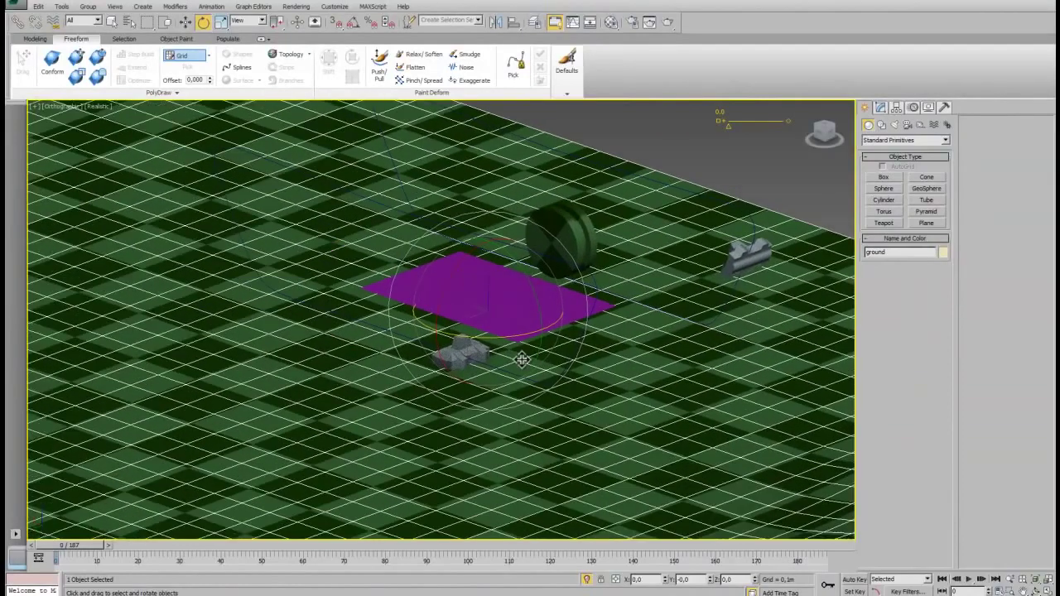
key(w)
click(500, 365)
key(g)
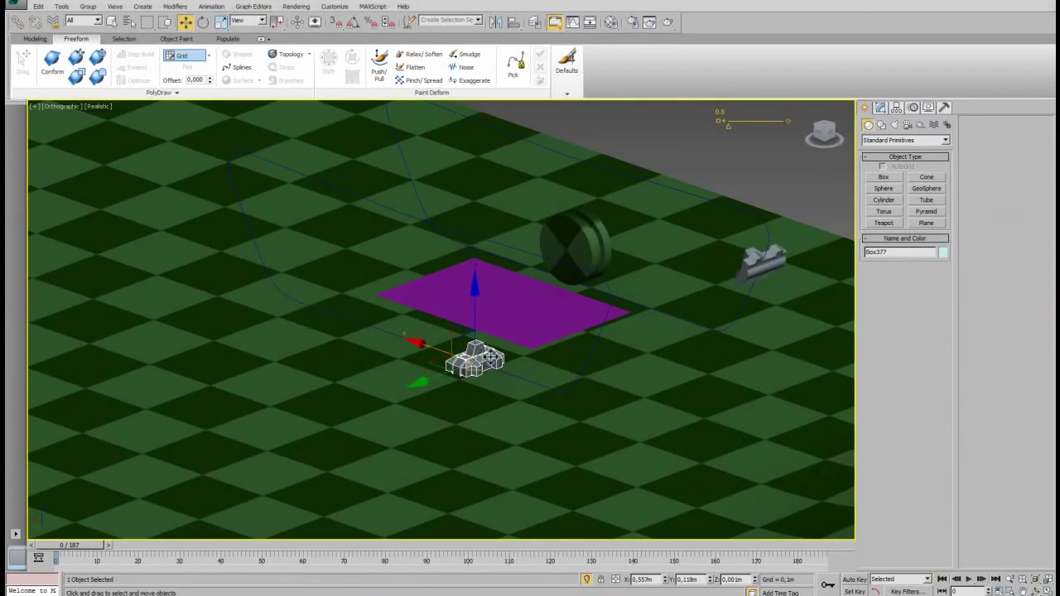
key(Delete)
click(757, 273)
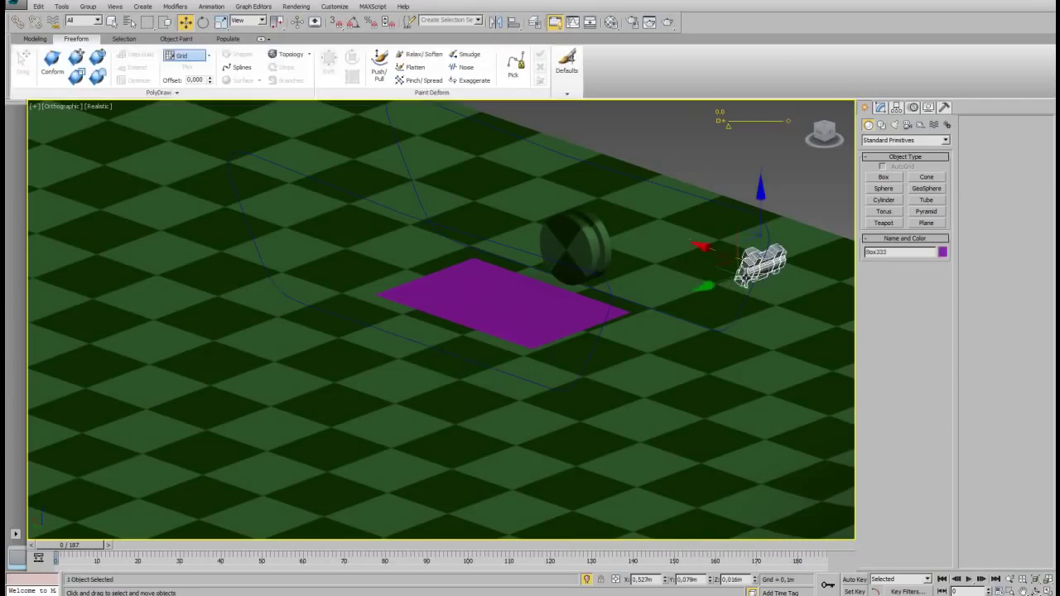
Step: Clone link Box333 as the instance Box334
key(ctrl+v)
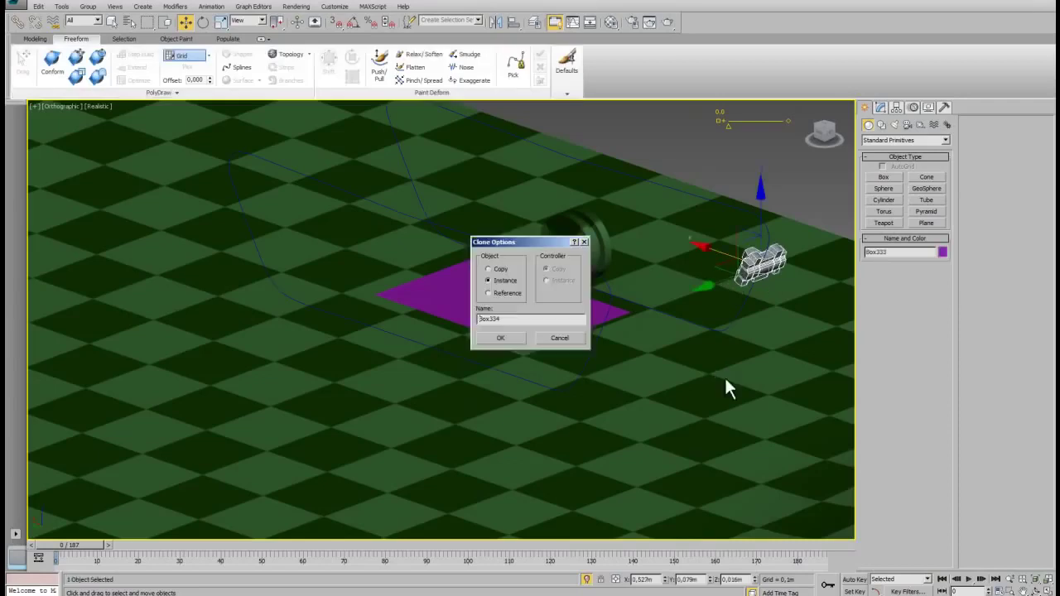
click(510, 339)
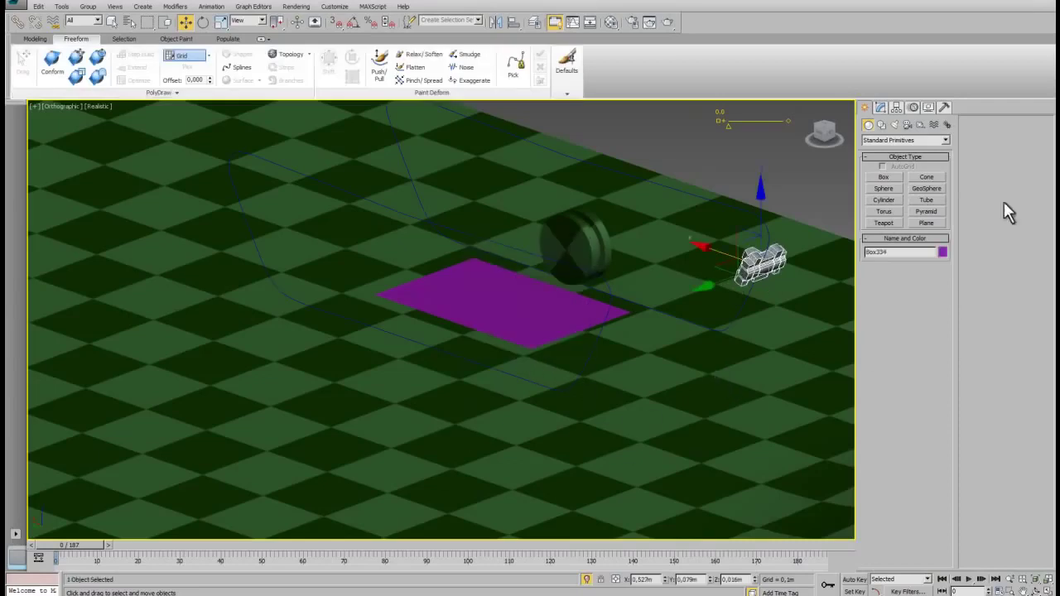
click(910, 108)
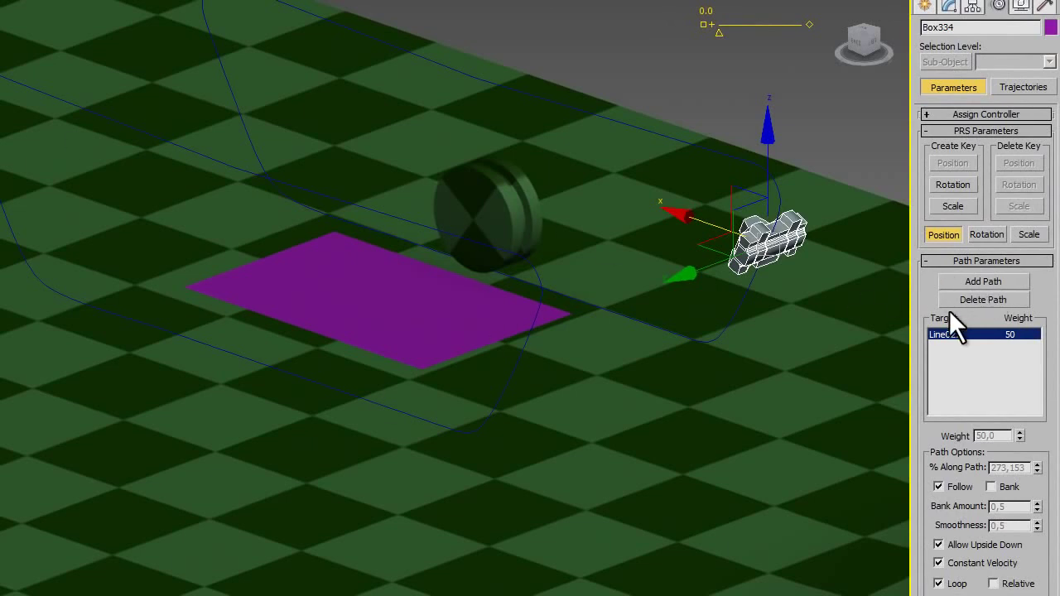
Step: Switch Box334's path constraint target from Line027 to Line028
click(993, 283)
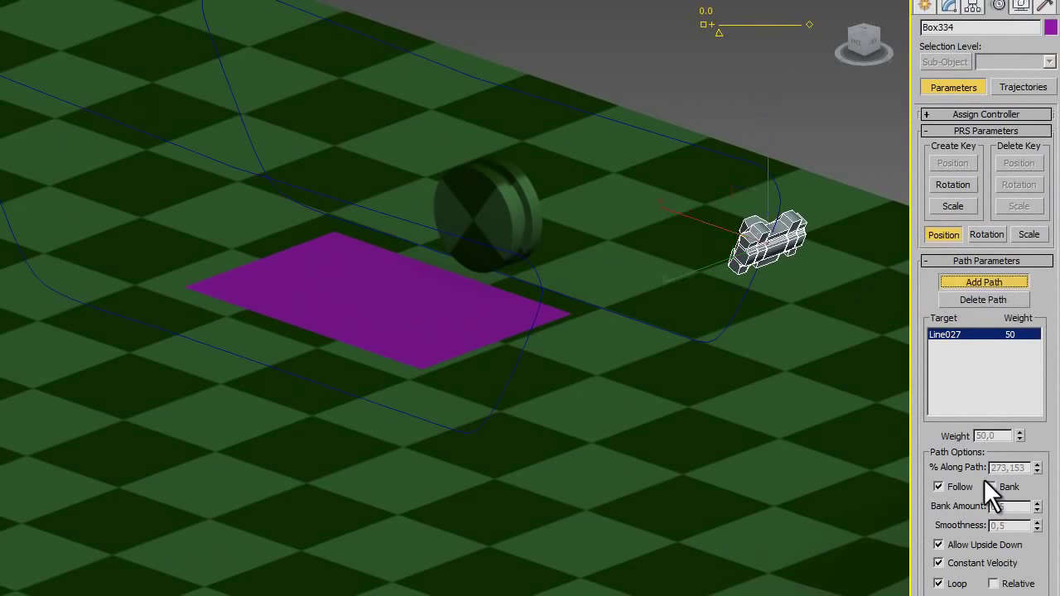
click(168, 143)
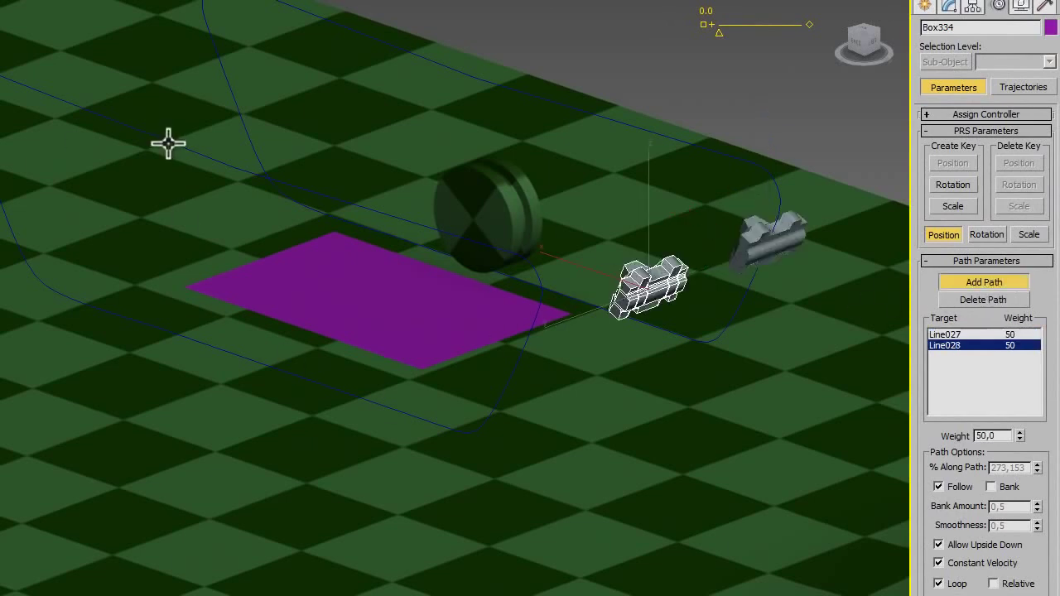
click(971, 335)
click(997, 300)
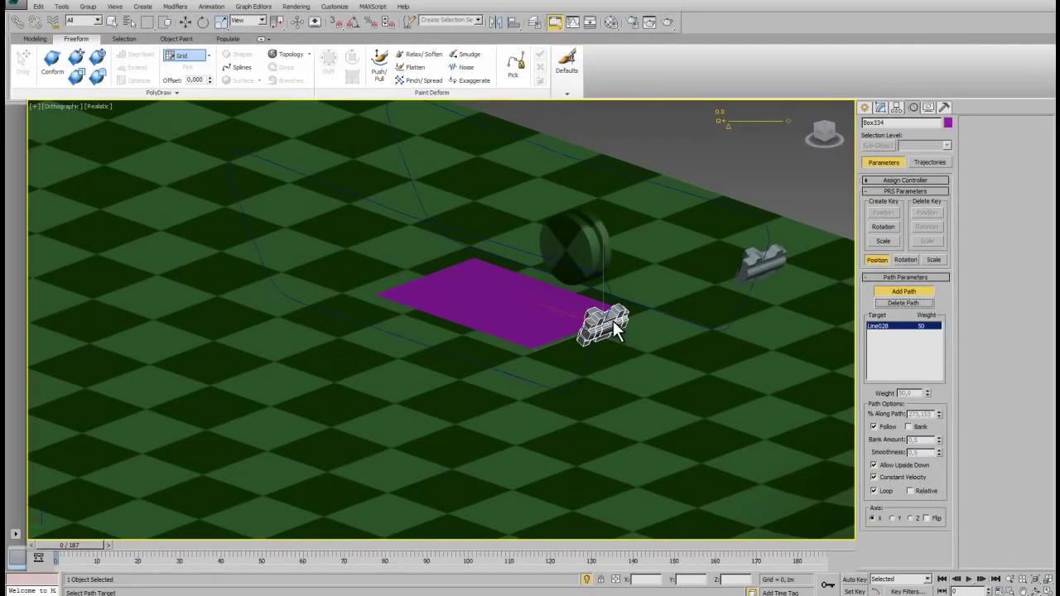
click(566, 56)
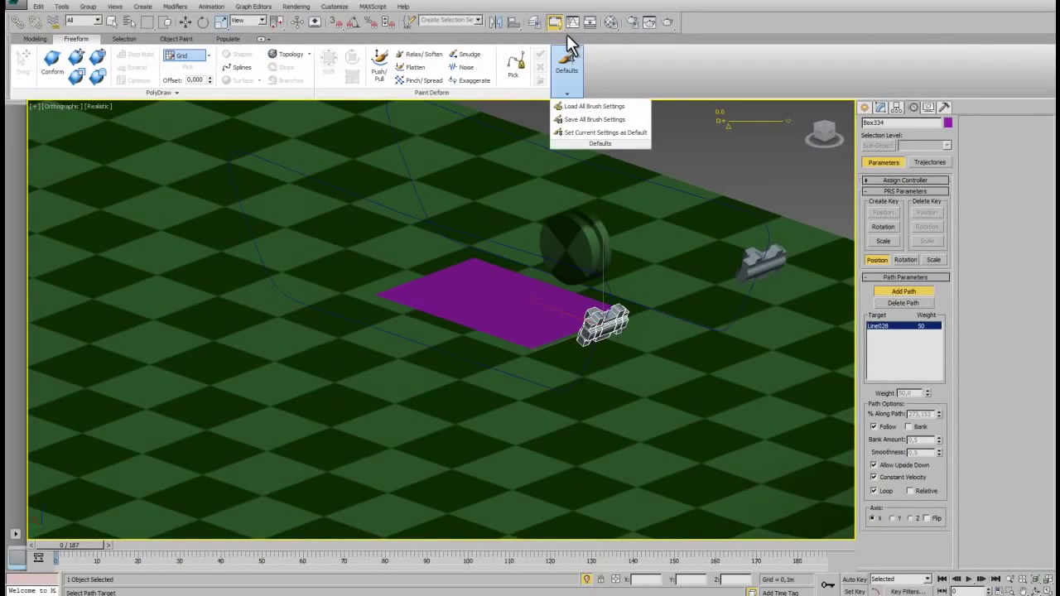
Step: Show the Expression Controller for Box334's Percent track
click(335, 281)
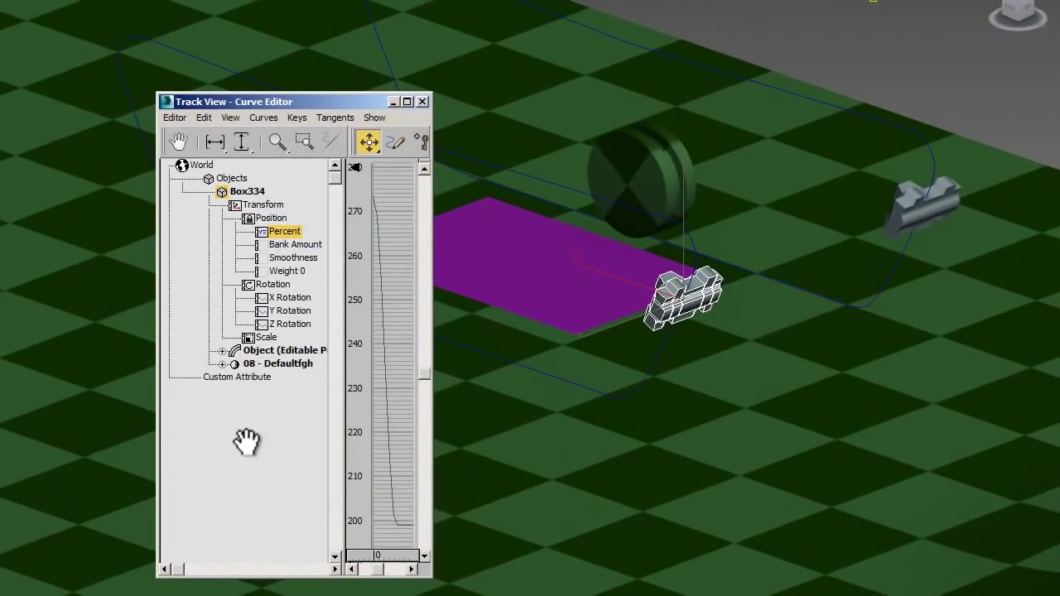
right_click(299, 234)
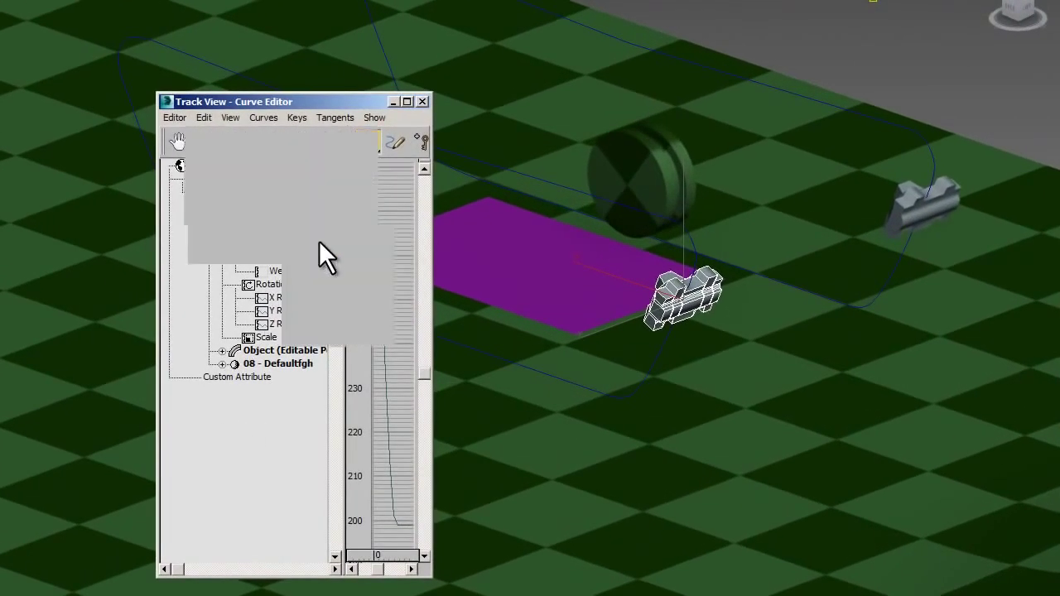
click(325, 245)
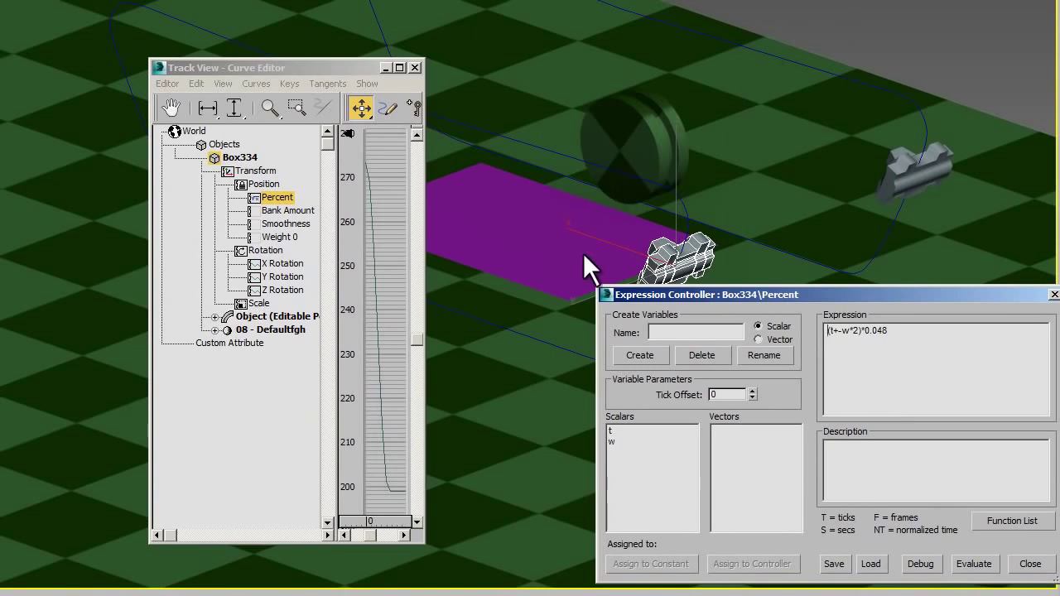
Step: Test-move the purple plane baza, then rotate the ground about its vertical axis
click(567, 229)
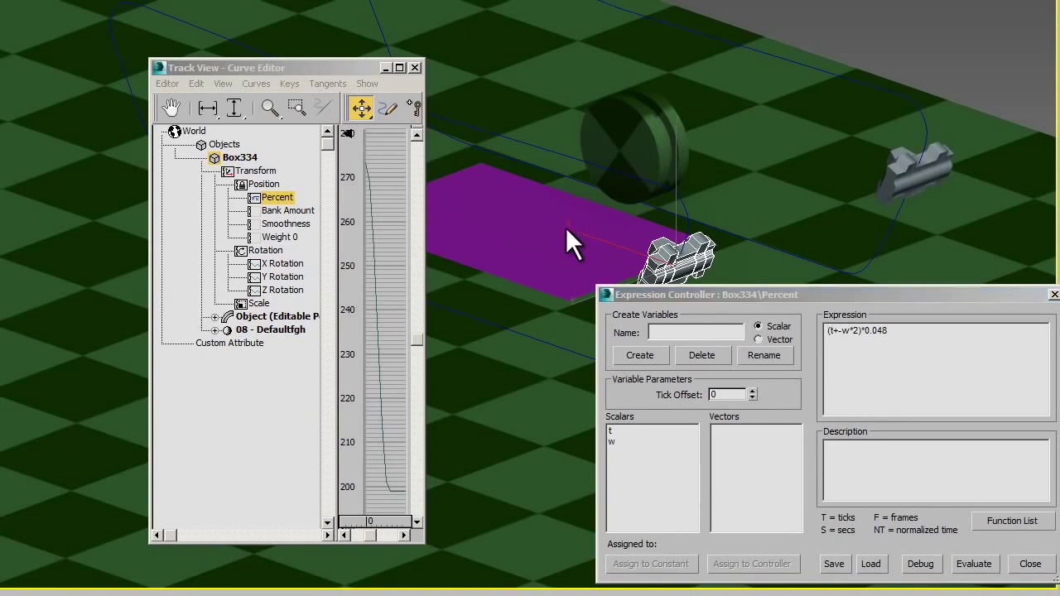
click(563, 230)
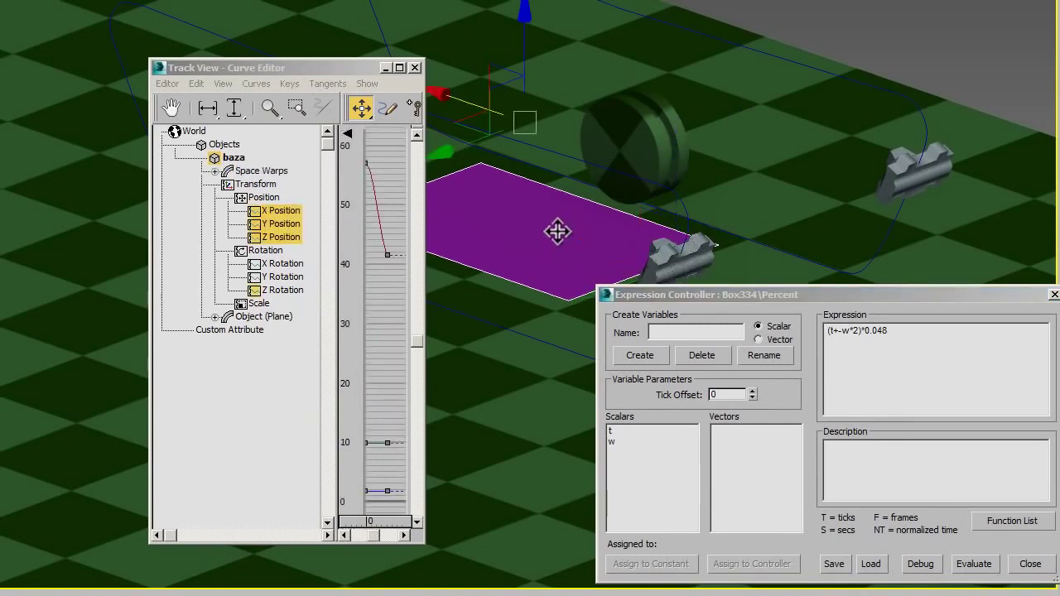
mouse_move(469, 98)
mouse_down()
mouse_move(458, 86)
mouse_move(417, 144)
mouse_up()
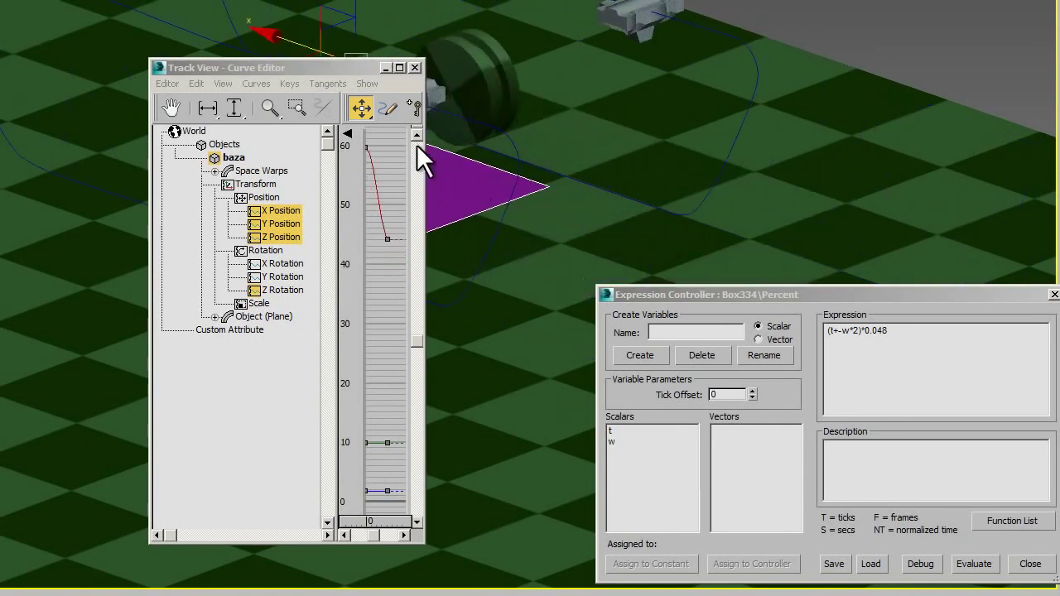
click(800, 203)
key(e)
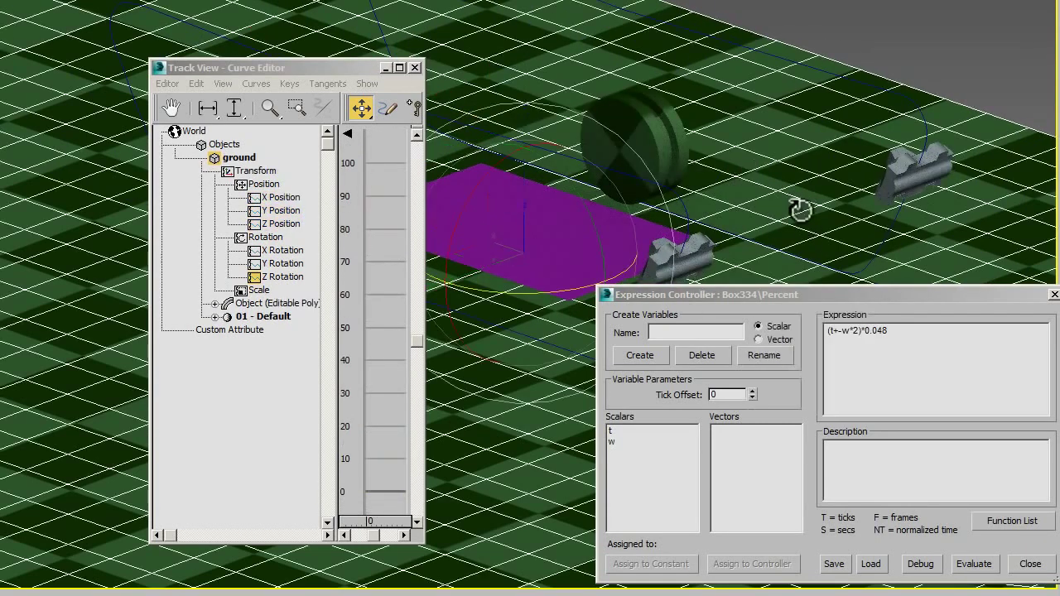
mouse_move(549, 293)
mouse_down()
mouse_move(320, 347)
mouse_move(307, 307)
mouse_move(298, 350)
mouse_move(603, 308)
mouse_move(669, 326)
mouse_move(724, 311)
mouse_up()
Step: Change Percent to (t+w*2)*0.048, close the editors, and rotate the ground to test
click(843, 330)
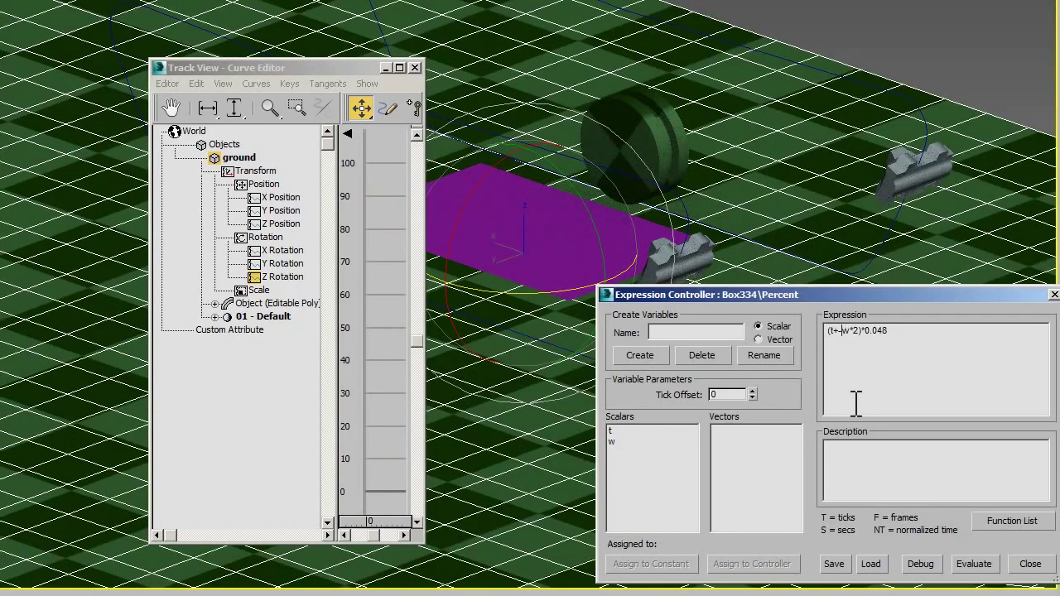
key(BackSpace)
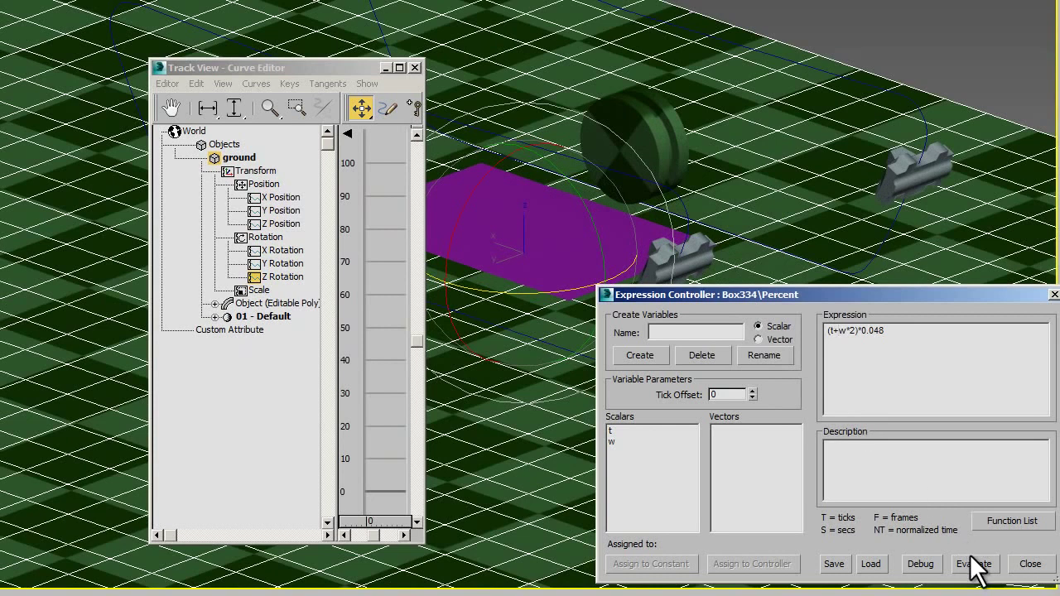
click(980, 565)
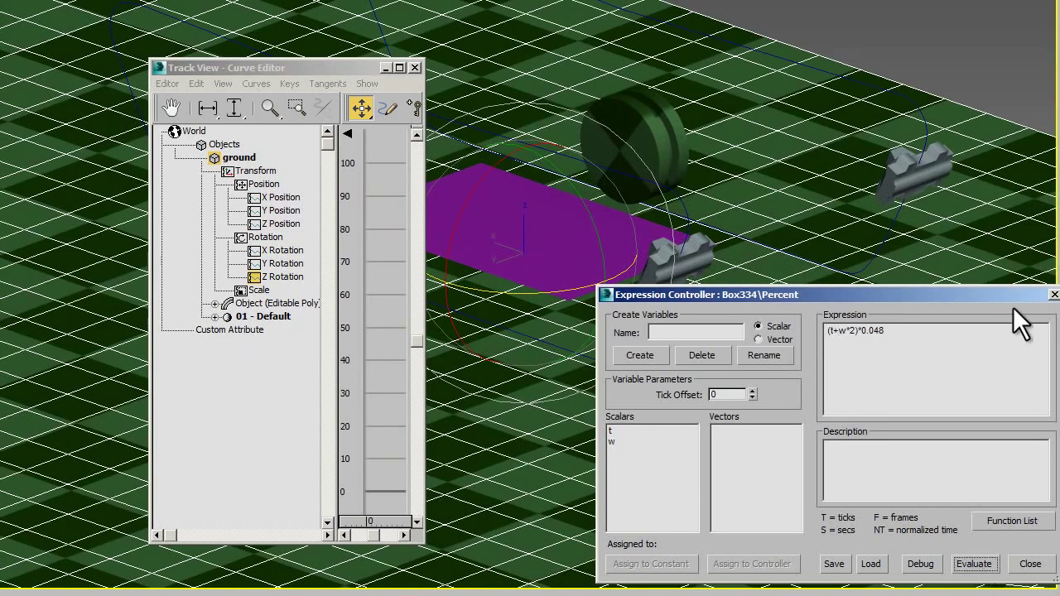
click(414, 68)
mouse_move(555, 289)
mouse_down()
mouse_move(251, 350)
mouse_move(534, 298)
mouse_move(666, 298)
mouse_up()
alt+middle_drag(666, 295, 690, 416)
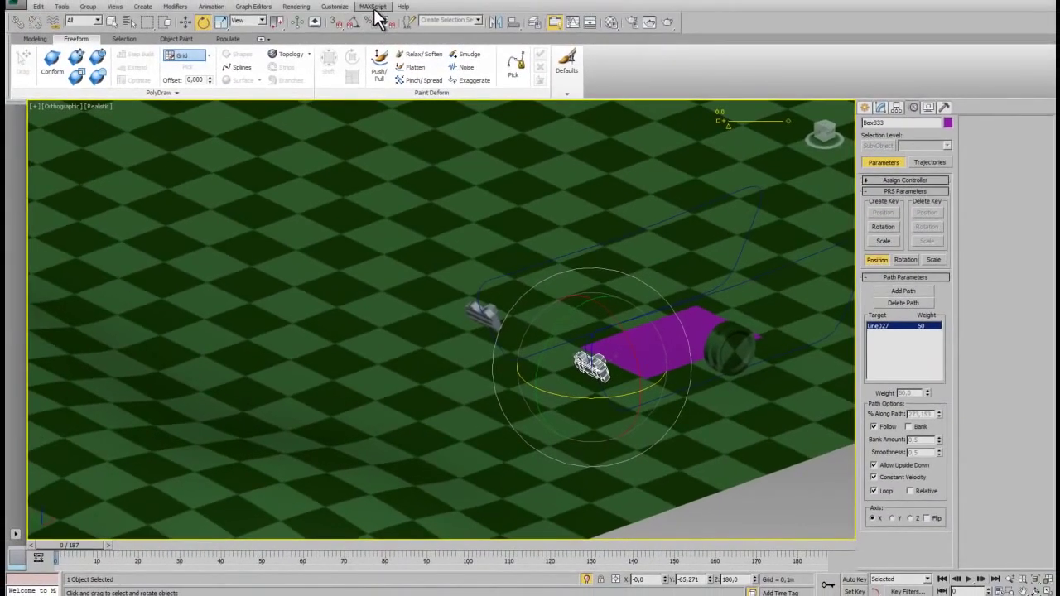
Step: Paste the link-instancing loop into a new script and change the link count
click(375, 10)
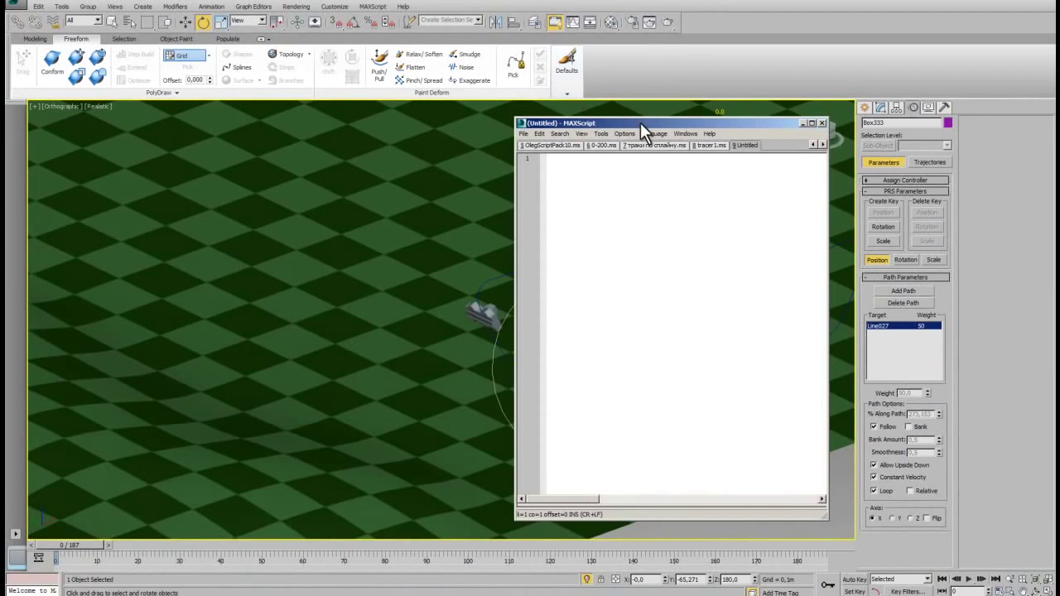
drag(639, 121, 624, 112)
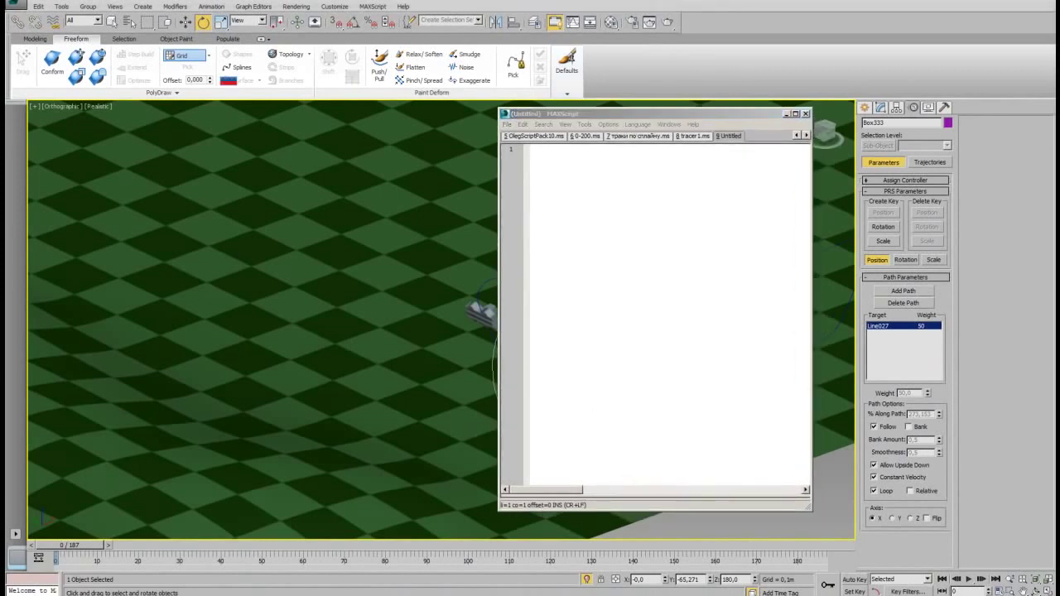
click(558, 159)
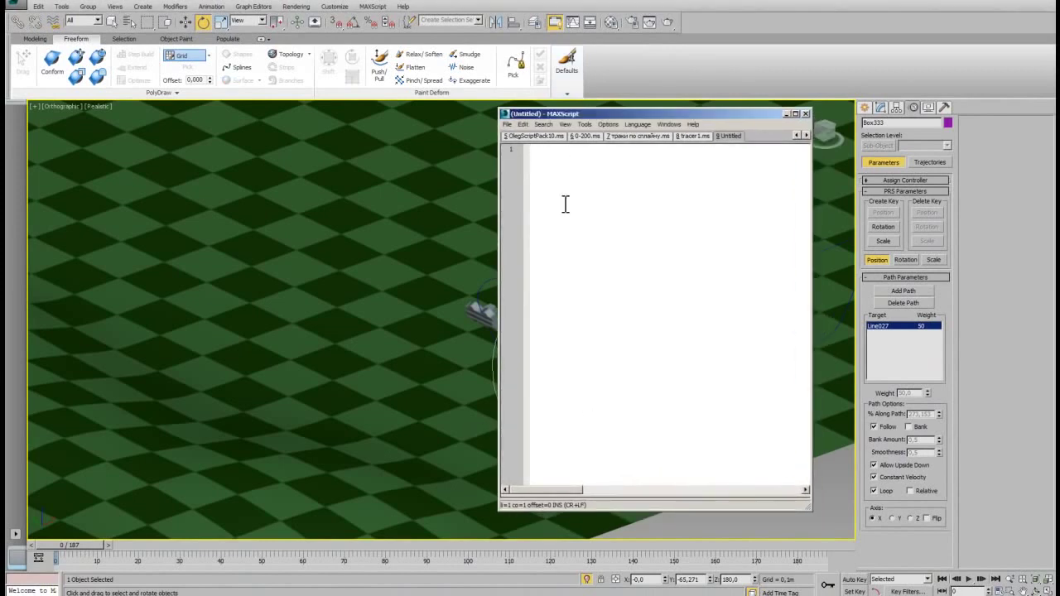
text(koli4estvo=40 delta=0.025 for i = 1 to koli4estvo do ( 	newObj=instance $ 	expression=newObj.controller[1][1].GetExpression() 	koef=i*delta 		newExpression=expression+"+" +(koef as string) 	newObj.controller[1][1]. SetExpression newExpression 	 ))
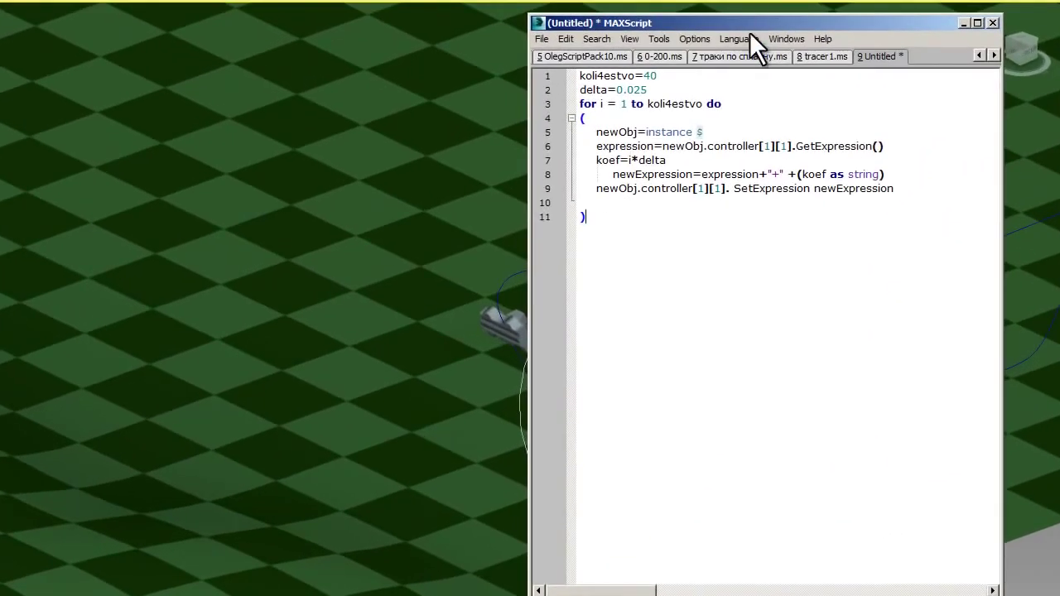
click(679, 75)
key(BackSpace)
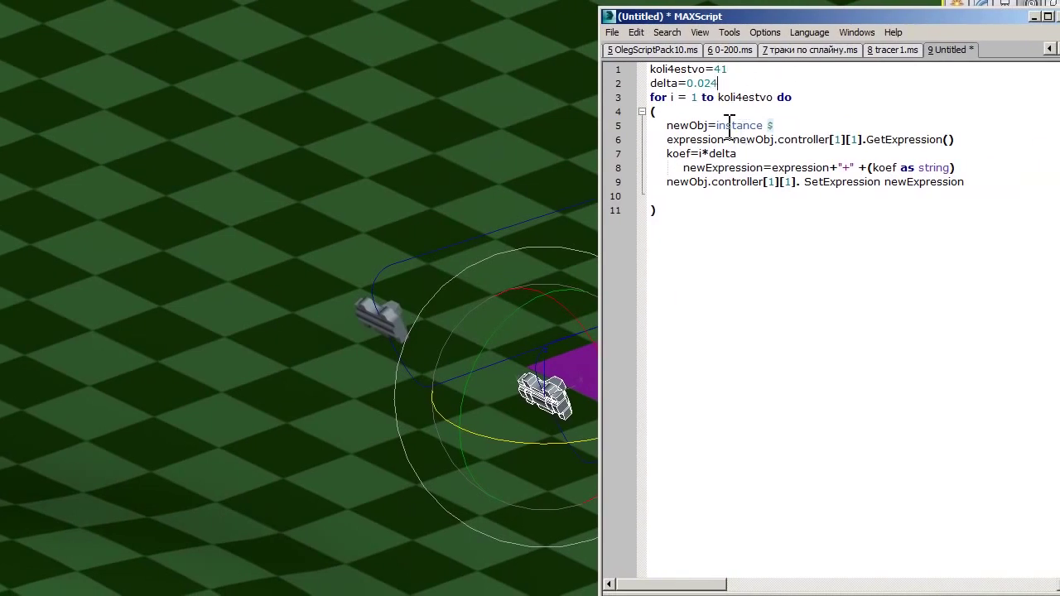
Step: Run the script with Box334 selected to fill the track with instanced links
click(736, 30)
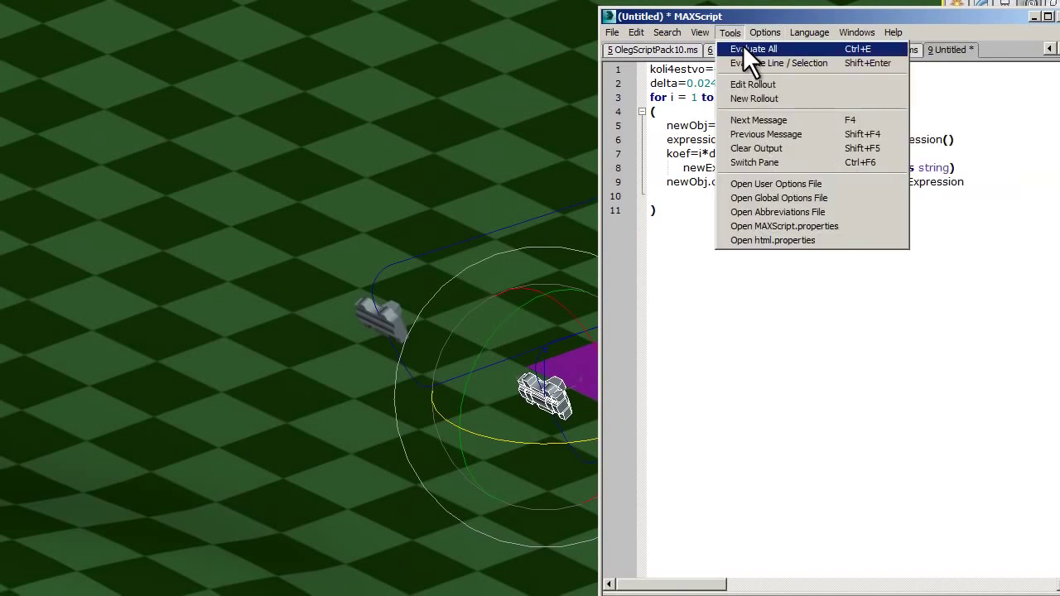
click(743, 47)
mouse_move(811, 17)
mouse_down()
mouse_move(1059, 184)
mouse_move(639, 65)
mouse_up()
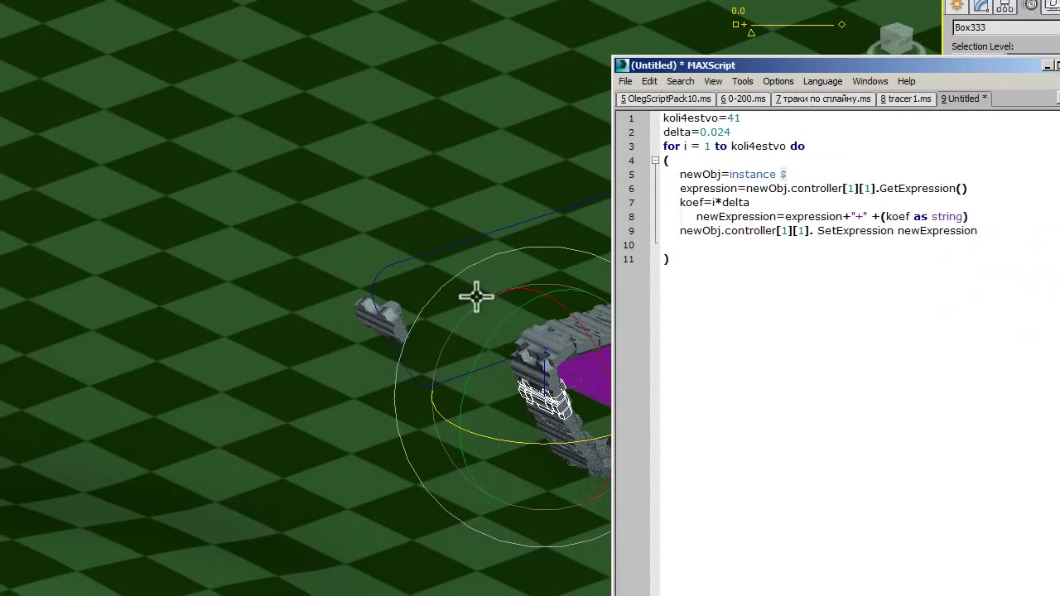
click(389, 318)
click(737, 82)
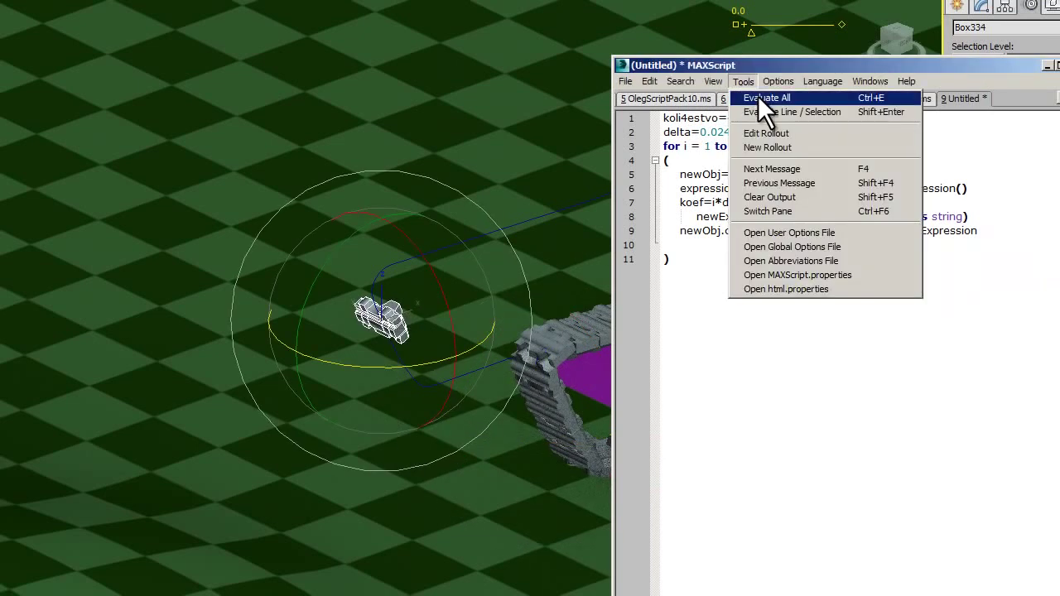
click(758, 98)
click(757, 384)
mouse_move(756, 383)
alt+middle_down()
mouse_move(753, 423)
mouse_move(568, 450)
mouse_move(698, 450)
mouse_move(740, 428)
alt+middle_up()
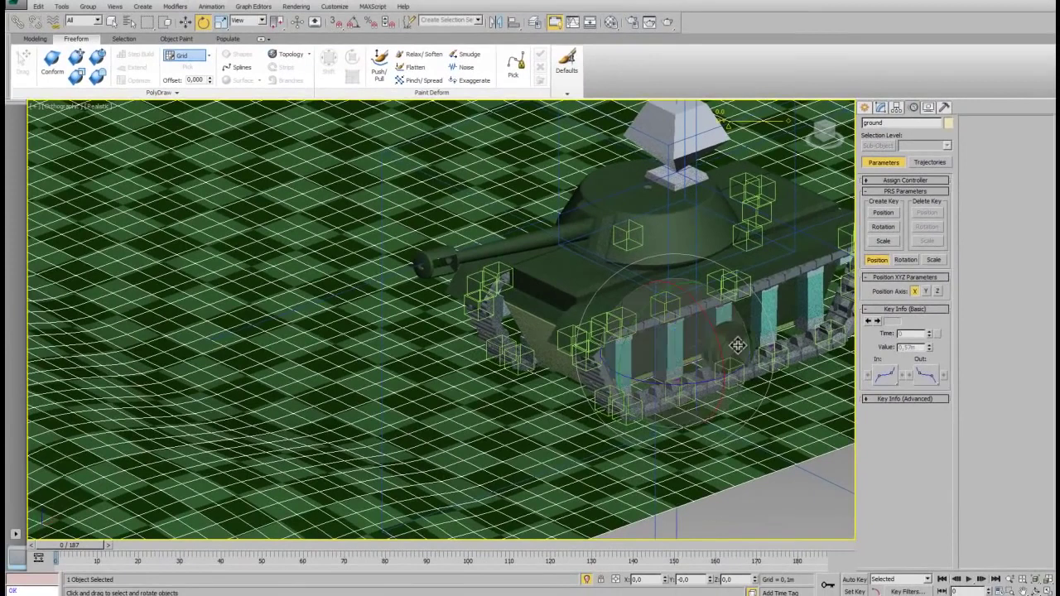
Step: Clone ring Cylinder034 as instances Cylinder035 and Cylinder036, attaching them to the track
click(740, 337)
key(w)
mouse_move(762, 311)
middle_down()
mouse_move(667, 256)
mouse_move(654, 308)
middle_up()
scroll(667, 257, up, 2)
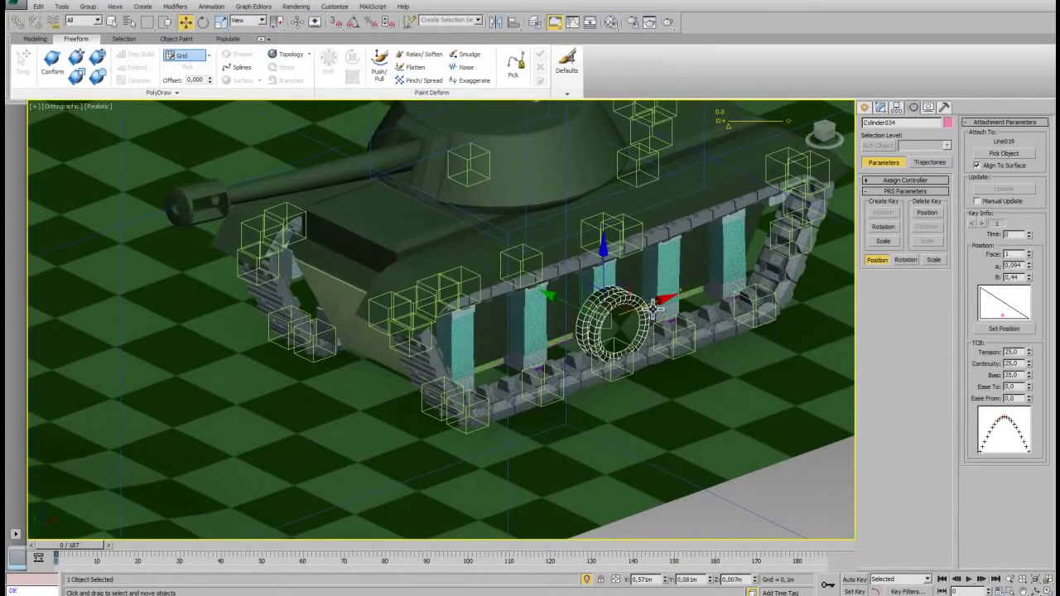
shift+drag(627, 299, 635, 301)
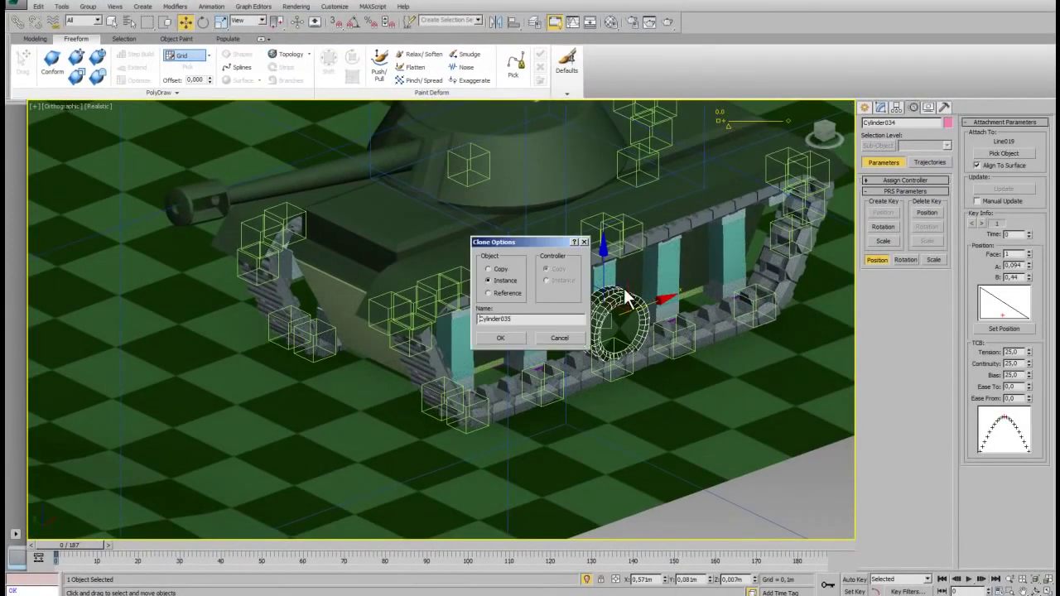
click(501, 337)
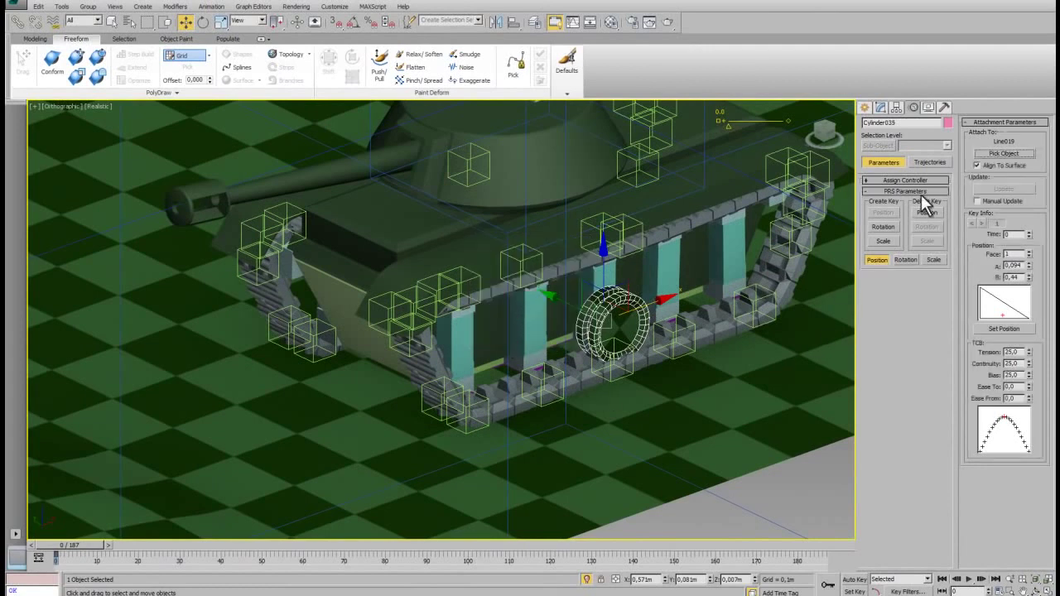
click(993, 154)
shift+drag(532, 336, 551, 431)
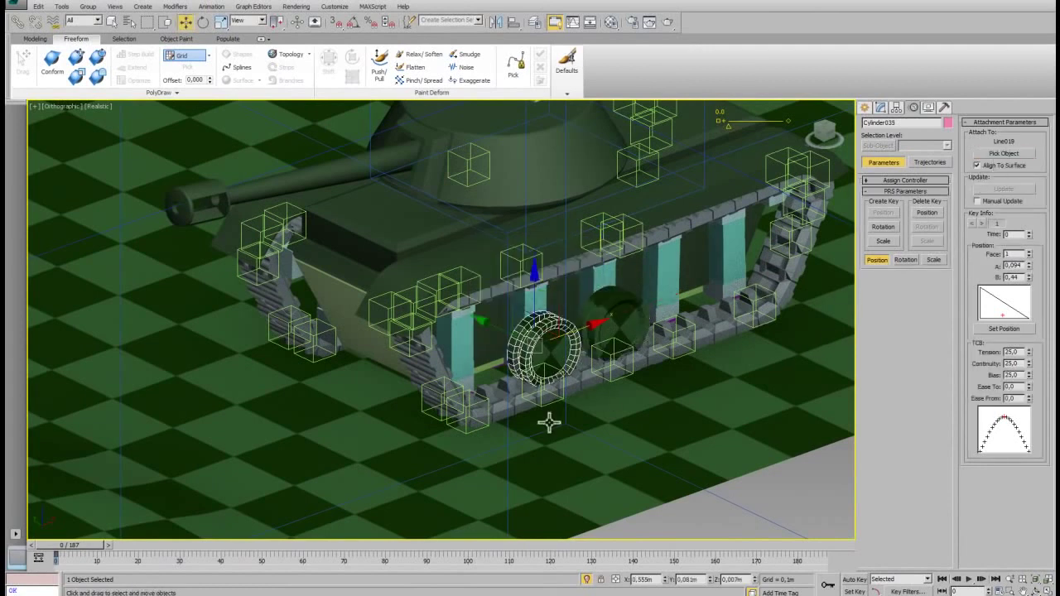
click(519, 334)
click(993, 154)
Step: Add instanced rings Cylinder037 and Cylinder038, attaching each to a track section
shift+drag(534, 344, 492, 429)
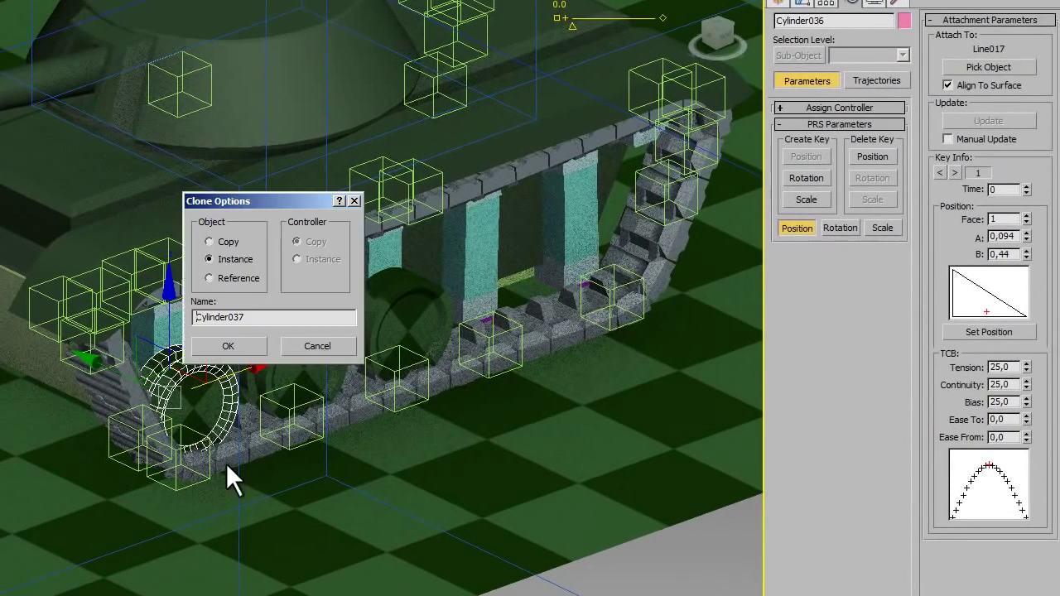
click(244, 347)
click(987, 67)
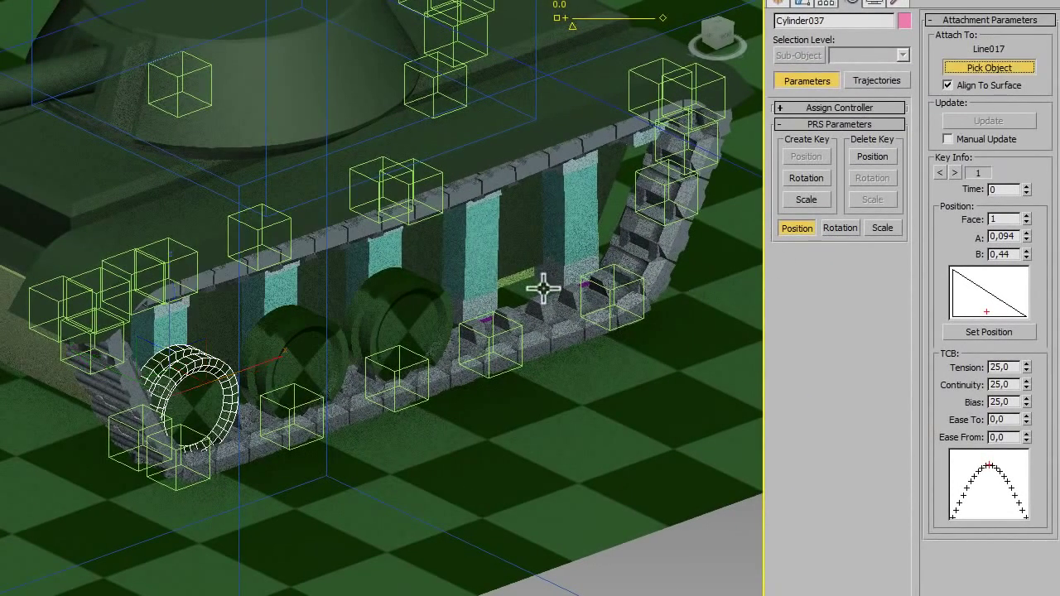
click(486, 278)
key(ctrl+v)
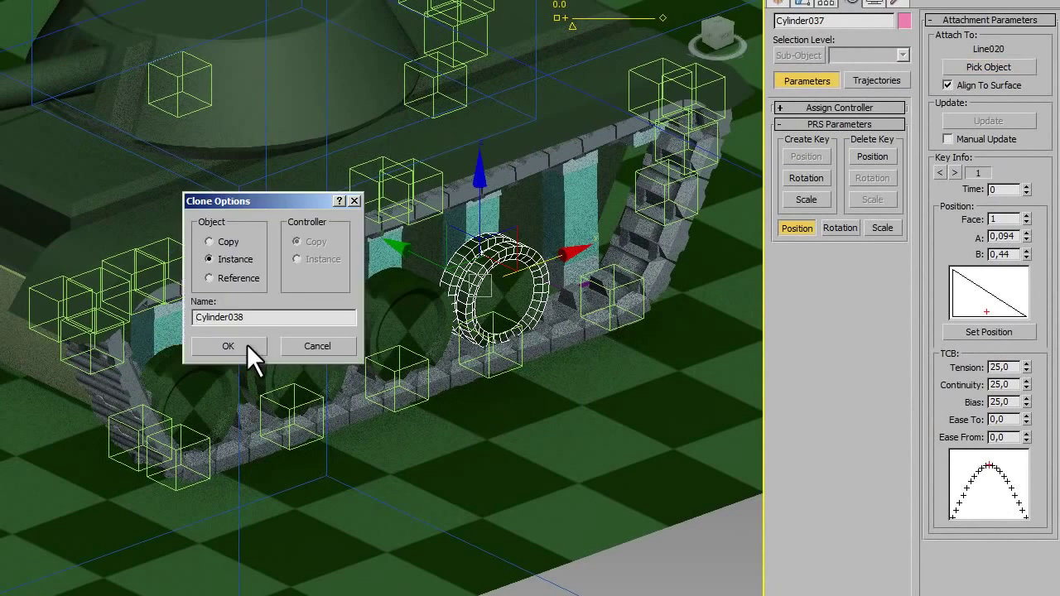
click(246, 343)
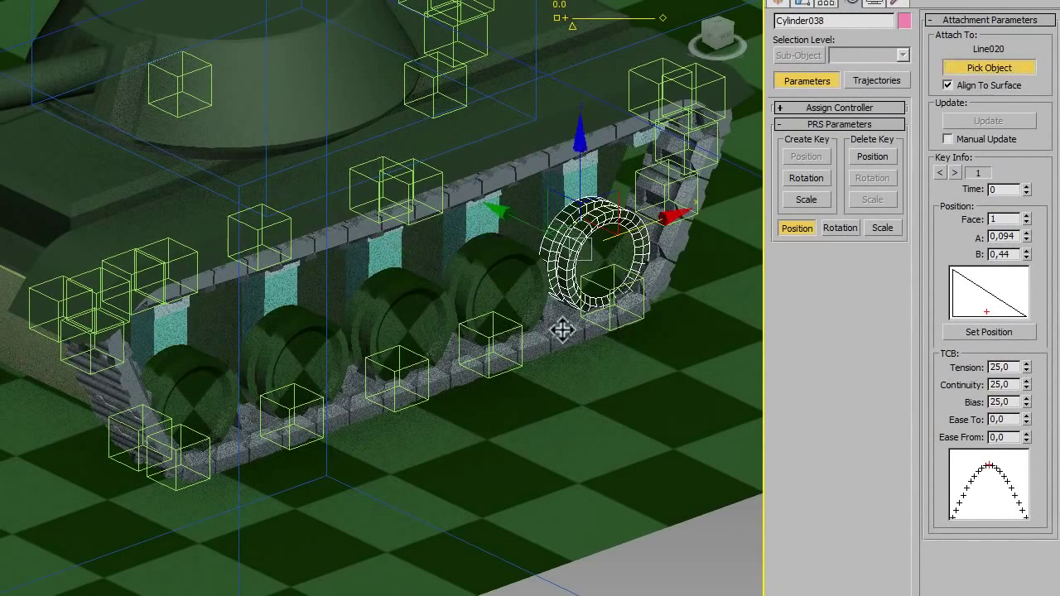
click(580, 237)
mouse_move(580, 237)
alt+middle_down()
mouse_move(460, 350)
mouse_move(495, 341)
alt+middle_up()
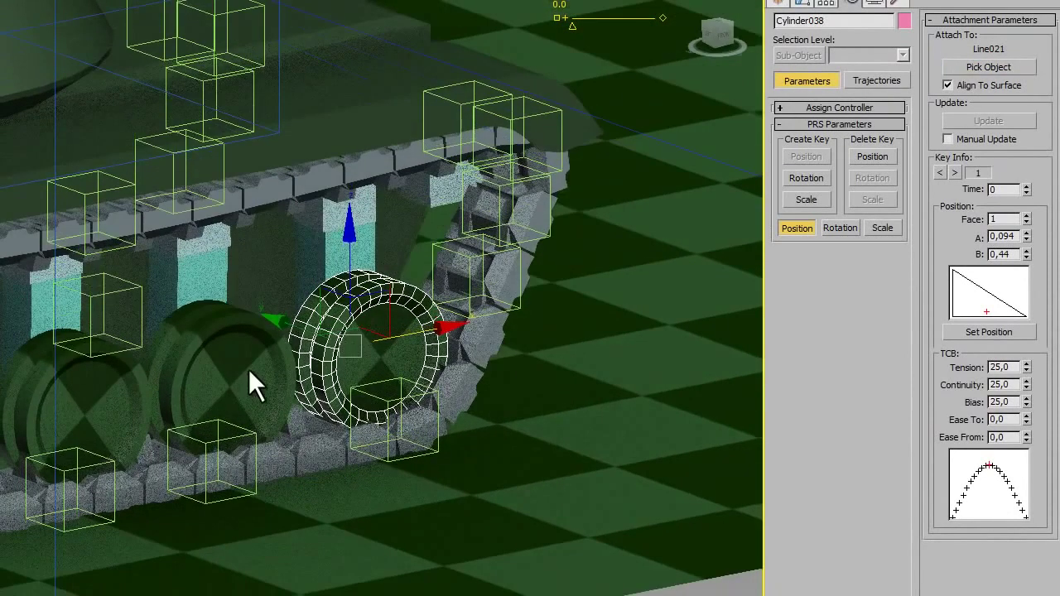
Step: Place instanced ring Cylinder039 in the front wheel, attached to top track link Box195
key(ctrl+v)
key(Return)
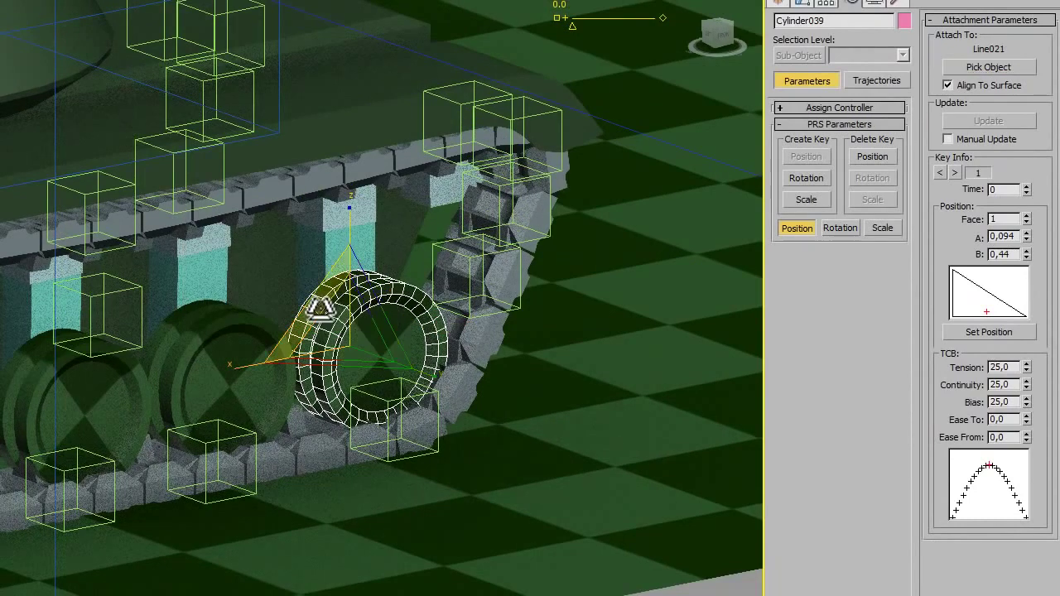
mouse_move(313, 296)
mouse_down()
mouse_move(331, 414)
mouse_move(373, 466)
mouse_up()
click(1020, 70)
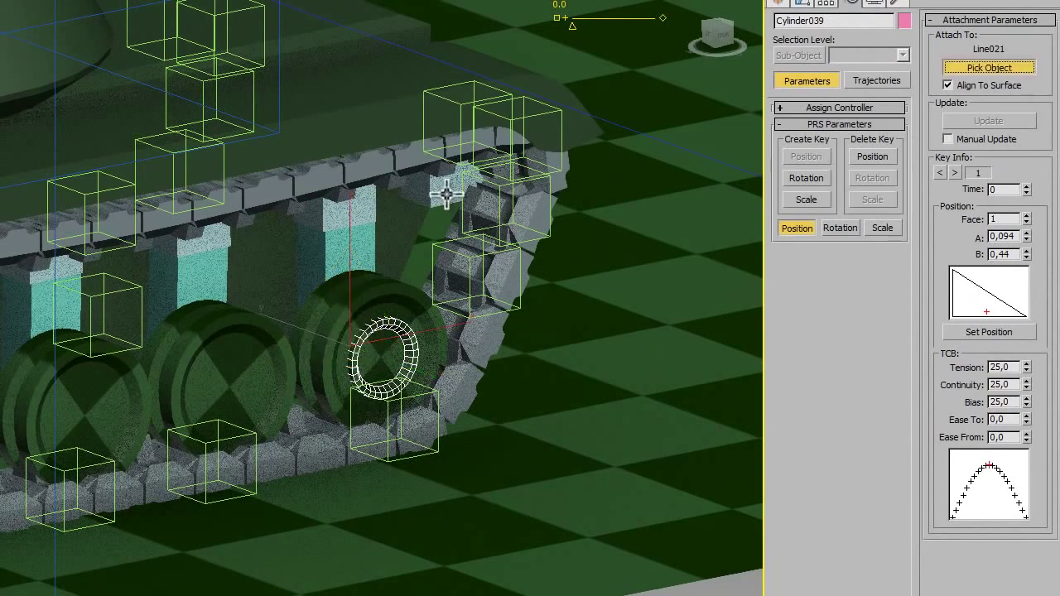
click(445, 315)
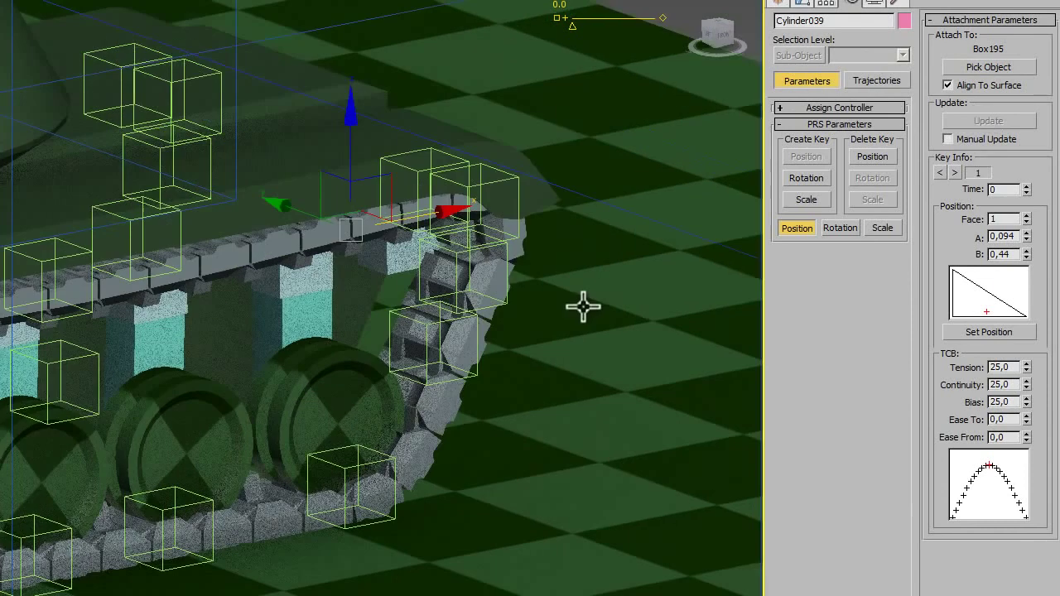
middle_drag(654, 273, 575, 310)
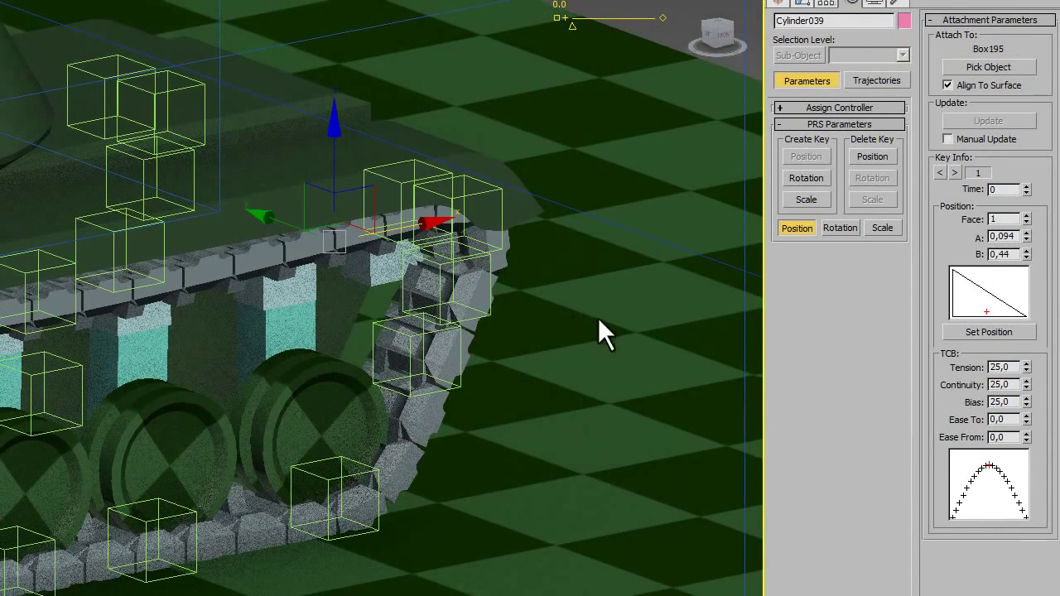
click(987, 332)
mouse_move(402, 273)
mouse_down()
mouse_move(395, 260)
mouse_move(405, 263)
mouse_up()
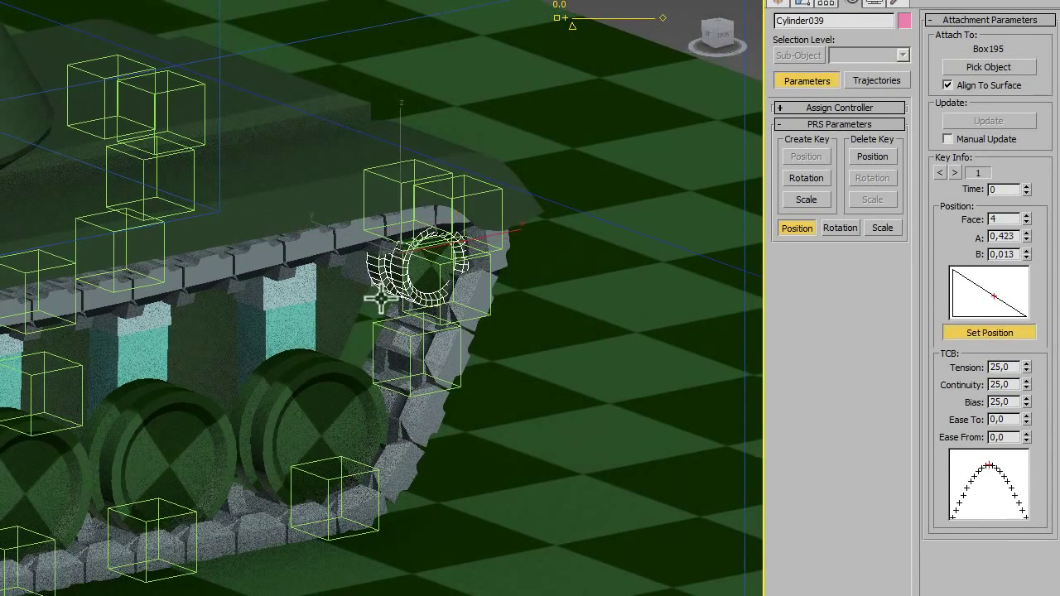
scroll(346, 338, down, 5)
scroll(346, 338, up, 5)
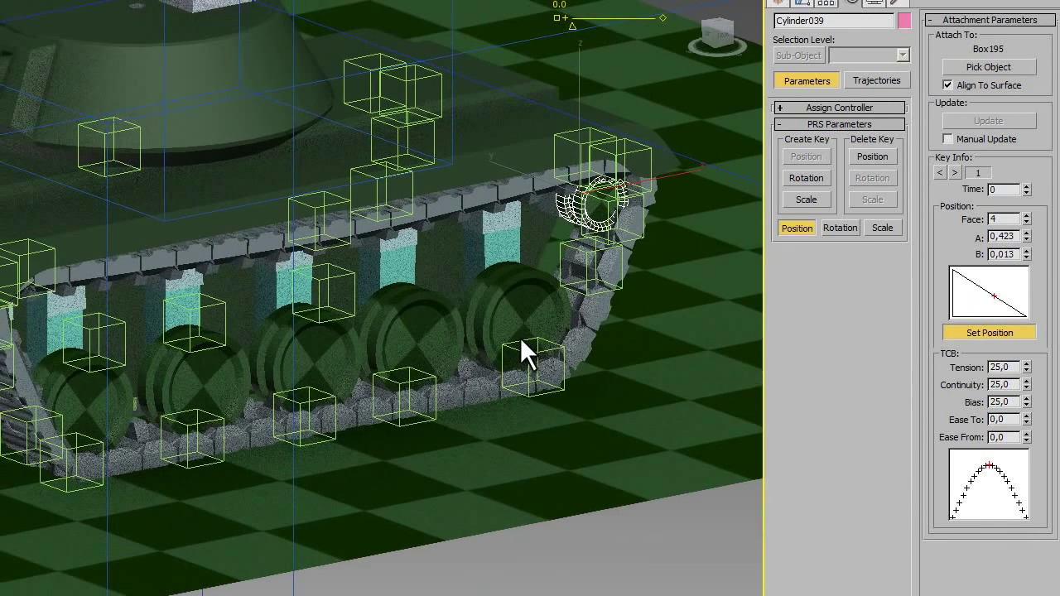
Step: Add instanced ring Cylinder040 and attach it to track link Box189
key(ctrl+v)
click(228, 347)
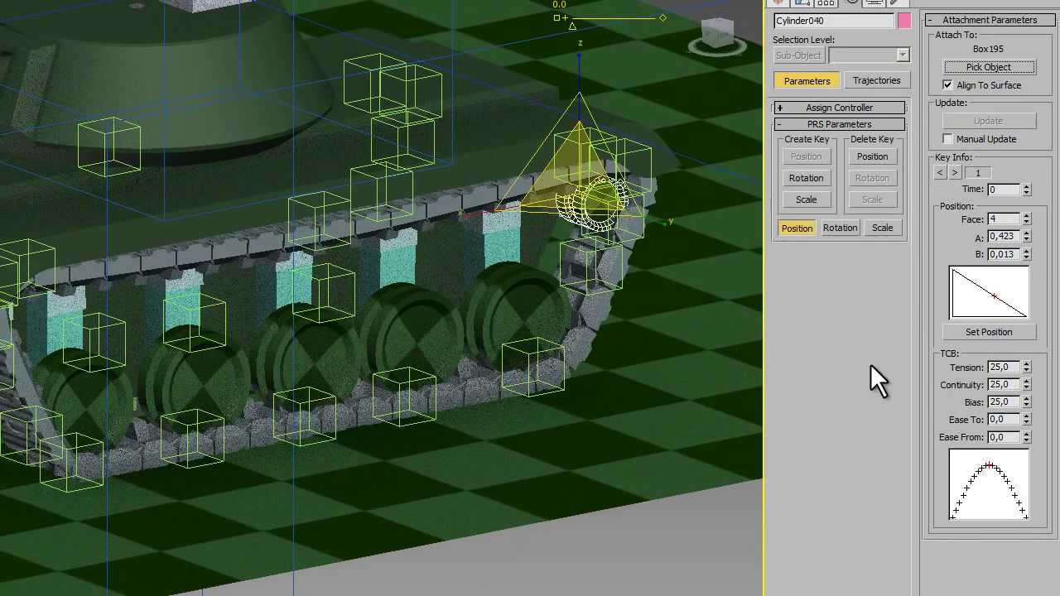
click(988, 67)
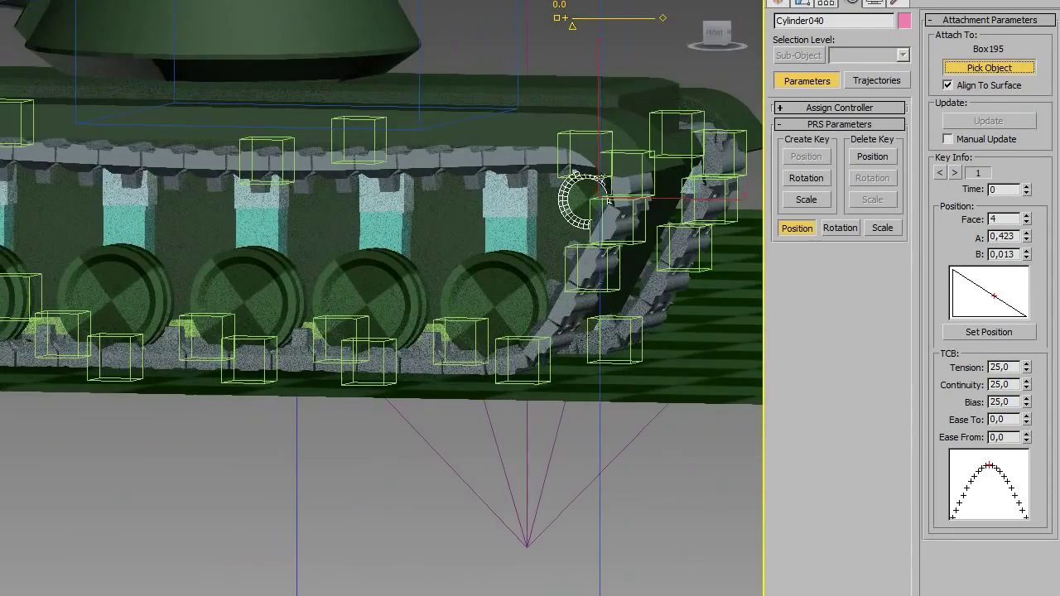
mouse_move(130, 370)
alt+middle_down()
mouse_move(260, 279)
mouse_move(246, 267)
alt+middle_up()
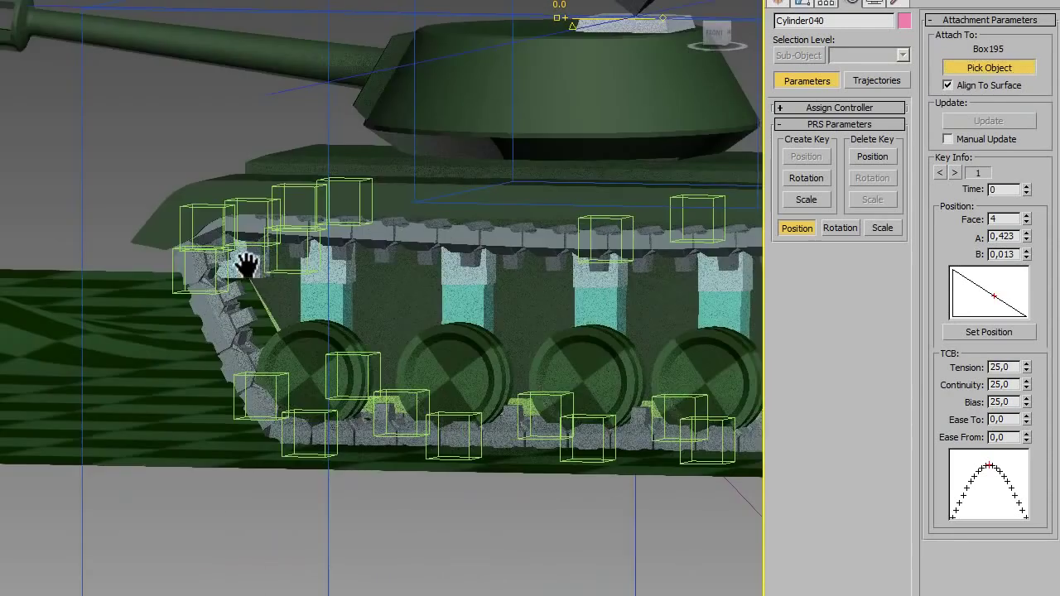
click(228, 340)
alt+middle_drag(260, 319, 360, 355)
scroll(284, 430, down, 5)
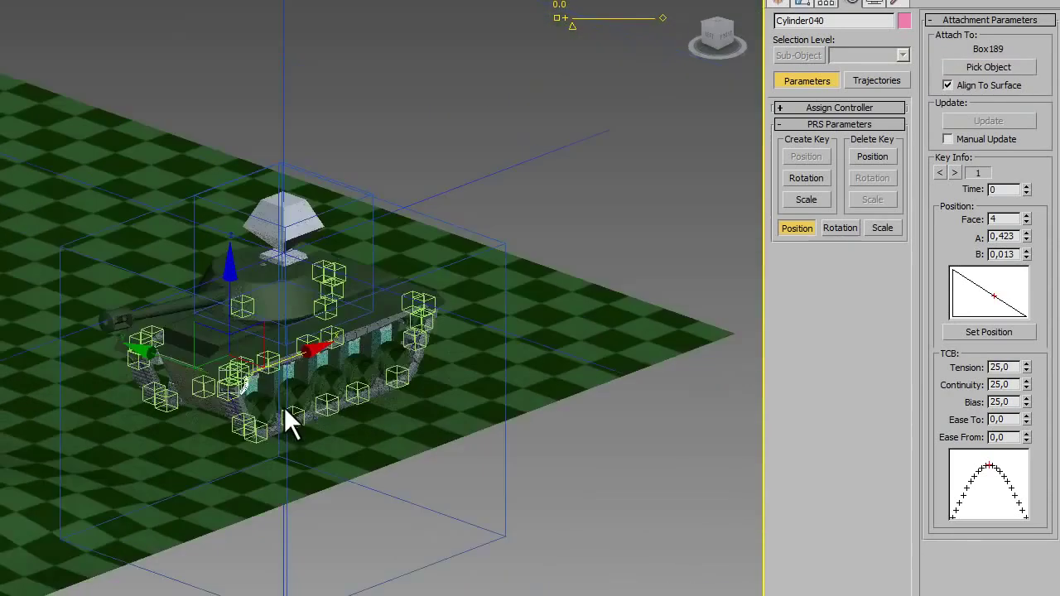
scroll(284, 430, up, 4)
Step: Rotate the ground plane about its vertical axis
click(472, 437)
key(e)
mouse_move(352, 435)
mouse_down()
mouse_move(294, 463)
mouse_move(346, 445)
mouse_up()
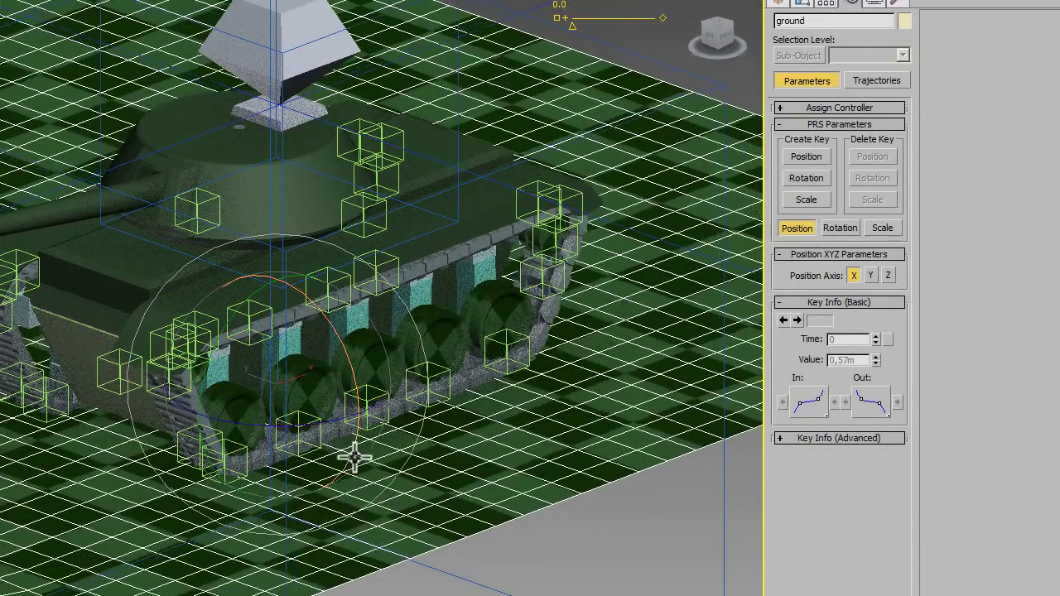
Step: Clone Cylinder036 as instance Cylinder041, attach it to Line022, and slide it to the front lower track
key(w)
click(240, 423)
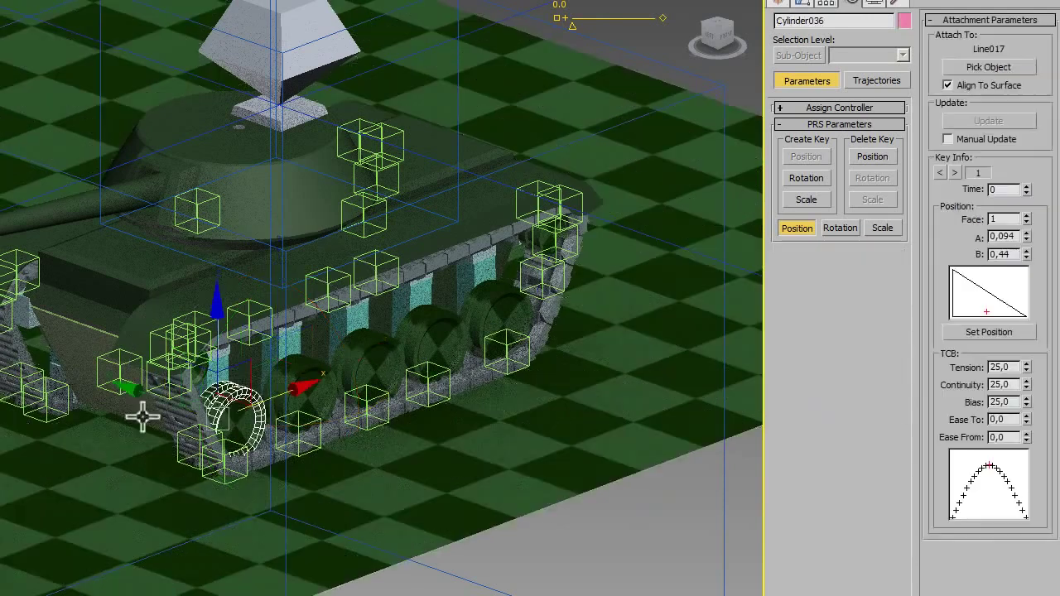
scroll(230, 420, up, 5)
scroll(230, 421, down, 4)
mouse_move(279, 402)
alt+middle_down()
mouse_move(402, 324)
mouse_move(426, 374)
alt+middle_up()
key(ctrl+v)
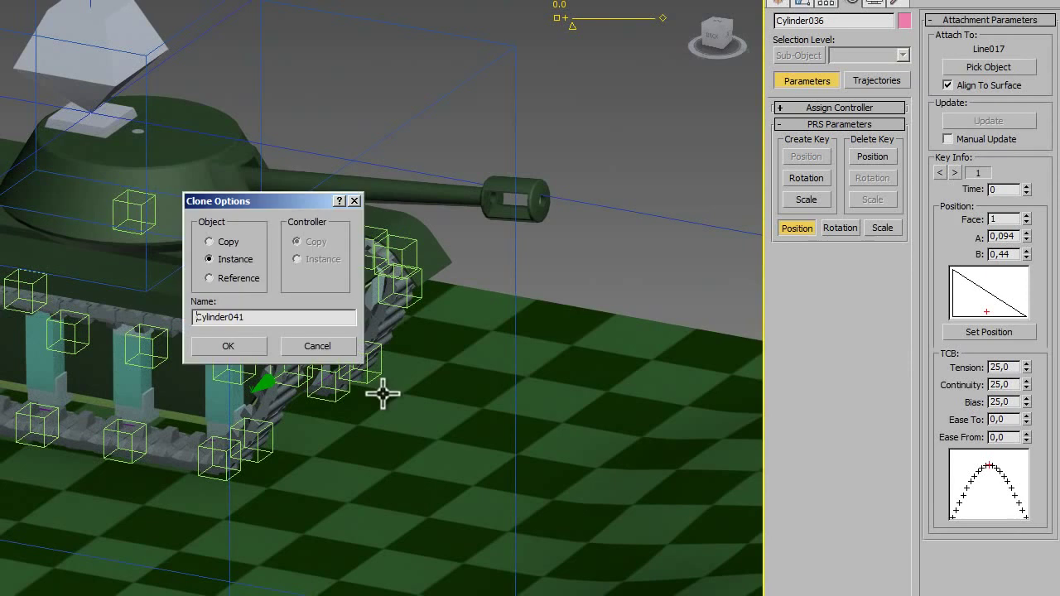
click(254, 344)
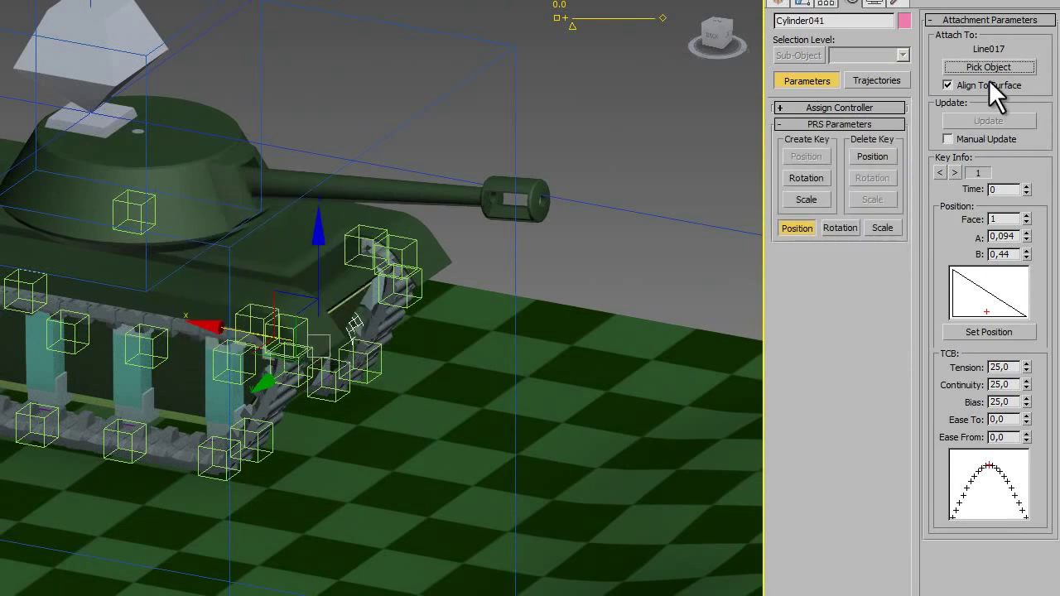
click(224, 401)
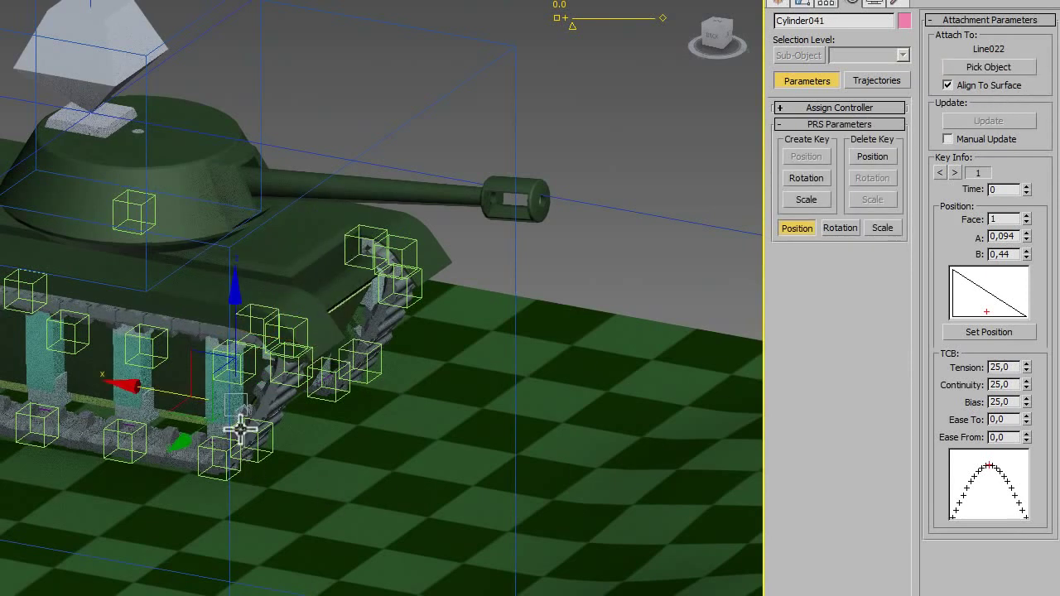
click(988, 332)
drag(224, 421, 237, 417)
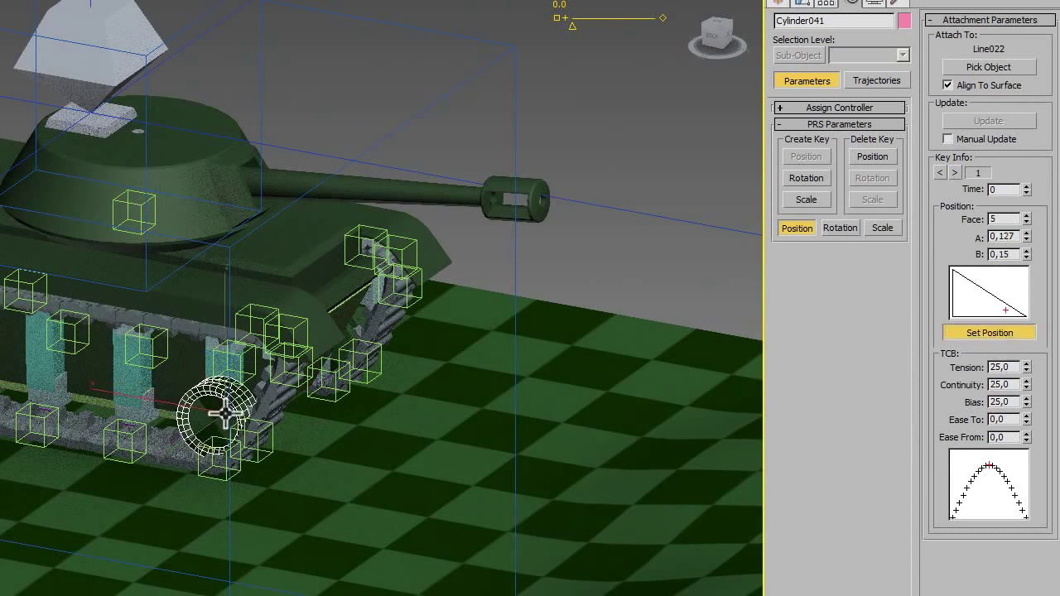
scroll(237, 417, up, 2)
scroll(241, 379, up, 2)
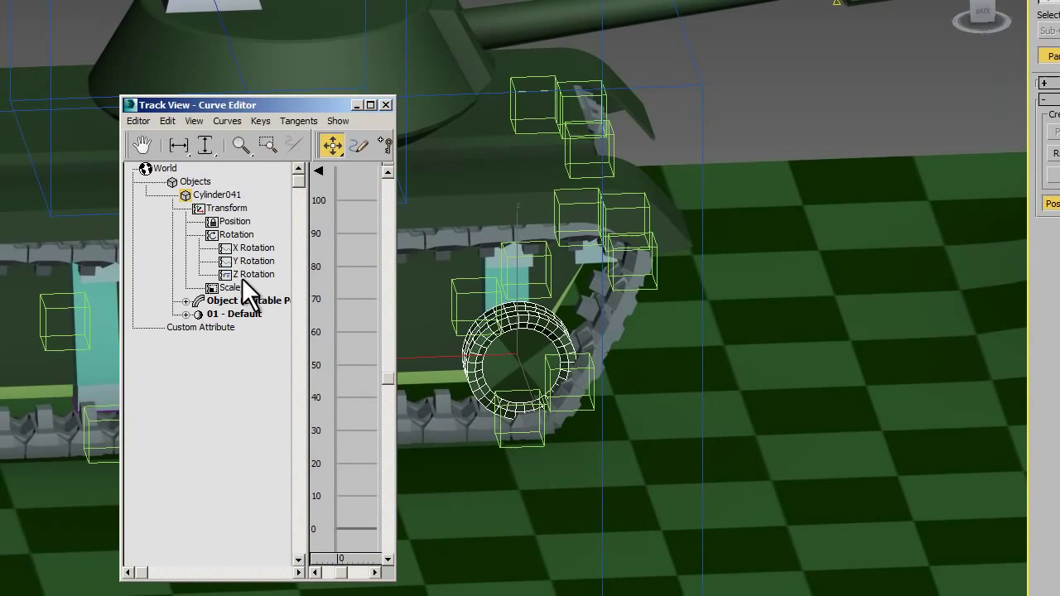
Step: Remove the minus so the wheel's Z Rotation expression reads (r+w*2)*1.7
click(252, 274)
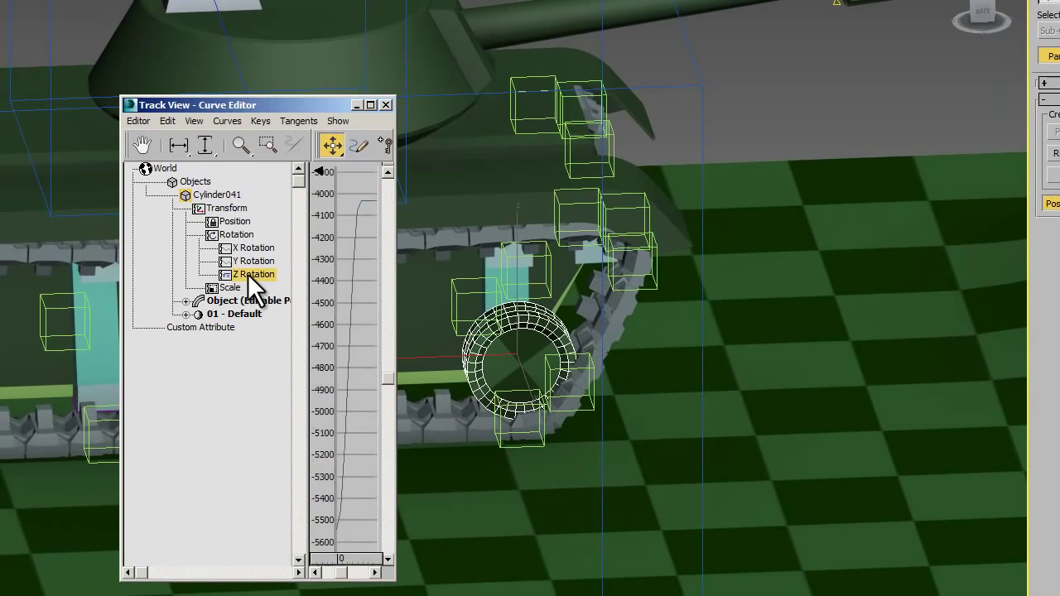
double_click(247, 274)
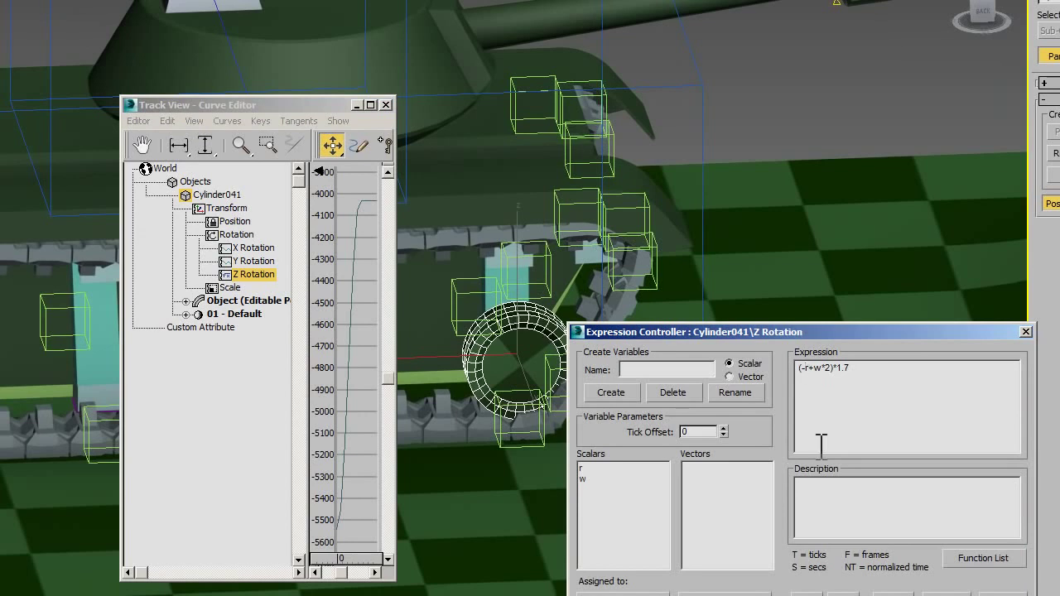
key(BackSpace)
click(958, 569)
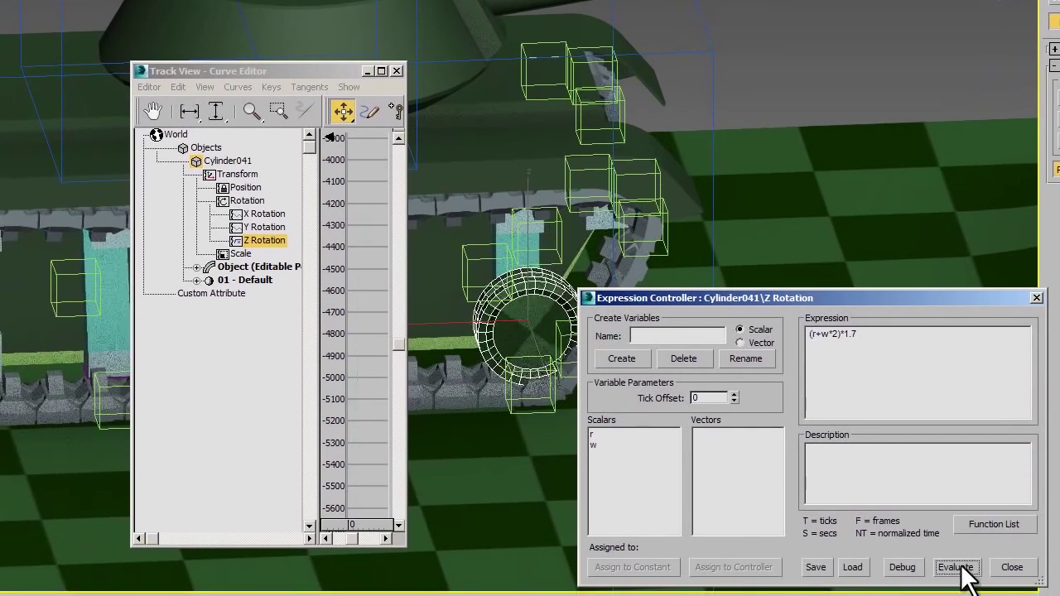
click(366, 72)
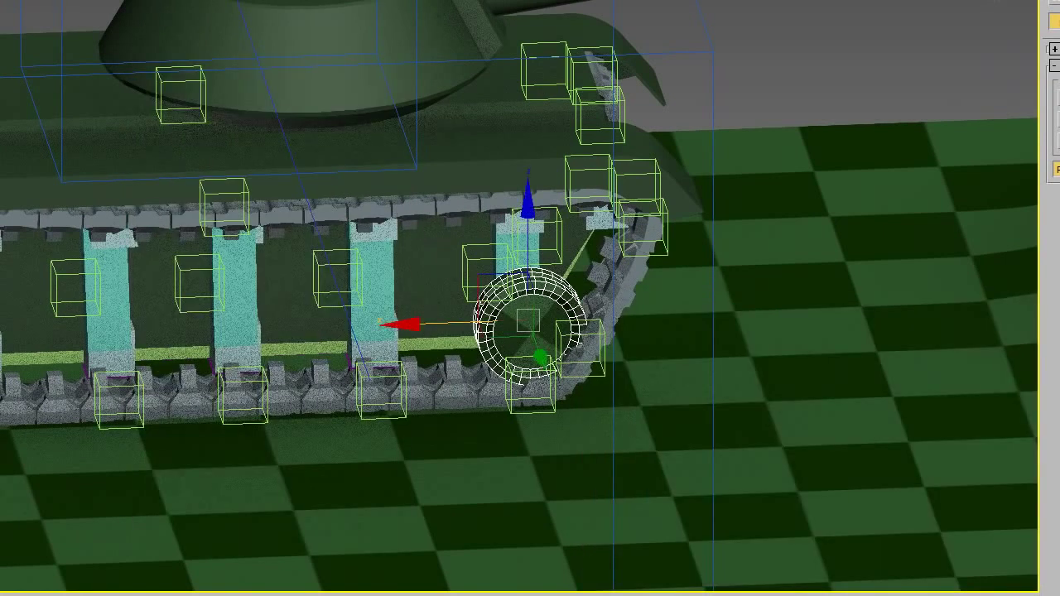
Step: Rotate the ground plane about its vertical axis to test the wheel
click(506, 160)
middle_drag(161, 213, 221, 207)
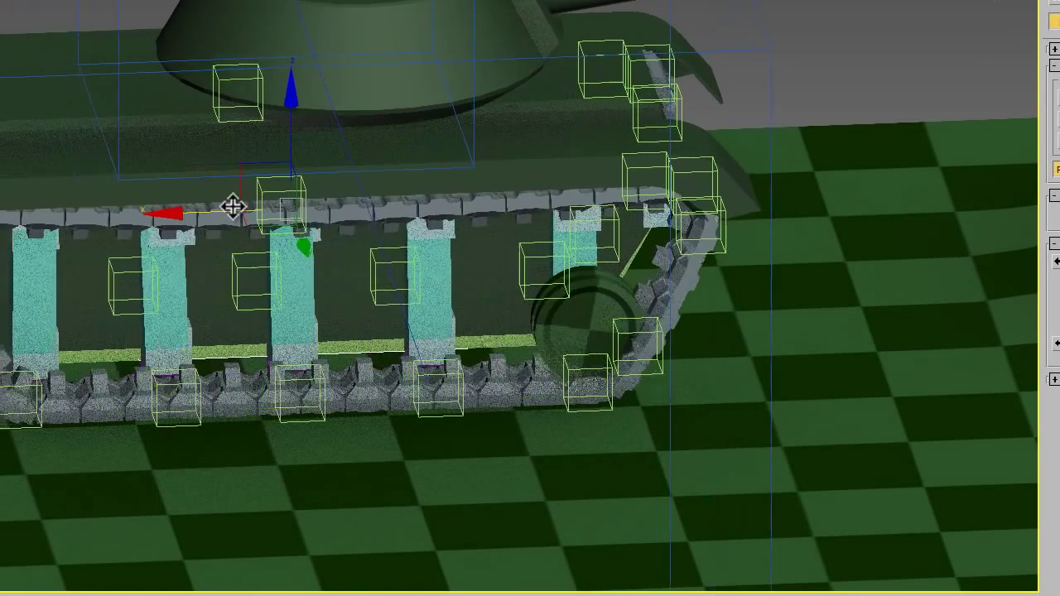
click(835, 378)
key(e)
click(282, 376)
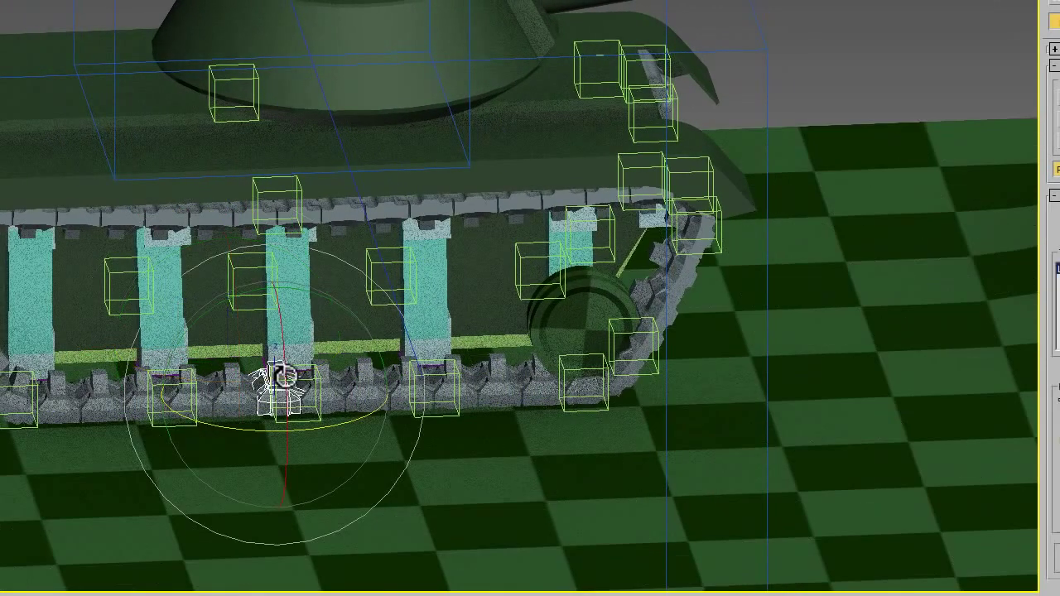
click(703, 428)
key(ctrl+z)
middle_drag(710, 422, 660, 437)
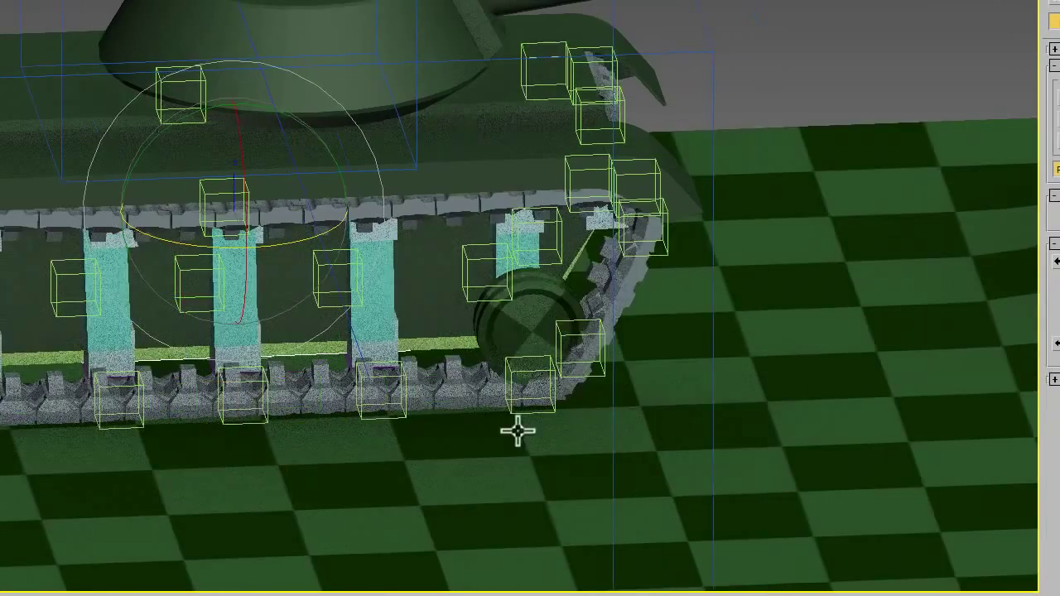
click(773, 364)
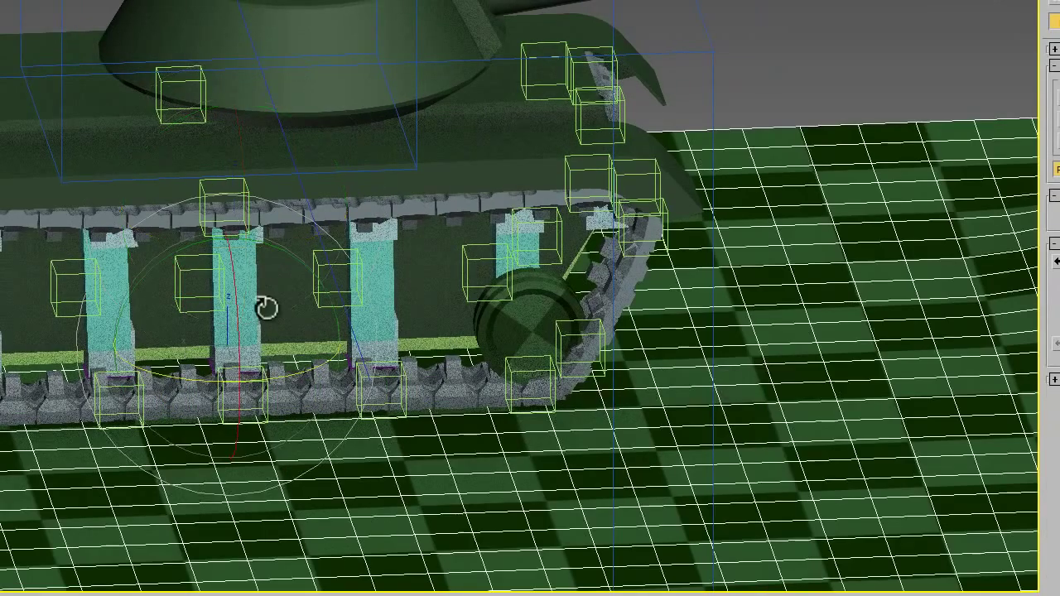
mouse_move(273, 371)
mouse_down()
mouse_move(328, 375)
mouse_move(399, 403)
mouse_up()
Step: Shift-drag the front wheel ring to clone an instance as Cylinder042
click(521, 327)
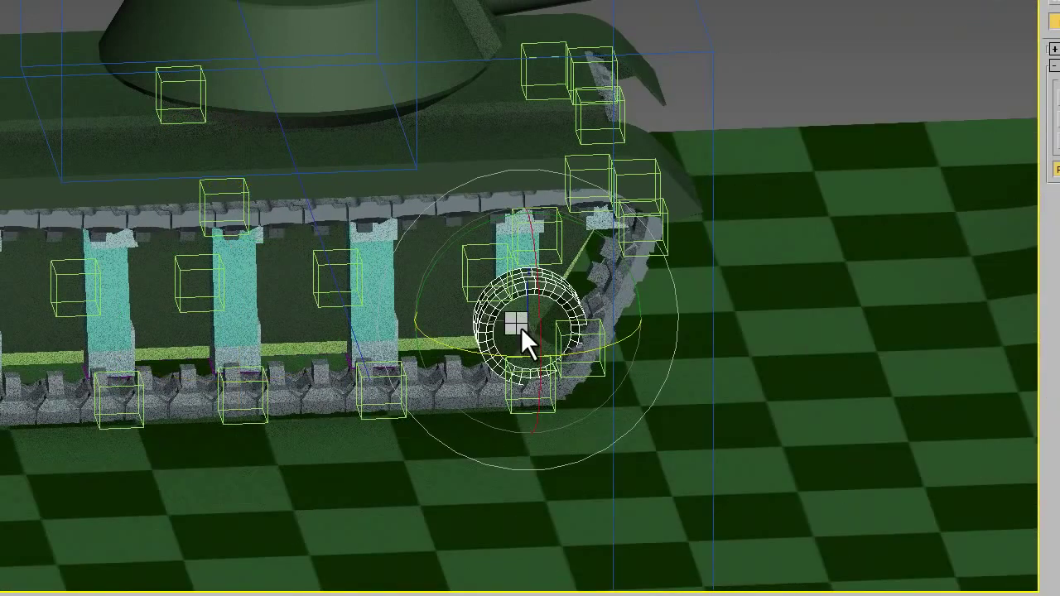
key(w)
shift+drag(497, 331, 307, 389)
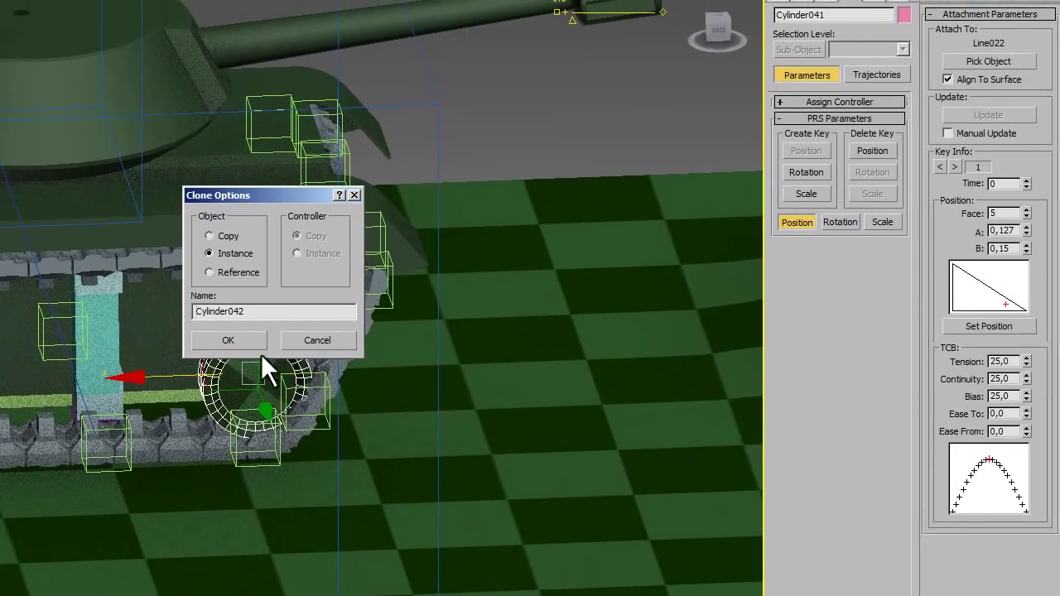
Step: Attach the next two instanced wheel clones to successive track lines
click(248, 336)
click(948, 65)
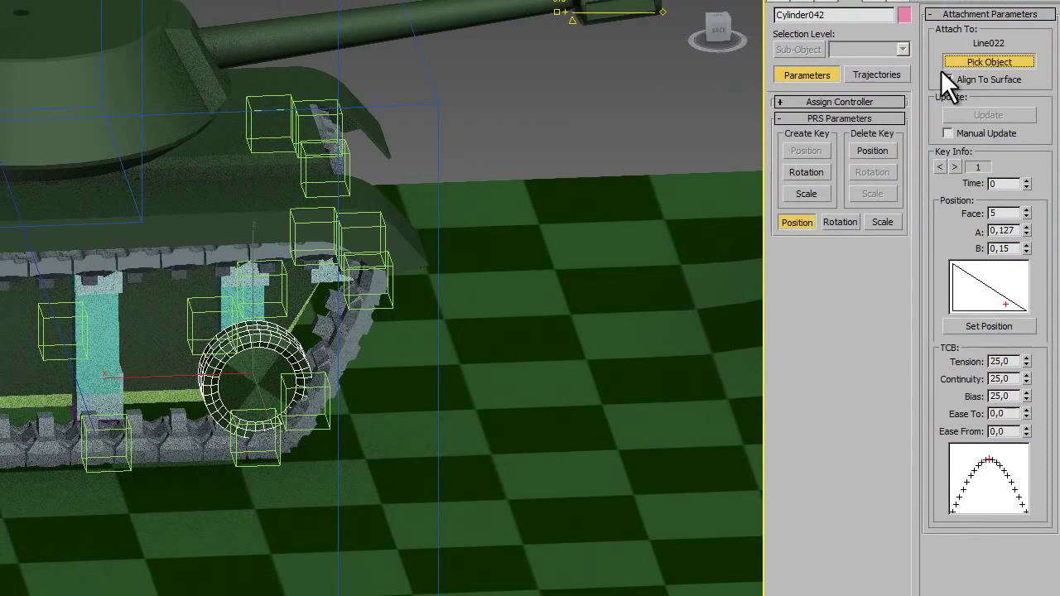
click(107, 352)
middle_drag(108, 411, 443, 414)
shift+drag(443, 415, 445, 417)
click(230, 341)
click(988, 61)
click(321, 368)
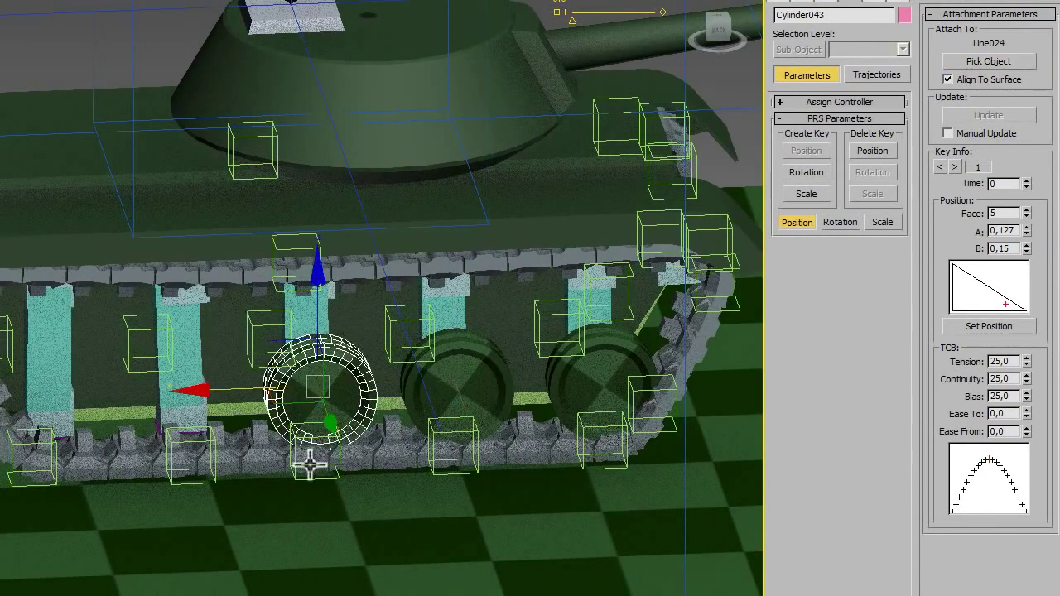
Step: Clone the wheel three more times, attaching each copy to the following track line
shift+drag(307, 466, 309, 465)
click(244, 331)
click(969, 63)
click(180, 385)
shift+drag(189, 484, 193, 482)
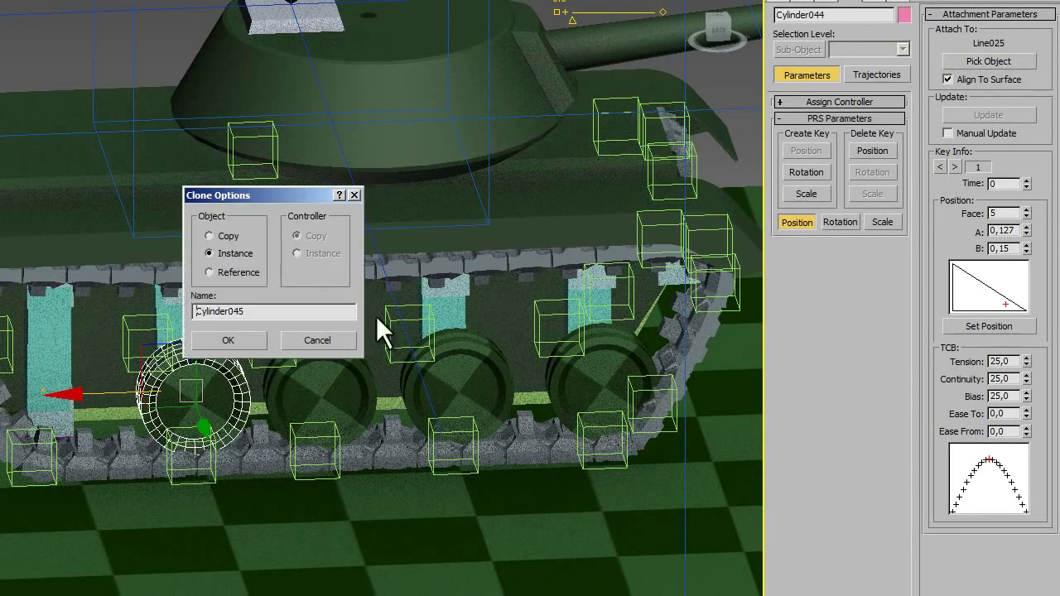
click(248, 338)
click(952, 64)
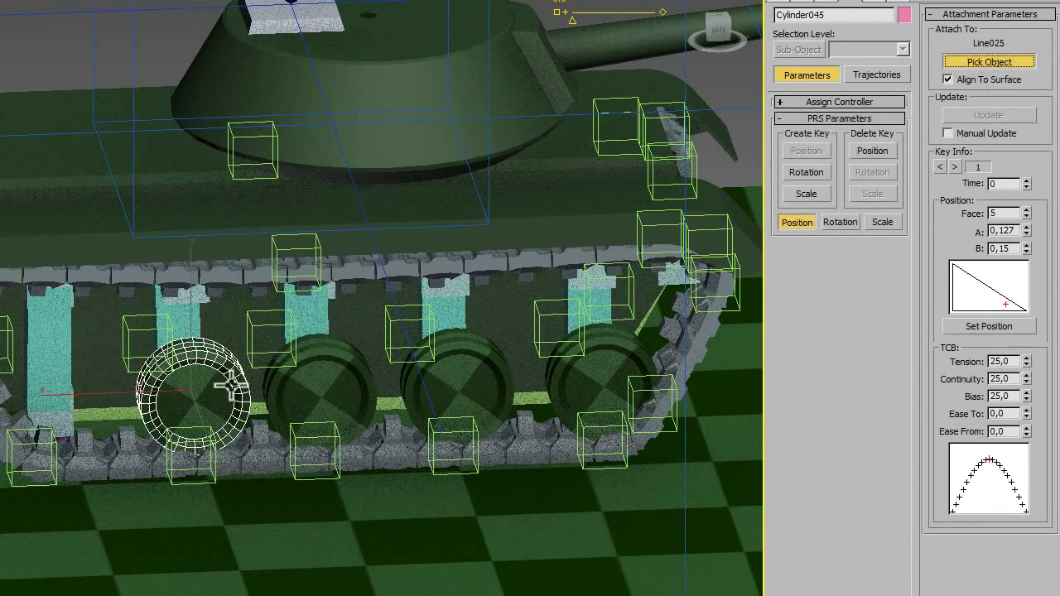
click(53, 397)
shift+drag(62, 479, 97, 450)
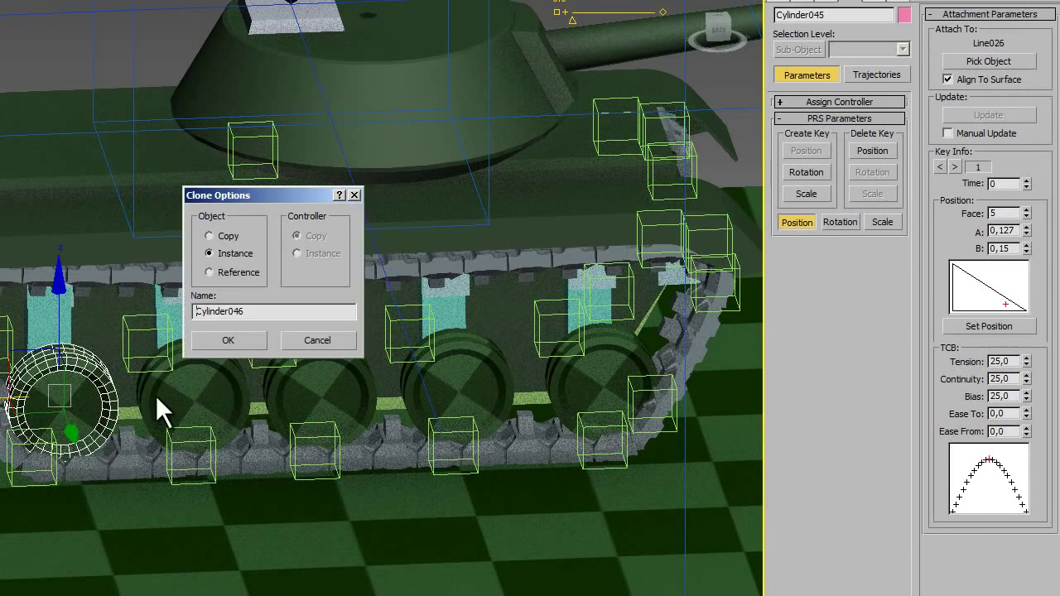
click(227, 335)
click(203, 464)
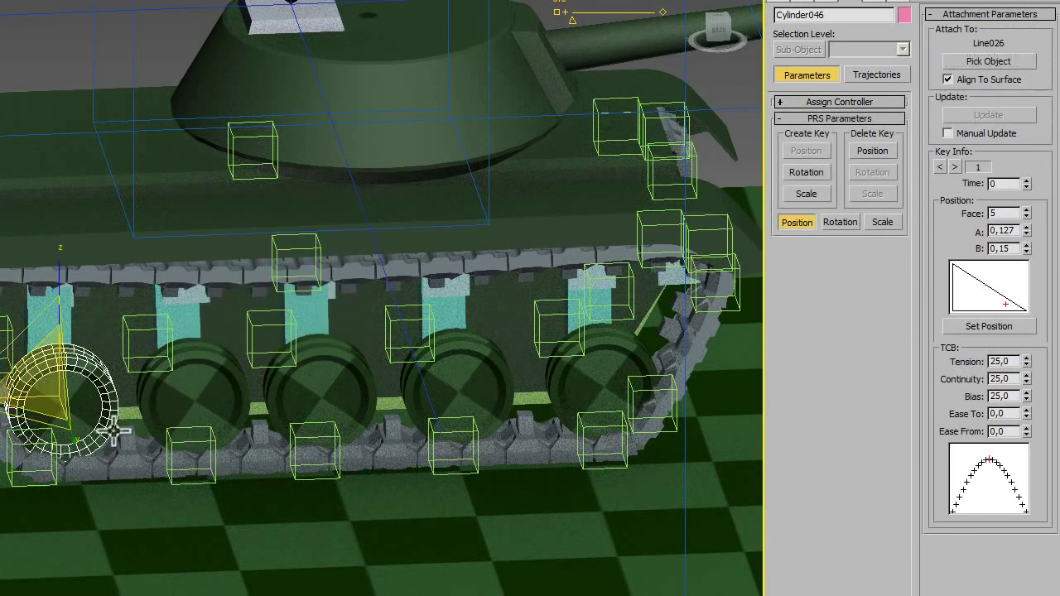
Step: Clone the wheel toward the front, attach it to Box187 and slide it to the front corner
alt+middle_drag(331, 331, 364, 323)
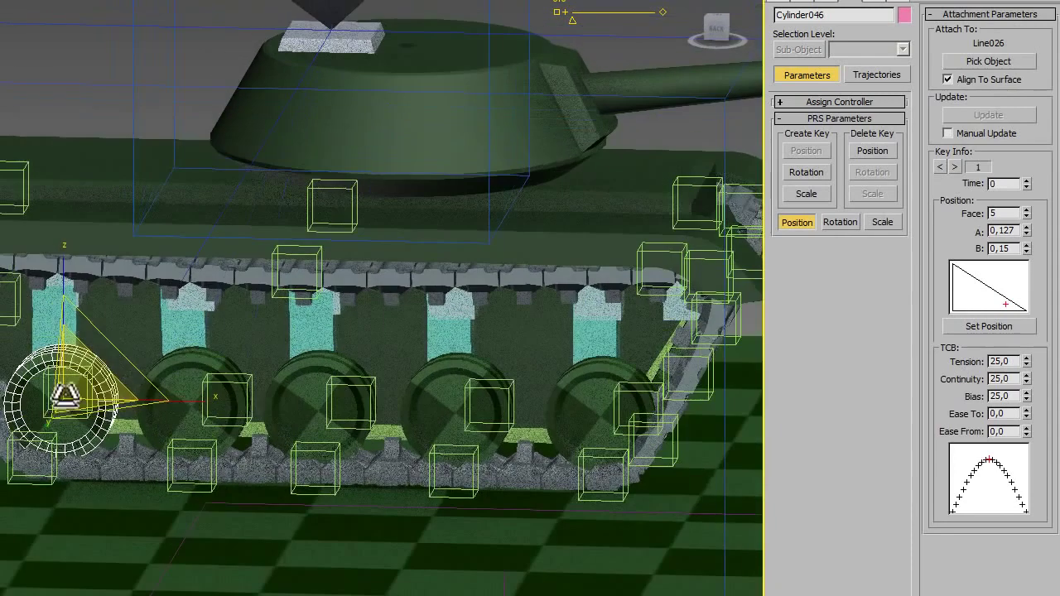
click(118, 364)
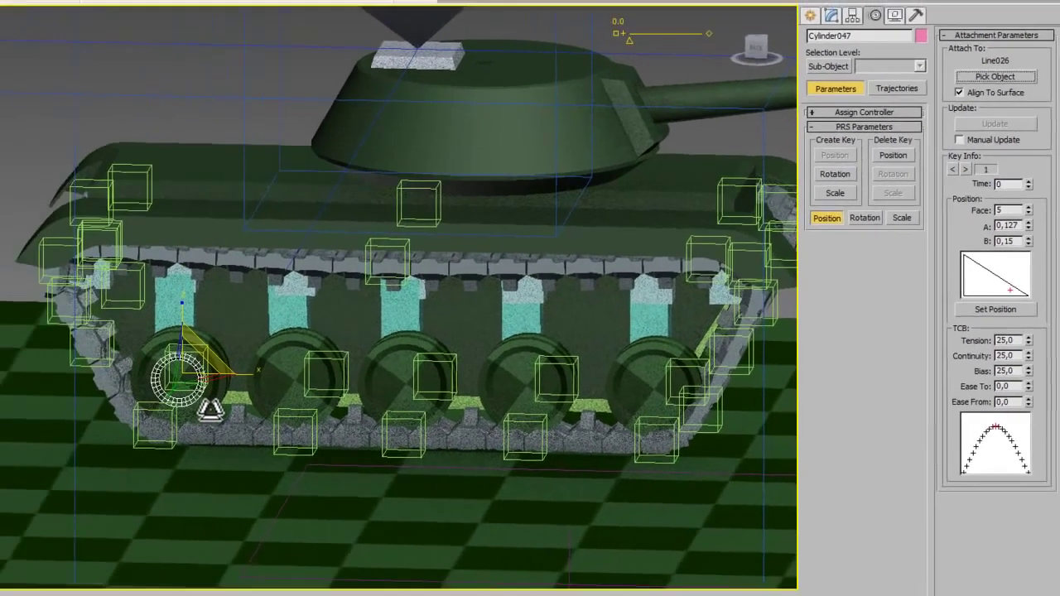
shift+drag(210, 408, 286, 383)
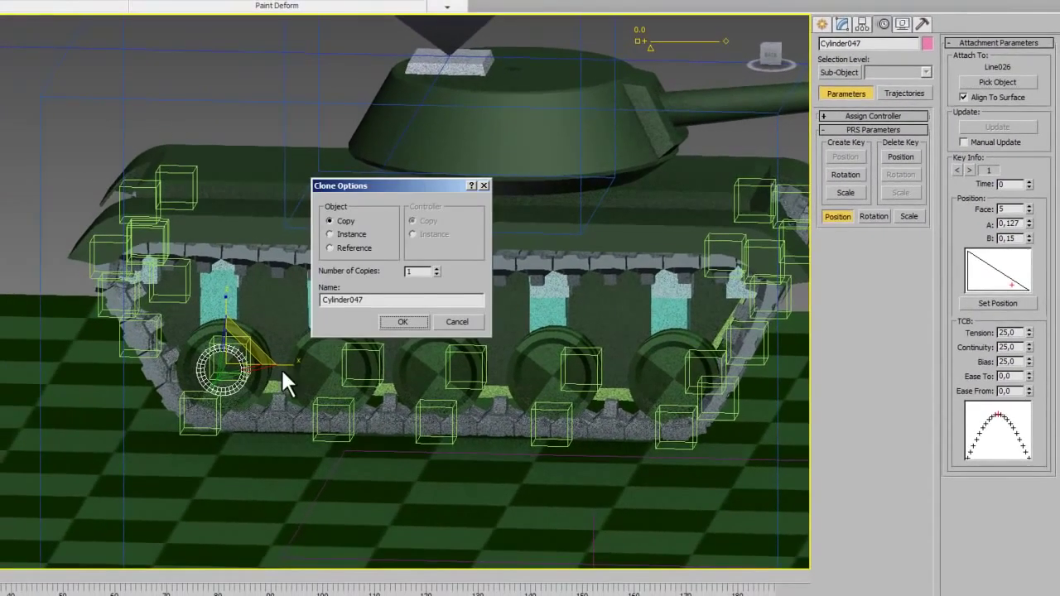
click(402, 321)
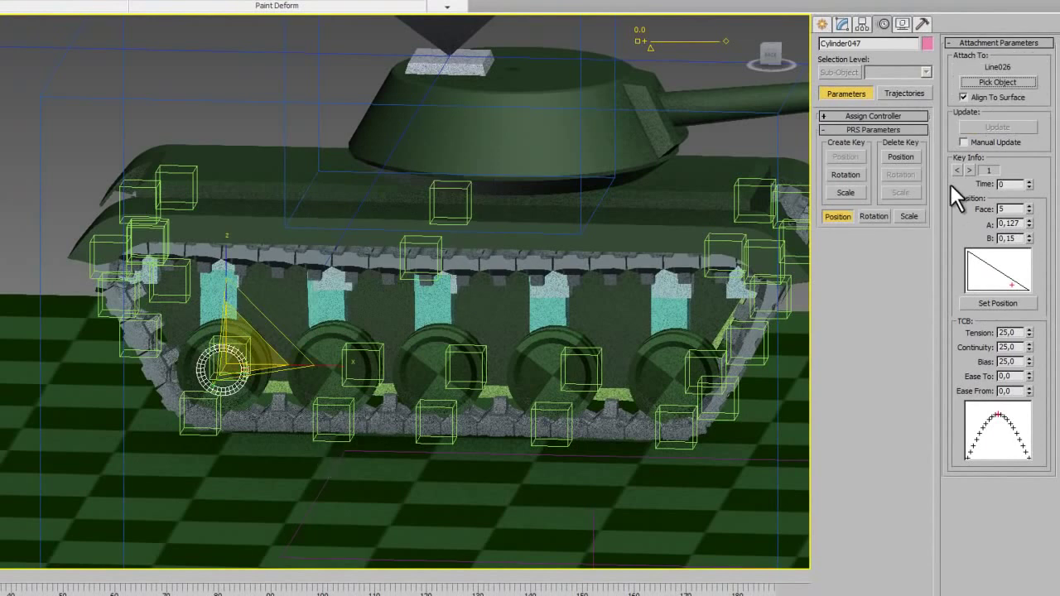
click(1012, 83)
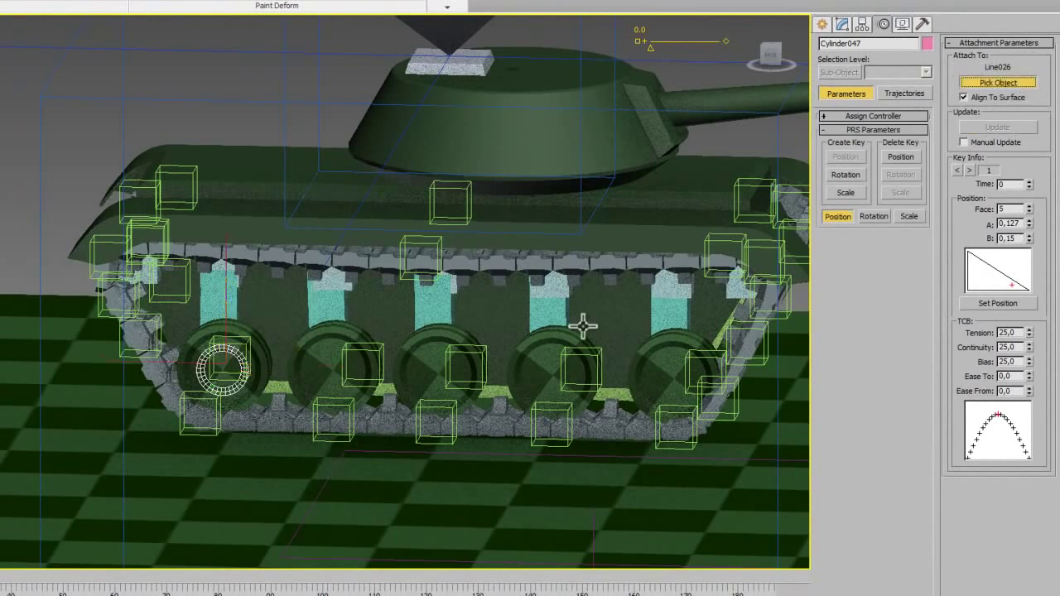
click(146, 271)
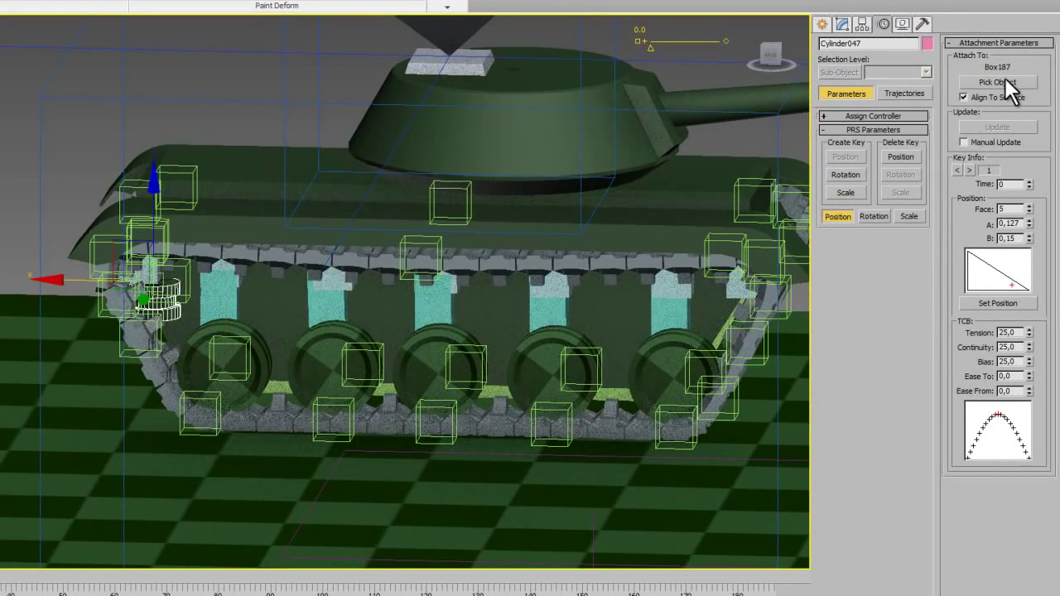
click(994, 302)
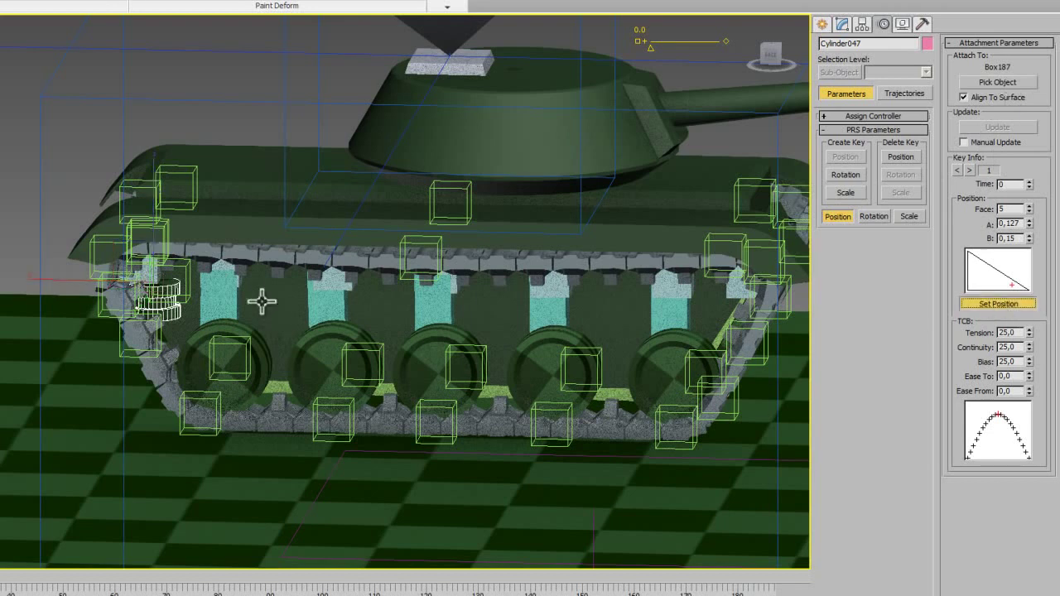
click(145, 273)
drag(146, 272, 148, 280)
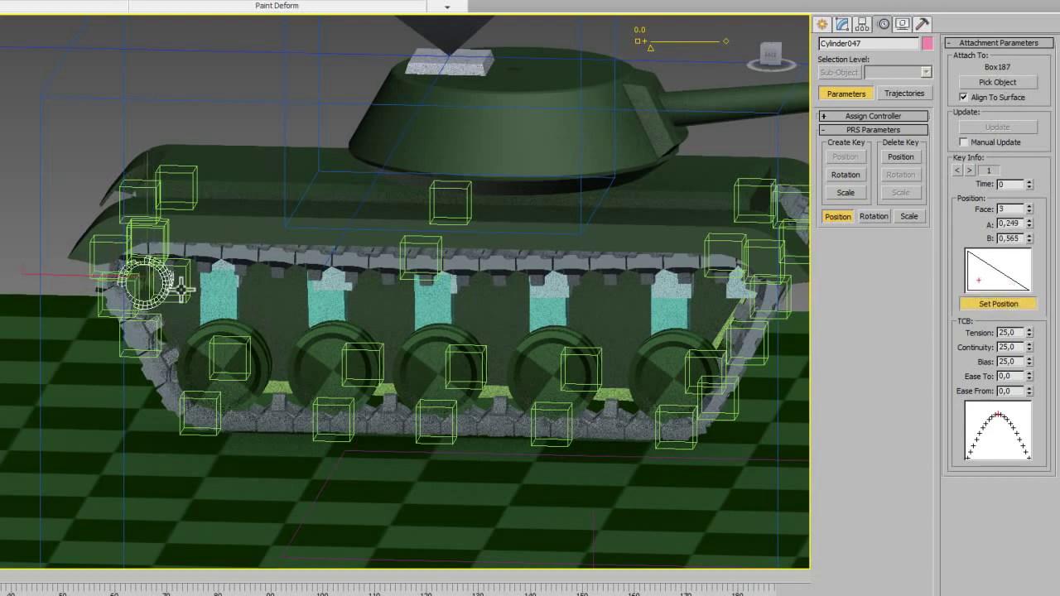
right_click(255, 307)
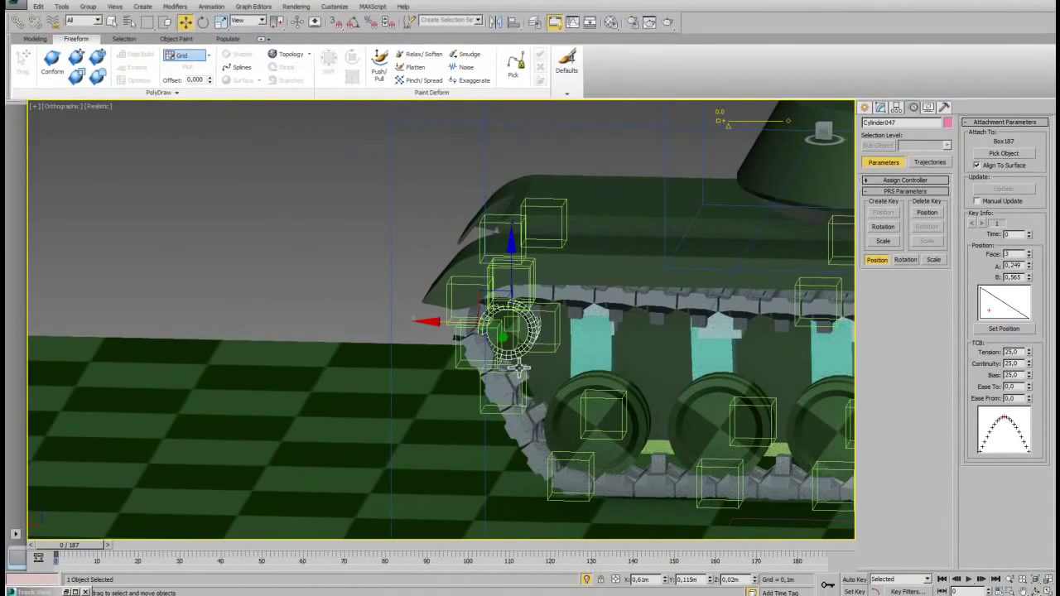
Step: Edit the wheel's Z Rotation expression to use factor 3.14 and close the curve editor
click(575, 20)
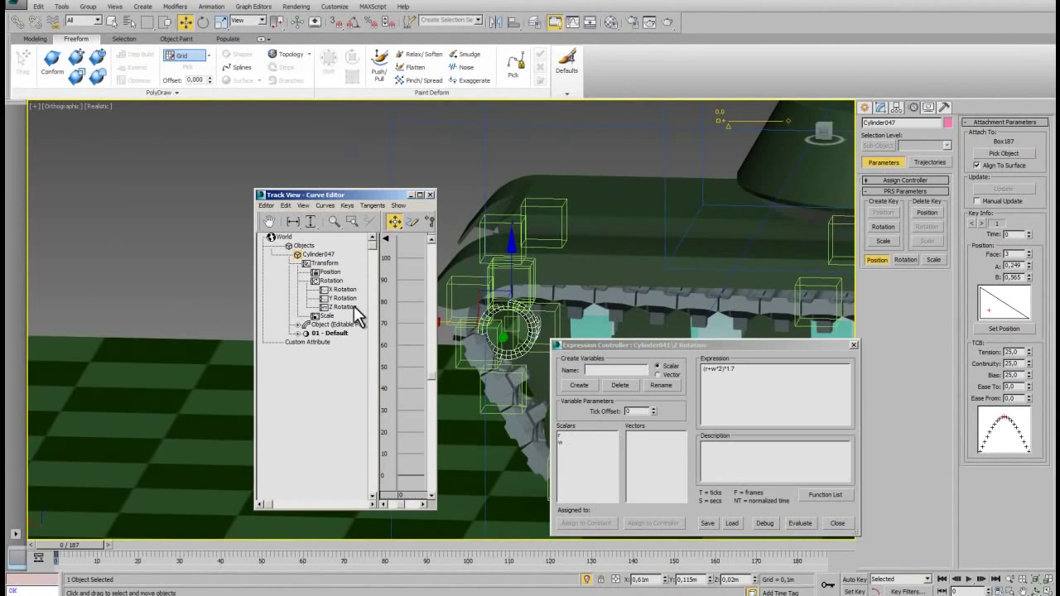
click(853, 345)
click(332, 308)
right_click(331, 306)
click(343, 307)
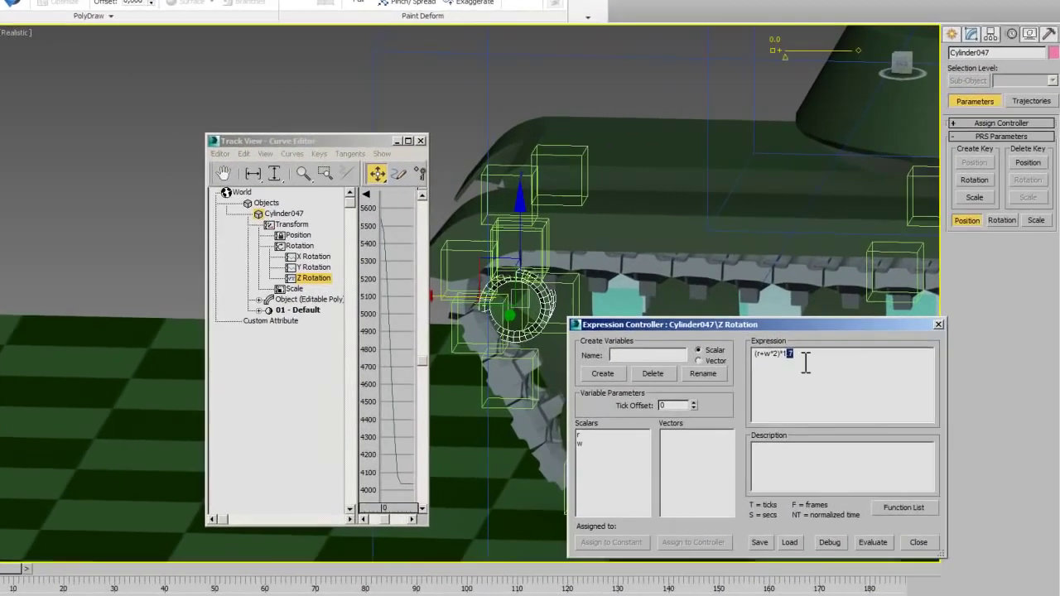
click(746, 368)
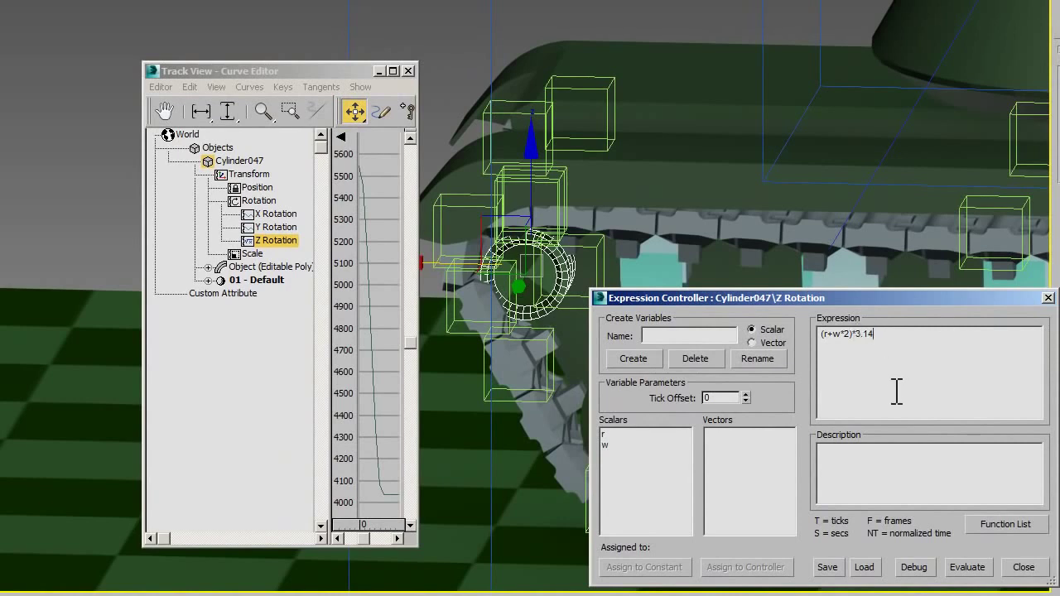
click(966, 568)
click(1047, 299)
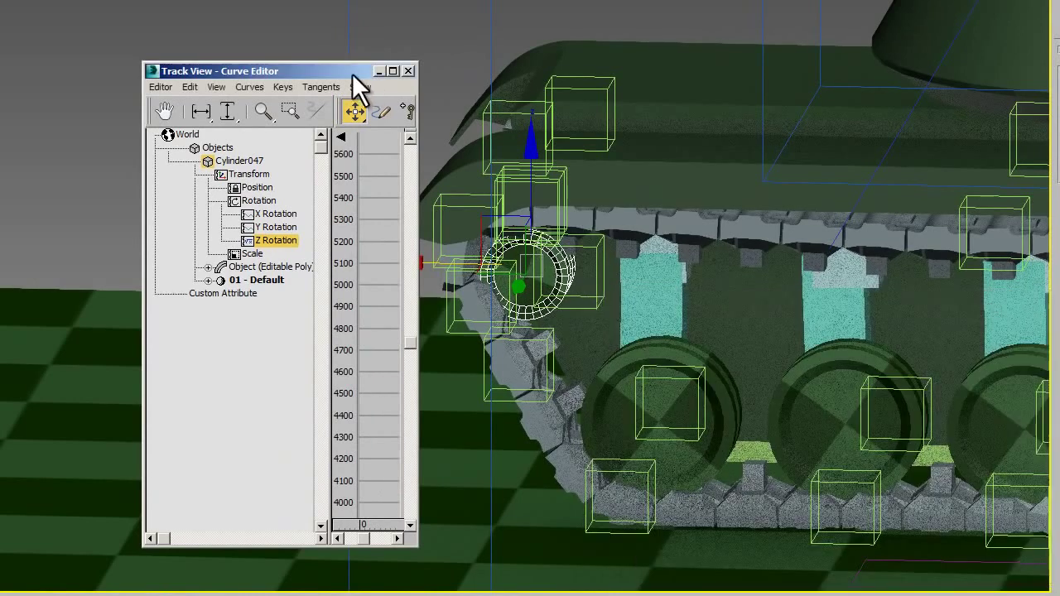
click(408, 71)
Step: Select the ground plane and try rotating it, then cancel the rotation
scroll(514, 298, down, 2)
scroll(522, 265, down, 2)
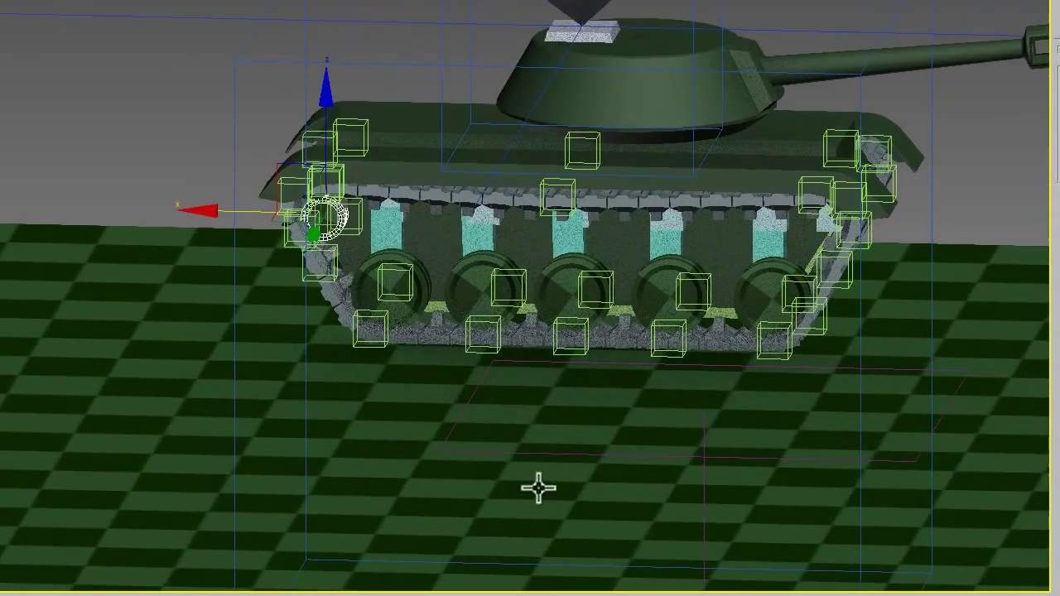
click(593, 411)
key(e)
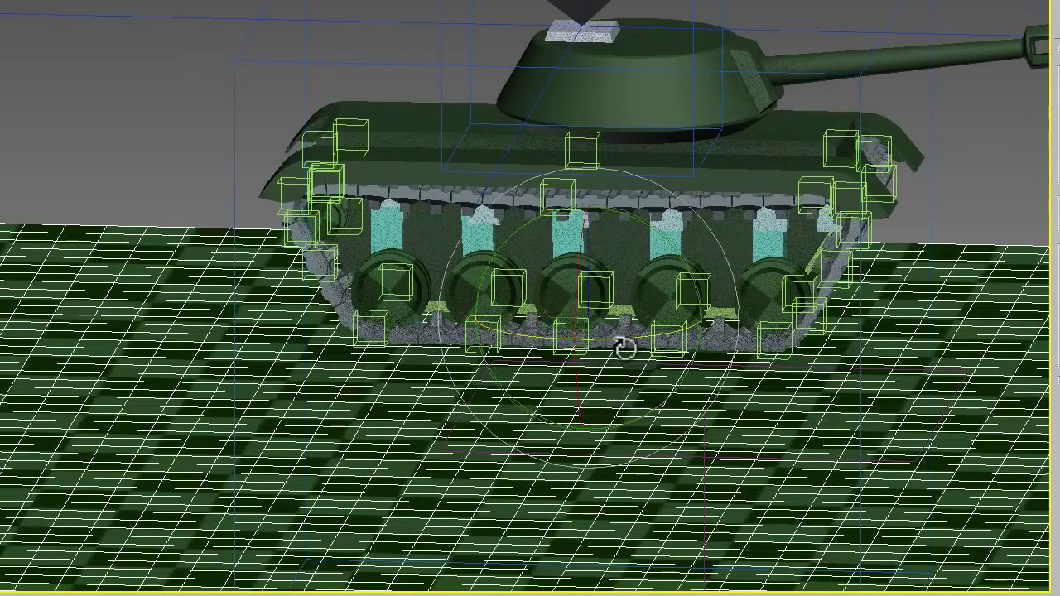
mouse_move(627, 336)
mouse_down()
mouse_move(591, 356)
mouse_move(618, 367)
mouse_up()
right_click(618, 367)
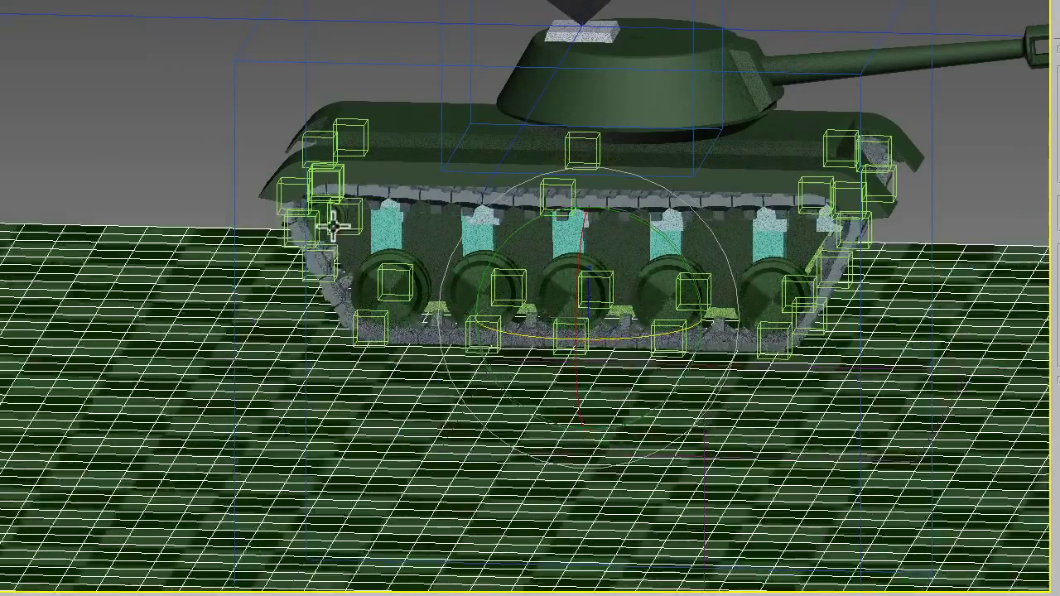
Step: Clone Cylinder047 as instance Cylinder048 and attach it to track link Box188
click(331, 262)
key(w)
key(ctrl+v)
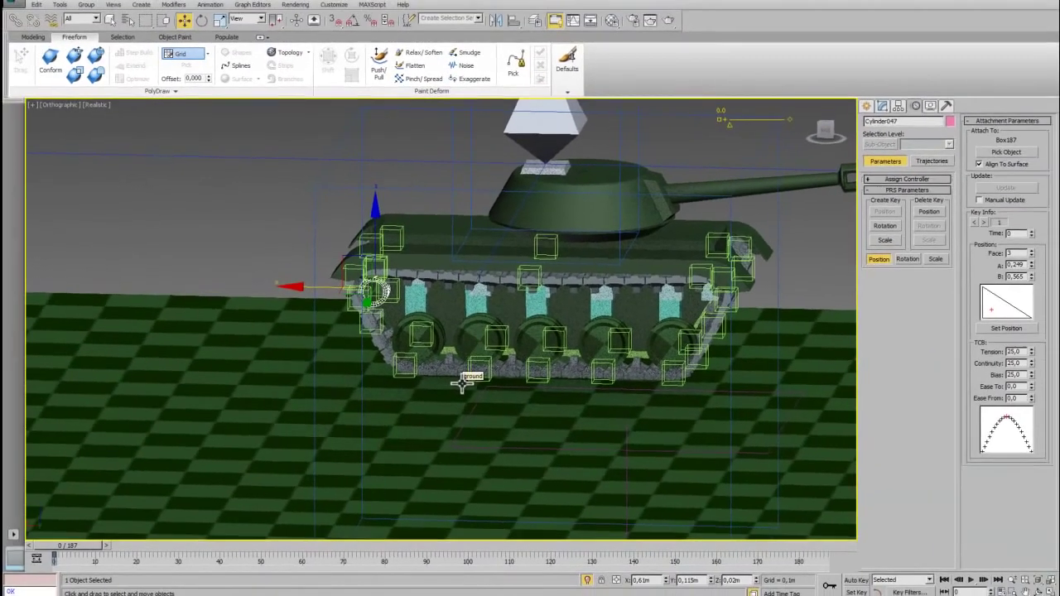
click(500, 338)
click(1003, 153)
click(704, 296)
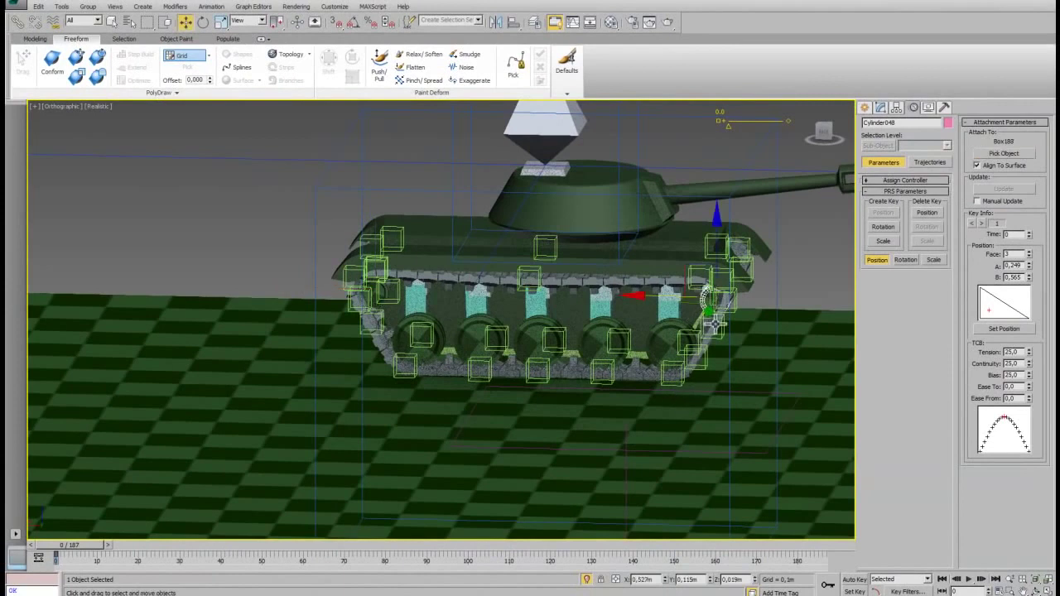
Step: Reposition the copied wheel to a new spot on its track link's face
scroll(740, 362, up, 3)
alt+middle_drag(604, 383, 846, 337)
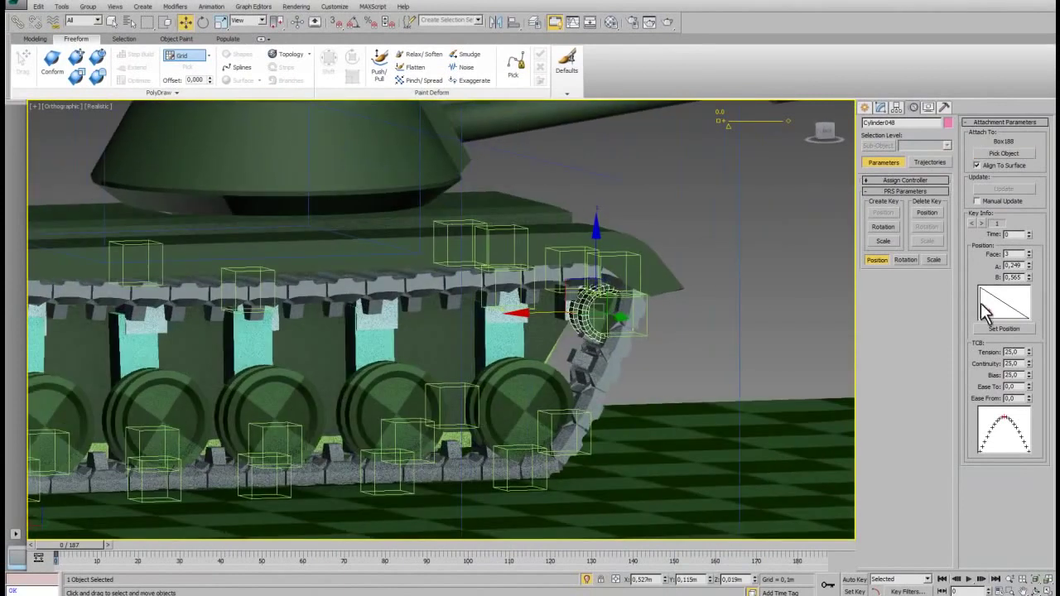
click(1006, 331)
drag(613, 318, 584, 304)
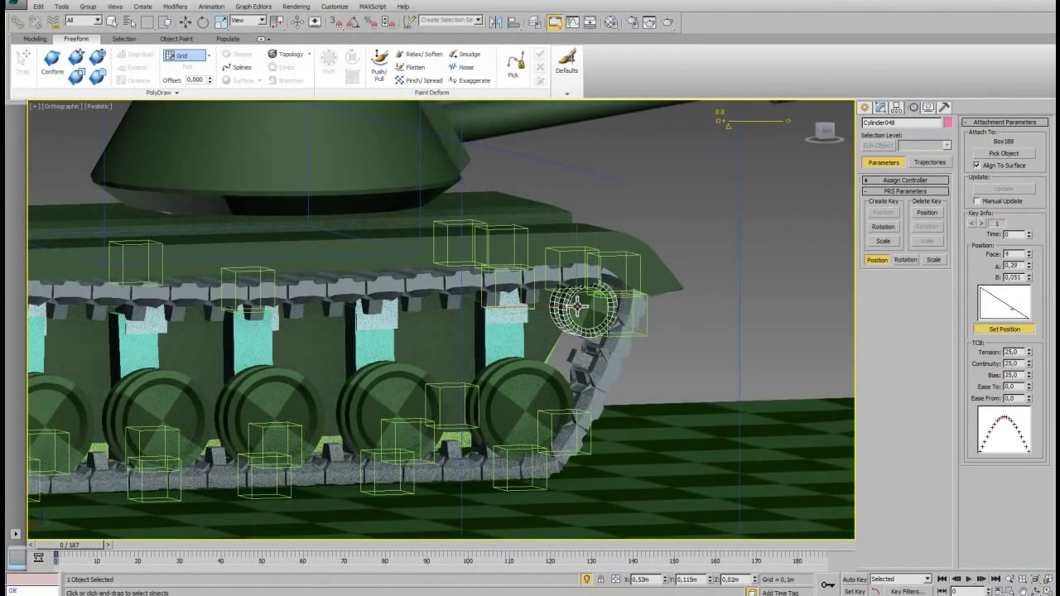
alt+middle_drag(674, 350, 461, 359)
scroll(385, 325, down, 5)
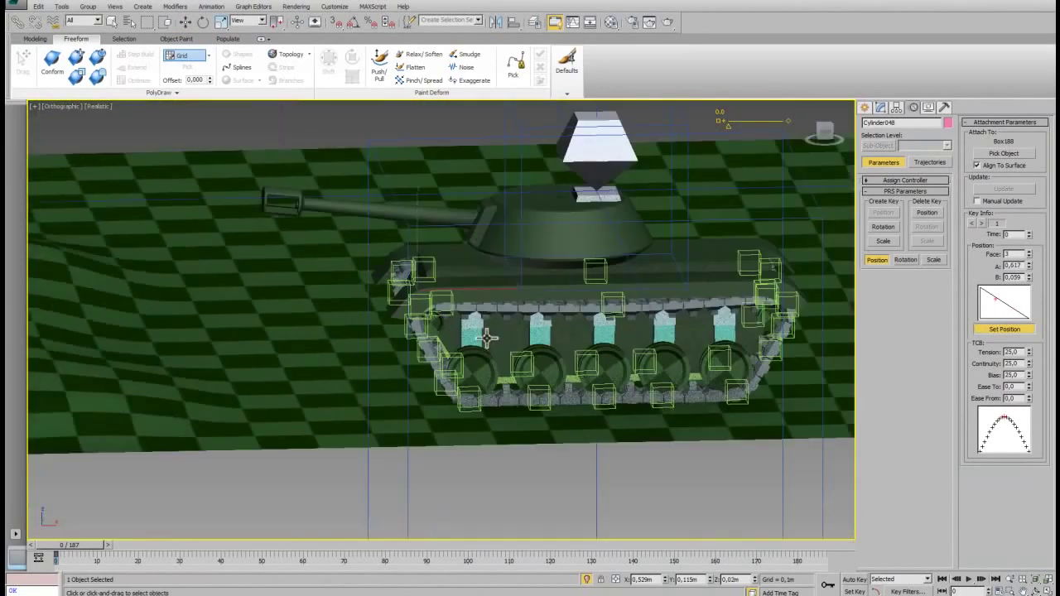
scroll(385, 325, up, 6)
alt+middle_drag(385, 326, 322, 291)
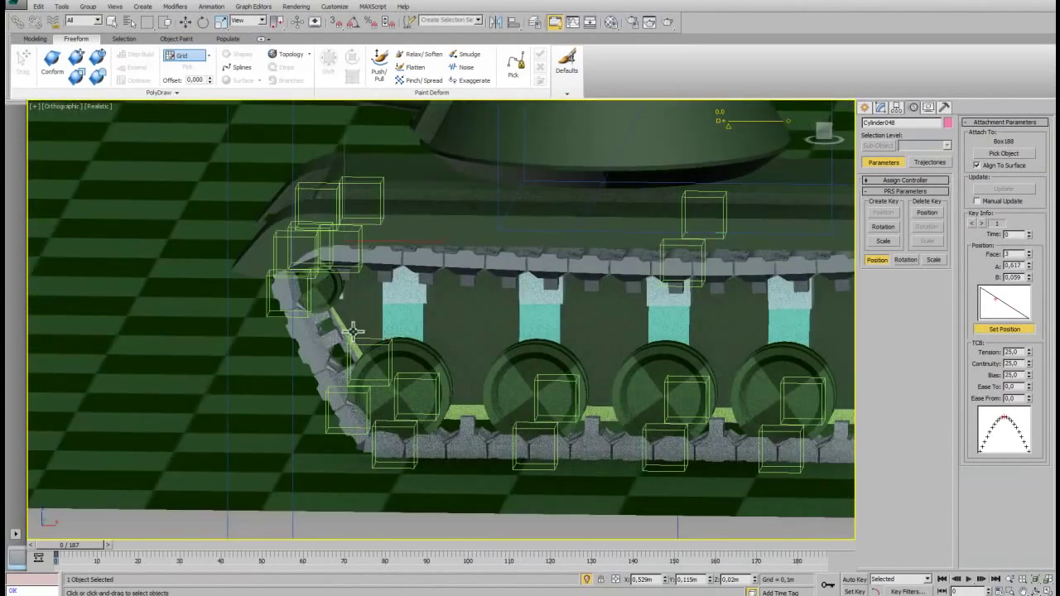
mouse_move(289, 355)
alt+middle_down()
mouse_move(432, 374)
mouse_move(472, 356)
alt+middle_up()
Step: Assign an Expression controller to Cylinder040's Z Rotation and evaluate it
click(572, 16)
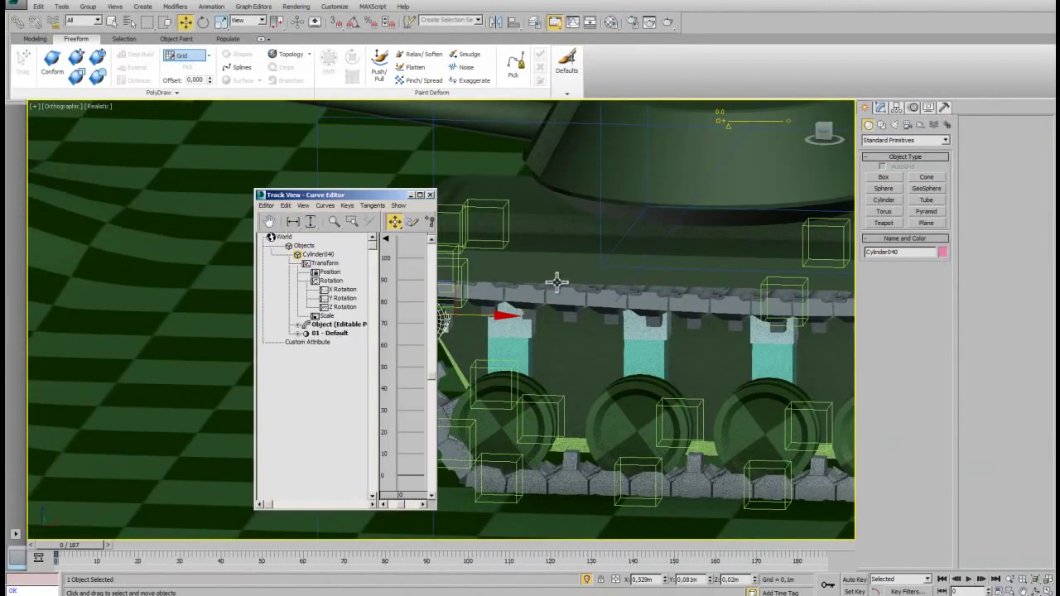
click(343, 306)
right_click(343, 306)
click(349, 316)
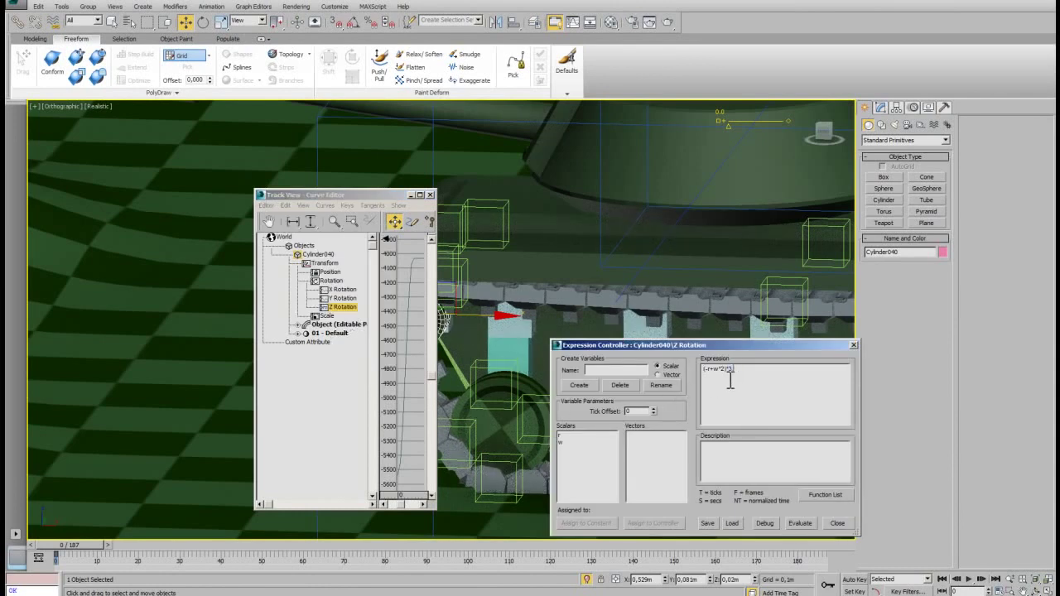
text(.14)
click(808, 523)
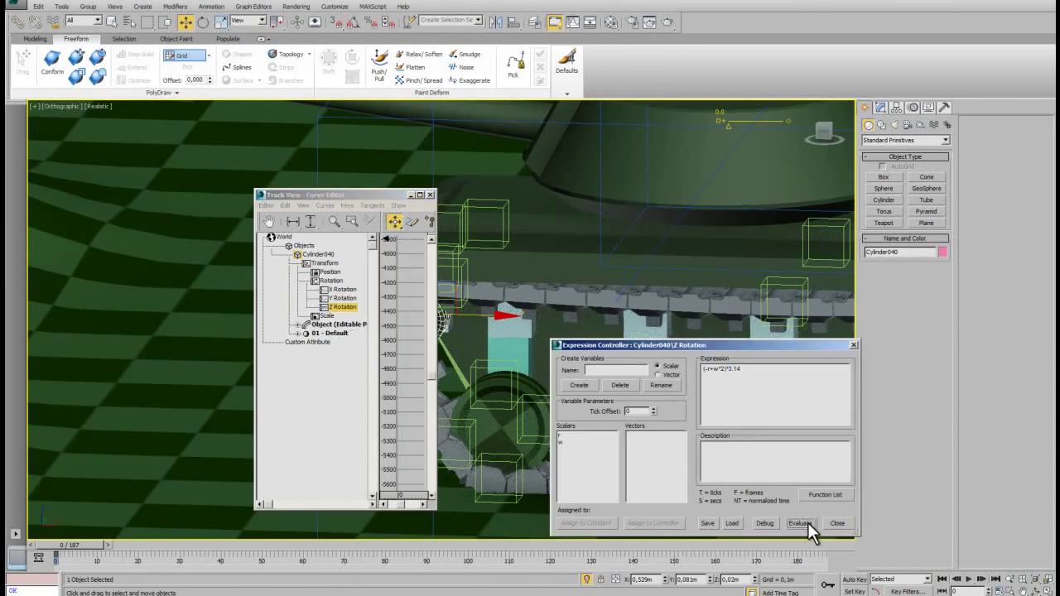
click(427, 194)
Step: Slide the attached cylinder to a new spot on its track link surface
scroll(506, 314, down, 2)
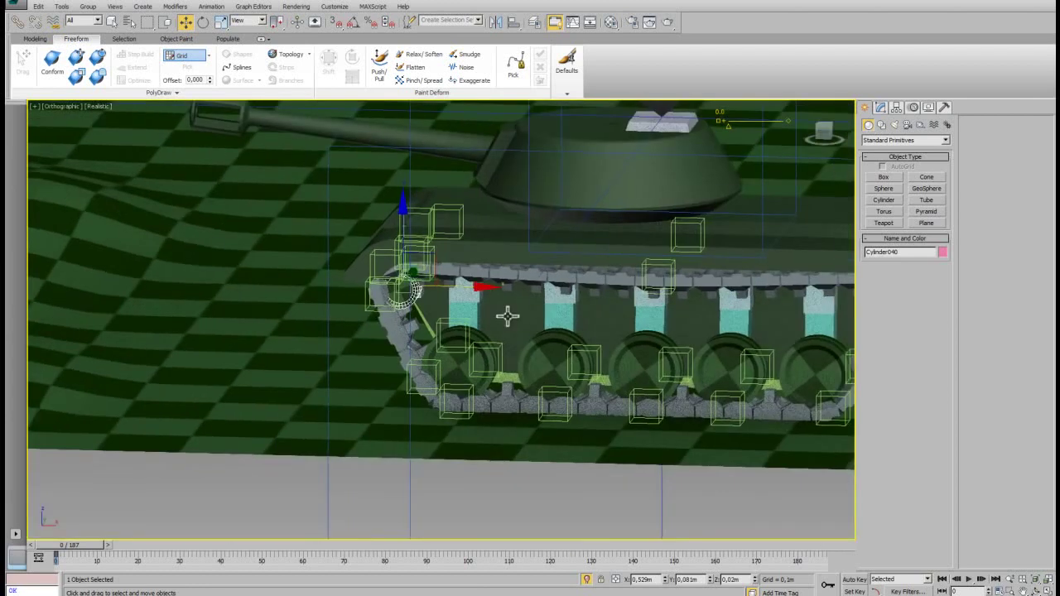
alt+middle_drag(553, 330, 544, 336)
click(914, 107)
click(1003, 329)
drag(410, 304, 405, 291)
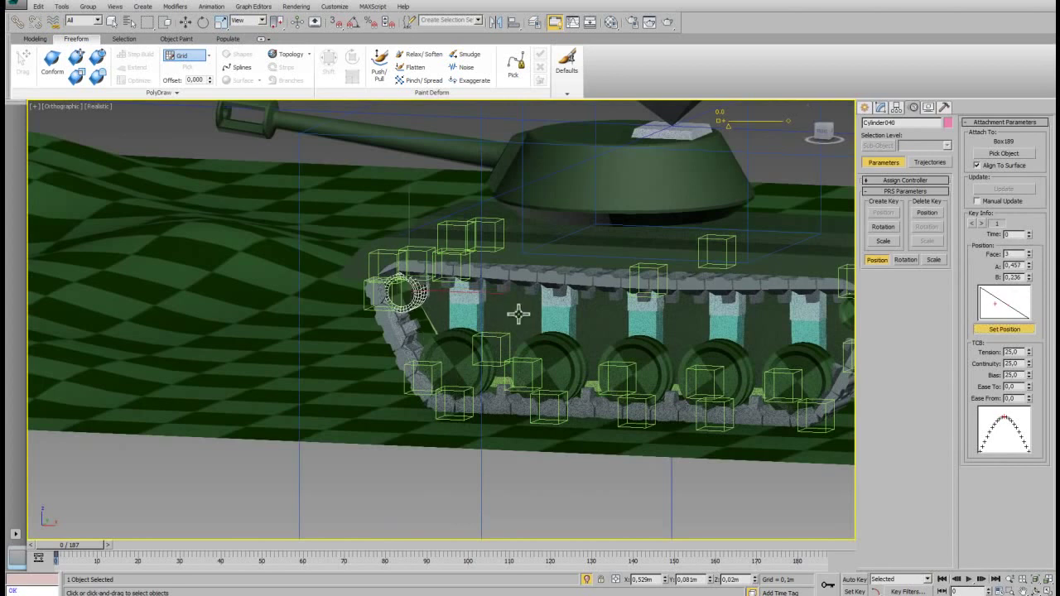
scroll(518, 313, down, 2)
right_click(649, 311)
Step: Clone a wheel cylinder as instance Cylinder049 and attach it to track link Box195
click(654, 296)
click(297, 304)
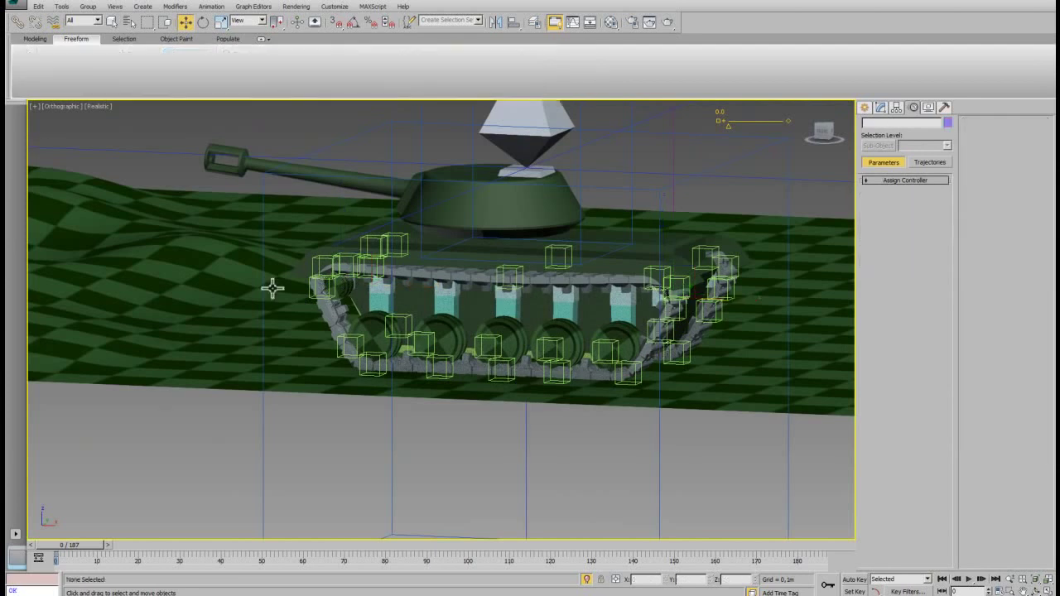
shift+drag(341, 286, 417, 394)
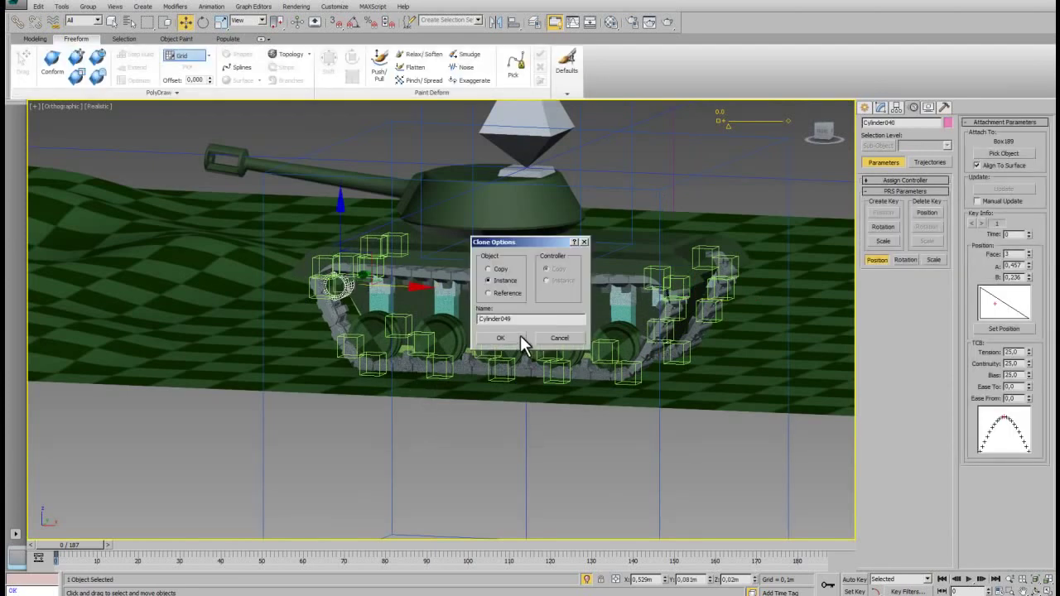
click(520, 337)
click(1000, 154)
click(654, 293)
key(w)
Step: Slide Cylinder049 left along Box195 and zoom out to view the whole tank
scroll(629, 340, up, 2)
scroll(634, 339, up, 3)
scroll(640, 339, up, 1)
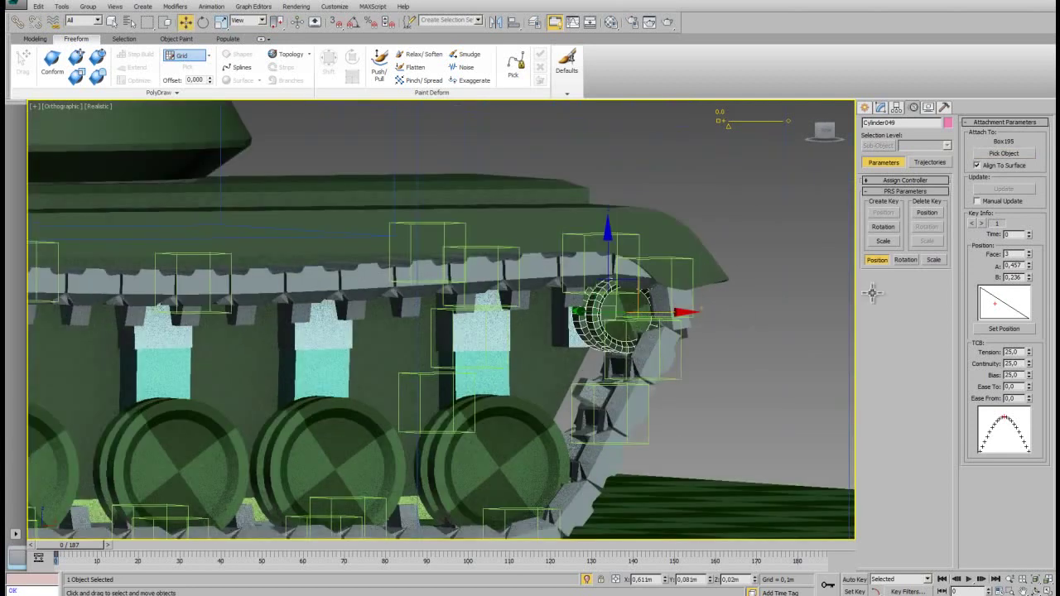
click(1004, 328)
drag(604, 323, 549, 315)
key(shift+z)
key(shift+z)
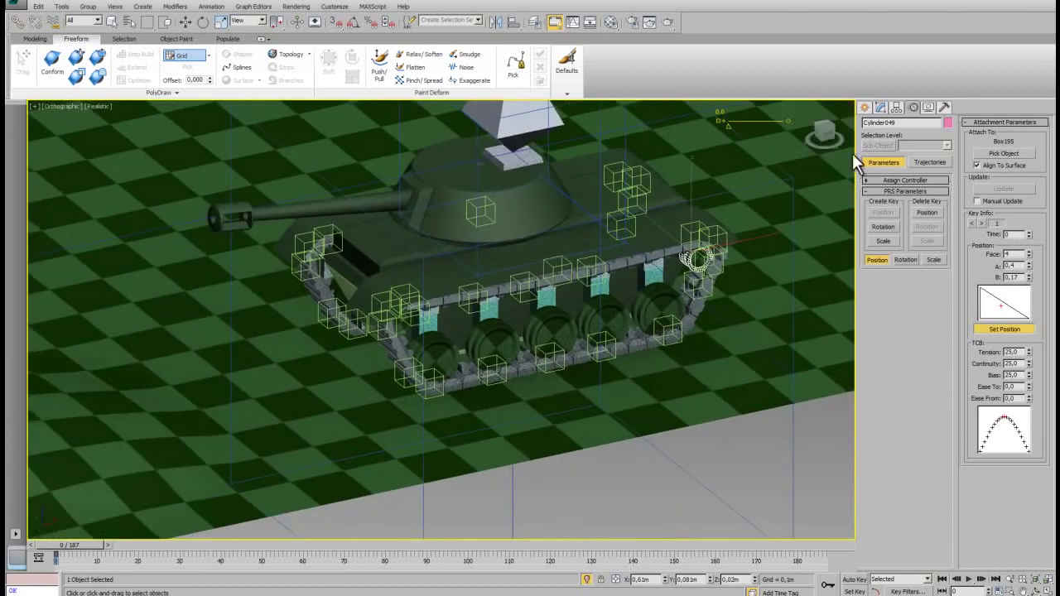
click(865, 107)
click(698, 506)
scroll(608, 428, down, 3)
scroll(585, 394, down, 1)
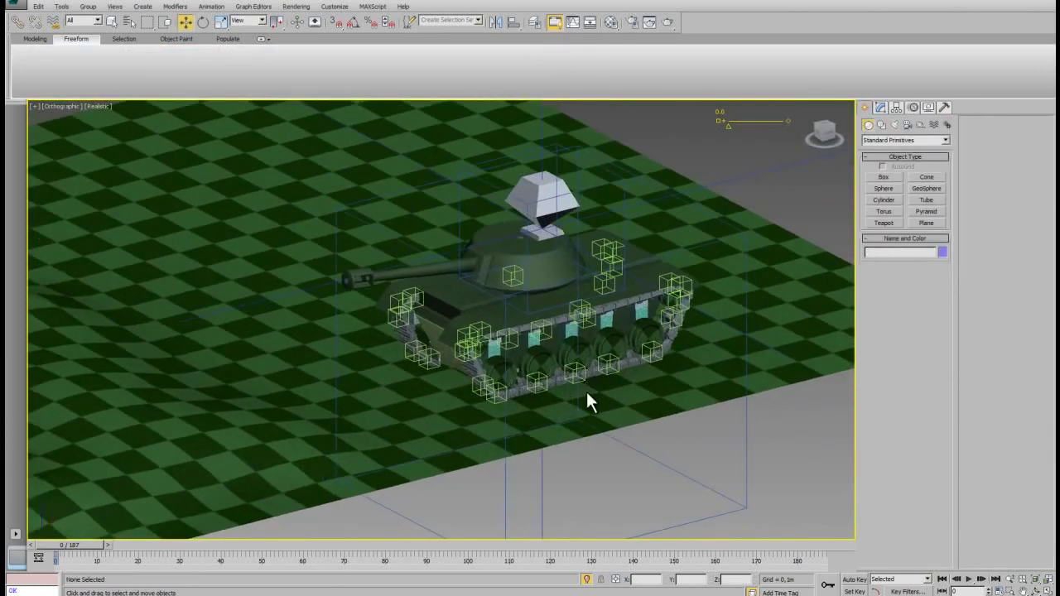
Step: Hide the helpers, place an Omni light in Top view and raise it above the ground
key(shift+h)
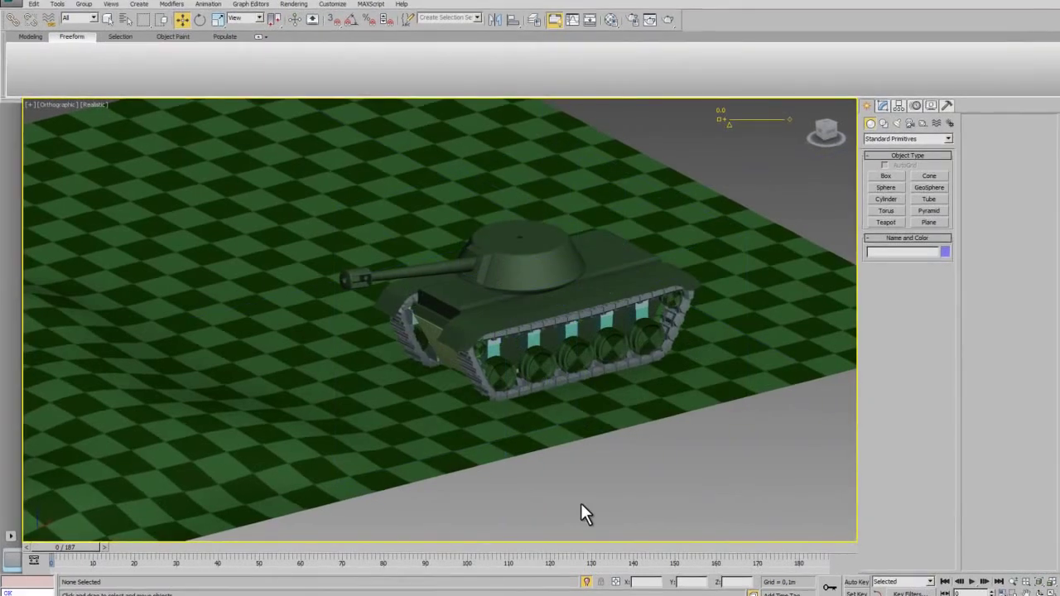
key(t)
scroll(580, 503, up, 5)
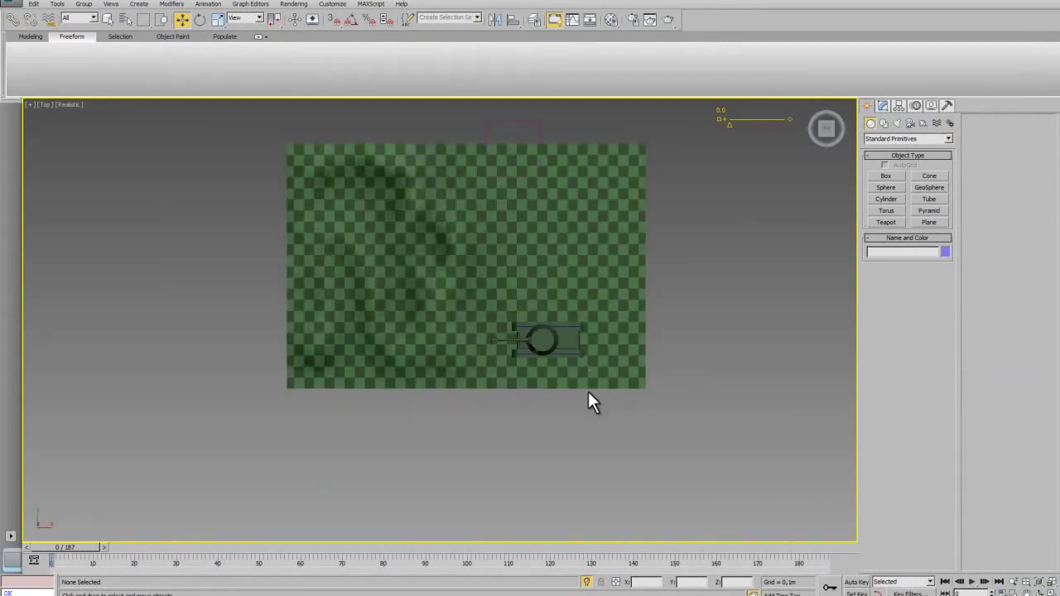
click(531, 452)
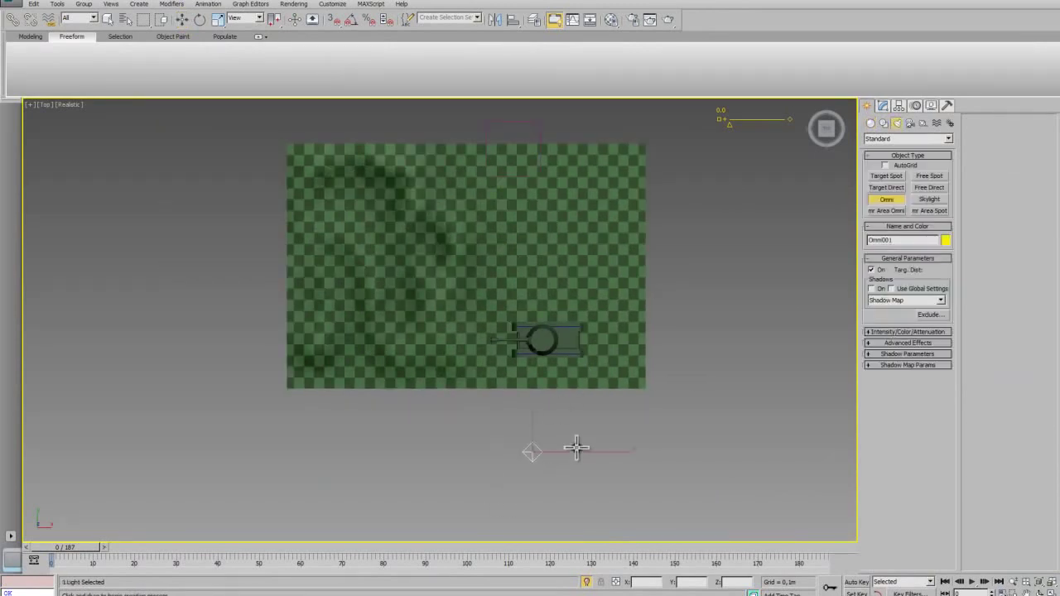
key(w)
mouse_move(506, 492)
alt+middle_down()
mouse_move(541, 406)
mouse_move(531, 403)
alt+middle_up()
drag(531, 403, 532, 335)
alt+middle_drag(518, 413, 507, 439)
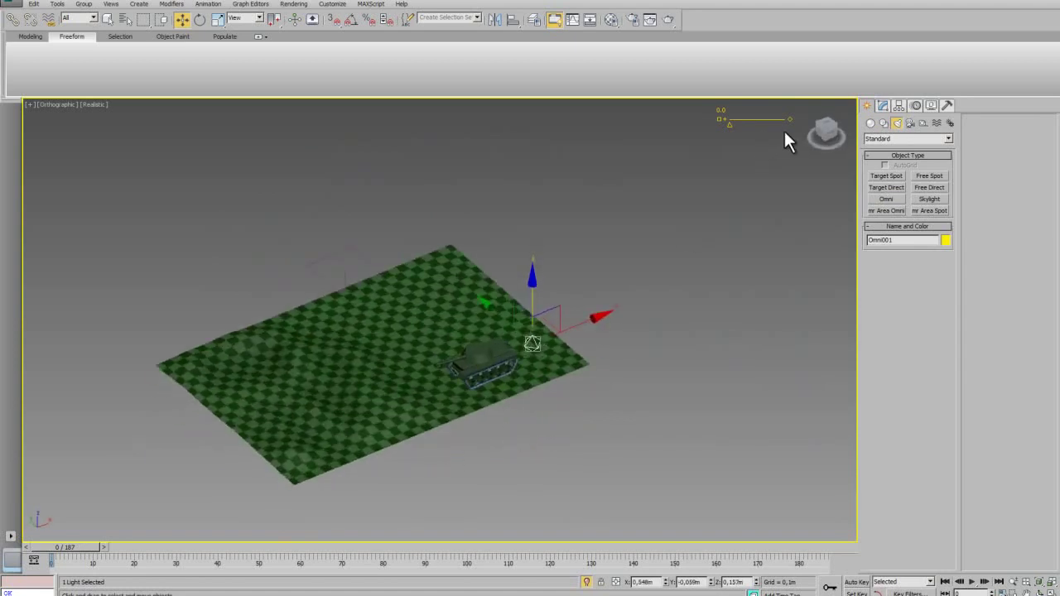
Step: Position the Omni light directly over the tank
click(882, 107)
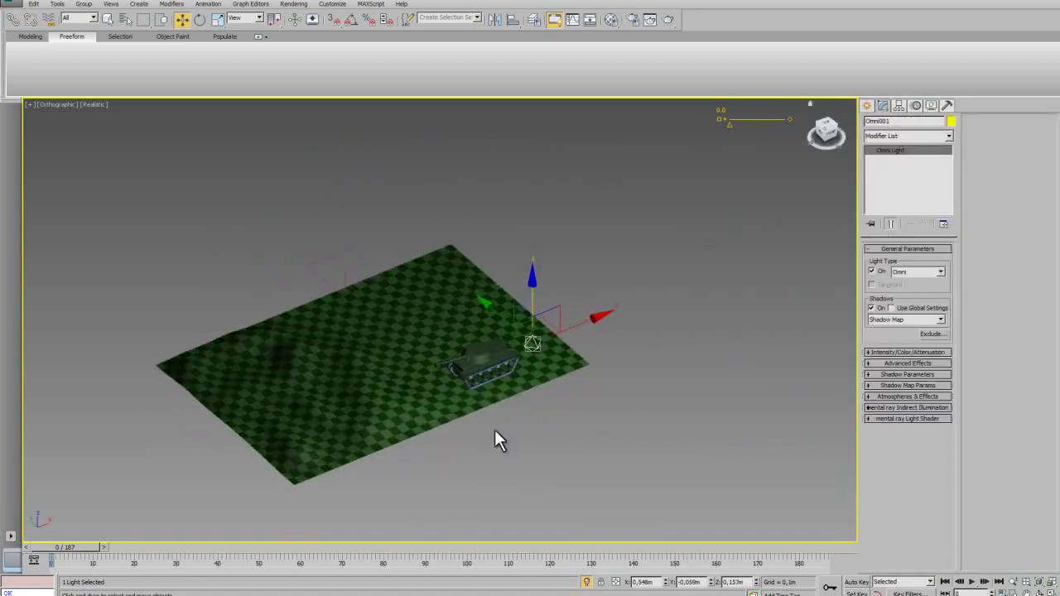
alt+middle_drag(601, 463, 615, 402)
scroll(580, 367, up, 3)
scroll(632, 327, down, 2)
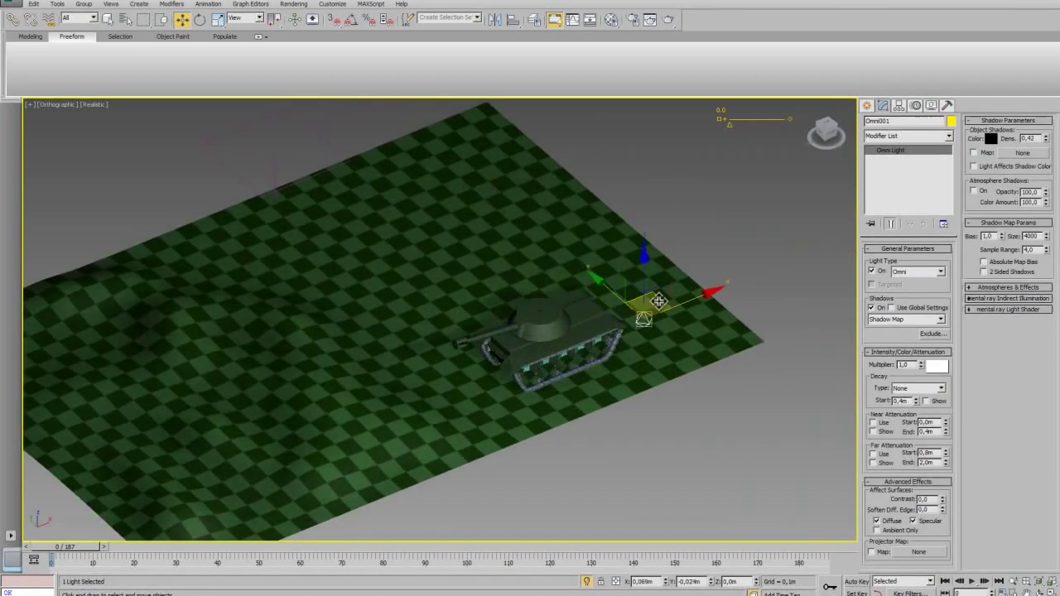
drag(659, 300, 567, 347)
alt+middle_drag(563, 362, 324, 301)
Step: Link the Omni light to the ground plane as its parent
click(12, 22)
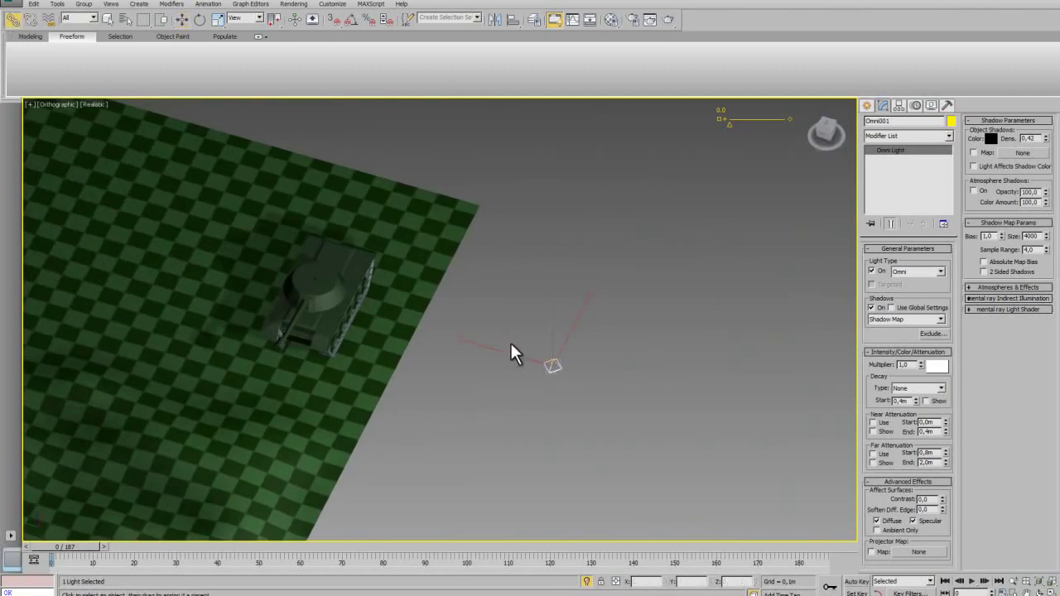
mouse_move(553, 366)
mouse_down()
mouse_move(405, 428)
mouse_move(372, 400)
mouse_up()
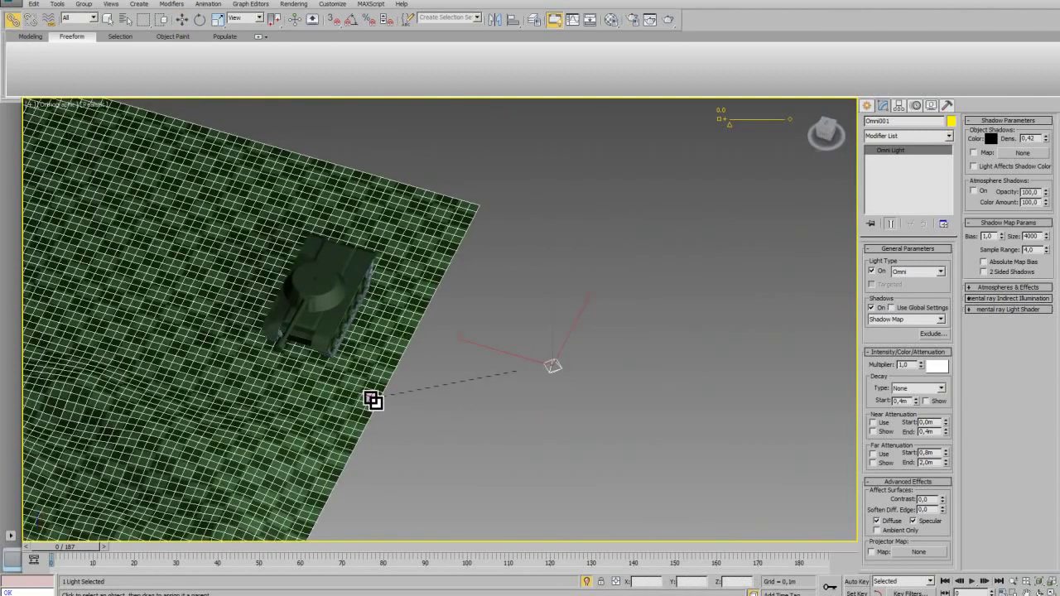
mouse_move(402, 395)
alt+middle_down()
mouse_move(503, 386)
mouse_move(590, 434)
alt+middle_up()
click(590, 433)
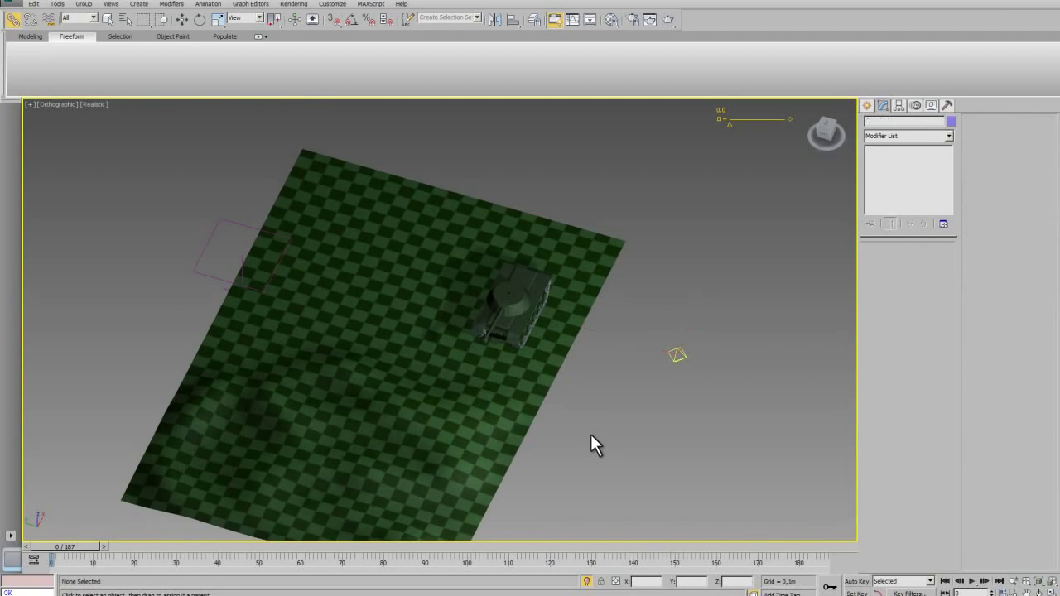
Step: Create a box obstacle on the ground plane and apply the pale grey material to it
drag(393, 381, 405, 395)
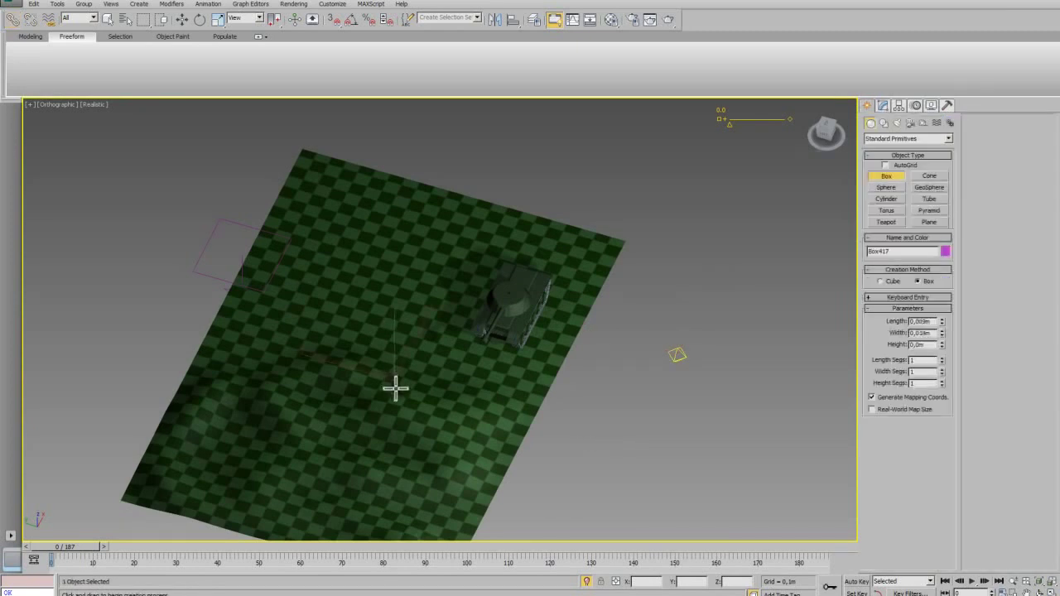
click(403, 364)
right_click(403, 364)
key(m)
click(697, 185)
click(850, 36)
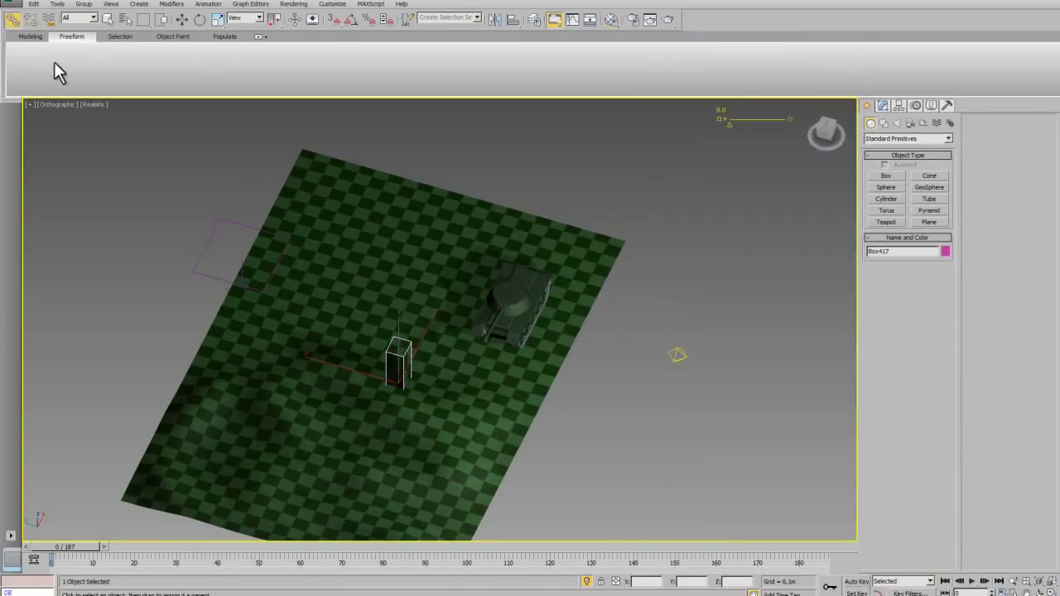
click(600, 426)
Step: In the Top view, place a target camera aimed at the tank and show it in wireframe
key(t)
key(z)
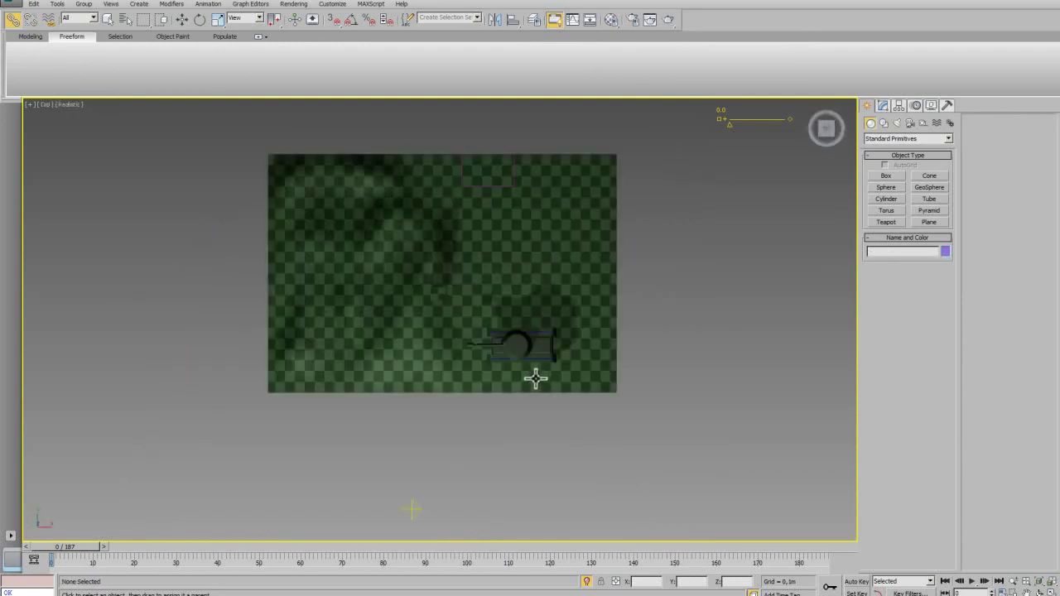
key(ctrl+c)
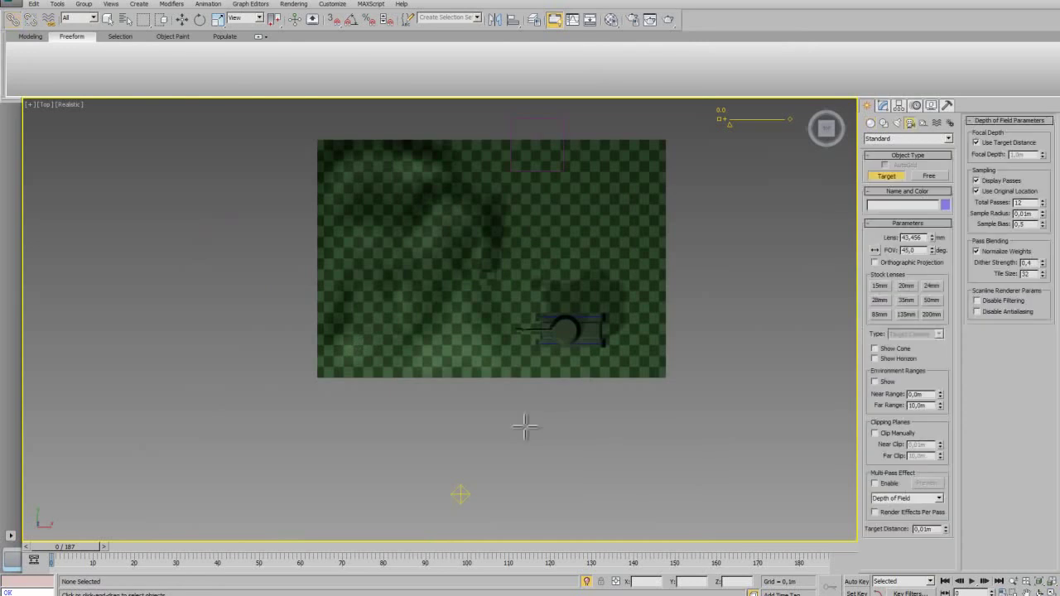
mouse_move(435, 456)
mouse_down()
mouse_move(544, 362)
mouse_move(563, 327)
mouse_up()
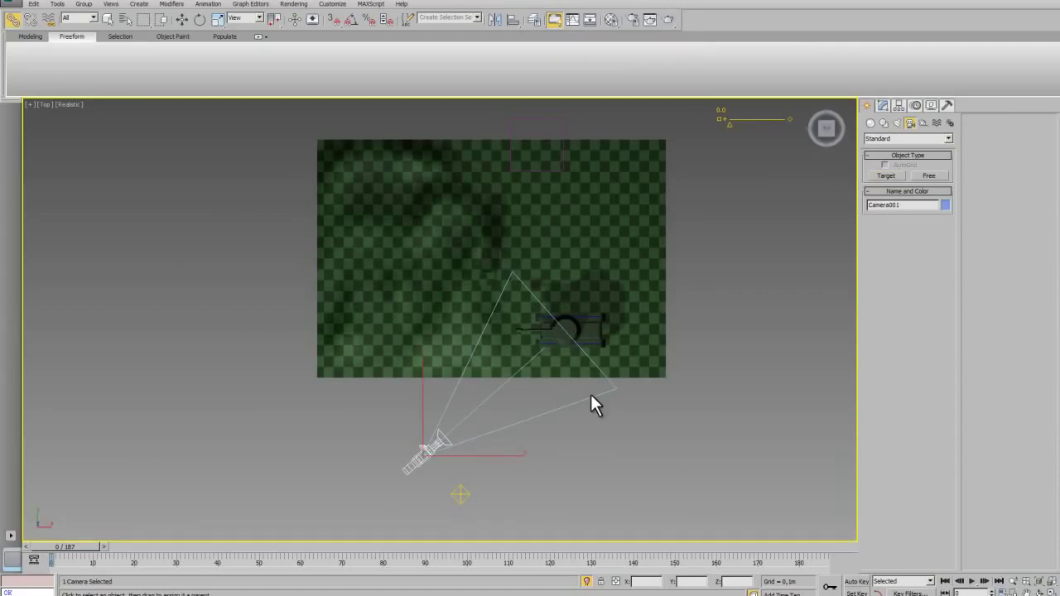
key(F3)
scroll(582, 331, up, 5)
scroll(582, 325, up, 4)
scroll(582, 331, up, 2)
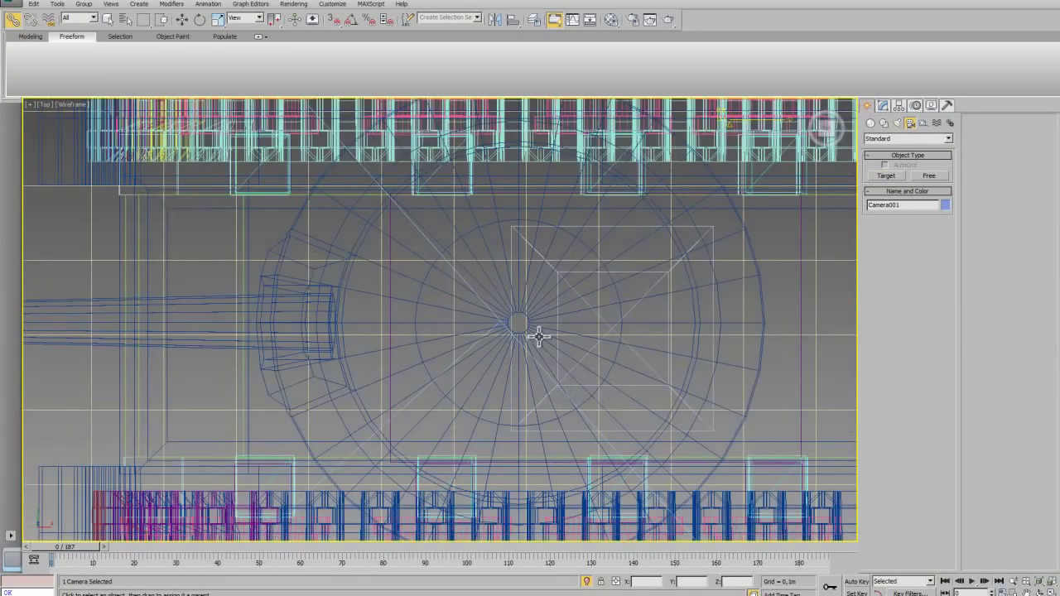
Step: Move the camera target to the right and link it to the tank
key(w)
click(495, 326)
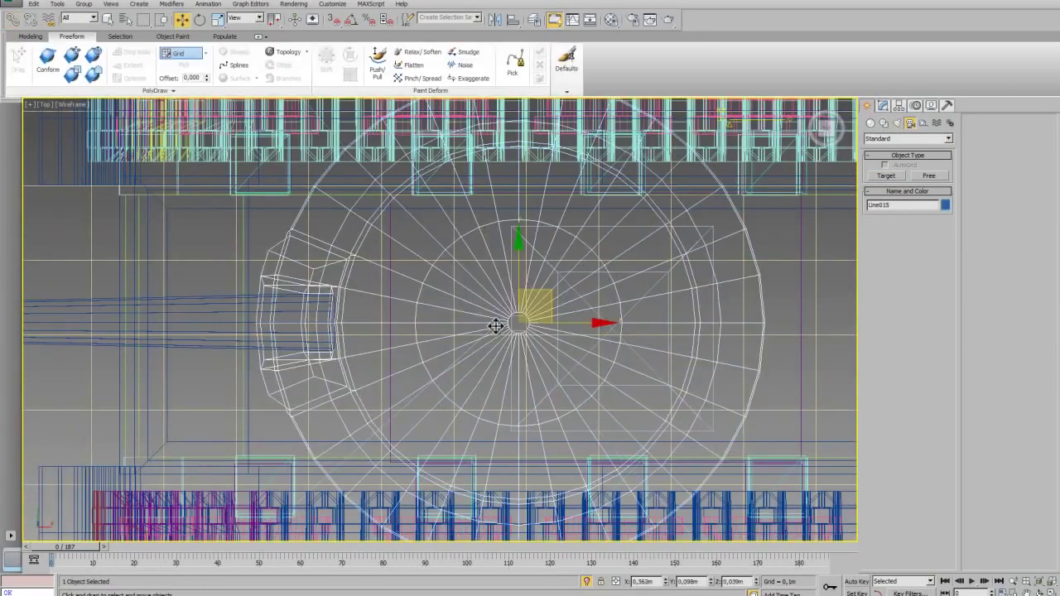
click(511, 321)
scroll(524, 322, up, 3)
scroll(530, 315, down, 5)
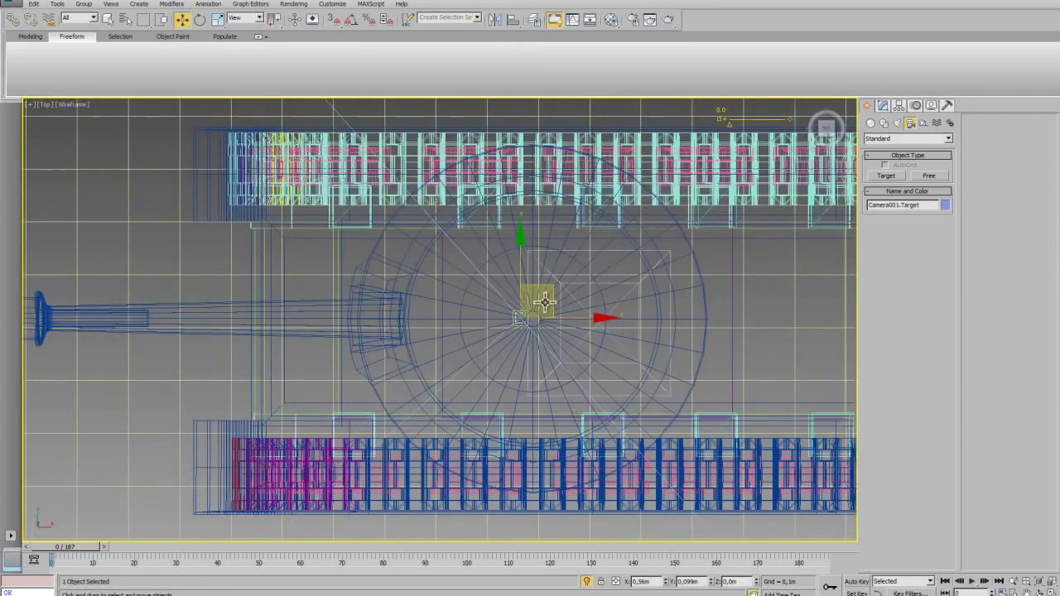
drag(553, 288, 787, 273)
scroll(745, 298, up, 3)
scroll(704, 311, up, 2)
click(12, 18)
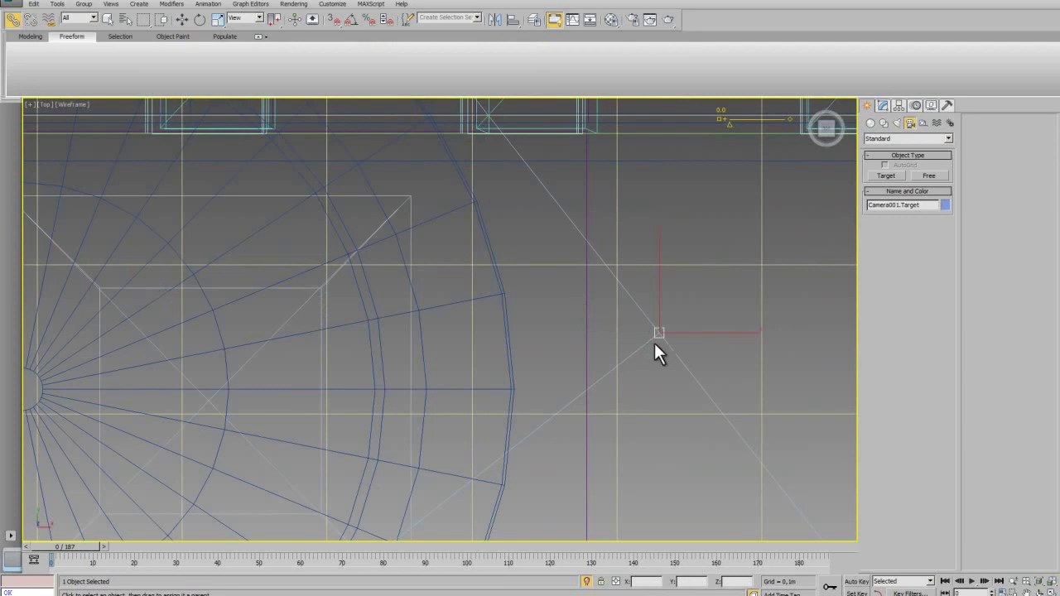
drag(587, 353, 585, 373)
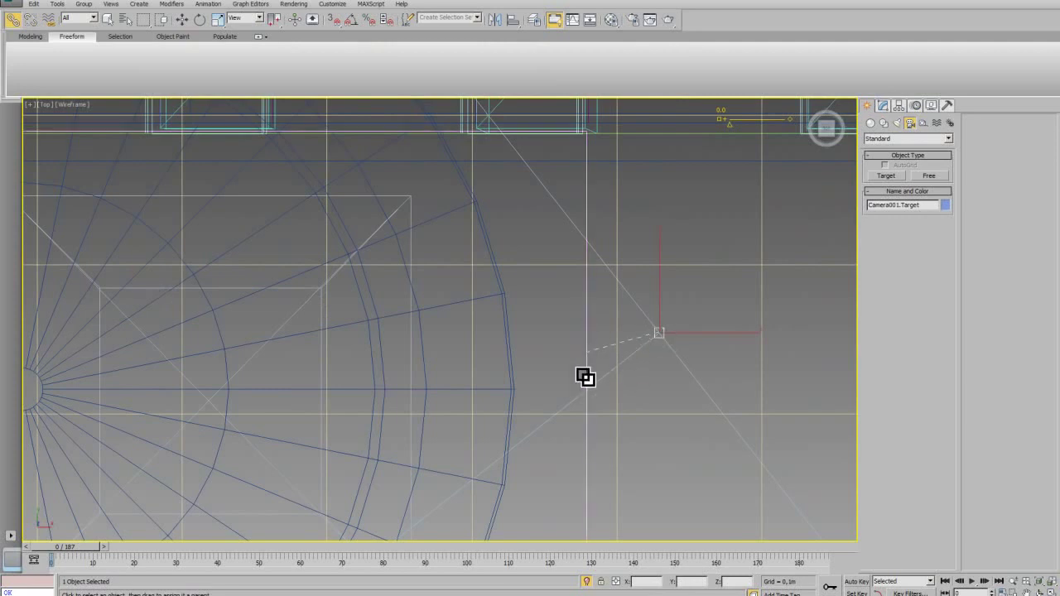
Step: Reposition the target, link Camera001 to the ground plane, and view through it with realistic shading
key(w)
scroll(577, 392, down, 5)
middle_drag(577, 392, 551, 368)
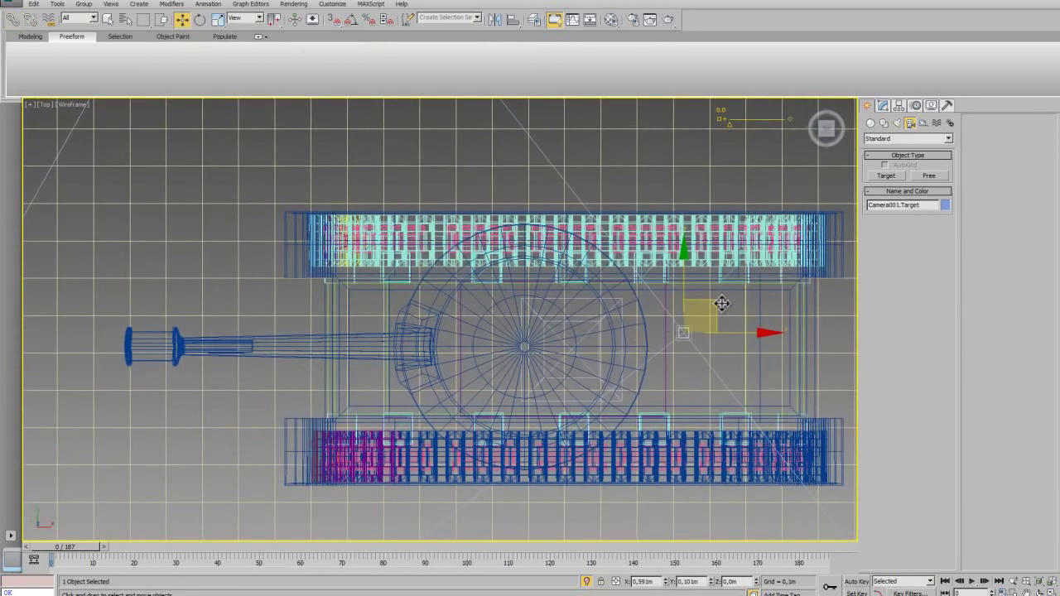
drag(717, 302, 585, 315)
scroll(571, 298, down, 5)
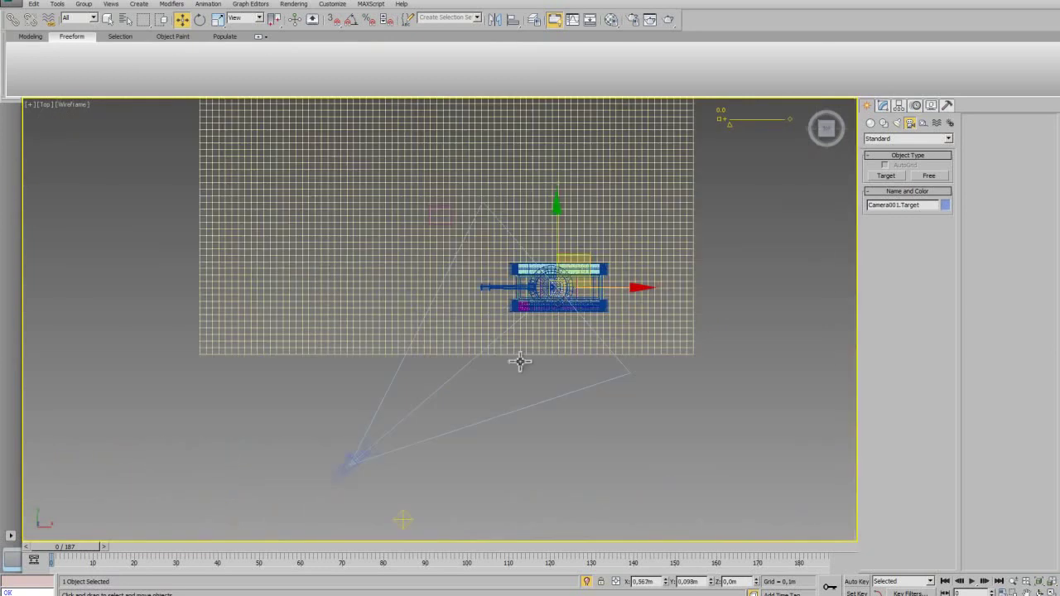
middle_drag(340, 495, 394, 441)
click(404, 406)
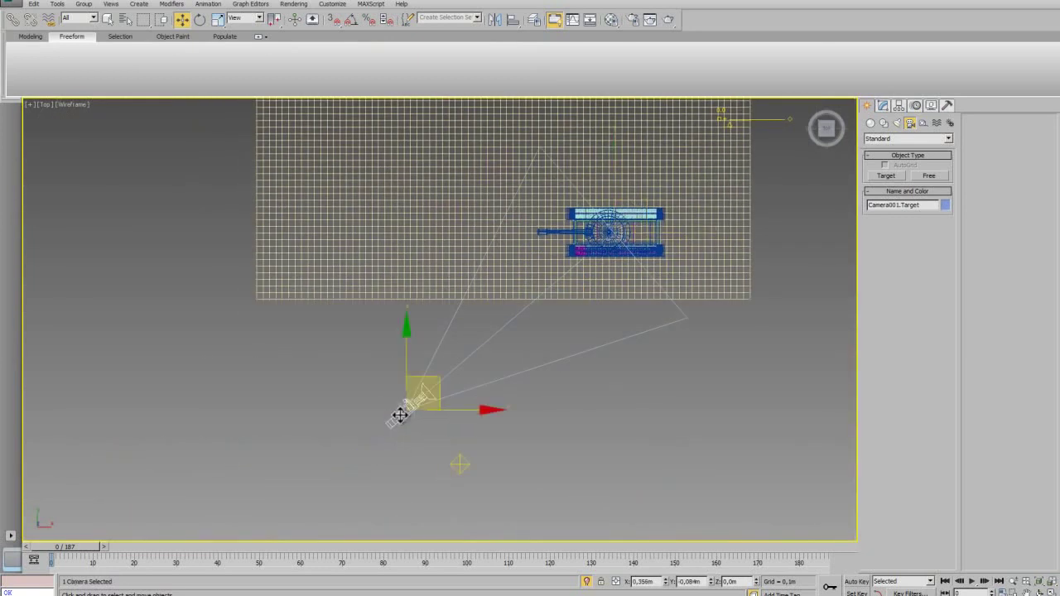
click(12, 19)
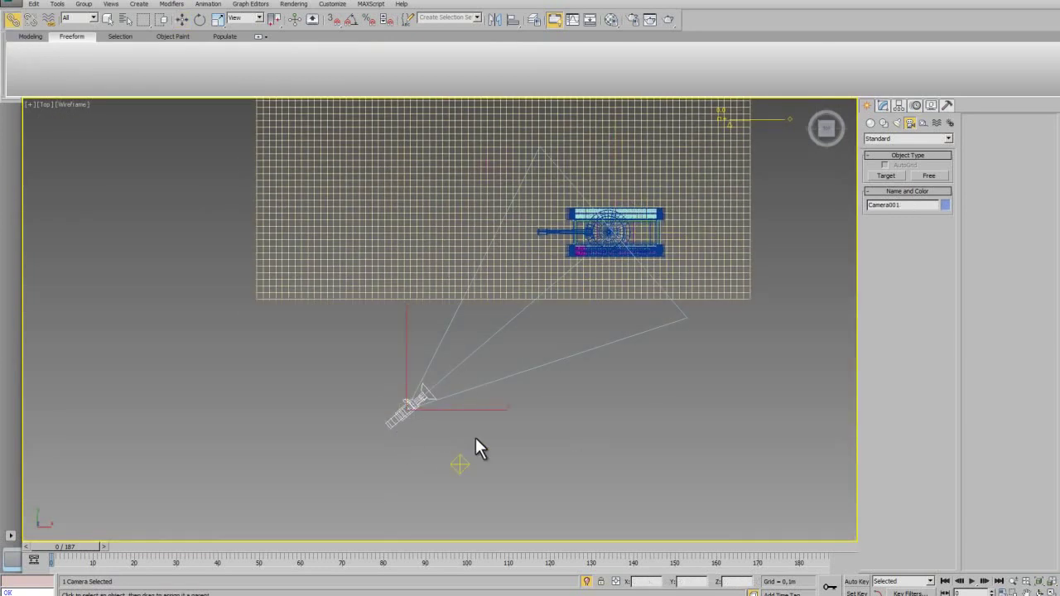
drag(401, 414, 436, 240)
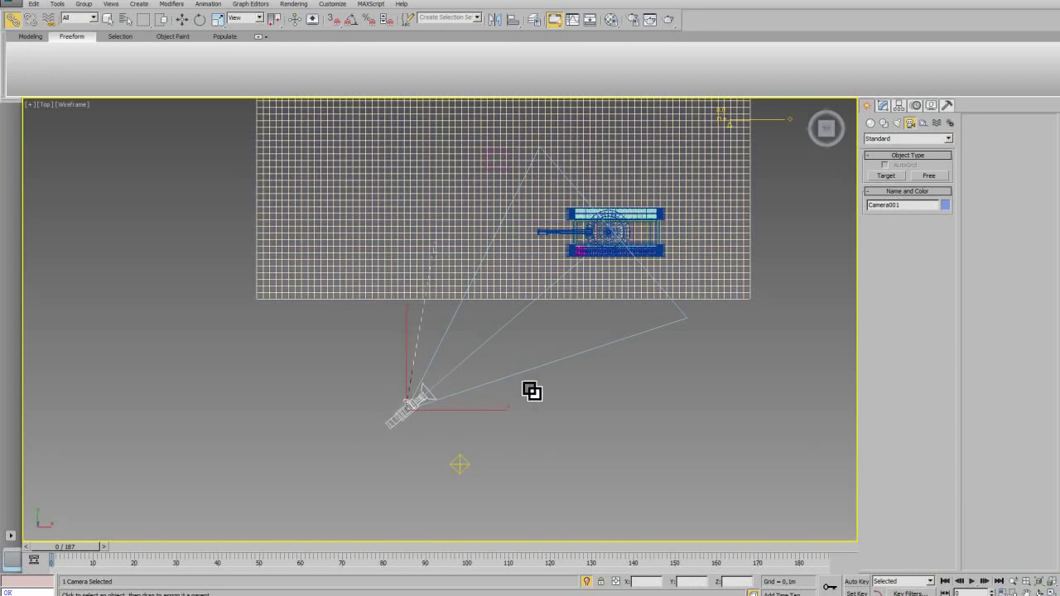
key(c)
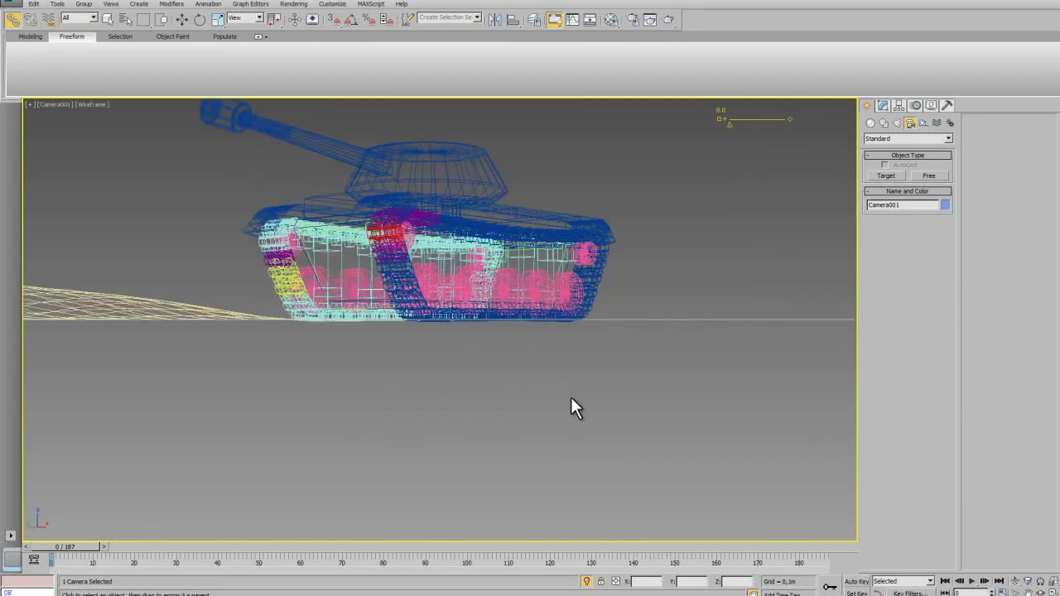
key(F3)
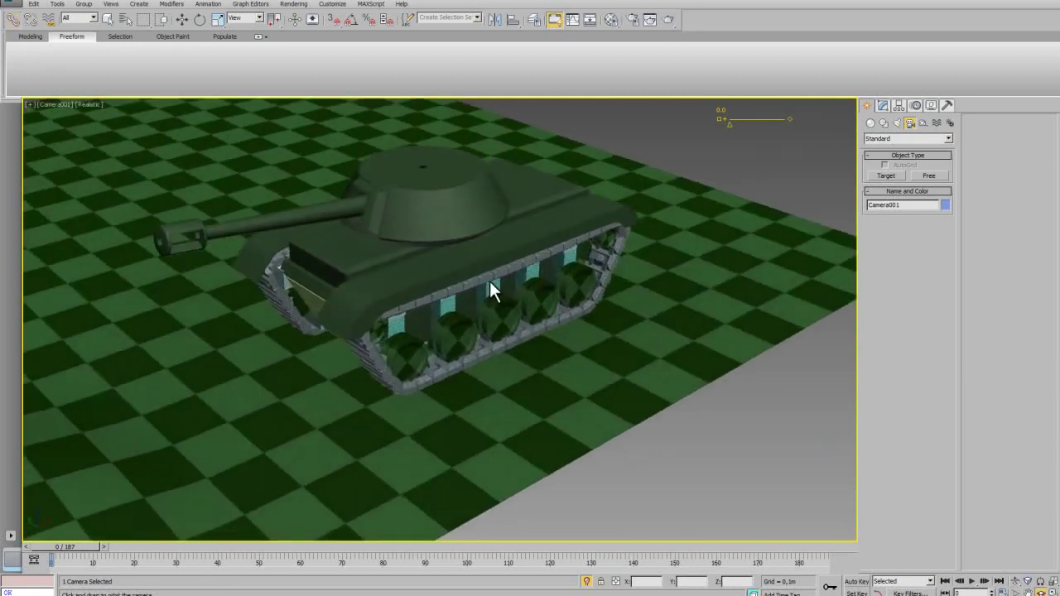
Step: Orbit and pan Camera001 so it looks down on the tank
drag(489, 281, 490, 248)
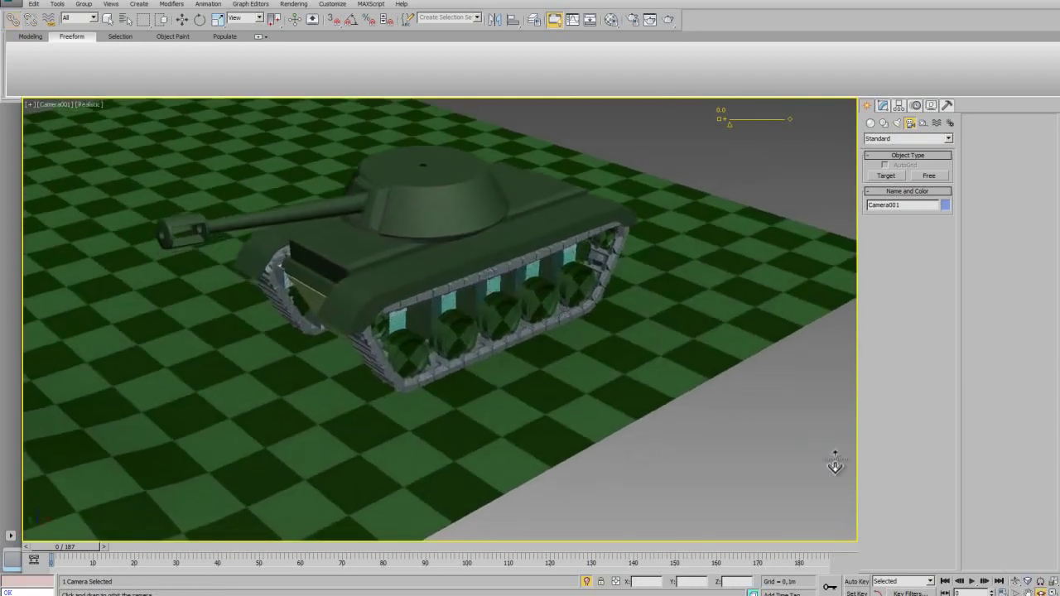
click(1014, 582)
drag(637, 335, 538, 325)
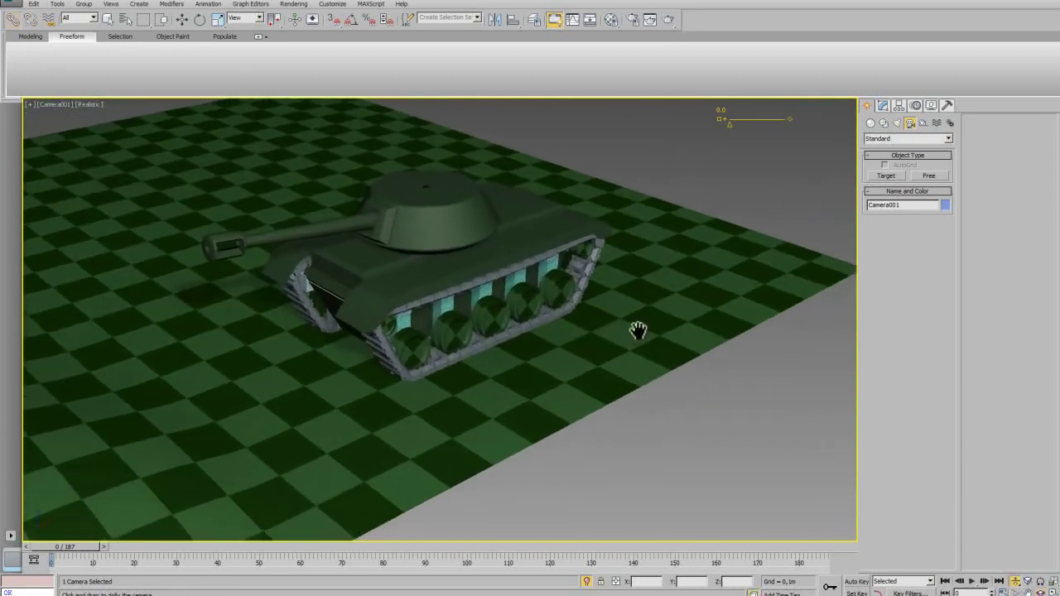
right_click(656, 470)
Step: Turn off edged faces for the selected ground plane, then reselect the ground with the Move tool
click(651, 470)
click(646, 364)
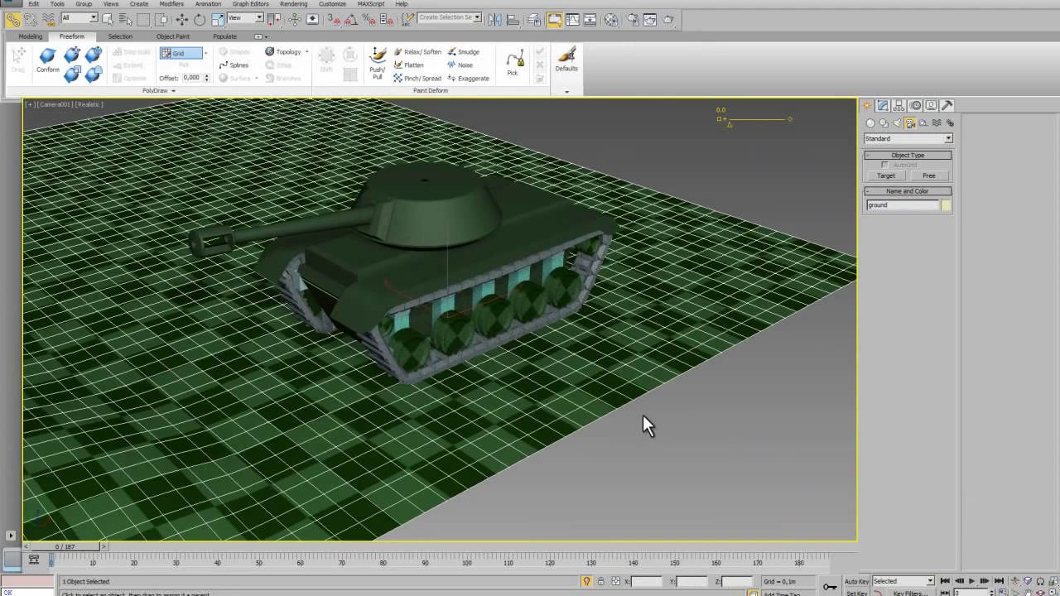
click(88, 105)
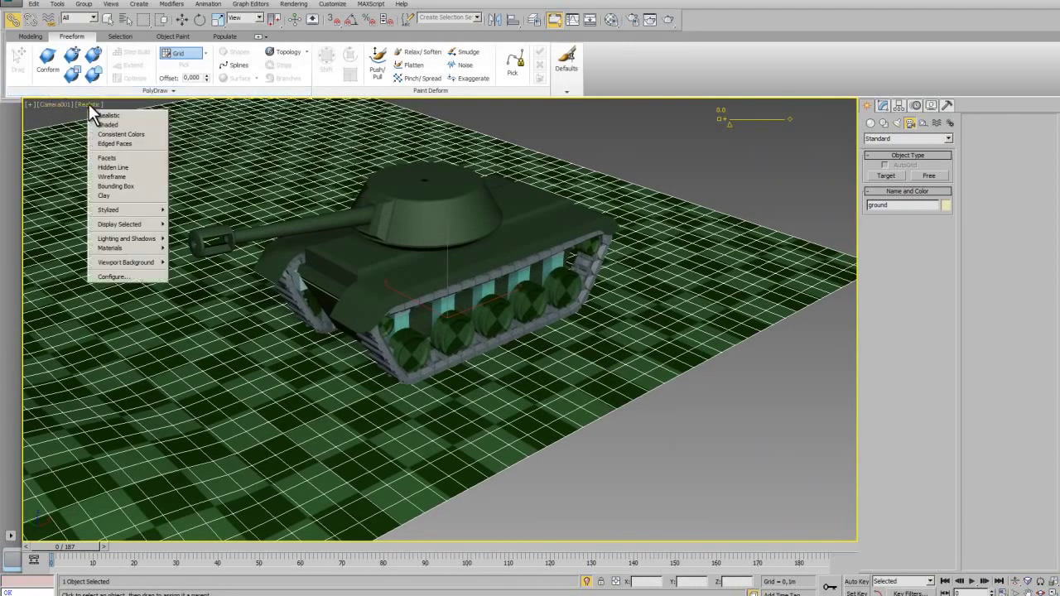
mouse_move(120, 224)
click(189, 223)
click(615, 437)
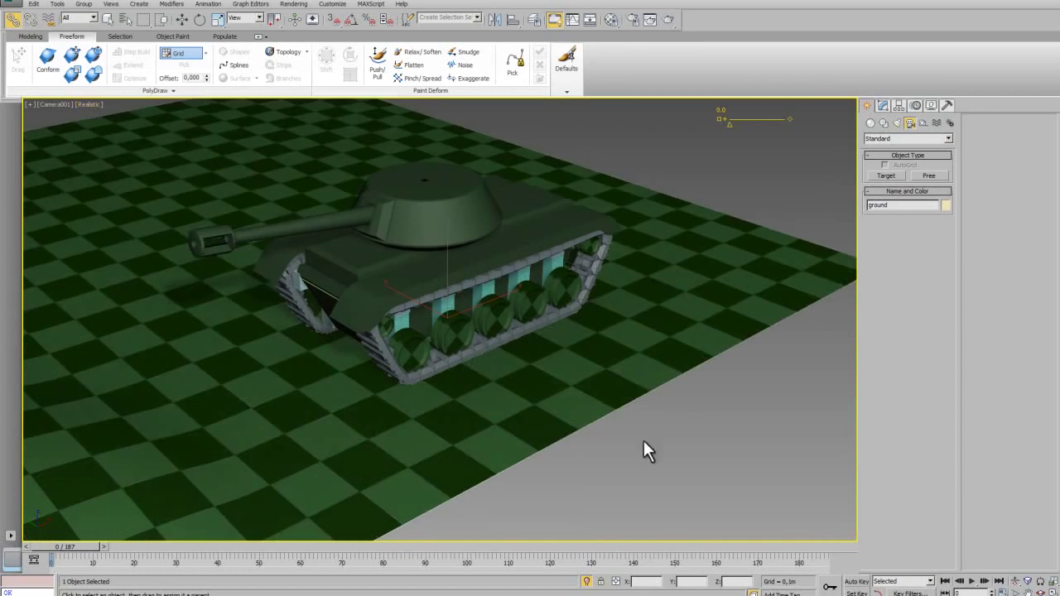
key(w)
click(573, 379)
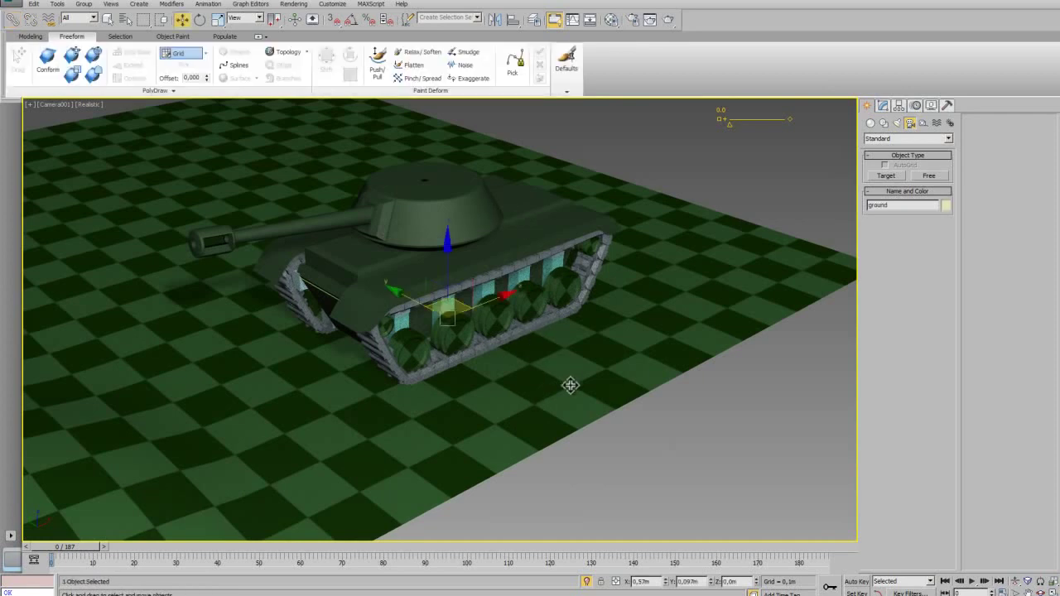
Step: Rotate the tank about its vertical axis and orbit the camera to view it side-on
key(e)
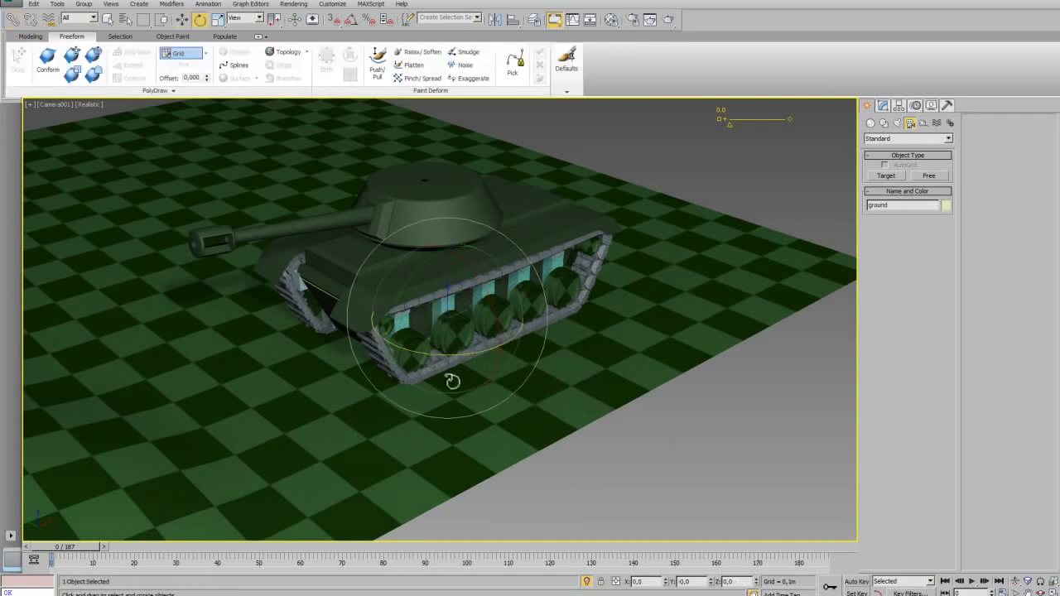
mouse_move(439, 354)
mouse_down()
mouse_move(632, 339)
mouse_move(372, 379)
mouse_move(406, 361)
mouse_move(480, 372)
mouse_up()
drag(920, 536, 787, 519)
click(1040, 593)
mouse_move(679, 356)
mouse_down()
mouse_move(619, 342)
mouse_move(585, 303)
mouse_move(511, 299)
mouse_move(520, 383)
mouse_move(504, 398)
mouse_move(308, 424)
mouse_move(350, 420)
mouse_move(372, 433)
mouse_move(434, 398)
mouse_up()
right_click(520, 384)
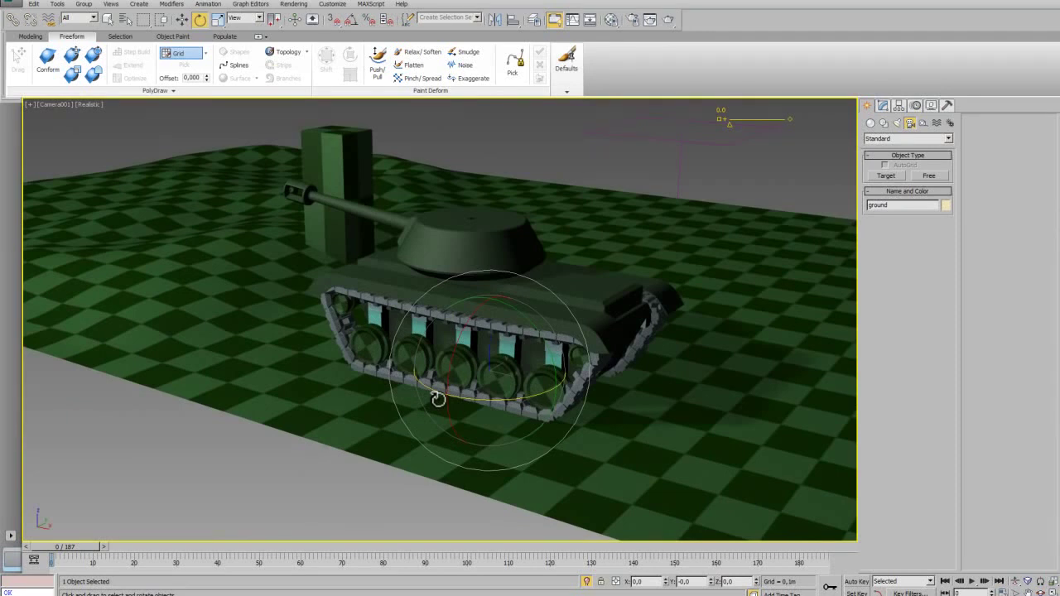
Step: In the Top view, move the tank body baza left across the ground
key(t)
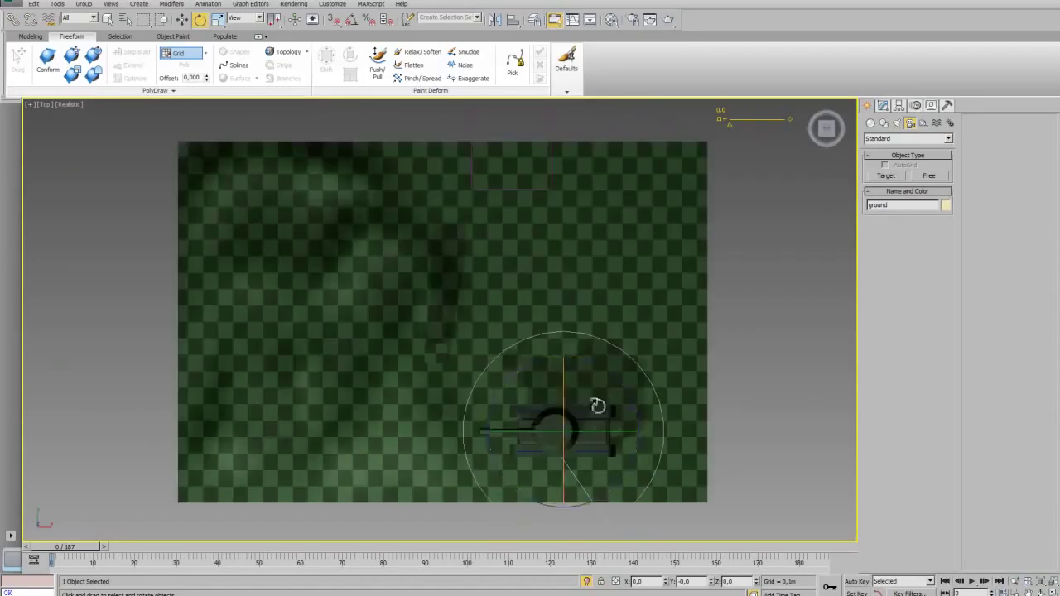
key(w)
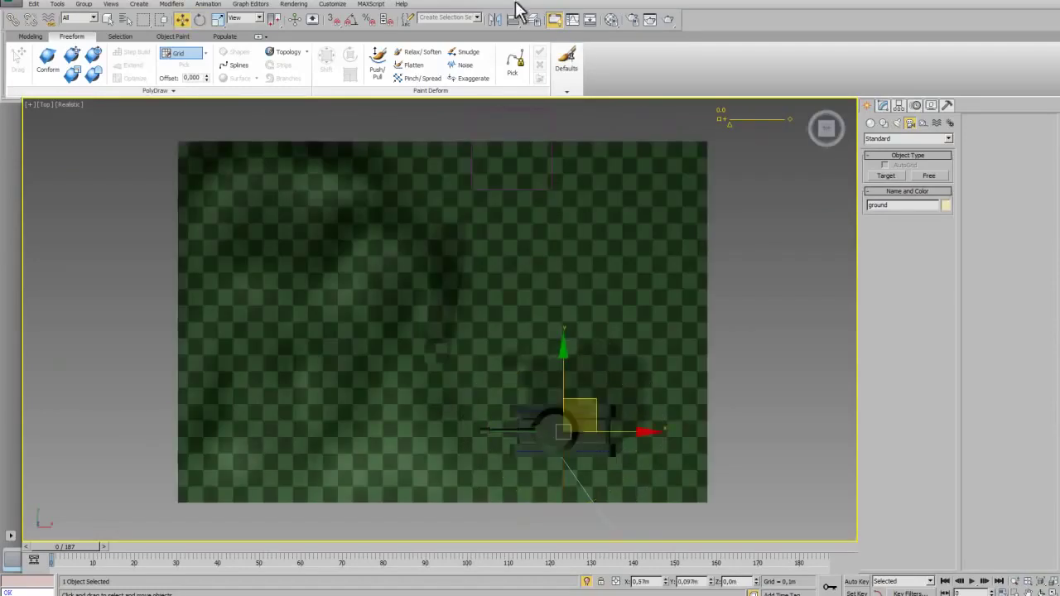
click(477, 18)
click(472, 28)
drag(639, 429, 434, 450)
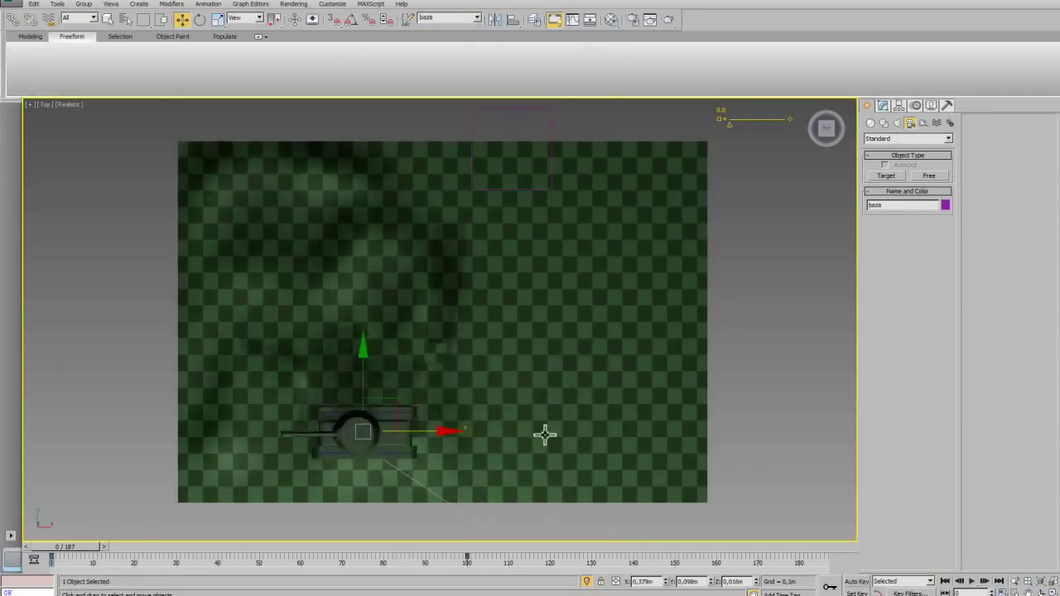
Step: Rotate the ground together with the tank, return to the Top view, and undo the last change
click(616, 422)
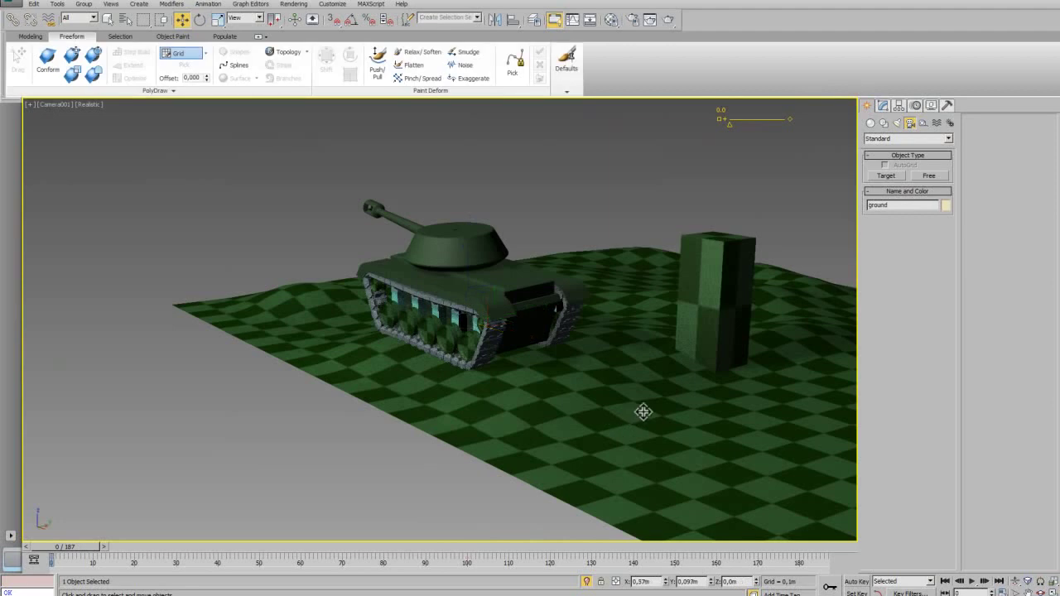
key(e)
mouse_move(800, 515)
mouse_down()
mouse_move(786, 506)
mouse_move(874, 514)
mouse_move(804, 450)
mouse_up()
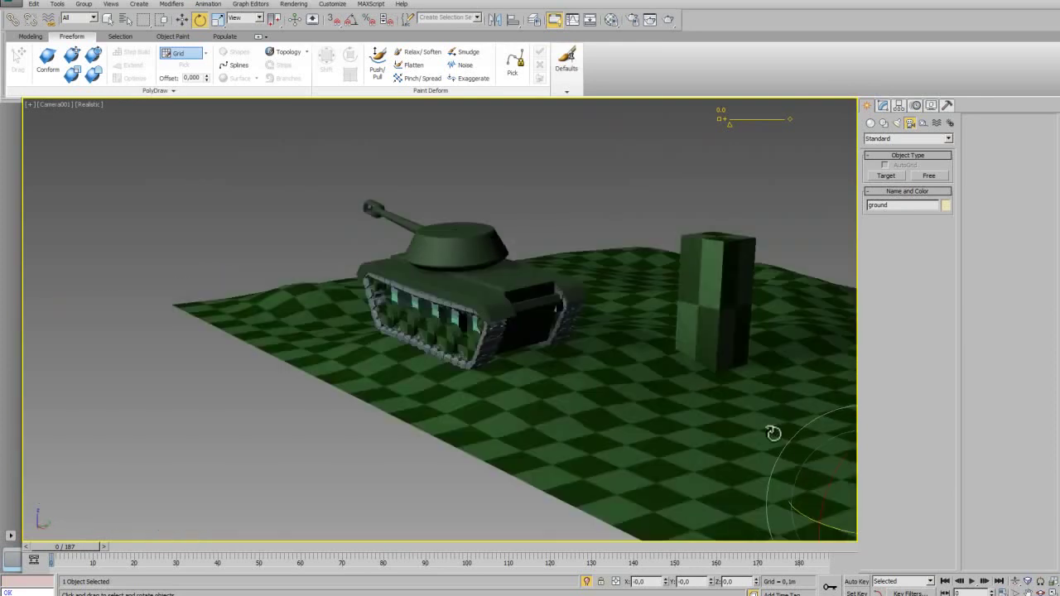
key(f)
key(t)
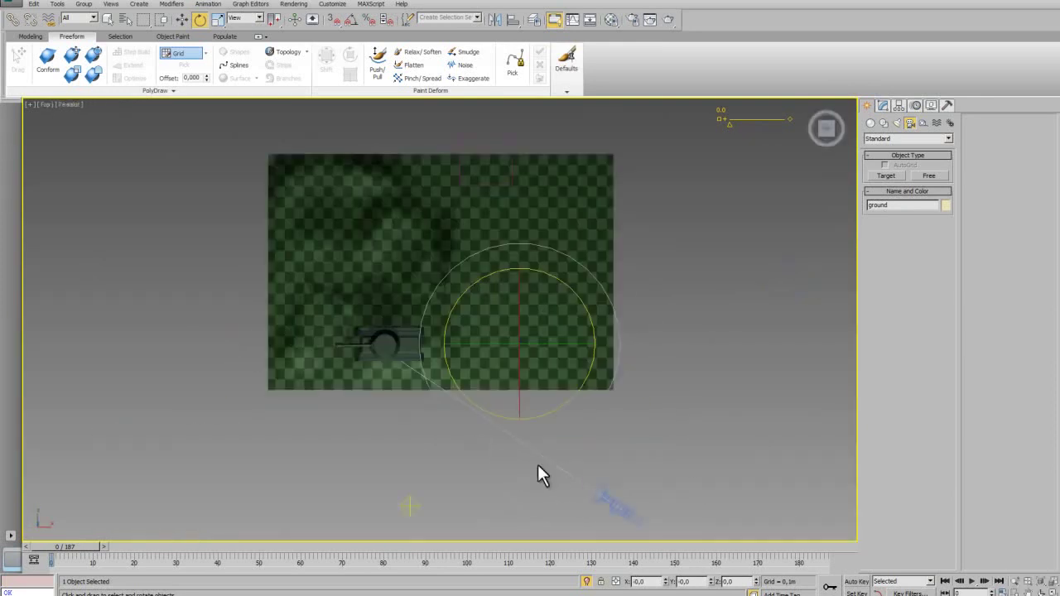
key(w)
key(ctrl+z)
key(ctrl+z)
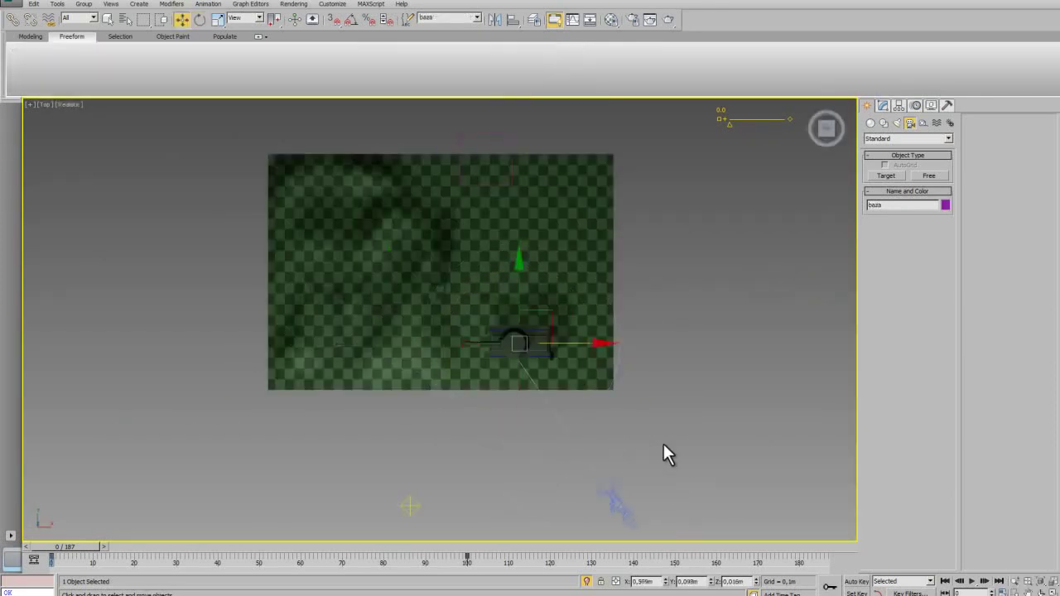
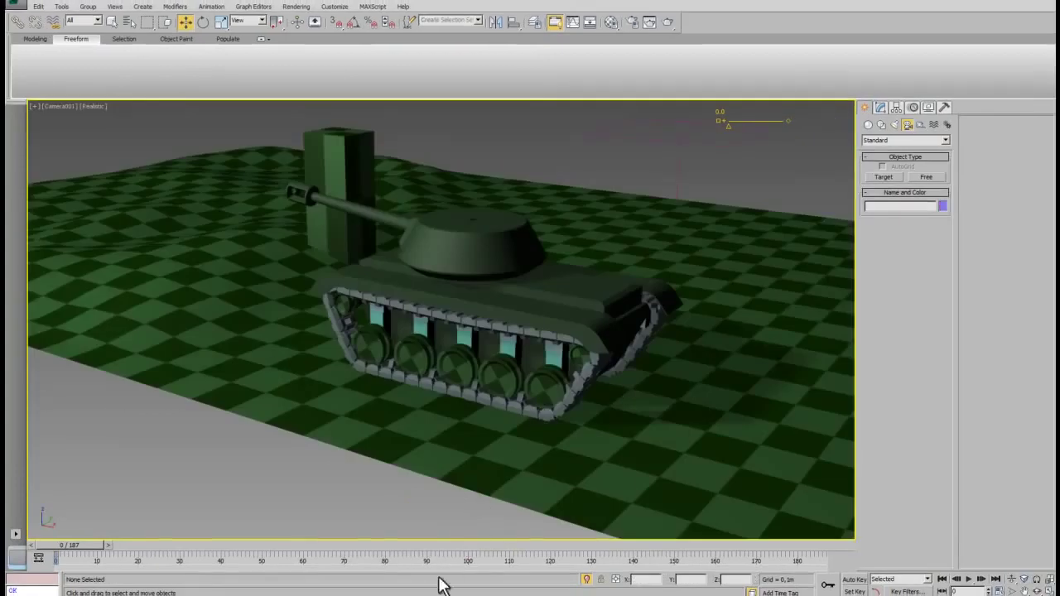
Step: With Auto Key on, select the tank baza and go to frame 100
click(852, 579)
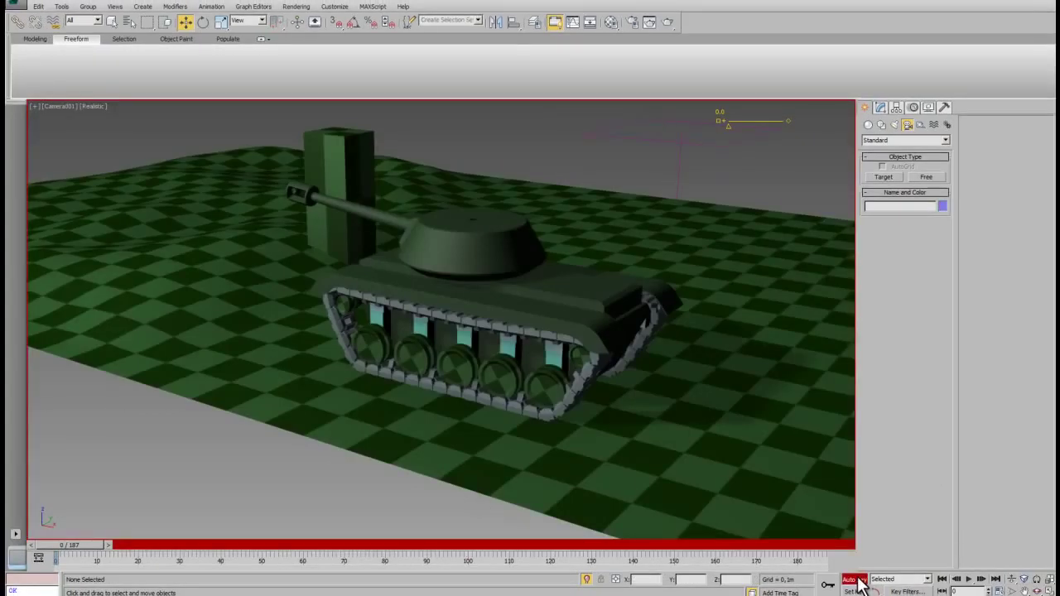
click(478, 20)
click(431, 30)
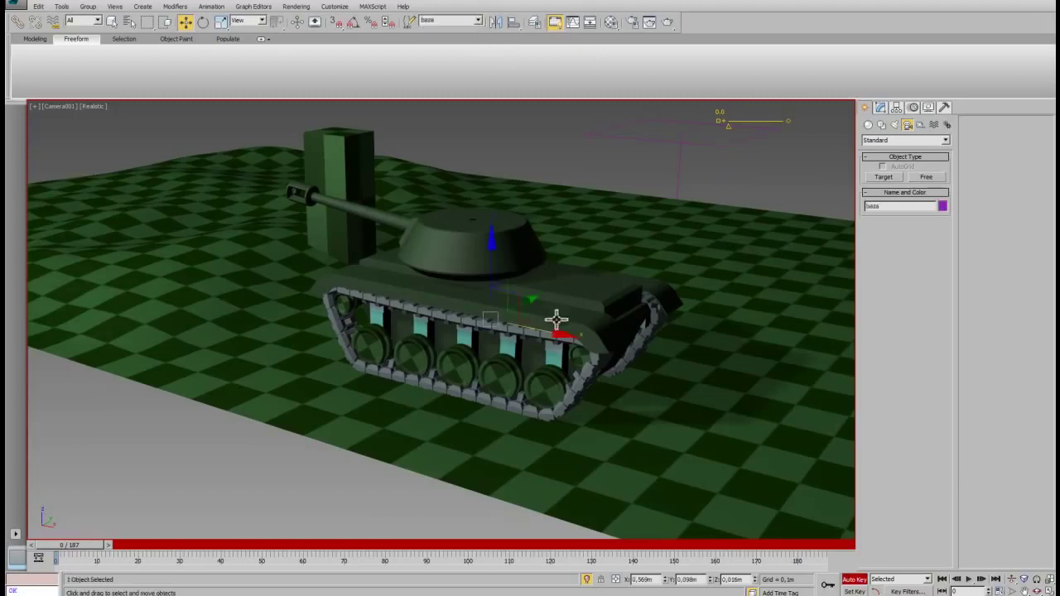
mouse_move(557, 313)
mouse_down()
mouse_move(468, 310)
mouse_move(210, 155)
mouse_move(163, 109)
mouse_move(158, 502)
mouse_up()
drag(91, 545, 473, 585)
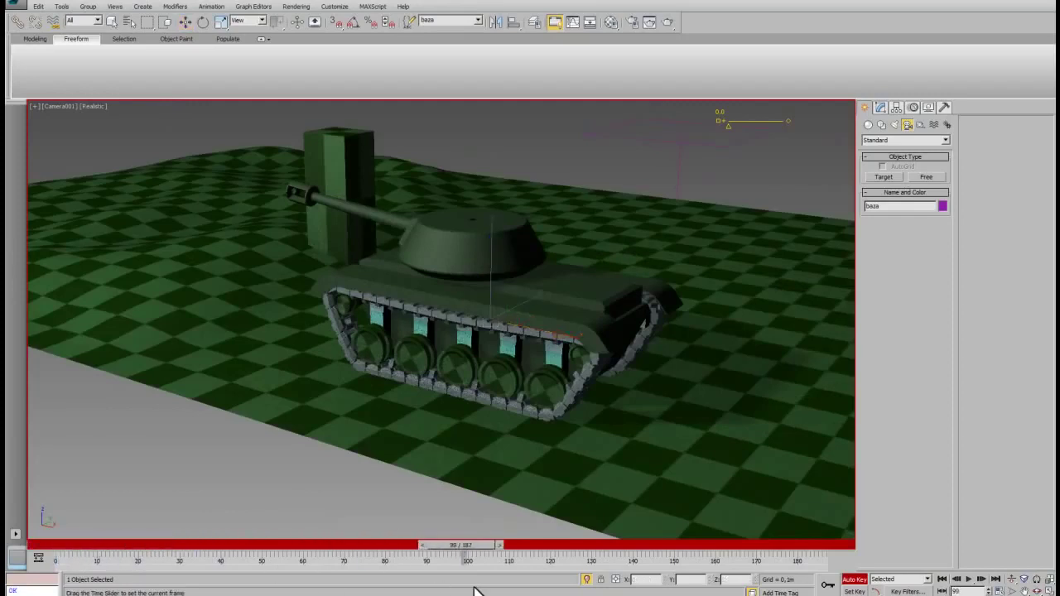
key(w)
Step: Move the tank forward along X across the ground at frame 100
key(t)
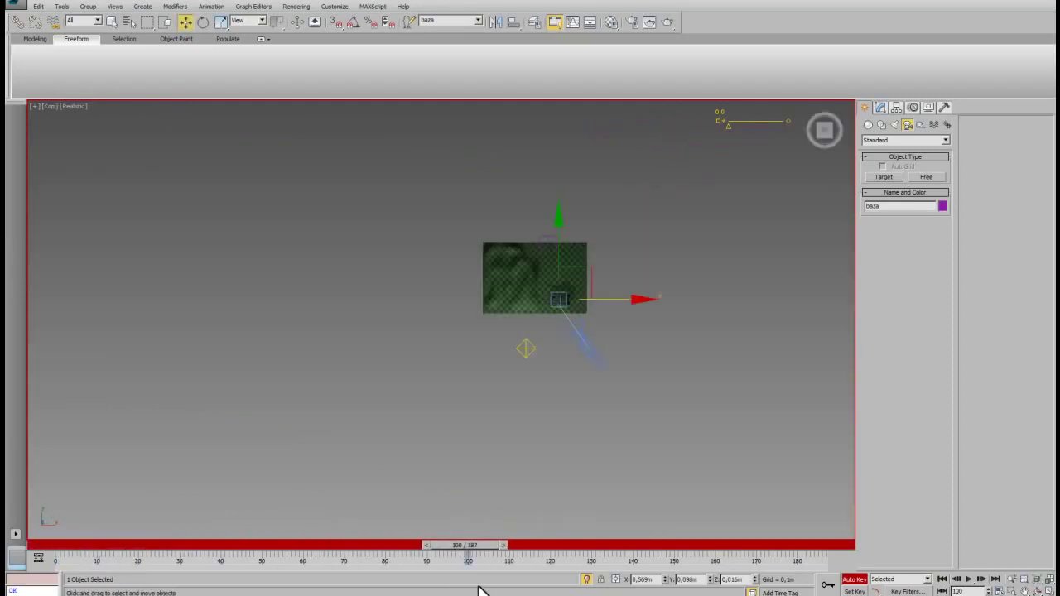
scroll(481, 464, up, 5)
scroll(485, 462, down, 3)
scroll(497, 460, down, 2)
mouse_move(513, 461)
alt+middle_down()
mouse_move(546, 392)
mouse_move(610, 370)
alt+middle_up()
scroll(537, 392, up, 4)
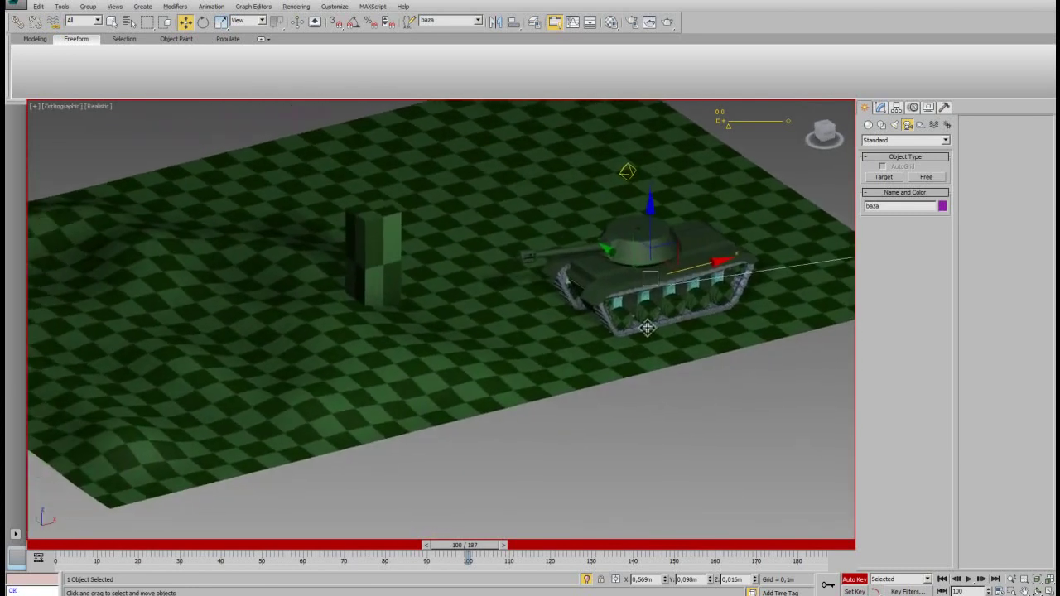
drag(699, 272, 365, 356)
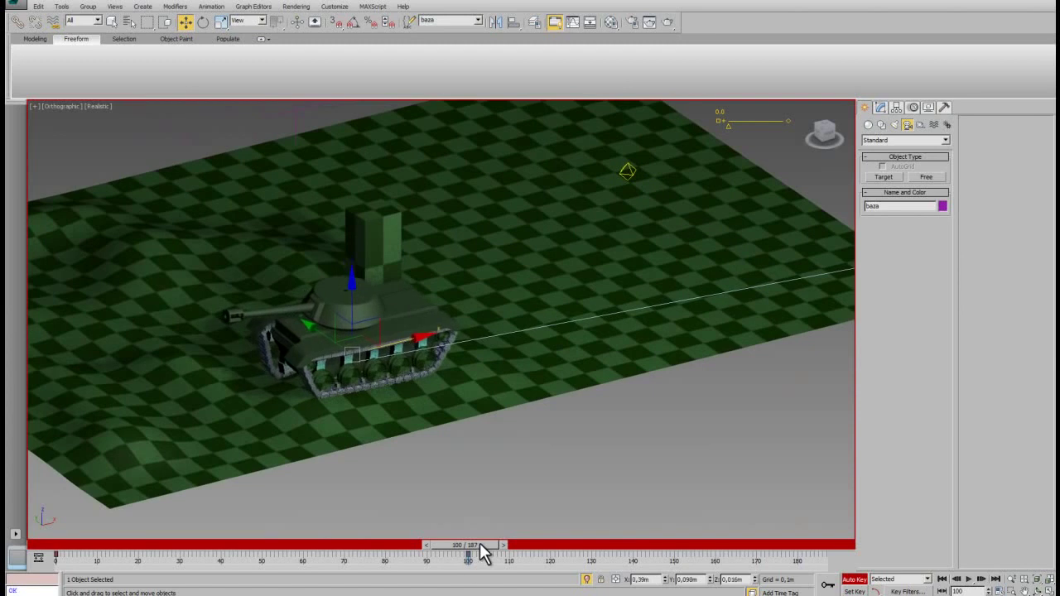
Step: Turn Auto Key off, review the drive, and shorten the animation to 120 frames
drag(469, 546, 568, 553)
key(n)
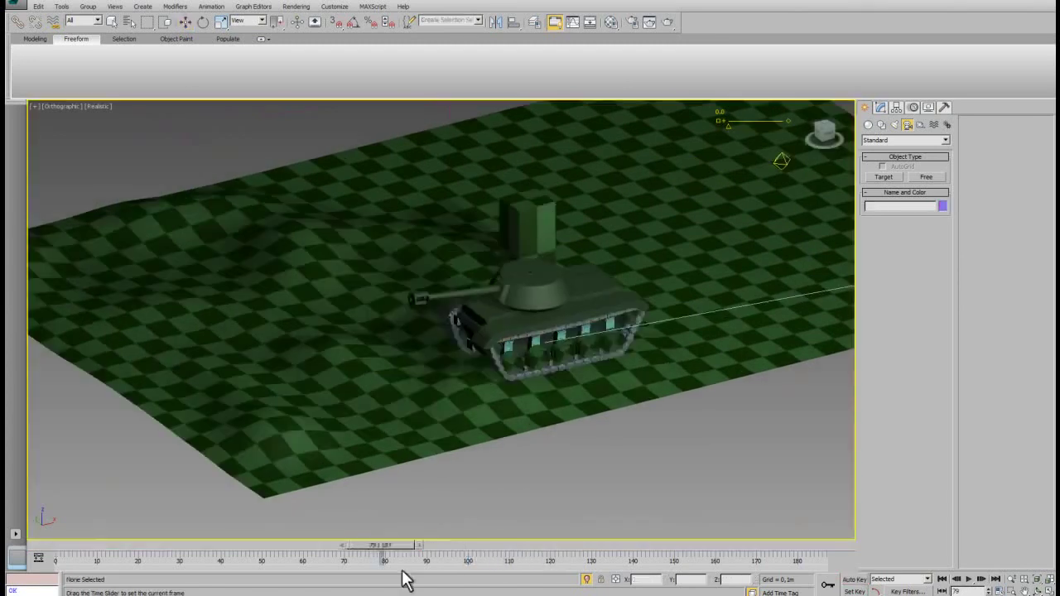
drag(473, 568, 568, 571)
key(w)
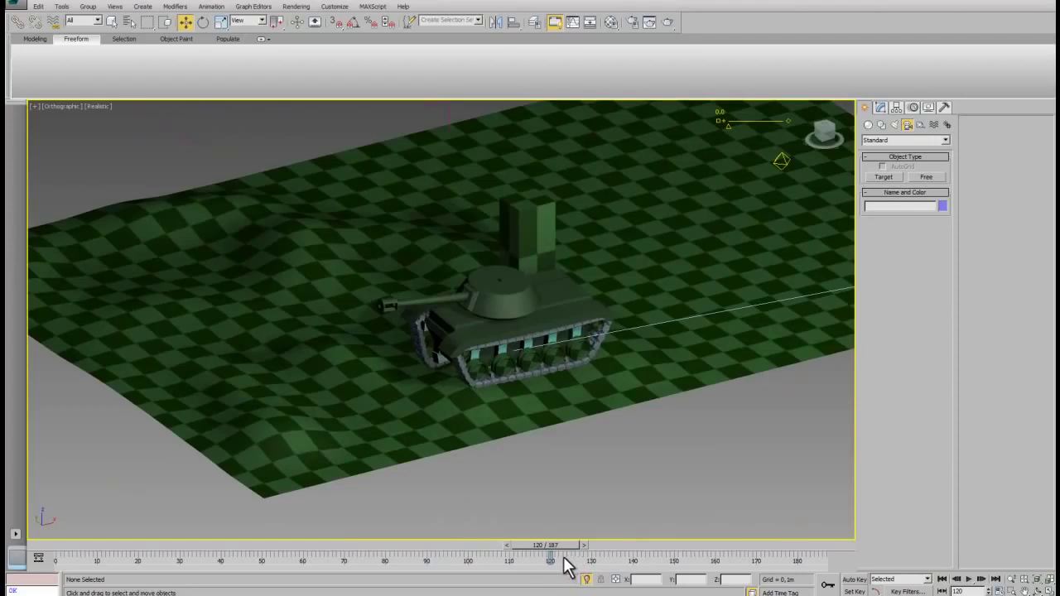
mouse_move(527, 569)
ctrl+alt+right_down()
mouse_move(716, 571)
mouse_move(816, 557)
ctrl+alt+right_up()
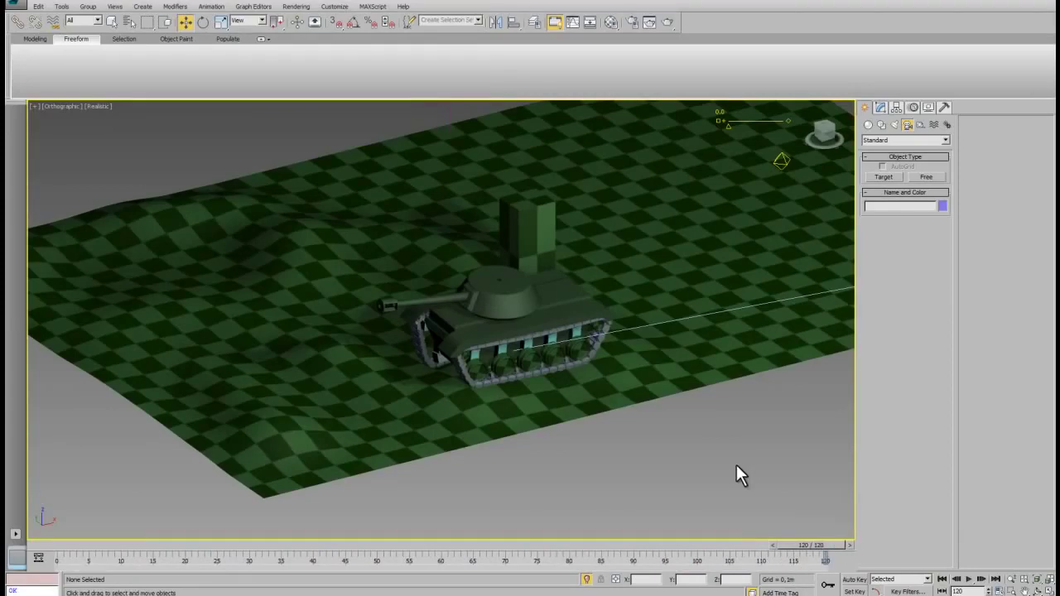
key(ctrl+s)
Step: Save the scene as tank_an1 in the tank folder
drag(289, 7, 656, 134)
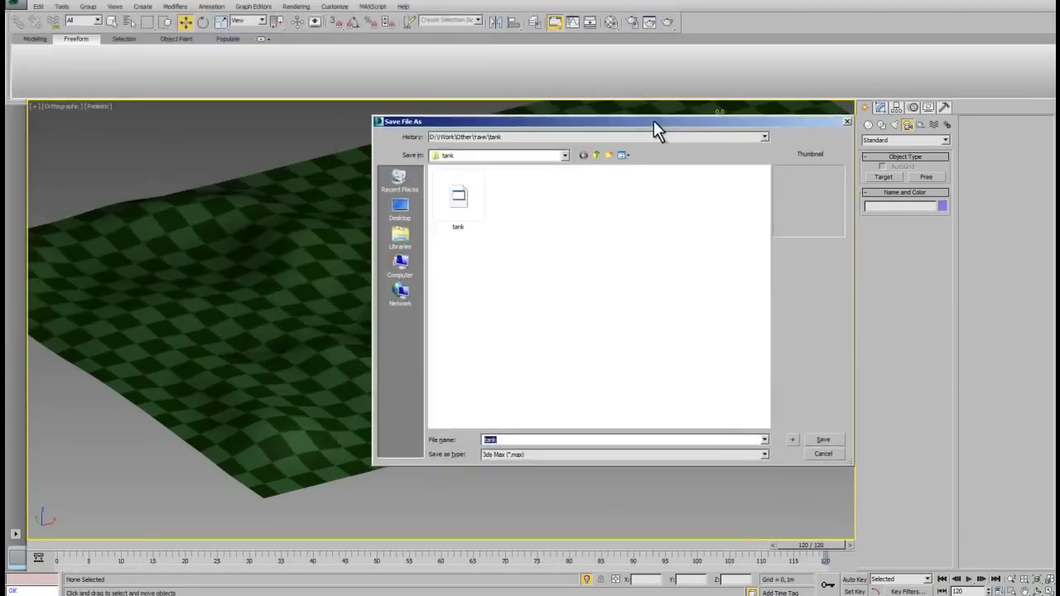
click(503, 439)
text(_an1)
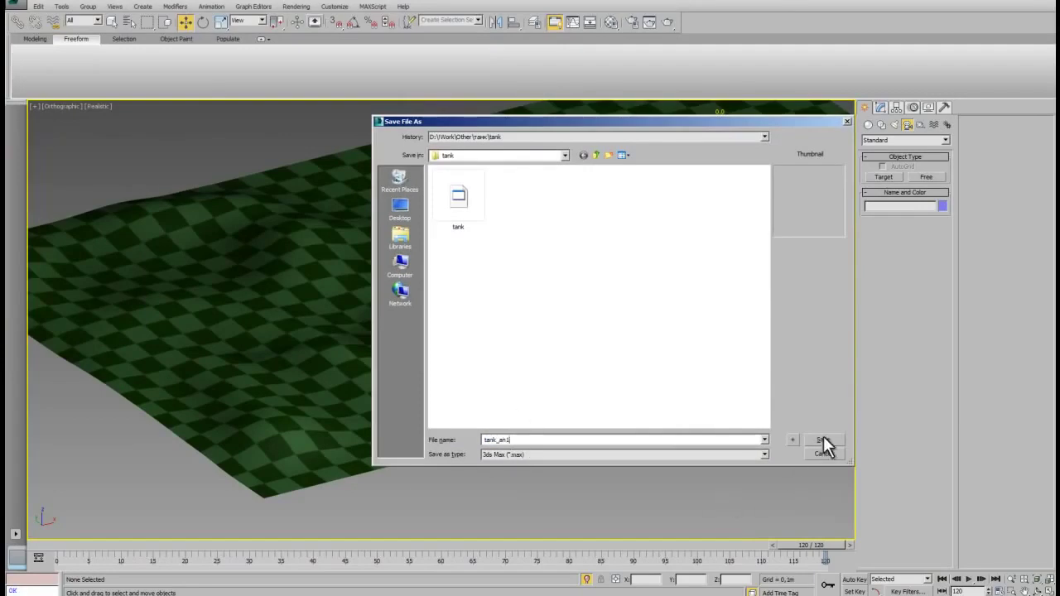
click(822, 439)
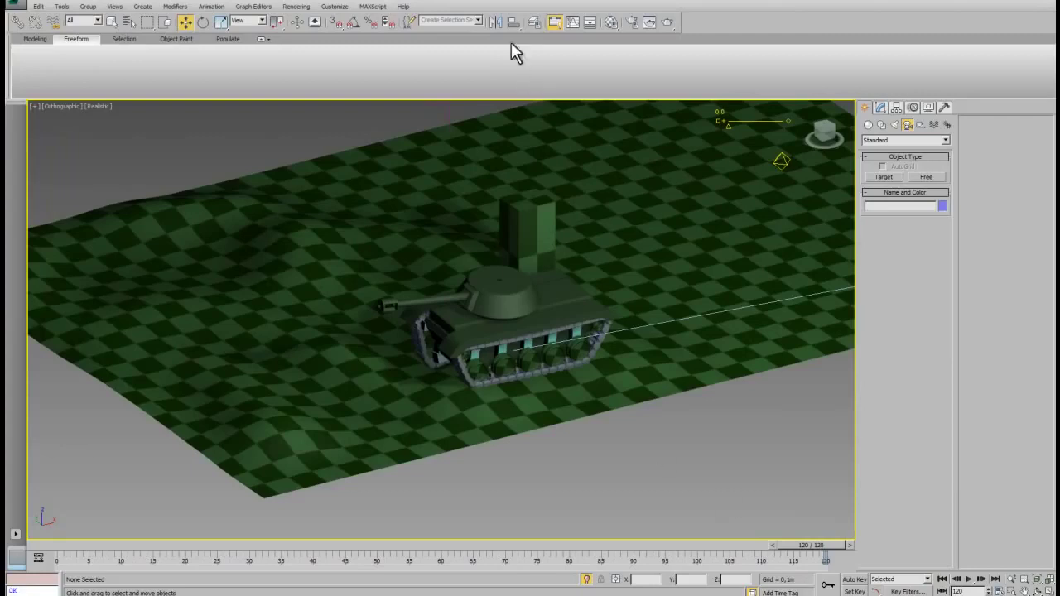
Step: At frame 0 in Top view, move the ground's pivot onto the tank using Affect Pivot Only
click(478, 20)
click(439, 30)
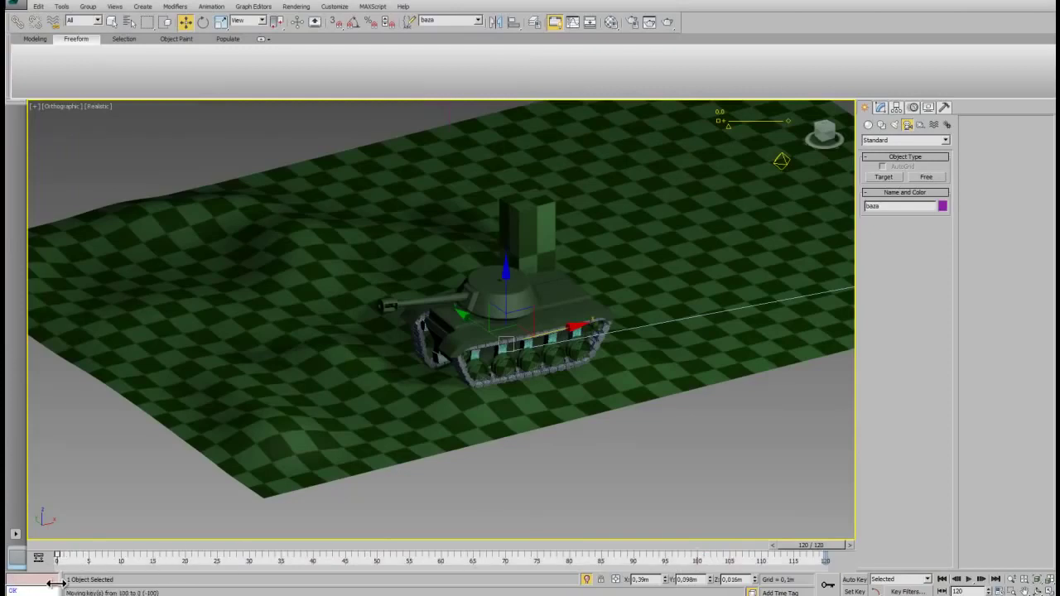
drag(831, 546, 83, 548)
click(669, 375)
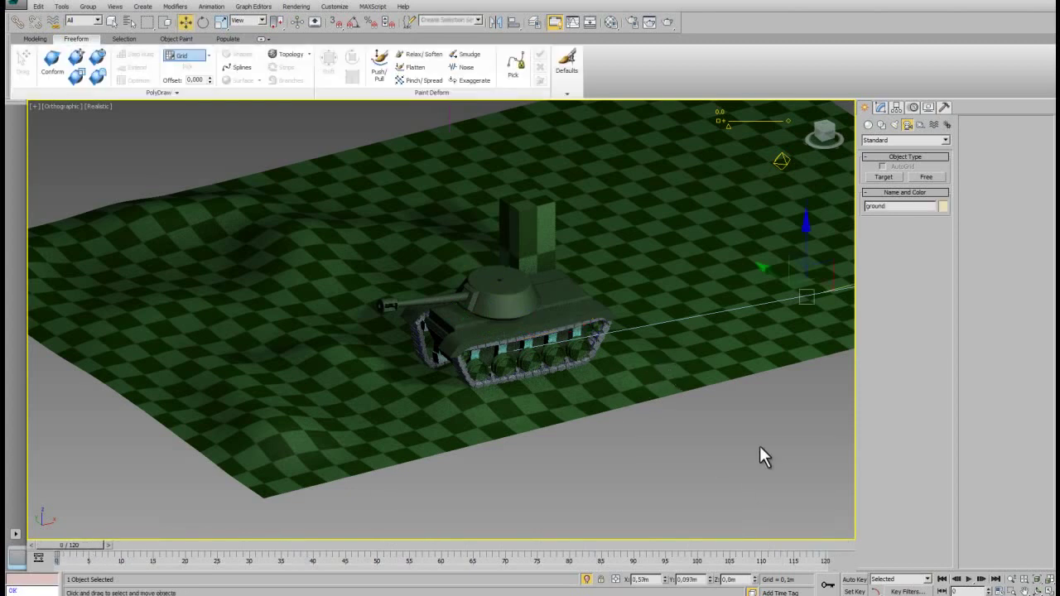
key(t)
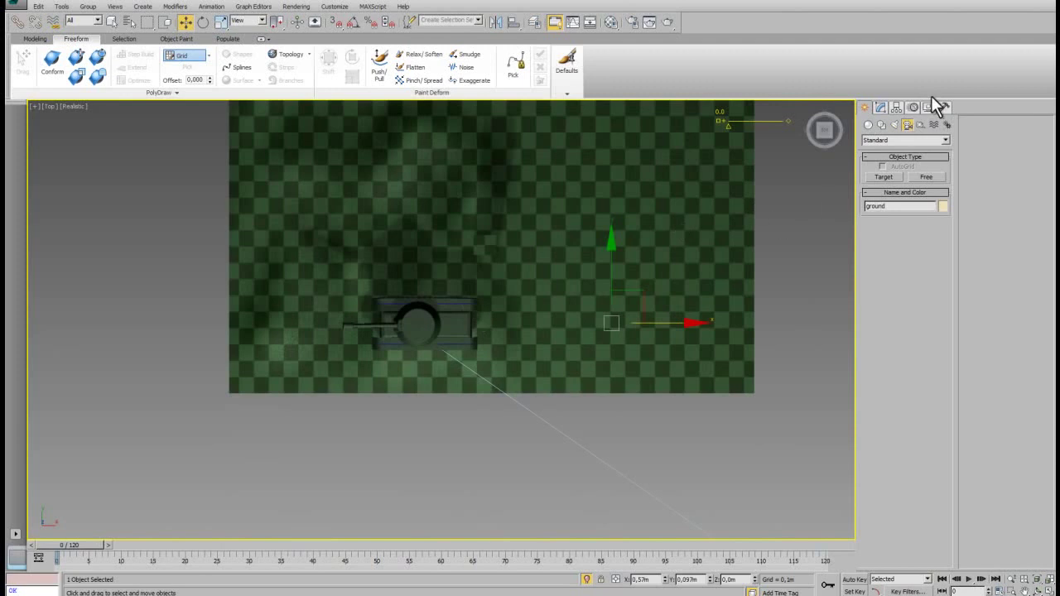
click(896, 108)
click(904, 177)
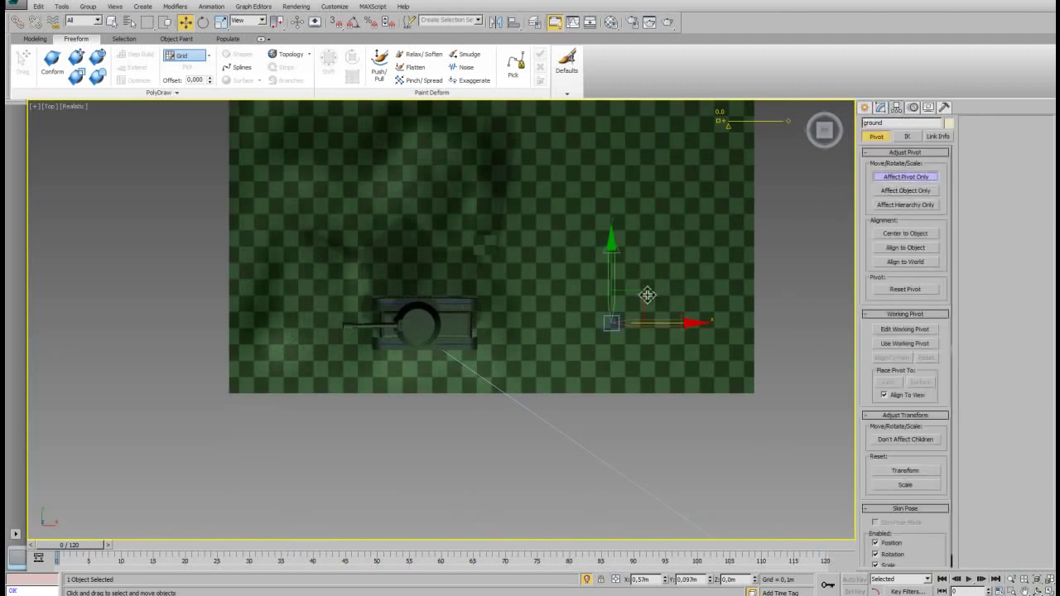
drag(643, 294, 455, 294)
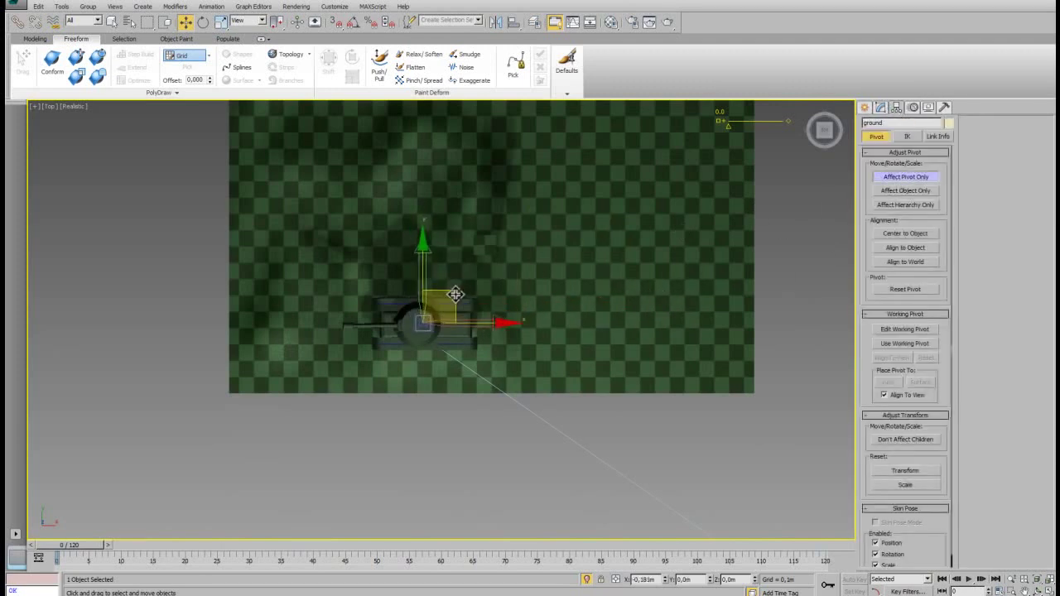
click(864, 107)
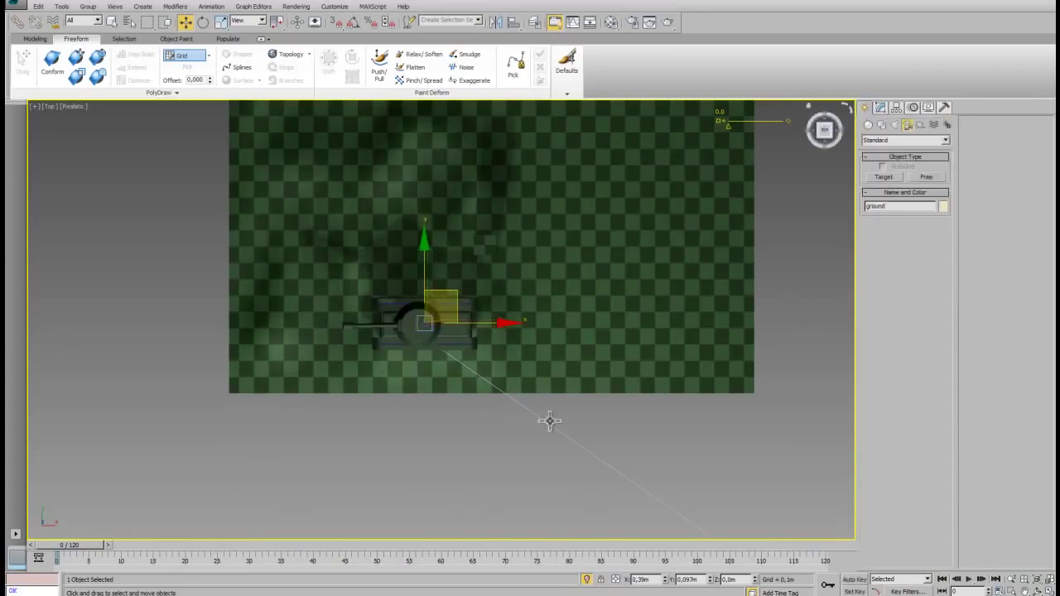
key(c)
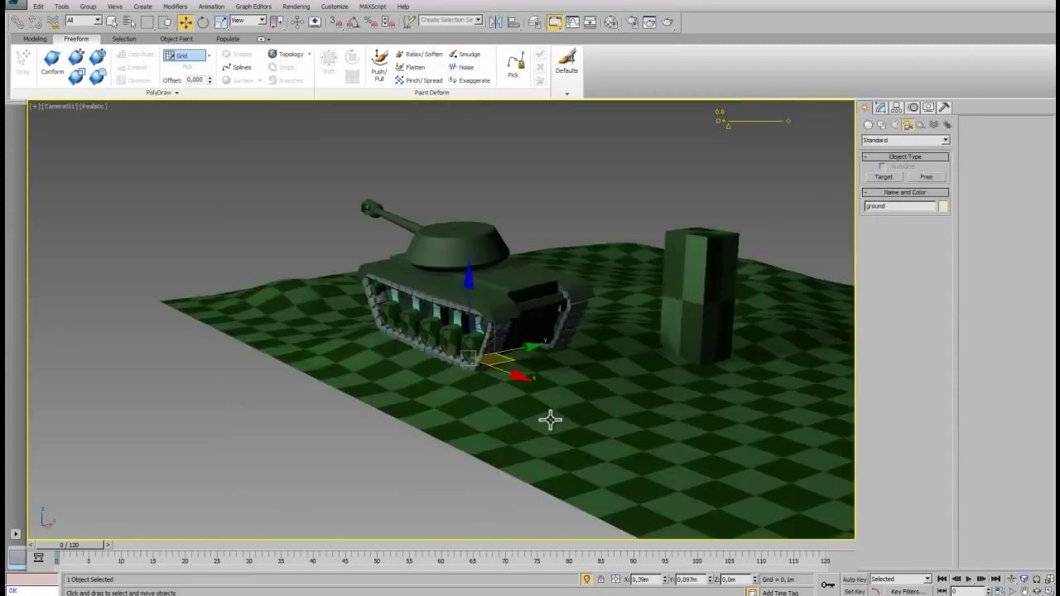
Step: With Auto Key on at frame 30, rotate the ground around the tank
click(854, 579)
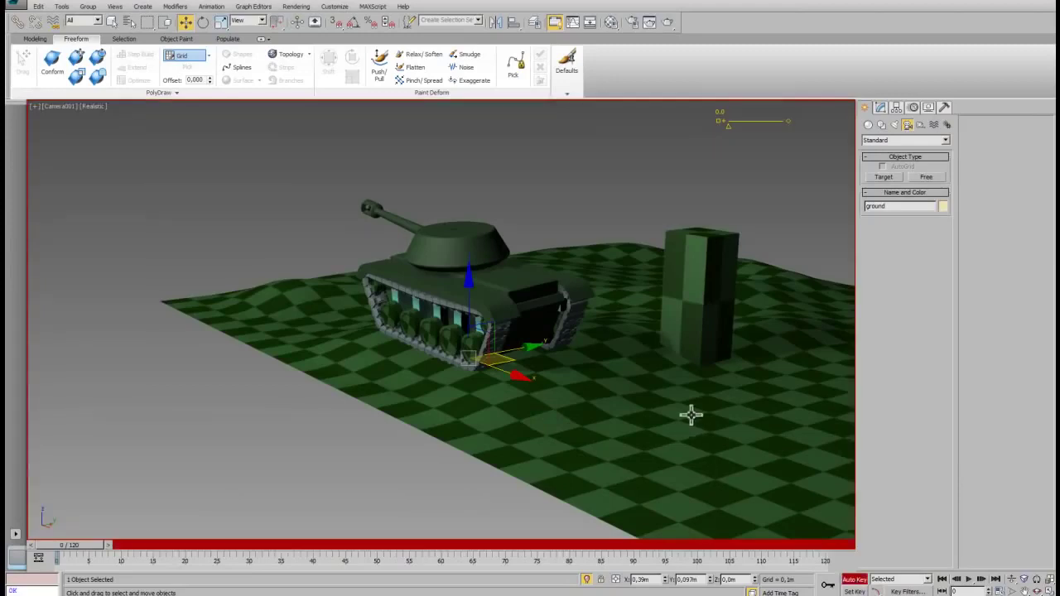
drag(71, 547, 262, 582)
key(w)
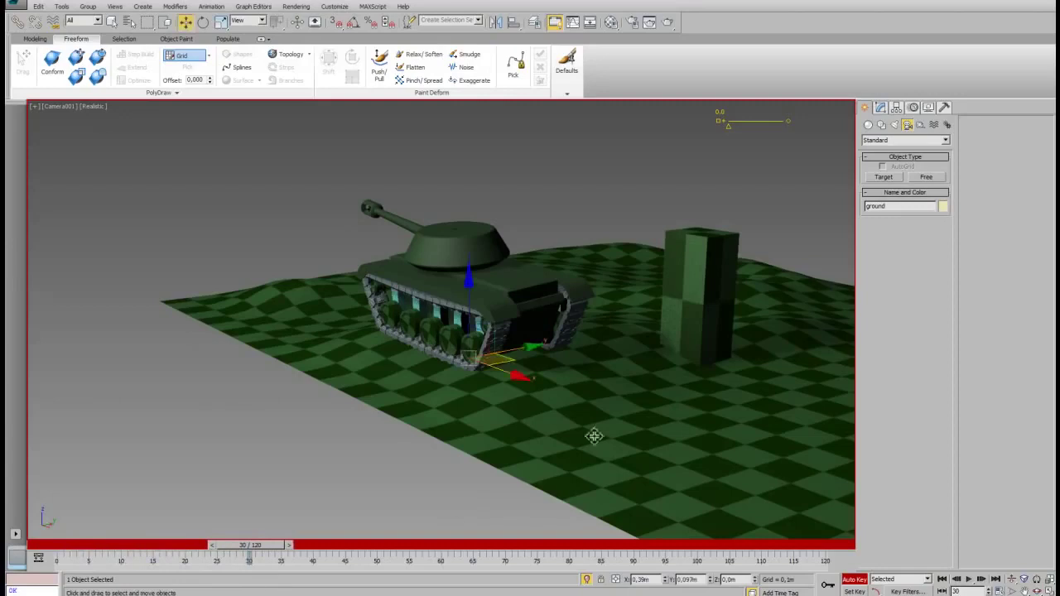
key(e)
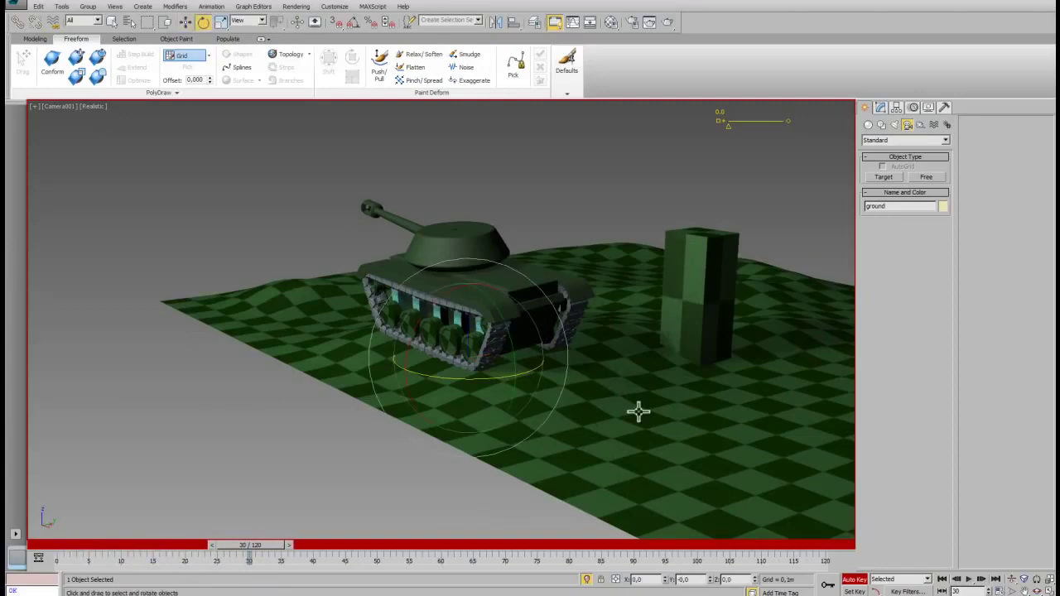
drag(486, 380, 570, 377)
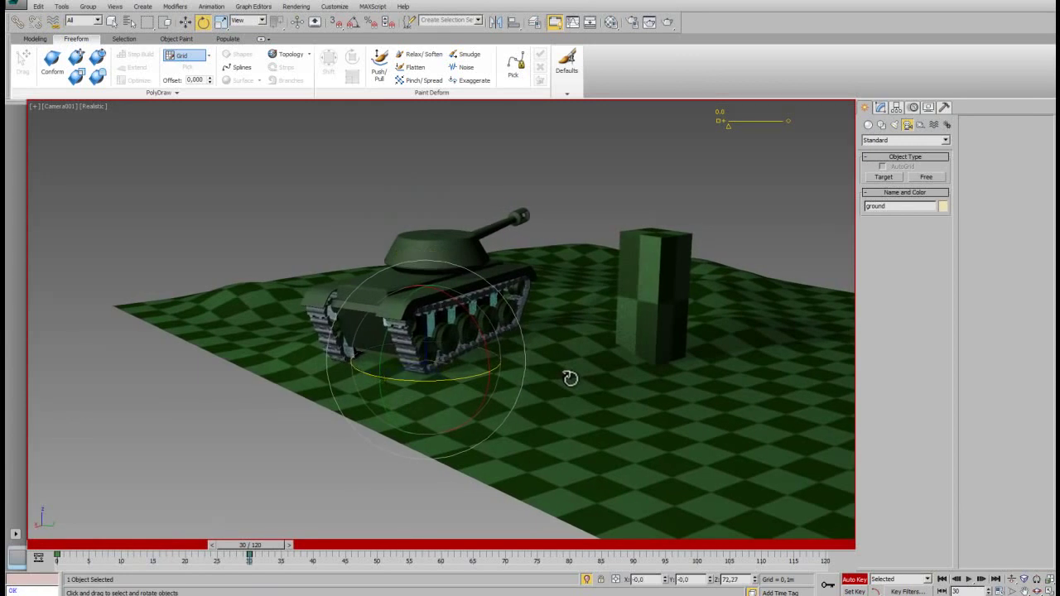
drag(250, 544, 755, 575)
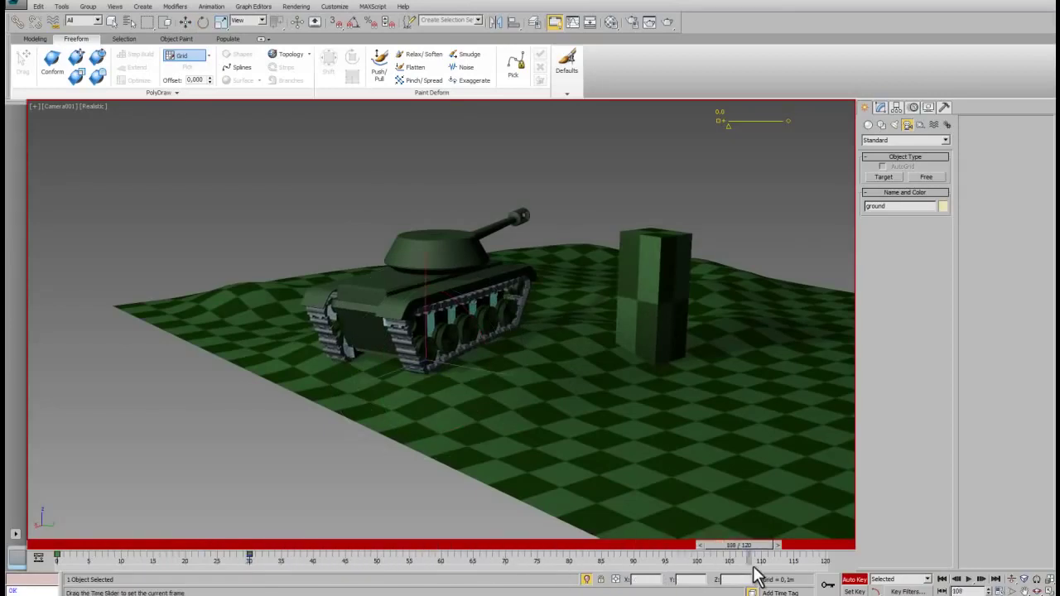
drag(755, 575, 703, 575)
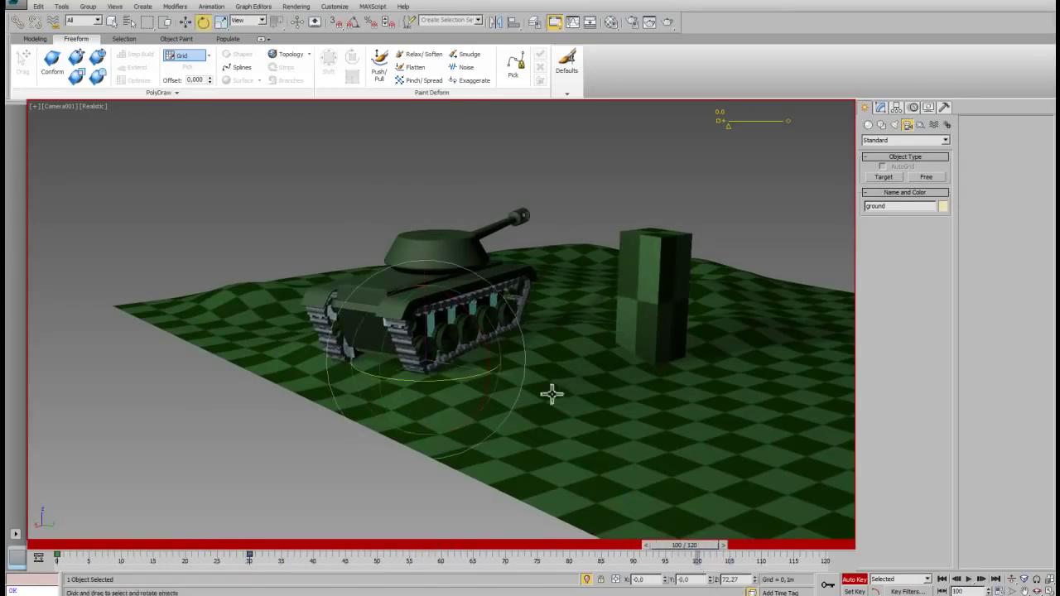
Step: At frame 100, shift the ground plane slightly along X
key(w)
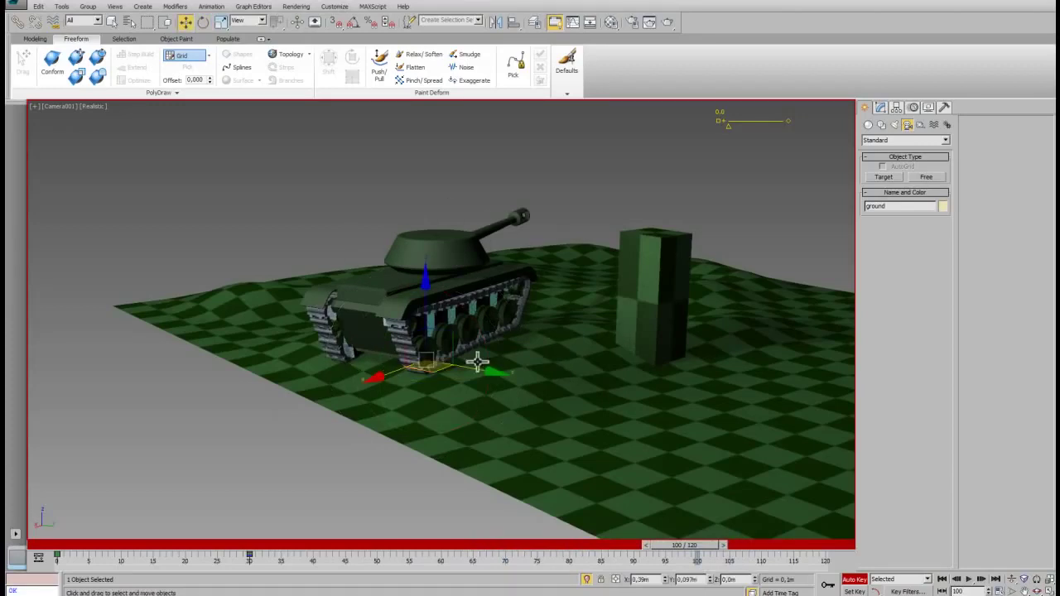
key(t)
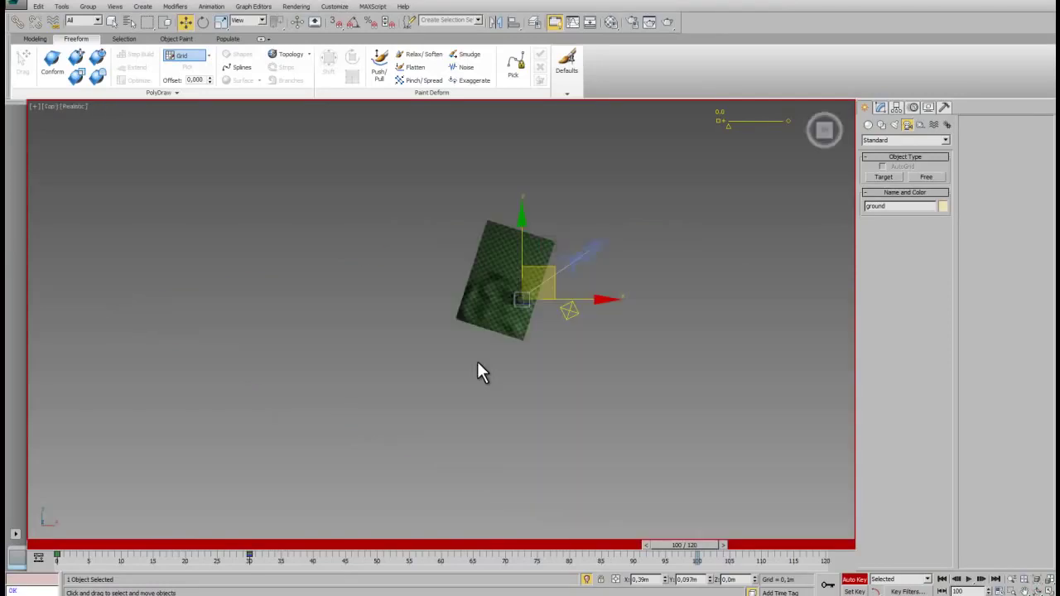
key(z)
scroll(578, 476, up, 3)
scroll(577, 476, up, 3)
middle_drag(461, 431, 630, 422)
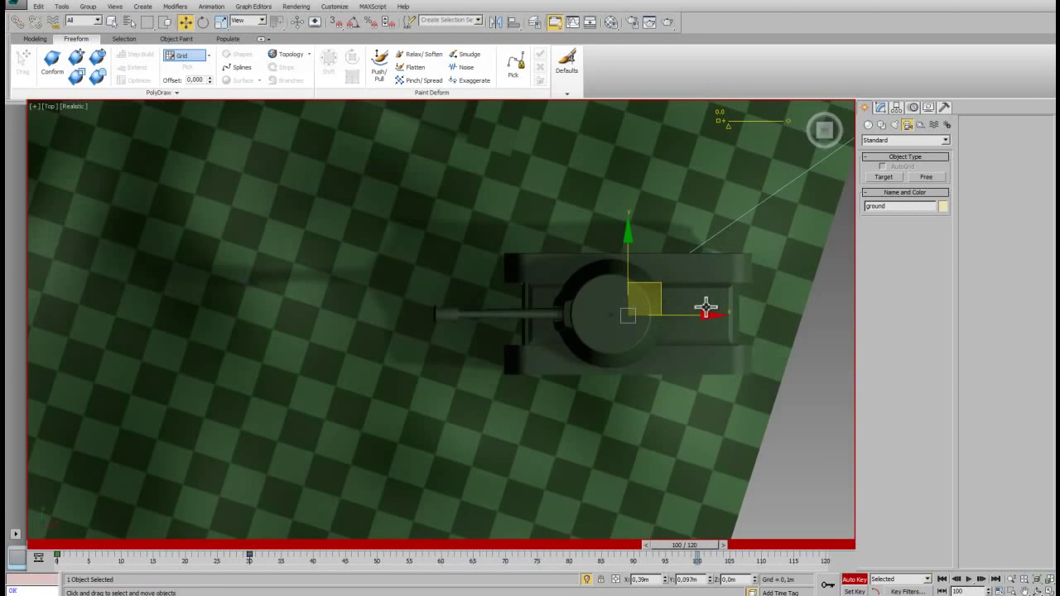
key(c)
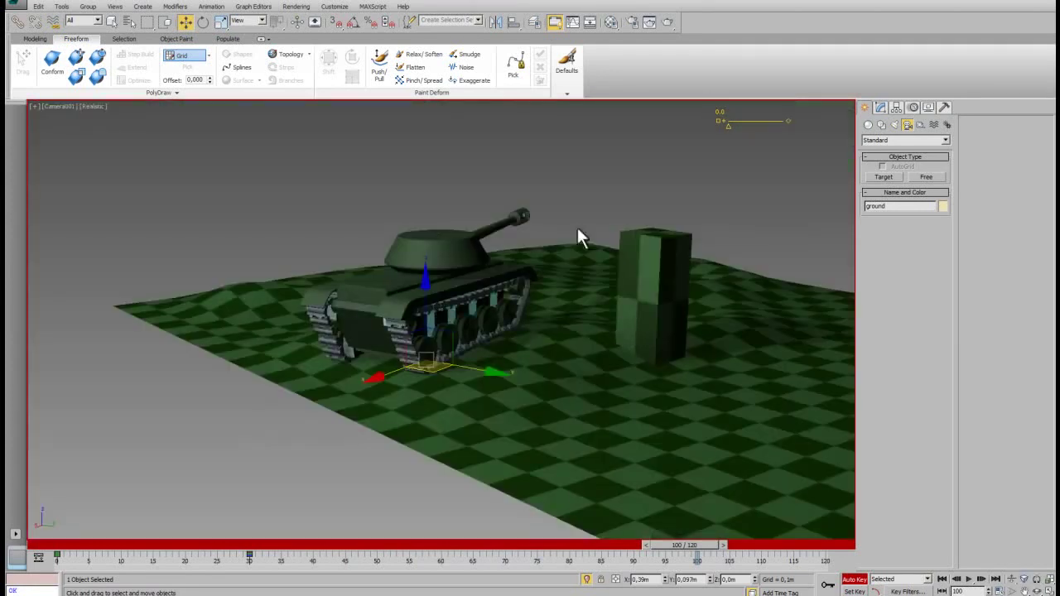
drag(388, 374, 375, 384)
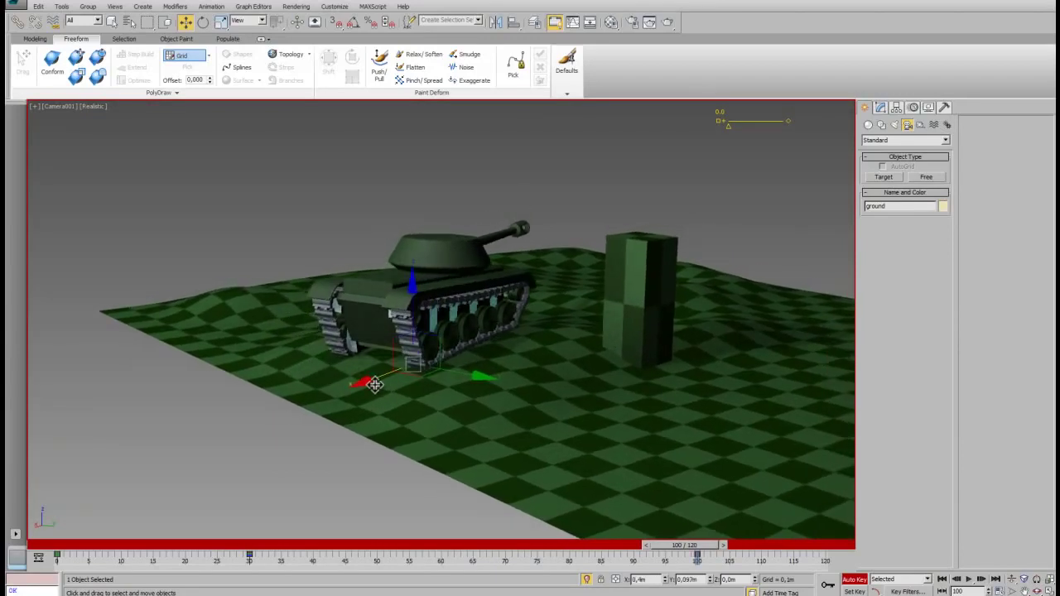
drag(375, 384, 374, 383)
Step: Select baza and move the tank forward along X, then scrub to frame 77
click(478, 20)
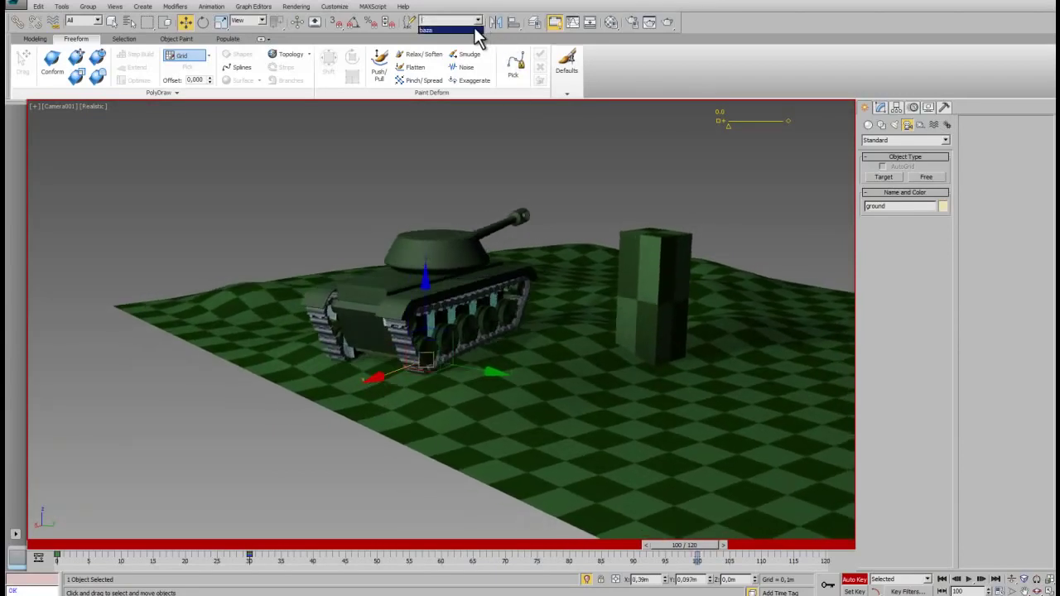
click(447, 31)
drag(394, 332, 424, 325)
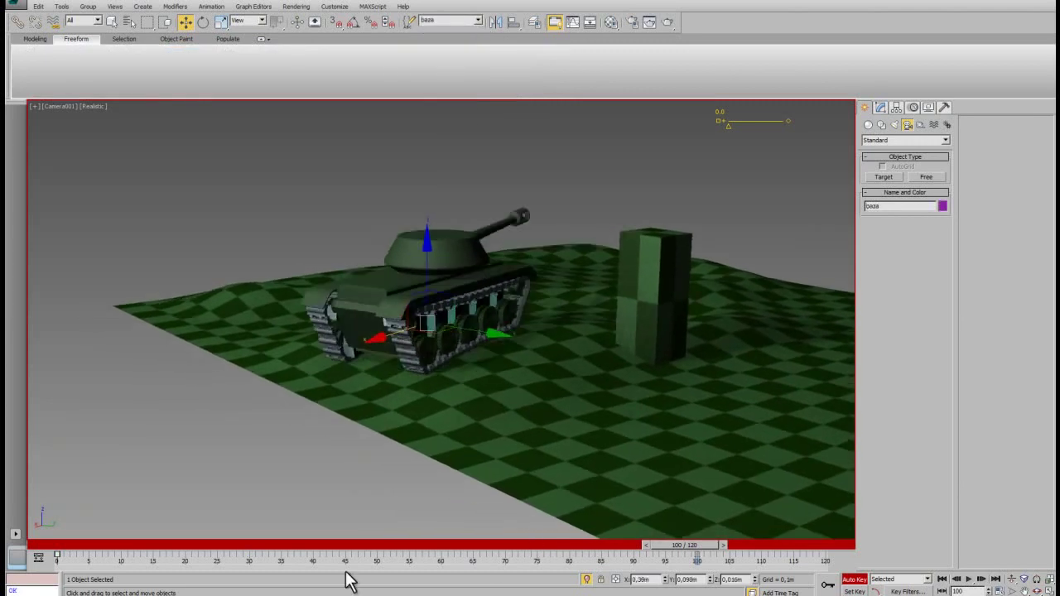
mouse_move(682, 548)
mouse_down()
mouse_move(539, 574)
mouse_move(176, 580)
mouse_move(248, 545)
mouse_up()
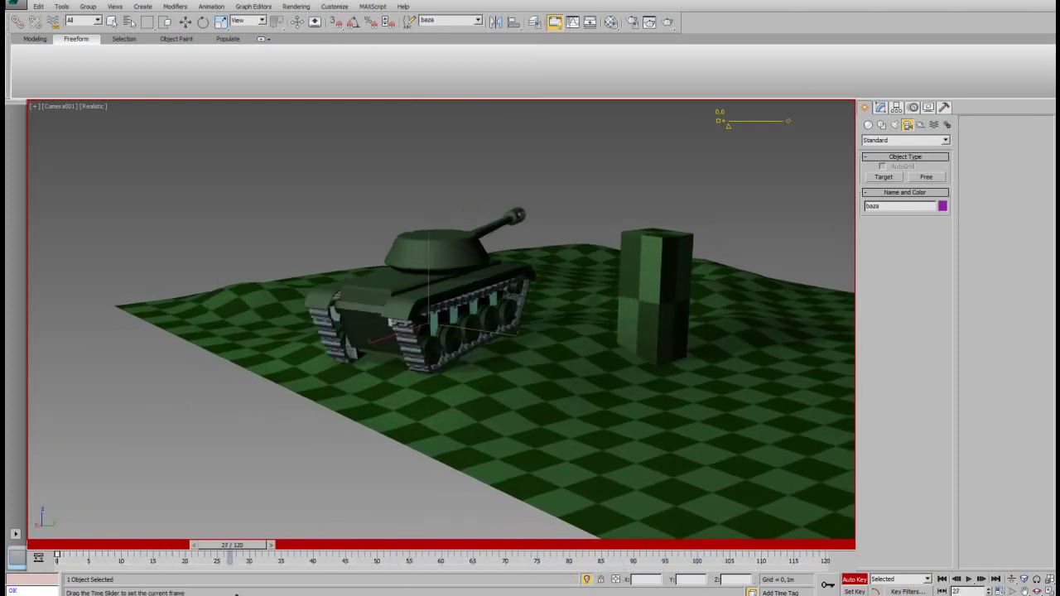
key(w)
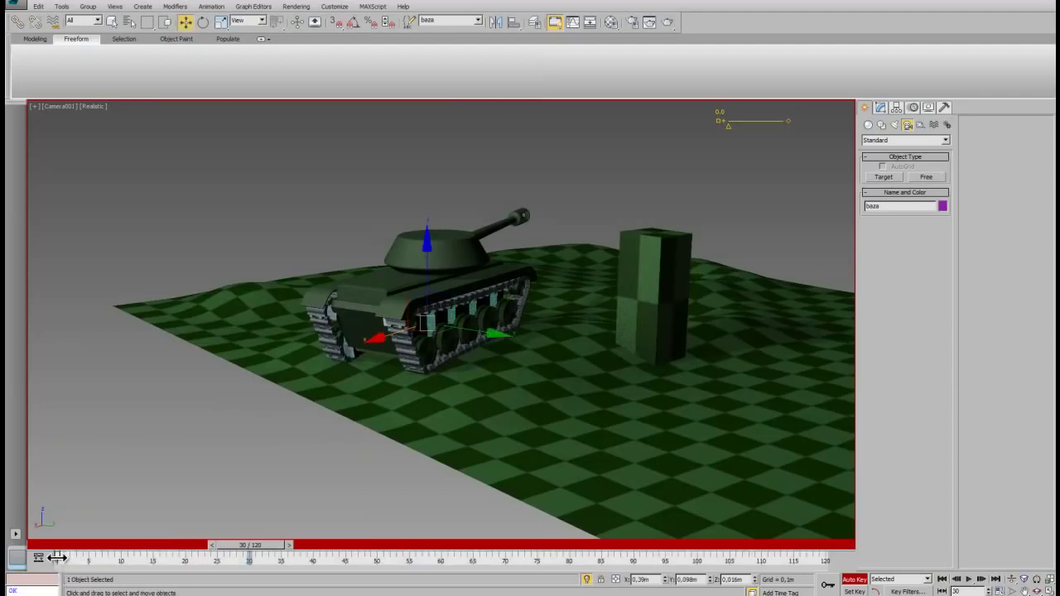
Step: Move the tank's start key to frame 40 and move the tank closer to the box
drag(68, 559, 251, 572)
drag(249, 560, 313, 559)
drag(262, 547, 696, 563)
key(w)
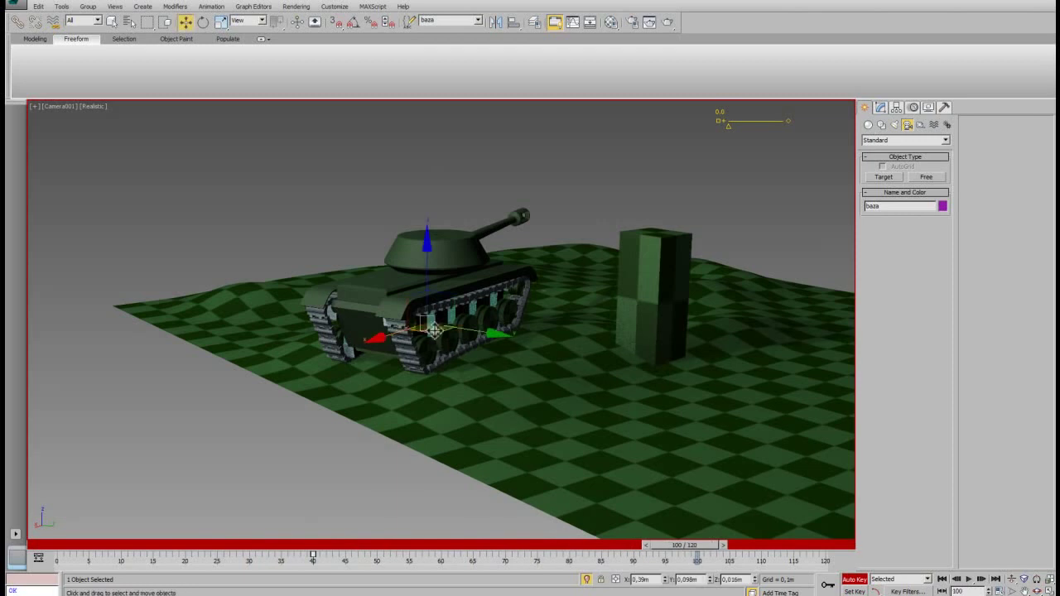
mouse_move(387, 334)
mouse_down()
mouse_move(537, 304)
mouse_move(611, 482)
mouse_up()
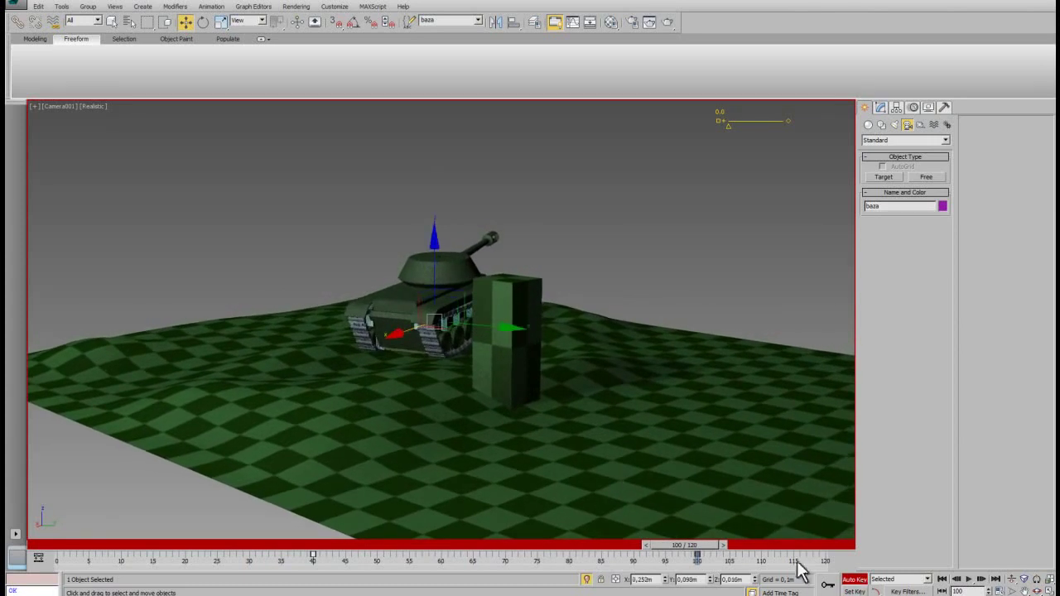
drag(709, 549, 852, 555)
Step: Turn off Auto Key, save the scene as tank_an2, and select the ground plane
key(w)
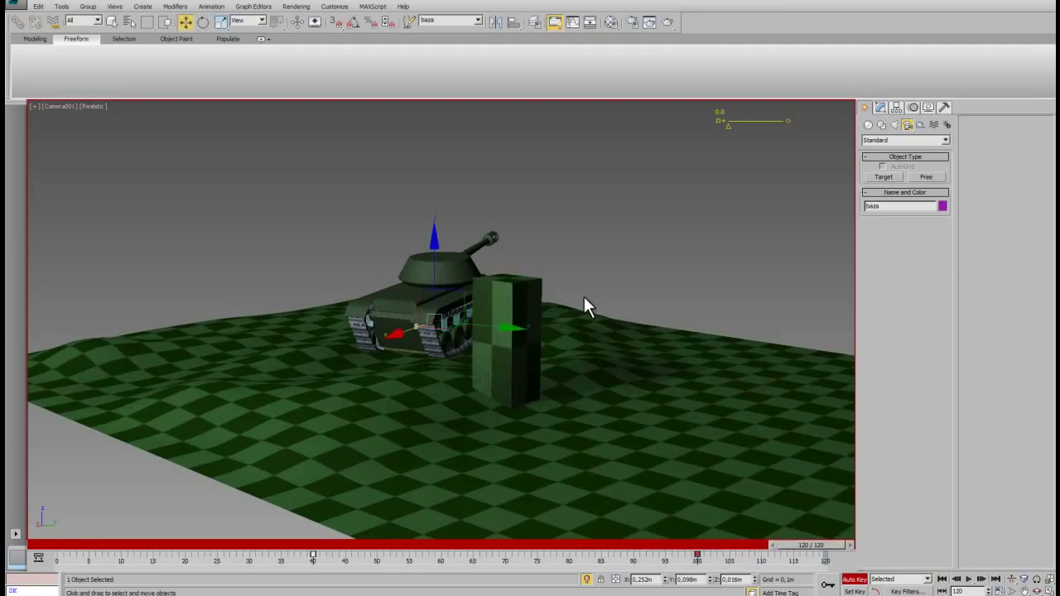
click(853, 580)
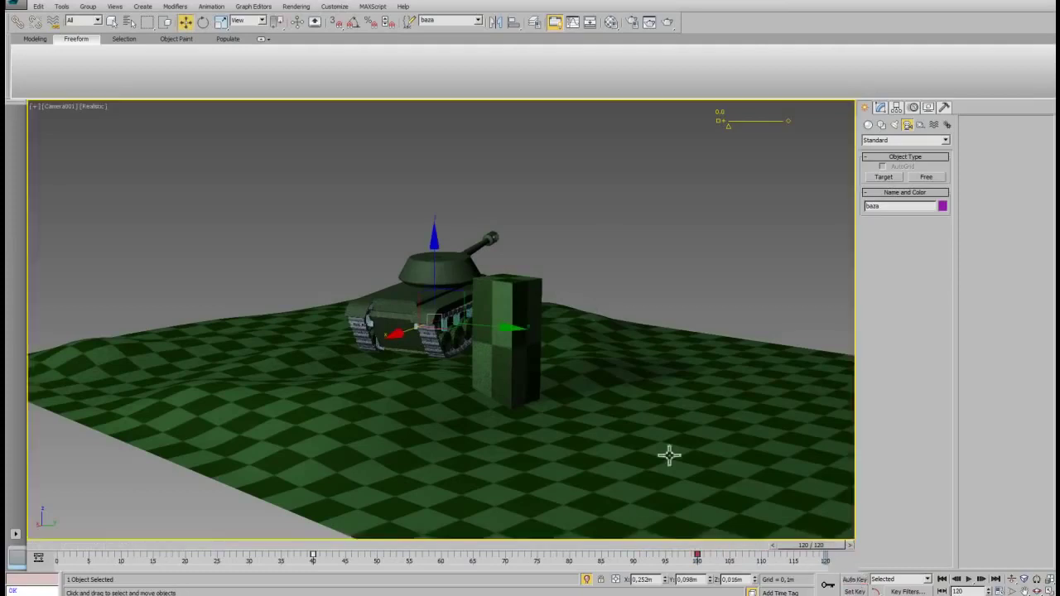
key(ctrl+shift+s)
text(tank_an2)
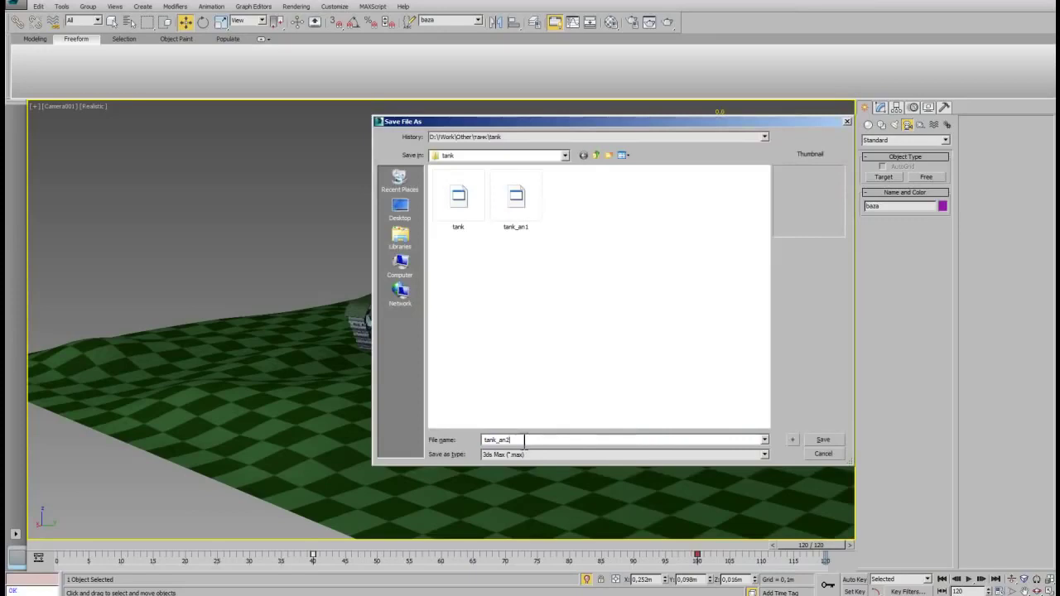
click(822, 441)
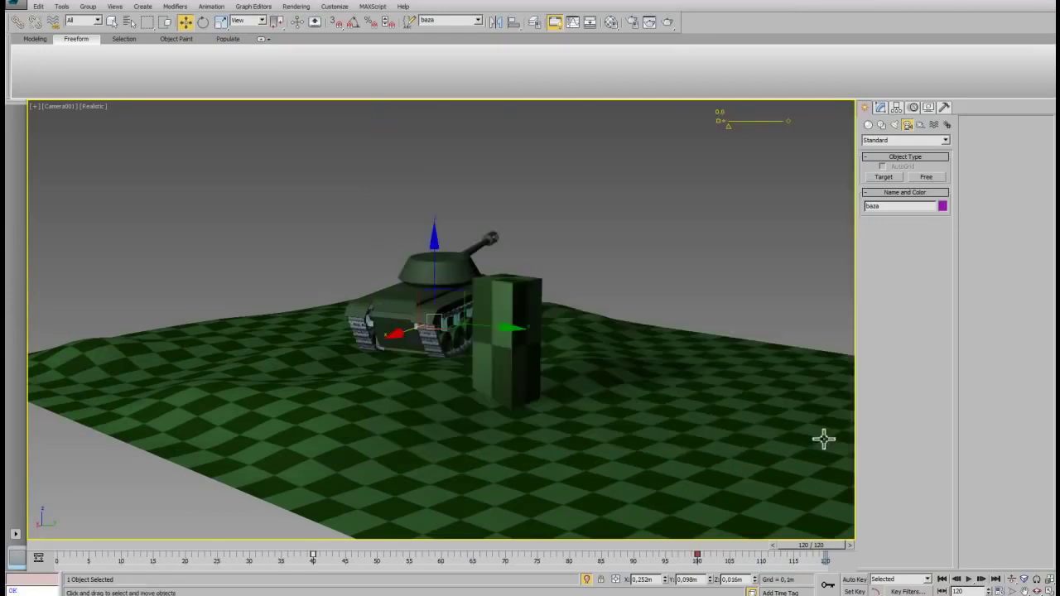
click(481, 446)
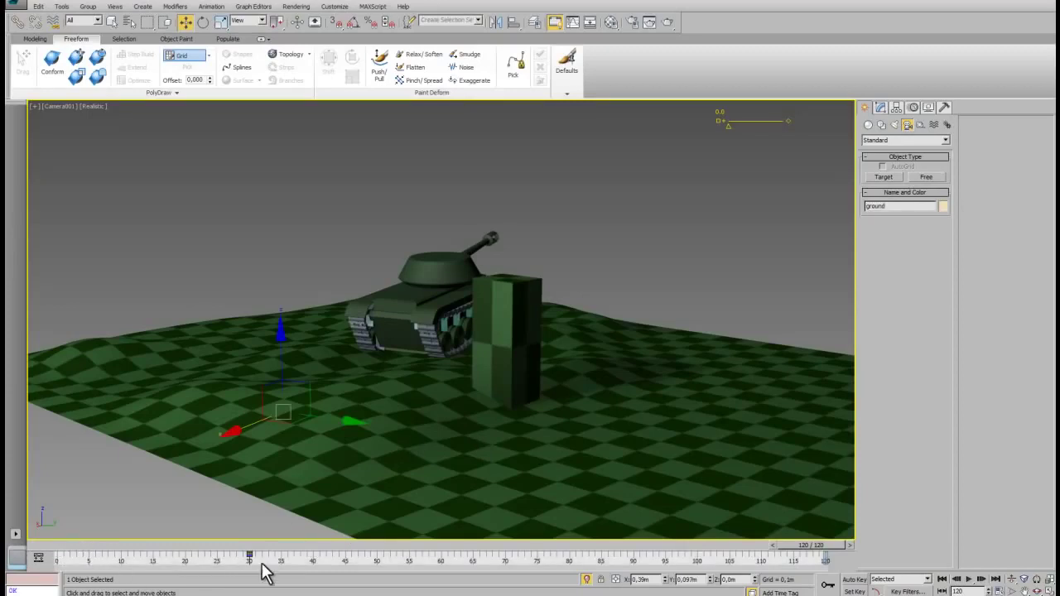
Step: Move the ground's key before frame 0, then set its pivot on the tank's centre in Top view
drag(249, 562, 57, 573)
key(t)
scroll(421, 453, up, 5)
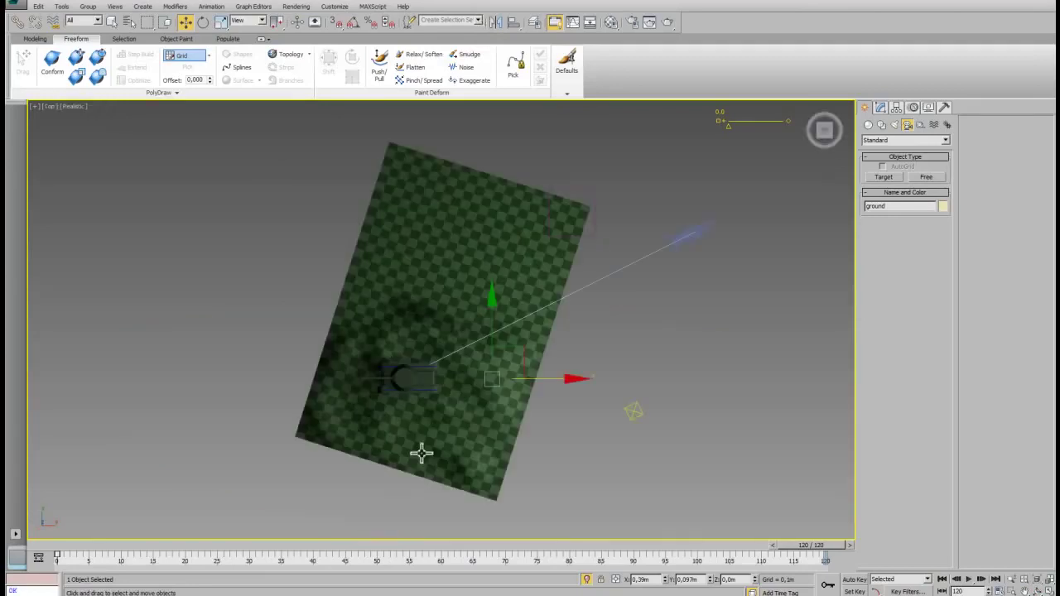
middle_drag(497, 371, 597, 385)
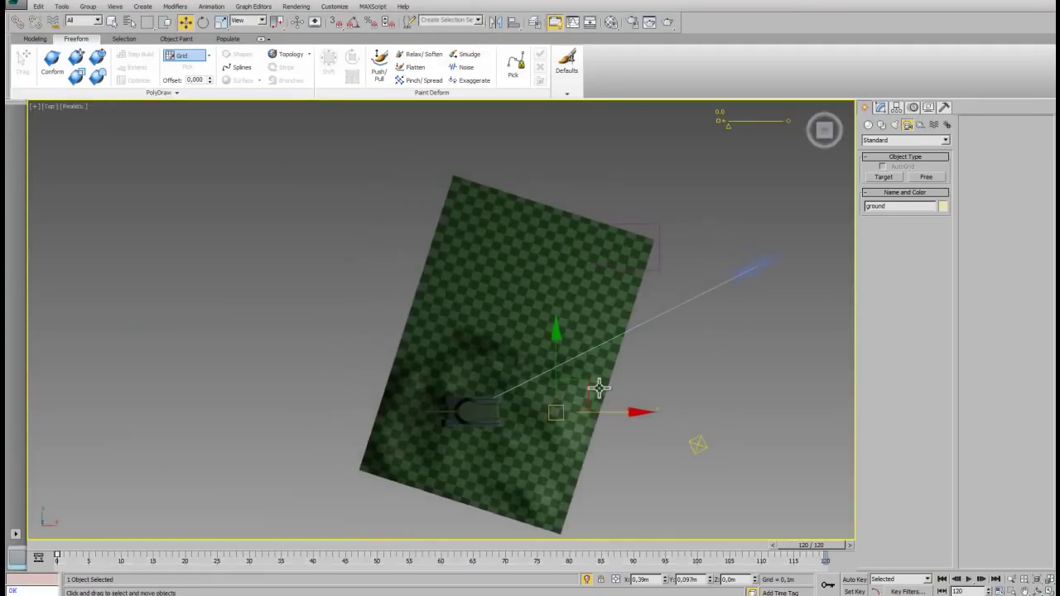
click(898, 108)
click(911, 178)
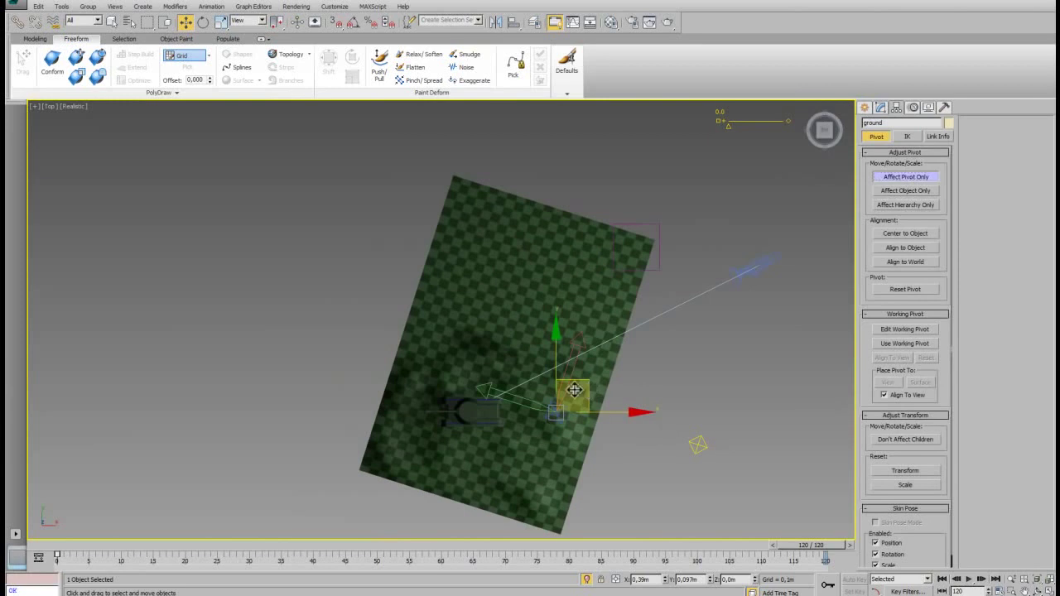
drag(592, 395, 487, 401)
scroll(487, 410, up, 2)
scroll(496, 389, up, 3)
drag(547, 308, 530, 313)
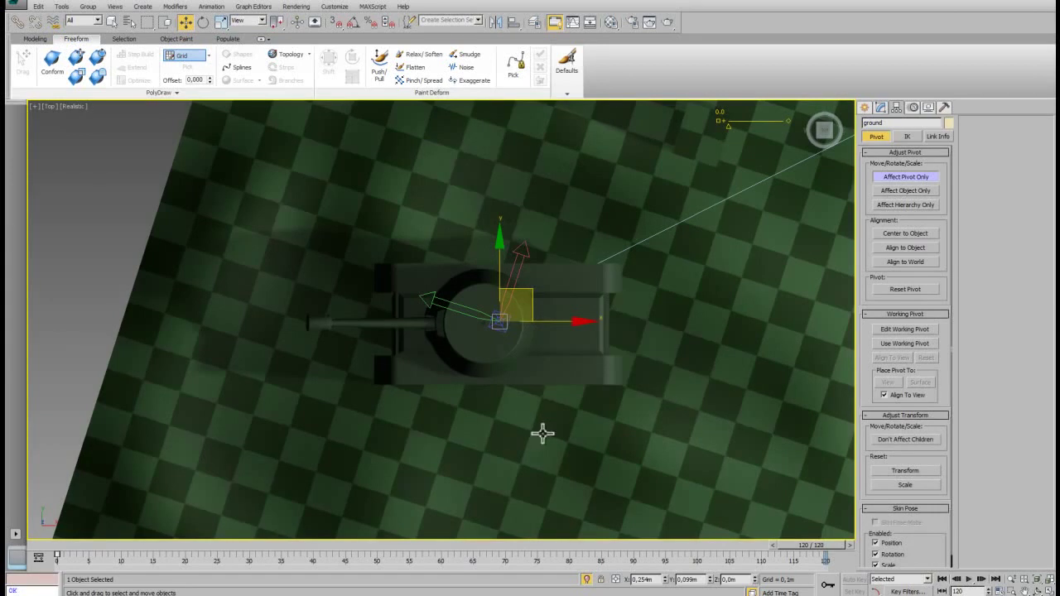
key(c)
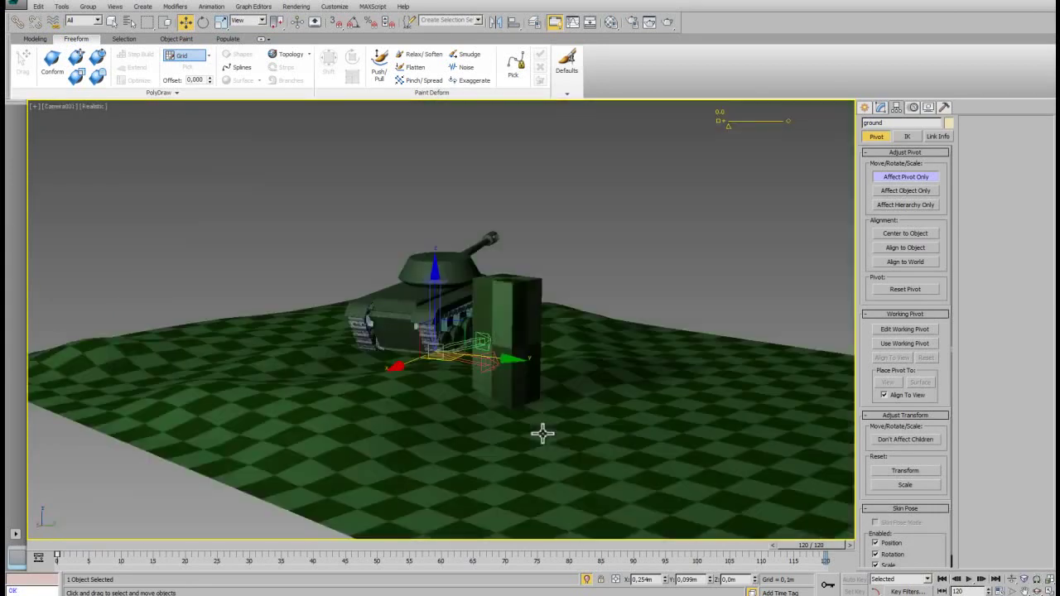
Step: Leave pivot editing and select the tank by typing 'baza' in the named selection field
click(863, 108)
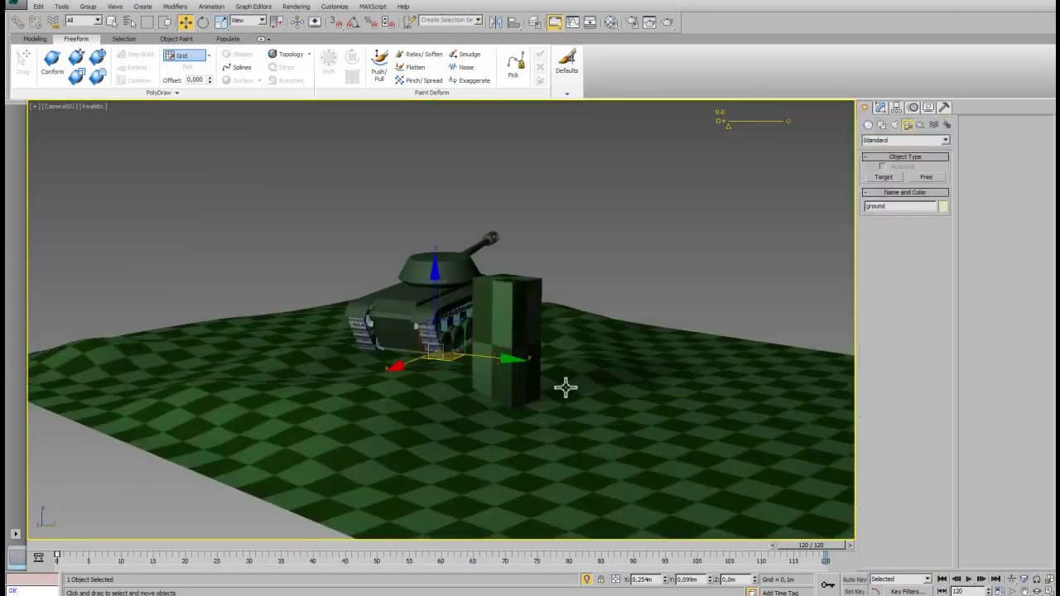
key(e)
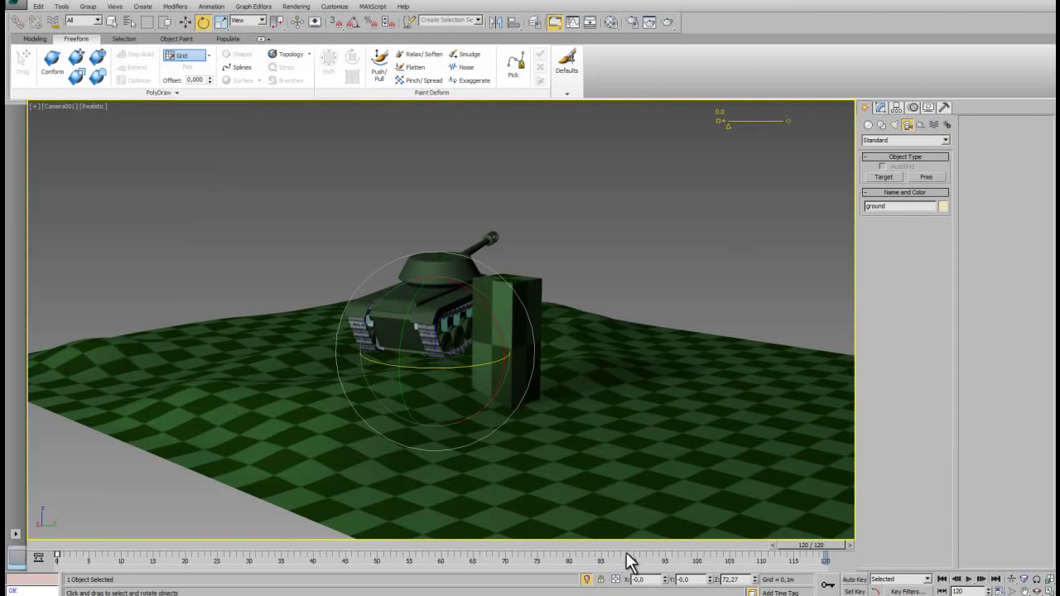
mouse_move(803, 558)
mouse_down()
mouse_move(342, 569)
mouse_move(828, 571)
mouse_up()
click(474, 17)
text(baza)
key(Return)
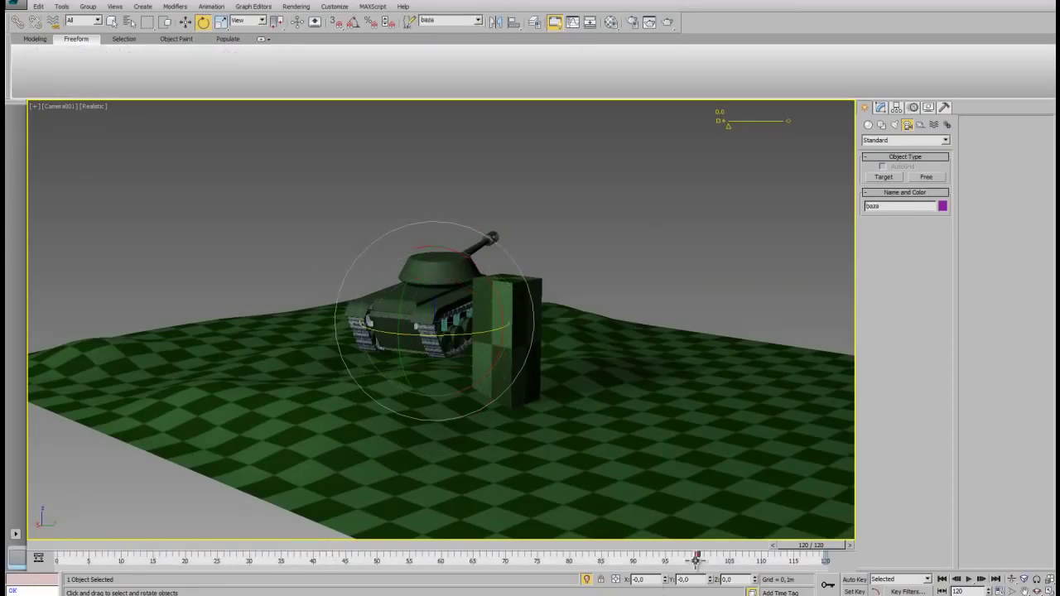
Step: Drag the tank's track-bar key earlier, first to about frame 30, then about frame 3
drag(696, 561, 423, 559)
drag(221, 578, 166, 578)
drag(251, 568, 249, 577)
drag(815, 556, 66, 553)
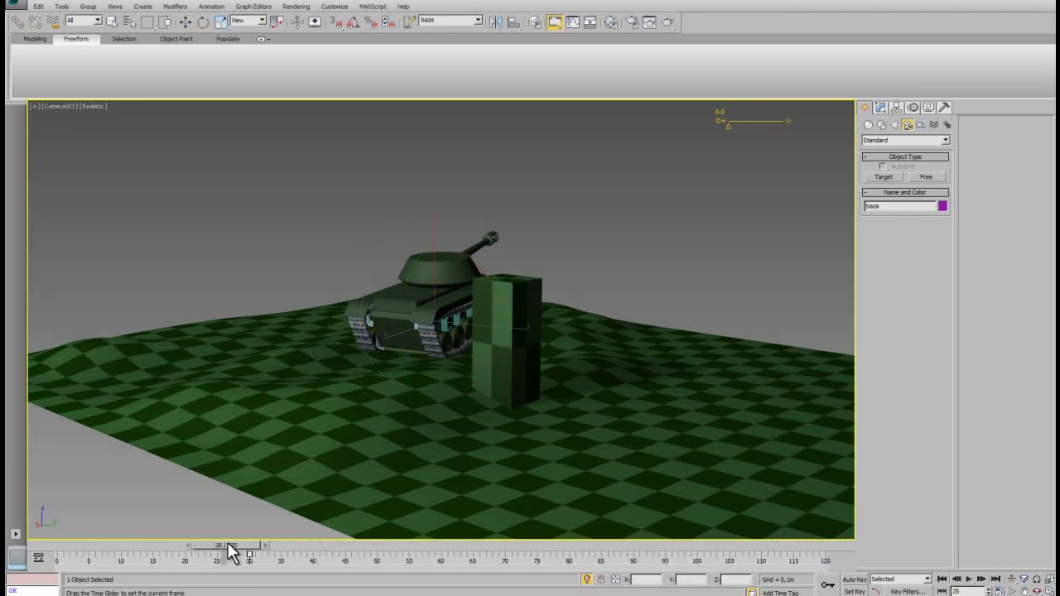
mouse_move(250, 561)
mouse_down()
mouse_move(77, 564)
mouse_move(203, 563)
mouse_up()
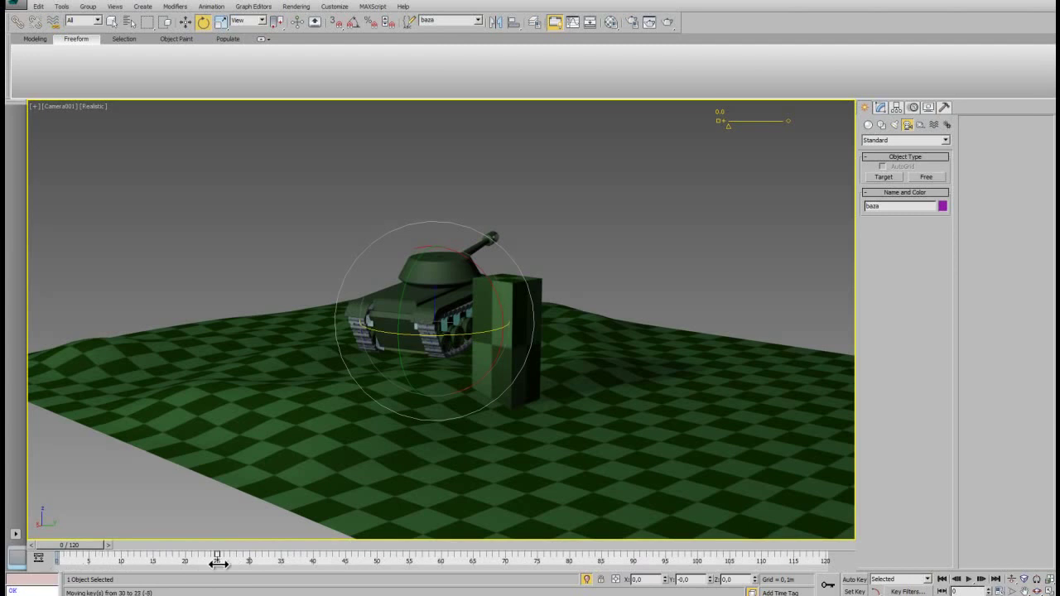
Step: Select the ground, go to frame 30 with Rotate active, and enable Auto Key
click(373, 469)
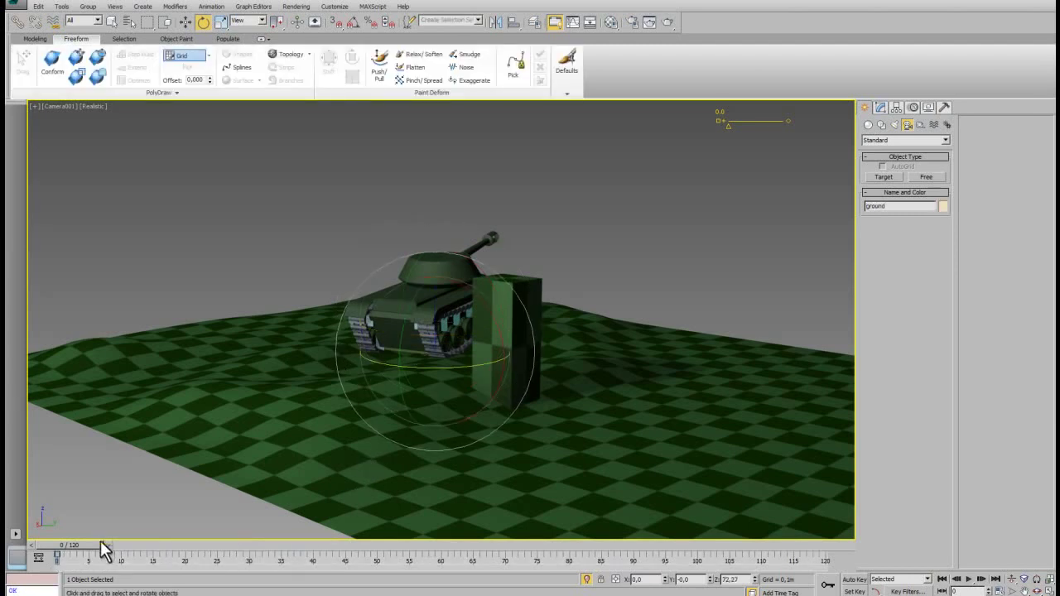
key(q)
drag(102, 546, 274, 579)
key(e)
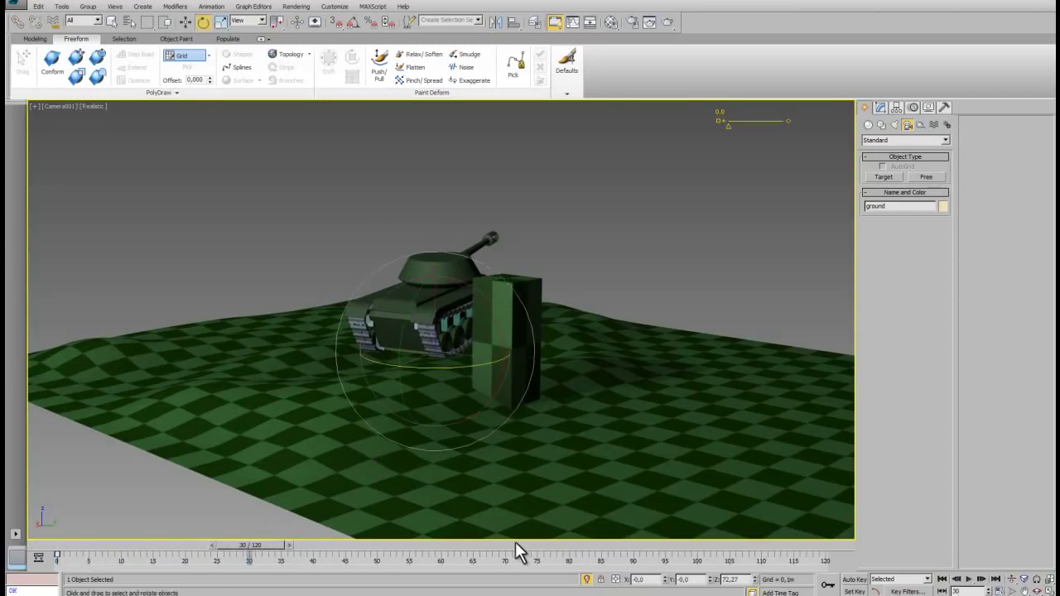
click(854, 580)
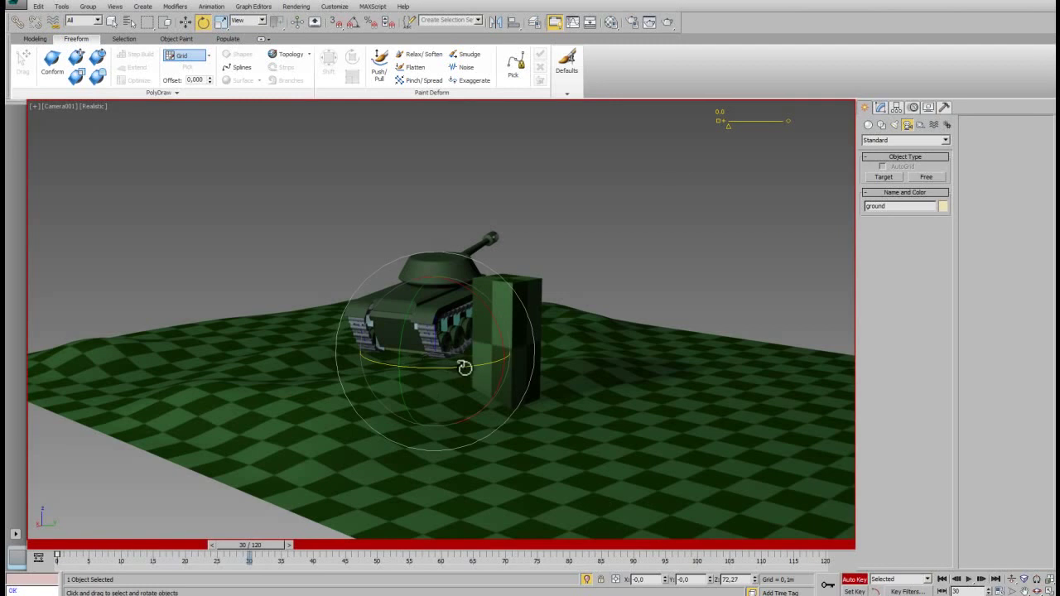
Step: Rotate the ground's Z angle from 72.27 to 56.28, then select baza for moving
mouse_move(473, 365)
mouse_down()
mouse_move(466, 359)
mouse_move(587, 357)
mouse_up()
click(478, 20)
click(461, 32)
key(w)
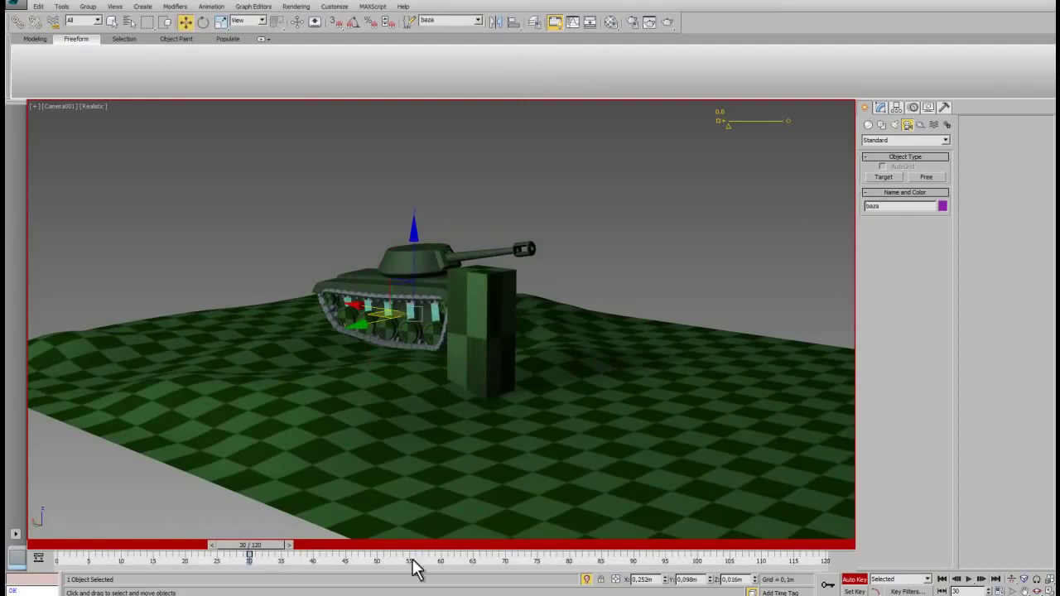
Step: Go to frame 100 and orbit the camera view around the tank
mouse_move(267, 552)
mouse_down()
mouse_move(475, 560)
mouse_move(697, 591)
mouse_up()
key(w)
key(period)
mouse_move(389, 311)
alt+middle_down()
mouse_move(617, 369)
mouse_move(796, 399)
alt+middle_up()
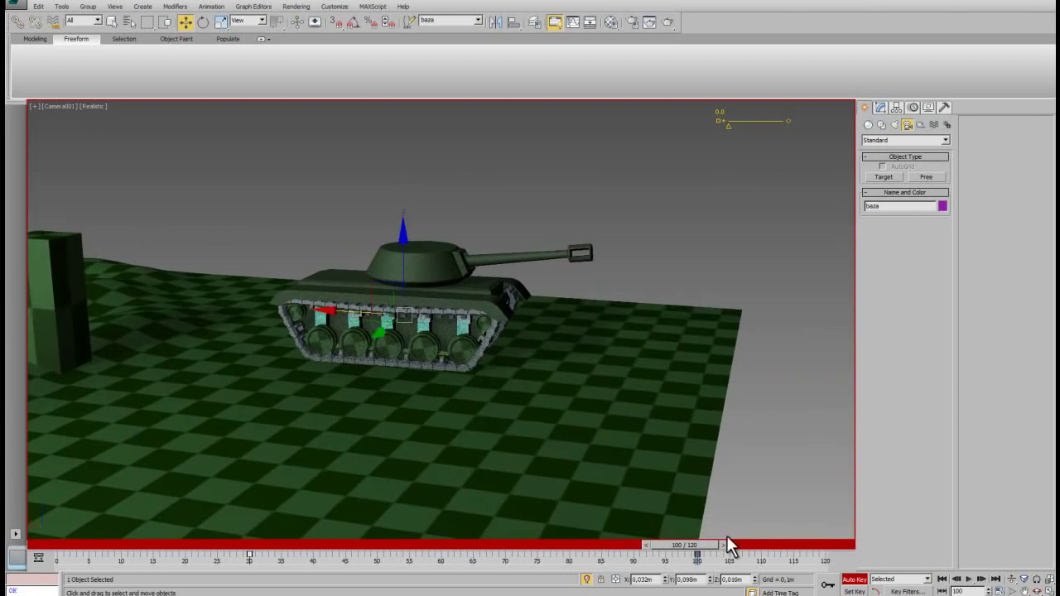
Step: Turn off Auto Key, save as tank_an3, and return the time slider to frame 0
click(866, 579)
key(ctrl+shift+s)
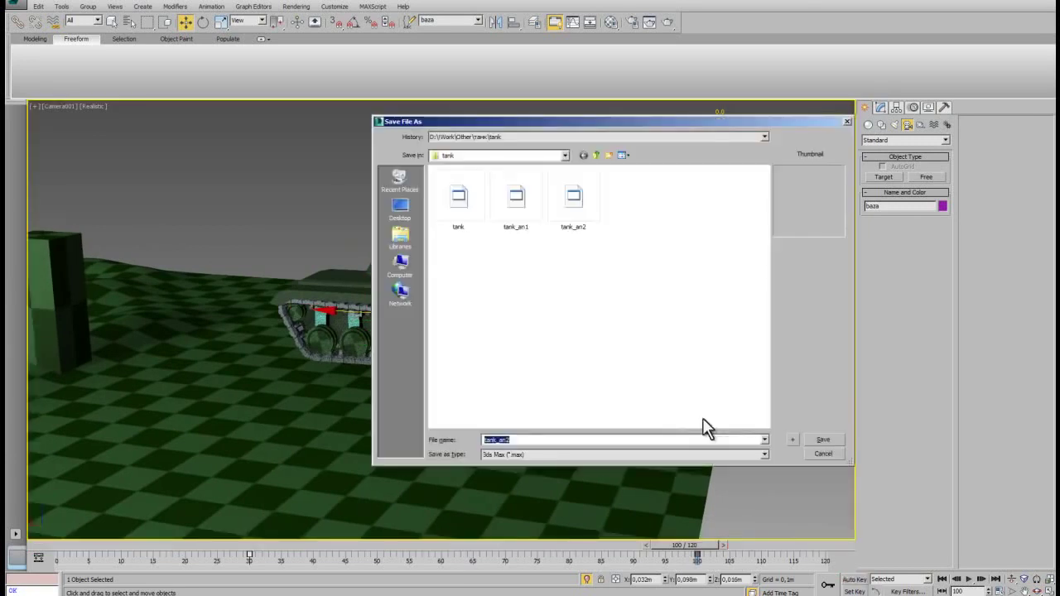
key(BackSpace)
text(3)
click(822, 440)
drag(696, 556, 58, 548)
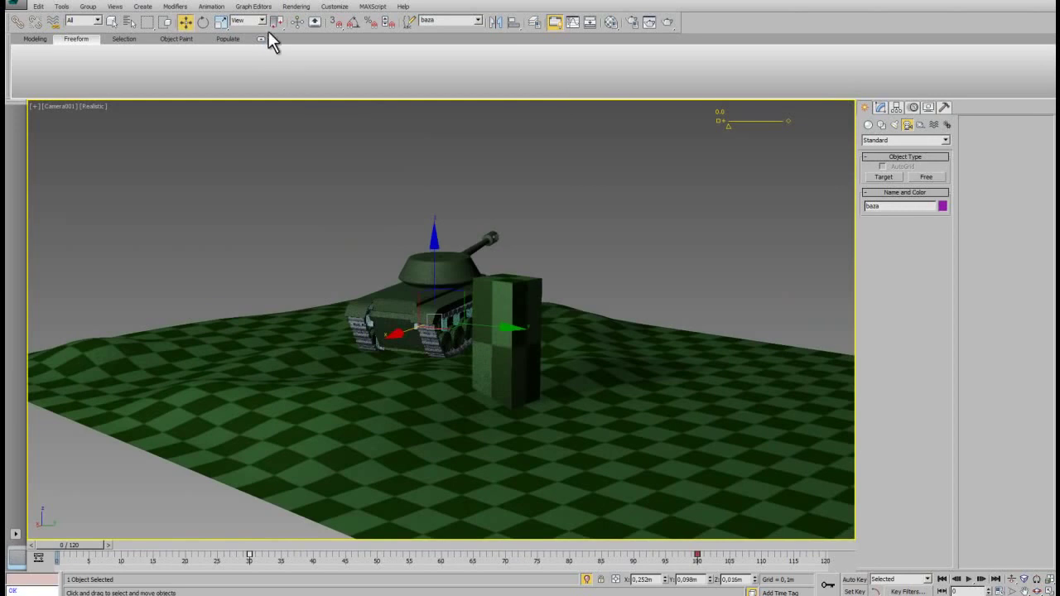
Step: In Front view, use Select and Manipulate to drag sliderManipulator001 from 0.0 to 100
click(731, 128)
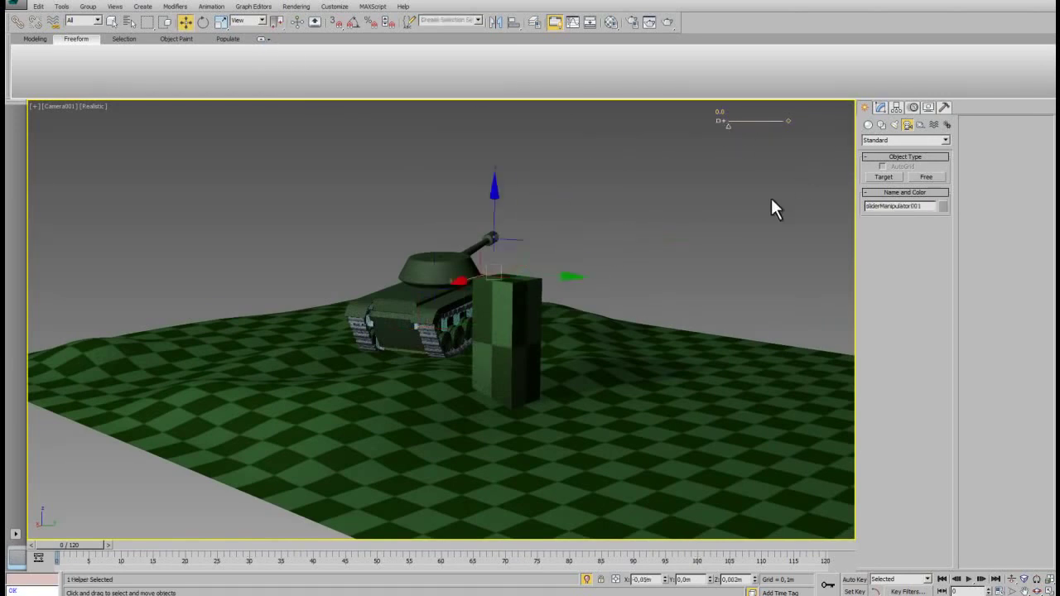
key(f)
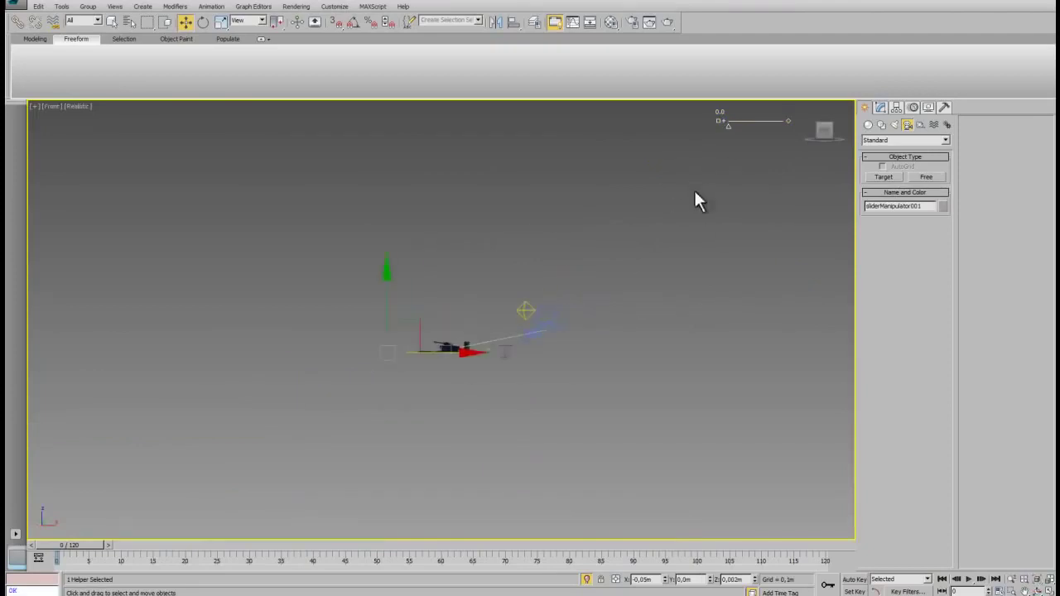
middle_drag(723, 154, 657, 209)
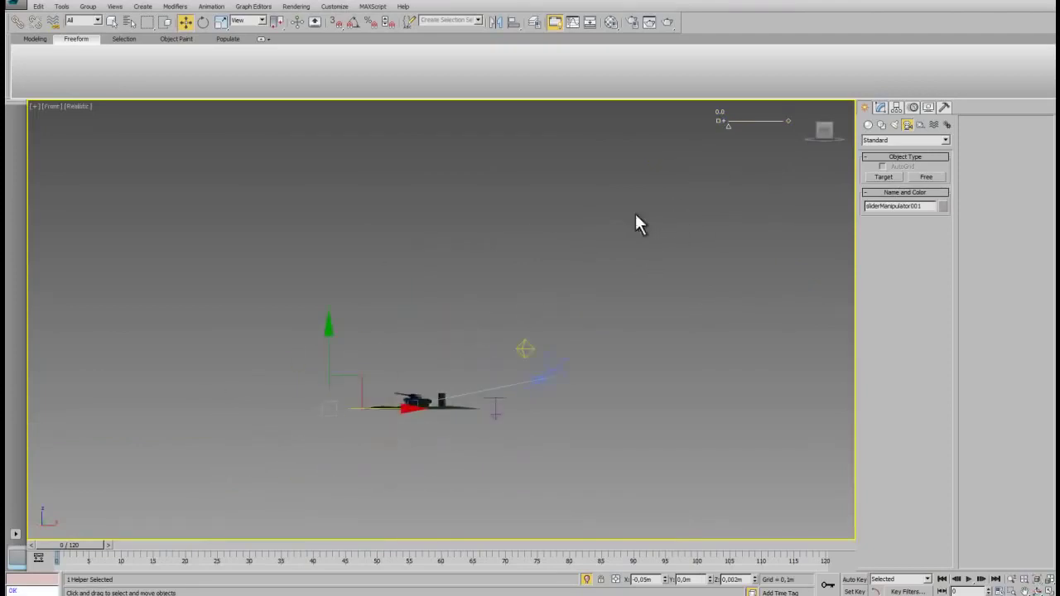
click(296, 22)
drag(777, 124, 787, 124)
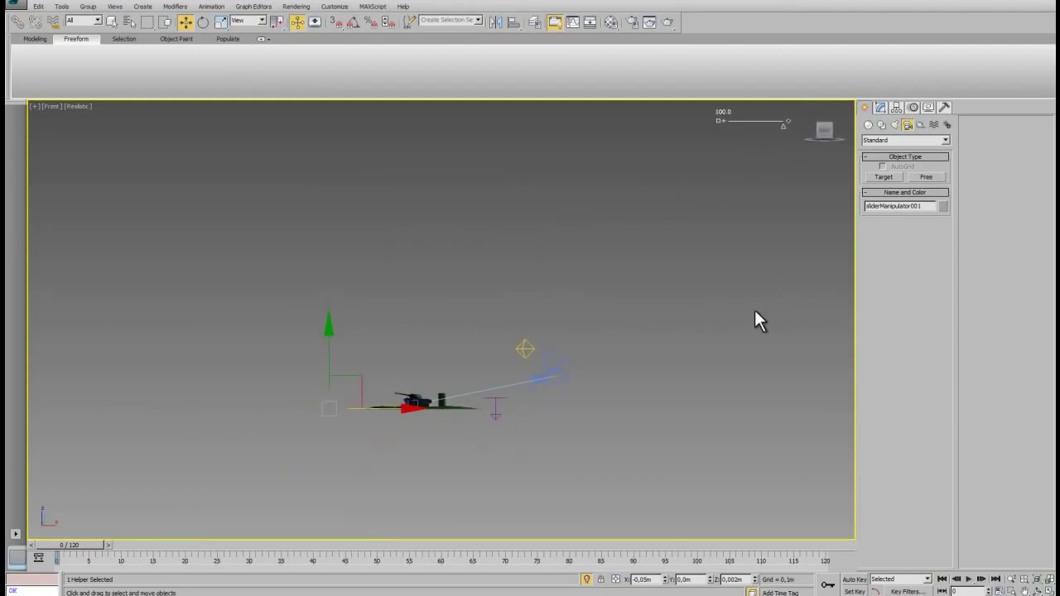